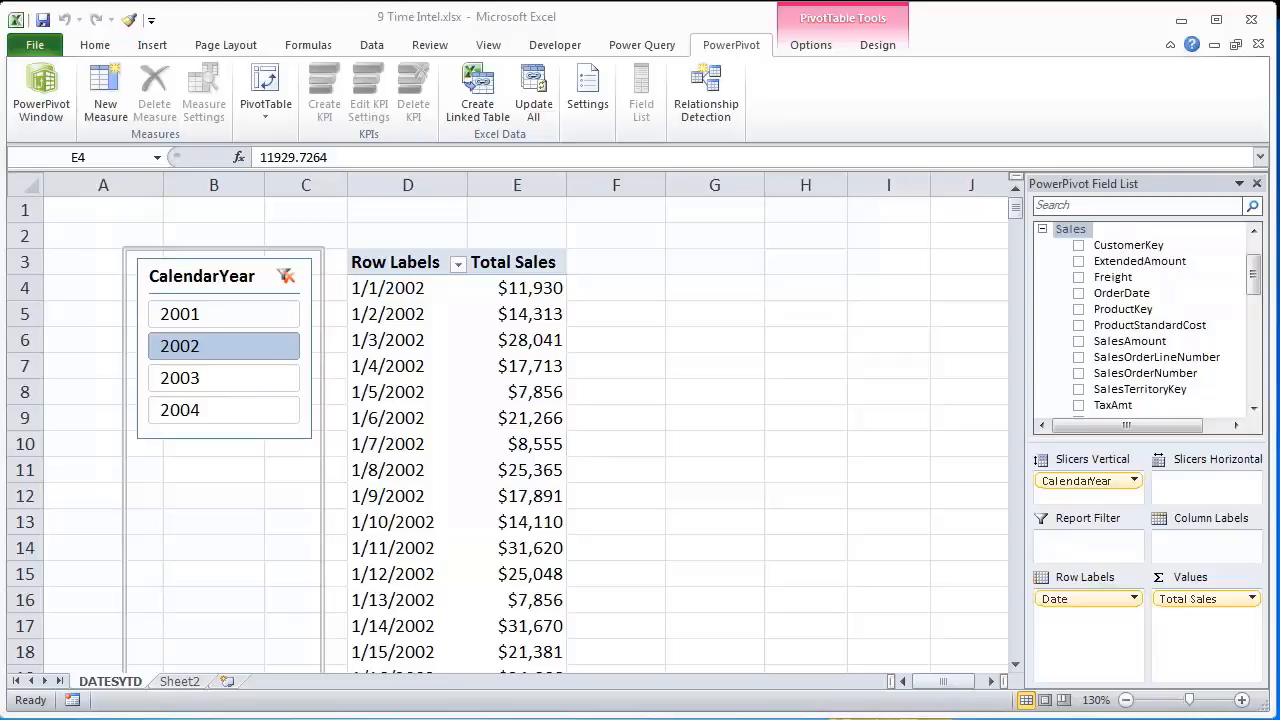
Start a new measure in the Sales table and list the Date & Time functions available for its formula
{"action": "left_click", "coordinate": [523, 345]}
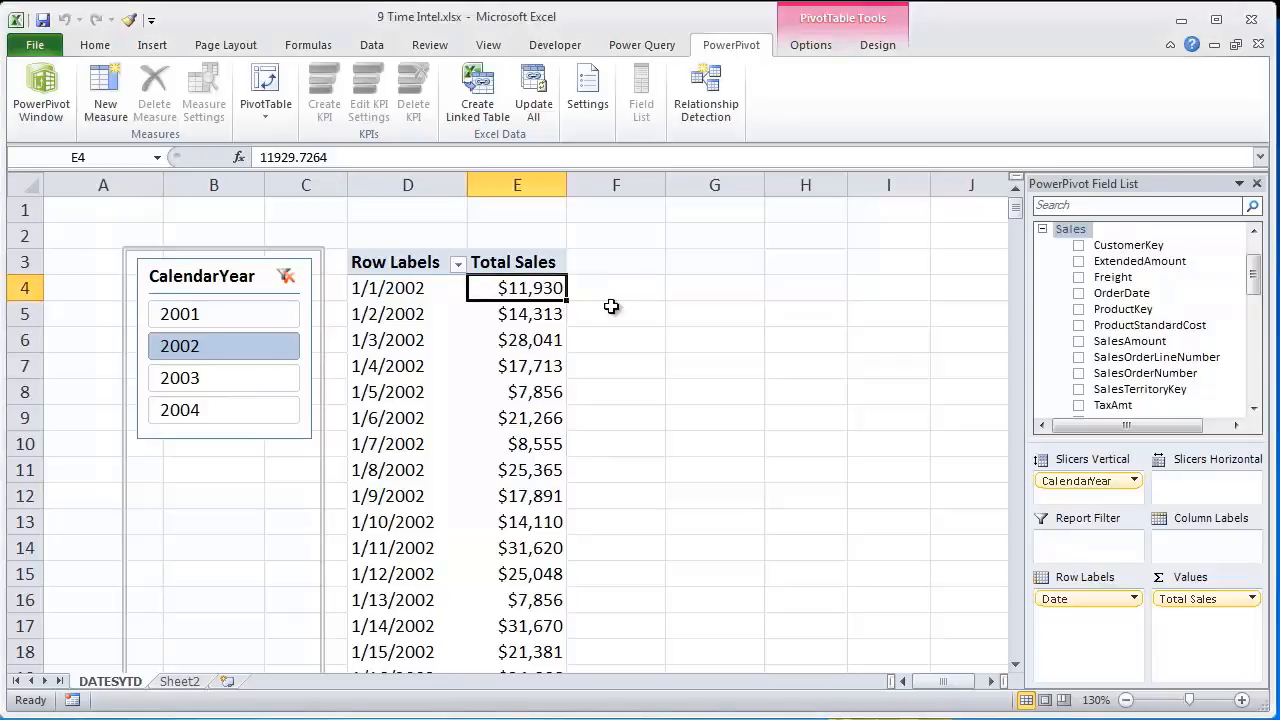
{"action": "left_click", "coordinate": [107, 100]}
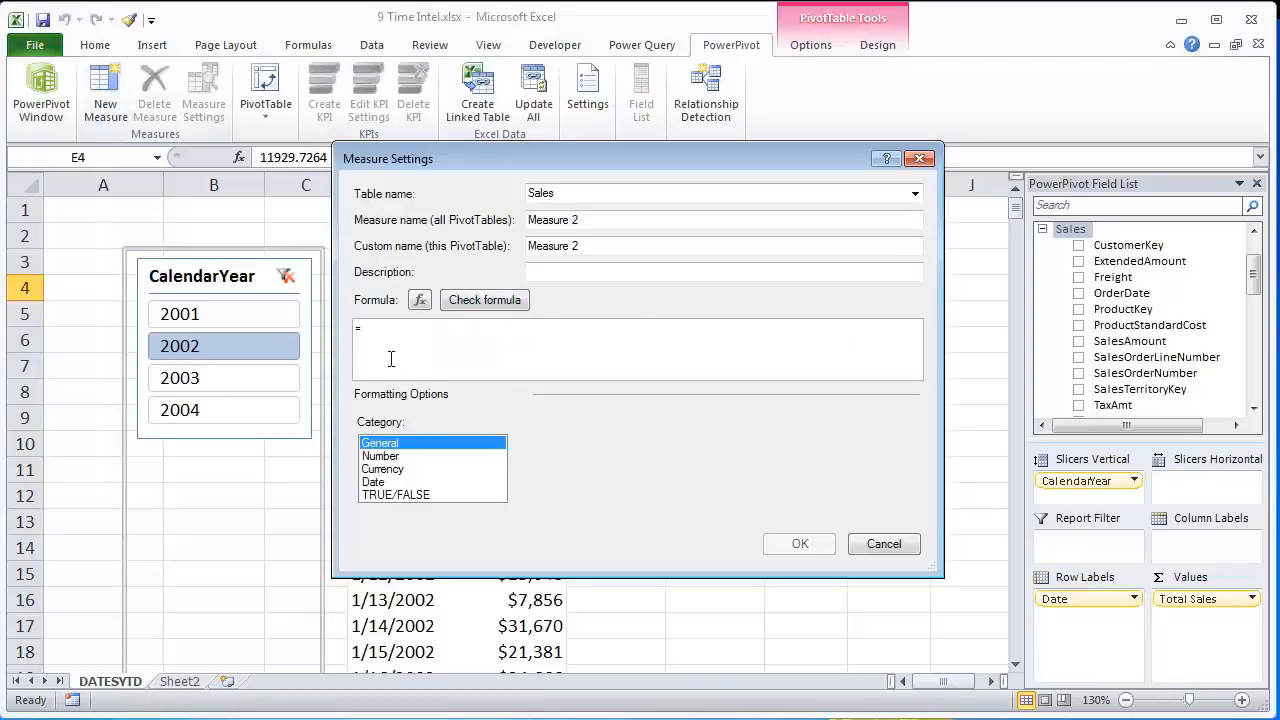
{"action": "left_click", "coordinate": [420, 302]}
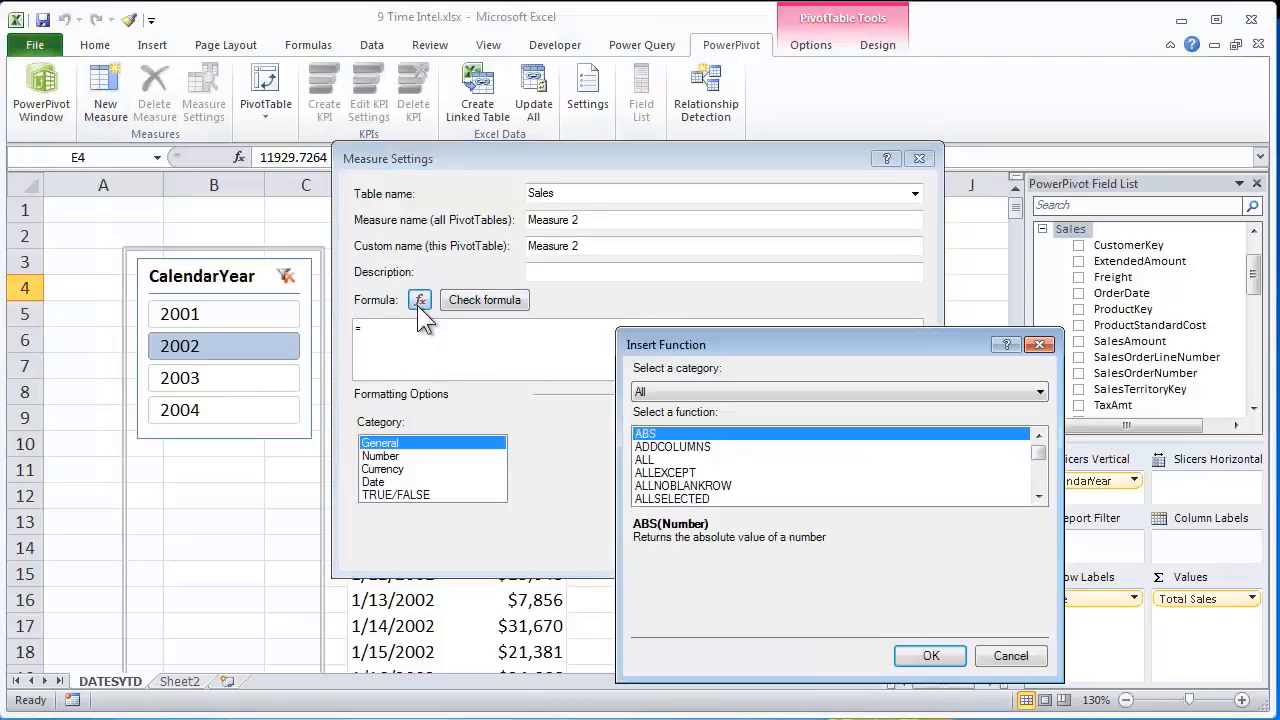
{"action": "left_click_drag", "start_coordinate": [755, 351], "coordinate": [570, 206]}
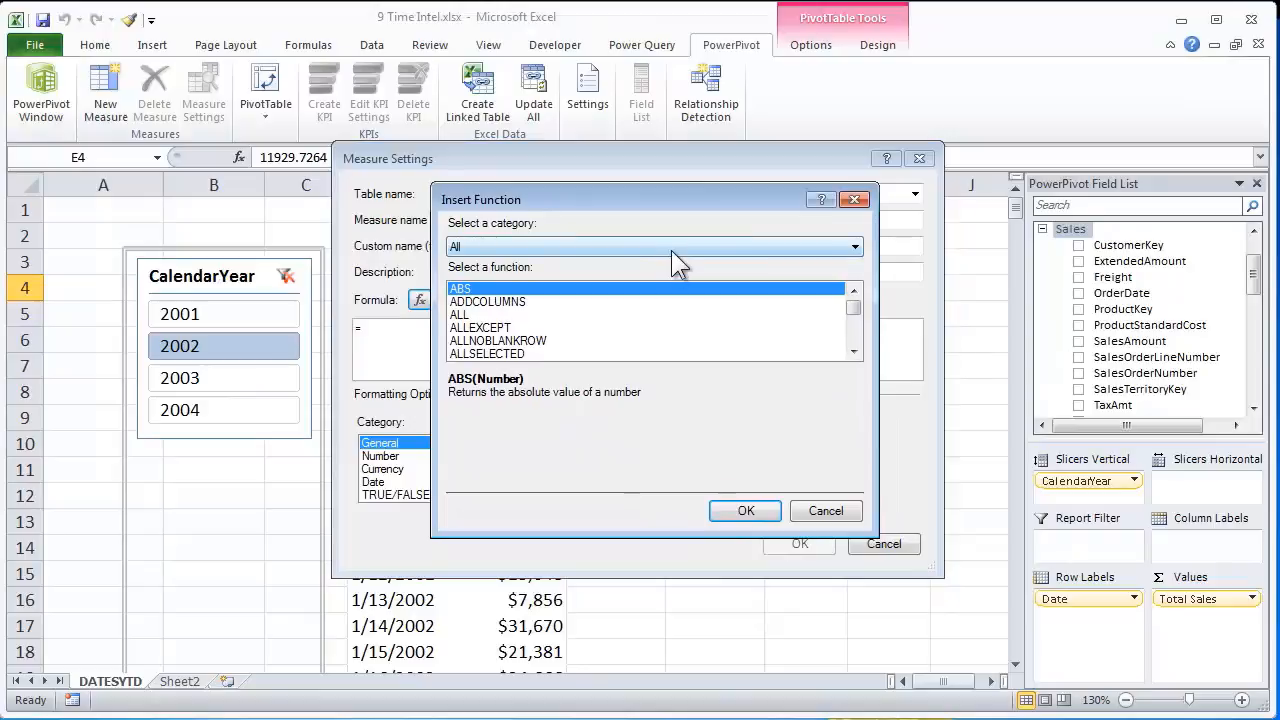
{"action": "left_click", "coordinate": [671, 250]}
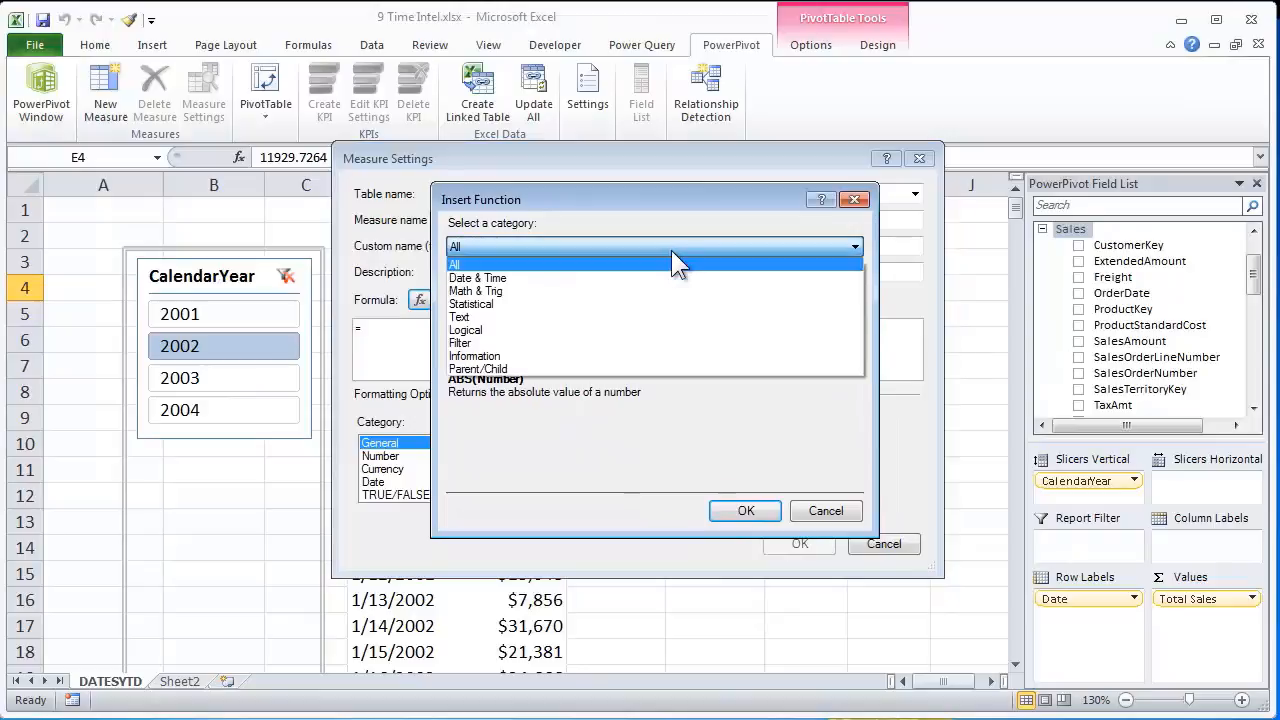
{"action": "left_click", "coordinate": [624, 277]}
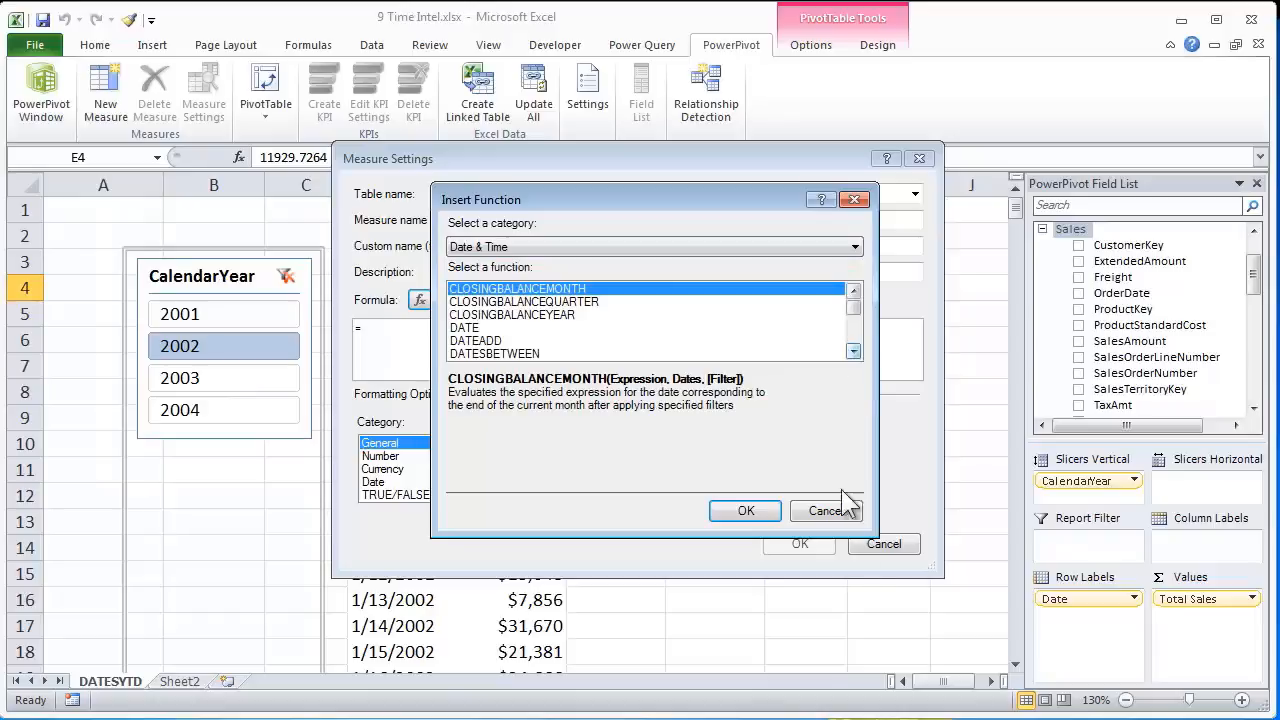
Enlarge the Insert Function dialog and look through the Date & Time functions down to the end of the list
{"action": "left_click_drag", "start_coordinate": [886, 537], "coordinate": [948, 647]}
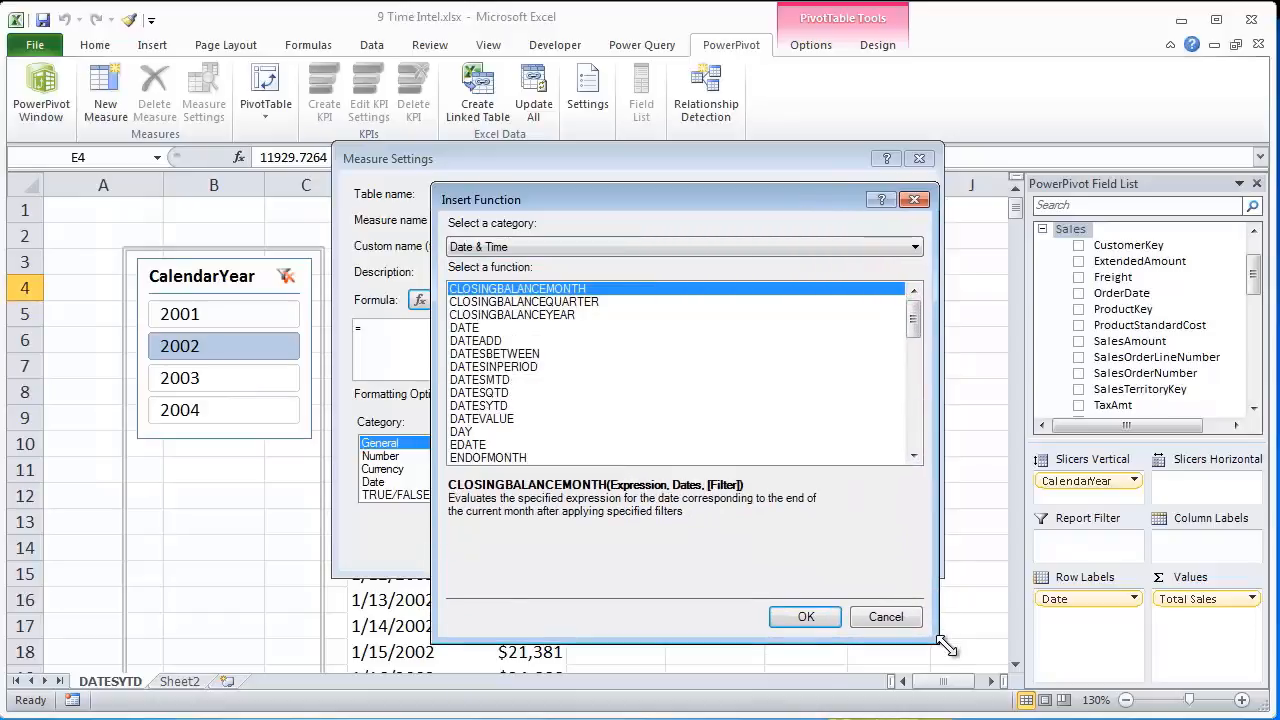
{"action": "left_click", "coordinate": [913, 458]}
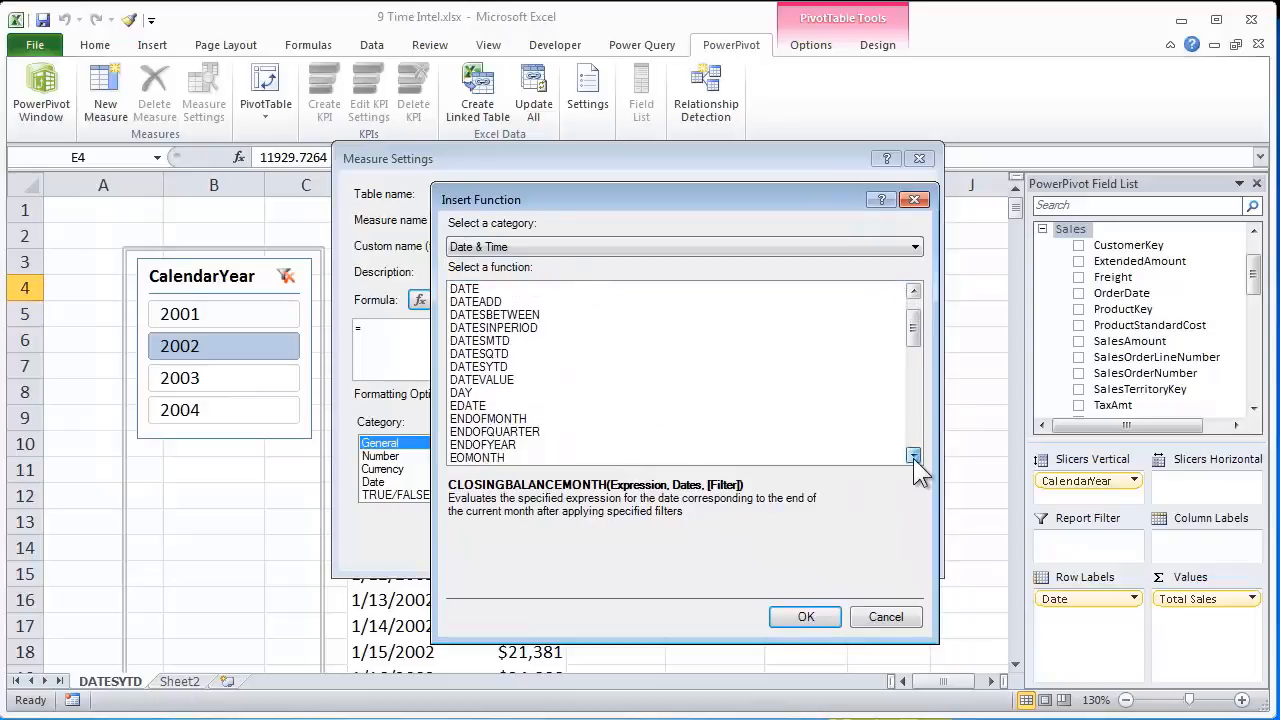
{"action": "left_click", "coordinate": [913, 458]}
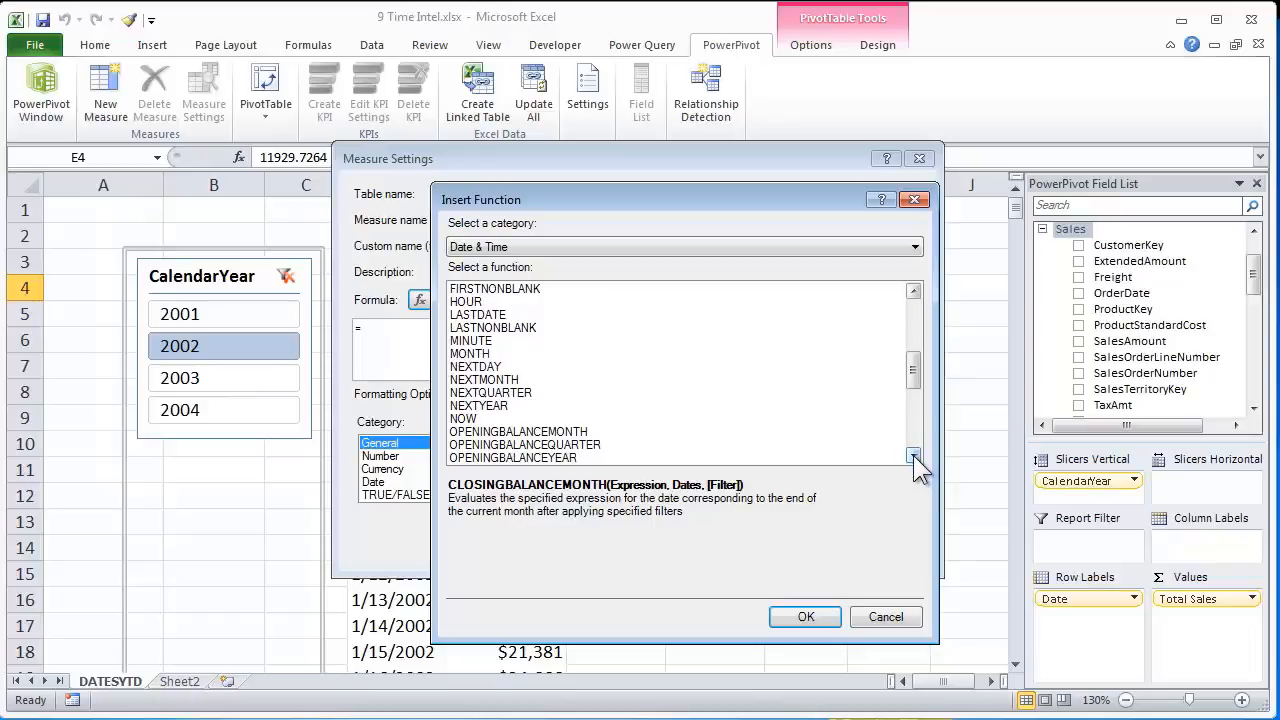
{"action": "left_click", "coordinate": [913, 455]}
{"action": "left_click", "coordinate": [913, 455]}
{"action": "left_click", "coordinate": [913, 455]}
{"action": "left_click", "coordinate": [913, 455]}
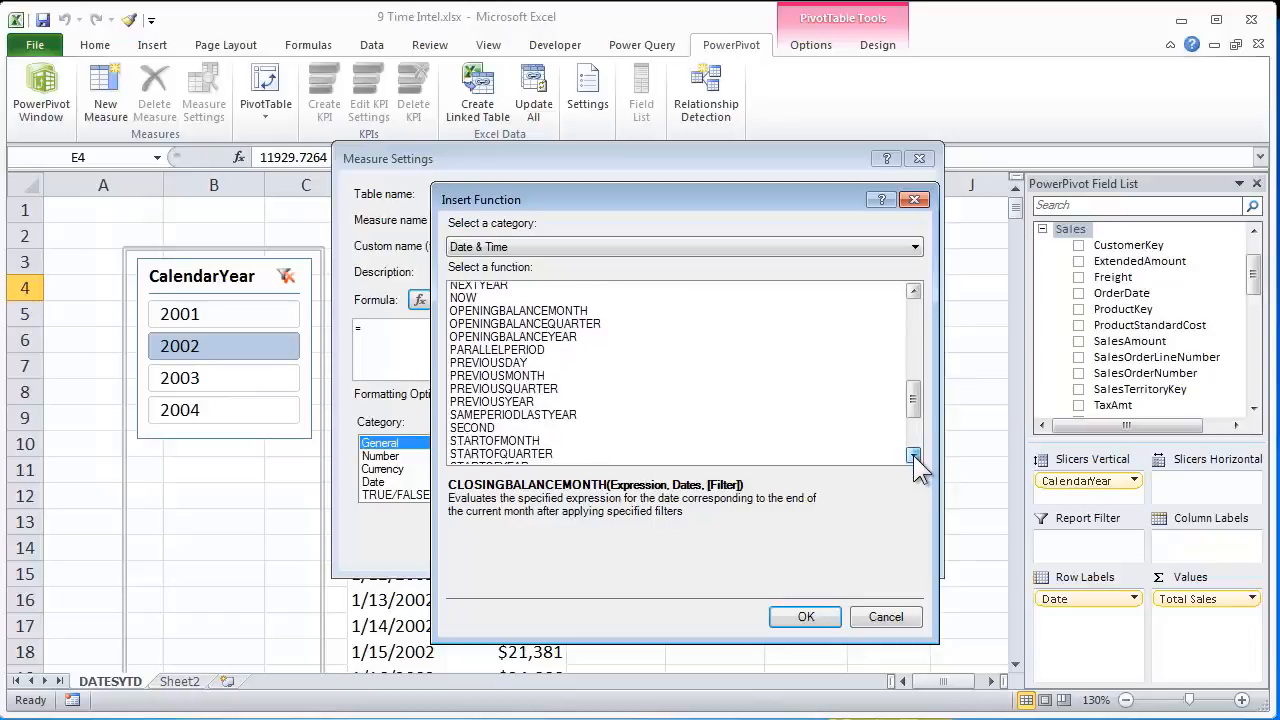
{"action": "left_click", "coordinate": [913, 455]}
{"action": "left_click", "coordinate": [913, 455]}
{"action": "left_click", "coordinate": [913, 455]}
{"action": "left_click", "coordinate": [913, 455]}
{"action": "left_click", "coordinate": [913, 455]}
{"action": "left_click", "coordinate": [913, 455]}
{"action": "left_click", "coordinate": [913, 455]}
{"action": "left_click", "coordinate": [913, 455]}
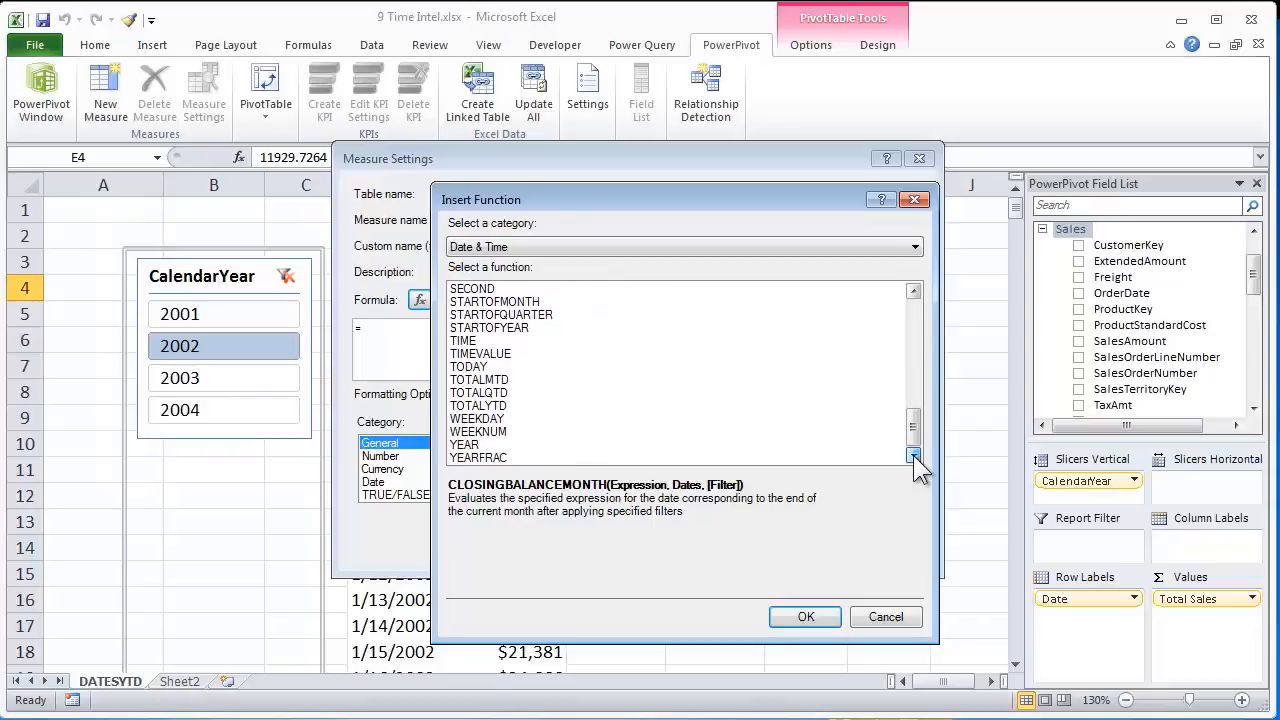
Read the descriptions of TODAY, DATESMTD, DATESQTD and DATESYTD, and leave the function list and measure settings without creating a measure
{"action": "left_click", "coordinate": [500, 367]}
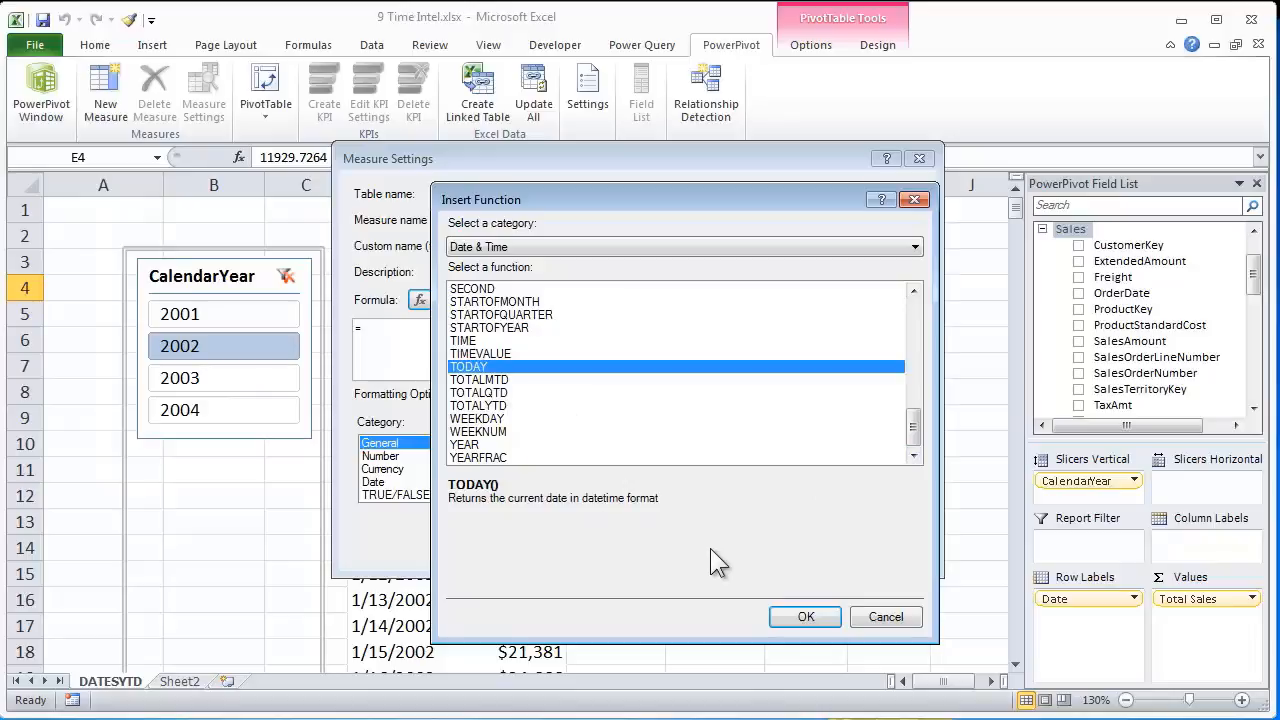
{"action": "left_click_drag", "start_coordinate": [913, 420], "coordinate": [914, 318]}
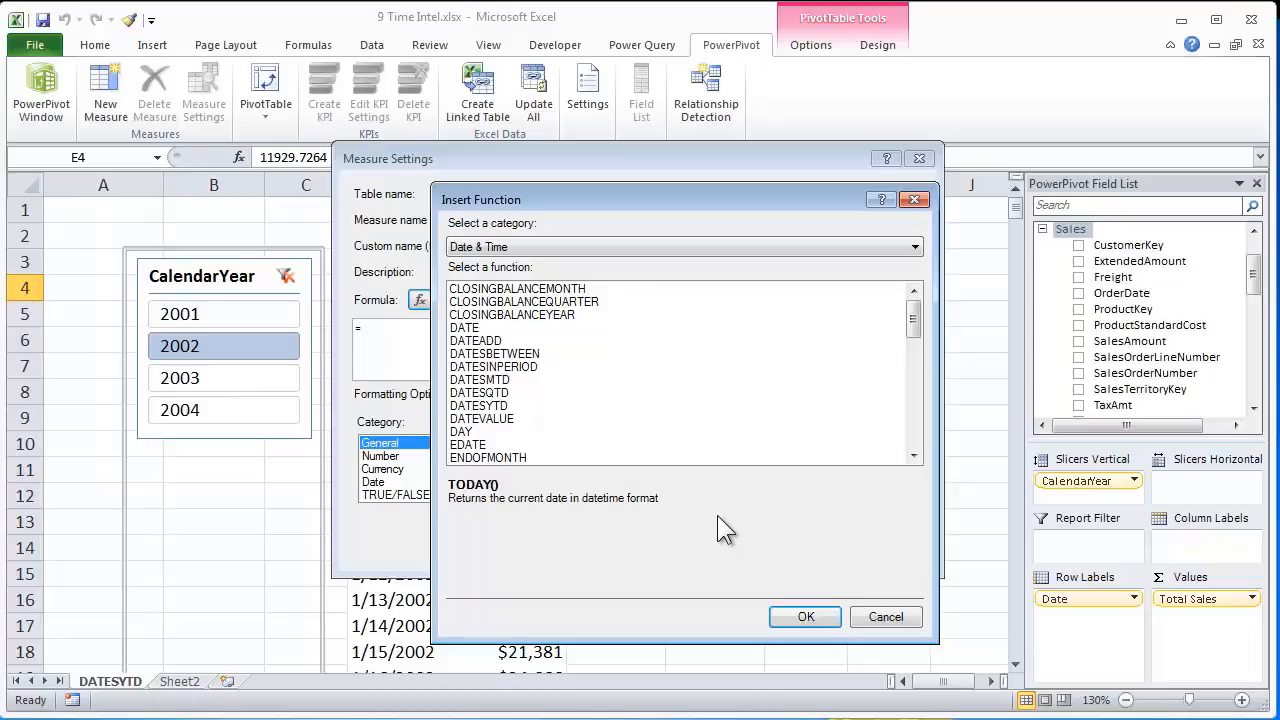
{"action": "left_click", "coordinate": [511, 381]}
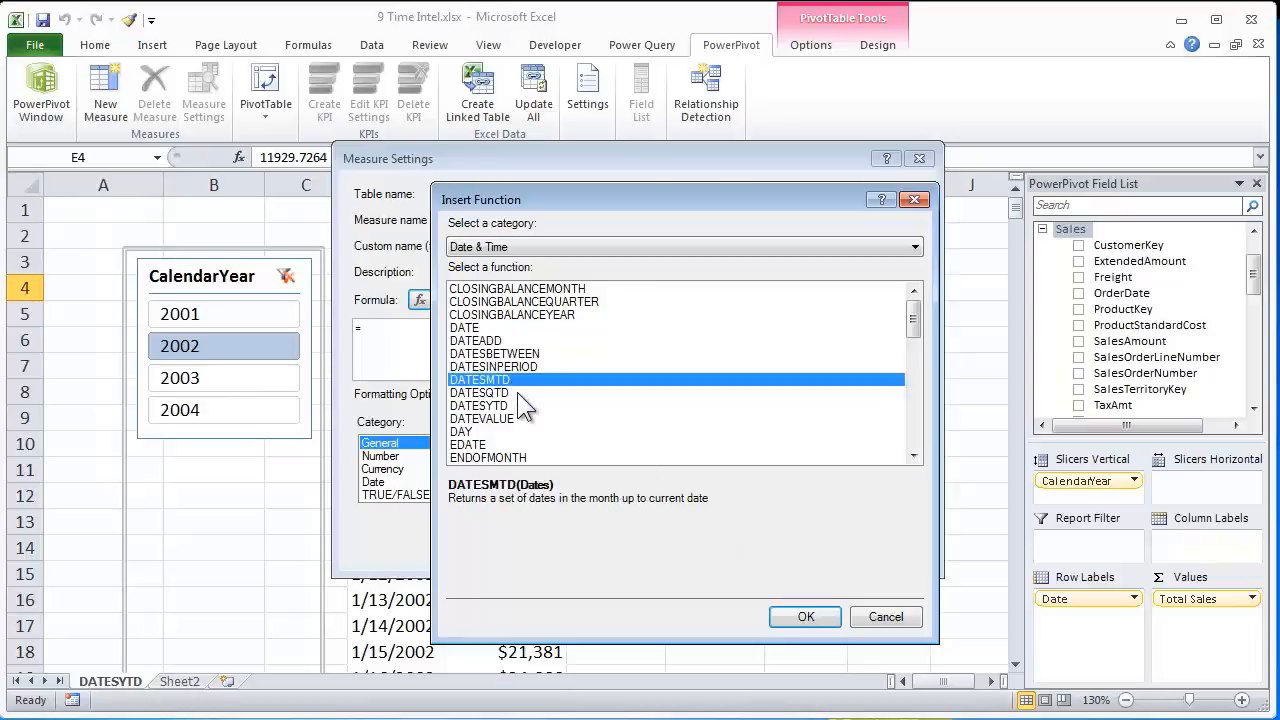
{"action": "left_click", "coordinate": [512, 393]}
{"action": "left_click", "coordinate": [512, 406]}
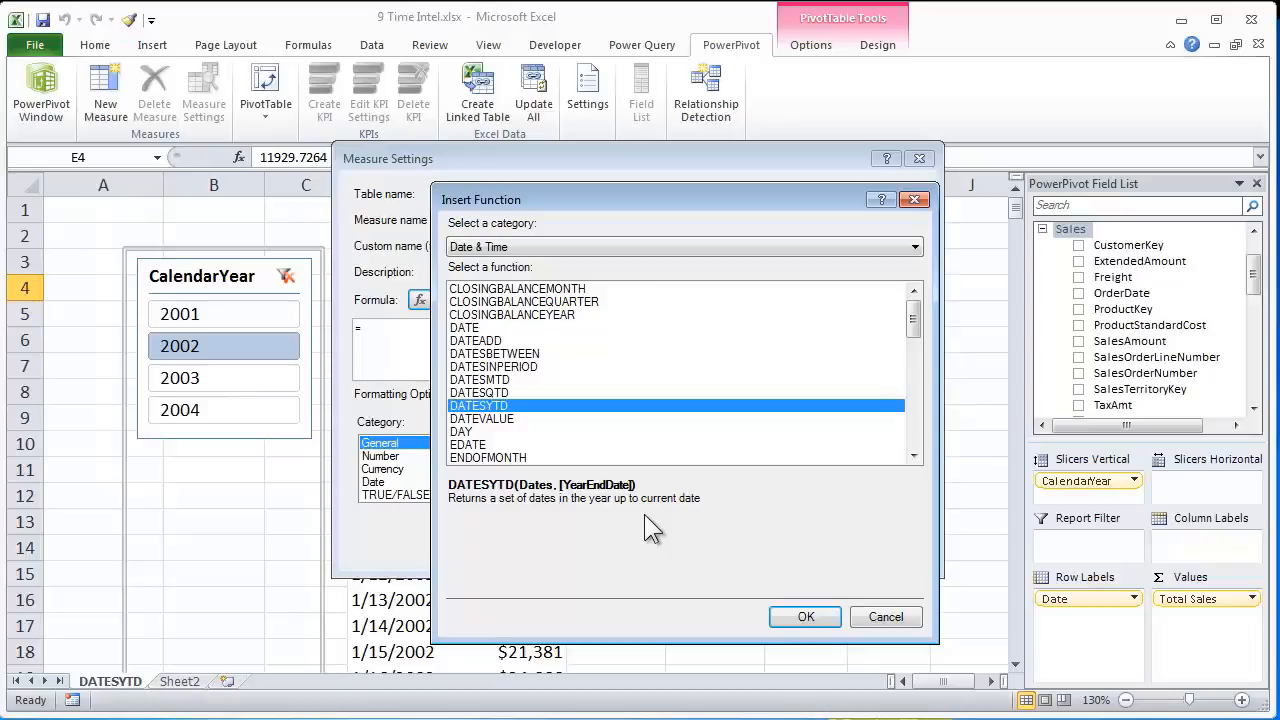
{"action": "key", "text": "Escape"}
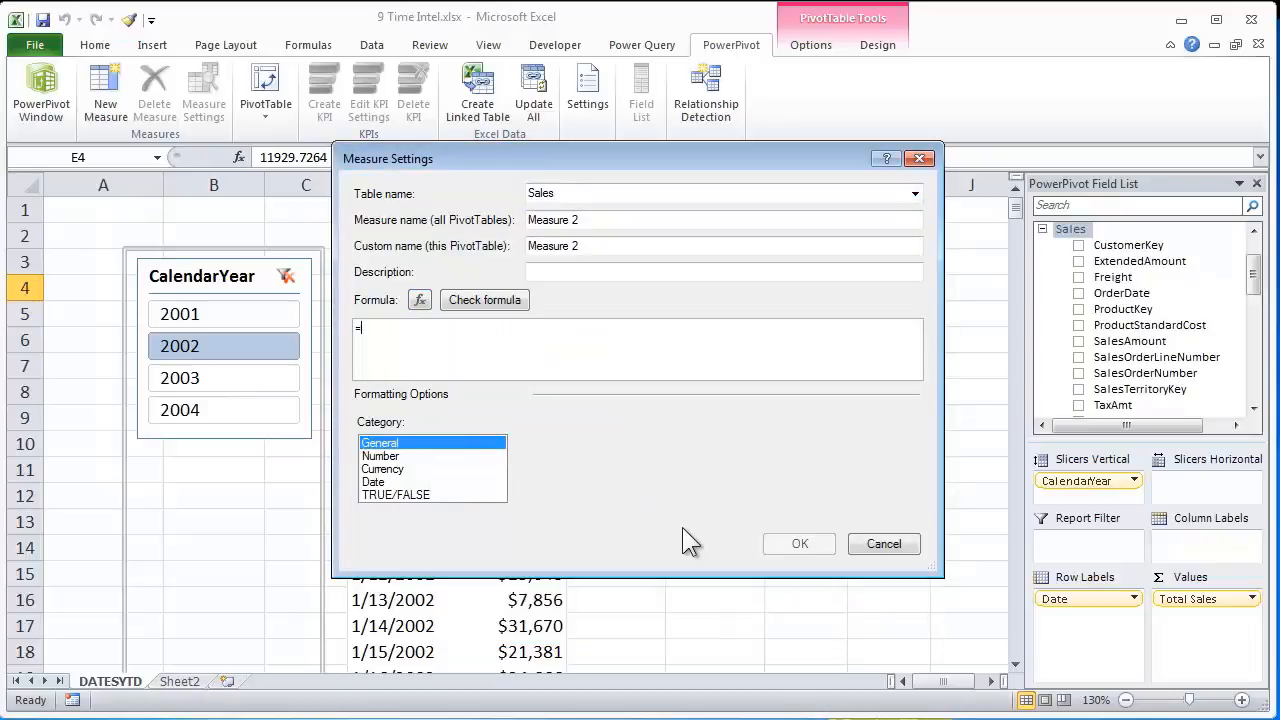
{"action": "key", "text": "Escape"}
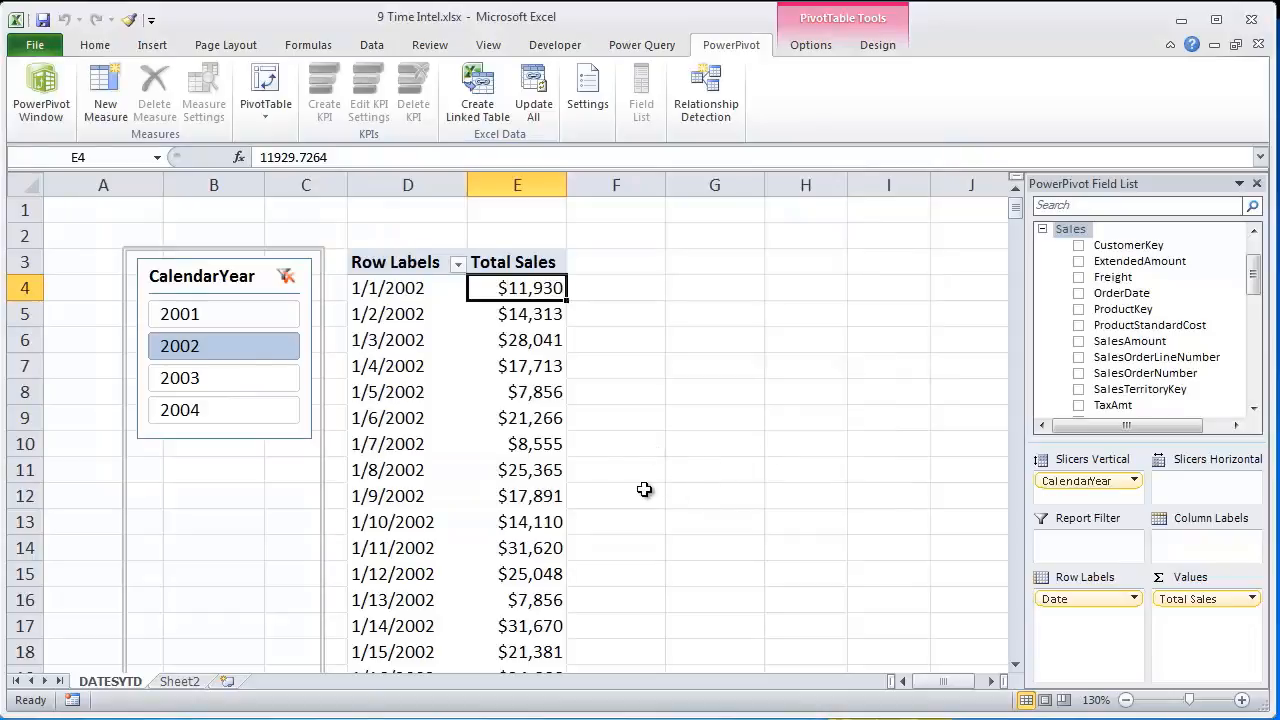
Switch to the PowerPivot window and examine the Calendar table's Date column and the 8/22/2004 row
{"action": "left_click", "coordinate": [55, 100]}
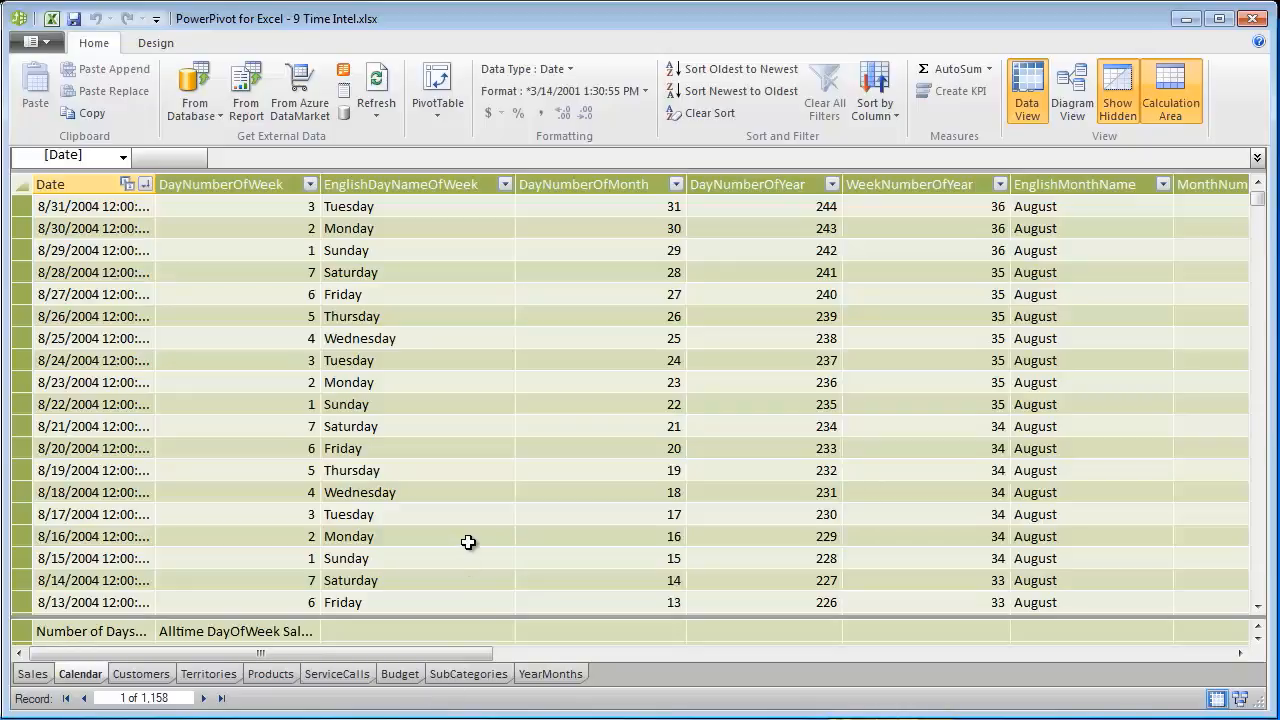
{"action": "left_click", "coordinate": [85, 180]}
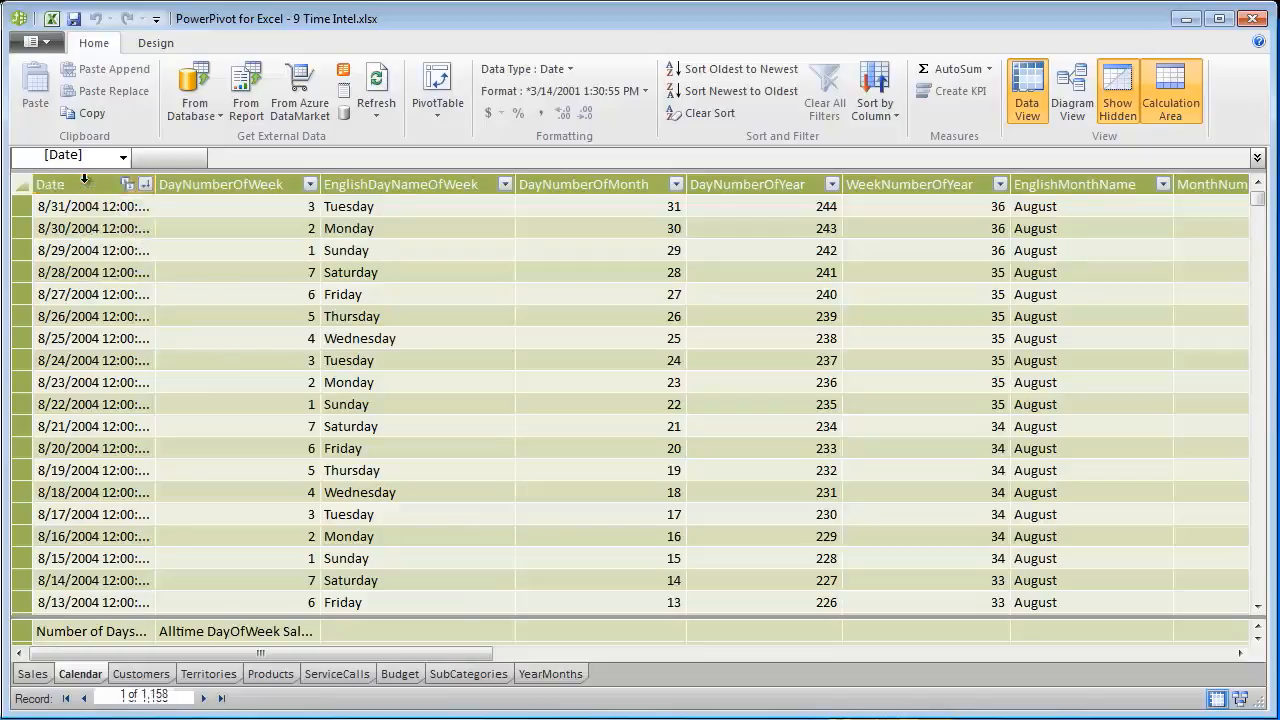
{"action": "left_click", "coordinate": [85, 180]}
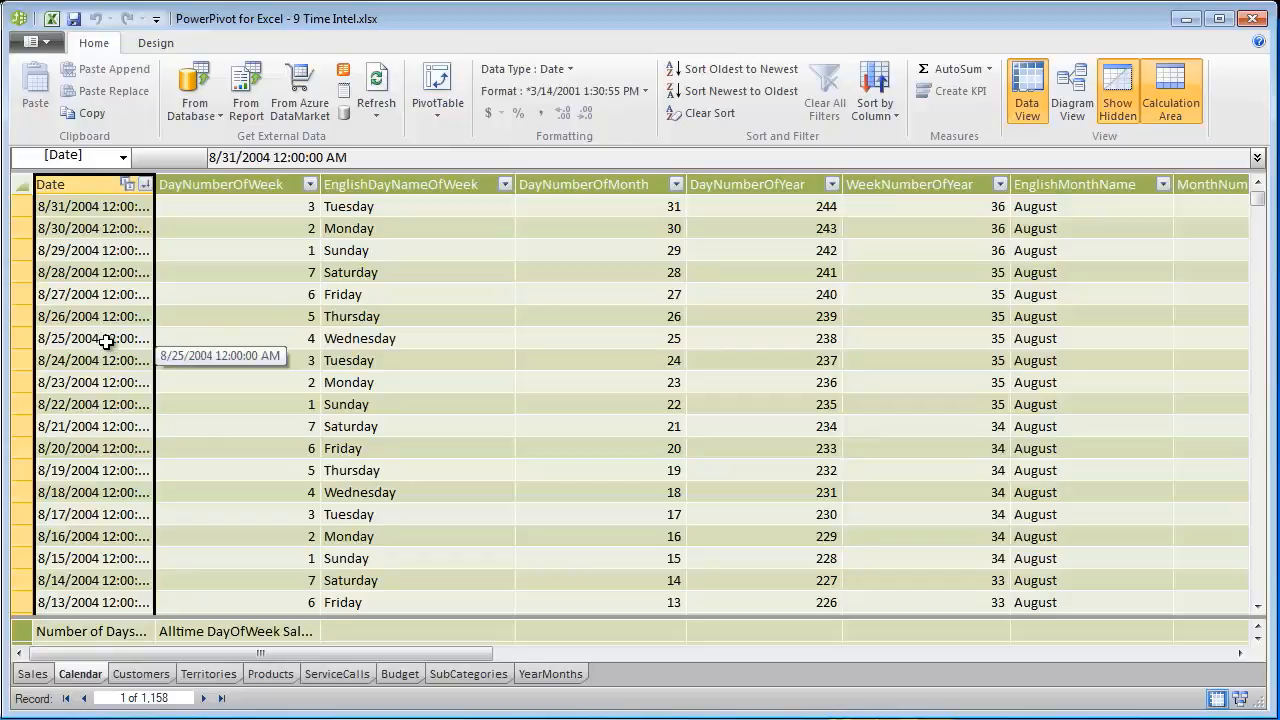
{"action": "left_click", "coordinate": [57, 205]}
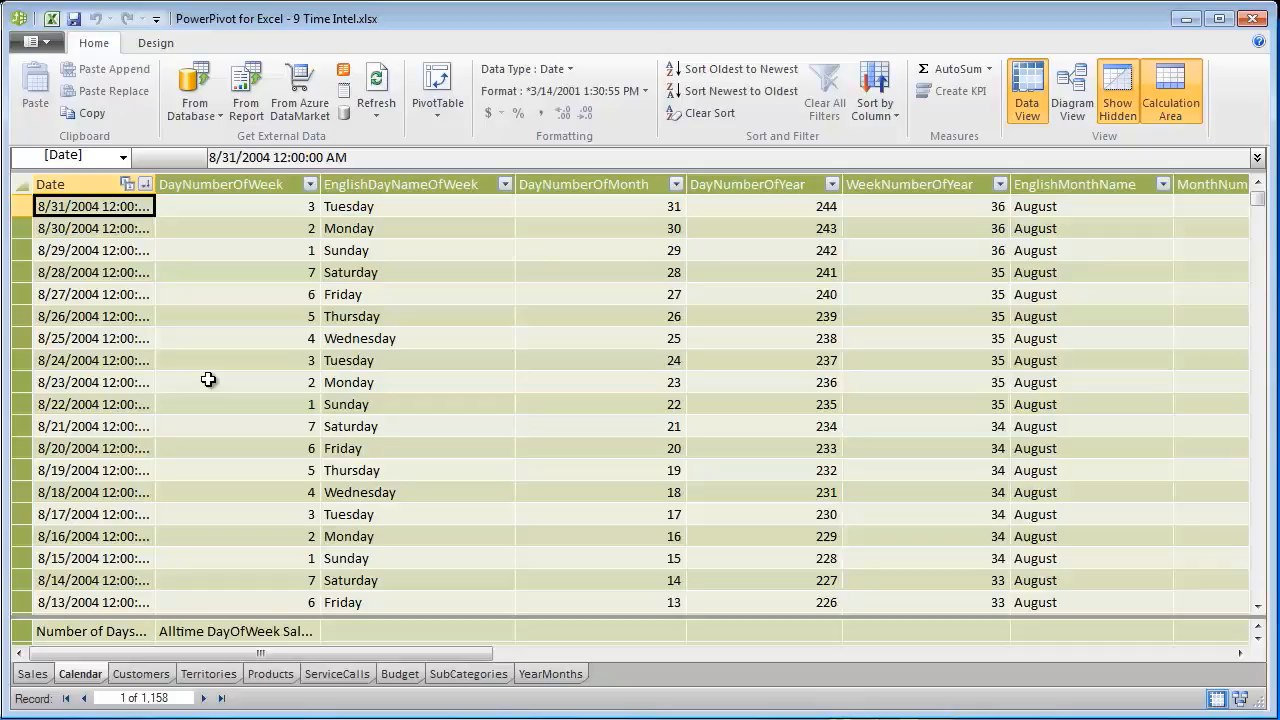
{"action": "left_click", "coordinate": [72, 404]}
{"action": "left_click", "coordinate": [390, 405], "text": "shift"}
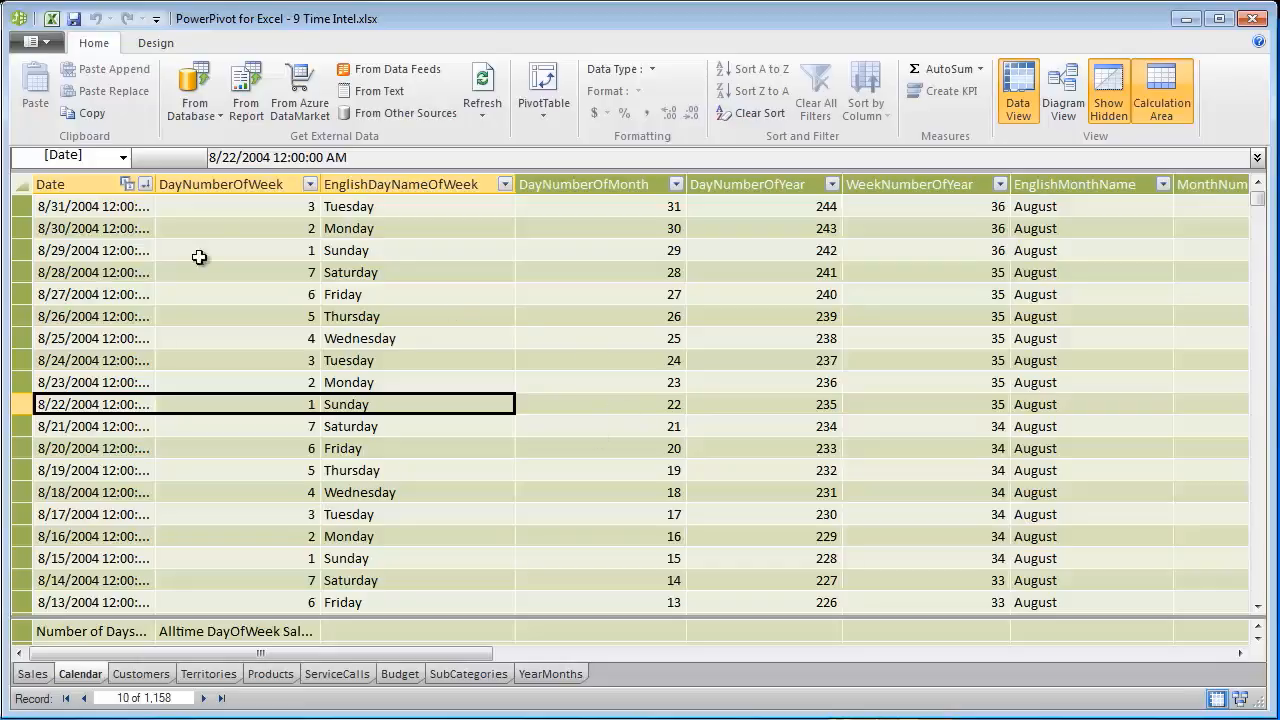
Widen the Calendar table's Date column to fit the full date and time, and inspect several of its dates
{"action": "left_click_drag", "start_coordinate": [156, 183], "coordinate": [273, 183]}
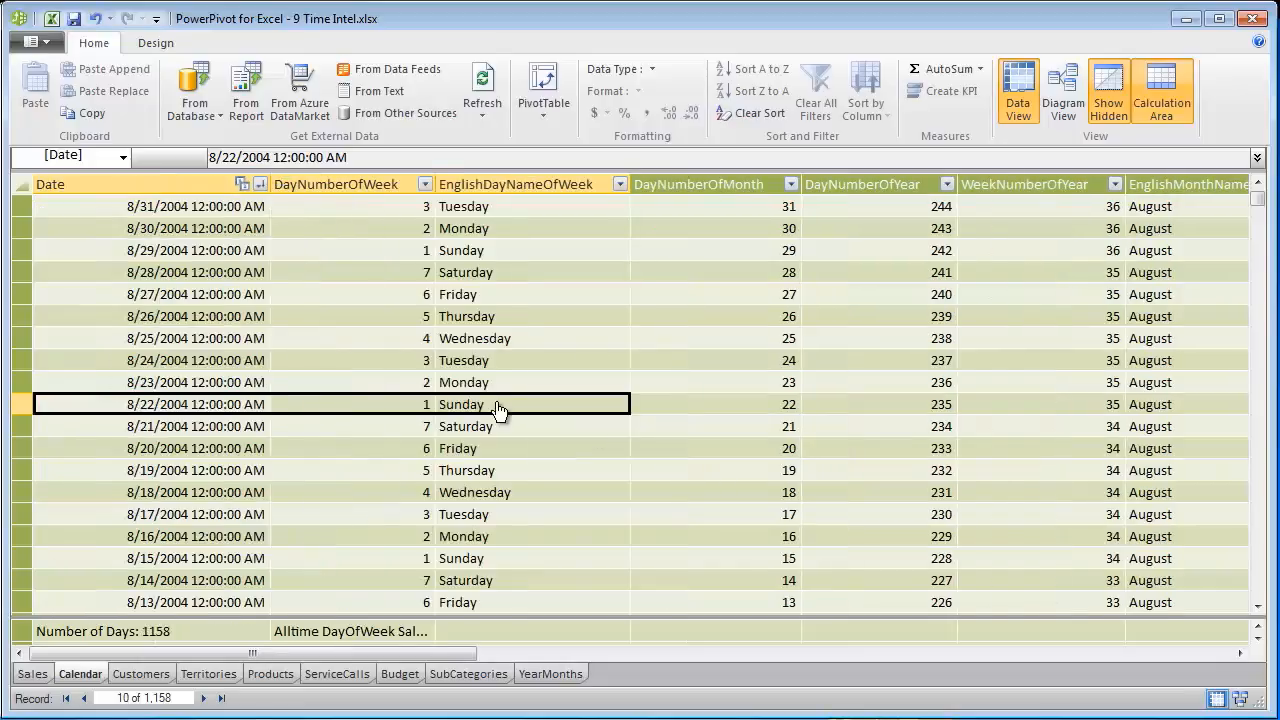
{"action": "left_click", "coordinate": [226, 277]}
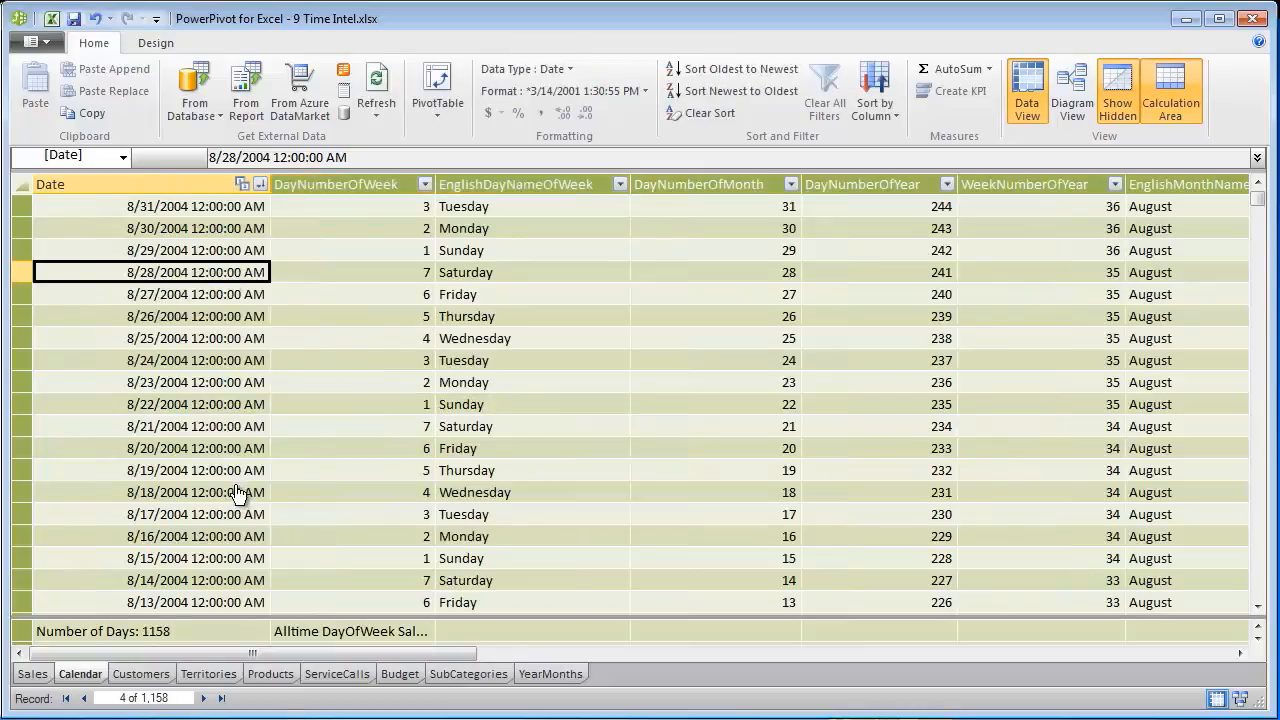
{"action": "left_click", "coordinate": [203, 406]}
{"action": "left_click", "coordinate": [200, 428]}
{"action": "left_click", "coordinate": [204, 470]}
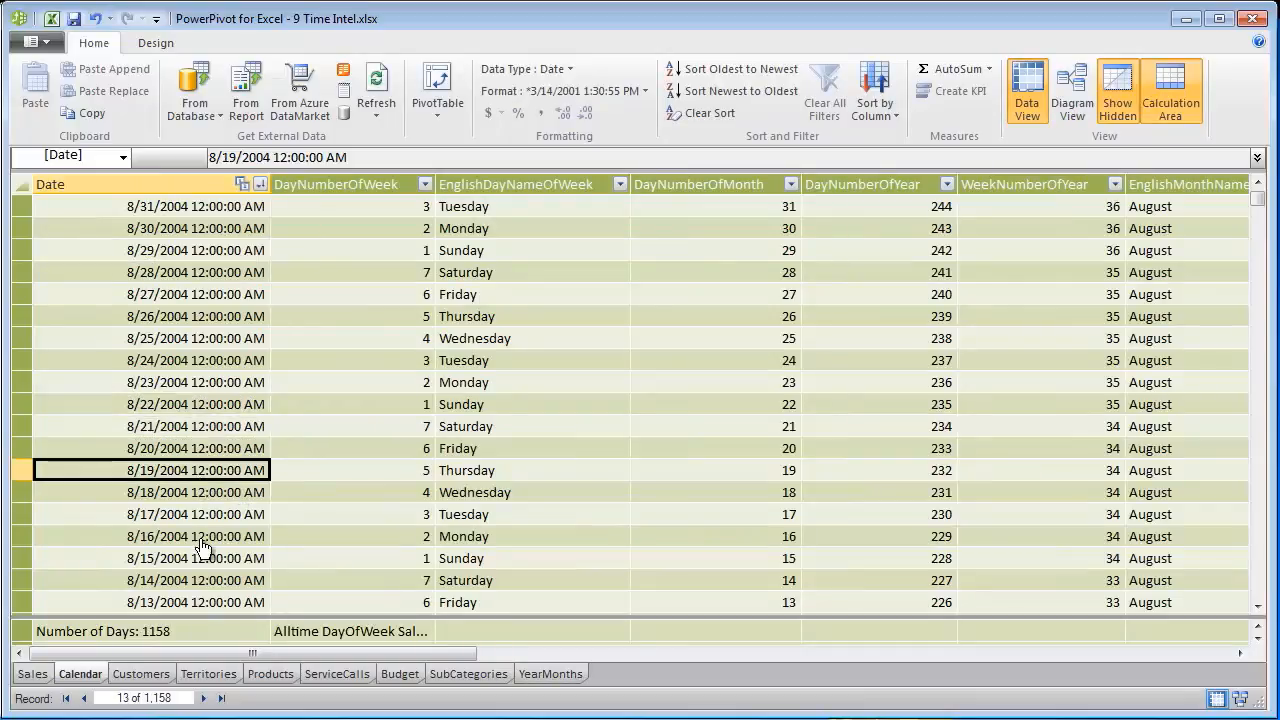
{"action": "left_click", "coordinate": [205, 538]}
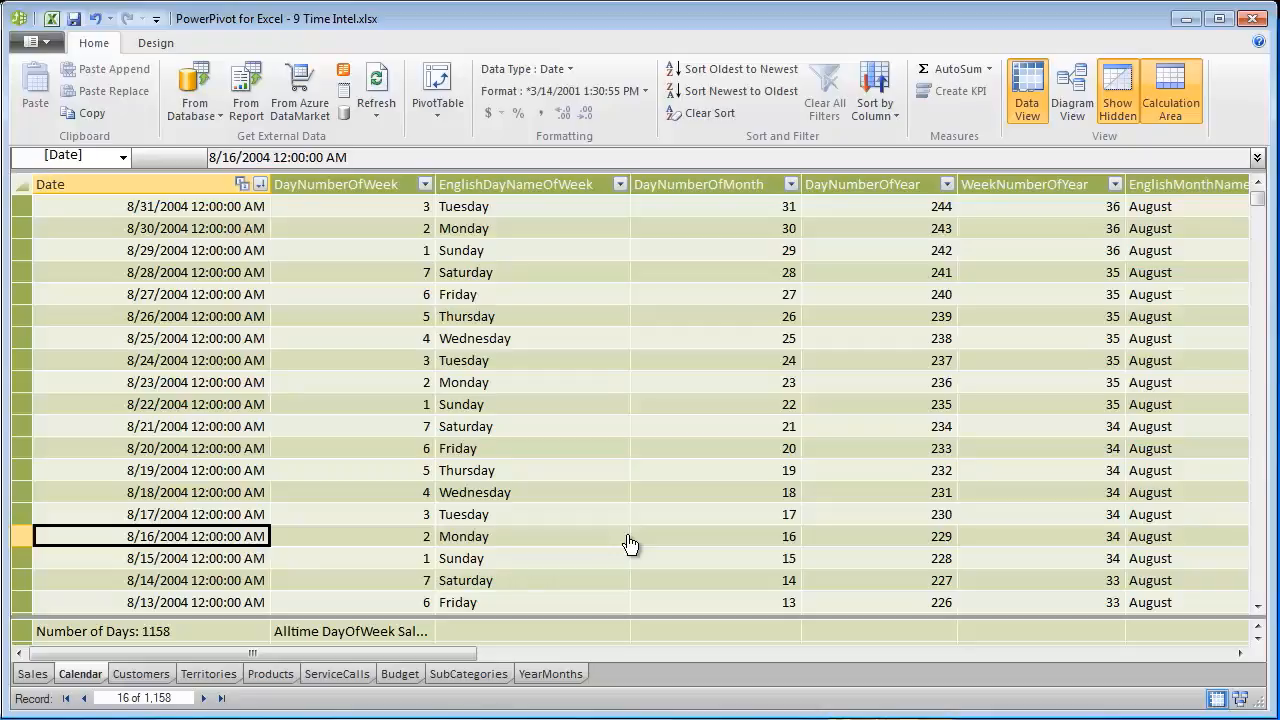
Review the Date column's display formats and the table design commands, and switch back to the Excel workbook
{"action": "left_click", "coordinate": [611, 92]}
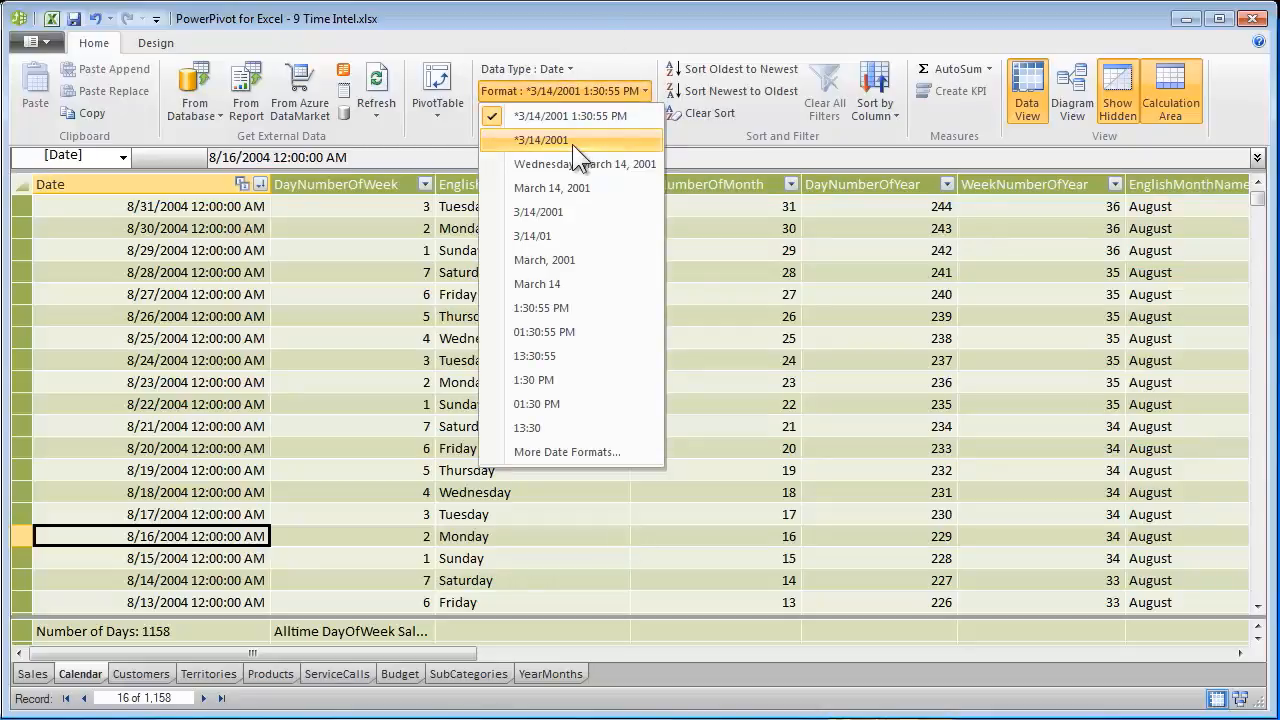
{"action": "left_click", "coordinate": [608, 88]}
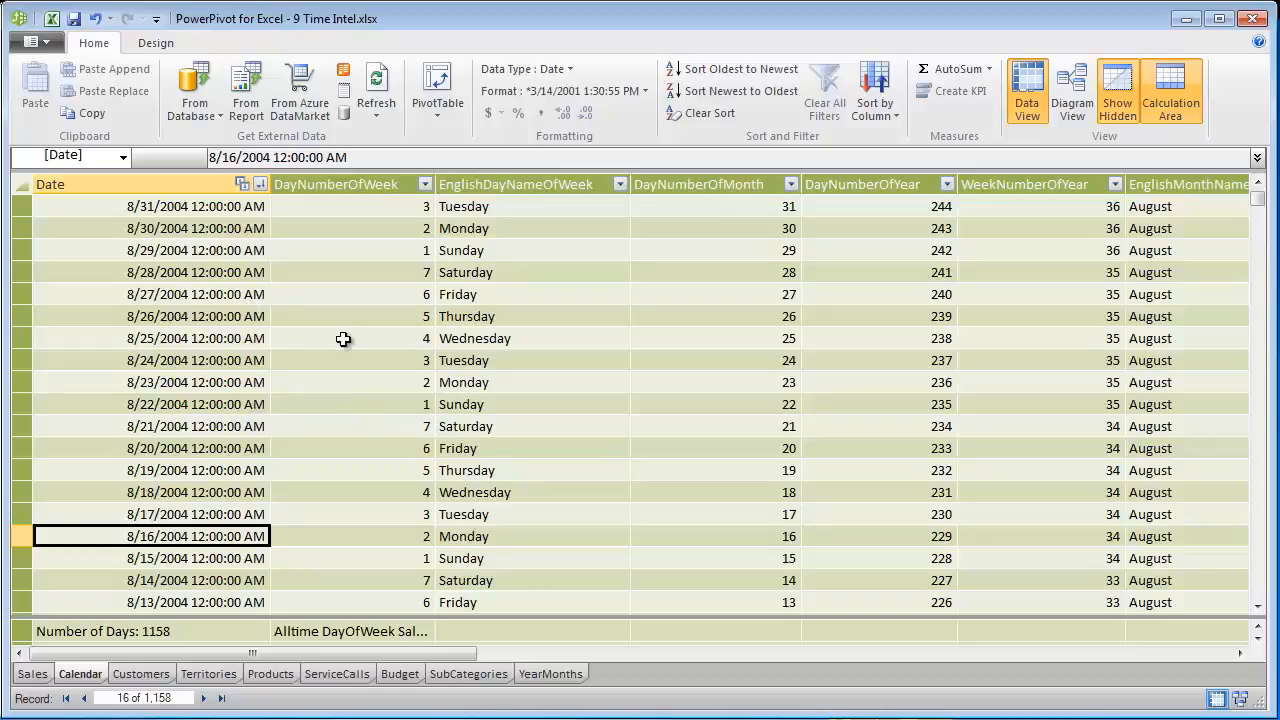
{"action": "left_click", "coordinate": [160, 45]}
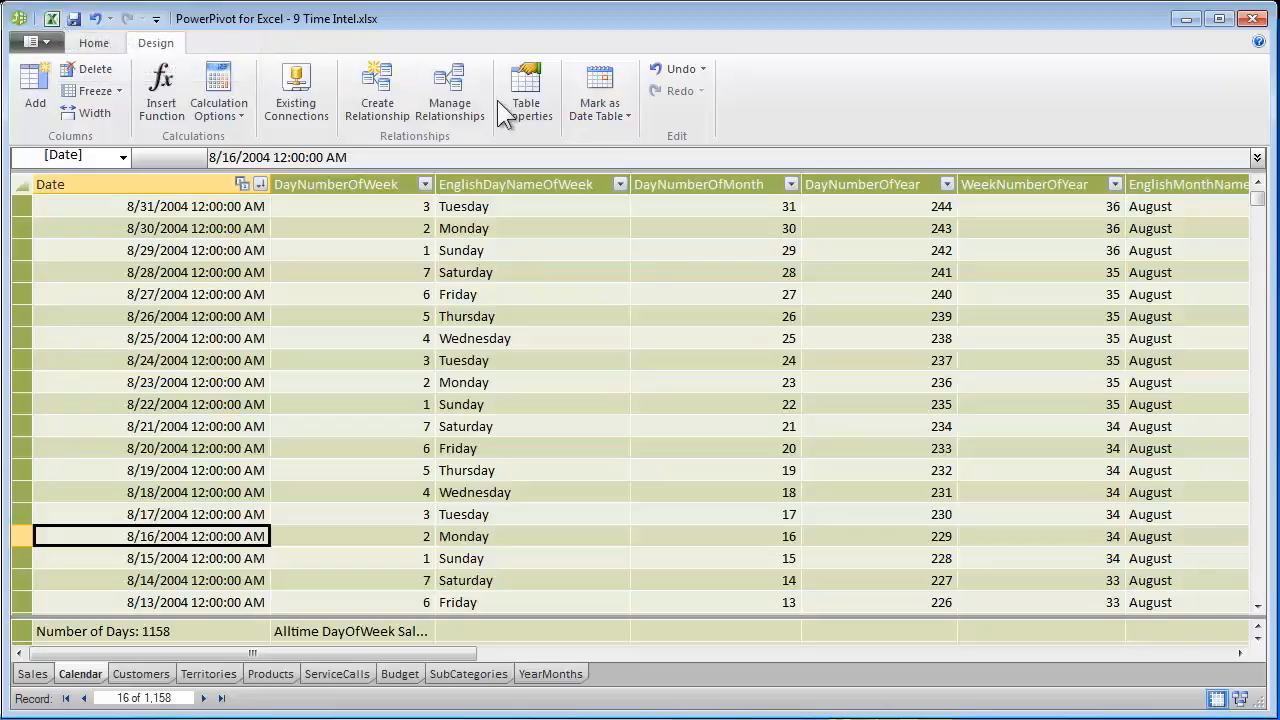
{"action": "left_click", "coordinate": [51, 18]}
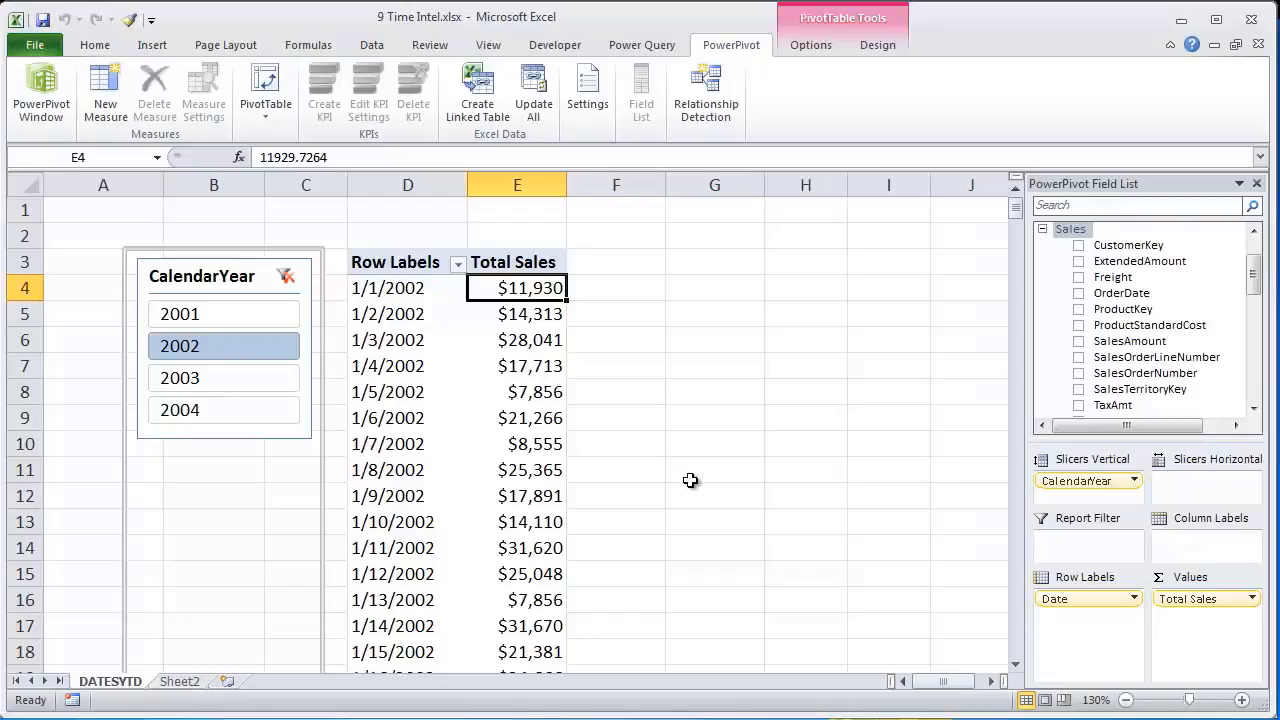
Check which label filters the PivotTable offers for the Date row labels, and close the filter options without applying one
{"action": "left_click", "coordinate": [431, 342]}
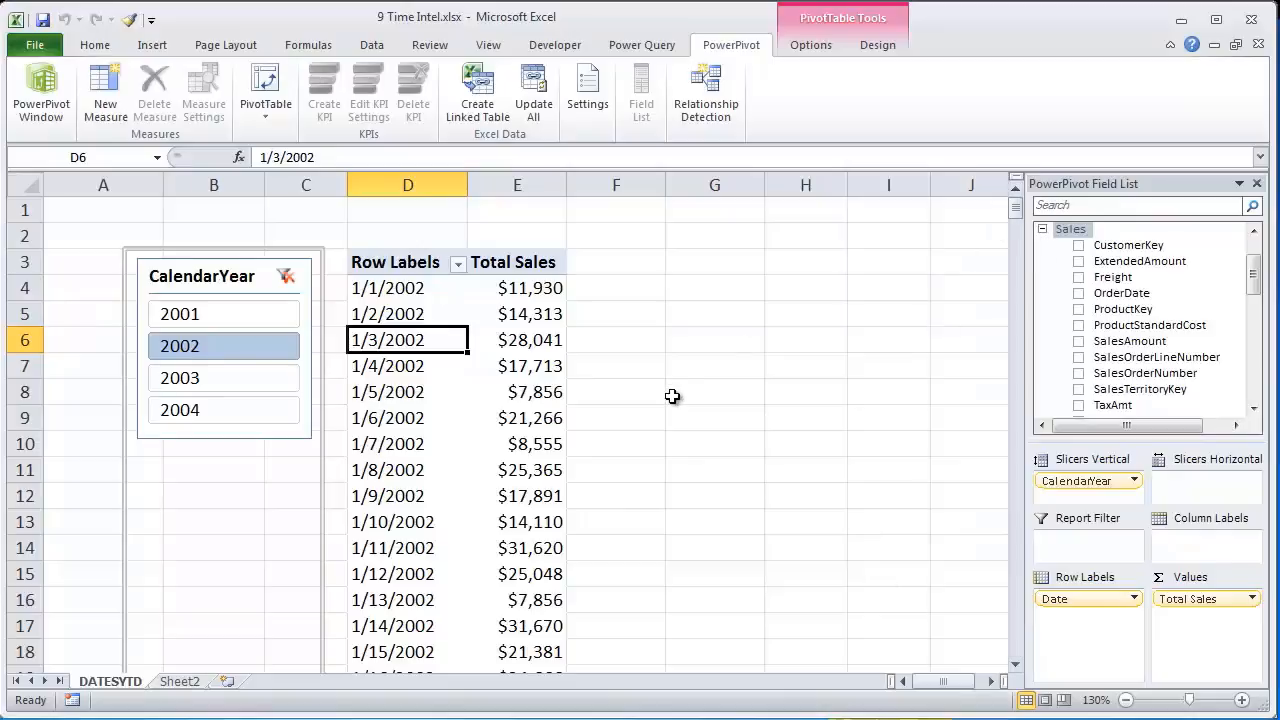
{"action": "left_click", "coordinate": [459, 264]}
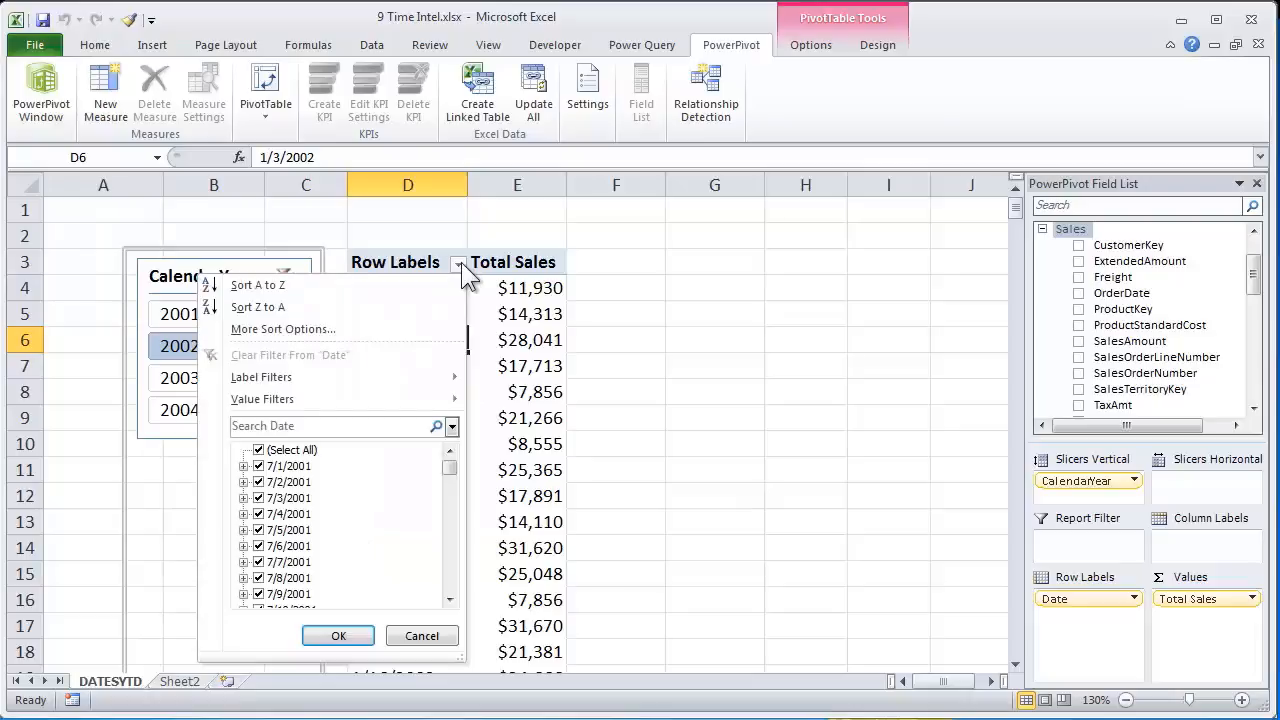
{"action": "mouse_move", "coordinate": [310, 380]}
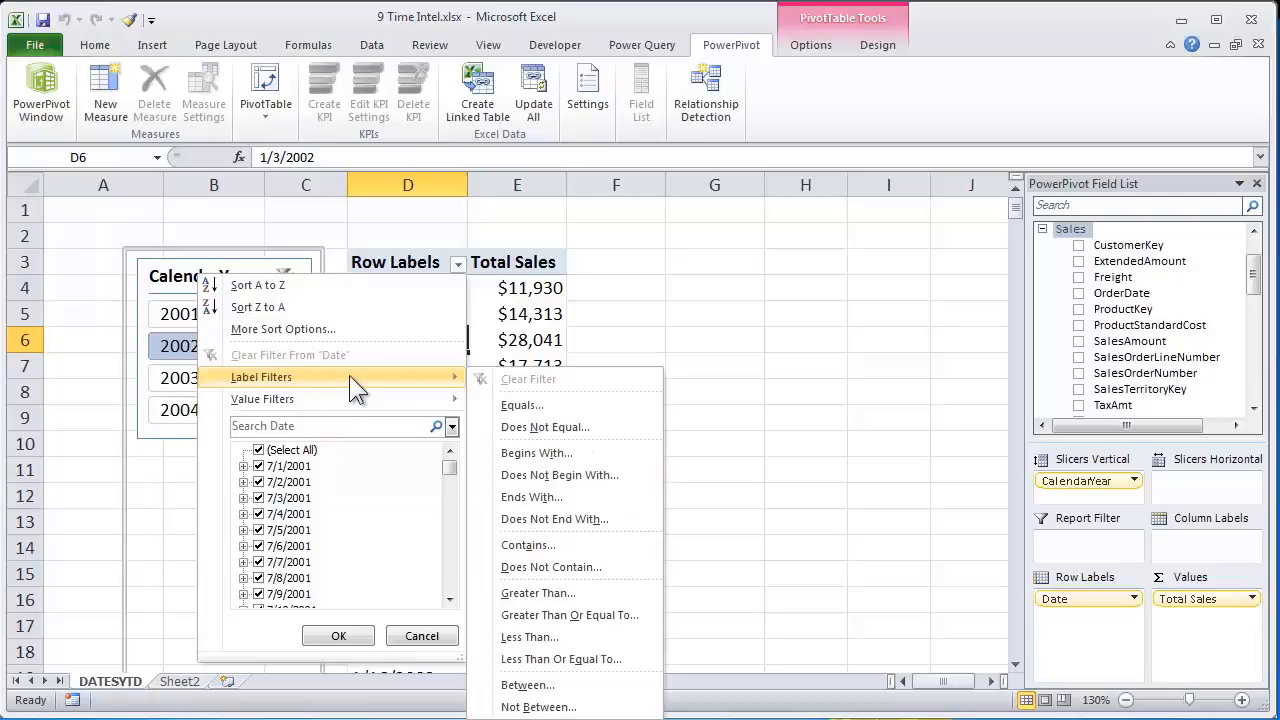
{"action": "left_click", "coordinate": [515, 340]}
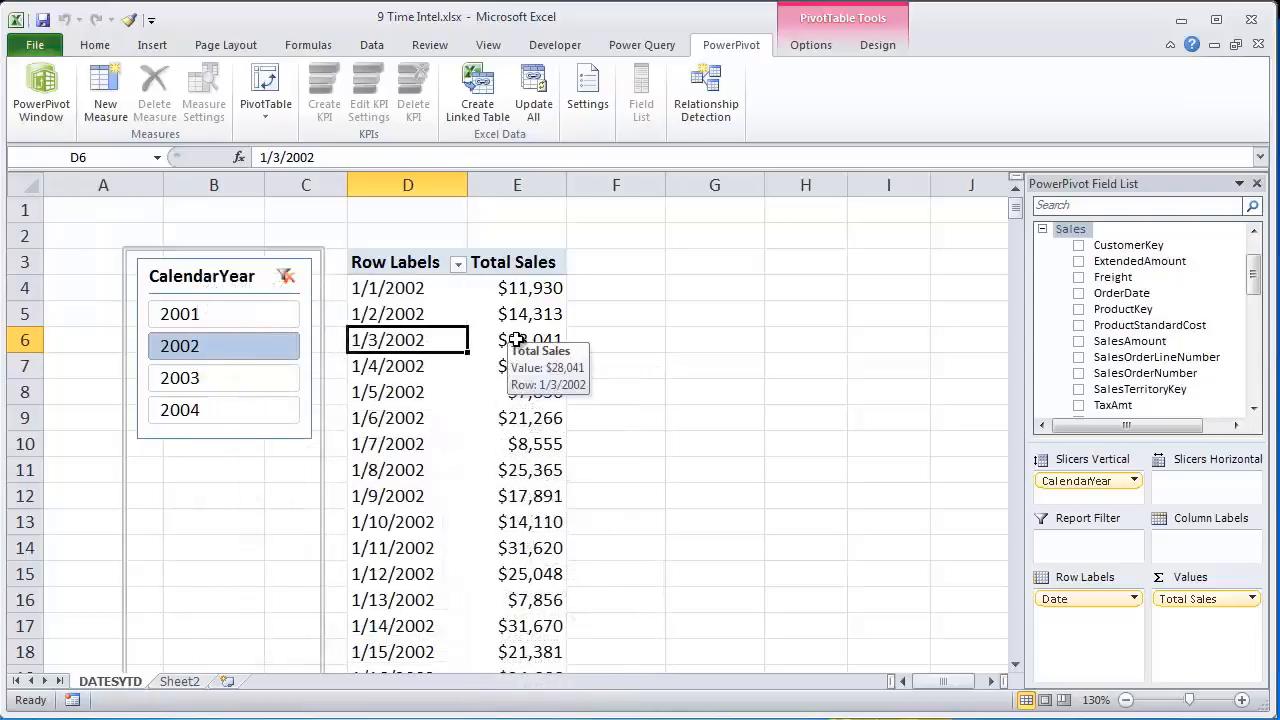
Replace the Date field in the PivotTable's row labels with the Calendar table's EnglishMonthName field
{"action": "left_click", "coordinate": [1043, 228]}
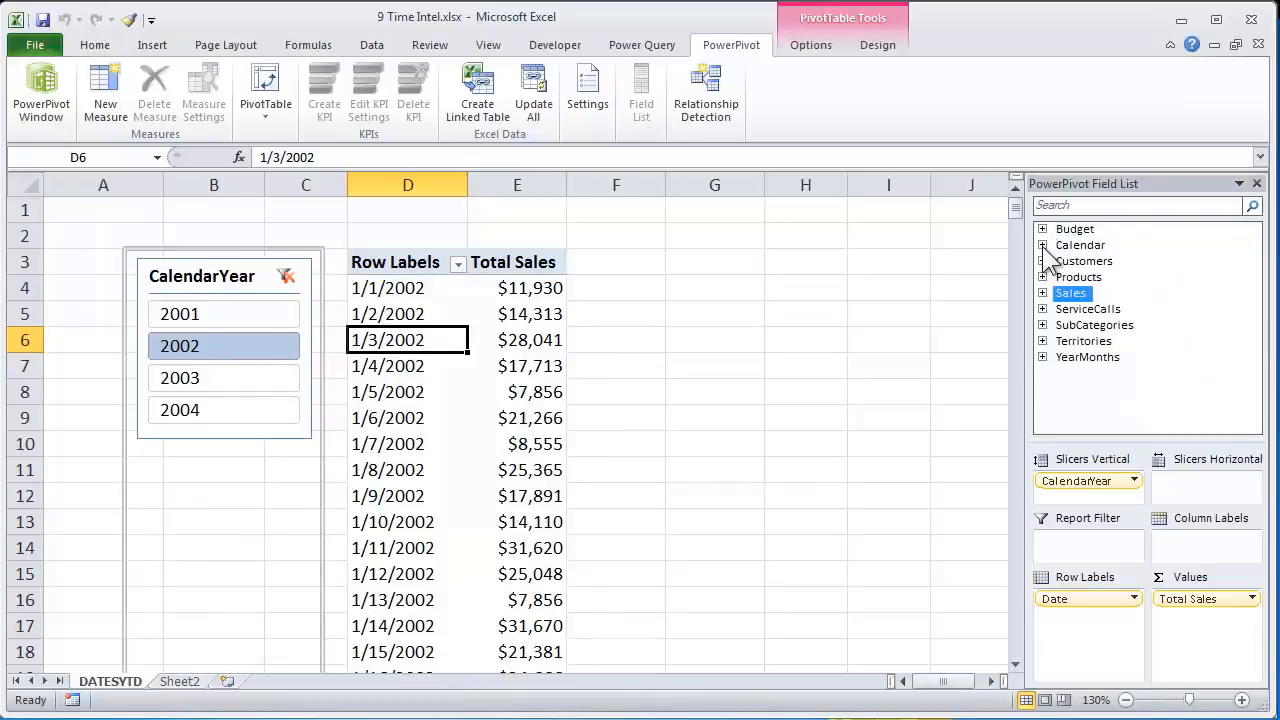
{"action": "left_click", "coordinate": [1042, 245]}
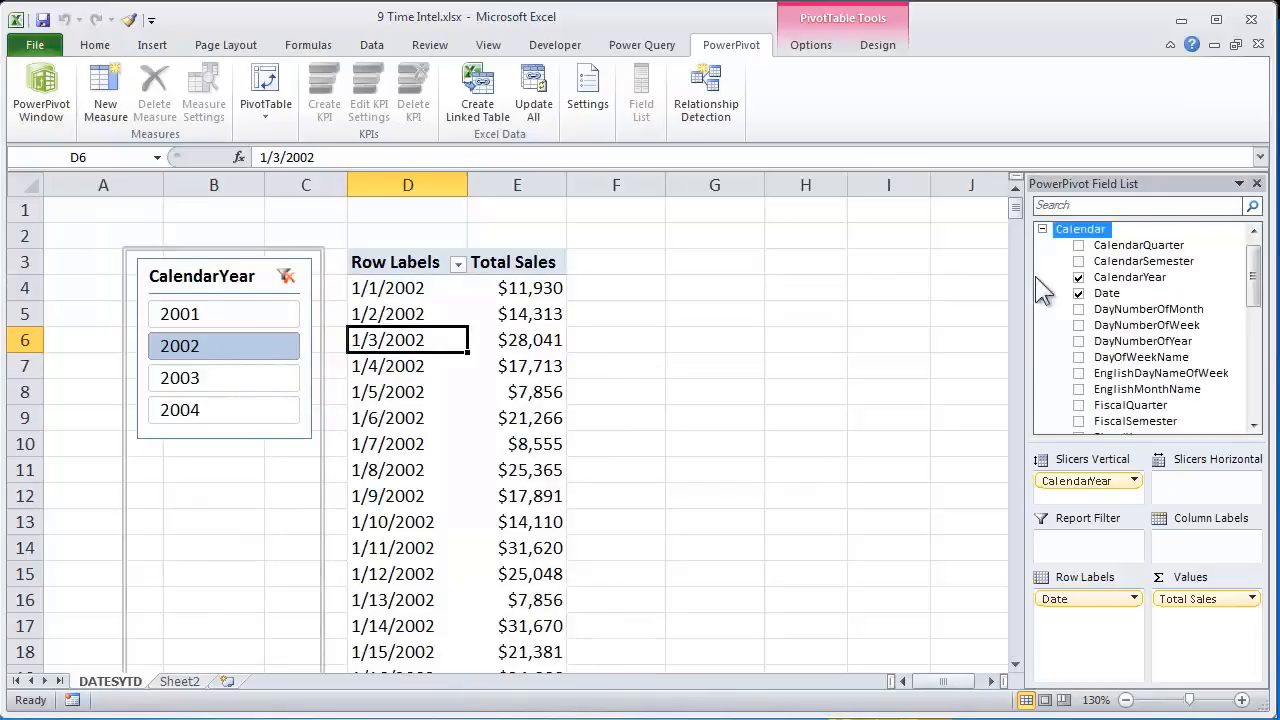
{"action": "left_click", "coordinate": [1086, 605]}
{"action": "left_click_drag", "start_coordinate": [1085, 604], "coordinate": [850, 390]}
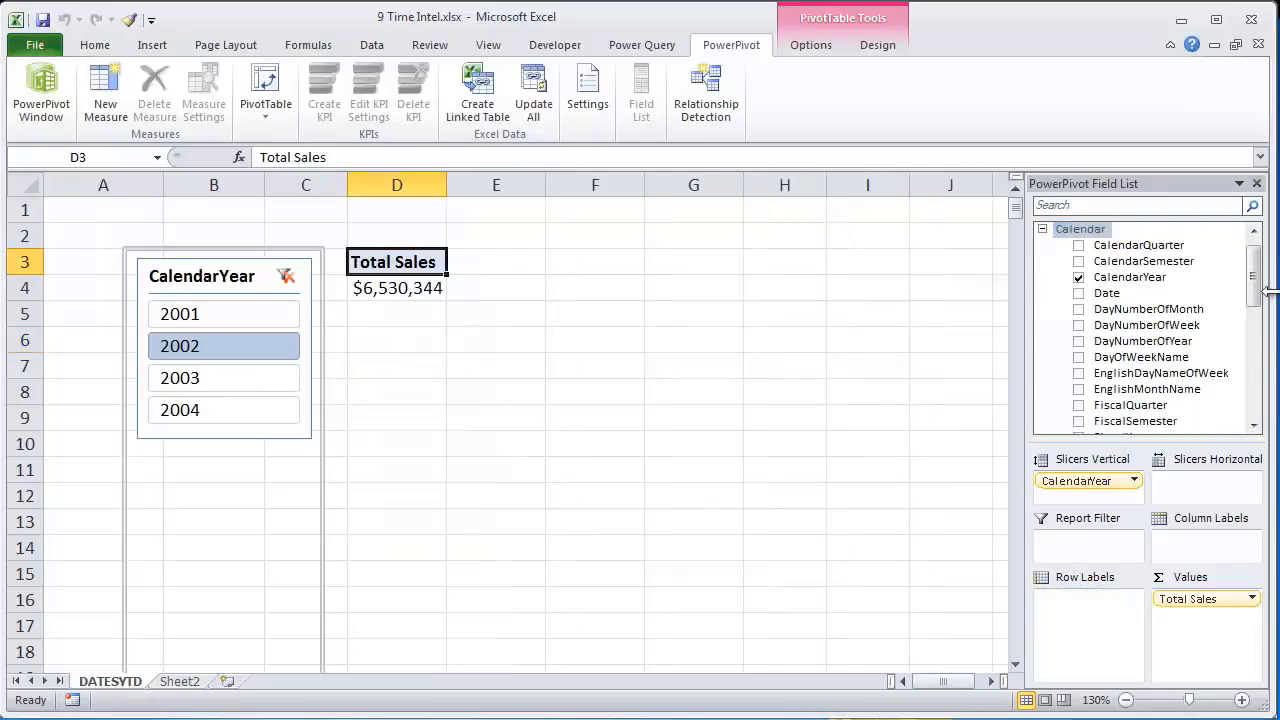
{"action": "left_click", "coordinate": [1148, 389]}
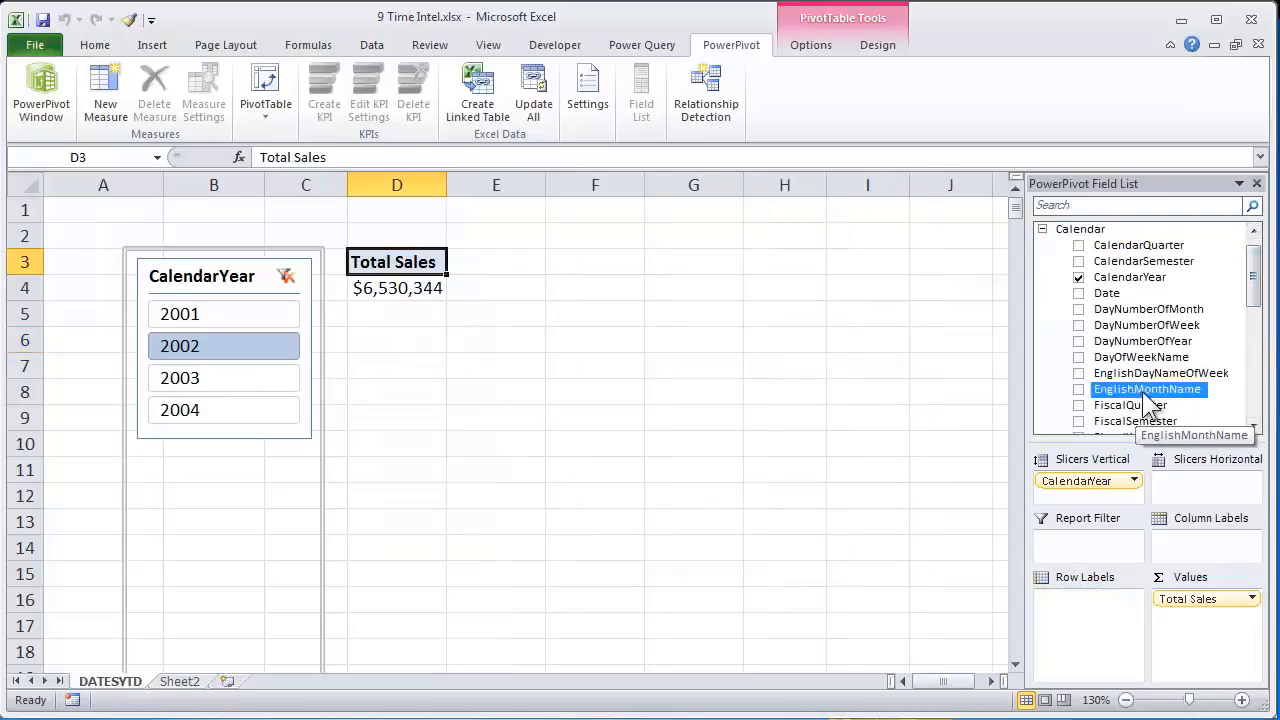
{"action": "left_click", "coordinate": [1078, 390]}
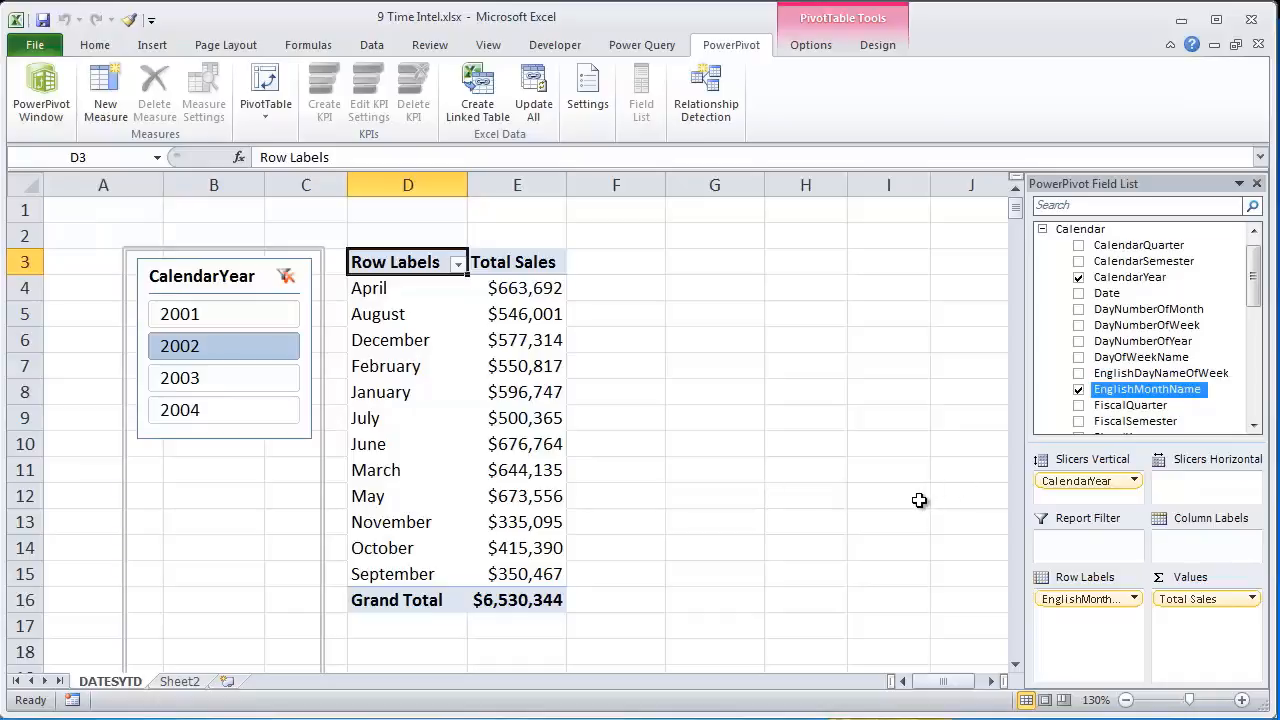
In the PowerPivot window, mark the Calendar table as a date table identified by its Date column, and refresh the PivotTable back in Excel
{"action": "left_click", "coordinate": [49, 103]}
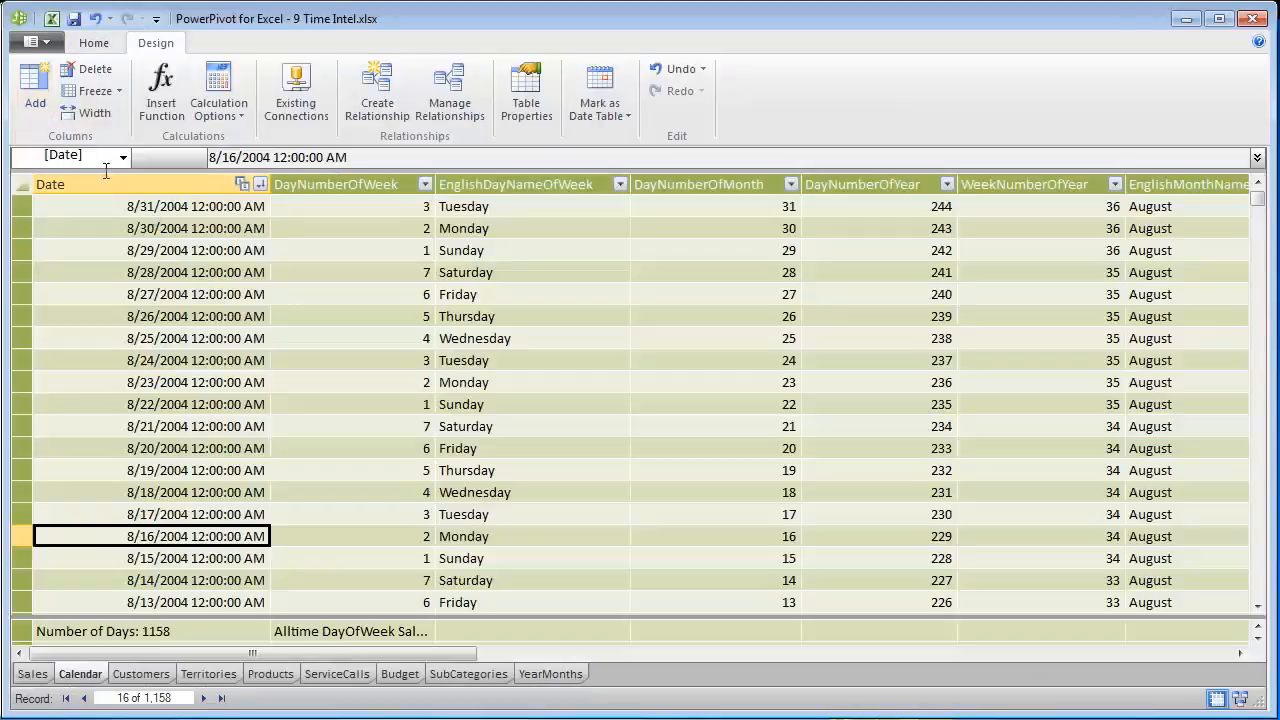
{"action": "left_click", "coordinate": [609, 92]}
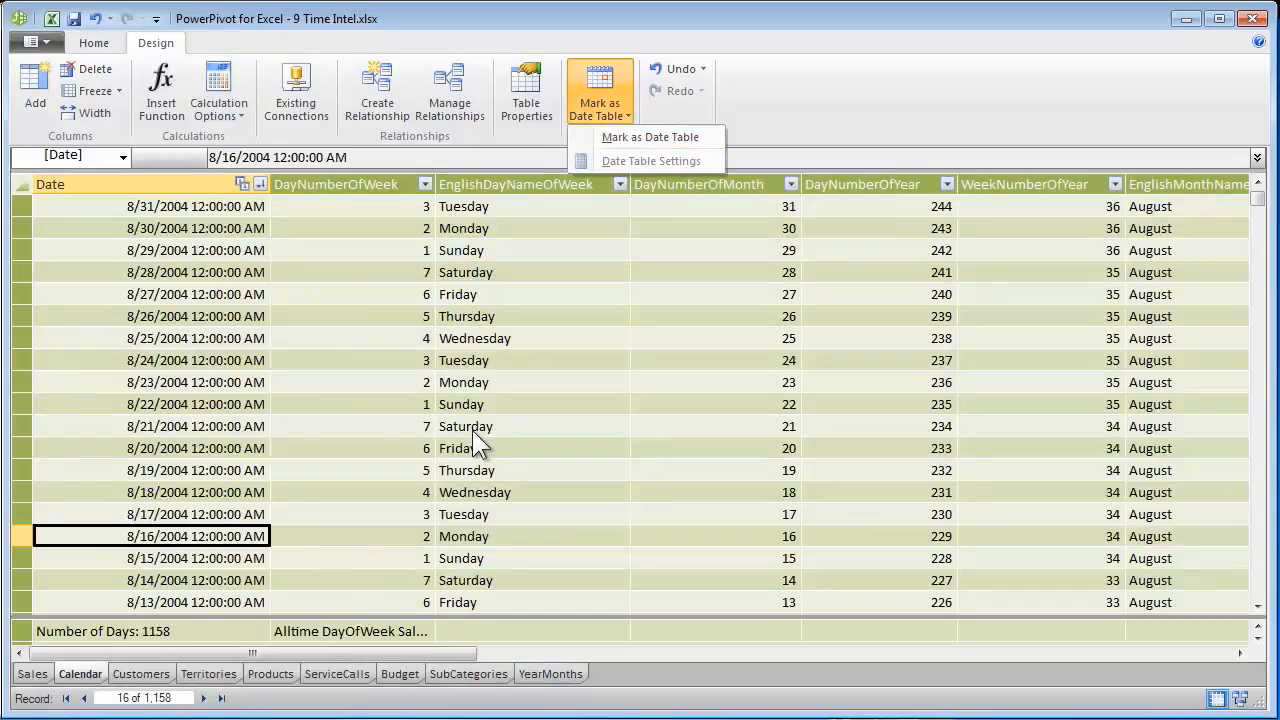
{"action": "left_click", "coordinate": [661, 137]}
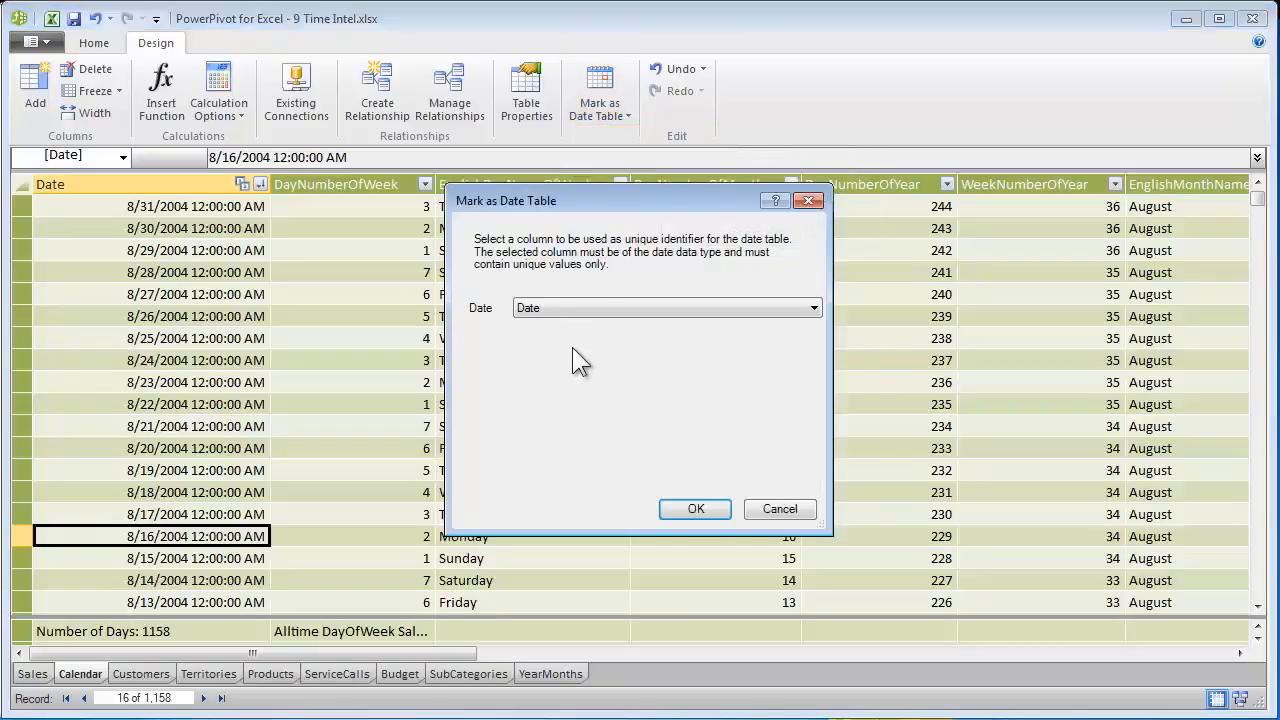
{"action": "left_click", "coordinate": [637, 310]}
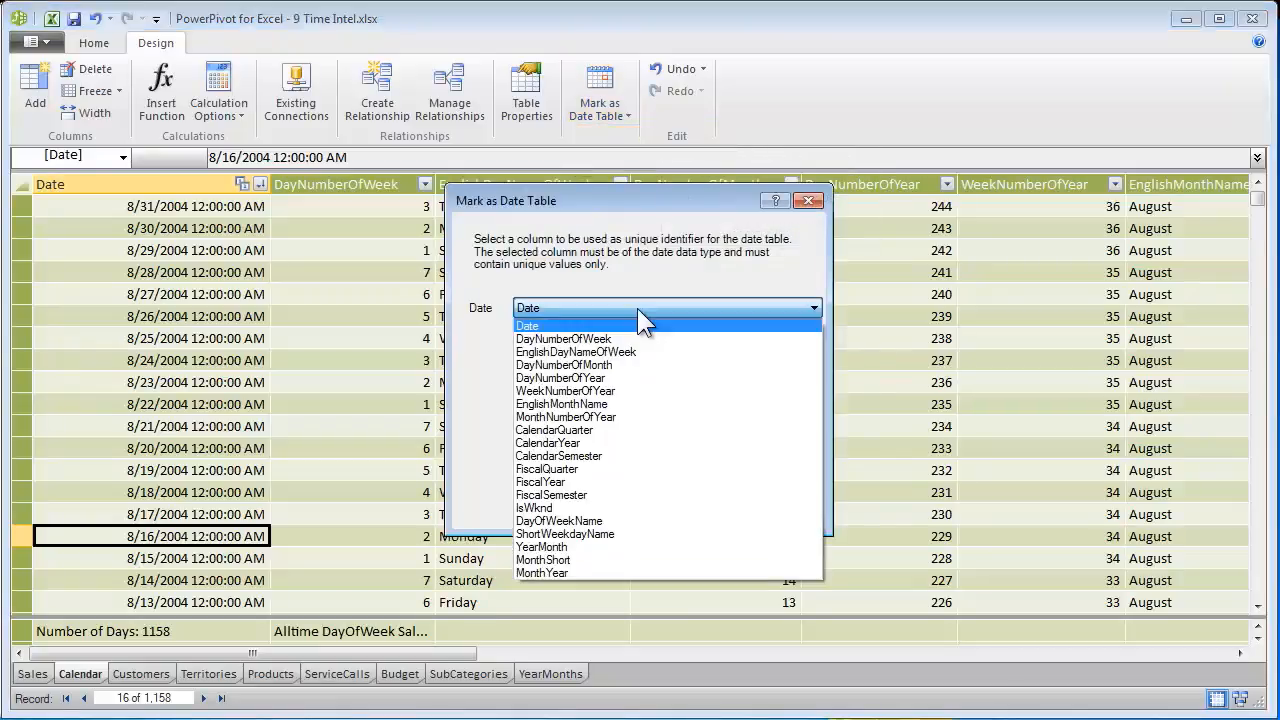
{"action": "left_click", "coordinate": [637, 308]}
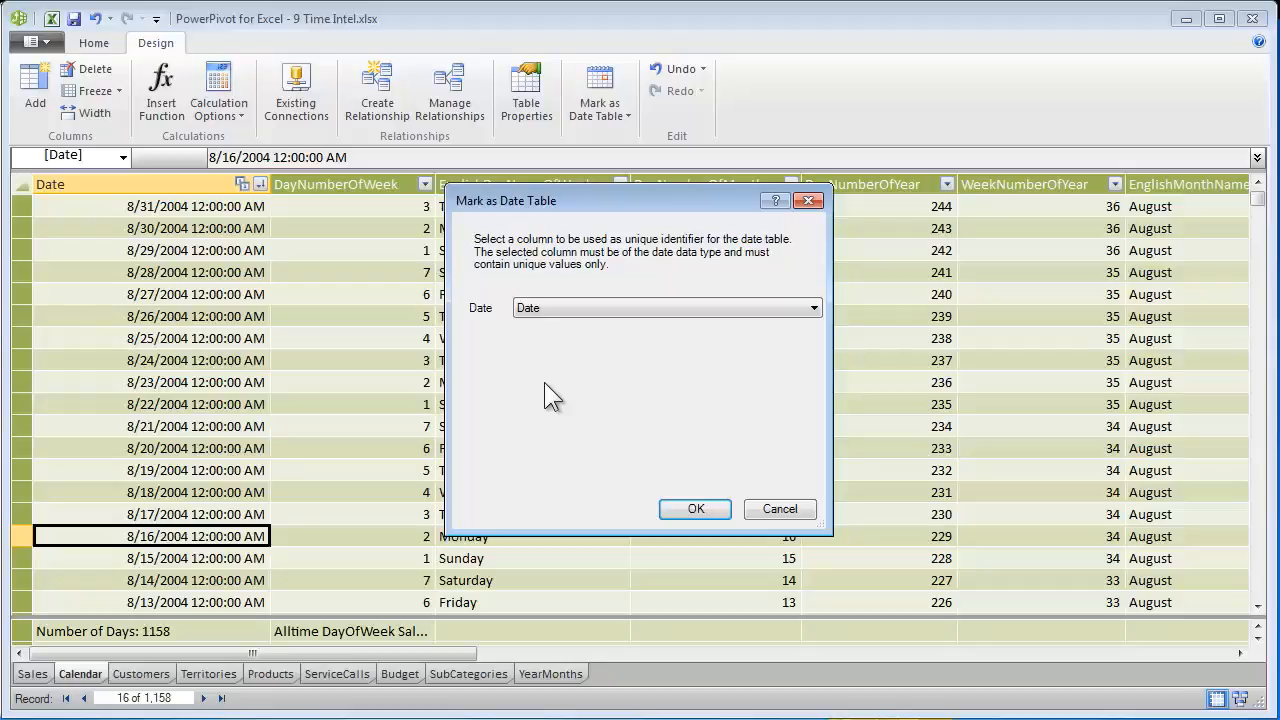
{"action": "left_click", "coordinate": [695, 510]}
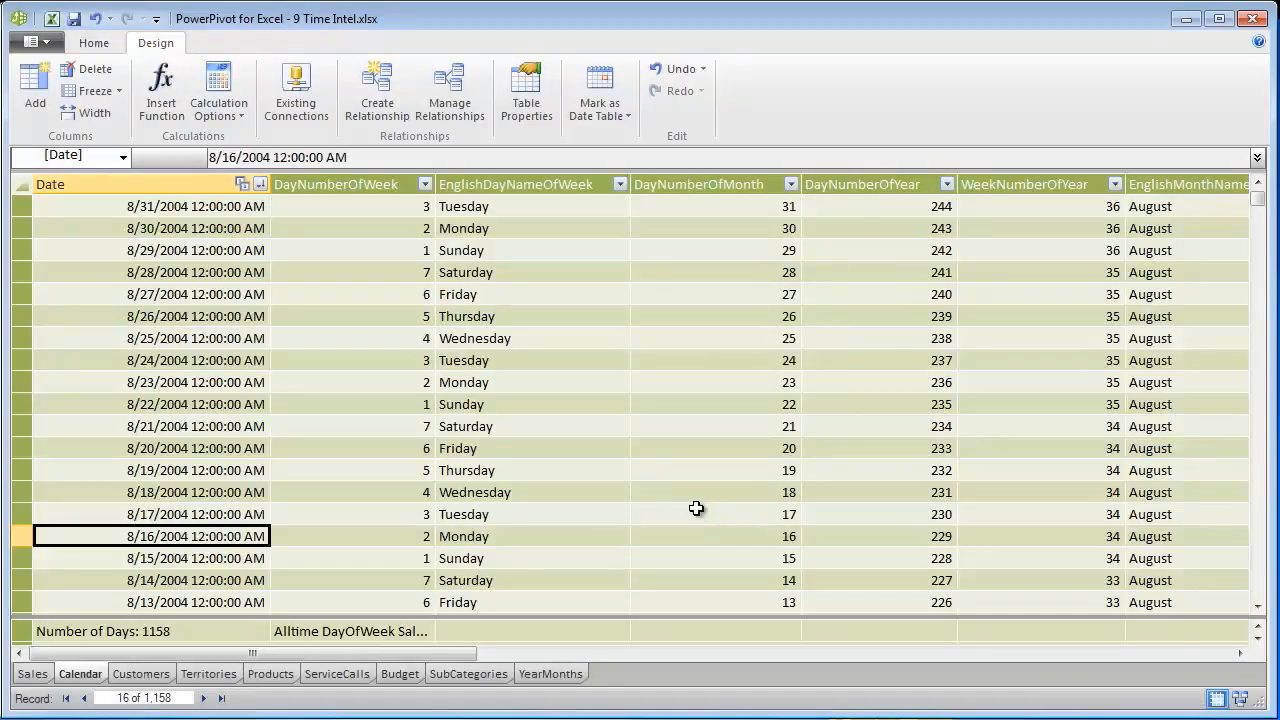
{"action": "left_click", "coordinate": [51, 18]}
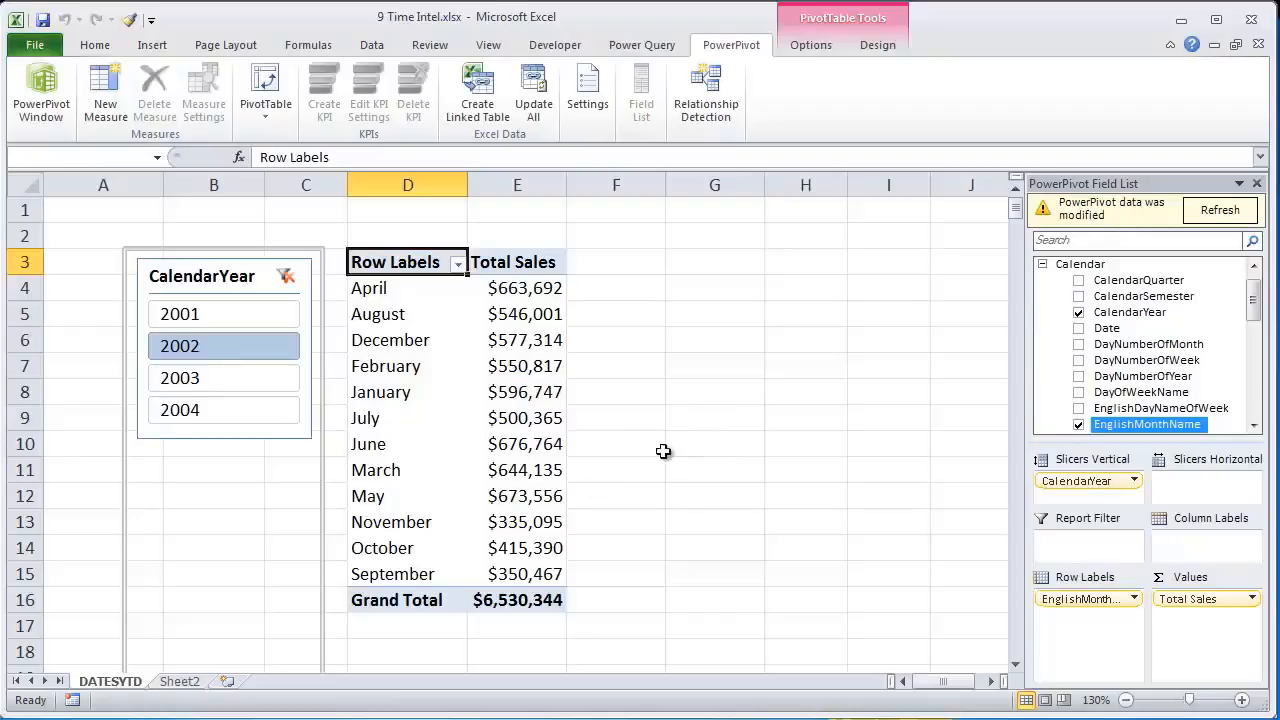
{"action": "left_click", "coordinate": [1203, 212]}
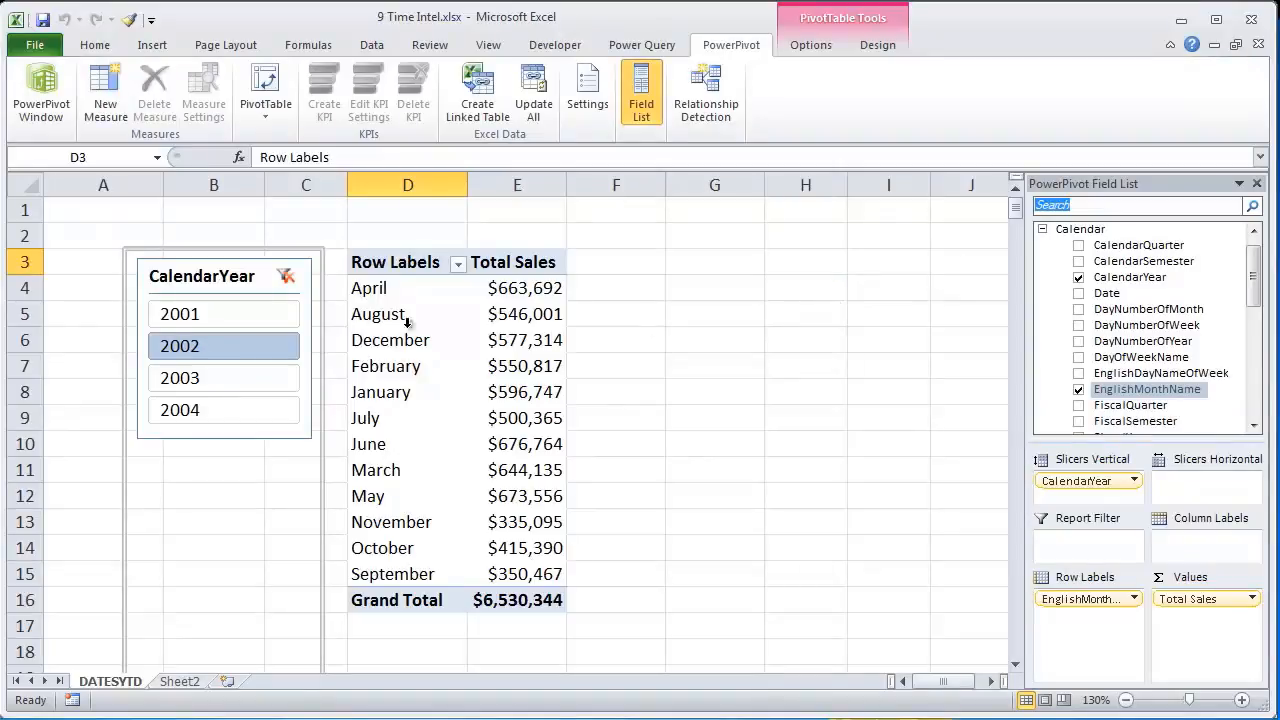
Review the order of the month row labels and sort them A to Z
{"action": "left_click", "coordinate": [400, 288]}
{"action": "left_click", "coordinate": [395, 340]}
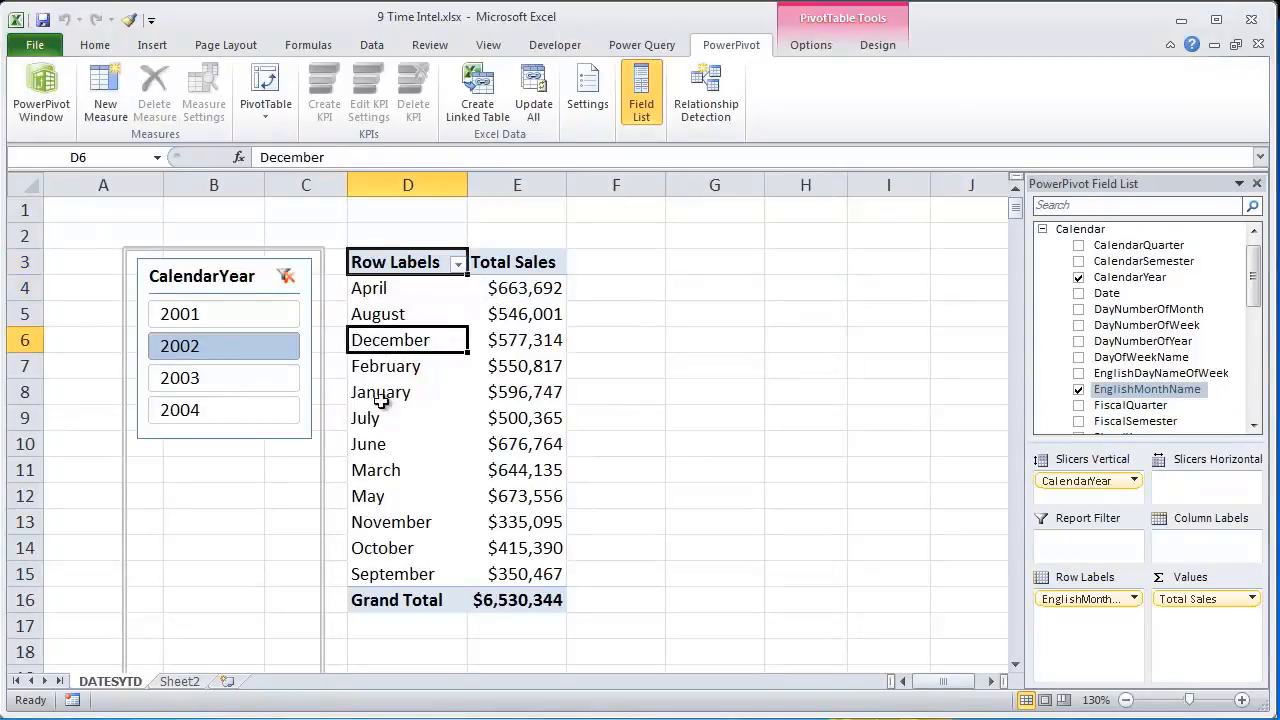
{"action": "left_click", "coordinate": [418, 576]}
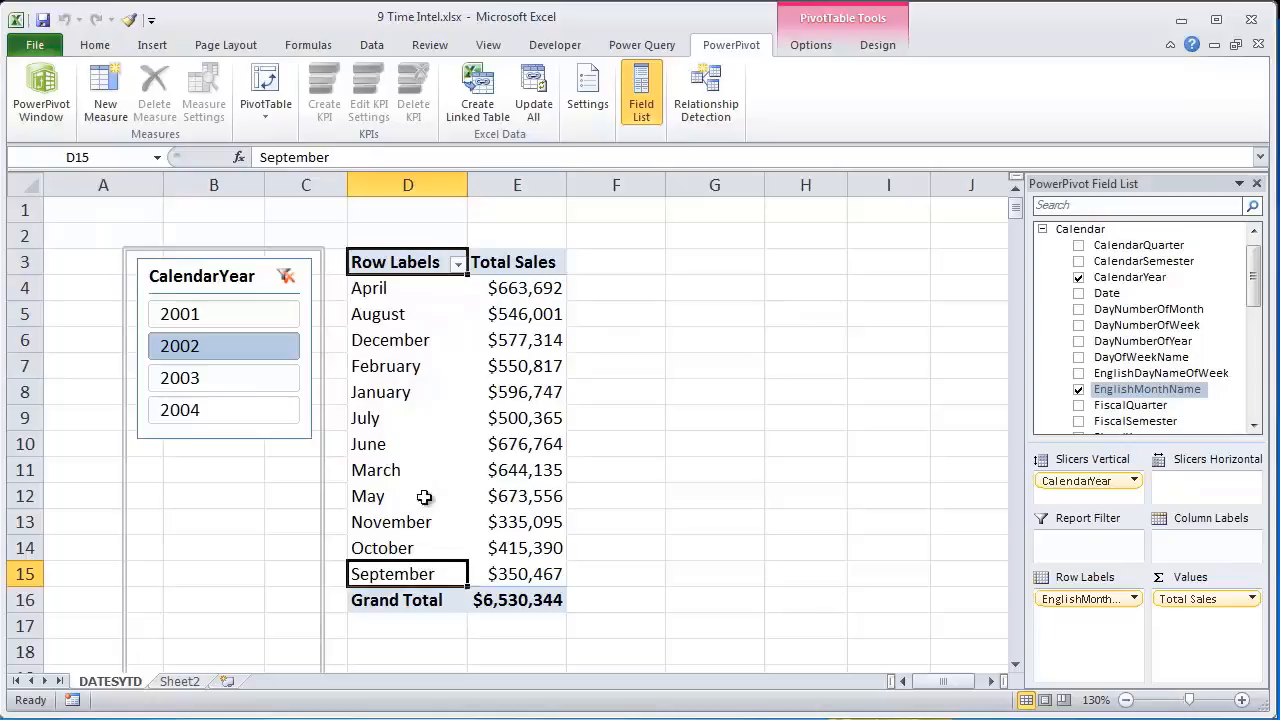
{"action": "left_click", "coordinate": [457, 264]}
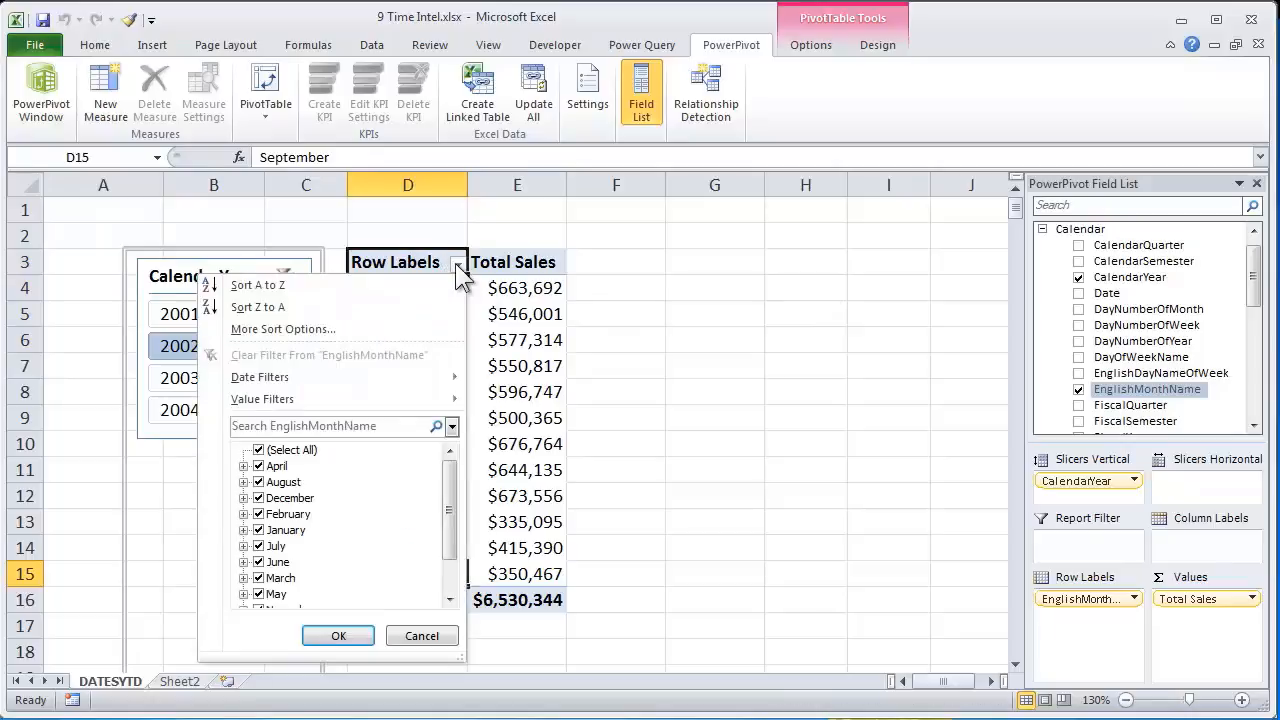
{"action": "left_click", "coordinate": [306, 285]}
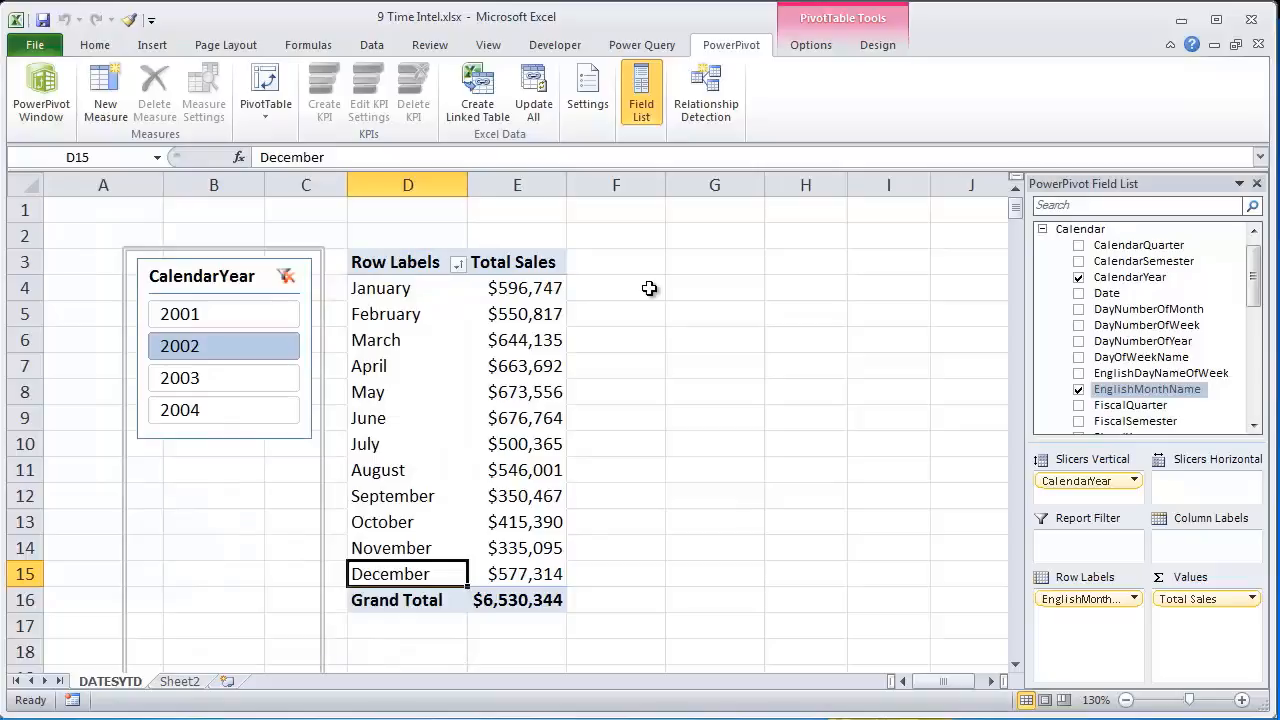
Check which date filters the PivotTable offers for the month row labels, without applying one
{"action": "left_click", "coordinate": [458, 265]}
{"action": "mouse_move", "coordinate": [327, 376]}
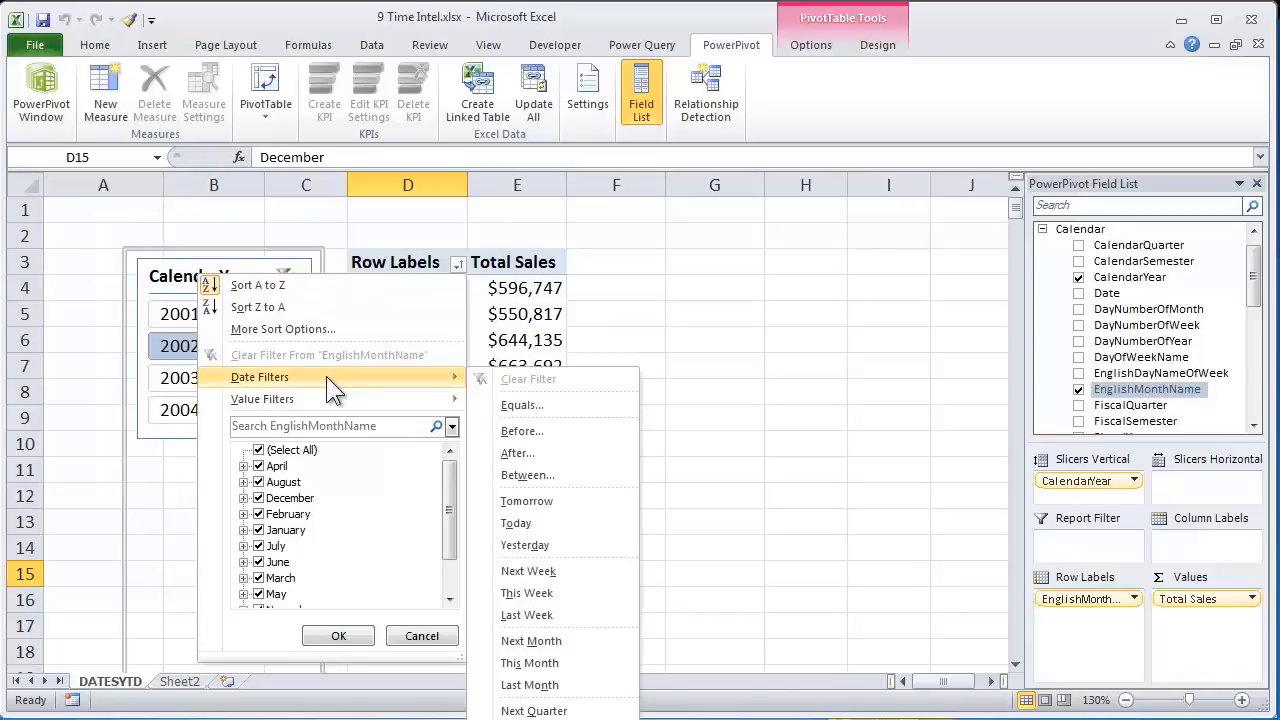
{"action": "left_click", "coordinate": [415, 266]}
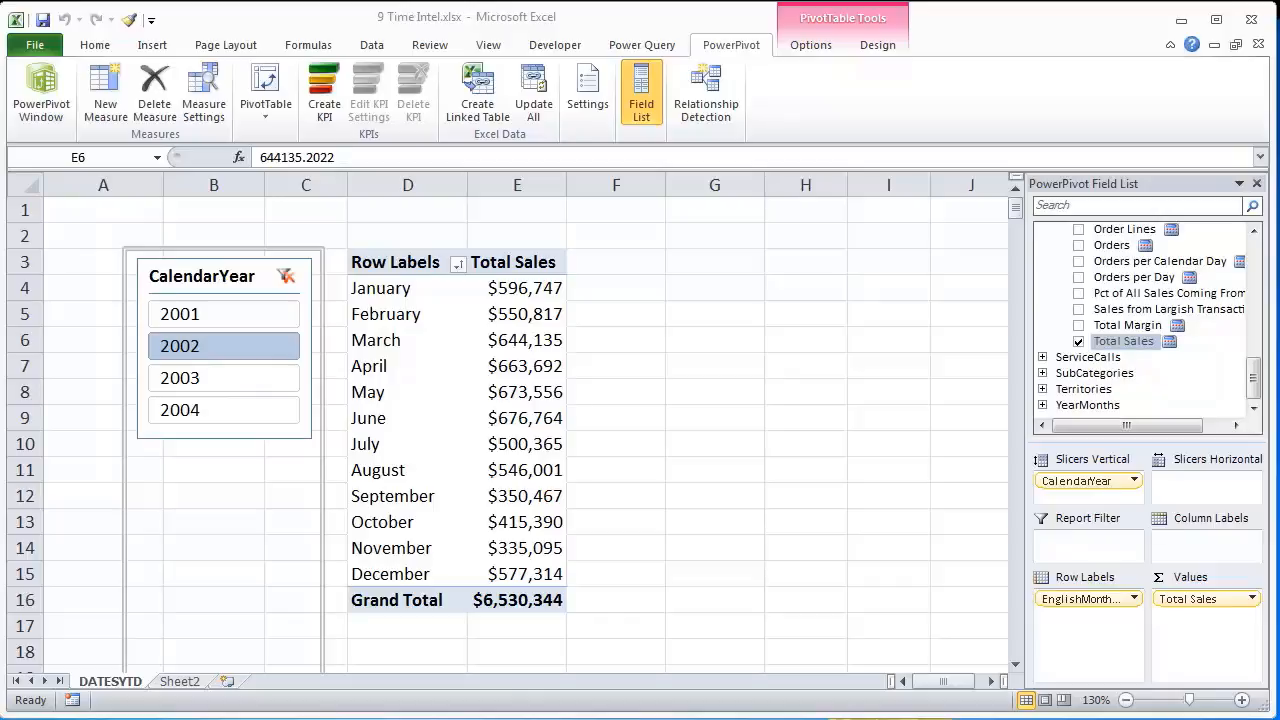
Start a new measure in the Sales table from the PivotTable and name it YTD Sales
{"action": "left_click", "coordinate": [520, 340]}
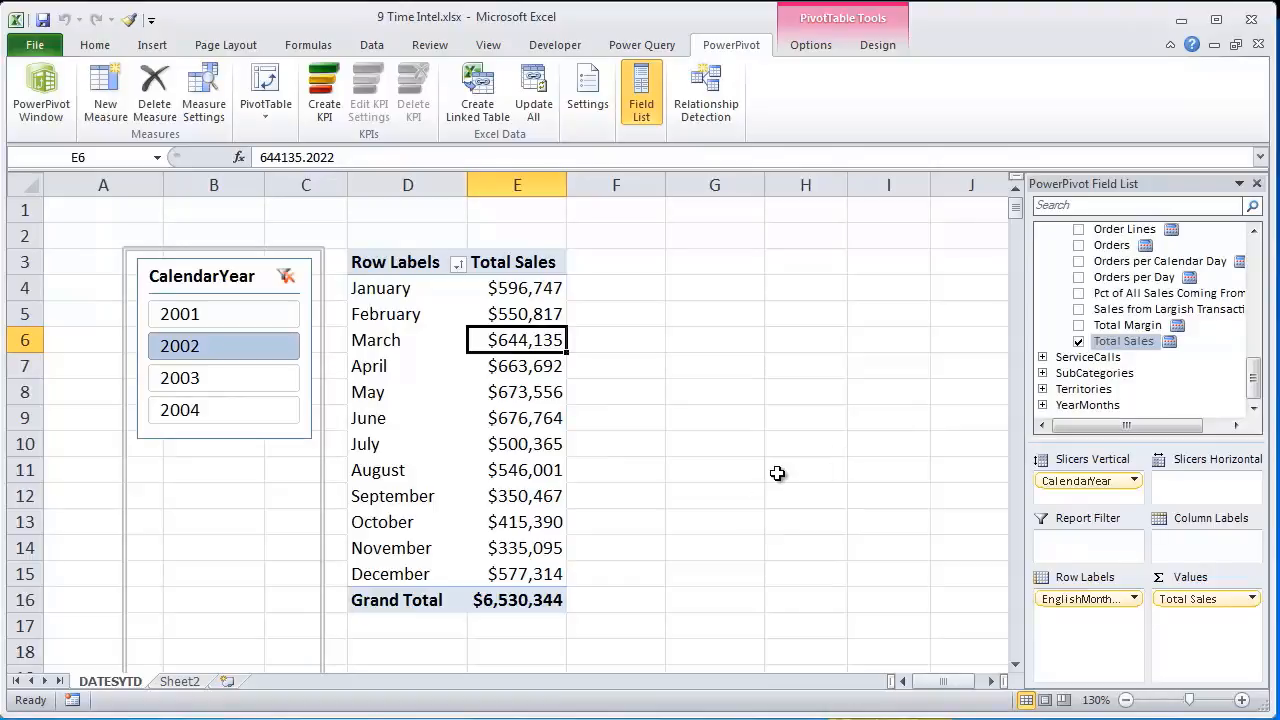
{"action": "left_click", "coordinate": [111, 105]}
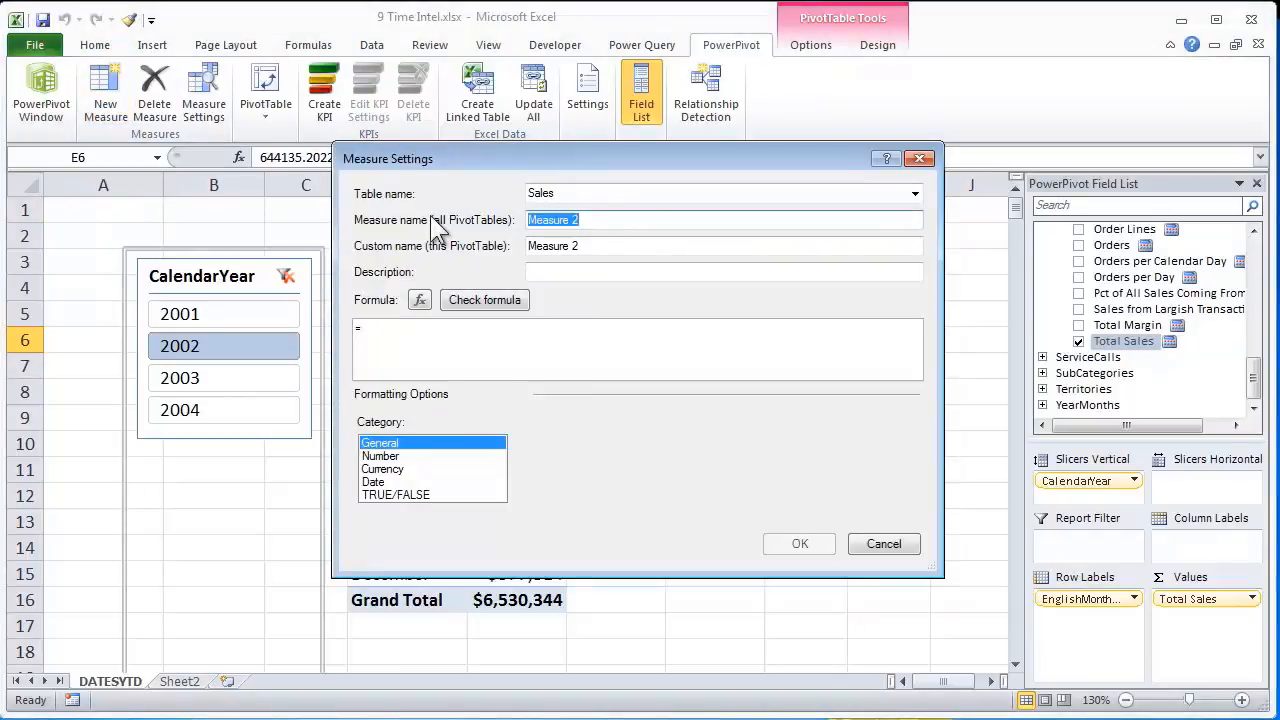
{"action": "type", "text": "YTD Sales"}
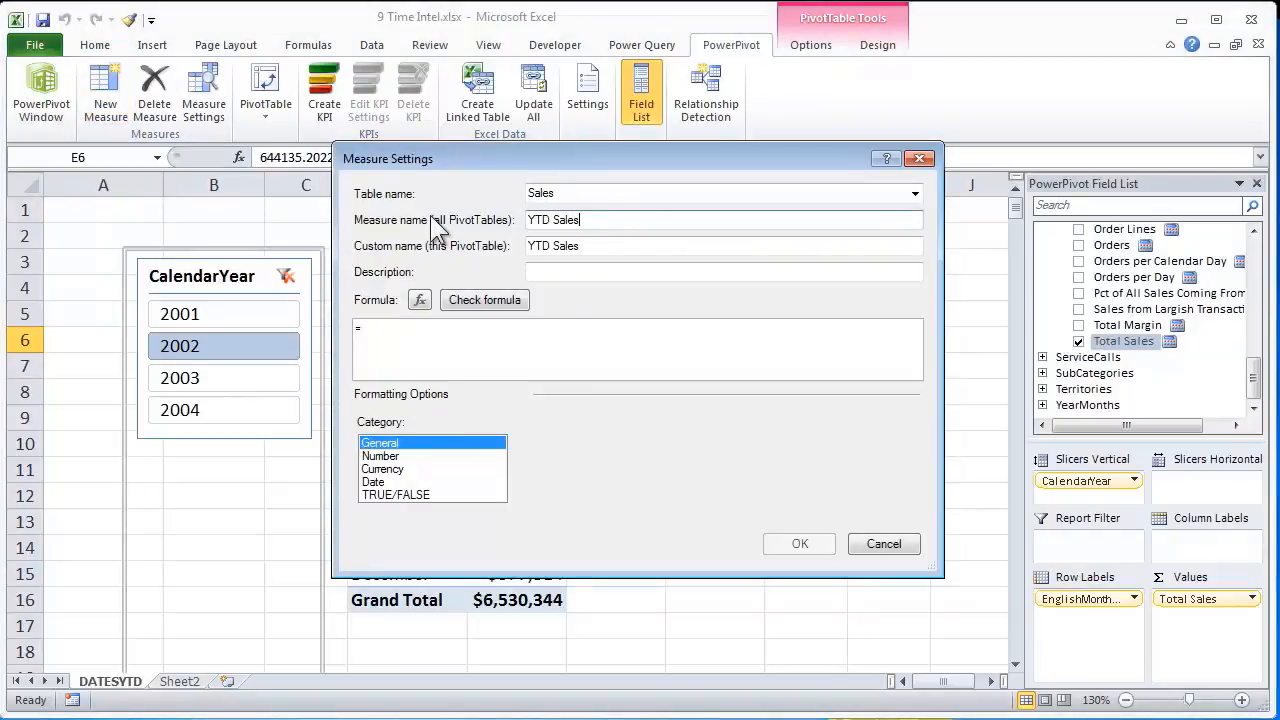
Begin the YTD Sales formula with CALCULATE and [Total Sales] as its expression, and enlarge the formula text
{"action": "left_click", "coordinate": [523, 357]}
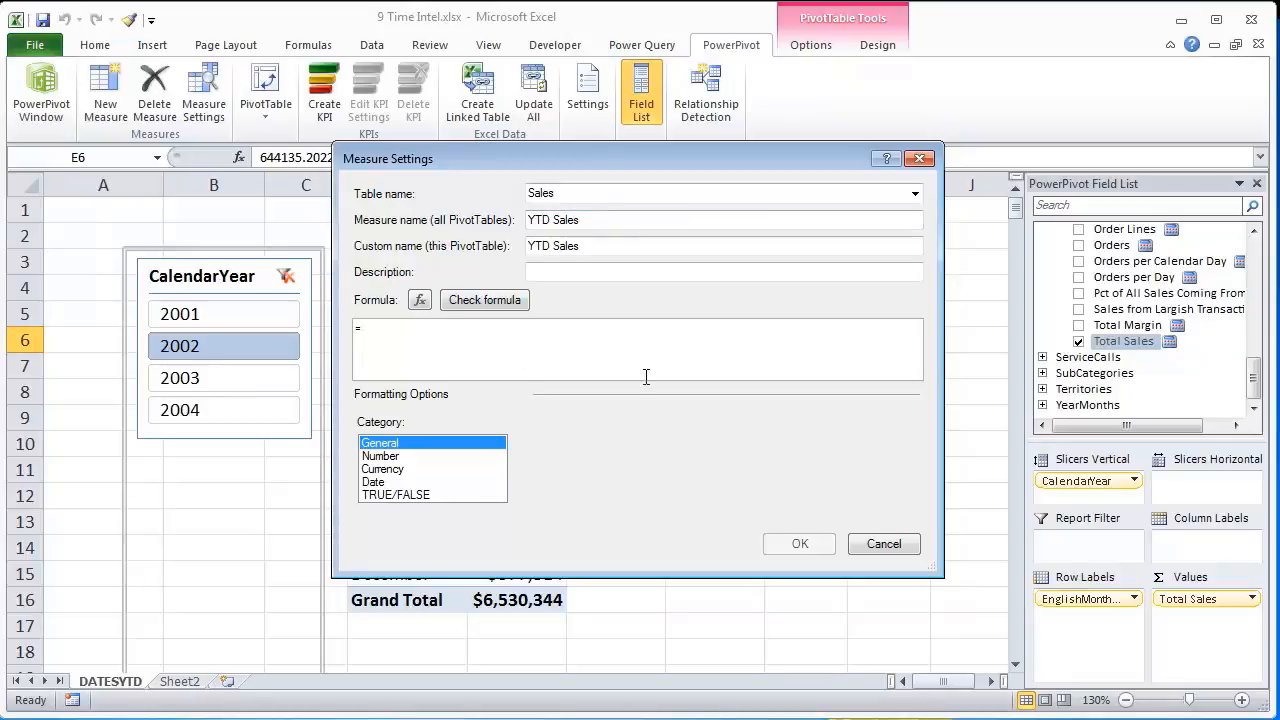
{"action": "scroll", "coordinate": [646, 377], "scroll_direction": "up", "scroll_amount": 5}
{"action": "type", "text": "cal"}
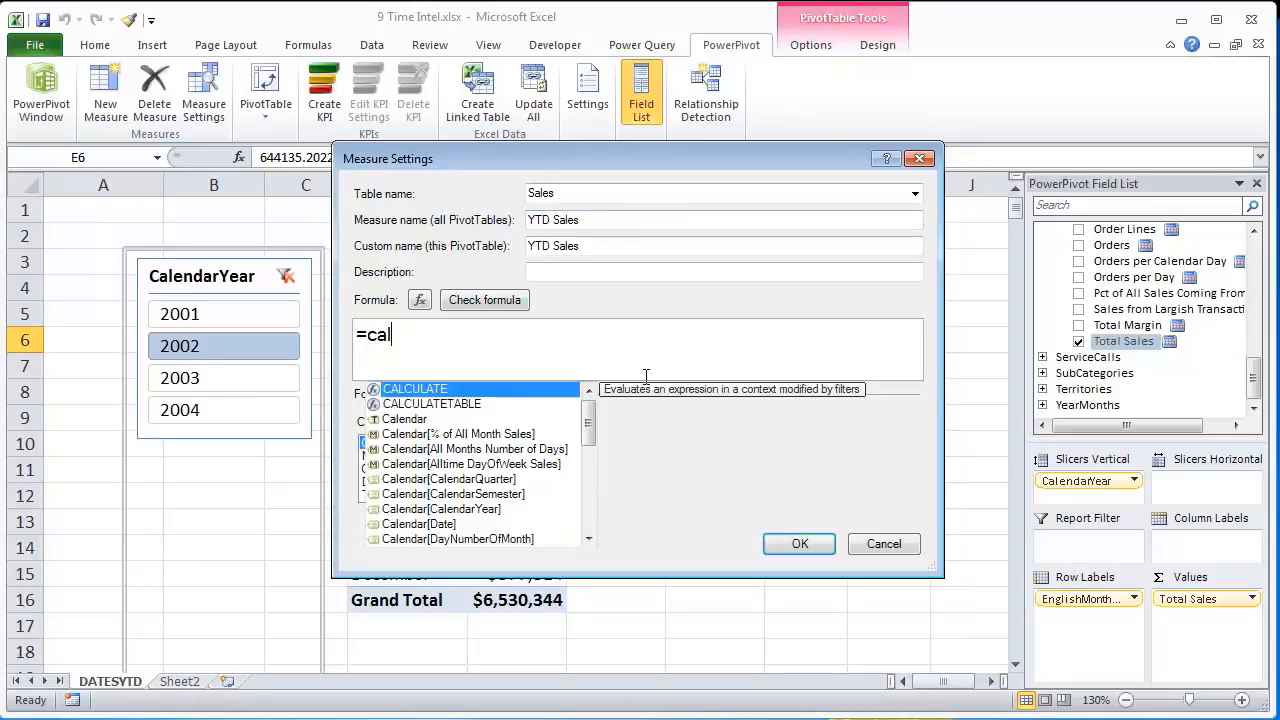
{"action": "key", "text": "Tab"}
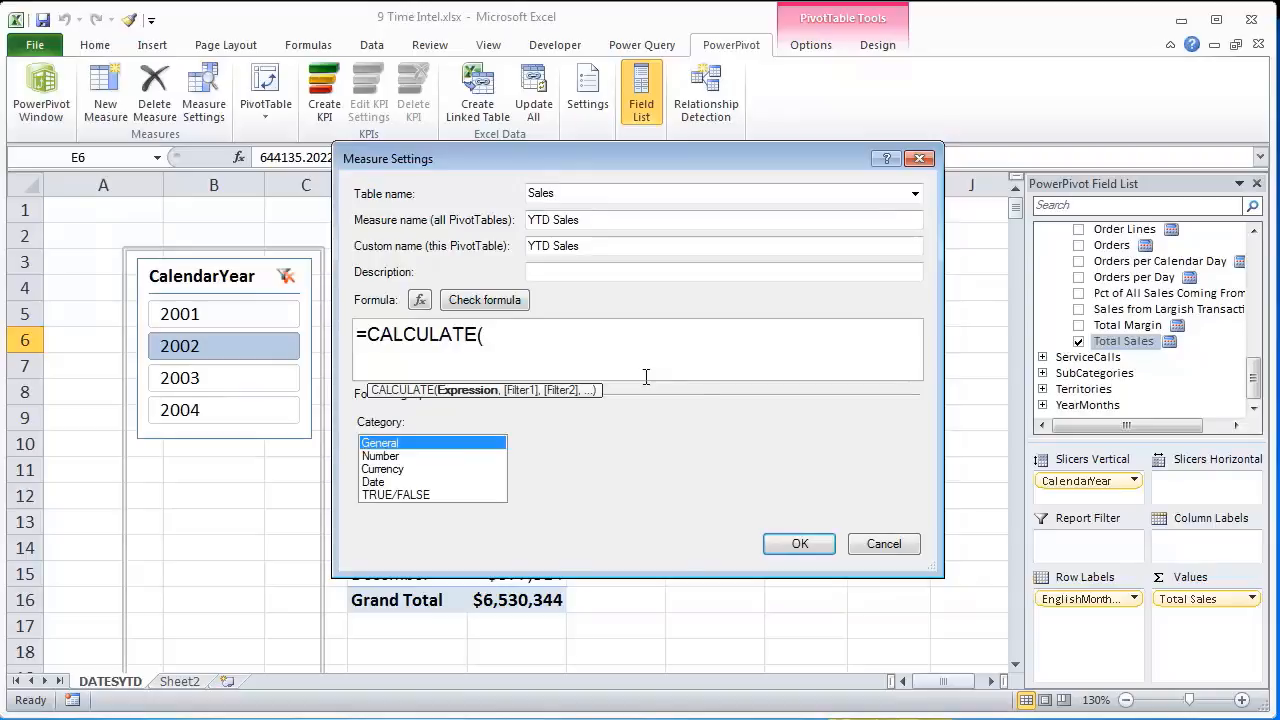
{"action": "type", "text": "[to"}
{"action": "key", "text": "Down"}
{"action": "key", "text": "Down"}
{"action": "key", "text": "Tab"}
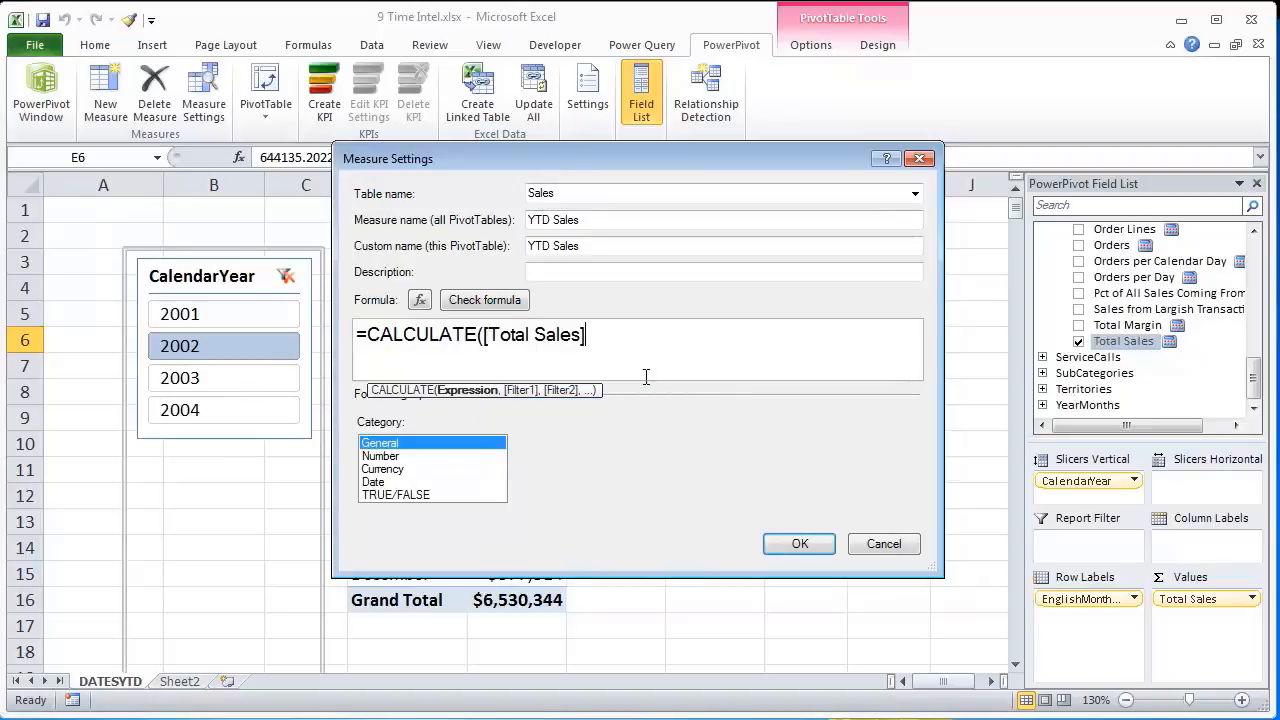
{"action": "scroll", "coordinate": [646, 377], "scroll_direction": "up", "scroll_amount": 4}
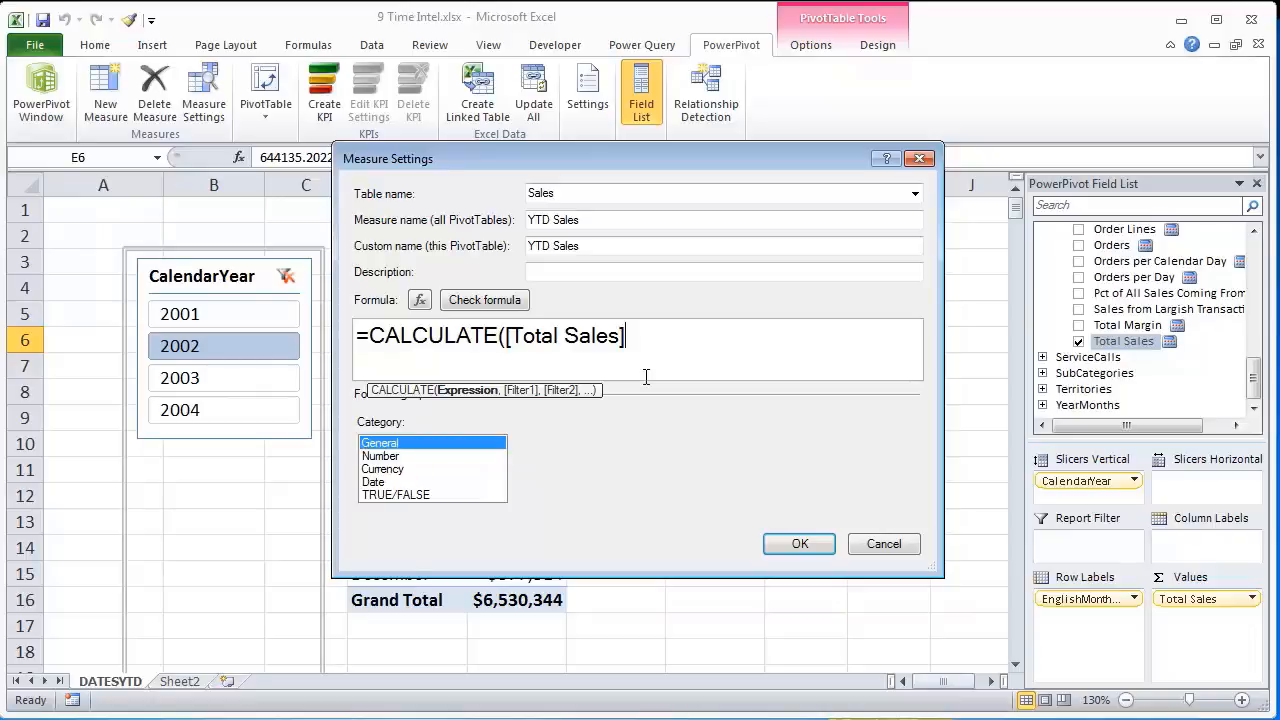
{"action": "type", "text": ","}
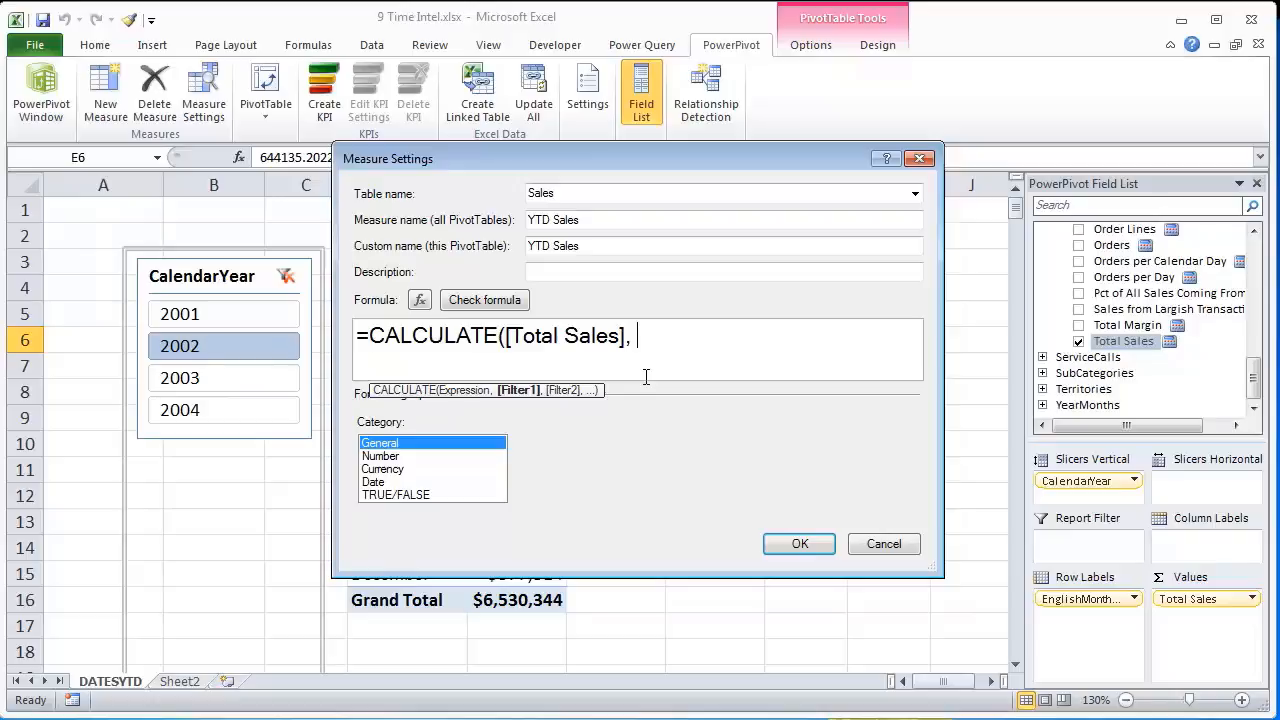
Add the DATESYTD function as the first filter argument of the CALCULATE formula
{"action": "type", "text": "date"}
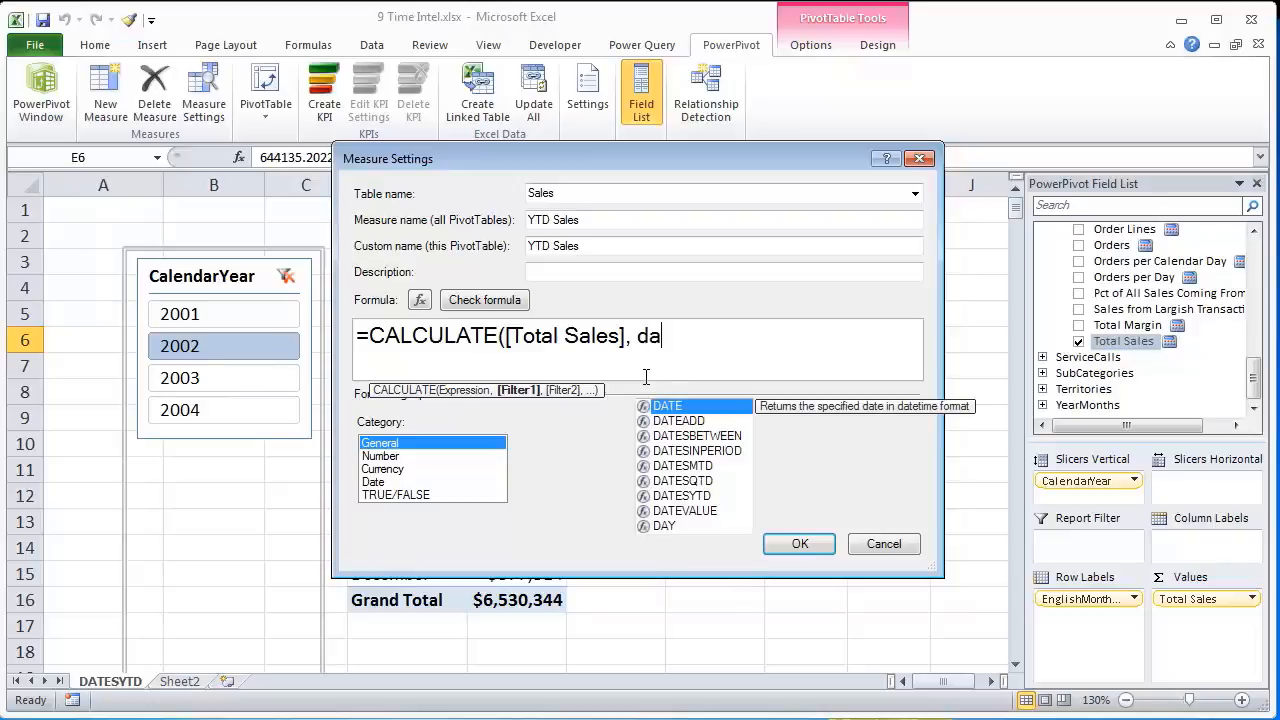
{"action": "key", "text": "Down"}
{"action": "key", "text": "Down"}
{"action": "key", "text": "Down"}
{"action": "key", "text": "Down"}
{"action": "key", "text": "Down"}
{"action": "key", "text": "Down"}
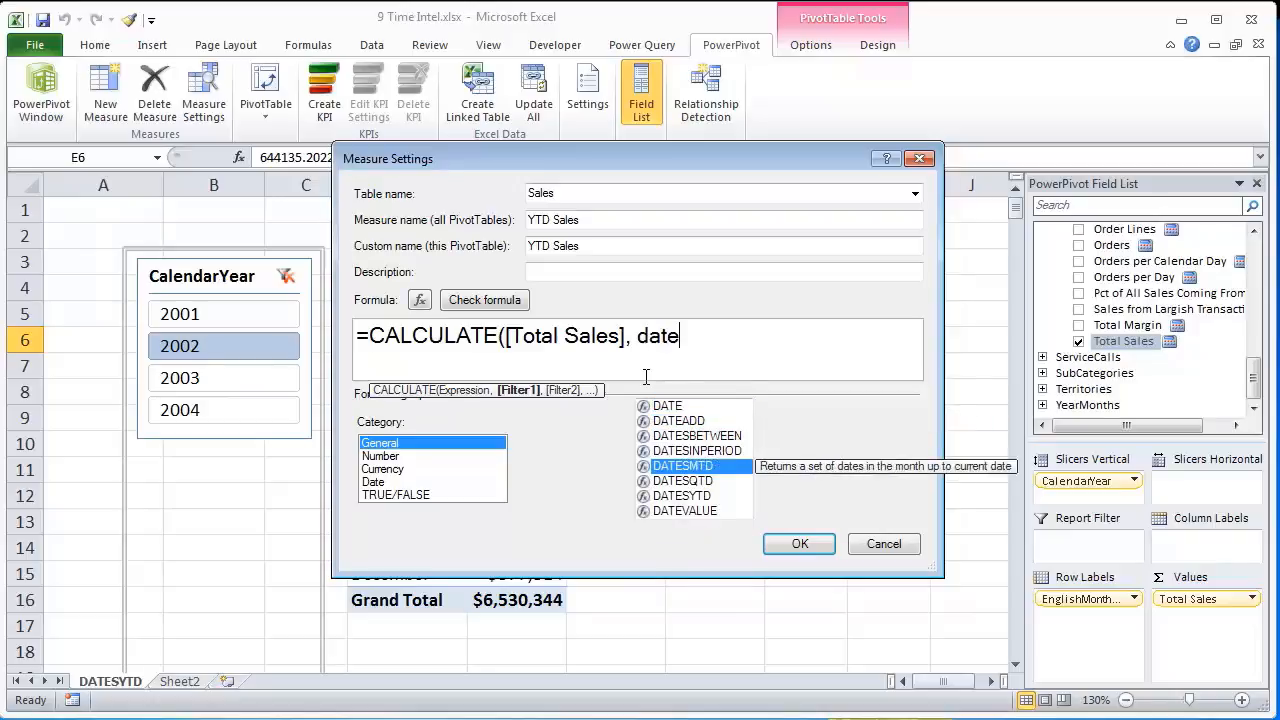
{"action": "key", "text": "Tab"}
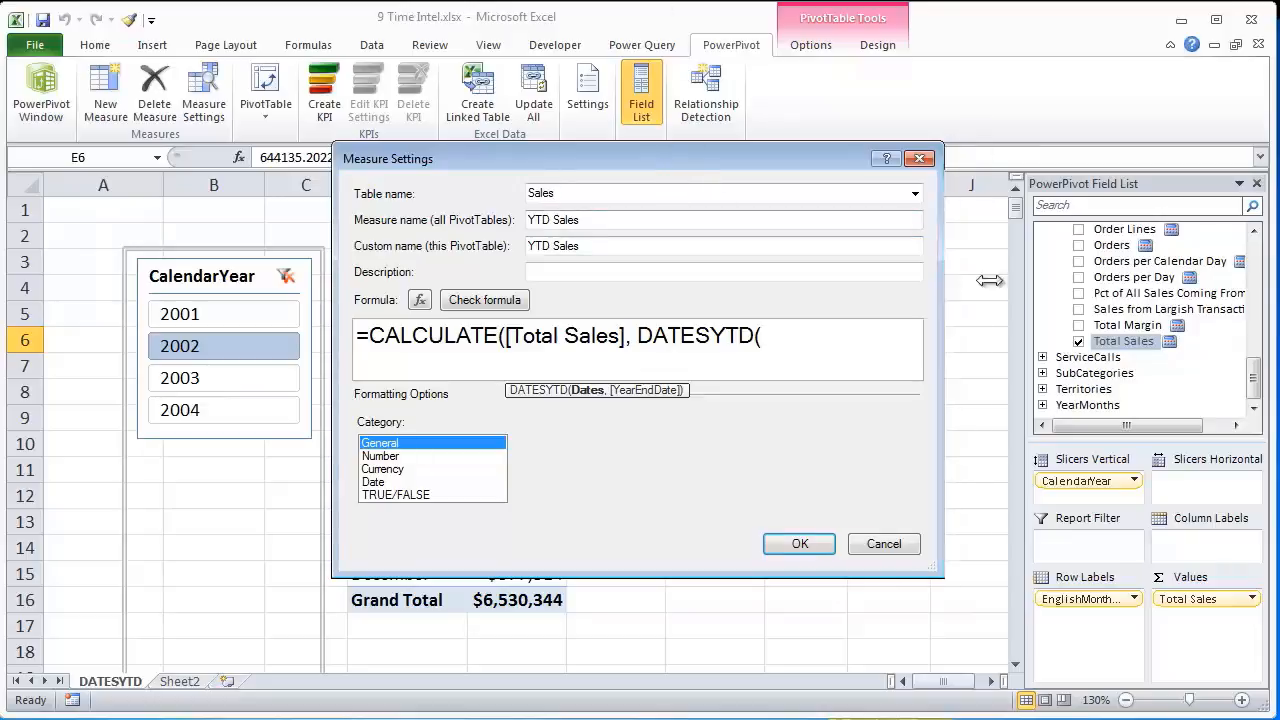
Widen the measure settings dialog and supply Calendar[Date] as the dates argument of DATESYTD
{"action": "left_click_drag", "start_coordinate": [943, 281], "coordinate": [1171, 281]}
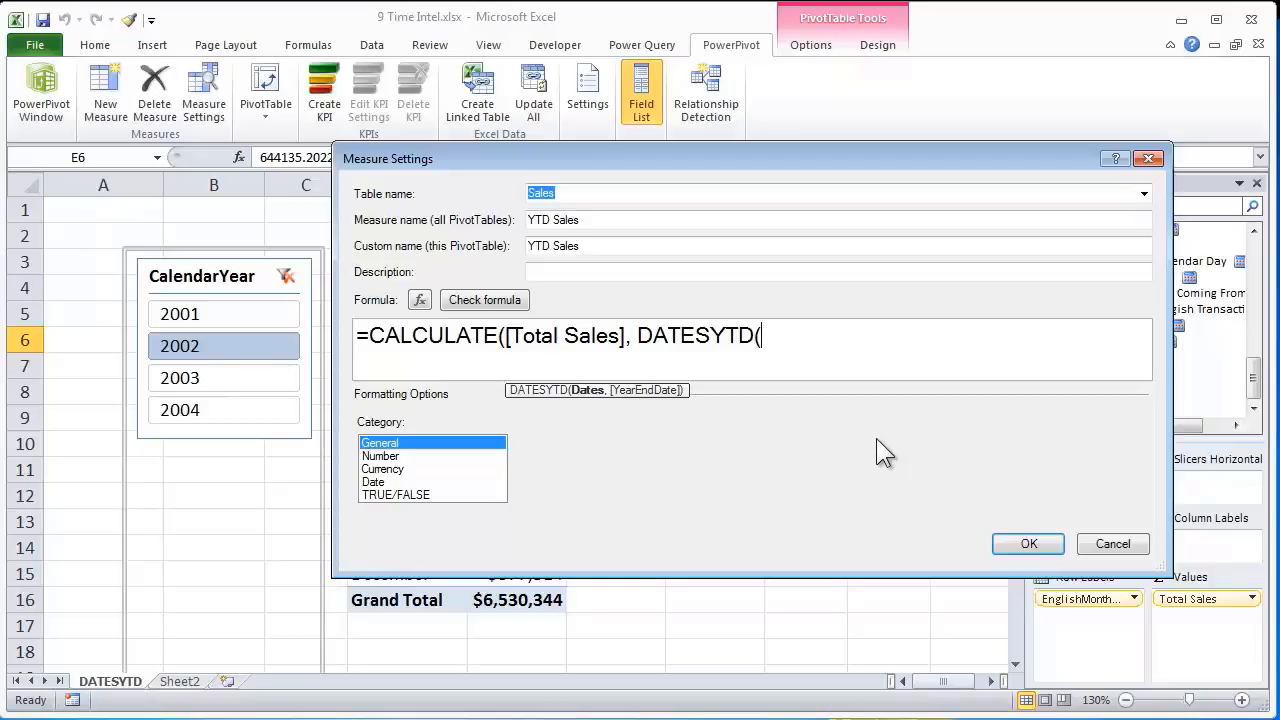
{"action": "type", "text": "cale"}
{"action": "key", "text": "Tab"}
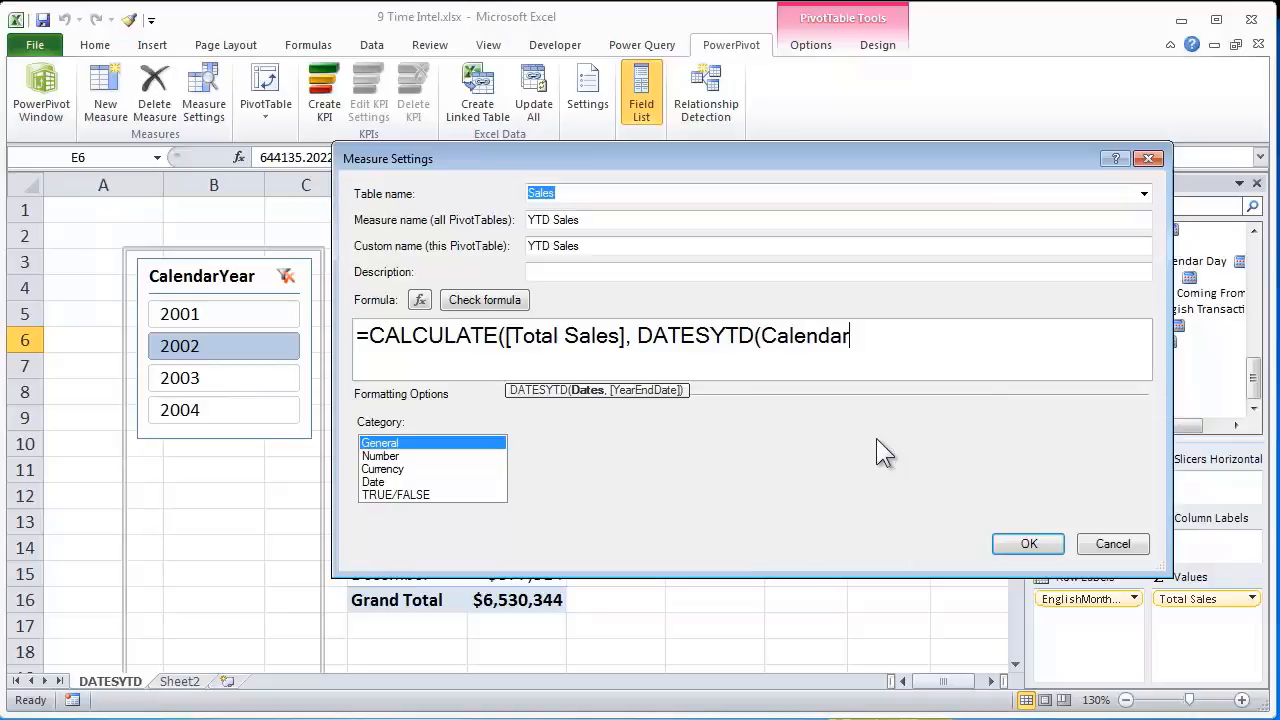
{"action": "type", "text": "["}
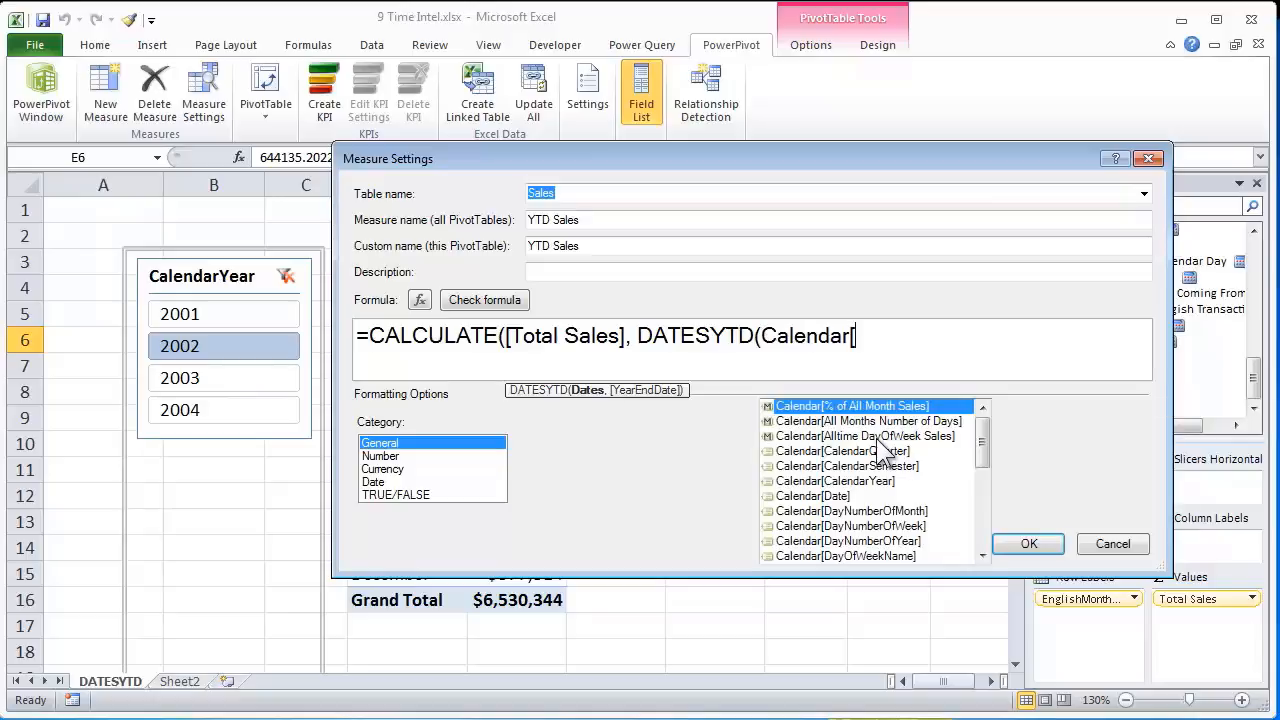
{"action": "type", "text": "da"}
{"action": "key", "text": "Tab"}
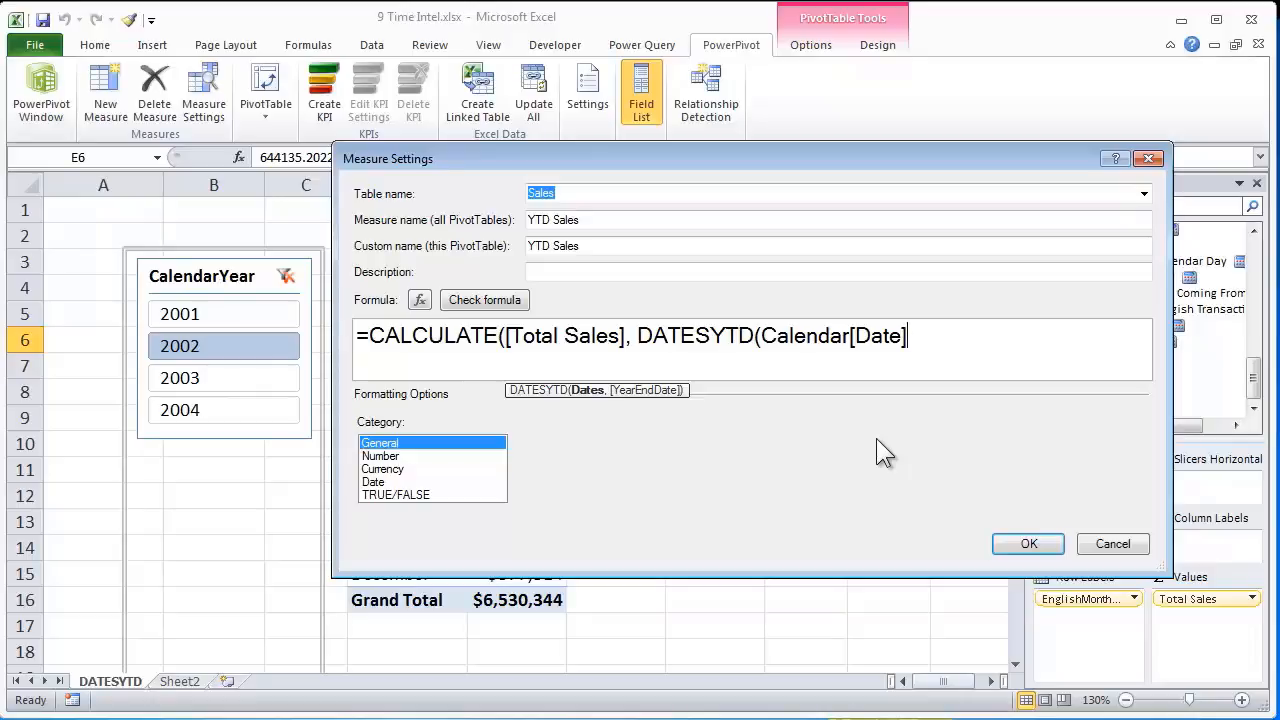
Complete the formula as =CALCULATE([Total Sales], DATESYTD(Calendar[Date])), format the measure as $ currency with 0 decimal places, and save it
{"action": "type", "text": "))"}
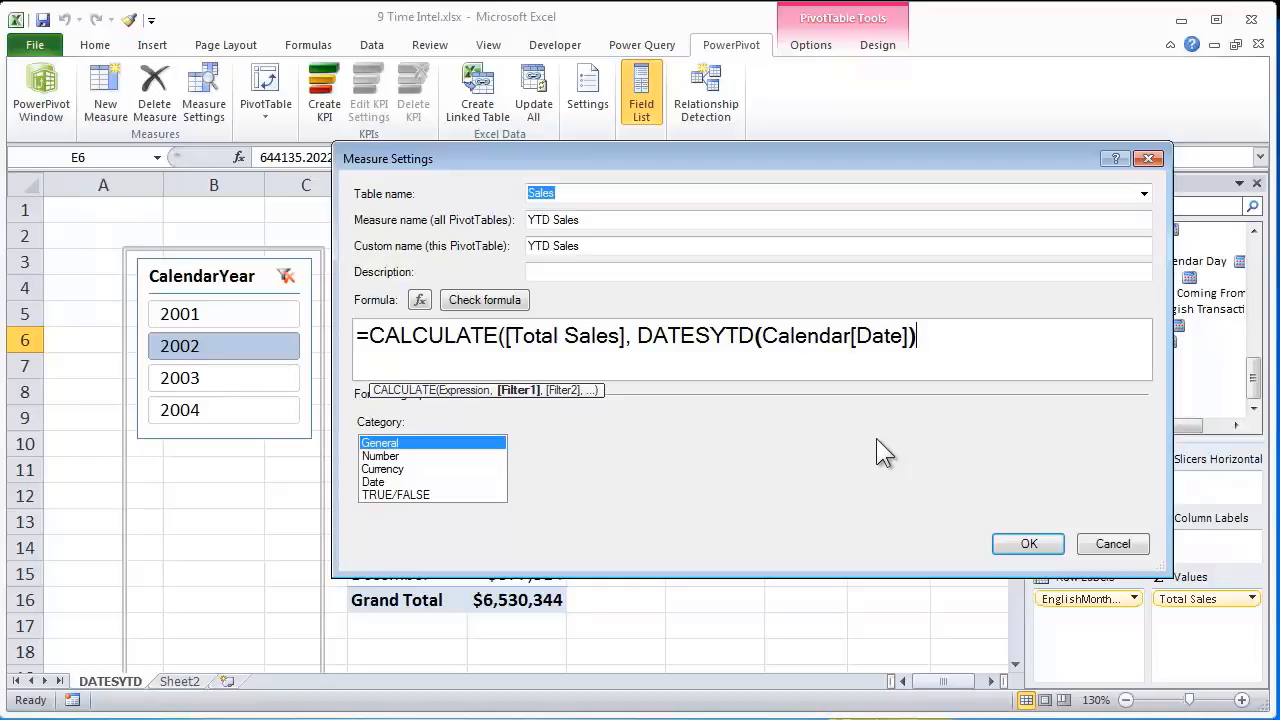
{"action": "type", "text": ")"}
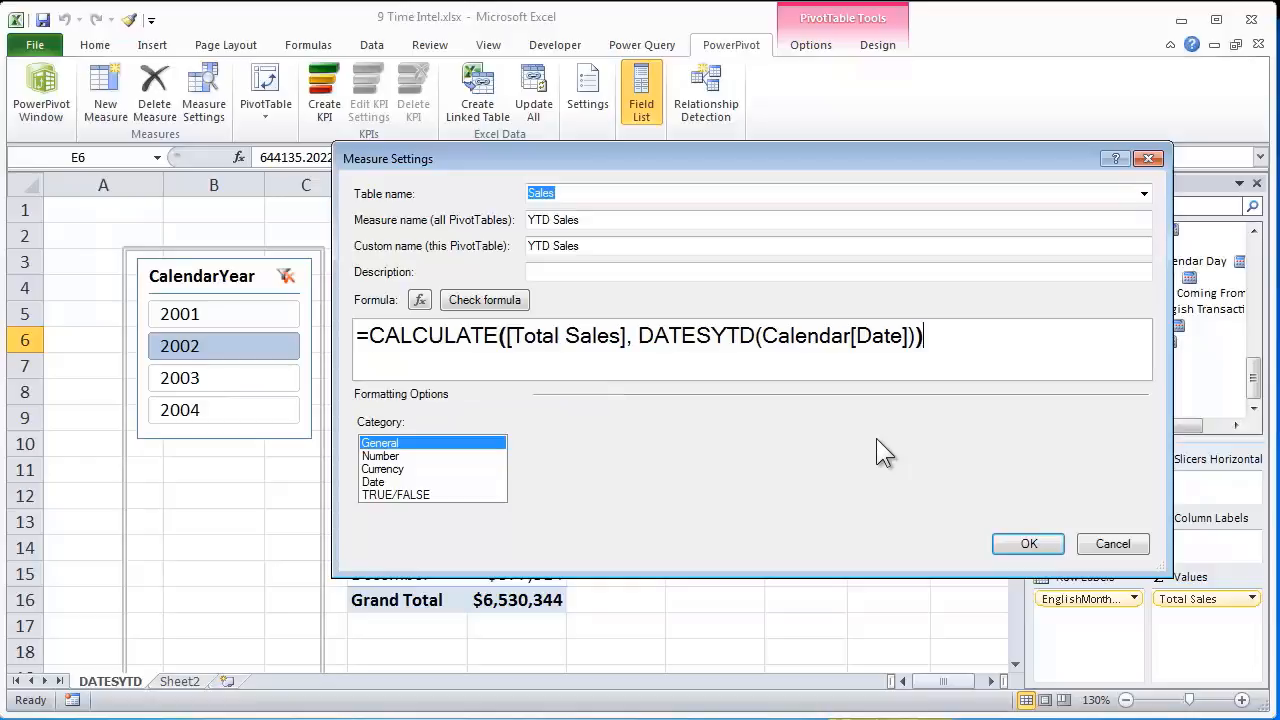
{"action": "left_click", "coordinate": [400, 469]}
{"action": "double_click", "coordinate": [690, 476]}
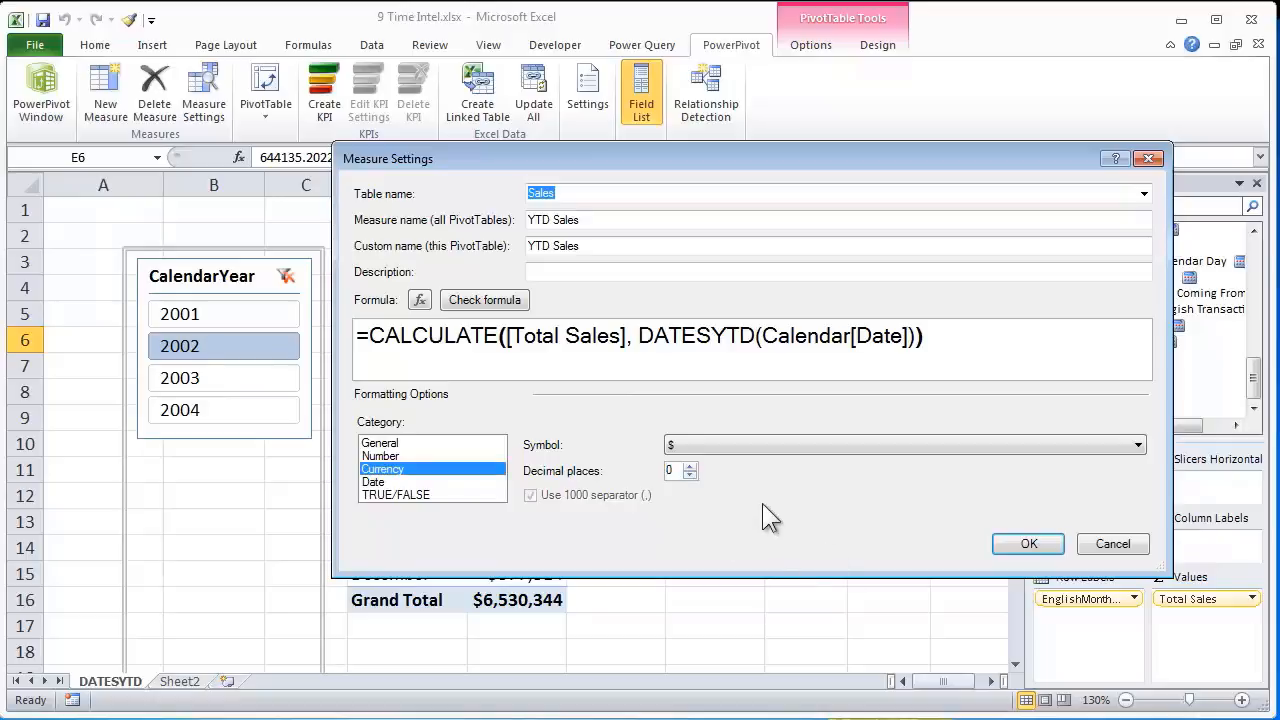
{"action": "left_click", "coordinate": [1030, 545]}
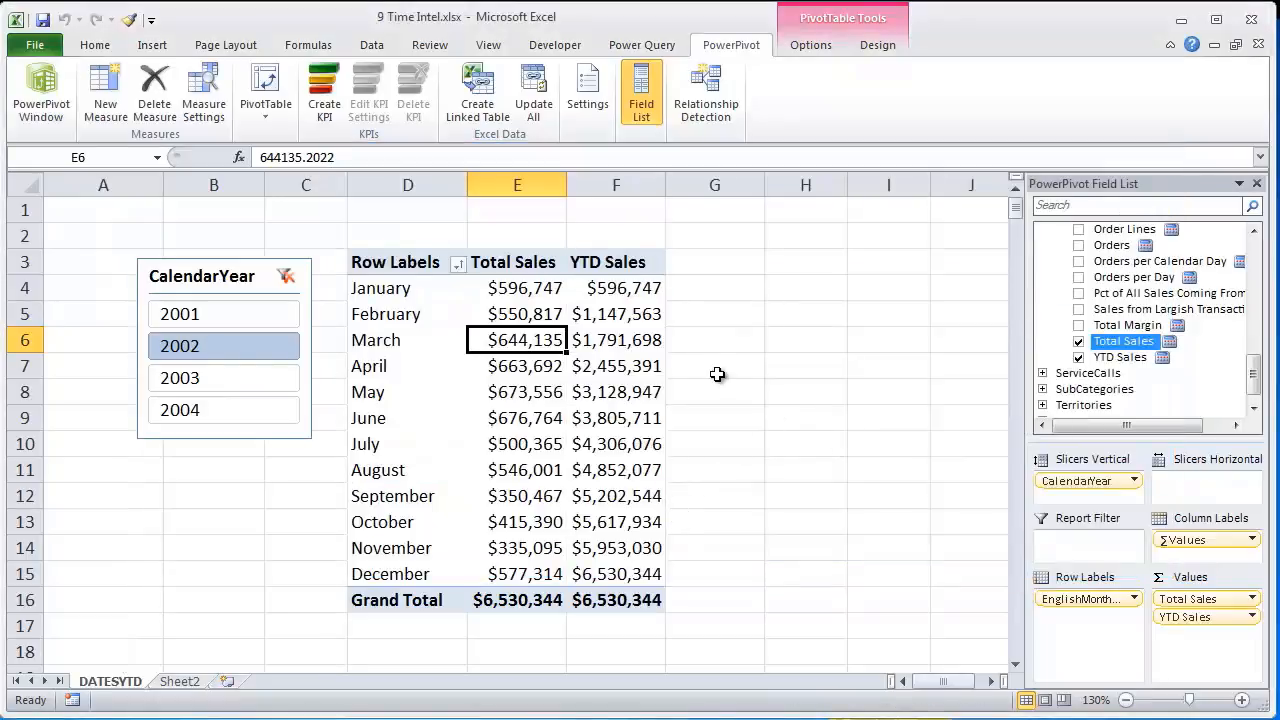
Compare the PivotTable's YTD Sales with Total Sales, checking January and then the January to May sum against May's year-to-date value
{"action": "left_click", "coordinate": [376, 289]}
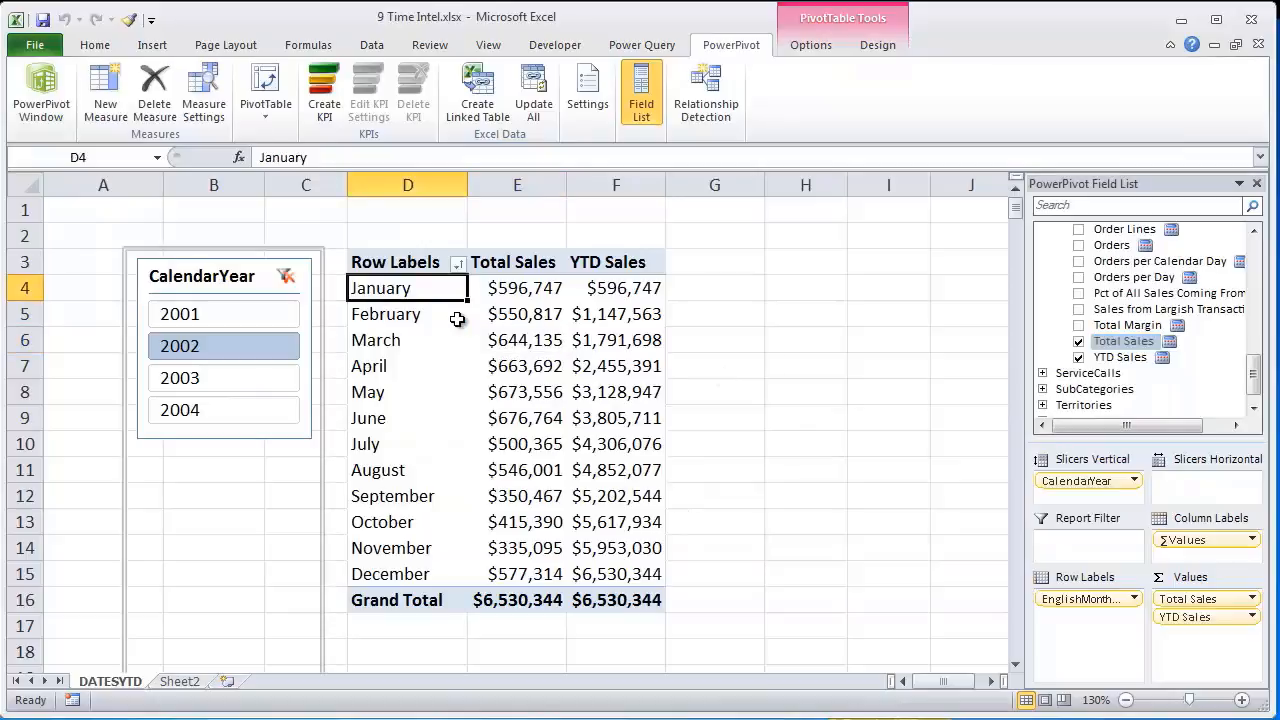
{"action": "left_click", "coordinate": [522, 292]}
{"action": "left_click", "coordinate": [646, 290]}
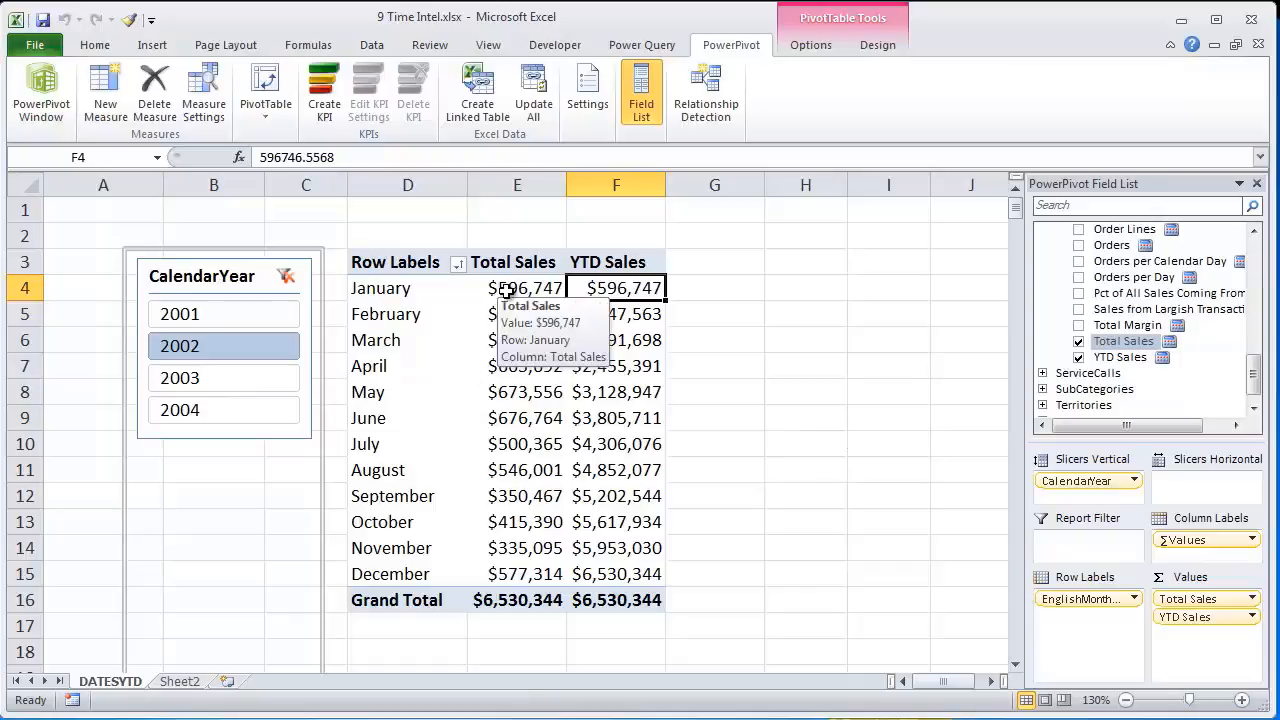
{"action": "left_click_drag", "start_coordinate": [507, 290], "coordinate": [500, 394]}
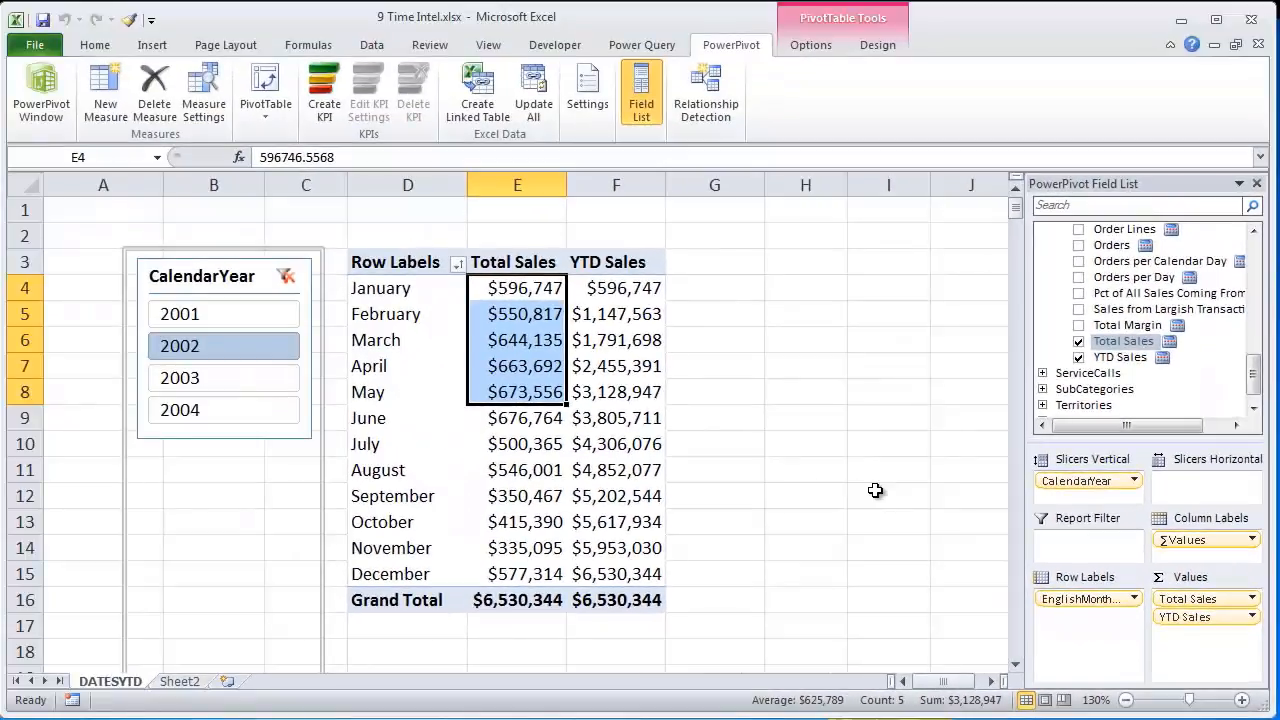
{"action": "left_click", "coordinate": [638, 394]}
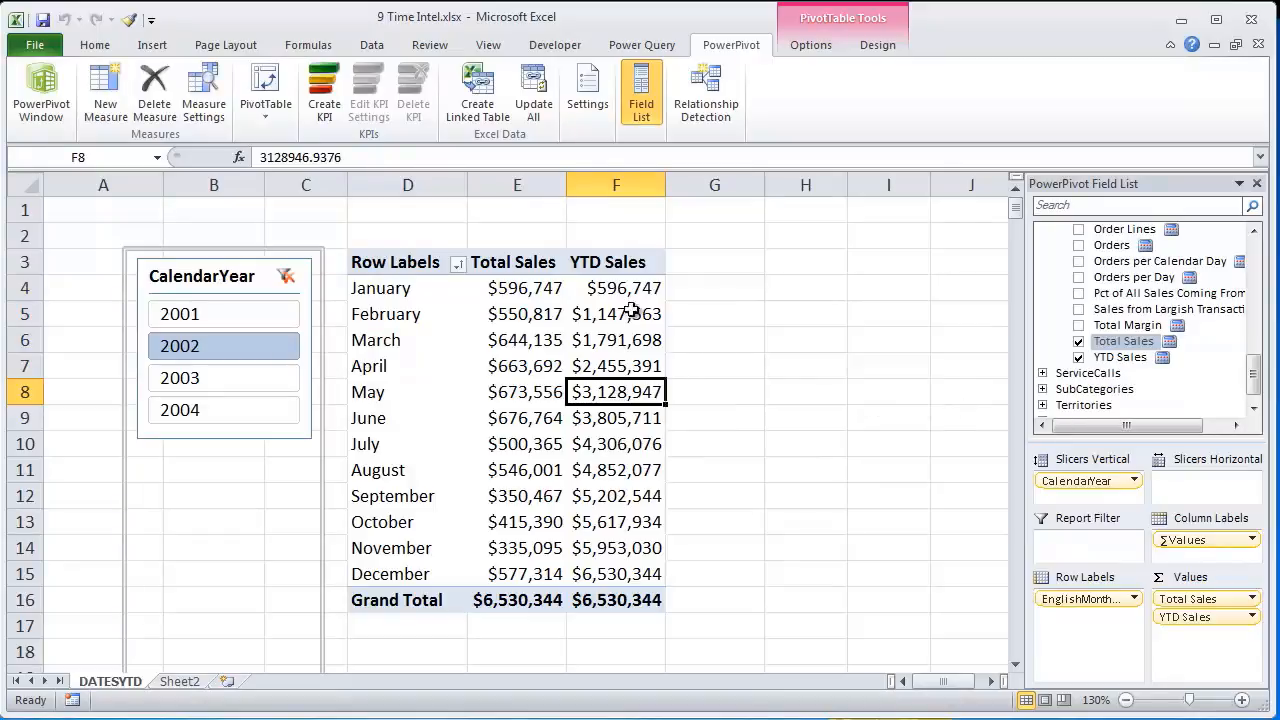
{"action": "left_click_drag", "start_coordinate": [630, 290], "coordinate": [615, 575]}
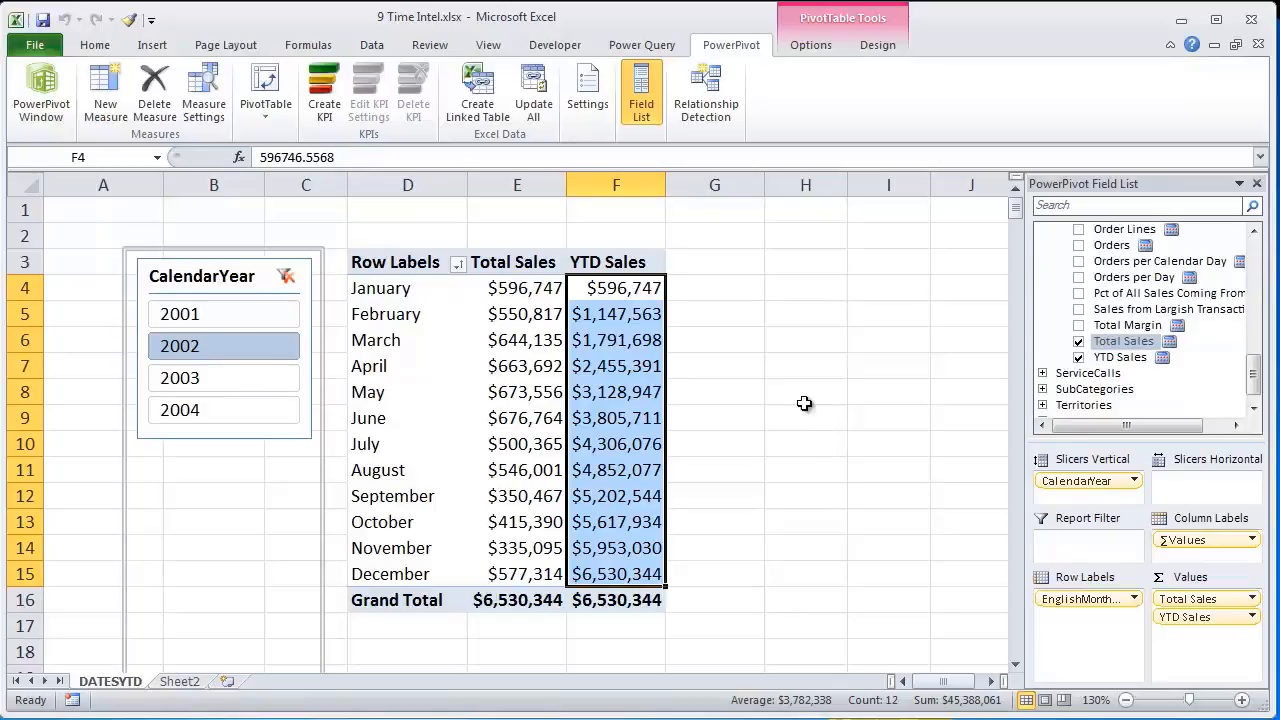
{"action": "left_click", "coordinate": [514, 292]}
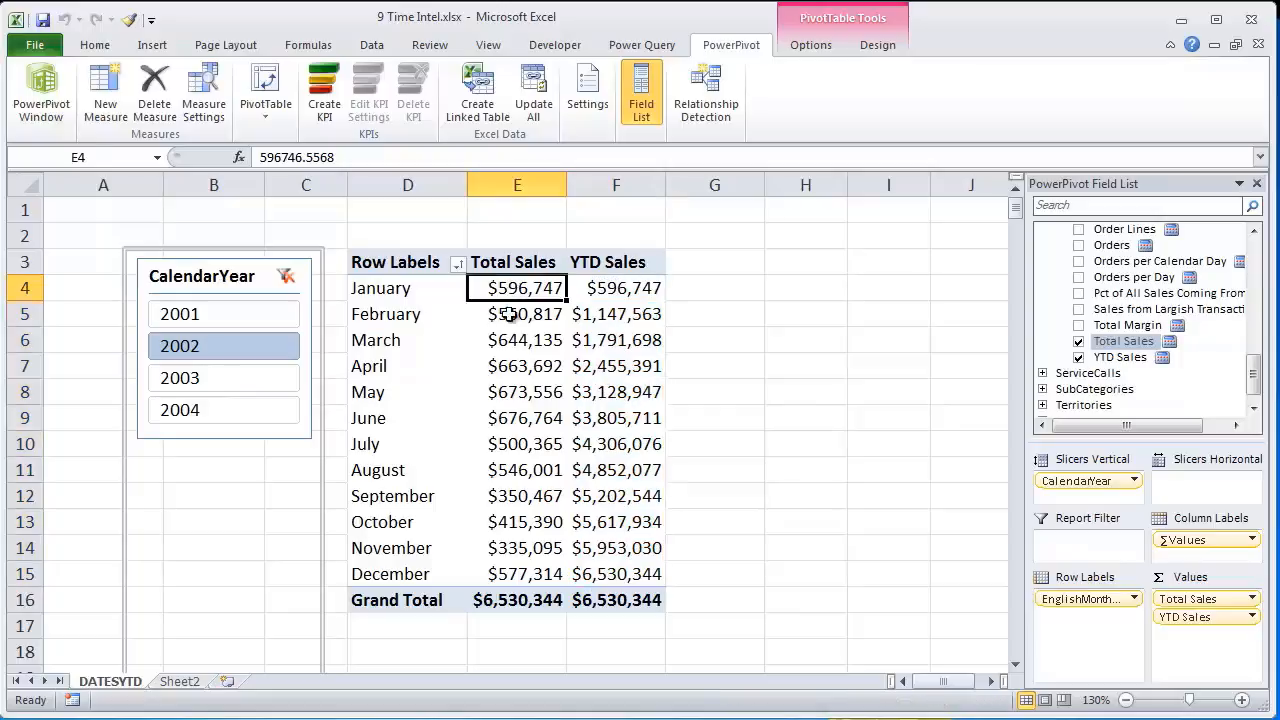
{"action": "left_click_drag", "start_coordinate": [510, 314], "coordinate": [510, 392]}
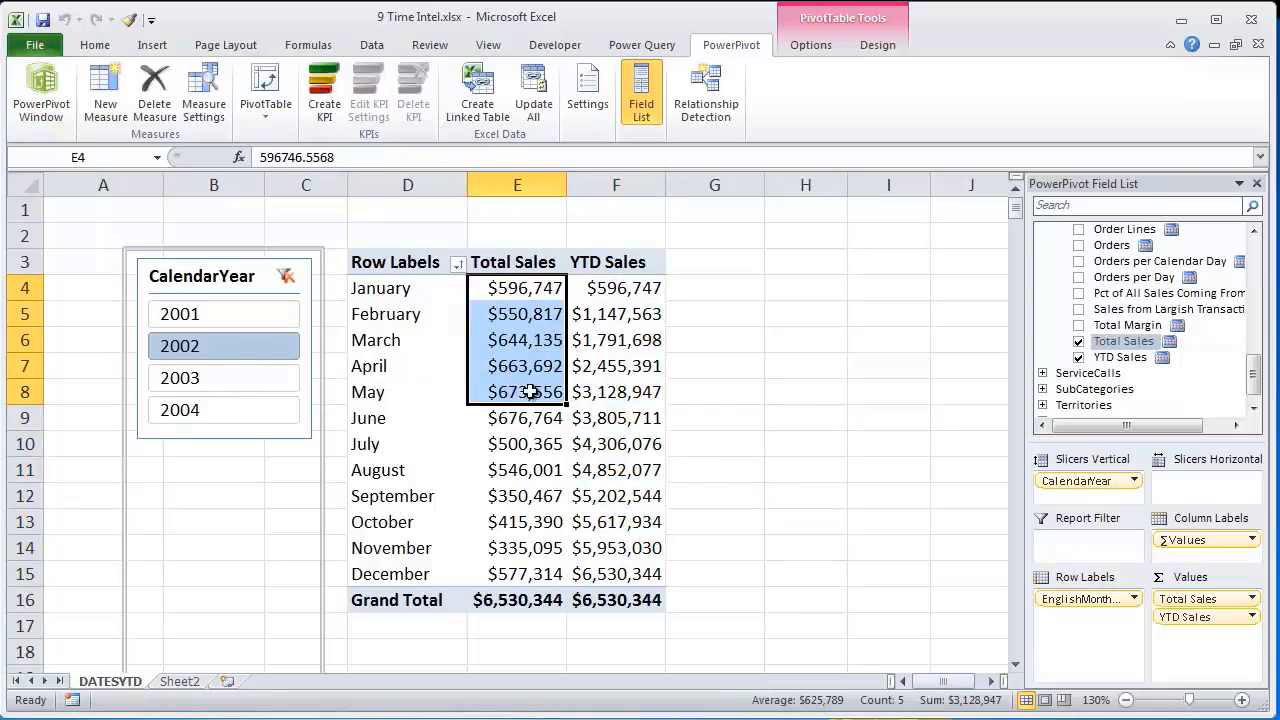
{"action": "left_click", "coordinate": [612, 398]}
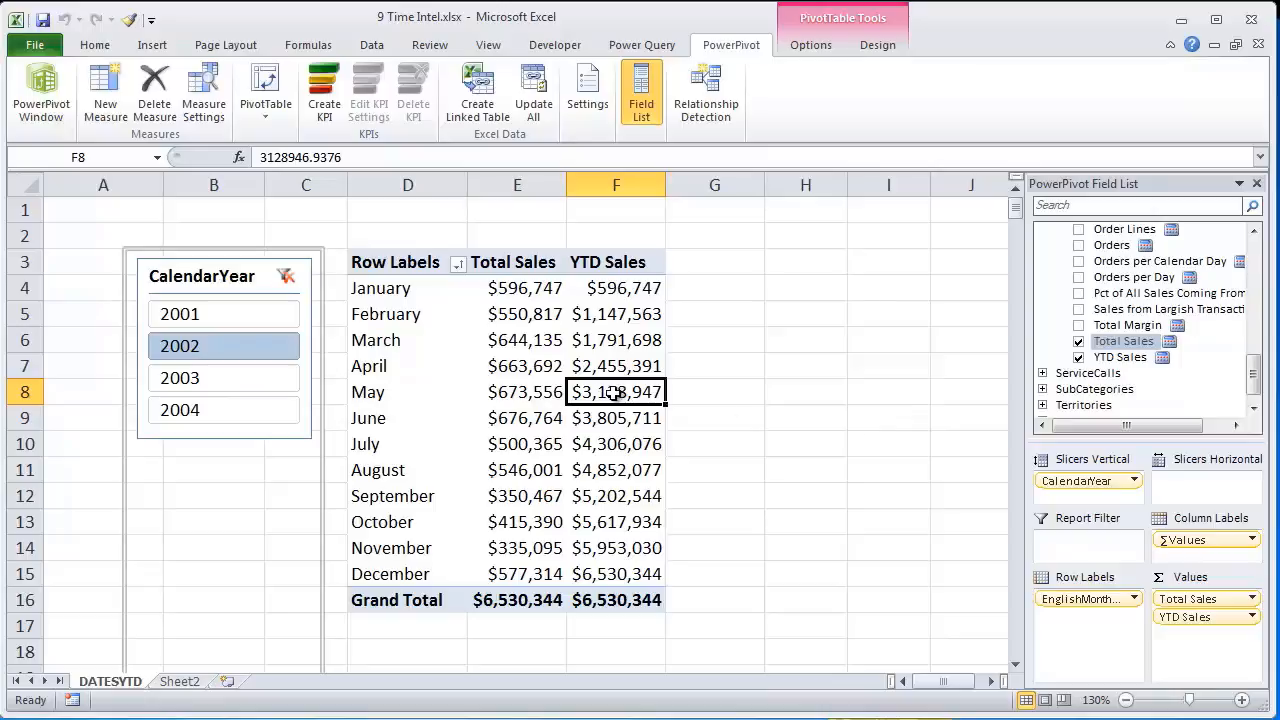
Examine the dates from January to May 2002 in shorter calendar.png in Windows Photo Viewer, relating them to May's YTD Sales cell in Excel
{"action": "mouse_move", "coordinate": [693, 398]}
{"action": "key", "text": "alt+Tab"}
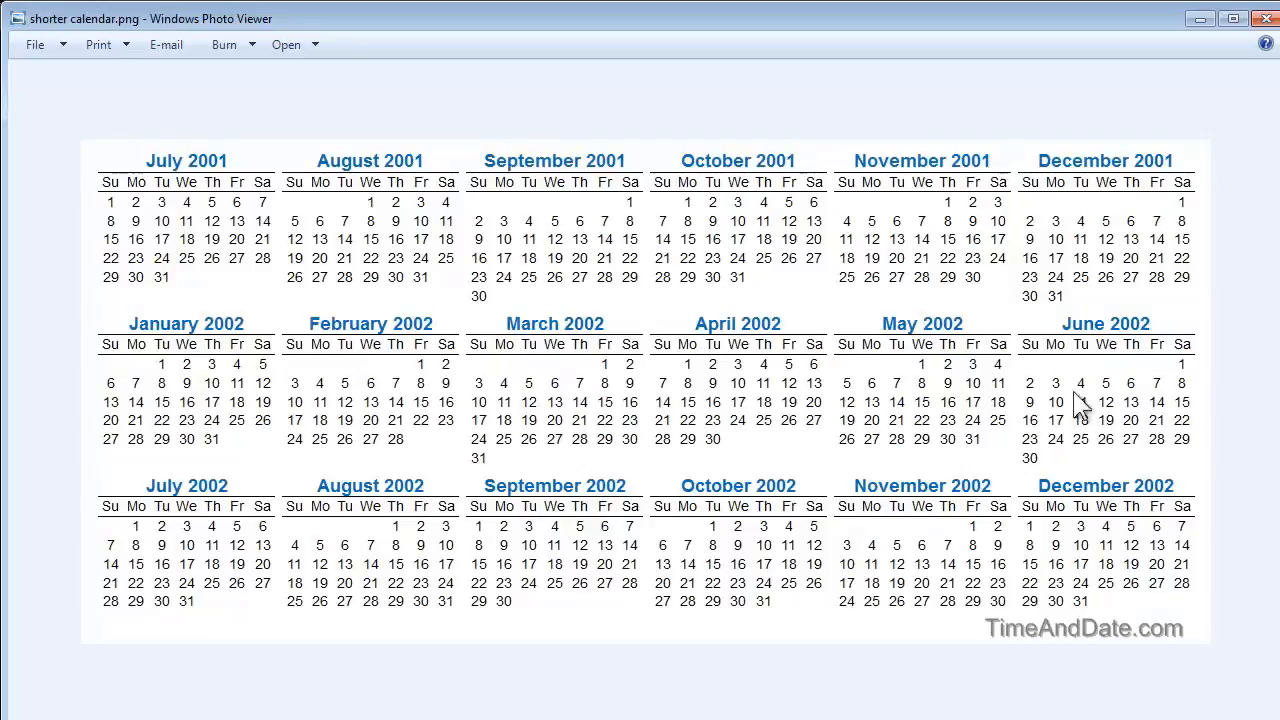
{"action": "left_click", "coordinate": [1200, 19]}
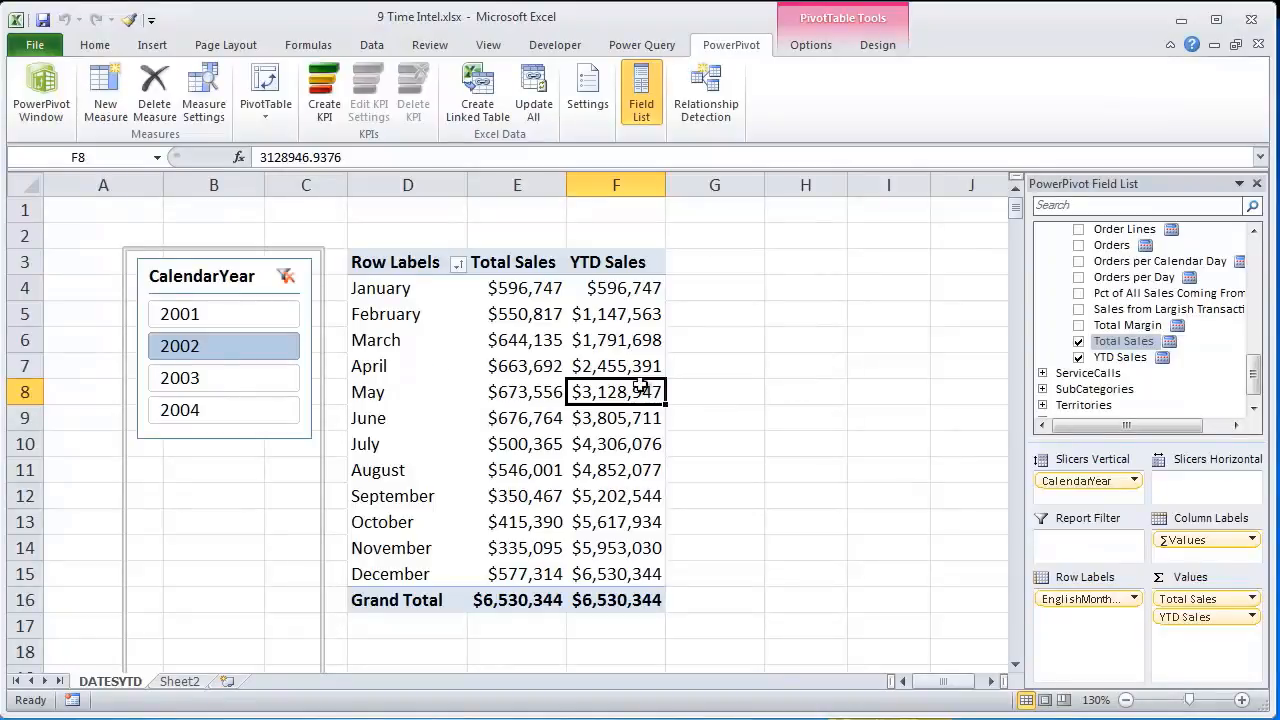
{"action": "left_click", "coordinate": [395, 392]}
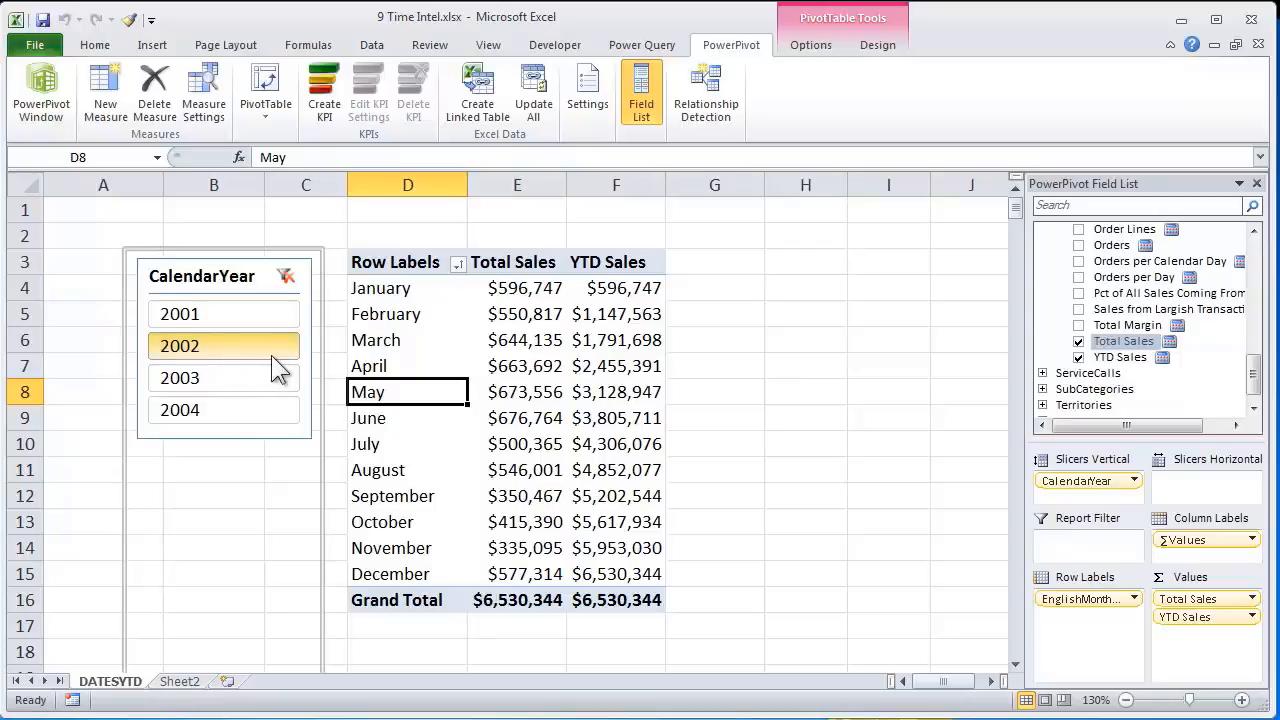
{"action": "left_click", "coordinate": [614, 392]}
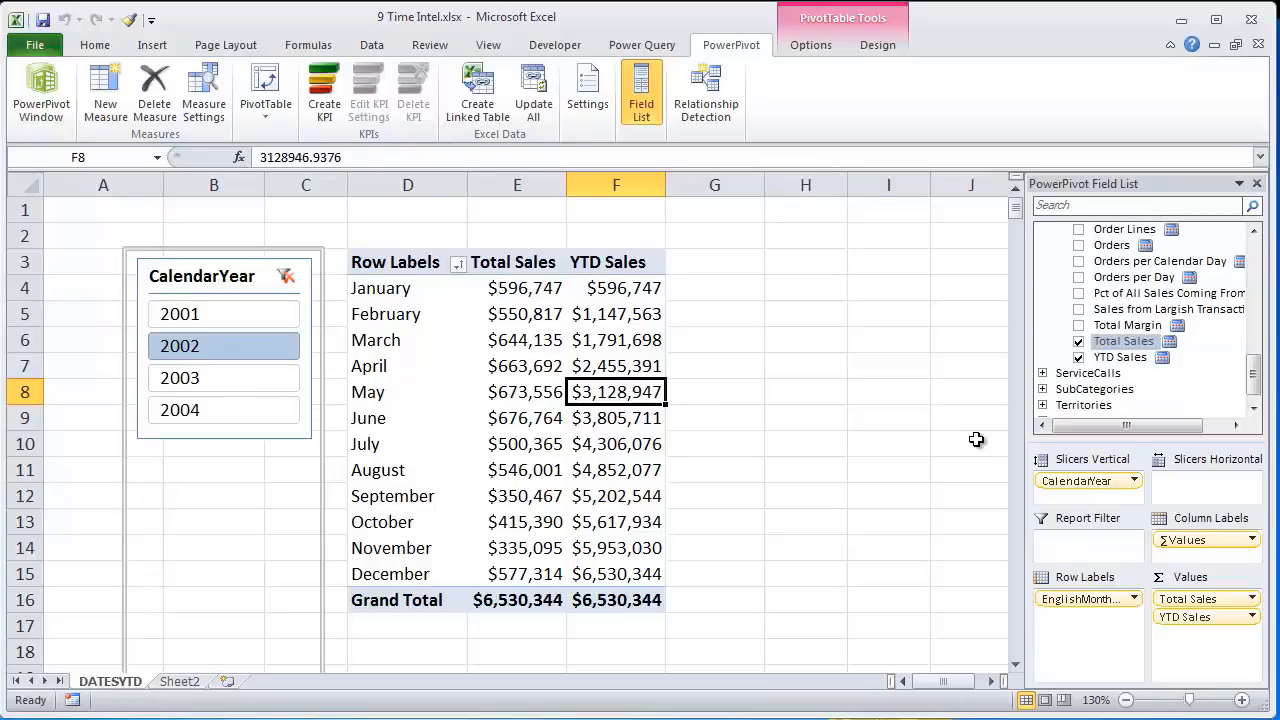
{"action": "left_click", "coordinate": [890, 719]}
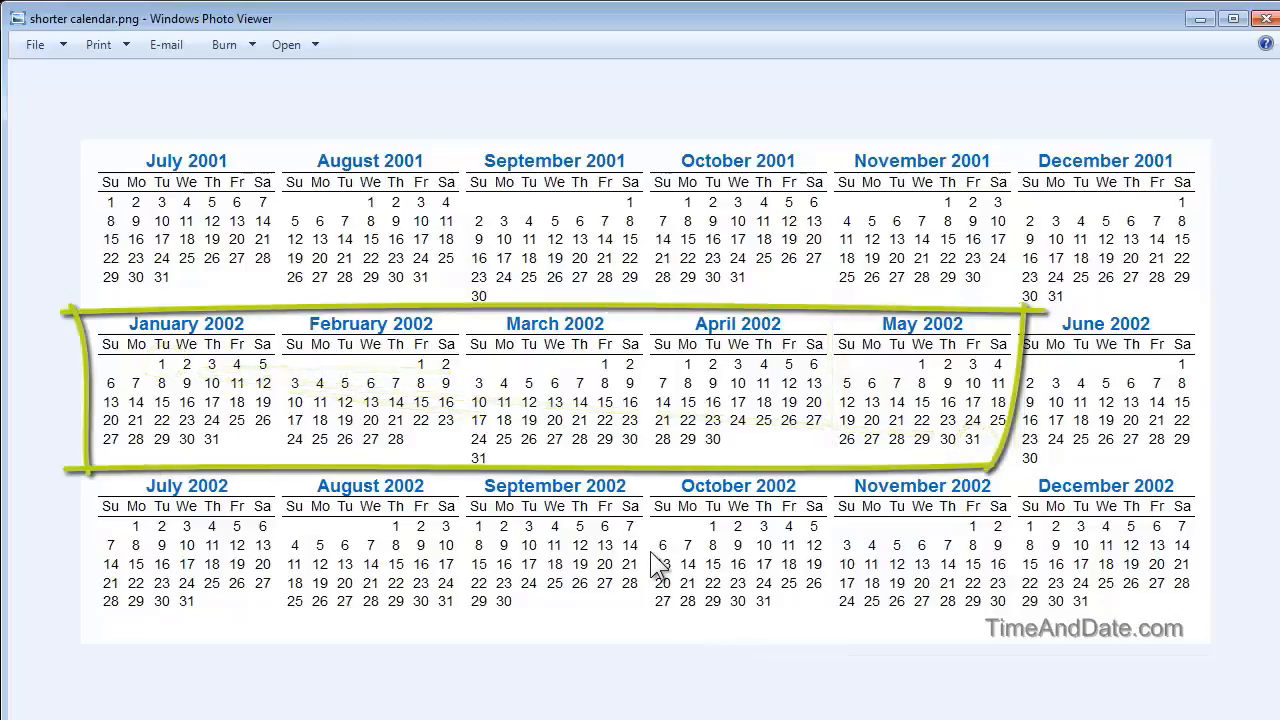
{"action": "left_click", "coordinate": [1199, 18]}
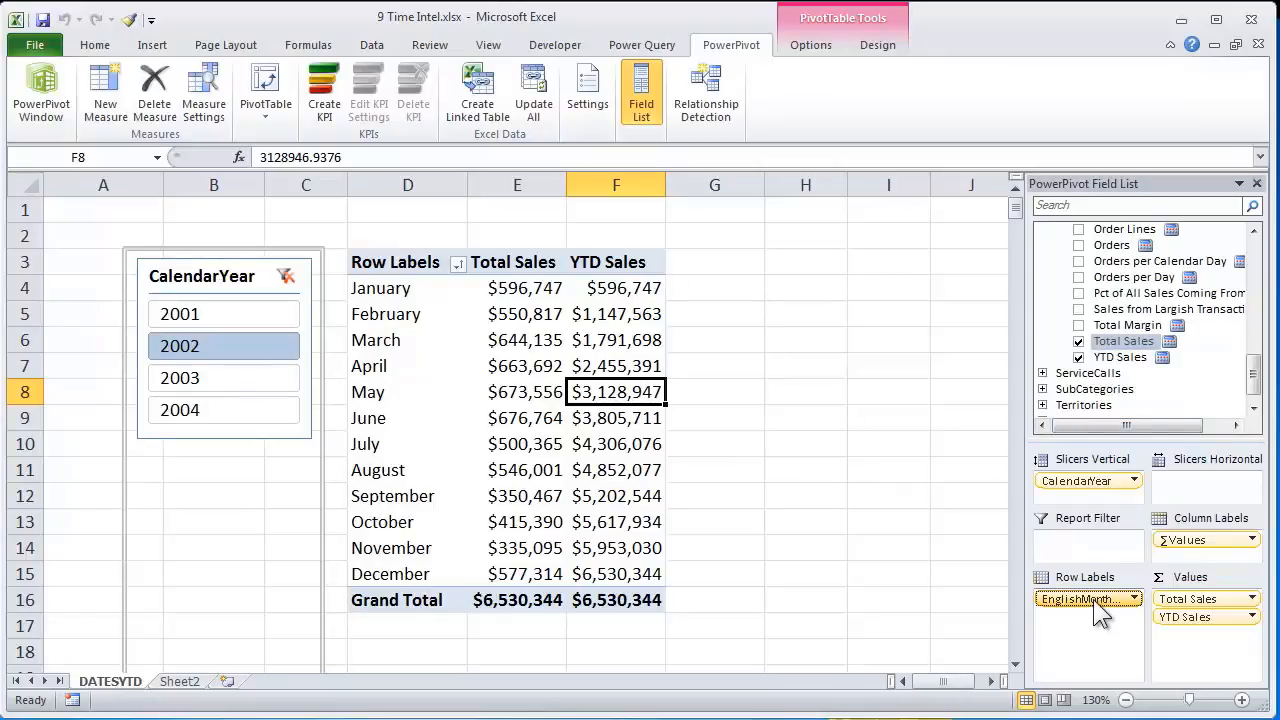
Replace the English month name row labels with the Calendar table's Date field and total the first ten days of Total Sales
{"action": "left_click_drag", "start_coordinate": [1093, 599], "coordinate": [830, 470]}
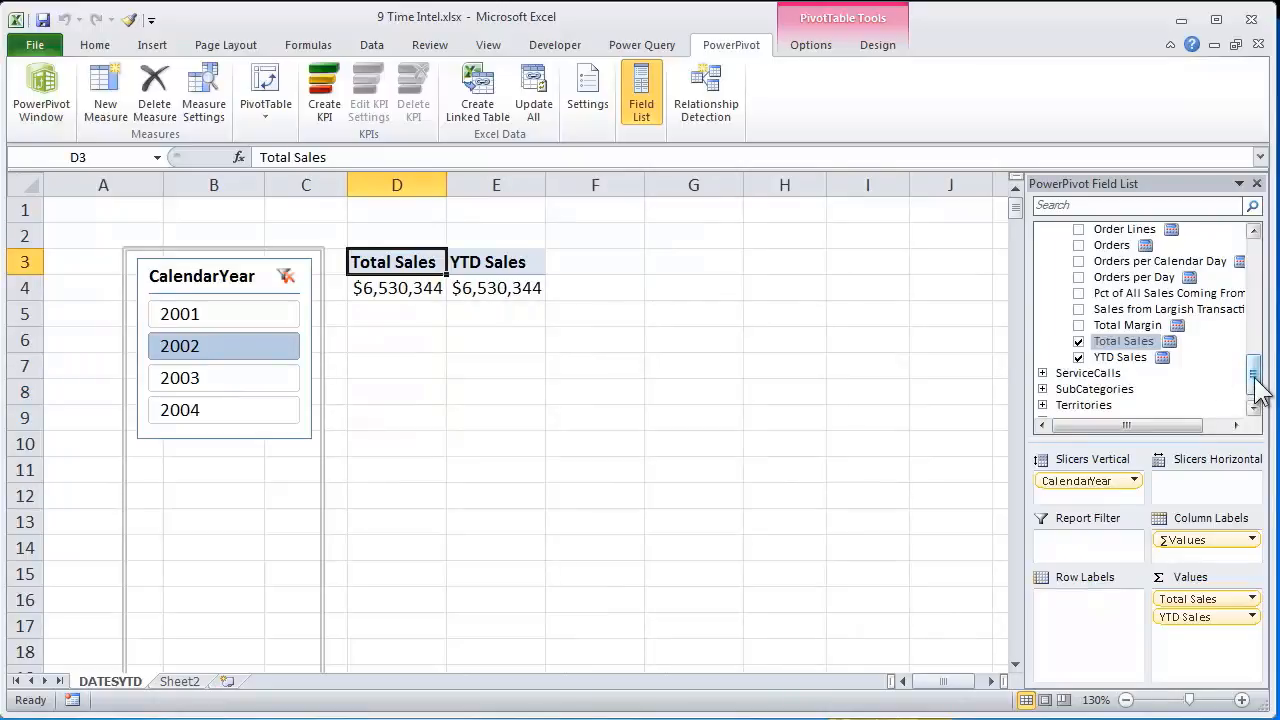
{"action": "left_click_drag", "start_coordinate": [1256, 382], "coordinate": [1256, 232]}
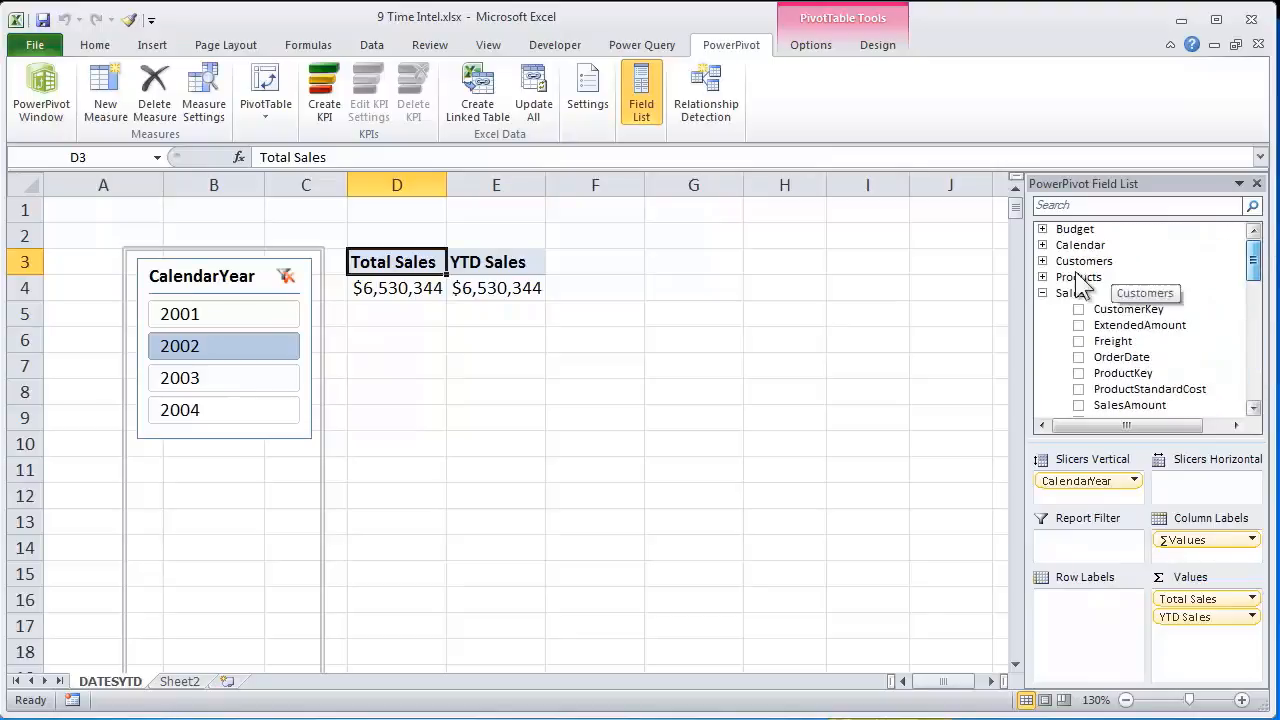
{"action": "left_click", "coordinate": [1043, 292]}
{"action": "left_click", "coordinate": [1042, 245]}
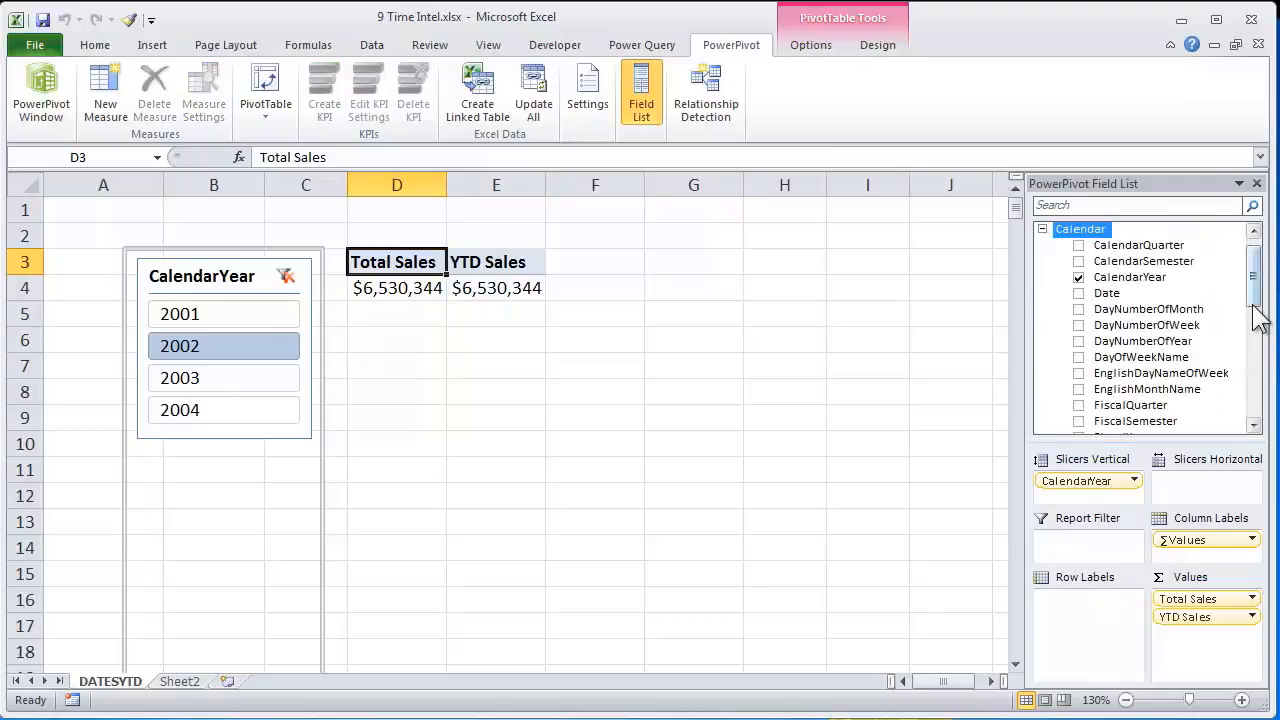
{"action": "left_click", "coordinate": [1077, 293]}
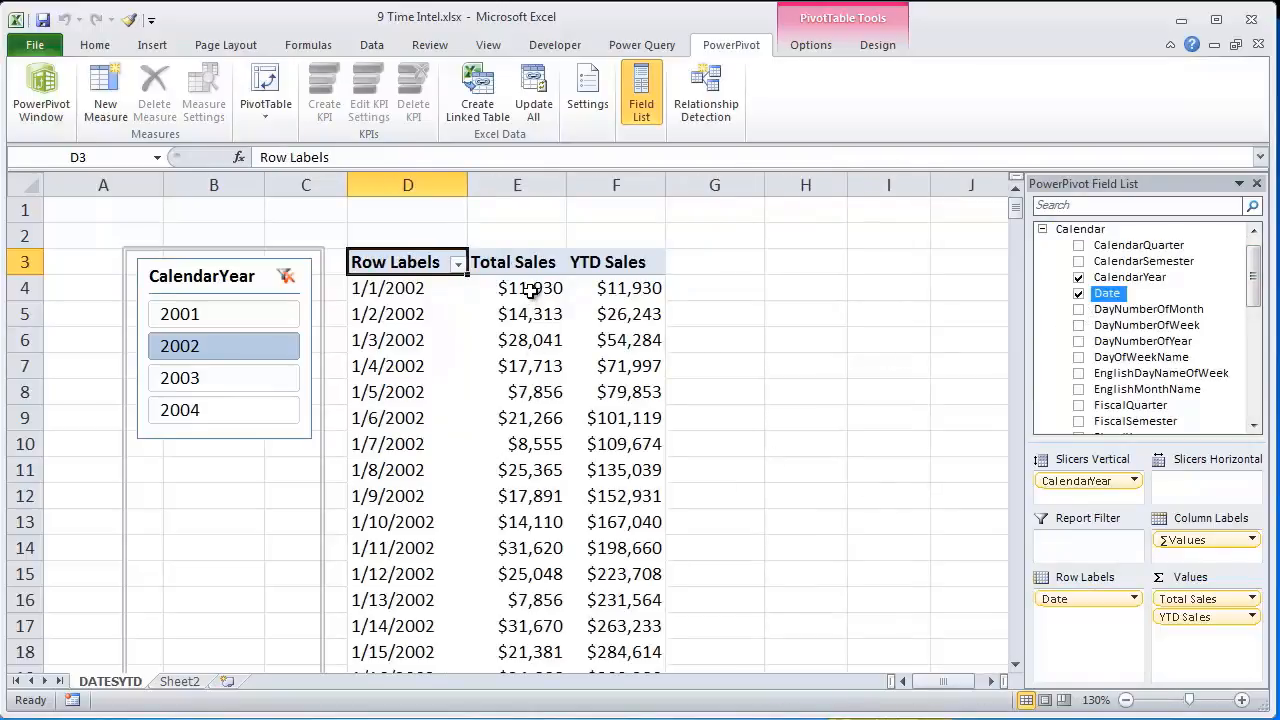
{"action": "left_click_drag", "start_coordinate": [528, 288], "coordinate": [516, 530]}
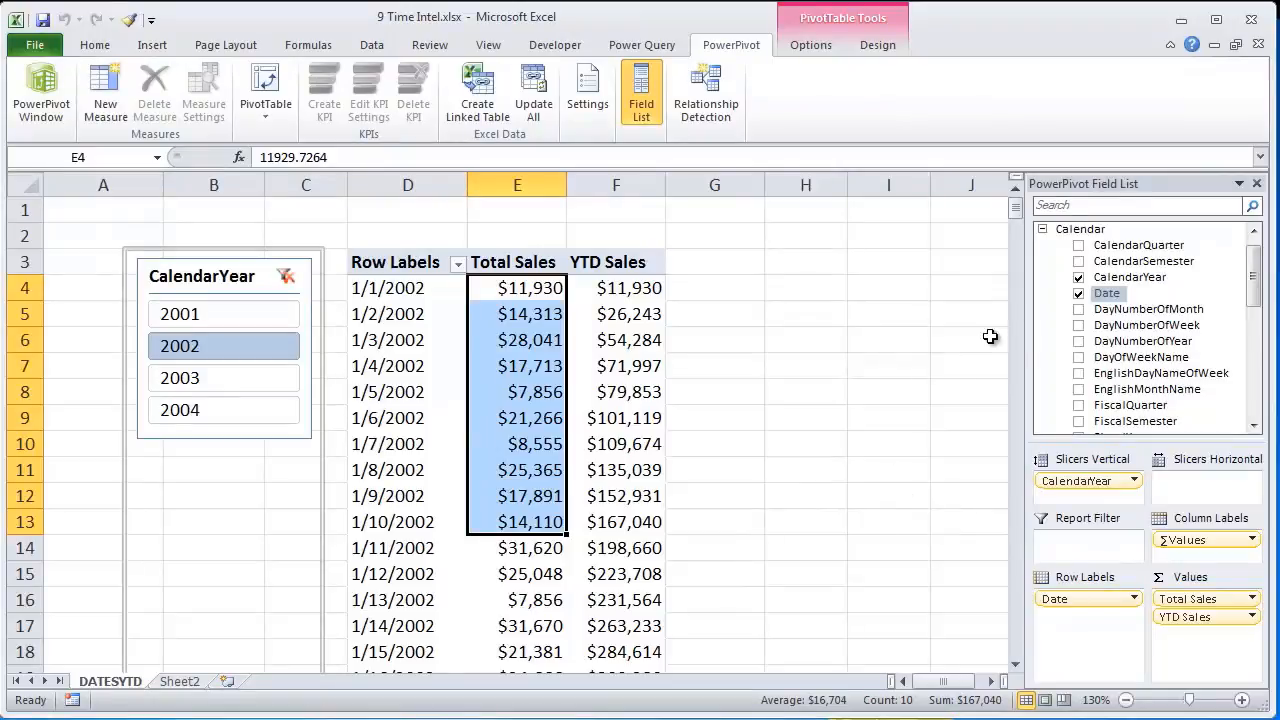
Replace the Date row labels with WeekNumberOfYear and total the first twelve weeks of Total Sales
{"action": "left_click", "coordinate": [1078, 293]}
{"action": "left_click_drag", "start_coordinate": [1258, 287], "coordinate": [1256, 344]}
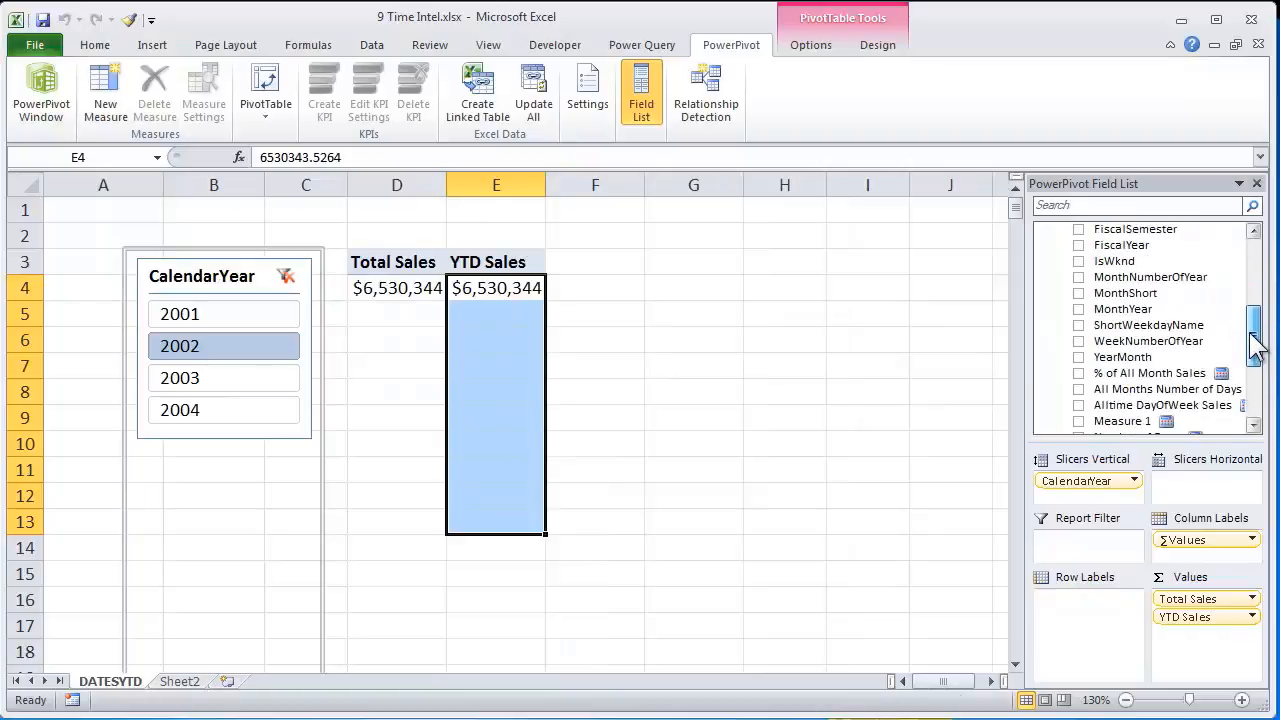
{"action": "left_click_drag", "start_coordinate": [1148, 341], "coordinate": [1058, 632]}
{"action": "left_click_drag", "start_coordinate": [528, 290], "coordinate": [540, 572]}
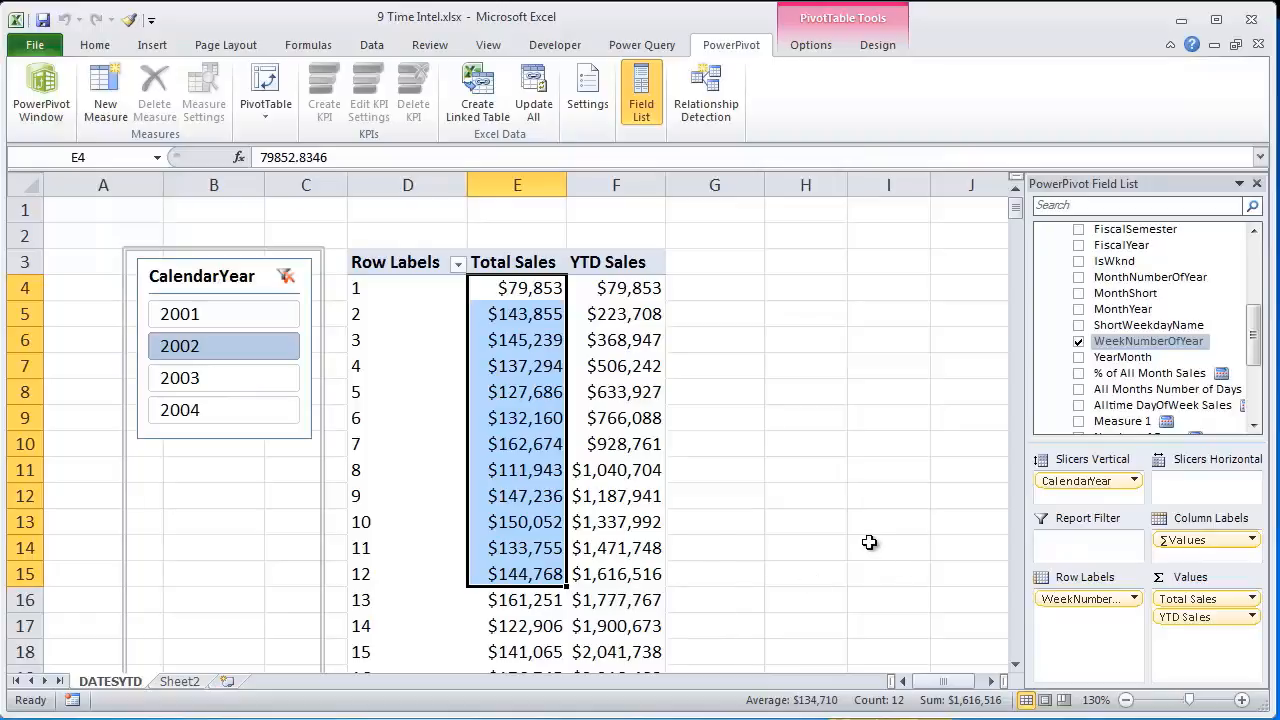
Replace the WeekNumberOfYear row labels in the PivotTable with the Calendar table's MonthYear field
{"action": "left_click", "coordinate": [1077, 342]}
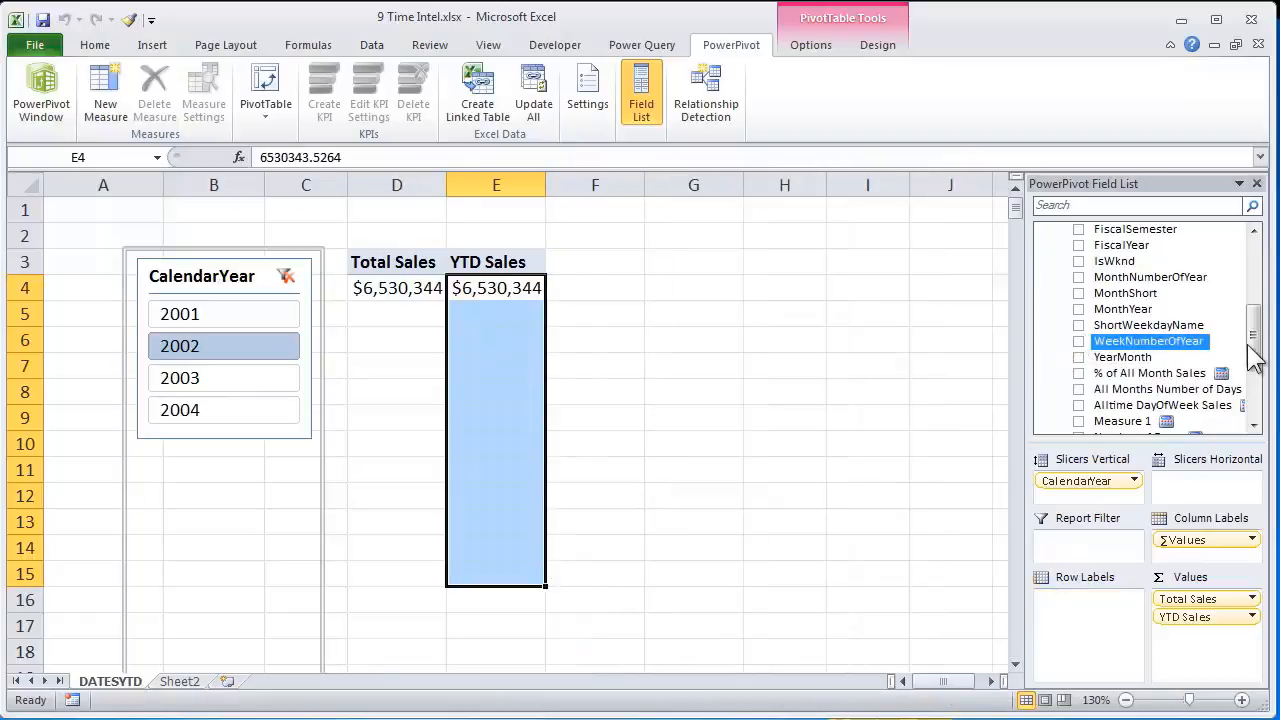
{"action": "left_click", "coordinate": [1128, 311]}
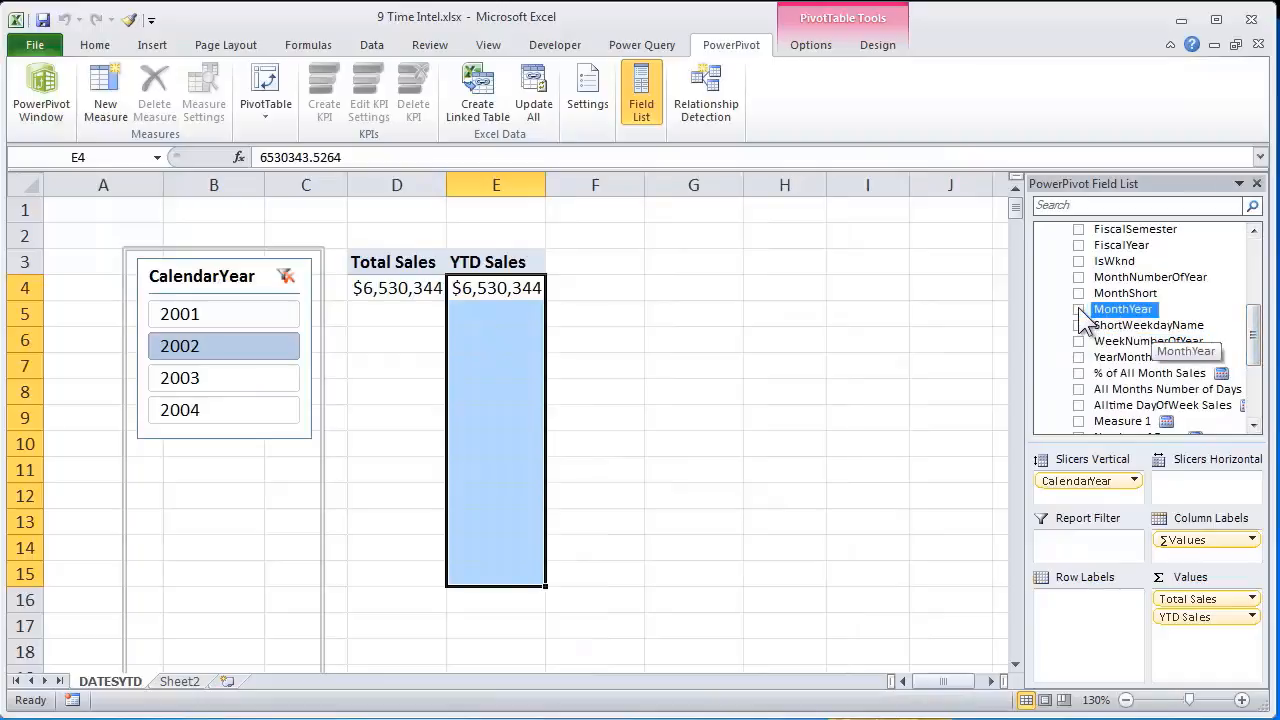
{"action": "left_click", "coordinate": [1079, 310]}
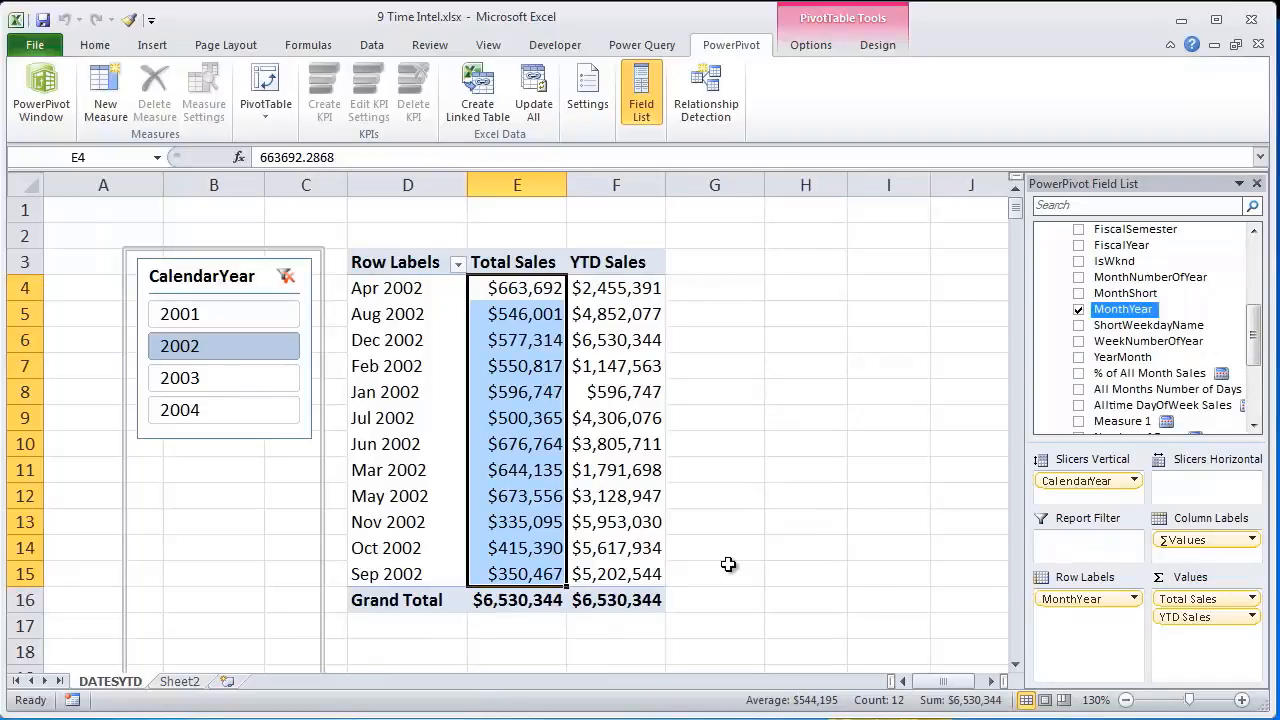
Examine the order of the MonthYear row labels in the PivotTable and check their sort and filter options
{"action": "left_click", "coordinate": [416, 290]}
{"action": "left_click", "coordinate": [413, 321]}
{"action": "left_click", "coordinate": [415, 355]}
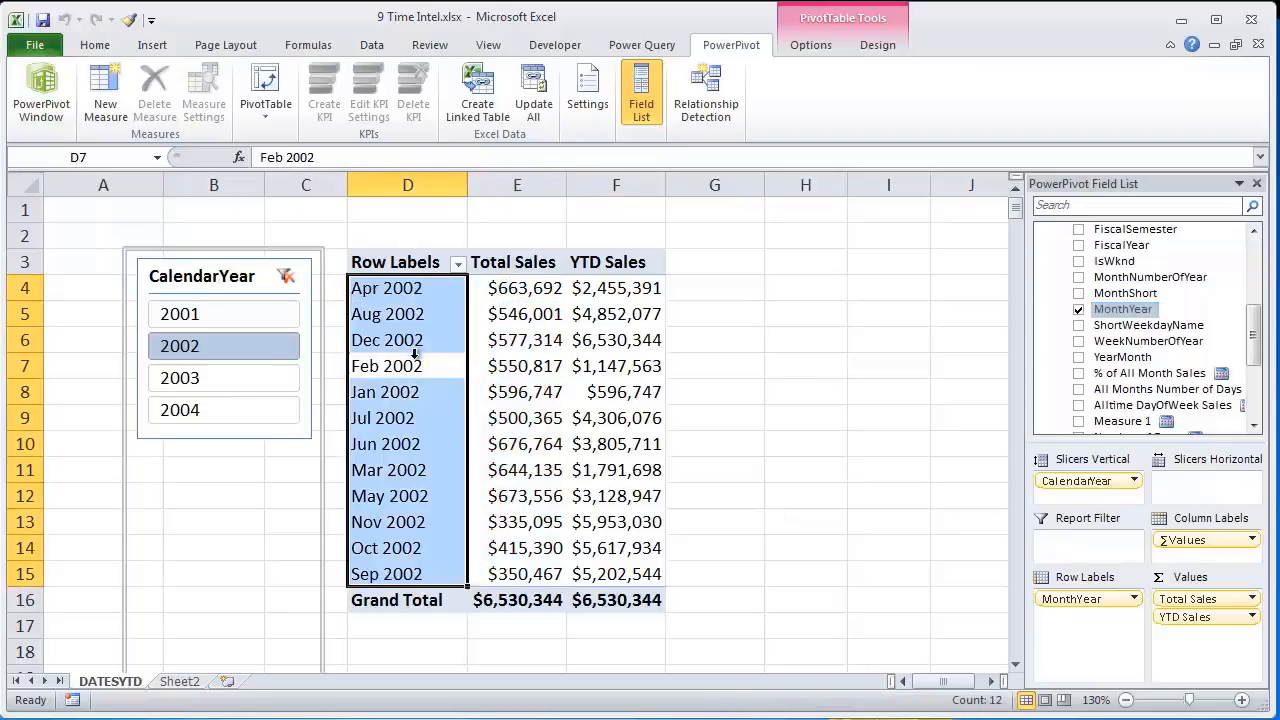
{"action": "left_click", "coordinate": [418, 426]}
{"action": "left_click", "coordinate": [438, 500]}
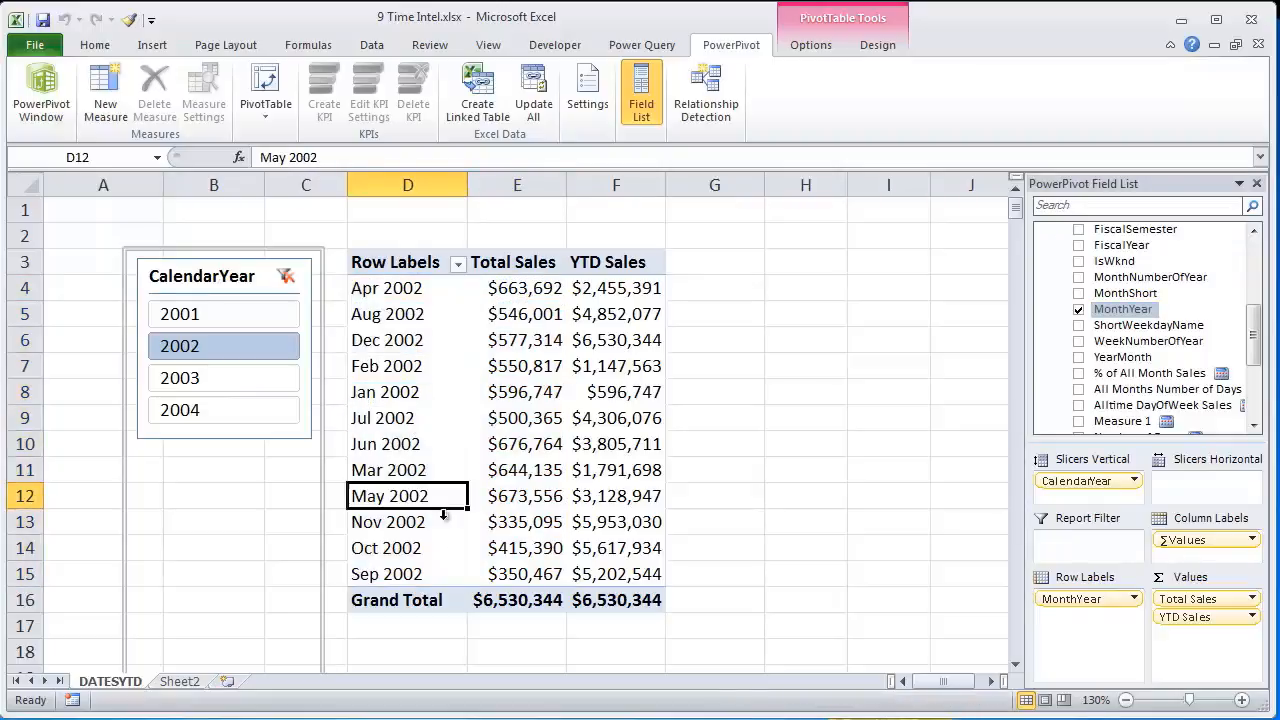
{"action": "left_click", "coordinate": [410, 292]}
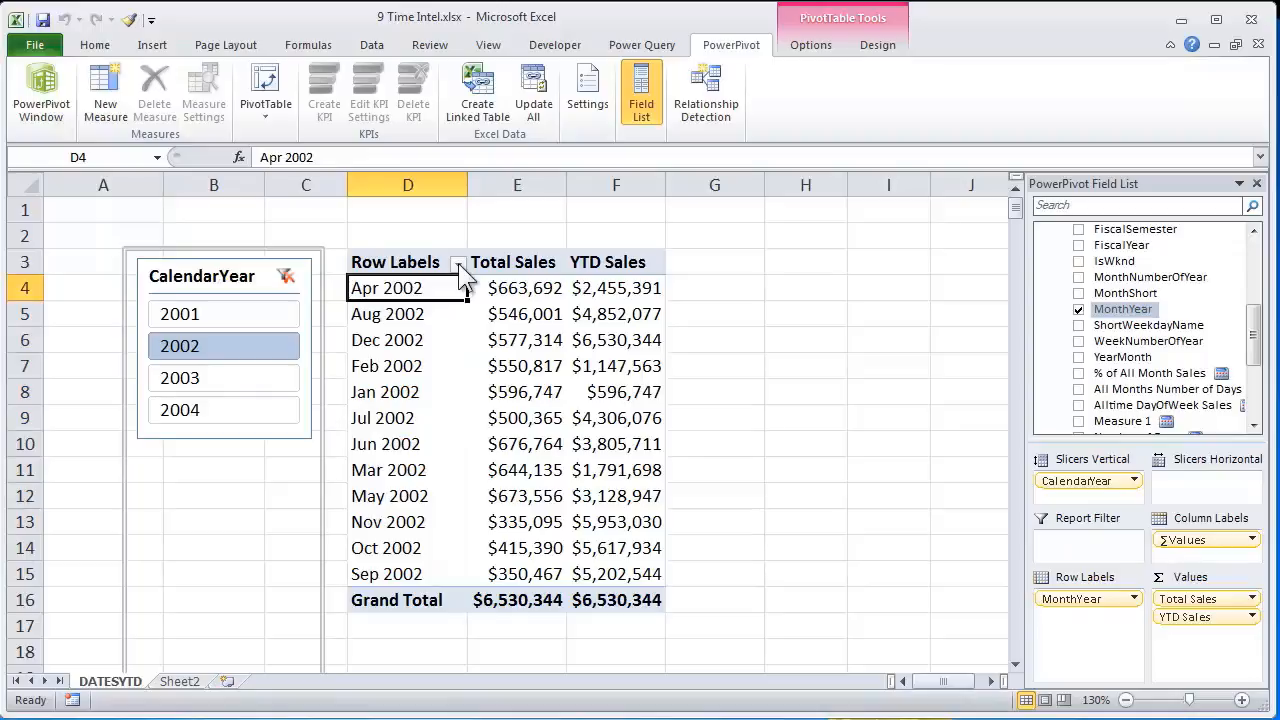
{"action": "left_click", "coordinate": [458, 263]}
{"action": "left_click", "coordinate": [328, 285]}
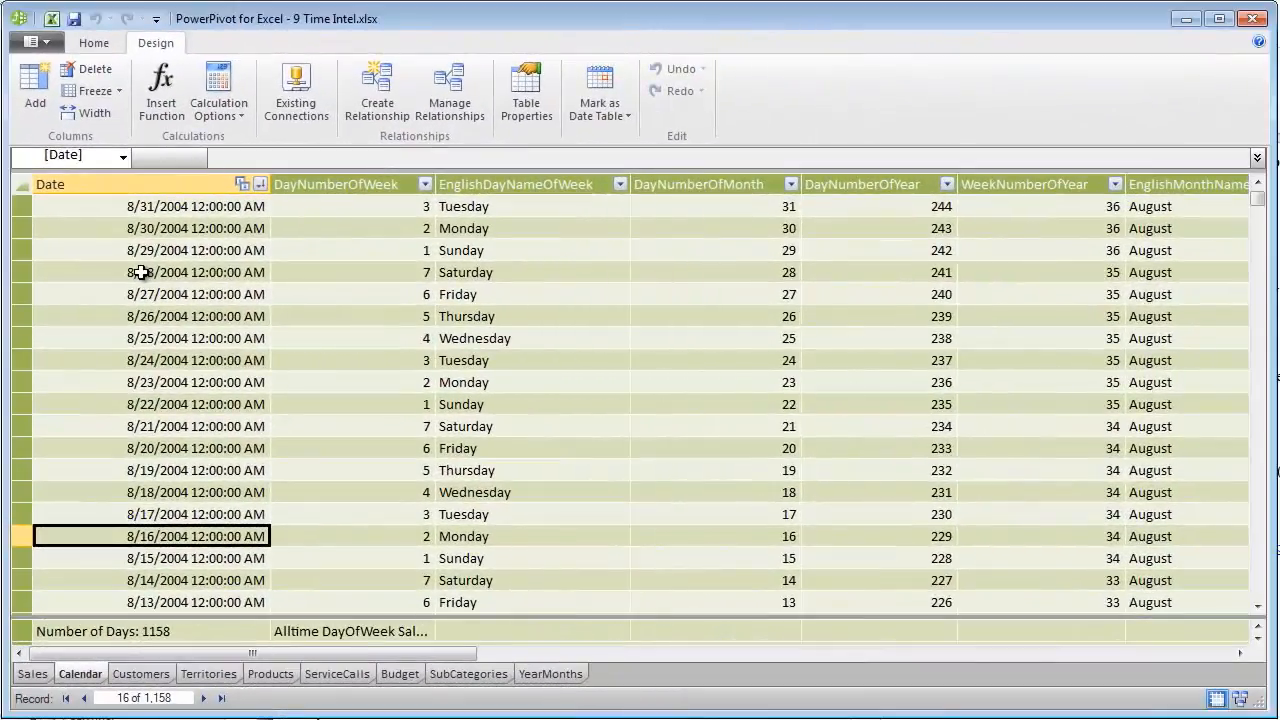
Examine the formulas behind the MonthYear and MonthShort columns at the end of the Calendar table
{"action": "left_click", "coordinate": [226, 470]}
{"action": "key", "text": "ctrl+Right"}
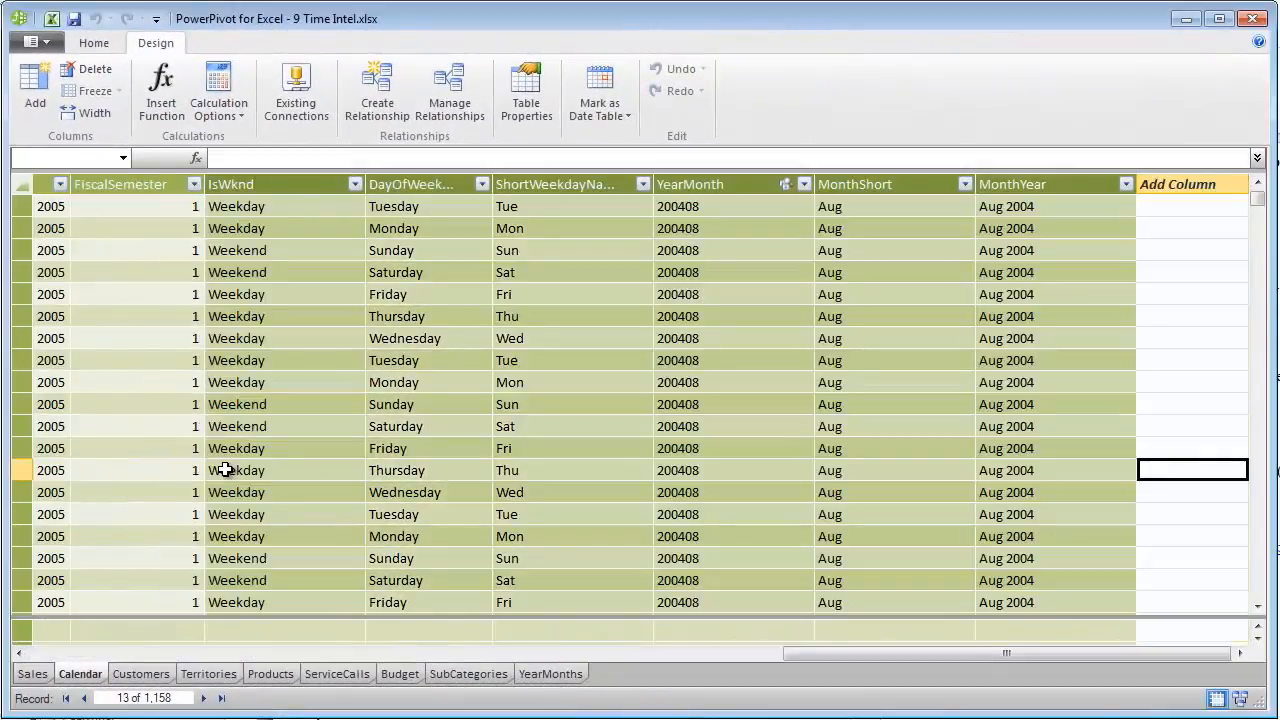
{"action": "key", "text": "Left"}
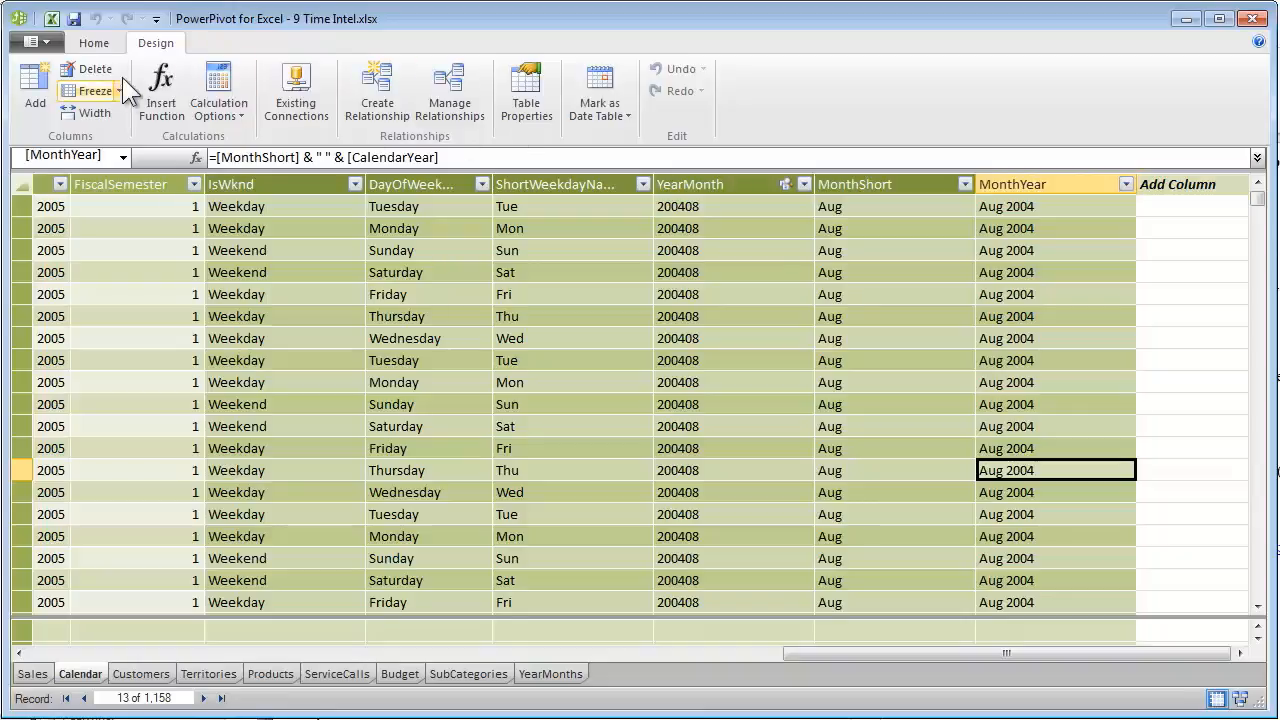
{"action": "left_click", "coordinate": [84, 43]}
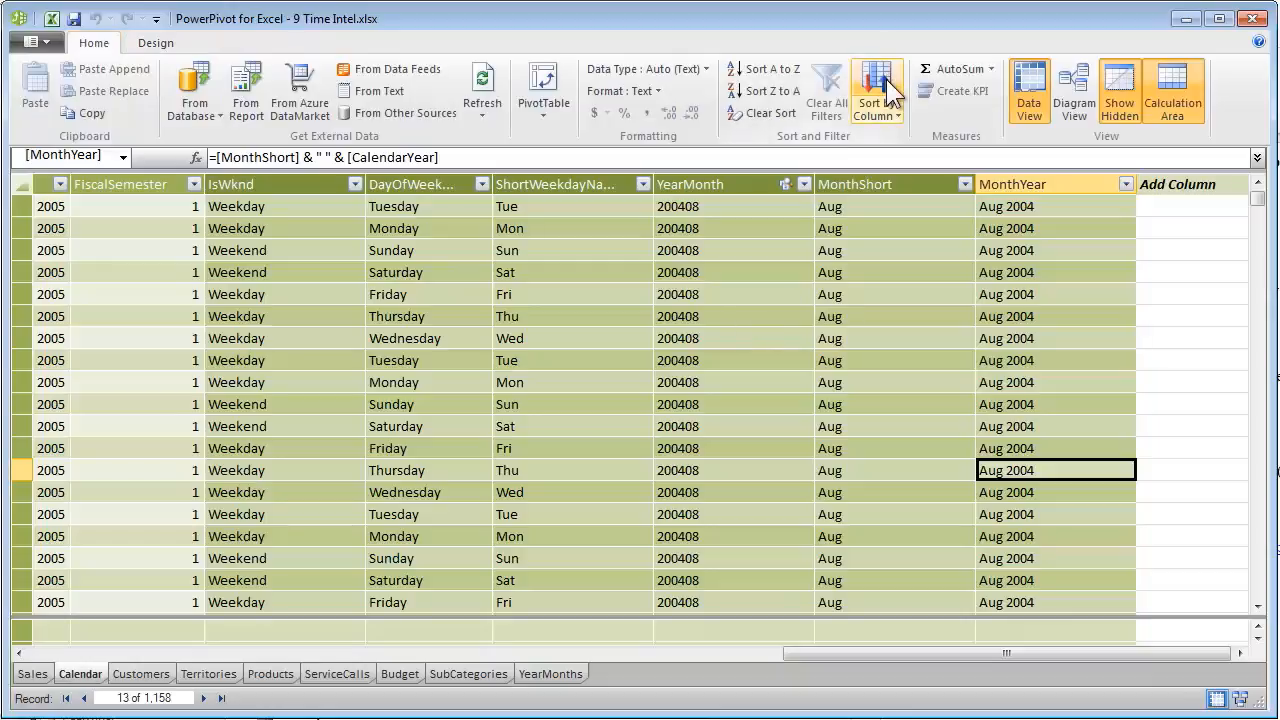
{"action": "left_click", "coordinate": [1049, 360]}
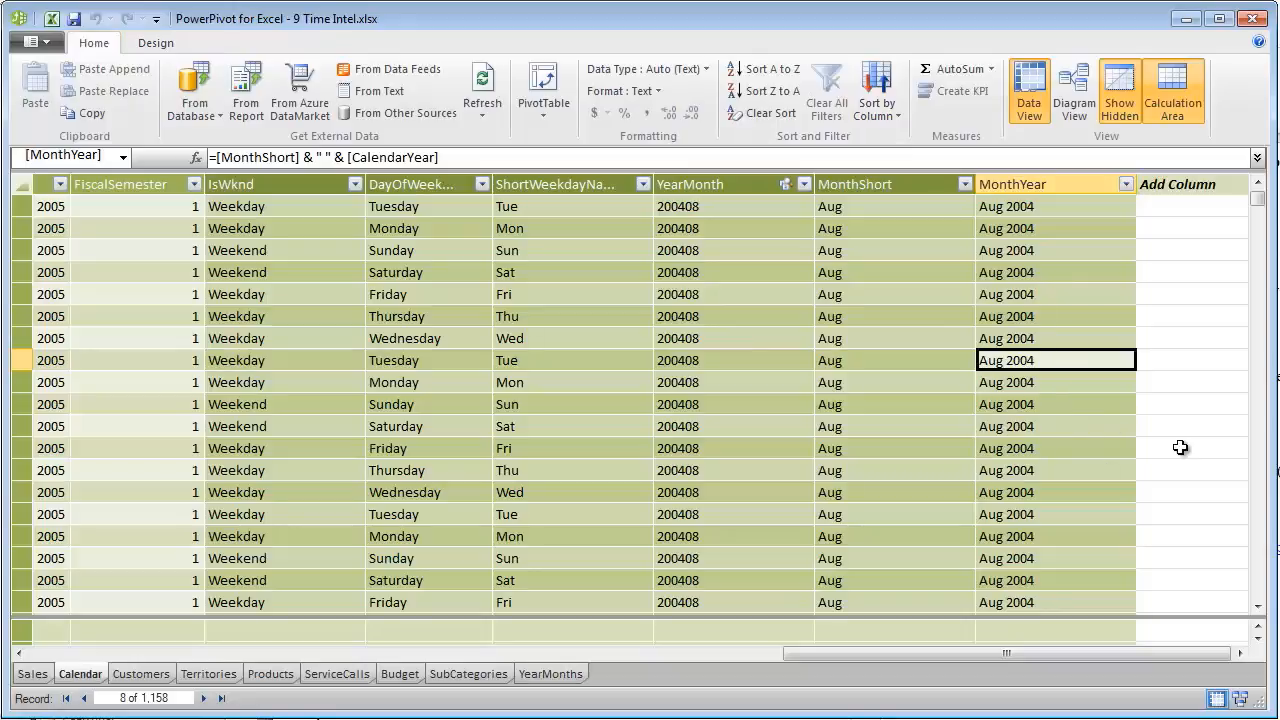
{"action": "left_click", "coordinate": [885, 362]}
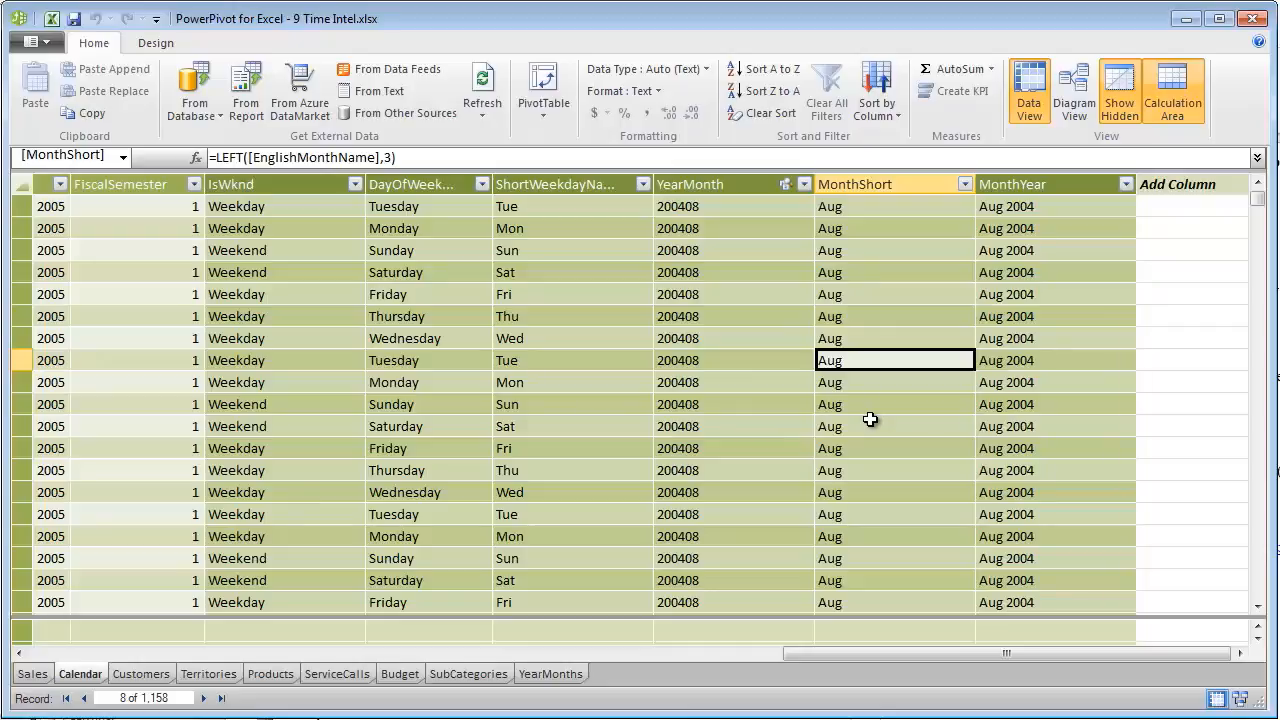
{"action": "left_click", "coordinate": [1080, 356]}
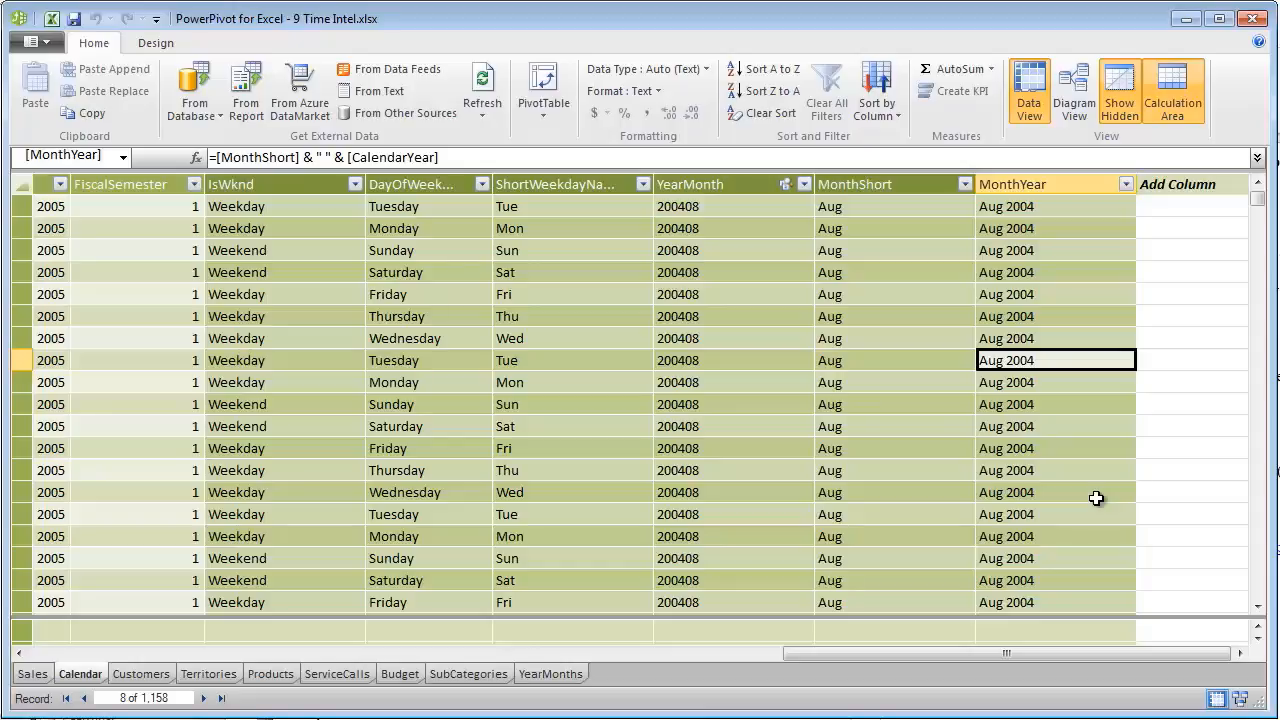
Try to set the Calendar table's MonthYear column to sort by the Date column
{"action": "left_click", "coordinate": [876, 82]}
{"action": "left_click_drag", "start_coordinate": [773, 397], "coordinate": [572, 230]}
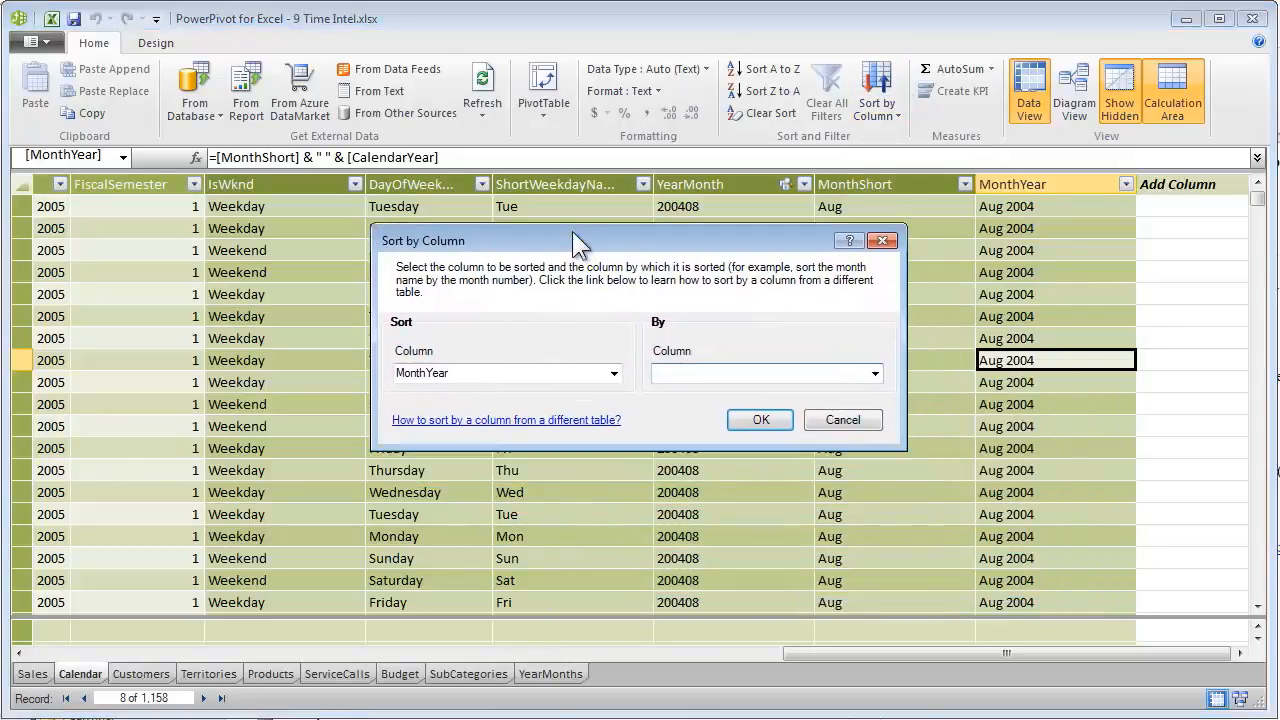
{"action": "left_click", "coordinate": [872, 374]}
{"action": "left_click", "coordinate": [799, 389]}
{"action": "left_click", "coordinate": [754, 424]}
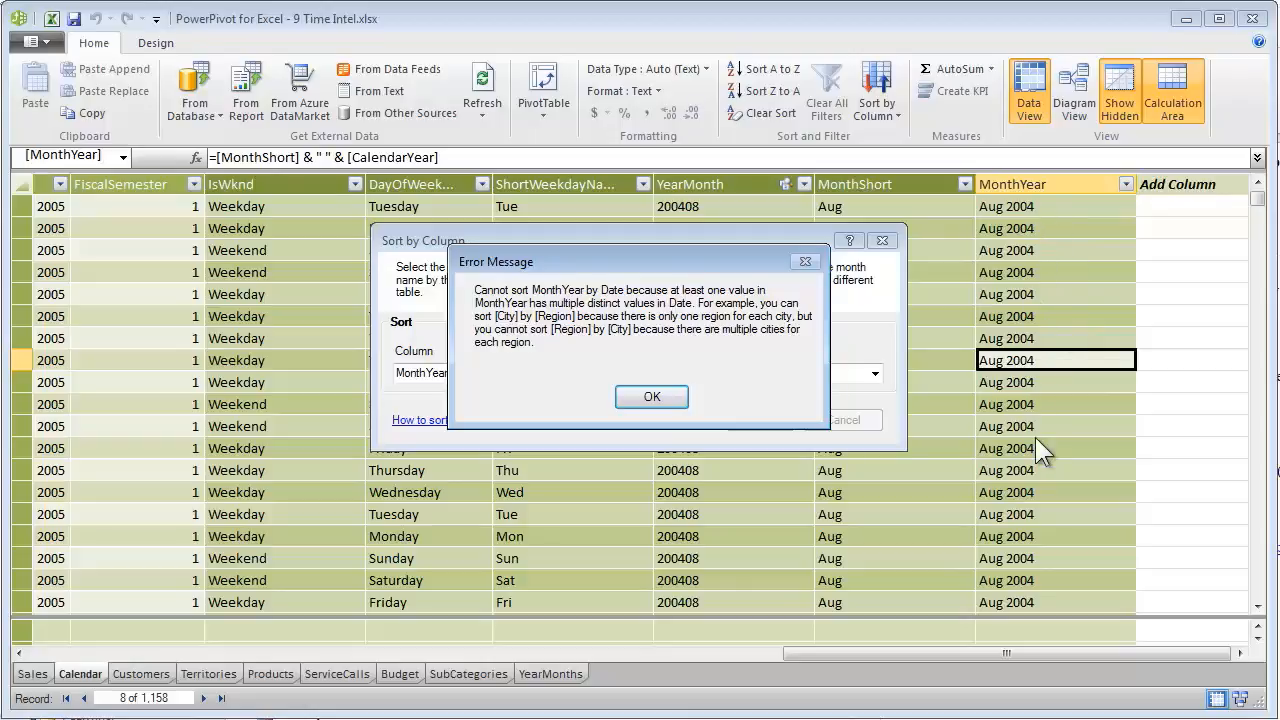
{"action": "left_click", "coordinate": [652, 397]}
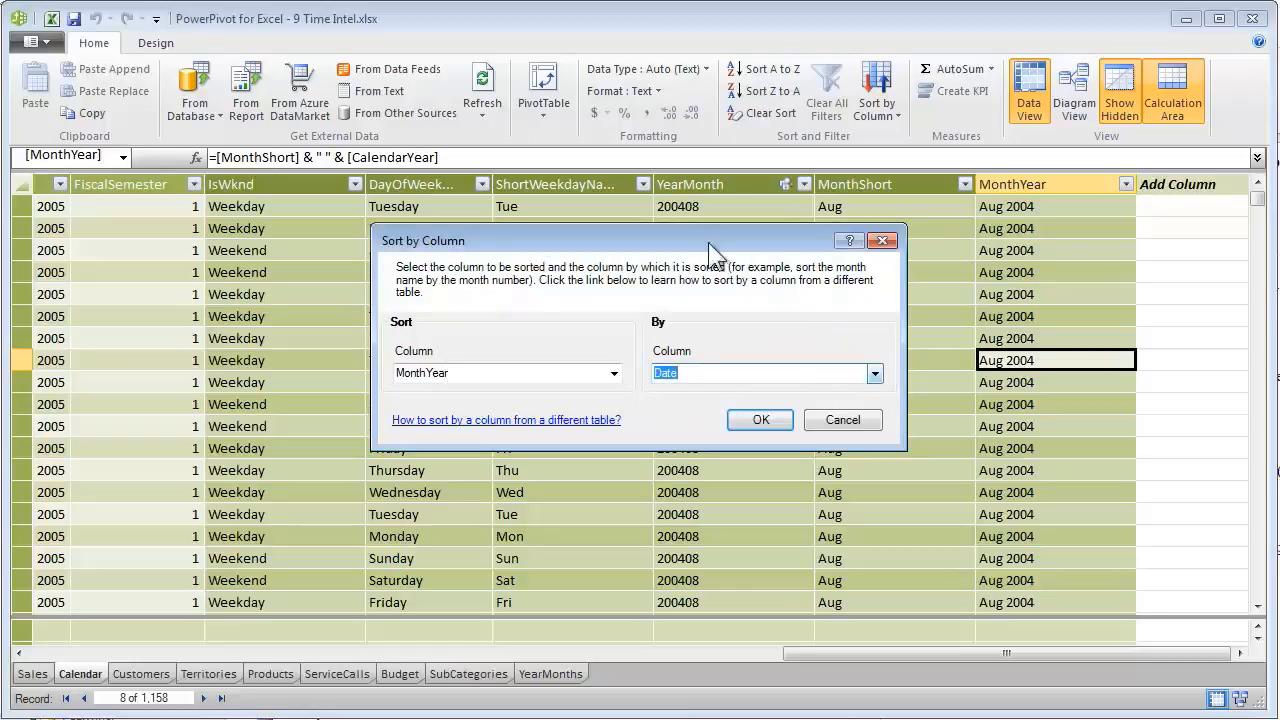
Set the MonthYear column to sort by the YearMonth column
{"action": "left_click_drag", "start_coordinate": [686, 241], "coordinate": [652, 341]}
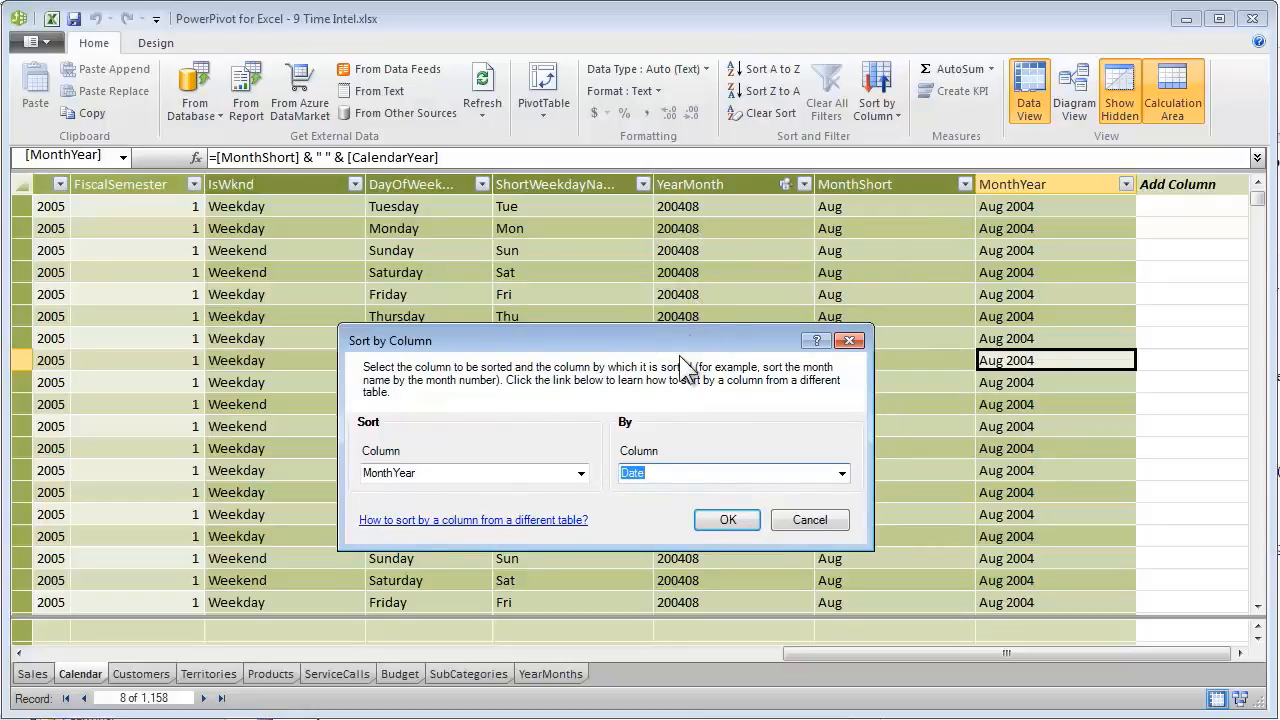
{"action": "left_click", "coordinate": [842, 474]}
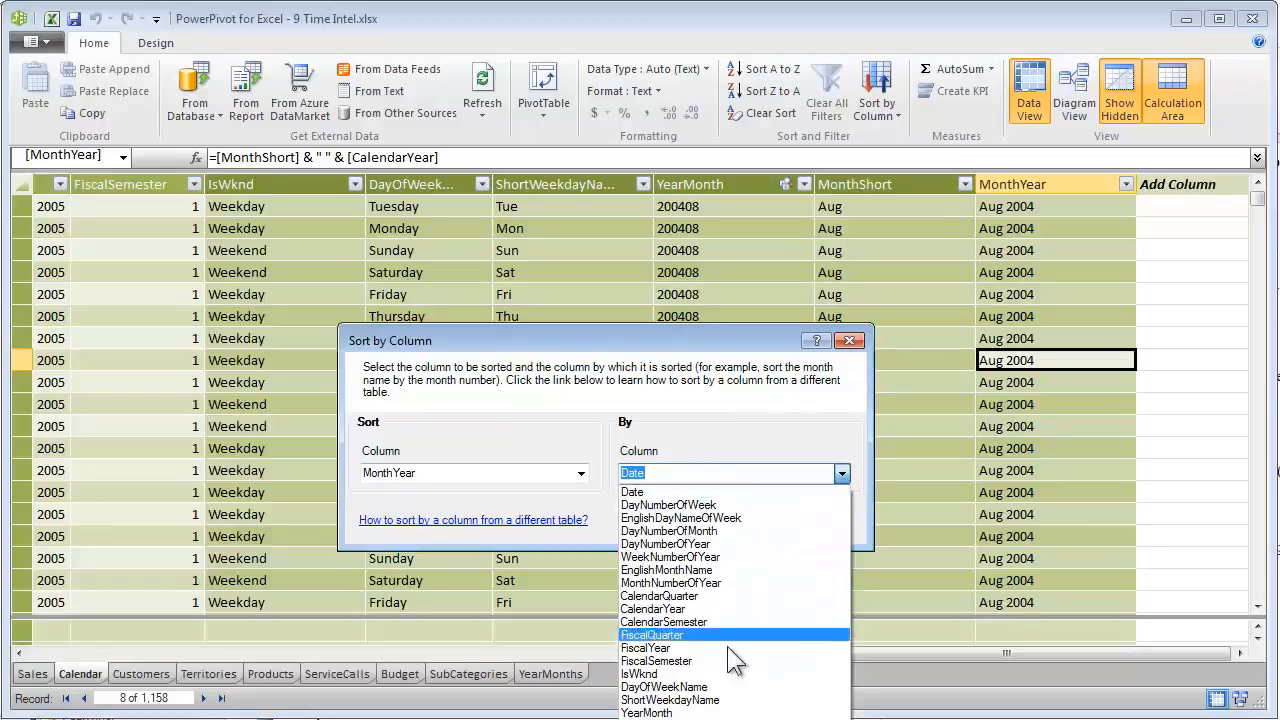
{"action": "left_click", "coordinate": [660, 703]}
{"action": "left_click", "coordinate": [719, 521]}
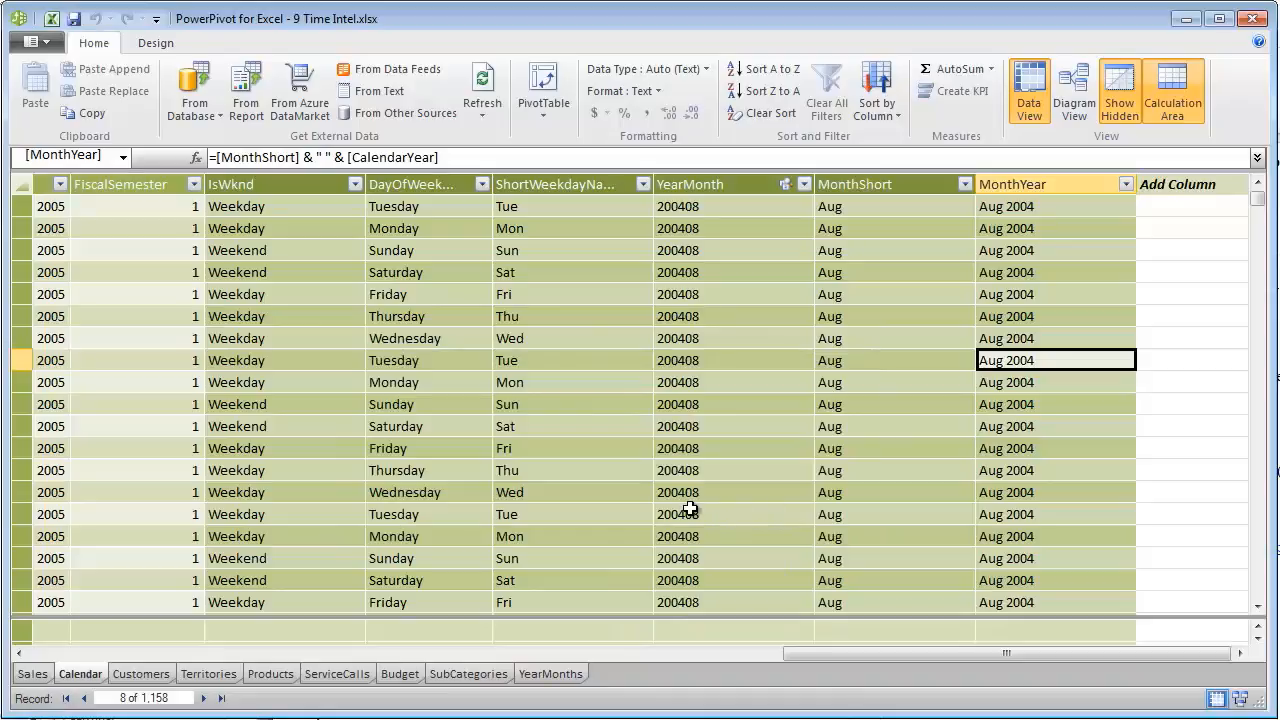
Switch to the Excel workbook and try to update the MonthYear label order by sorting Z to A, back to A to Z, and refreshing
{"action": "left_click", "coordinate": [49, 18]}
{"action": "left_click", "coordinate": [1210, 209]}
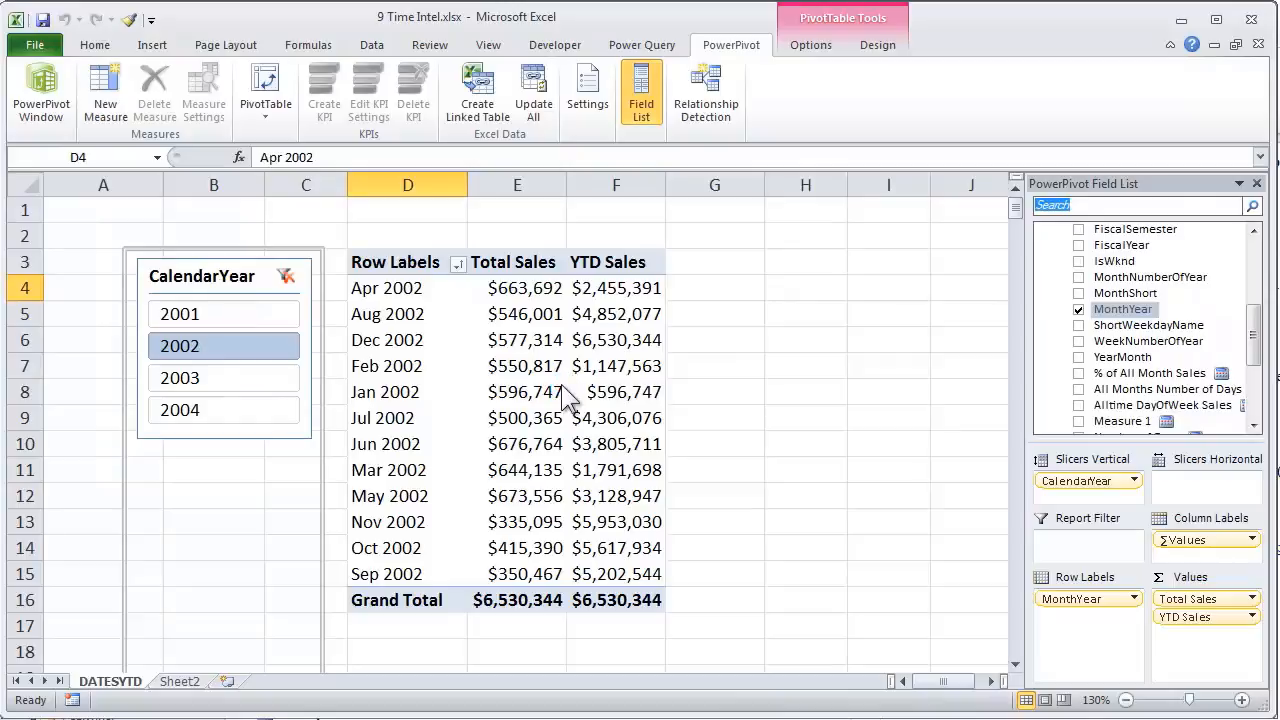
{"action": "left_click", "coordinate": [457, 265]}
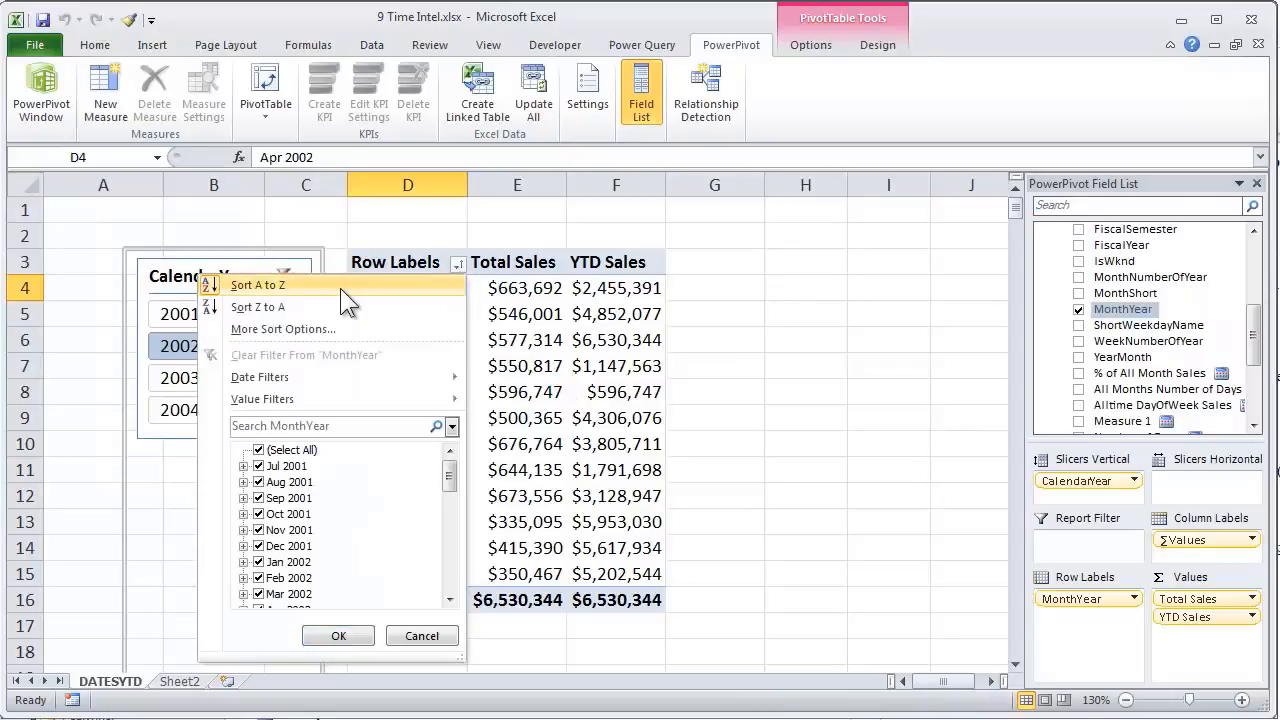
{"action": "left_click", "coordinate": [316, 309]}
{"action": "left_click", "coordinate": [457, 263]}
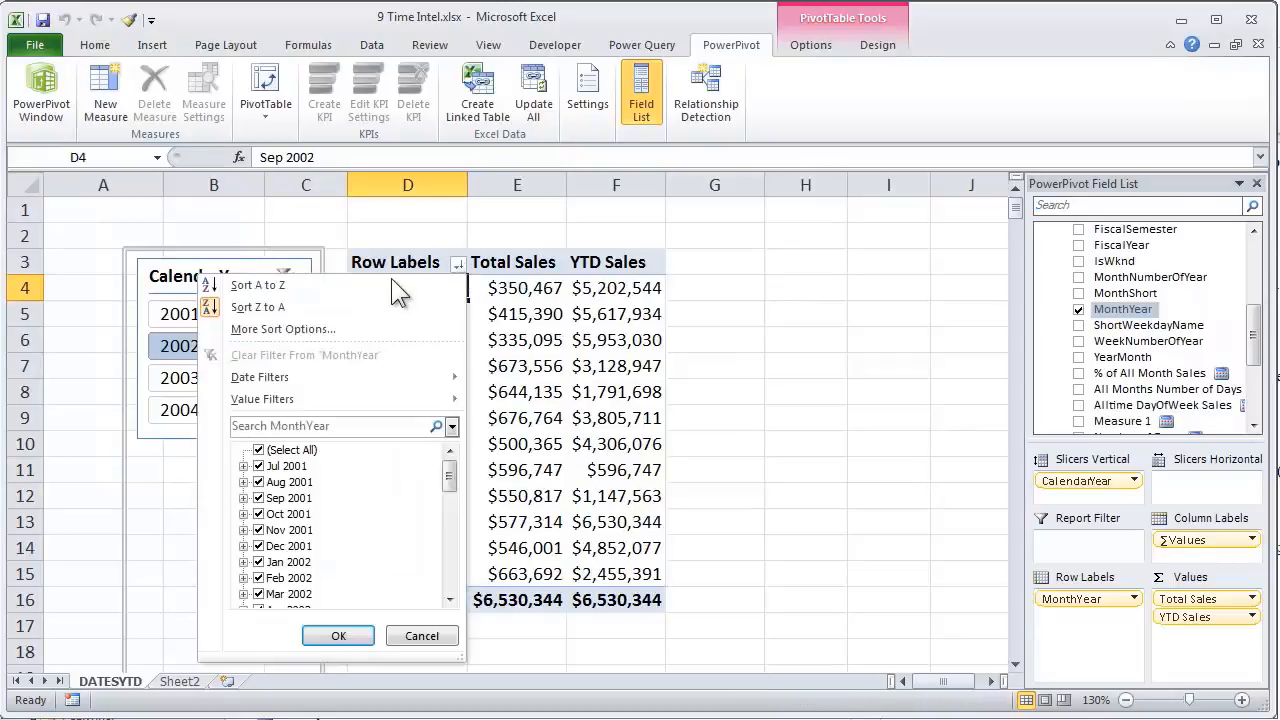
{"action": "left_click", "coordinate": [391, 282]}
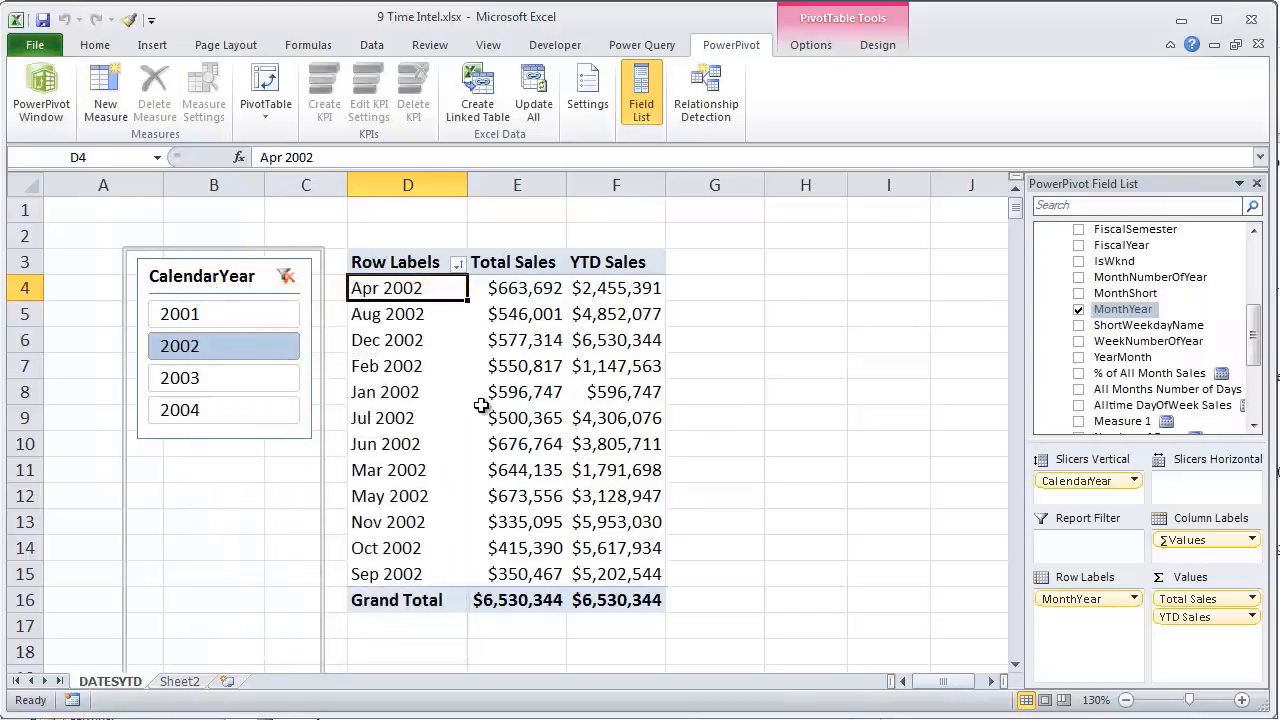
{"action": "right_click", "coordinate": [420, 340]}
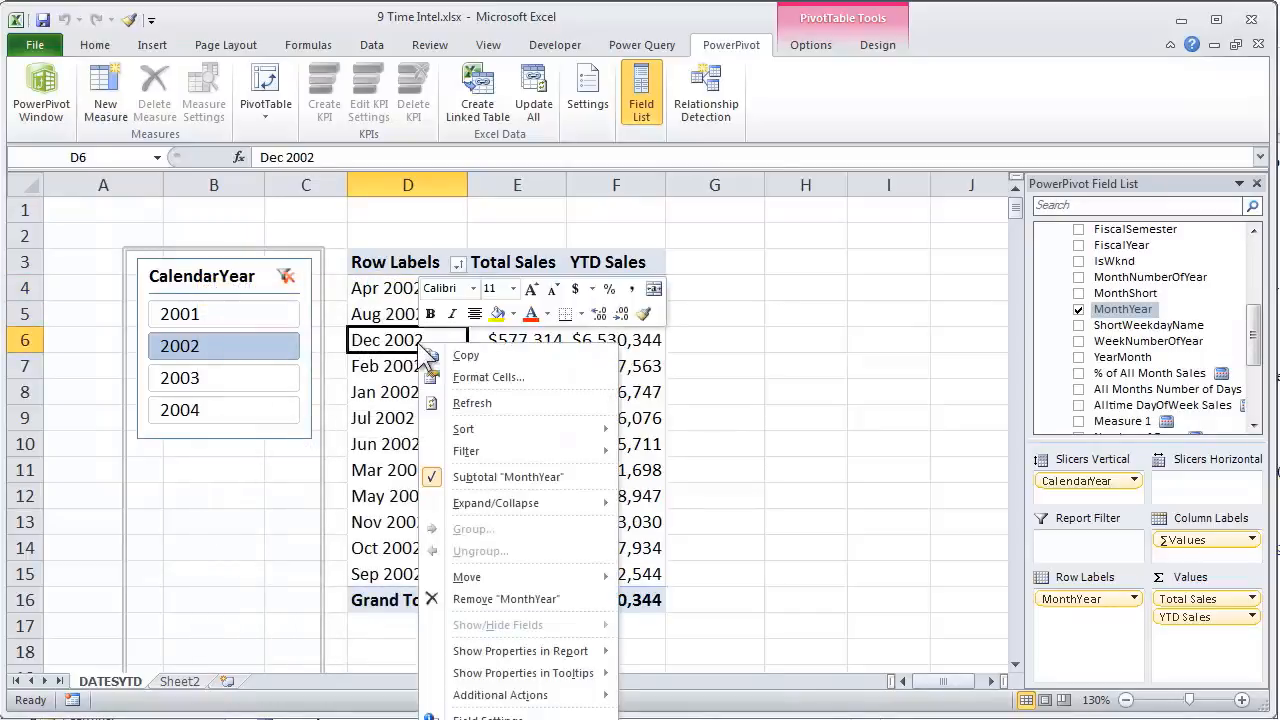
{"action": "left_click", "coordinate": [477, 402]}
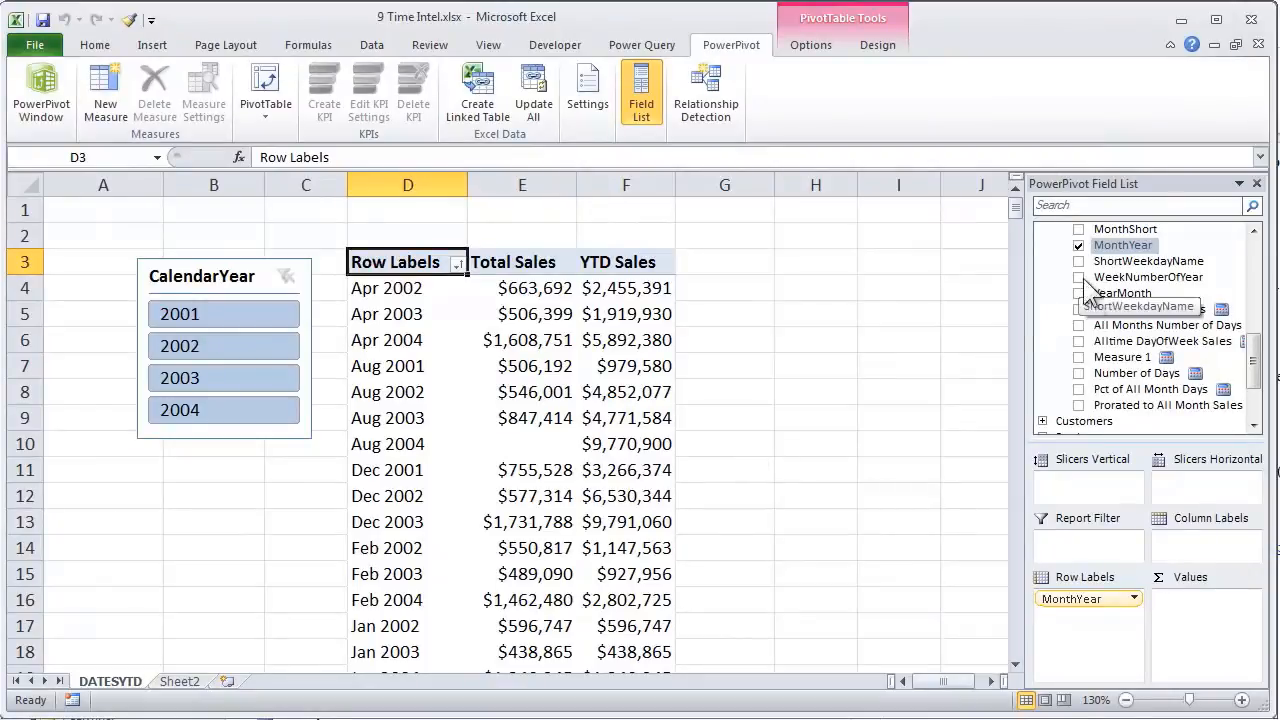
Create a new PivotTable on a new worksheet with the Calendar table's MonthYear field as row labels
{"action": "left_click", "coordinate": [267, 88]}
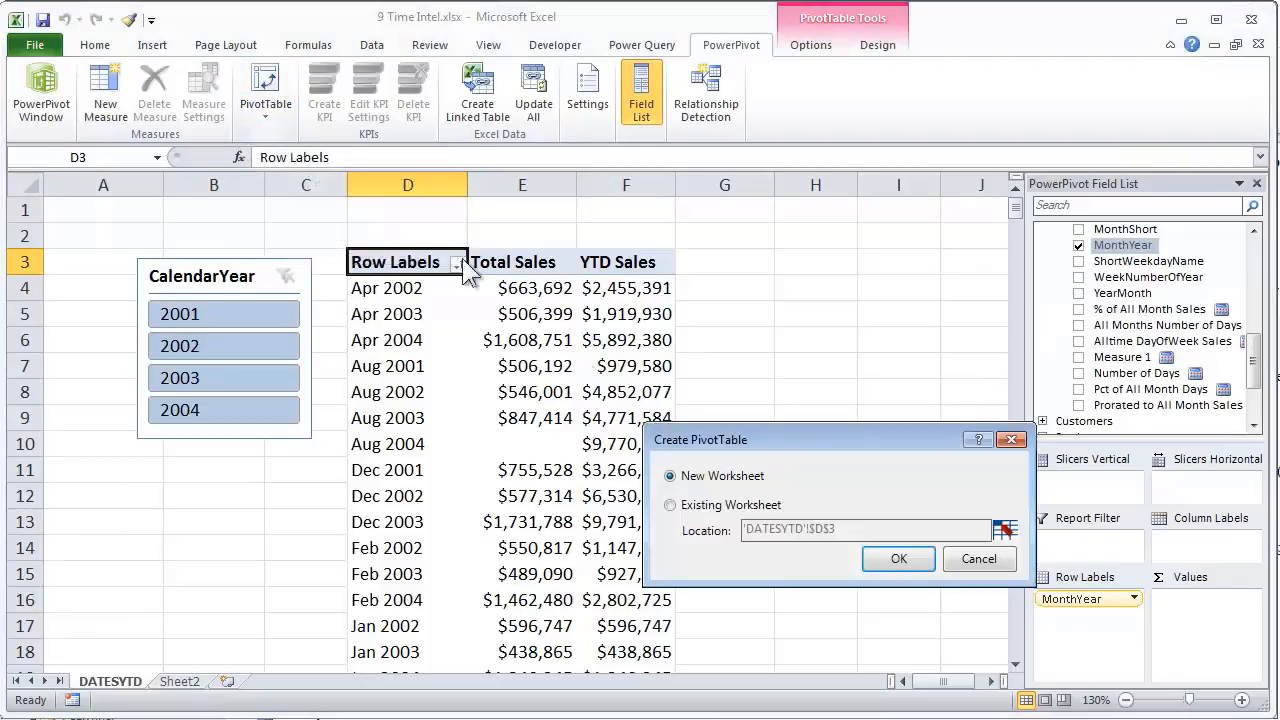
{"action": "left_click", "coordinate": [930, 568]}
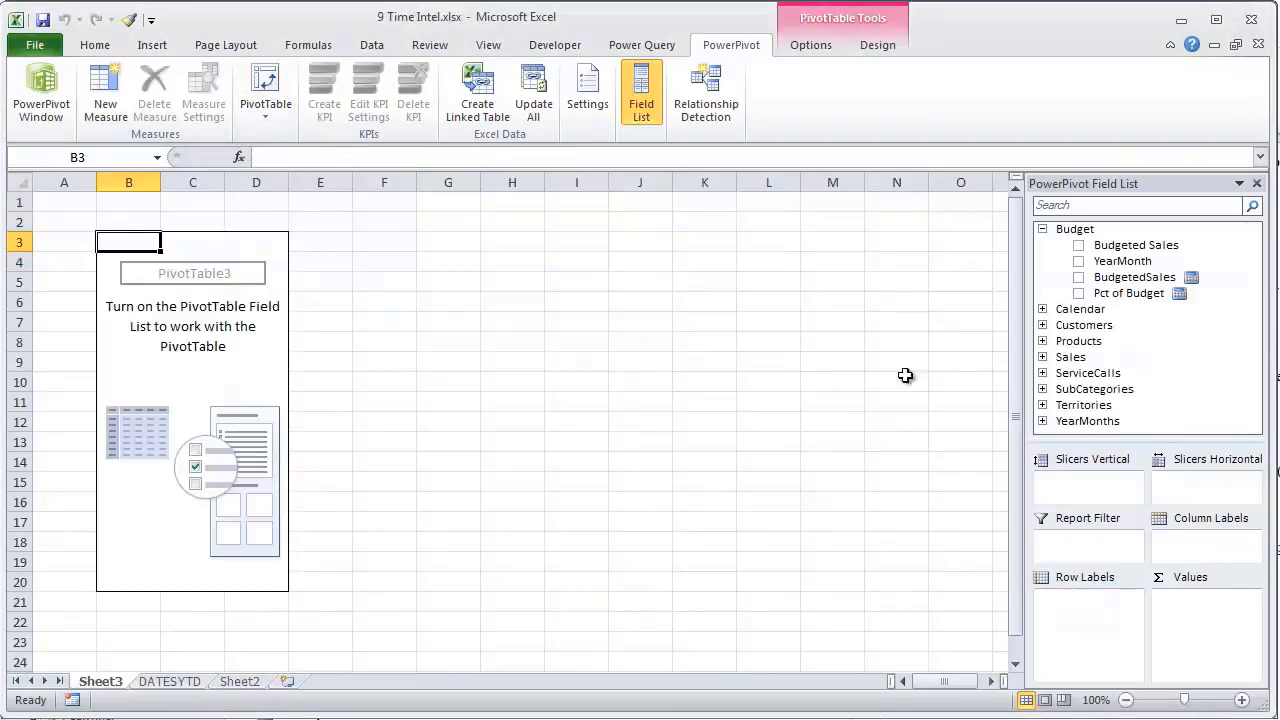
{"action": "left_click", "coordinate": [1042, 309]}
{"action": "left_click_drag", "start_coordinate": [1256, 287], "coordinate": [1257, 334]}
{"action": "left_click", "coordinate": [1079, 341]}
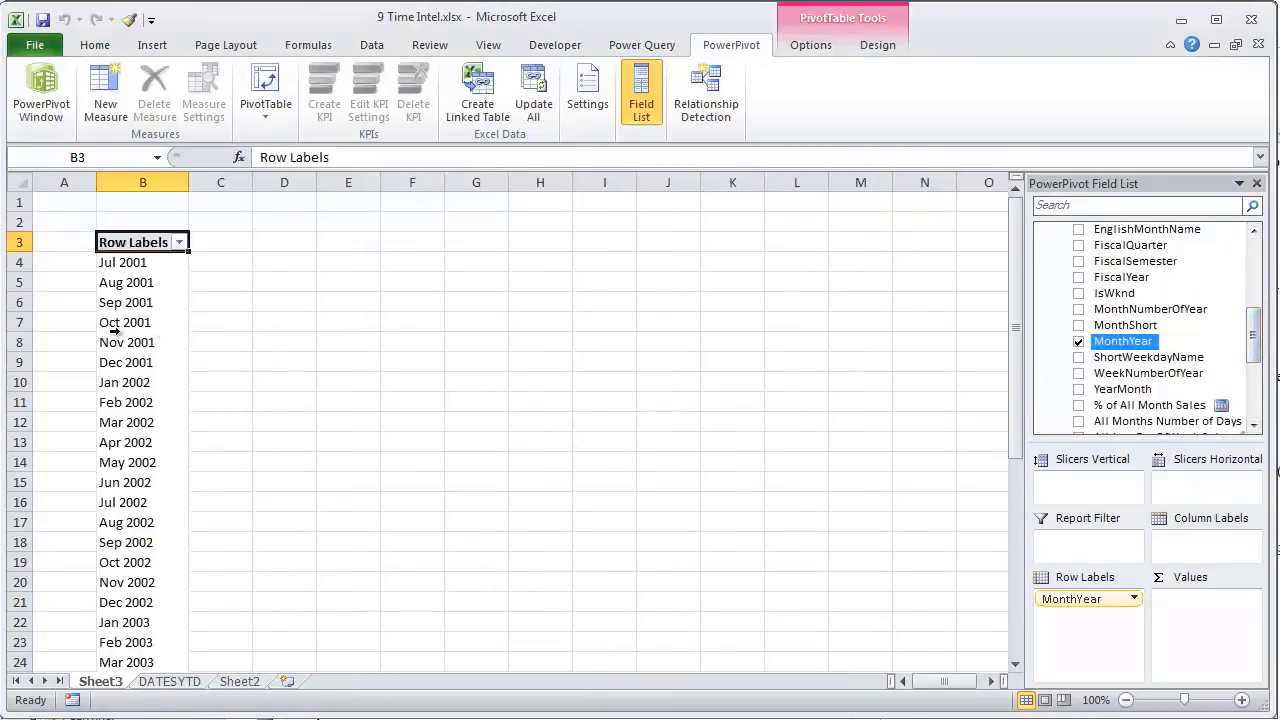
{"action": "left_click", "coordinate": [130, 303]}
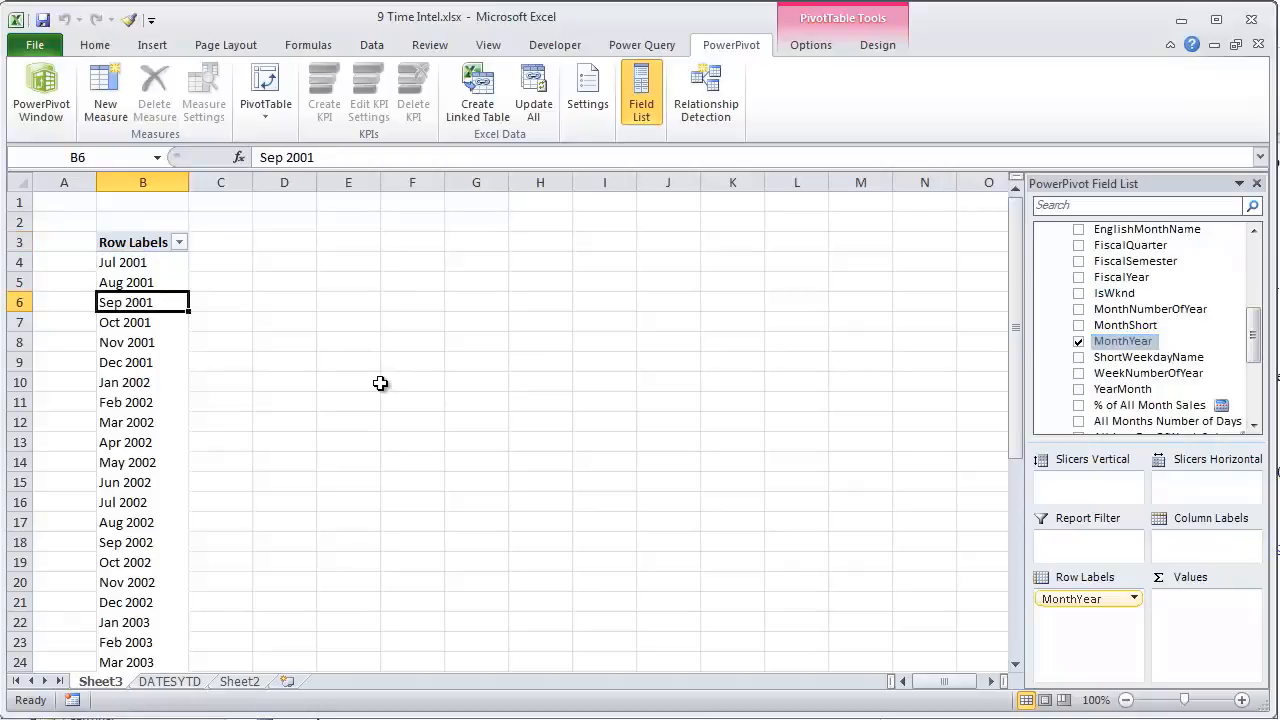
Add Total Sales and YTD Sales as values and CalendarYear as a vertical slicer to the new PivotTable
{"action": "left_click", "coordinate": [1241, 699]}
{"action": "left_click", "coordinate": [1241, 699]}
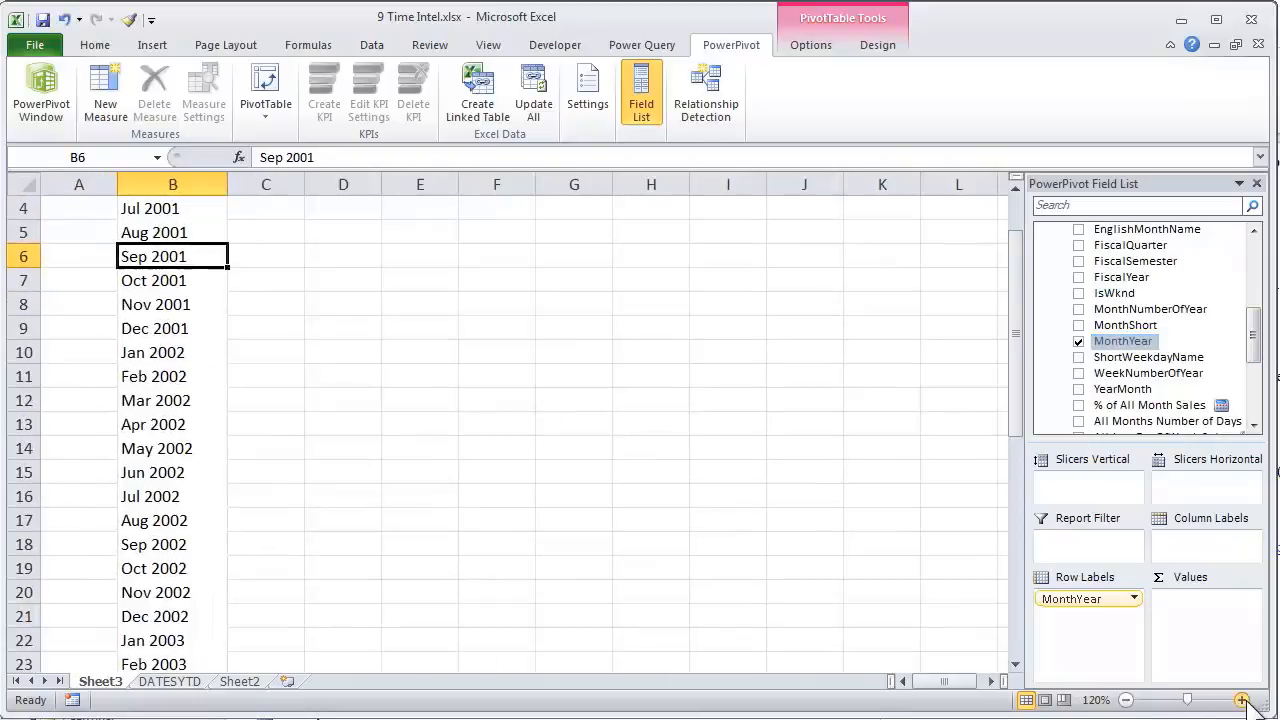
{"action": "left_click_drag", "start_coordinate": [1013, 351], "coordinate": [1003, 294]}
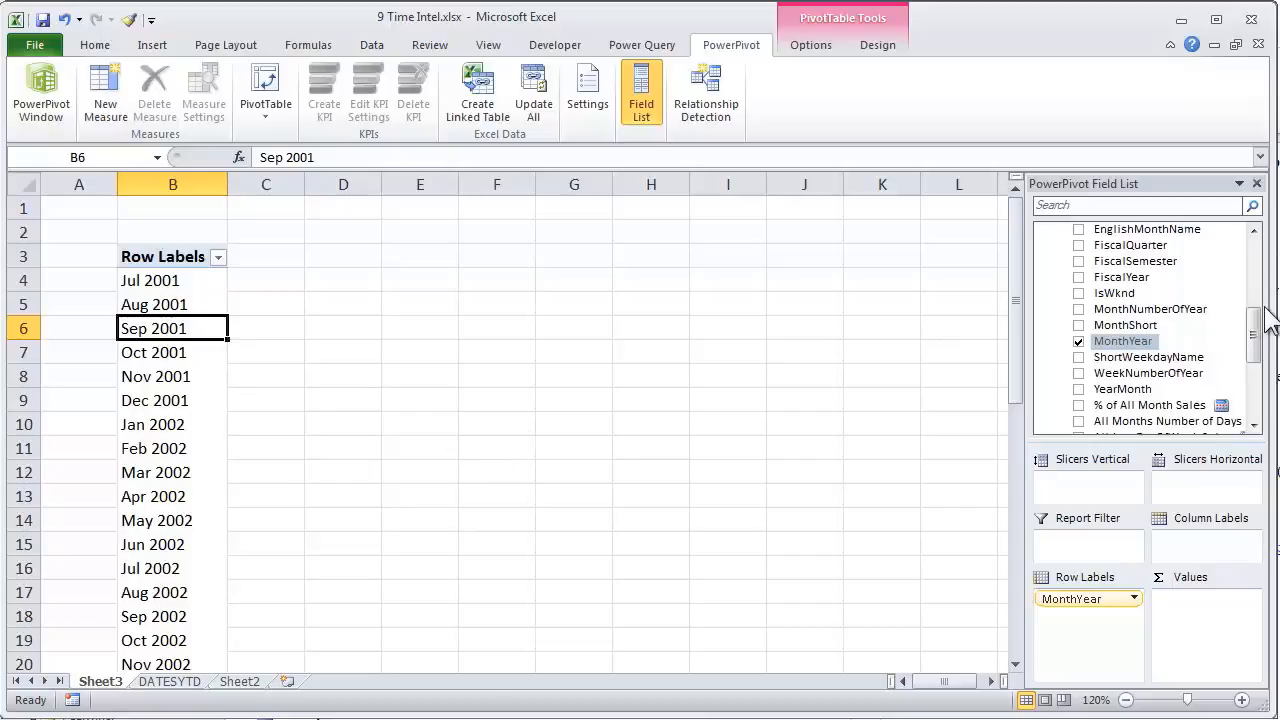
{"action": "left_click_drag", "start_coordinate": [1254, 345], "coordinate": [1256, 268]}
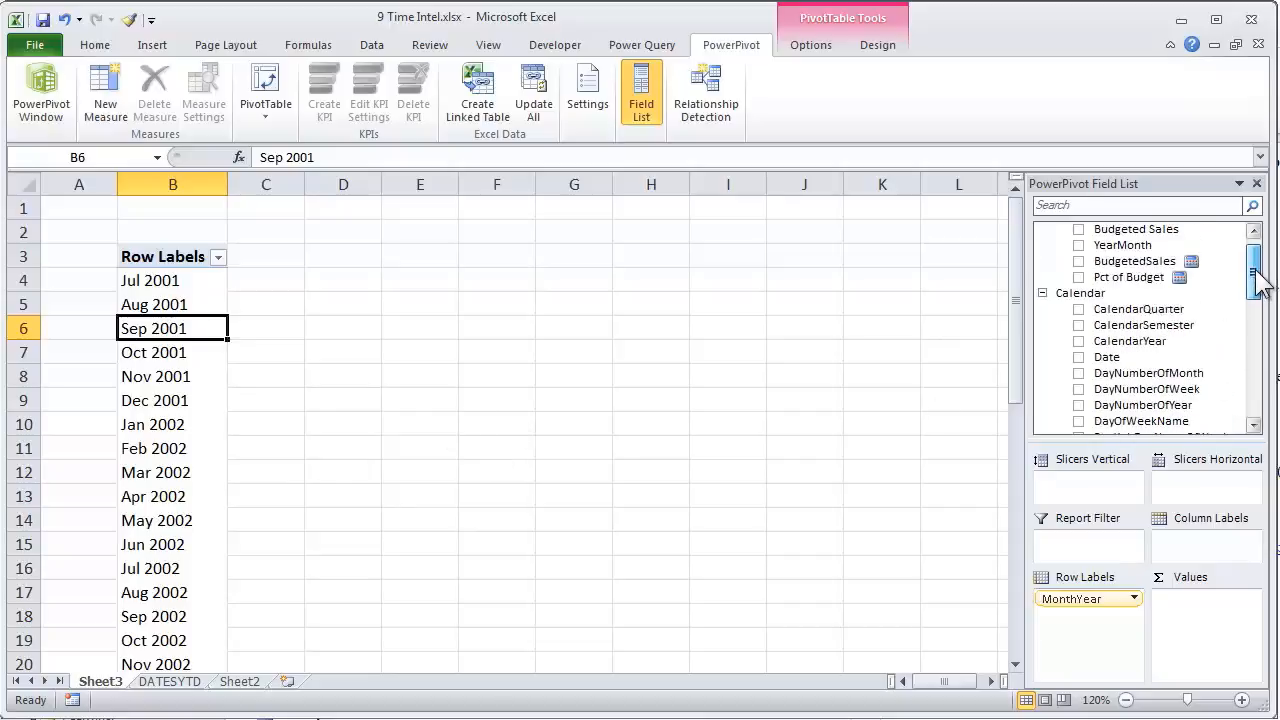
{"action": "left_click", "coordinate": [1037, 292]}
{"action": "left_click", "coordinate": [1042, 293]}
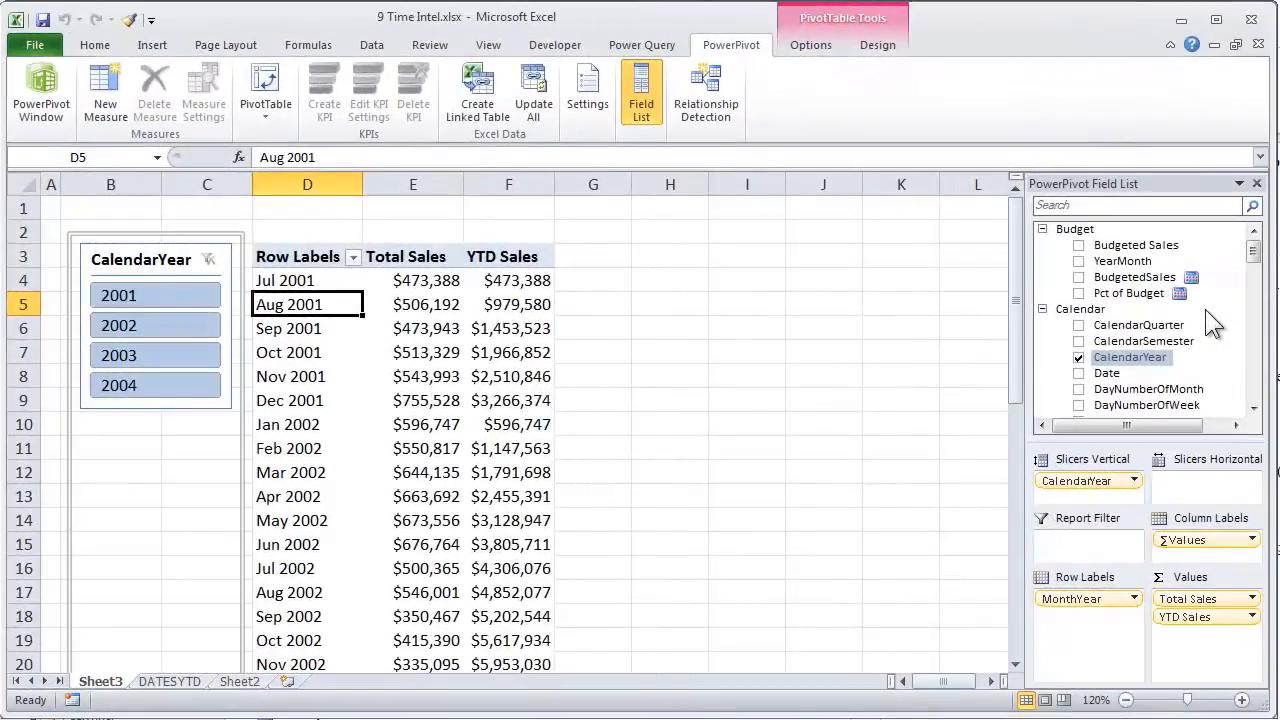
Widen the Total Sales and YTD Sales columns of the PivotTable
{"action": "left_click", "coordinate": [428, 284]}
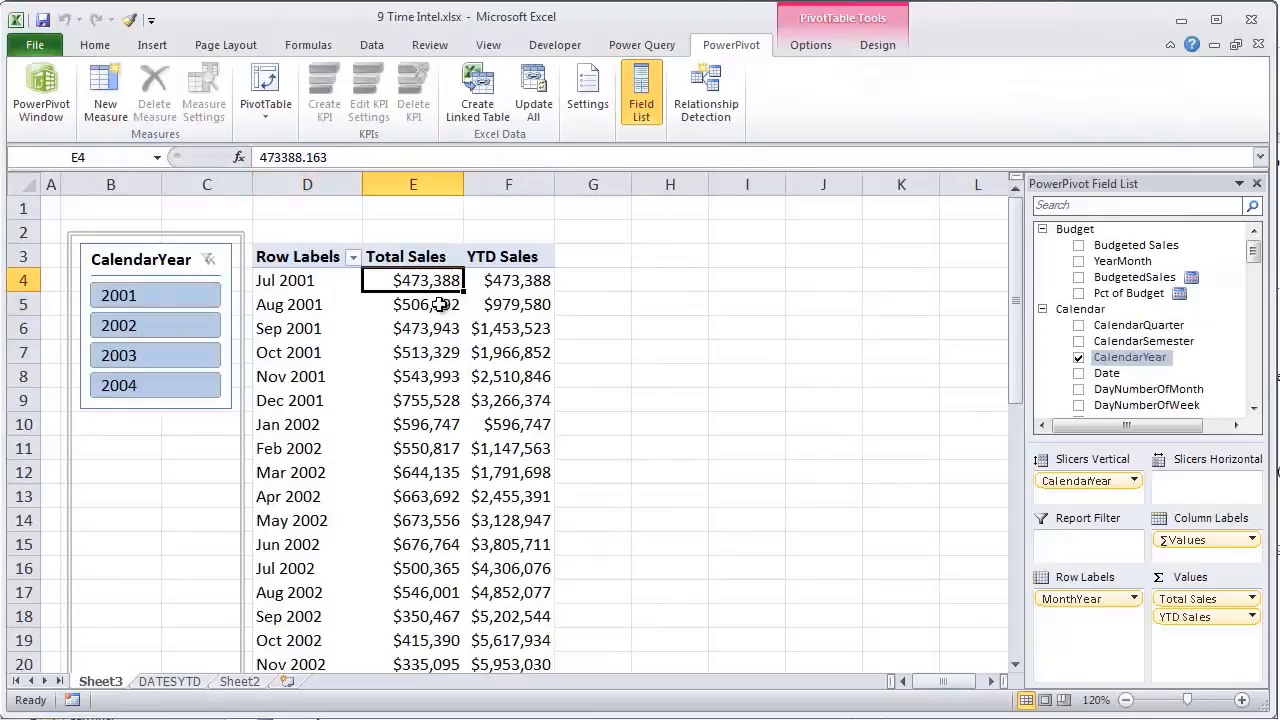
{"action": "left_click_drag", "start_coordinate": [464, 184], "coordinate": [490, 184]}
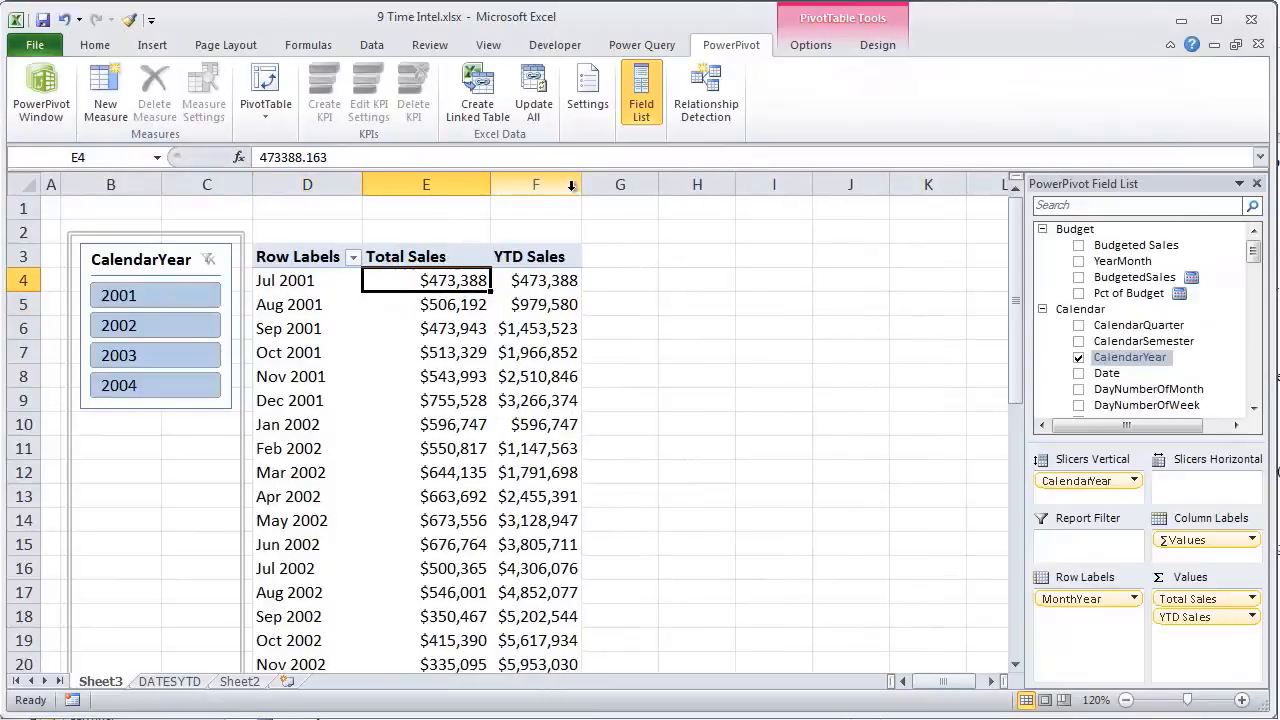
{"action": "left_click_drag", "start_coordinate": [580, 184], "coordinate": [616, 184]}
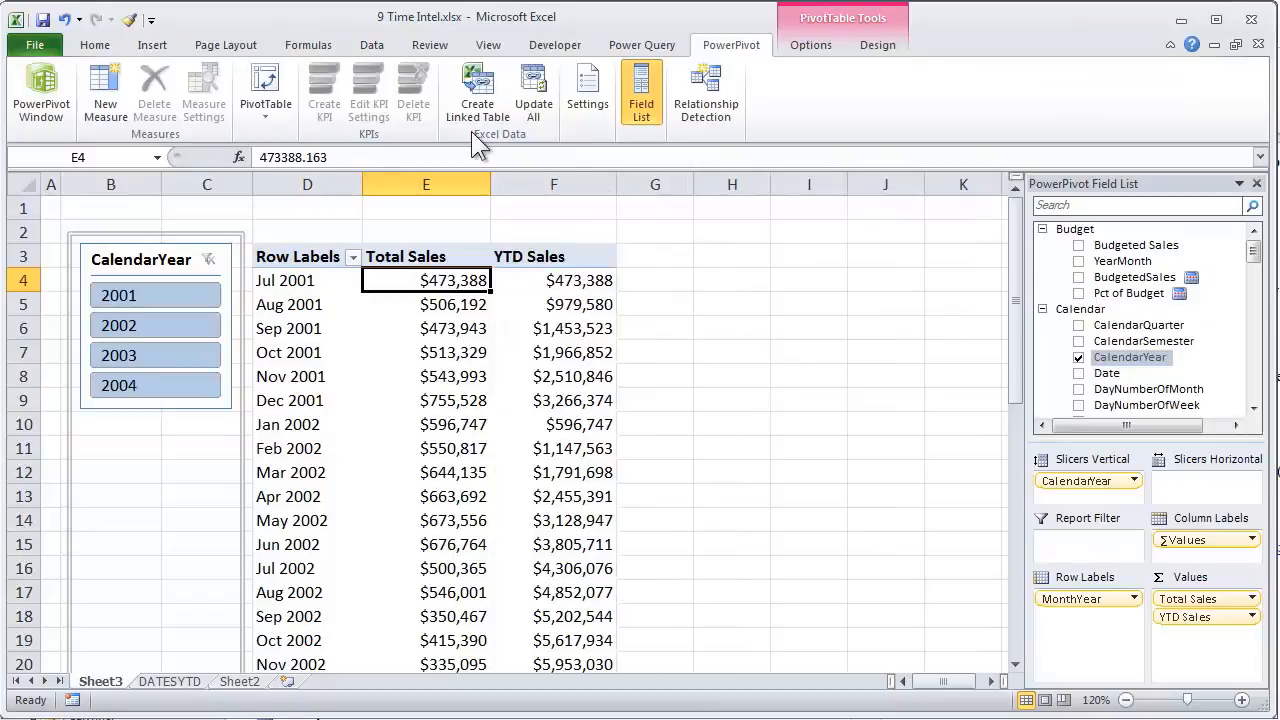
Turn off autofitting column widths on update in the PivotTable's options
{"action": "left_click", "coordinate": [805, 45]}
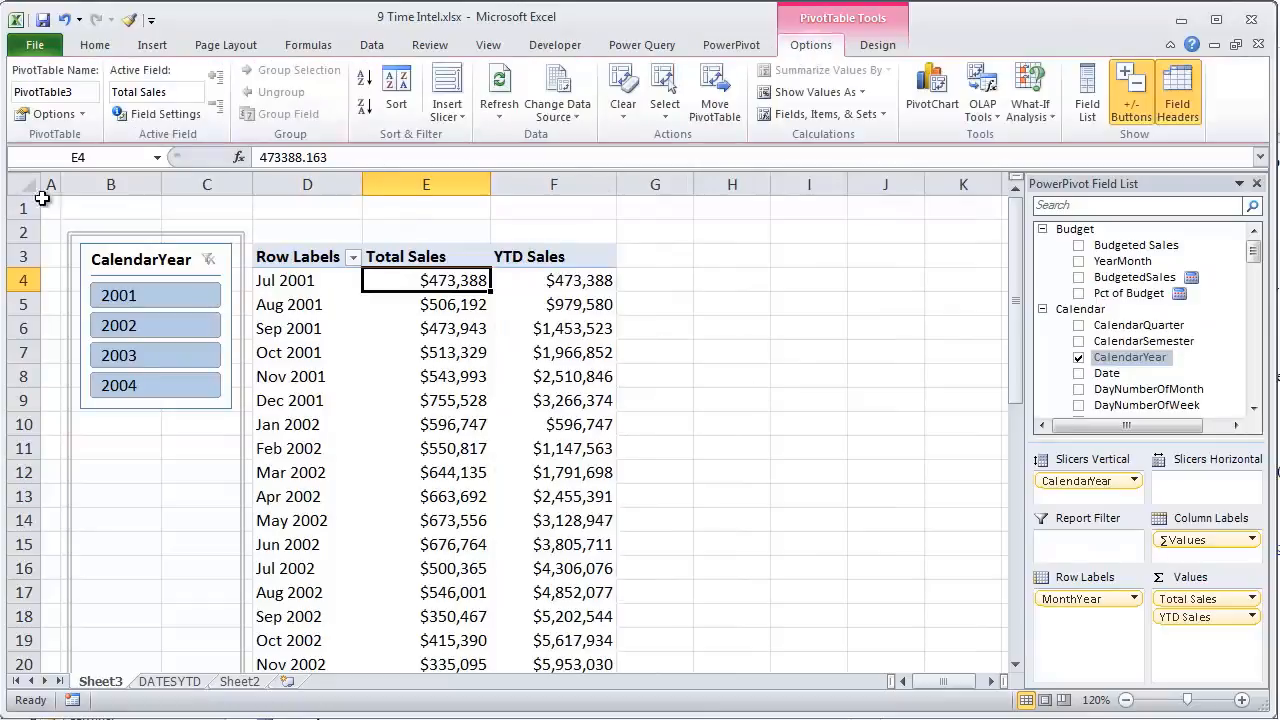
{"action": "left_click", "coordinate": [52, 116]}
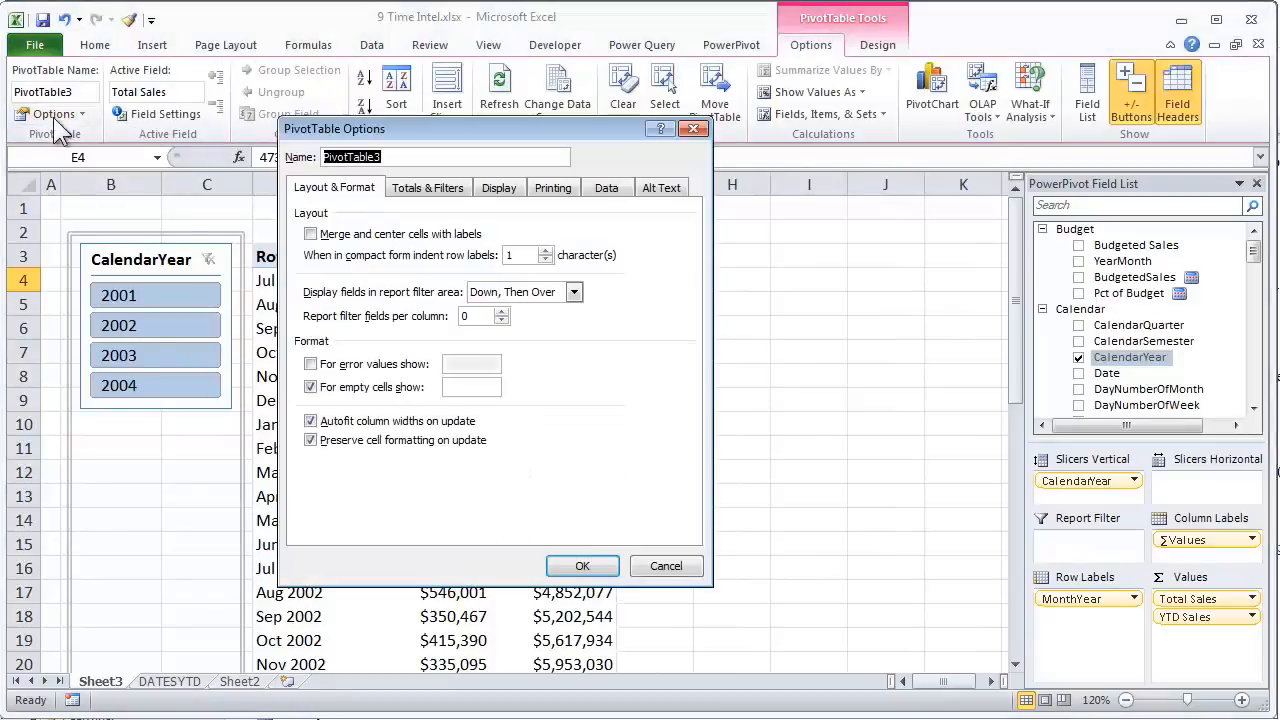
{"action": "left_click", "coordinate": [310, 421]}
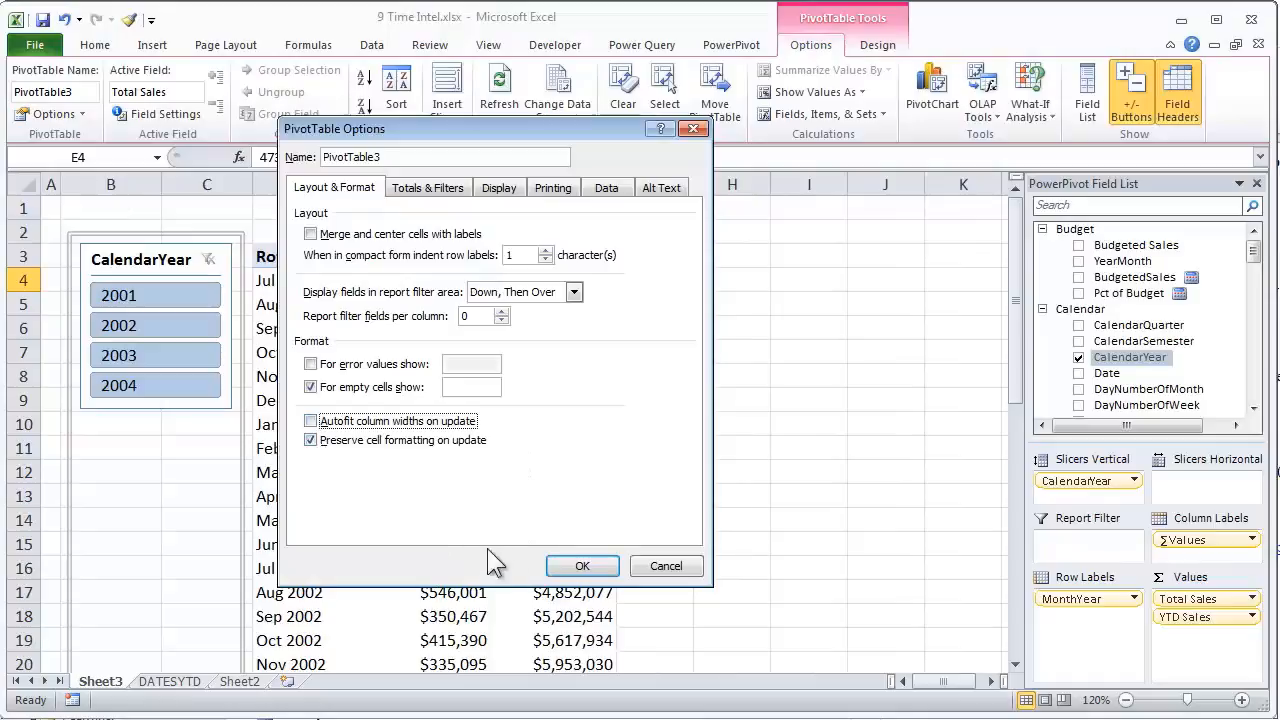
{"action": "left_click", "coordinate": [582, 566]}
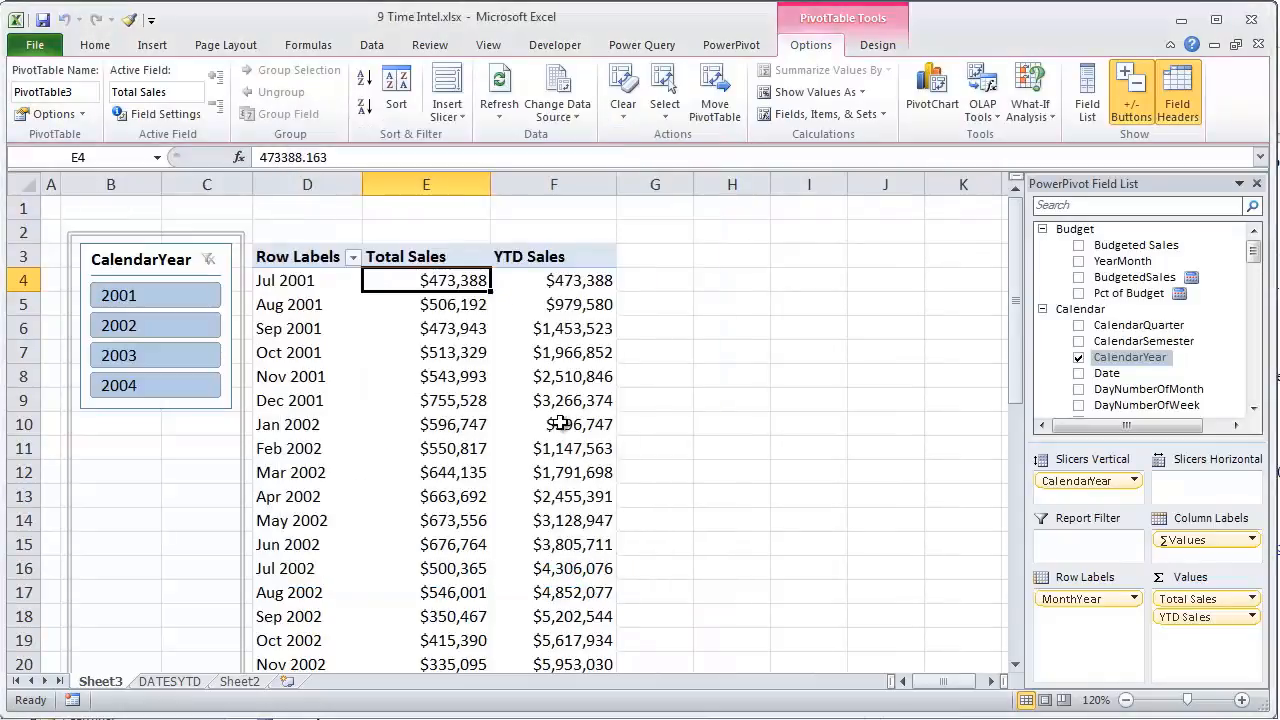
Center the Total Sales and YTD Sales column headers of the PivotTable
{"action": "left_click_drag", "start_coordinate": [433, 258], "coordinate": [503, 256]}
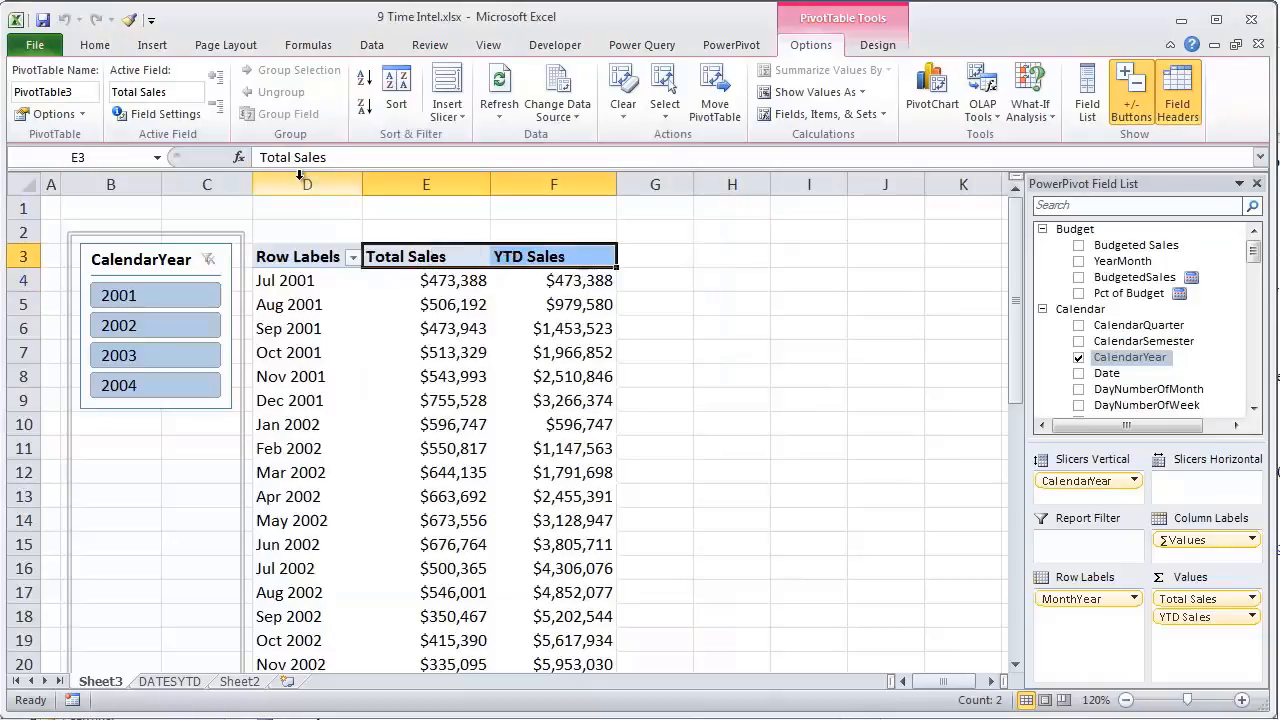
{"action": "left_click", "coordinate": [100, 44]}
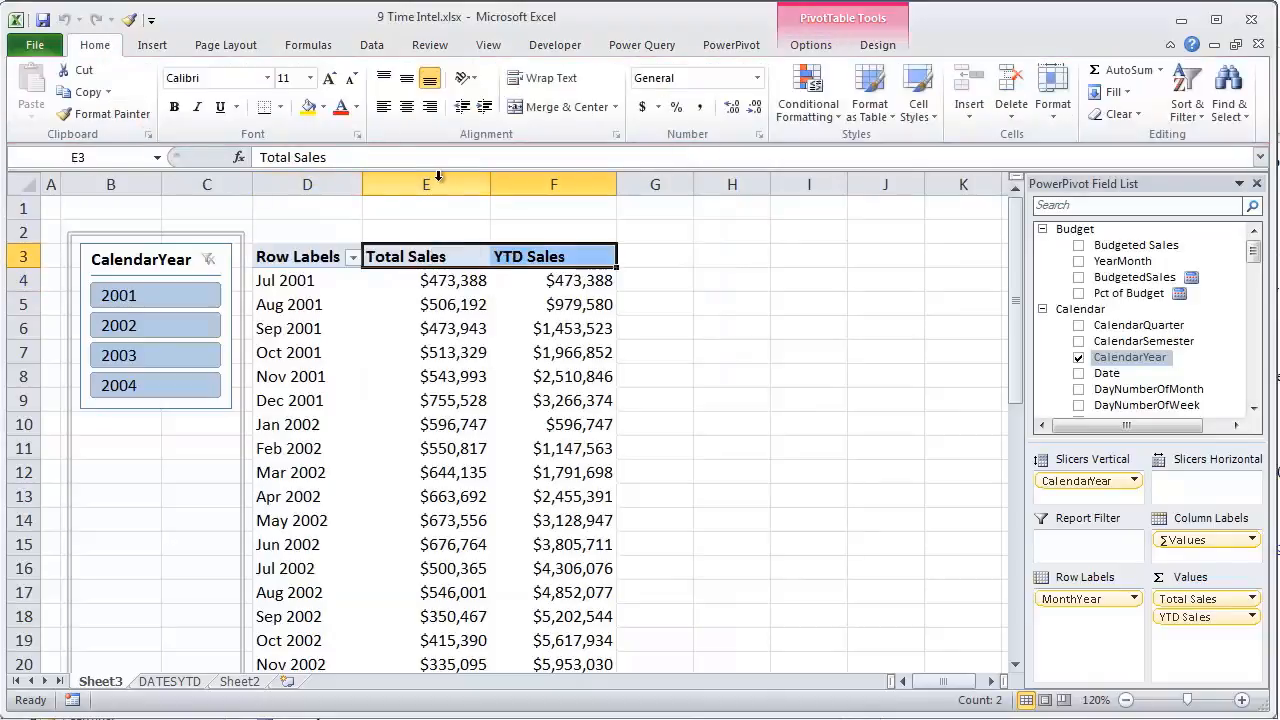
{"action": "left_click", "coordinate": [406, 106]}
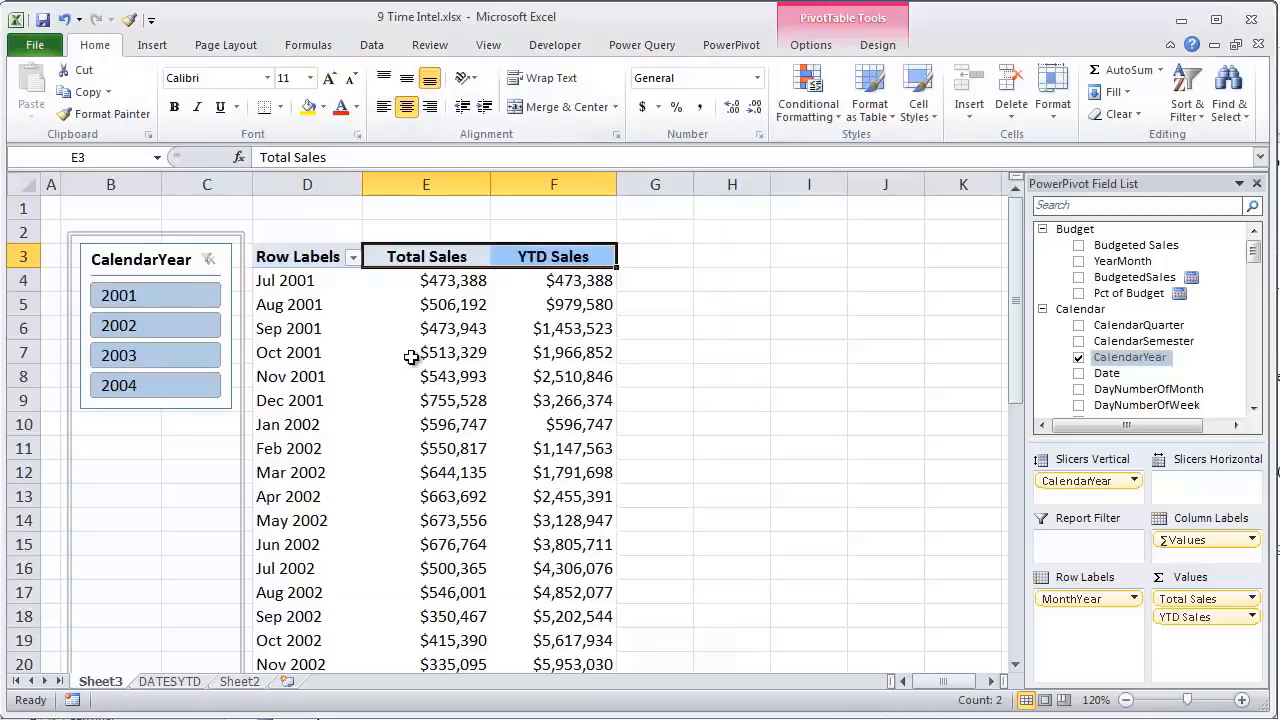
Add green solid-fill data bars to all cells showing Total Sales values for MonthYear
{"action": "left_click", "coordinate": [434, 355]}
{"action": "left_click", "coordinate": [807, 100]}
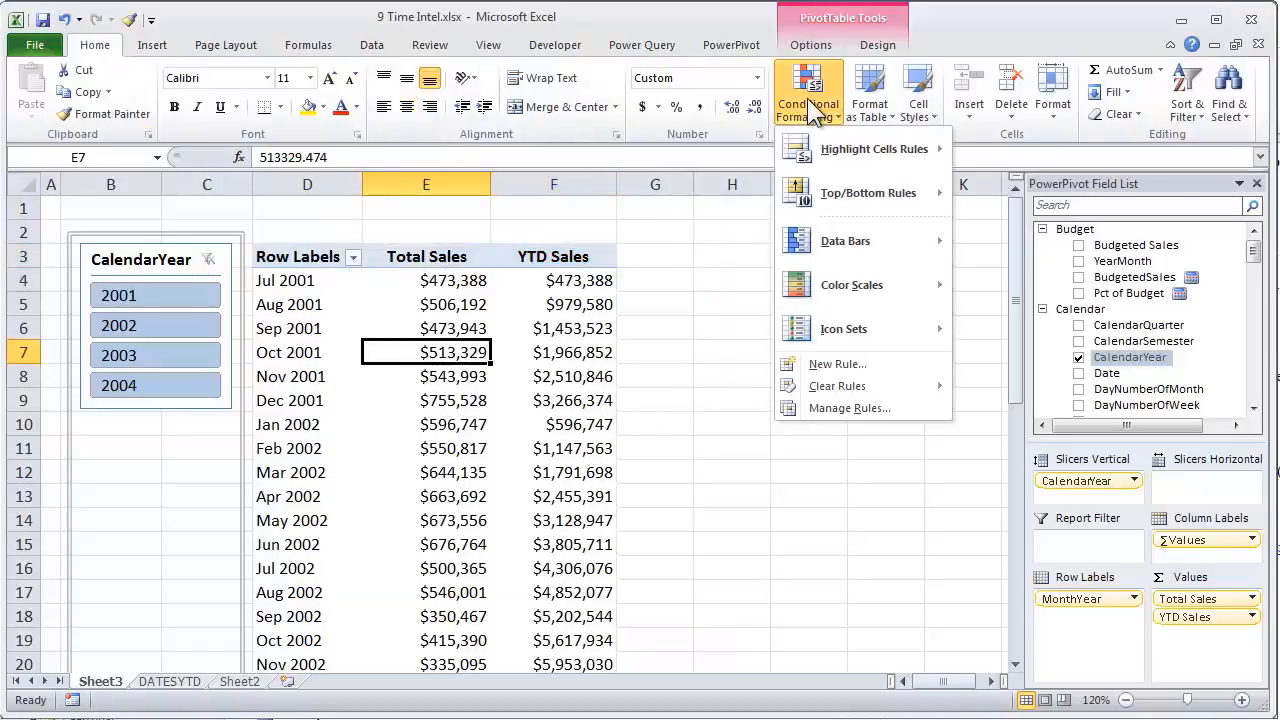
{"action": "mouse_move", "coordinate": [833, 246]}
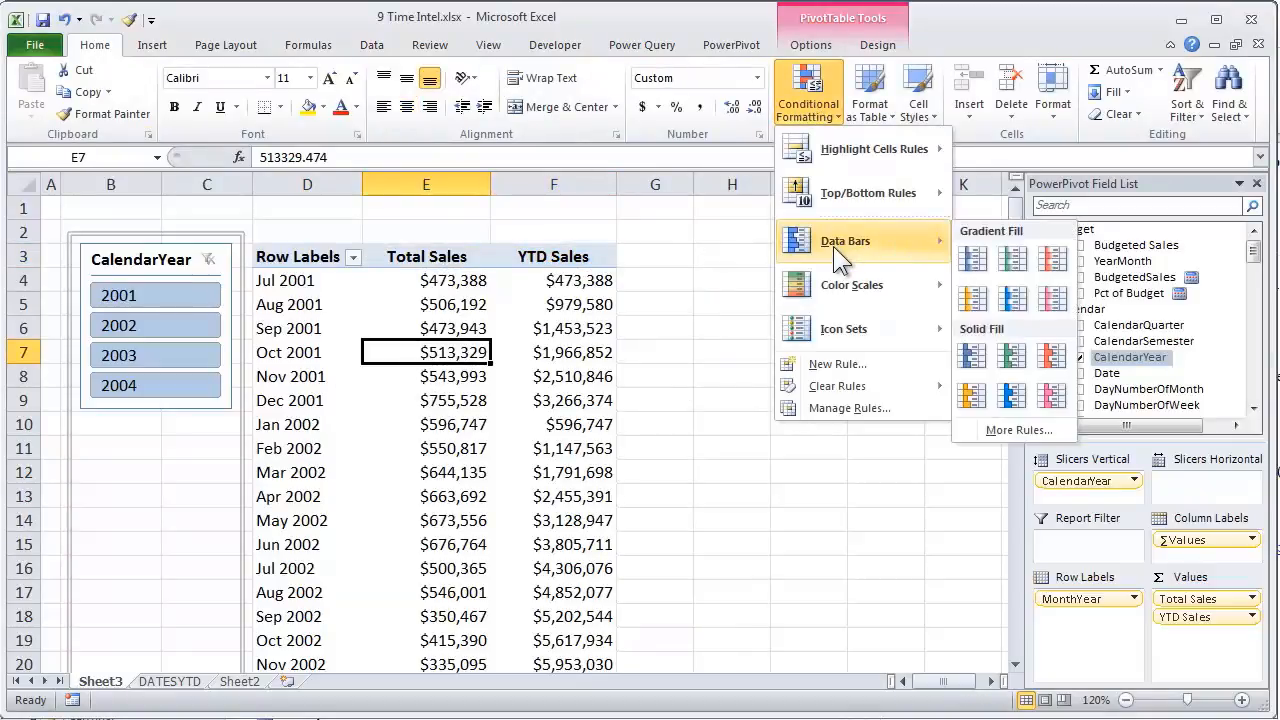
{"action": "left_click", "coordinate": [1011, 355]}
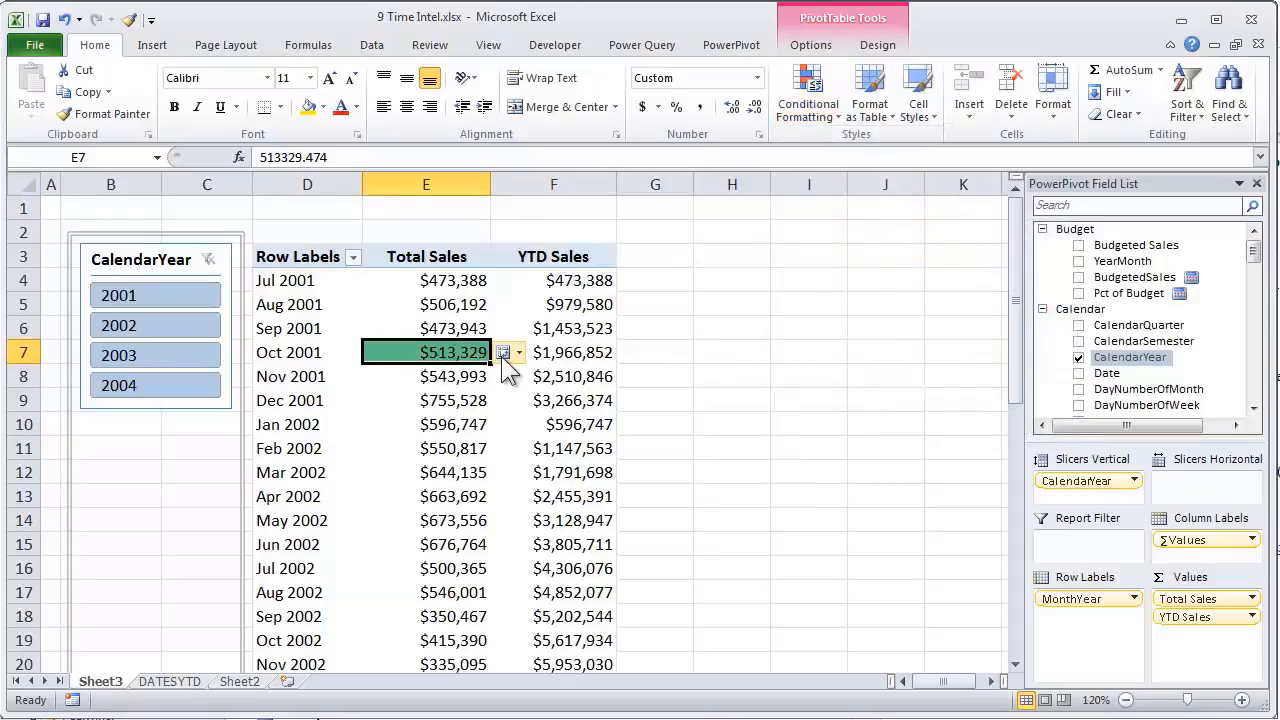
{"action": "left_click", "coordinate": [506, 356]}
{"action": "left_click", "coordinate": [550, 456]}
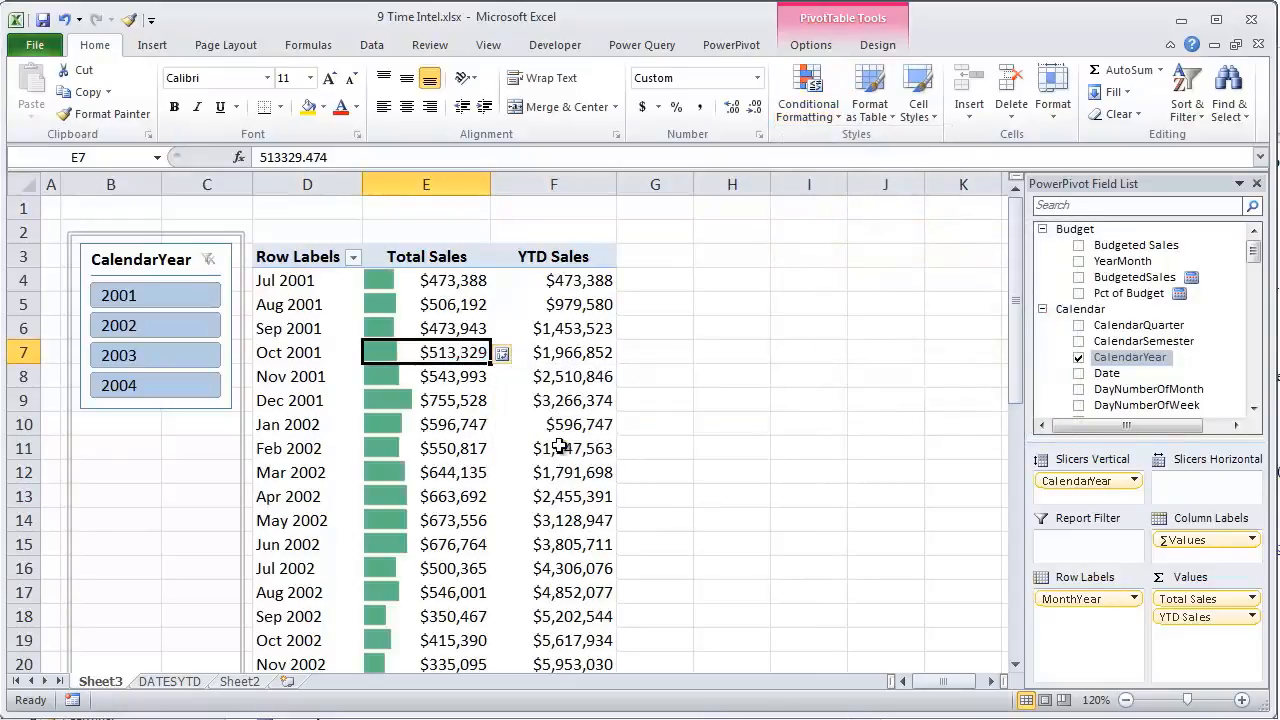
Add light blue solid-fill data bars to all cells showing YTD Sales values for MonthYear
{"action": "left_click", "coordinate": [568, 358]}
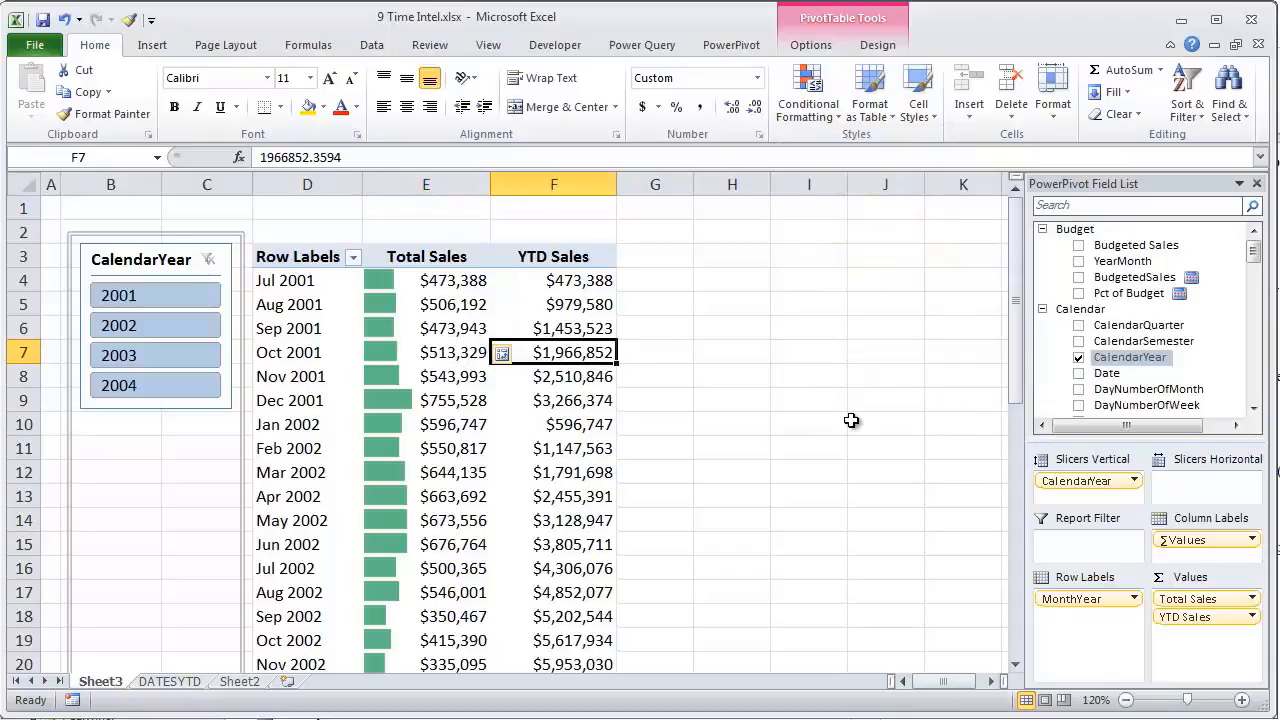
{"action": "left_click", "coordinate": [806, 112]}
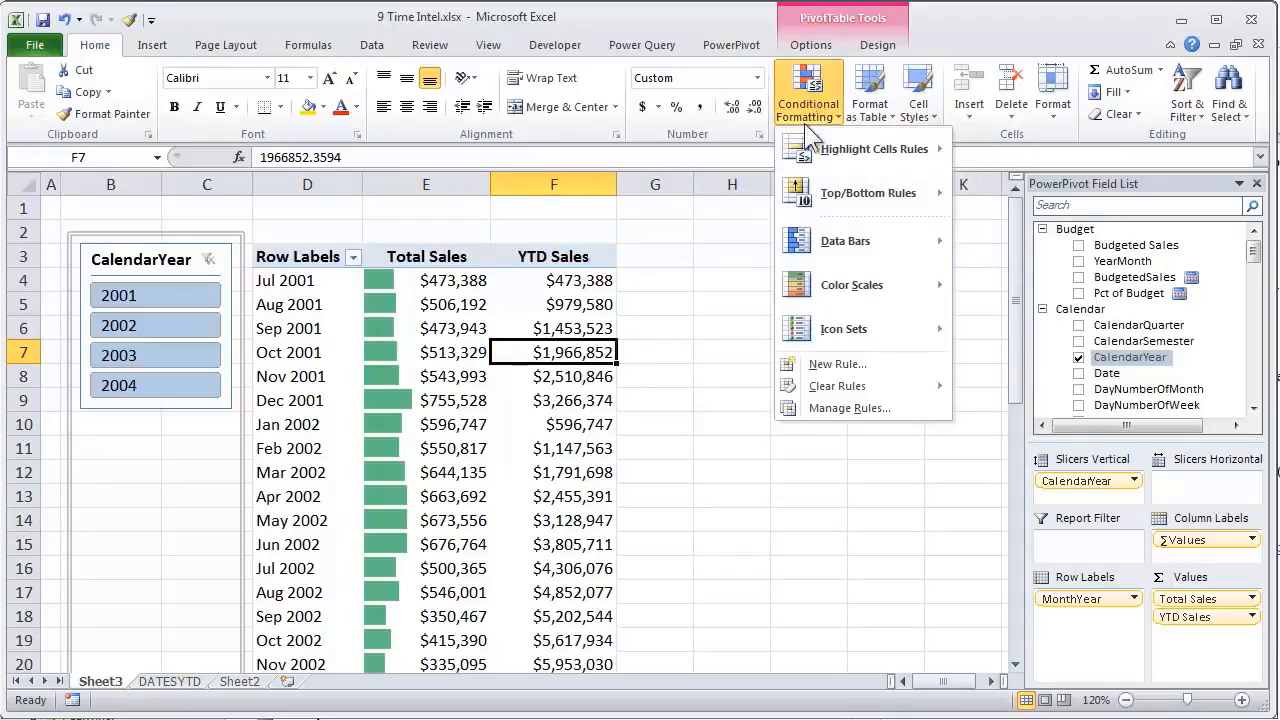
{"action": "mouse_move", "coordinate": [834, 246]}
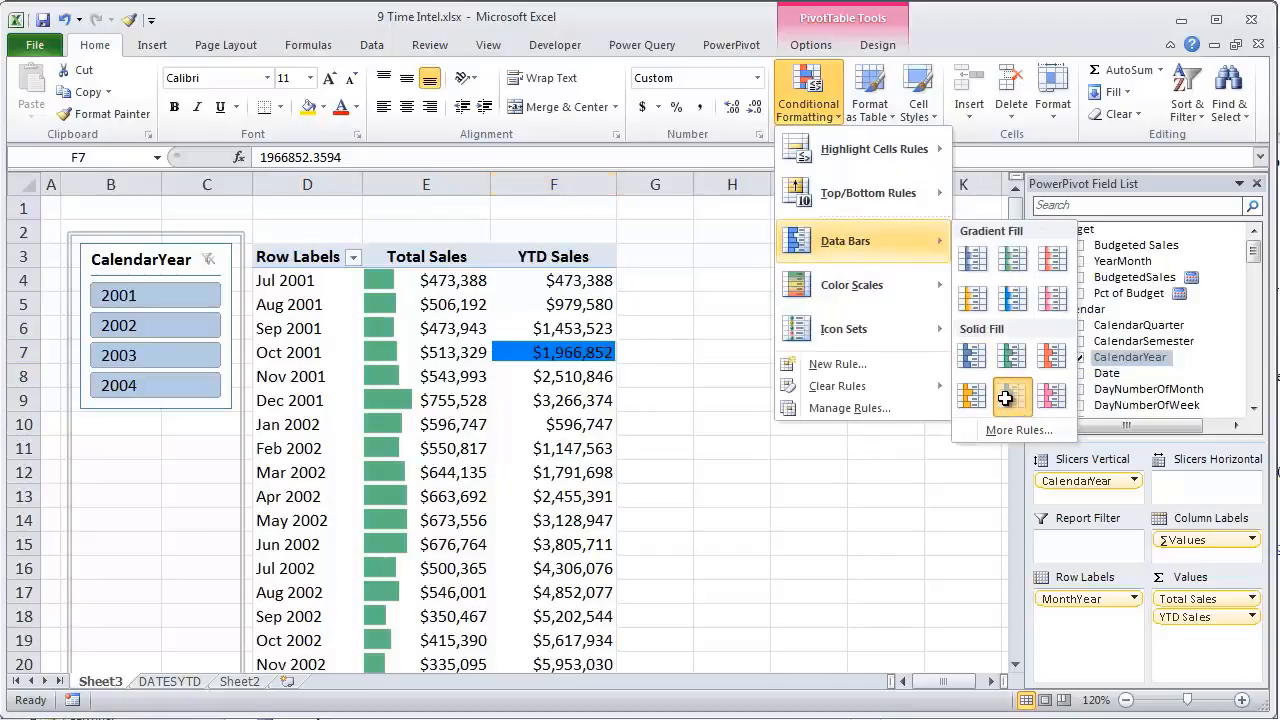
{"action": "left_click", "coordinate": [973, 357]}
{"action": "left_click", "coordinate": [644, 352]}
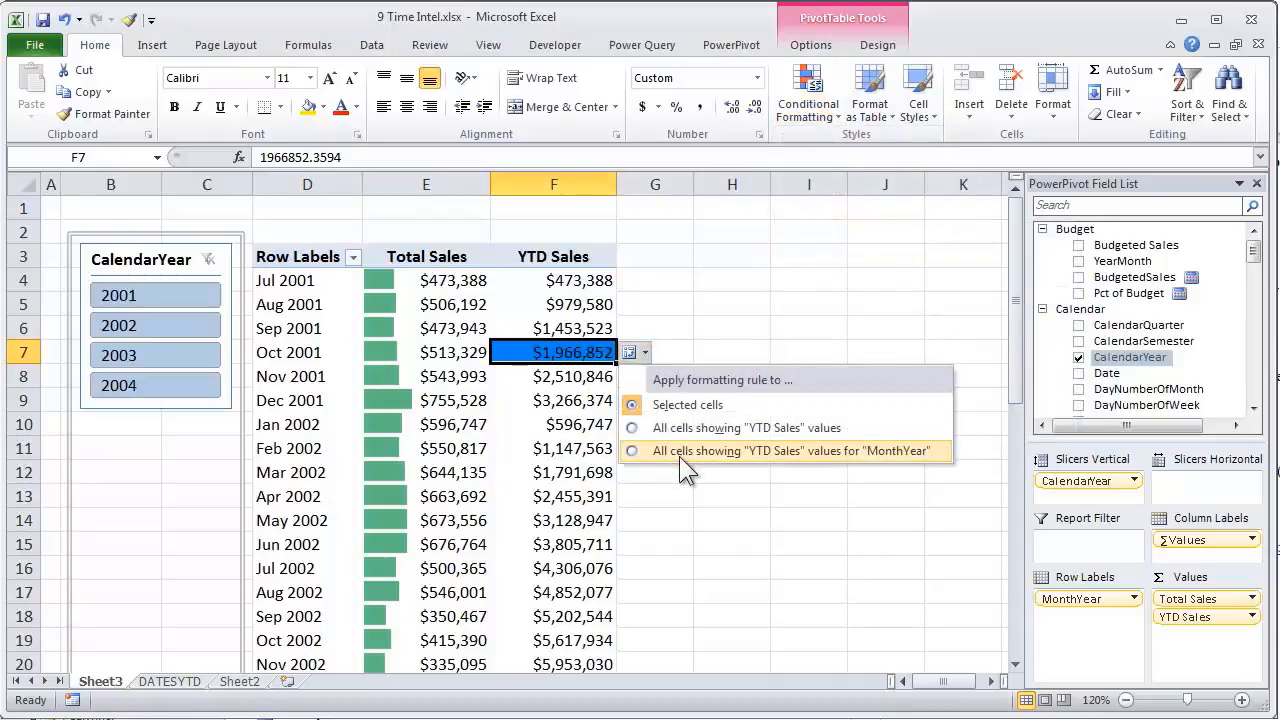
{"action": "left_click", "coordinate": [679, 451]}
Examine how YTD Sales accumulates month by month and across the year boundaries in the PivotTable, with the sheet zoomed to 130%
{"action": "left_click", "coordinate": [582, 280]}
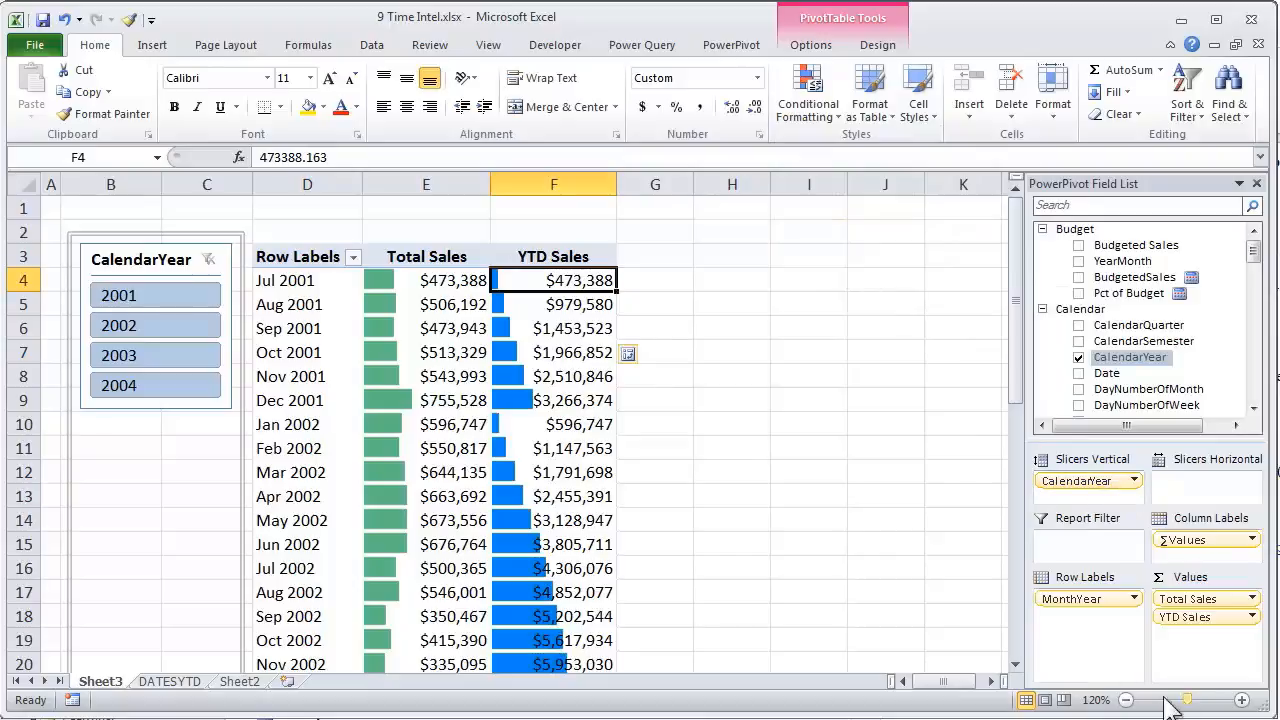
{"action": "left_click", "coordinate": [1243, 699]}
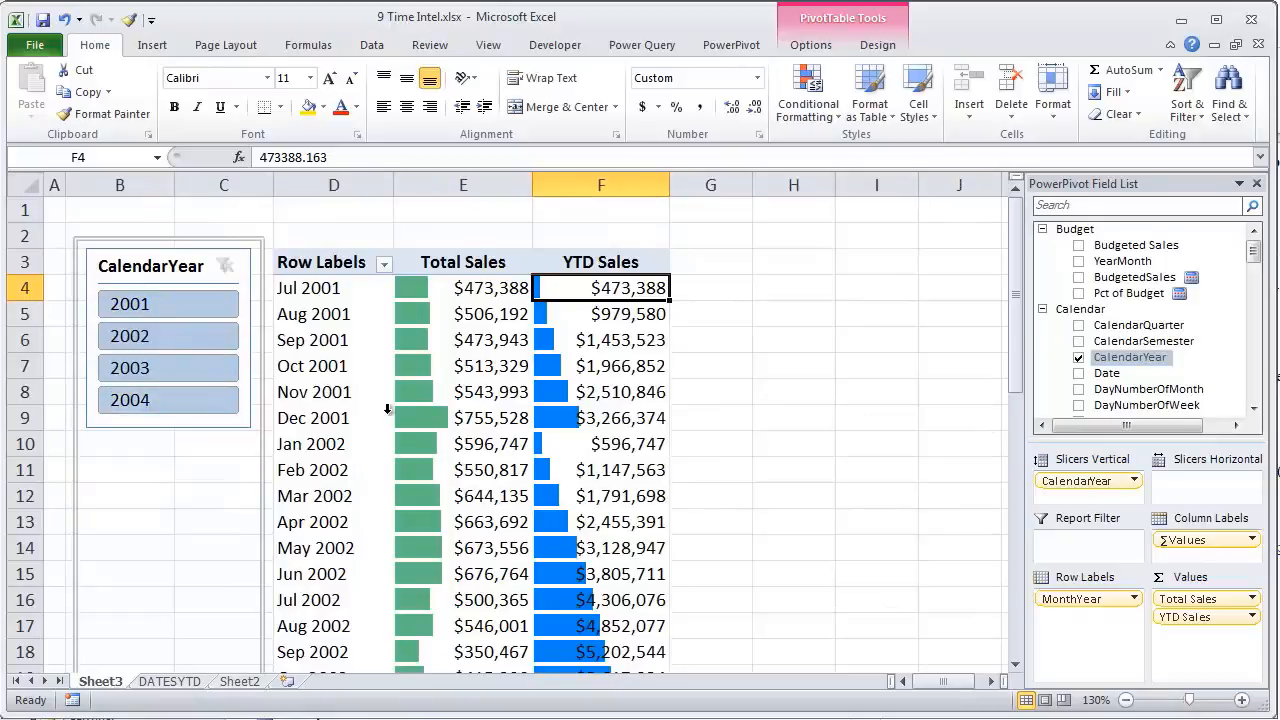
{"action": "left_click_drag", "start_coordinate": [590, 290], "coordinate": [630, 430]}
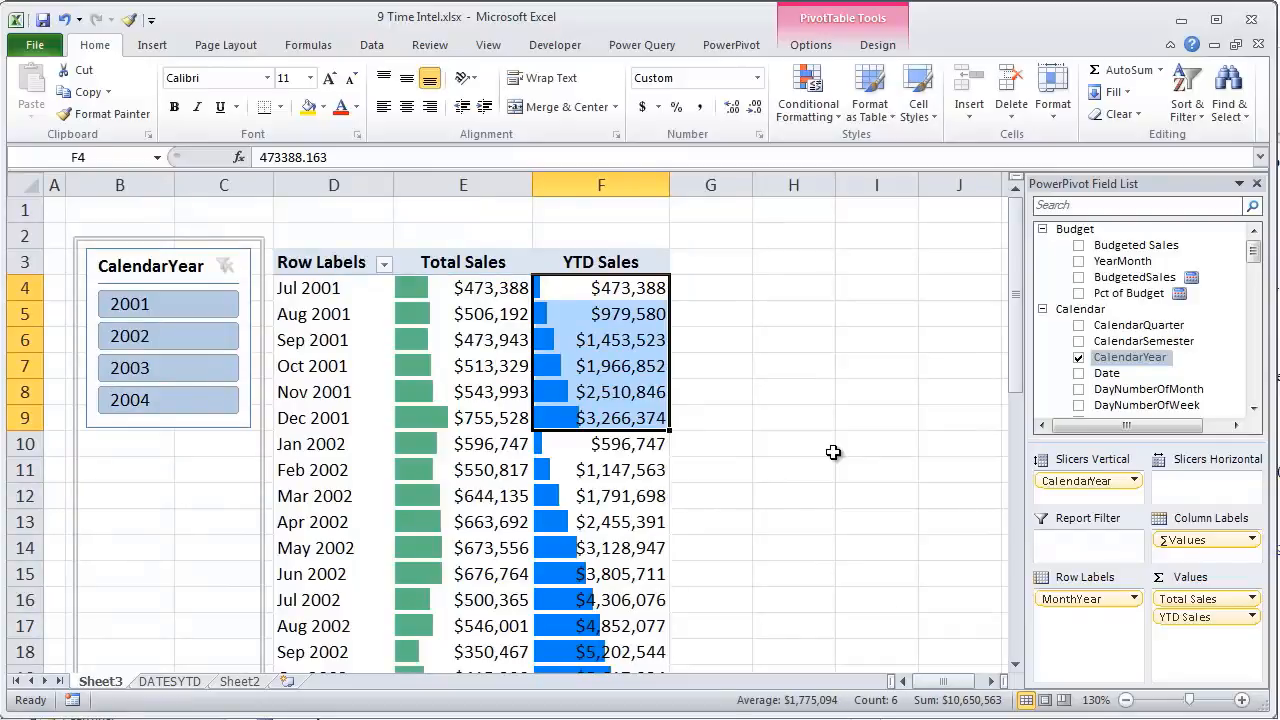
{"action": "left_click", "coordinate": [305, 450]}
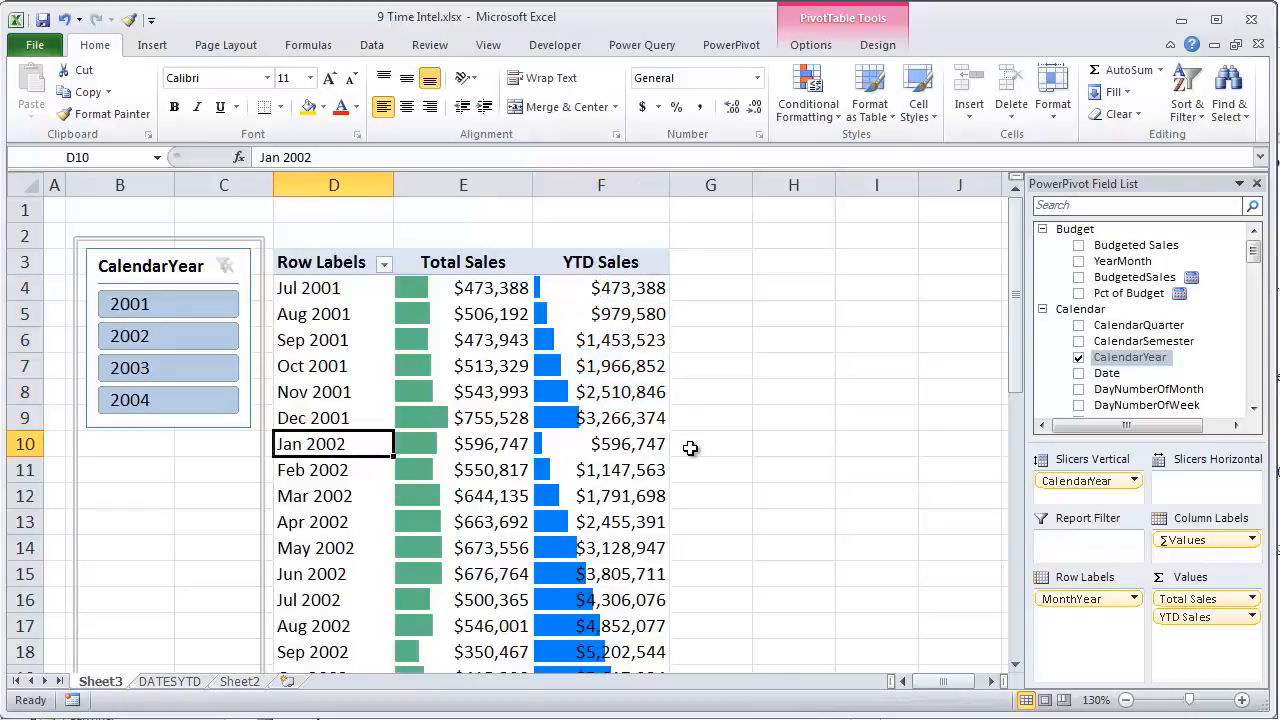
{"action": "scroll", "coordinate": [690, 448], "scroll_direction": "down", "scroll_amount": 6}
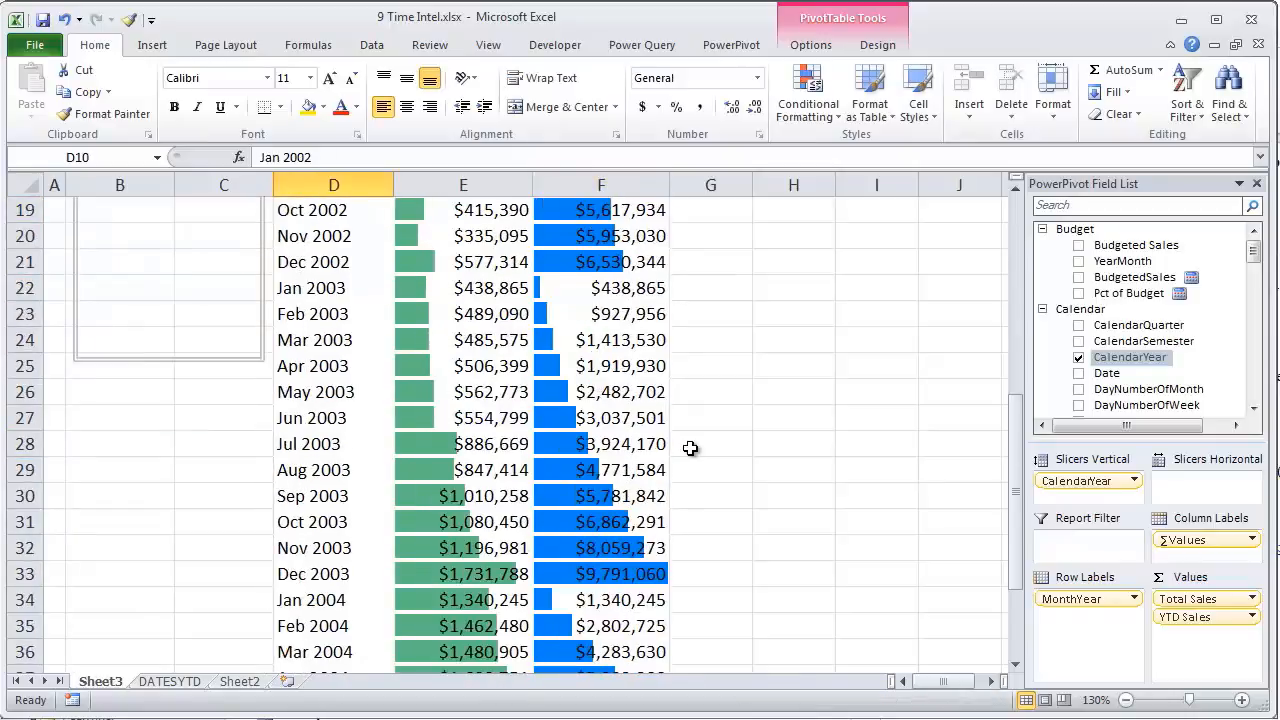
{"action": "scroll", "coordinate": [690, 448], "scroll_direction": "down", "scroll_amount": 4}
{"action": "scroll", "coordinate": [690, 448], "scroll_direction": "up", "scroll_amount": 8}
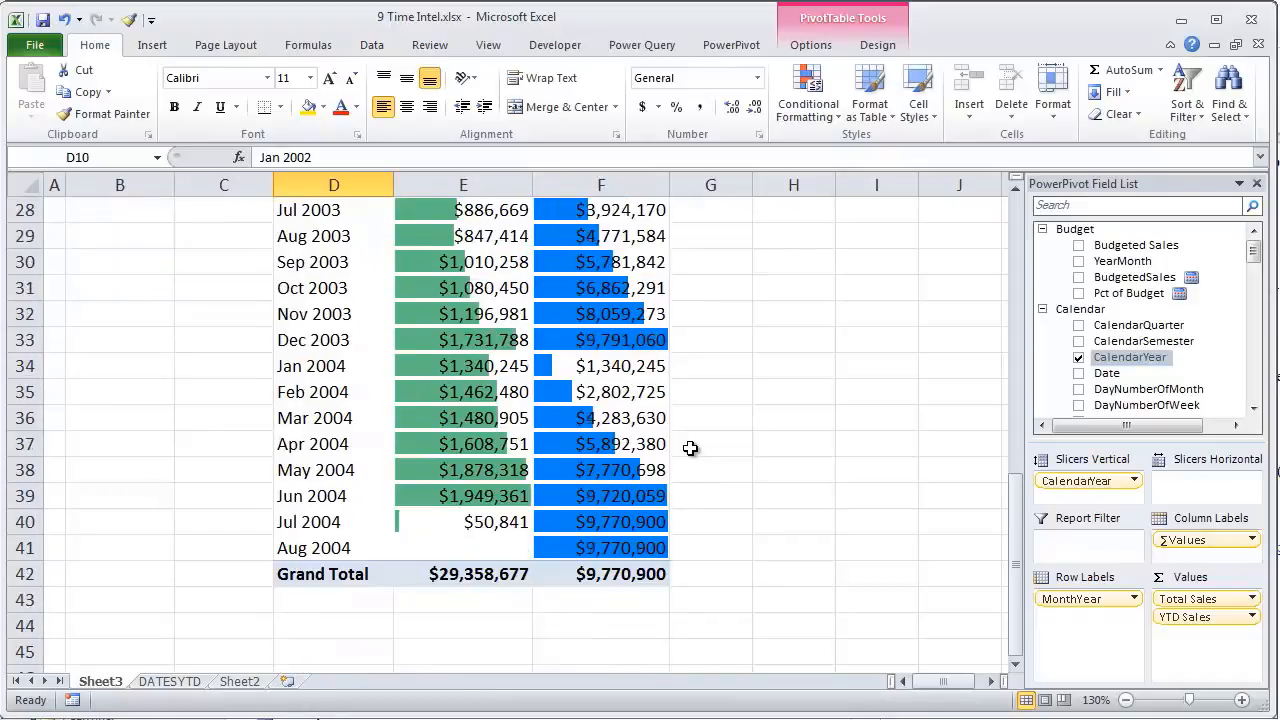
{"action": "scroll", "coordinate": [690, 448], "scroll_direction": "up", "scroll_amount": 2}
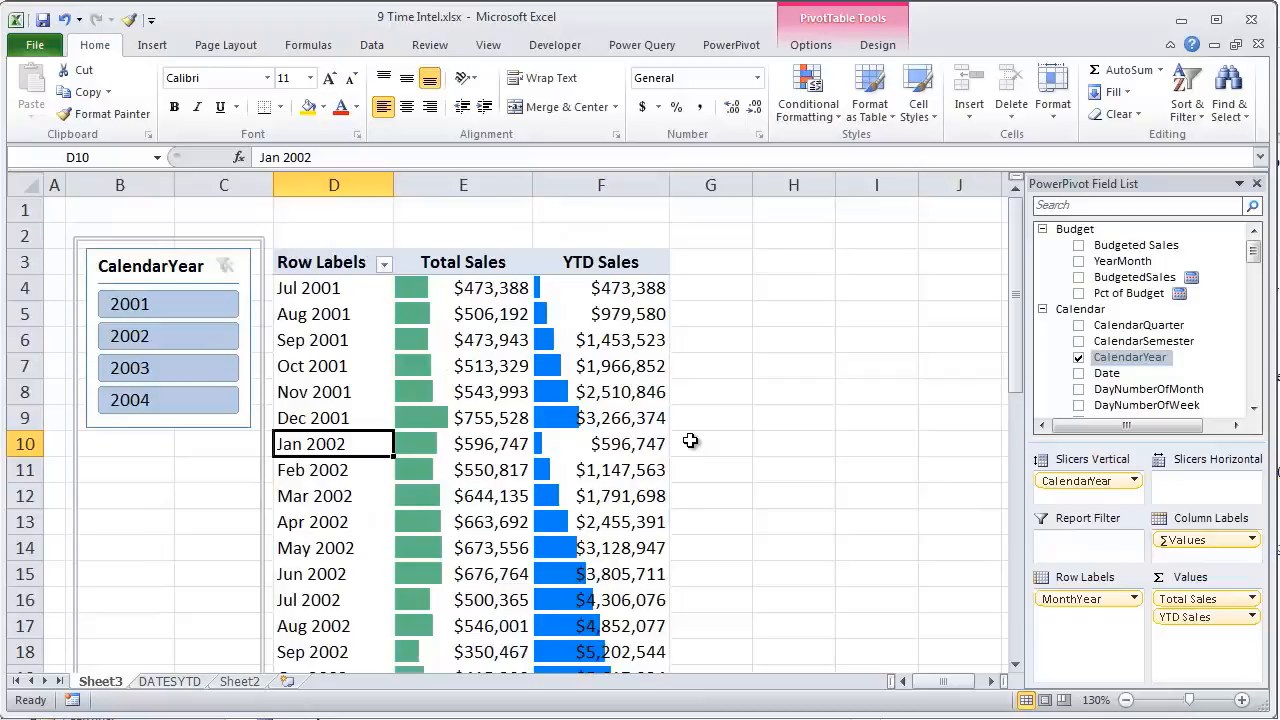
{"action": "left_click", "coordinate": [637, 418]}
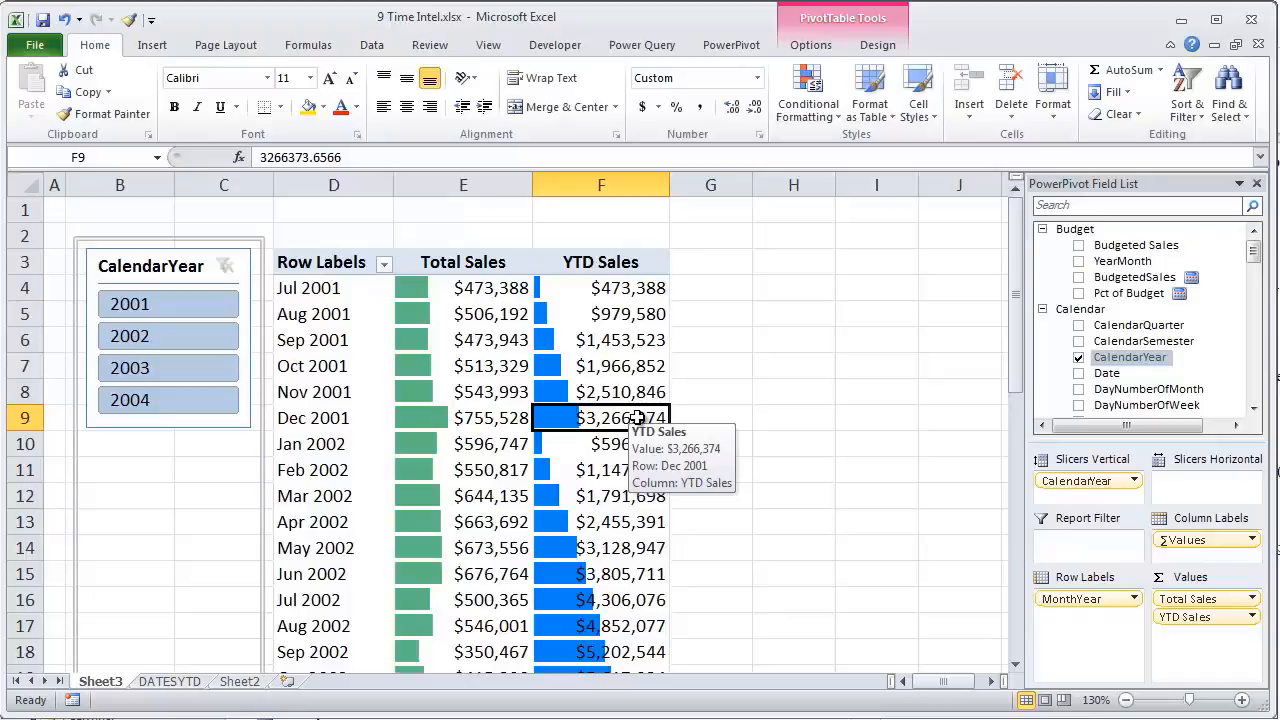
Go to the YTD Sales grand total and compare it with the Dec 2003 YTD value
{"action": "key", "text": "ctrl+Down"}
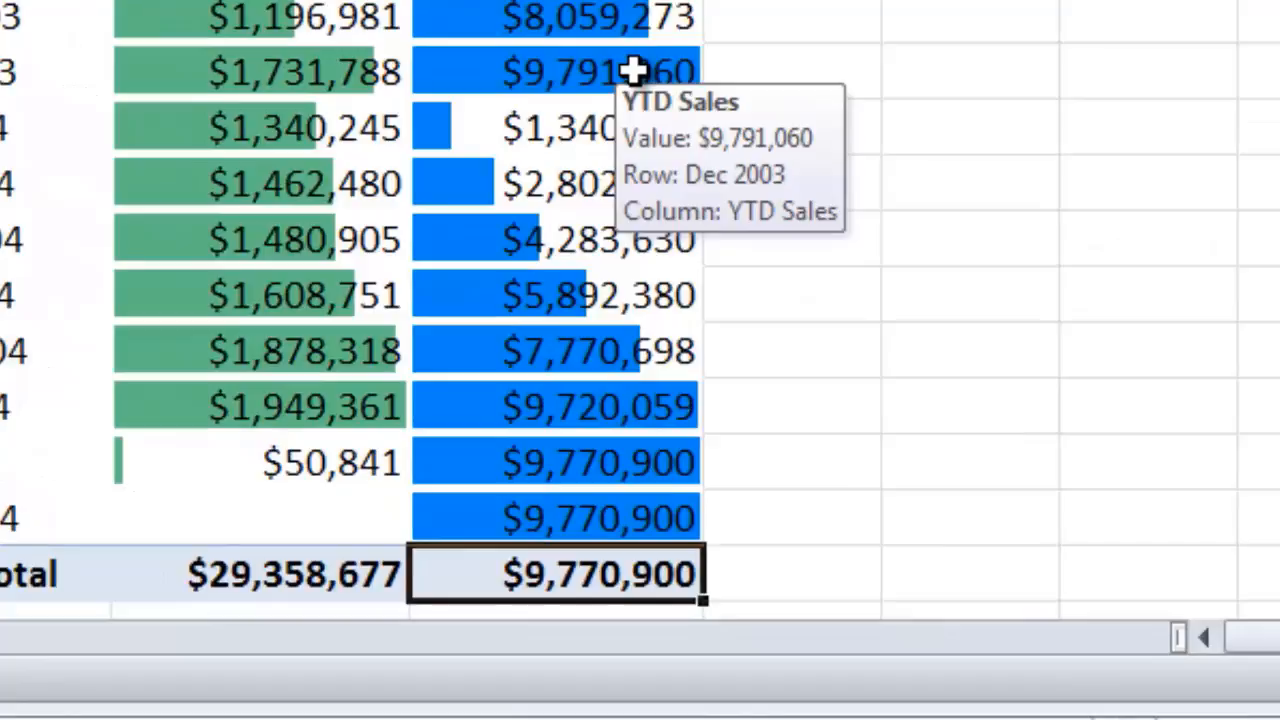
{"action": "key", "text": "Up"}
{"action": "key", "text": "Up"}
{"action": "key", "text": "Up"}
{"action": "key", "text": "Up"}
{"action": "key", "text": "Up"}
{"action": "key", "text": "Up"}
{"action": "key", "text": "Up"}
{"action": "key", "text": "Up"}
{"action": "key", "text": "Up"}
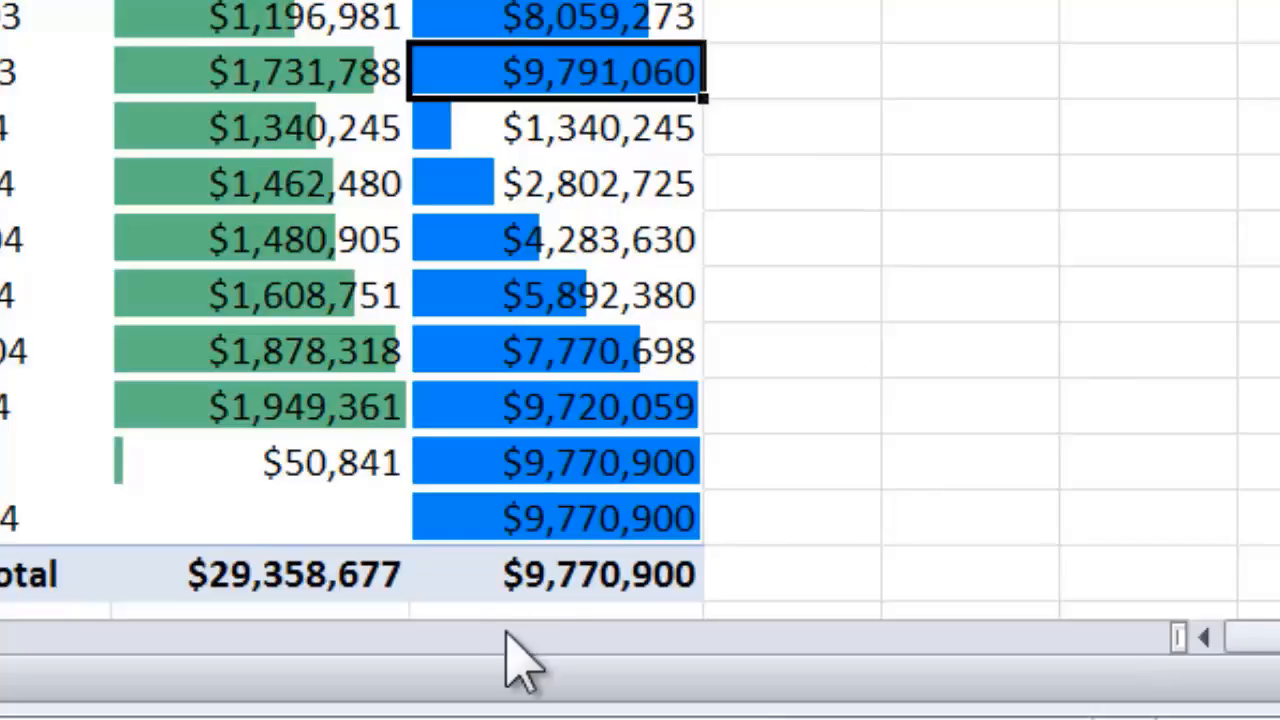
Examine the YTD Sales grand total against the Total Sales and YTD Sales values of the Jul 2004 and Aug 2004 rows
{"action": "left_click", "coordinate": [533, 585]}
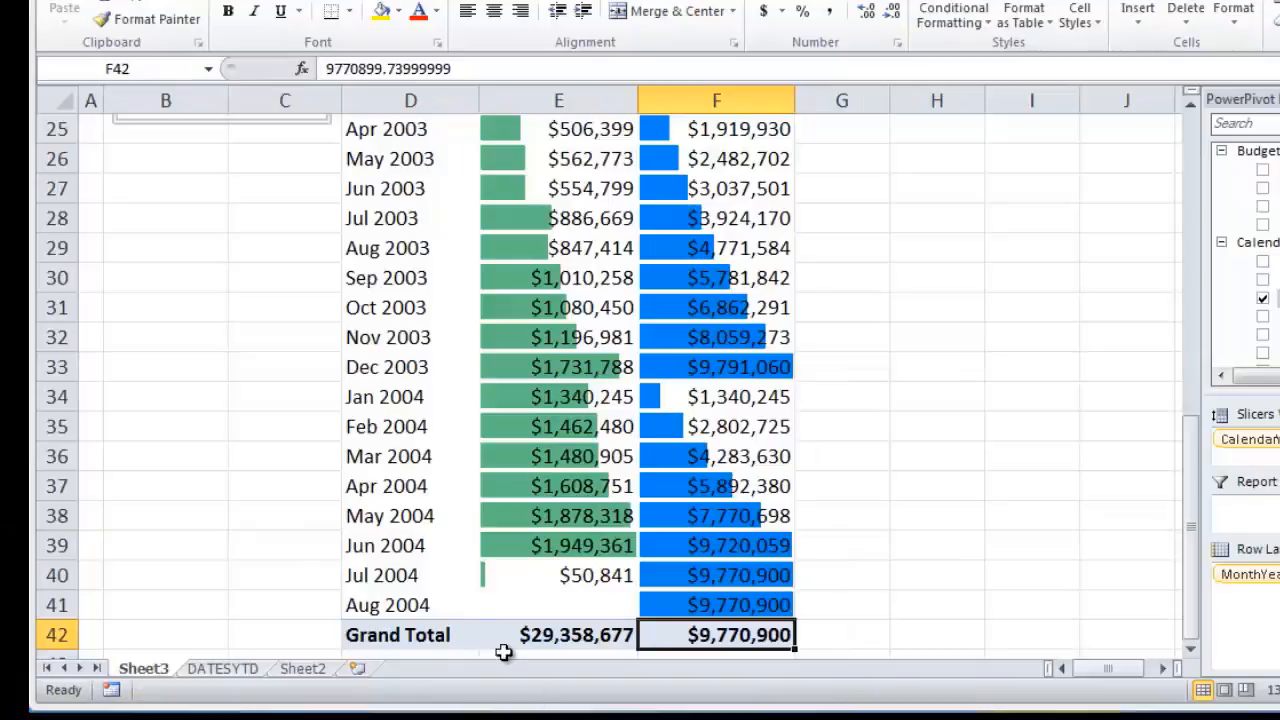
{"action": "left_click", "coordinate": [512, 604]}
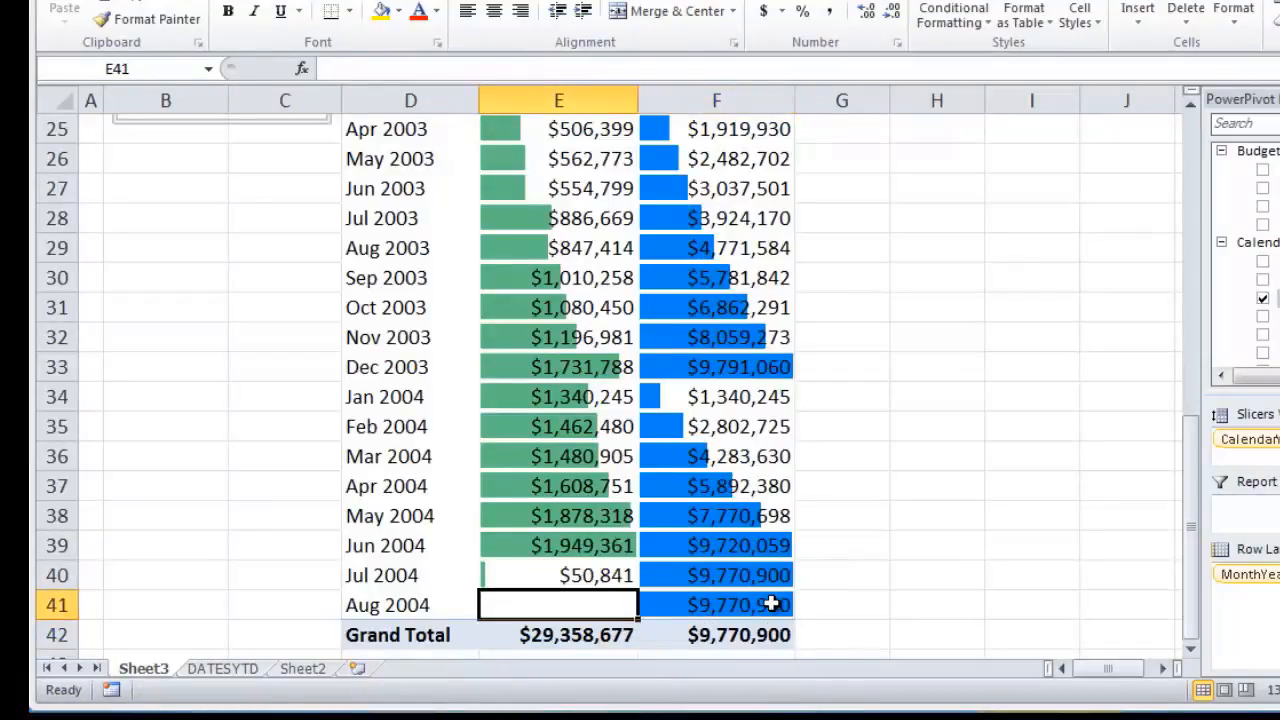
{"action": "left_click", "coordinate": [749, 573]}
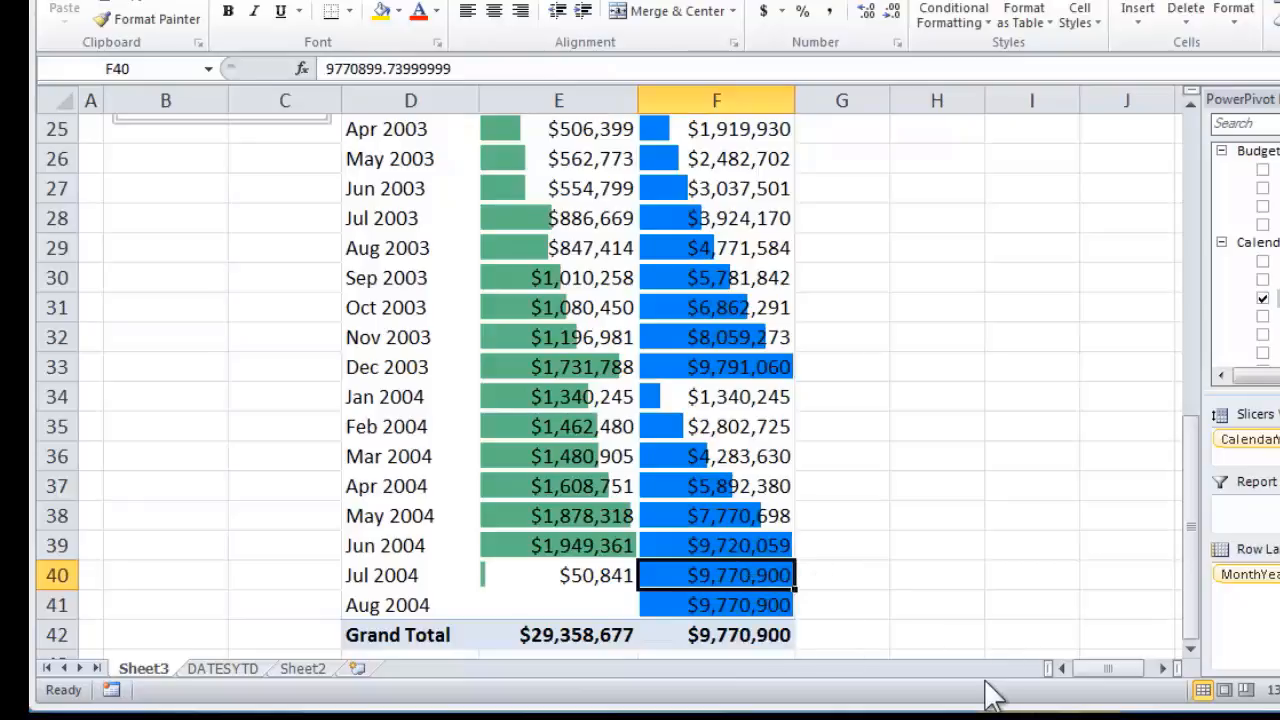
{"action": "left_click", "coordinate": [403, 606]}
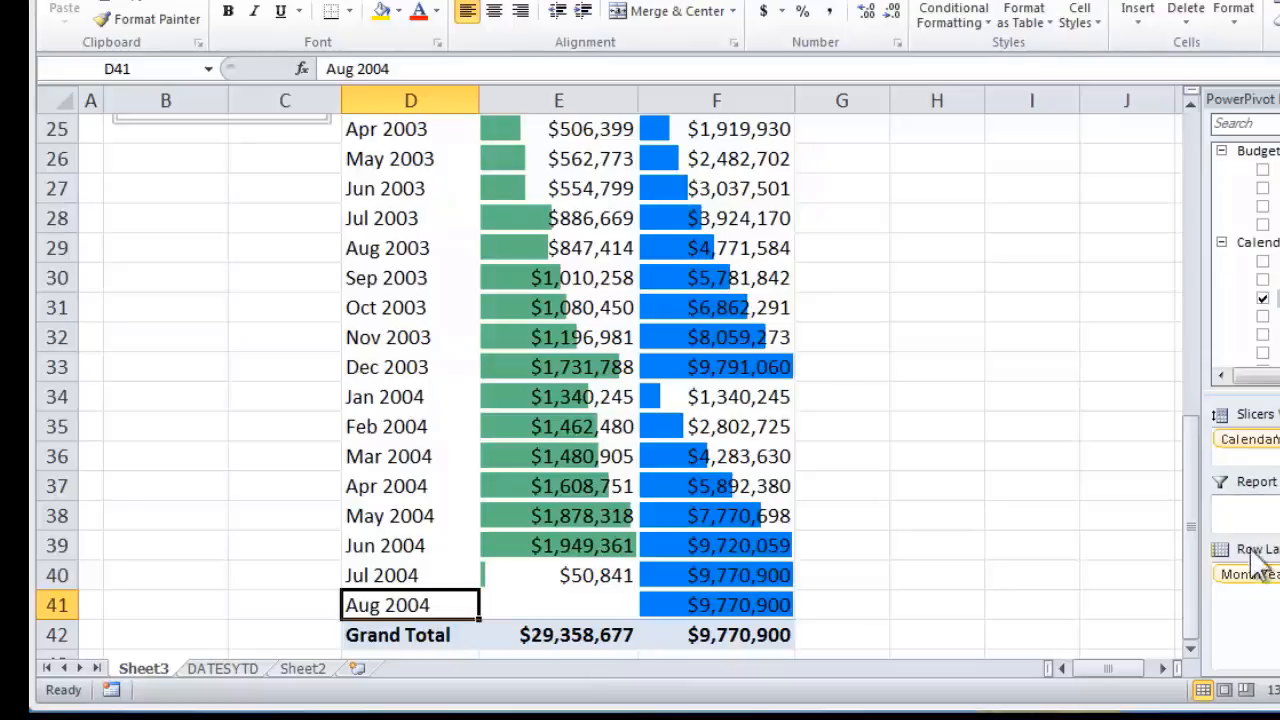
{"action": "left_click", "coordinate": [745, 636]}
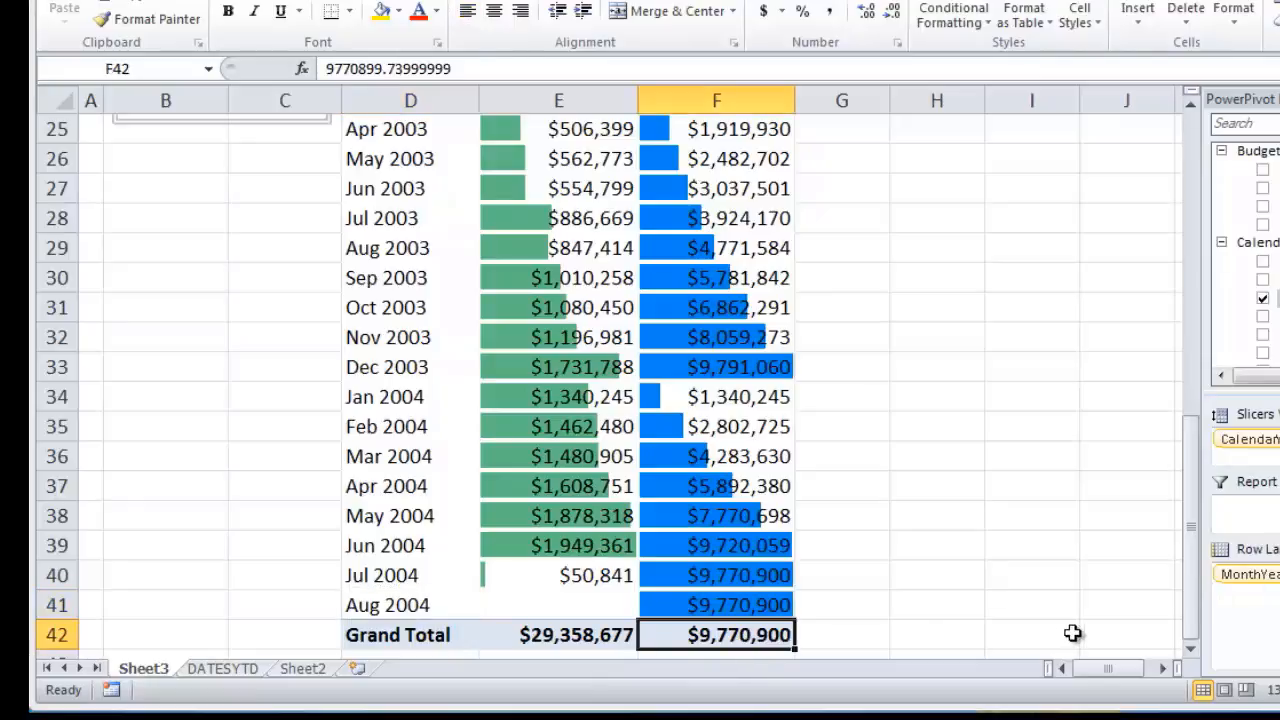
{"action": "left_click", "coordinate": [703, 605]}
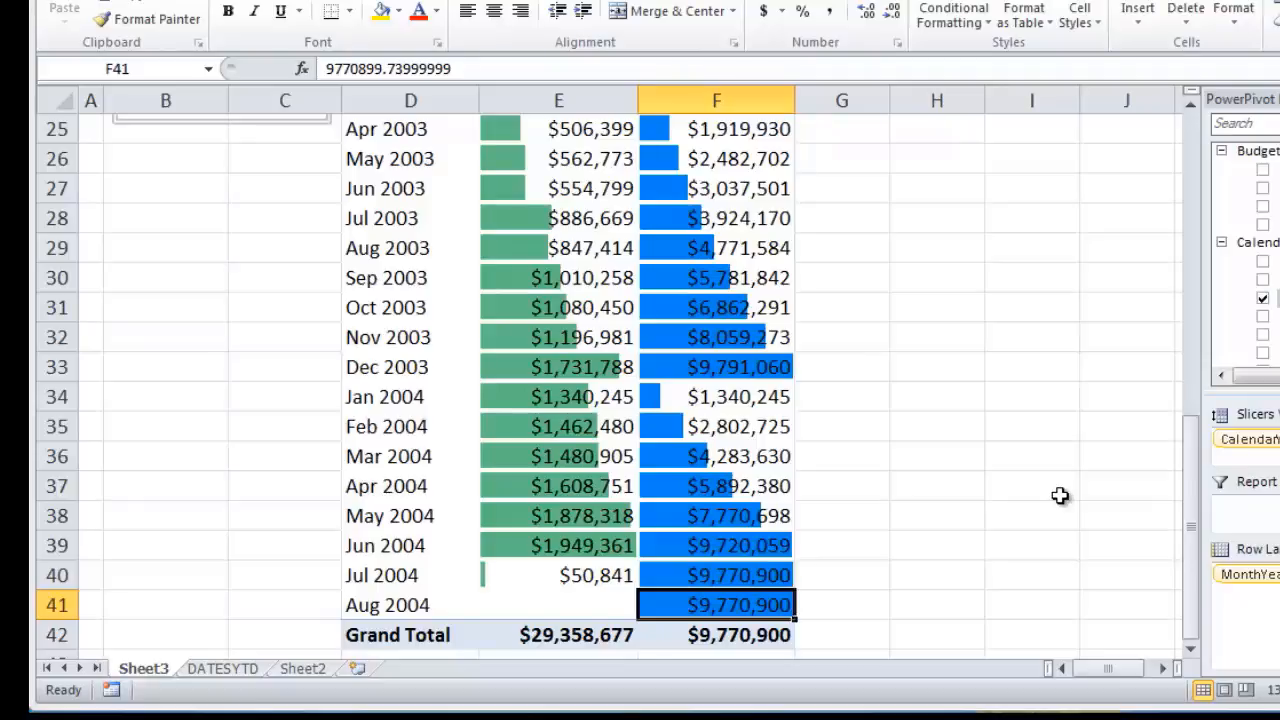
{"action": "left_click_drag", "start_coordinate": [1194, 543], "coordinate": [1222, 228]}
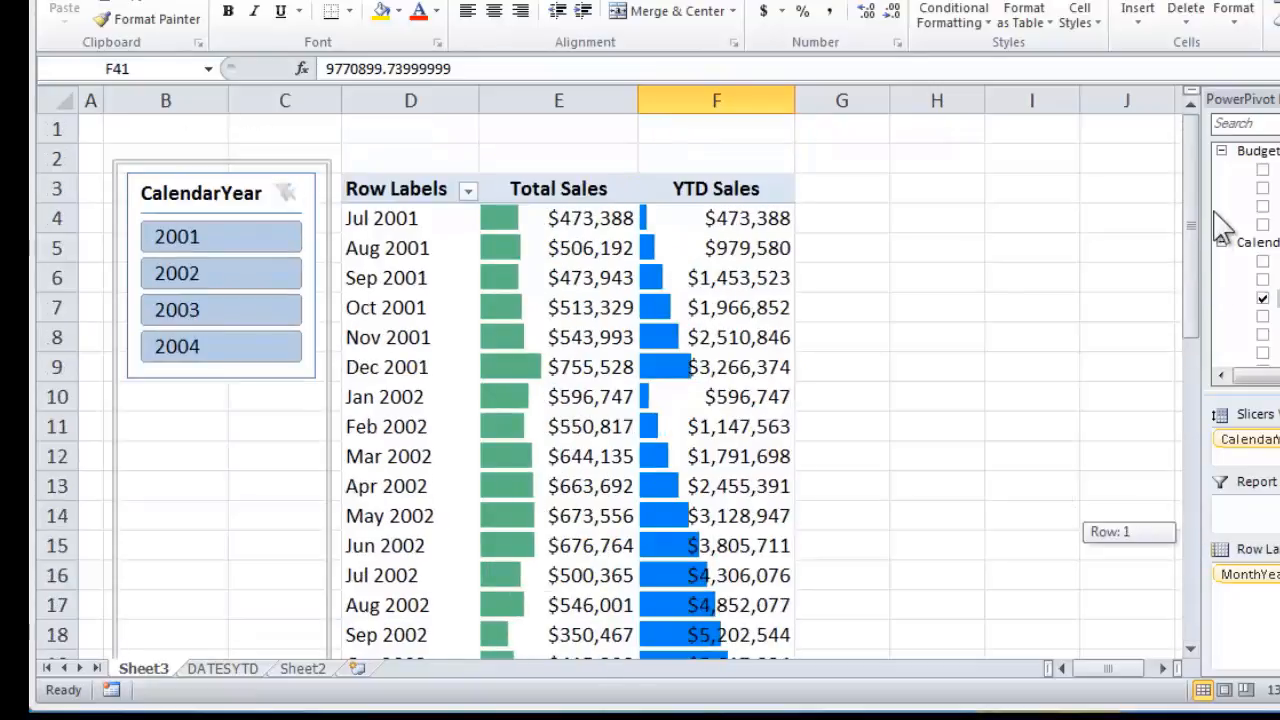
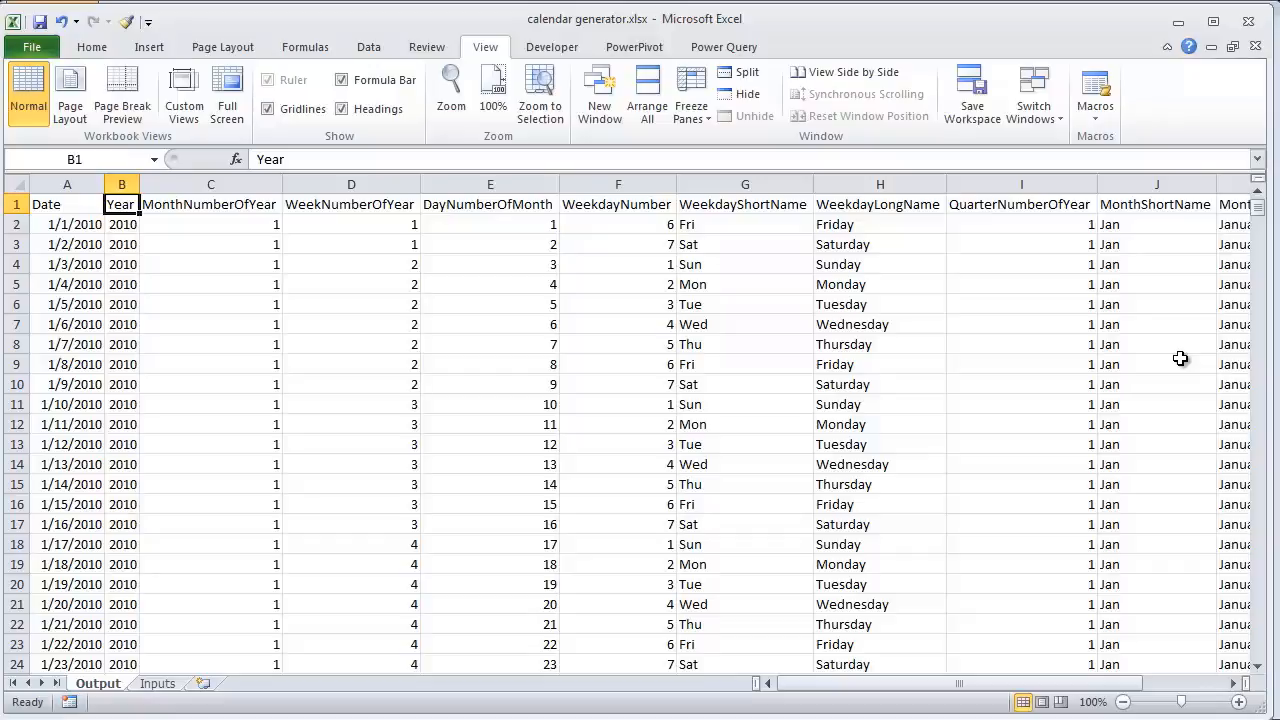
Inspect the row 2 formulas on the calendar generator's Output sheet, from the Year column through the weekday, quarter and month-name columns
{"action": "key", "text": "Down"}
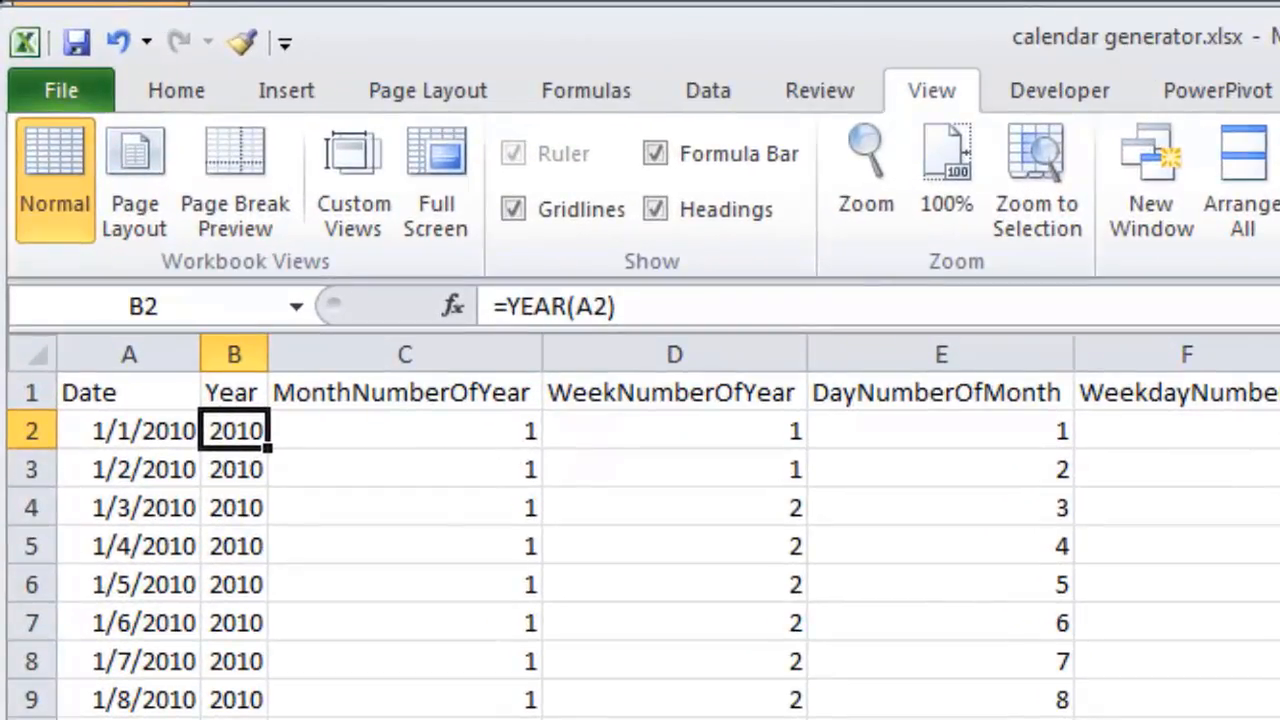
{"action": "left_click", "coordinate": [405, 431]}
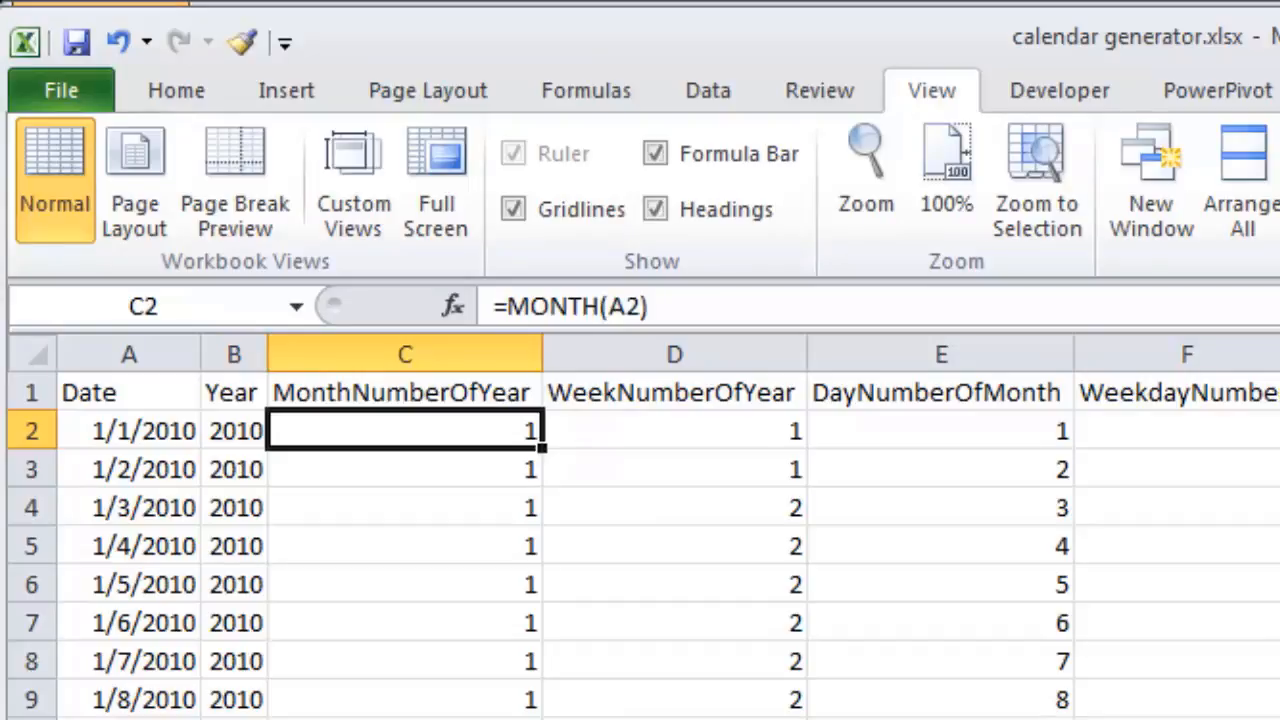
{"action": "key", "text": "Right"}
{"action": "key", "text": "Right"}
{"action": "key", "text": "Right"}
{"action": "key", "text": "Right"}
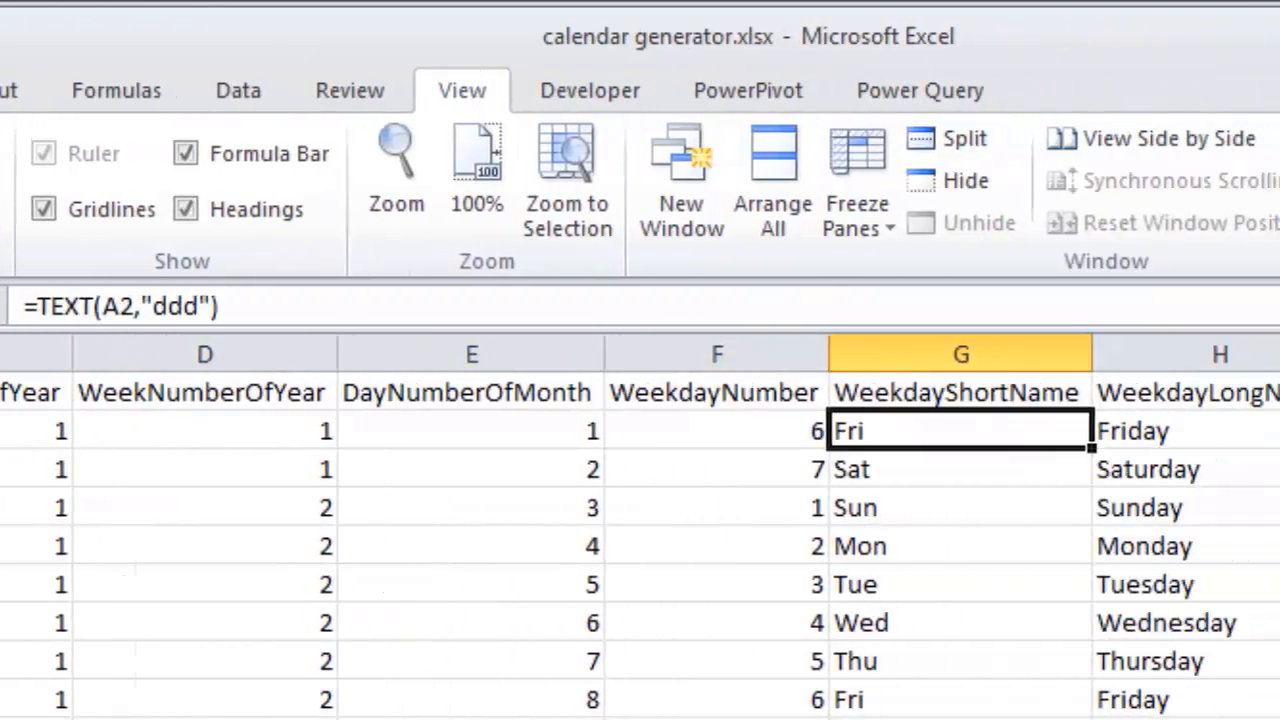
{"action": "key", "text": "Right"}
{"action": "key", "text": "Right"}
{"action": "key", "text": "Right"}
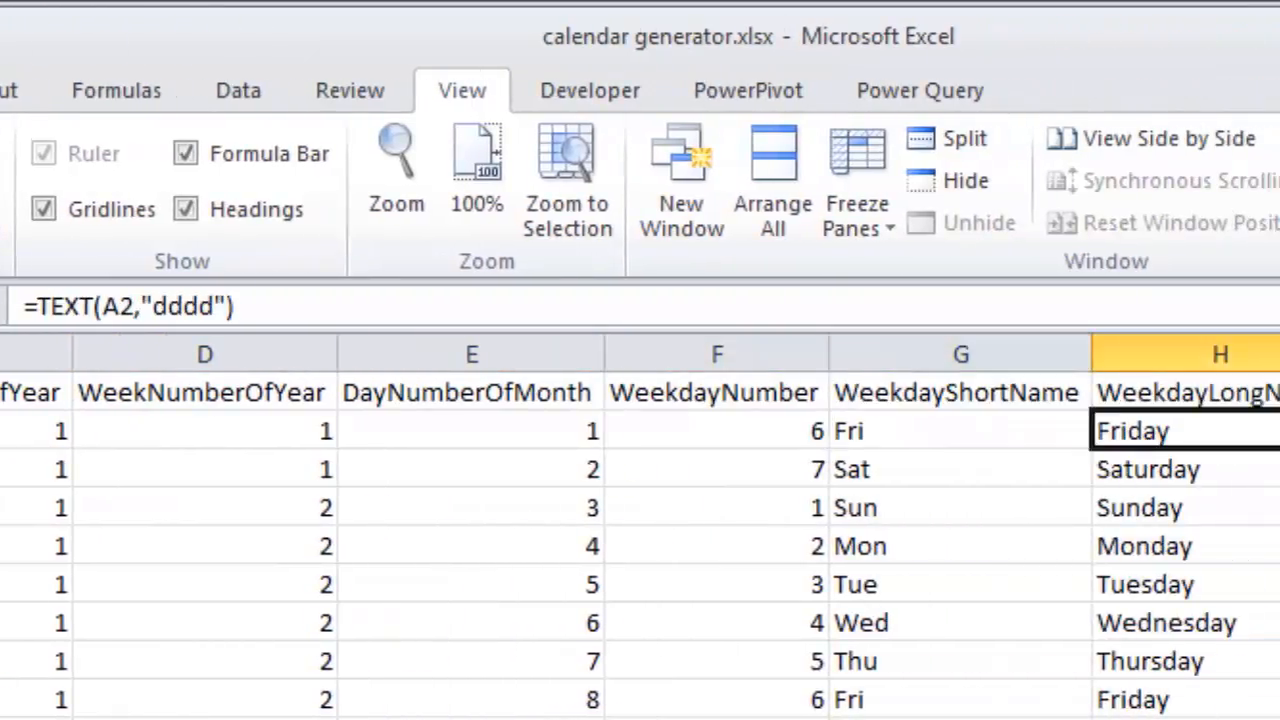
{"action": "key", "text": "Right"}
{"action": "key", "text": "Right"}
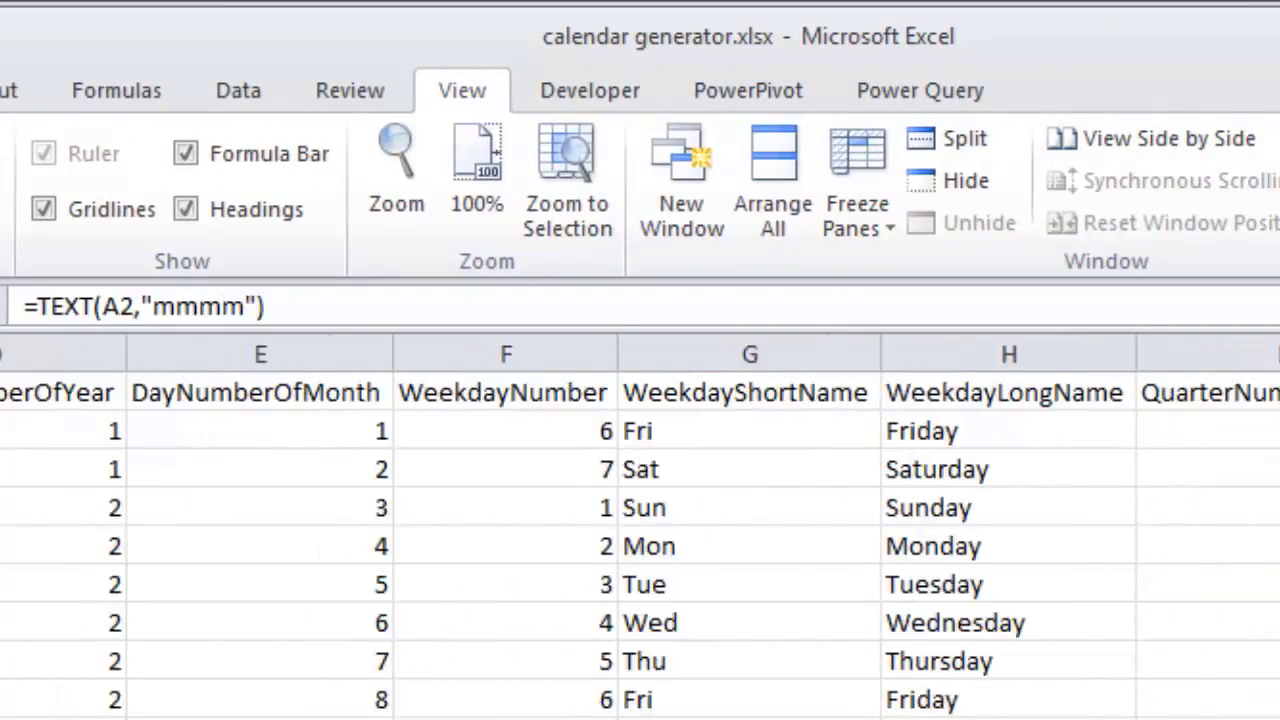
{"action": "key", "text": "Left"}
{"action": "key", "text": "Left"}
{"action": "key", "text": "Left"}
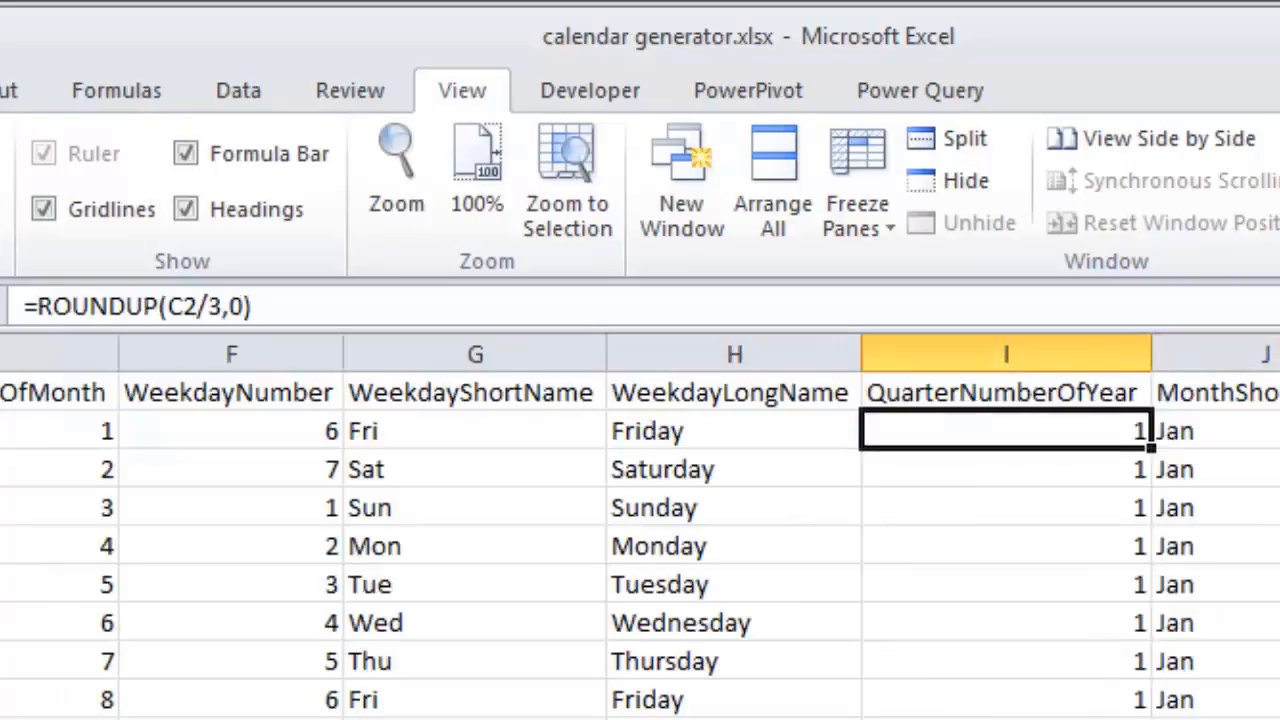
Inspect the row 2 formulas on the Output sheet from the Date column through DayNumberOfMonth
{"action": "key", "text": "Left"}
{"action": "key", "text": "Left"}
{"action": "key", "text": "Left"}
{"action": "key", "text": "Left"}
{"action": "key", "text": "Left"}
{"action": "key", "text": "Left"}
{"action": "key", "text": "Left"}
{"action": "key", "text": "Left"}
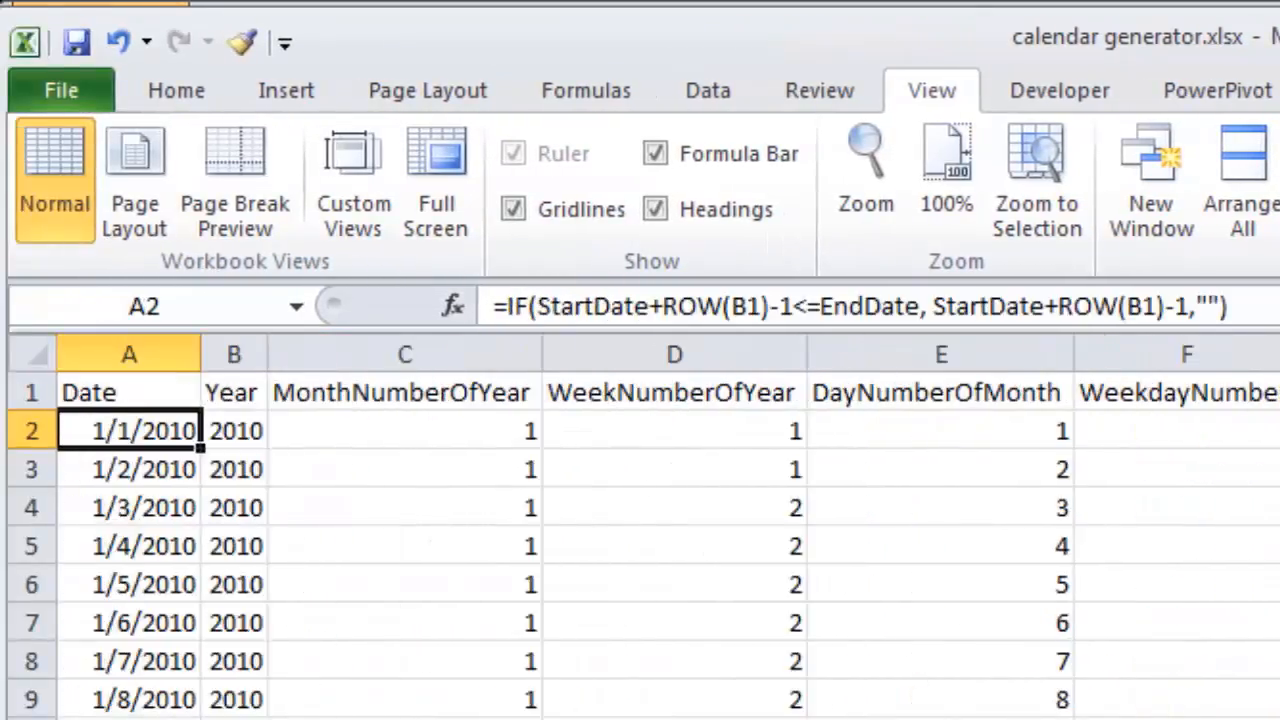
{"action": "key", "text": "Right"}
{"action": "key", "text": "Right"}
{"action": "key", "text": "Right"}
{"action": "key", "text": "Right"}
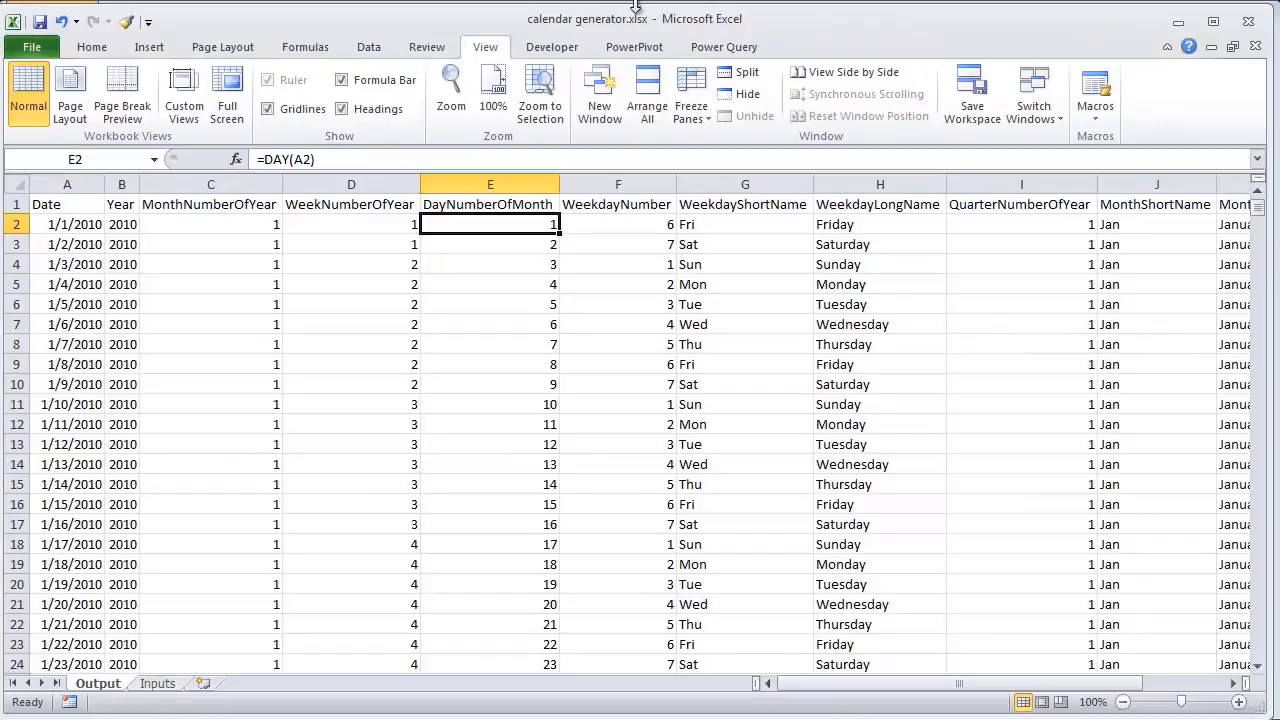
Examine the whole Date column and the row 3 formulas that depend on it, from MonthNumberOfYear to WeekdayLongName
{"action": "left_click", "coordinate": [67, 184]}
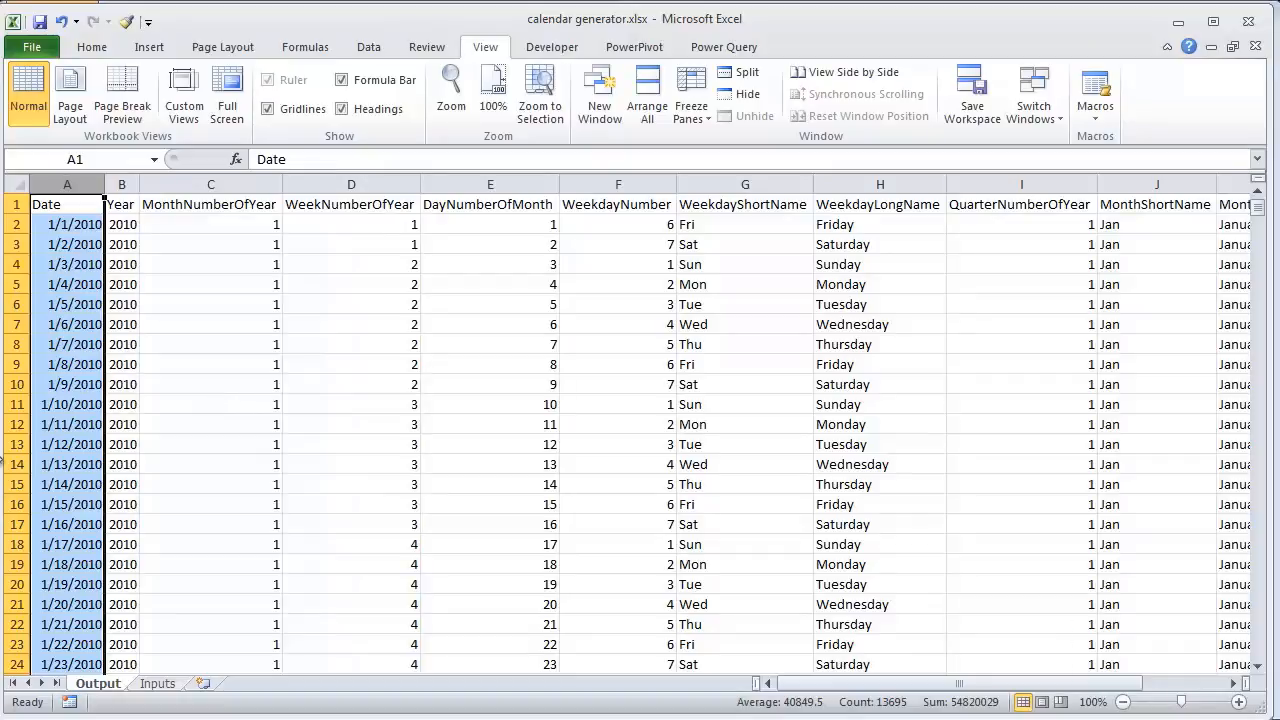
{"action": "left_click", "coordinate": [133, 247]}
{"action": "left_click", "coordinate": [190, 247]}
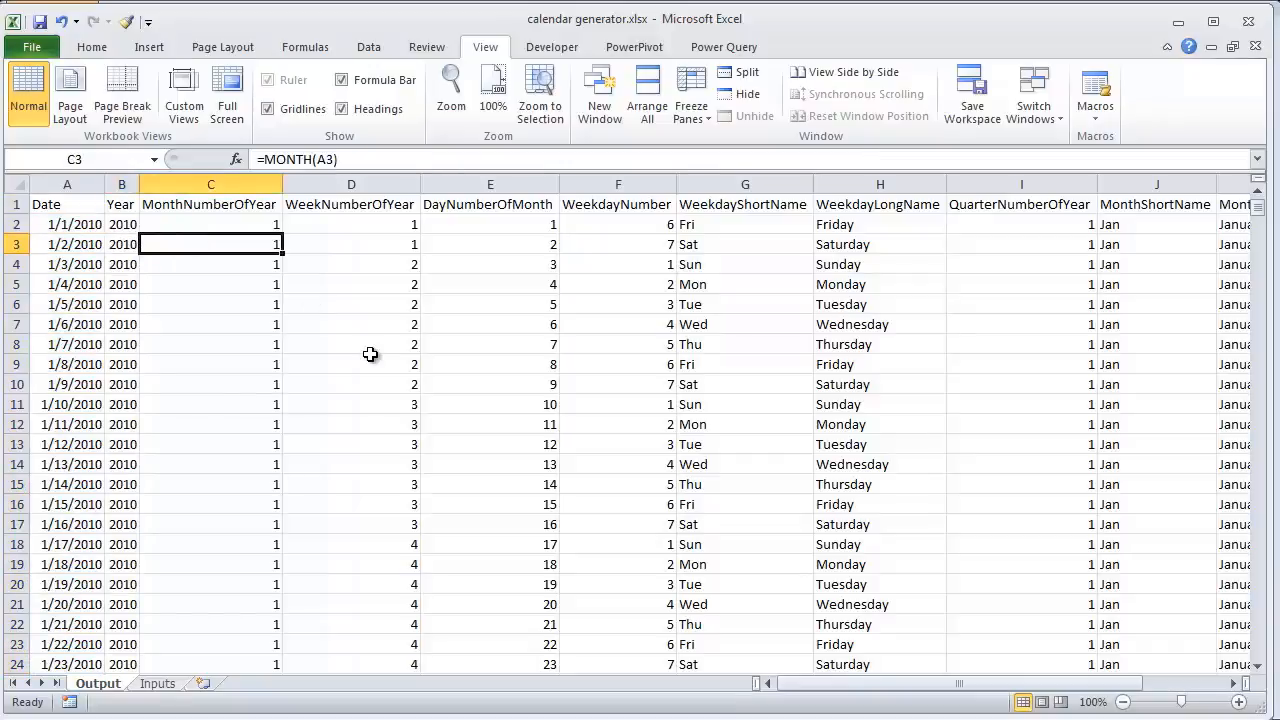
{"action": "key", "text": "Right"}
{"action": "key", "text": "Right"}
{"action": "key", "text": "Right"}
{"action": "key", "text": "Right"}
{"action": "key", "text": "Right"}
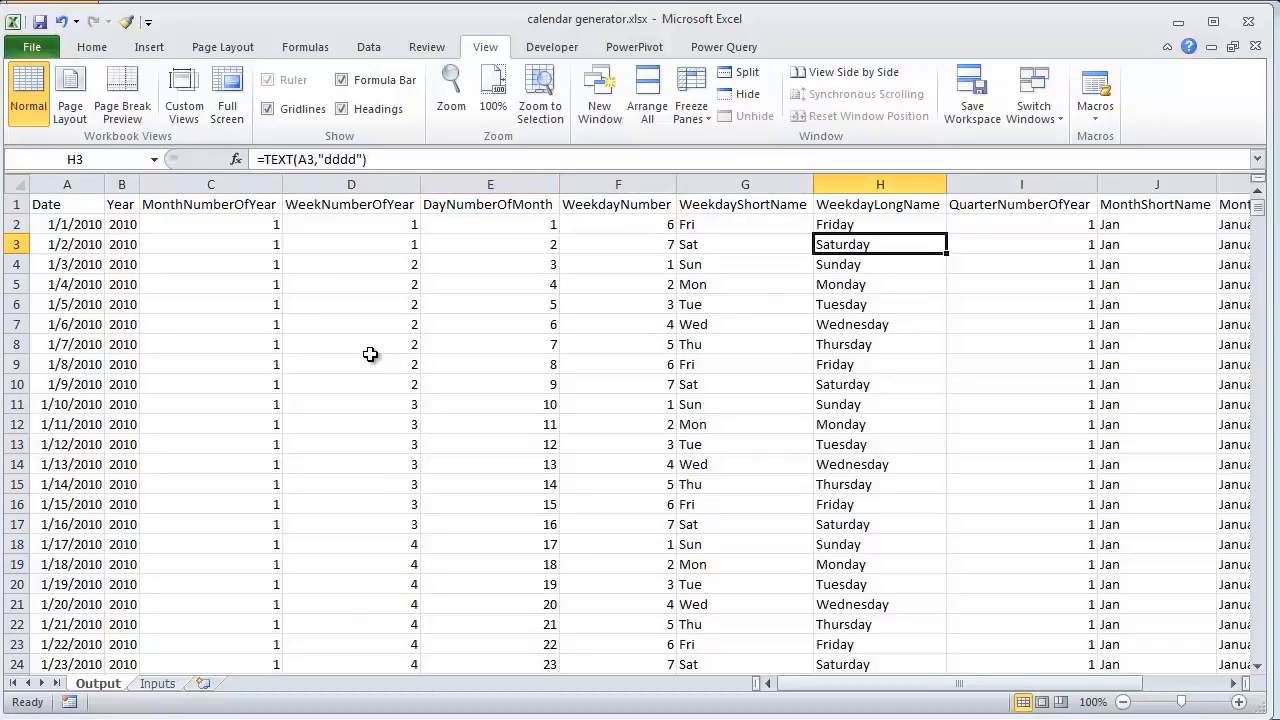
{"action": "key", "text": "Left"}
{"action": "key", "text": "Left"}
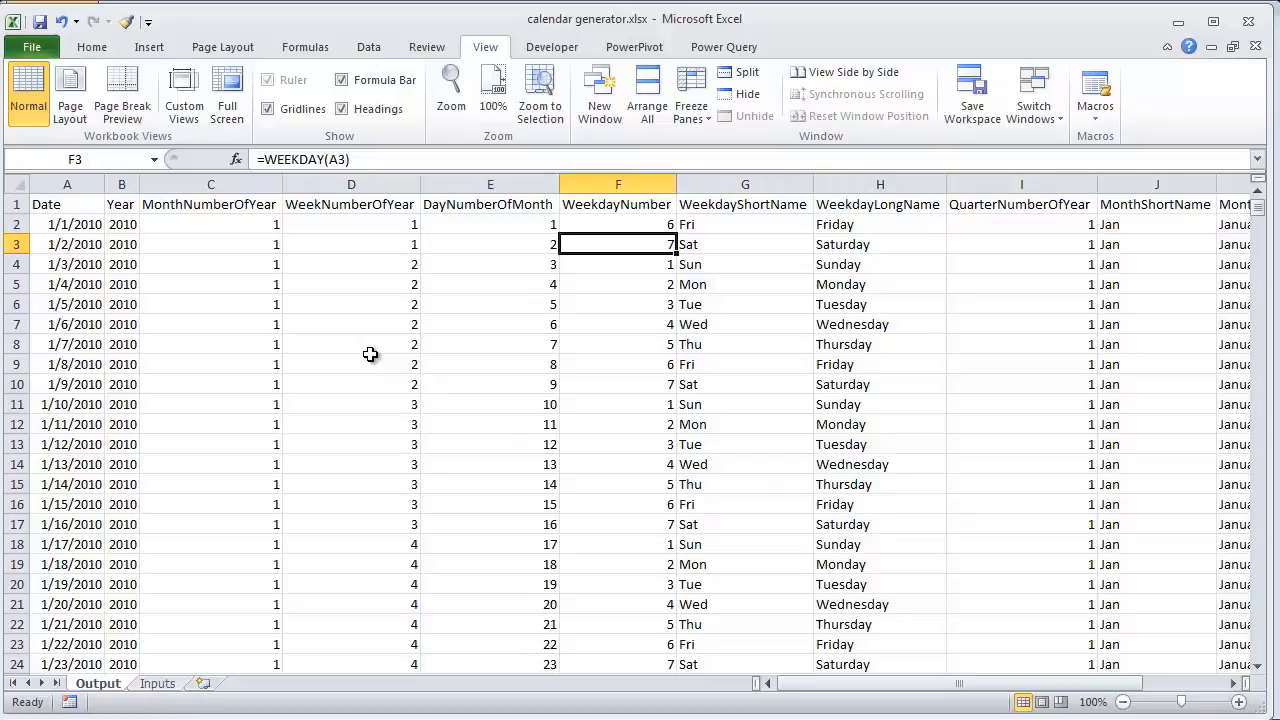
{"action": "key", "text": "Right"}
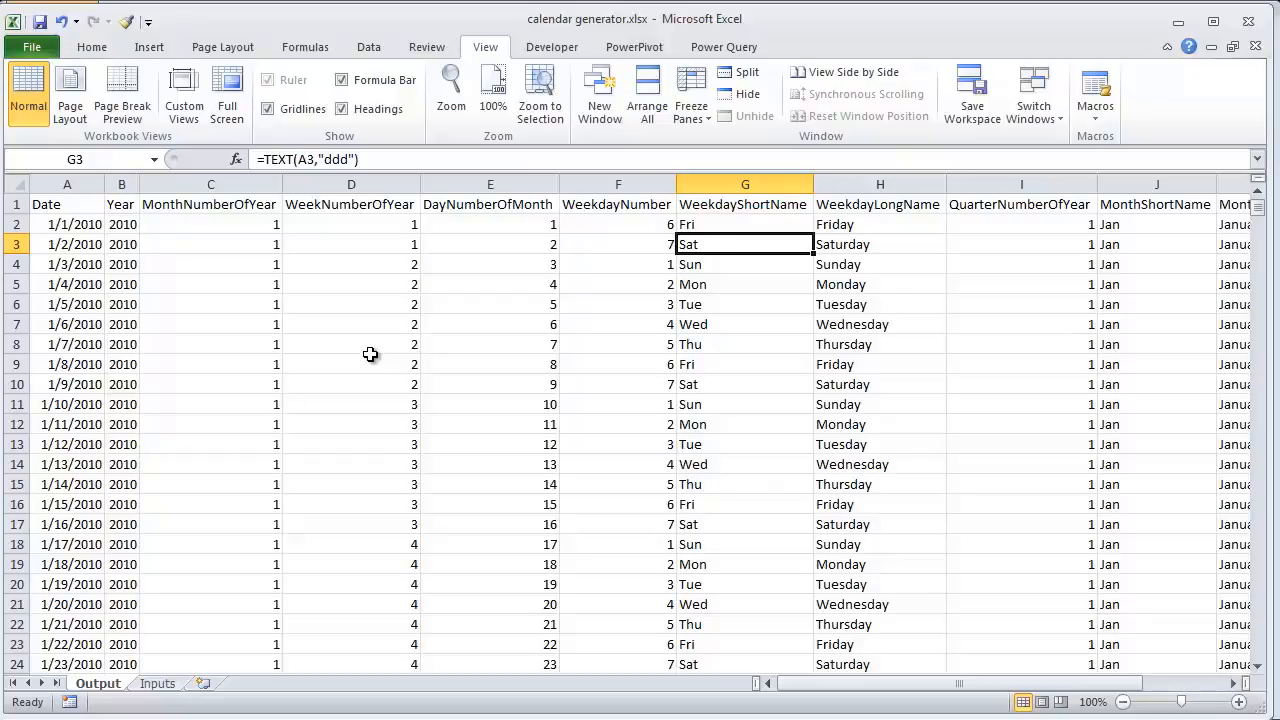
{"action": "key", "text": "Left"}
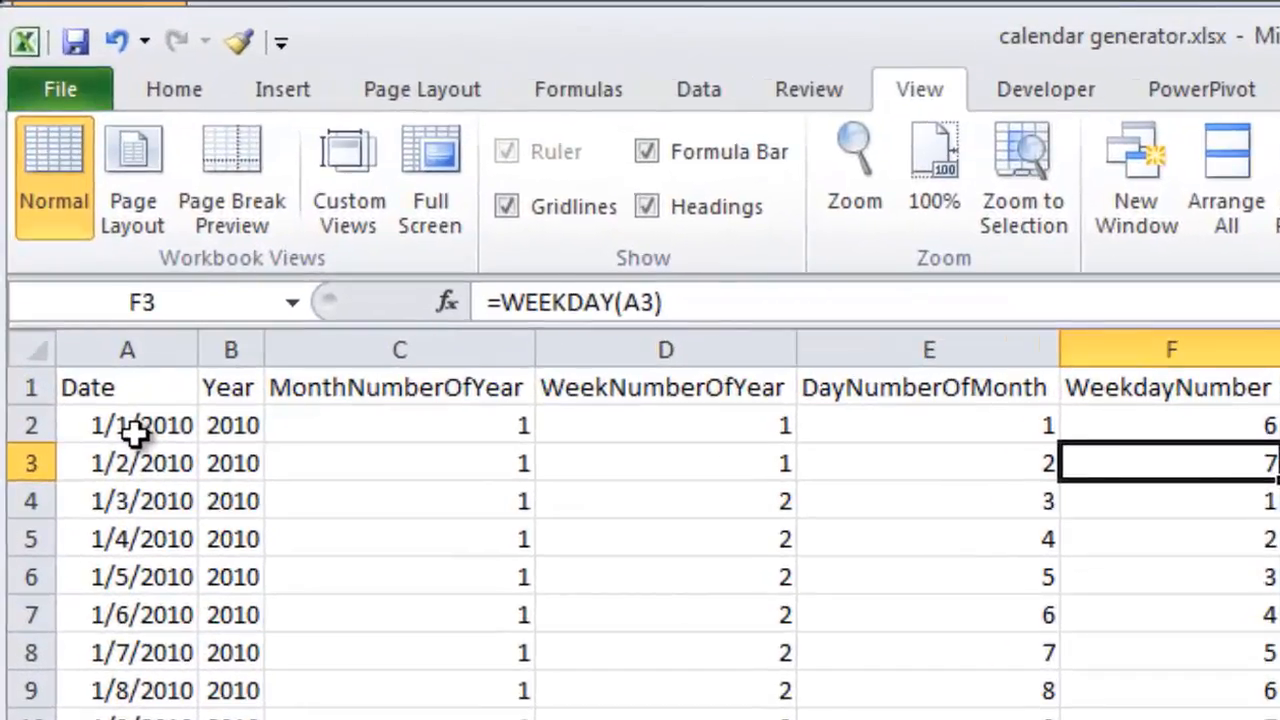
Check the first Date formula in A2 and the four calendar settings in C2:C5 on the Inputs sheet
{"action": "left_click", "coordinate": [135, 430]}
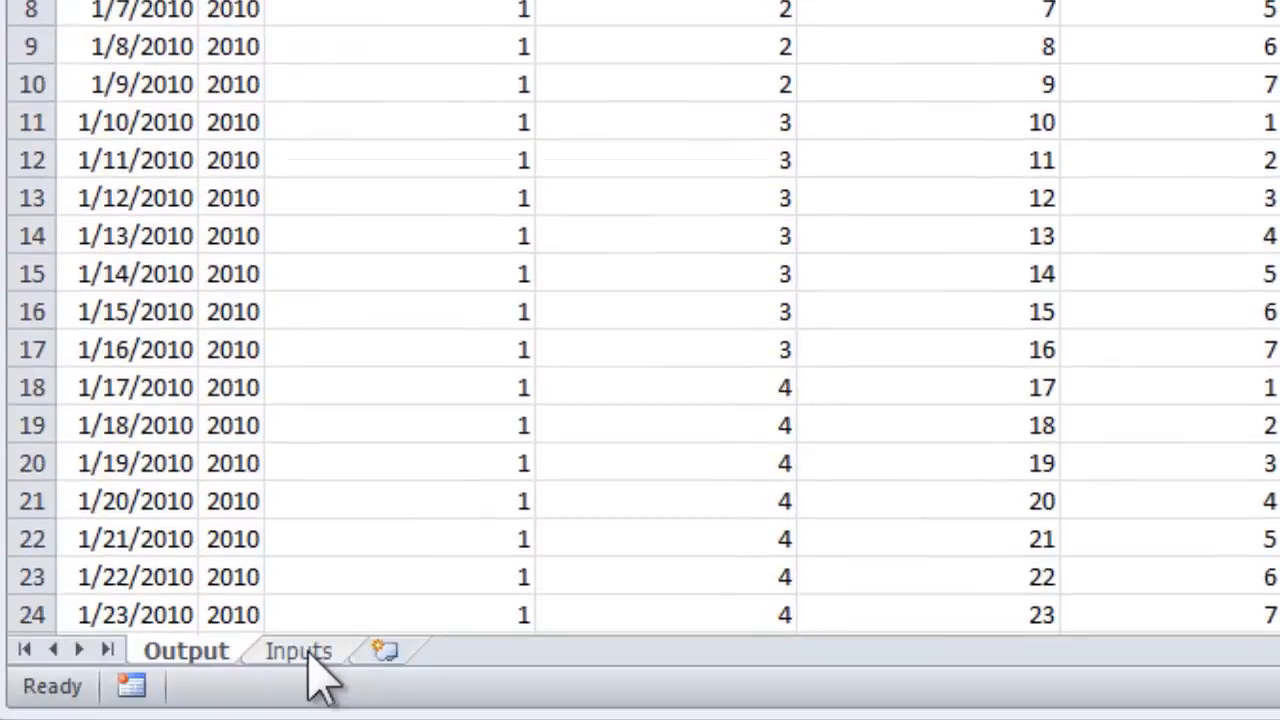
{"action": "left_click", "coordinate": [300, 655]}
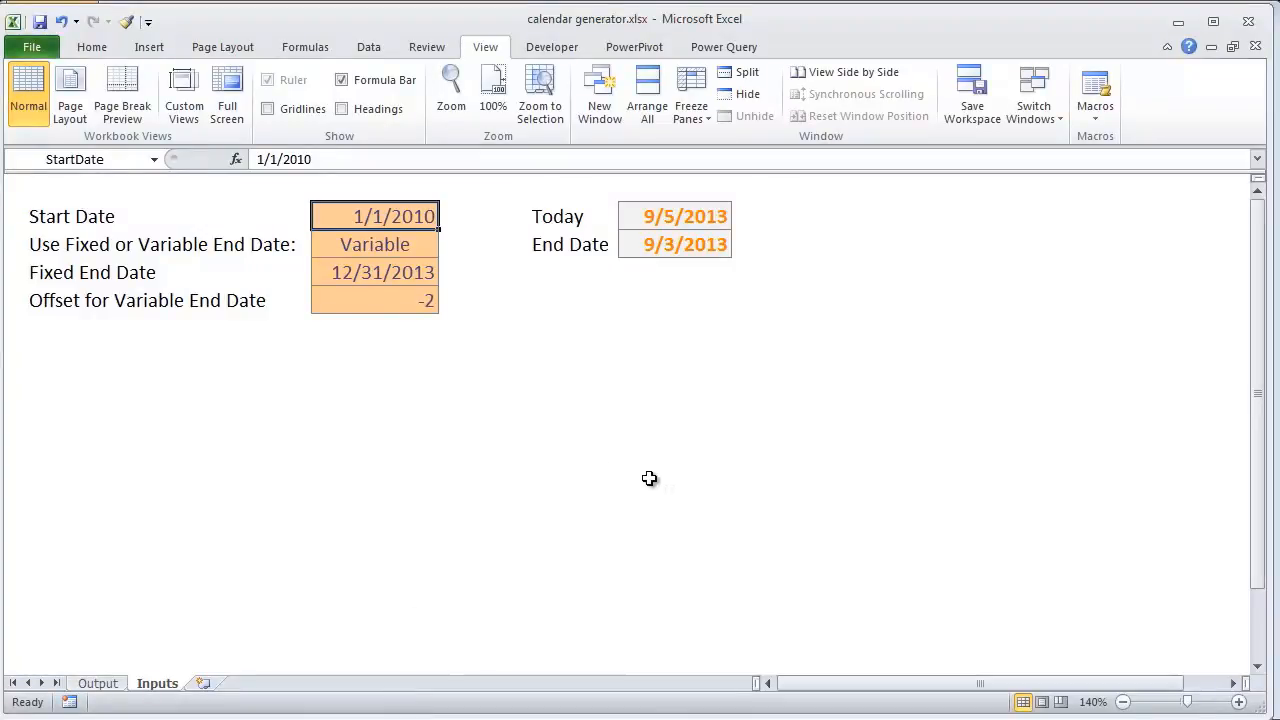
{"action": "left_click_drag", "start_coordinate": [382, 213], "coordinate": [390, 298]}
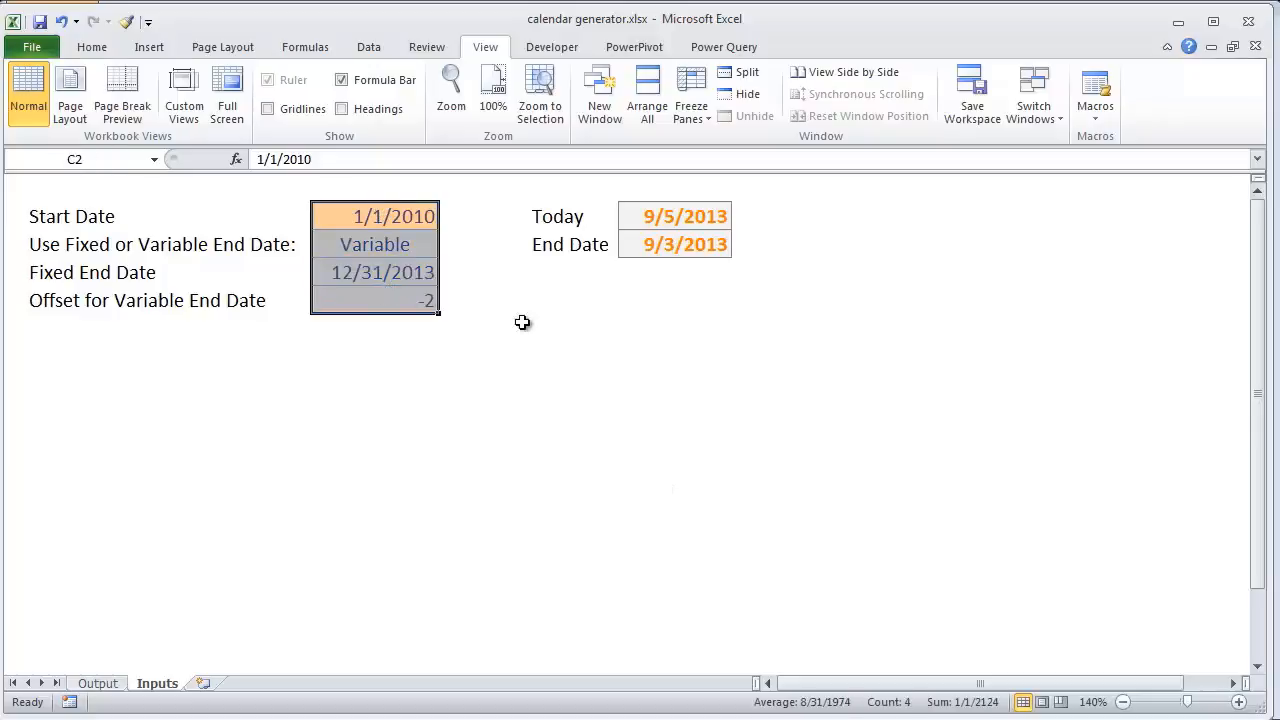
Set the Start Date on the Inputs sheet to 1/1/2012 and check the generated dates on the Output sheet
{"action": "left_click", "coordinate": [397, 220]}
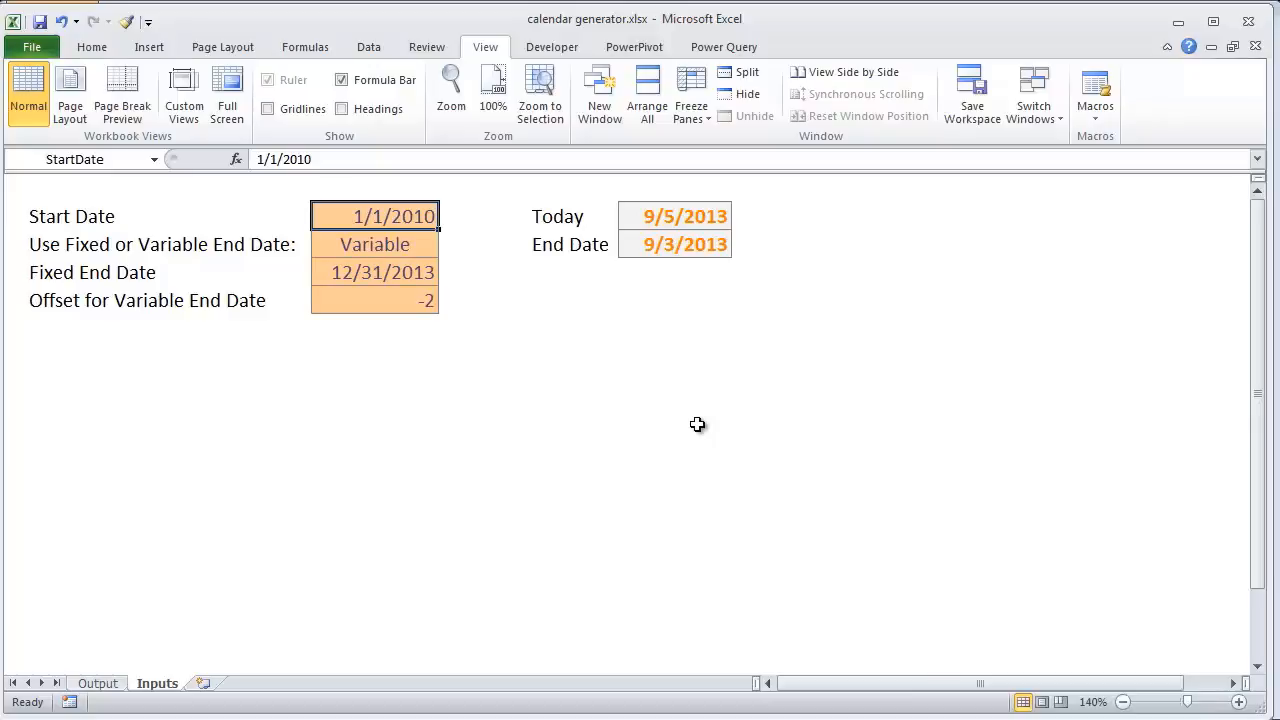
{"action": "type", "text": "1/1"}
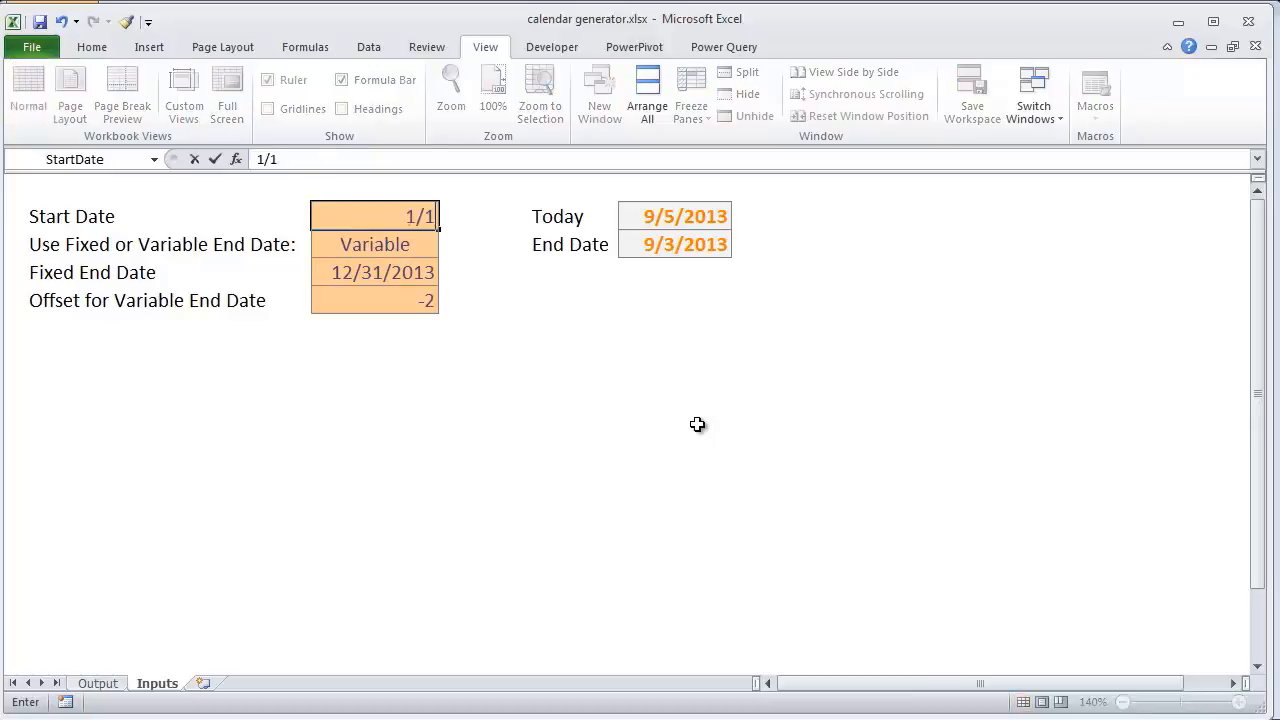
{"action": "type", "text": "/2012"}
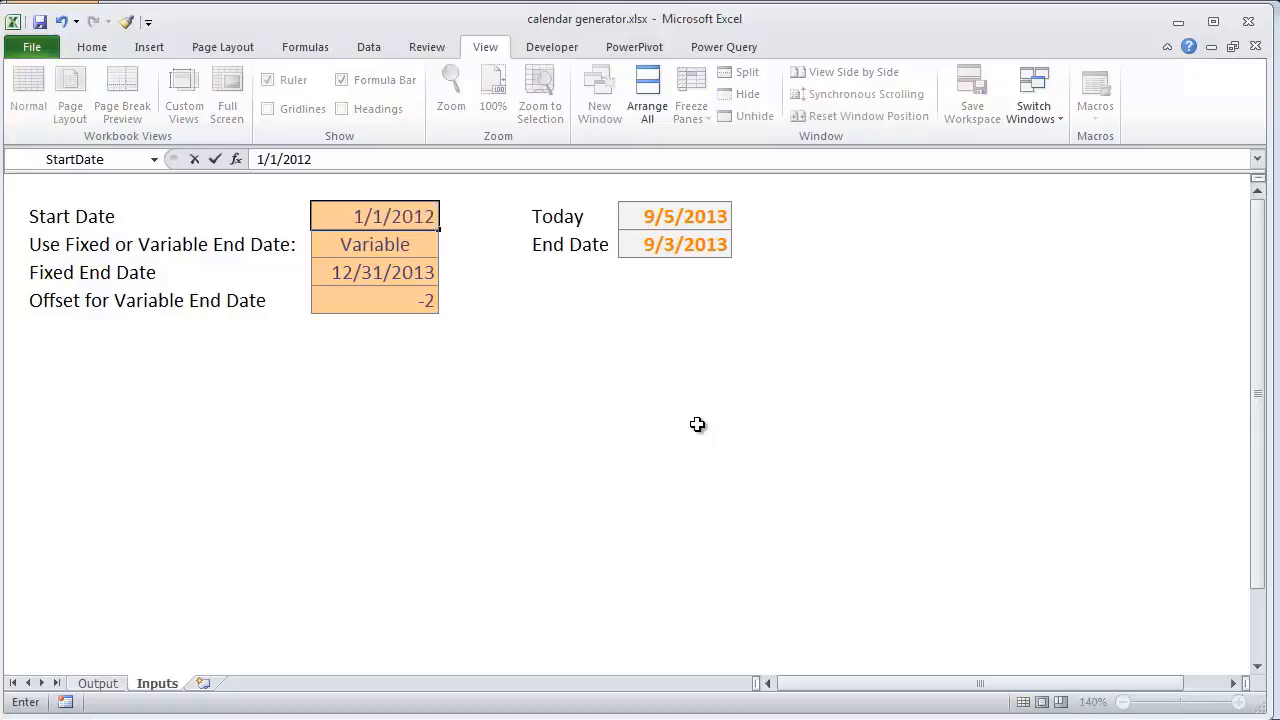
{"action": "key", "text": "Return"}
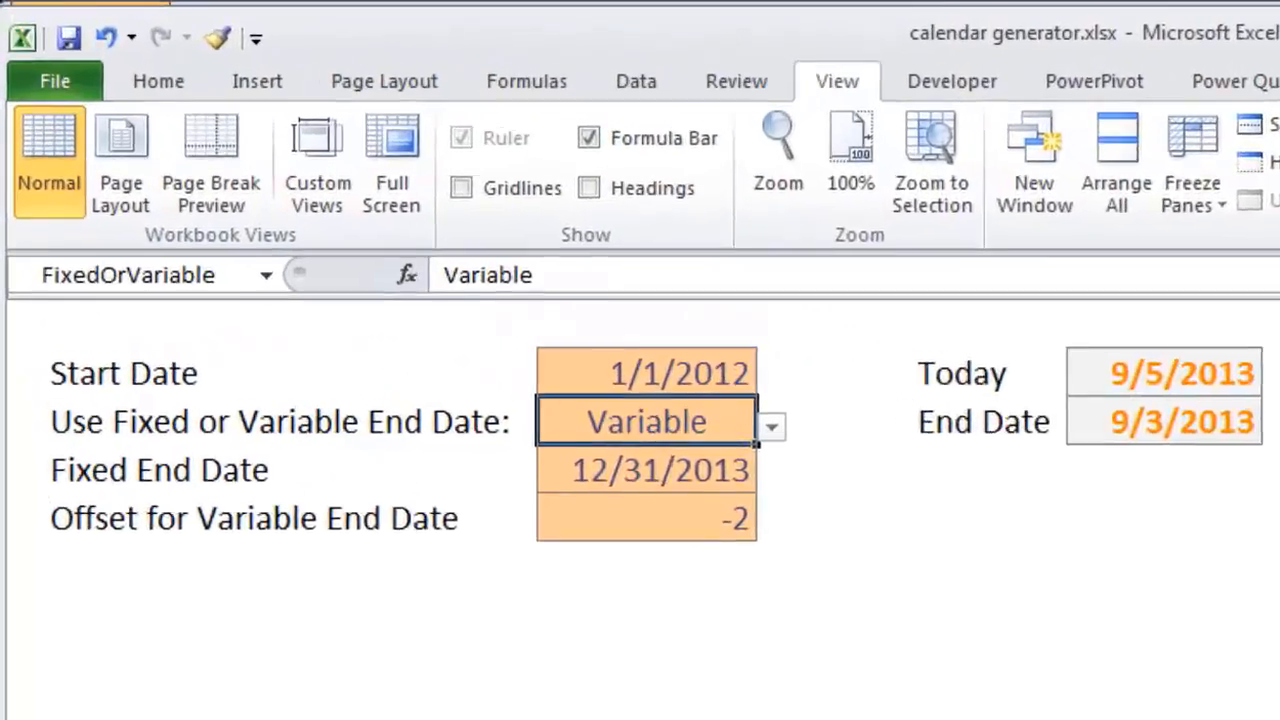
{"action": "left_click", "coordinate": [98, 684]}
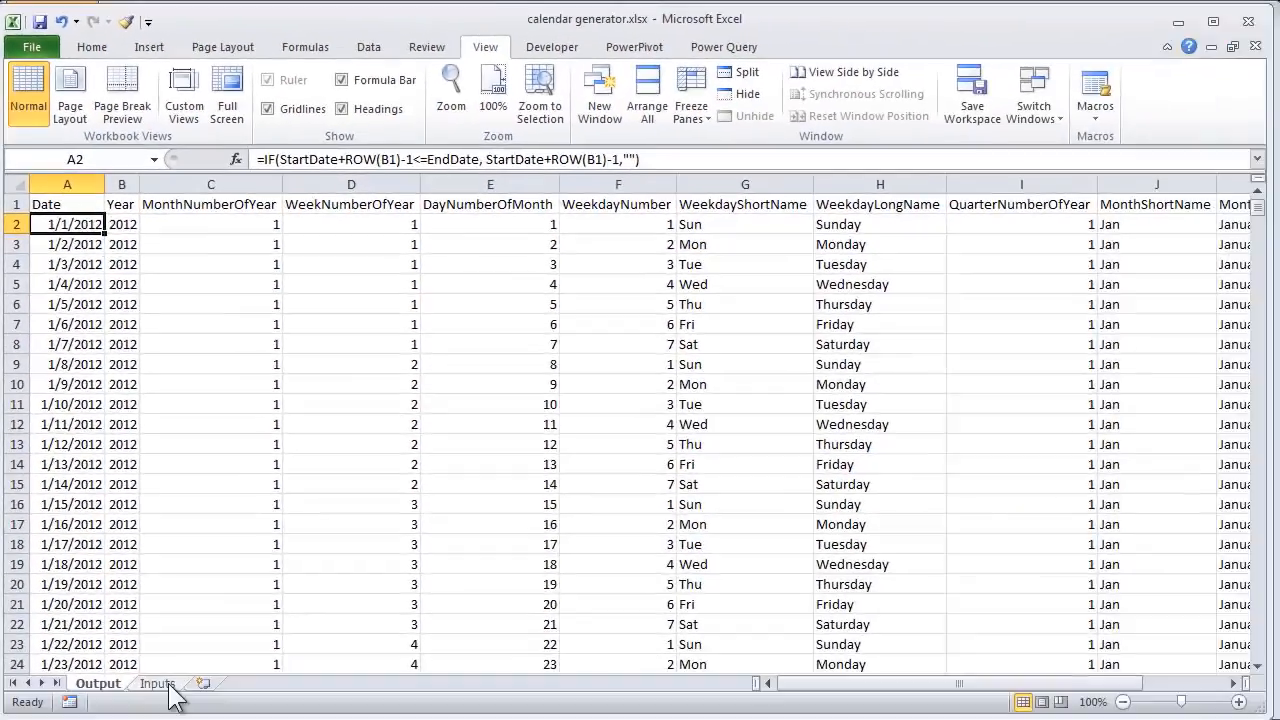
{"action": "left_click", "coordinate": [157, 684]}
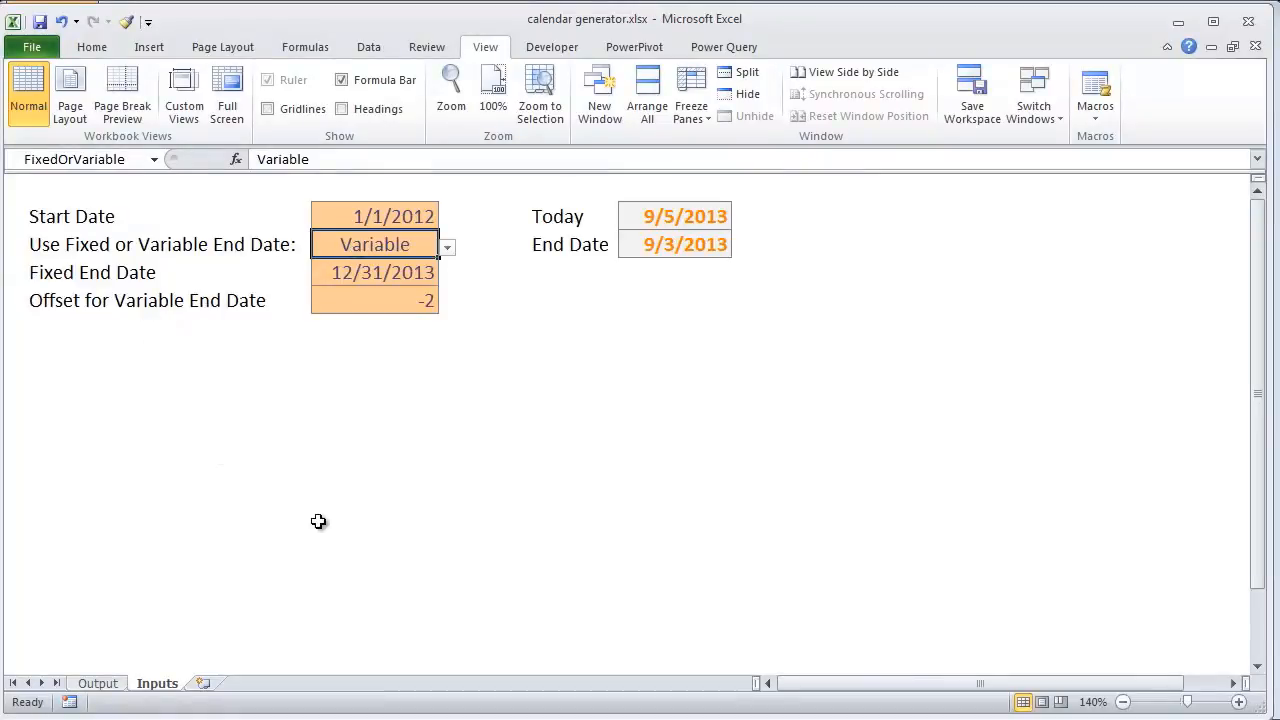
Switch the end date option to Fixed and select the Fixed End Date cell
{"action": "left_click", "coordinate": [448, 247]}
{"action": "left_click", "coordinate": [395, 267]}
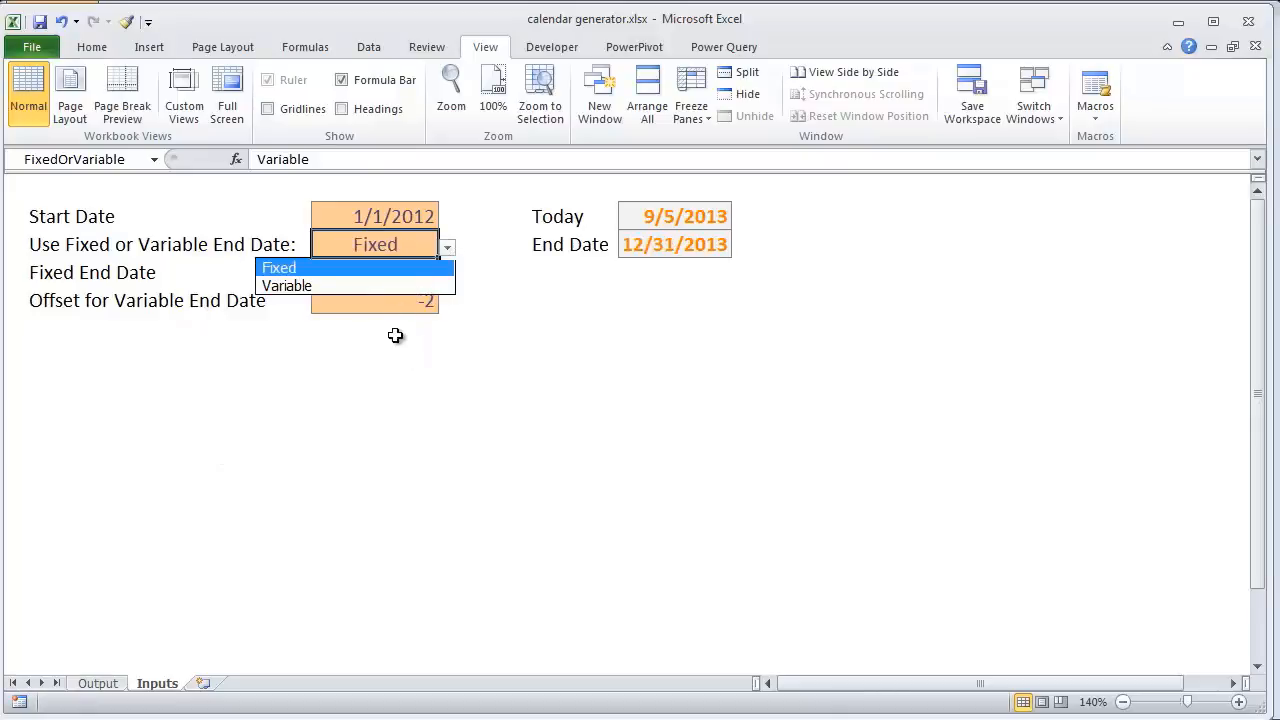
{"action": "left_click", "coordinate": [364, 277]}
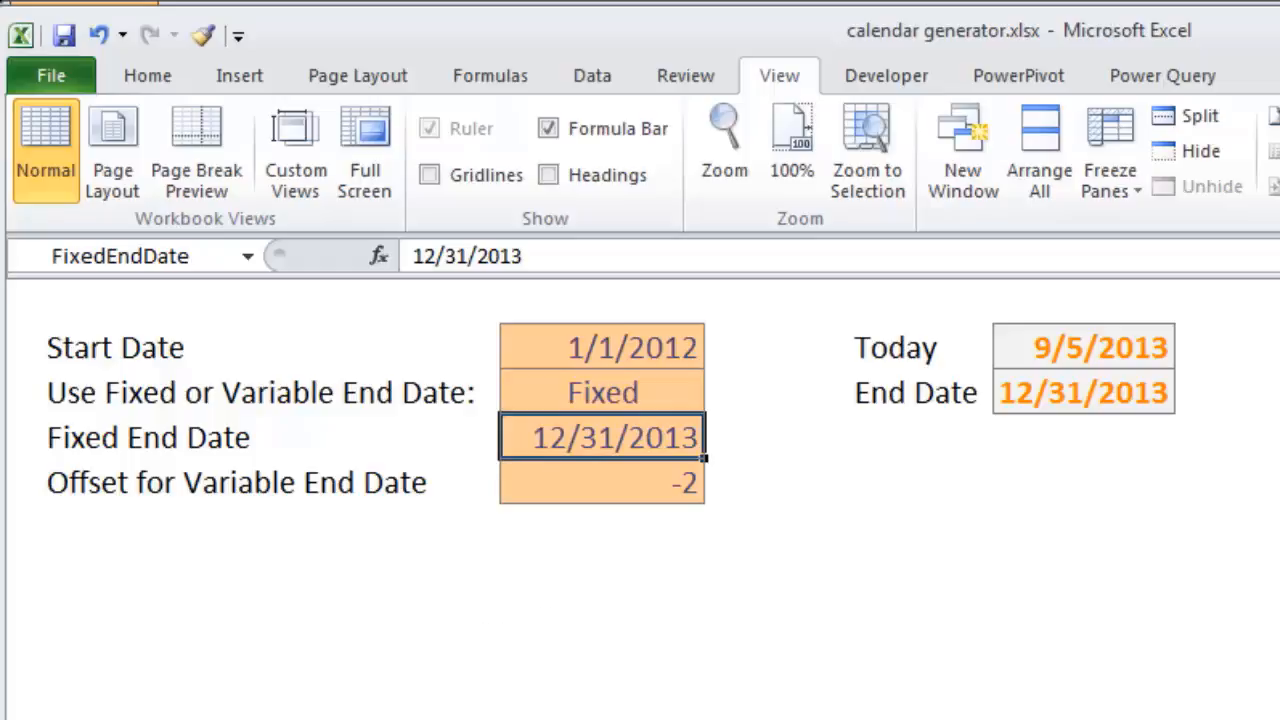
Change the end date option back to Variable
{"action": "left_click", "coordinate": [660, 396]}
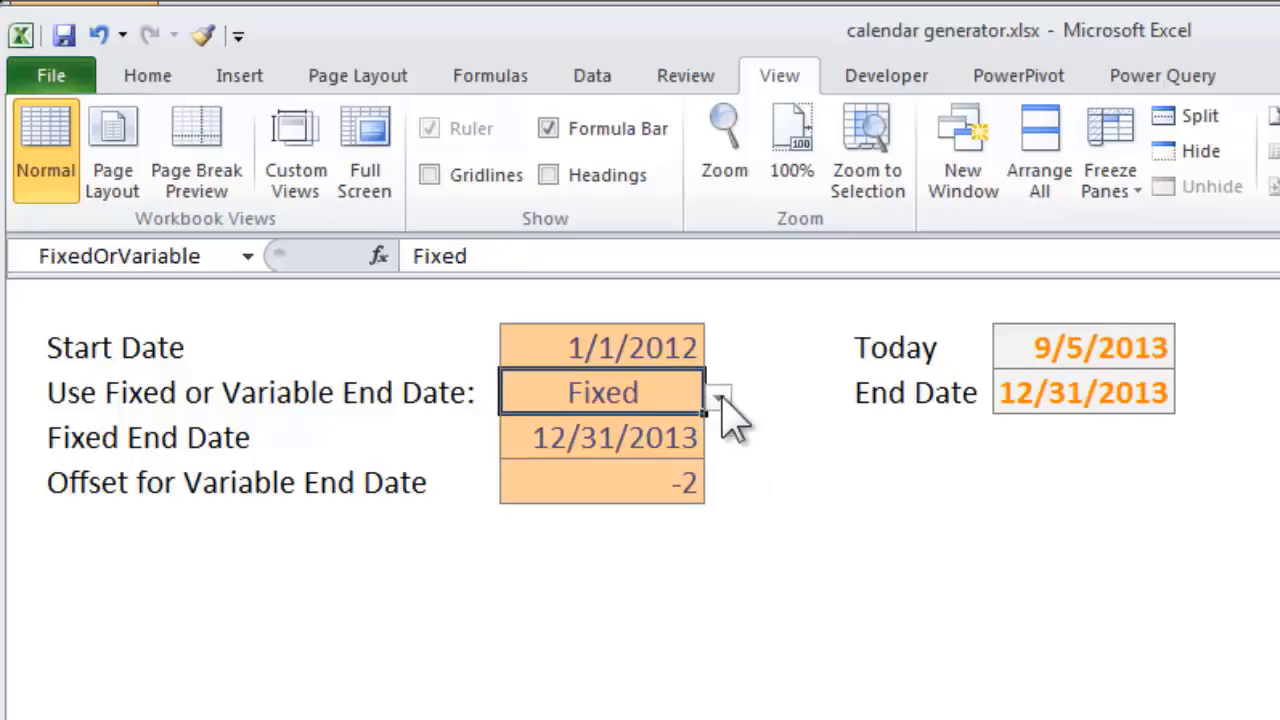
{"action": "left_click", "coordinate": [719, 398]}
{"action": "left_click", "coordinate": [636, 460]}
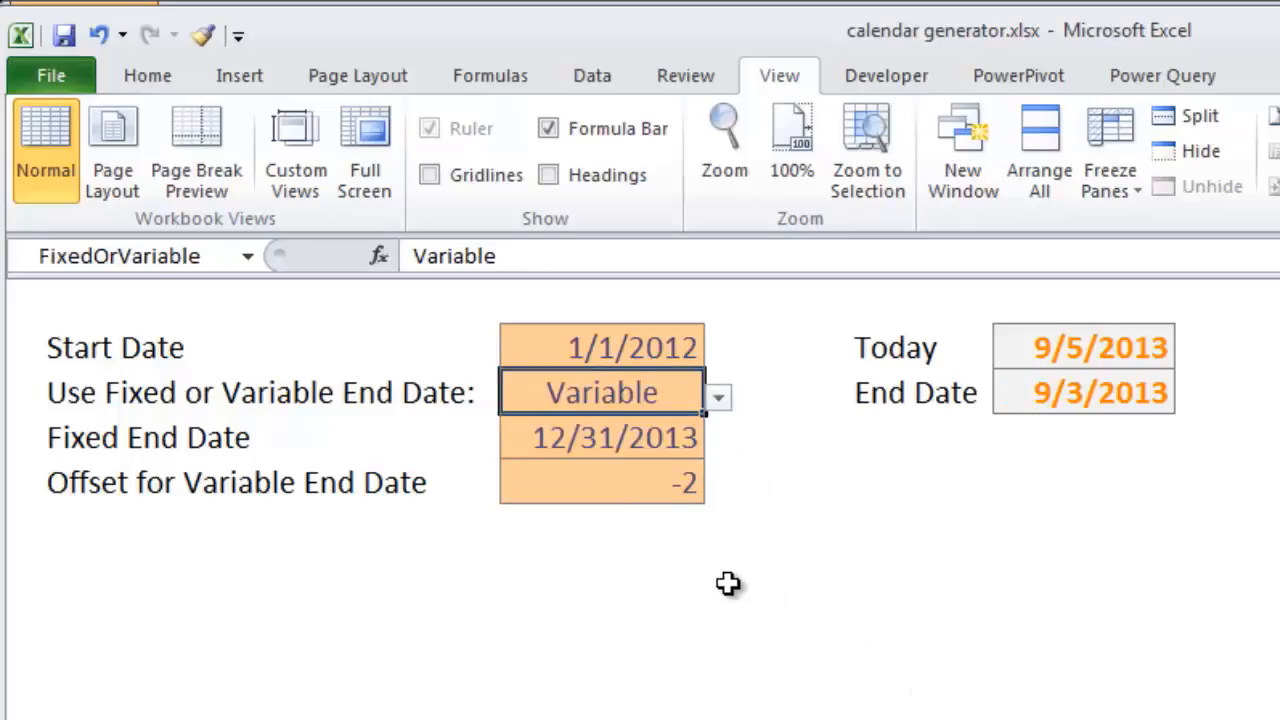
Set the Offset for Variable End Date to 0 and inspect the Today and End Date formulas
{"action": "left_click", "coordinate": [1066, 354]}
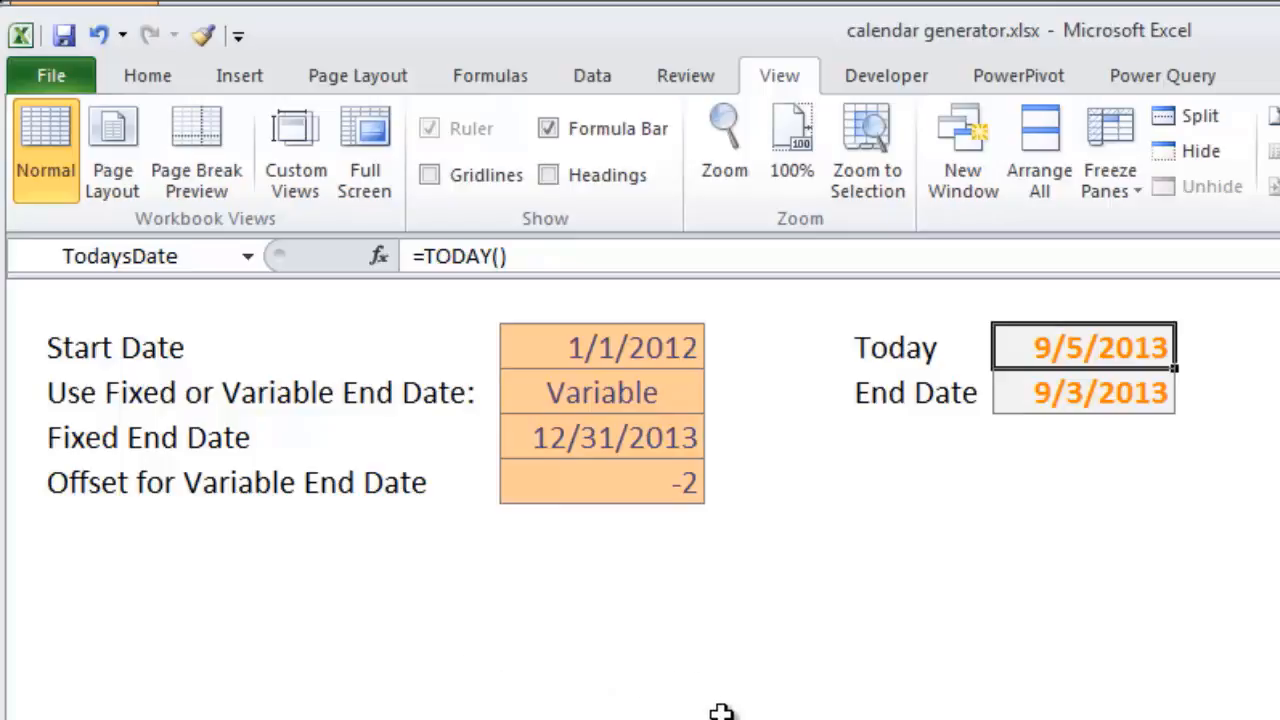
{"action": "left_click", "coordinate": [612, 492]}
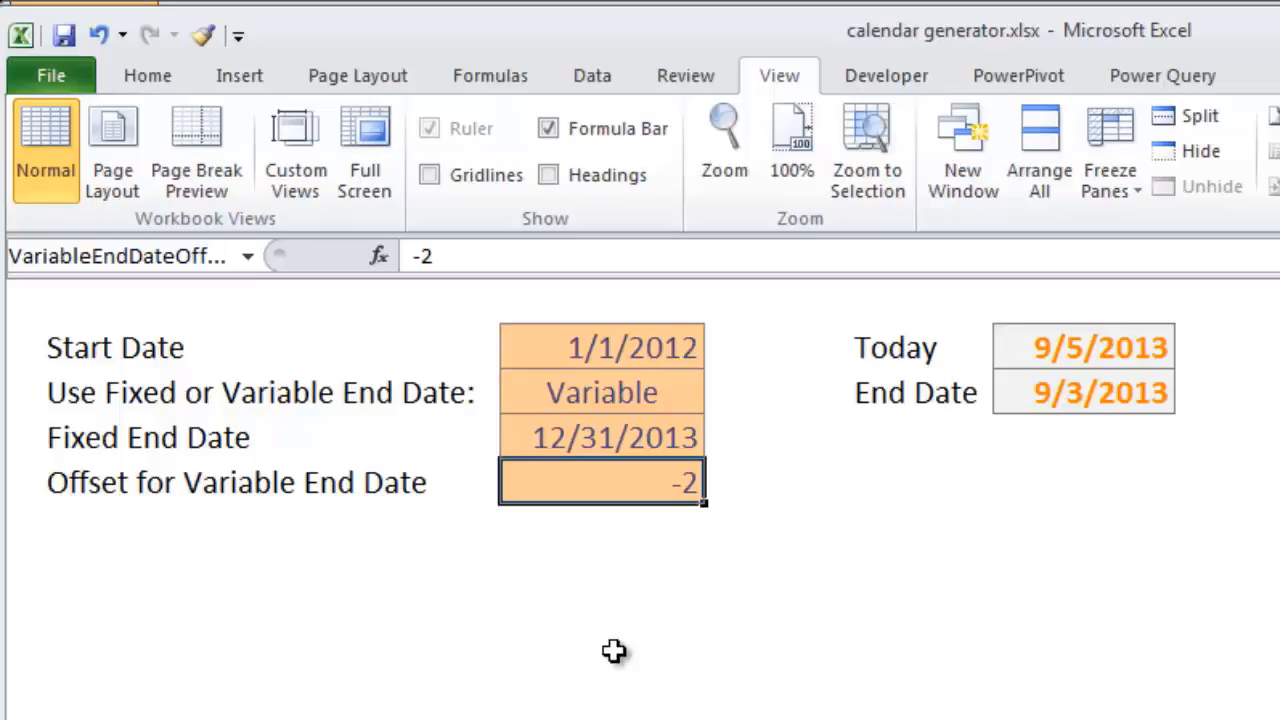
{"action": "type", "text": "0"}
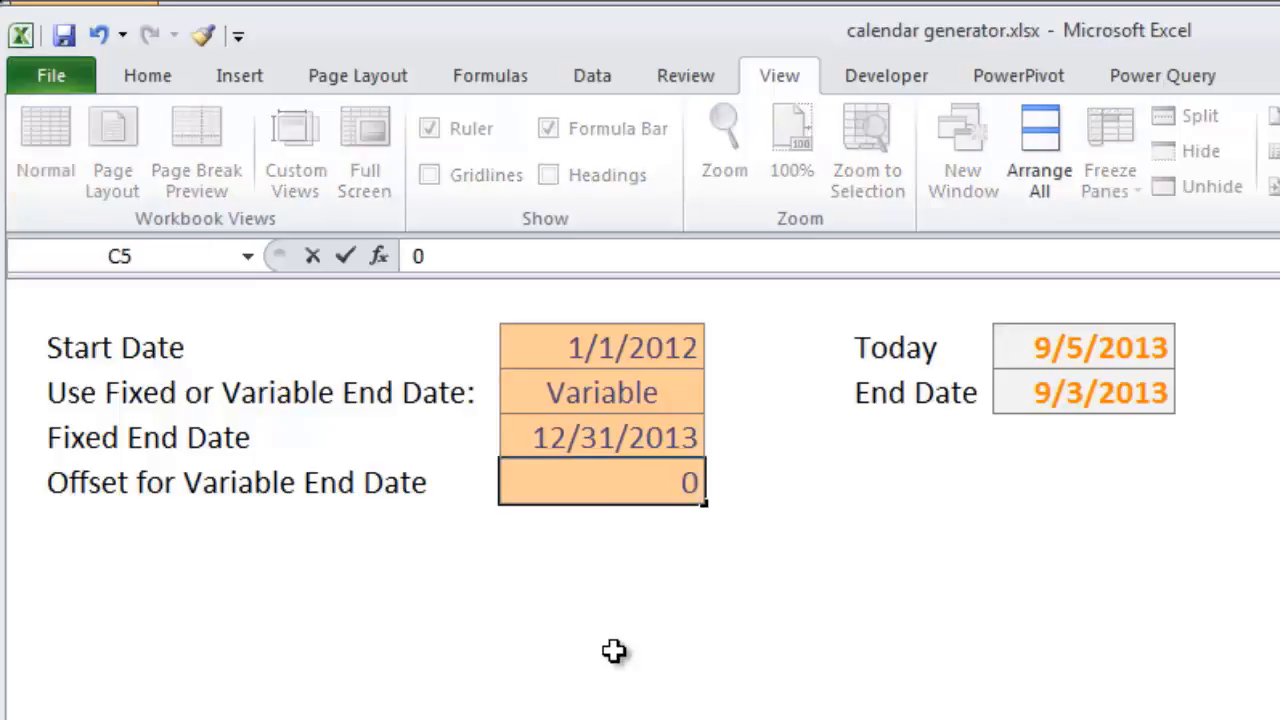
{"action": "key", "text": "Return"}
{"action": "key", "text": "Right"}
{"action": "key", "text": "Right"}
{"action": "key", "text": "Right"}
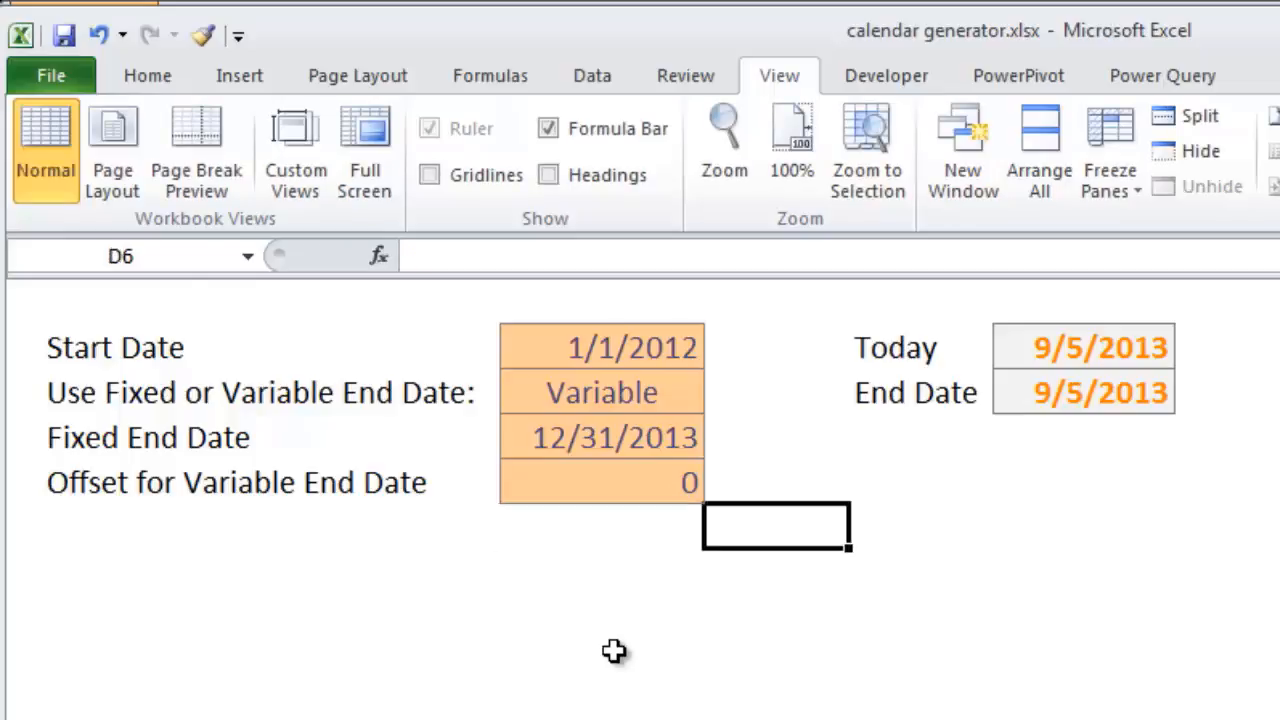
{"action": "key", "text": "Up"}
{"action": "key", "text": "Up"}
{"action": "key", "text": "Up"}
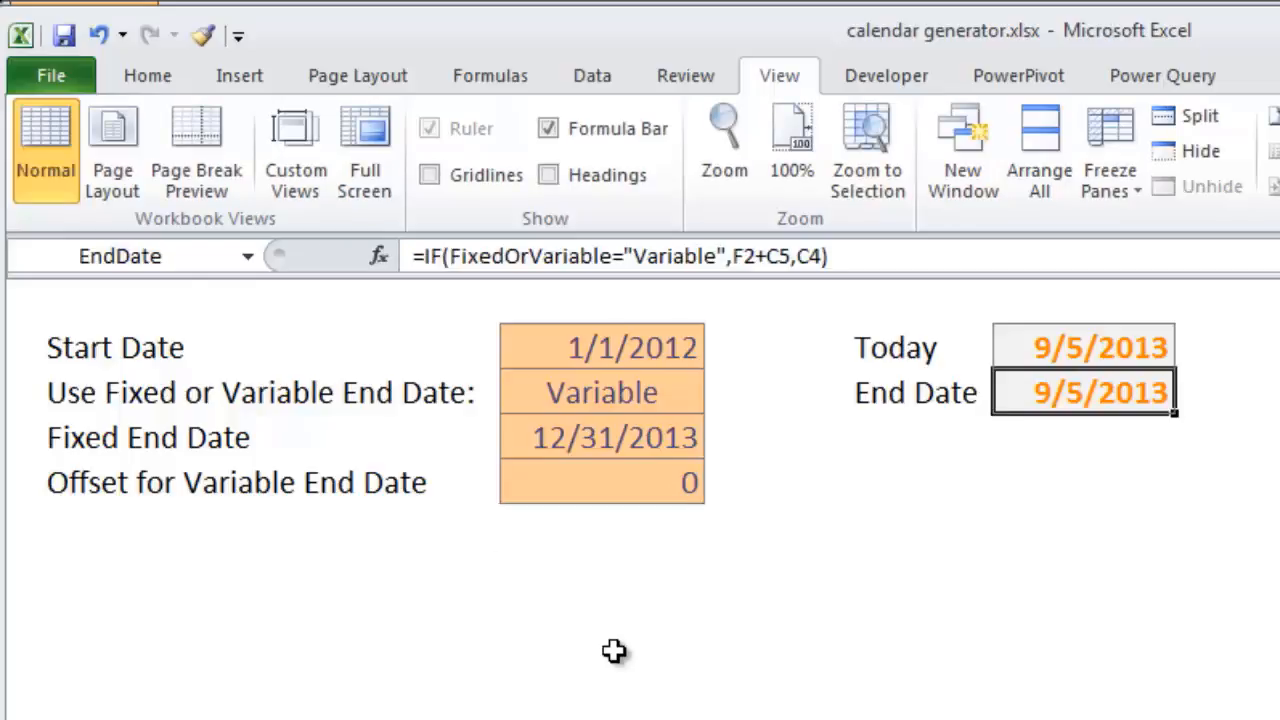
{"action": "key", "text": "Up"}
Set the Offset for Variable End Date to 14
{"action": "key", "text": "Down"}
{"action": "key", "text": "Down"}
{"action": "key", "text": "Down"}
{"action": "key", "text": "Left"}
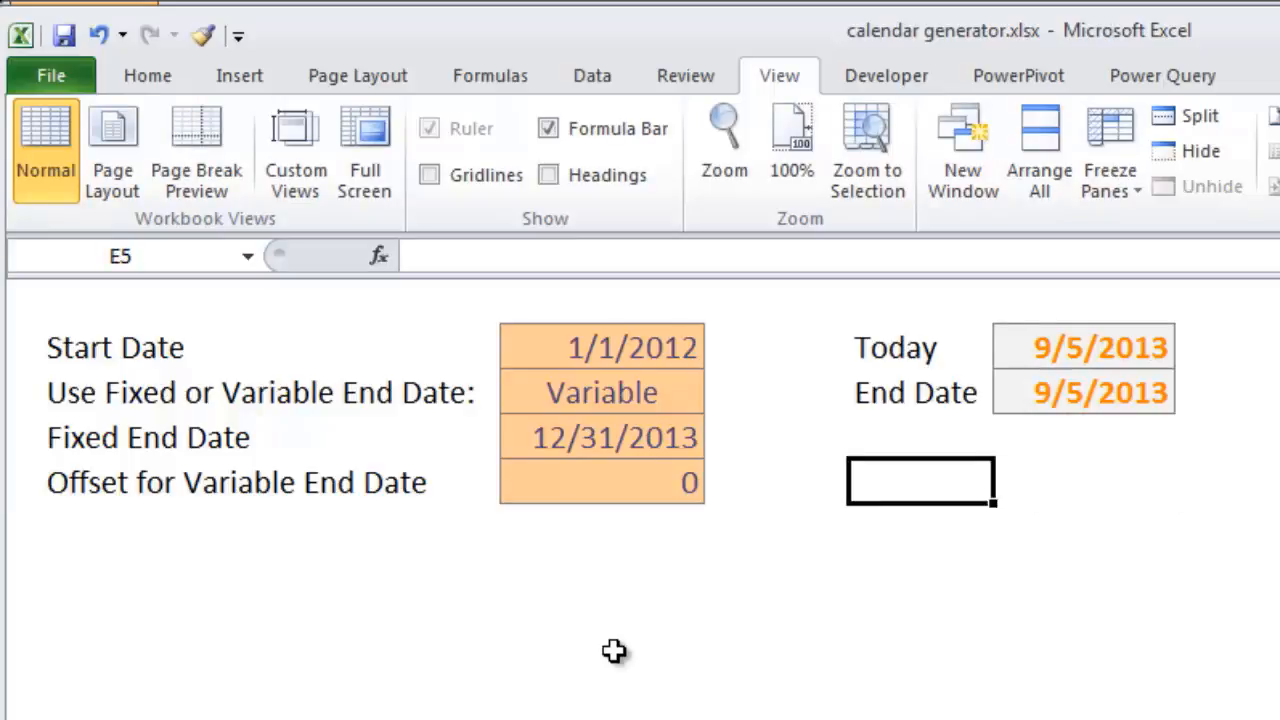
{"action": "key", "text": "Left"}
{"action": "key", "text": "Left"}
{"action": "type", "text": "14"}
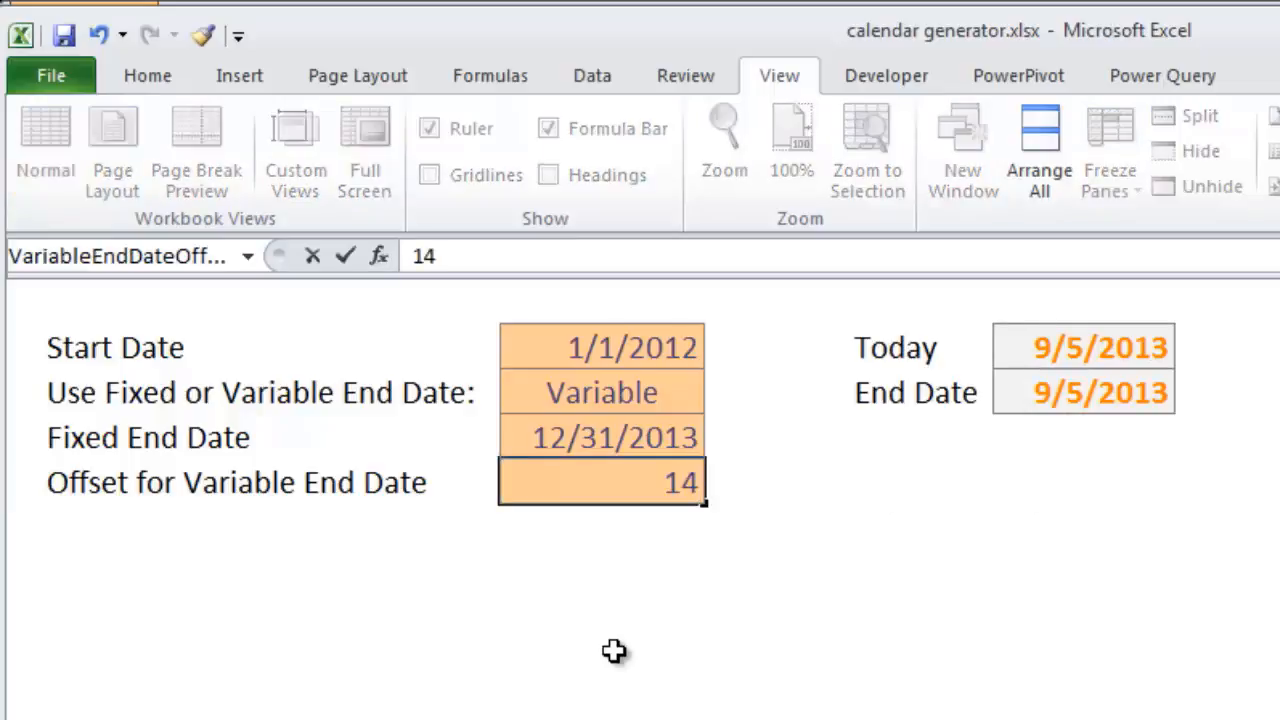
{"action": "key", "text": "Return"}
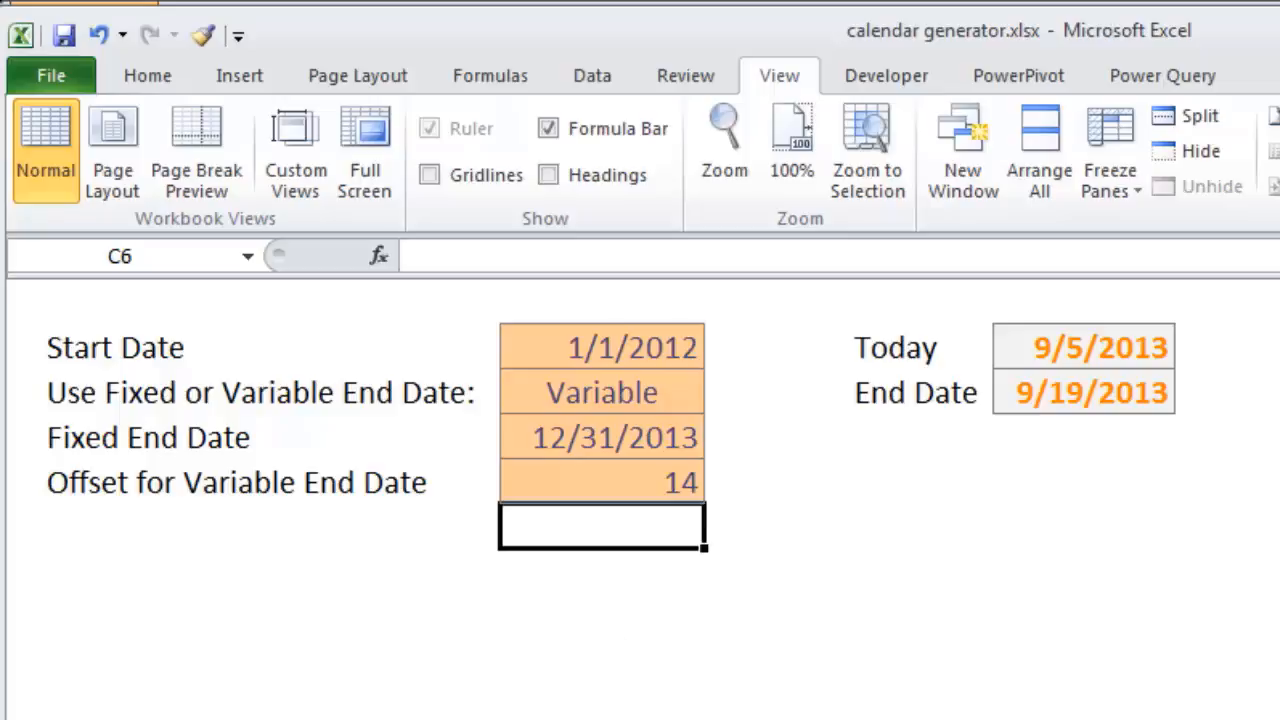
Examine the Date formulas on the Output sheet down to the last formula row, and return to cell A1
{"action": "key", "text": "ctrl+Page_Down"}
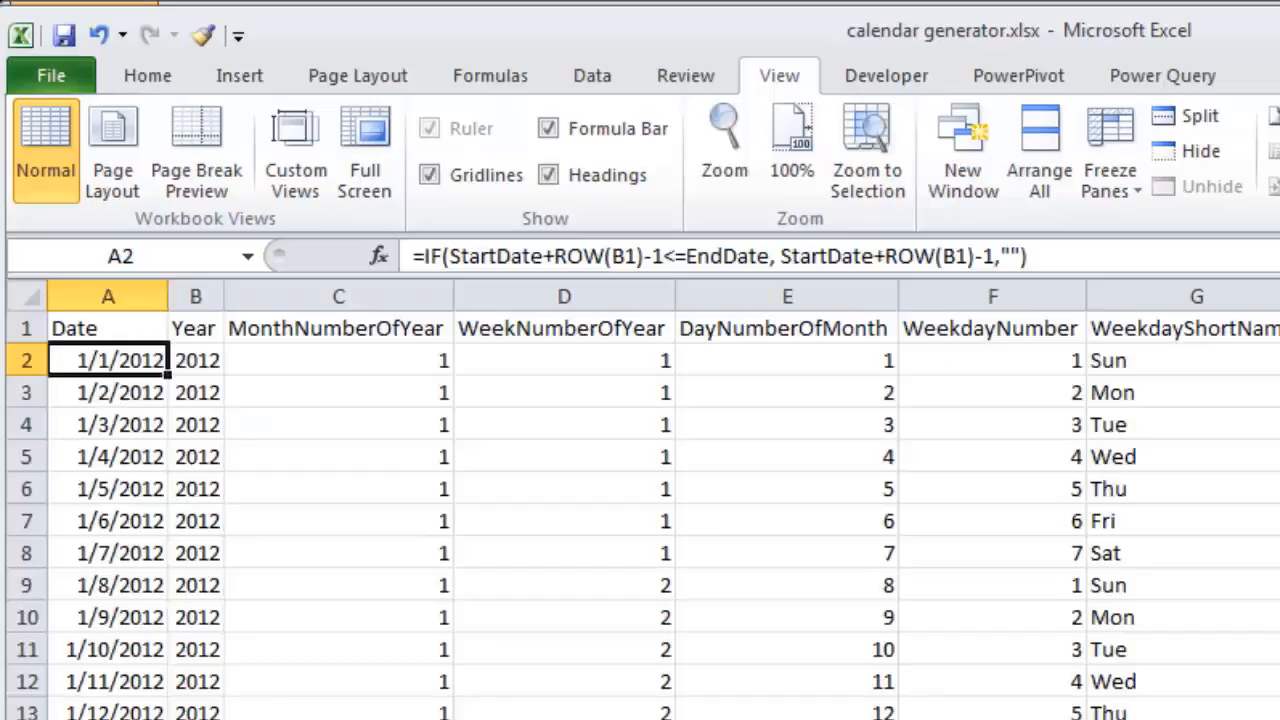
{"action": "left_click", "coordinate": [107, 404]}
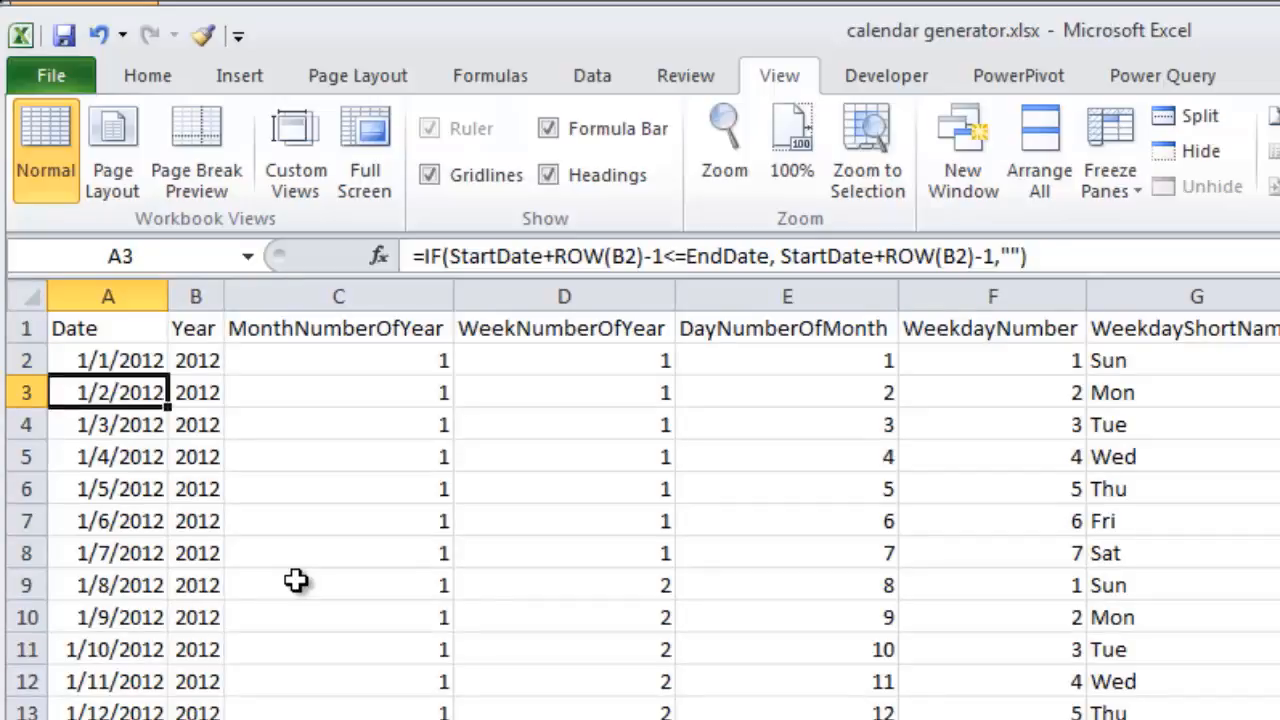
{"action": "key", "text": "Down"}
{"action": "key", "text": "Down"}
{"action": "key", "text": "Down"}
{"action": "key", "text": "Down"}
{"action": "key", "text": "Down"}
{"action": "key", "text": "Down"}
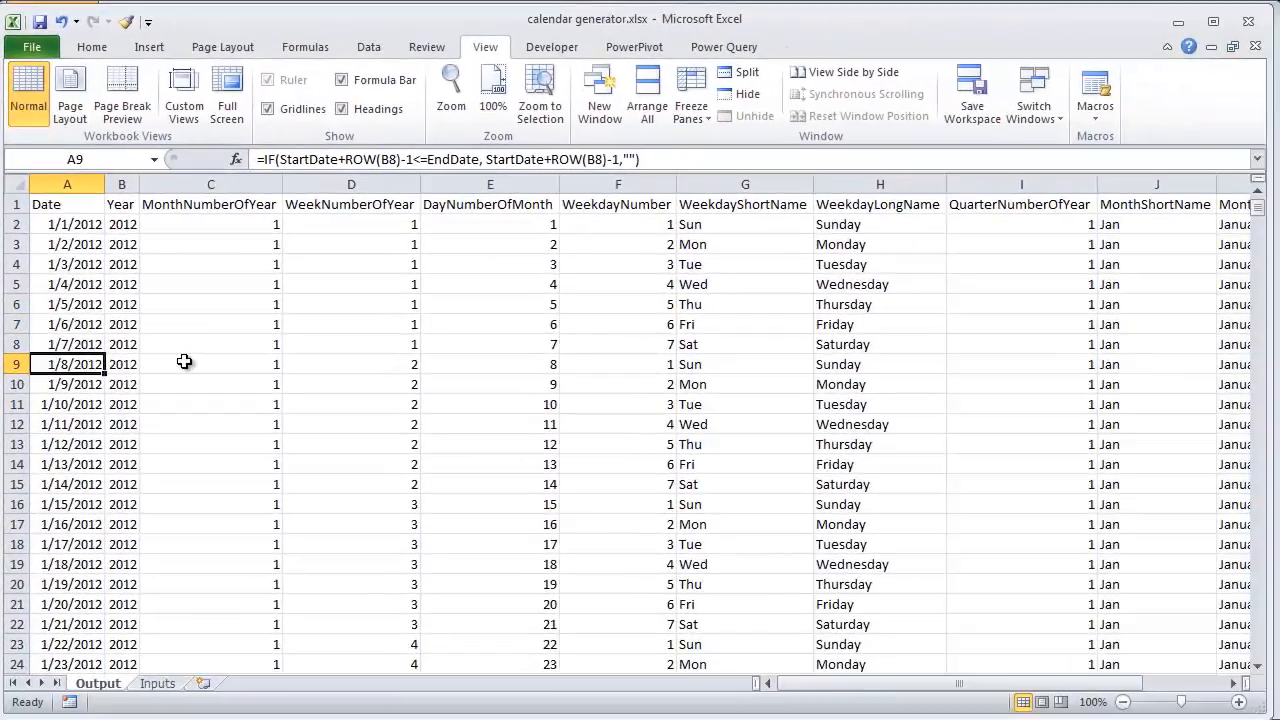
{"action": "key", "text": "ctrl+Down"}
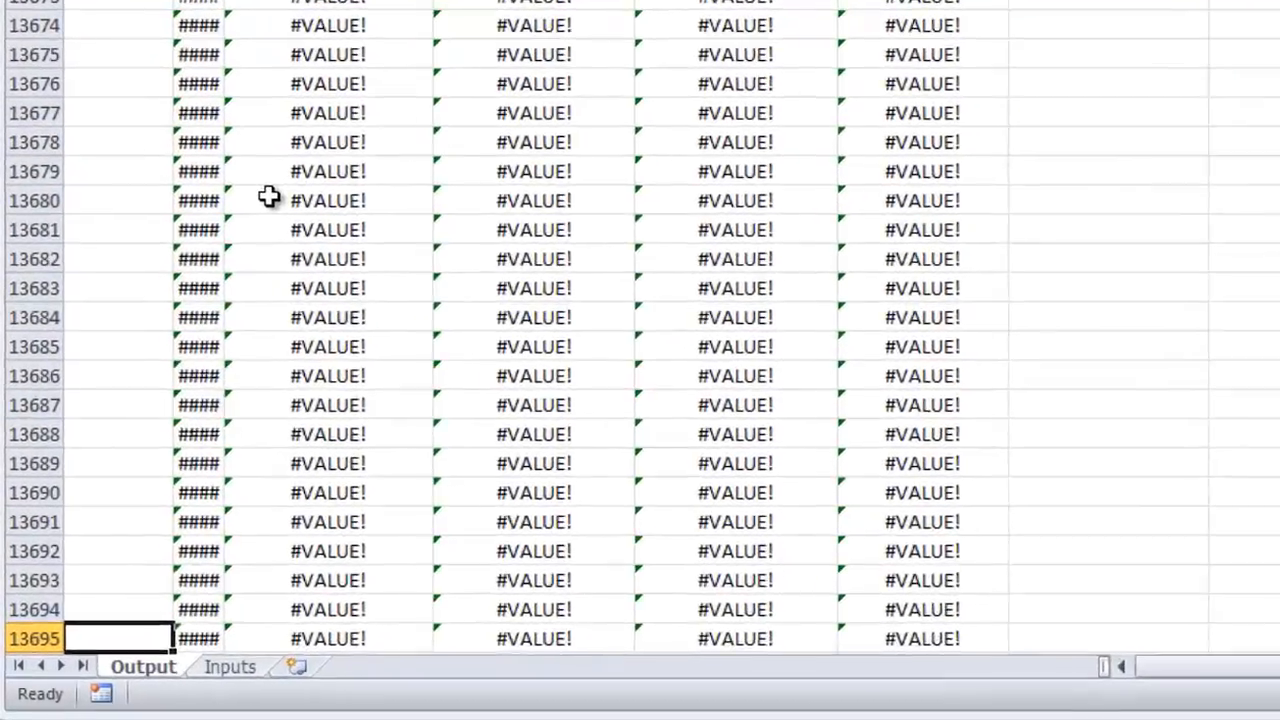
{"action": "key", "text": "Down"}
{"action": "key", "text": "Up"}
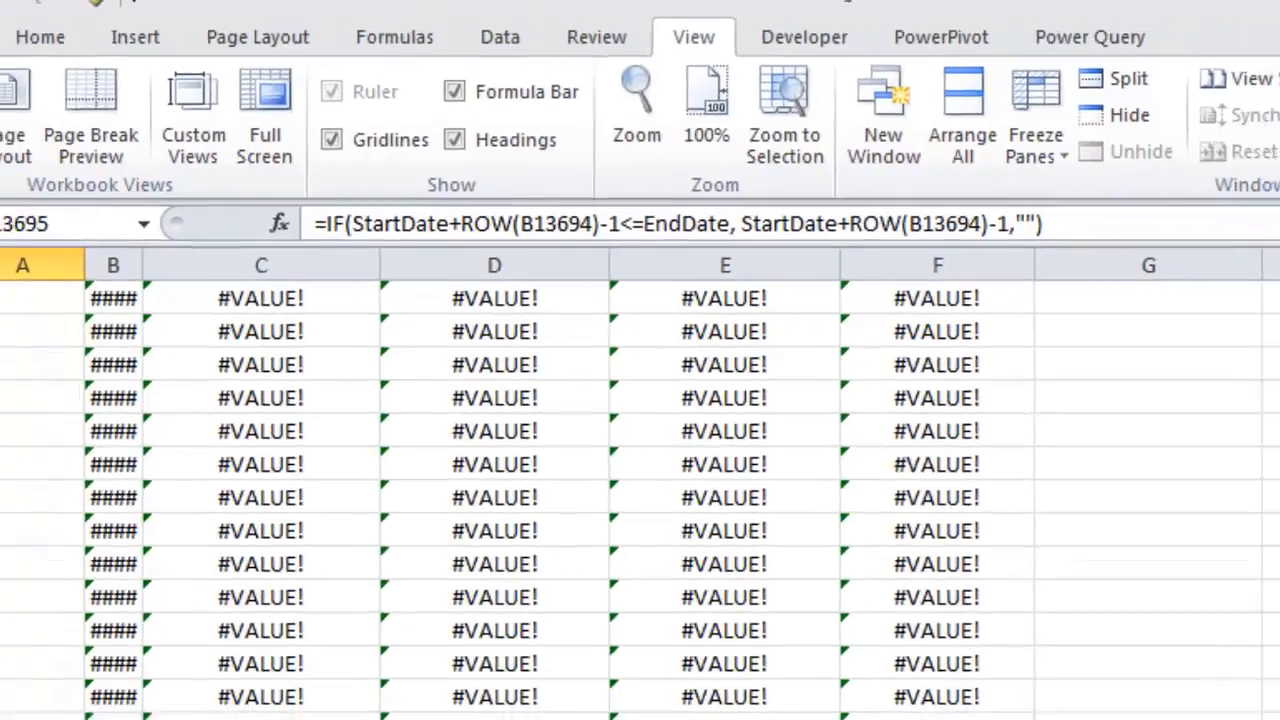
{"action": "key", "text": "ctrl+Home"}
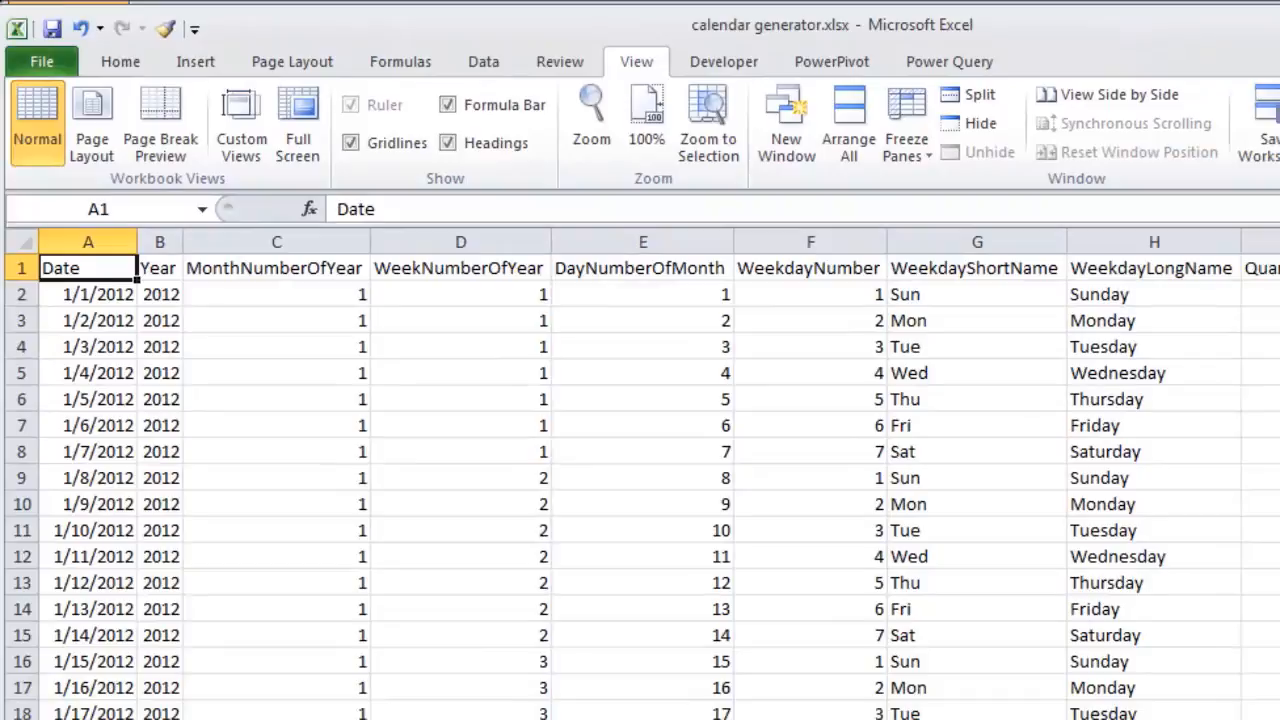
Examine the Output sheet's Date and weekday formulas, including the last formula row across the columns through QuarterNumberOfYear, and return to cell A1
{"action": "left_click", "coordinate": [948, 400]}
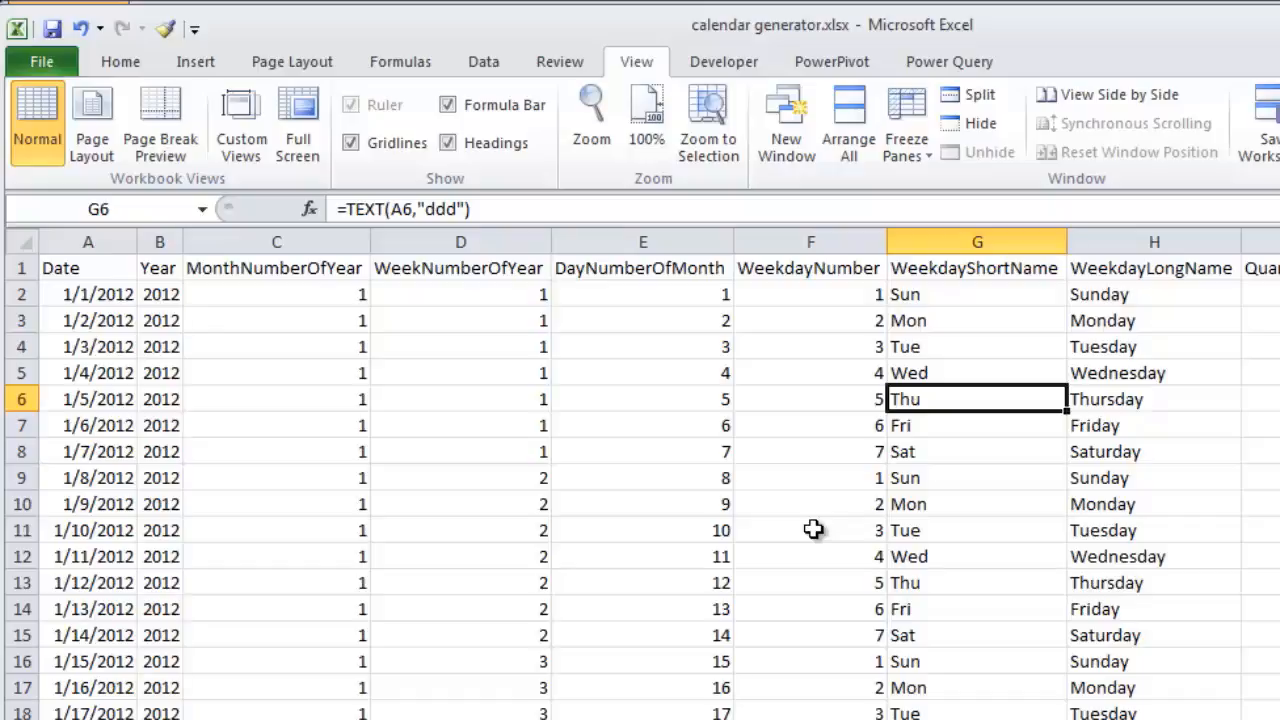
{"action": "left_click", "coordinate": [100, 374]}
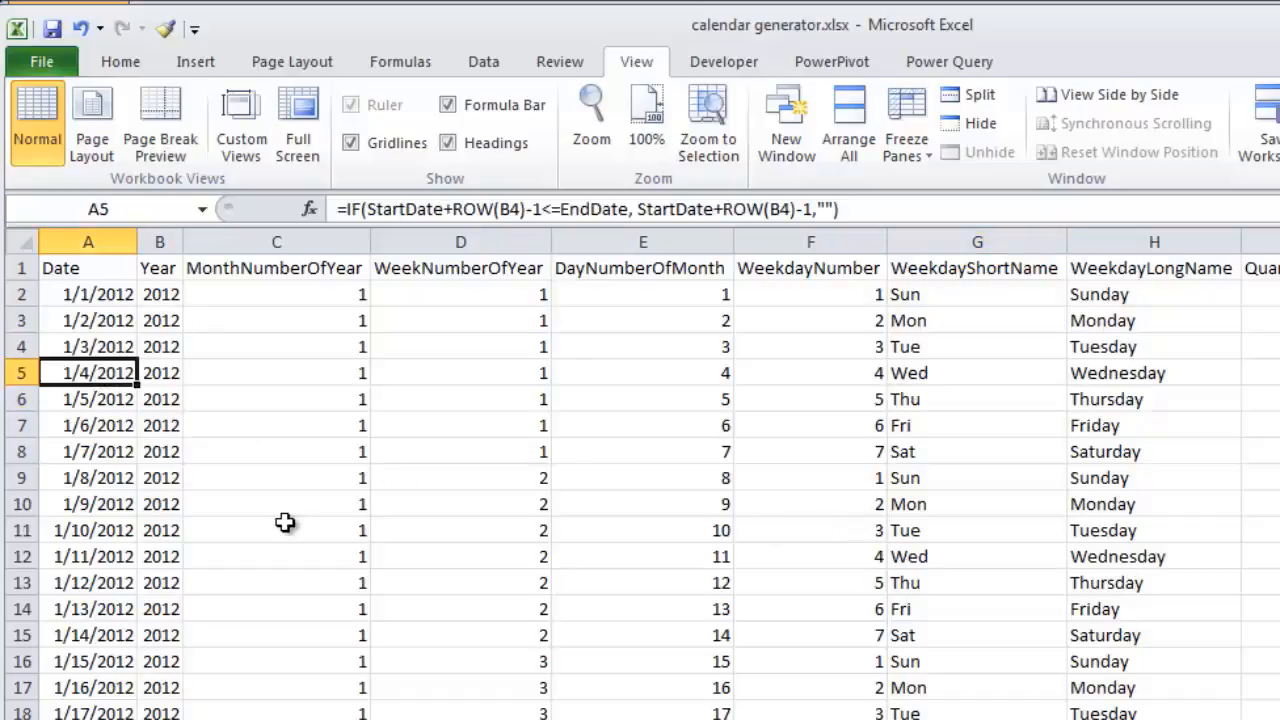
{"action": "key", "text": "ctrl+Down"}
{"action": "key", "text": "Right"}
{"action": "key", "text": "Right"}
{"action": "key", "text": "Right"}
{"action": "key", "text": "Right"}
{"action": "key", "text": "Right"}
{"action": "key", "text": "Right"}
{"action": "key", "text": "Right"}
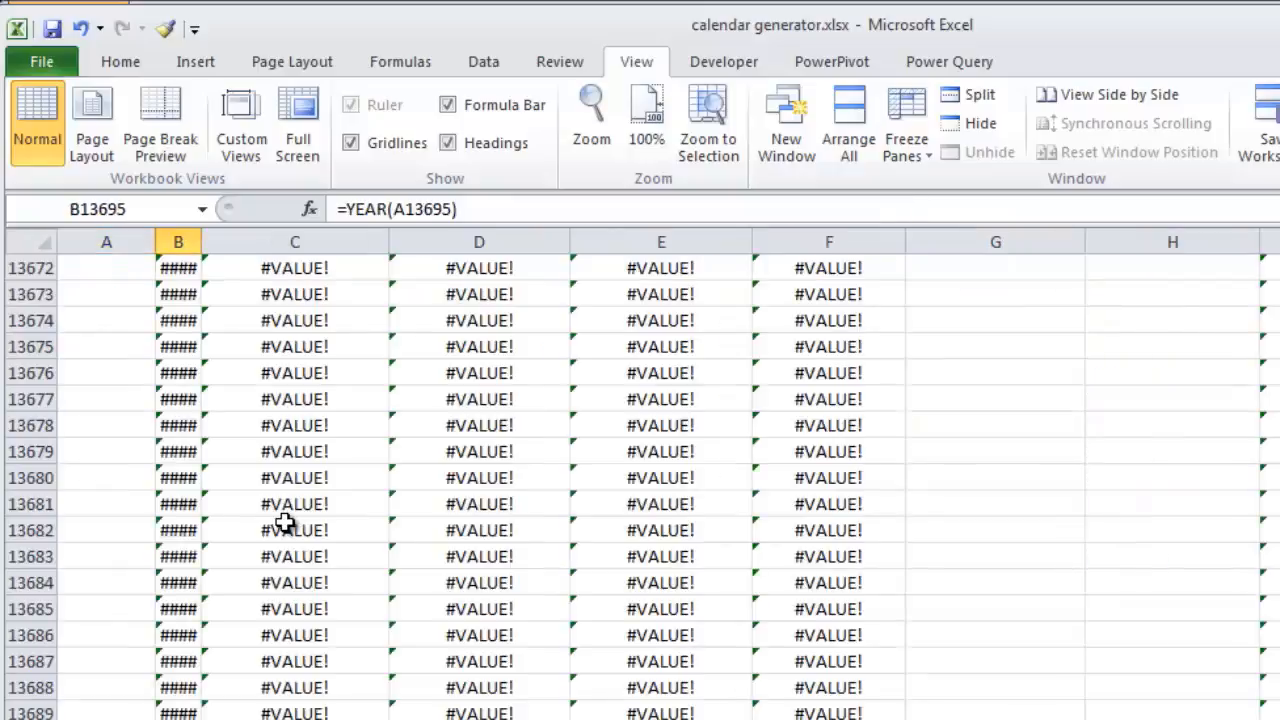
{"action": "key", "text": "Right"}
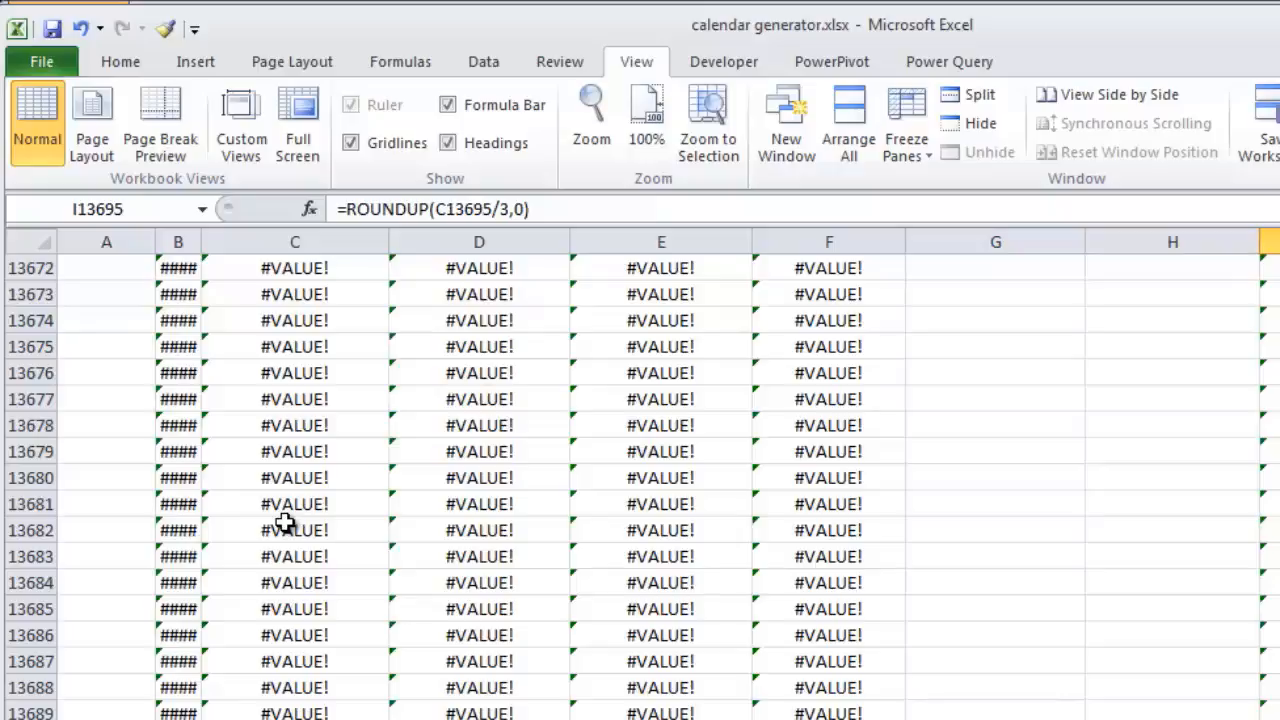
{"action": "key", "text": "Home"}
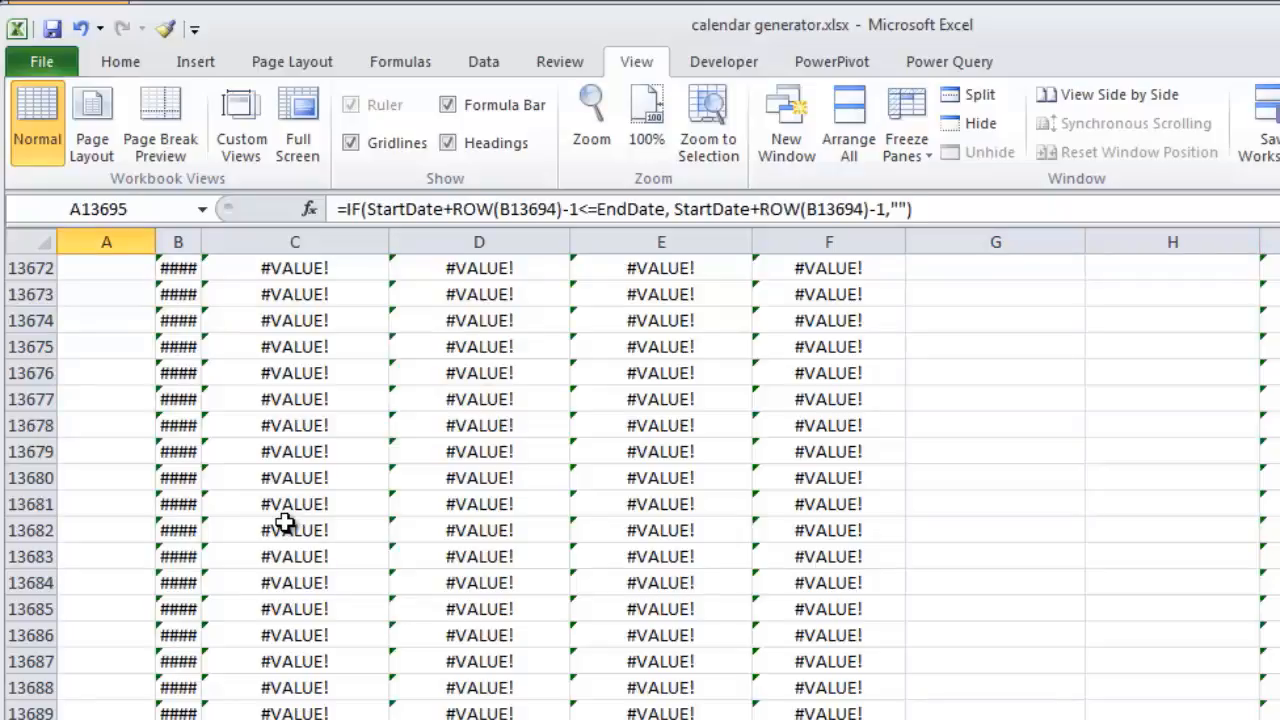
{"action": "key", "text": "ctrl+Home"}
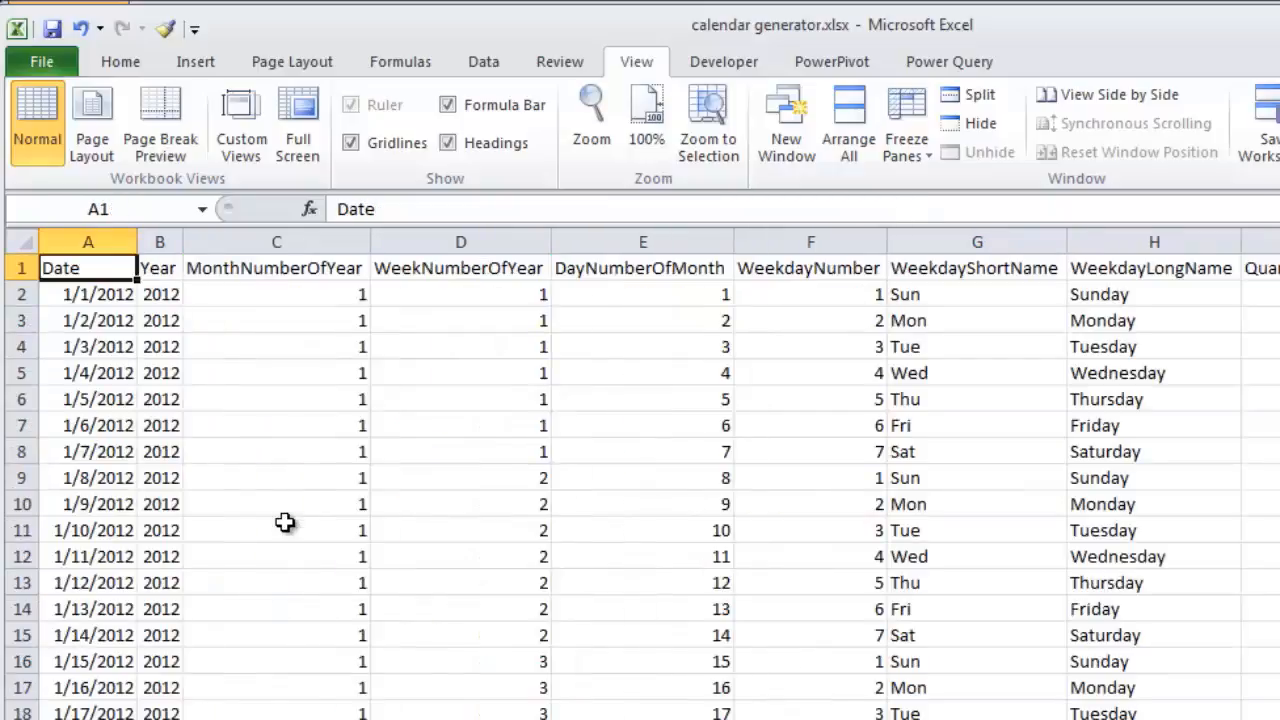
{"action": "left_click", "coordinate": [818, 61]}
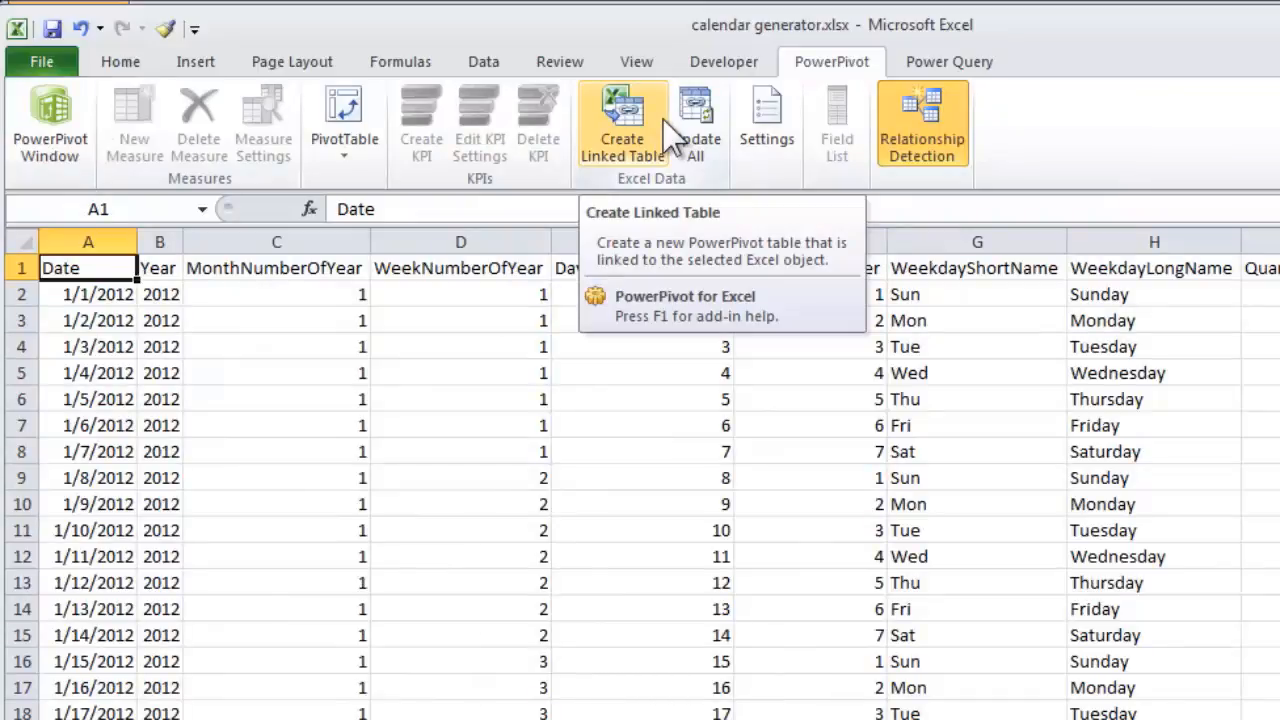
{"action": "left_click", "coordinate": [497, 402]}
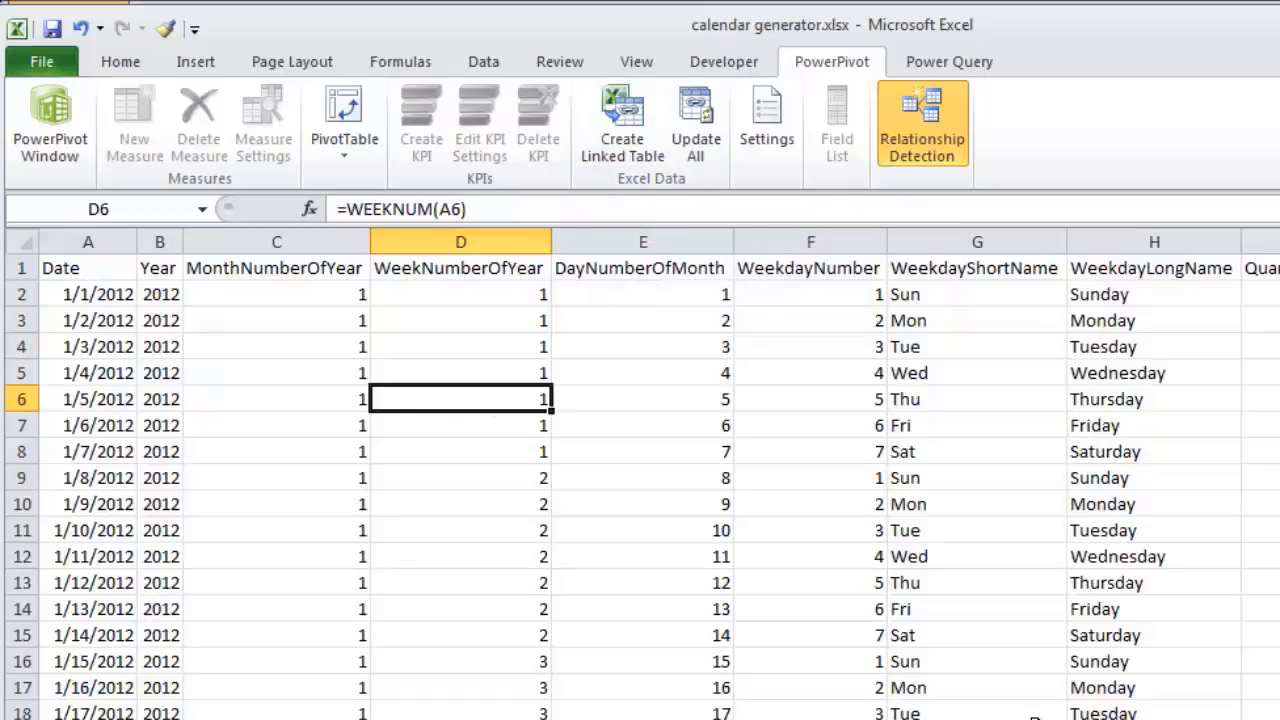
Save the Output sheet as a comma-delimited CSV file named my calendar.csv, accepting the single-sheet and CSV format limits
{"action": "left_click", "coordinate": [42, 63]}
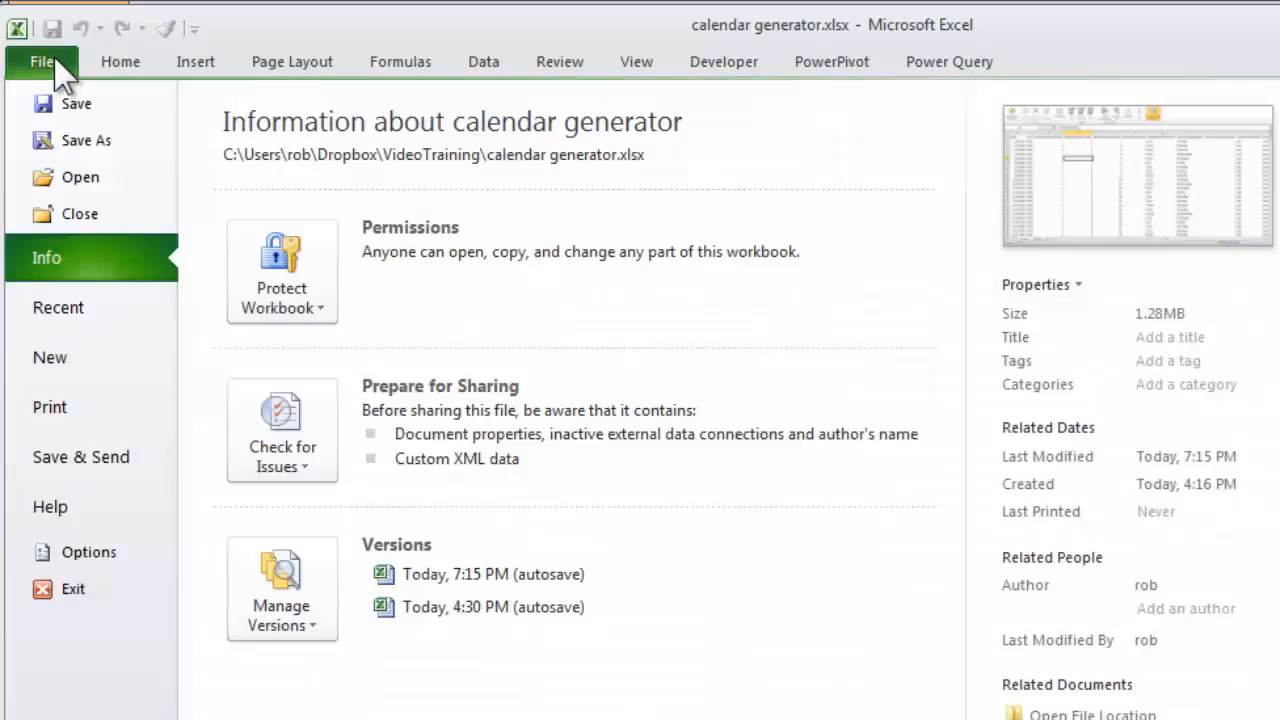
{"action": "left_click", "coordinate": [80, 143]}
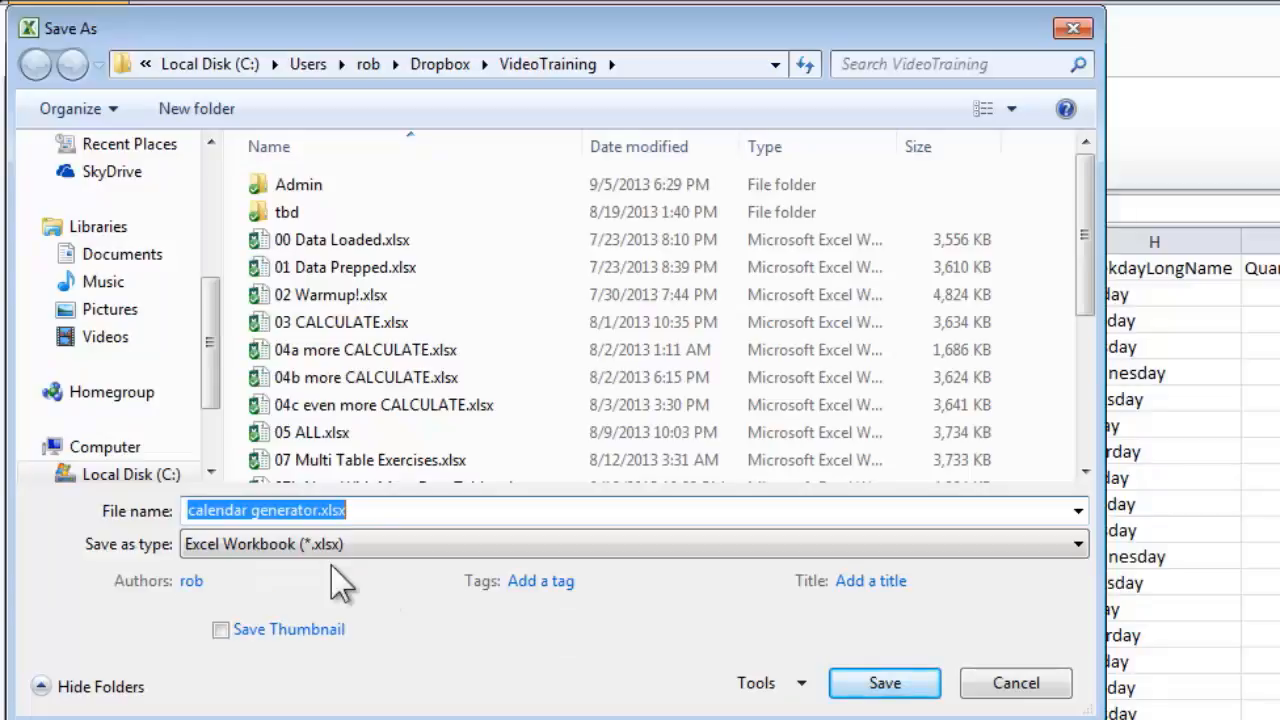
{"action": "left_click", "coordinate": [374, 547]}
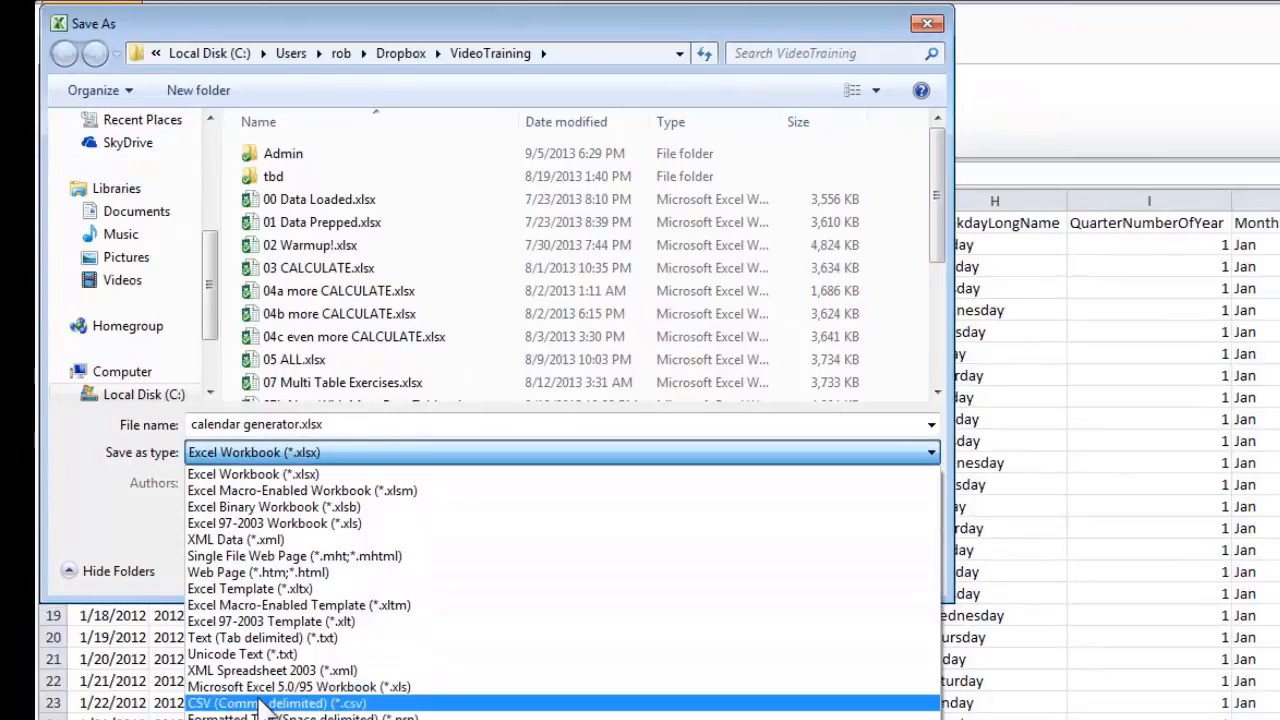
{"action": "left_click", "coordinate": [262, 706]}
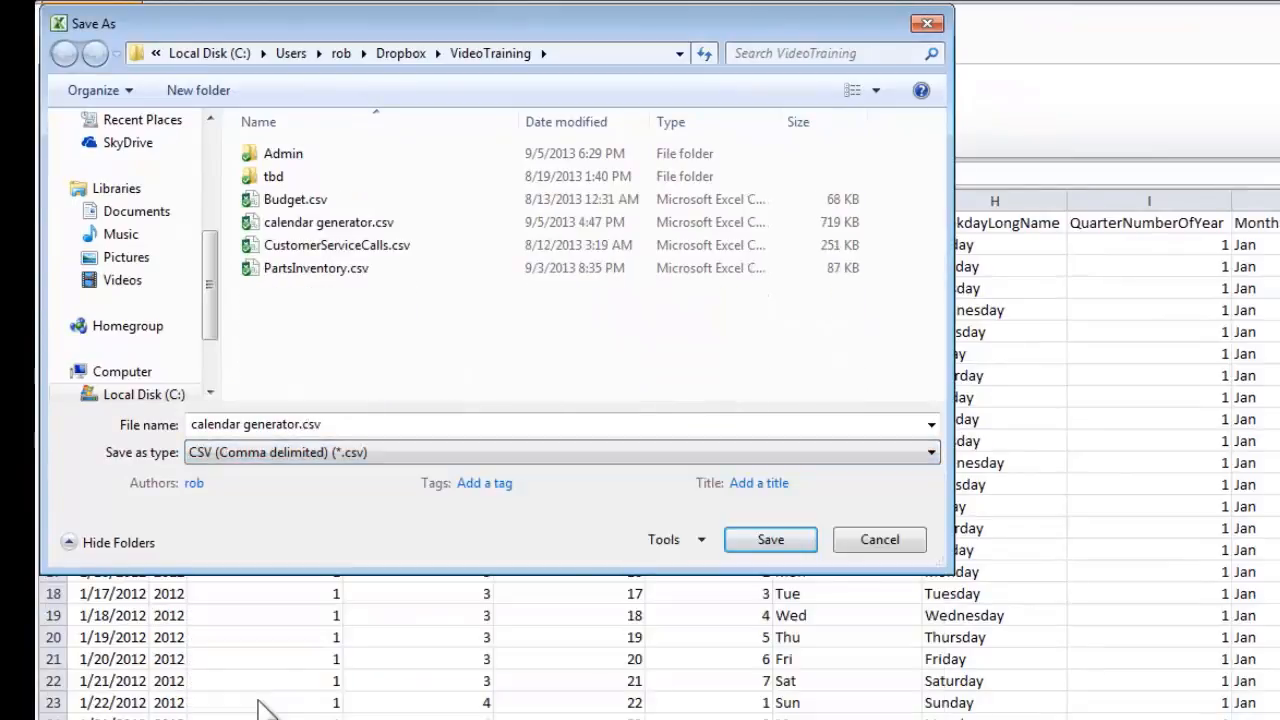
{"action": "left_click", "coordinate": [369, 428]}
{"action": "key", "text": "ctrl+a"}
{"action": "type", "text": "my "}
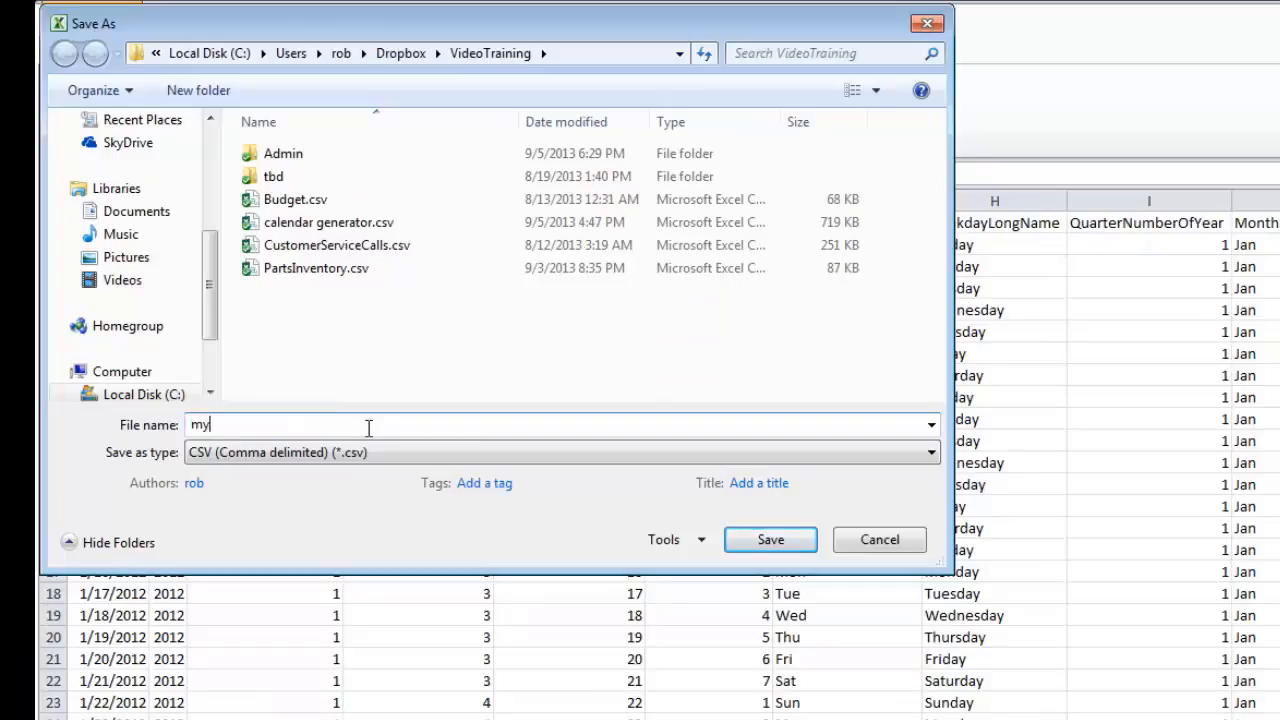
{"action": "type", "text": "calendar.csv"}
{"action": "key", "text": "Return"}
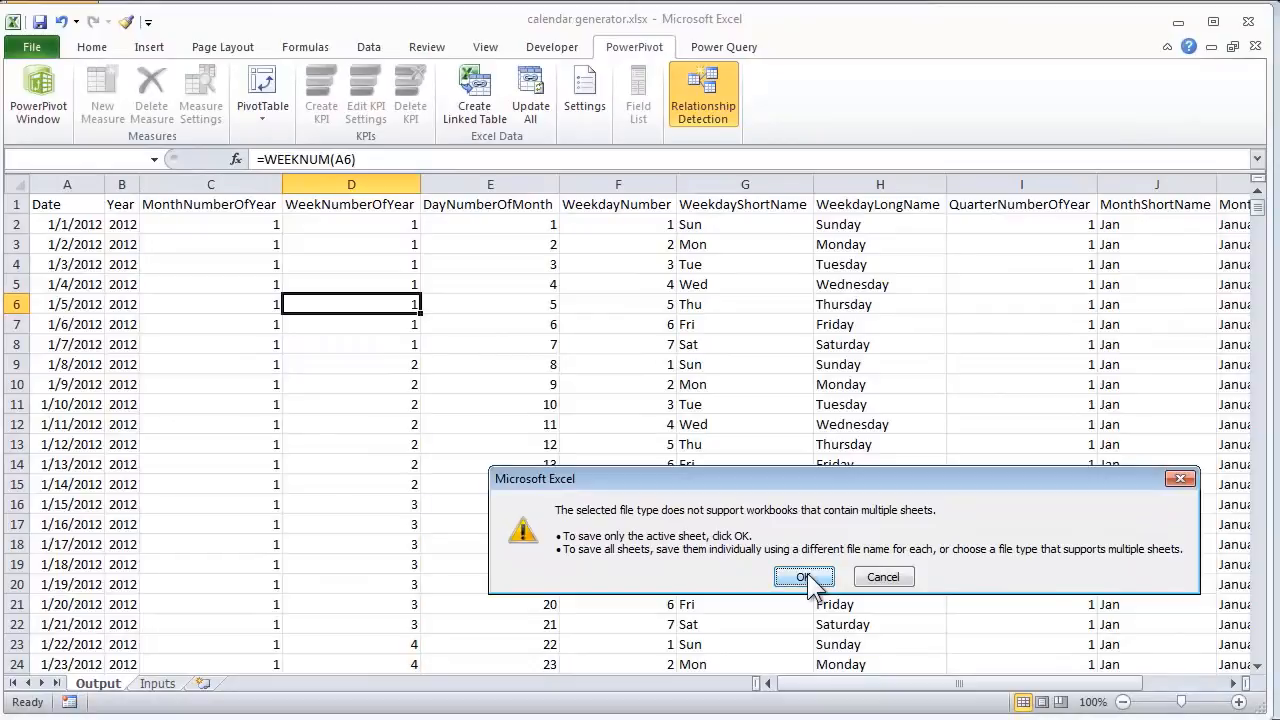
{"action": "left_click", "coordinate": [806, 578]}
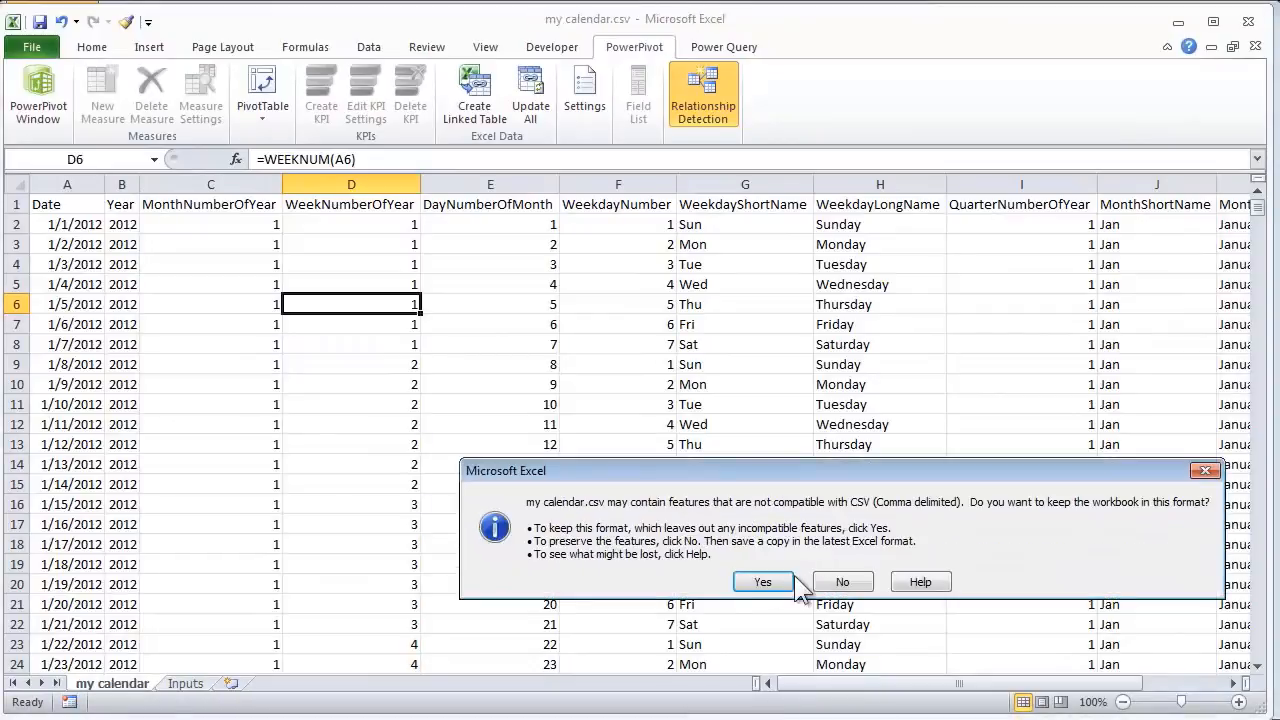
{"action": "left_click", "coordinate": [766, 588]}
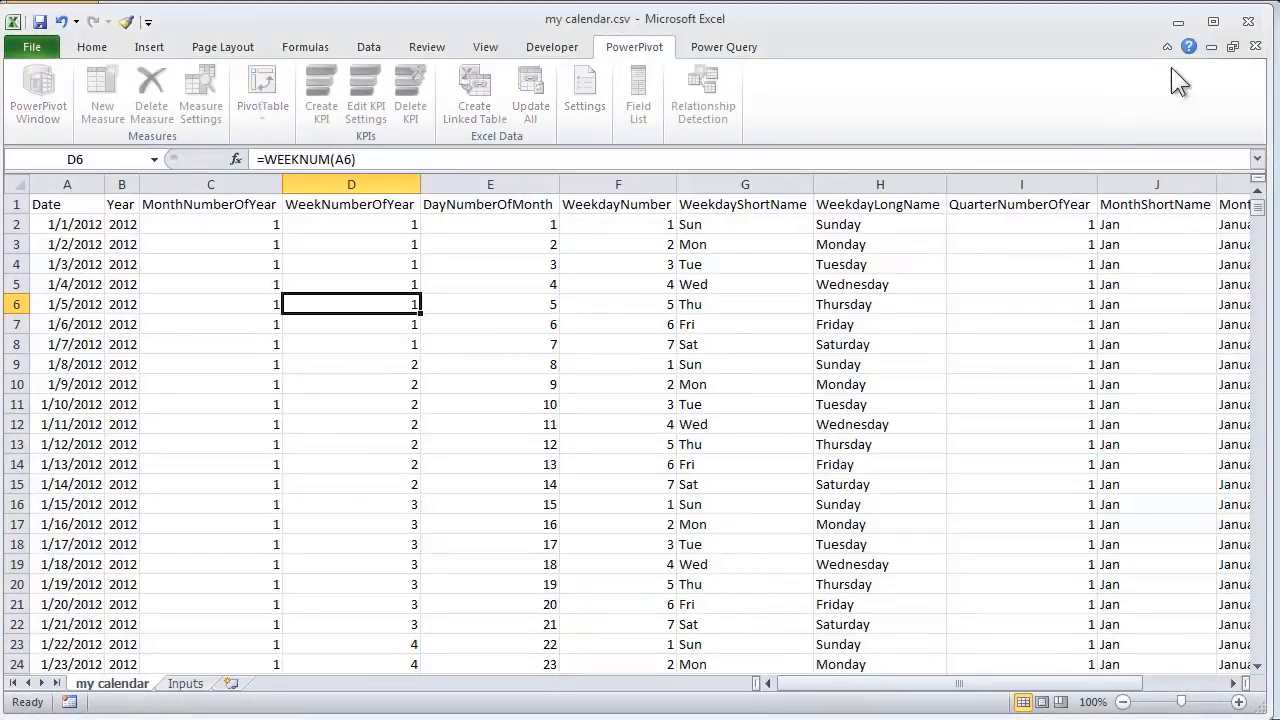
Close my calendar.csv without saving changes and create a new blank workbook
{"action": "left_click", "coordinate": [1249, 45]}
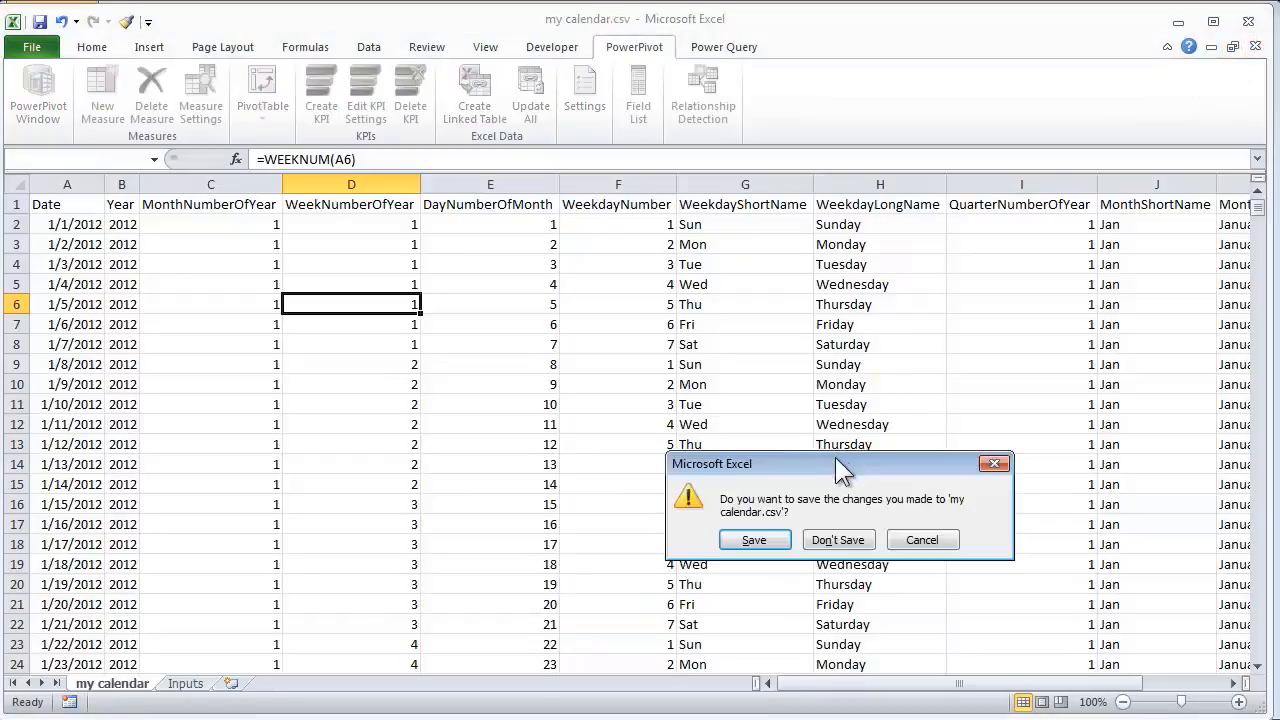
{"action": "left_click", "coordinate": [845, 540]}
{"action": "key", "text": "ctrl+n"}
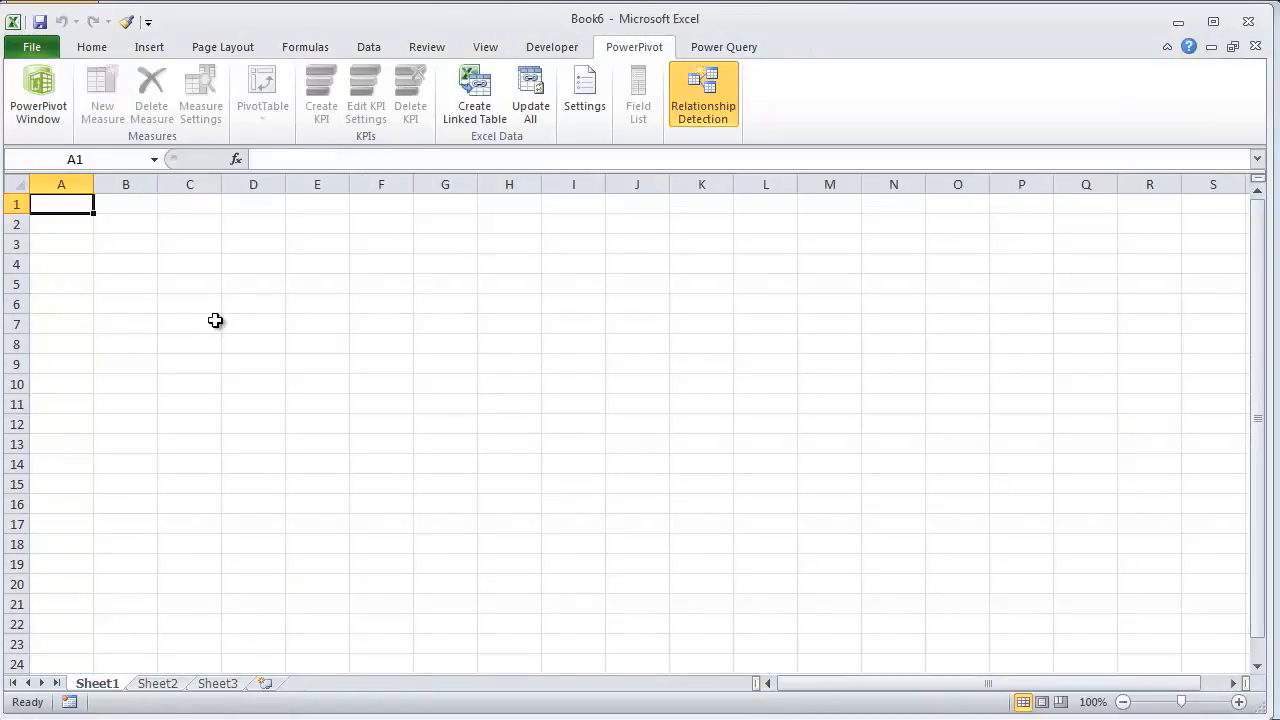
In the PowerPivot window, start a text file import from my calendar.csv, using its first row as column headers
{"action": "left_click", "coordinate": [39, 99]}
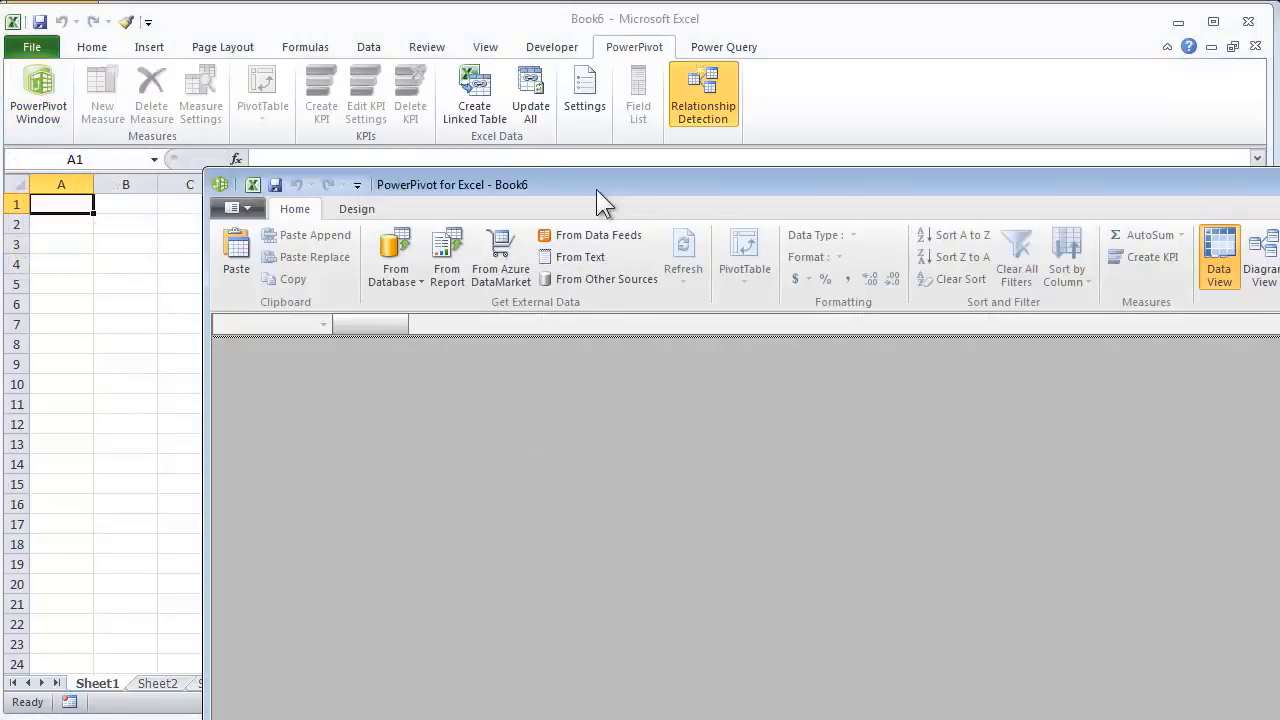
{"action": "left_click_drag", "start_coordinate": [604, 175], "coordinate": [407, 15]}
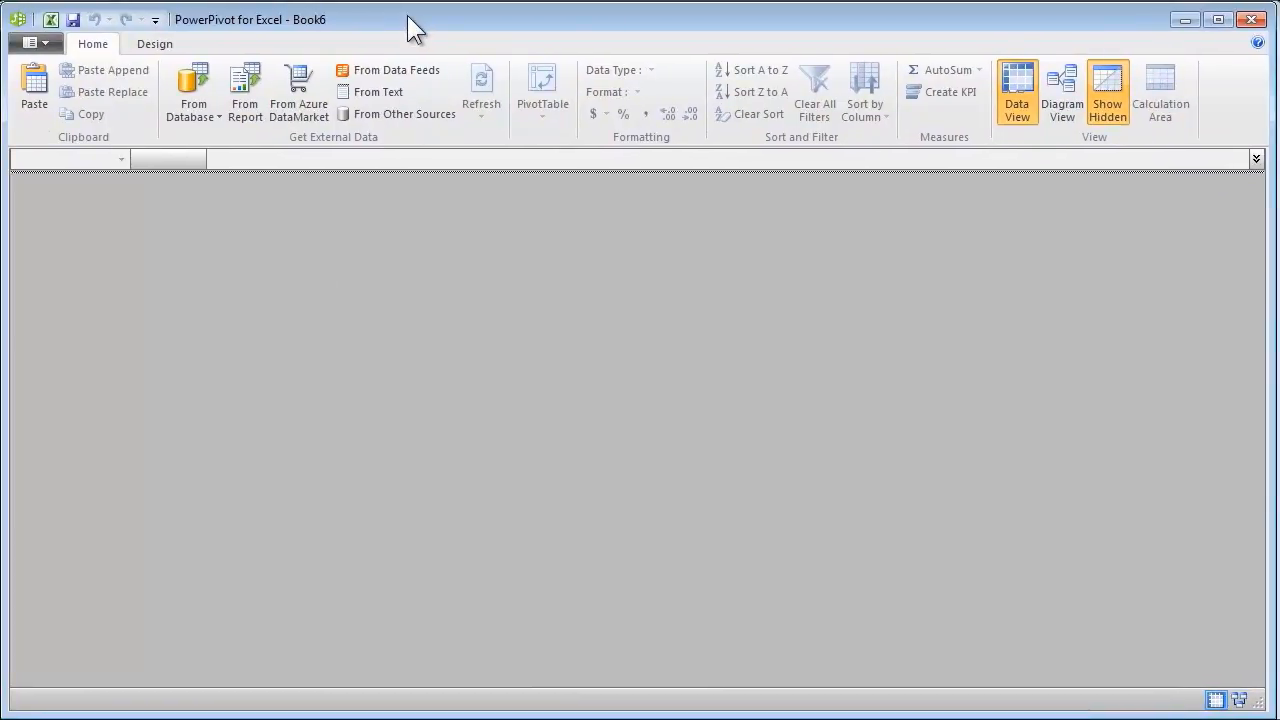
{"action": "left_click", "coordinate": [368, 90]}
{"action": "left_click_drag", "start_coordinate": [700, 286], "coordinate": [572, 58]}
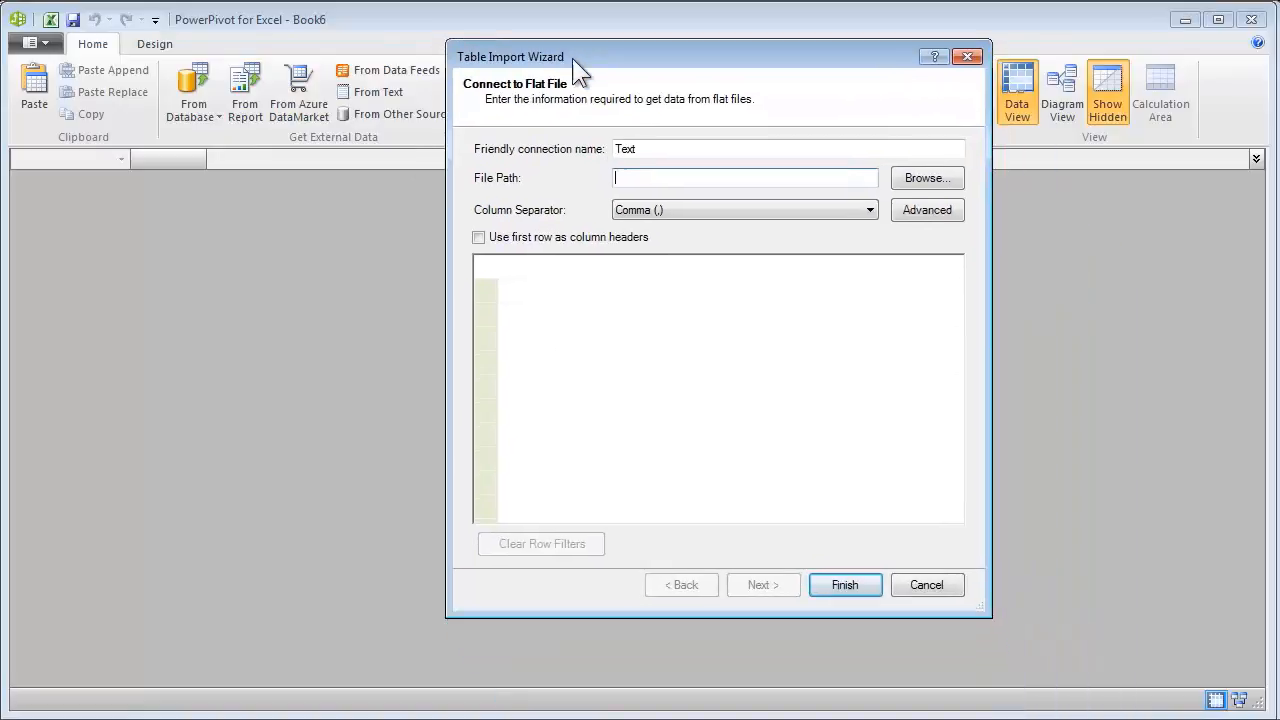
{"action": "left_click", "coordinate": [912, 176]}
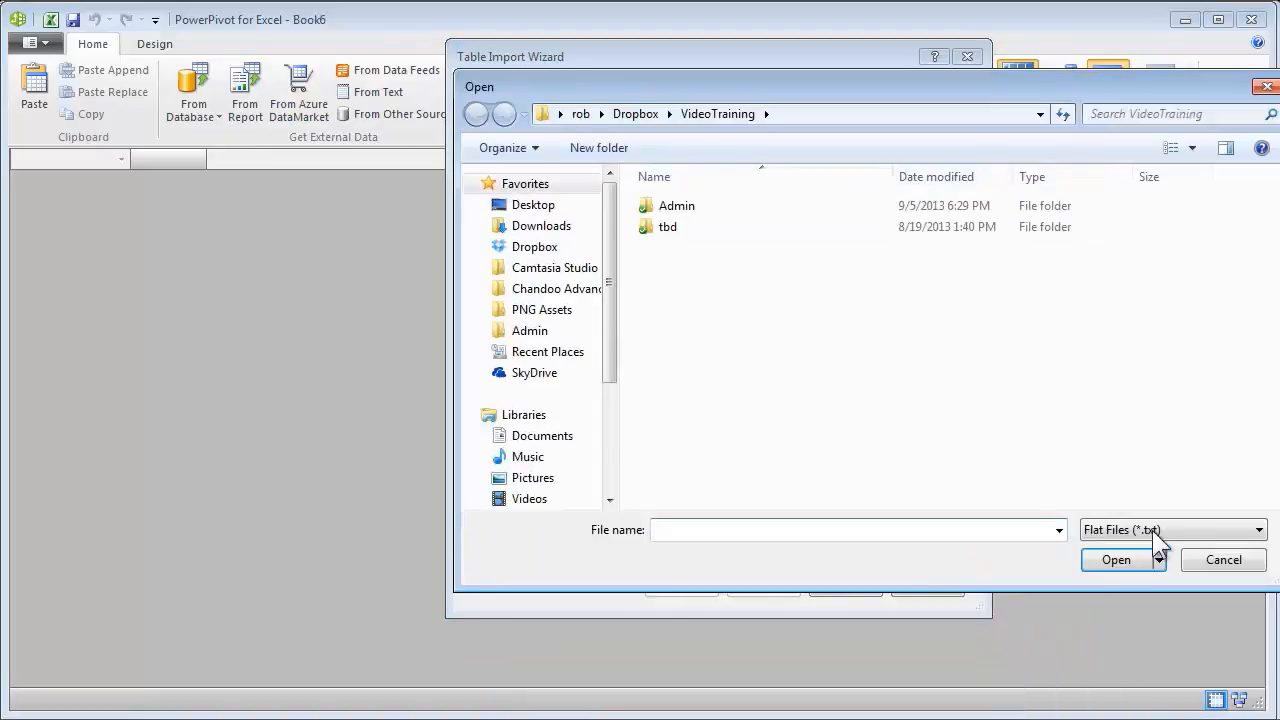
{"action": "left_click", "coordinate": [1175, 531]}
{"action": "left_click", "coordinate": [1154, 581]}
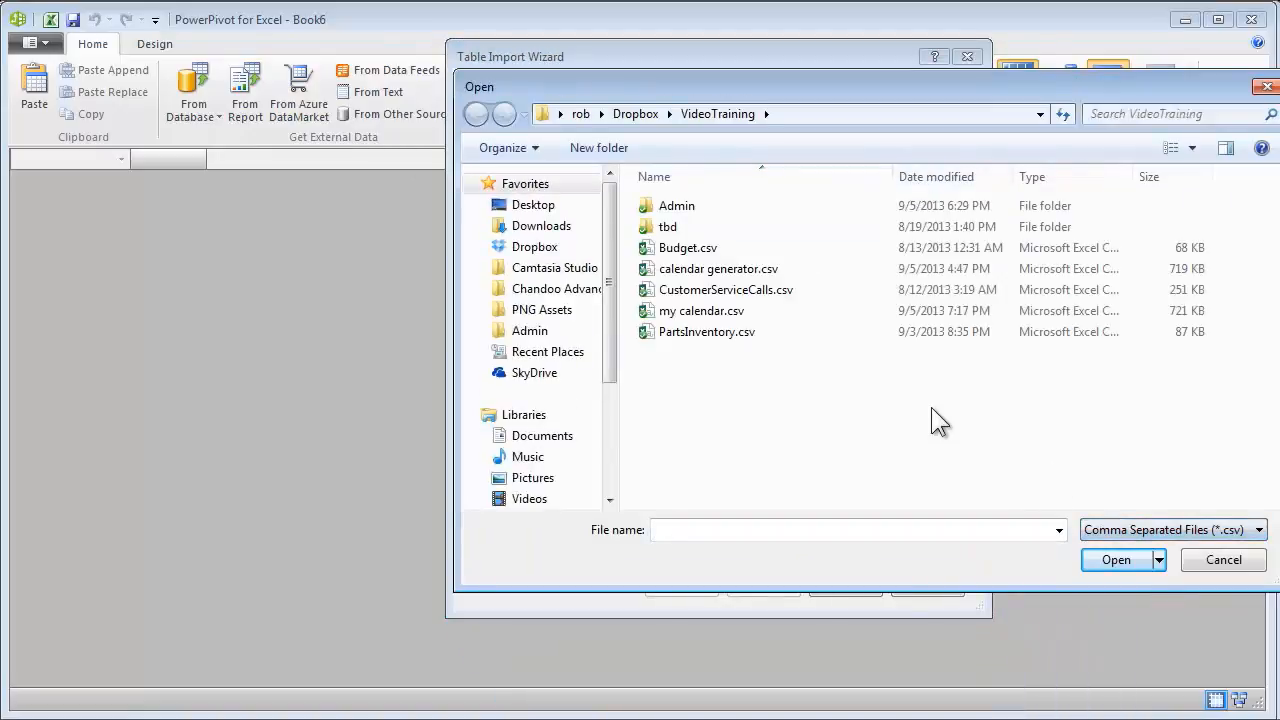
{"action": "left_click", "coordinate": [702, 311]}
{"action": "left_click", "coordinate": [1116, 560]}
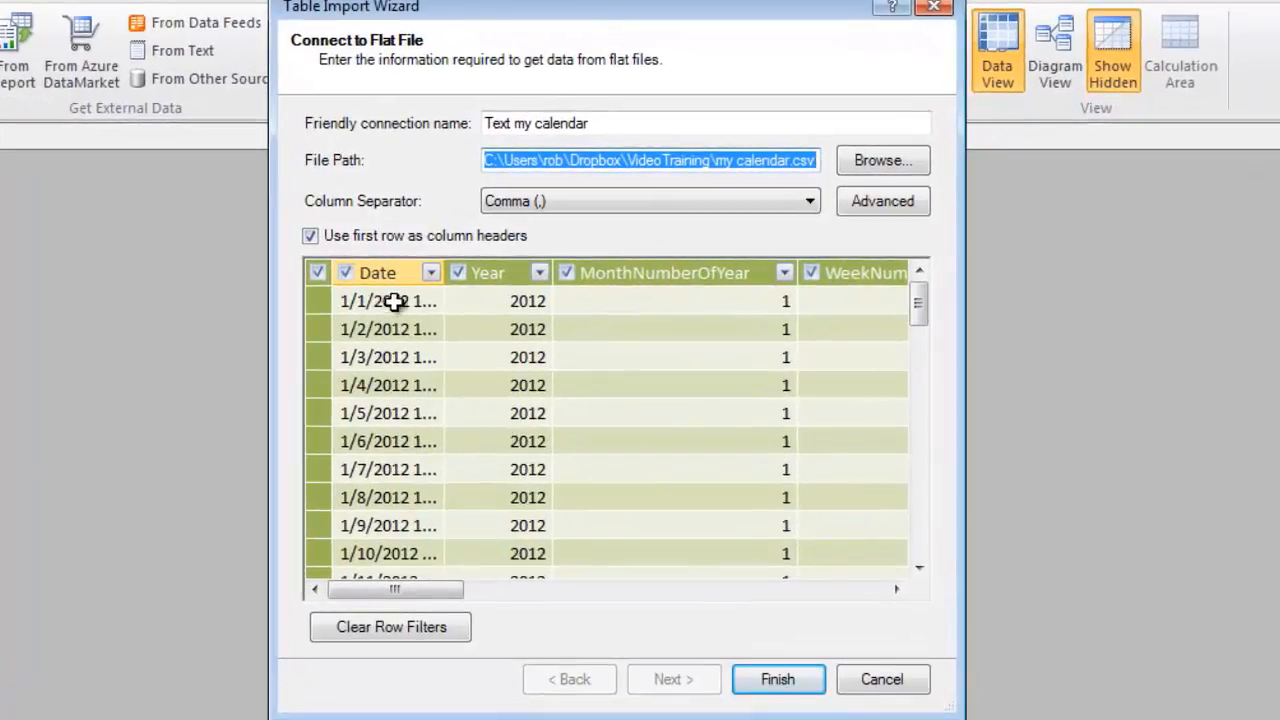
Filter the blanks out of the Date column and import the my calendar table
{"action": "left_click", "coordinate": [430, 273]}
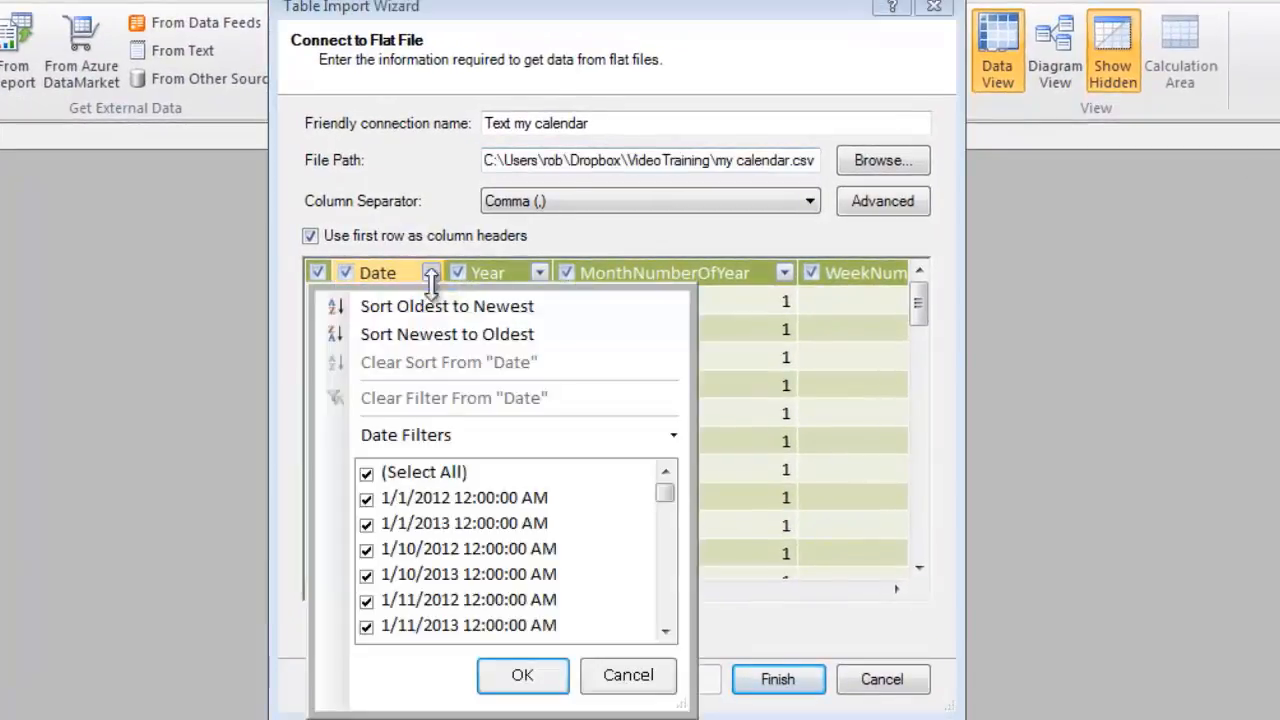
{"action": "left_click_drag", "start_coordinate": [665, 492], "coordinate": [678, 632]}
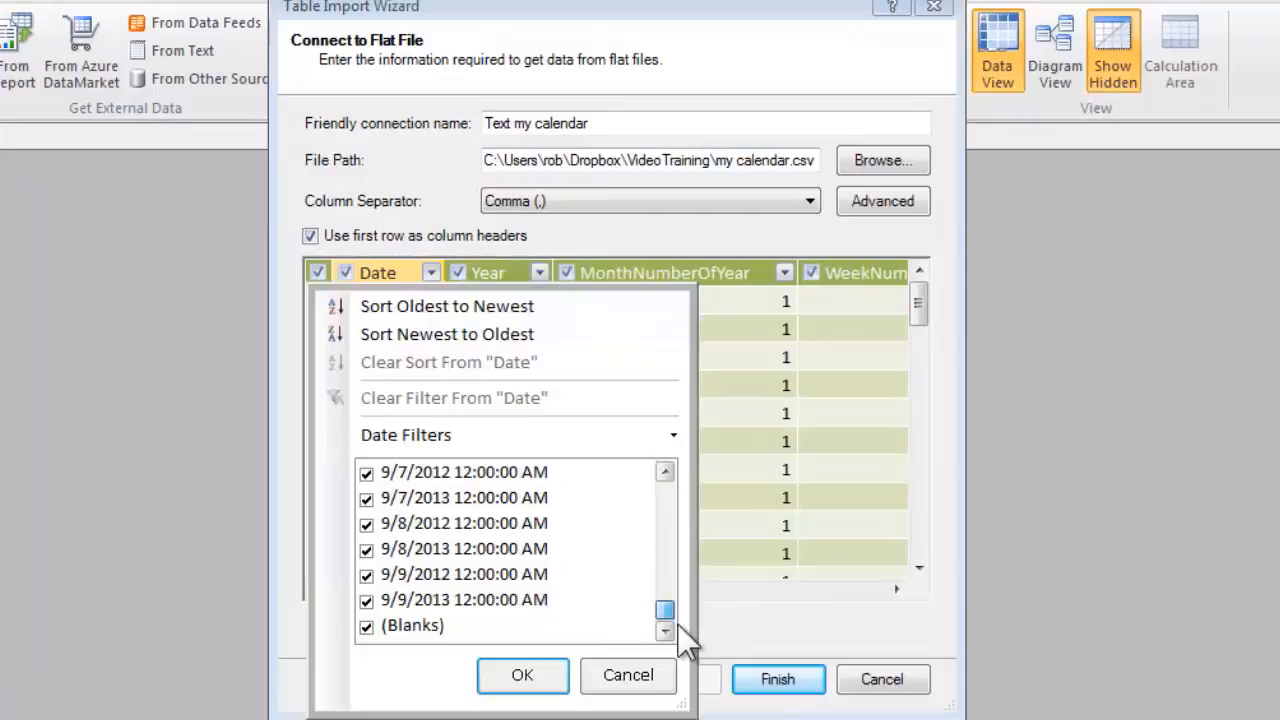
{"action": "left_click", "coordinate": [367, 627]}
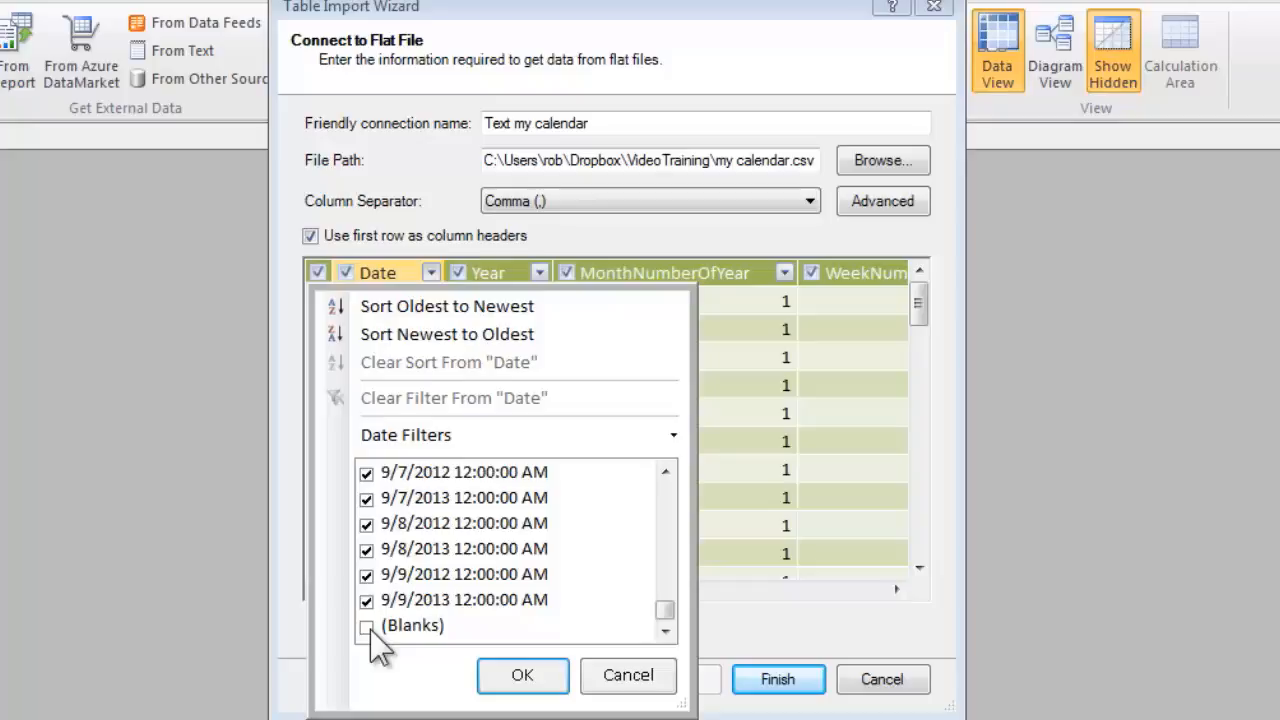
{"action": "left_click", "coordinate": [522, 677]}
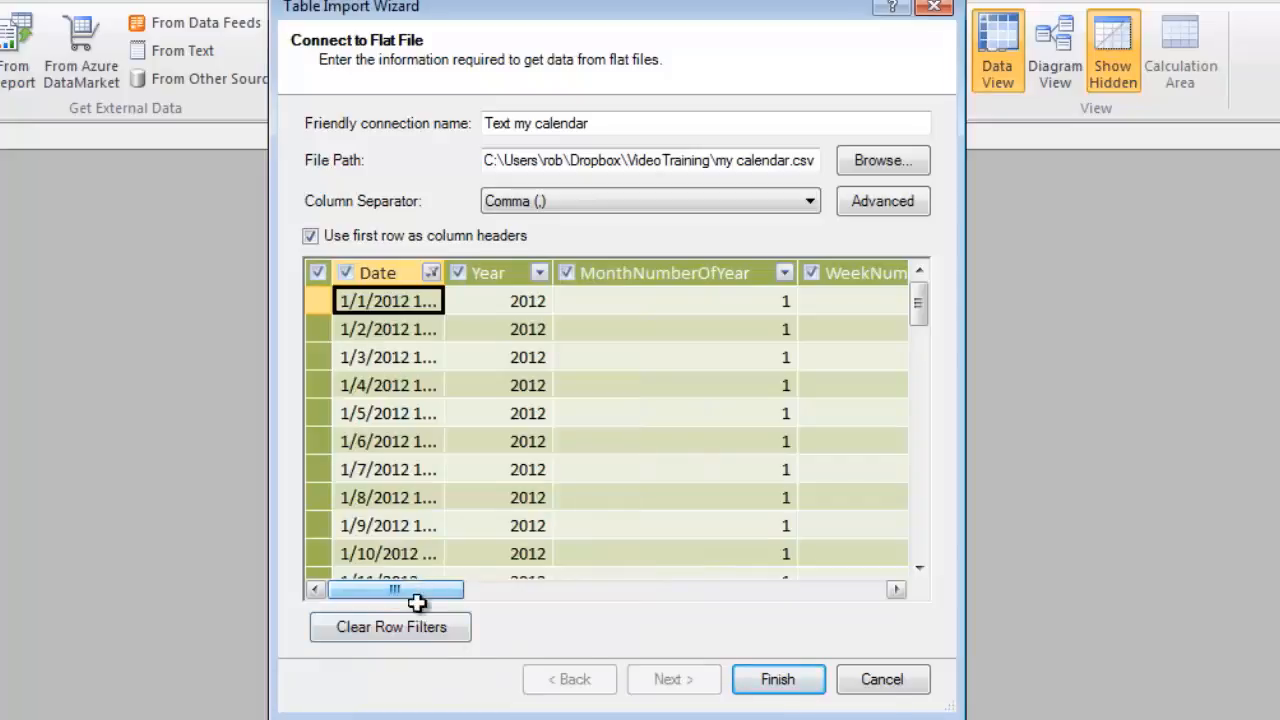
{"action": "key", "text": "Return"}
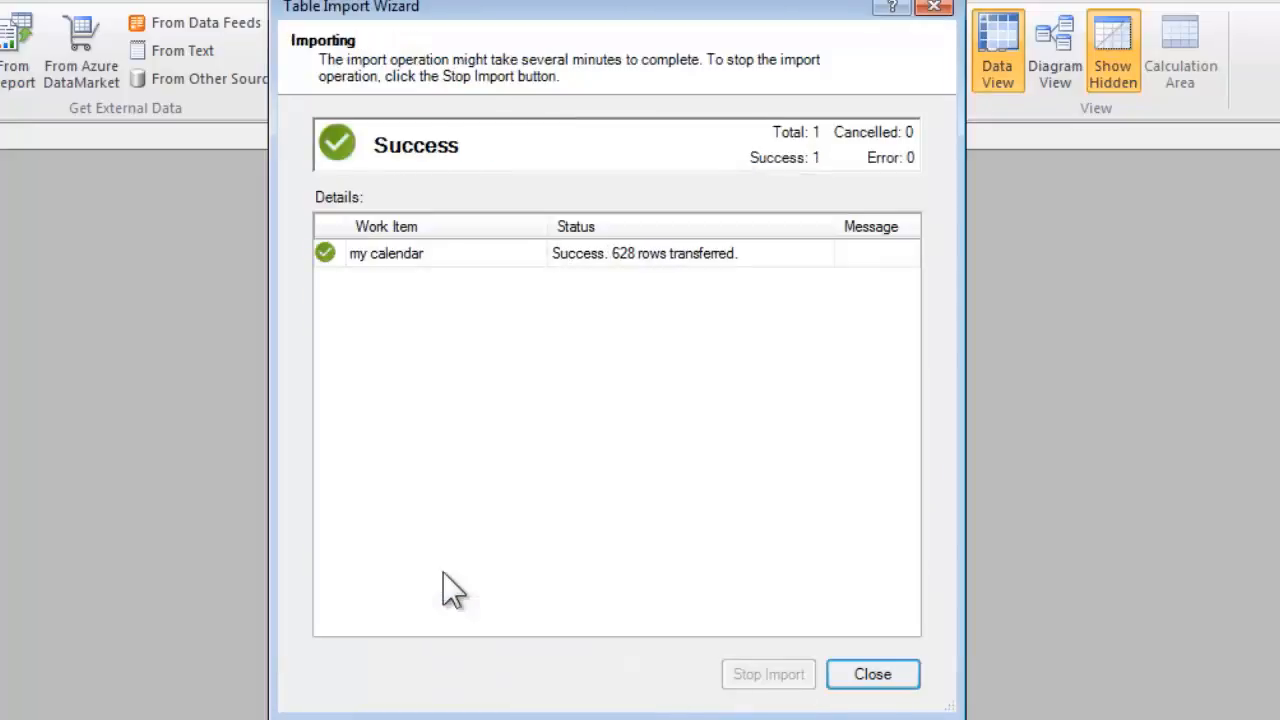
{"action": "left_click", "coordinate": [872, 676]}
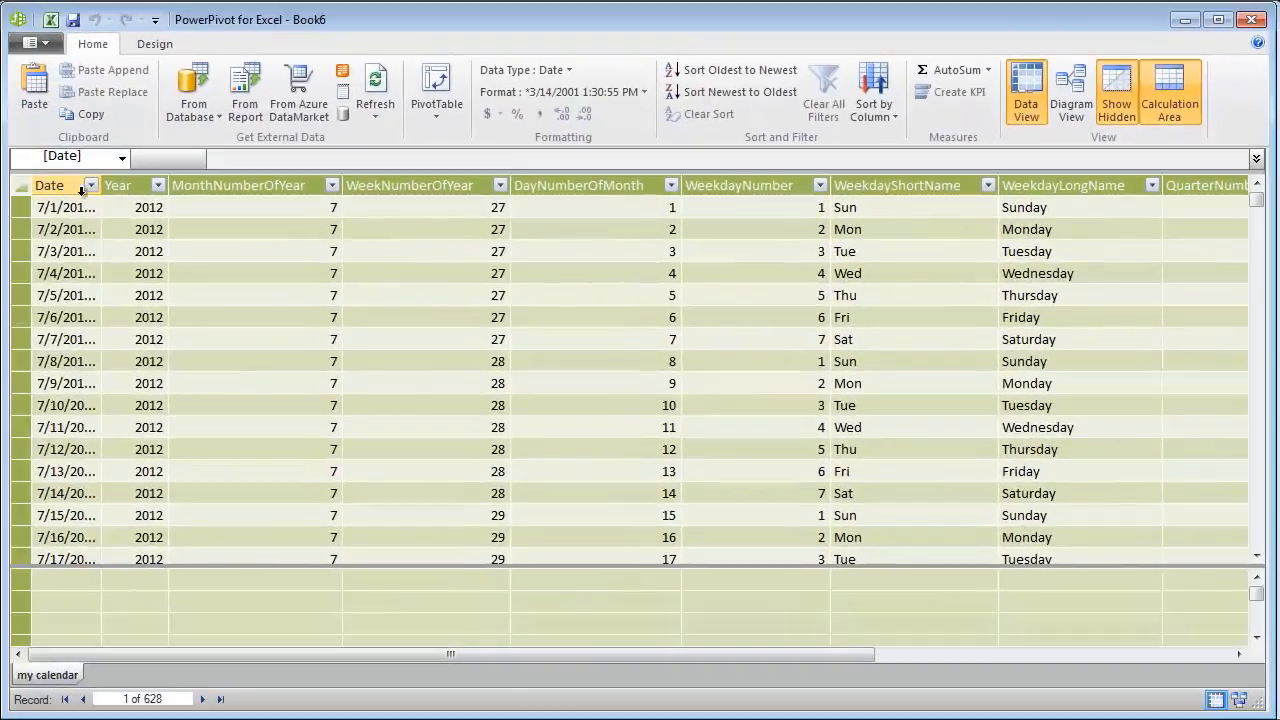
Widen the Date column to fit, sort it from oldest to newest, and go to the last record
{"action": "double_click", "coordinate": [101, 188]}
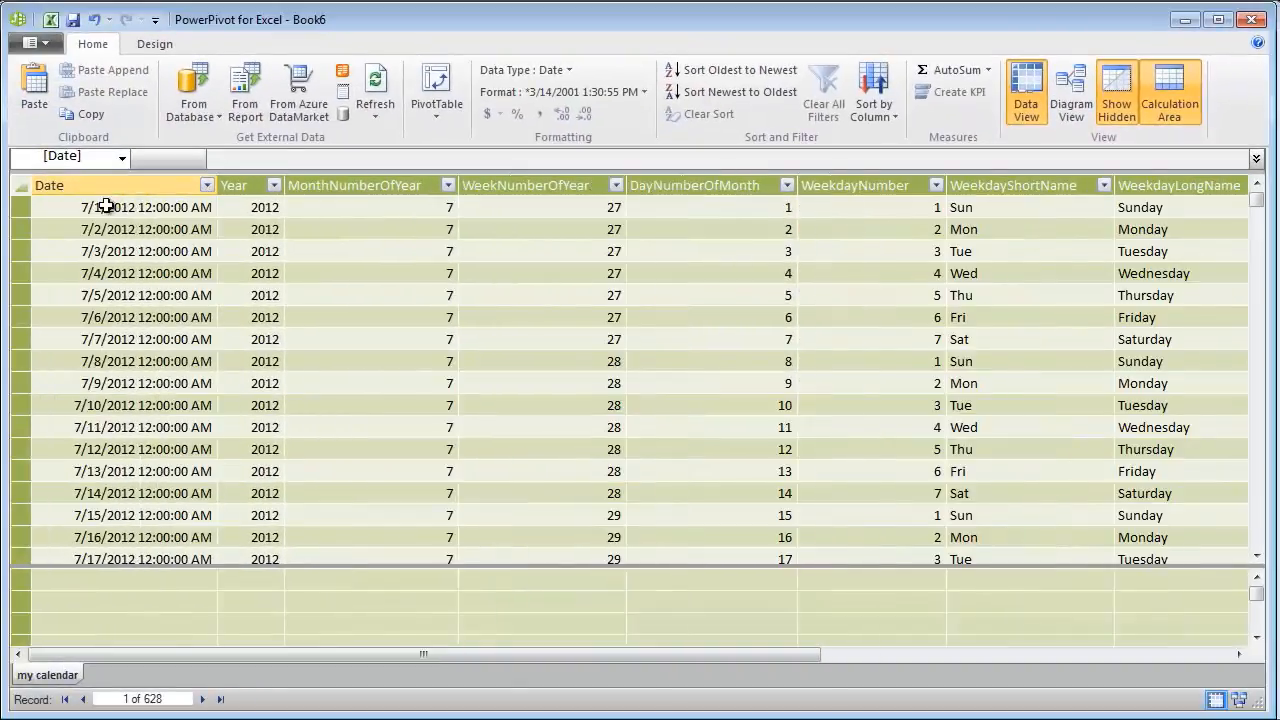
{"action": "left_click", "coordinate": [104, 207]}
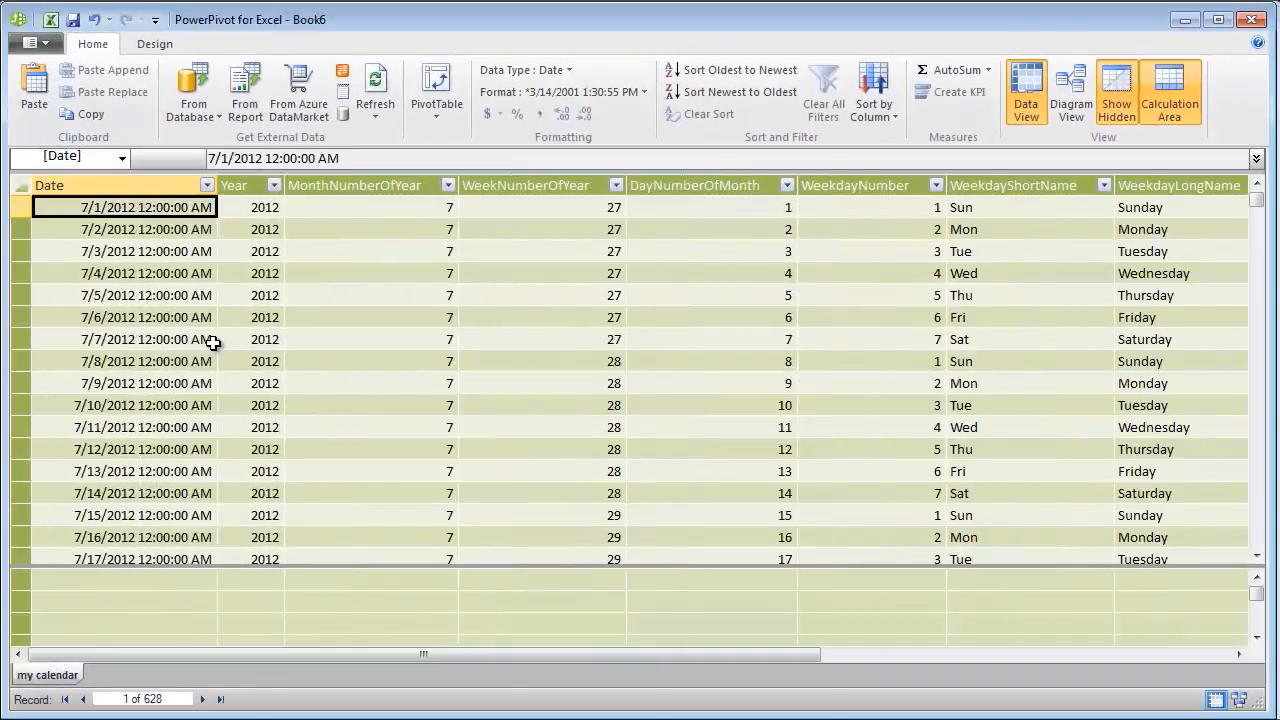
{"action": "left_click", "coordinate": [207, 185]}
{"action": "left_click", "coordinate": [170, 213]}
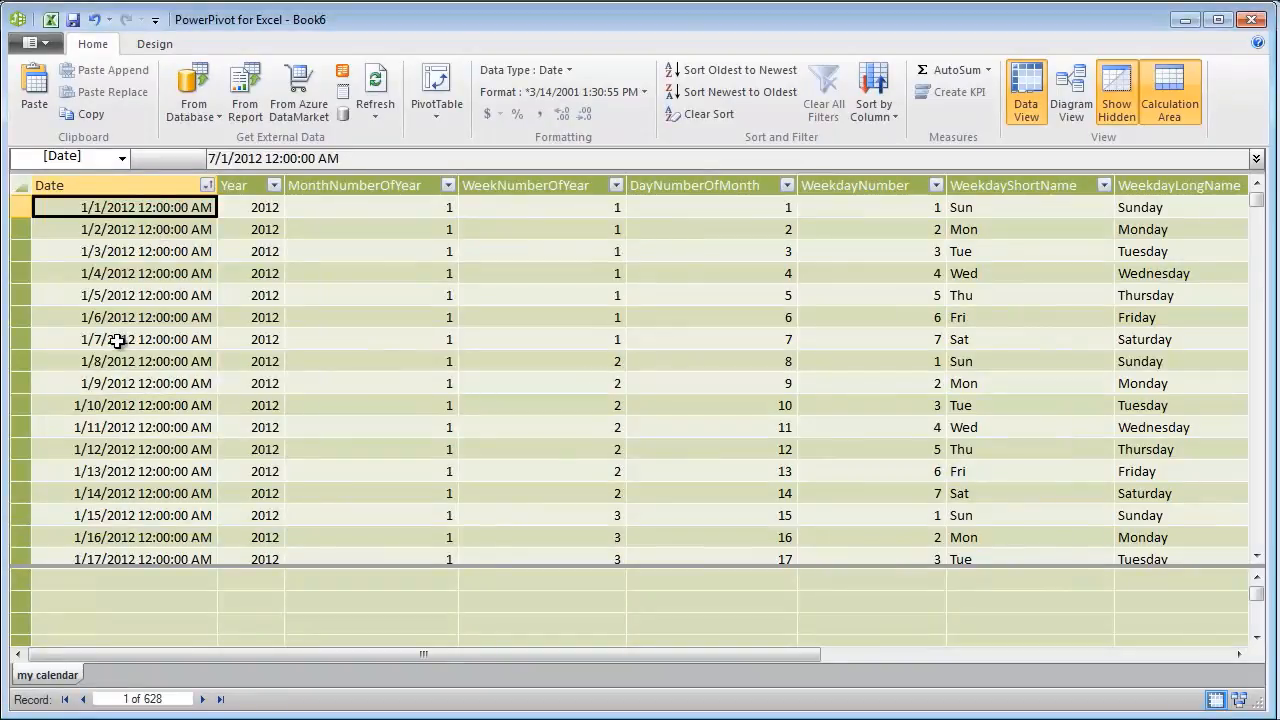
{"action": "key", "text": "ctrl+Down"}
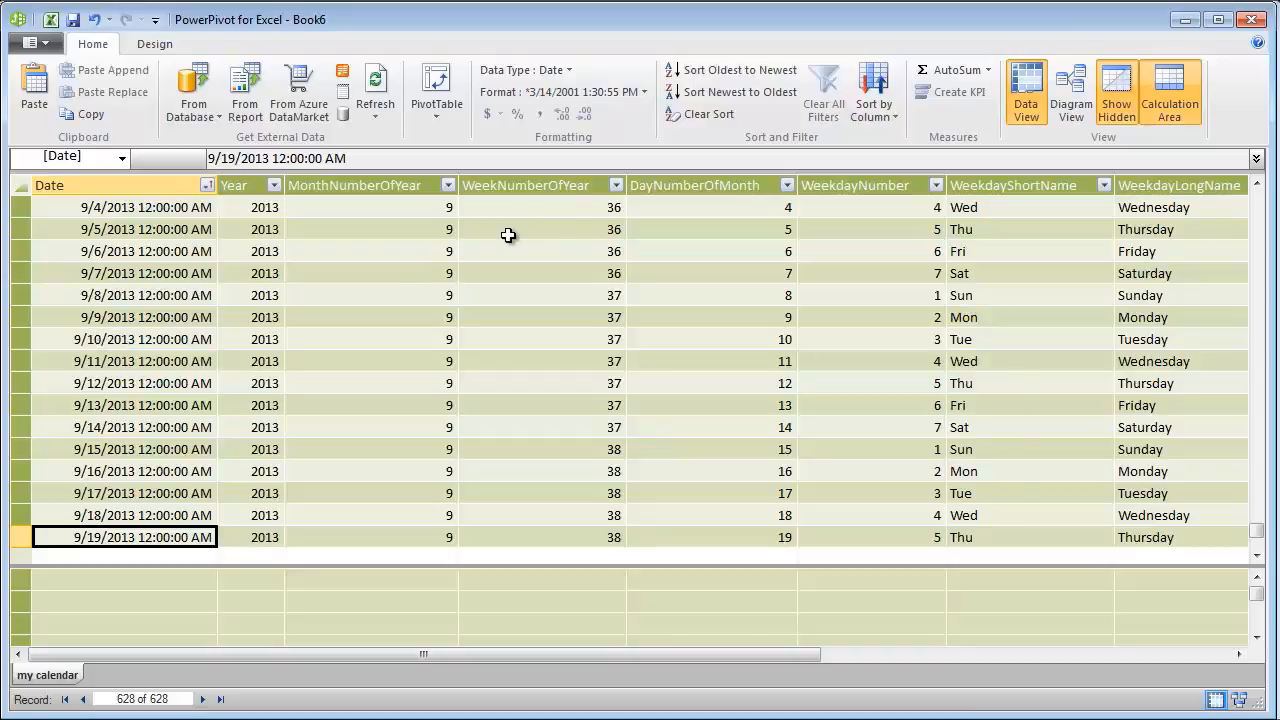
Switch back to Excel, open the recent workbook calendar generator.xlsx, and show its Inputs sheet
{"action": "key", "text": "alt+Tab"}
{"action": "left_click", "coordinate": [34, 51]}
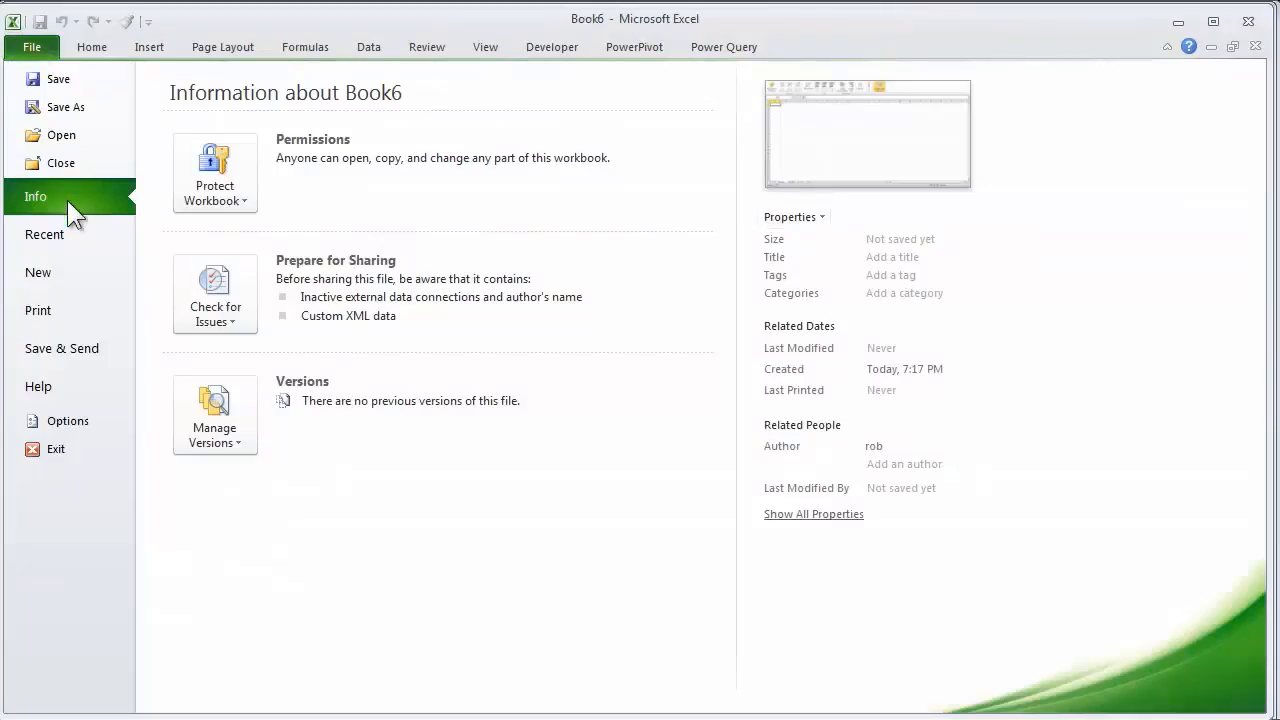
{"action": "left_click", "coordinate": [53, 229]}
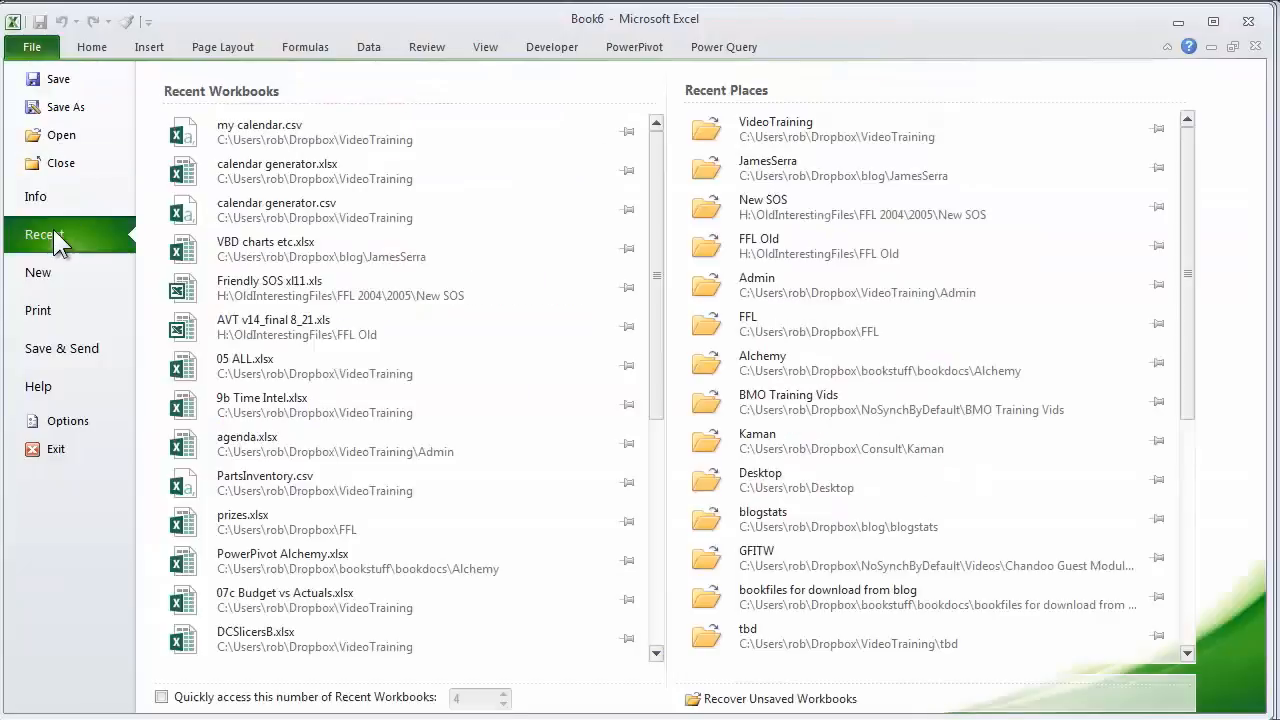
{"action": "left_click", "coordinate": [254, 175]}
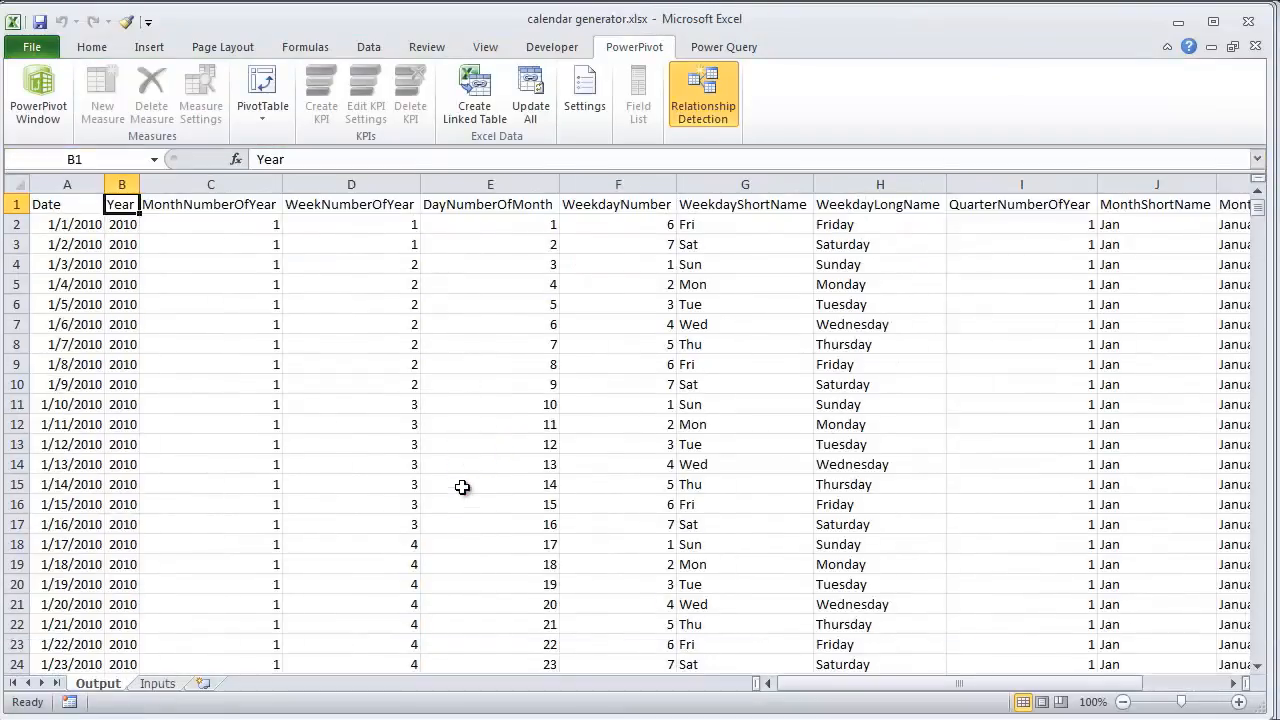
{"action": "left_click", "coordinate": [166, 685]}
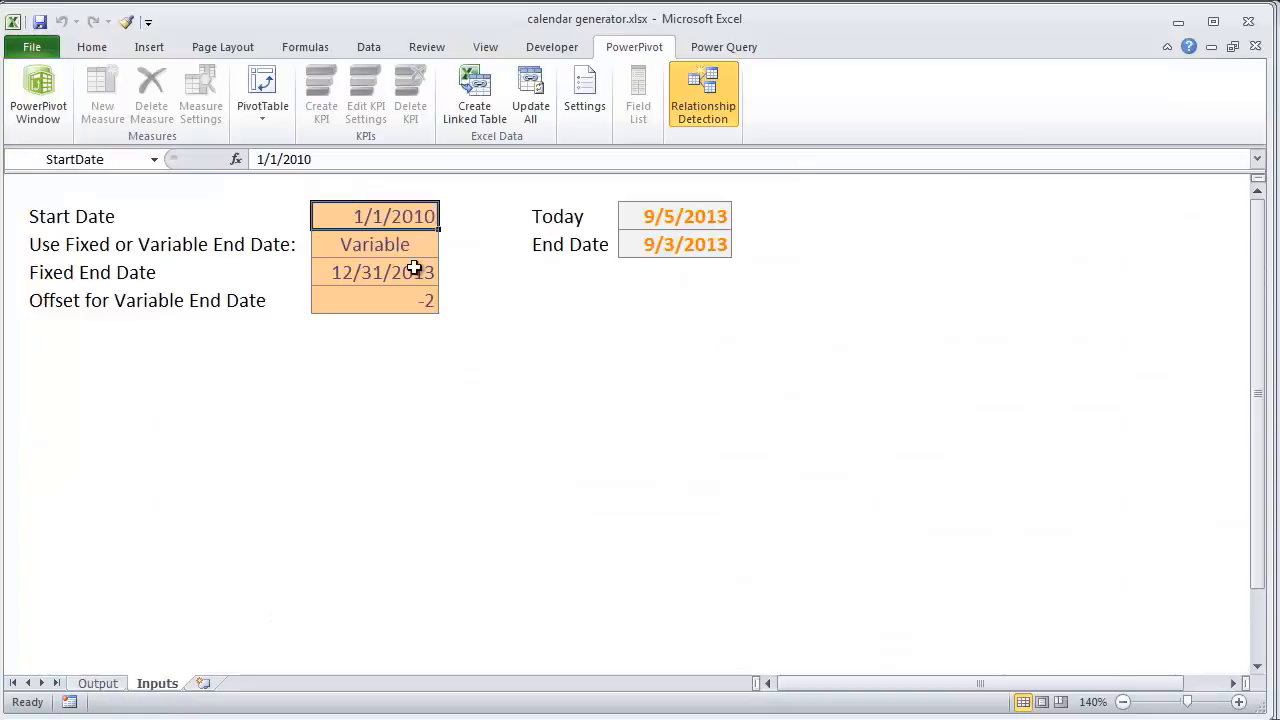
Inspect the Today, Offset for Variable End Date and Start Date cells, and return to the Output sheet
{"action": "left_click", "coordinate": [666, 220]}
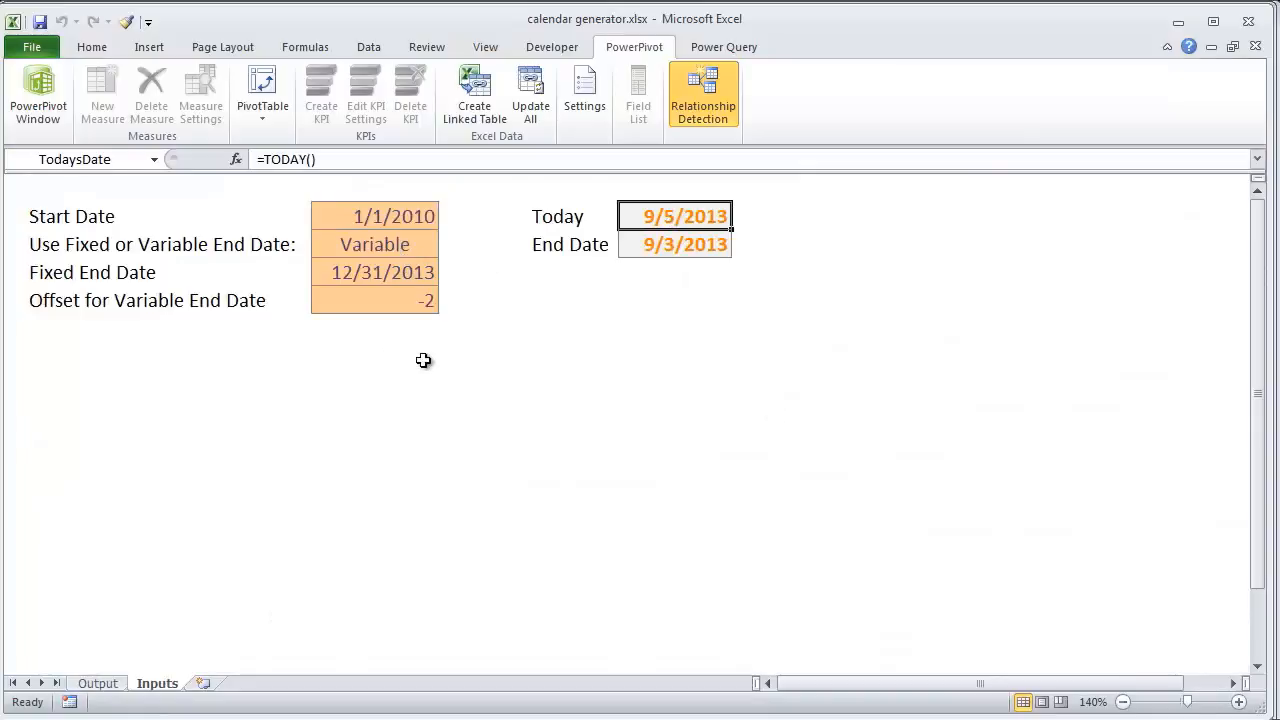
{"action": "left_click", "coordinate": [366, 298]}
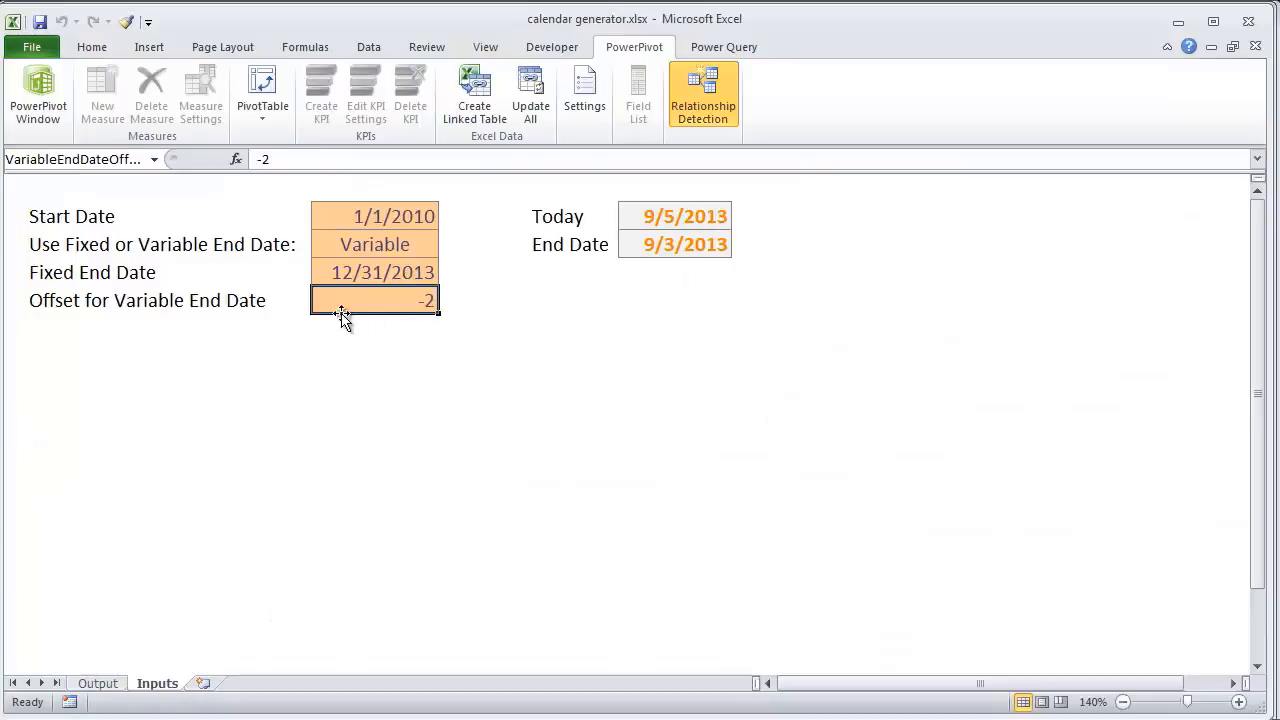
{"action": "left_click", "coordinate": [409, 219]}
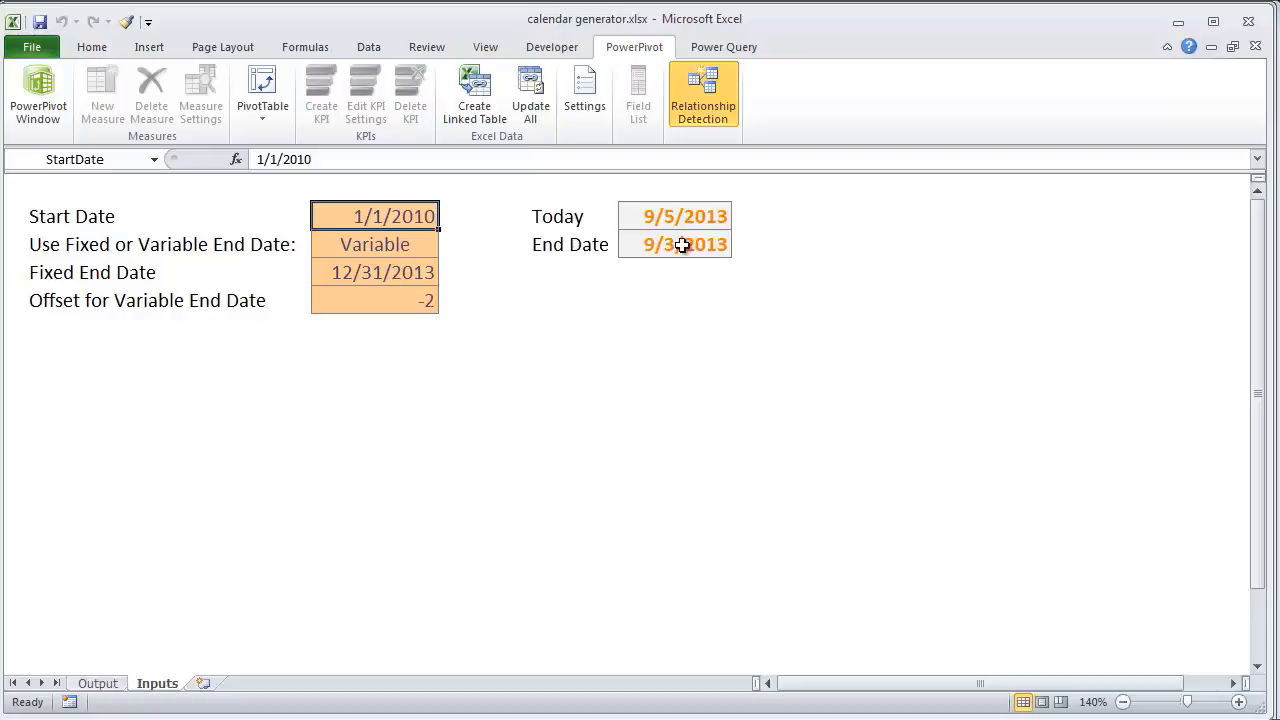
{"action": "left_click", "coordinate": [117, 686]}
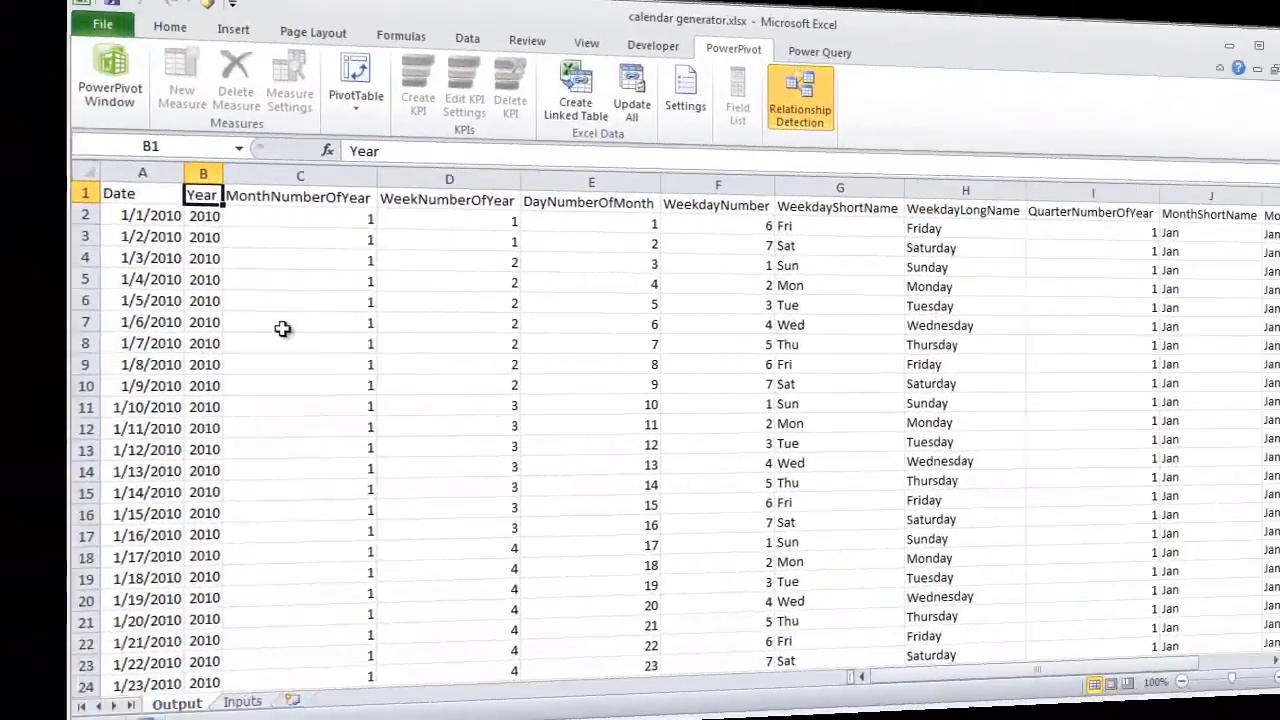
{"action": "left_click", "coordinate": [278, 326]}
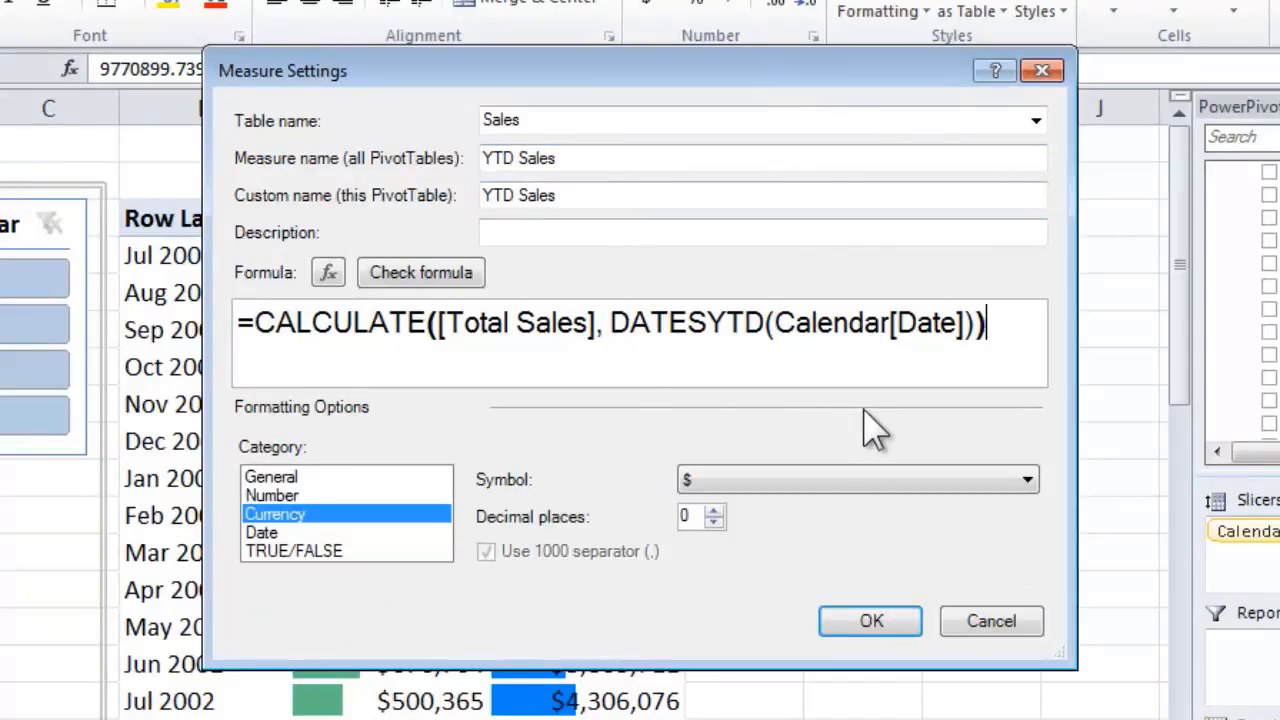
Replace the YTD Sales formula's closing parentheses with a comma, copy everything after the equals sign, and cancel the measure edit
{"action": "key", "text": "BackSpace"}
{"action": "key", "text": "BackSpace"}
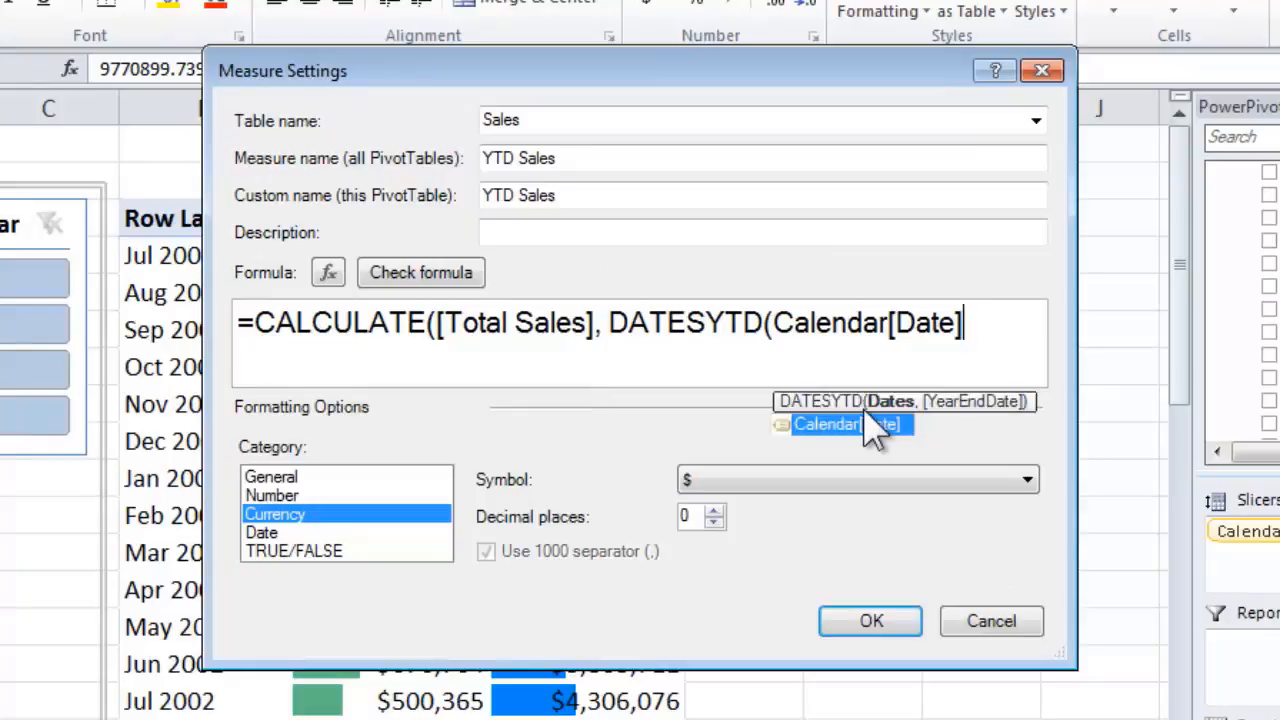
{"action": "type", "text": ","}
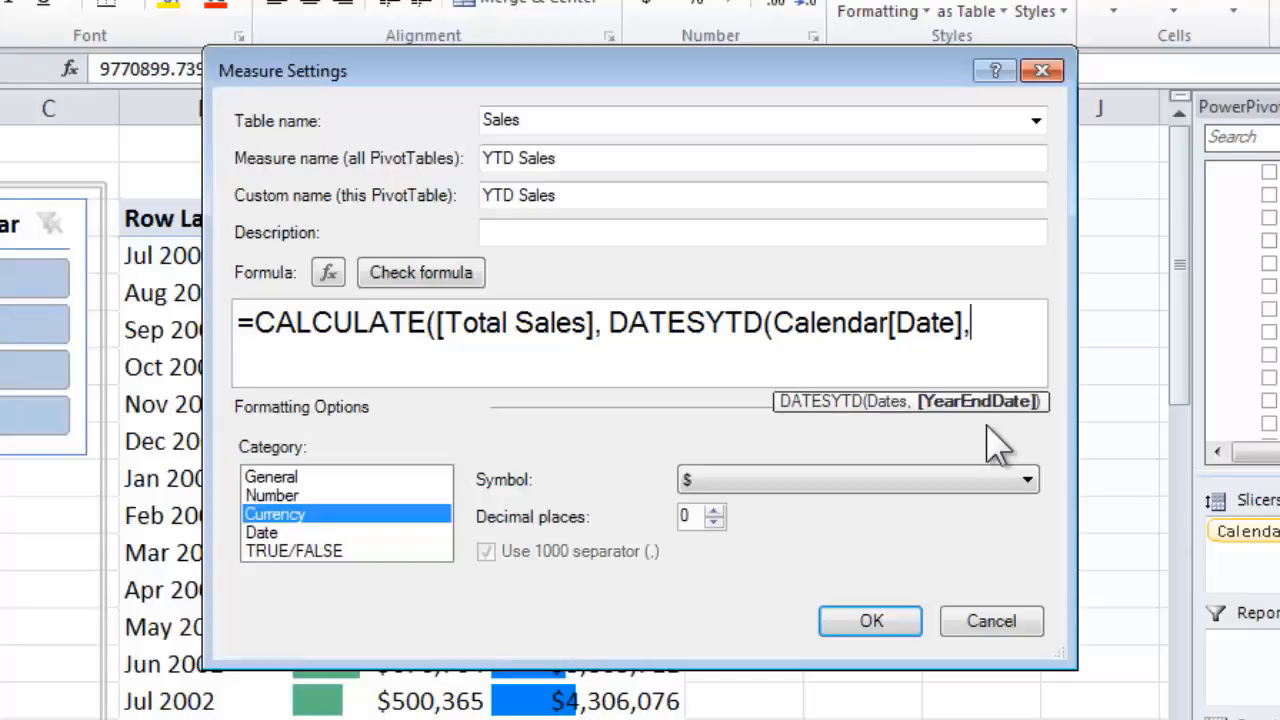
{"action": "key", "text": "ctrl+a"}
{"action": "key", "text": "shift+Right"}
{"action": "key", "text": "ctrl+c"}
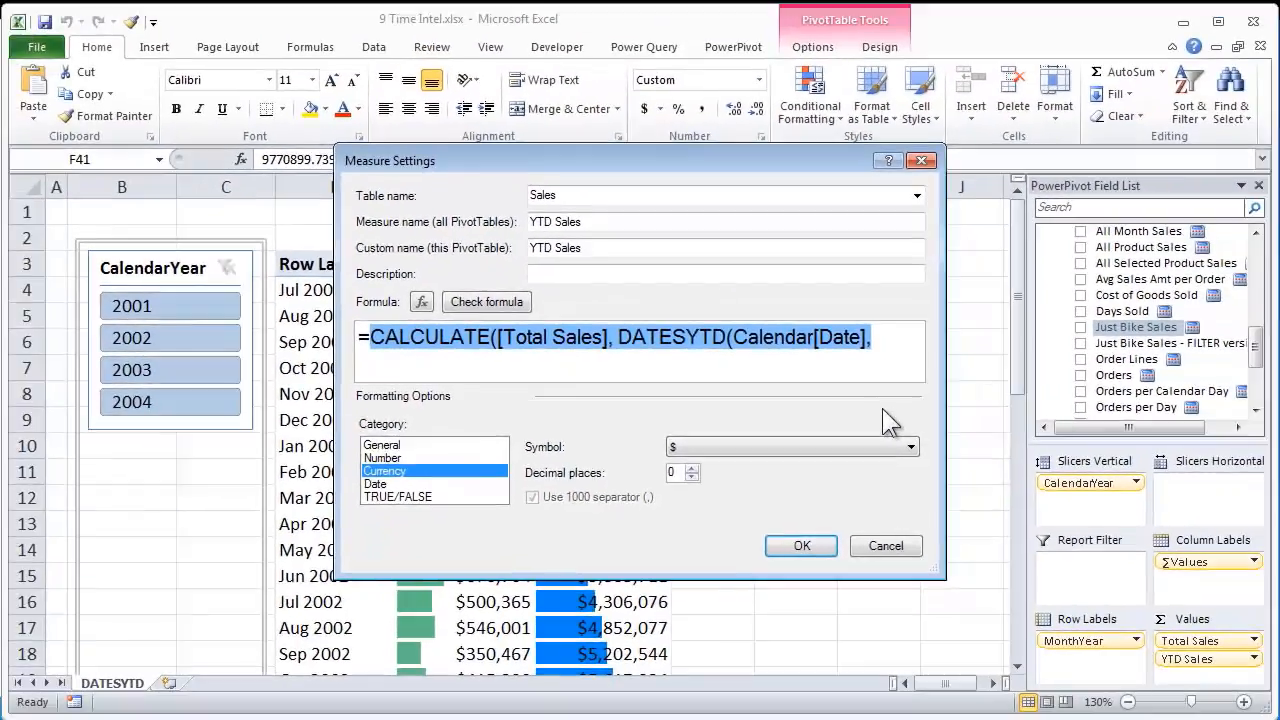
{"action": "key", "text": "Escape"}
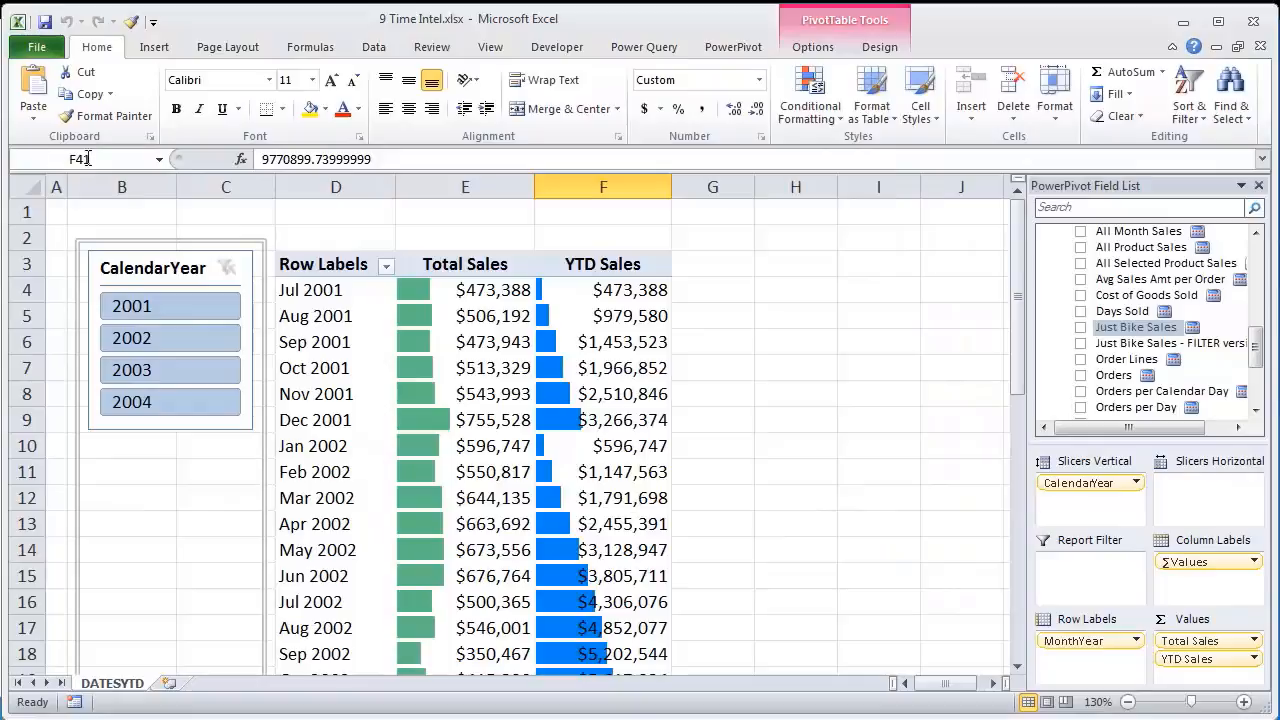
Start a new measure named FYTD Sales in the Sales table and paste the copied formula after its equals sign
{"action": "left_click", "coordinate": [733, 47]}
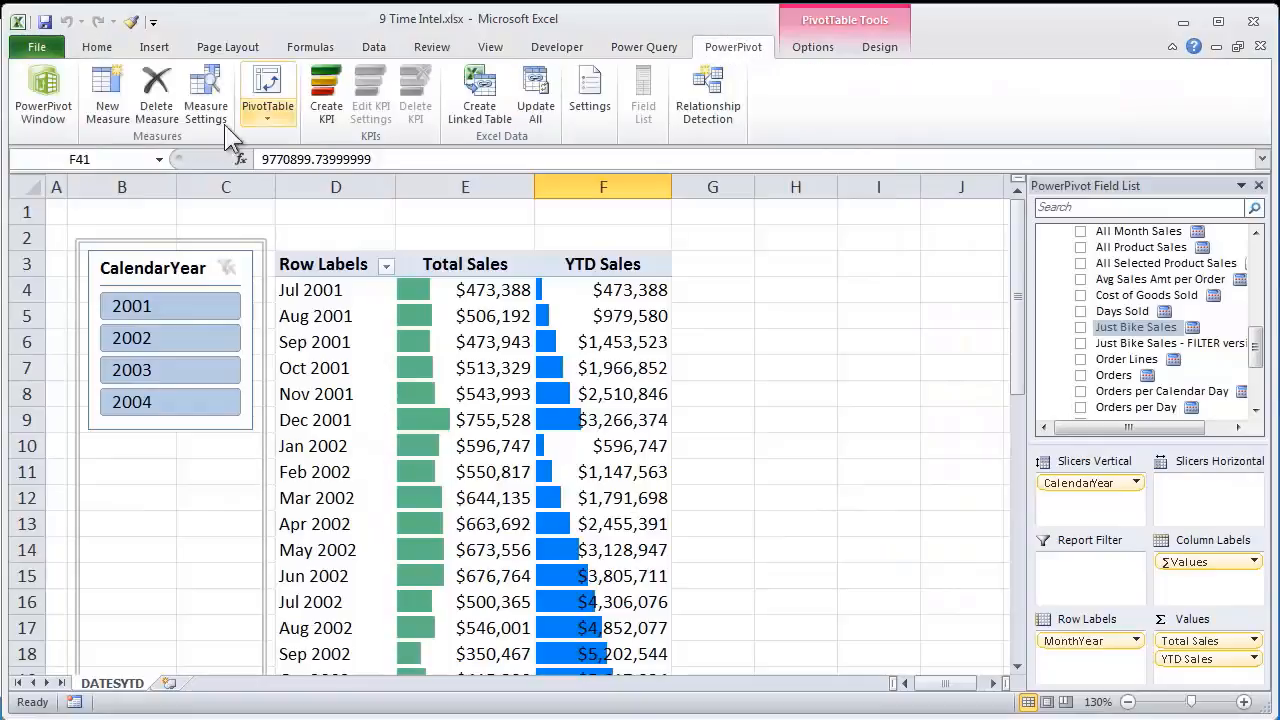
{"action": "left_click", "coordinate": [100, 97]}
{"action": "left_click_drag", "start_coordinate": [634, 214], "coordinate": [444, 214]}
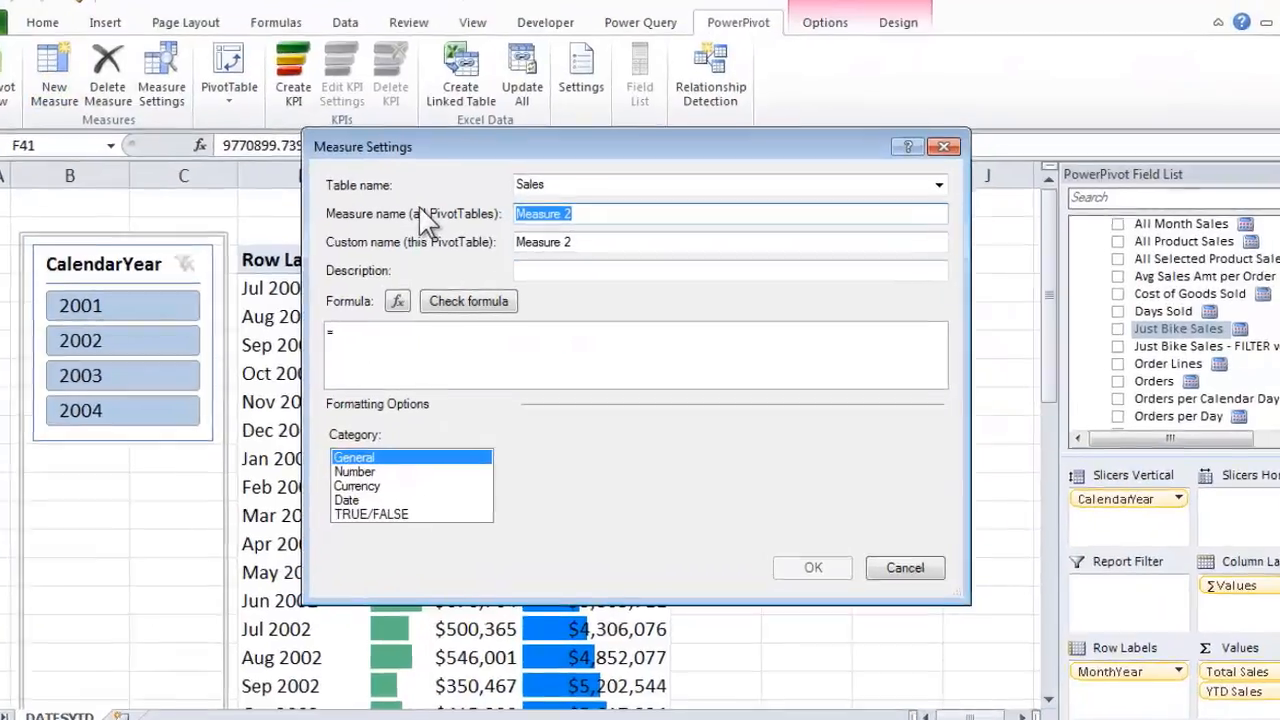
{"action": "type", "text": "FYTD Sal"}
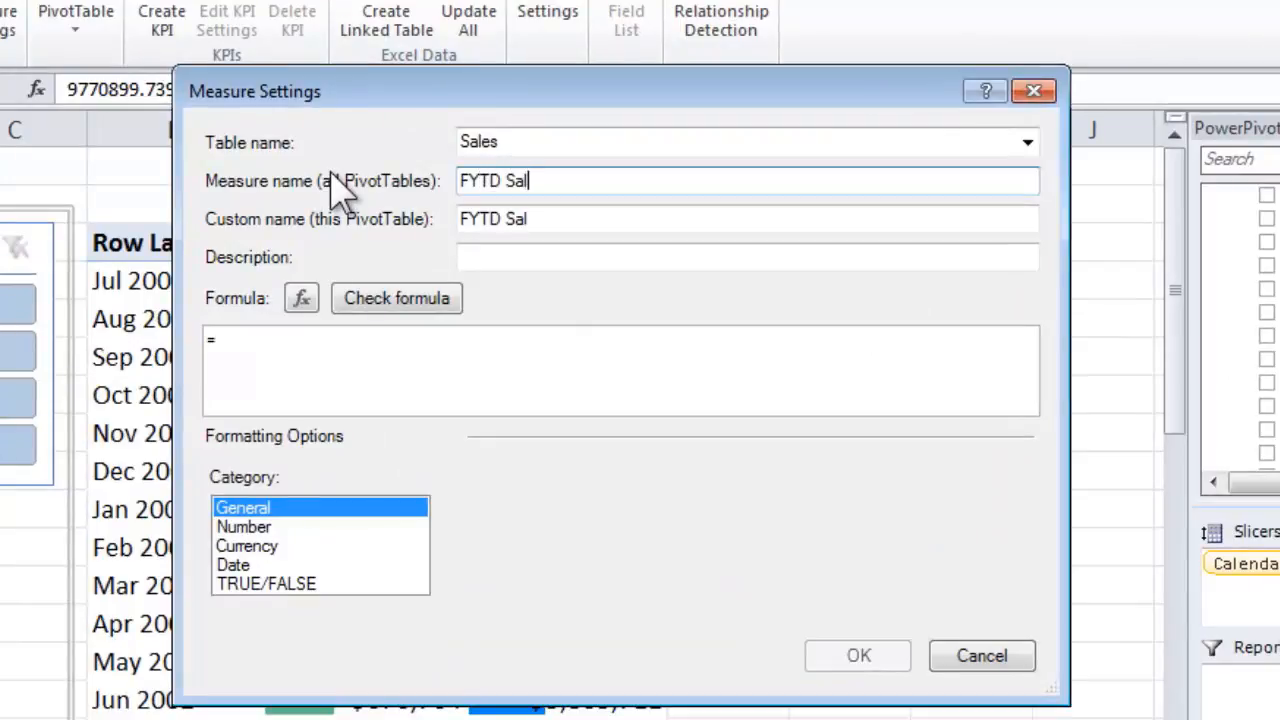
{"action": "type", "text": "es"}
{"action": "left_click", "coordinate": [363, 340]}
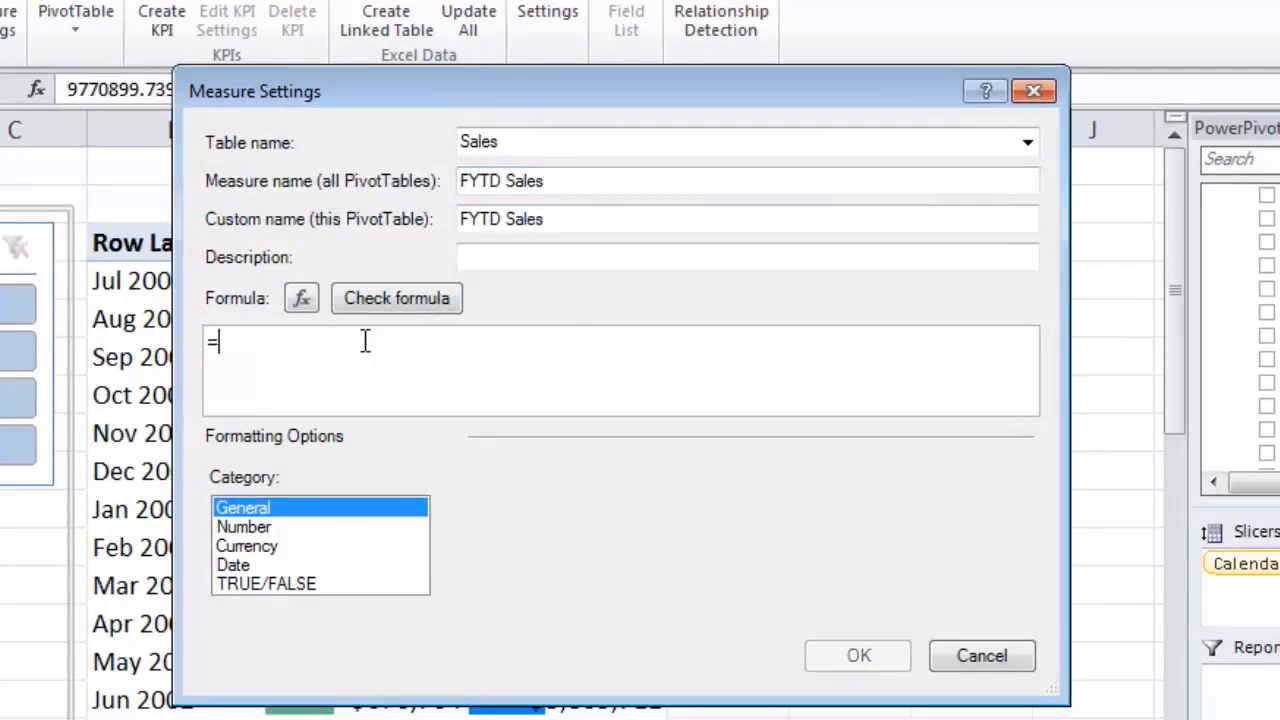
{"action": "key", "text": "ctrl+v"}
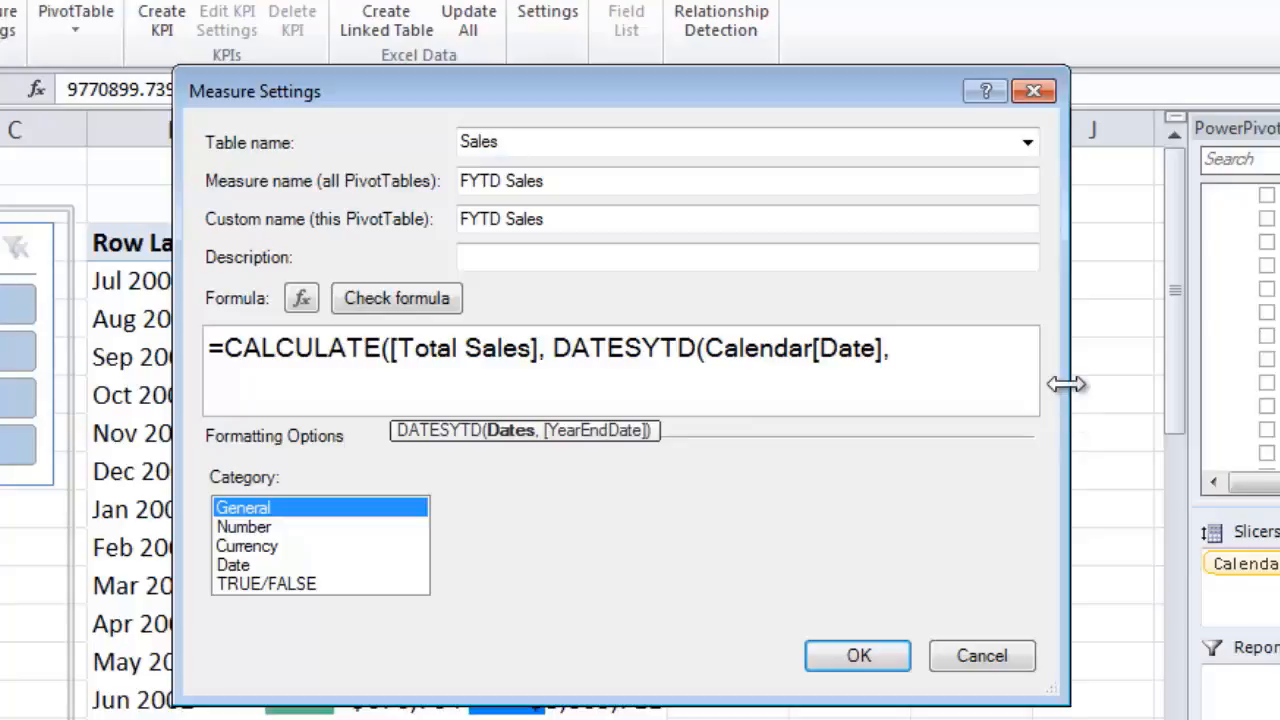
Widen and reposition the Measure Settings dialog, and complete the formula with the year-end date "6/30/2002" and both closing parentheses
{"action": "left_click_drag", "start_coordinate": [1063, 383], "coordinate": [1275, 371]}
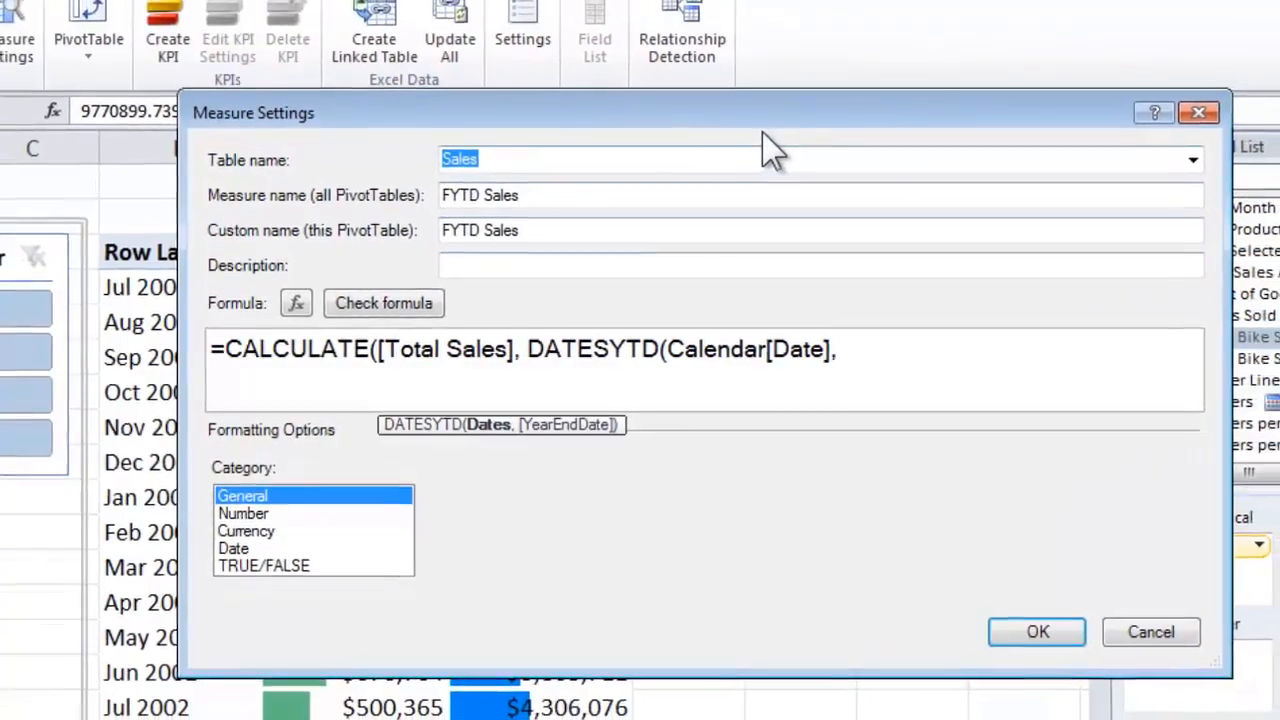
{"action": "left_click_drag", "start_coordinate": [797, 130], "coordinate": [588, 173]}
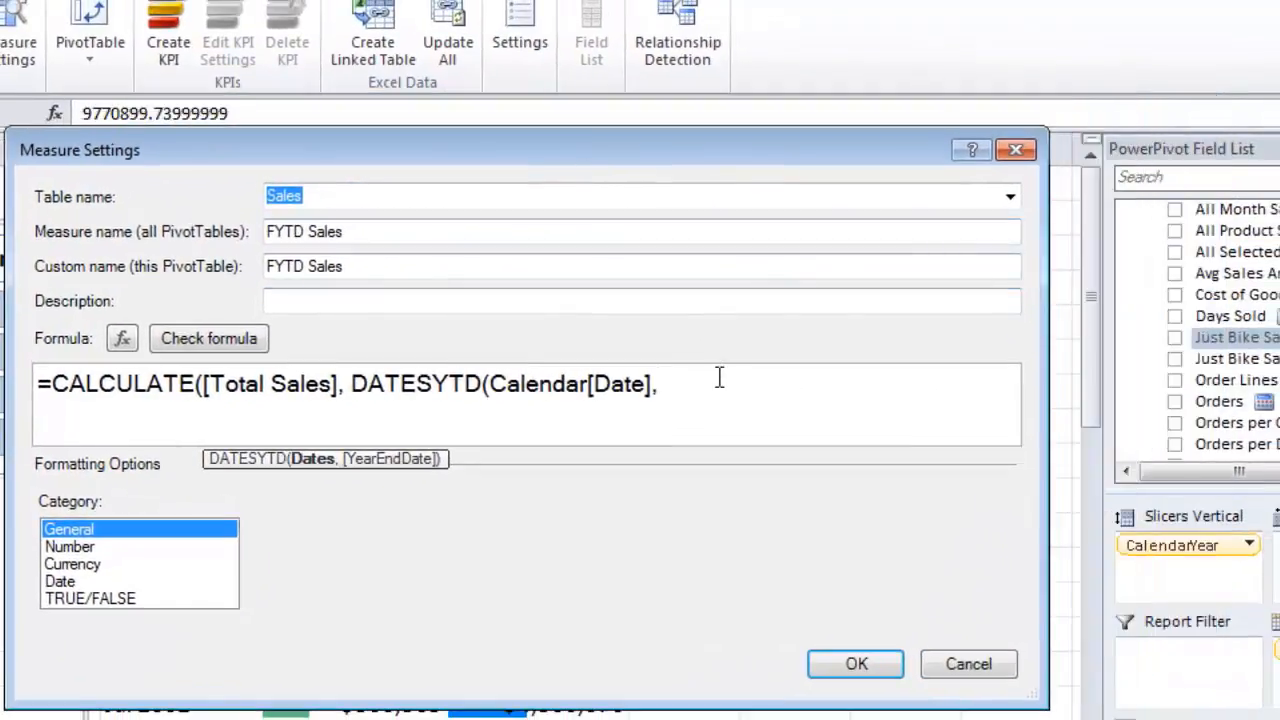
{"action": "type", "text": "\""}
{"action": "type", "text": "6/"}
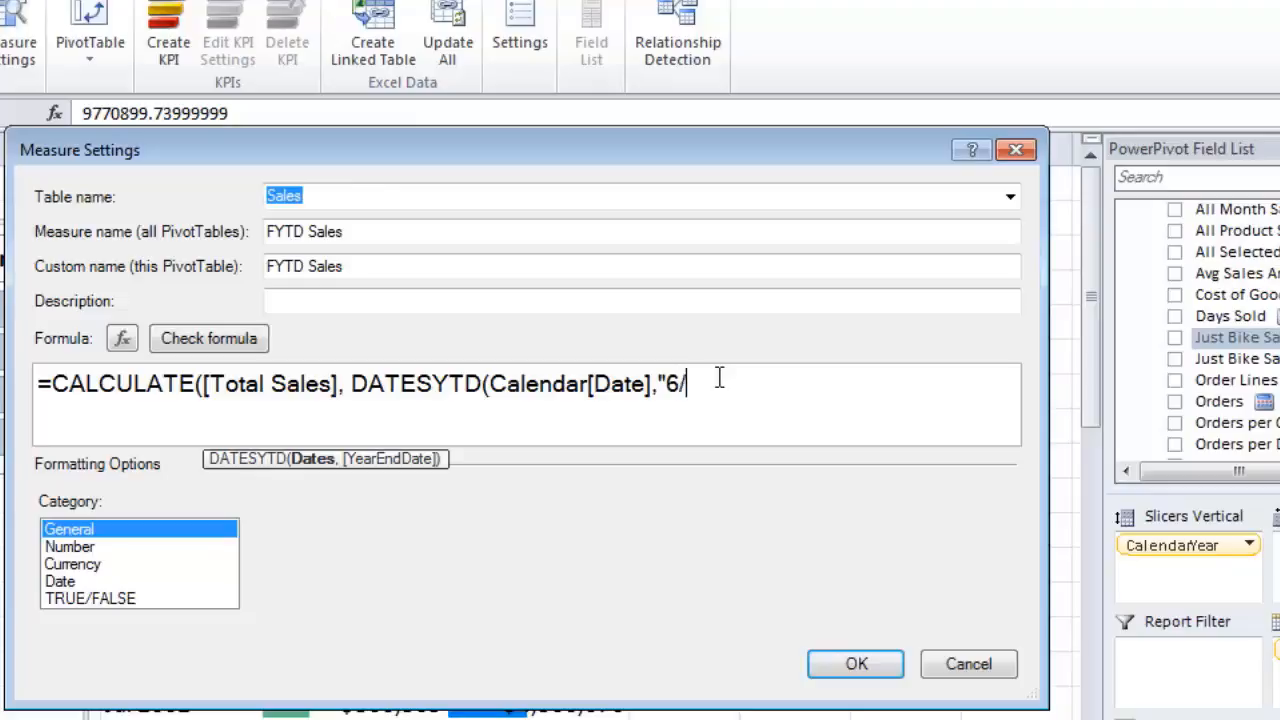
{"action": "type", "text": "30/2002\""}
{"action": "type", "text": ")"}
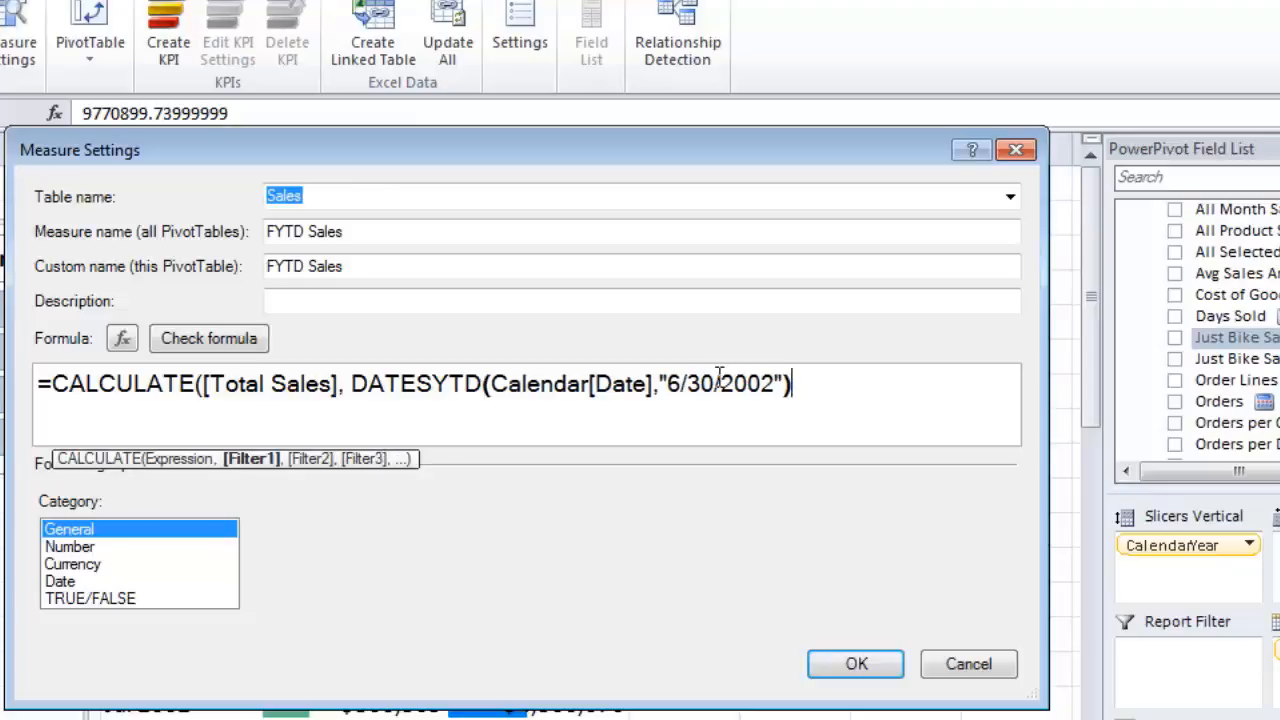
{"action": "type", "text": ")"}
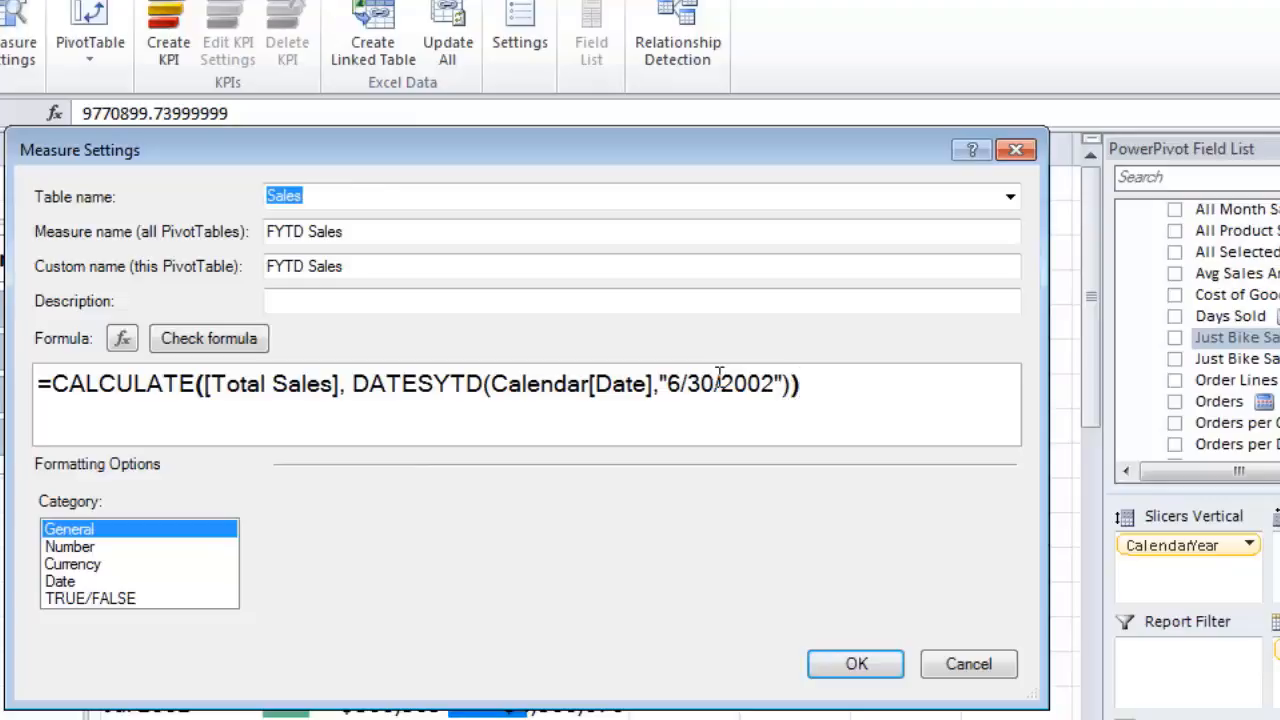
Format the FYTD Sales measure as Currency with 0 decimal places and add it to the PivotTable
{"action": "left_click", "coordinate": [95, 562]}
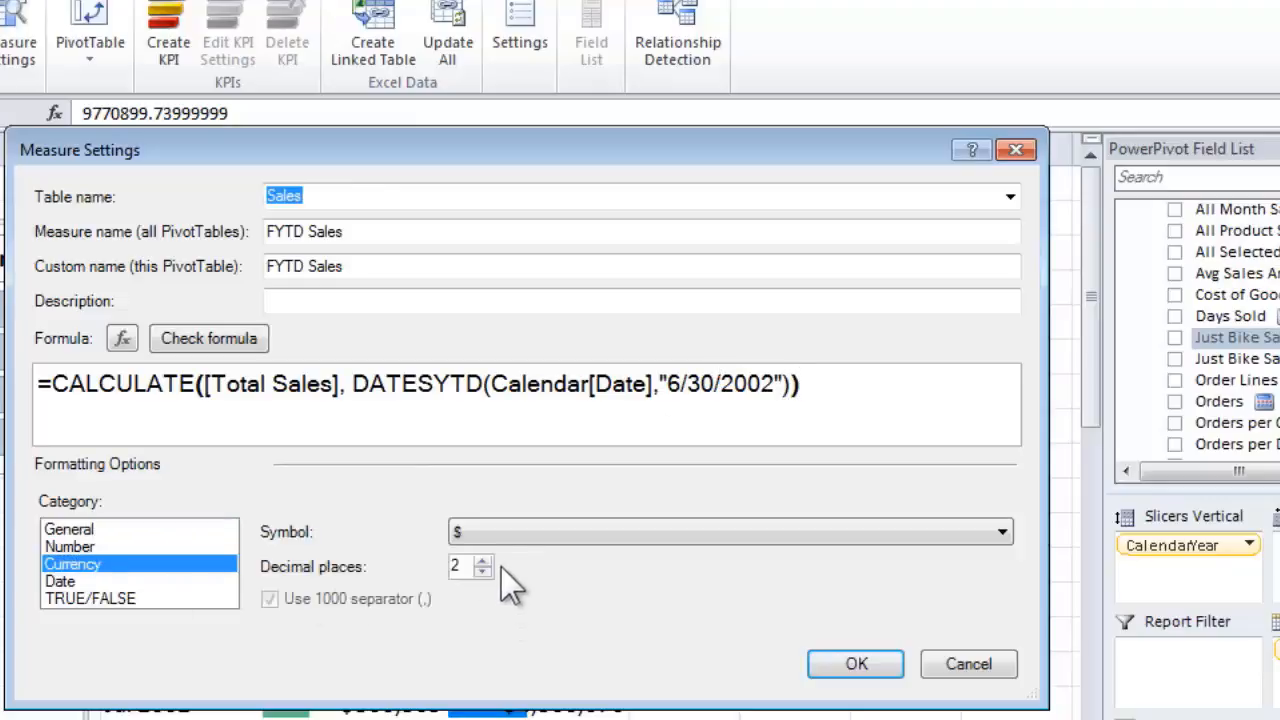
{"action": "left_click", "coordinate": [862, 668]}
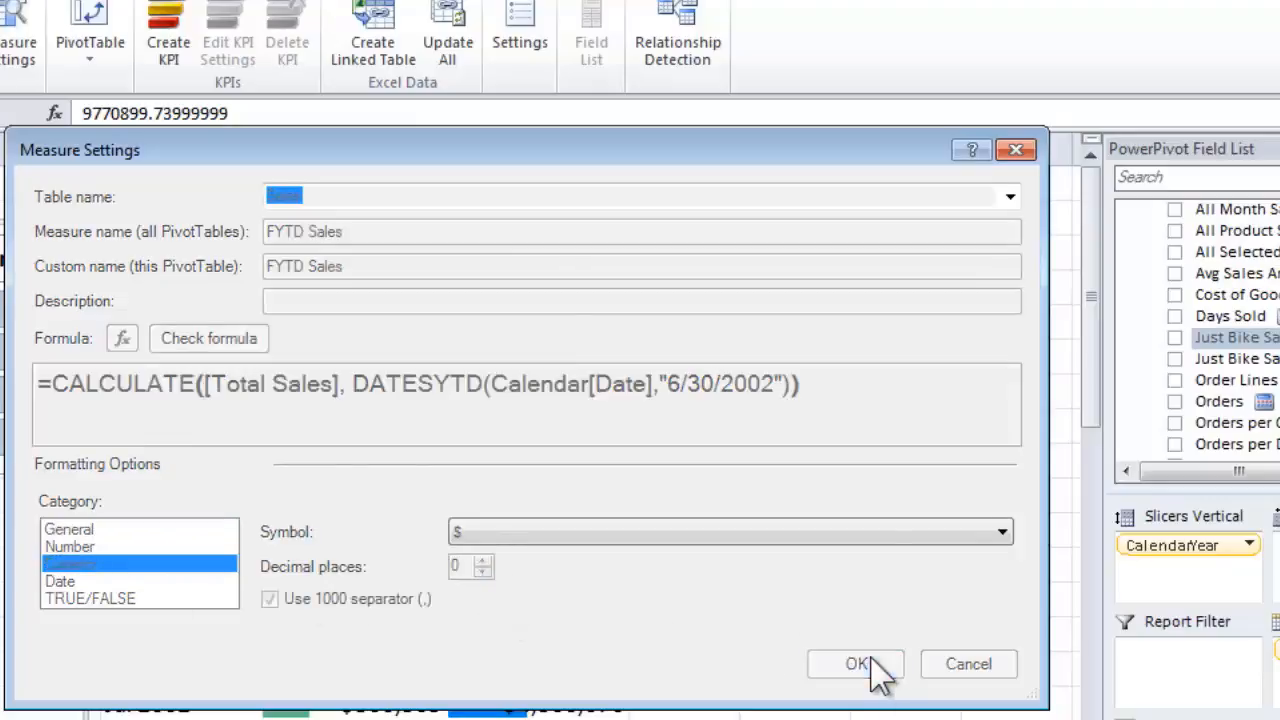
{"action": "double_click", "coordinate": [740, 150]}
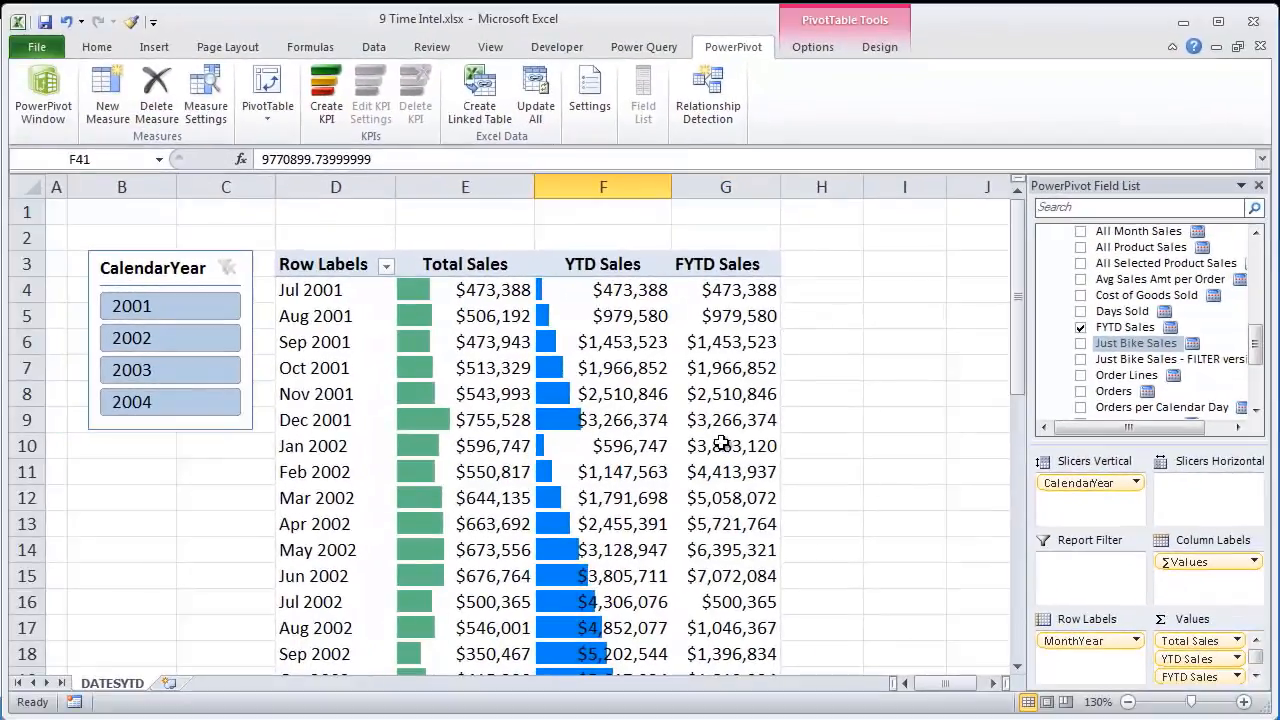
Apply solid red data bars to the monthly FYTD Sales values and widen that column
{"action": "left_click", "coordinate": [724, 290]}
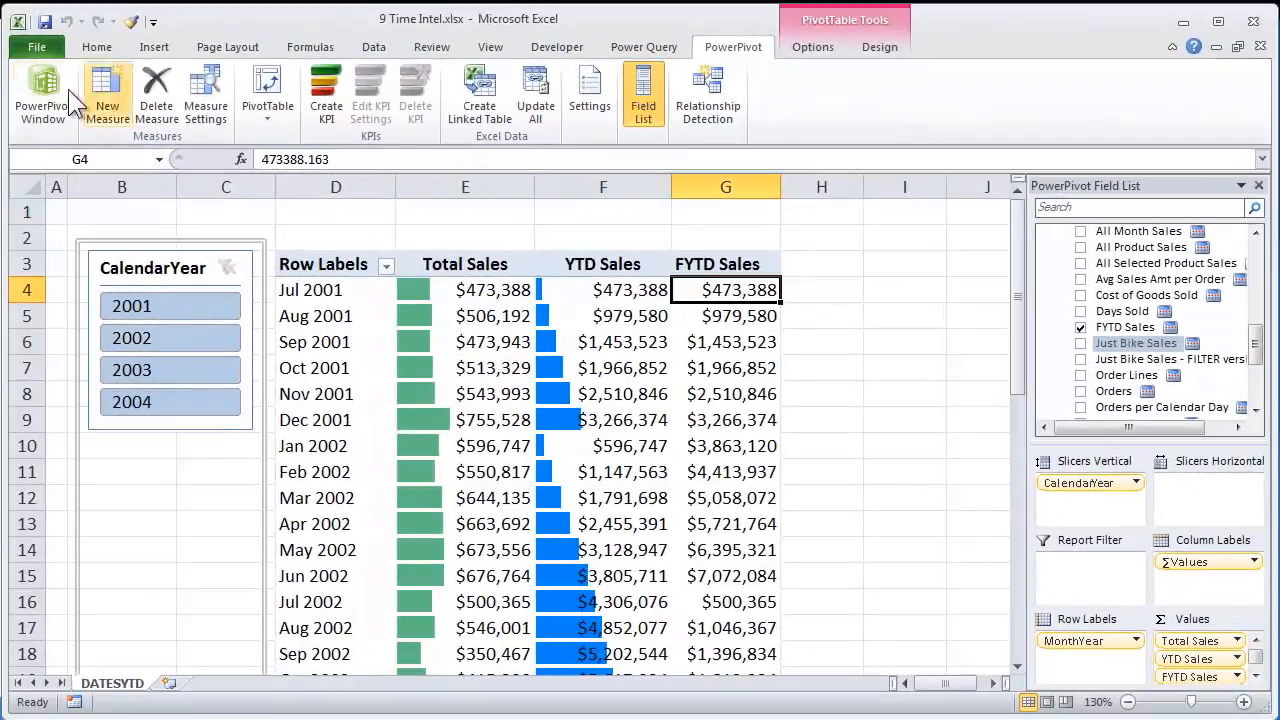
{"action": "left_click", "coordinate": [97, 47]}
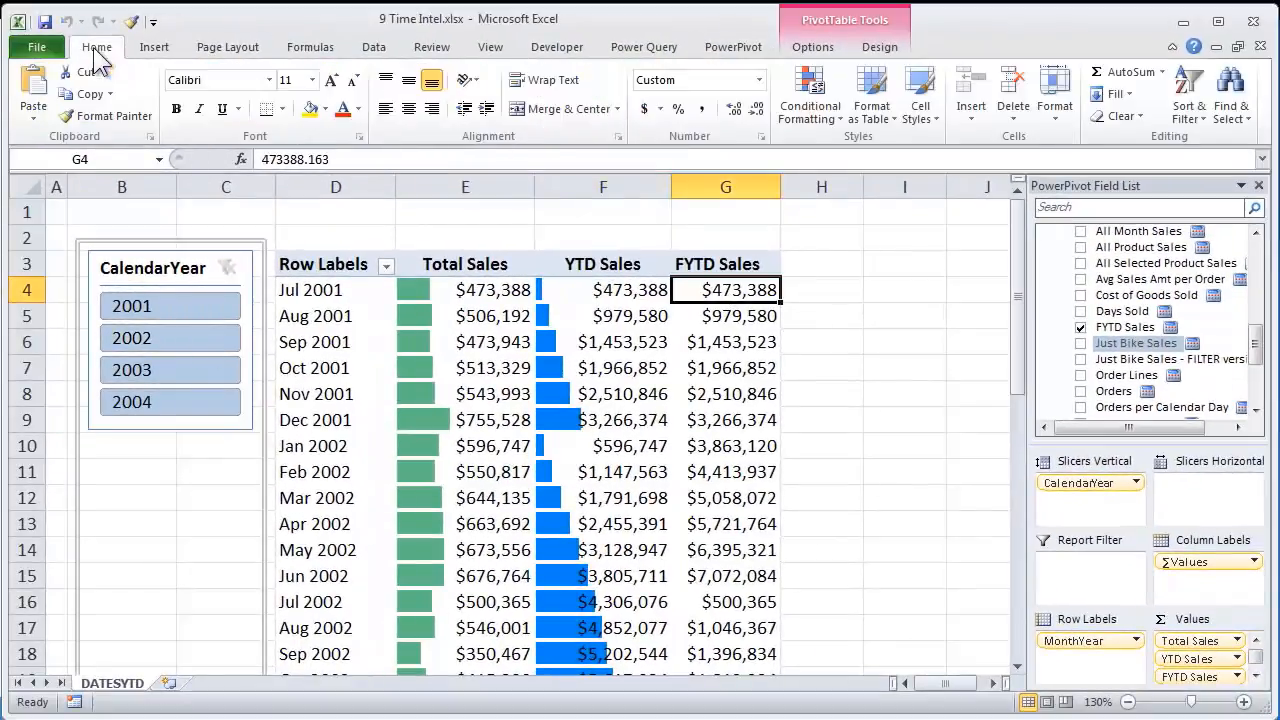
{"action": "left_click", "coordinate": [838, 97]}
{"action": "mouse_move", "coordinate": [827, 245]}
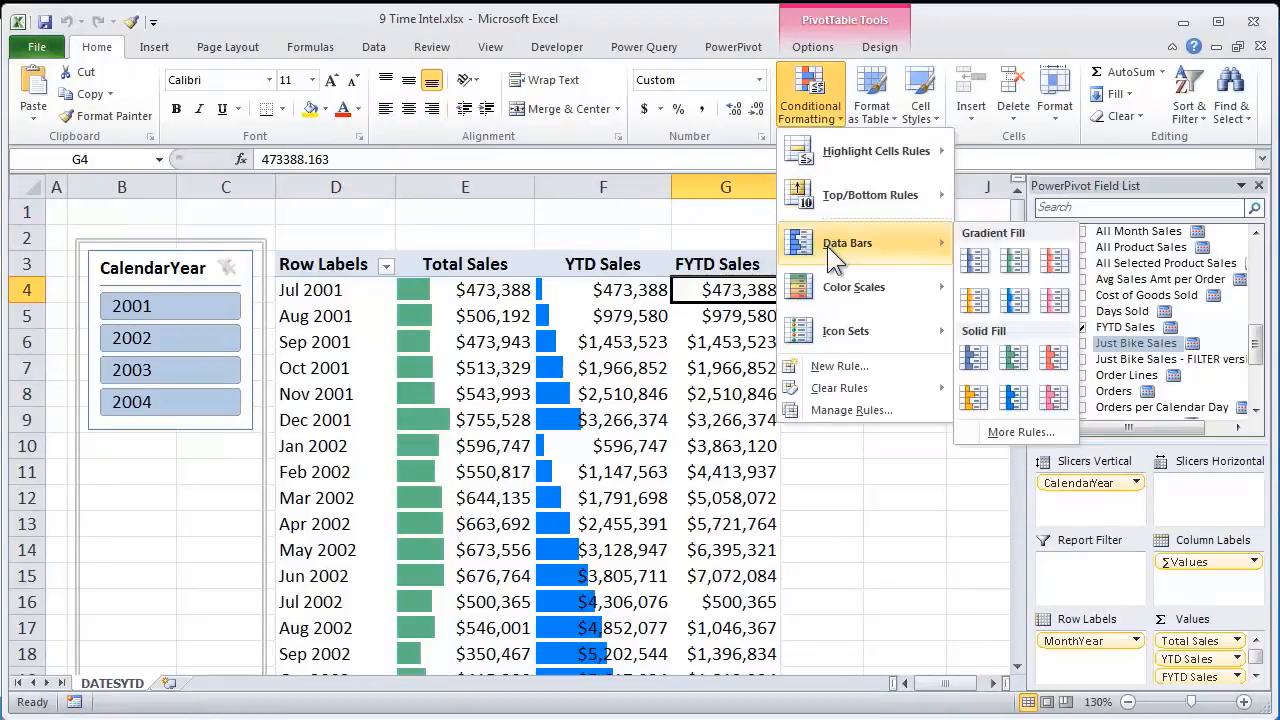
{"action": "left_click", "coordinate": [1054, 356]}
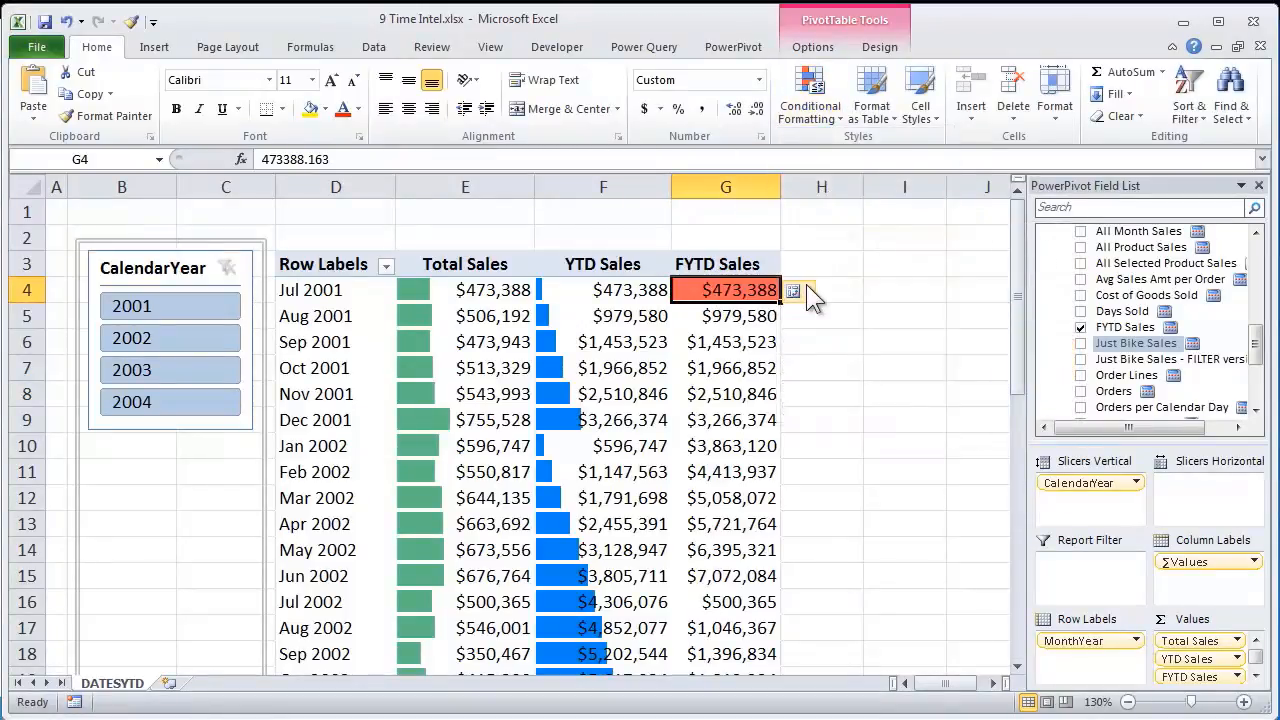
{"action": "left_click", "coordinate": [800, 290]}
{"action": "left_click", "coordinate": [830, 390]}
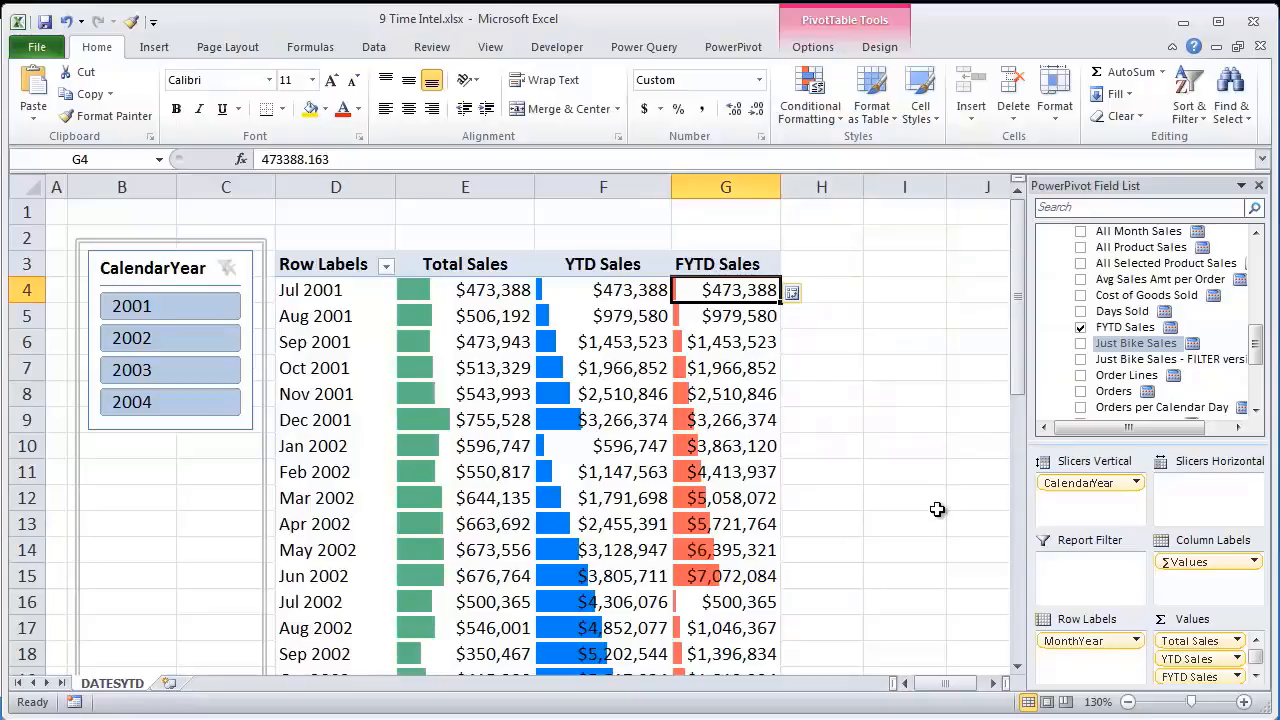
{"action": "left_click_drag", "start_coordinate": [781, 195], "coordinate": [862, 195]}
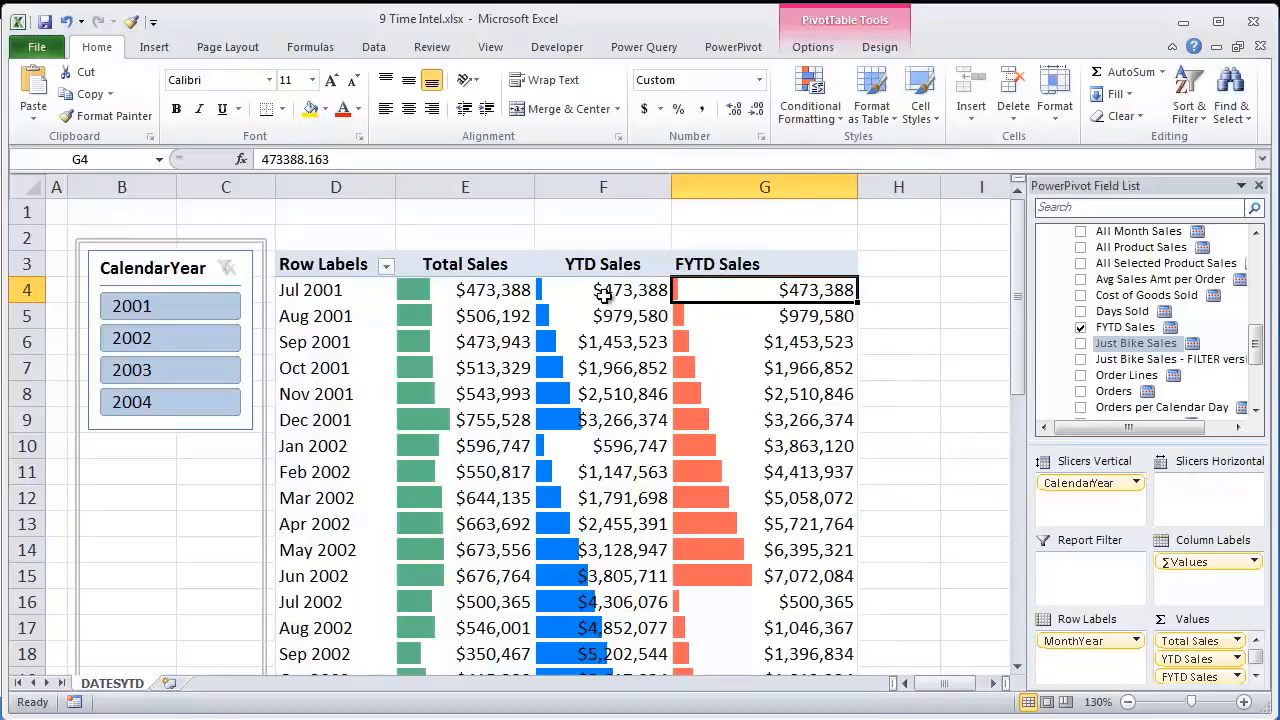
Examine the FYTD Sales values from Jul 2001 to Jun 2002 and compare them with the months that follow
{"action": "left_click", "coordinate": [340, 289]}
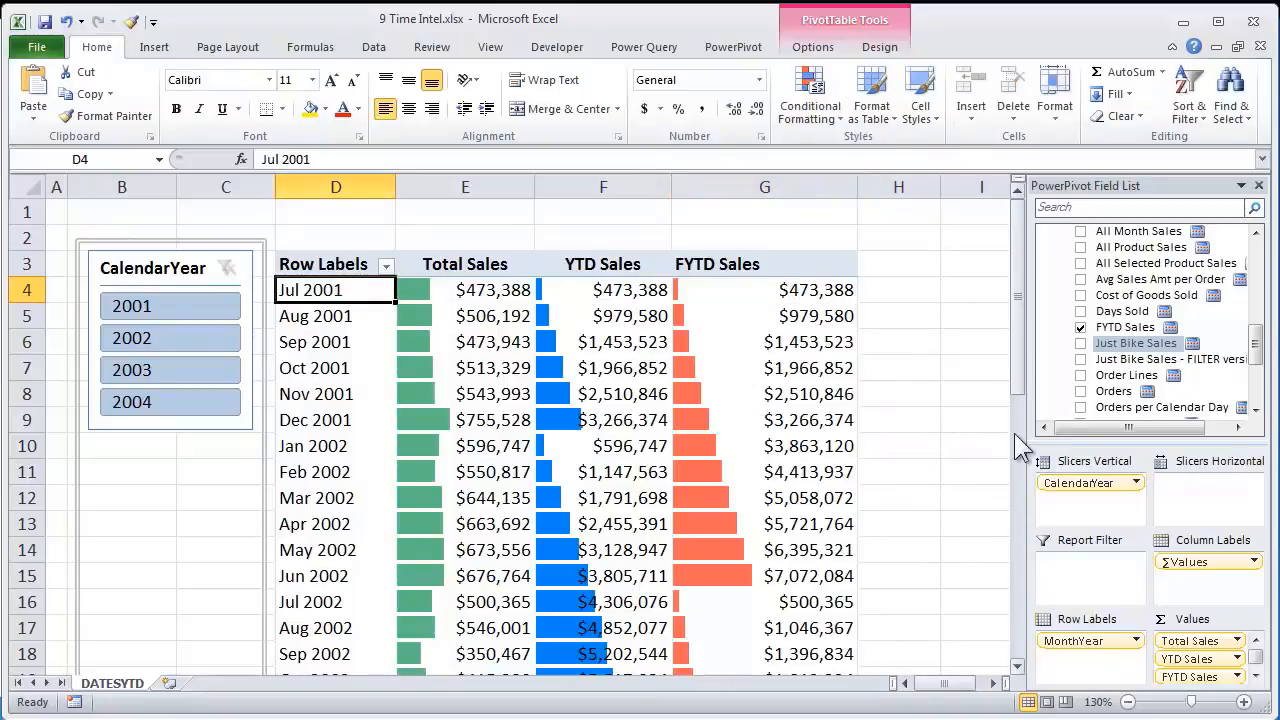
{"action": "left_click_drag", "start_coordinate": [828, 291], "coordinate": [797, 577]}
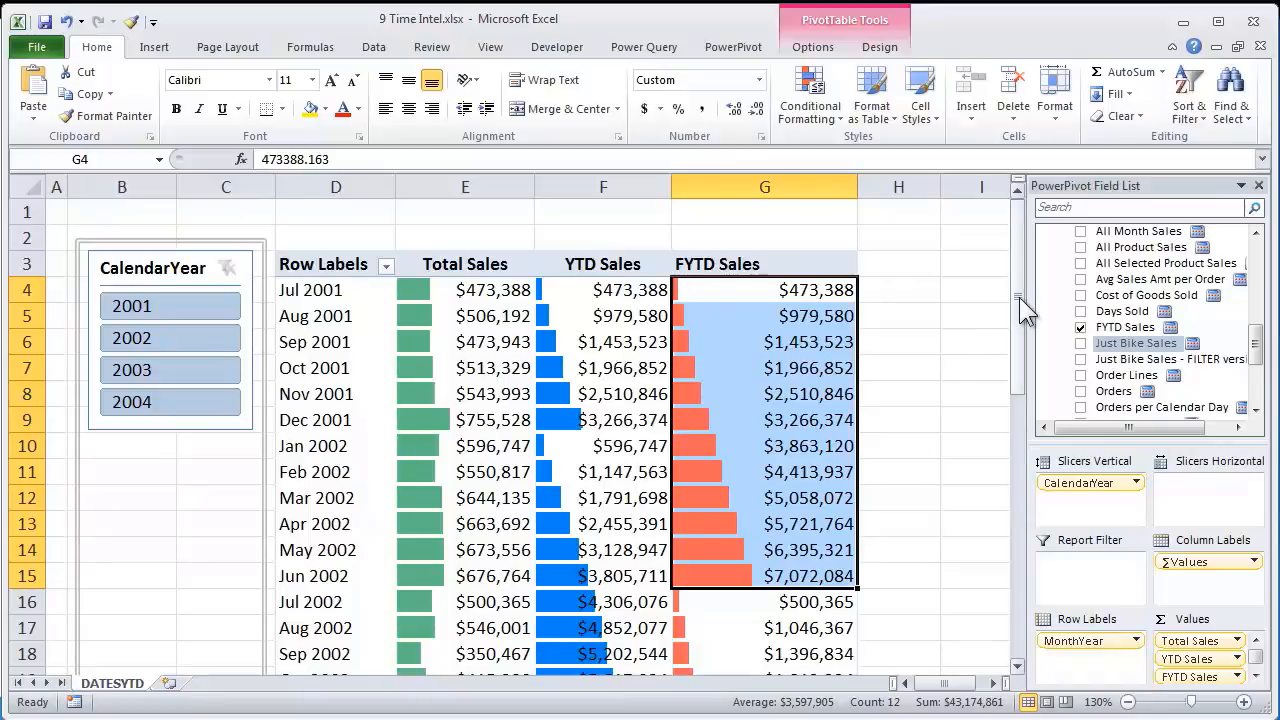
{"action": "left_click_drag", "start_coordinate": [1019, 297], "coordinate": [991, 497]}
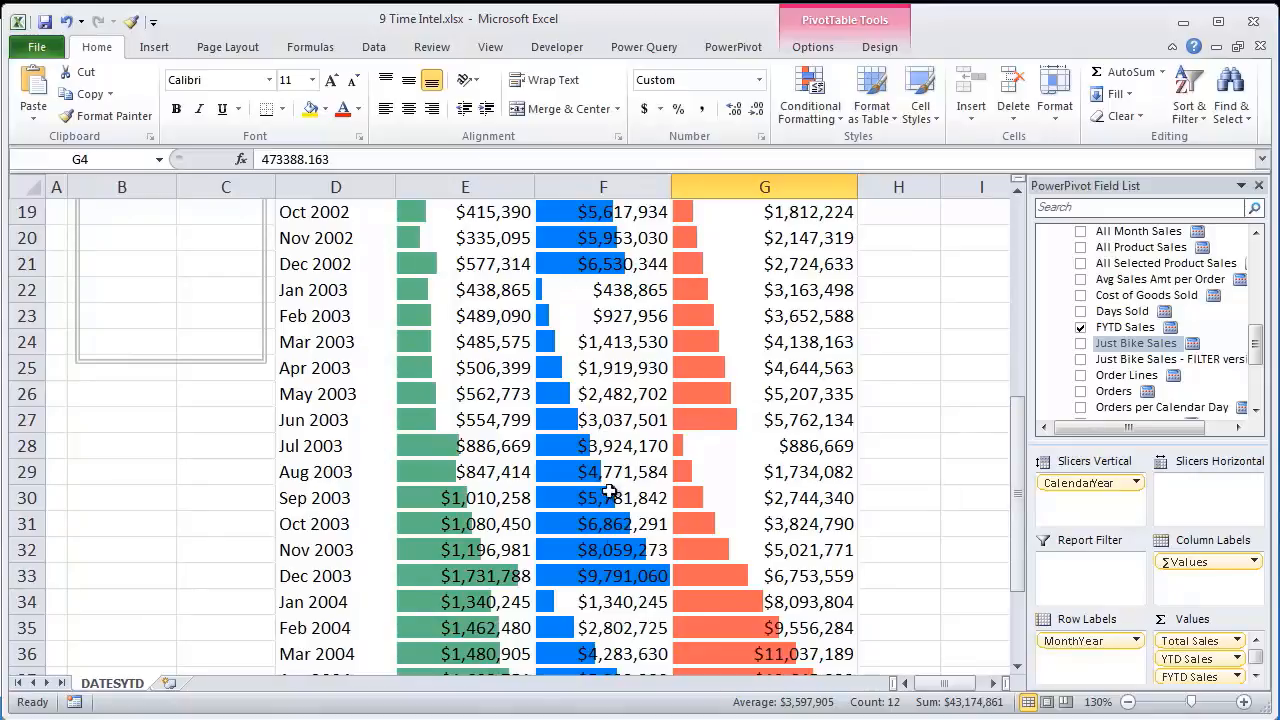
Examine the FYTD Sales values for Jul 2004, Aug 2004 and the Grand Total row
{"action": "left_click_drag", "start_coordinate": [1015, 436], "coordinate": [999, 527]}
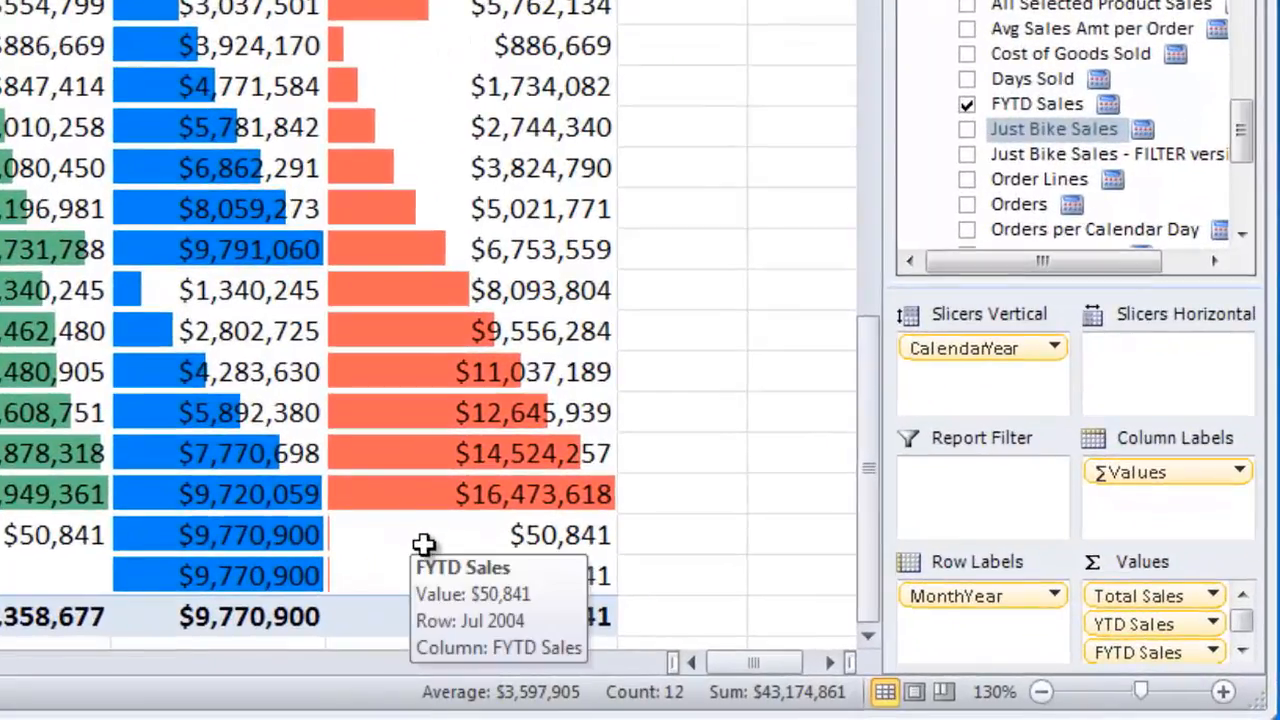
{"action": "left_click", "coordinate": [424, 544]}
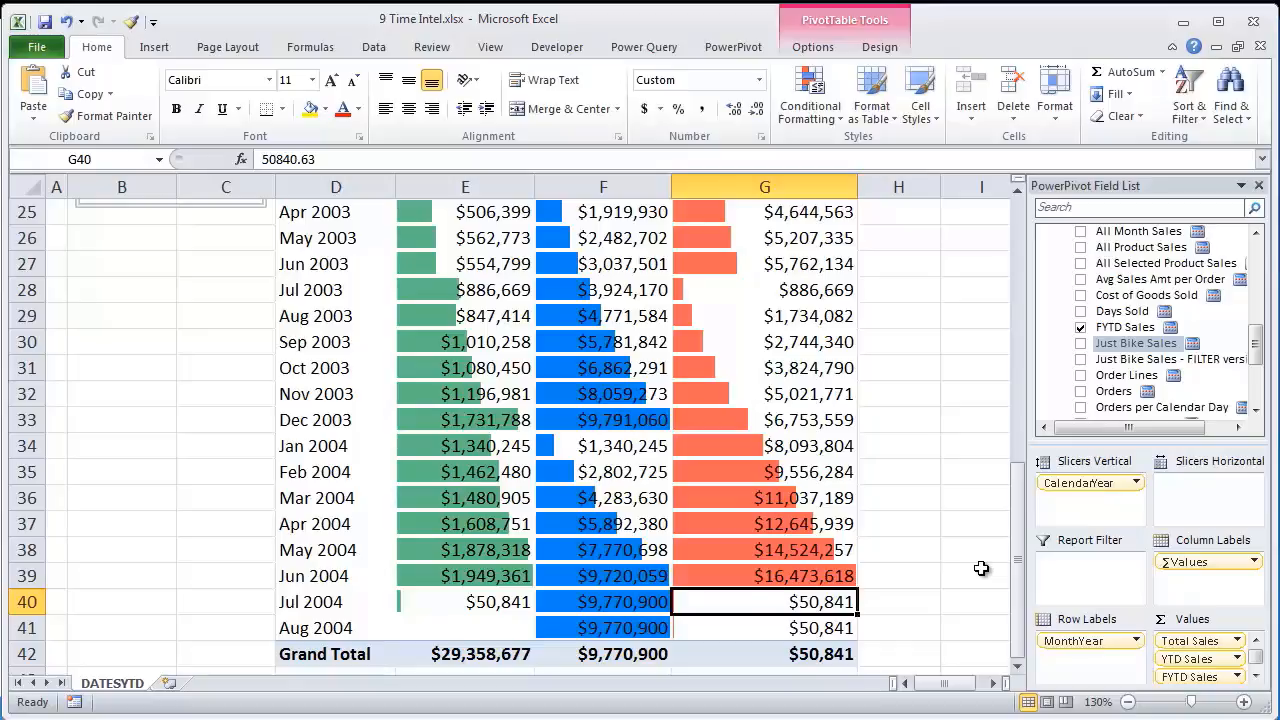
{"action": "left_click", "coordinate": [797, 655]}
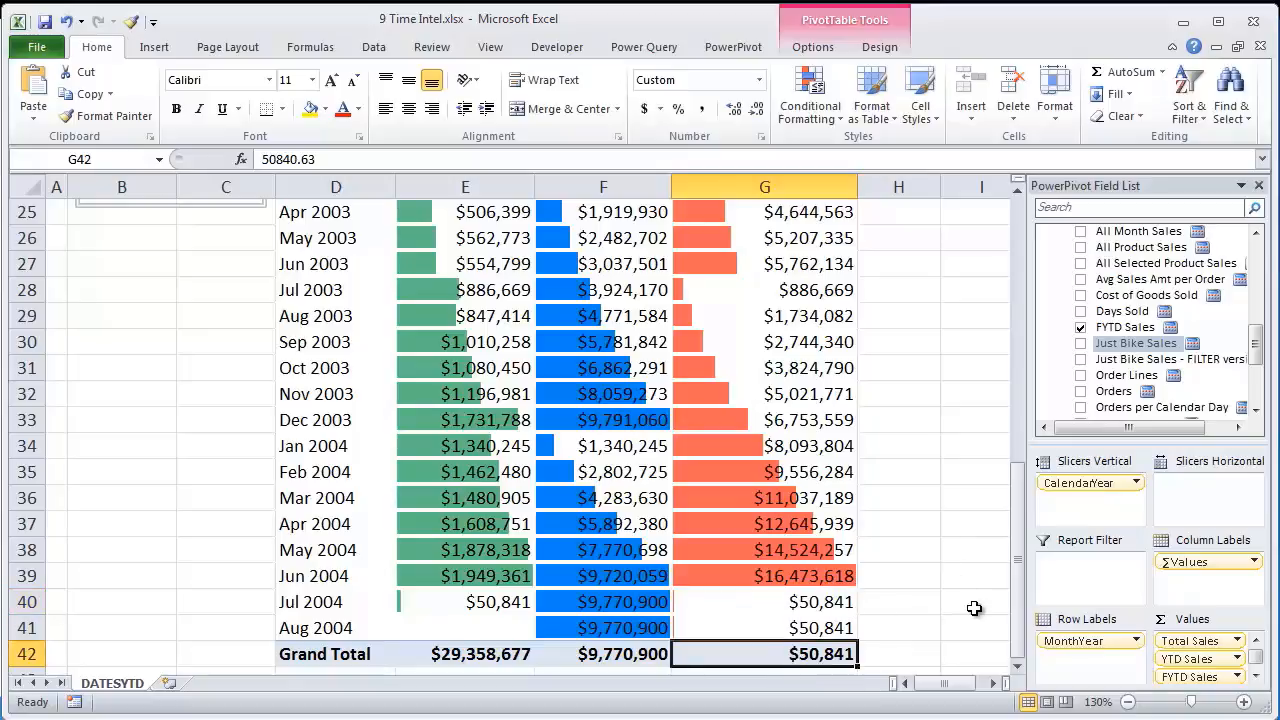
{"action": "left_click", "coordinate": [765, 628]}
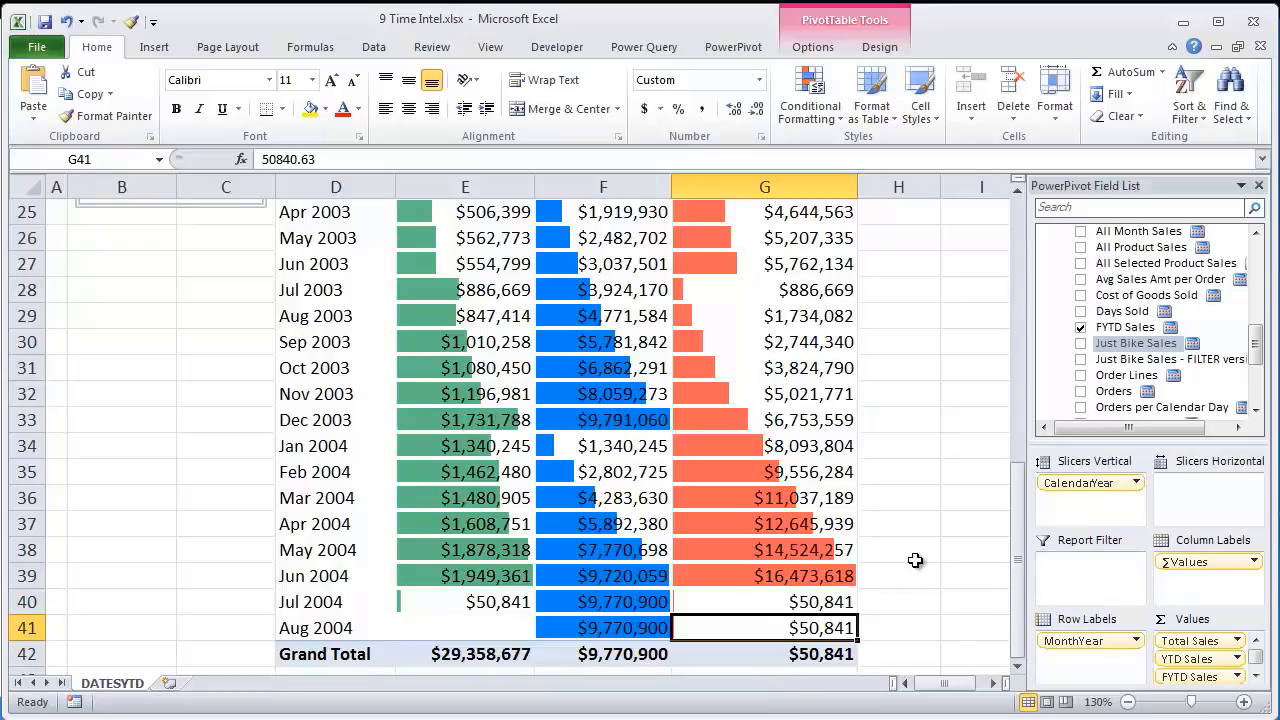
Remove Total Sales from the PivotTable values and slightly widen the FYTD Sales column
{"action": "left_click_drag", "start_coordinate": [1018, 566], "coordinate": [1032, 291]}
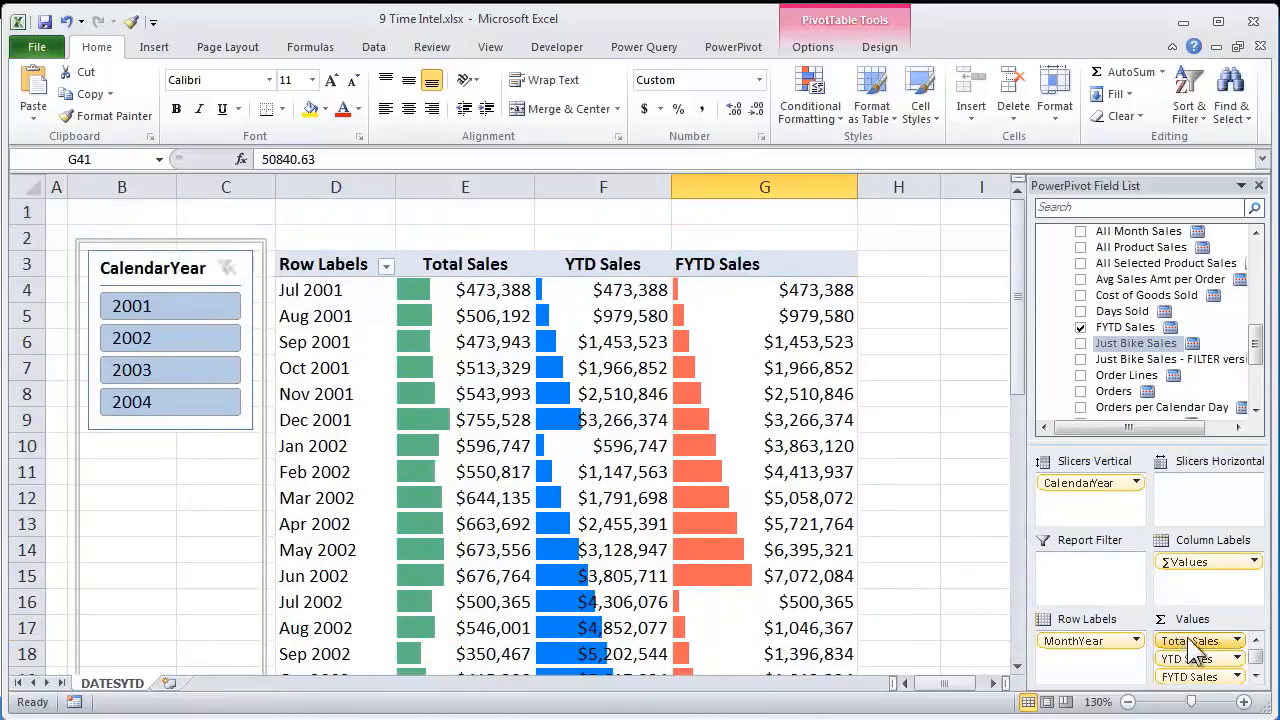
{"action": "left_click_drag", "start_coordinate": [1193, 648], "coordinate": [913, 483]}
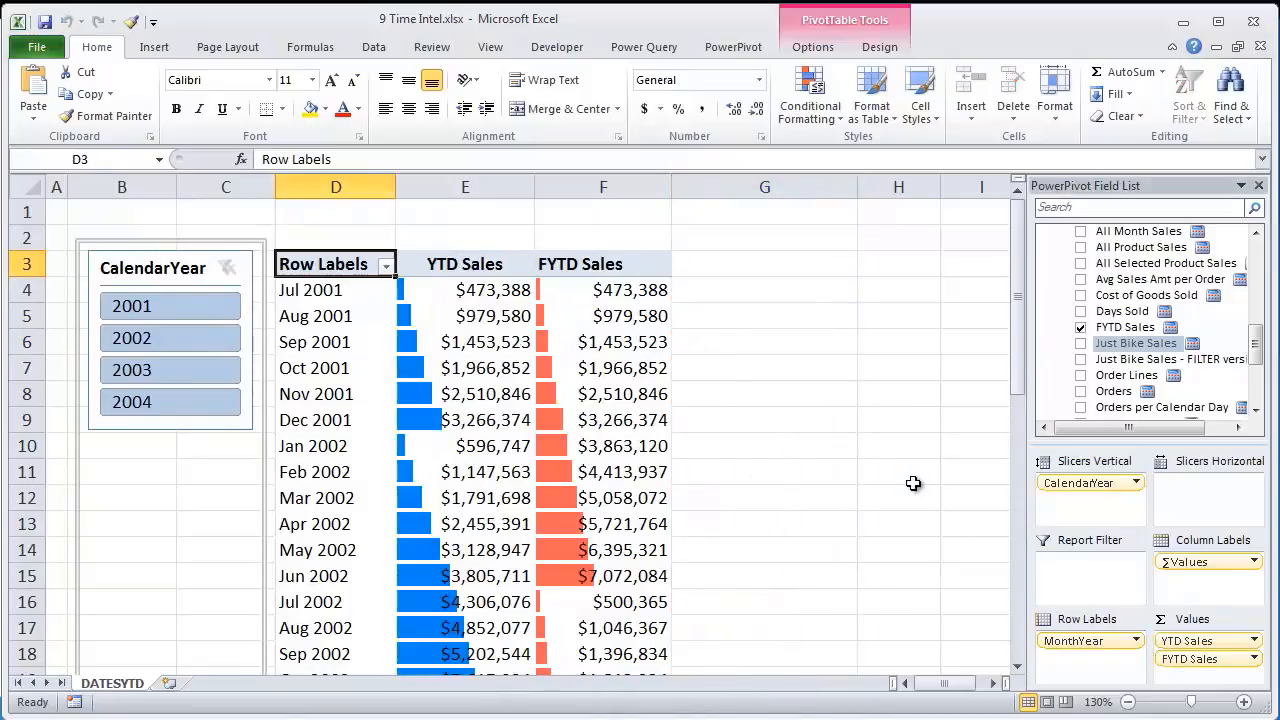
{"action": "left_click_drag", "start_coordinate": [670, 186], "coordinate": [686, 185]}
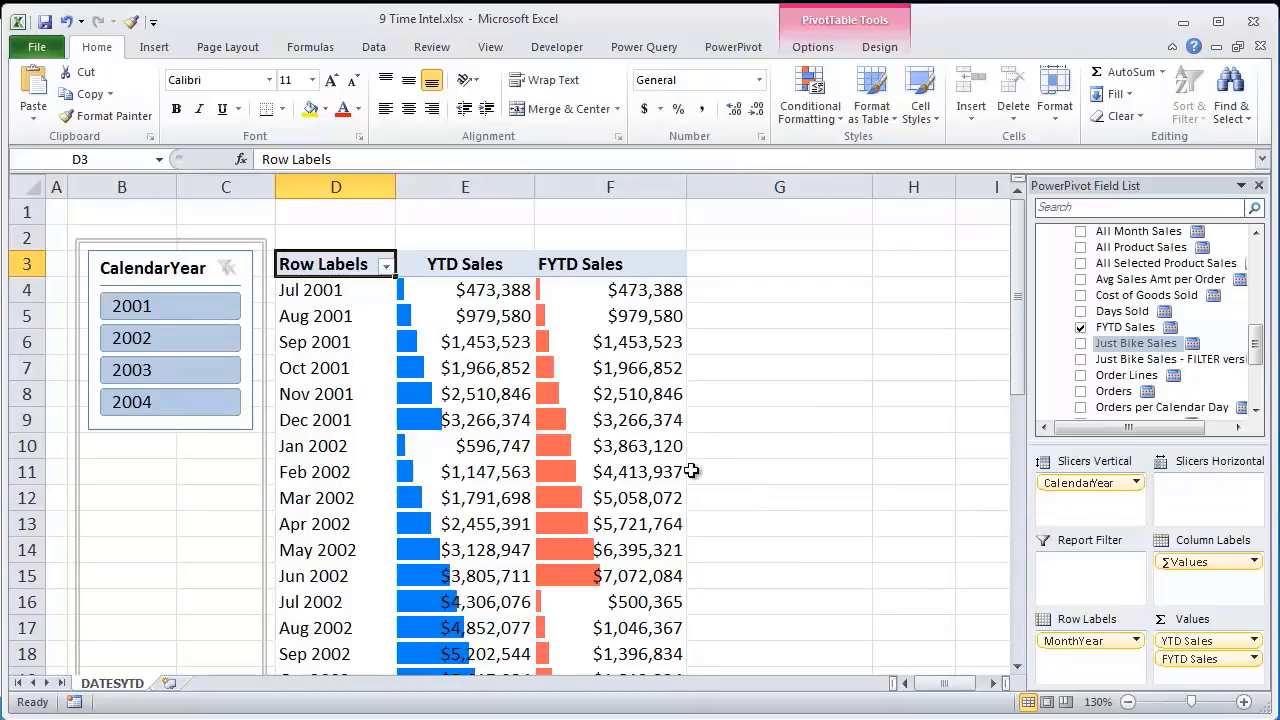
{"action": "mouse_move", "coordinate": [680, 490]}
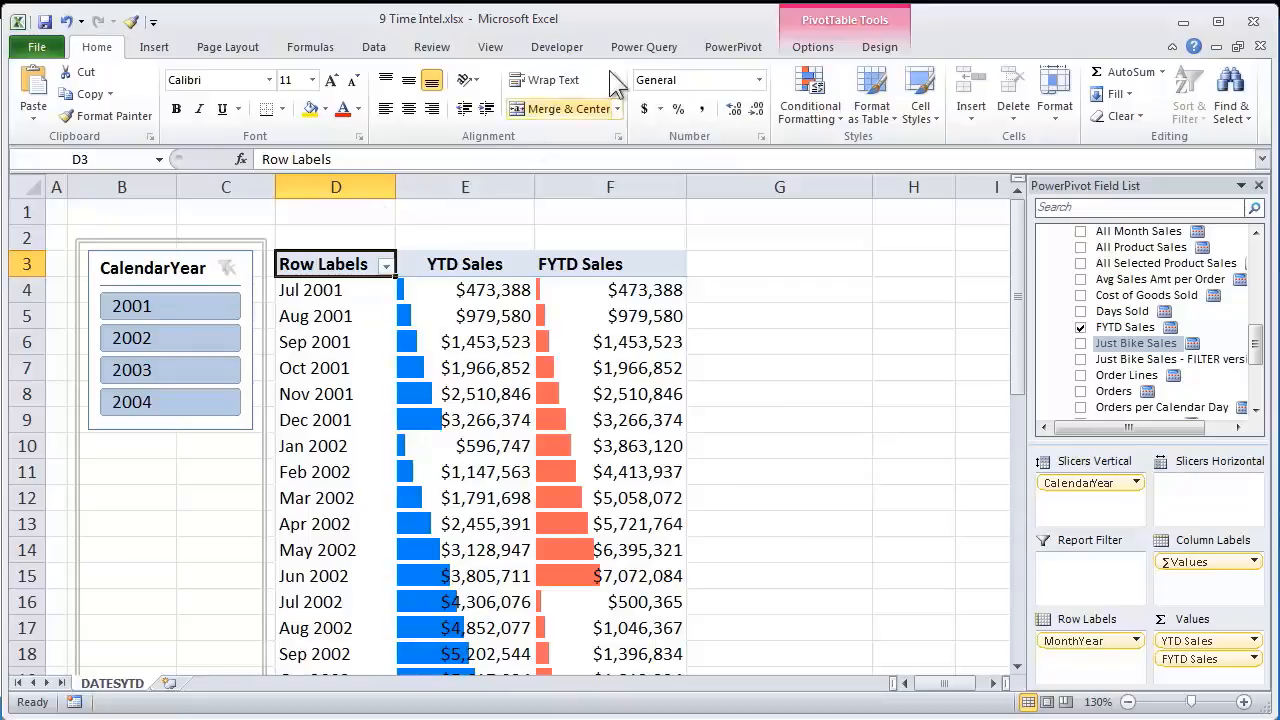
Create a new measure in the Sales table and name it QTD Sales
{"action": "left_click", "coordinate": [722, 48]}
{"action": "left_click", "coordinate": [112, 100]}
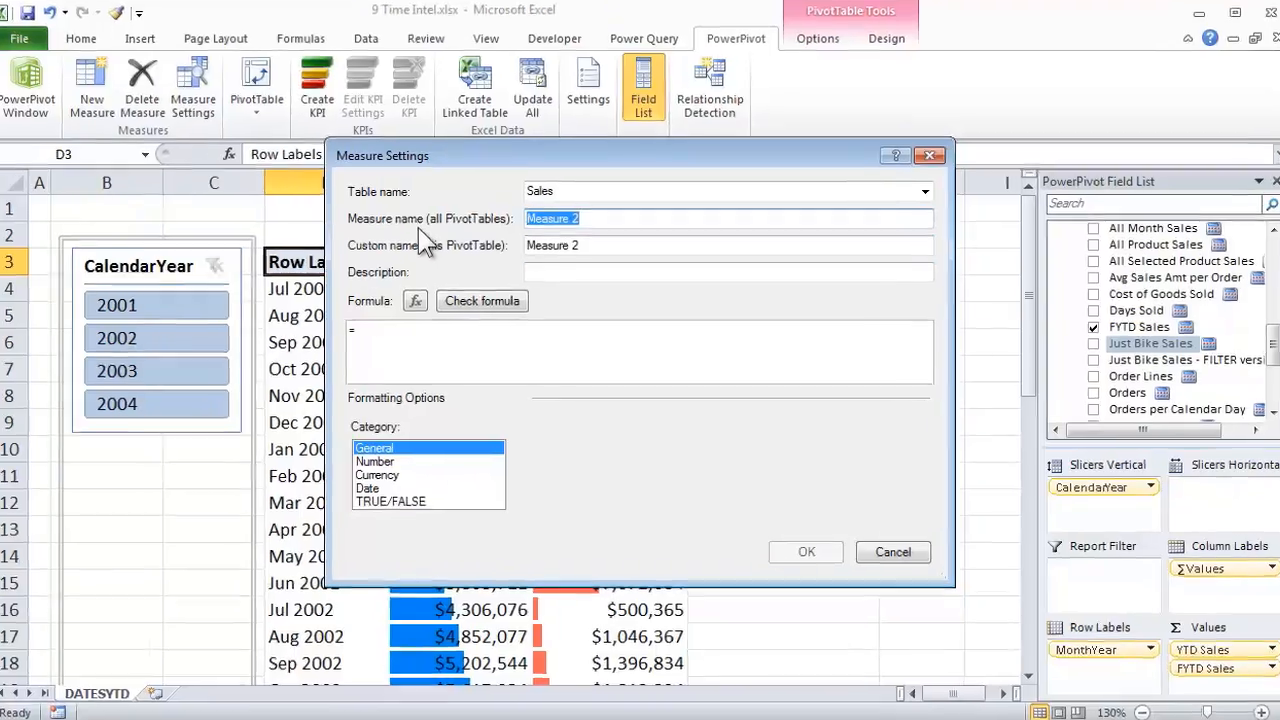
{"action": "type", "text": "QTD Sales"}
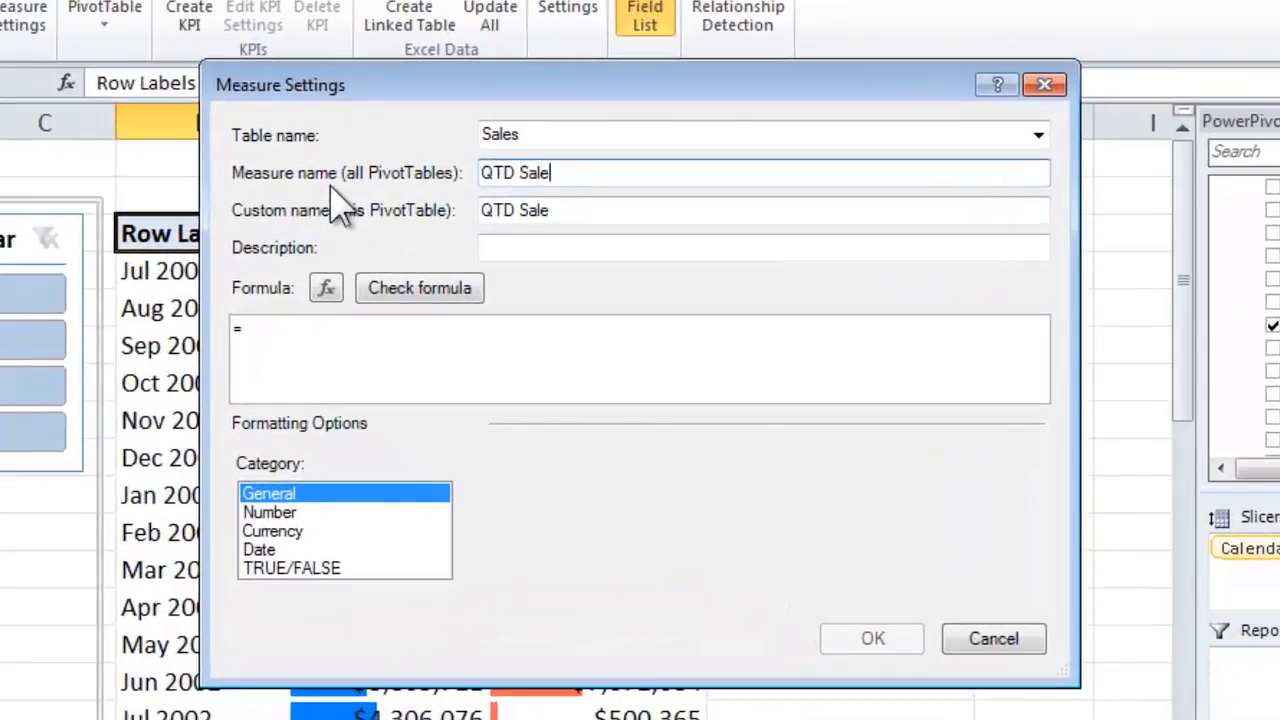
{"action": "left_click", "coordinate": [331, 340]}
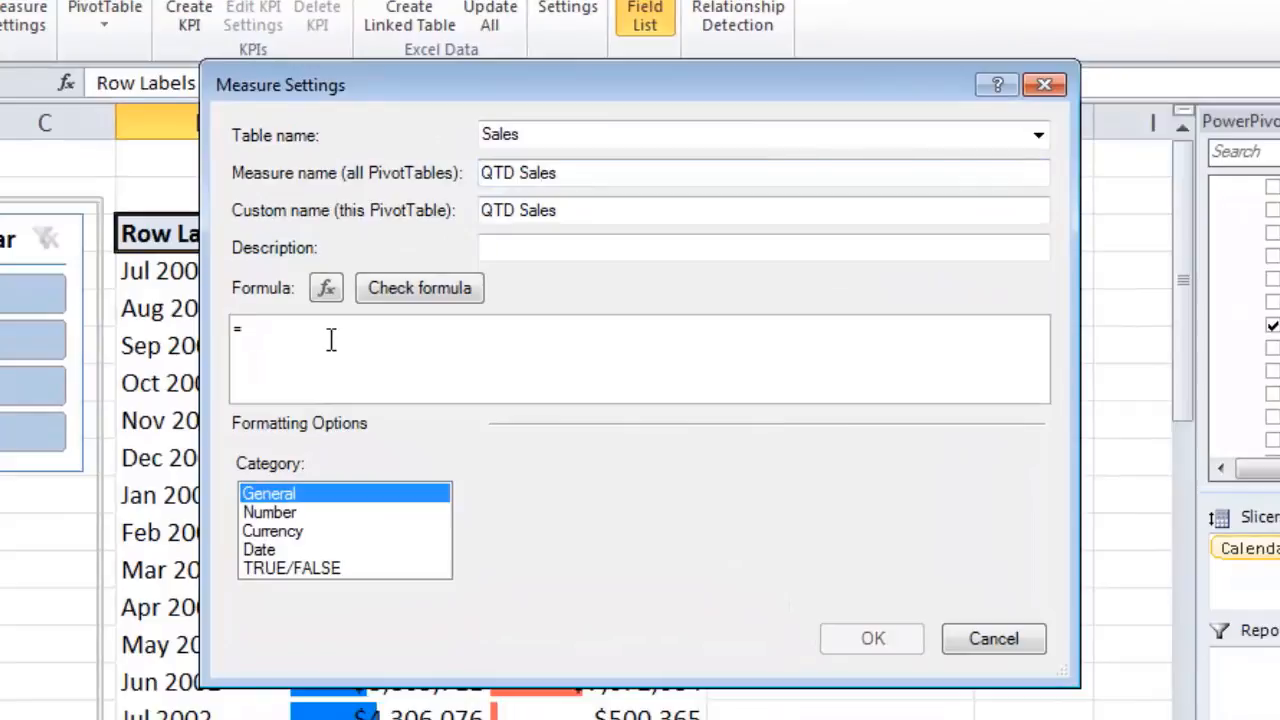
{"action": "type", "text": "=cal;c"}
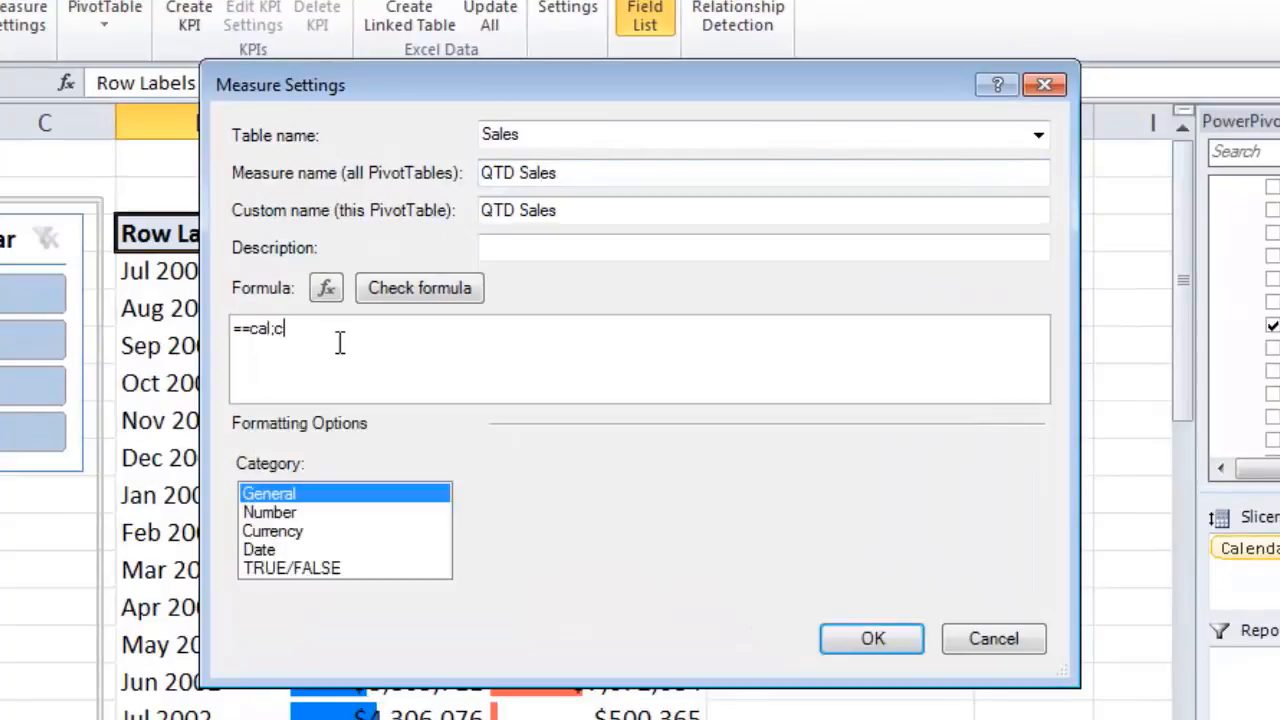
{"action": "key", "text": "BackSpace"}
{"action": "key", "text": "BackSpace"}
{"action": "key", "text": "BackSpace"}
{"action": "key", "text": "BackSpace"}
{"action": "key", "text": "BackSpace"}
{"action": "key", "text": "BackSpace"}
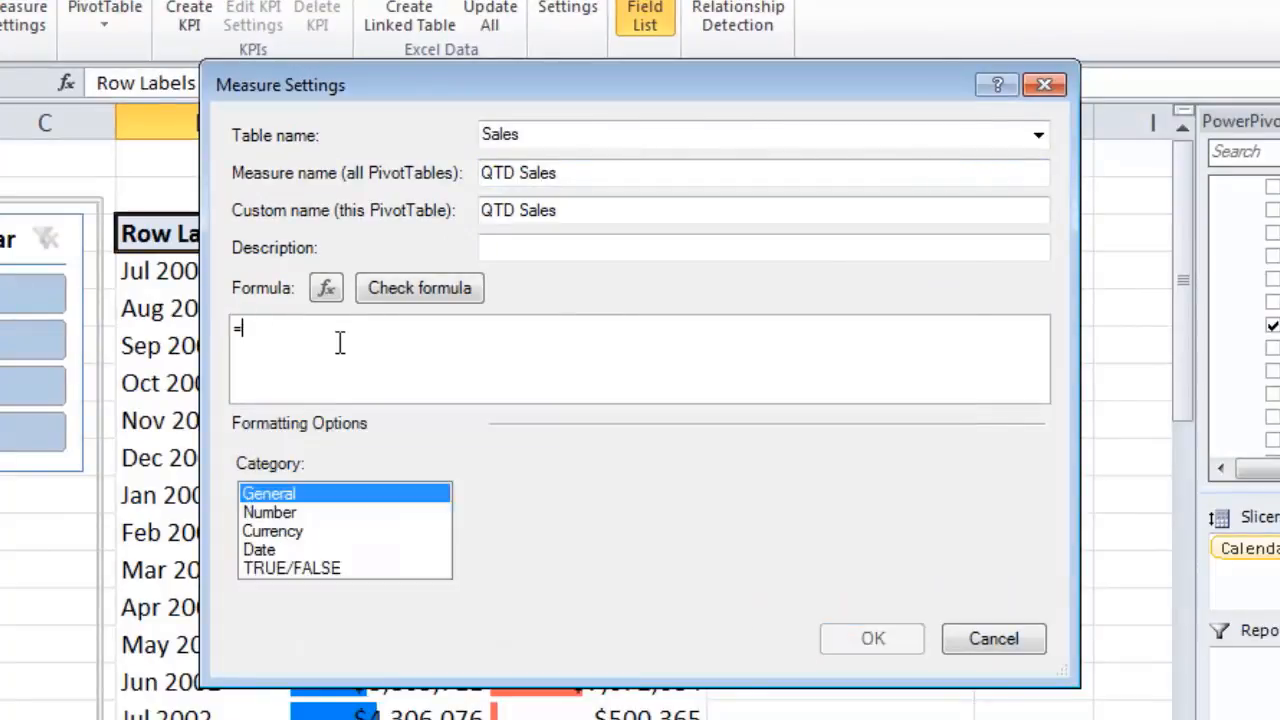
Begin the QTD Sales formula with CALCULATE, using the [Total Sales] measure as its expression, and enlarge the formula text
{"action": "type", "text": "ca"}
{"action": "key", "text": "Tab"}
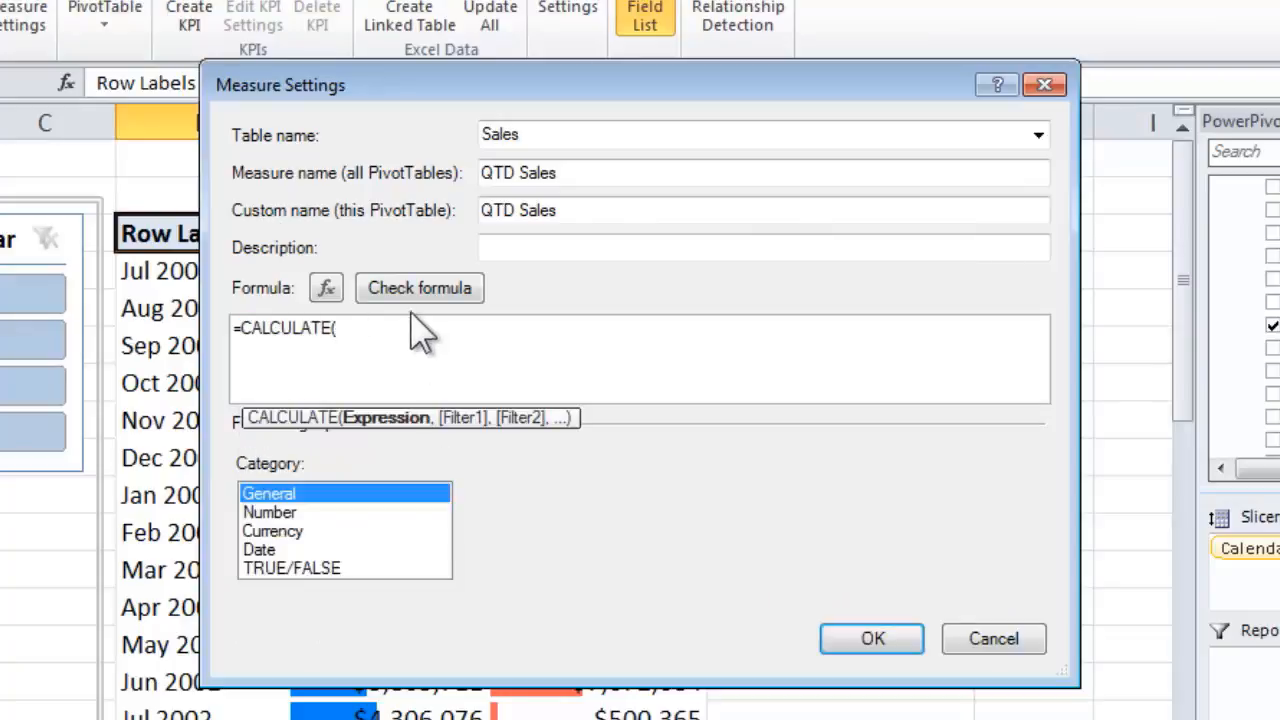
{"action": "scroll", "coordinate": [412, 326], "scroll_direction": "up", "scroll_amount": 4}
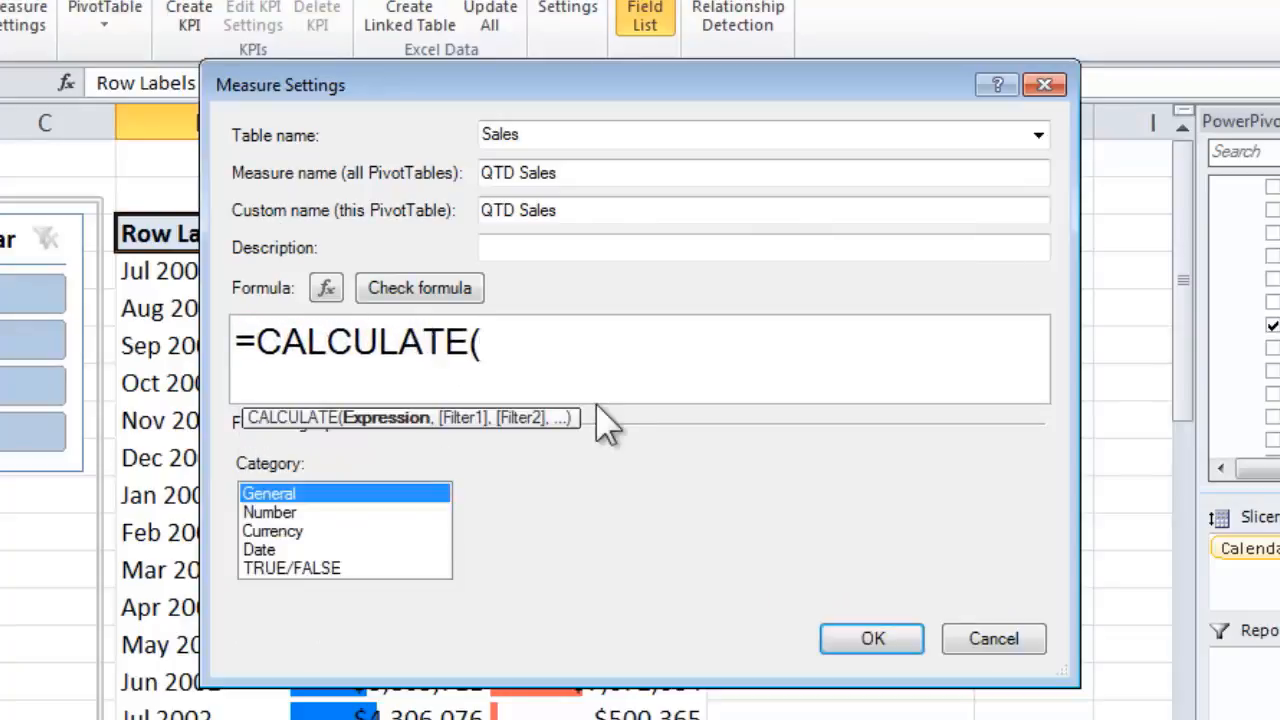
{"action": "type", "text": "[tot"}
{"action": "key", "text": "Down"}
{"action": "key", "text": "Down"}
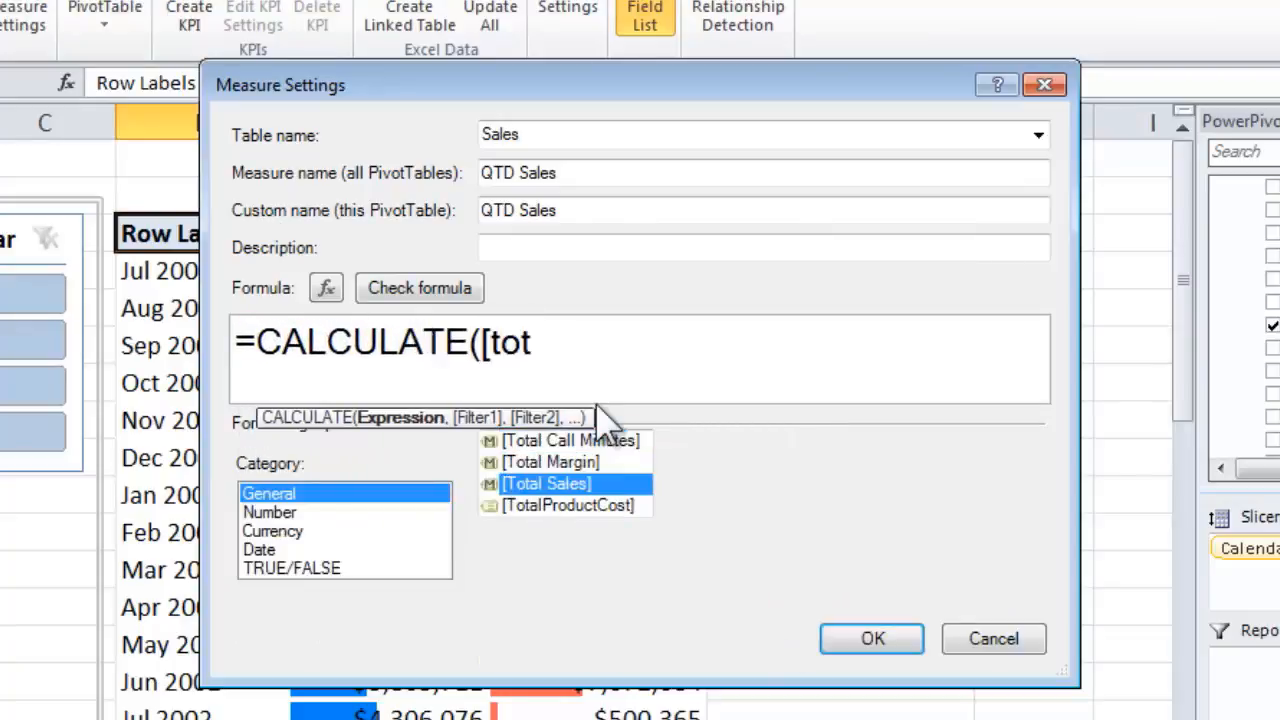
{"action": "key", "text": "Tab"}
Add the DATESQTD function as the filter argument of the CALCULATE formula
{"action": "type", "text": ", dates"}
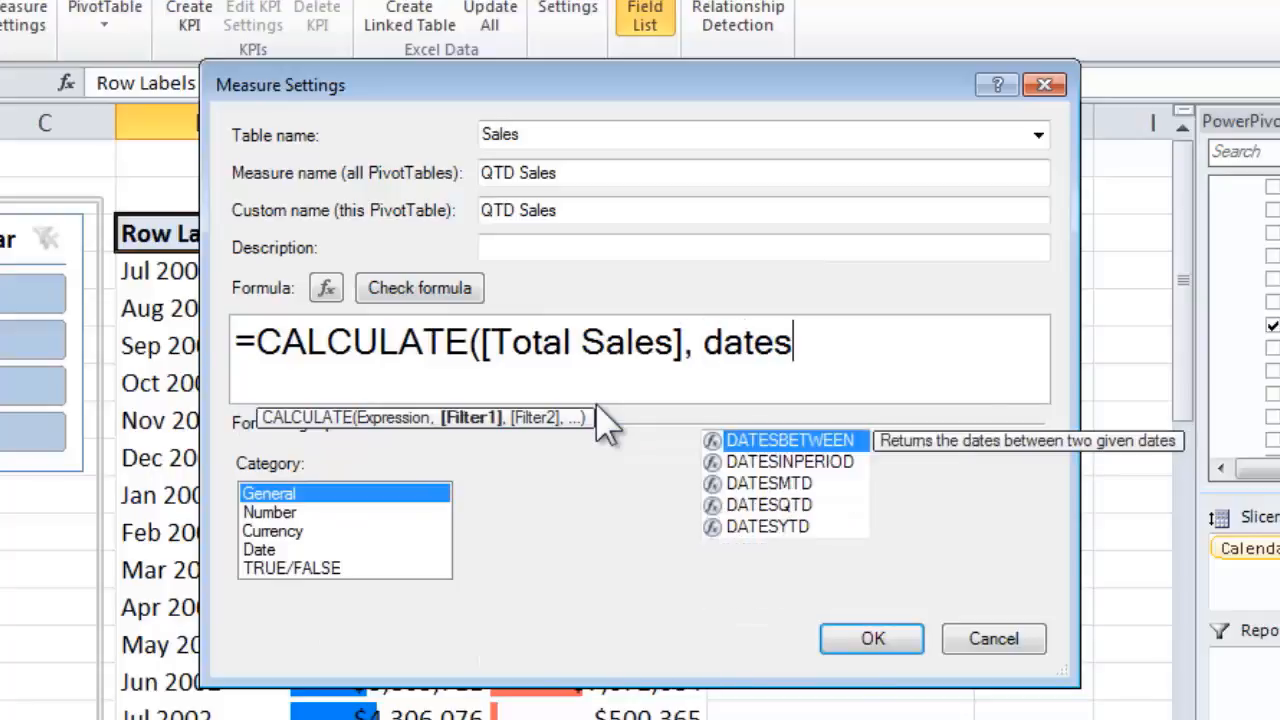
{"action": "key", "text": "Down"}
{"action": "key", "text": "Down"}
{"action": "key", "text": "Down"}
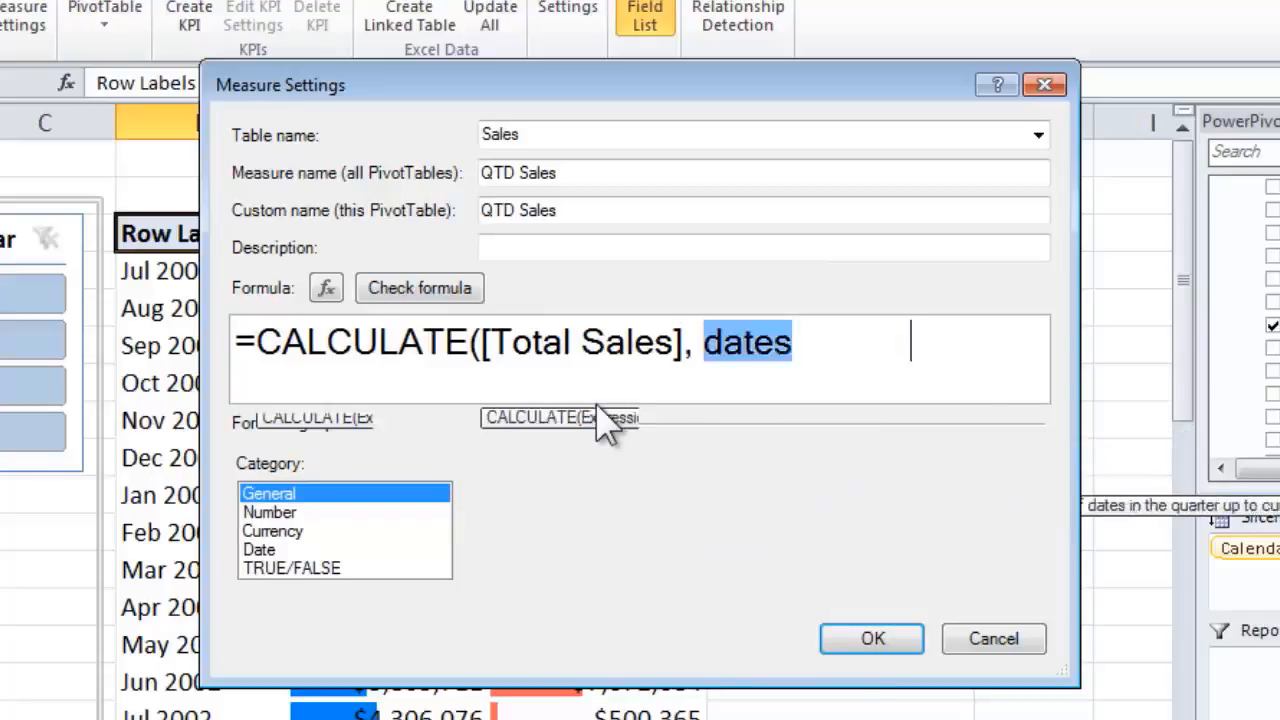
{"action": "key", "text": "Tab"}
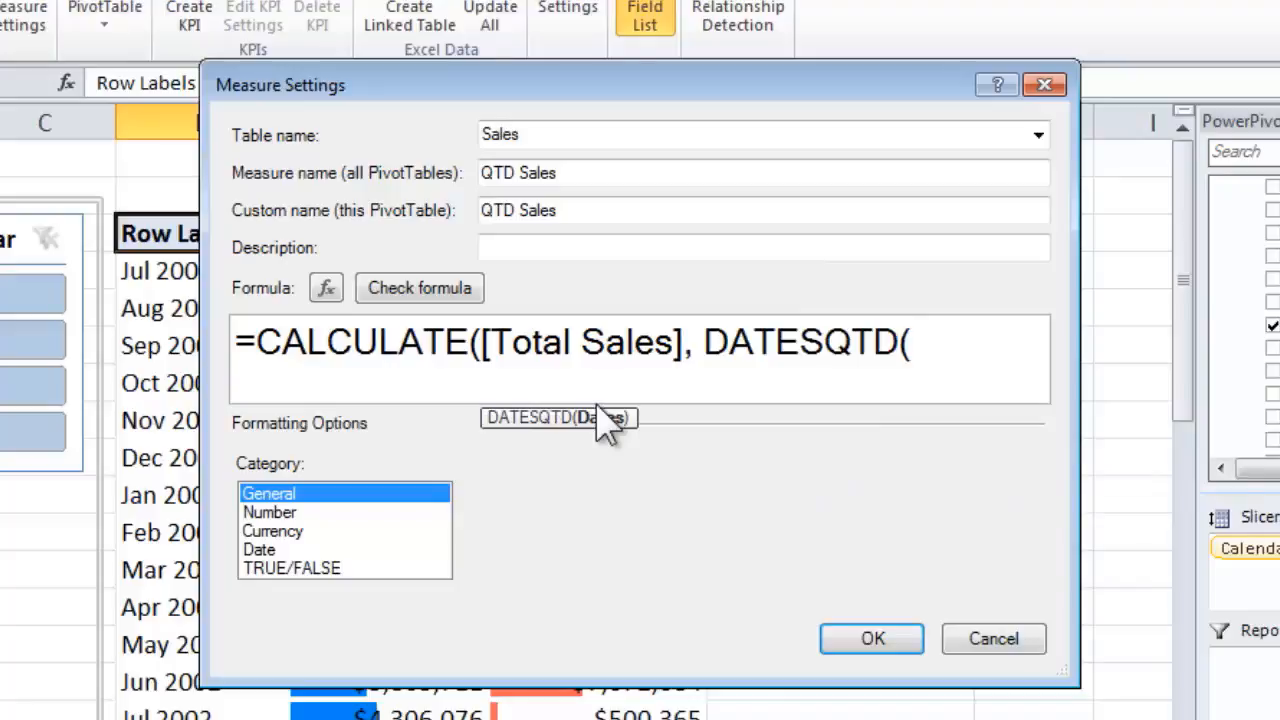
Supply Calendar[Date] as the DATESQTD dates argument and complete the formula with both closing parentheses
{"action": "type", "text": "calen"}
{"action": "key", "text": "Down"}
{"action": "key", "text": "Down"}
{"action": "key", "text": "Down"}
{"action": "key", "text": "Down"}
{"action": "key", "text": "Down"}
{"action": "key", "text": "Down"}
{"action": "key", "text": "Down"}
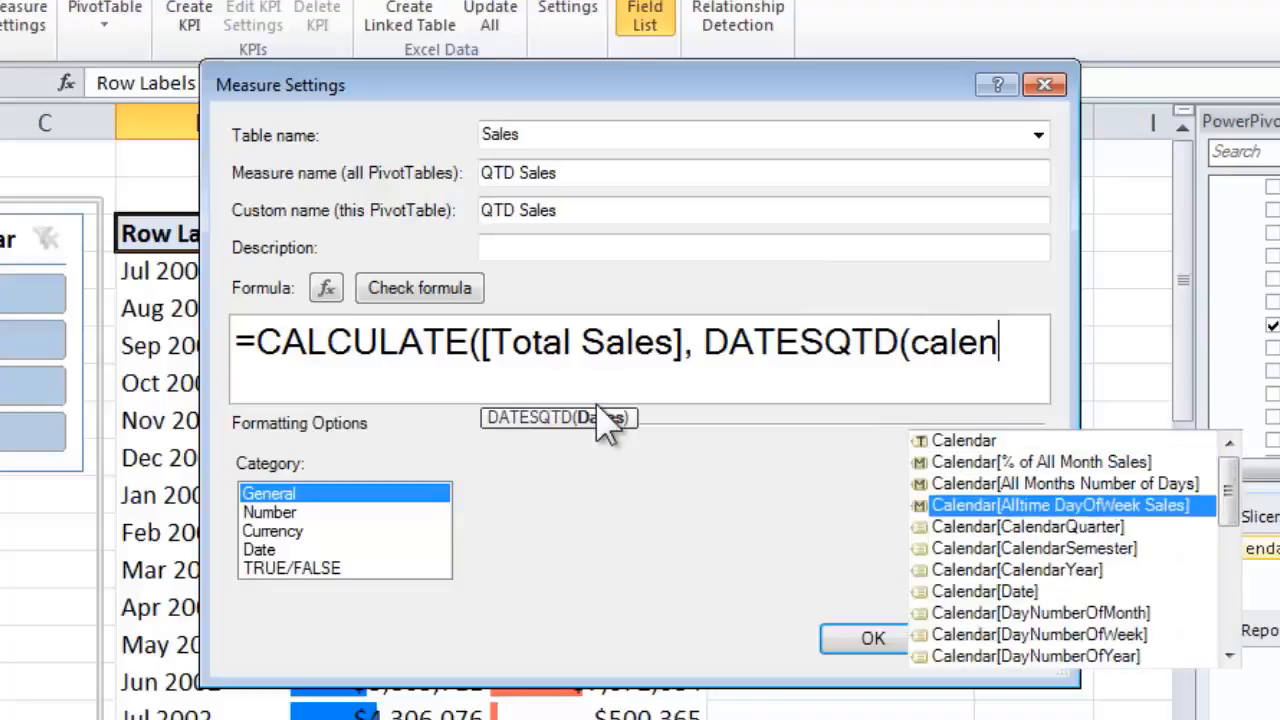
{"action": "key", "text": "Tab"}
{"action": "type", "text": "))"}
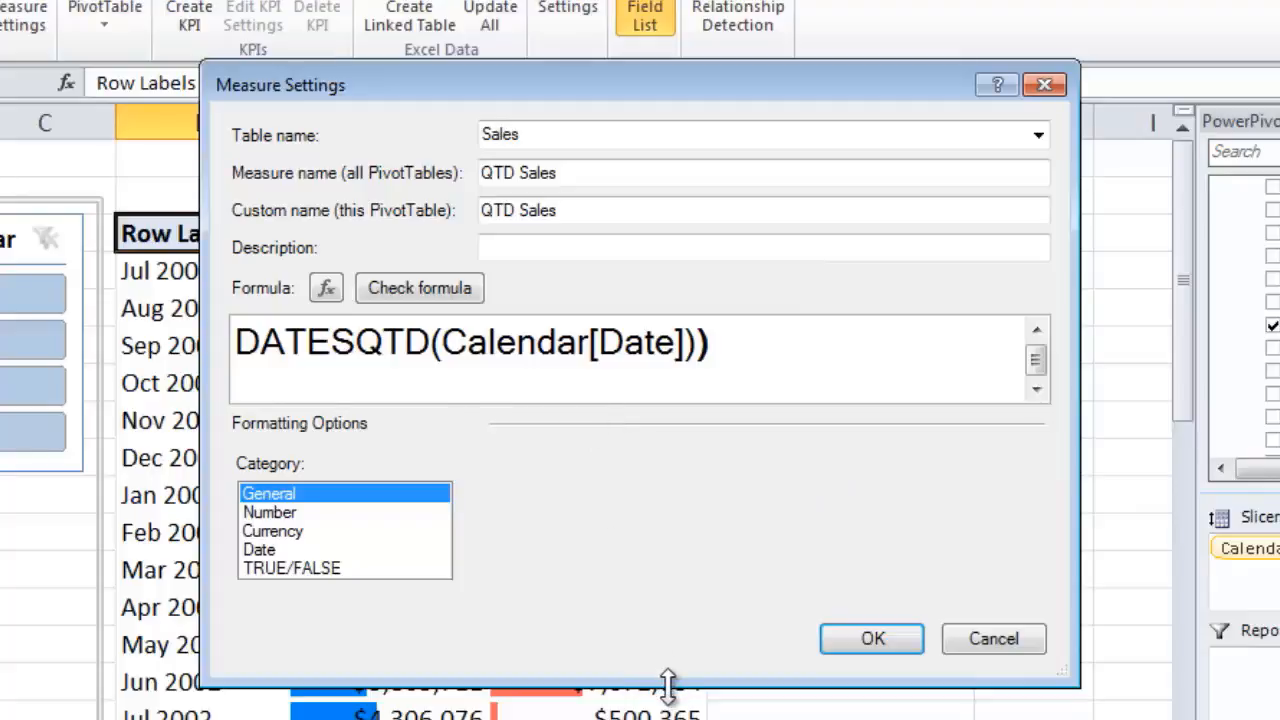
Format the QTD Sales measure as Currency with the $ symbol and 0 decimal places, and add it to the PivotTable
{"action": "left_click_drag", "start_coordinate": [666, 684], "coordinate": [666, 719]}
{"action": "left_click", "coordinate": [322, 648]}
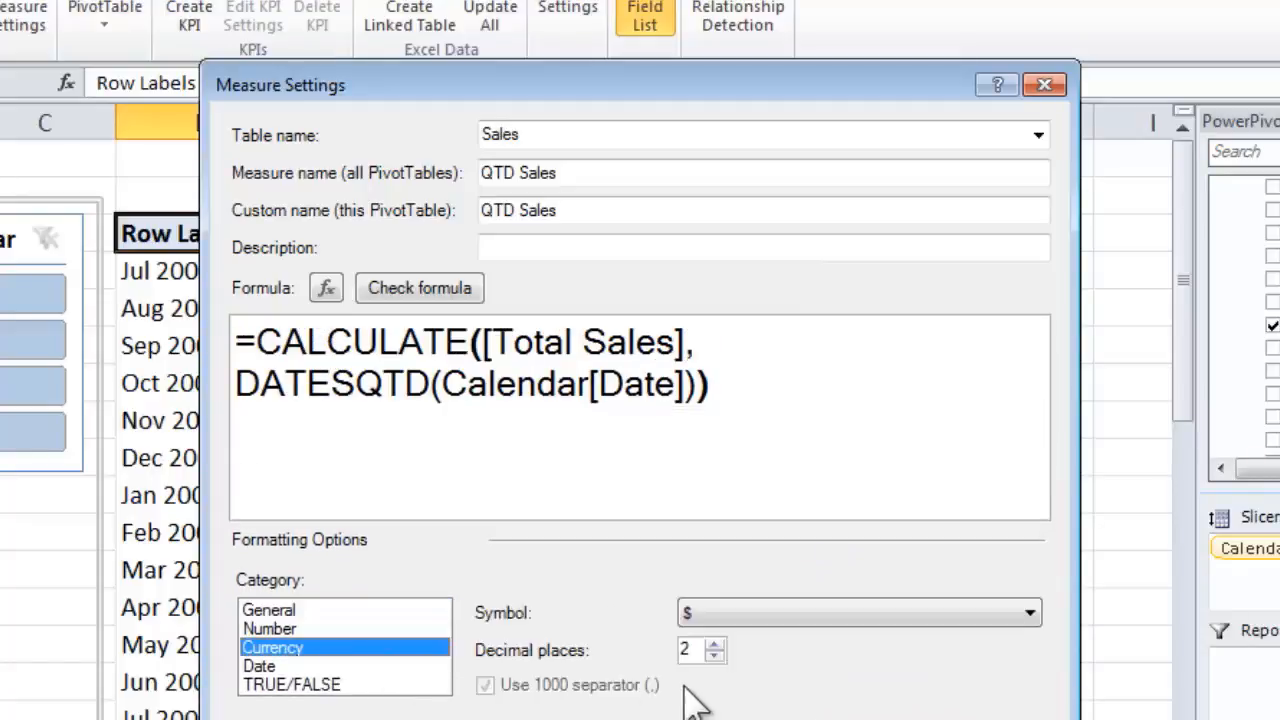
{"action": "left_click", "coordinate": [714, 655]}
{"action": "left_click", "coordinate": [714, 655]}
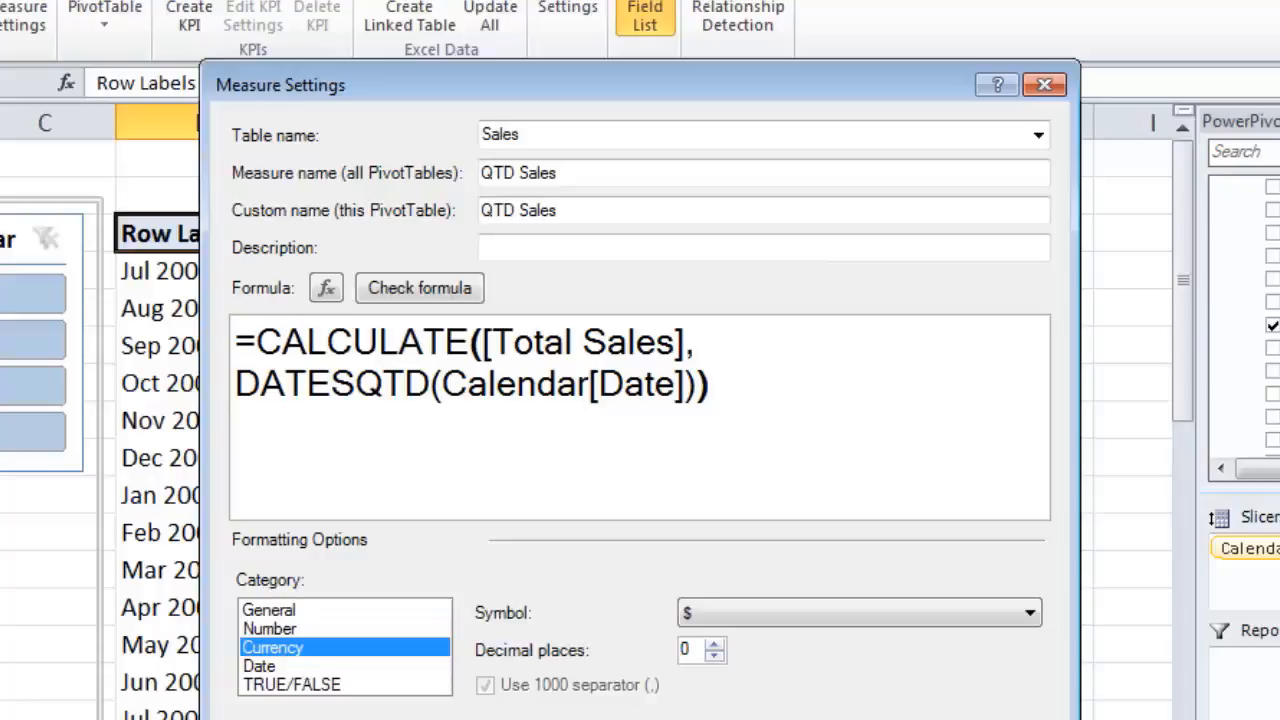
{"action": "key", "text": "Return"}
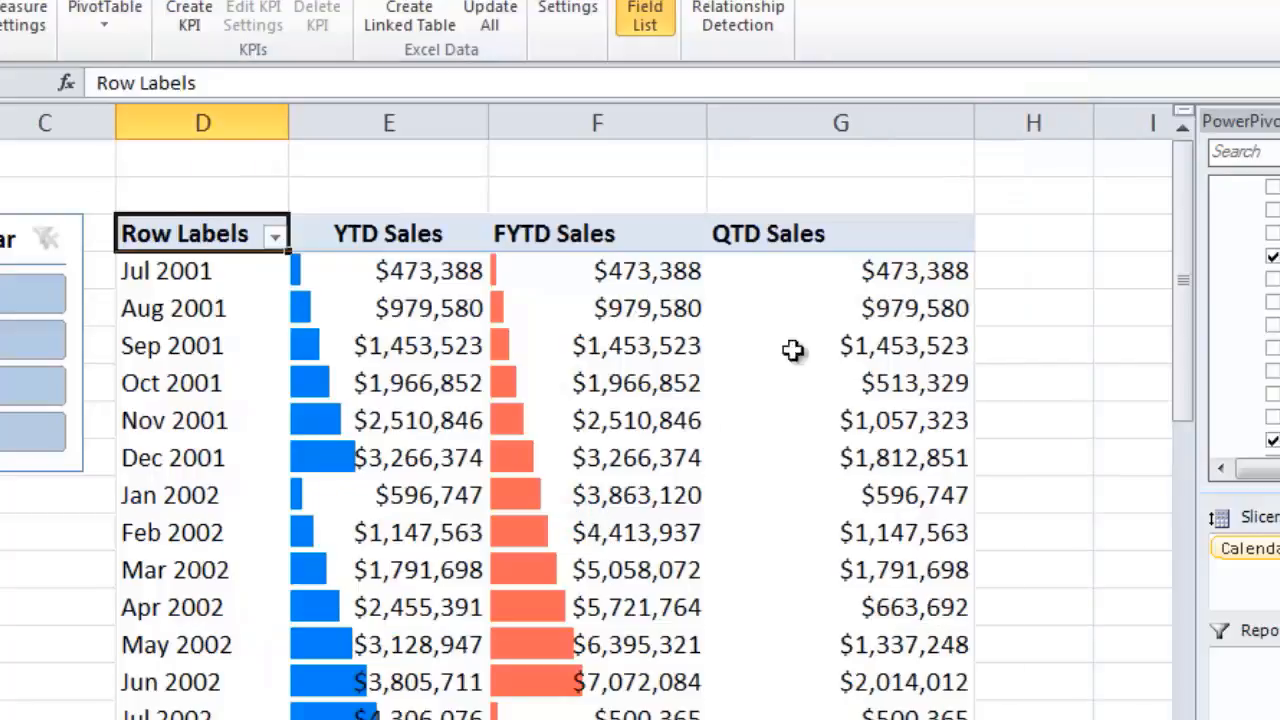
Select the Jul 2001 QTD Sales value and bring up the data bar conditional formatting choices for it
{"action": "left_click", "coordinate": [900, 275]}
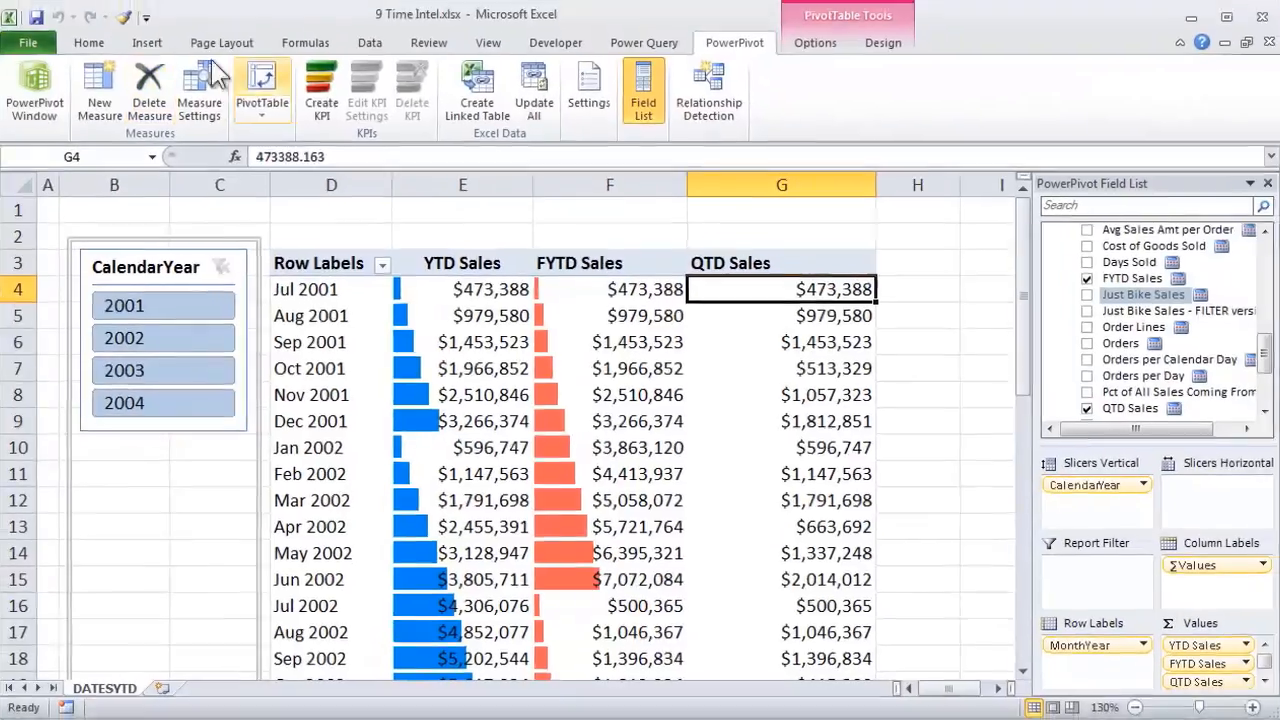
{"action": "left_click", "coordinate": [89, 43]}
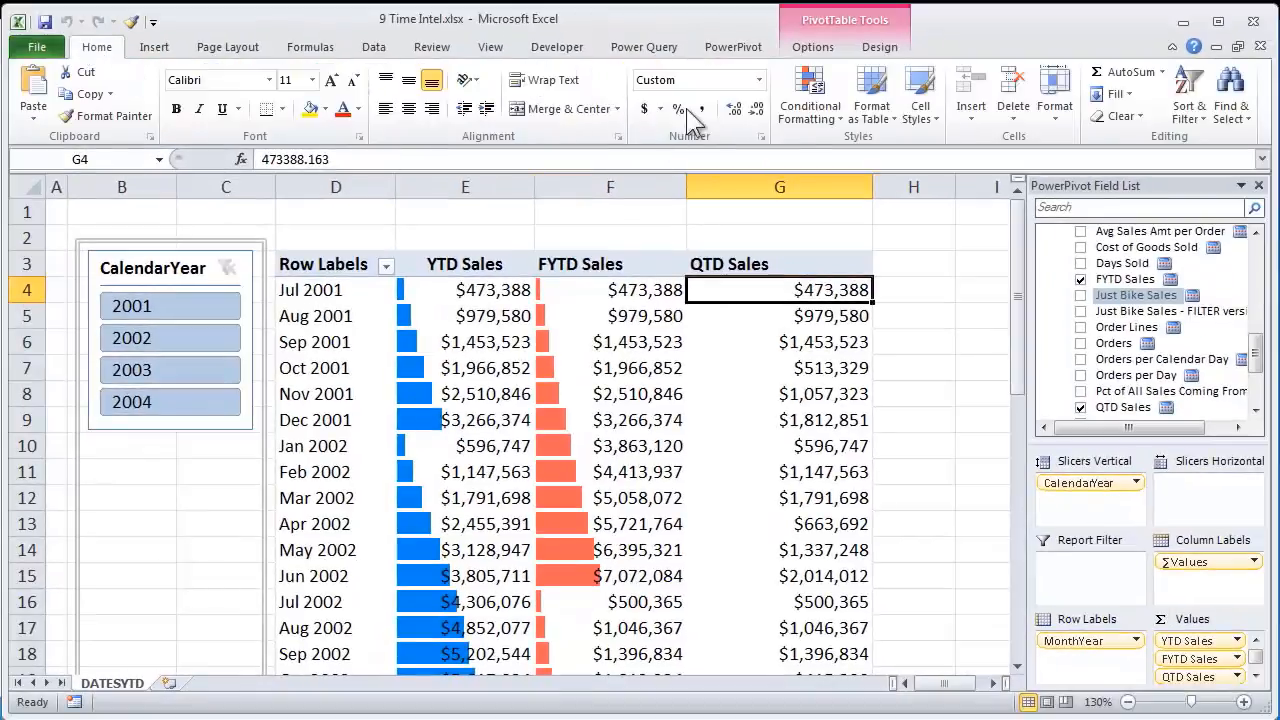
{"action": "left_click", "coordinate": [811, 91]}
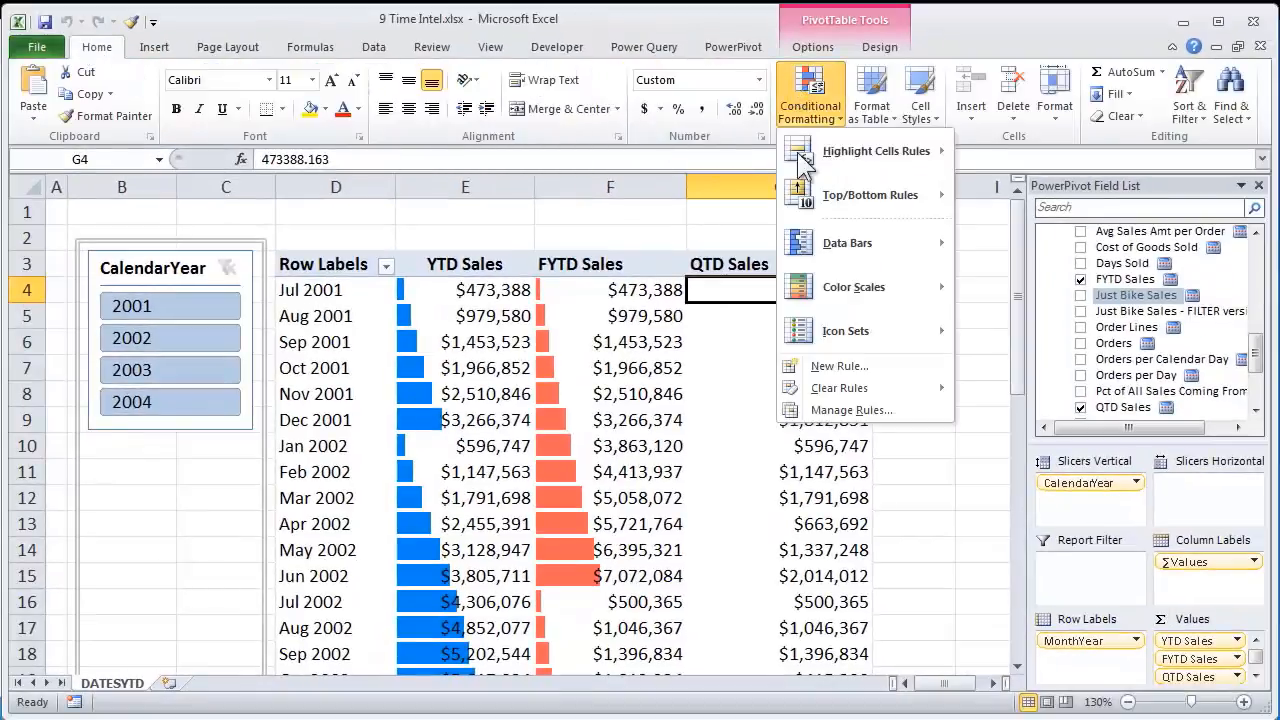
{"action": "mouse_move", "coordinate": [825, 246]}
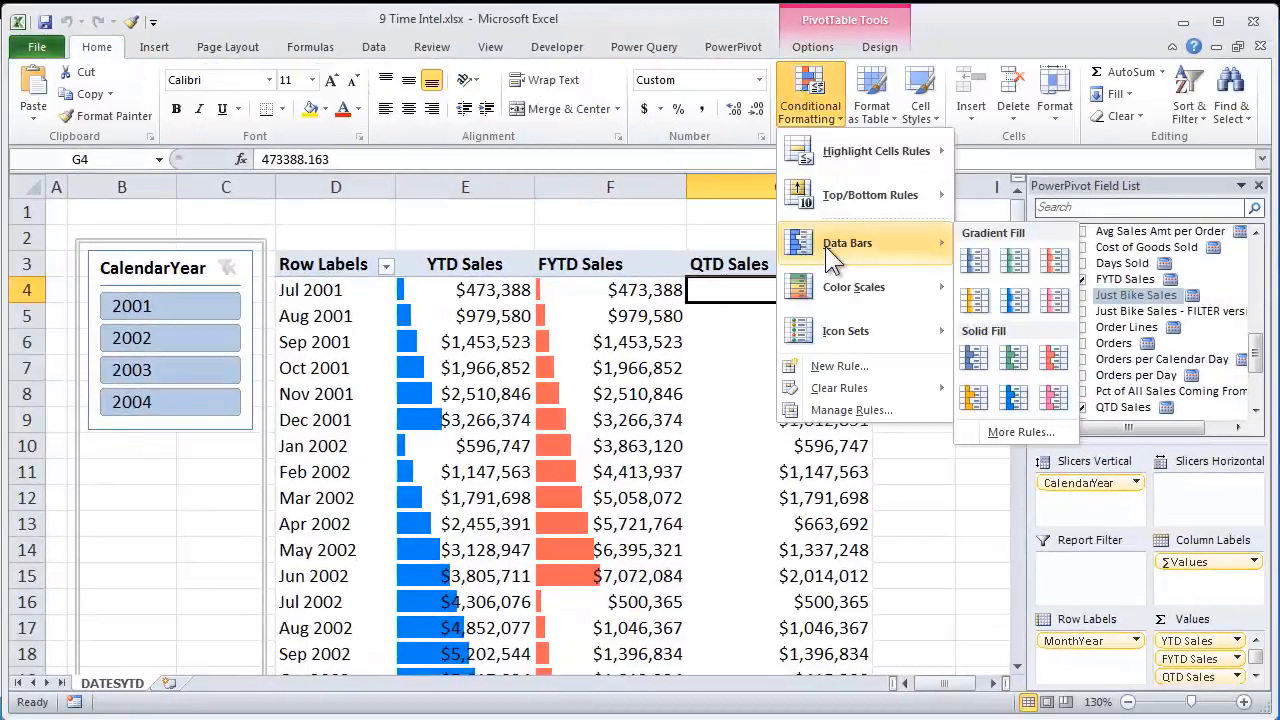
Apply orange solid-fill data bars to all cells showing QTD Sales values for MonthYear, and inspect the first quarter of 2002
{"action": "left_click", "coordinate": [974, 396]}
{"action": "left_click", "coordinate": [884, 292]}
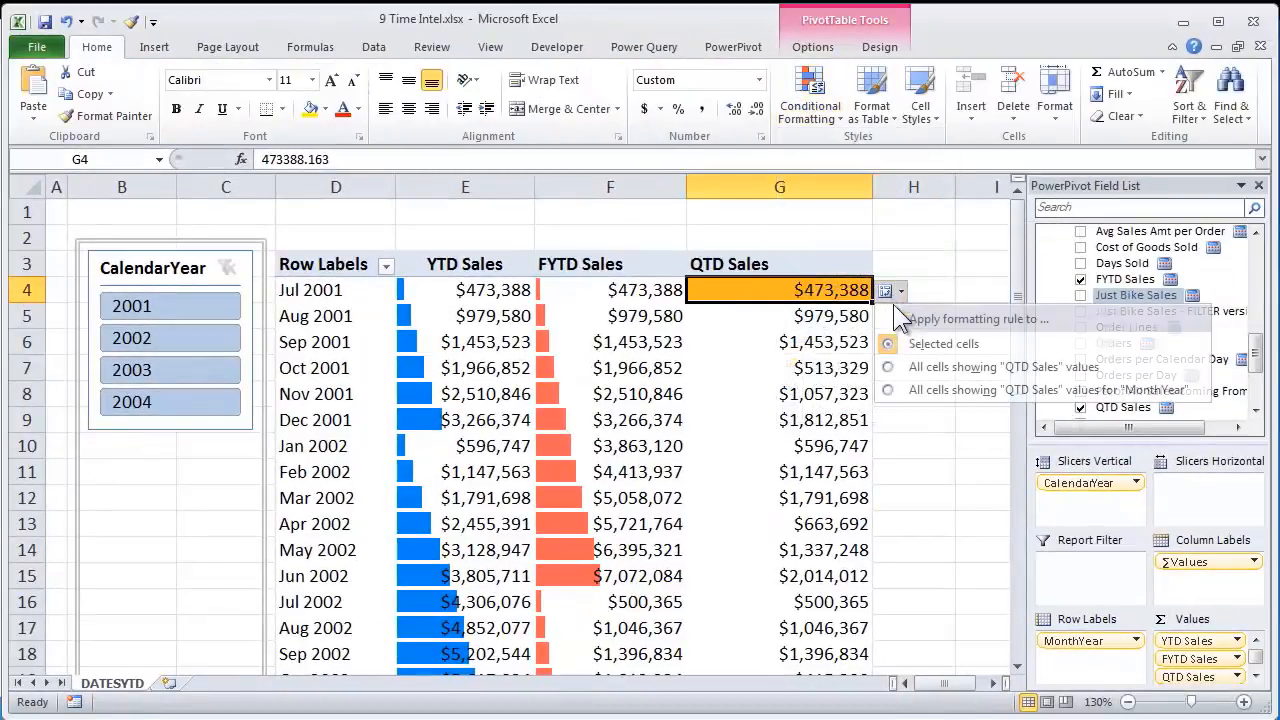
{"action": "left_click", "coordinate": [922, 390]}
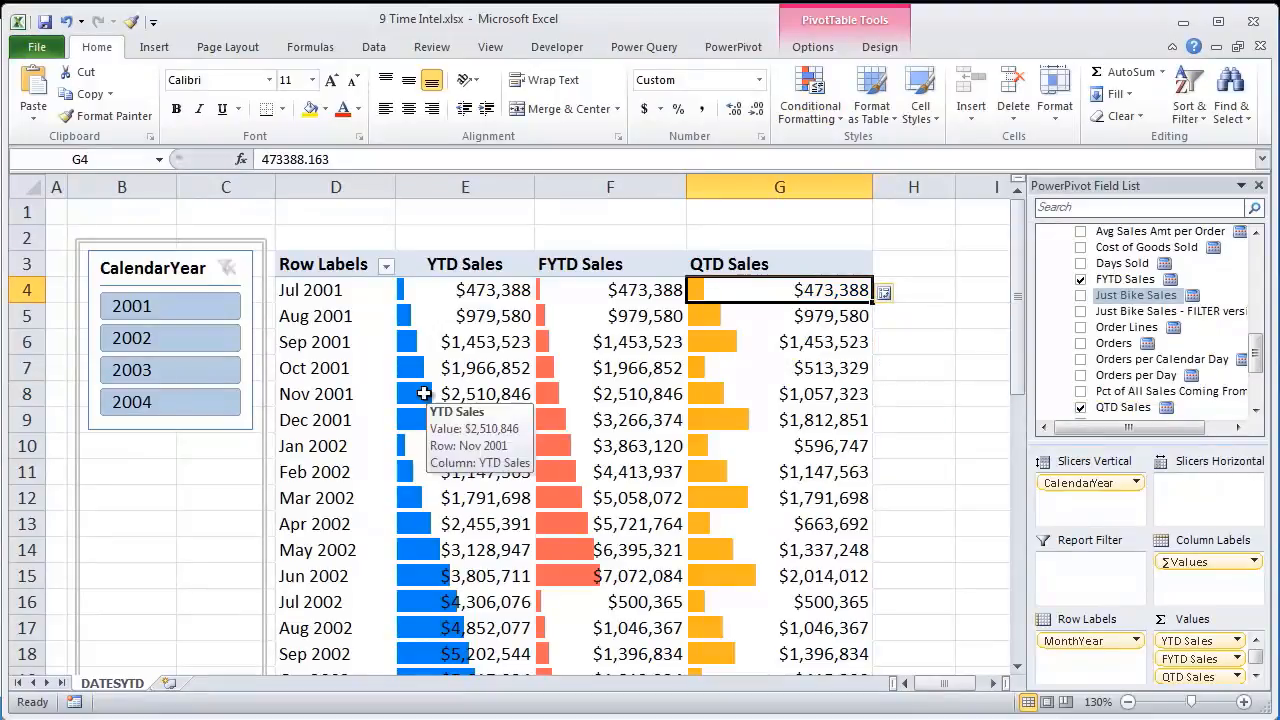
{"action": "left_click_drag", "start_coordinate": [707, 291], "coordinate": [740, 491]}
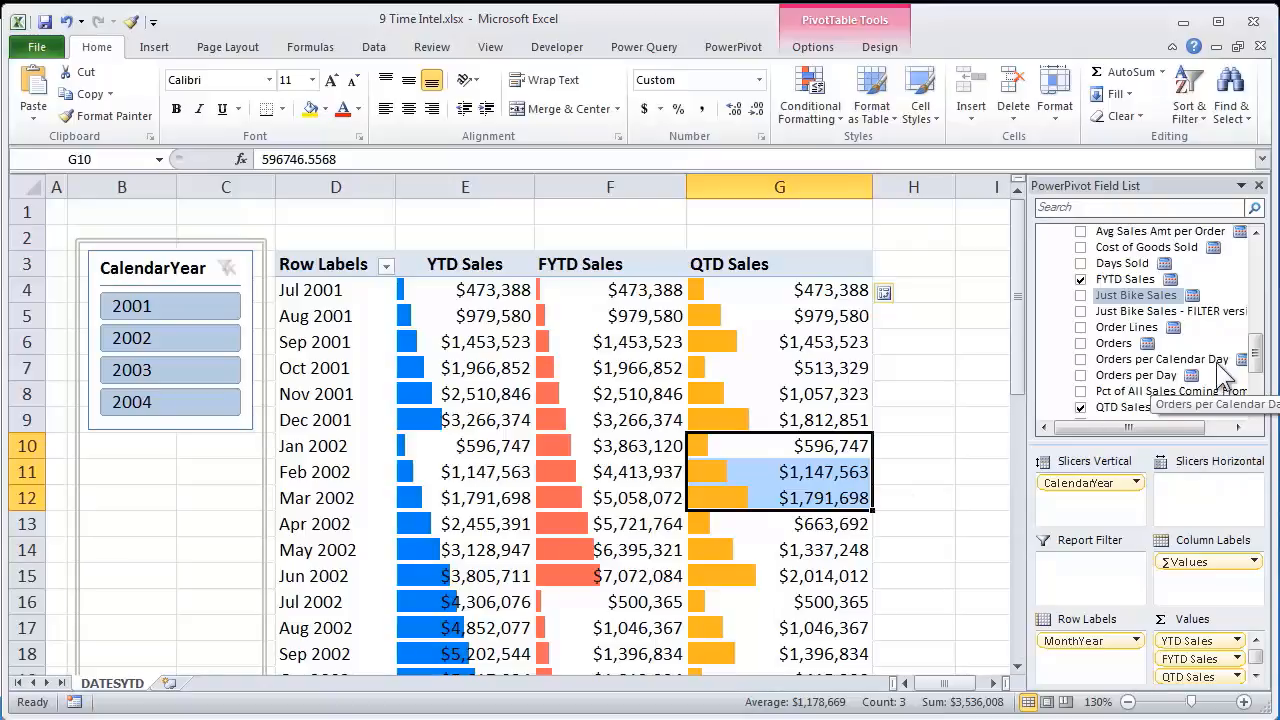
Add the IsWknd field from the Calendar table as a vertical slicer below CalendarYear
{"action": "left_click_drag", "start_coordinate": [1257, 352], "coordinate": [1270, 255]}
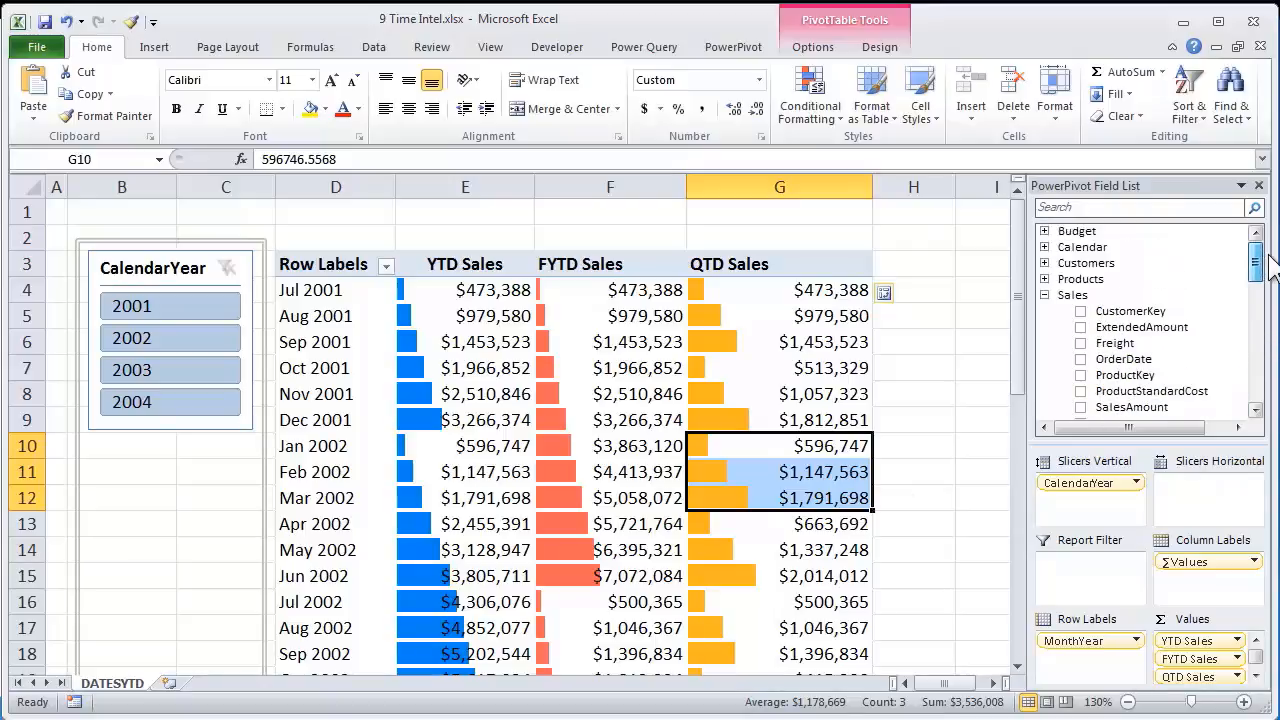
{"action": "double_click", "coordinate": [1110, 262]}
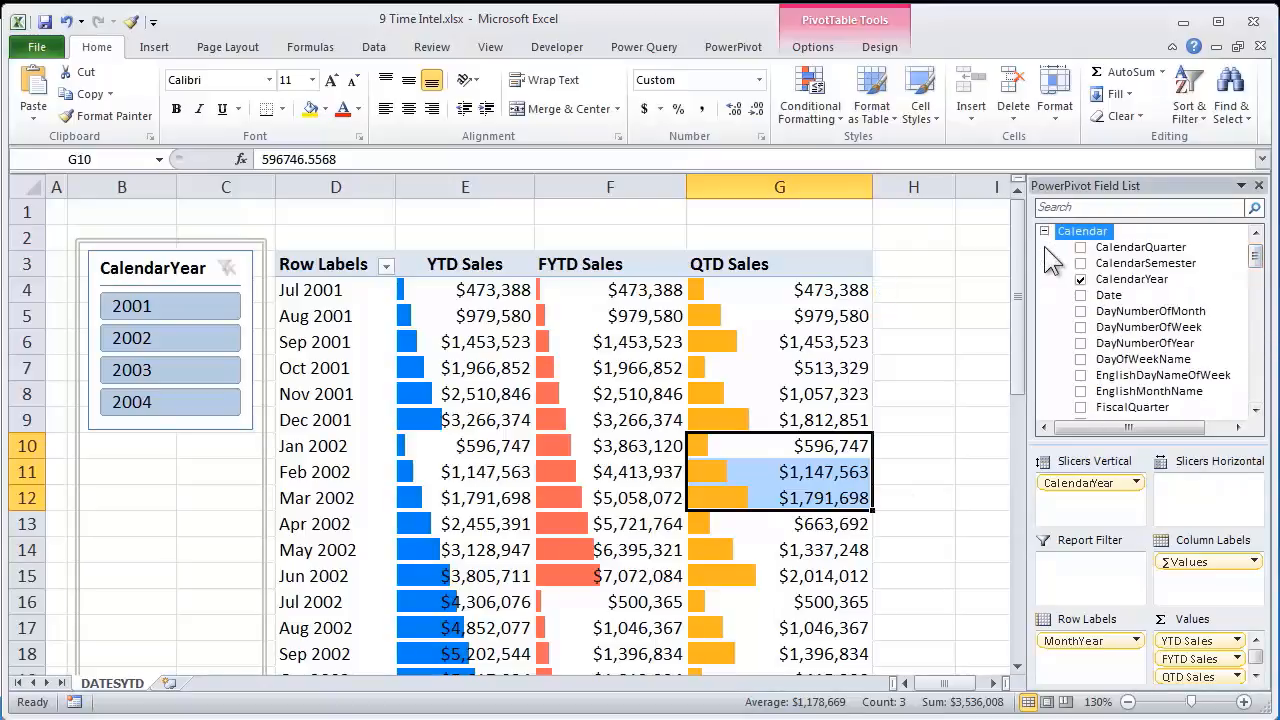
{"action": "left_click", "coordinate": [1256, 409]}
{"action": "left_click", "coordinate": [1256, 409]}
{"action": "left_click", "coordinate": [1256, 409]}
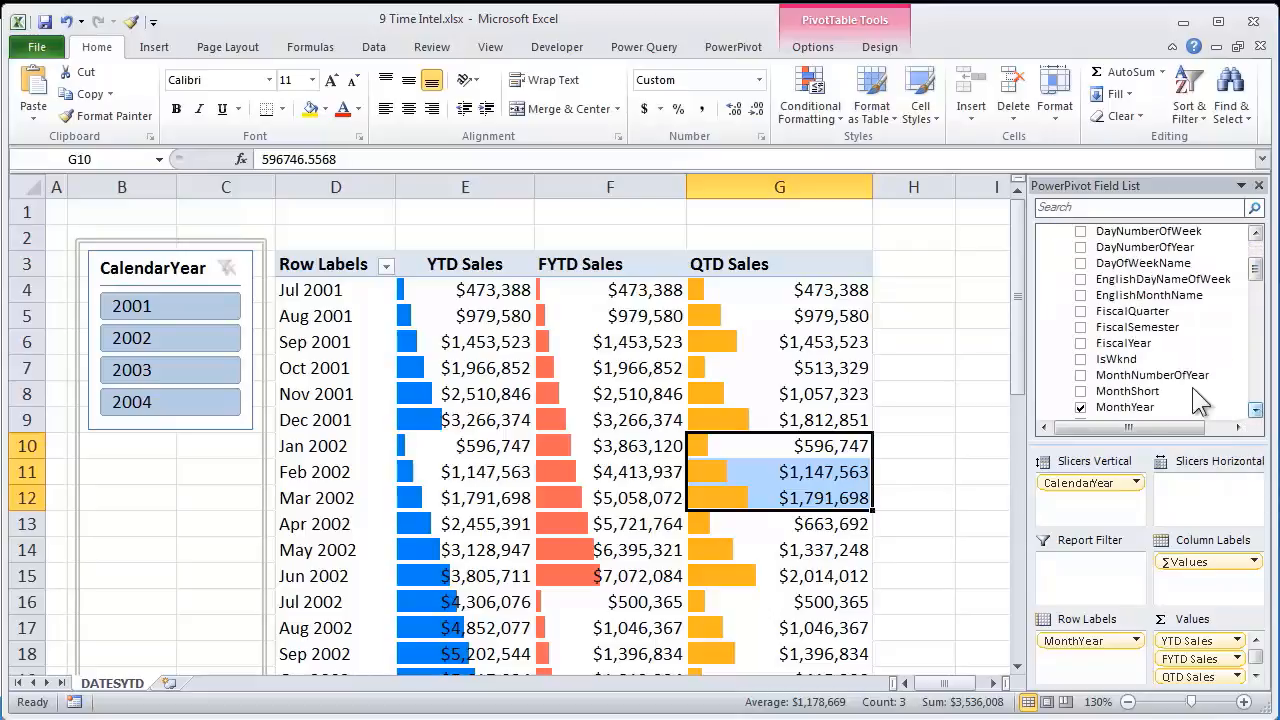
{"action": "left_click", "coordinate": [1118, 359]}
{"action": "left_click_drag", "start_coordinate": [1124, 365], "coordinate": [1088, 502]}
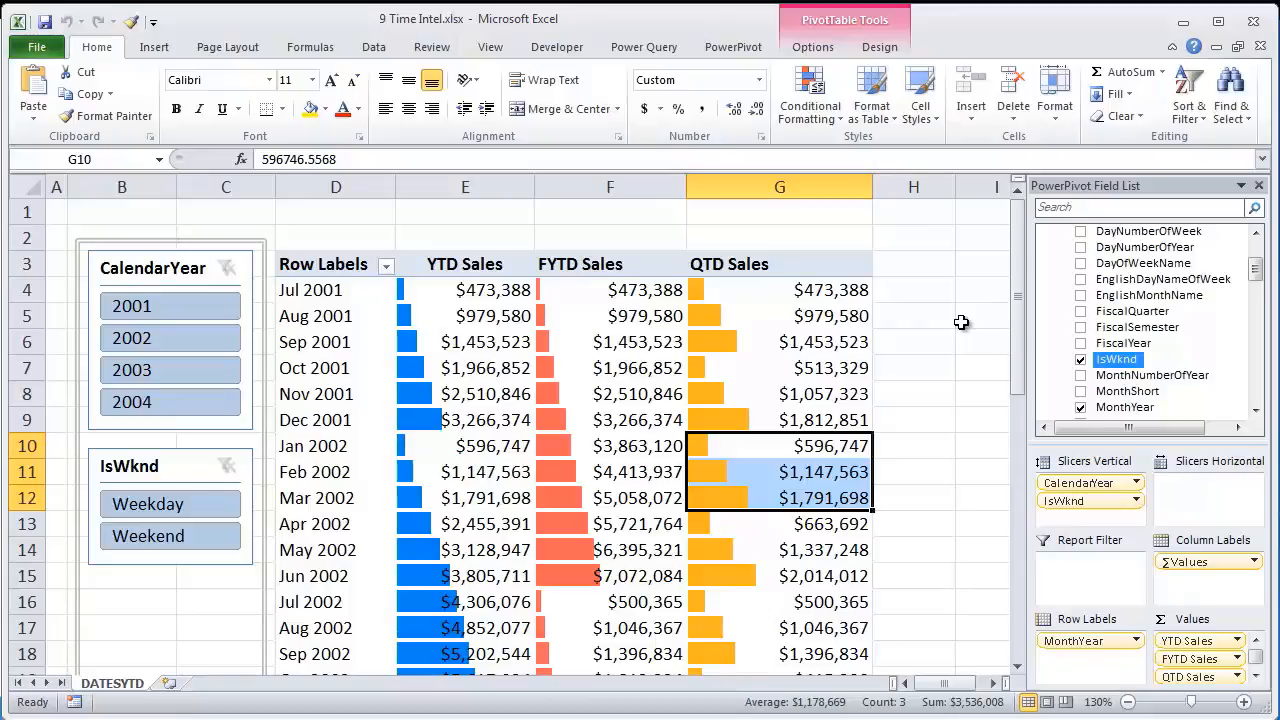
Repeatedly filter the pivot table to Weekday and clear the IsWknd filter, comparing YTD Sales for January to March 2002
{"action": "left_click", "coordinate": [609, 446]}
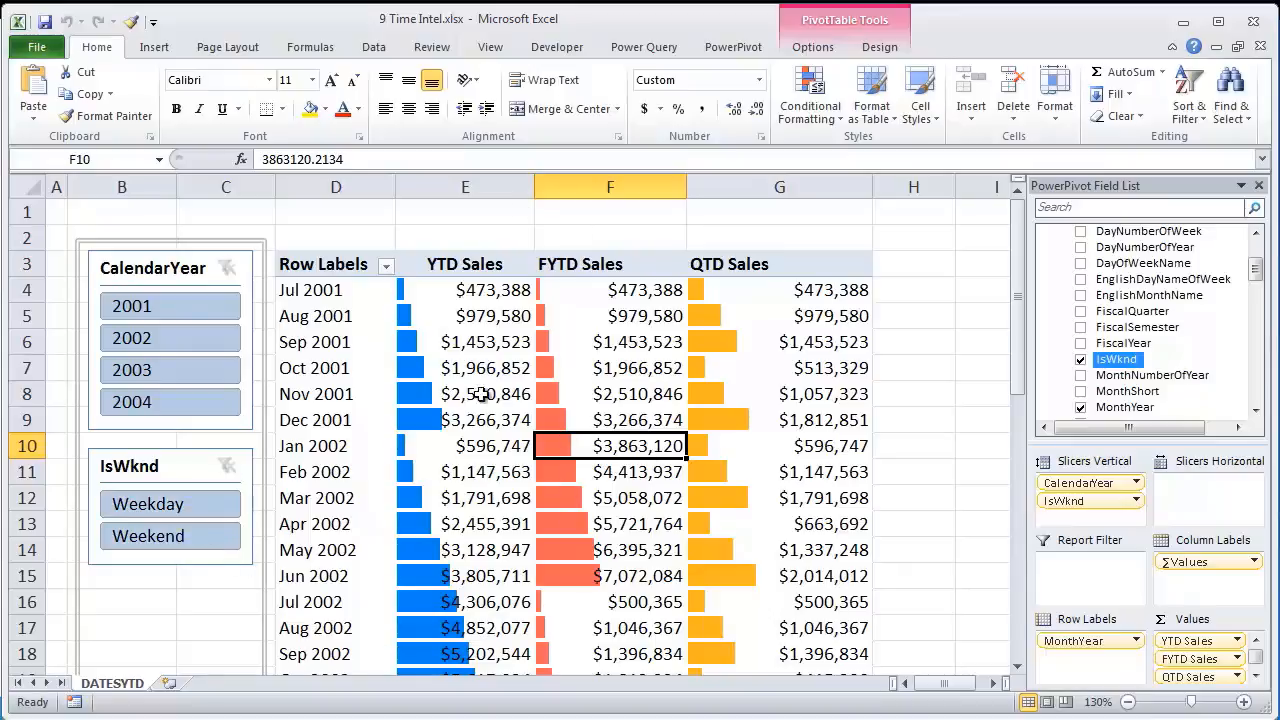
{"action": "left_click", "coordinate": [146, 506]}
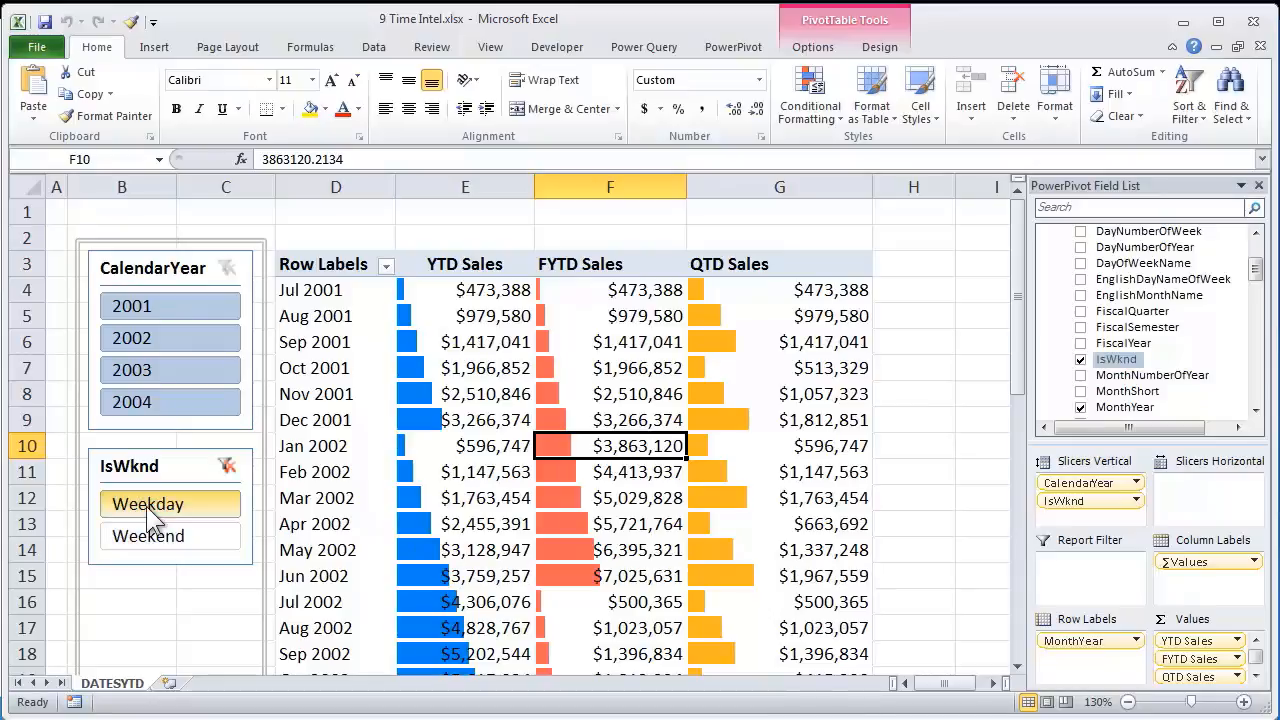
{"action": "left_click", "coordinate": [225, 468]}
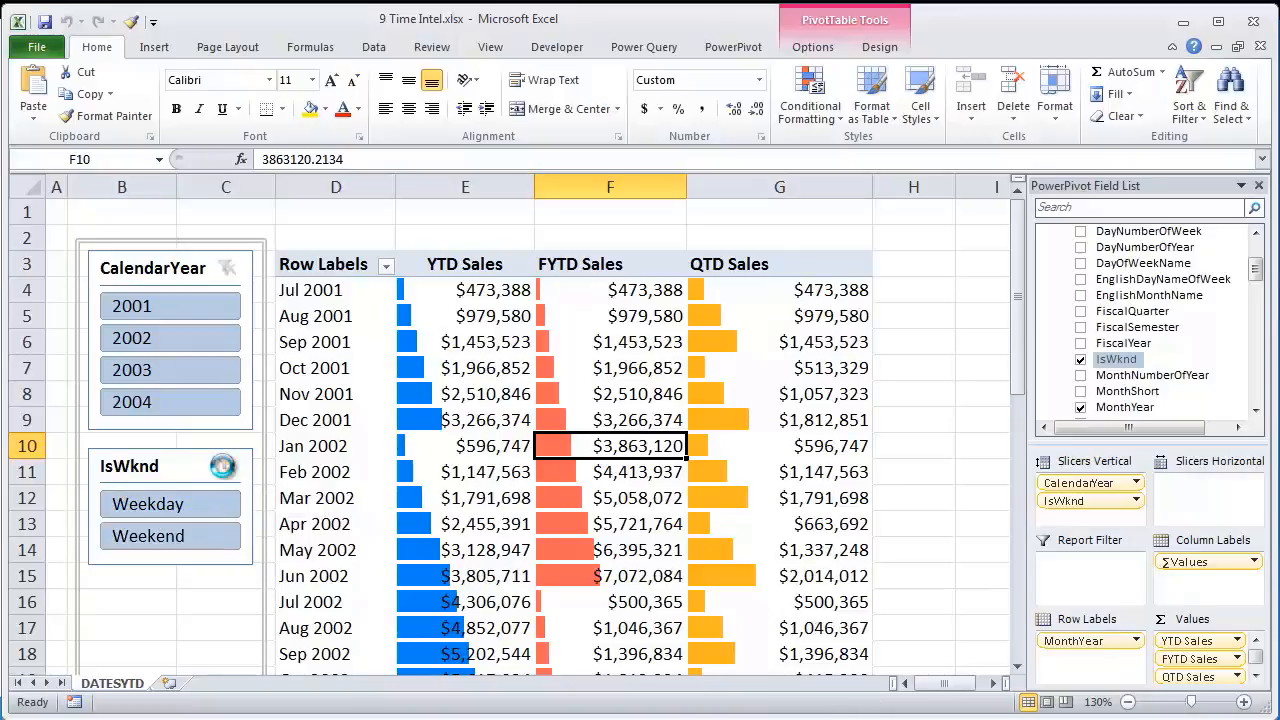
{"action": "left_click", "coordinate": [472, 474]}
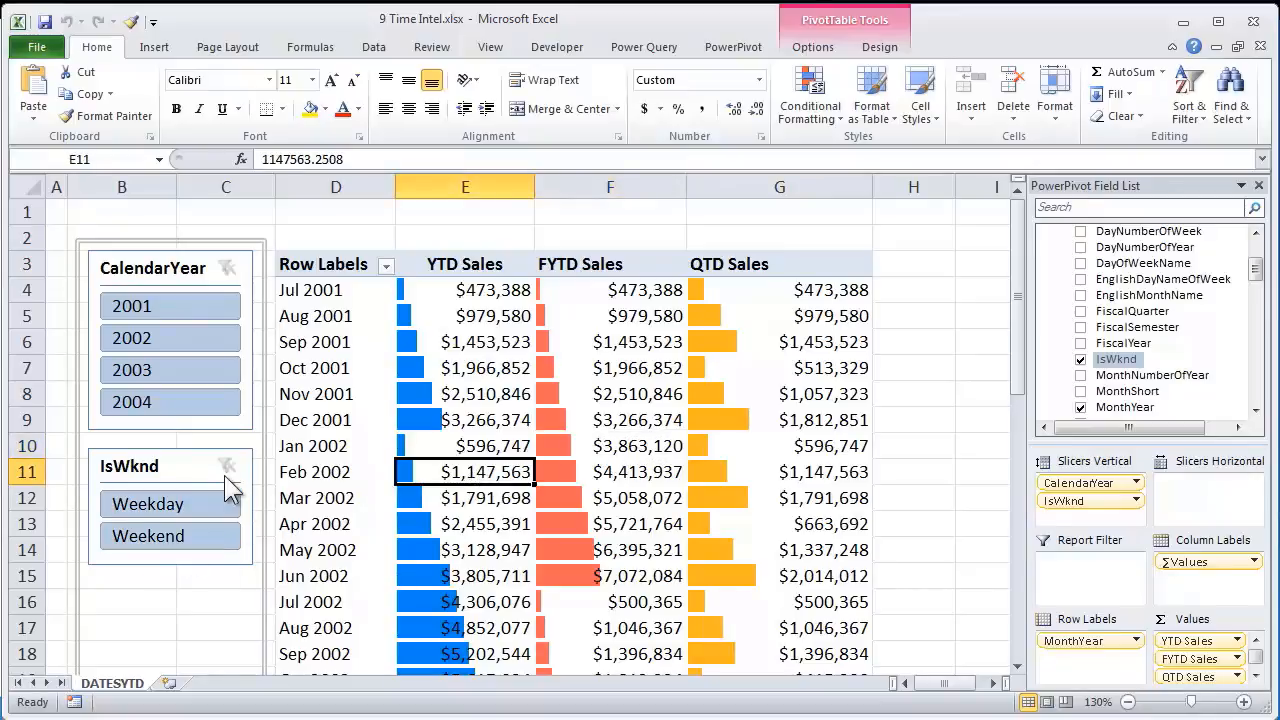
{"action": "left_click", "coordinate": [190, 505]}
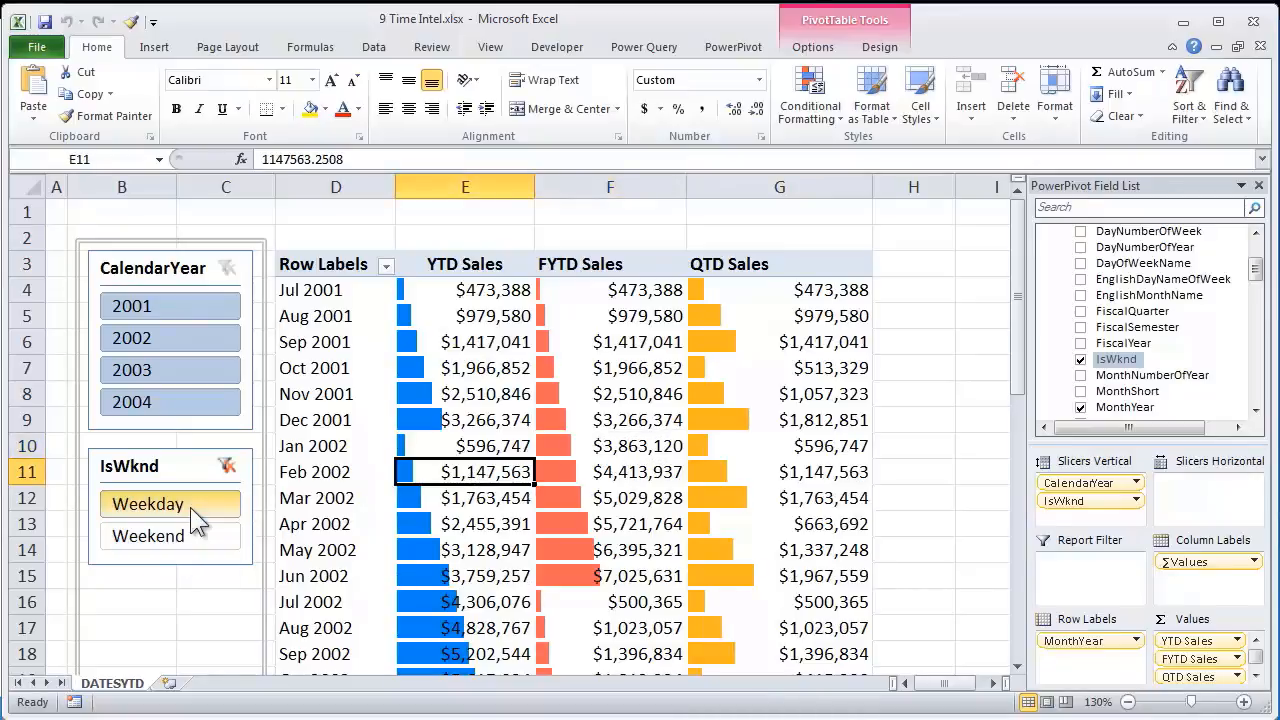
{"action": "left_click", "coordinate": [228, 468]}
{"action": "left_click", "coordinate": [496, 505]}
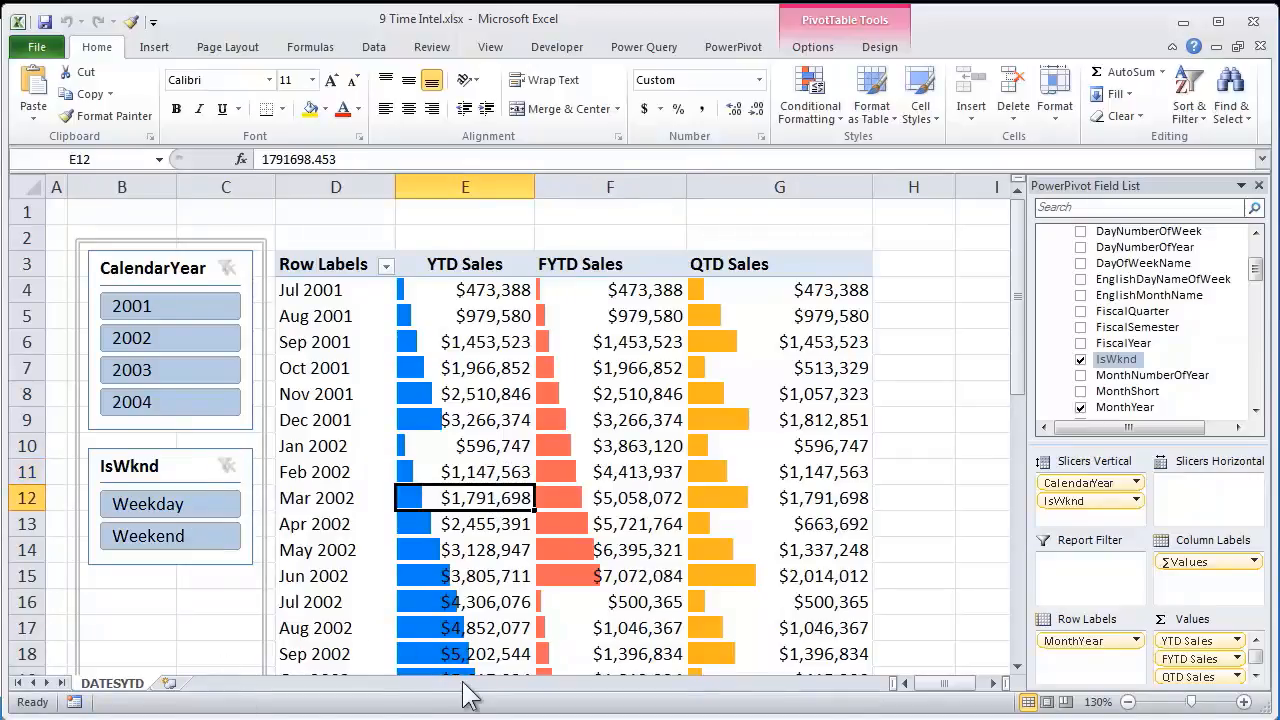
{"action": "left_click", "coordinate": [181, 501]}
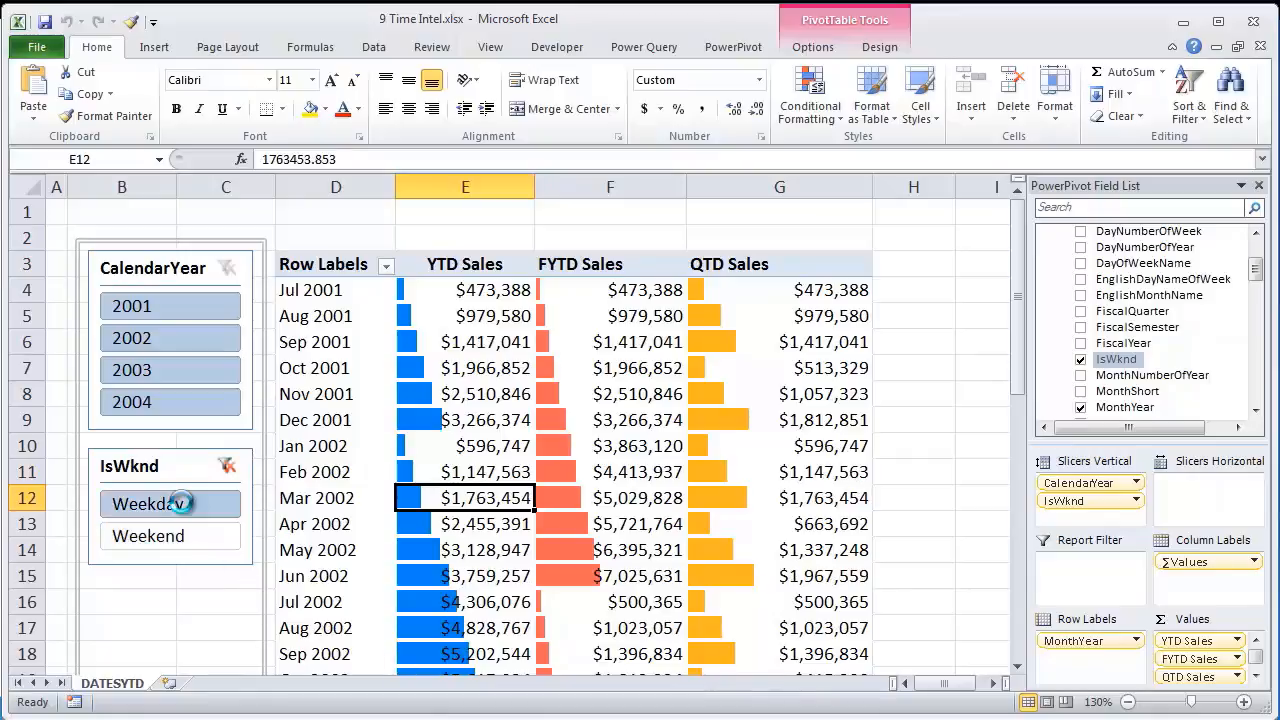
{"action": "left_click", "coordinate": [226, 466]}
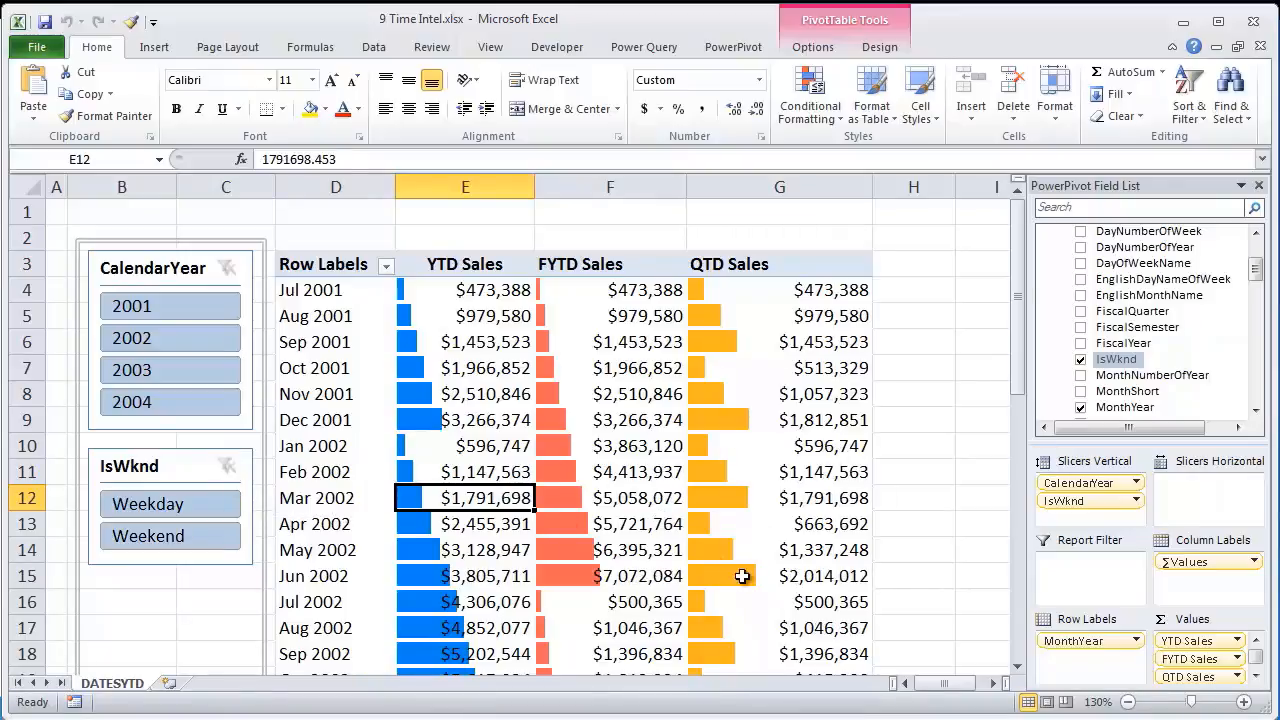
Filter the pivot table to Weekend with the IsWknd slicer and clear it, comparing the Mar 2002 sales figures
{"action": "left_click", "coordinate": [167, 540]}
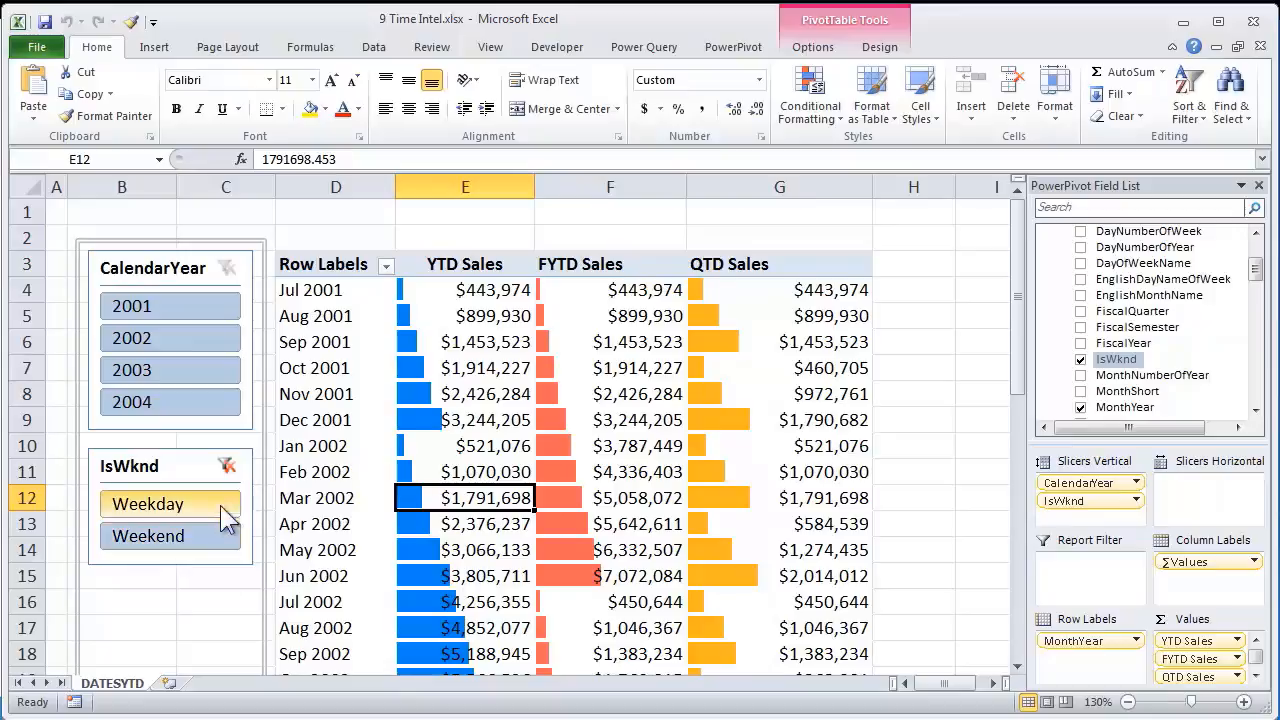
{"action": "left_click", "coordinate": [228, 466]}
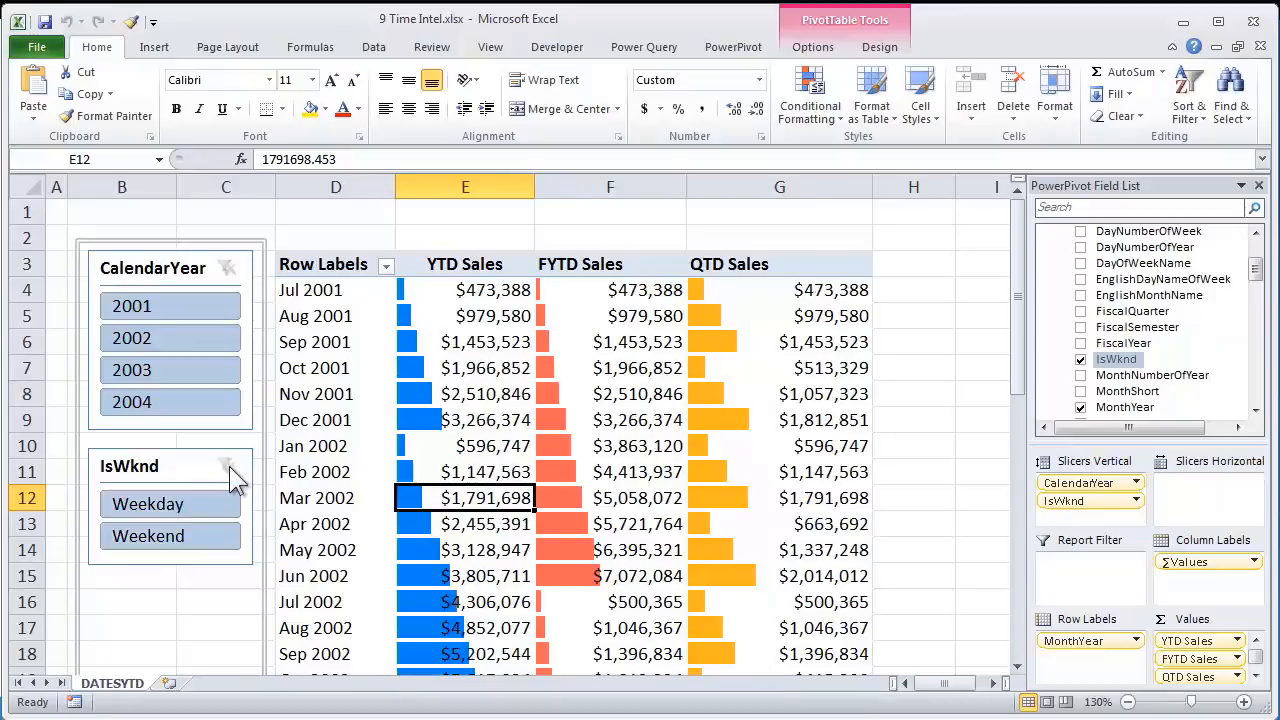
{"action": "left_click", "coordinate": [183, 531]}
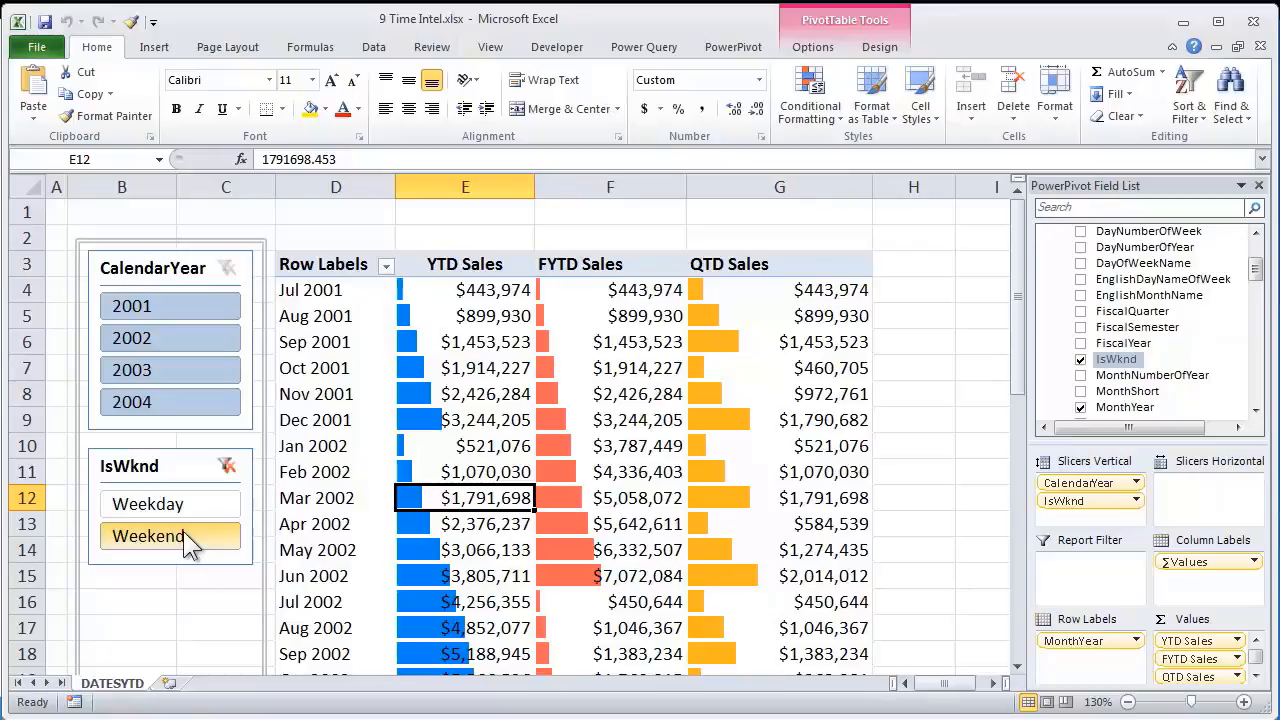
{"action": "left_click", "coordinate": [227, 465]}
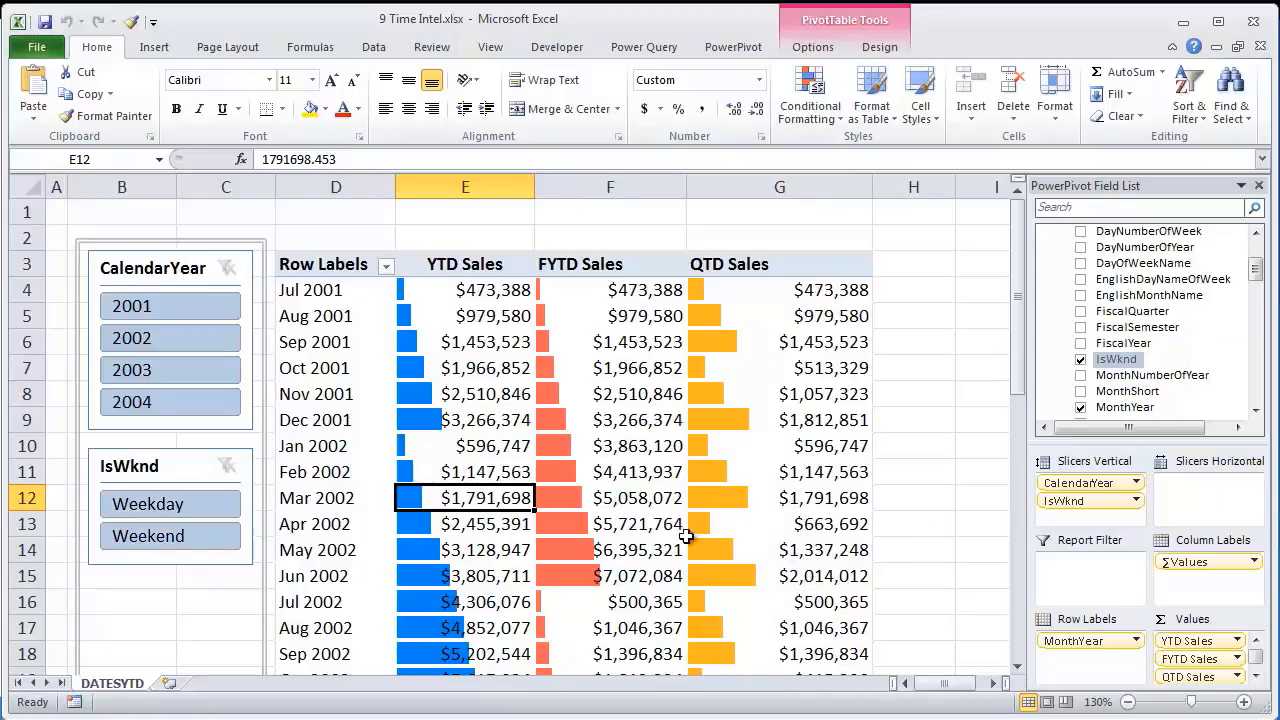
Compare the Feb and Mar 2002 YTD Sales with the Weekday filter applied, then clear the IsWknd filter
{"action": "left_click", "coordinate": [476, 473]}
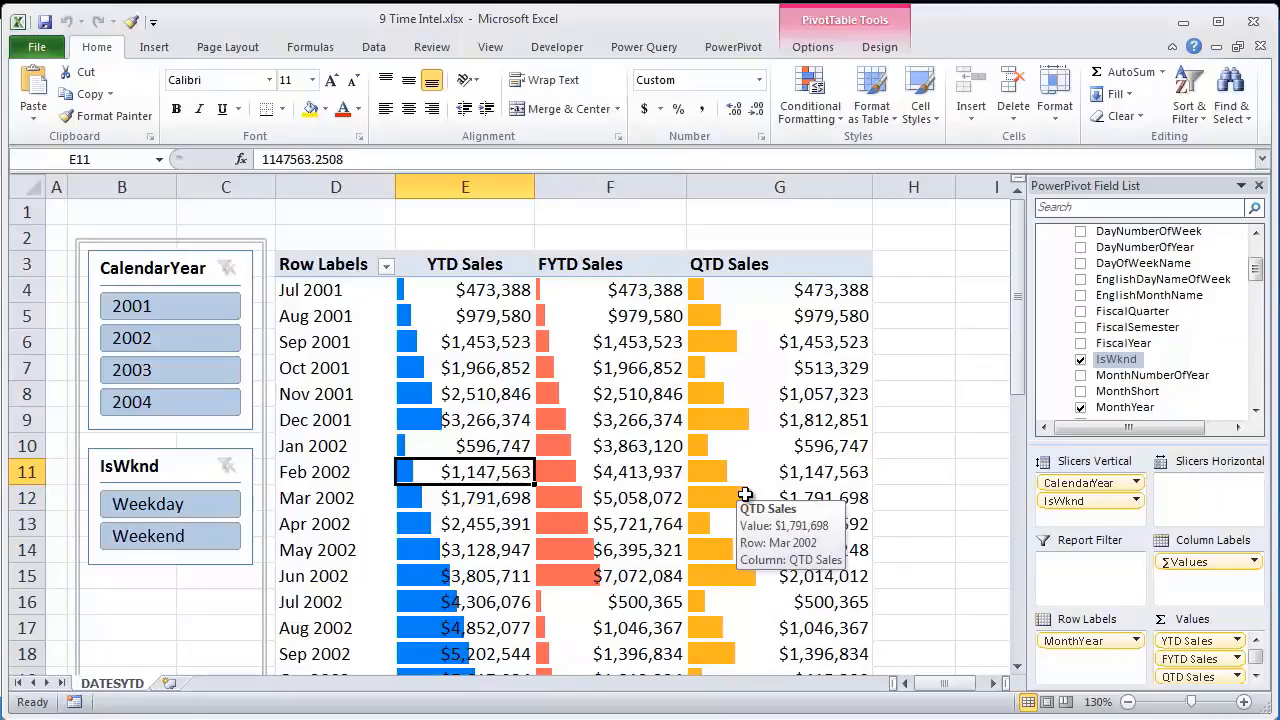
{"action": "left_click", "coordinate": [177, 508]}
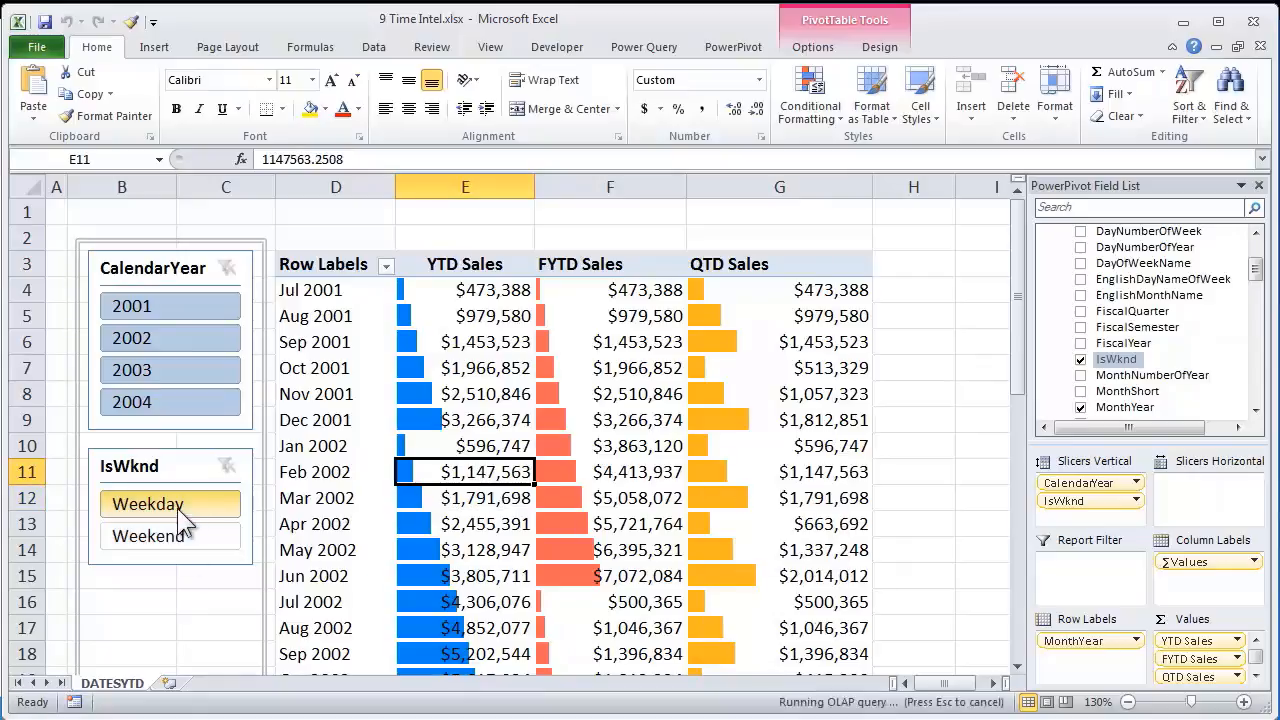
{"action": "left_click", "coordinate": [443, 497]}
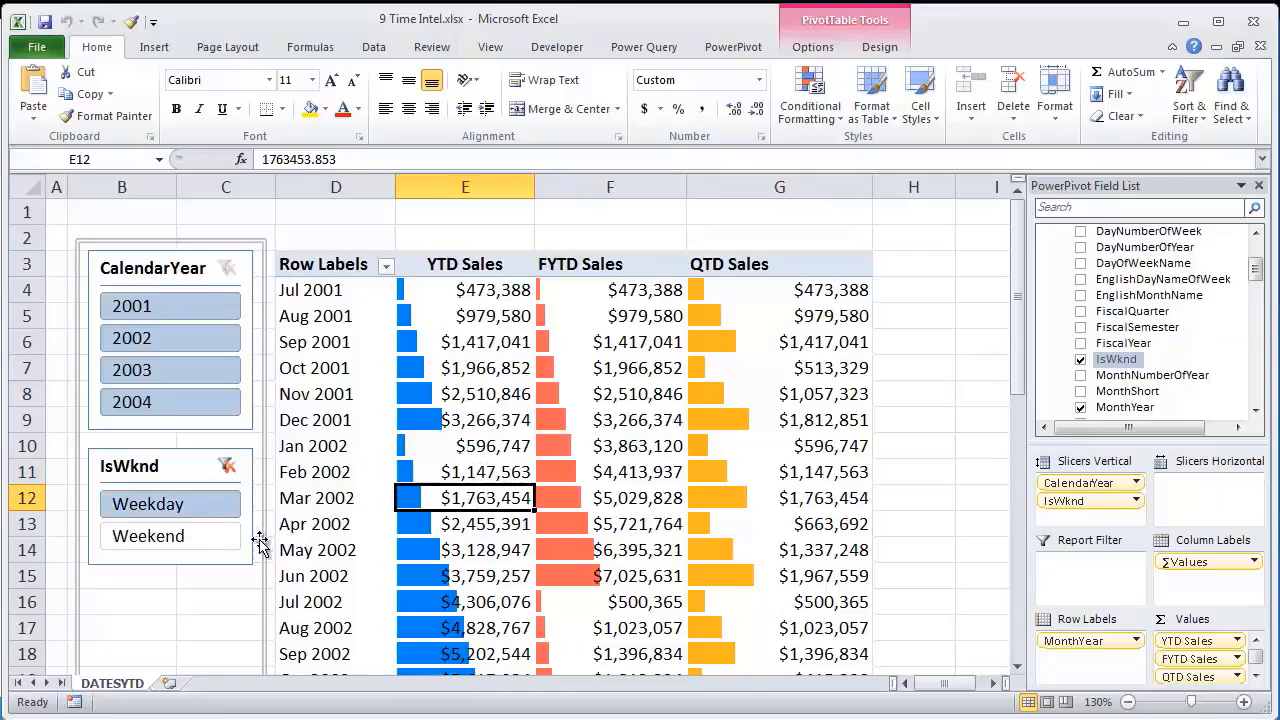
{"action": "left_click", "coordinate": [165, 505]}
{"action": "mouse_move", "coordinate": [497, 558]}
{"action": "left_click", "coordinate": [226, 466]}
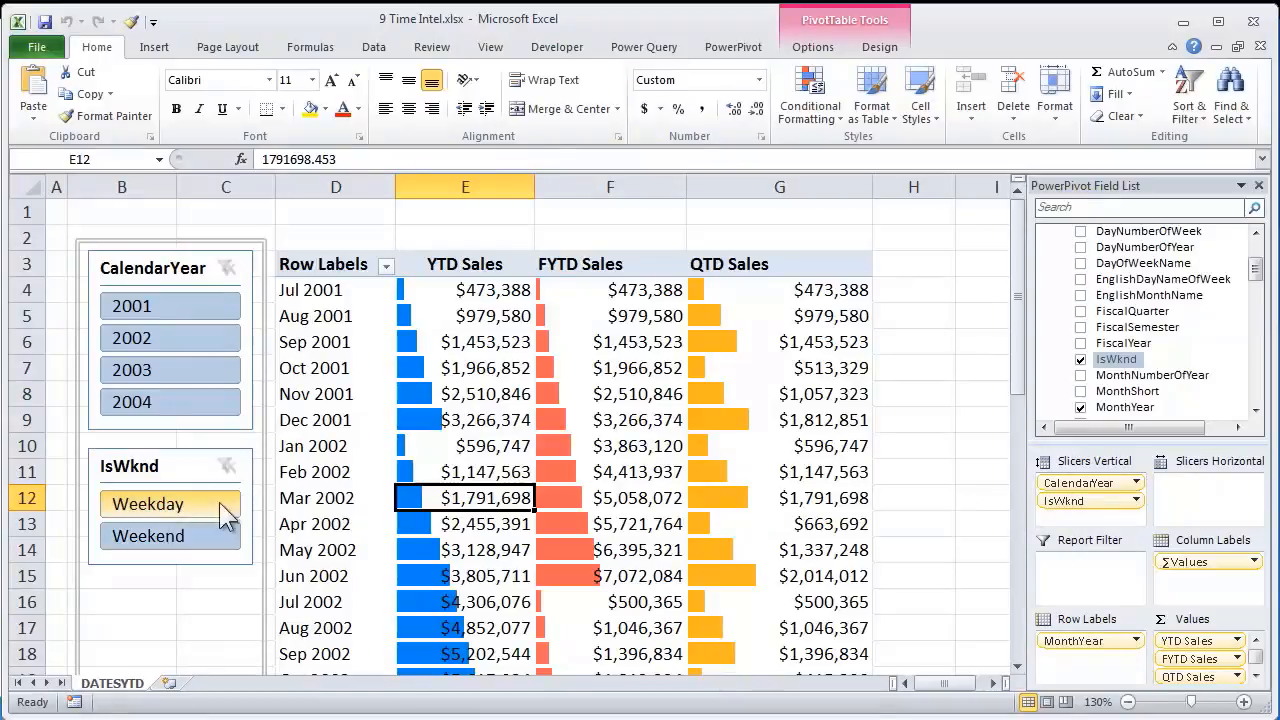
Select the Mar 2002 row label and minimize the workbook to examine the 2002 calendar's month endings
{"action": "left_click", "coordinate": [309, 485]}
{"action": "left_click", "coordinate": [314, 494]}
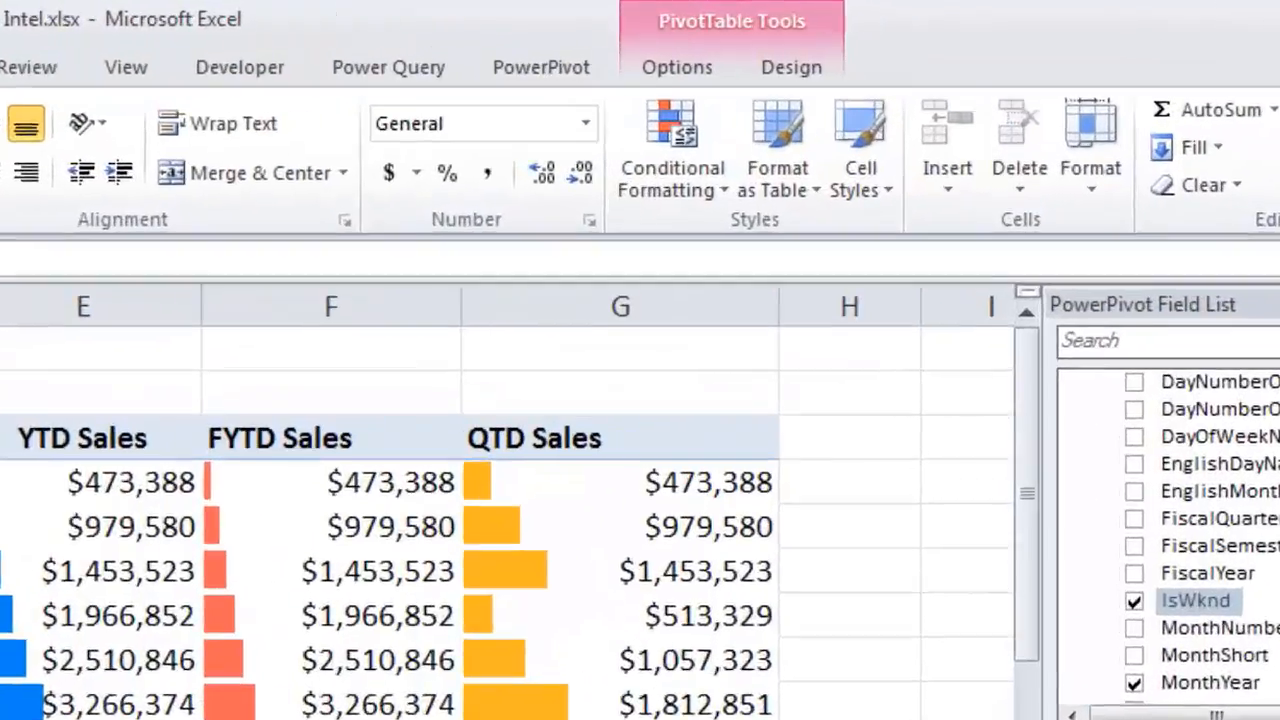
{"action": "left_click", "coordinate": [1187, 21]}
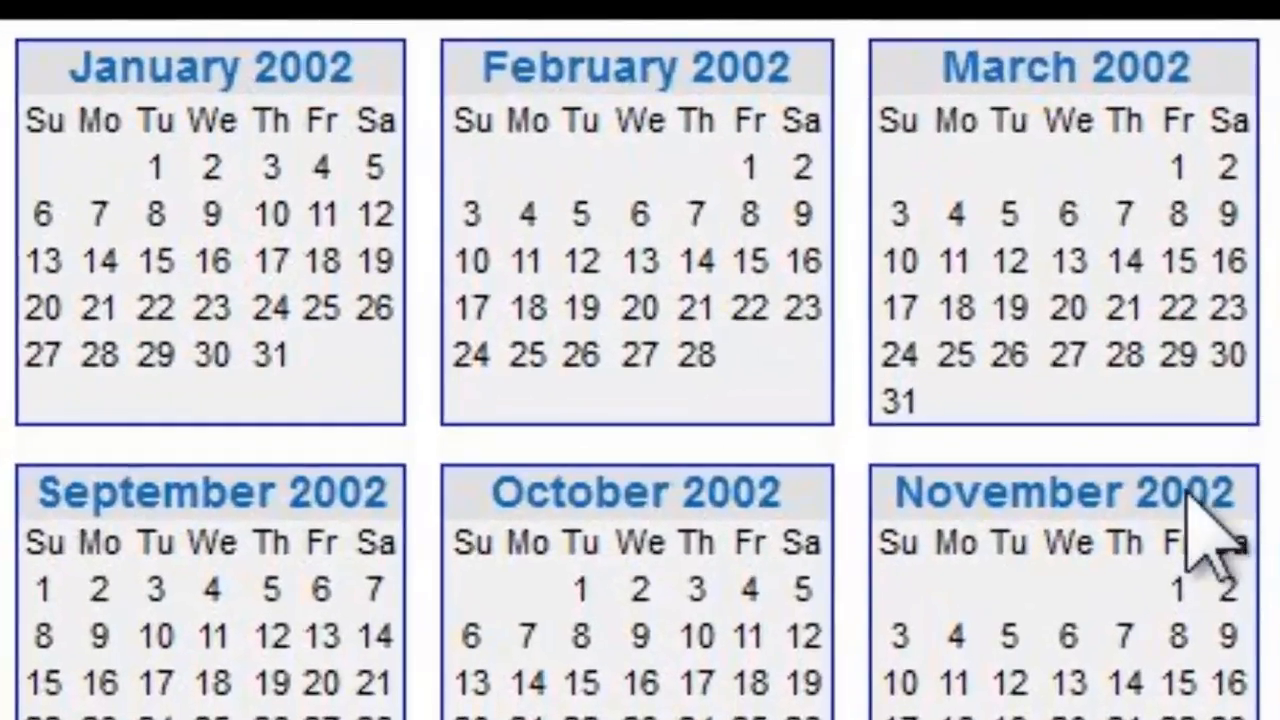
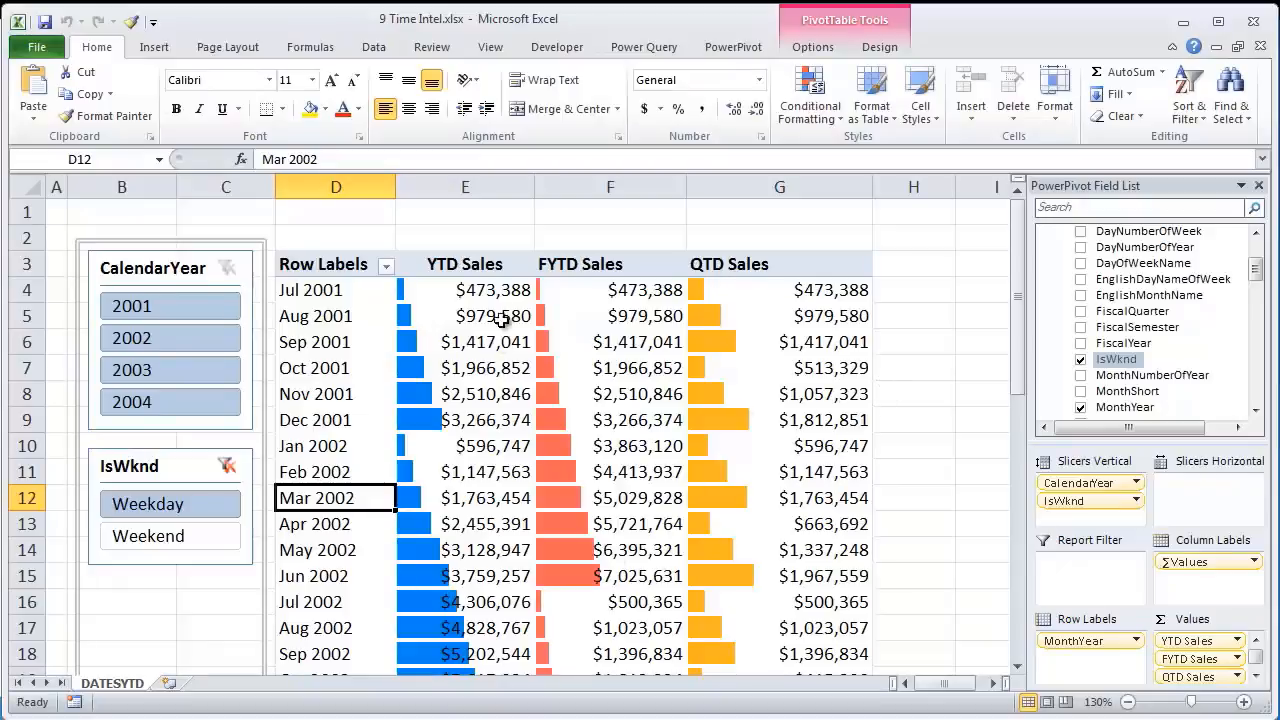
Examine the YTD Sales for July to December 2001 and clear the Weekday filter from the IsWknd slicer
{"action": "left_click_drag", "start_coordinate": [500, 292], "coordinate": [500, 449]}
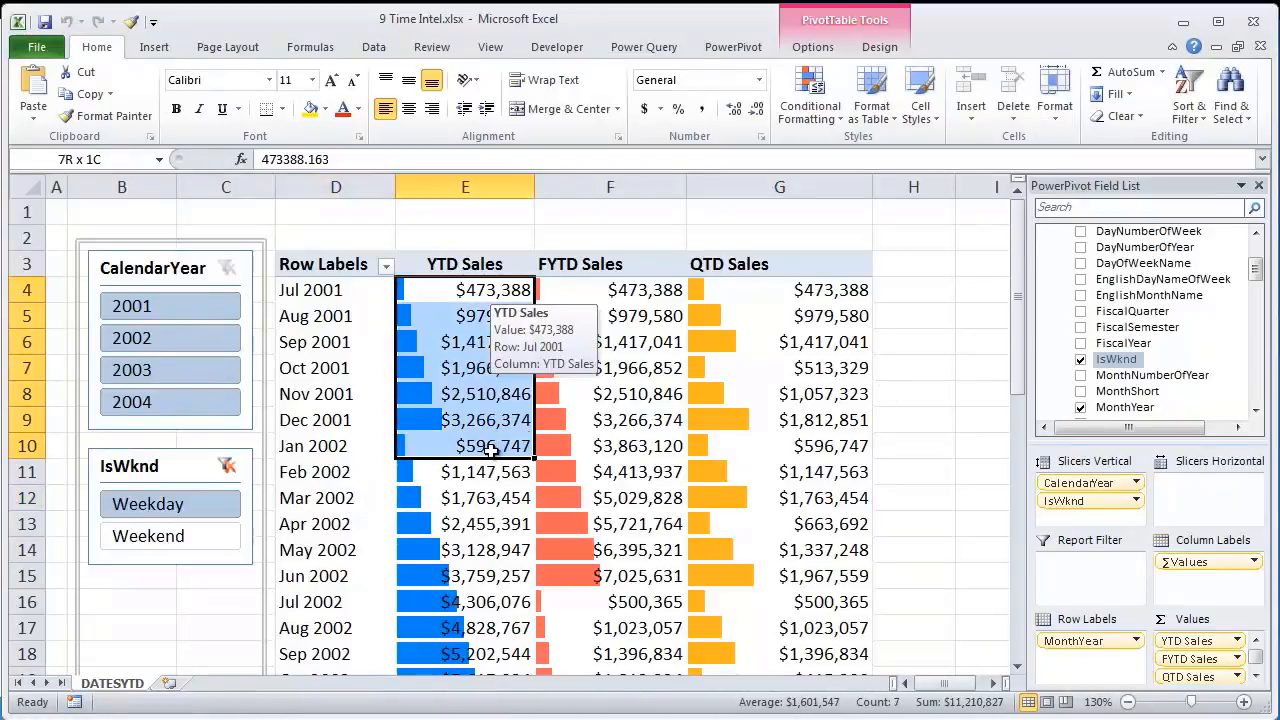
{"action": "left_click", "coordinate": [497, 292]}
{"action": "left_click_drag", "start_coordinate": [493, 335], "coordinate": [490, 420]}
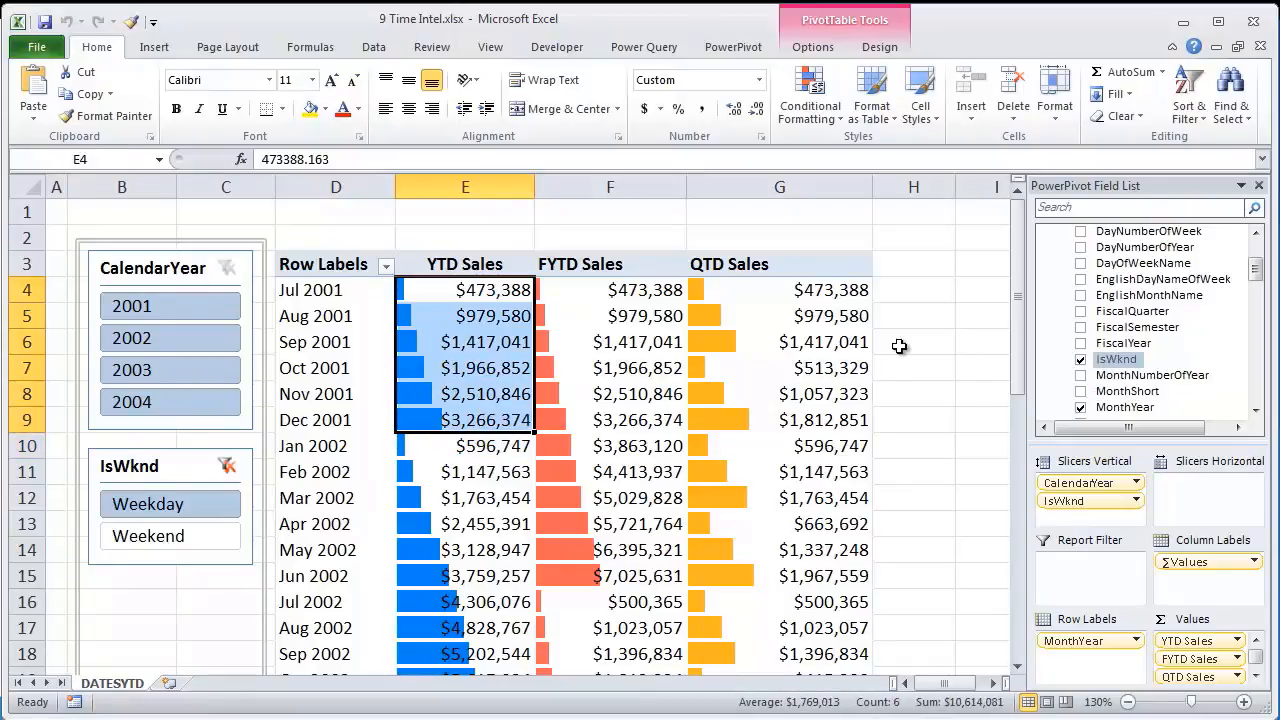
{"action": "left_click", "coordinate": [227, 465]}
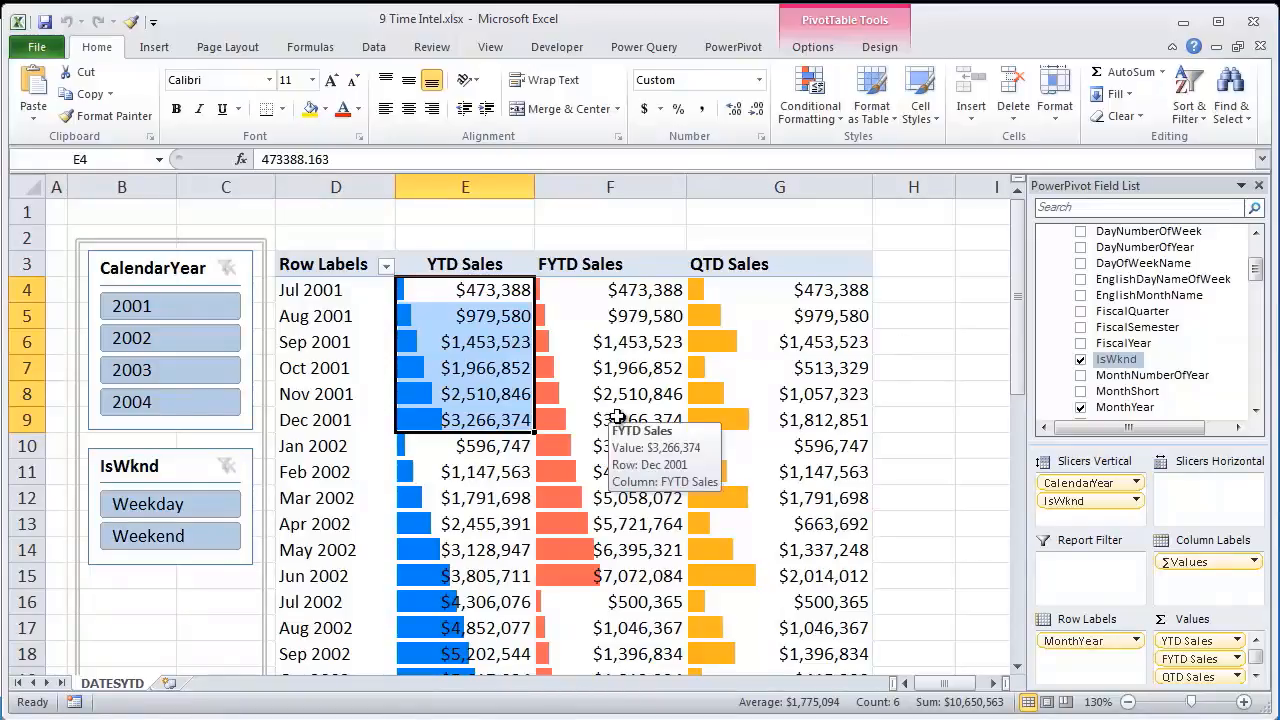
Examine the YTD Sales from Jul 2001 to Sep 2002 alongside the FYTD Sales and QTD Sales columns
{"action": "left_click_drag", "start_coordinate": [495, 292], "coordinate": [482, 650]}
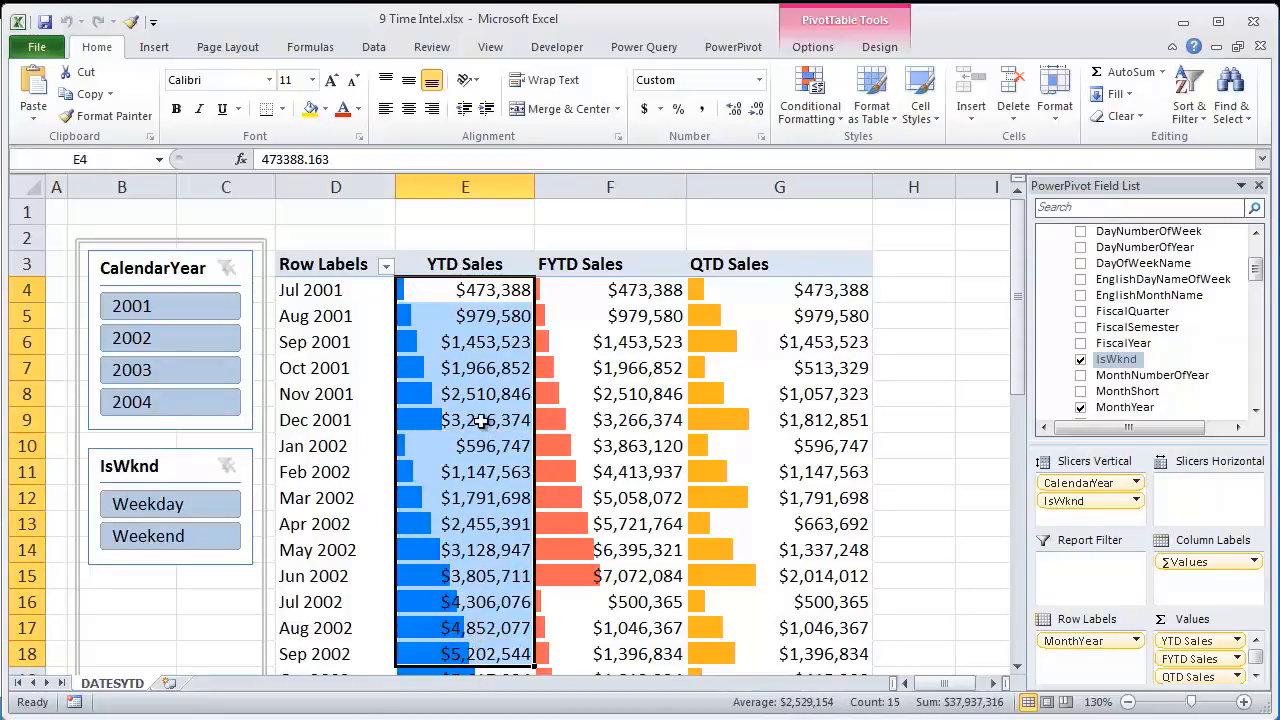
{"action": "mouse_move", "coordinate": [482, 421]}
{"action": "mouse_move", "coordinate": [762, 316]}
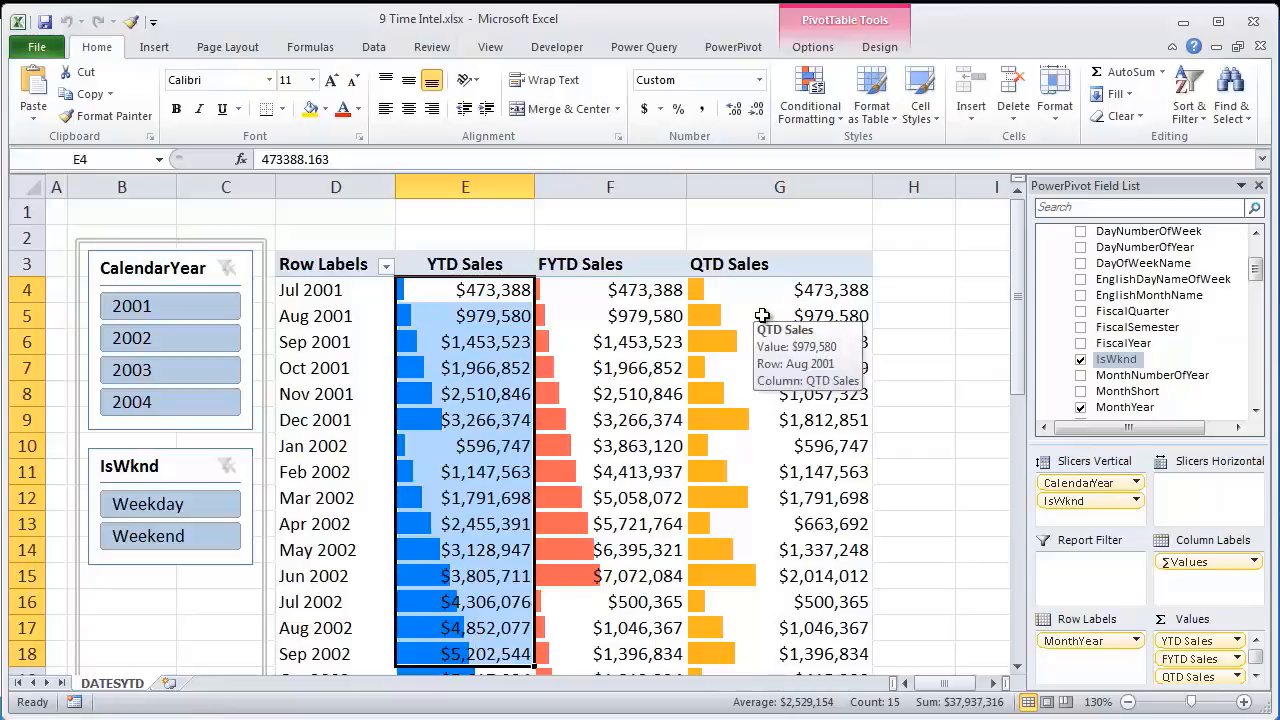
{"action": "mouse_move", "coordinate": [651, 397]}
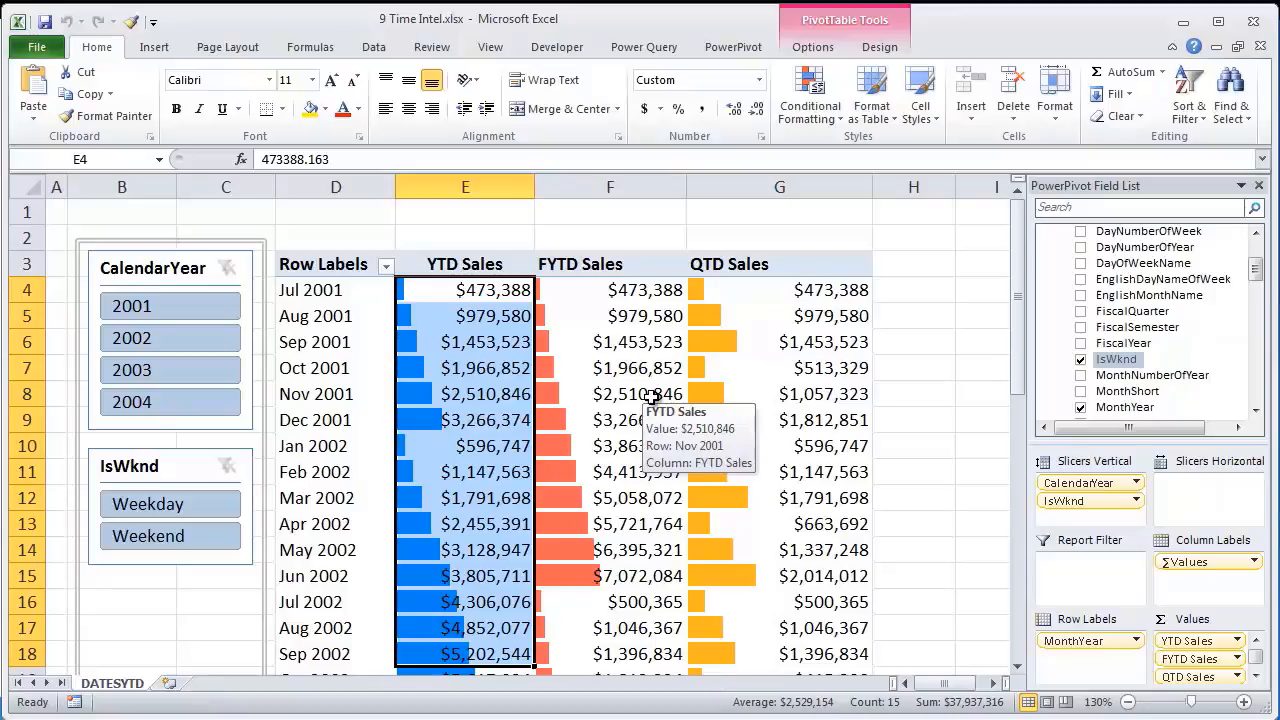
{"action": "left_click", "coordinate": [610, 342]}
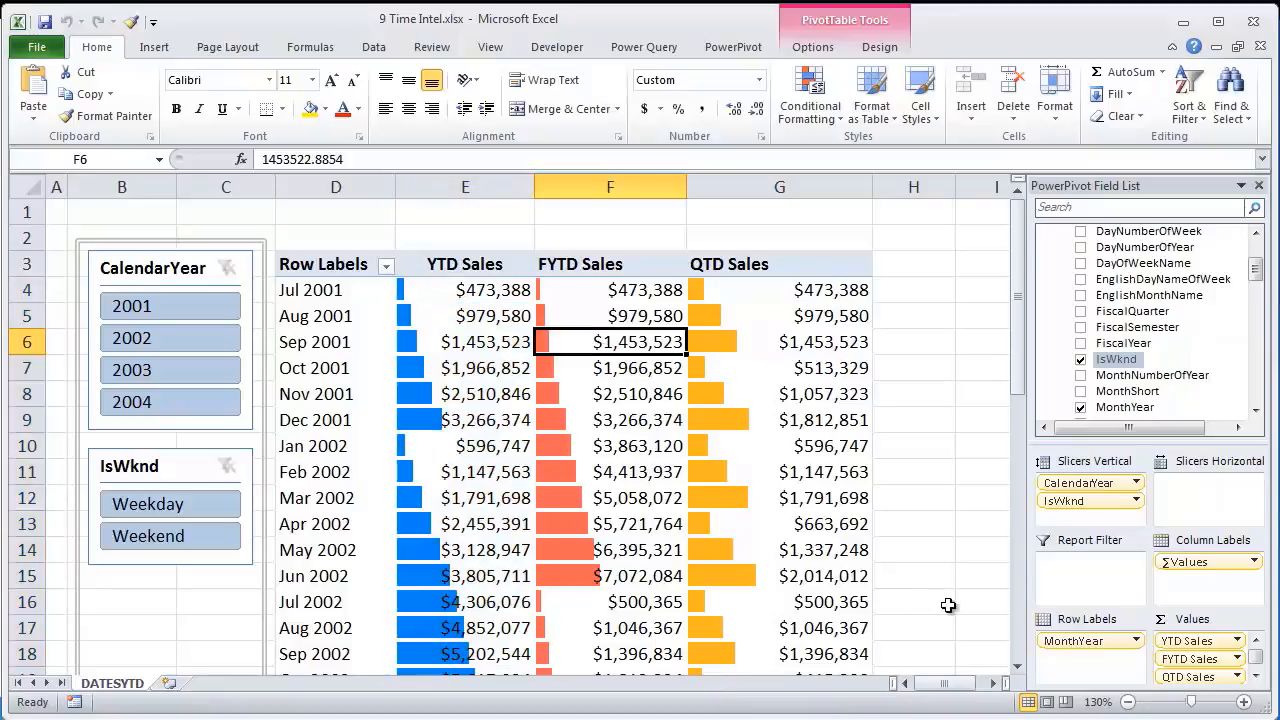
Remove FYTD Sales and QTD Sales from the pivot table's values, keeping only YTD Sales
{"action": "left_click_drag", "start_coordinate": [1185, 658], "coordinate": [943, 466]}
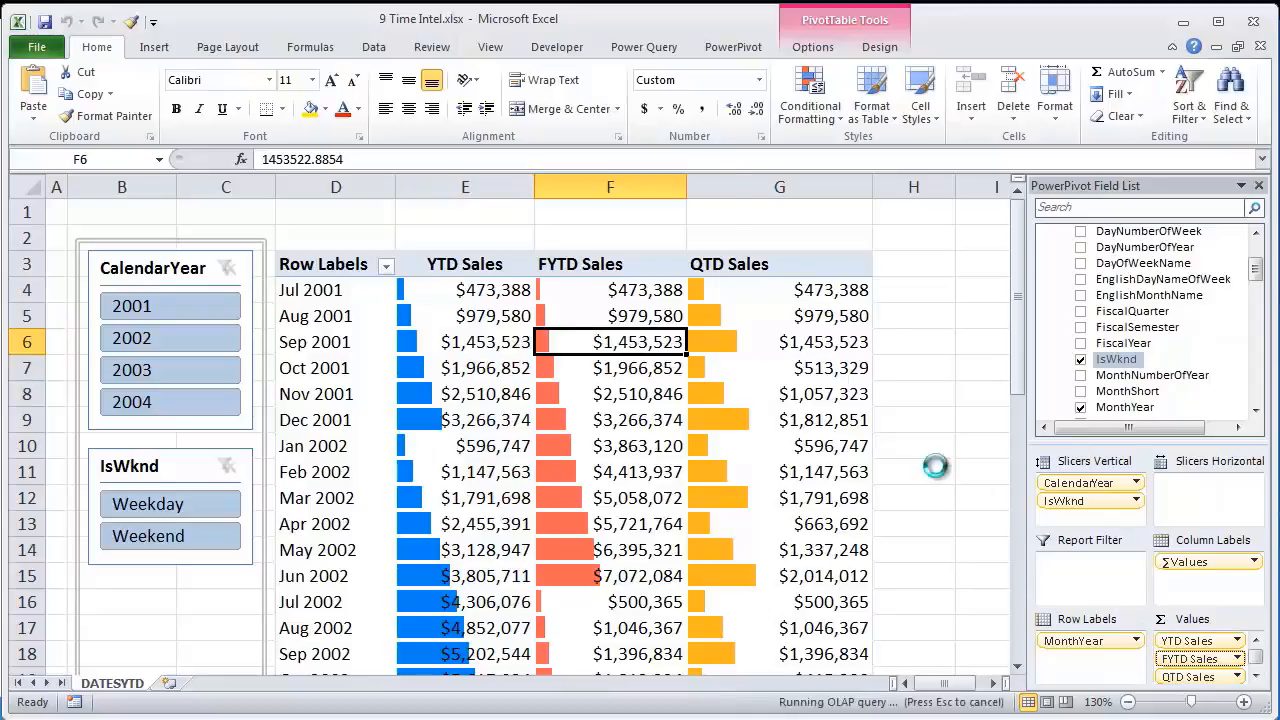
{"action": "left_click_drag", "start_coordinate": [1190, 659], "coordinate": [817, 442]}
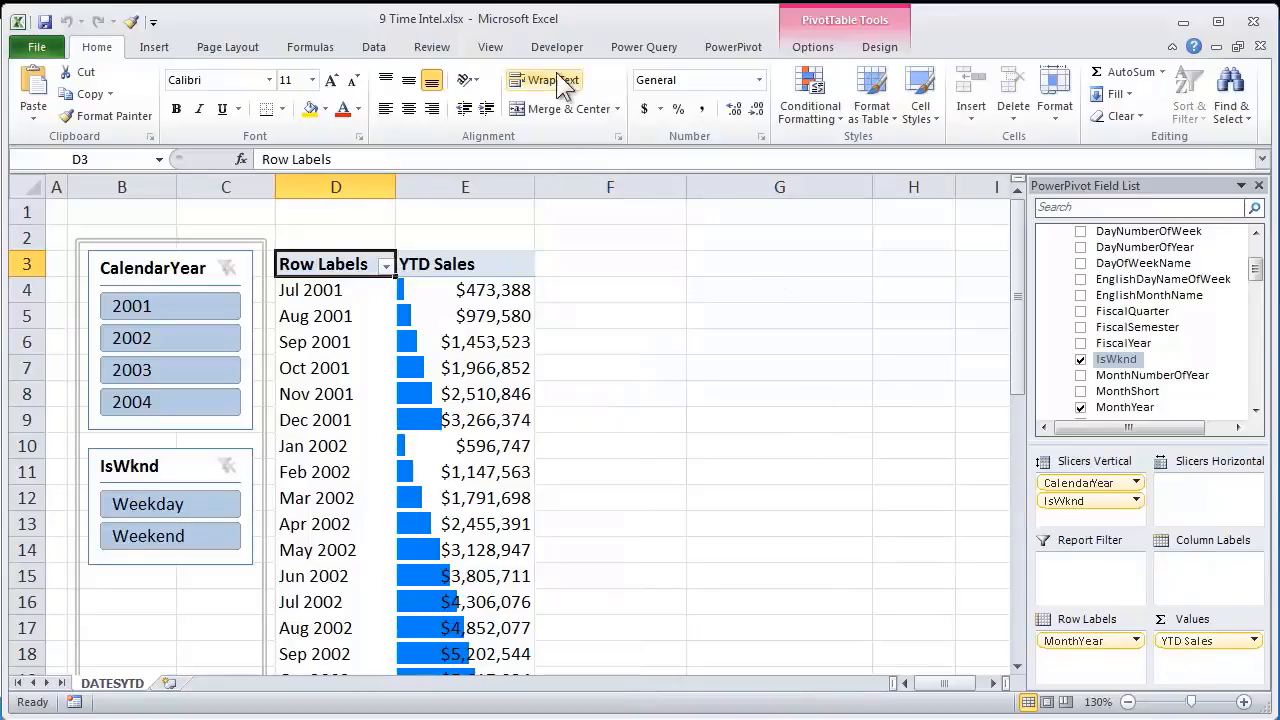
Create a new PowerPivot measure in the Calendar table and name it LTD Sales
{"action": "left_click", "coordinate": [733, 46]}
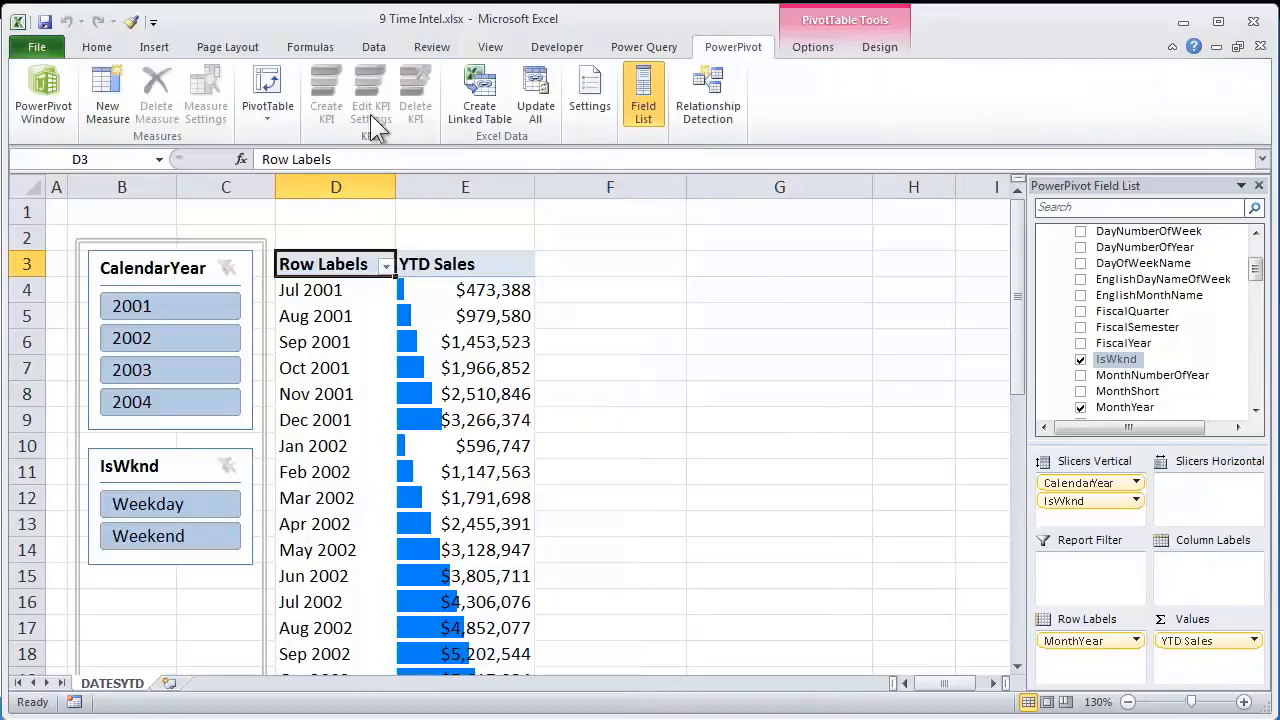
{"action": "left_click", "coordinate": [125, 96]}
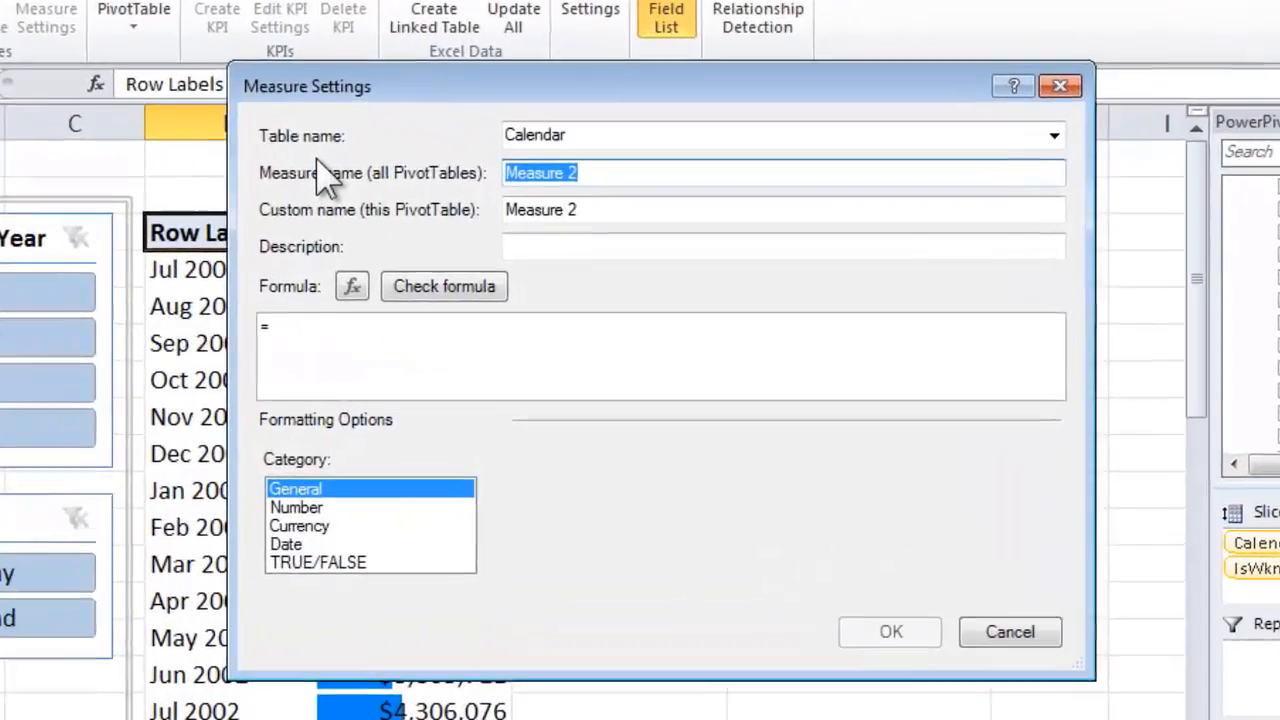
{"action": "type", "text": "LTD"}
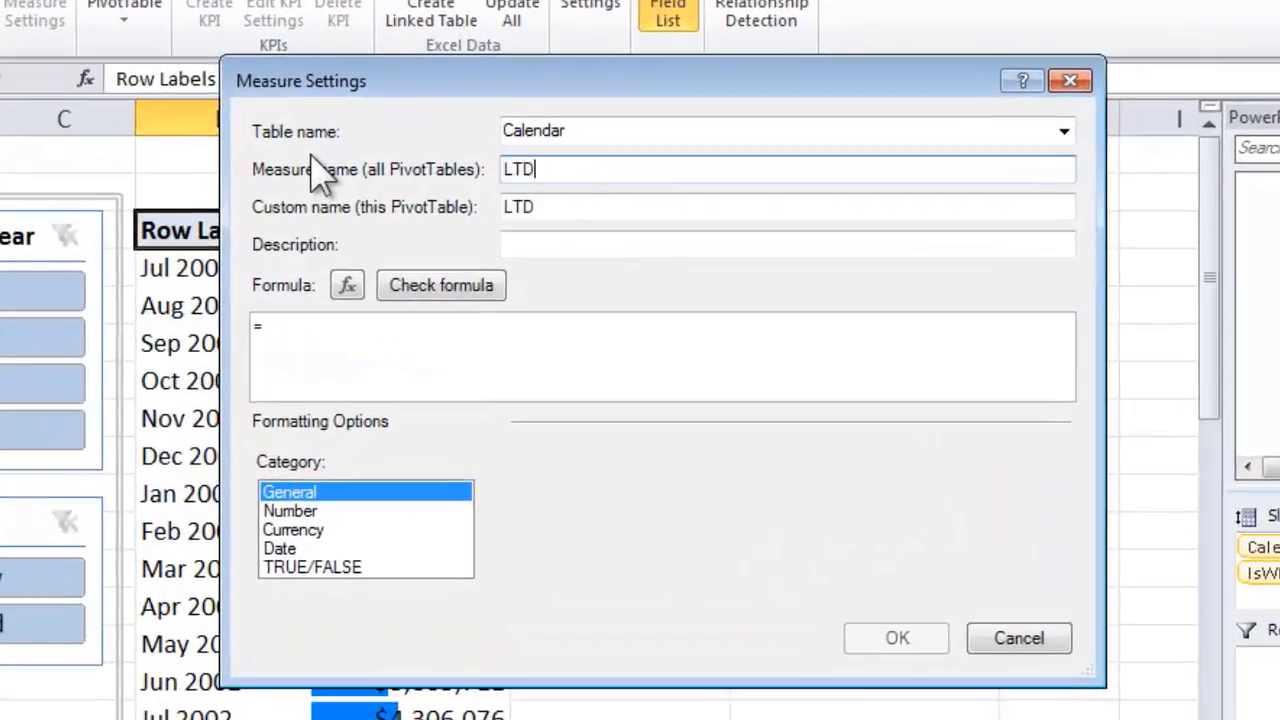
{"action": "type", "text": " Sales"}
Enlarge the formula text and begin the LTD Sales formula with =CALCULATE([Total Sales], as its expression
{"action": "left_click", "coordinate": [316, 349]}
{"action": "scroll", "coordinate": [551, 394], "scroll_direction": "up", "scroll_amount": 5}
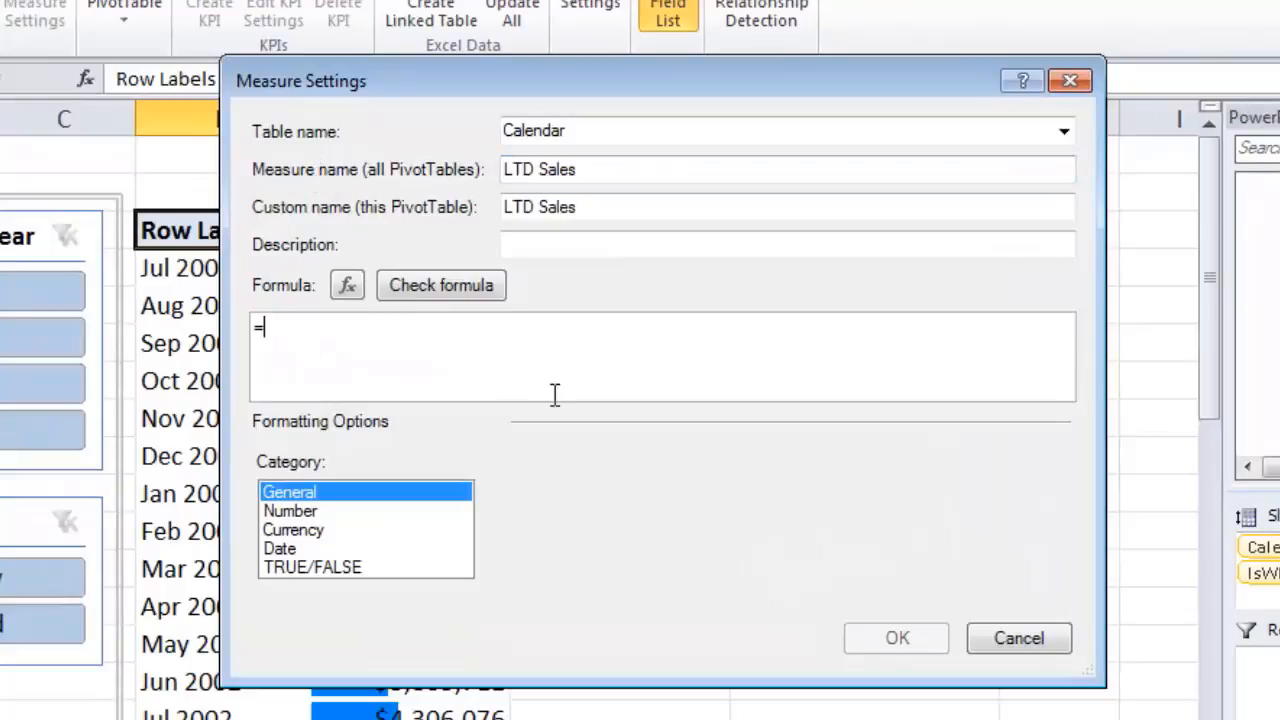
{"action": "type", "text": "calc"}
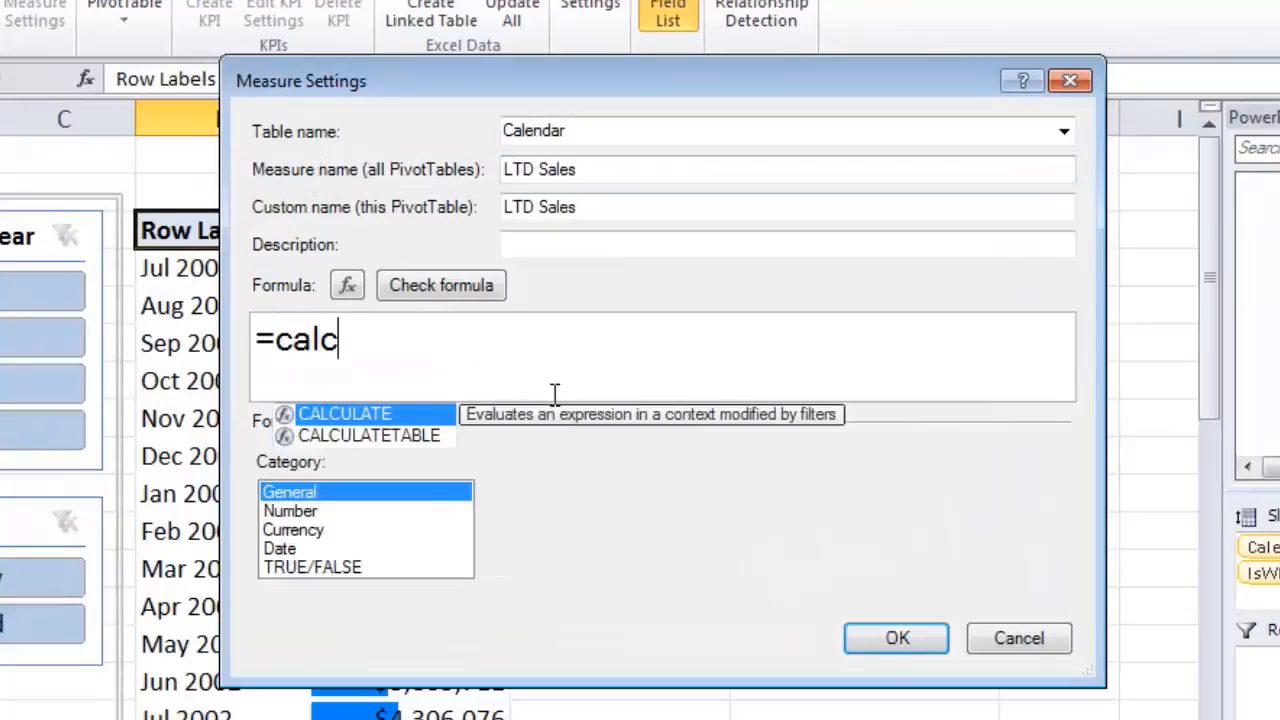
{"action": "key", "text": "Tab"}
{"action": "type", "text": "[tot"}
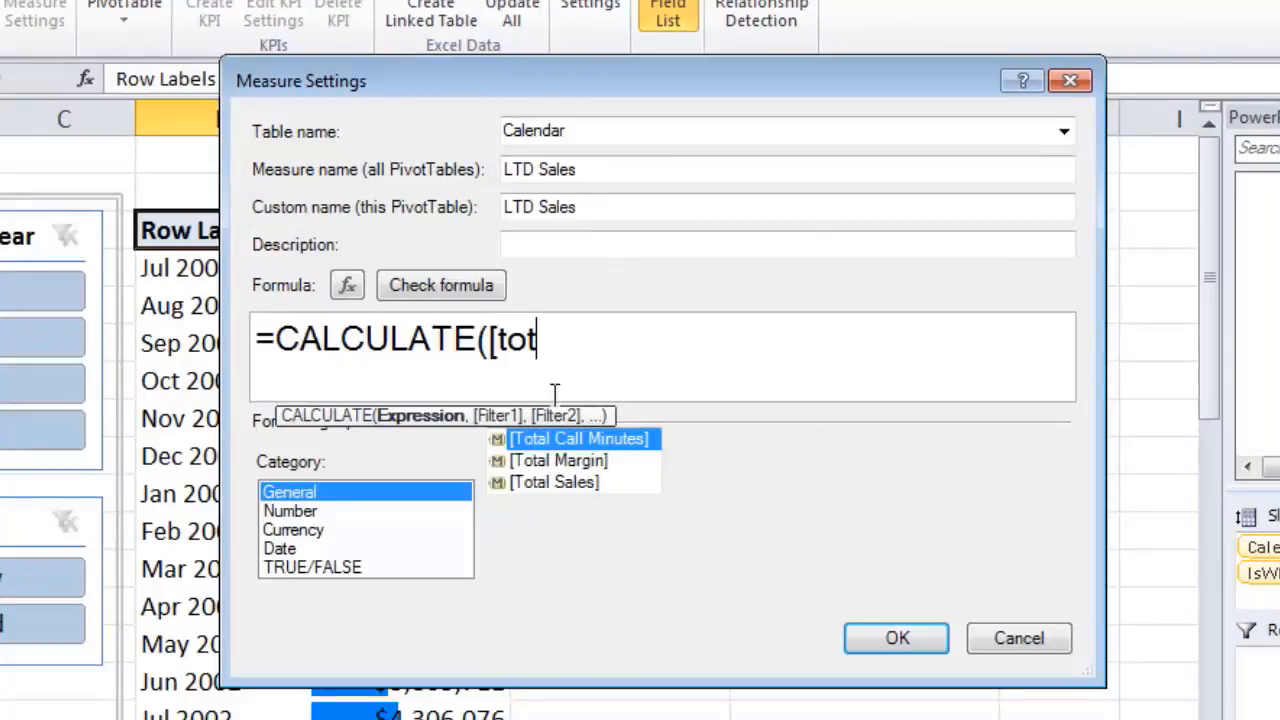
{"action": "key", "text": "Down"}
{"action": "key", "text": "Tab"}
{"action": "key", "text": "BackSpace"}
{"action": "key", "text": "BackSpace"}
{"action": "key", "text": "BackSpace"}
{"action": "key", "text": "BackSpace"}
{"action": "key", "text": "BackSpace"}
{"action": "key", "text": "BackSpace"}
{"action": "key", "text": "BackSpace"}
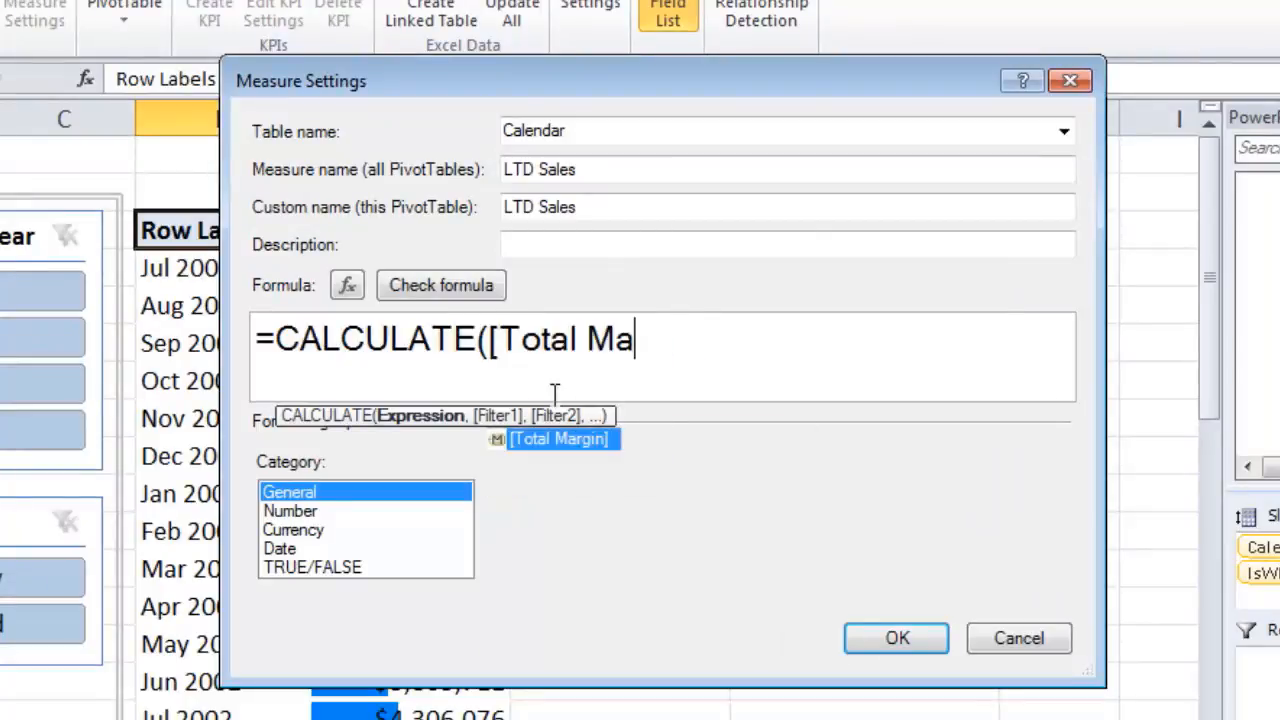
{"action": "type", "text": "sa"}
{"action": "key", "text": "Tab"}
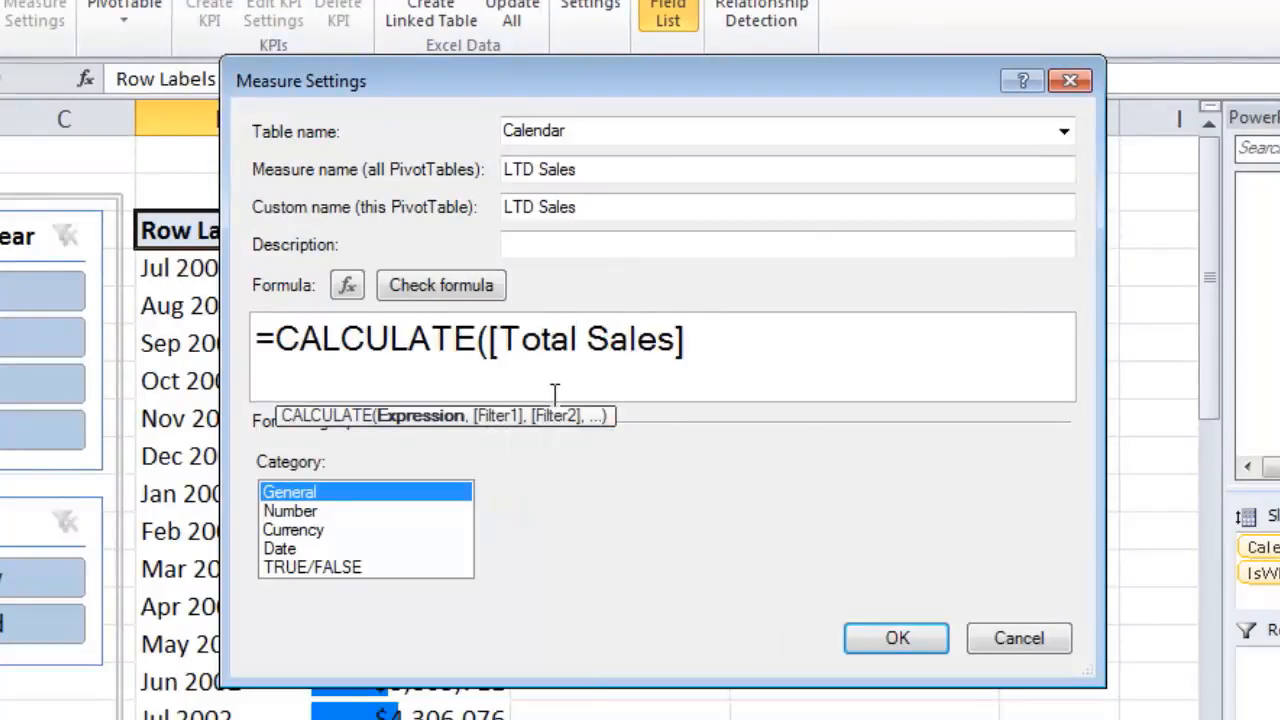
{"action": "type", "text": ","}
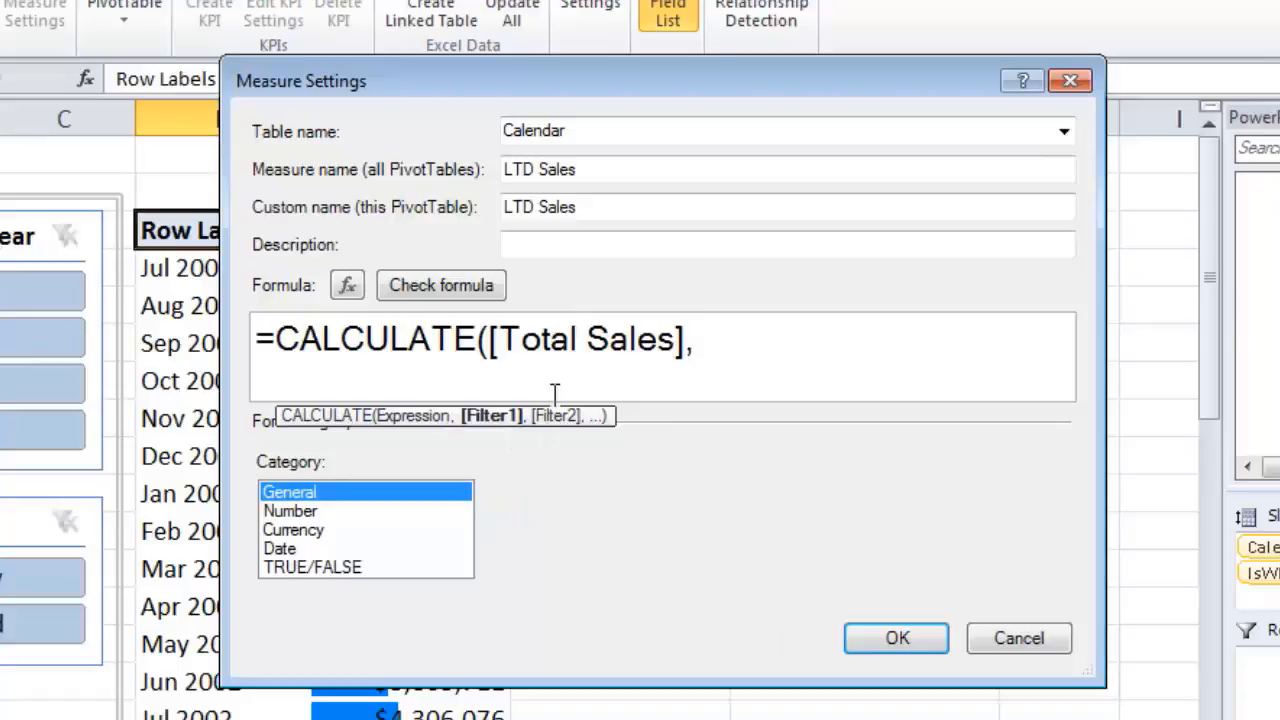
Widen the measure settings dialog and add DATESBETWEEN with Calendar[Date] as its dates argument to the formula
{"action": "left_click_drag", "start_coordinate": [1096, 369], "coordinate": [1279, 369]}
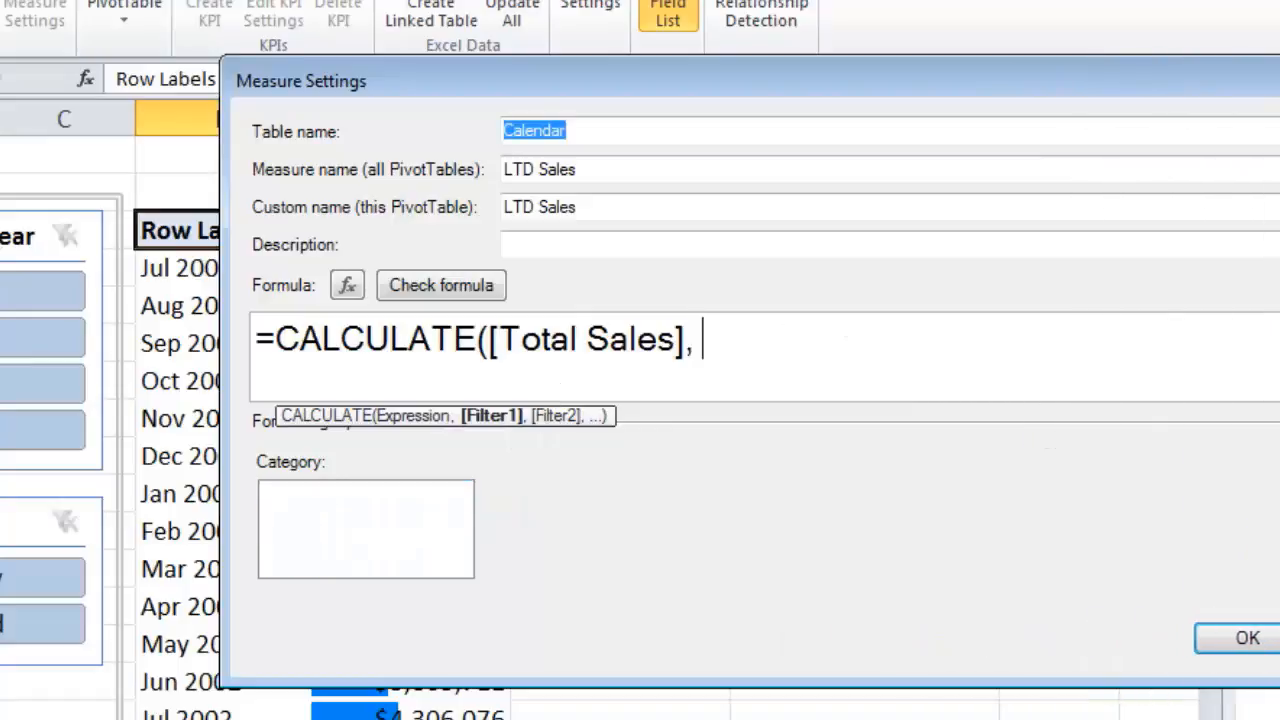
{"action": "type", "text": "dates"}
{"action": "key", "text": "Tab"}
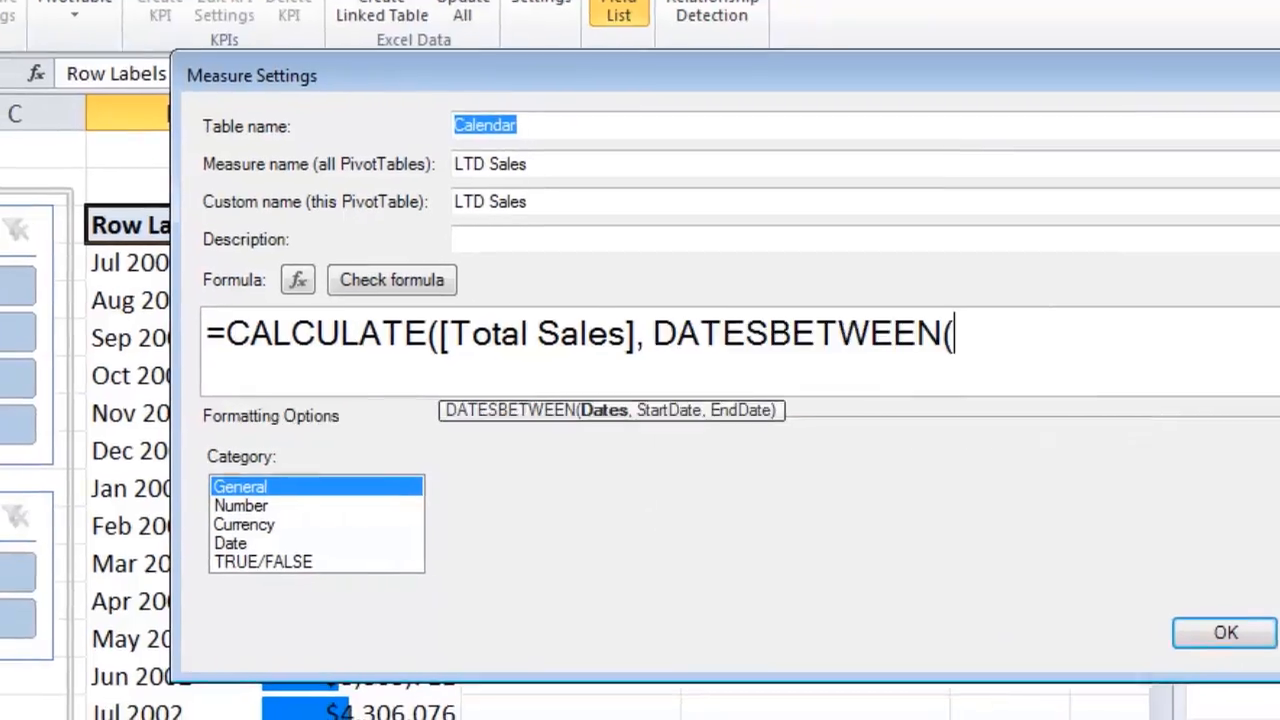
{"action": "type", "text": "calen"}
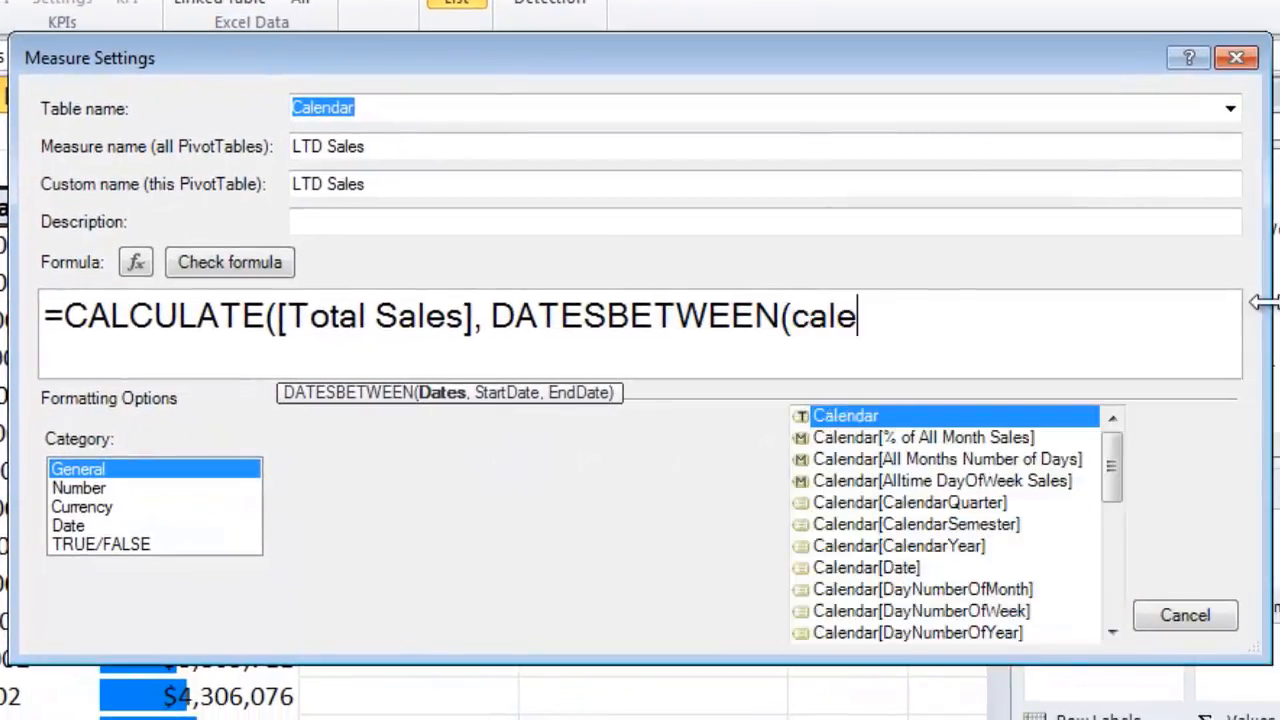
{"action": "key", "text": "Down"}
{"action": "key", "text": "Down"}
{"action": "key", "text": "Down"}
{"action": "key", "text": "Down"}
{"action": "key", "text": "Down"}
{"action": "key", "text": "Down"}
{"action": "key", "text": "Down"}
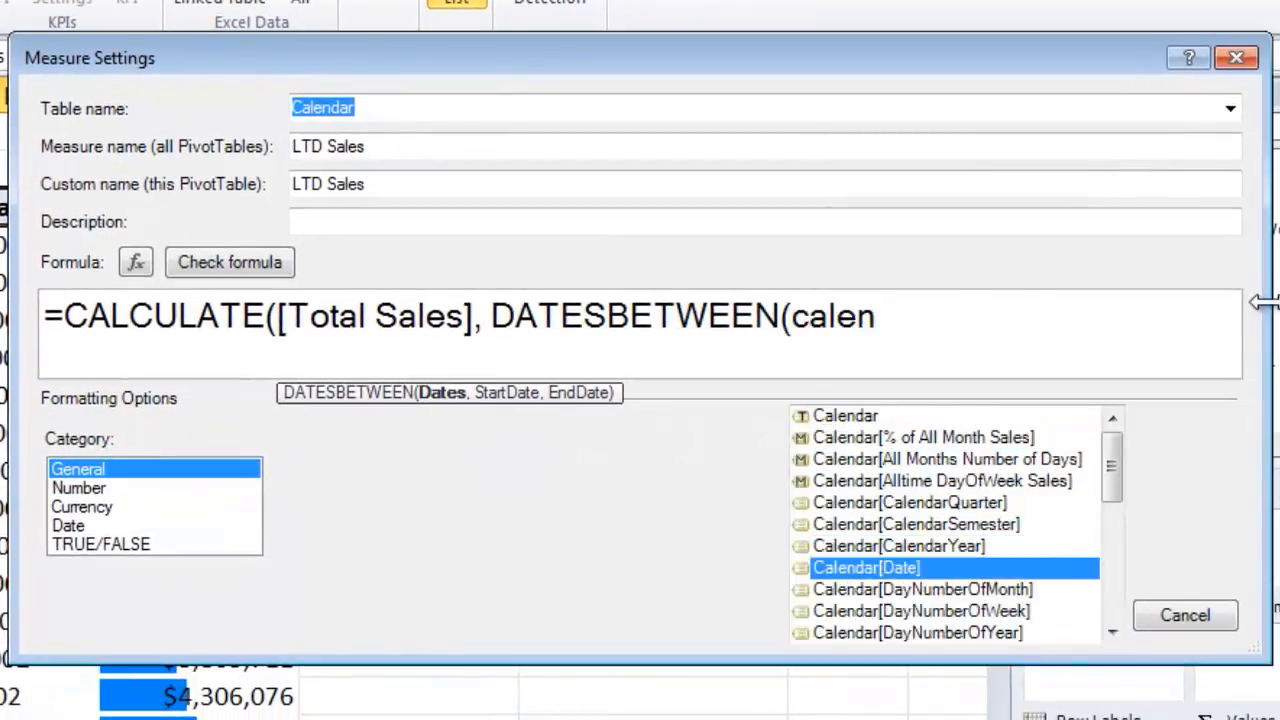
{"action": "key", "text": "Tab"}
{"action": "type", "text": ","}
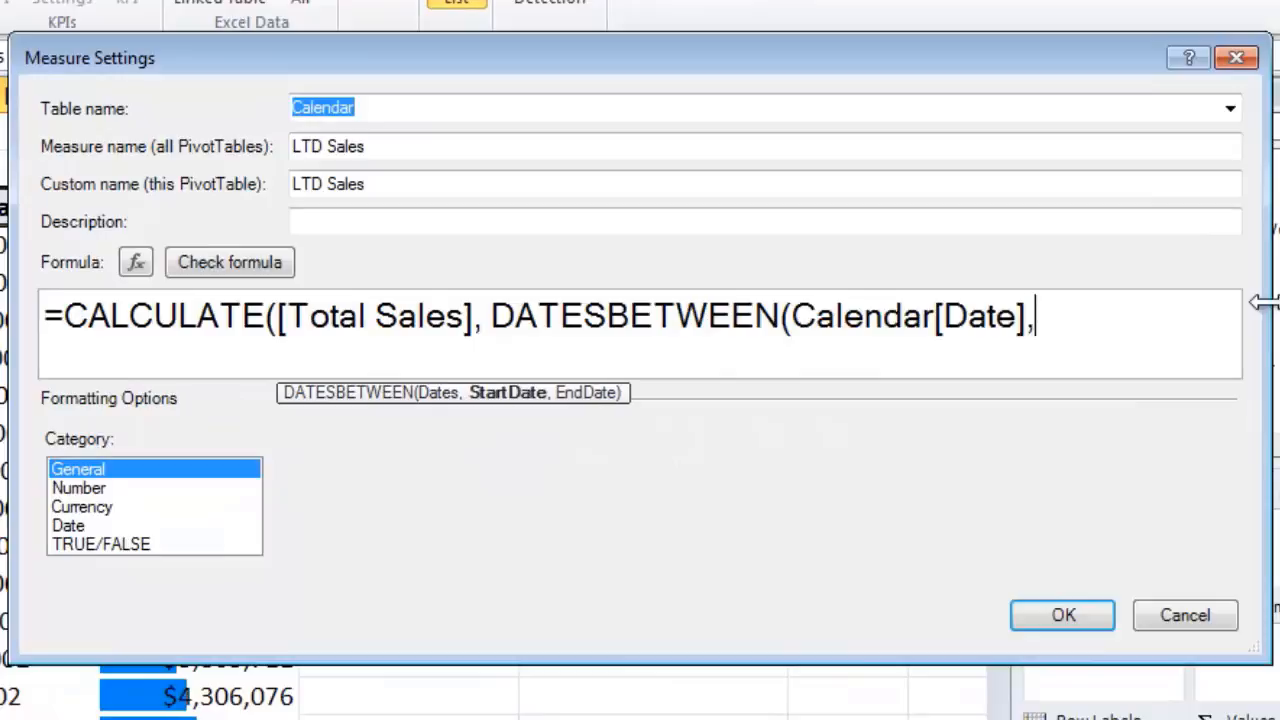
Make the formula area taller, leave the start date blank, and enter LASTDATE(Calendar[Date]) as the DATESBETWEEN end date
{"action": "left_click_drag", "start_coordinate": [823, 662], "coordinate": [825, 719]}
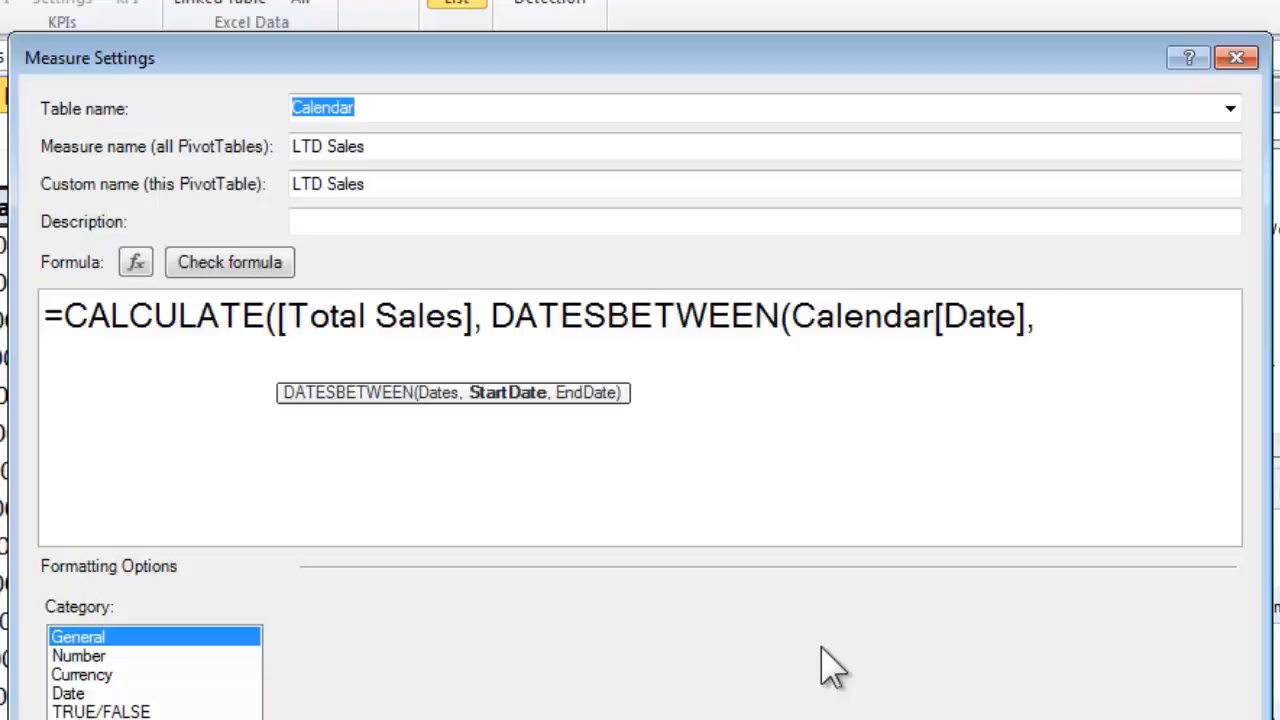
{"action": "type", "text": ","}
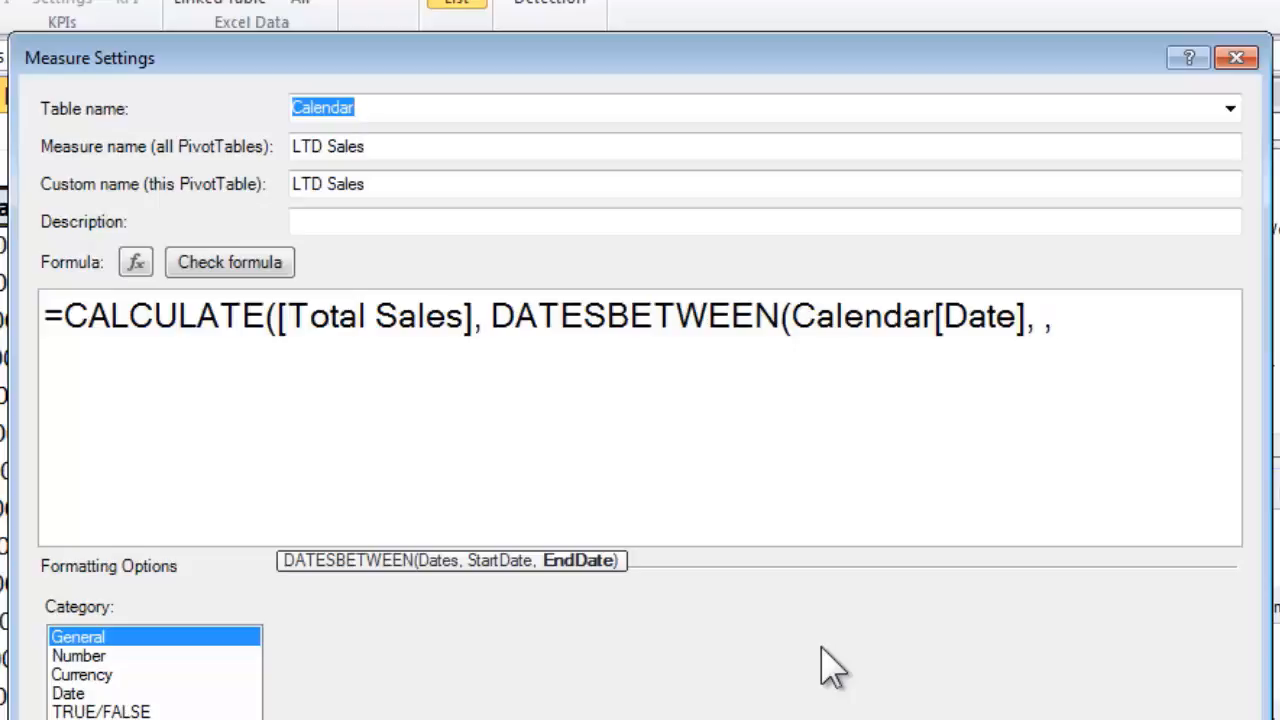
{"action": "type", "text": "las"}
{"action": "key", "text": "Tab"}
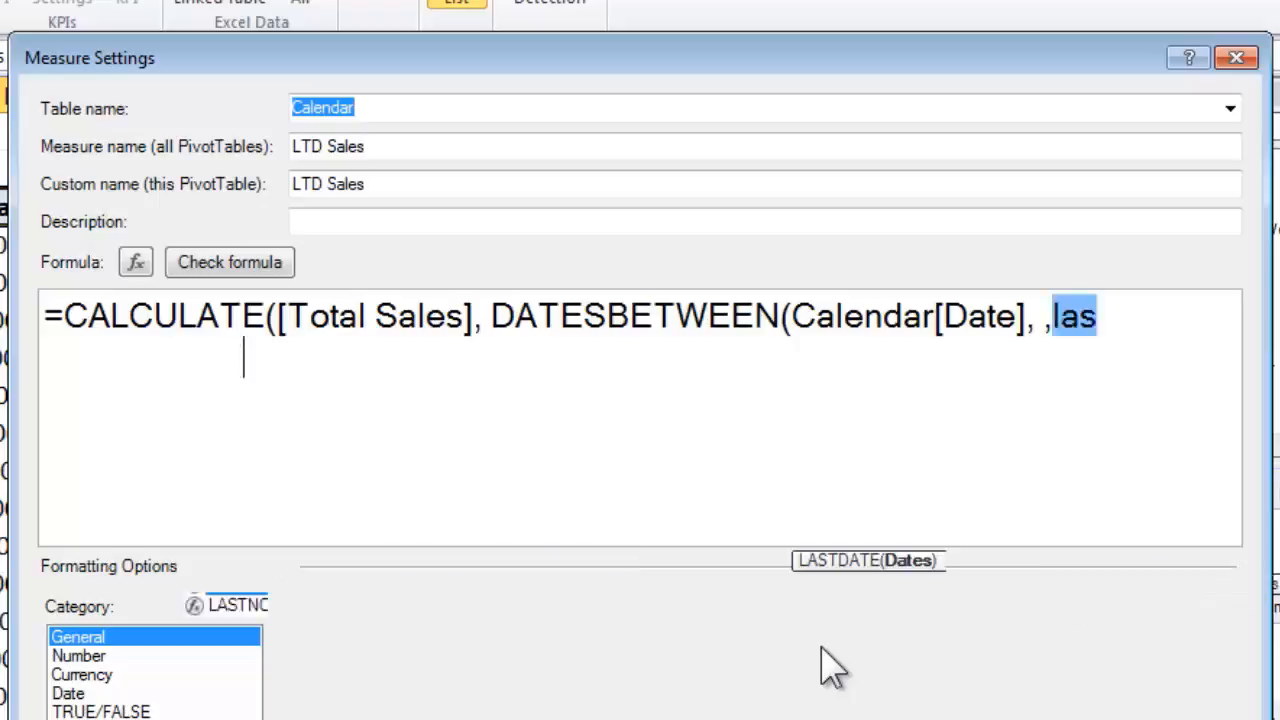
{"action": "type", "text": "calen"}
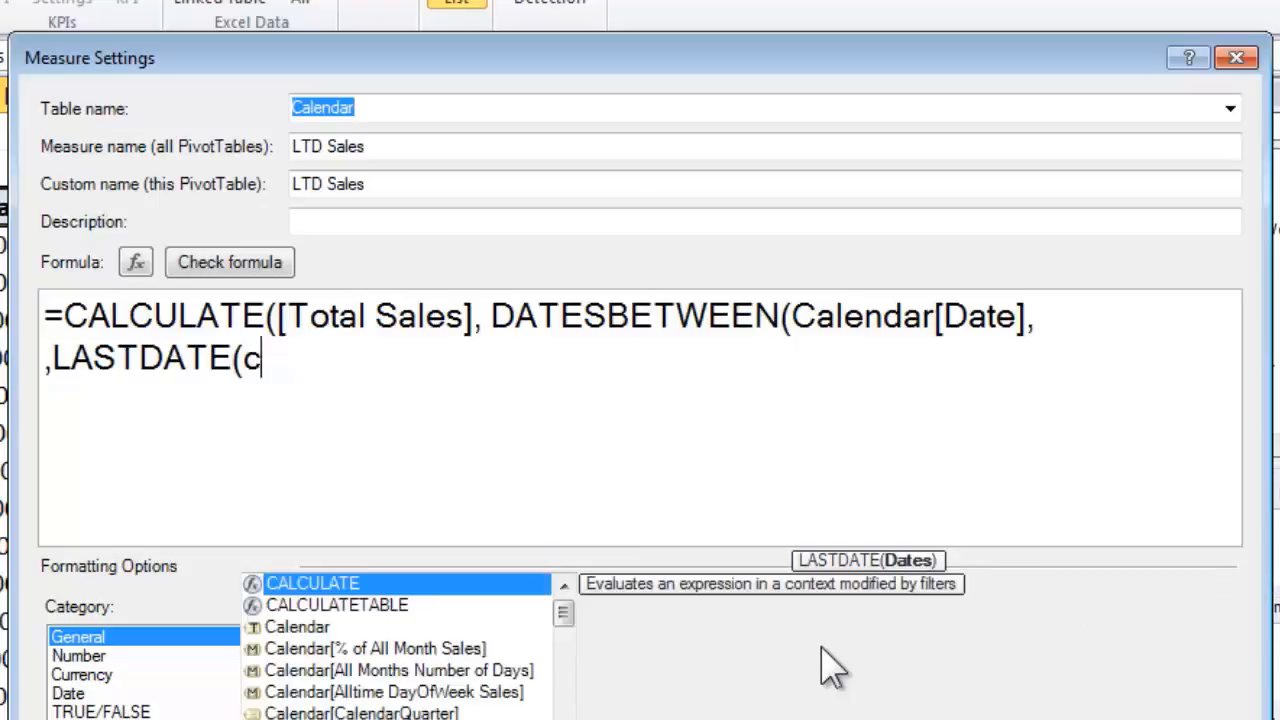
{"action": "key", "text": "Down"}
{"action": "key", "text": "Down"}
{"action": "key", "text": "Down"}
{"action": "key", "text": "Down"}
{"action": "key", "text": "Down"}
{"action": "key", "text": "Down"}
{"action": "key", "text": "Down"}
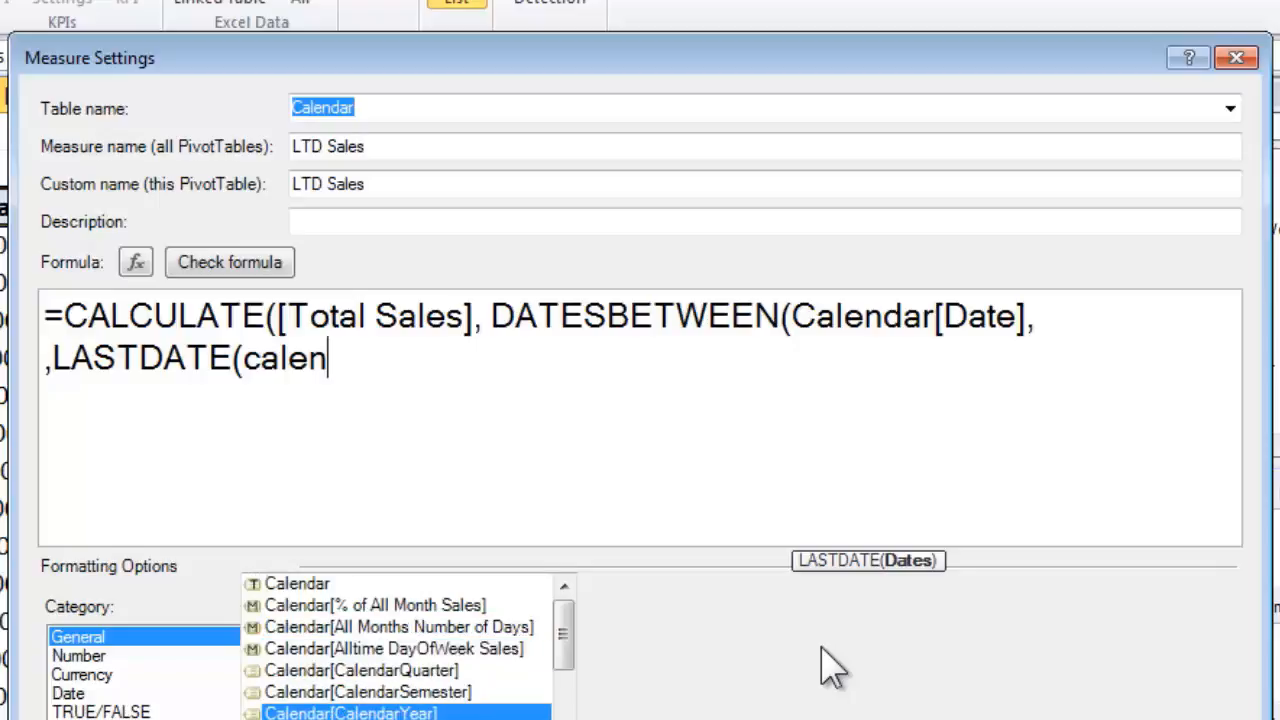
{"action": "key", "text": "Tab"}
{"action": "type", "text": "))"}
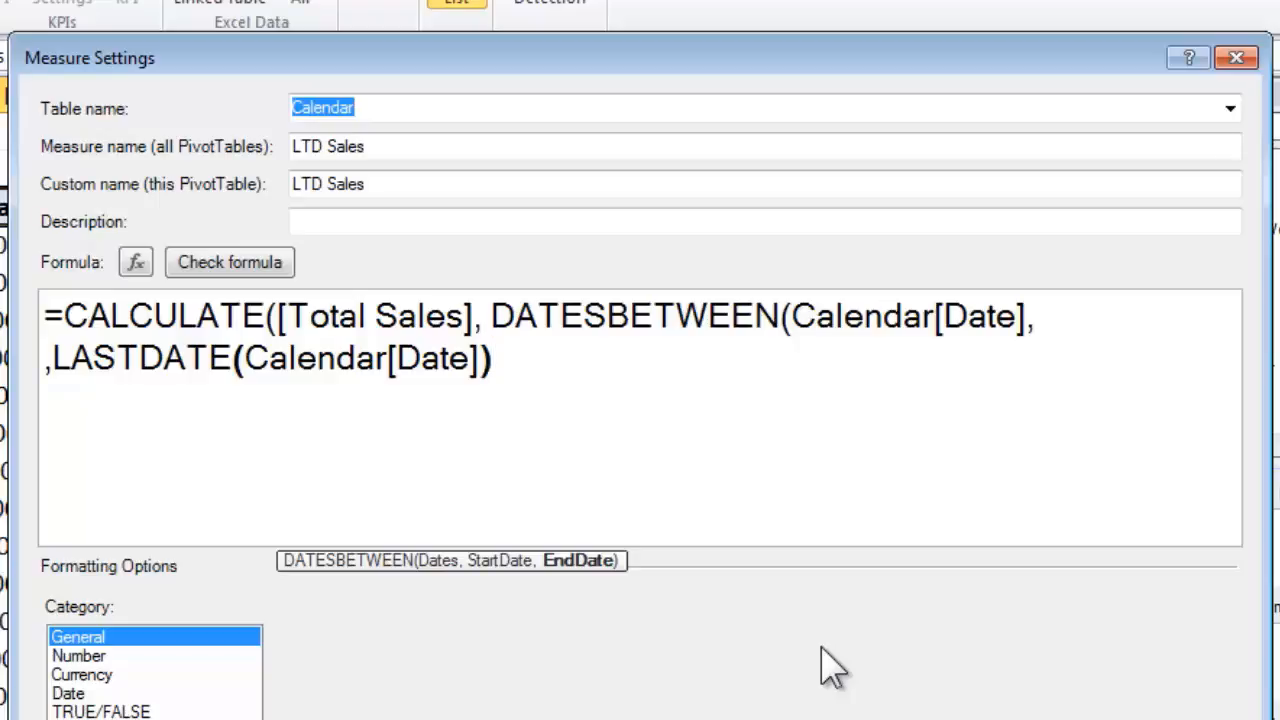
Look up the earliest date in the Calendar table's Date column in the PowerPivot window
{"action": "left_click", "coordinate": [46, 362]}
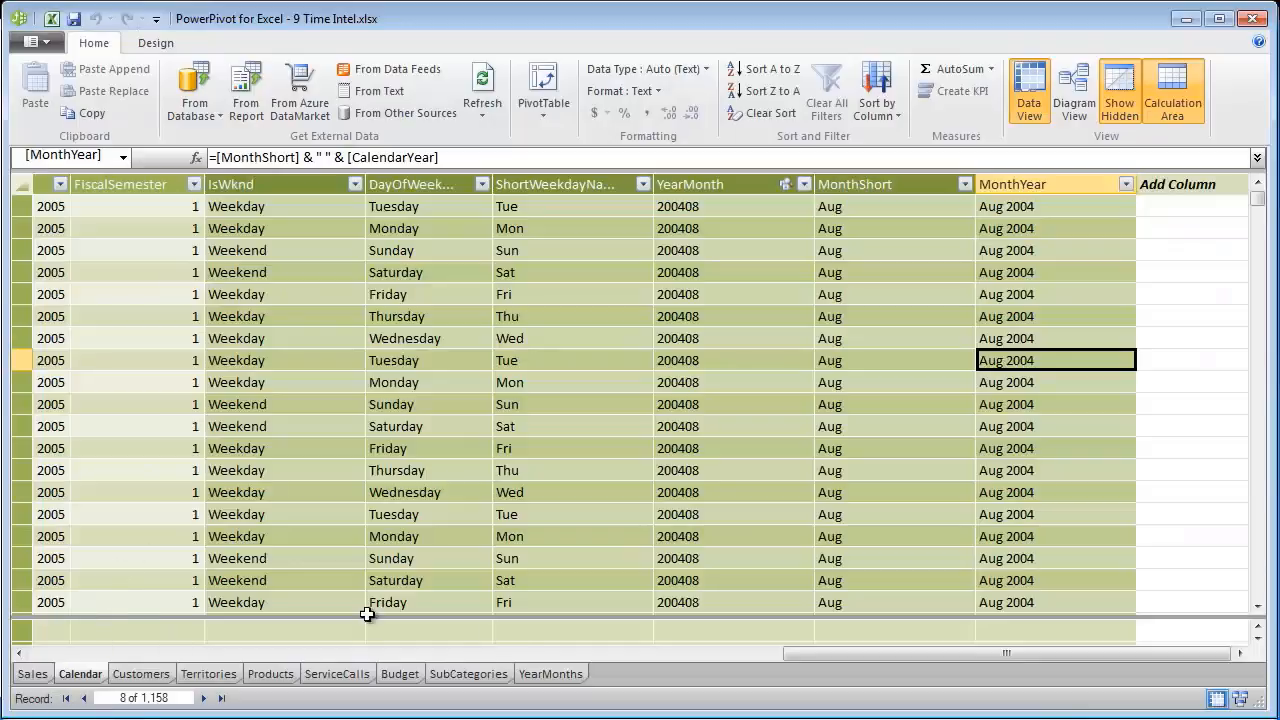
{"action": "left_click_drag", "start_coordinate": [891, 652], "coordinate": [40, 660]}
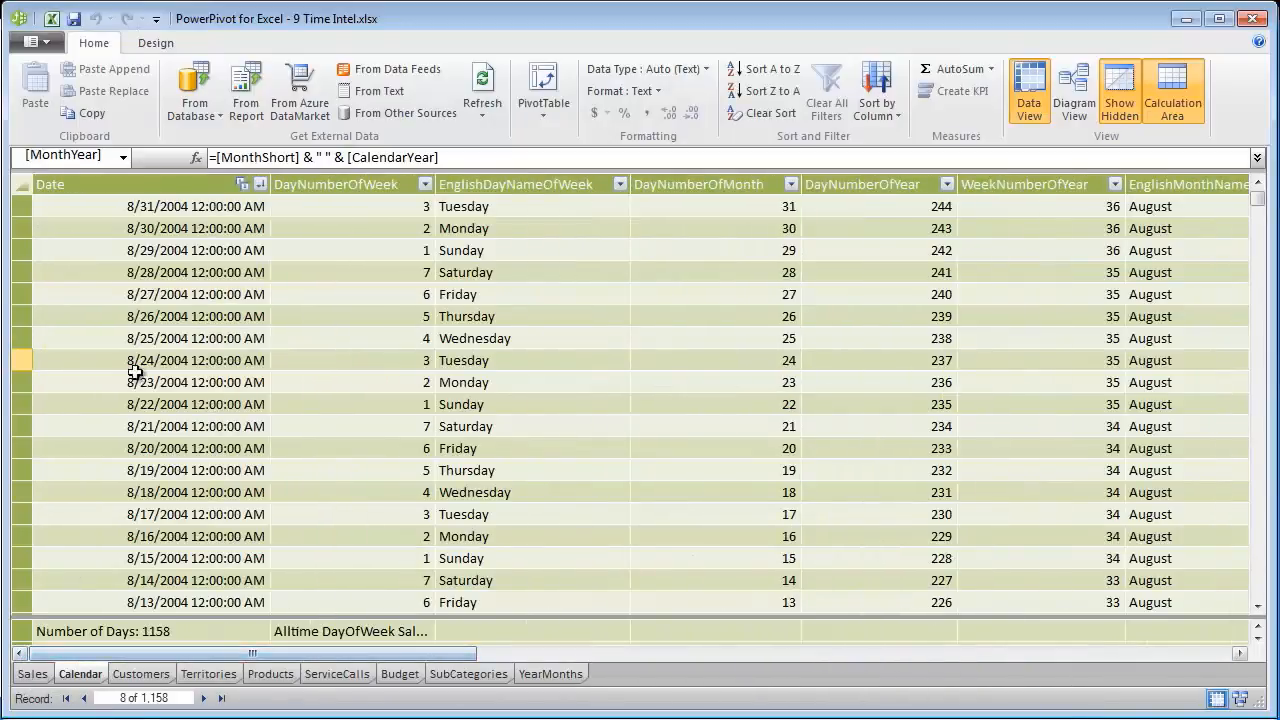
{"action": "left_click", "coordinate": [134, 362]}
{"action": "key", "text": "ctrl+Down"}
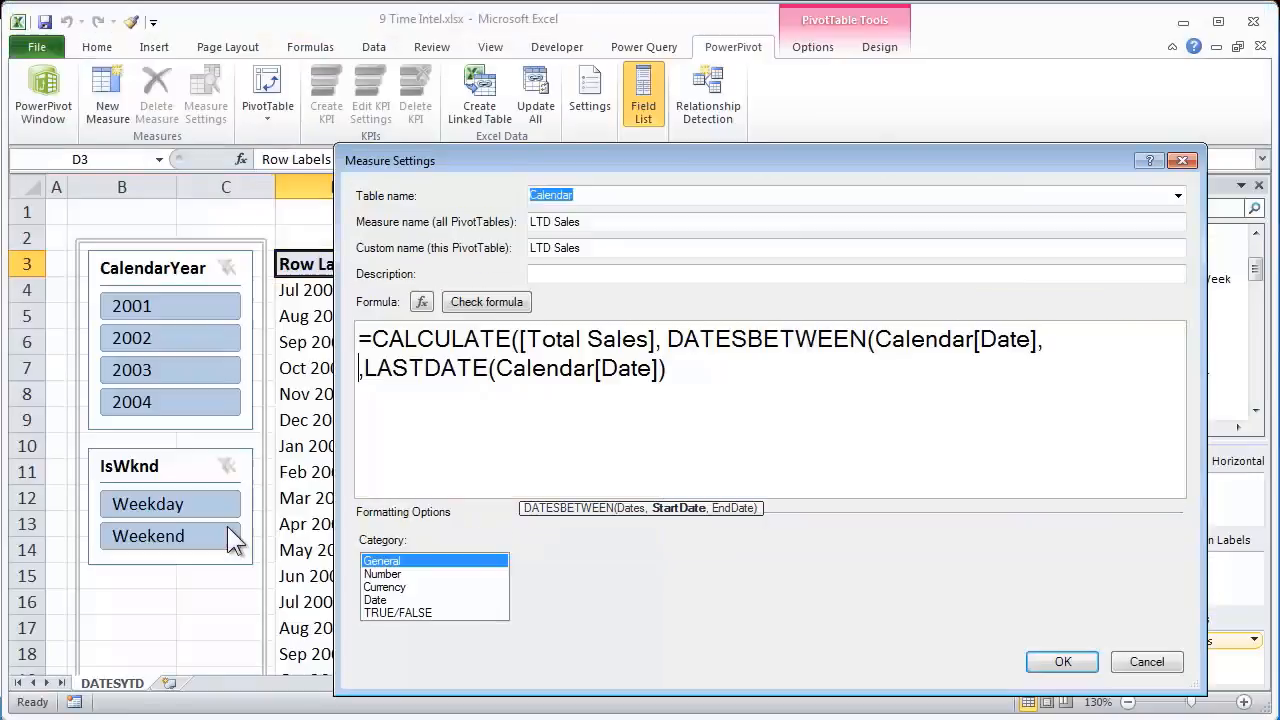
Enter "7/1/2001" as the DATESBETWEEN start date in the LTD Sales formula
{"action": "type", "text": "\"7/1"}
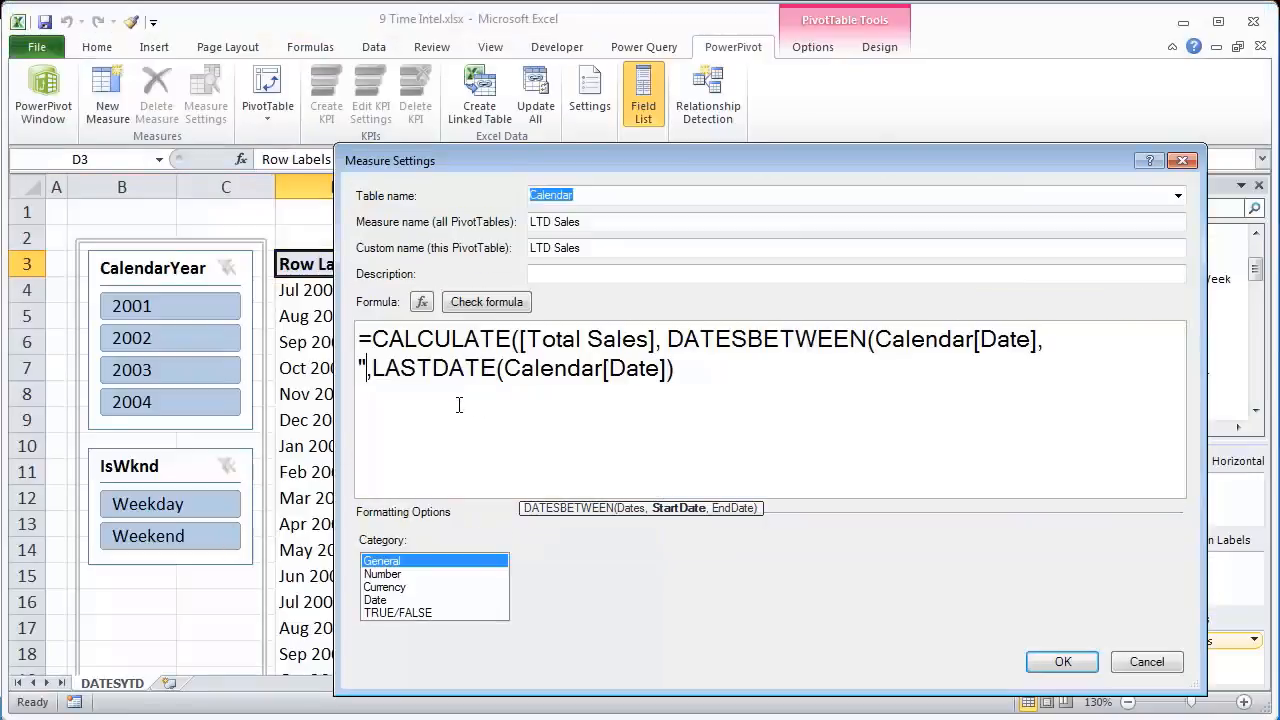
{"action": "type", "text": "/2001"}
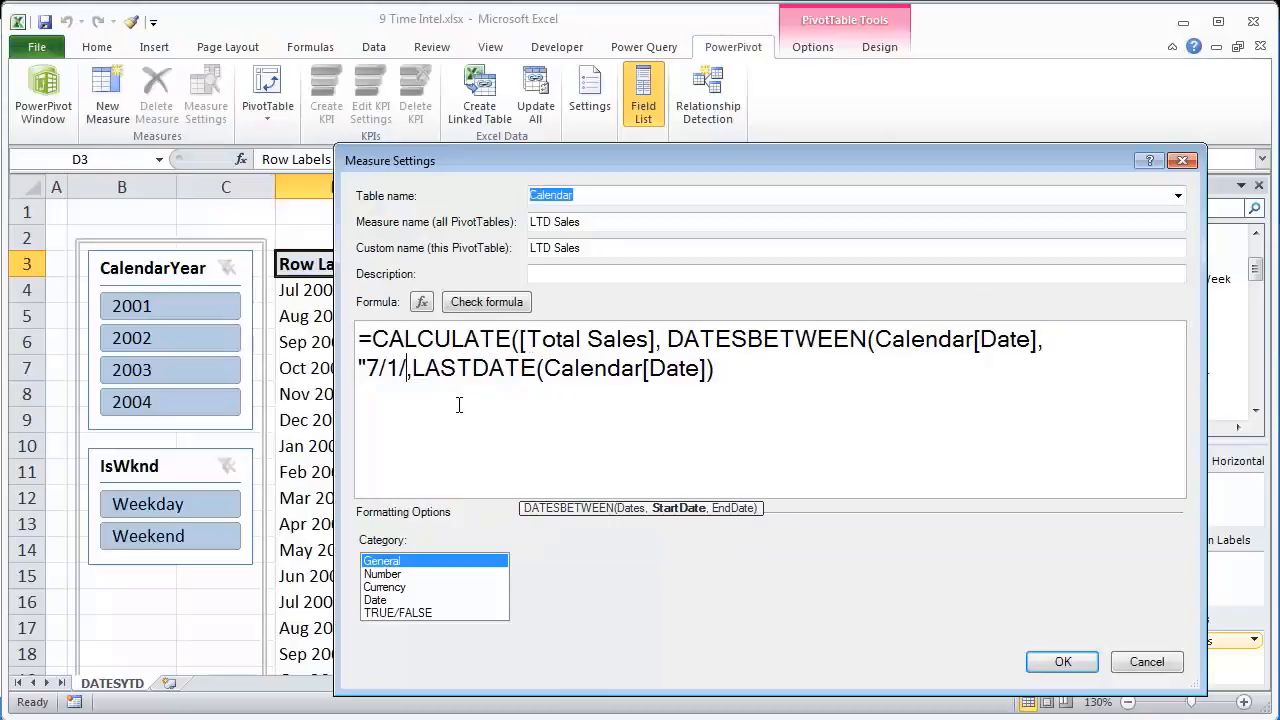
{"action": "type", "text": "\""}
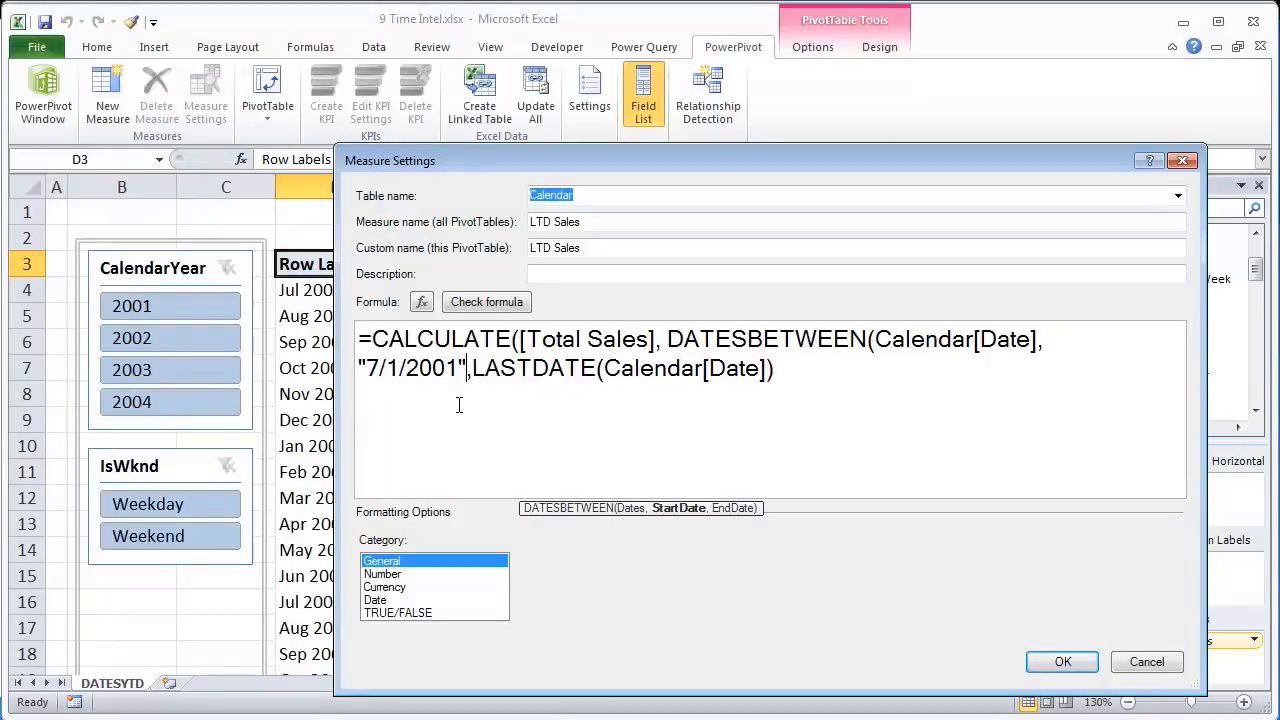
Close the formula's remaining parentheses, check it for errors, and add the LTD Sales measure to the pivot table
{"action": "left_click", "coordinate": [780, 370]}
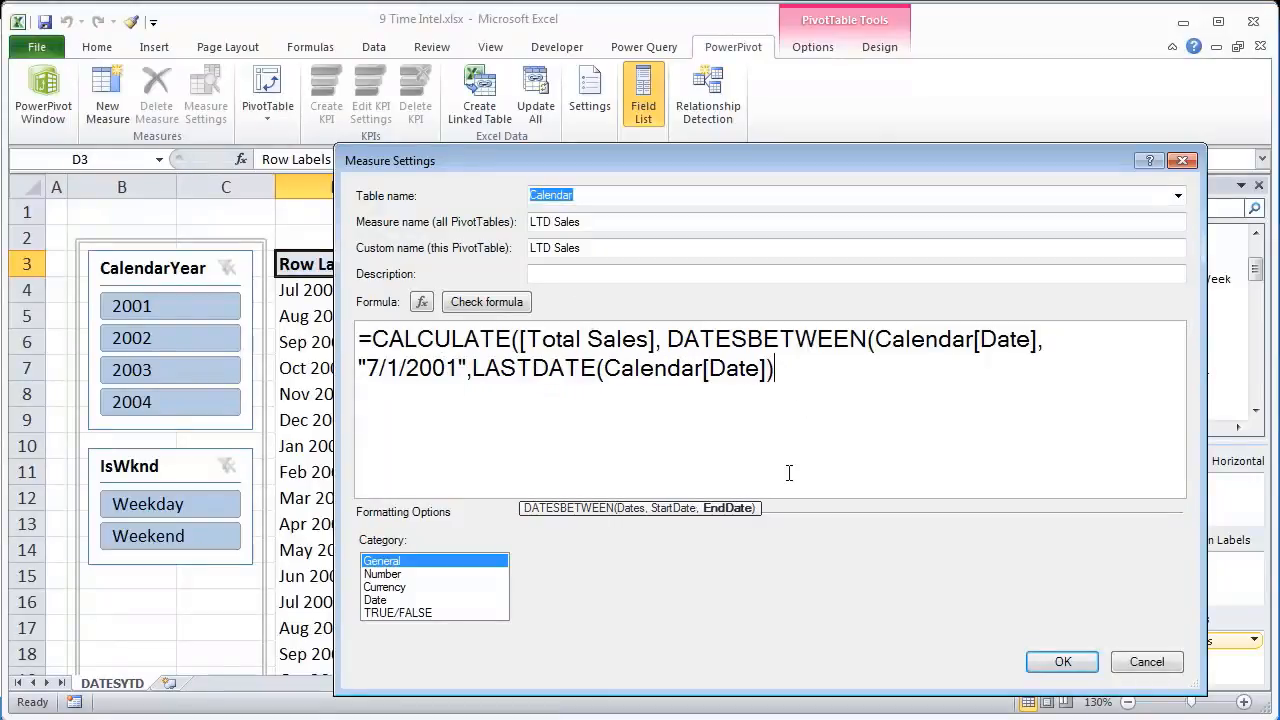
{"action": "type", "text": ")"}
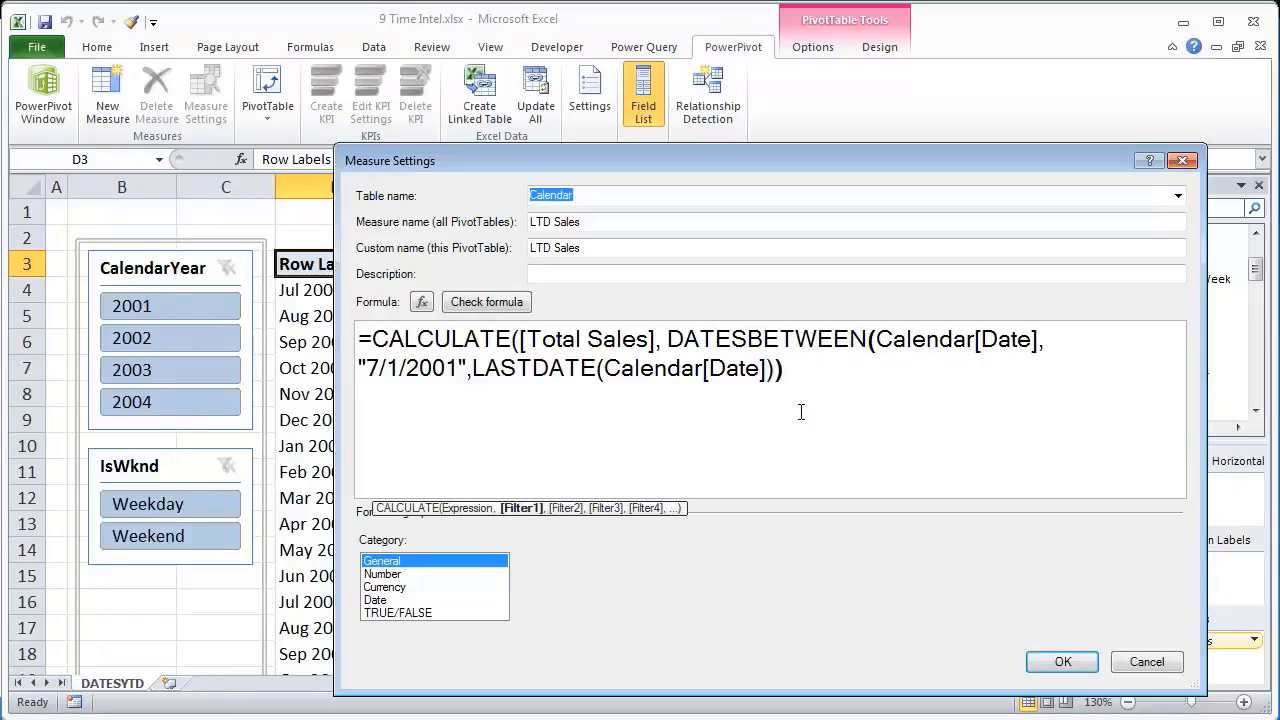
{"action": "type", "text": ")"}
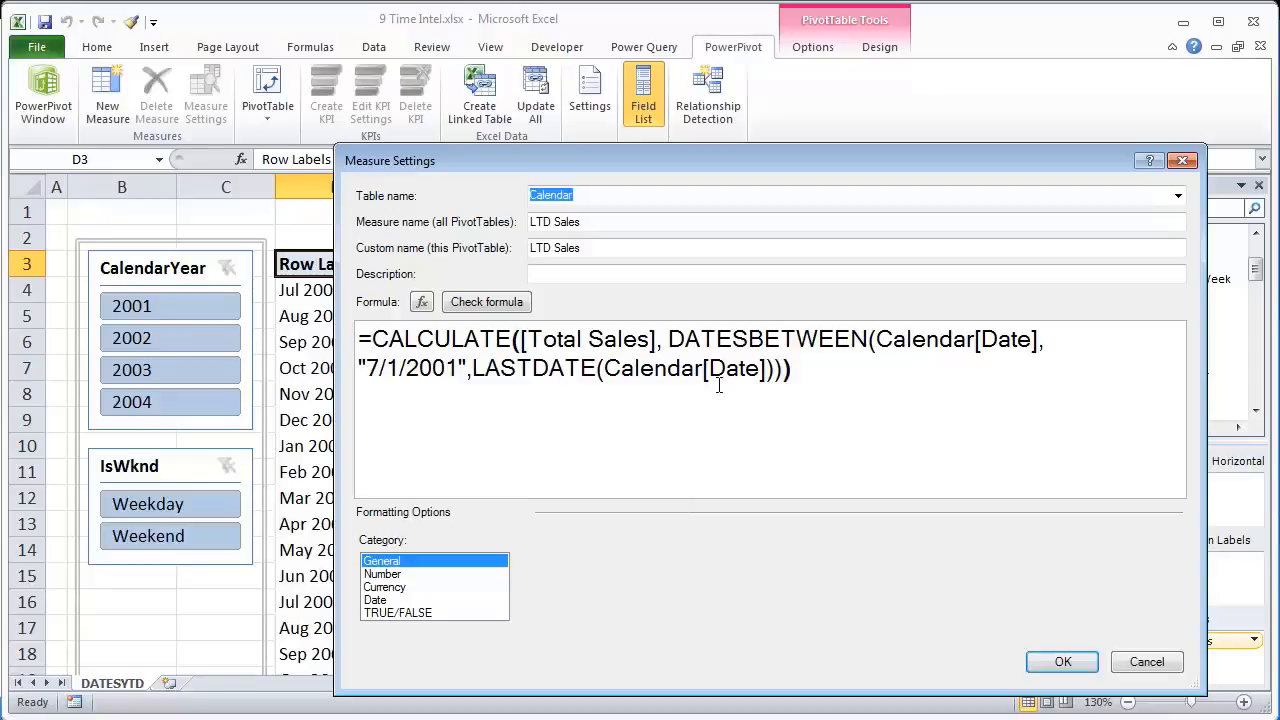
{"action": "left_click", "coordinate": [492, 301]}
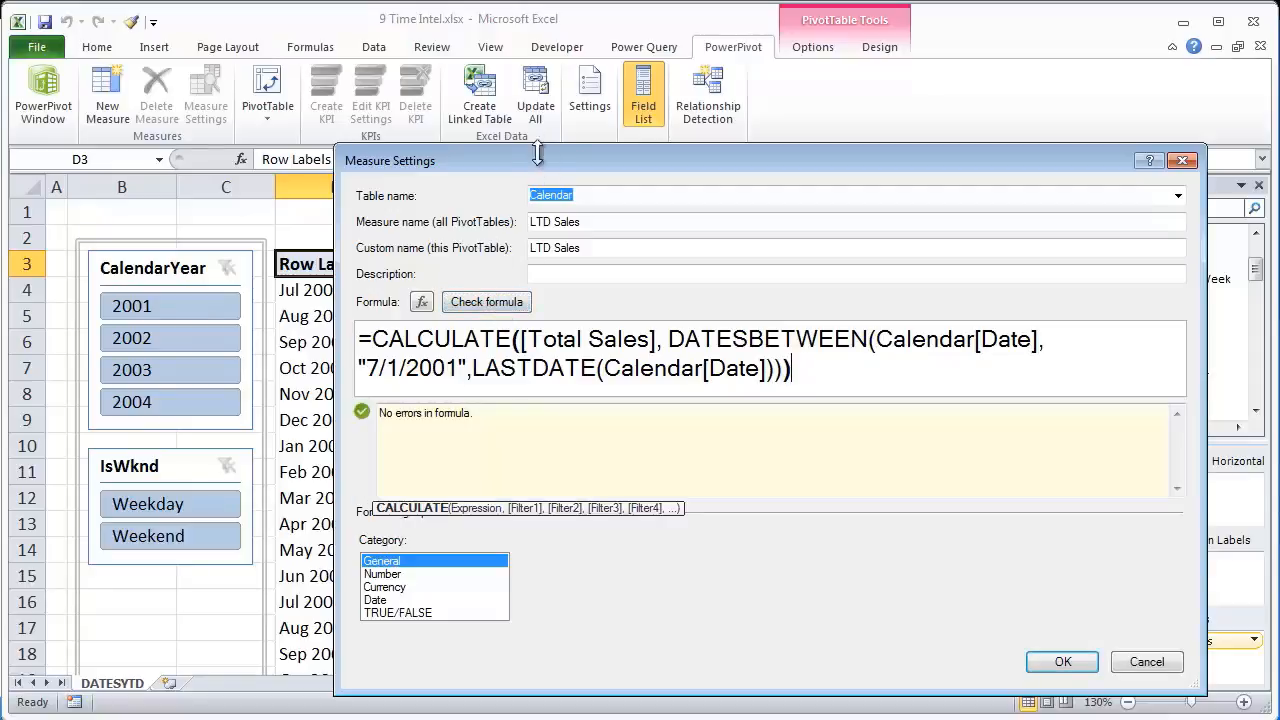
{"action": "left_click_drag", "start_coordinate": [547, 160], "coordinate": [506, 49]}
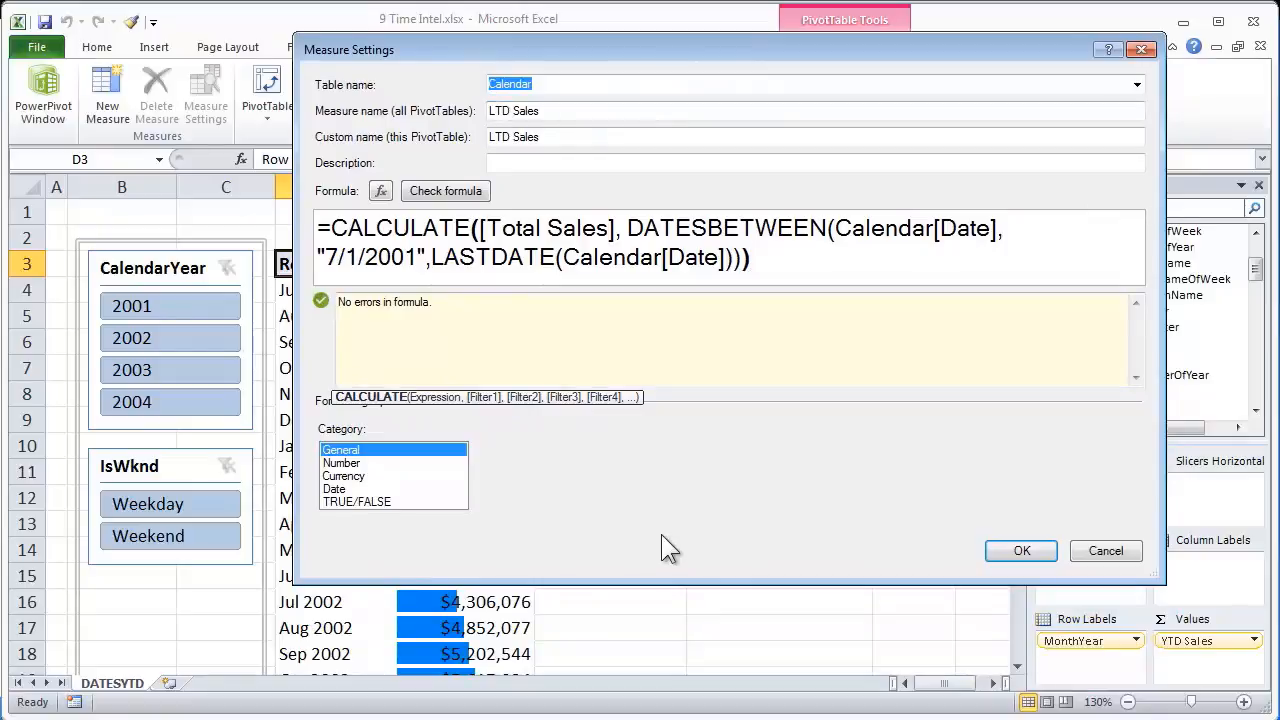
{"action": "left_click", "coordinate": [1015, 552]}
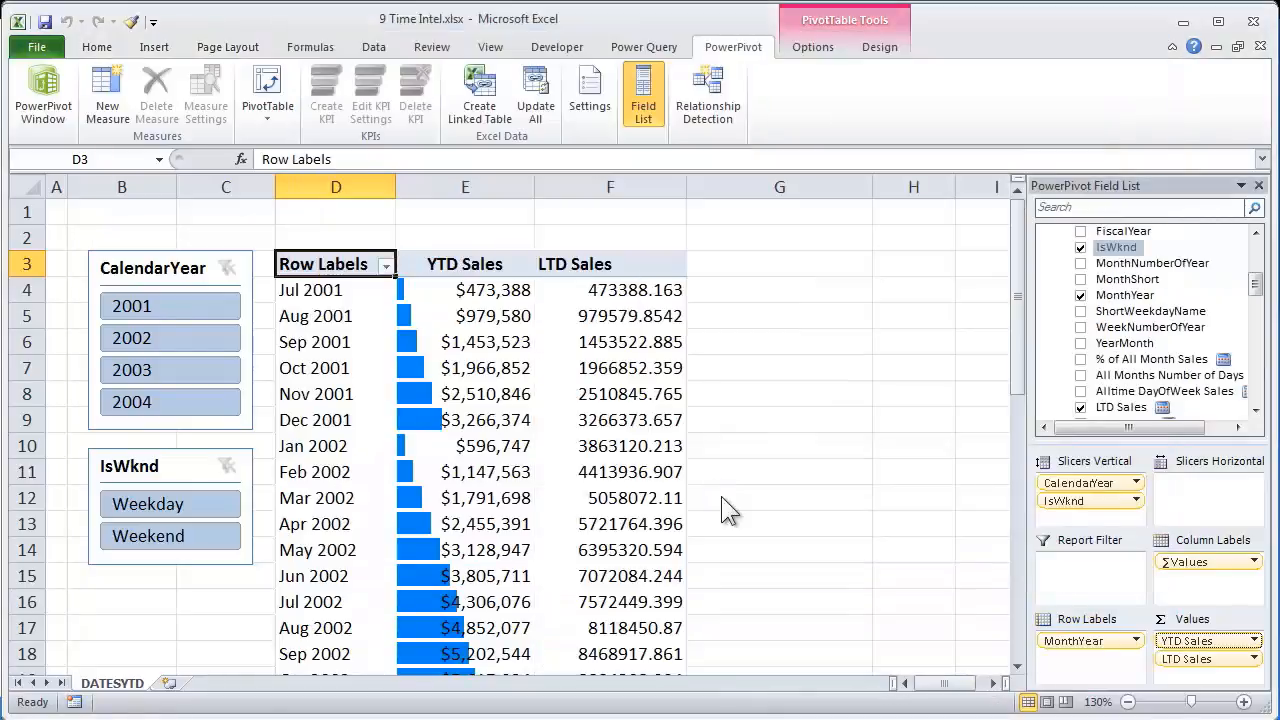
Format the LTD Sales measure as $ currency with zero decimal places
{"action": "left_click", "coordinate": [657, 290]}
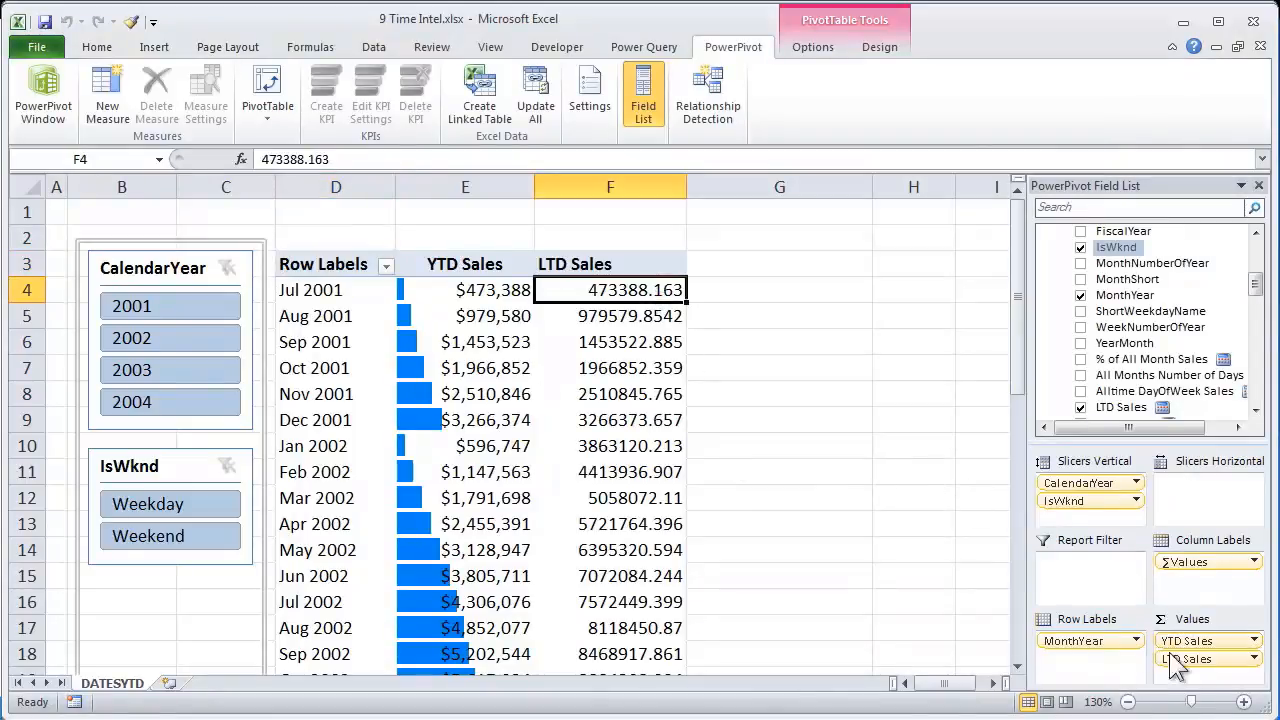
{"action": "left_click", "coordinate": [1232, 660]}
{"action": "left_click", "coordinate": [1227, 636]}
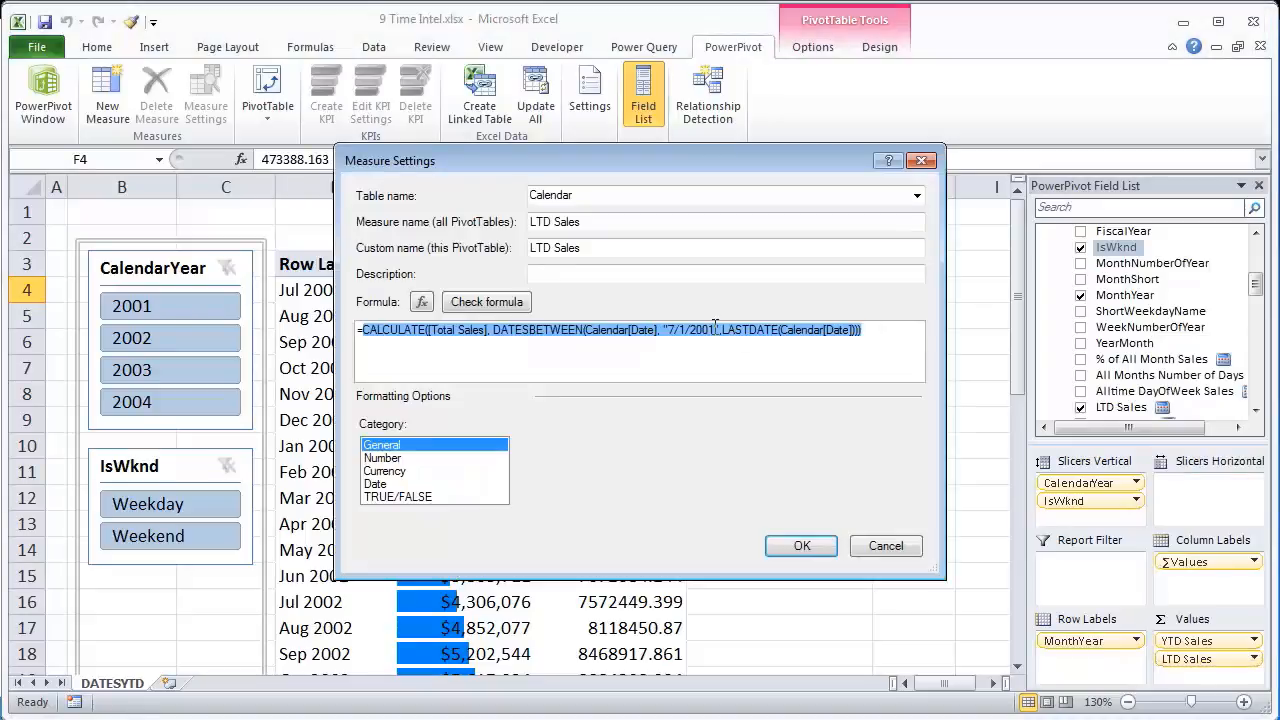
{"action": "left_click", "coordinate": [417, 472]}
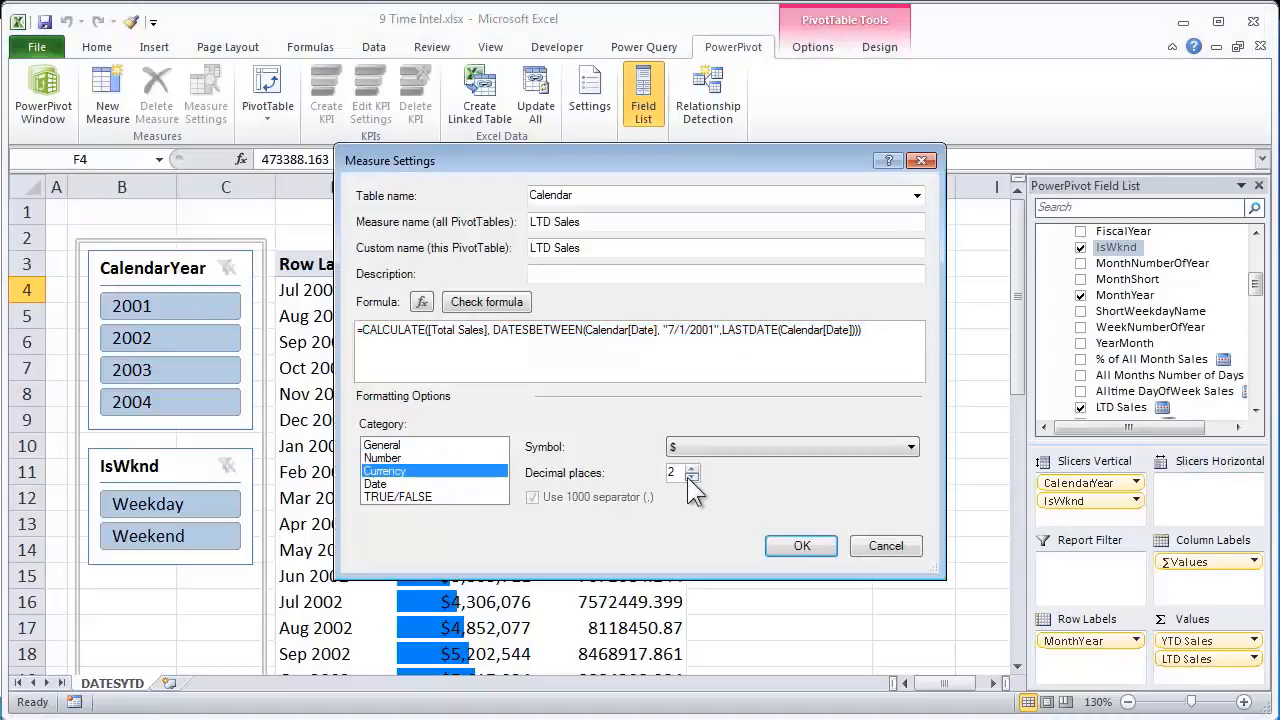
{"action": "left_click", "coordinate": [692, 479]}
{"action": "left_click", "coordinate": [692, 479]}
{"action": "left_click", "coordinate": [802, 545]}
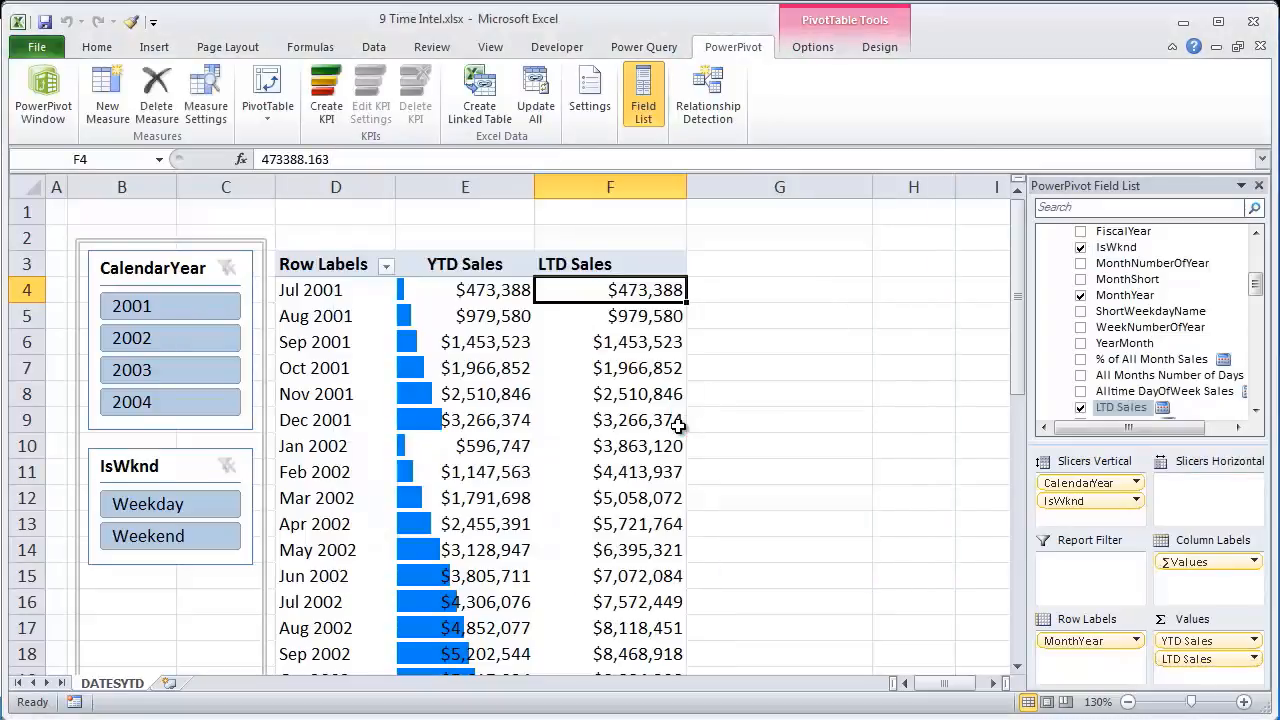
Apply solid red data bars to all cells showing "LTD Sales" values for "MonthYear"
{"action": "left_click", "coordinate": [92, 48]}
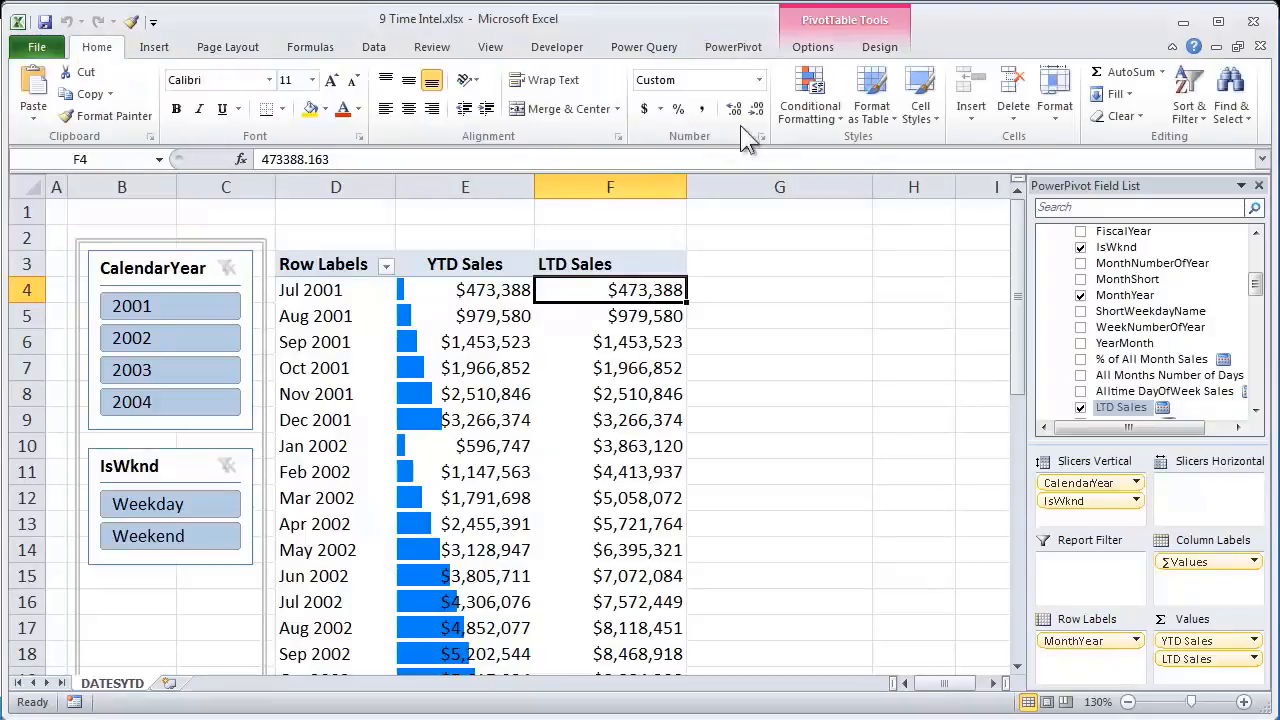
{"action": "left_click", "coordinate": [786, 117]}
{"action": "mouse_move", "coordinate": [850, 248]}
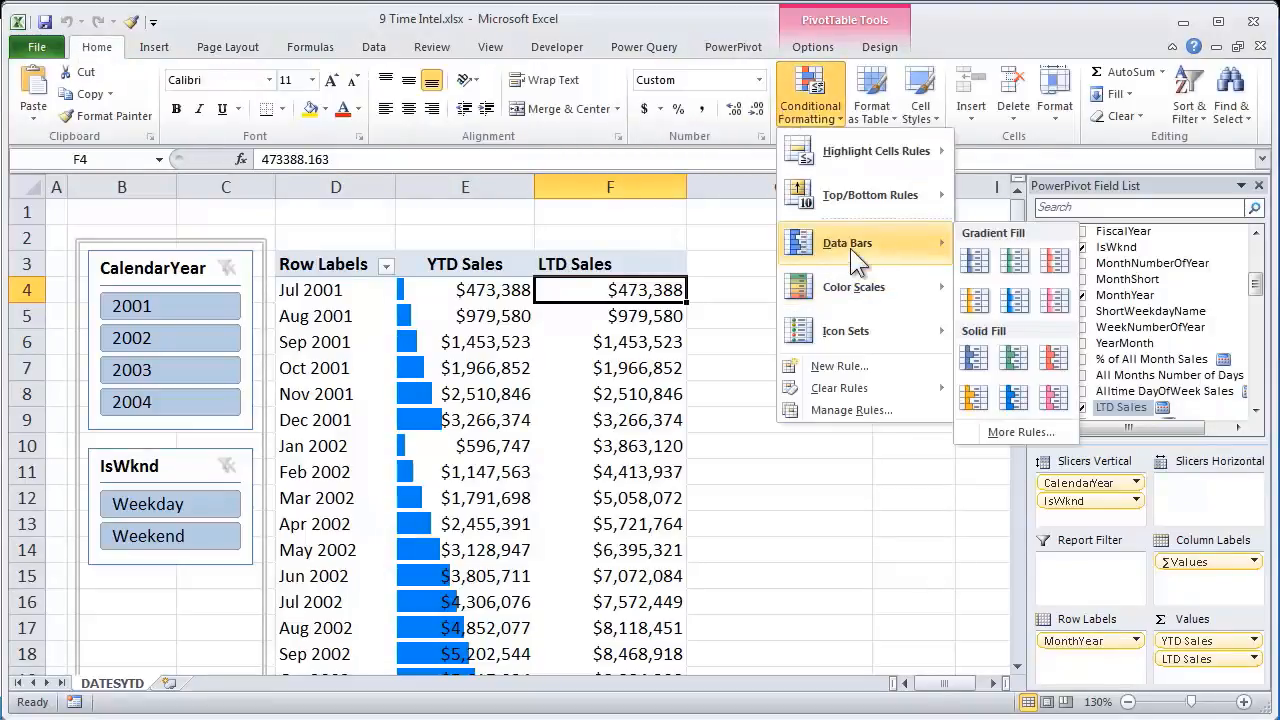
{"action": "left_click", "coordinate": [1056, 360]}
{"action": "left_click", "coordinate": [706, 297]}
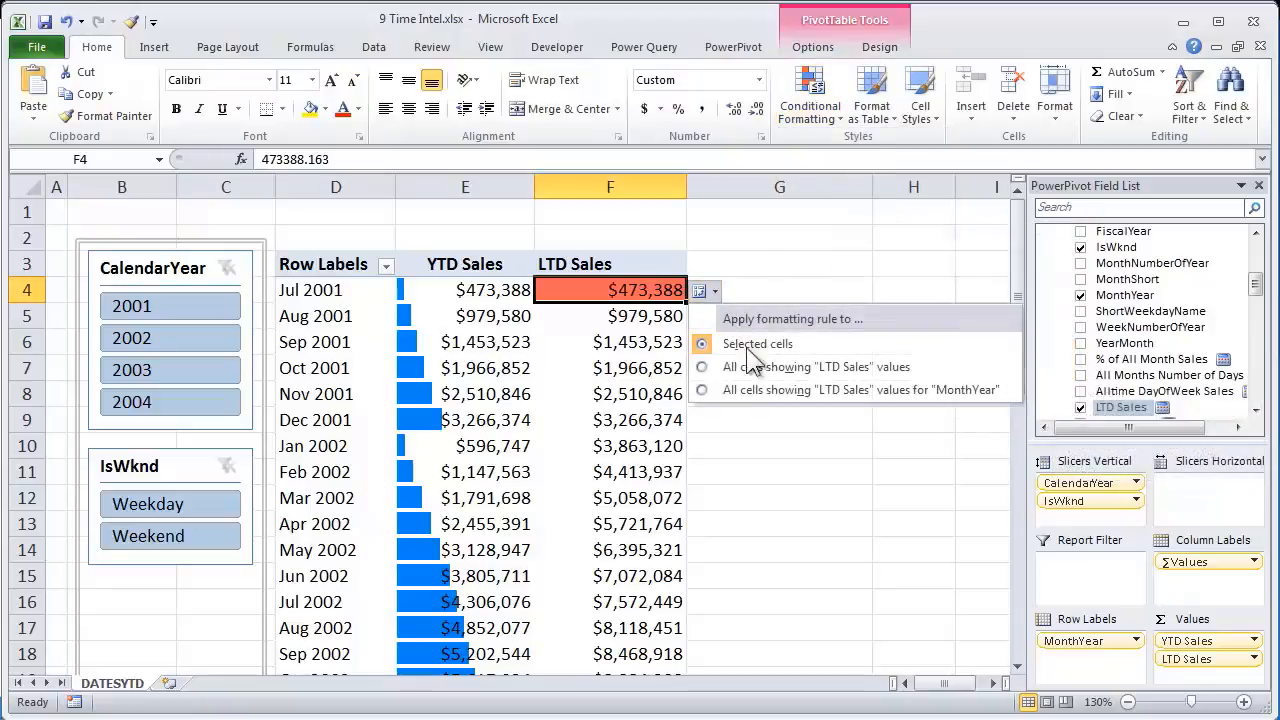
{"action": "left_click", "coordinate": [757, 391]}
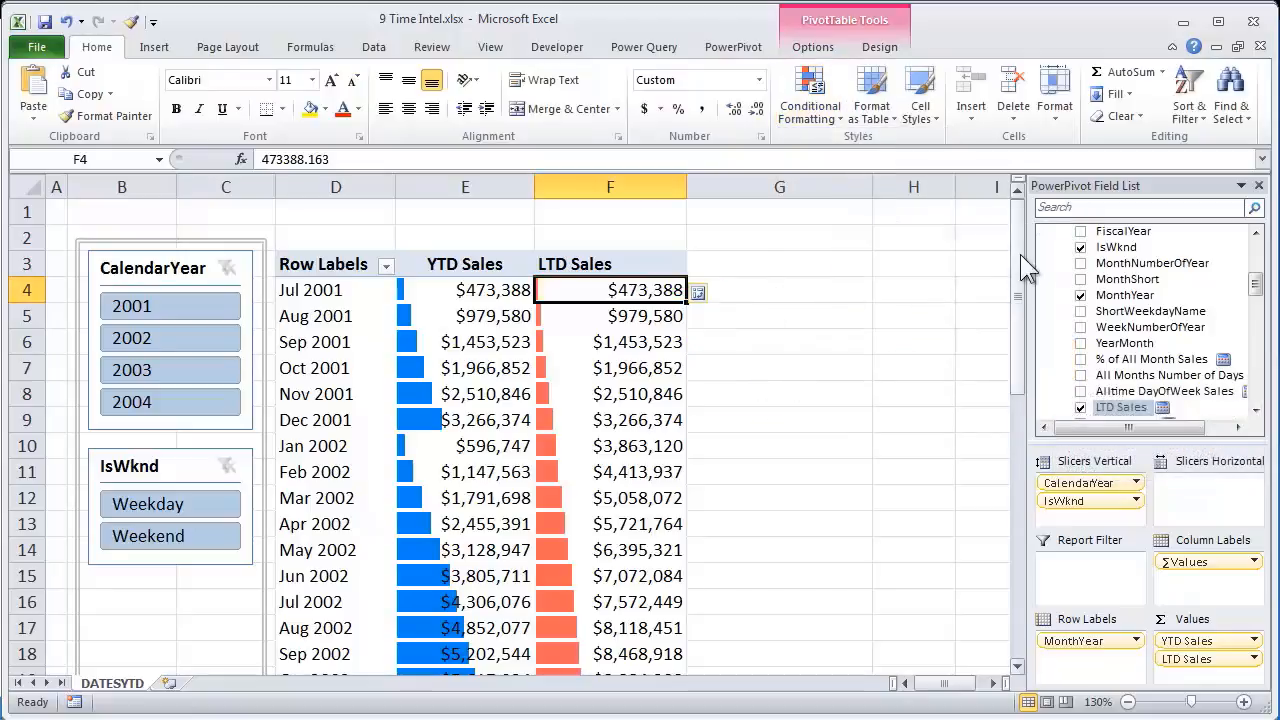
{"action": "mouse_move", "coordinate": [1020, 254]}
{"action": "left_mouse_down"}
{"action": "mouse_move", "coordinate": [1014, 543]}
{"action": "mouse_move", "coordinate": [1012, 266]}
{"action": "left_mouse_up"}
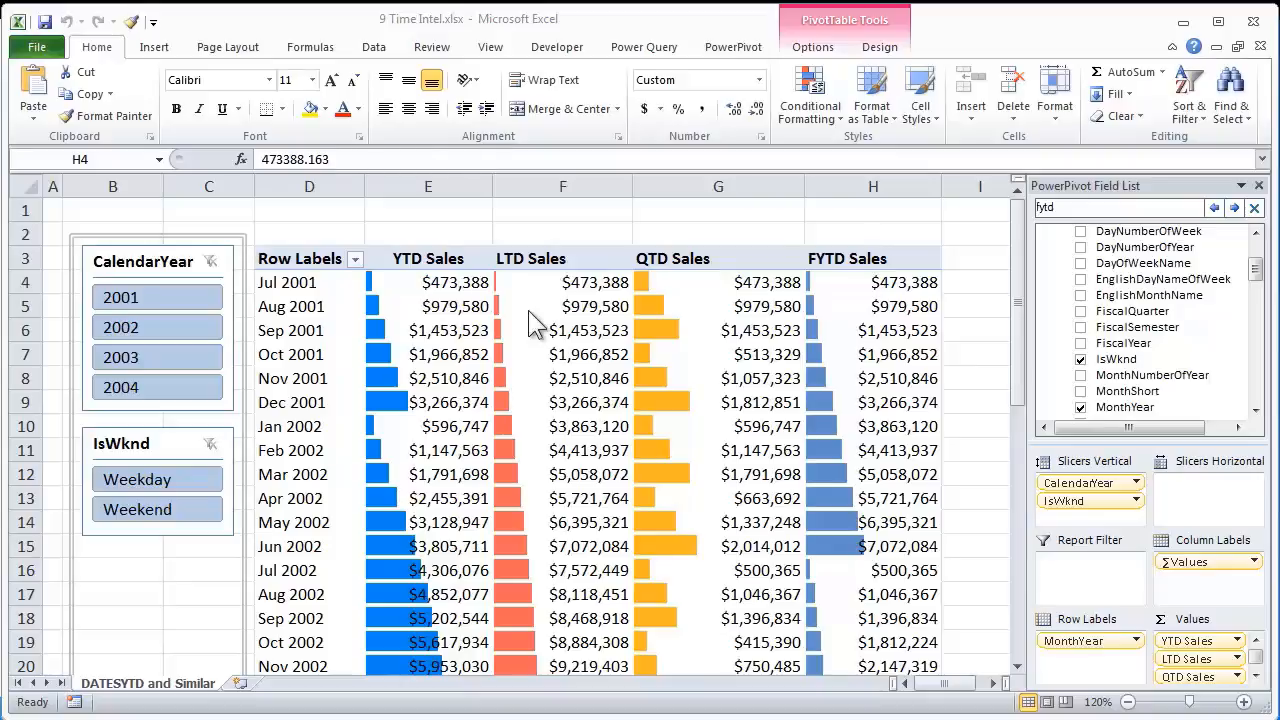
Create a copy of the DATESYTD and Similar sheet, placed before the original
{"action": "left_click", "coordinate": [557, 22]}
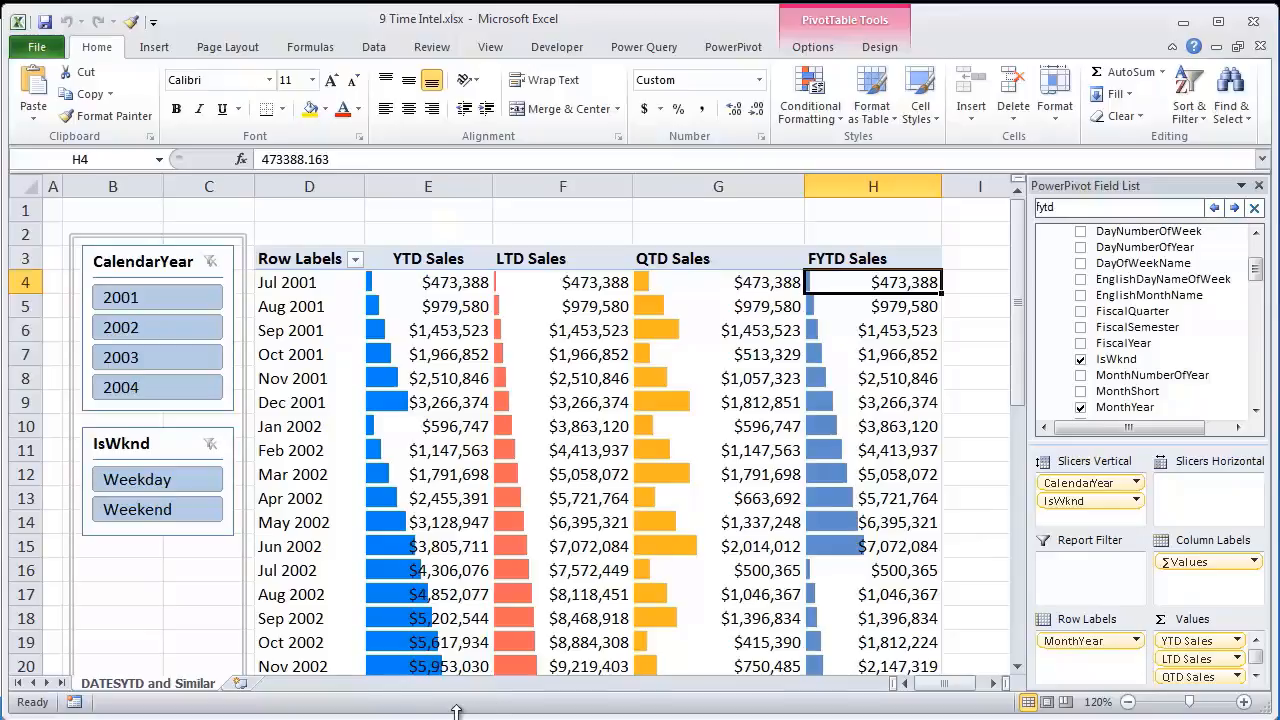
{"action": "right_click", "coordinate": [175, 695]}
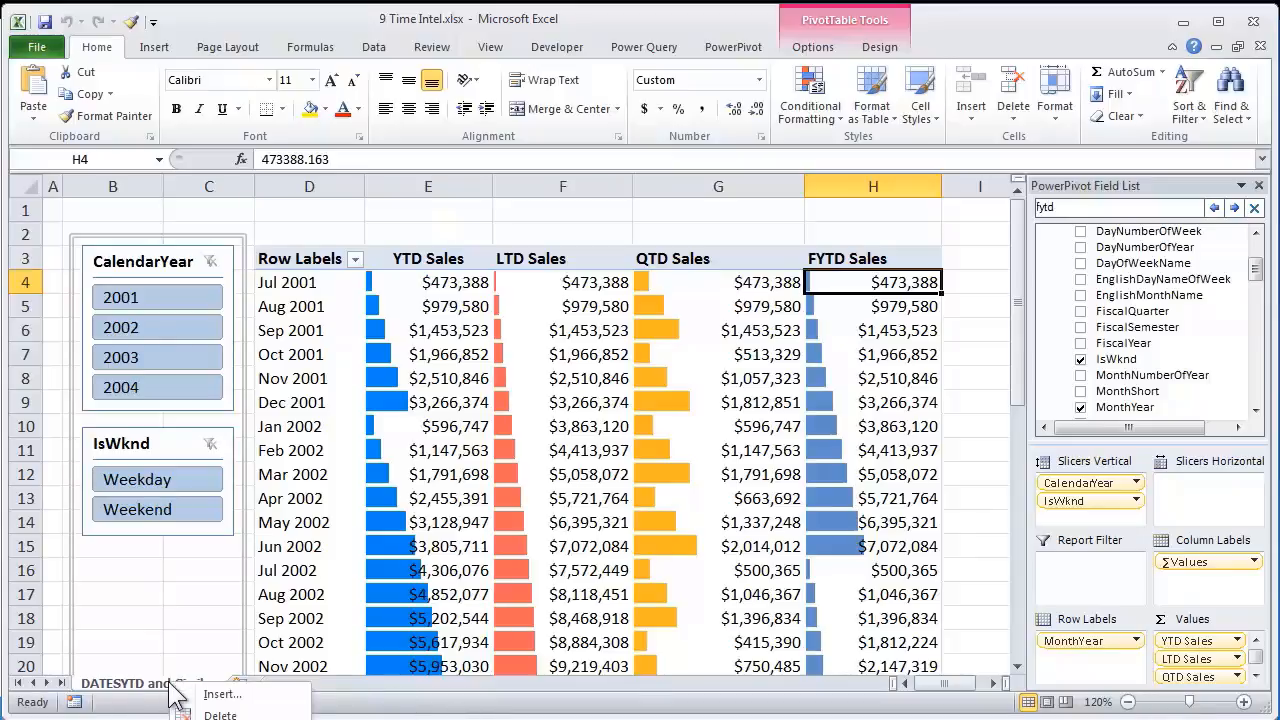
{"action": "left_click", "coordinate": [224, 719]}
{"action": "left_click_drag", "start_coordinate": [224, 626], "coordinate": [457, 302]}
{"action": "left_click", "coordinate": [333, 509]}
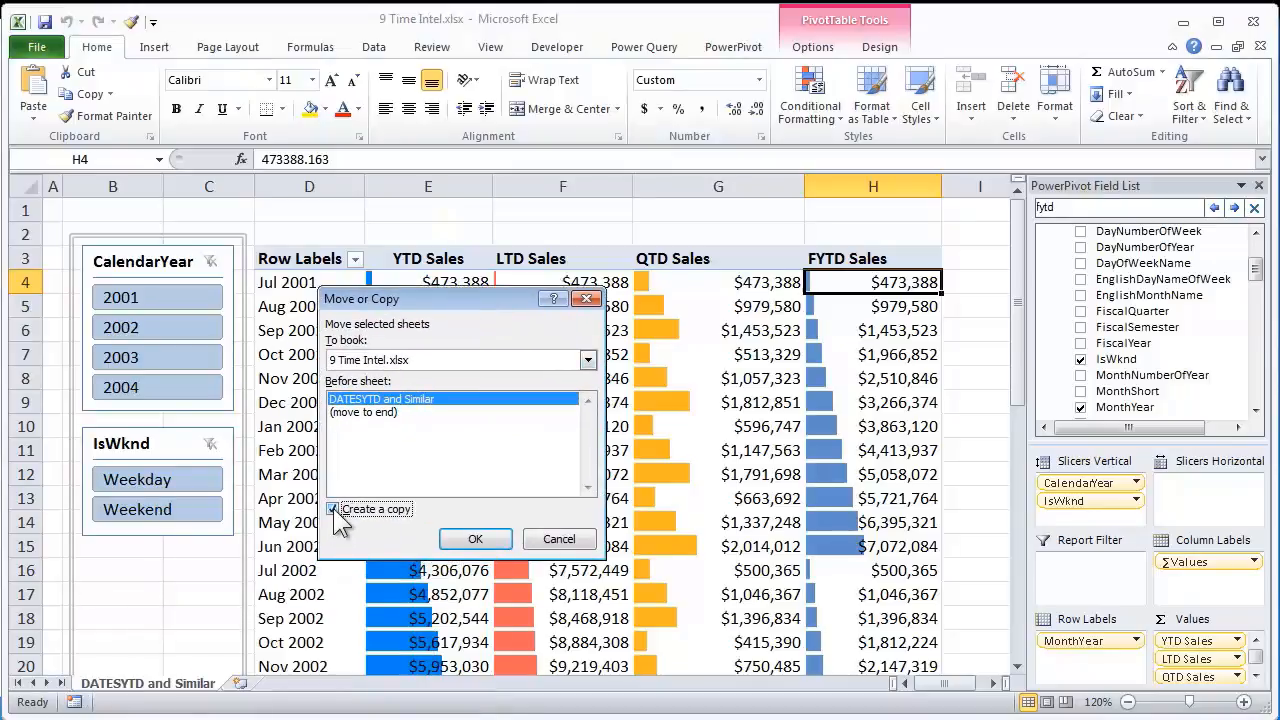
{"action": "left_click", "coordinate": [476, 540]}
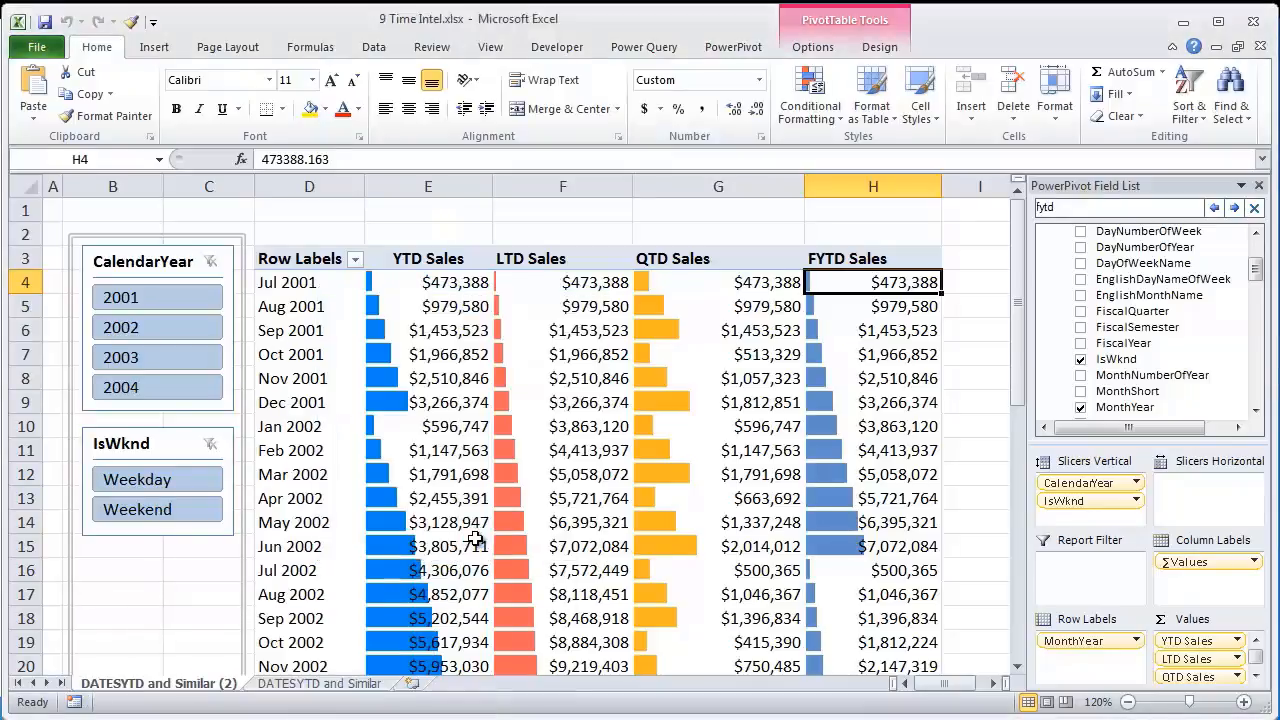
Remove the IsWknd slicer and the YTD Sales, LTD Sales and QTD Sales measures from the copied sheet's pivot table
{"action": "left_click", "coordinate": [388, 440]}
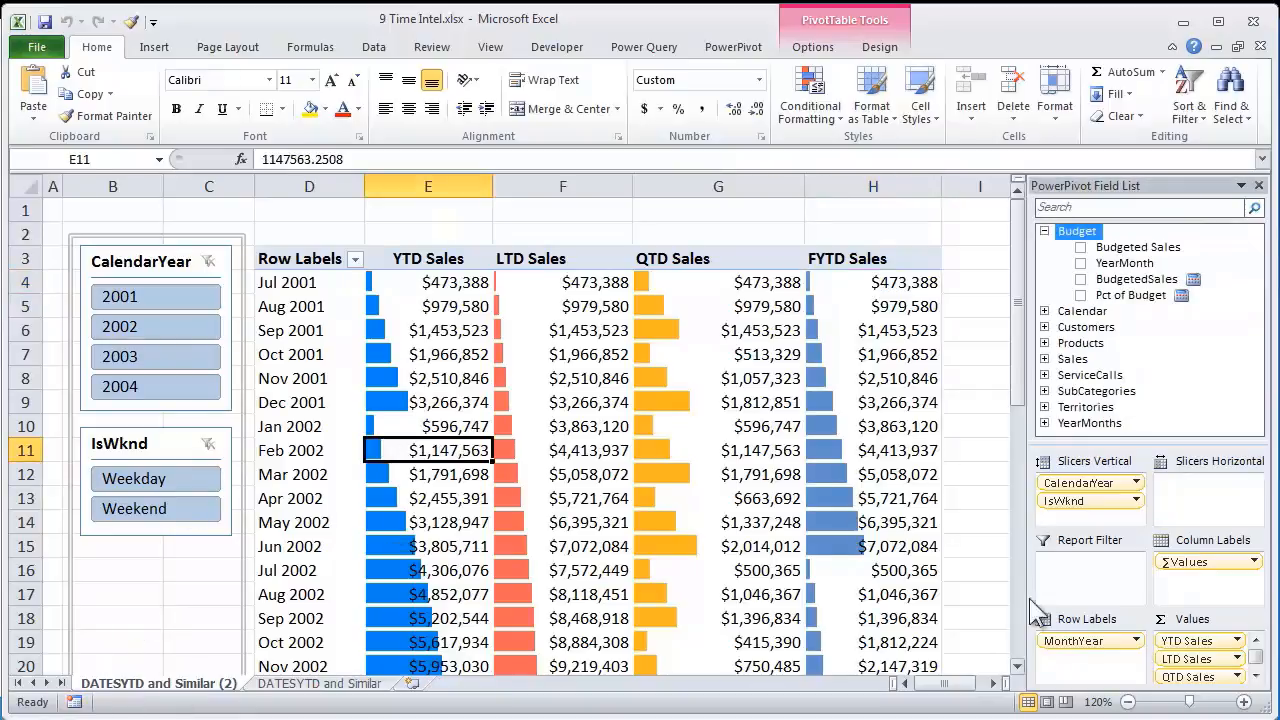
{"action": "left_click_drag", "start_coordinate": [1071, 500], "coordinate": [790, 549]}
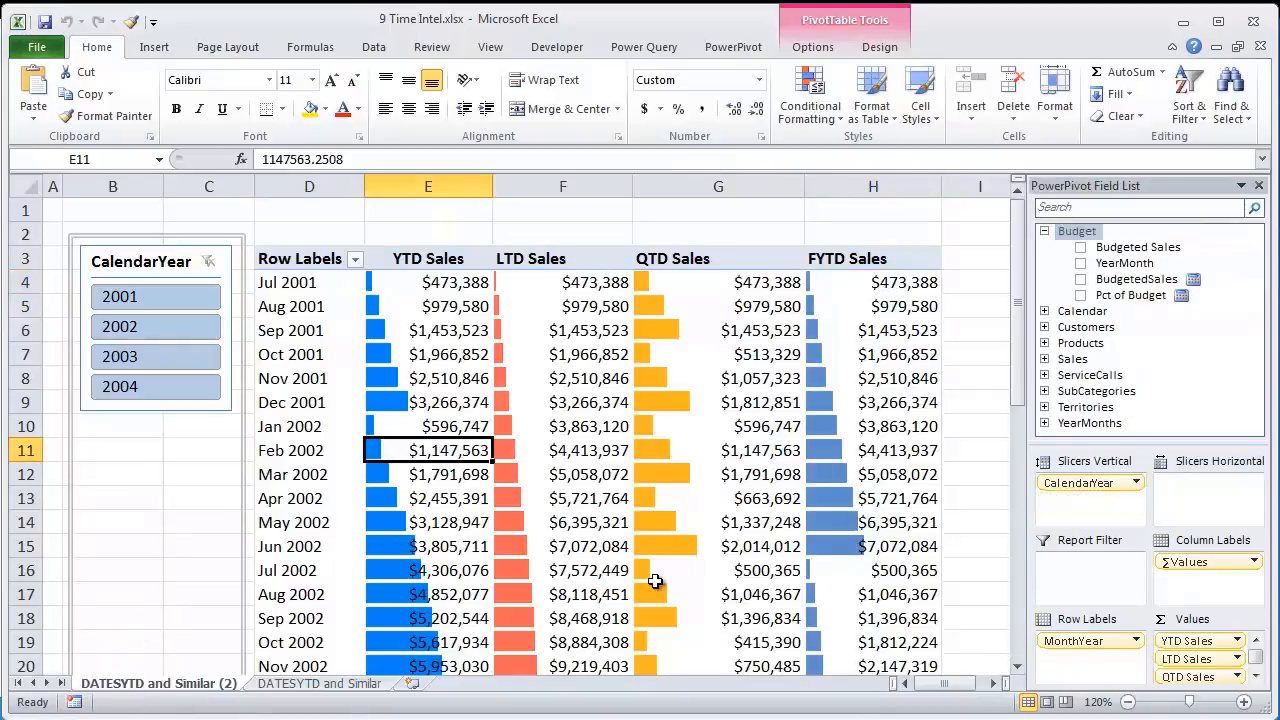
{"action": "left_click", "coordinate": [1255, 675]}
{"action": "left_click", "coordinate": [1255, 676]}
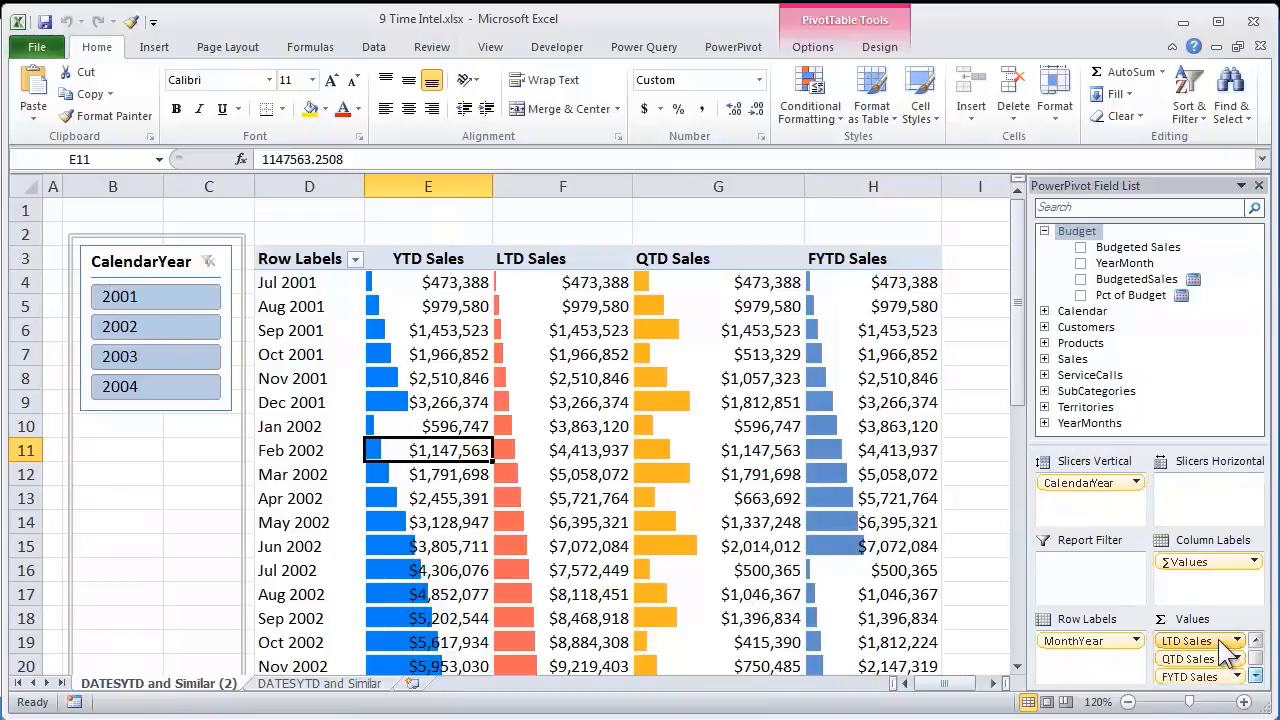
{"action": "left_click_drag", "start_coordinate": [1220, 642], "coordinate": [906, 588]}
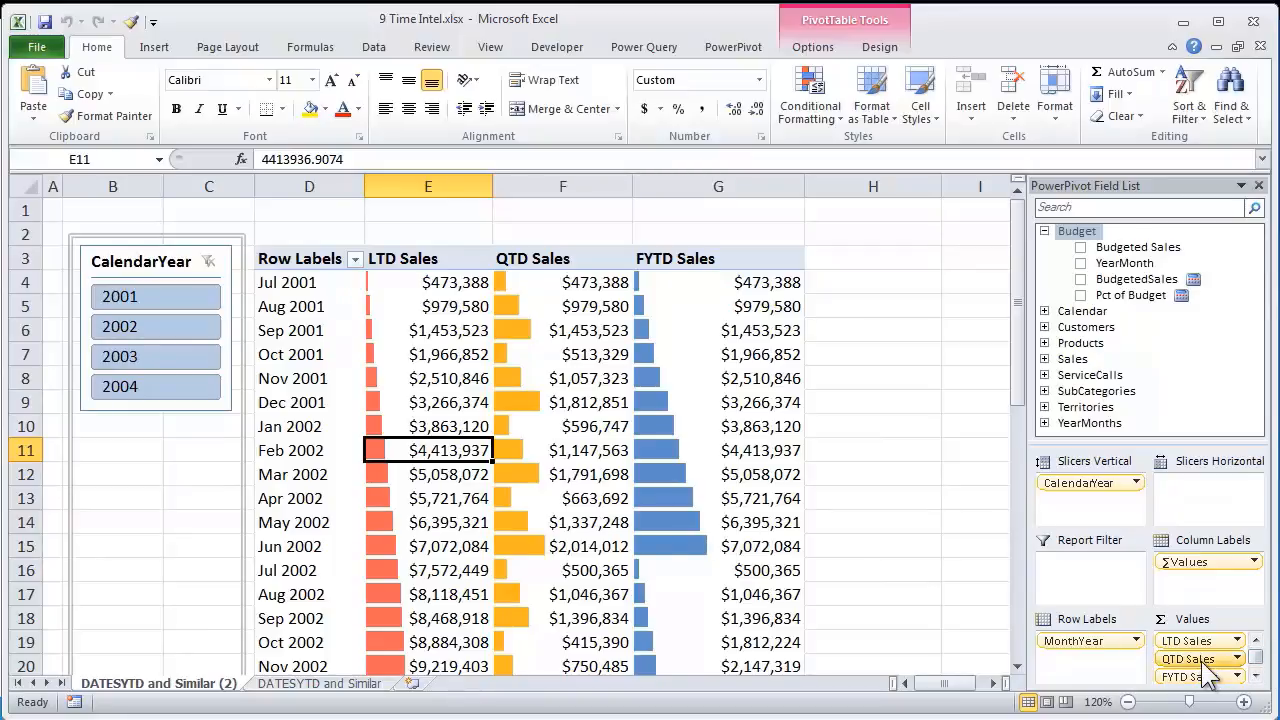
{"action": "left_click_drag", "start_coordinate": [1220, 645], "coordinate": [742, 576]}
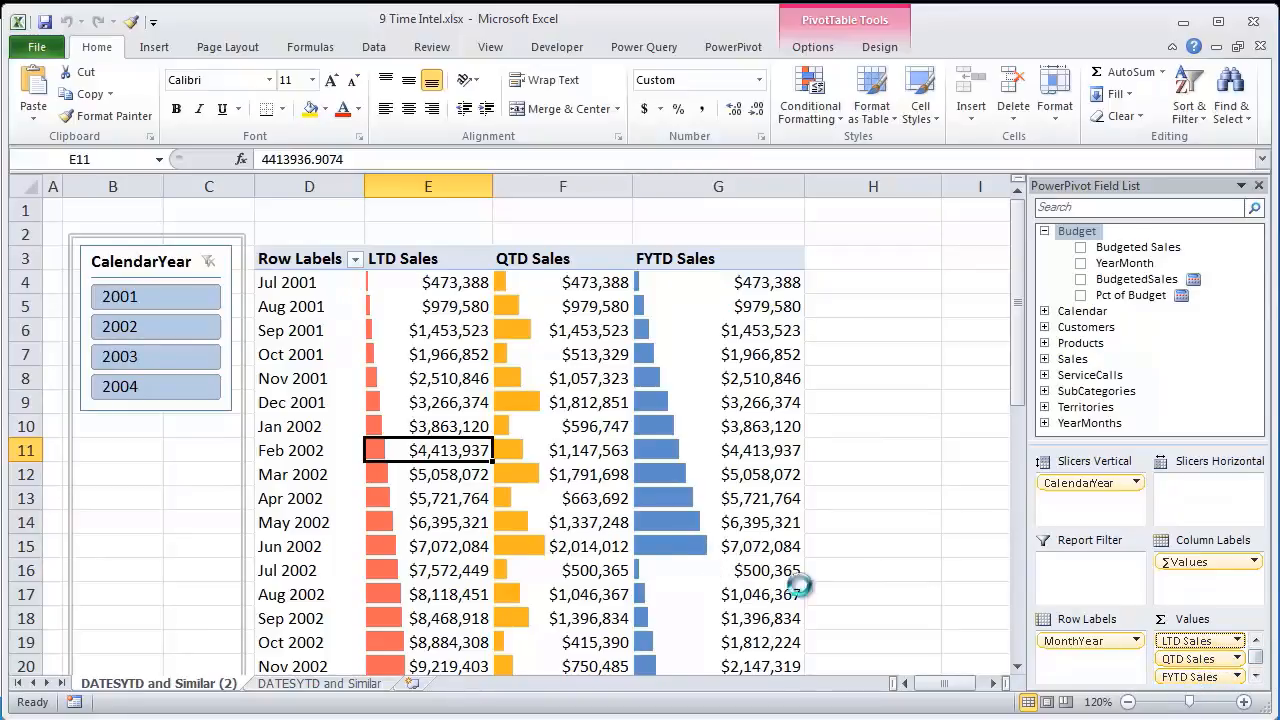
{"action": "left_click_drag", "start_coordinate": [1200, 658], "coordinate": [727, 556]}
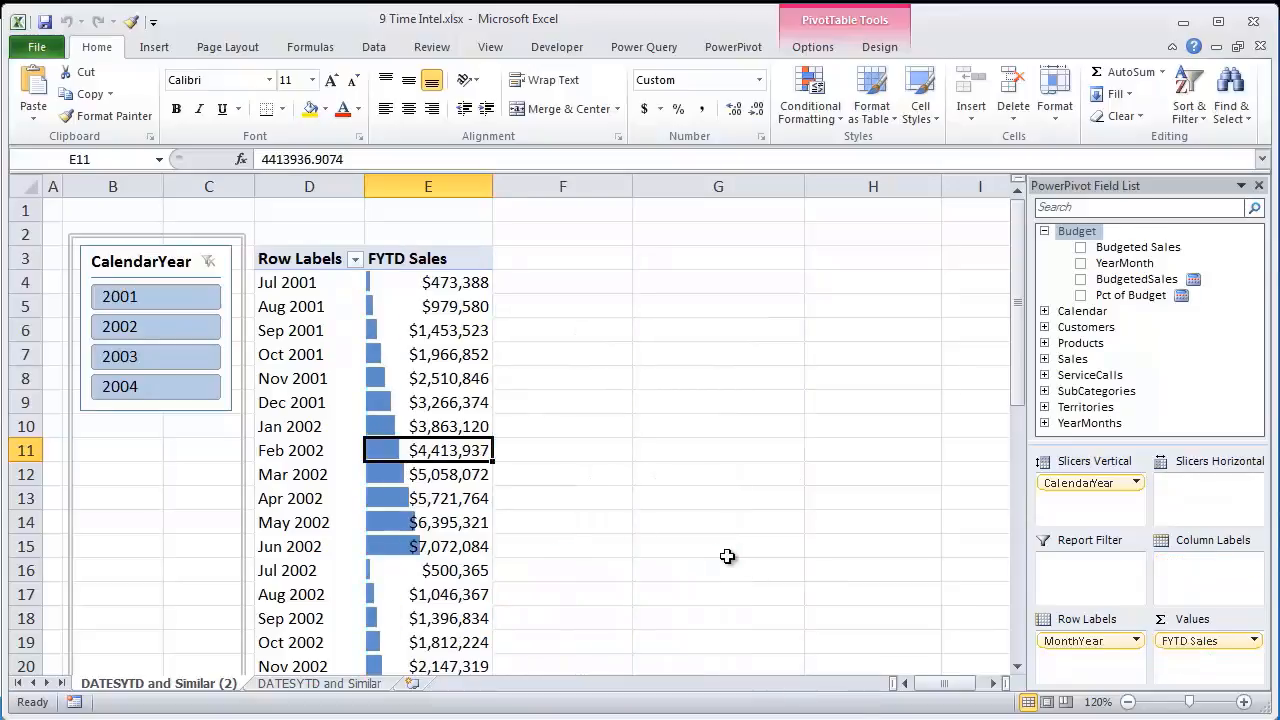
Add the Products table's Category field as a vertical slicer for the FYTD Sales pivot table
{"action": "left_click", "coordinate": [424, 305]}
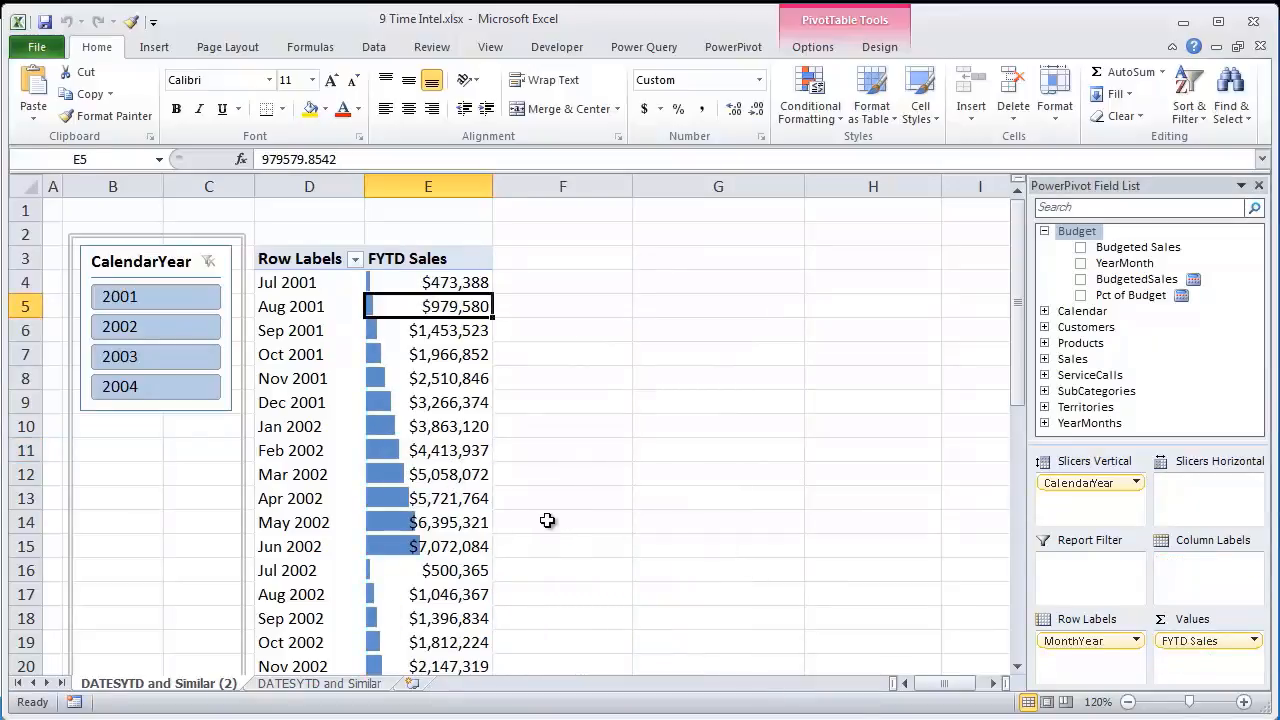
{"action": "left_click", "coordinate": [1044, 343]}
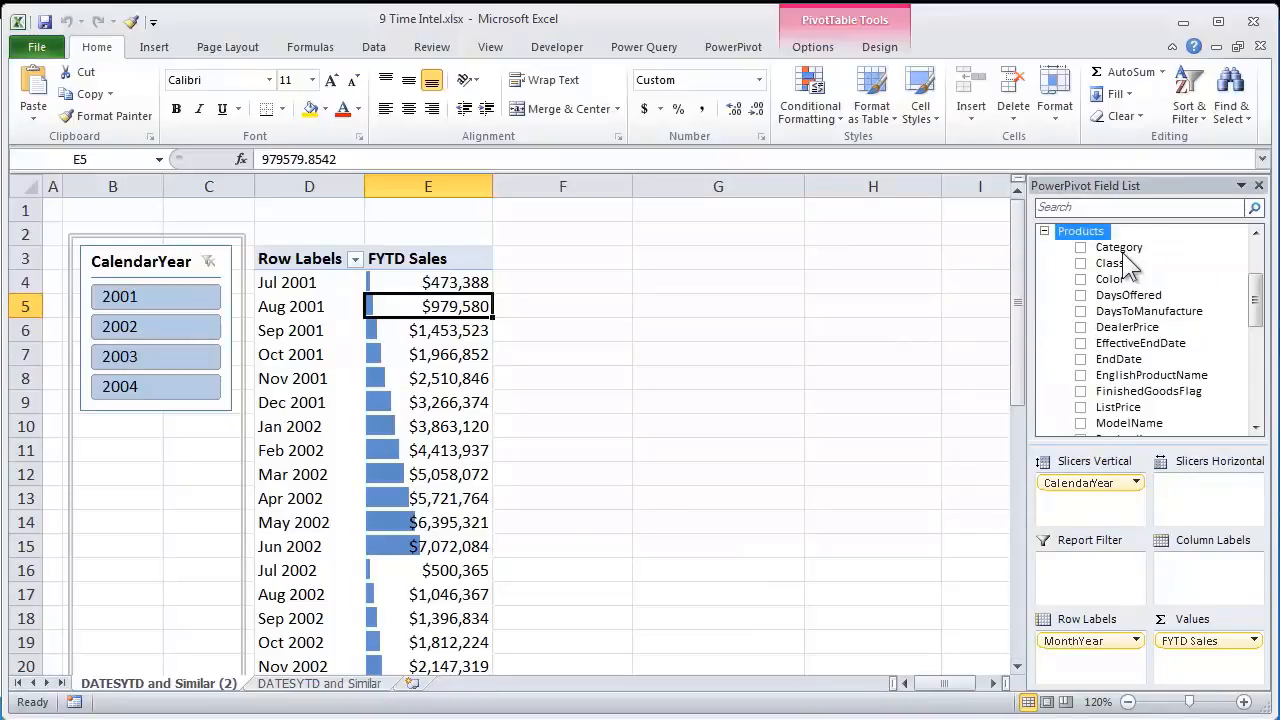
{"action": "left_click_drag", "start_coordinate": [1118, 248], "coordinate": [1082, 512]}
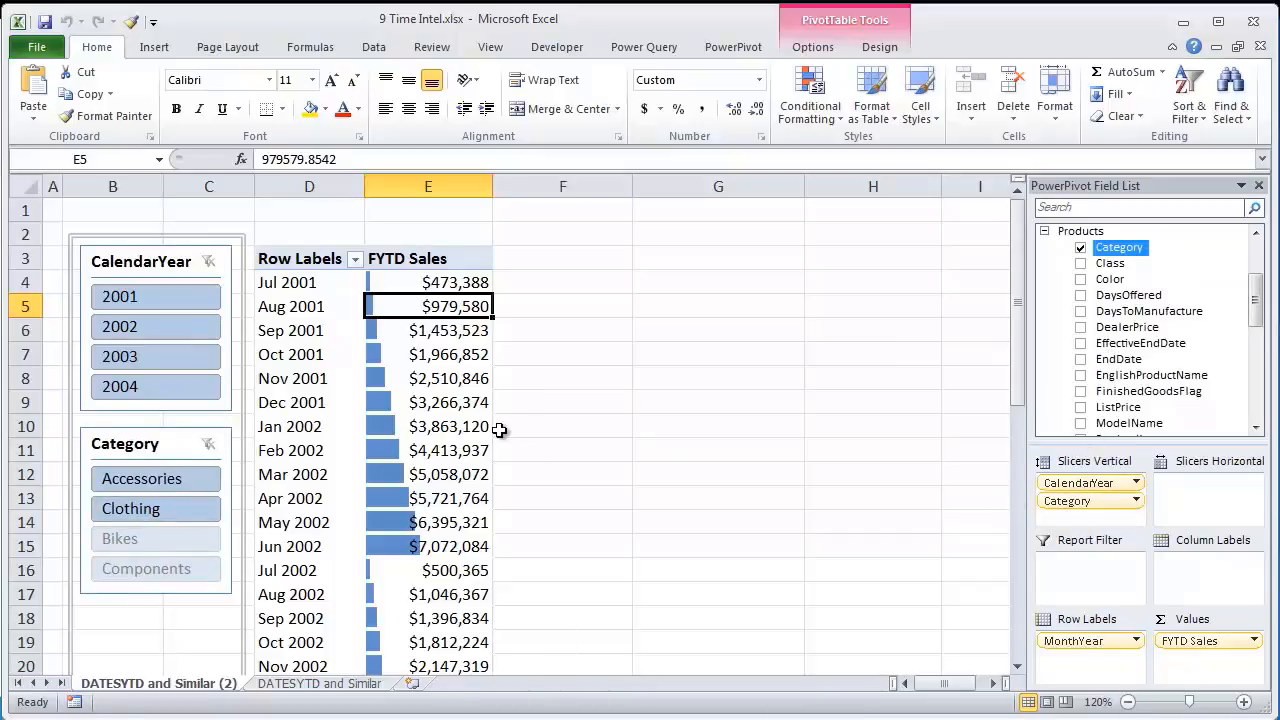
{"action": "left_click", "coordinate": [316, 685]}
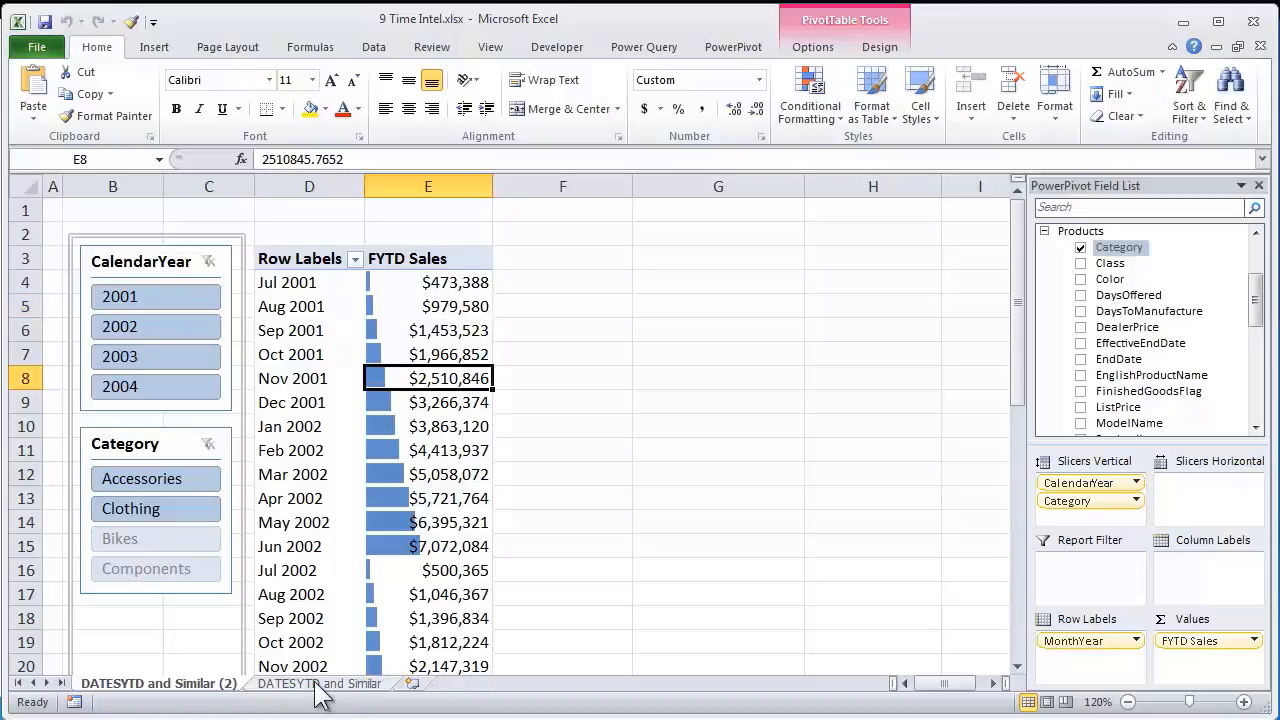
Compare FYTD Sales for Bikes, Components, Accessories and Clothing with the Category slicer, finishing with only Accessories selected
{"action": "left_click", "coordinate": [168, 540]}
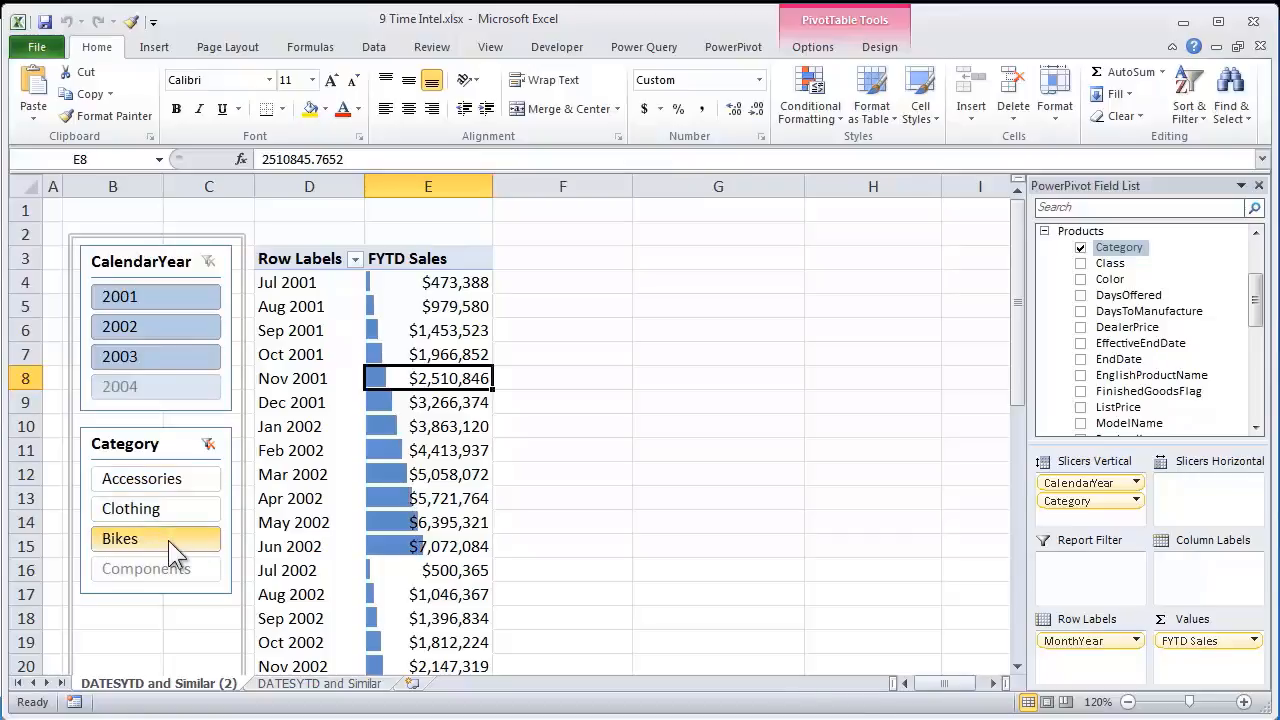
{"action": "left_click", "coordinate": [208, 443]}
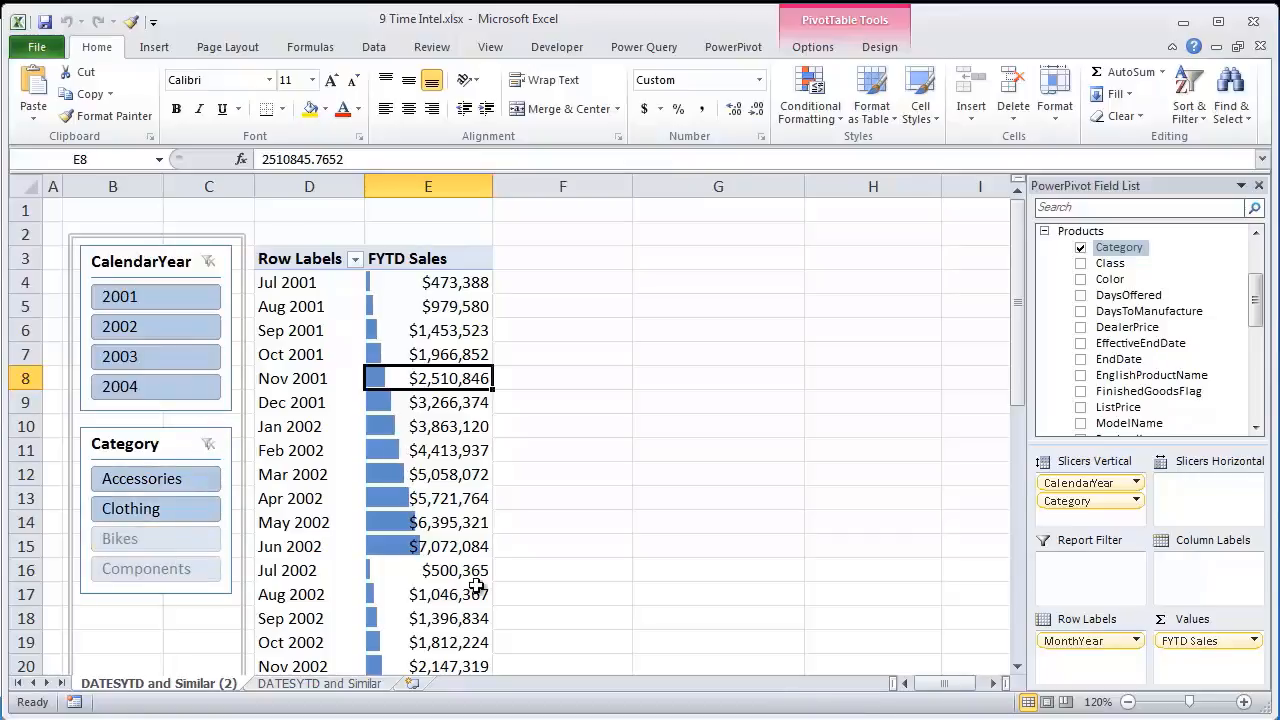
{"action": "mouse_move", "coordinate": [450, 512]}
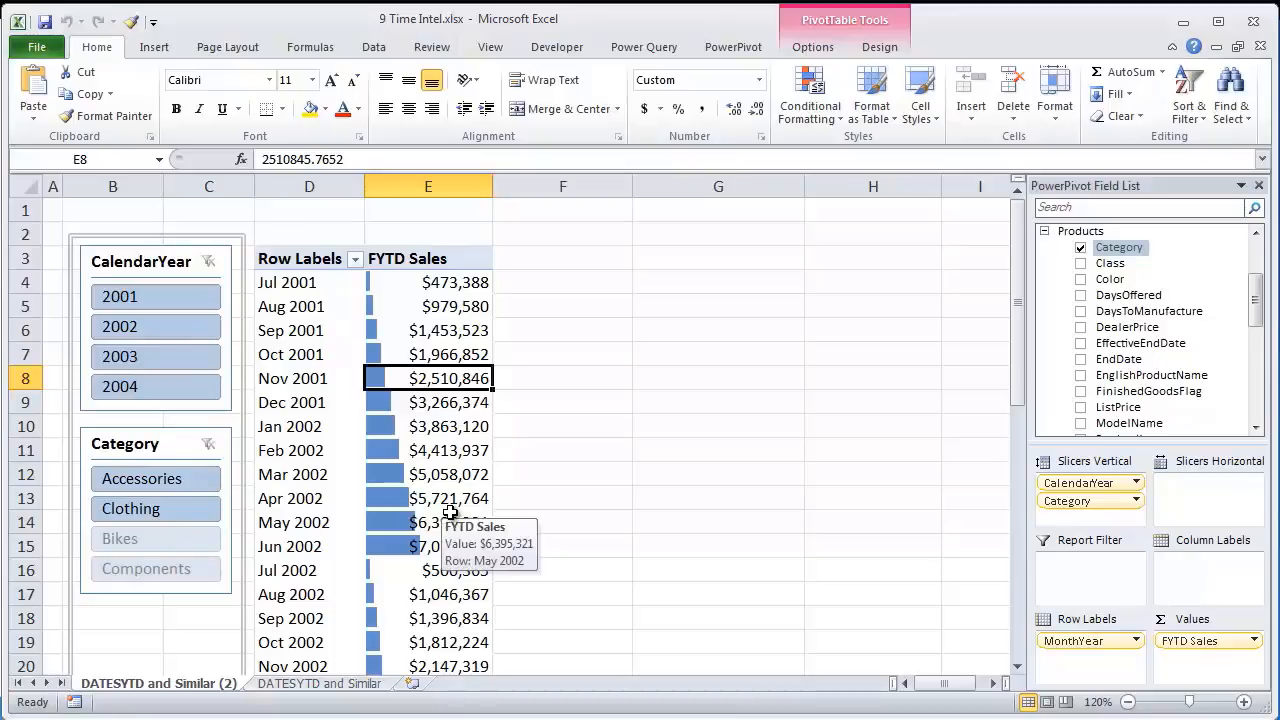
{"action": "left_click", "coordinate": [150, 569]}
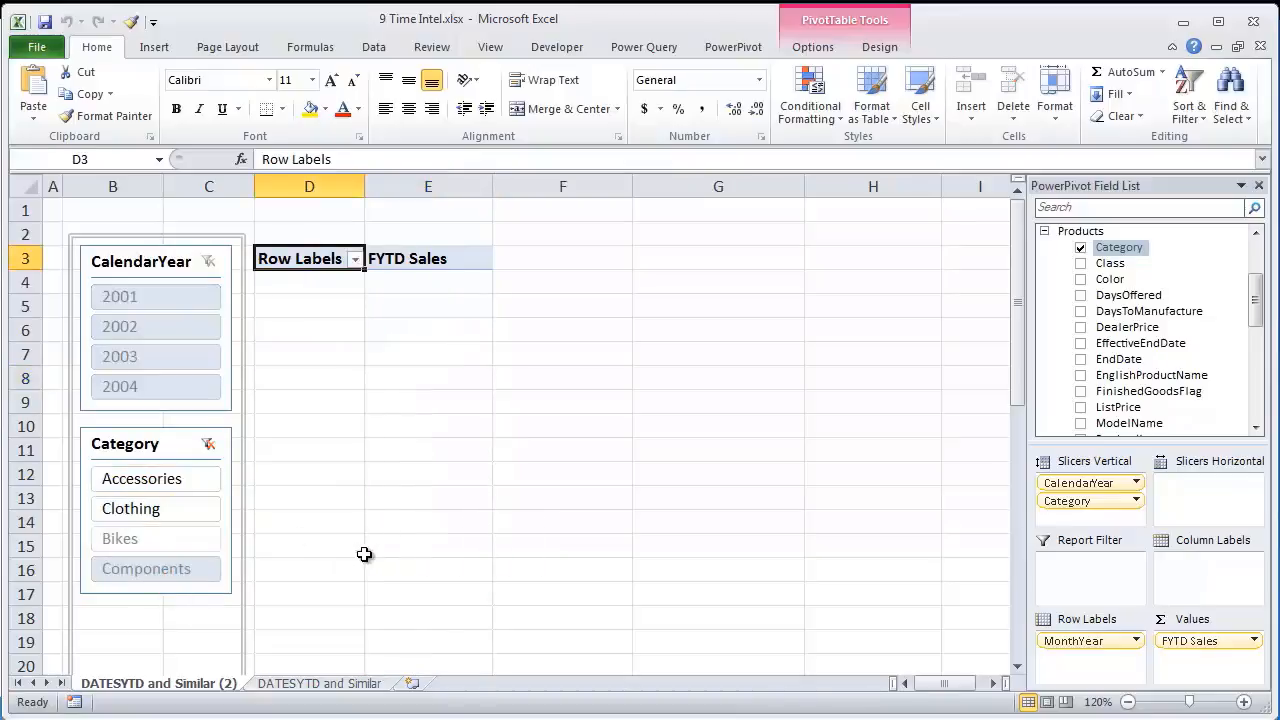
{"action": "left_click", "coordinate": [160, 479]}
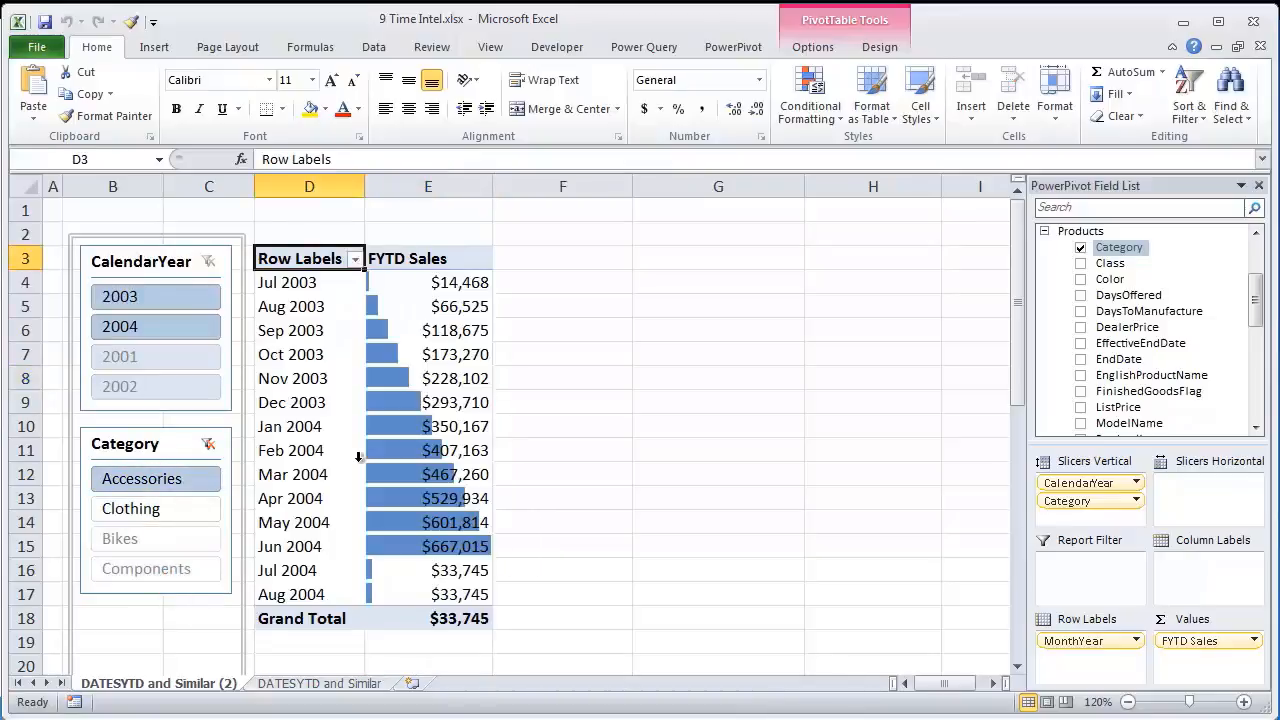
{"action": "left_click", "coordinate": [150, 509]}
{"action": "left_click", "coordinate": [144, 546]}
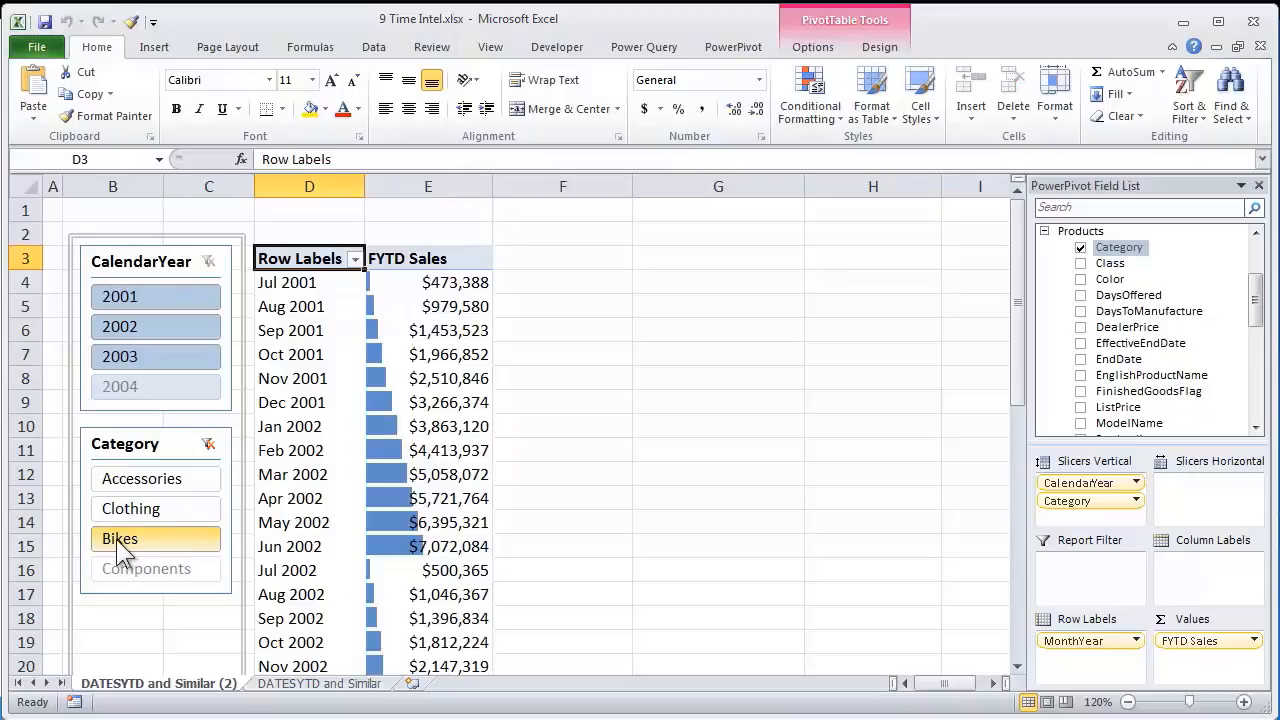
{"action": "left_click", "coordinate": [145, 508]}
{"action": "left_click", "coordinate": [153, 484], "text": "ctrl"}
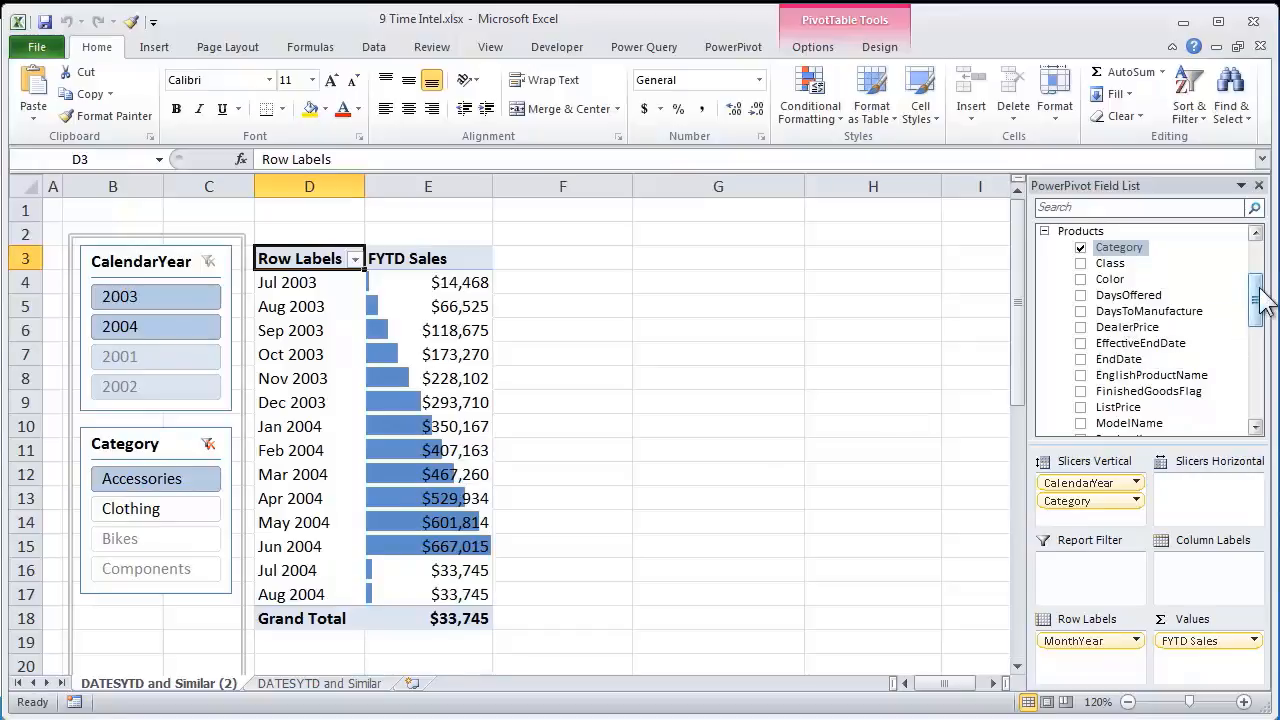
Split FYTD Sales into columns by the Products table's Subcategory field and filter the pivot table to the Clothing category
{"action": "left_click_drag", "start_coordinate": [1262, 303], "coordinate": [1265, 370]}
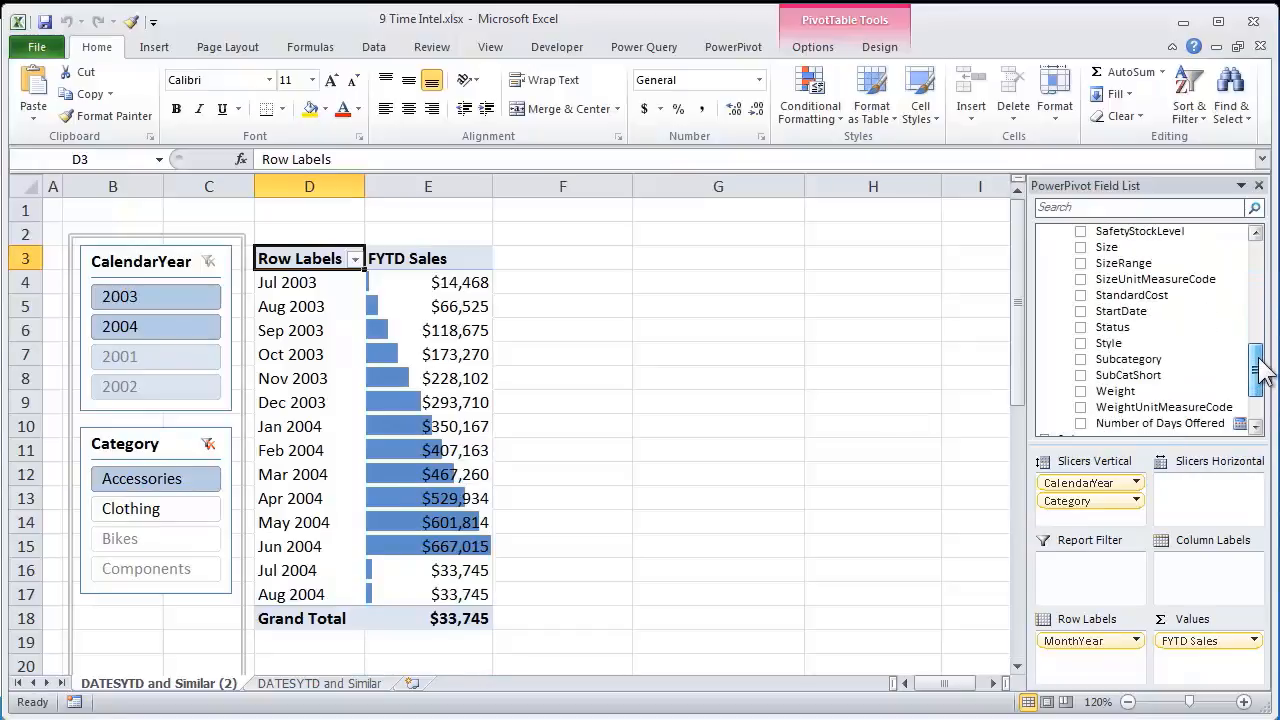
{"action": "left_click", "coordinate": [1122, 362]}
{"action": "left_click_drag", "start_coordinate": [1122, 368], "coordinate": [1185, 585]}
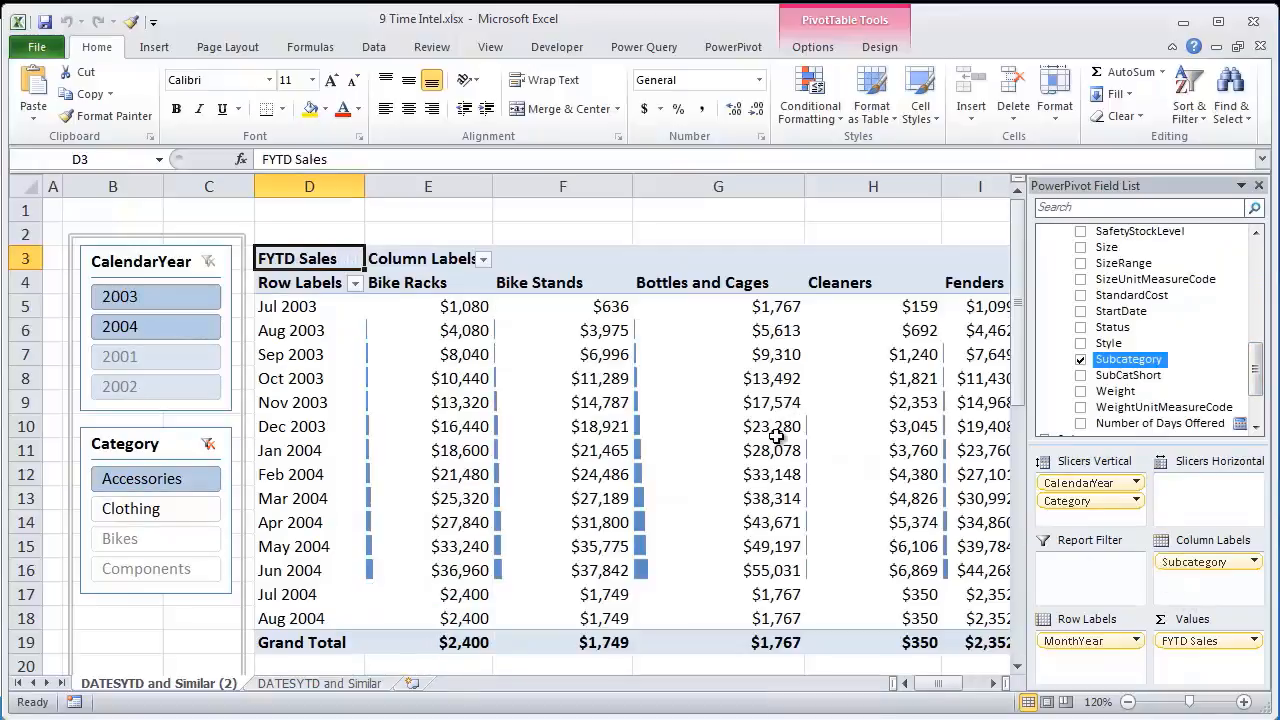
{"action": "left_click", "coordinate": [1127, 703]}
{"action": "left_click", "coordinate": [1127, 703]}
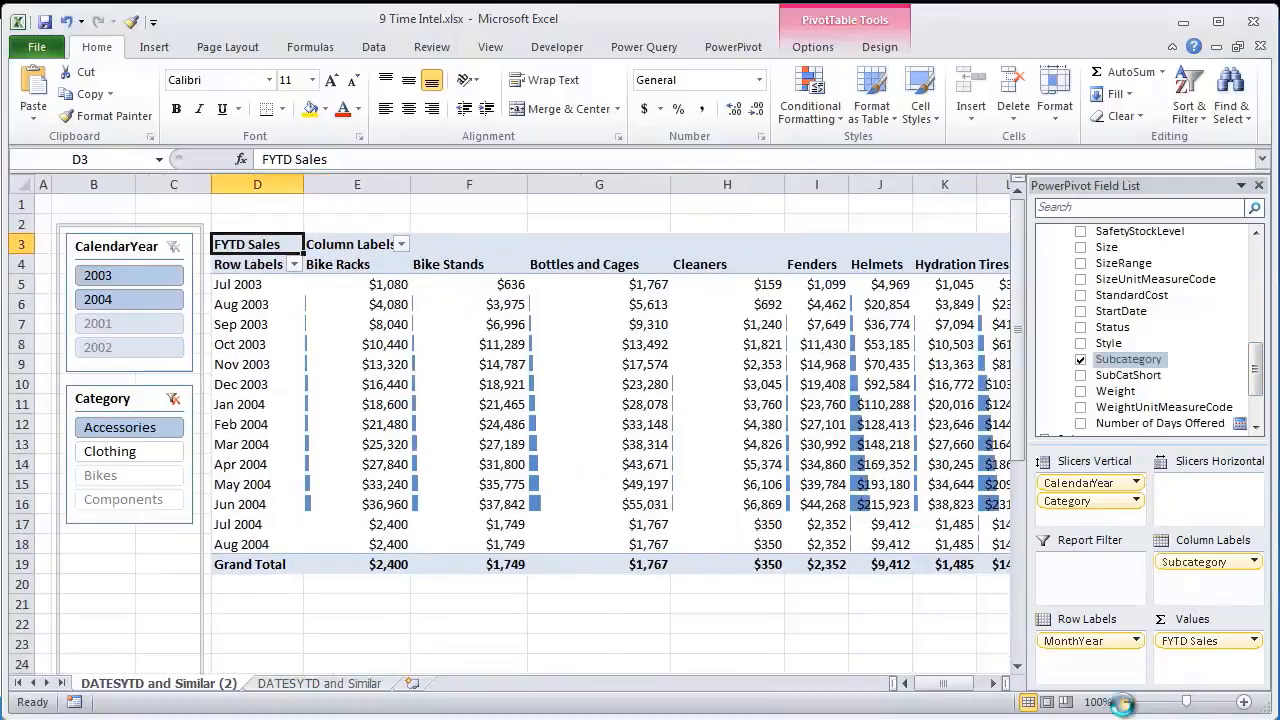
{"action": "left_click", "coordinate": [1127, 703]}
{"action": "left_click", "coordinate": [128, 427]}
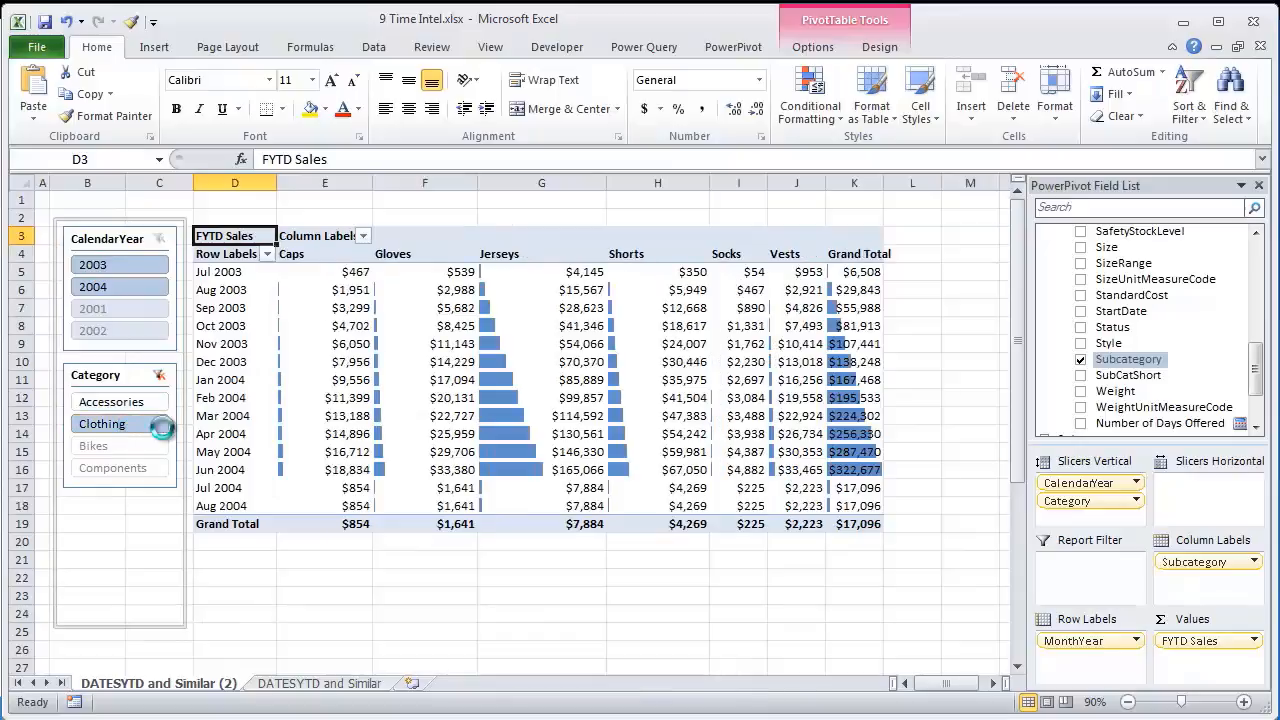
{"action": "left_click", "coordinate": [866, 290]}
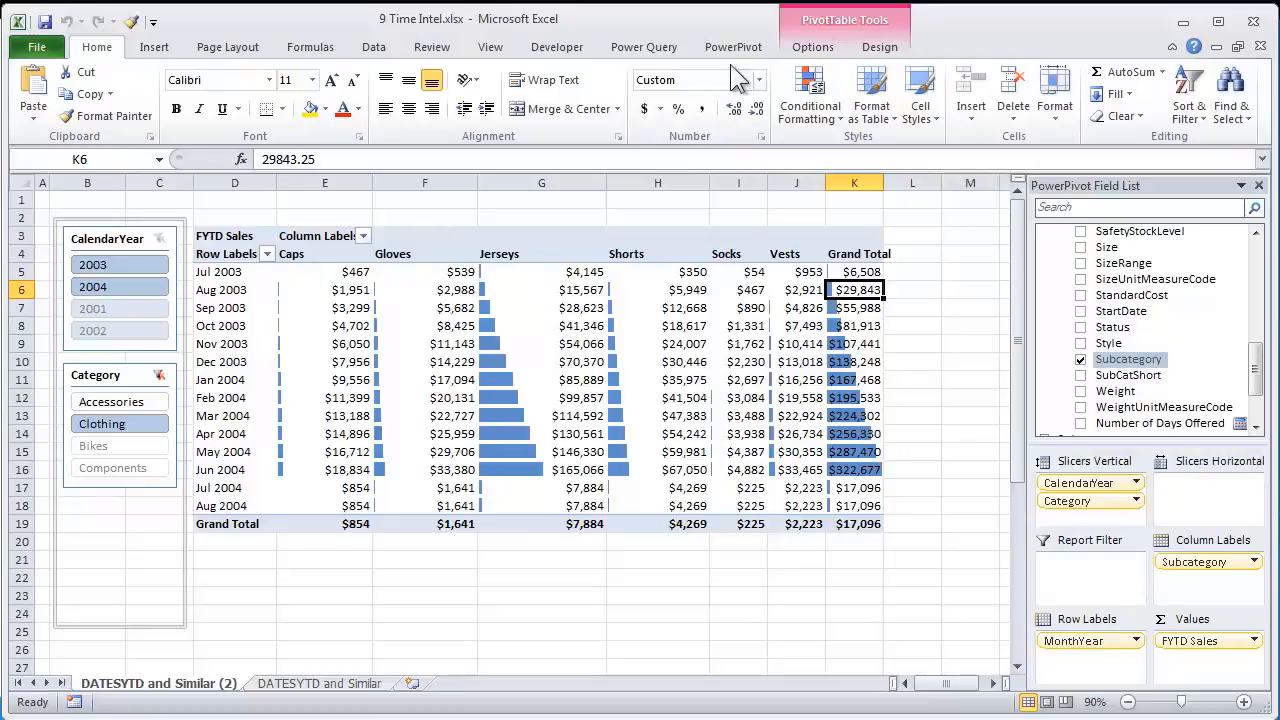
Turn off the FYTD Sales pivot table's grand totals for both rows and columns
{"action": "left_click", "coordinate": [880, 47]}
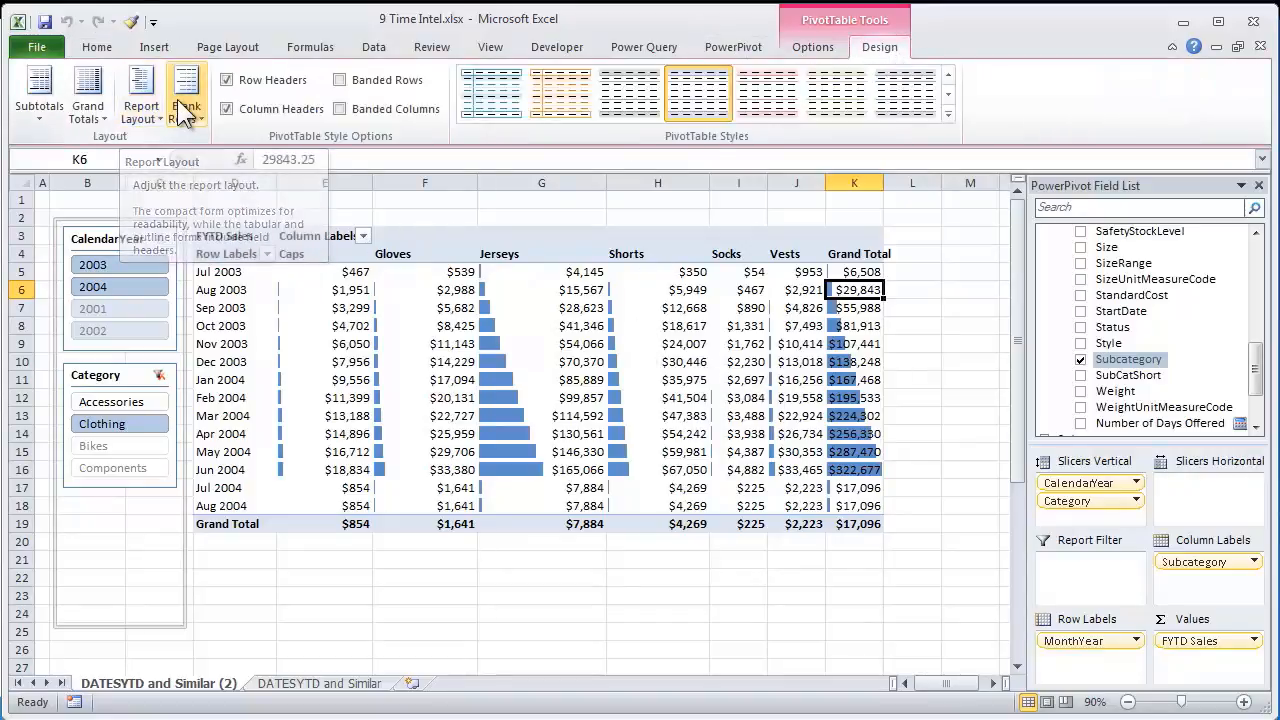
{"action": "left_click", "coordinate": [103, 99]}
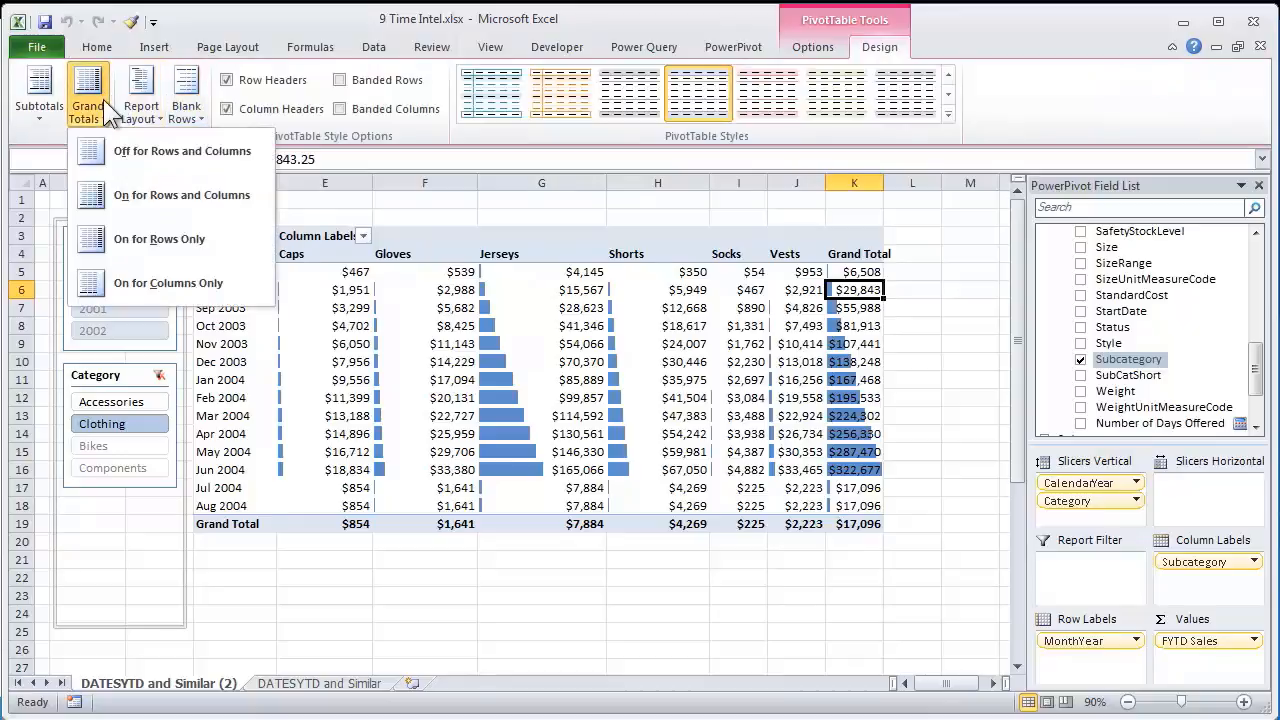
{"action": "left_click", "coordinate": [198, 161]}
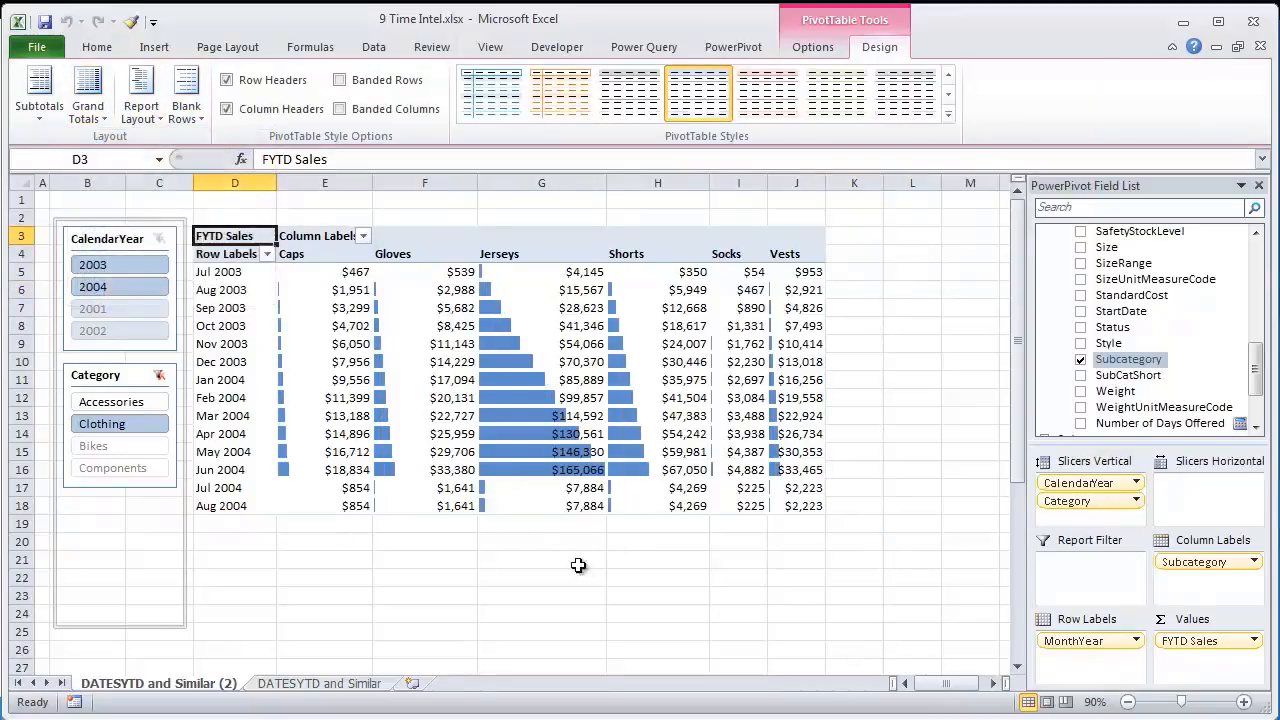
Collapse the ribbon, close the PowerPivot Field List and enlarge the sheet to 120% so the whole pivot table fits
{"action": "left_click", "coordinate": [1245, 702]}
{"action": "left_click", "coordinate": [1245, 702]}
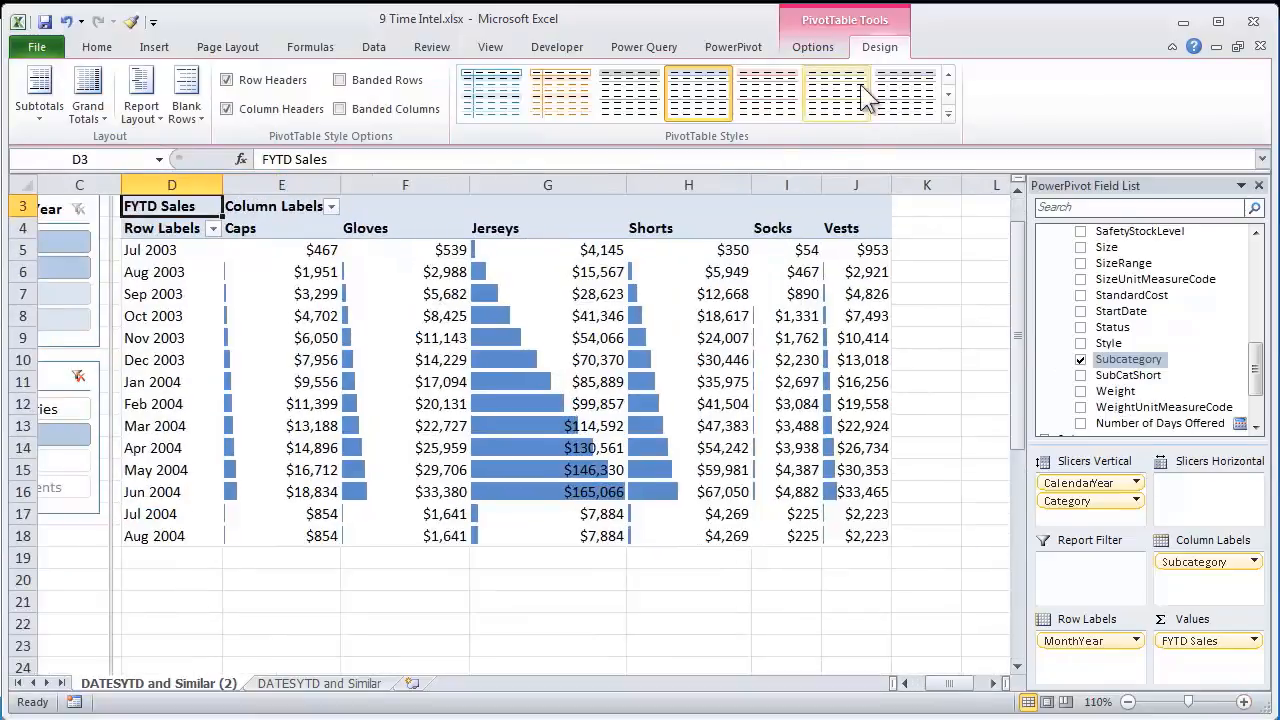
{"action": "double_click", "coordinate": [871, 48]}
{"action": "left_click_drag", "start_coordinate": [1015, 302], "coordinate": [1023, 239]}
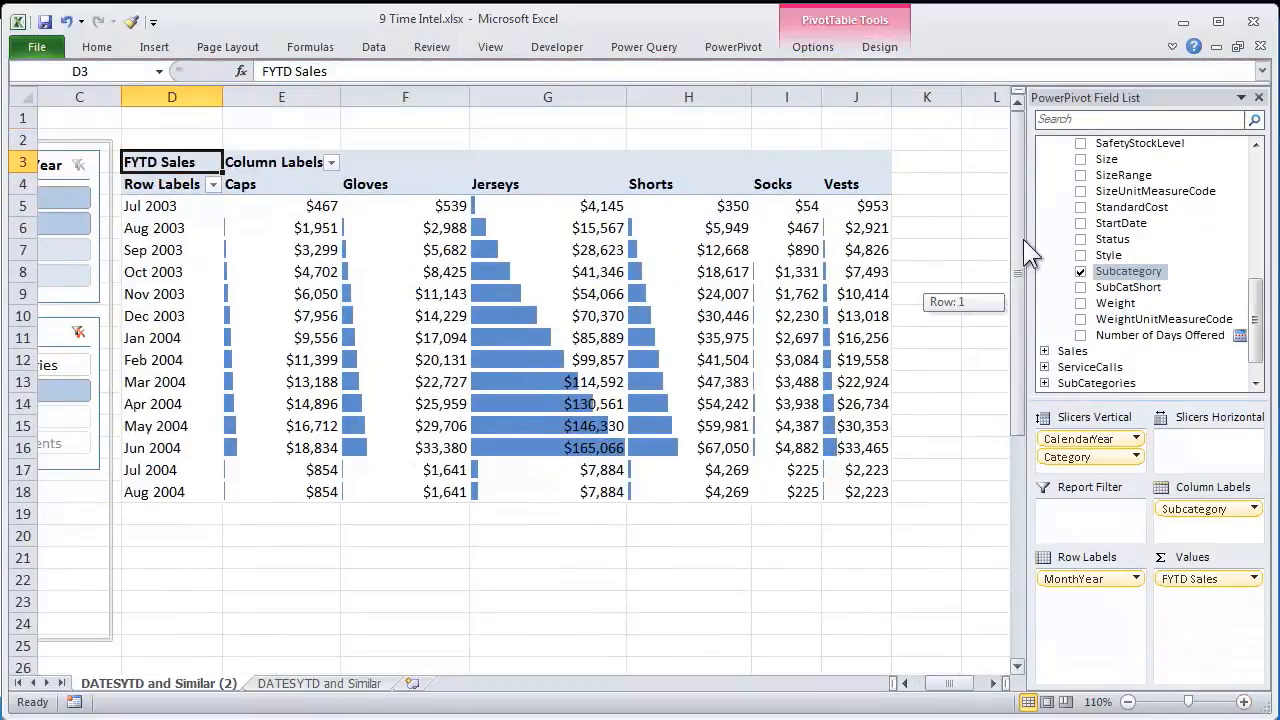
{"action": "left_click_drag", "start_coordinate": [966, 684], "coordinate": [950, 695]}
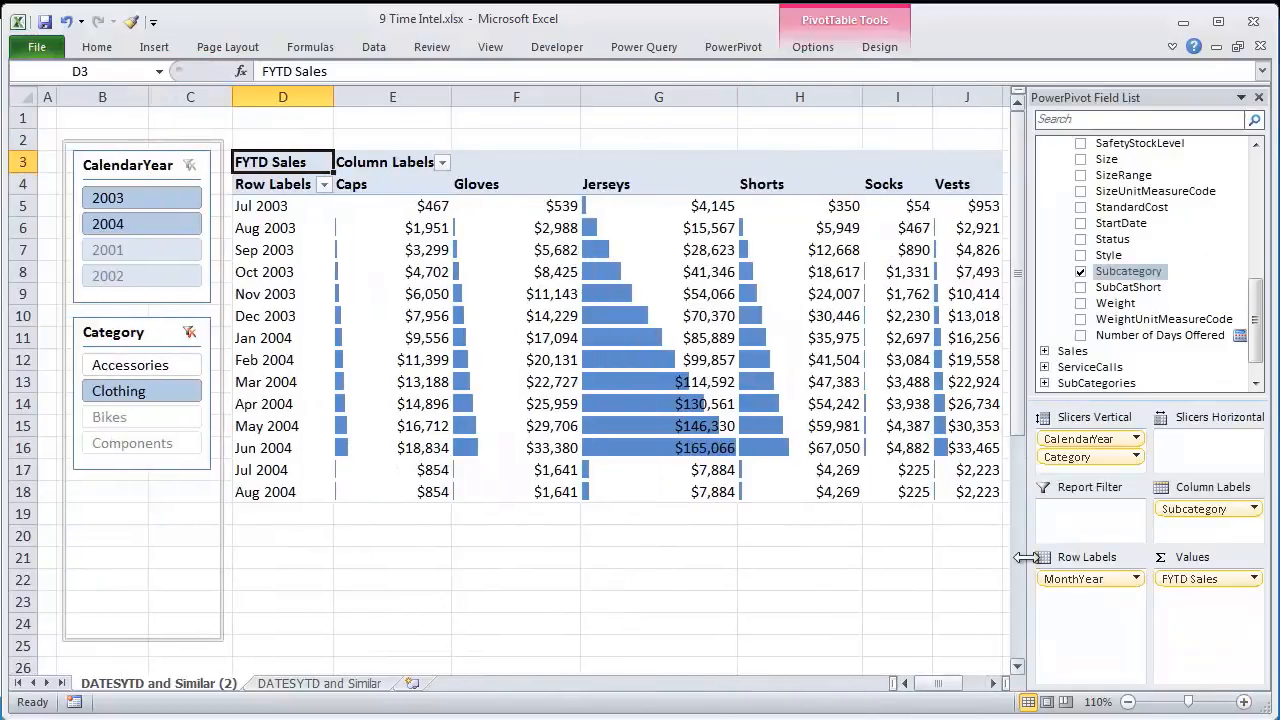
{"action": "left_click", "coordinate": [1258, 99]}
{"action": "left_click", "coordinate": [668, 446]}
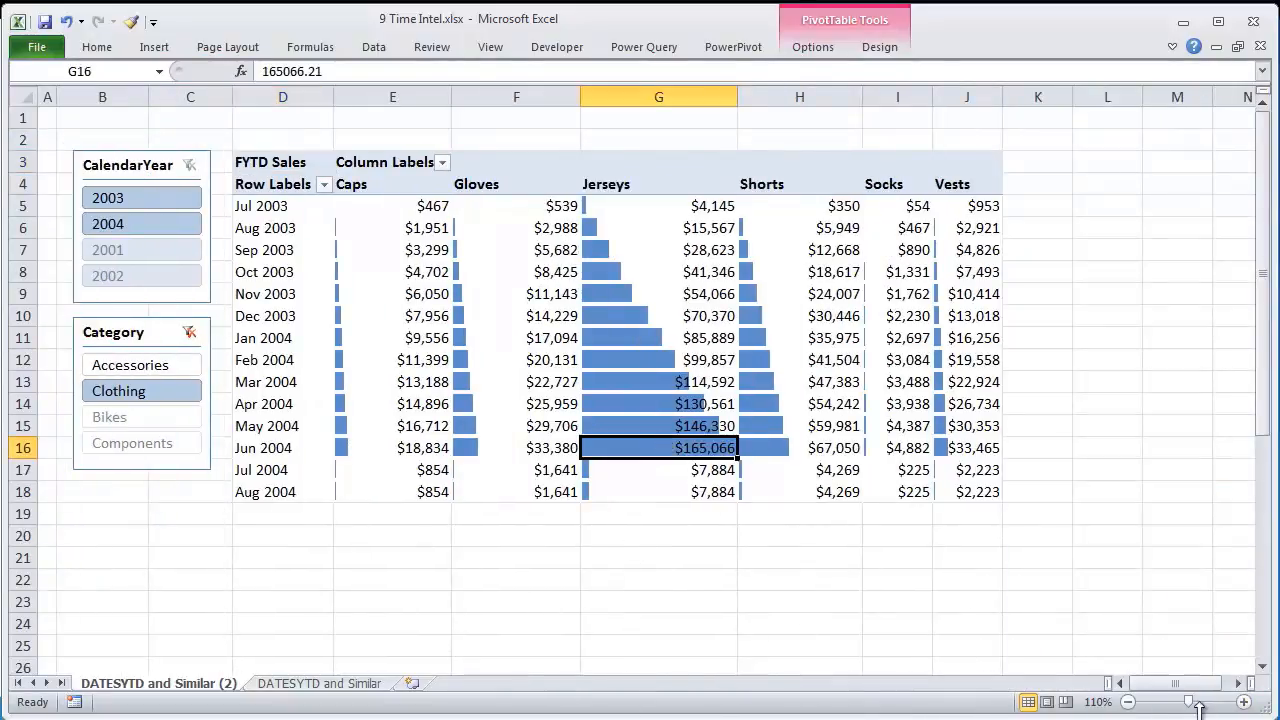
{"action": "left_click", "coordinate": [1244, 702]}
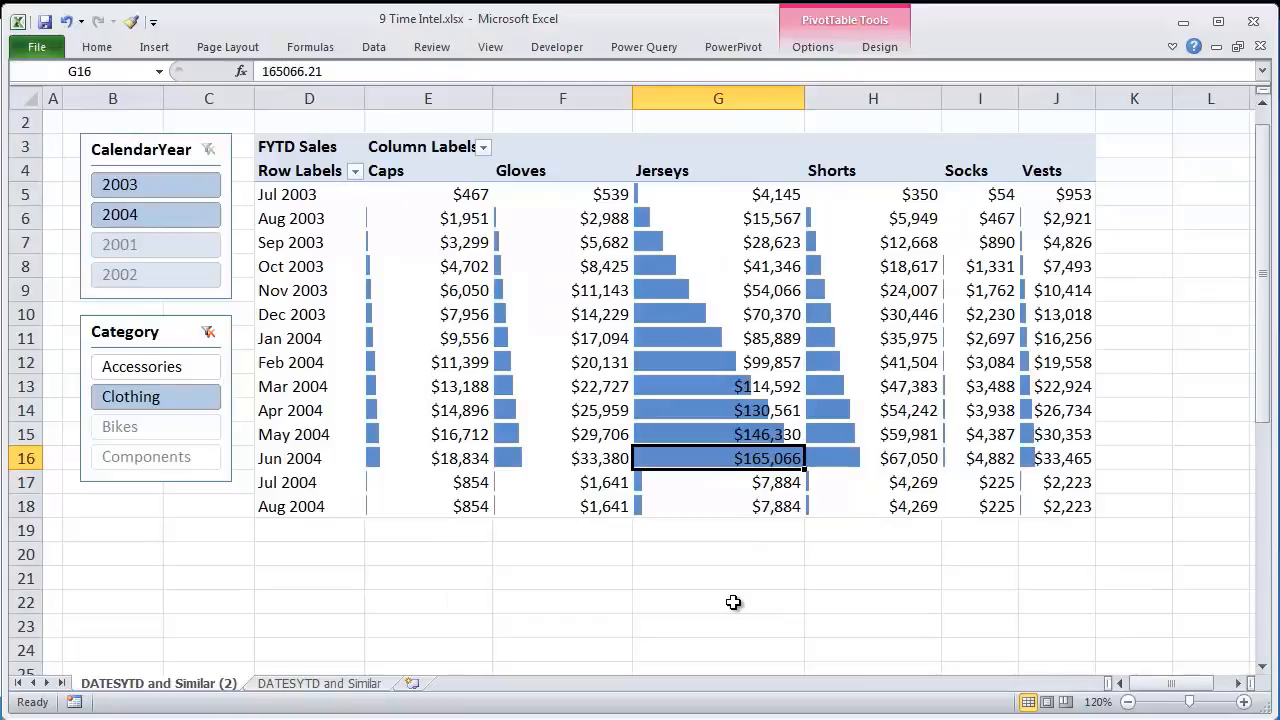
Examine Jerseys FYTD Sales from Jul 2003 to Jun 2004, and compare 2004 with 2003 using the CalendarYear slicer, finishing with both years selected
{"action": "left_click", "coordinate": [416, 394]}
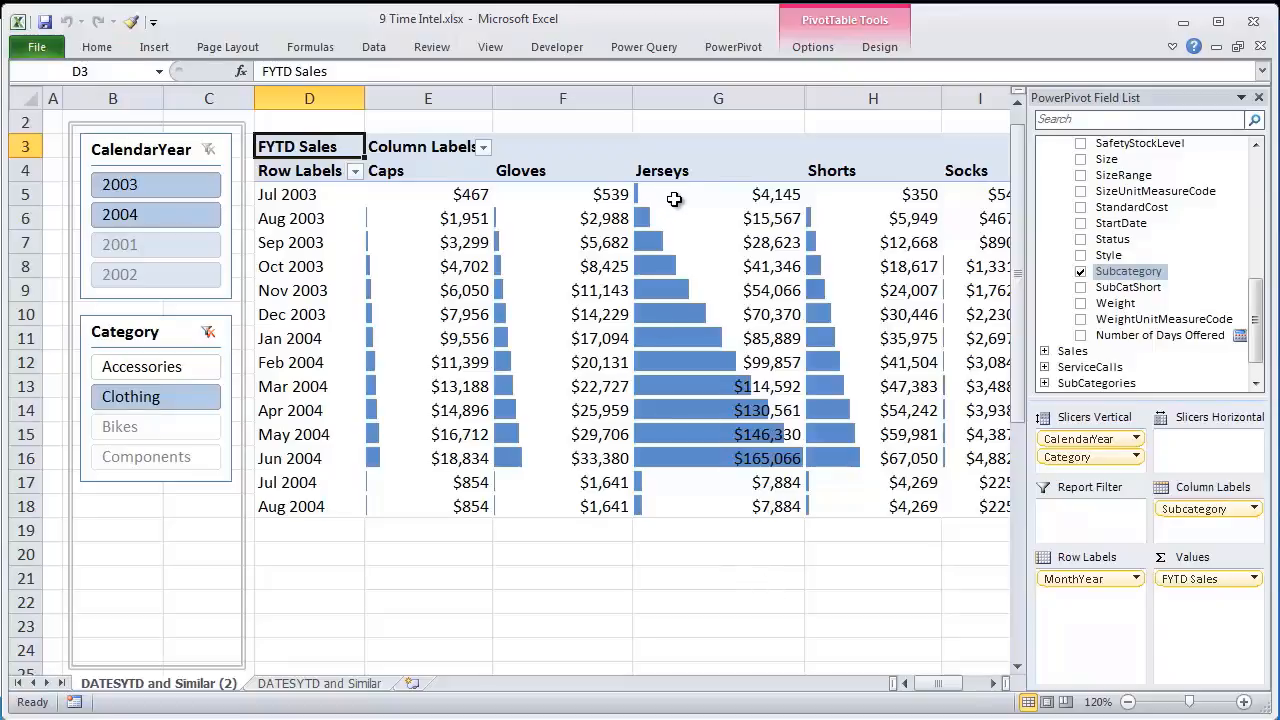
{"action": "left_click_drag", "start_coordinate": [674, 194], "coordinate": [690, 458]}
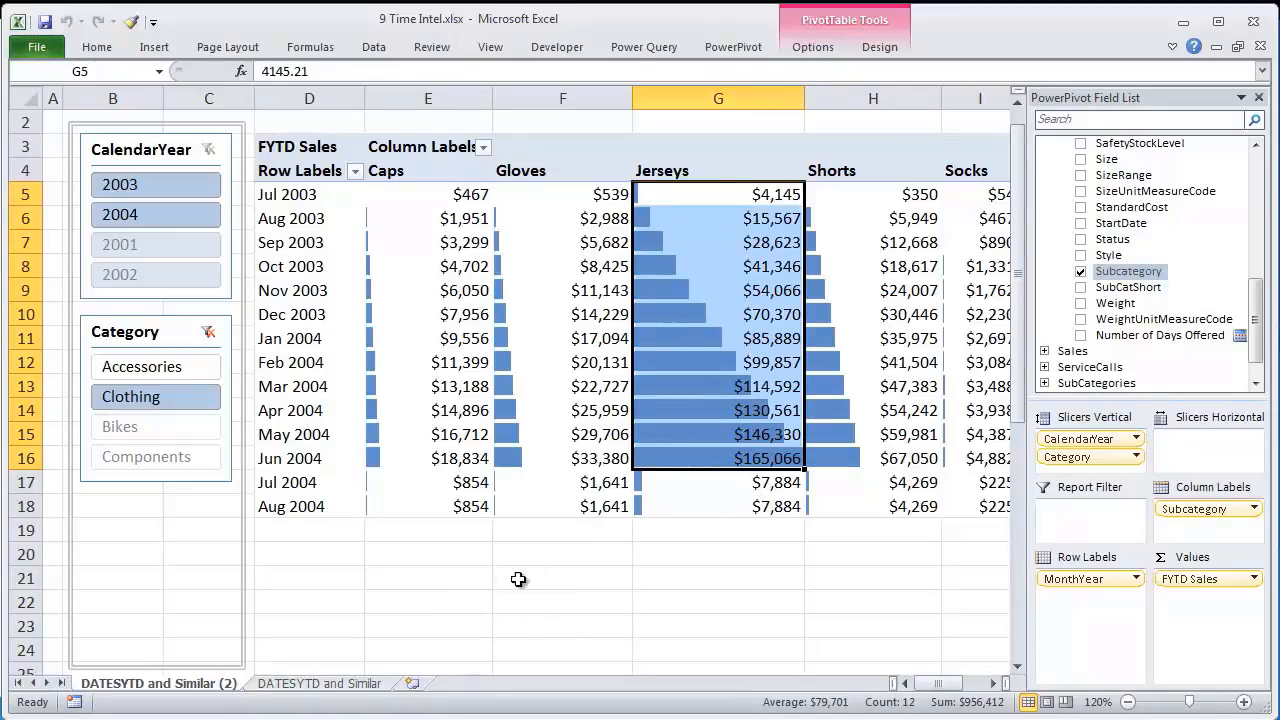
{"action": "left_click", "coordinate": [147, 218]}
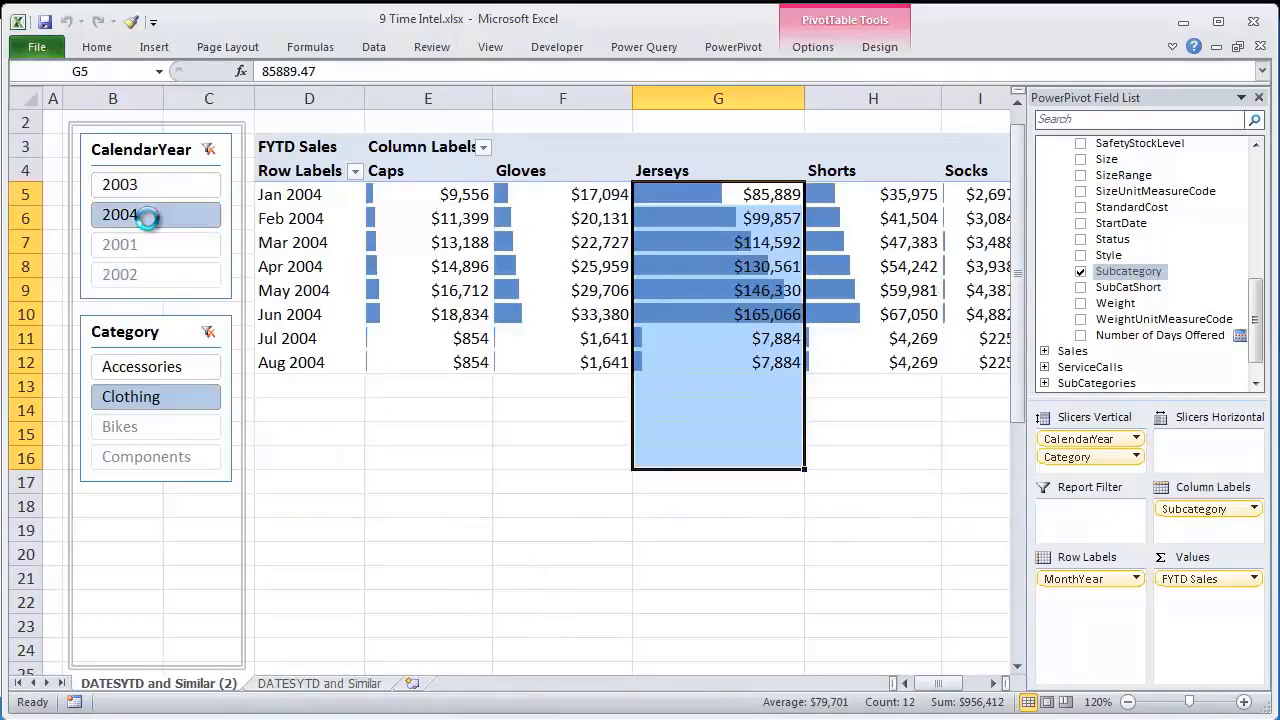
{"action": "left_click", "coordinate": [540, 408]}
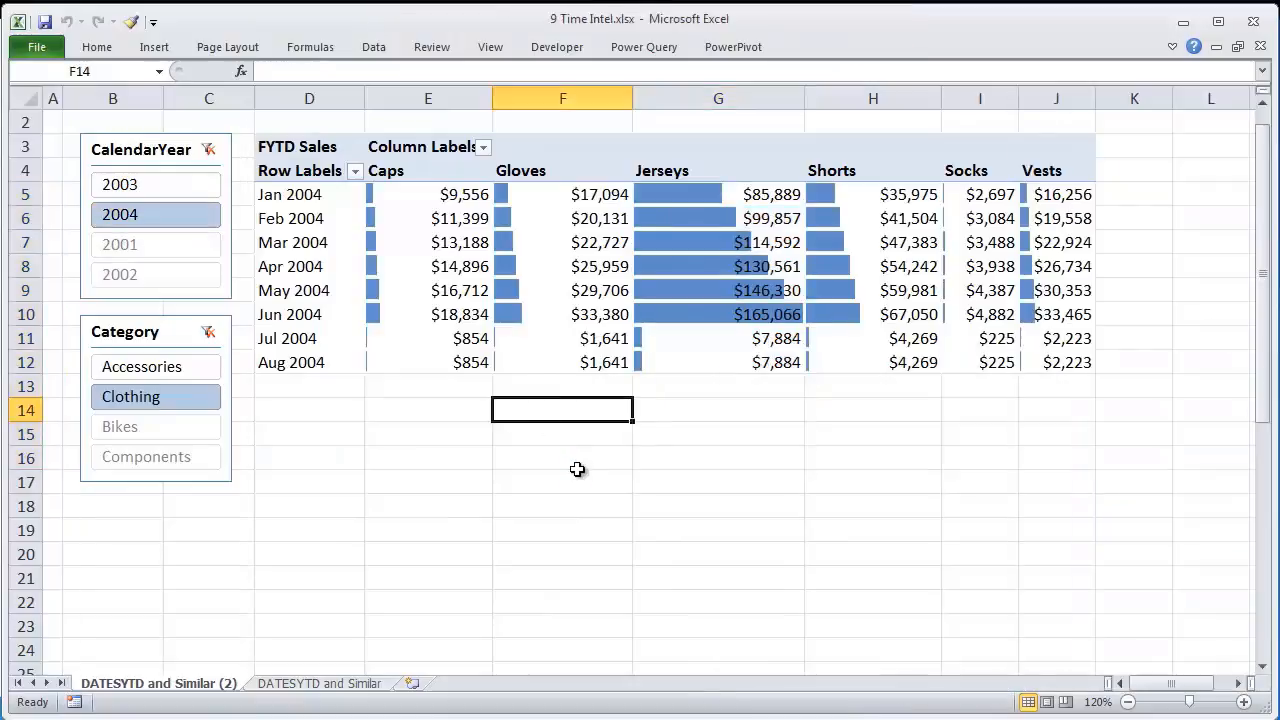
{"action": "left_click", "coordinate": [127, 188]}
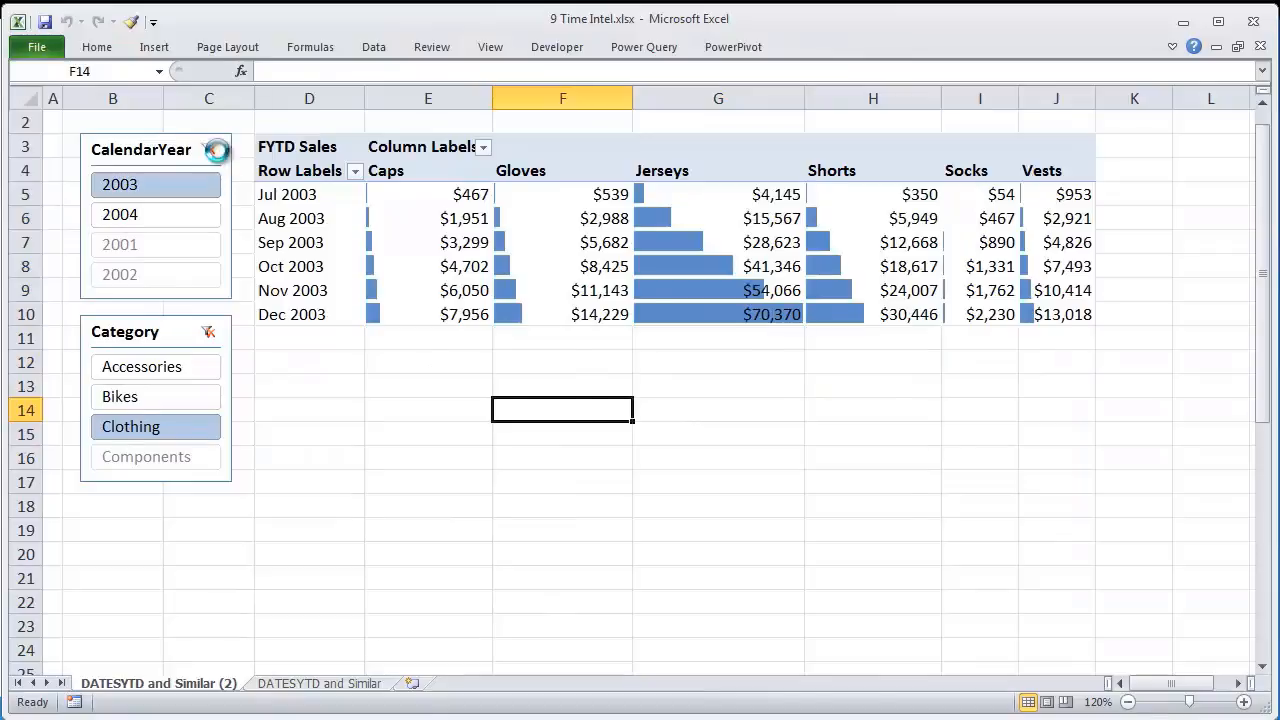
{"action": "left_click", "coordinate": [150, 214], "text": "ctrl"}
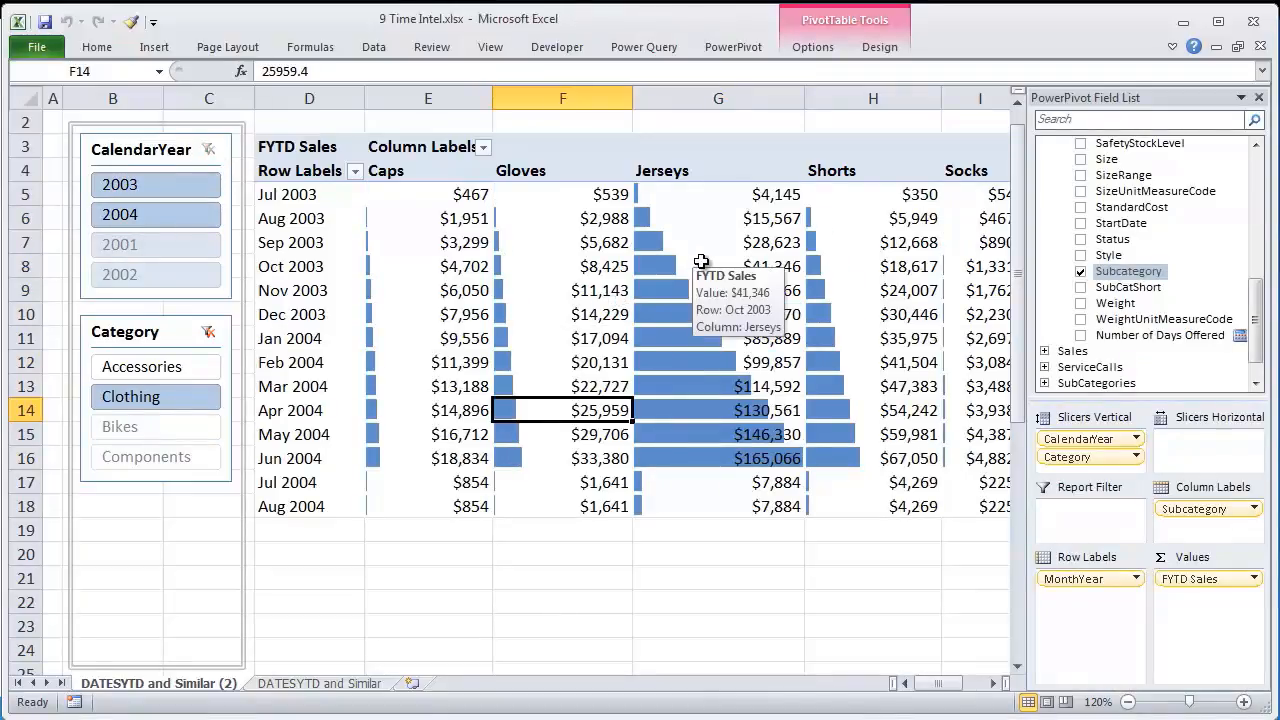
Replace the FYTD Sales measure in the pivot table's values with YTD Sales from the Sales table
{"action": "left_click_drag", "start_coordinate": [1200, 583], "coordinate": [1125, 383]}
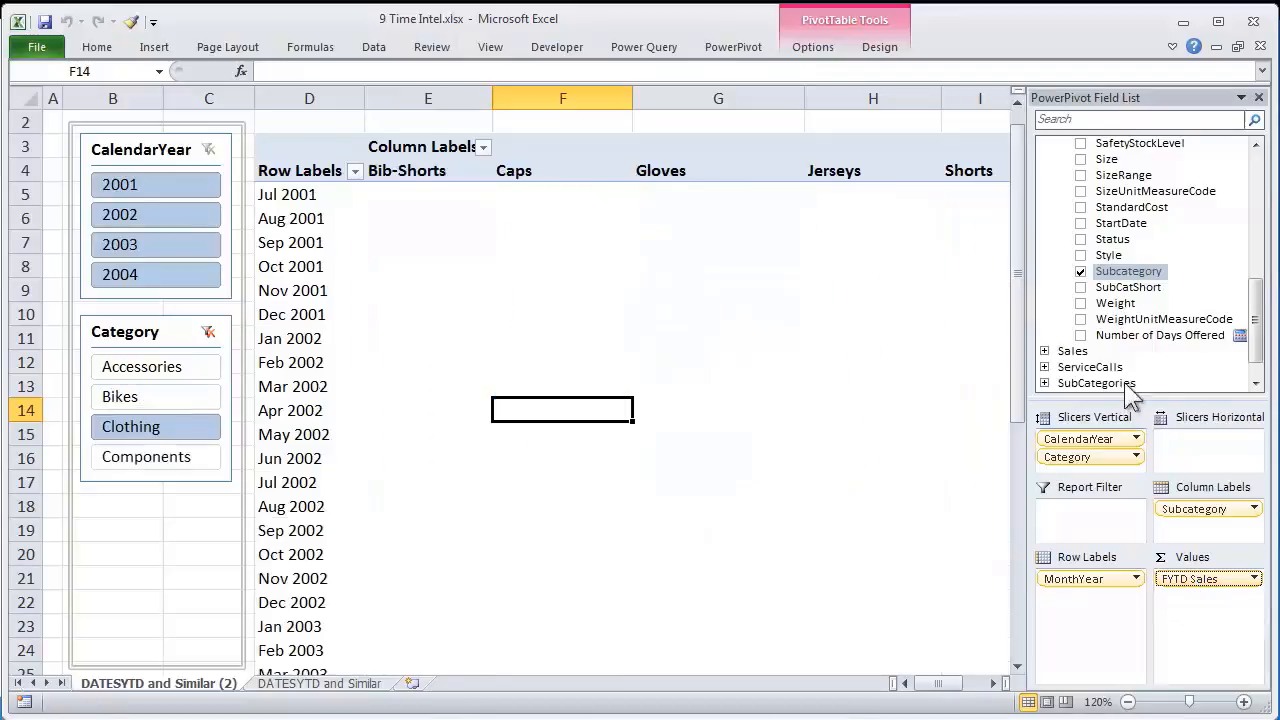
{"action": "left_click", "coordinate": [1101, 119]}
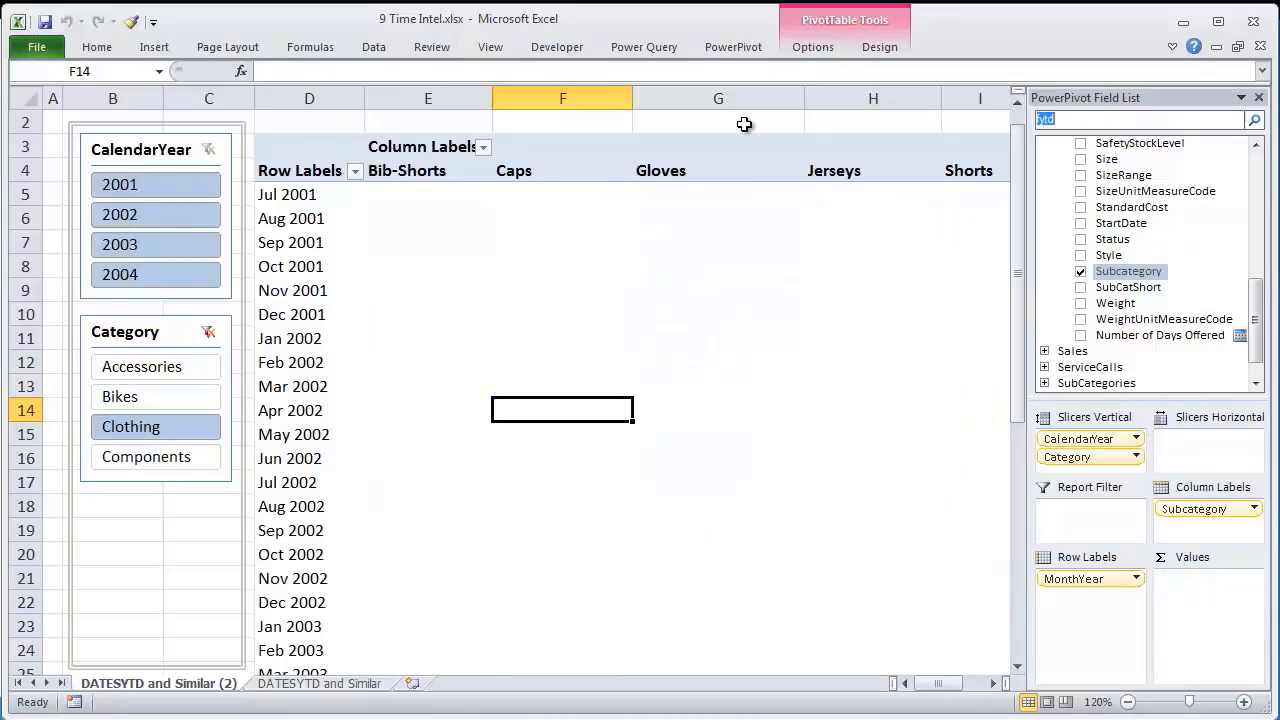
{"action": "type", "text": "ytd sales"}
{"action": "key", "text": "Return"}
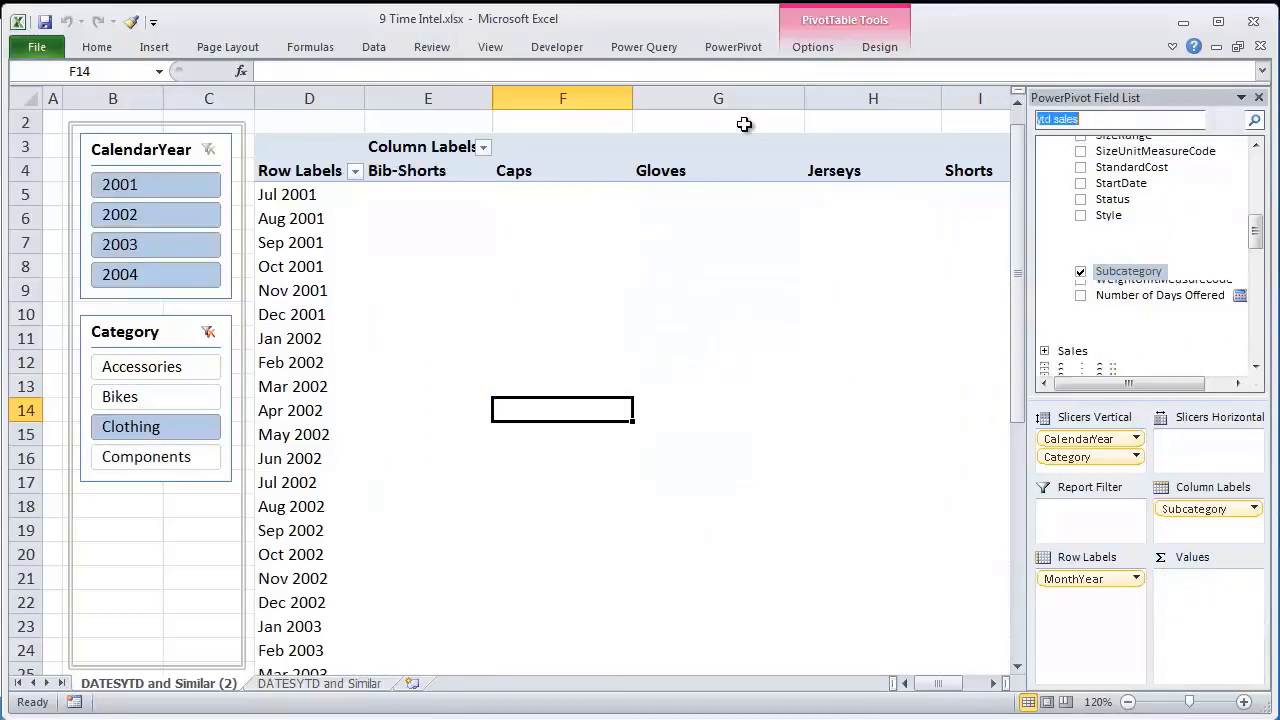
{"action": "left_click", "coordinate": [1256, 368]}
{"action": "left_click", "coordinate": [1254, 364]}
{"action": "left_click", "coordinate": [1254, 364]}
{"action": "left_click", "coordinate": [1254, 364]}
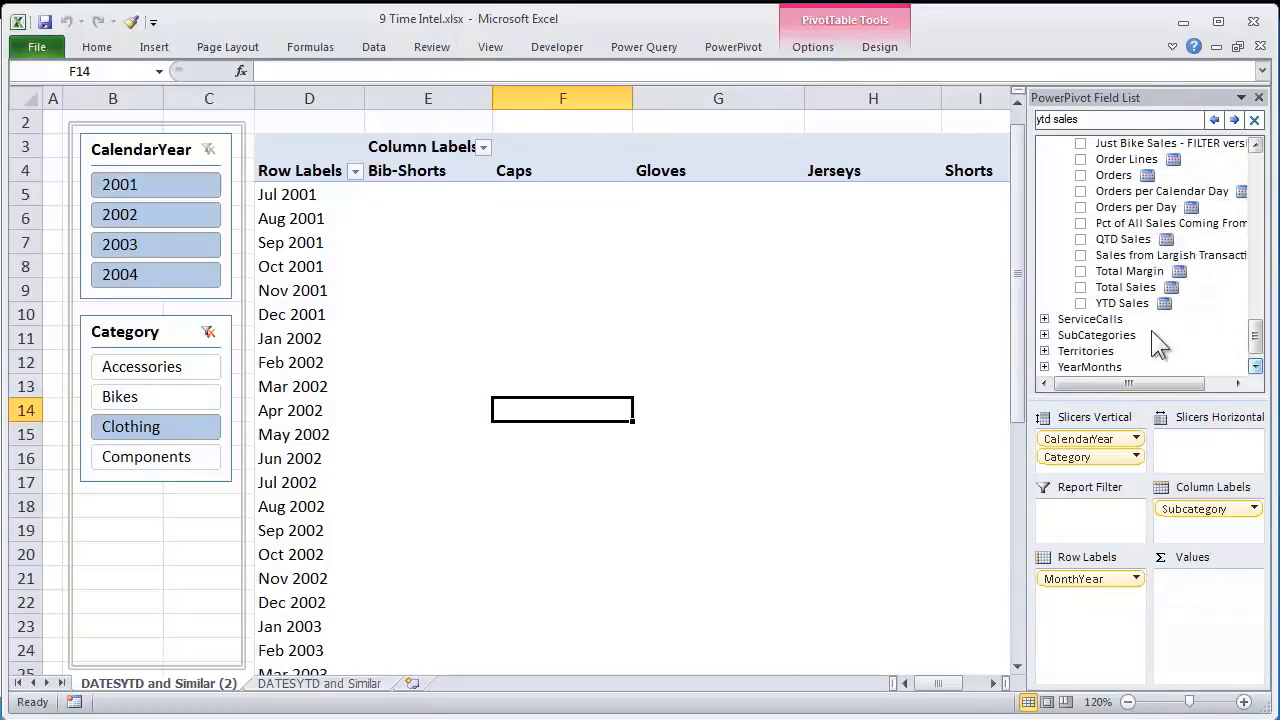
{"action": "left_click", "coordinate": [1080, 303]}
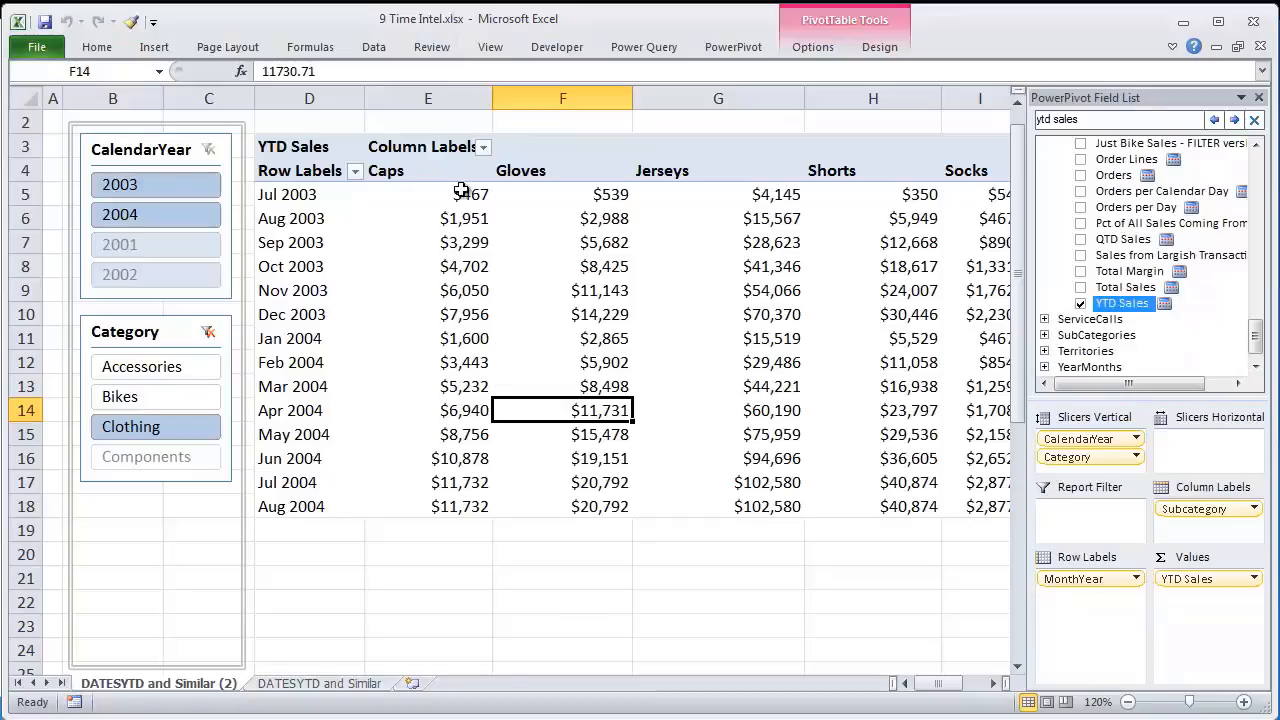
Add solid green data bars to all cells showing YTD Sales values for MonthYear and Subcategory
{"action": "left_click", "coordinate": [455, 226]}
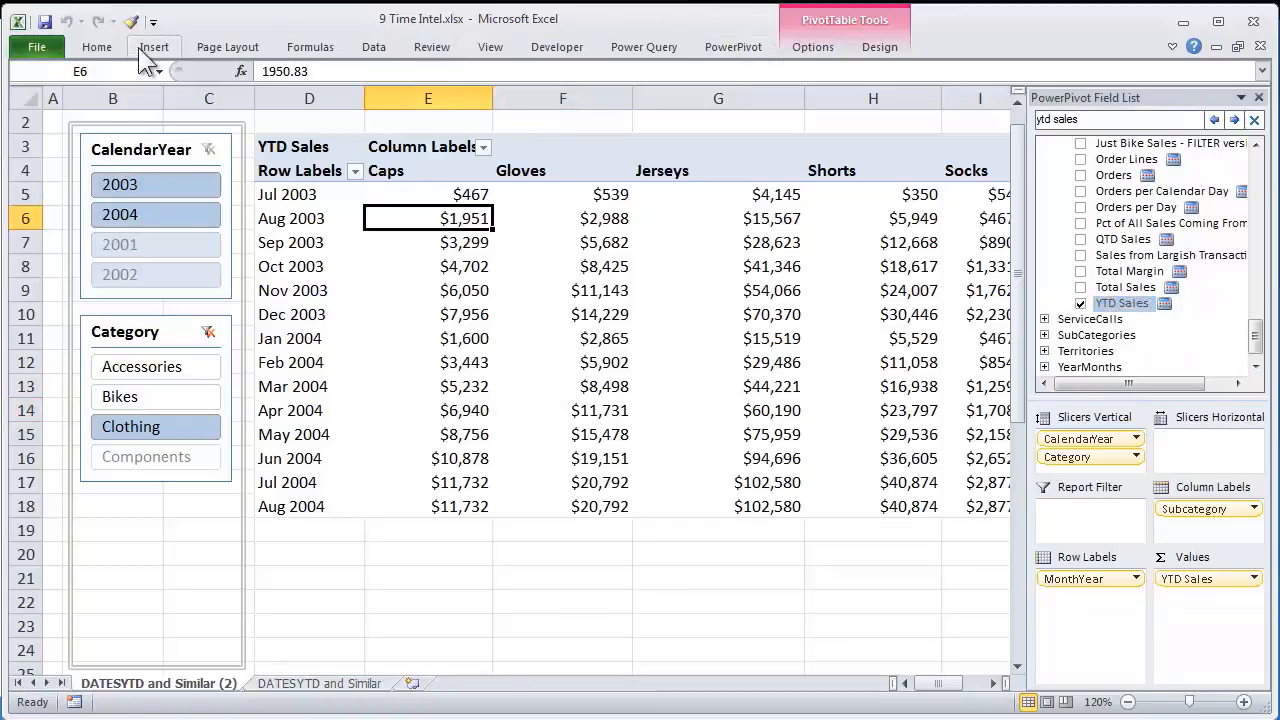
{"action": "left_click", "coordinate": [100, 50]}
{"action": "left_click", "coordinate": [810, 100]}
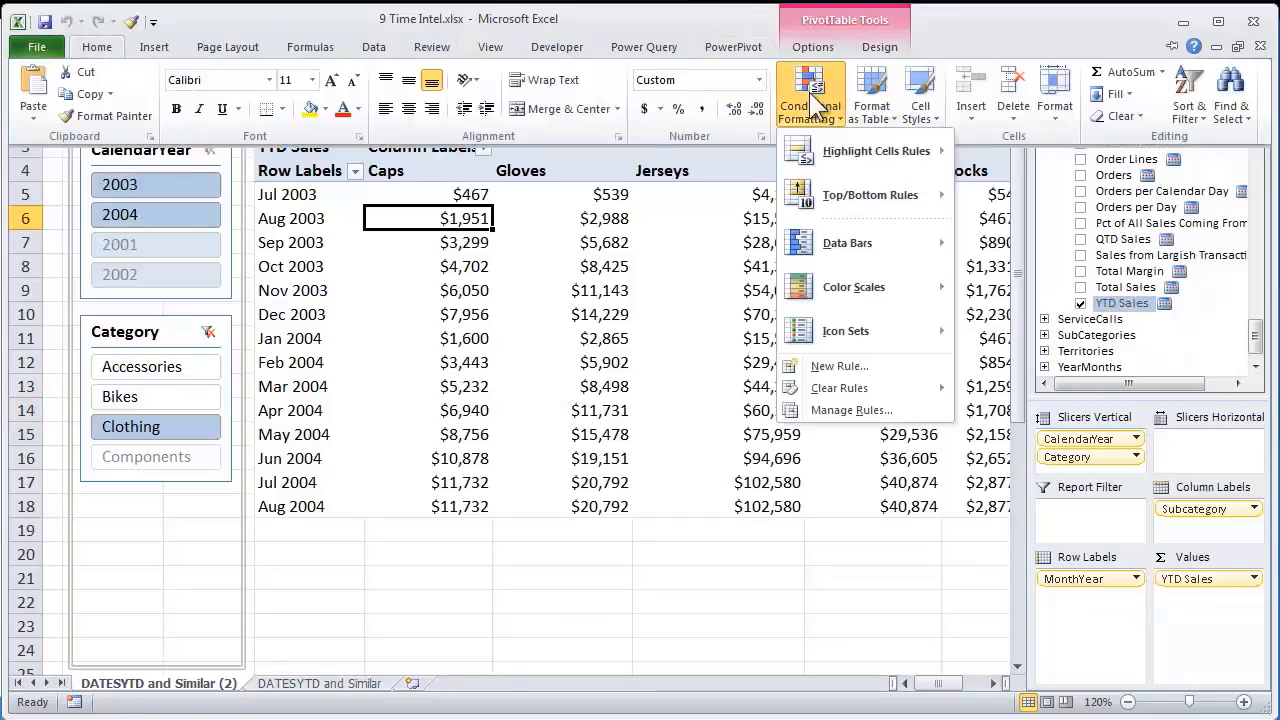
{"action": "mouse_move", "coordinate": [811, 242]}
{"action": "left_click", "coordinate": [1022, 361]}
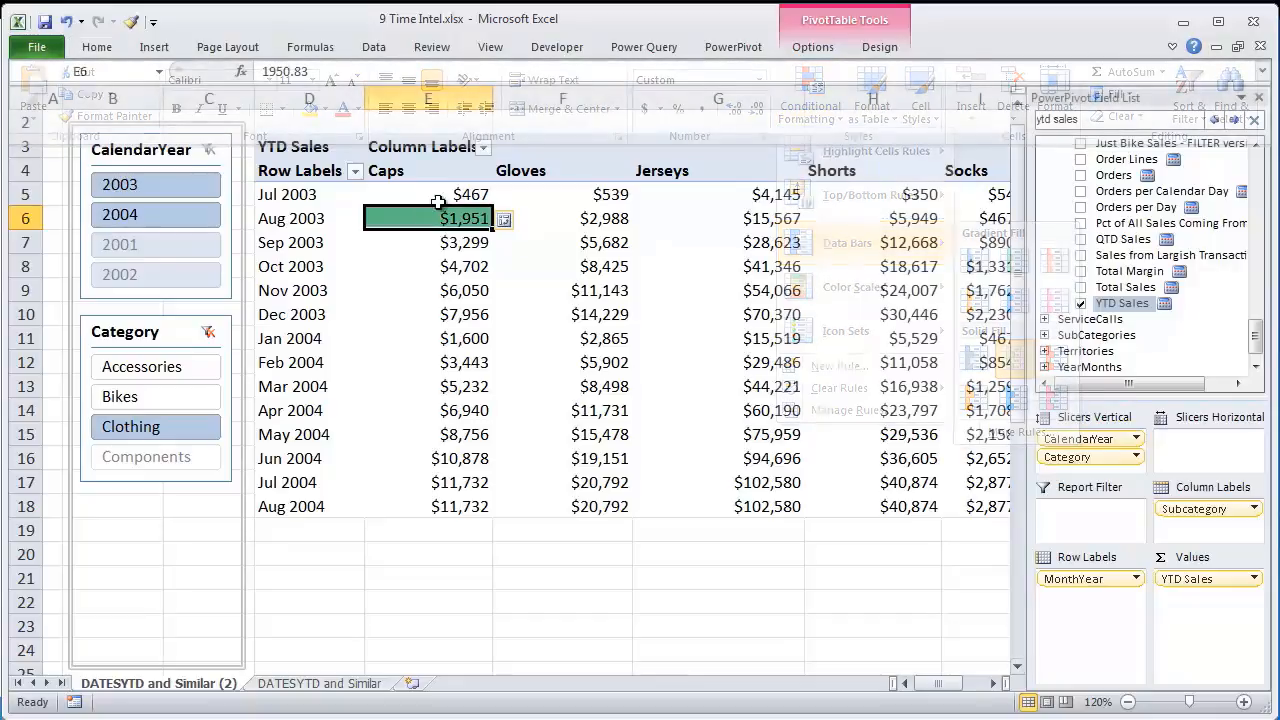
{"action": "left_click", "coordinate": [511, 222]}
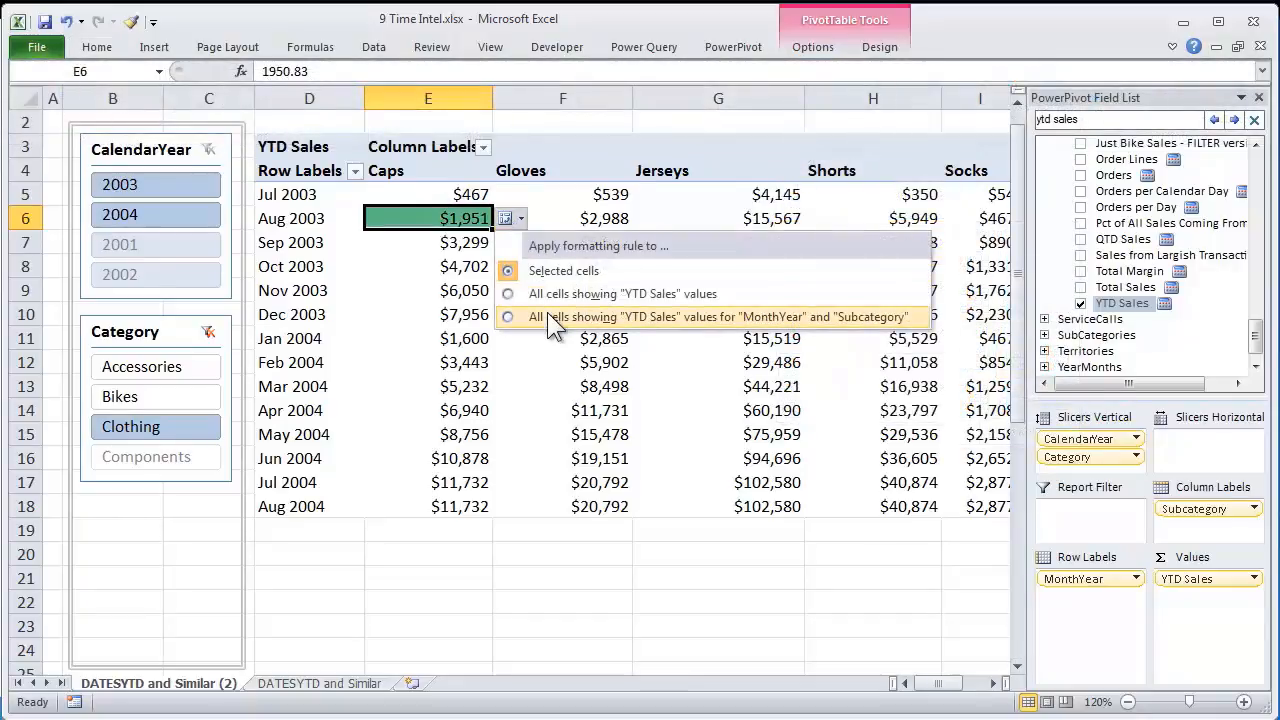
{"action": "left_click", "coordinate": [547, 312]}
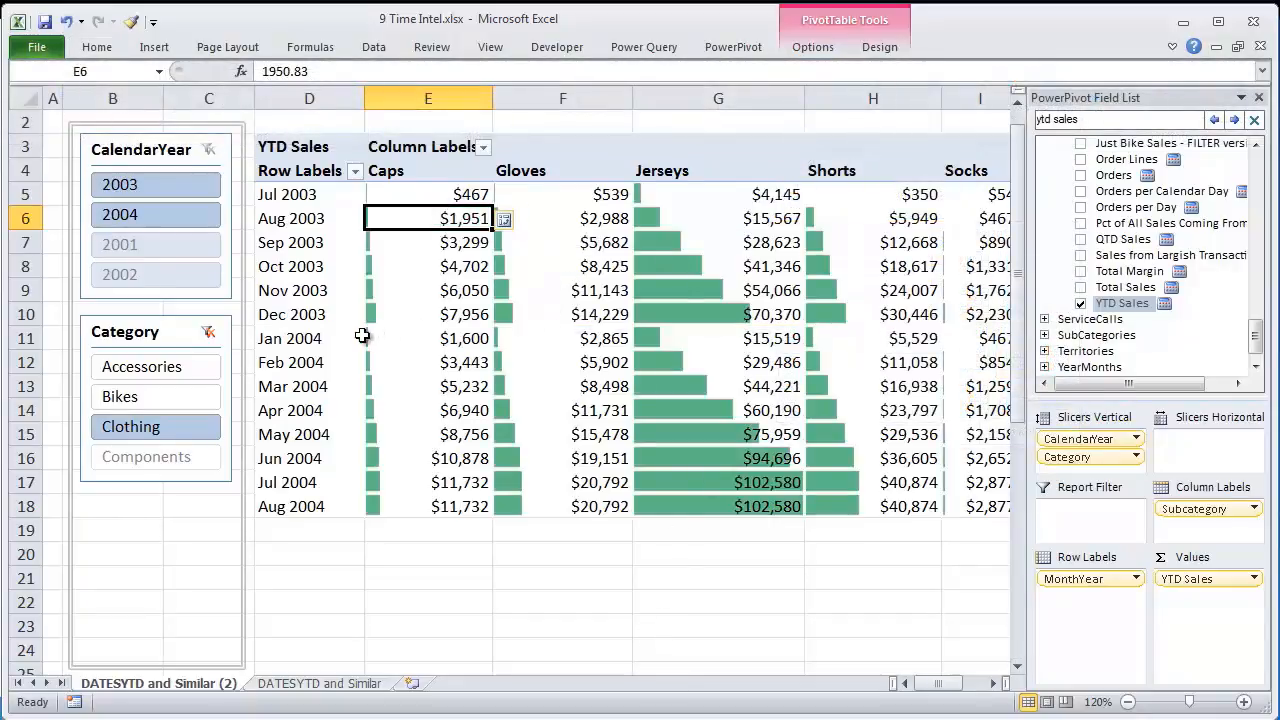
Highlight the Jan 2004 row from its label through Shorts and examine the YTD Sales reset across all subcategories without the field list
{"action": "left_click_drag", "start_coordinate": [302, 342], "coordinate": [900, 340]}
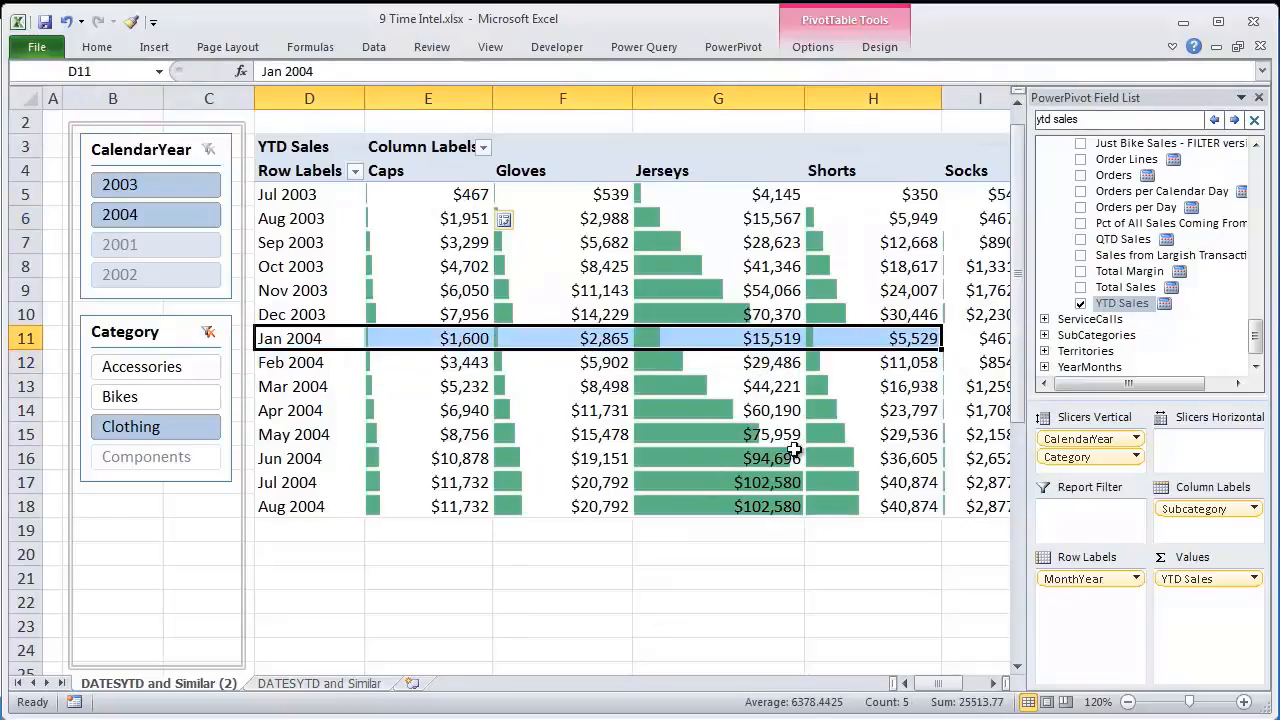
{"action": "left_click", "coordinate": [1127, 702]}
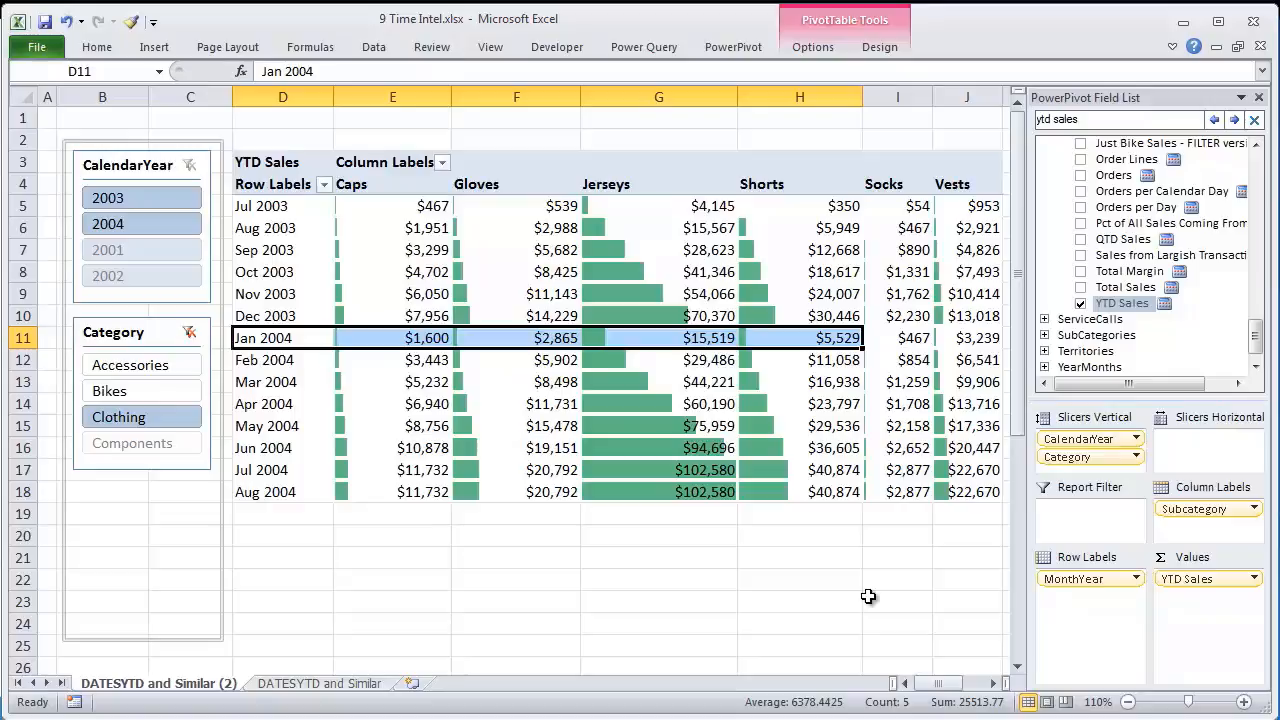
{"action": "left_click", "coordinate": [1262, 97]}
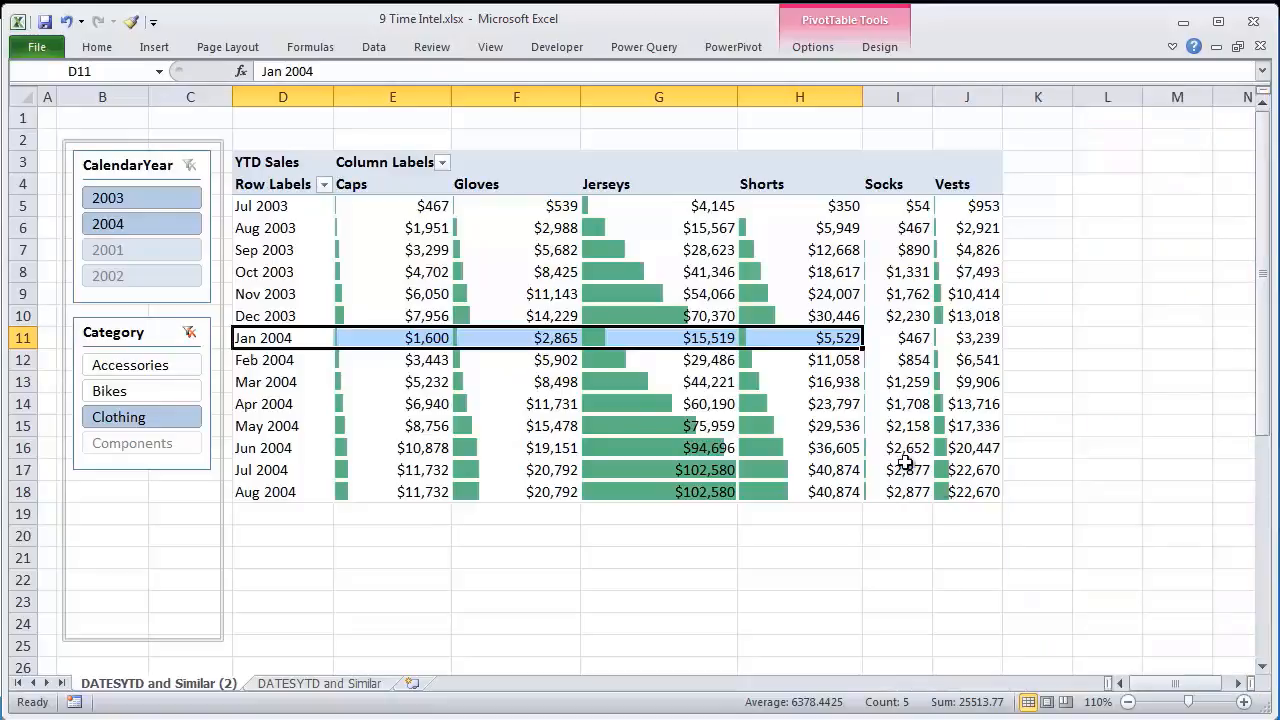
{"action": "left_click", "coordinate": [1243, 702]}
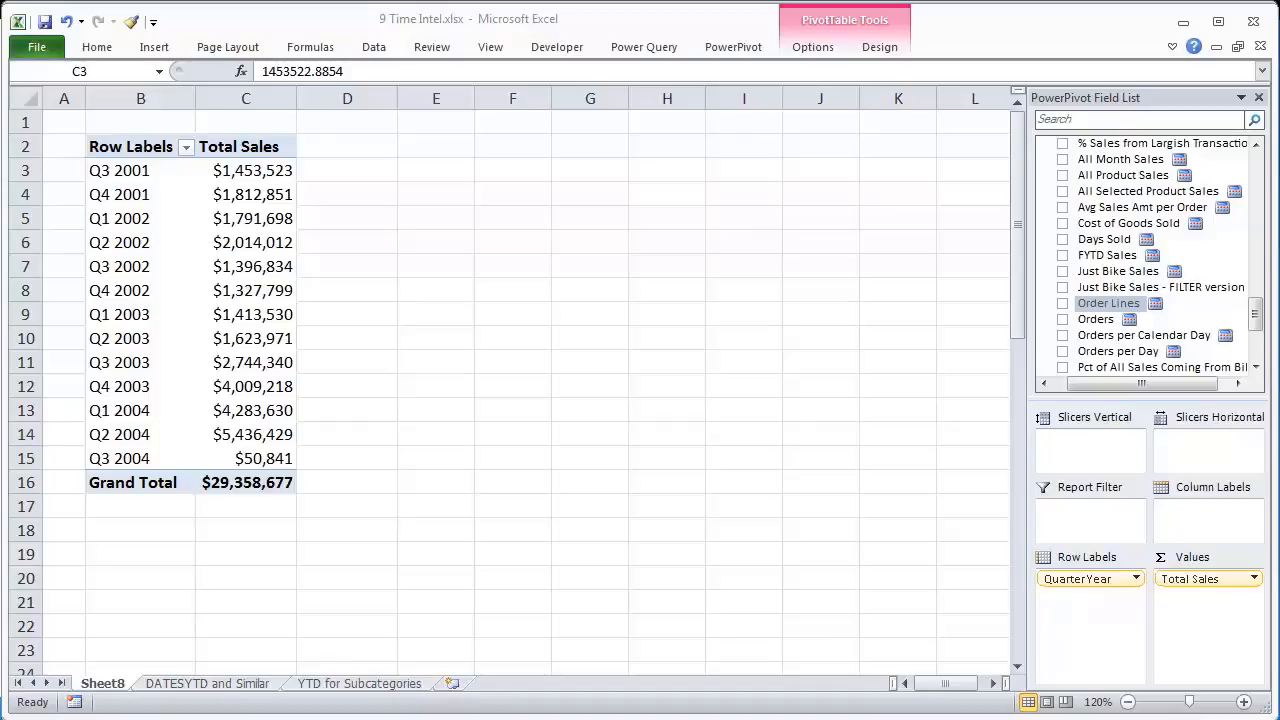
Start a new measure named LY Sales in the Sales table for the QuarterYear pivot table on Sheet8
{"action": "left_click", "coordinate": [258, 258]}
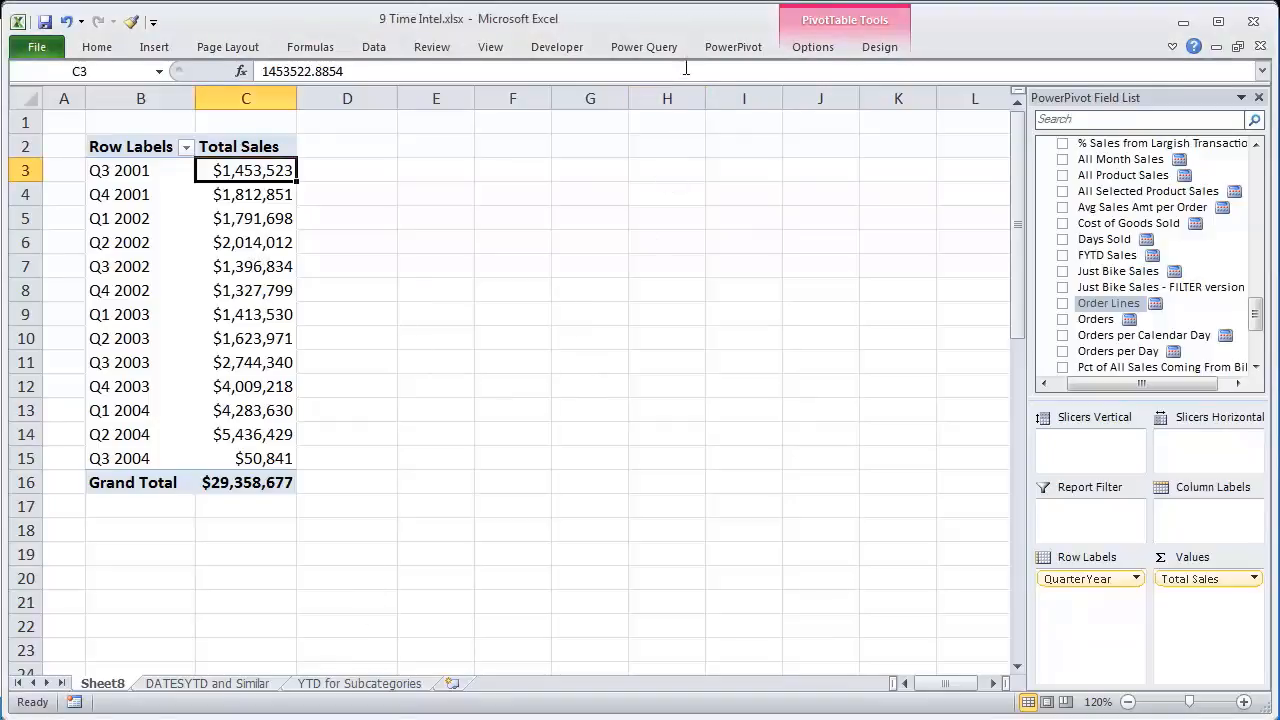
{"action": "left_click", "coordinate": [731, 45]}
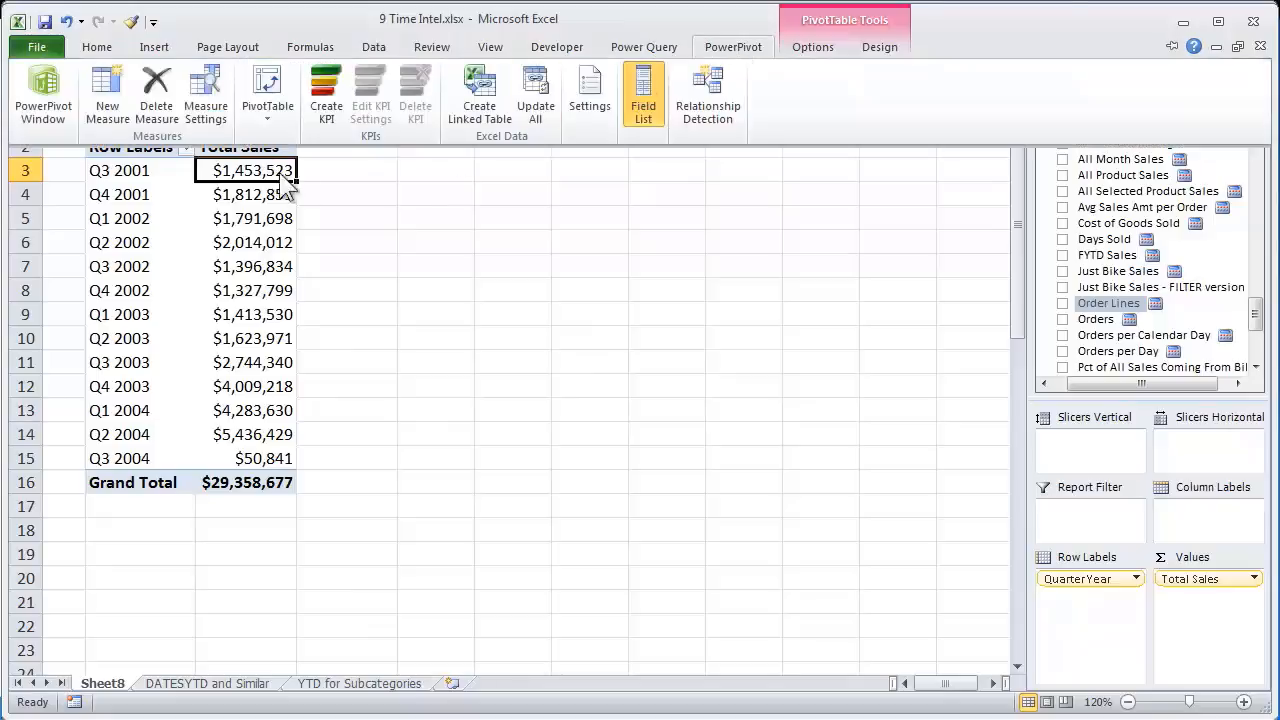
{"action": "left_click", "coordinate": [105, 99]}
{"action": "left_click_drag", "start_coordinate": [630, 221], "coordinate": [440, 215]}
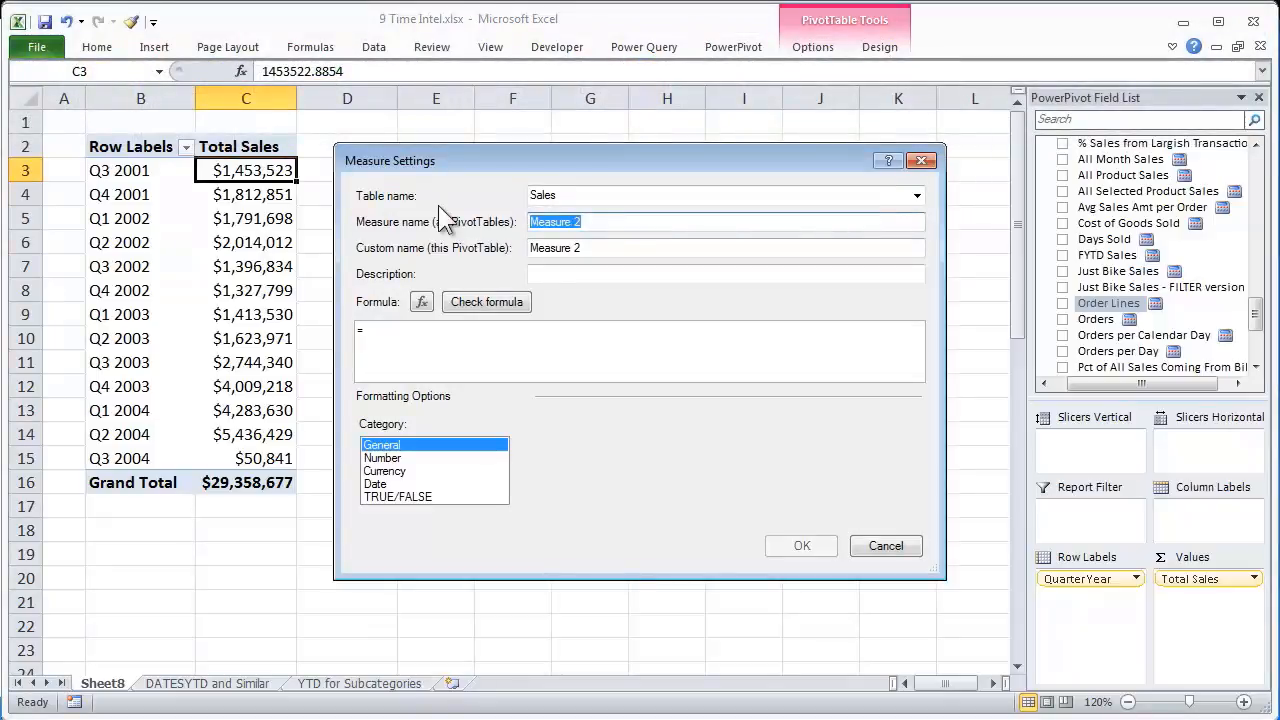
{"action": "type", "text": "KL"}
{"action": "key", "text": "BackSpace"}
{"action": "key", "text": "BackSpace"}
{"action": "type", "text": "L"}
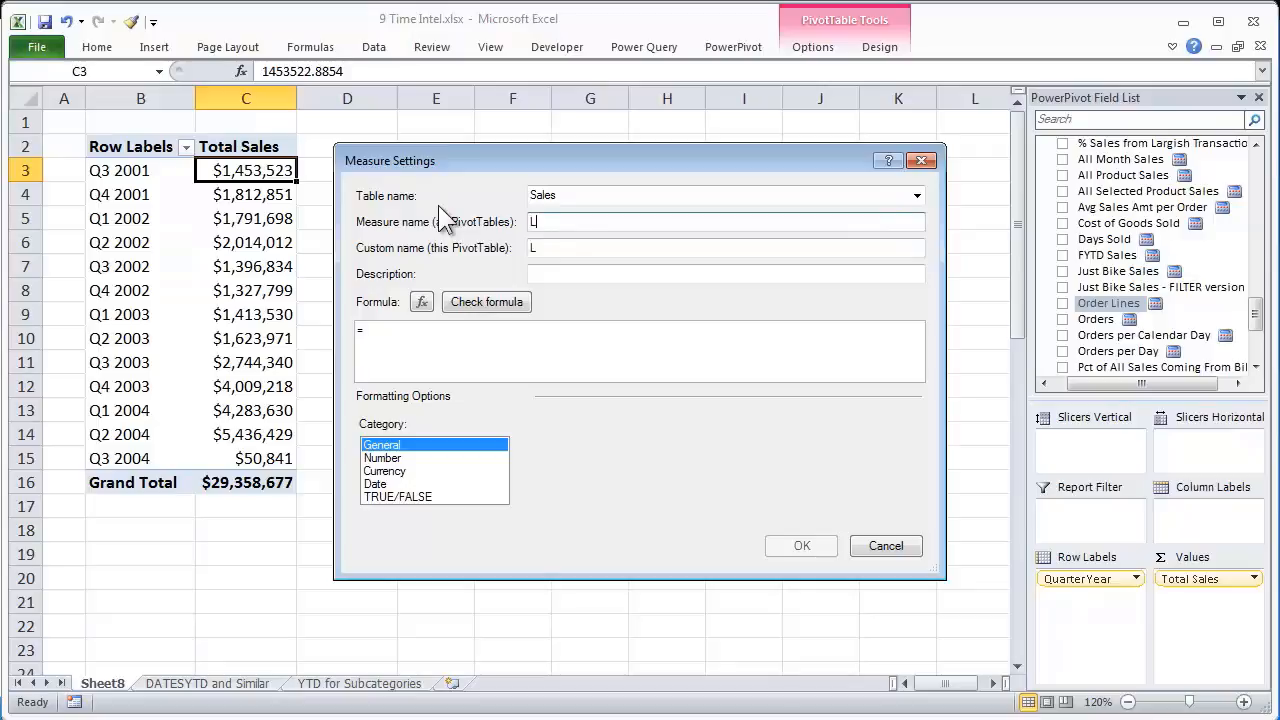
{"action": "type", "text": "Y Sales"}
{"action": "left_click", "coordinate": [514, 346]}
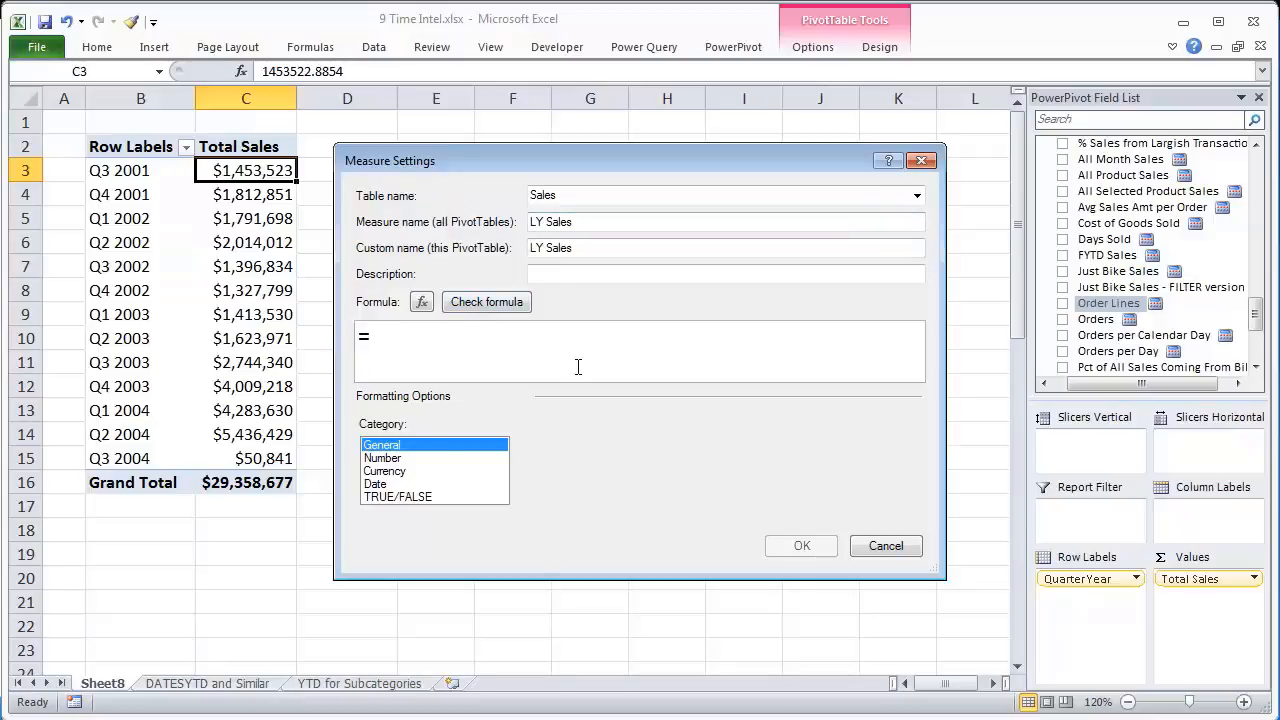
Begin the LY Sales formula with CALCULATE on [Total Sales], and widen and reposition the Measure Settings dialog
{"action": "type", "text": "calc"}
{"action": "key", "text": "Tab"}
{"action": "type", "text": "["}
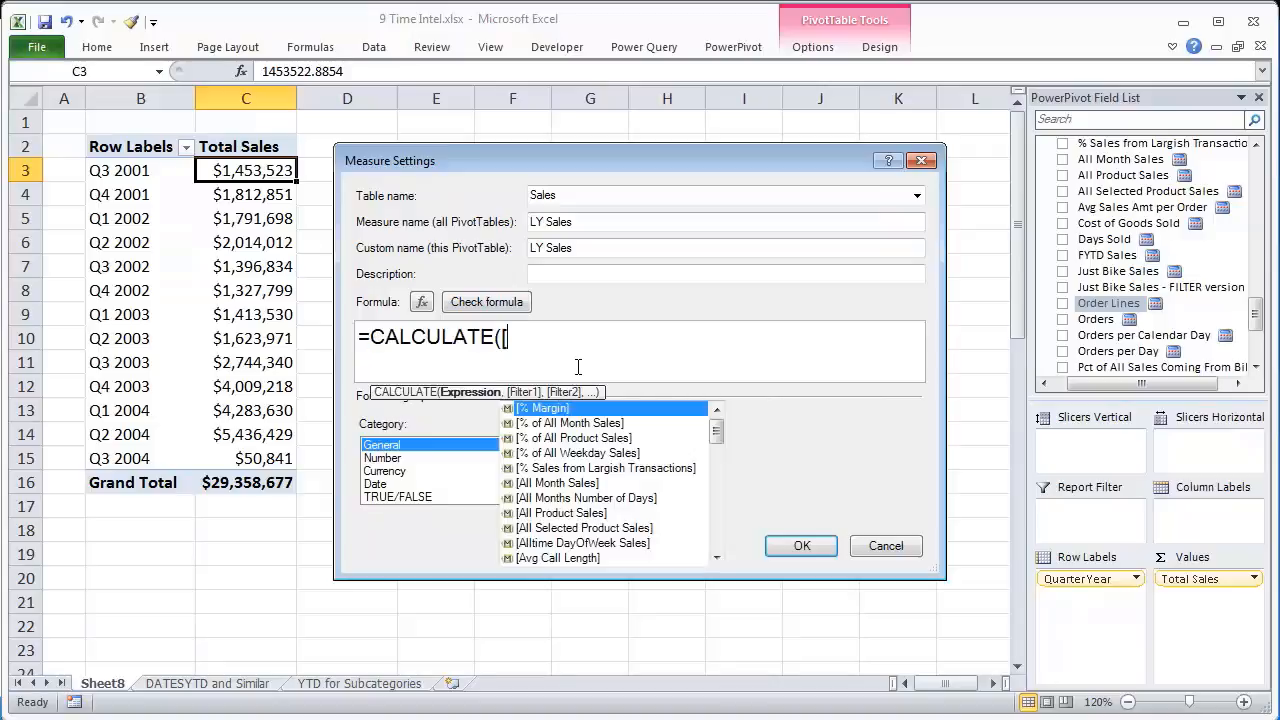
{"action": "type", "text": "tot"}
{"action": "key", "text": "Down"}
{"action": "key", "text": "Down"}
{"action": "key", "text": "Tab"}
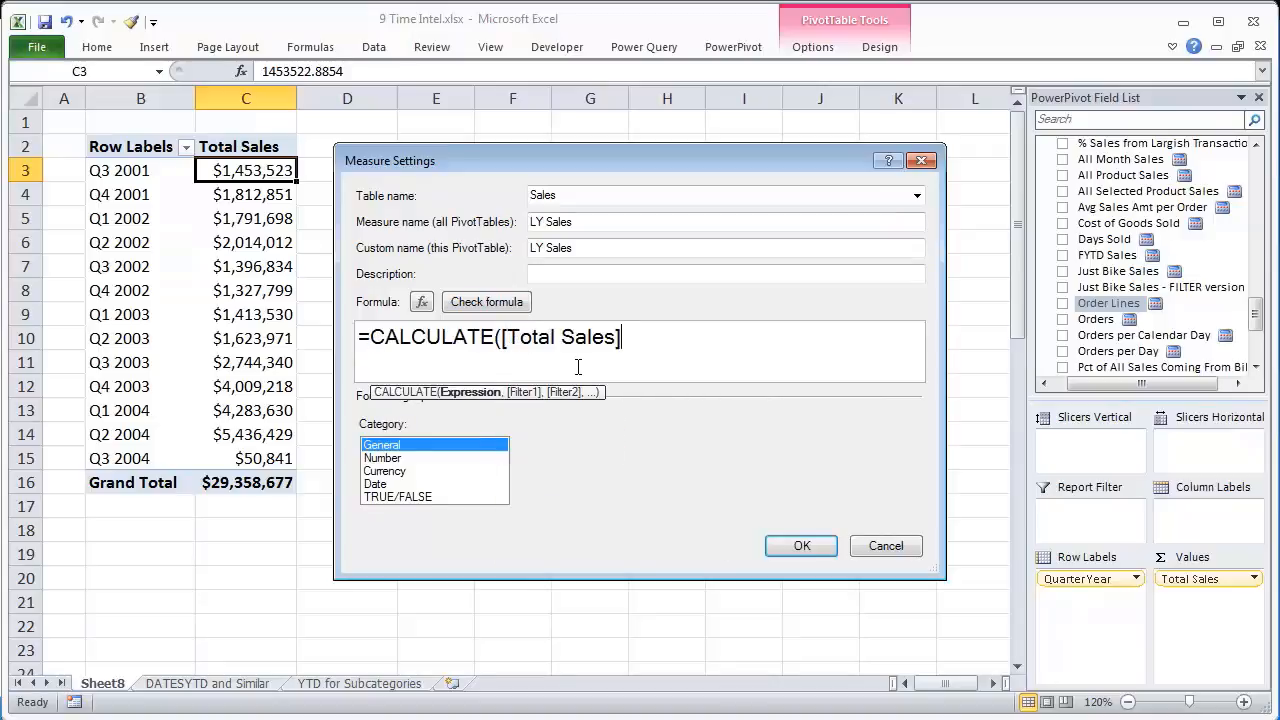
{"action": "type", "text": ","}
{"action": "left_click_drag", "start_coordinate": [944, 357], "coordinate": [1186, 357]}
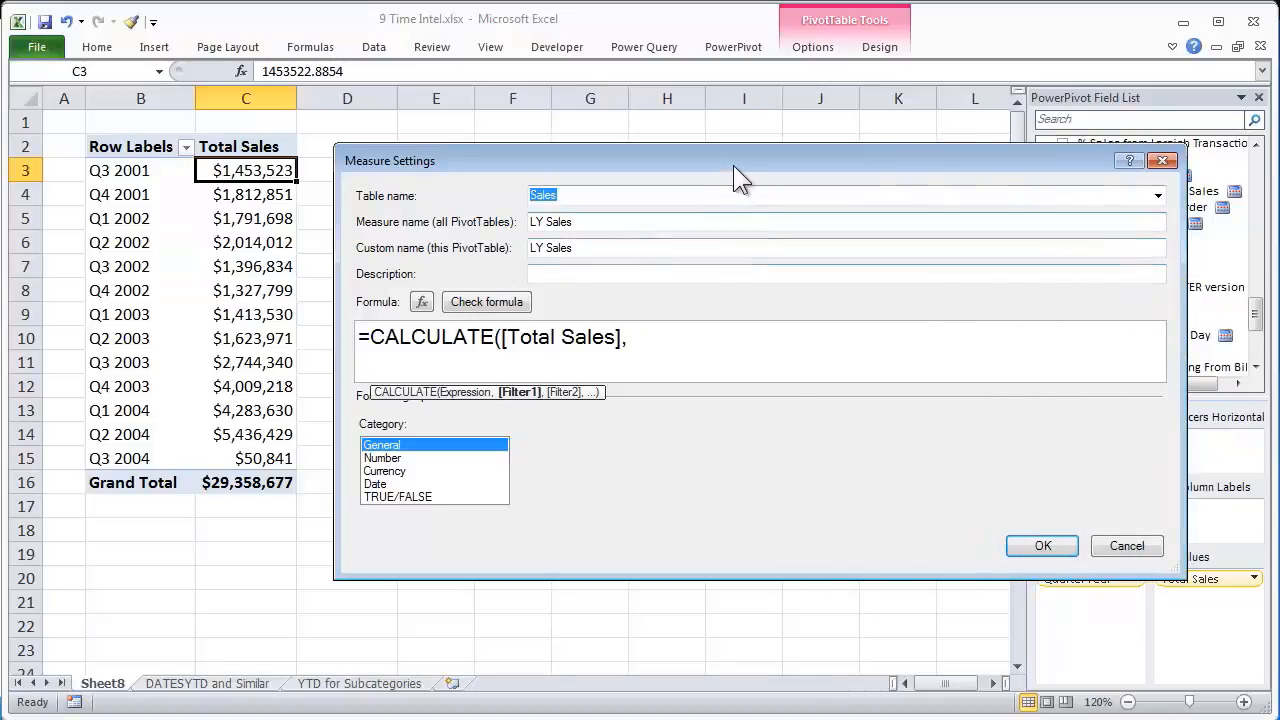
{"action": "left_click_drag", "start_coordinate": [733, 165], "coordinate": [596, 171]}
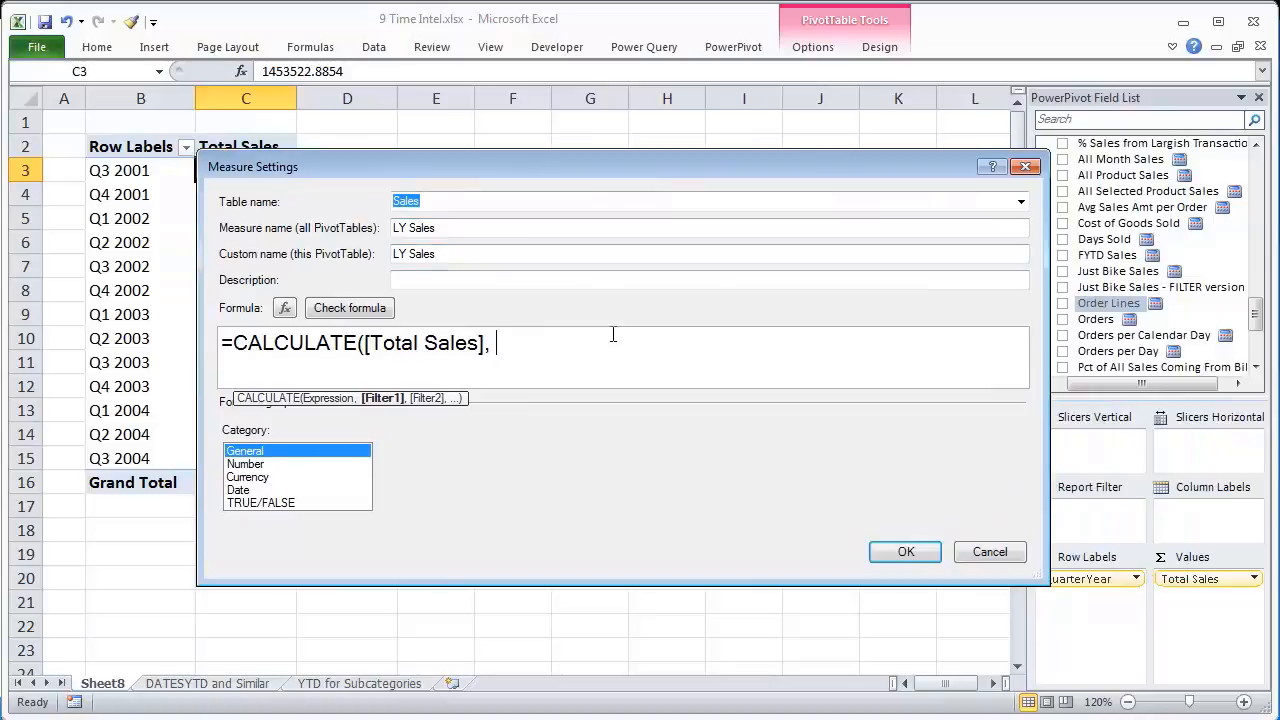
Complete the LY Sales formula with the filter DATEADD(Calendar[Date], -1, Year) and close both functions
{"action": "type", "text": "date"}
{"action": "key", "text": "Down"}
{"action": "key", "text": "Tab"}
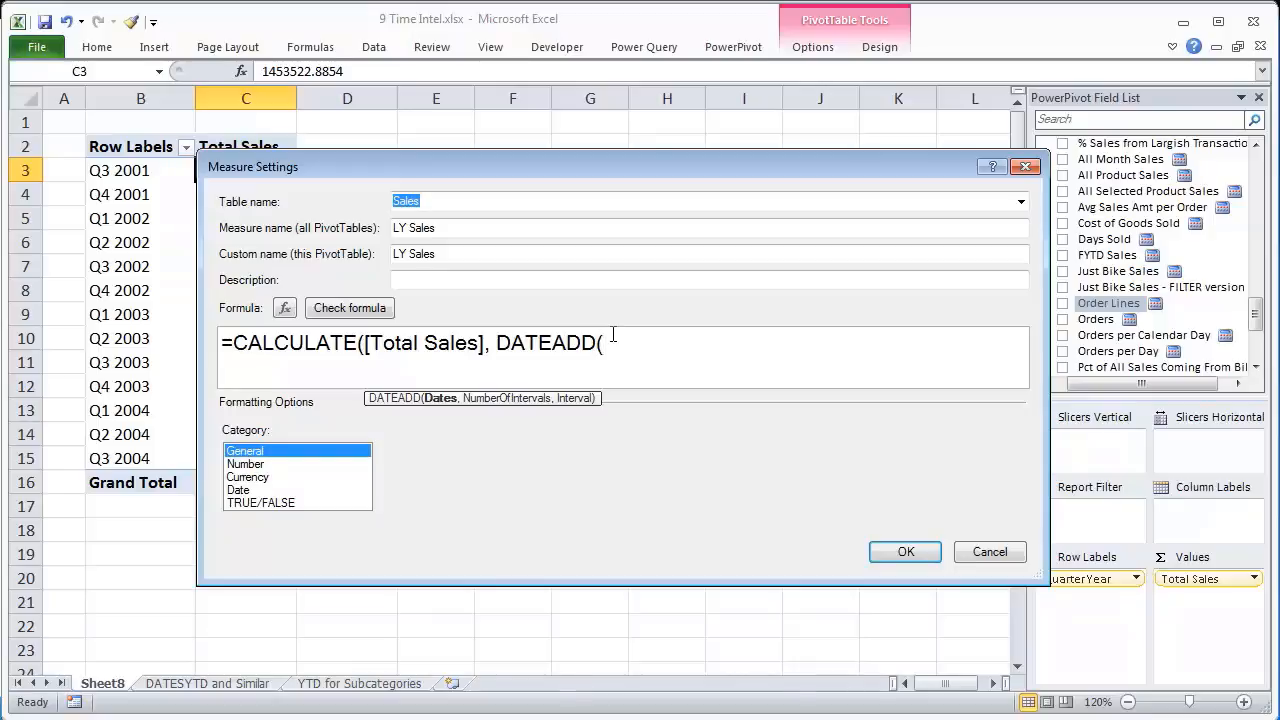
{"action": "type", "text": "cal"}
{"action": "key", "text": "Tab"}
{"action": "type", "text": "[d"}
{"action": "key", "text": "Tab"}
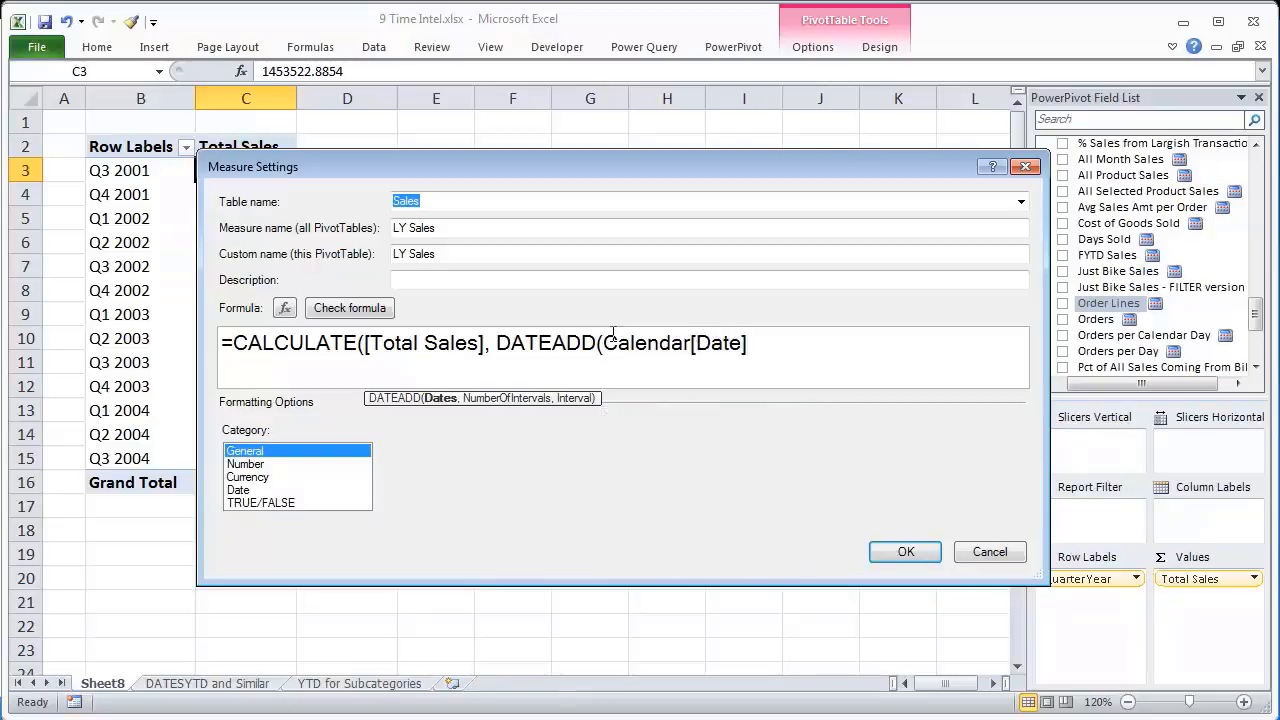
{"action": "type", "text": ", "}
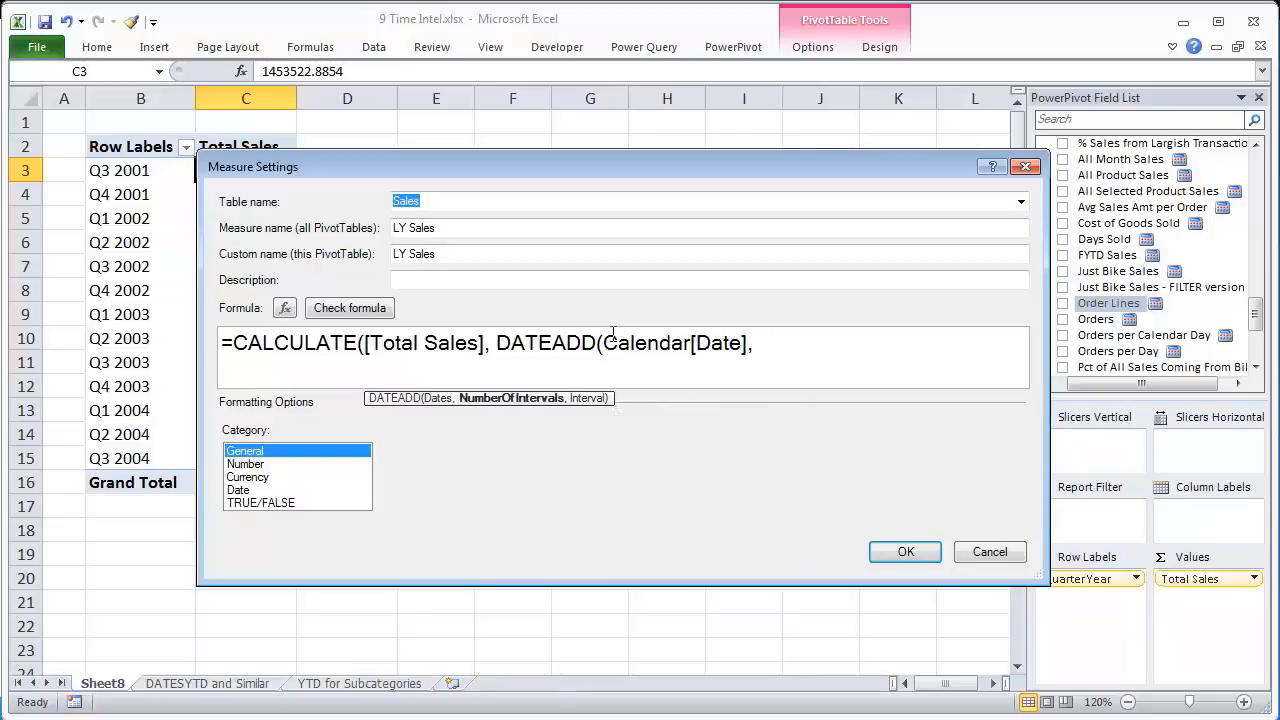
{"action": "type", "text": "-1, "}
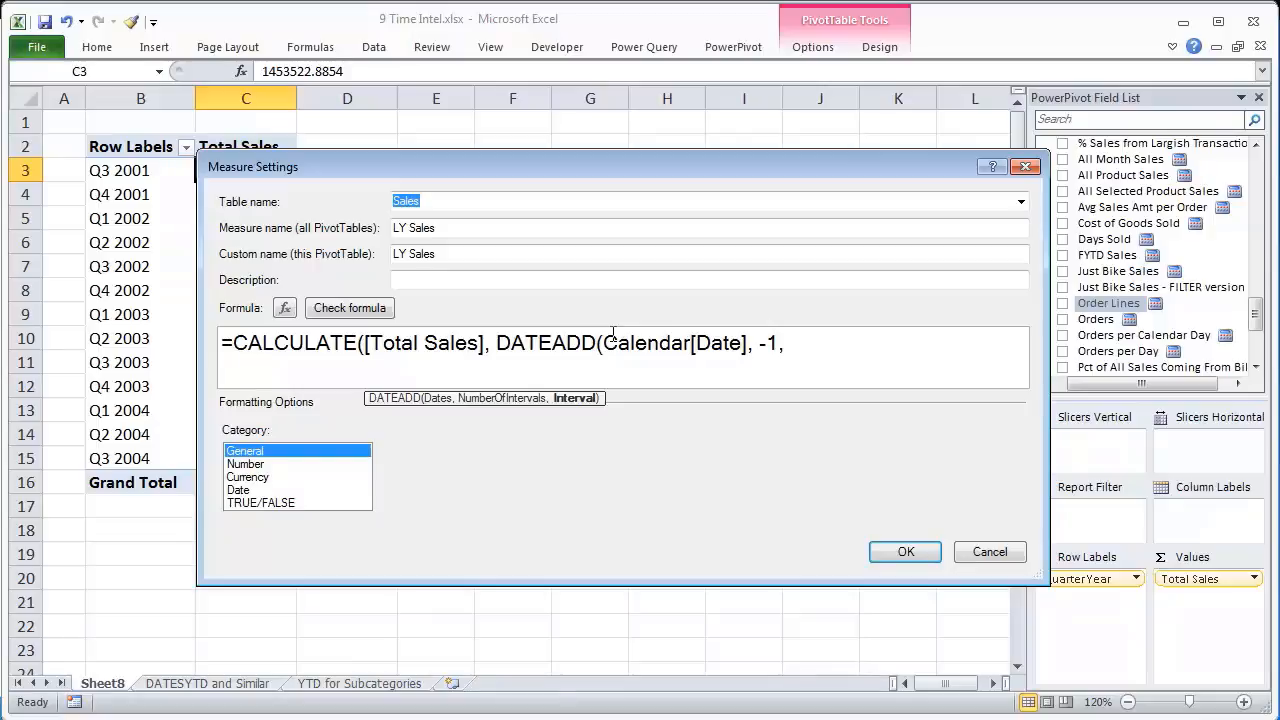
{"action": "type", "text": "Year"}
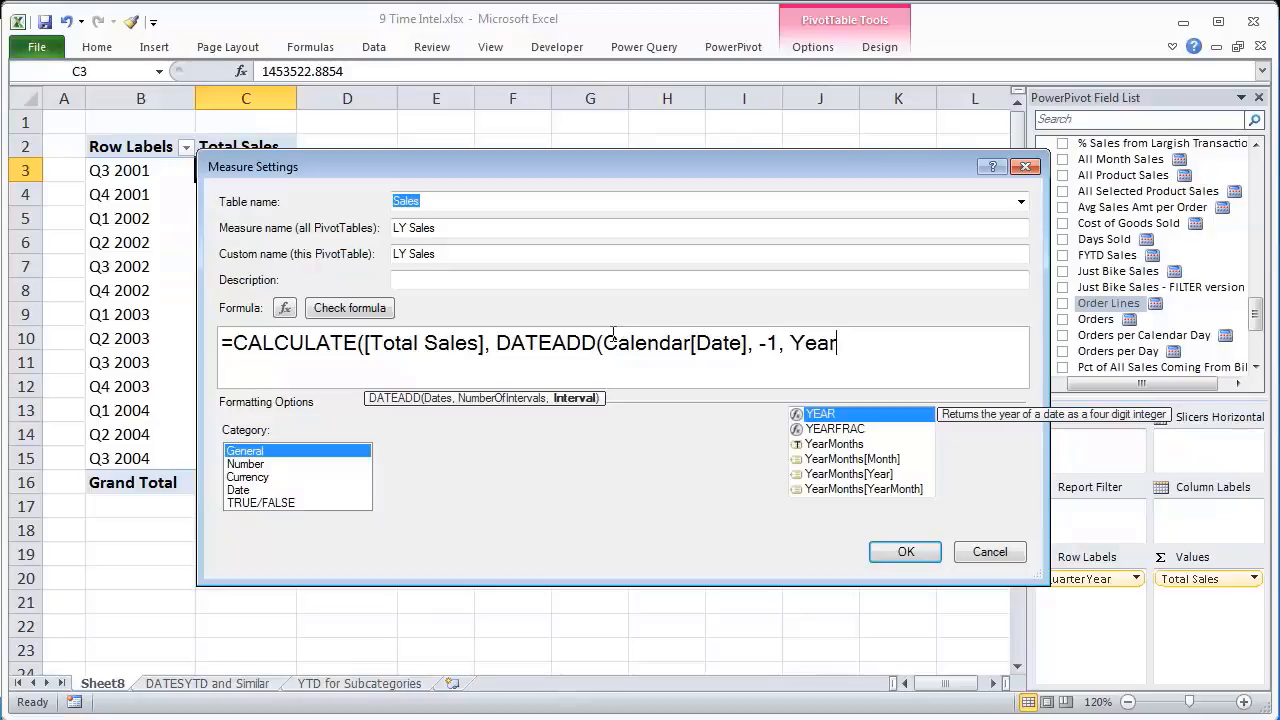
{"action": "type", "text": ")"}
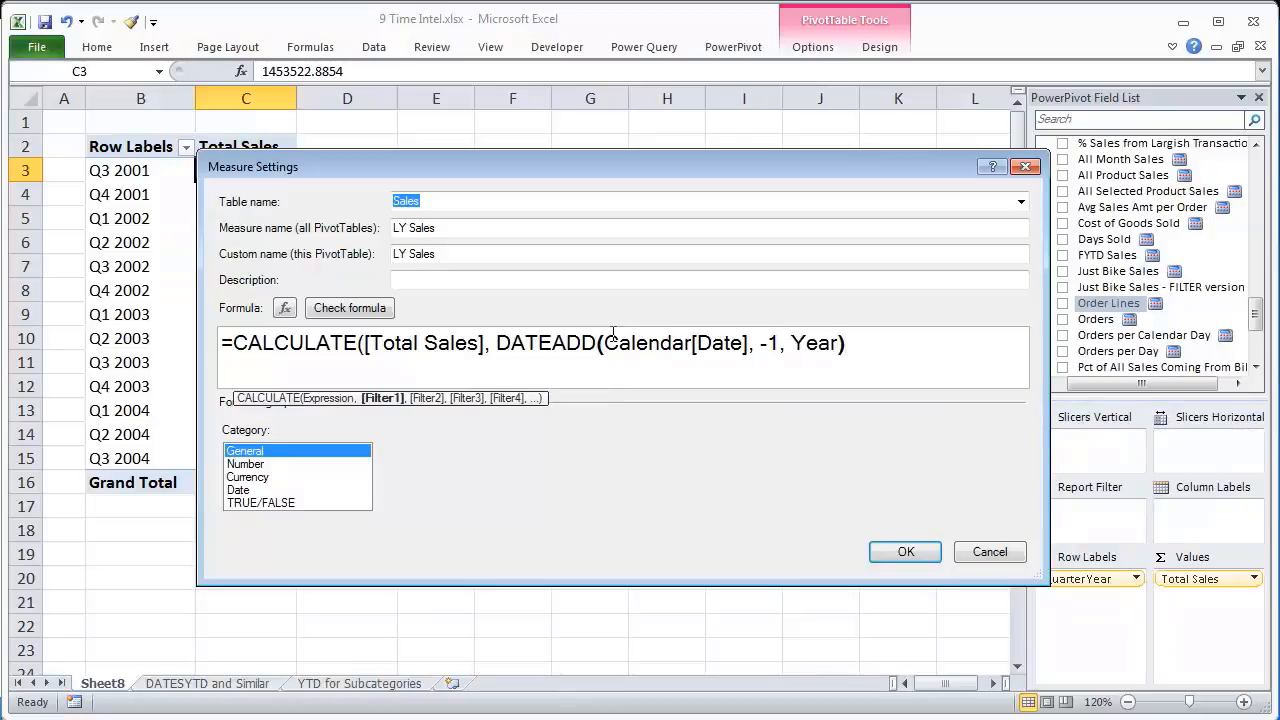
{"action": "type", "text": ")"}
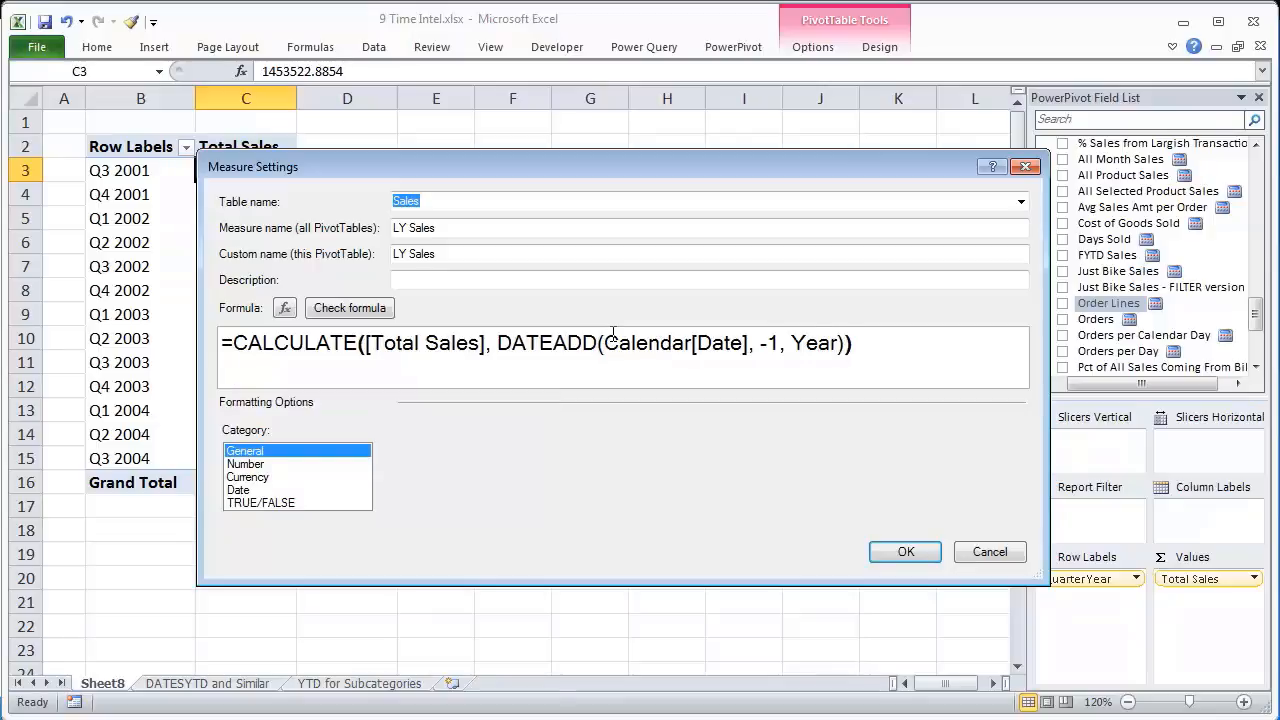
Format LY Sales as $ currency without decimal places and create the measure in the pivot table
{"action": "left_click", "coordinate": [275, 477]}
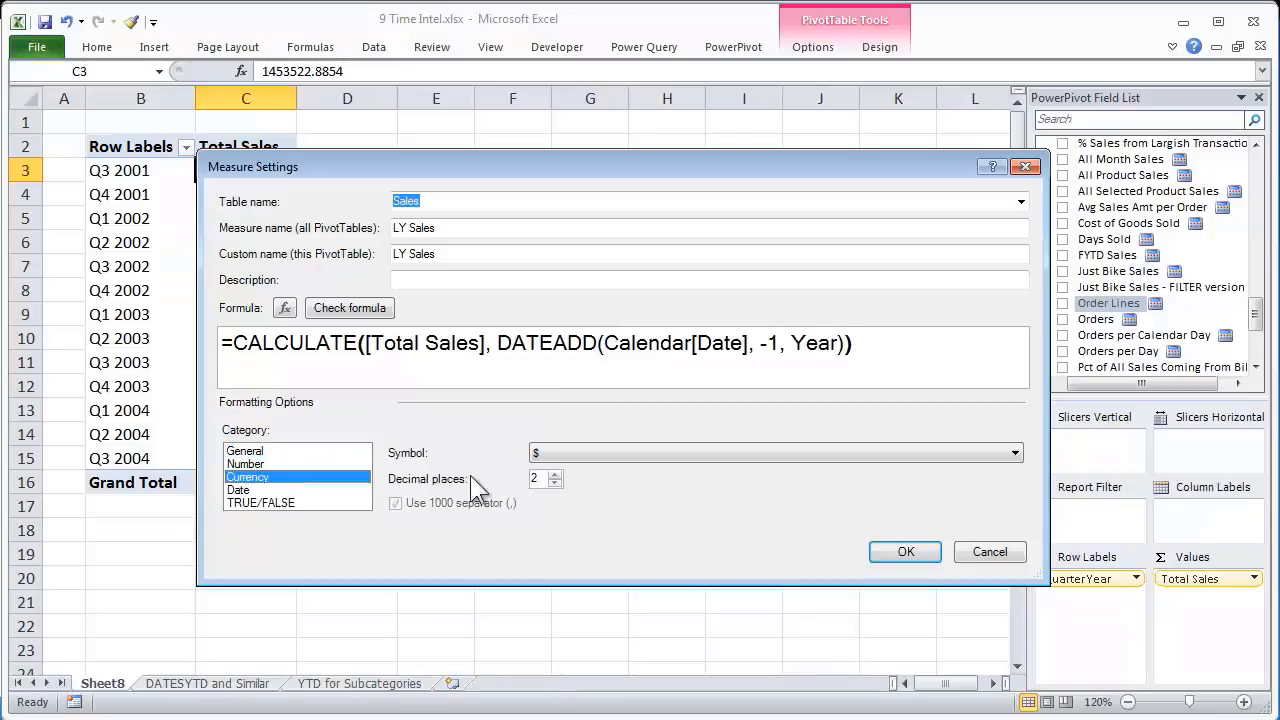
{"action": "left_click", "coordinate": [555, 482]}
{"action": "left_click", "coordinate": [906, 552]}
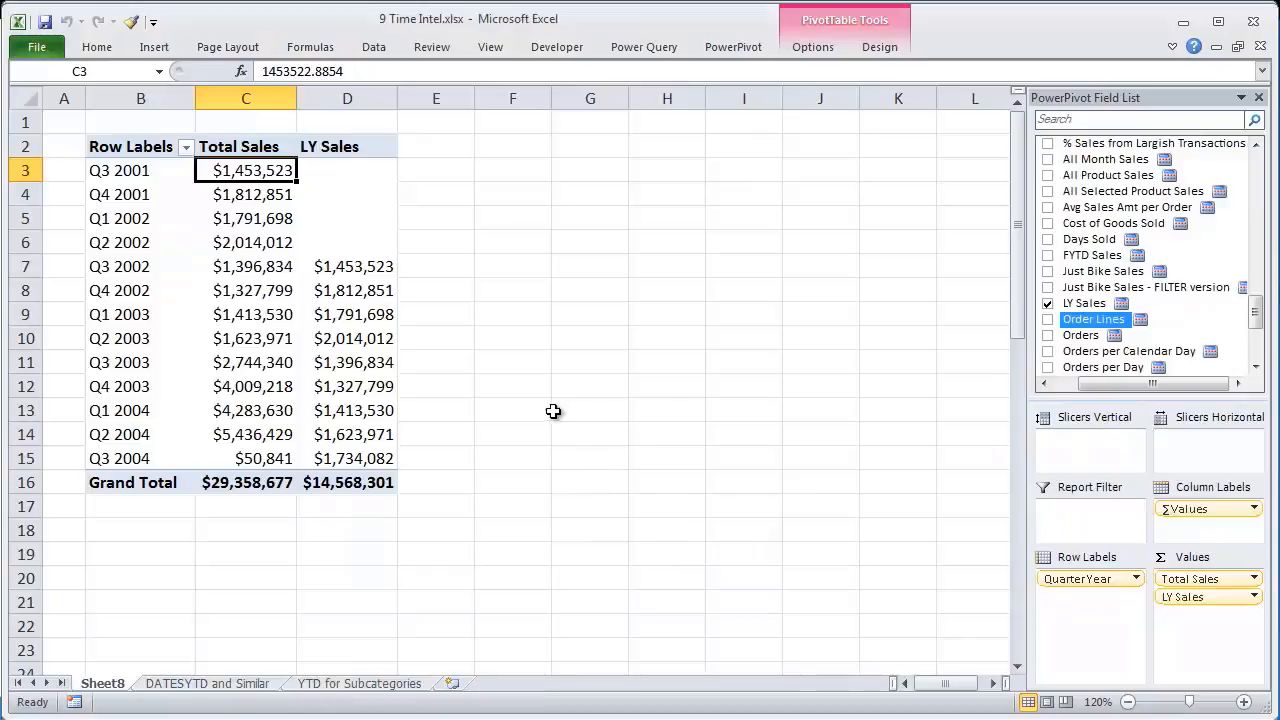
Compare the Q3 2001 Total Sales value with the Q3 2002 LY Sales value in the pivot table
{"action": "left_click", "coordinate": [150, 171]}
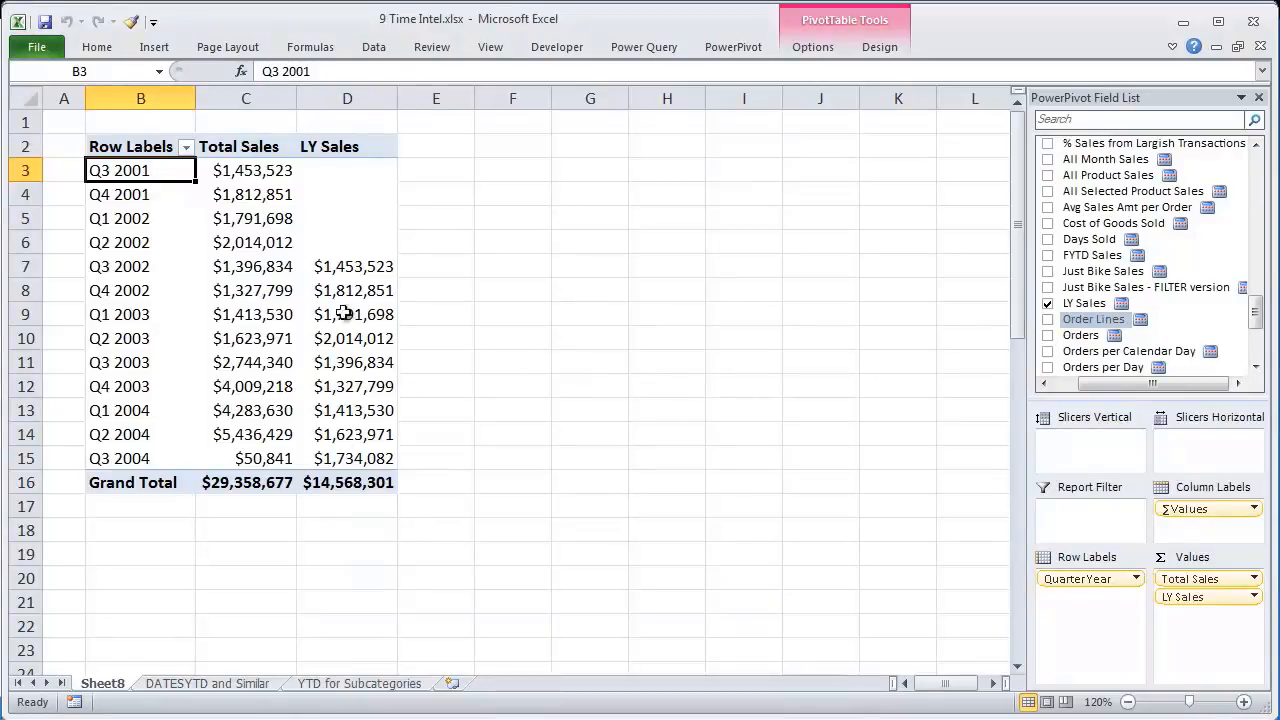
{"action": "left_click", "coordinate": [341, 272]}
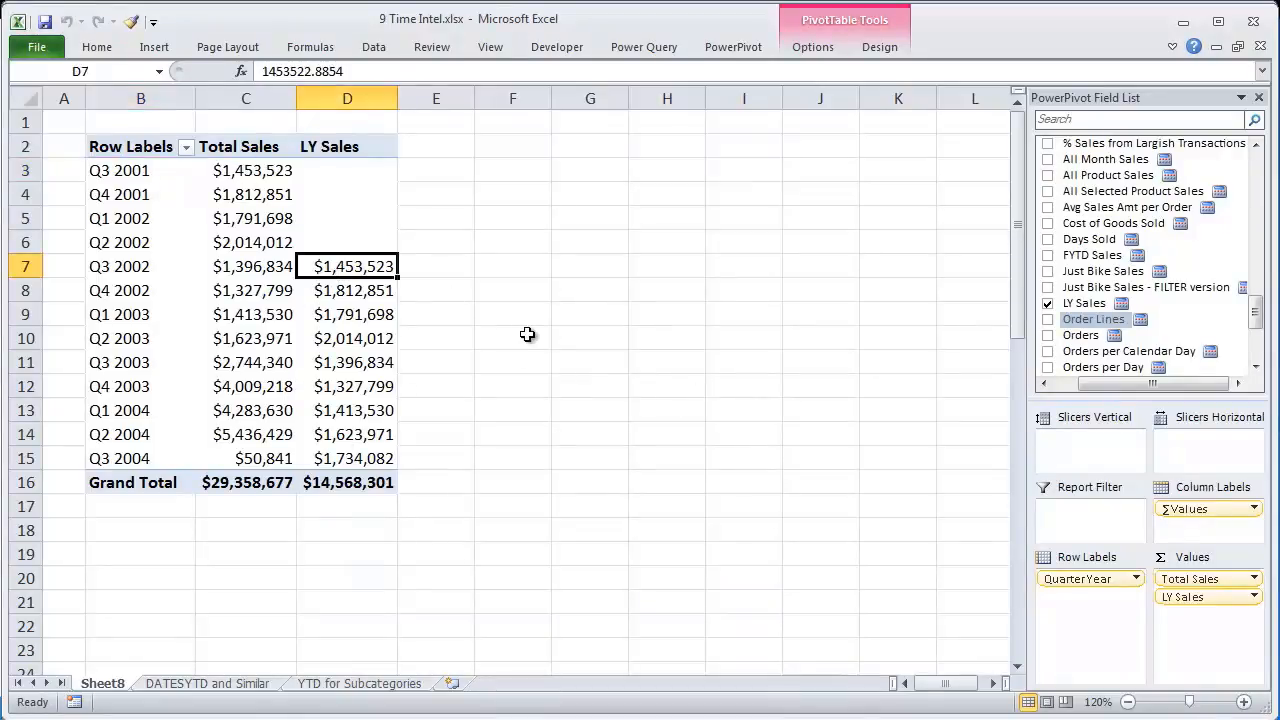
{"action": "left_click", "coordinate": [257, 172]}
{"action": "left_click", "coordinate": [345, 262]}
{"action": "left_click", "coordinate": [265, 171]}
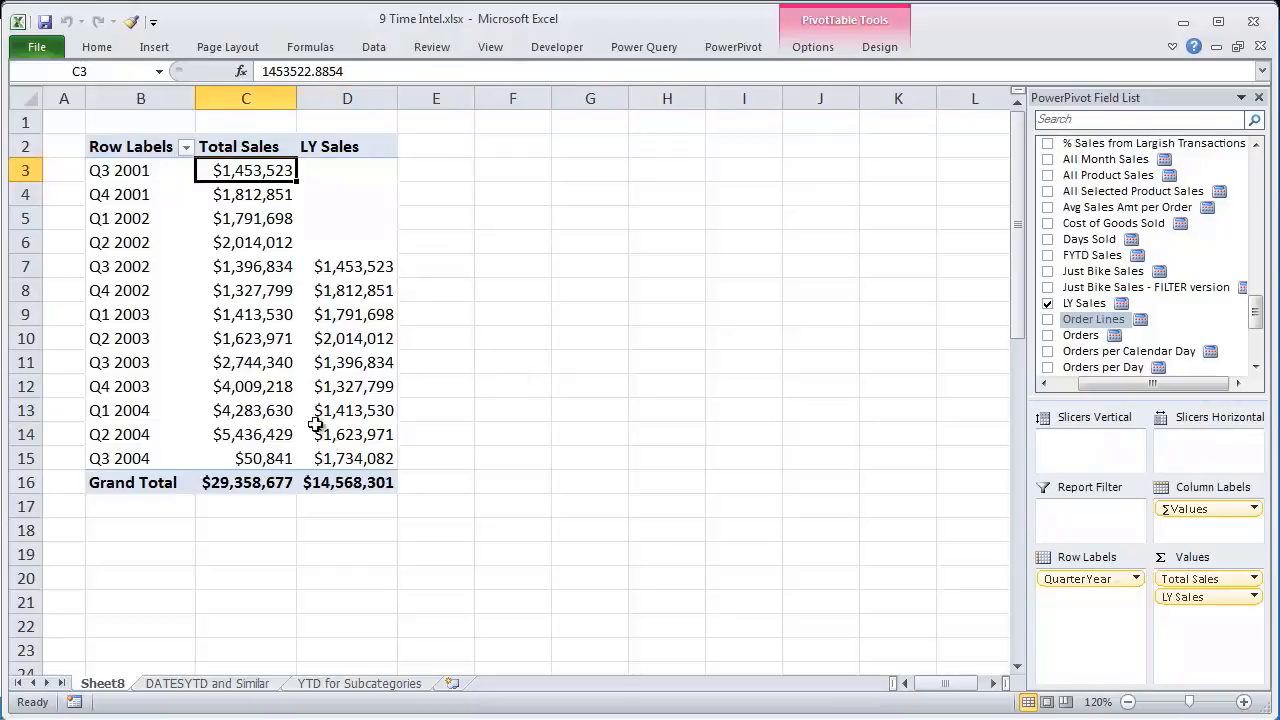
{"action": "left_click", "coordinate": [363, 264]}
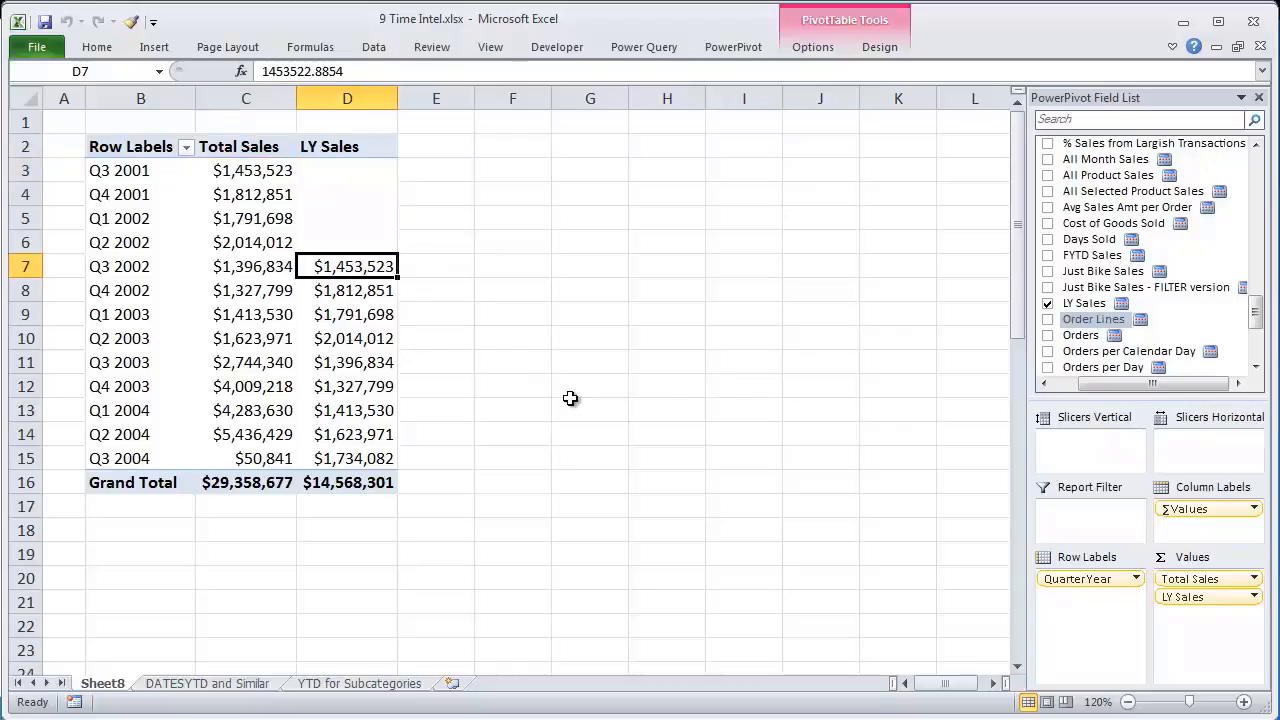
Start a new Sales table measure named % Growth vs LY, and reposition its dialog clear of the pivot table
{"action": "left_click", "coordinate": [730, 50]}
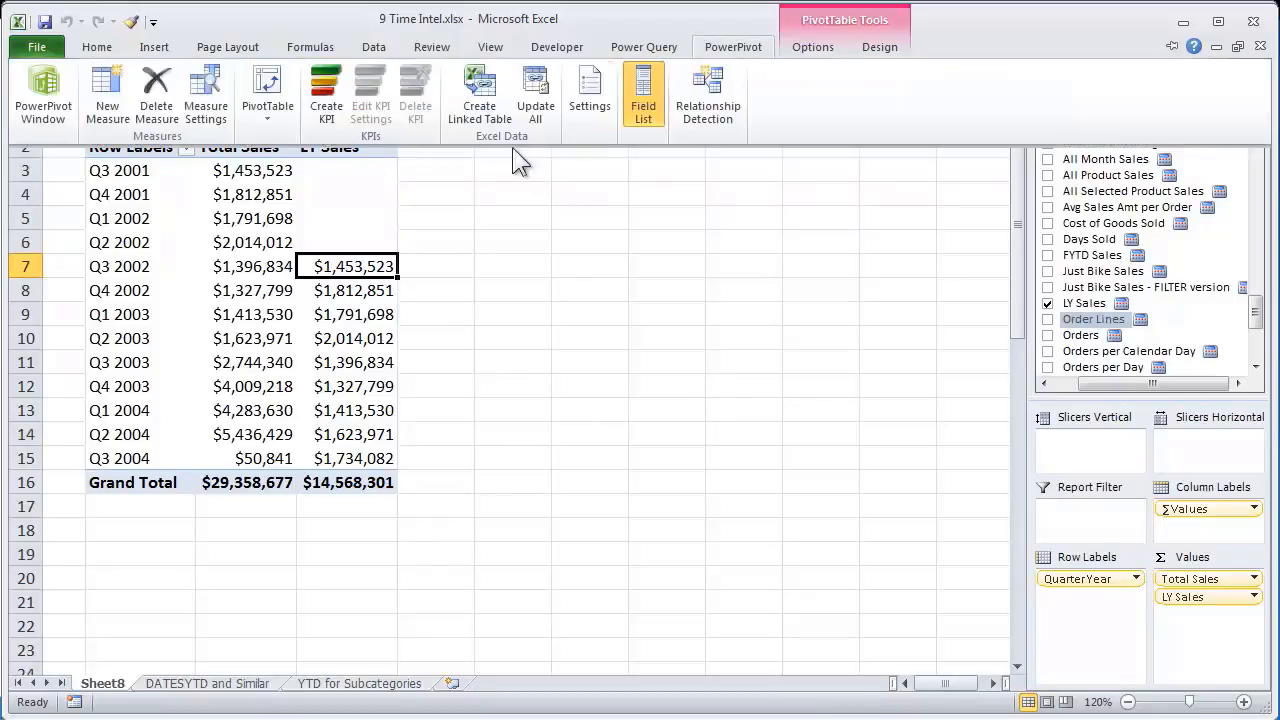
{"action": "left_click", "coordinate": [122, 91]}
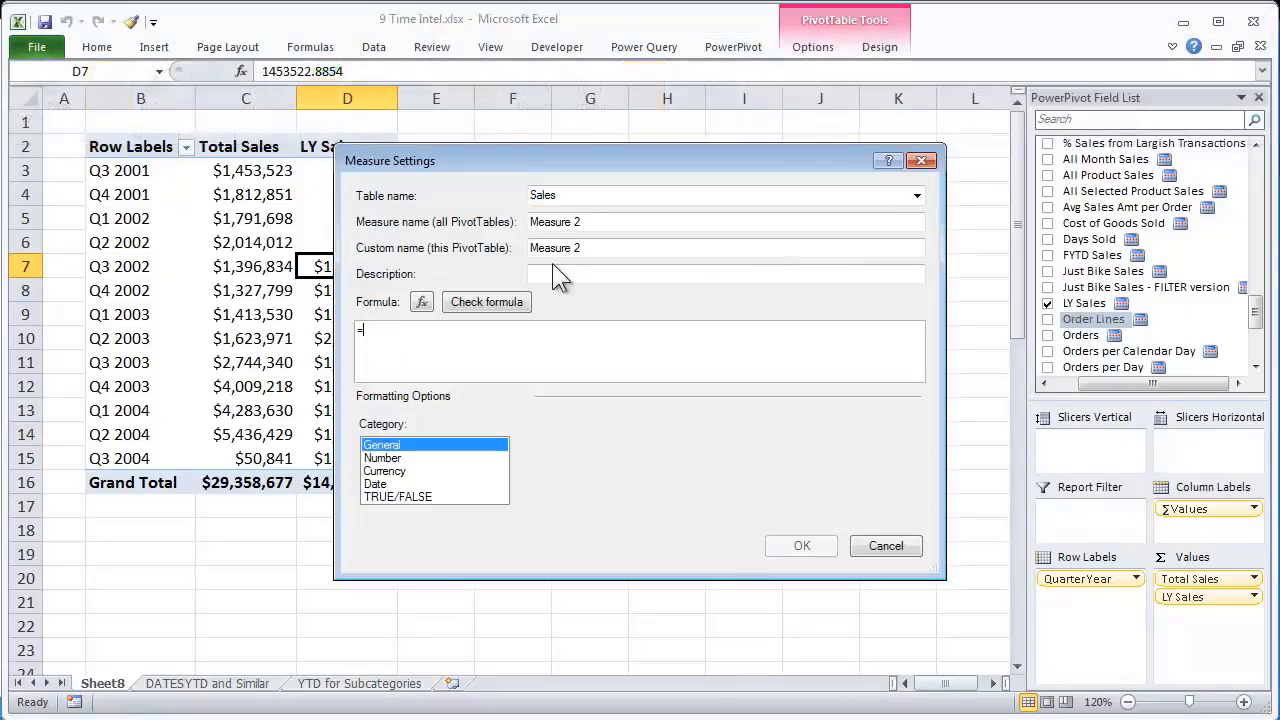
{"action": "left_click_drag", "start_coordinate": [633, 221], "coordinate": [299, 221]}
{"action": "type", "text": "% G"}
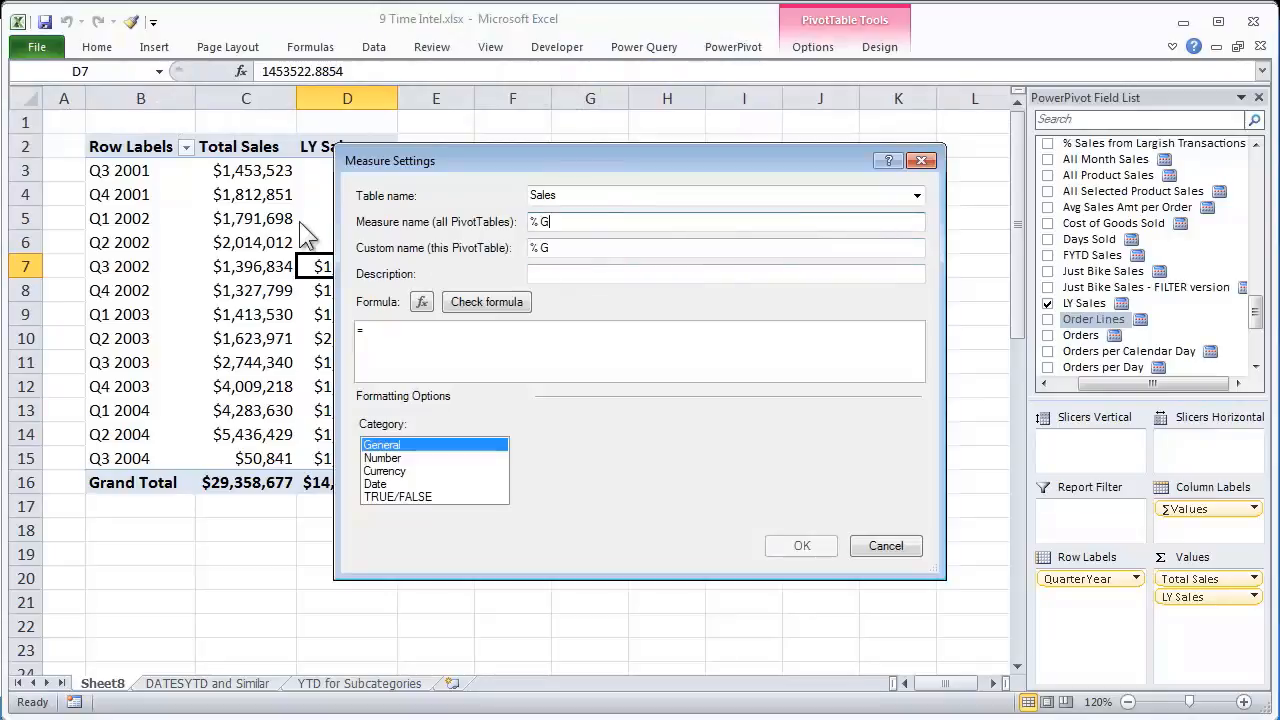
{"action": "type", "text": "rowth vs"}
{"action": "type", "text": " Last"}
{"action": "key", "text": "BackSpace"}
{"action": "key", "text": "BackSpace"}
{"action": "key", "text": "BackSpace"}
{"action": "key", "text": "BackSpace"}
{"action": "type", "text": "Y"}
{"action": "left_click", "coordinate": [404, 333]}
{"action": "left_click_drag", "start_coordinate": [460, 157], "coordinate": [637, 146]}
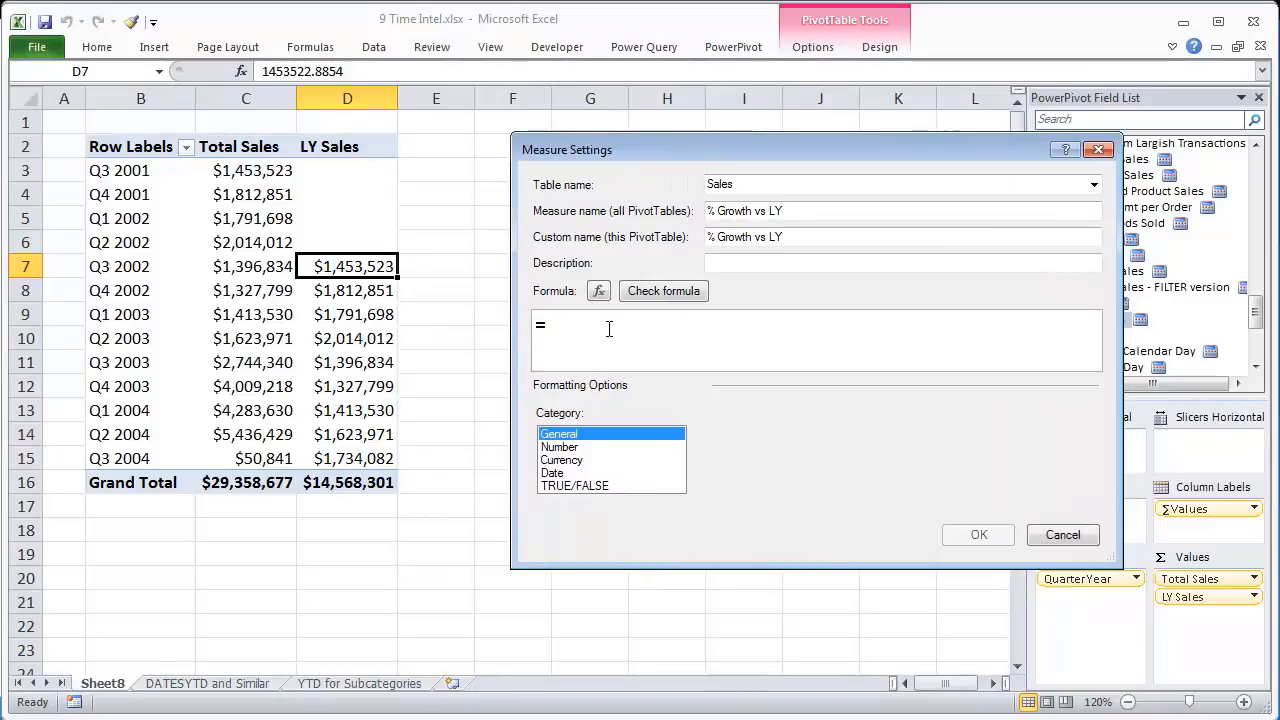
Enter the growth formula's difference as [Total Sales]-[LY Sales]
{"action": "type", "text": "[To"}
{"action": "key", "text": "Down"}
{"action": "key", "text": "Down"}
{"action": "key", "text": "Tab"}
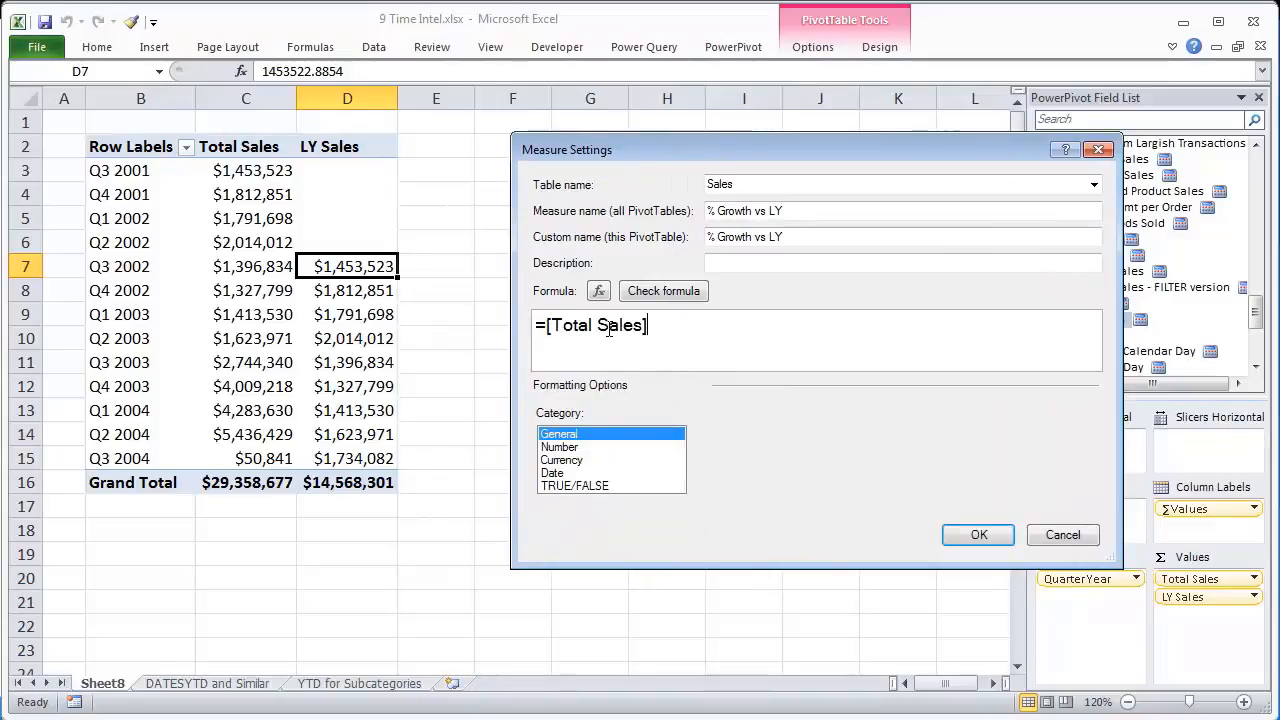
{"action": "type", "text": "-[l"}
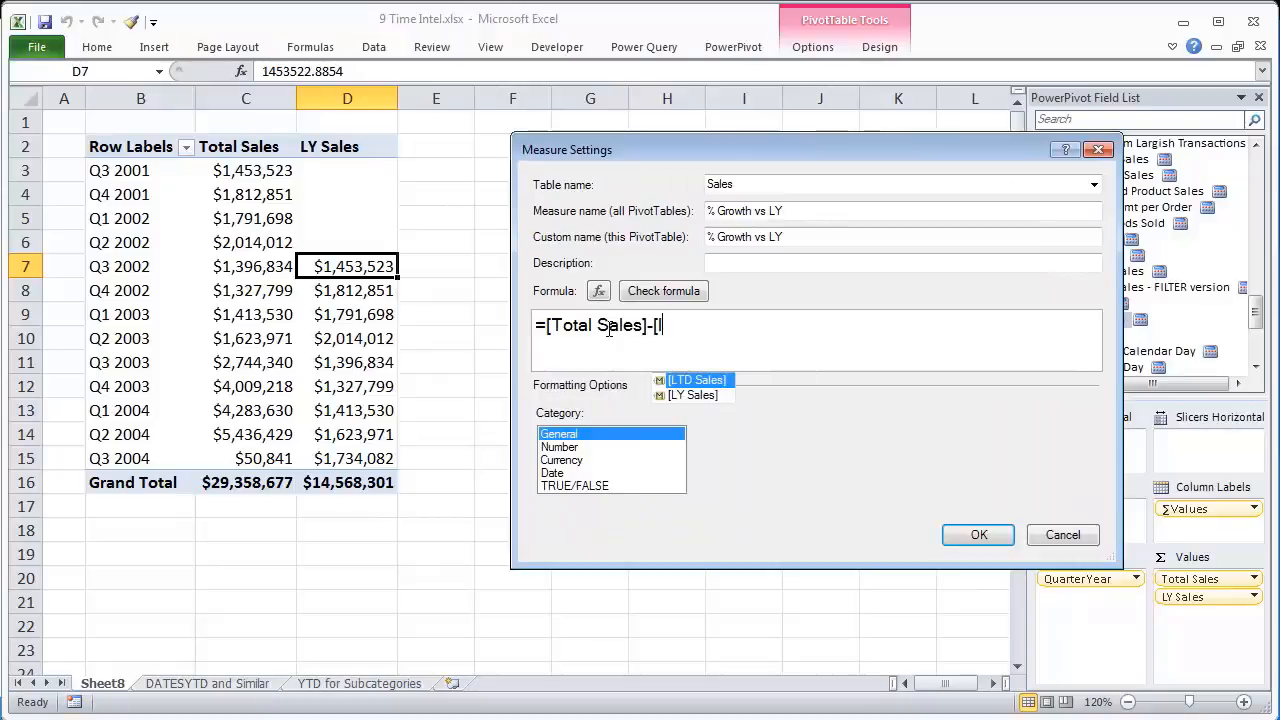
{"action": "key", "text": "Down"}
{"action": "key", "text": "Tab"}
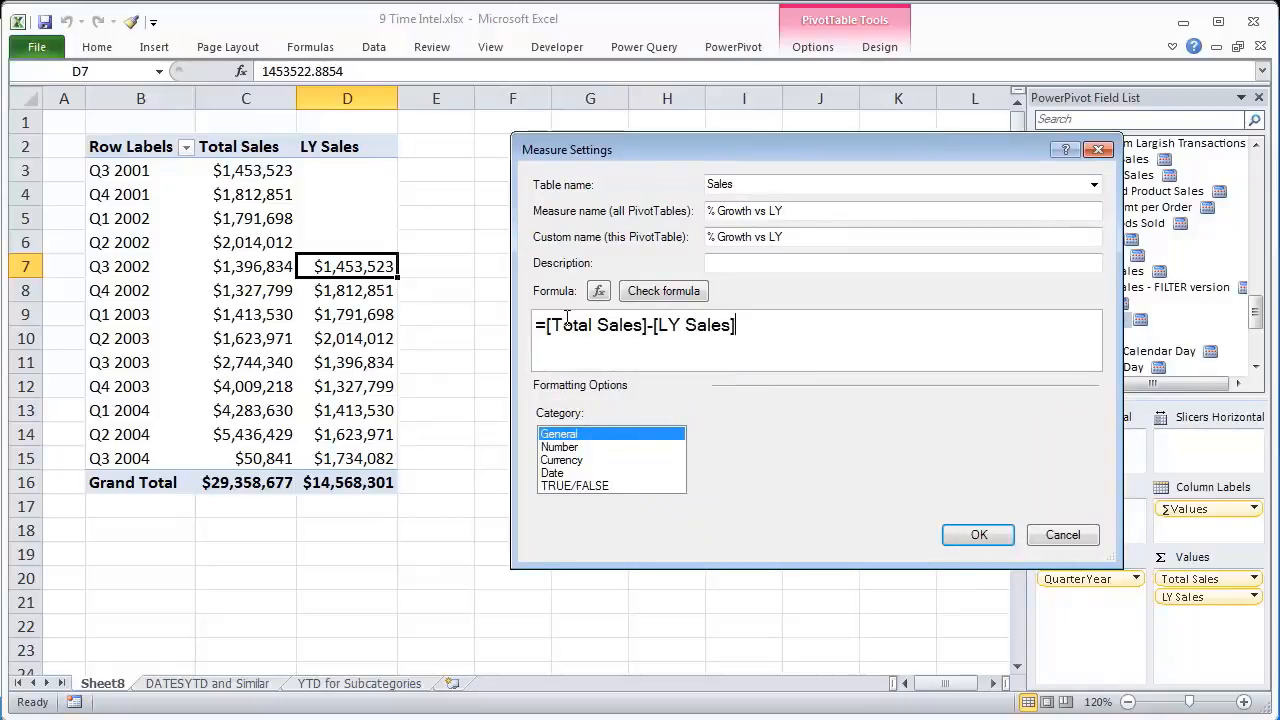
Enclose the subtraction in parentheses and try dividing it by a measure with the slash operator
{"action": "left_click", "coordinate": [542, 326]}
{"action": "type", "text": "("}
{"action": "key", "text": "End"}
{"action": "type", "text": ")/"}
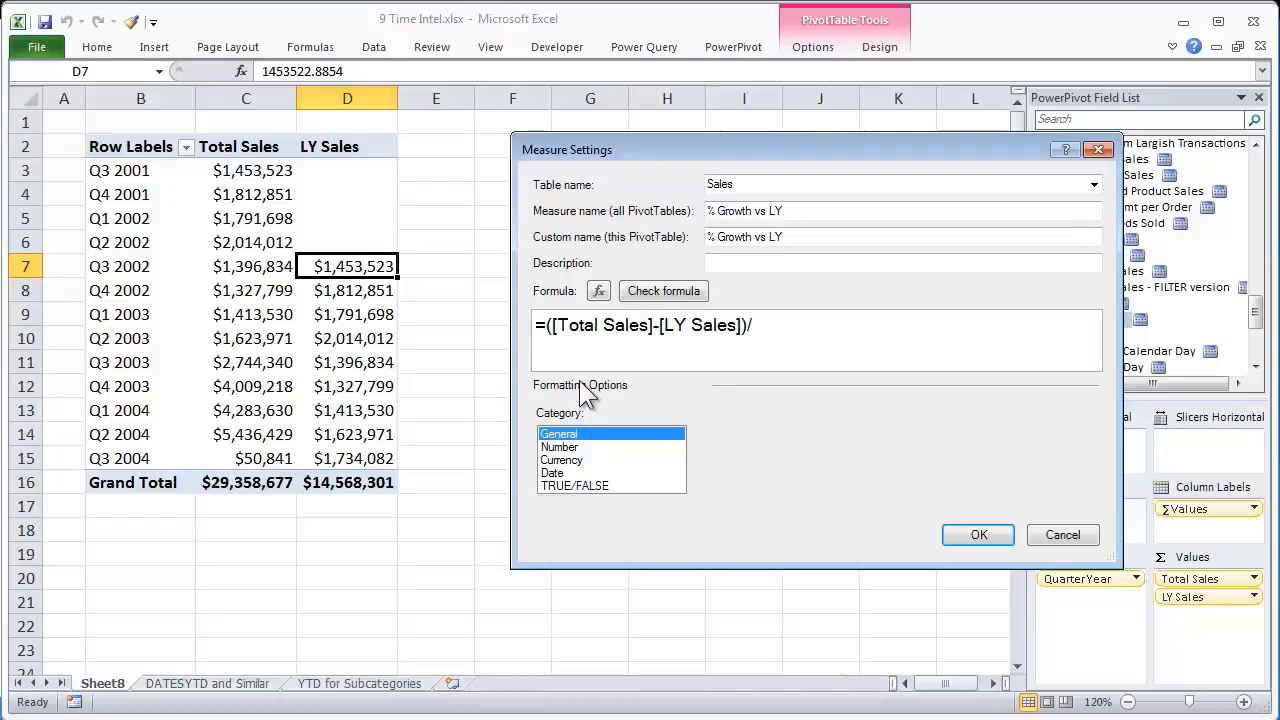
{"action": "type", "text": "["}
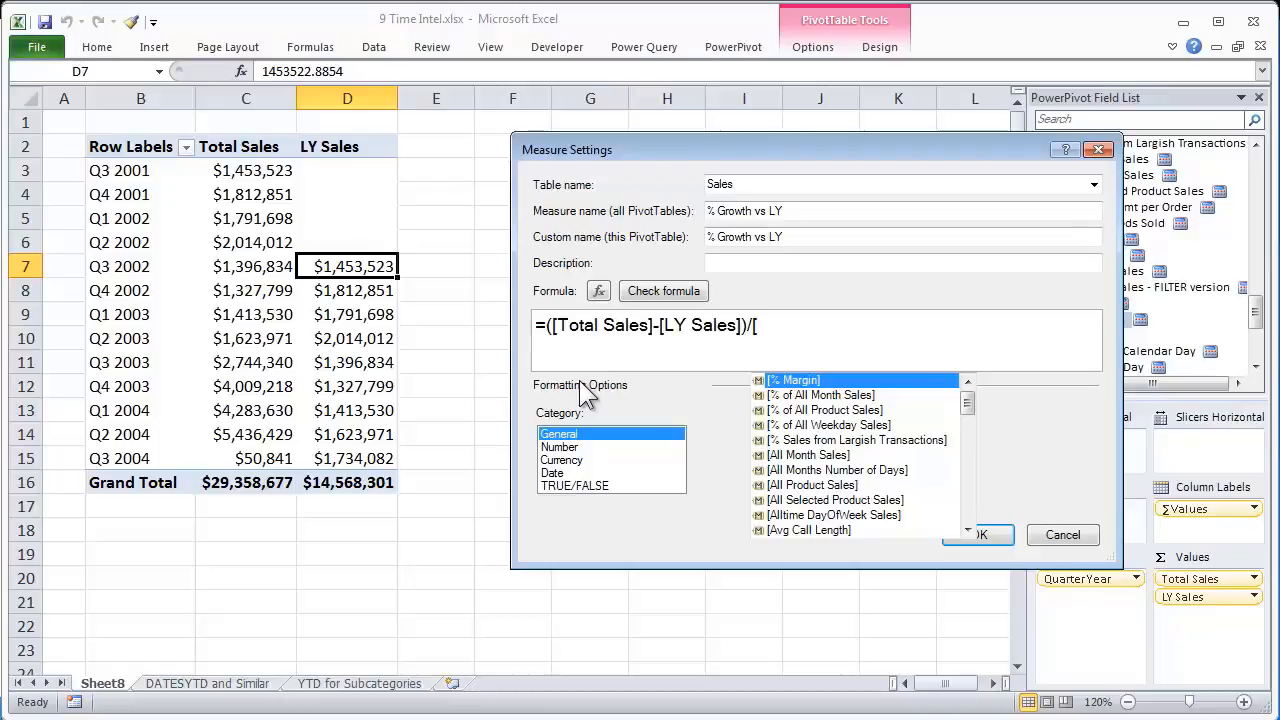
{"action": "key", "text": "BackSpace"}
{"action": "key", "text": "BackSpace"}
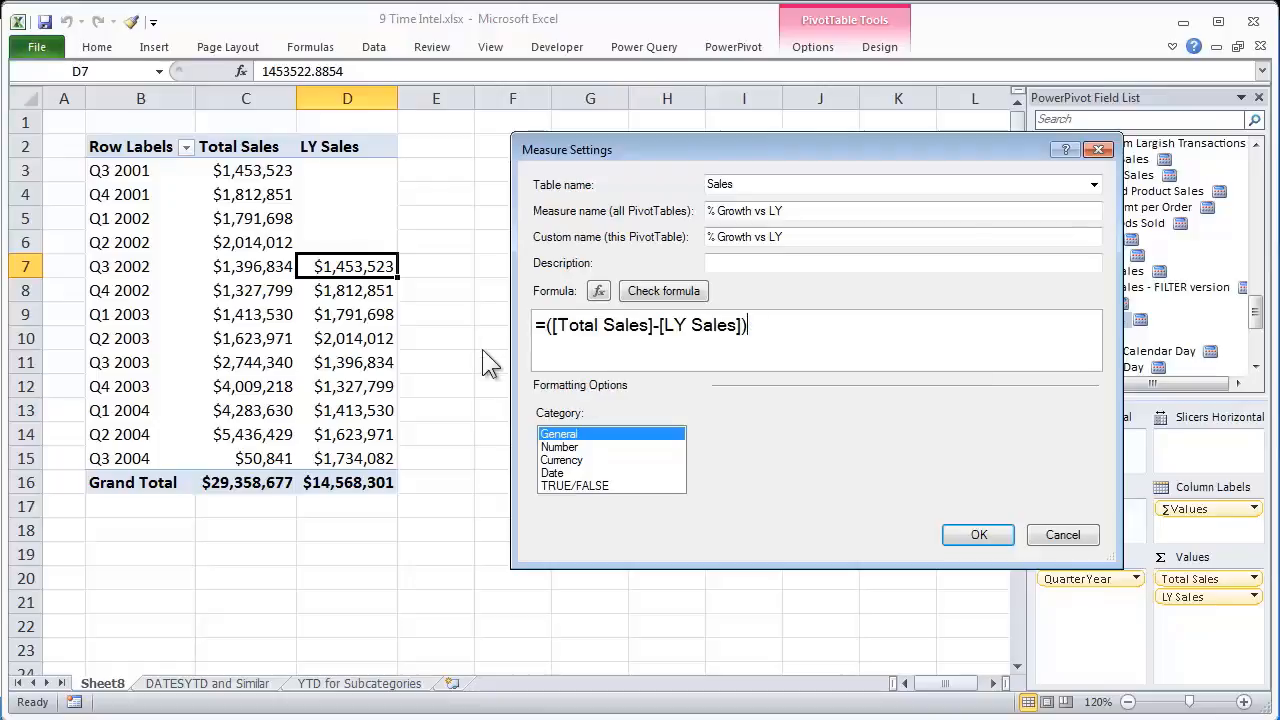
Make the sales difference the numerator of a DIVIDE function, leaving the function open for its next argument
{"action": "left_click", "coordinate": [549, 325]}
{"action": "type", "text": "divi"}
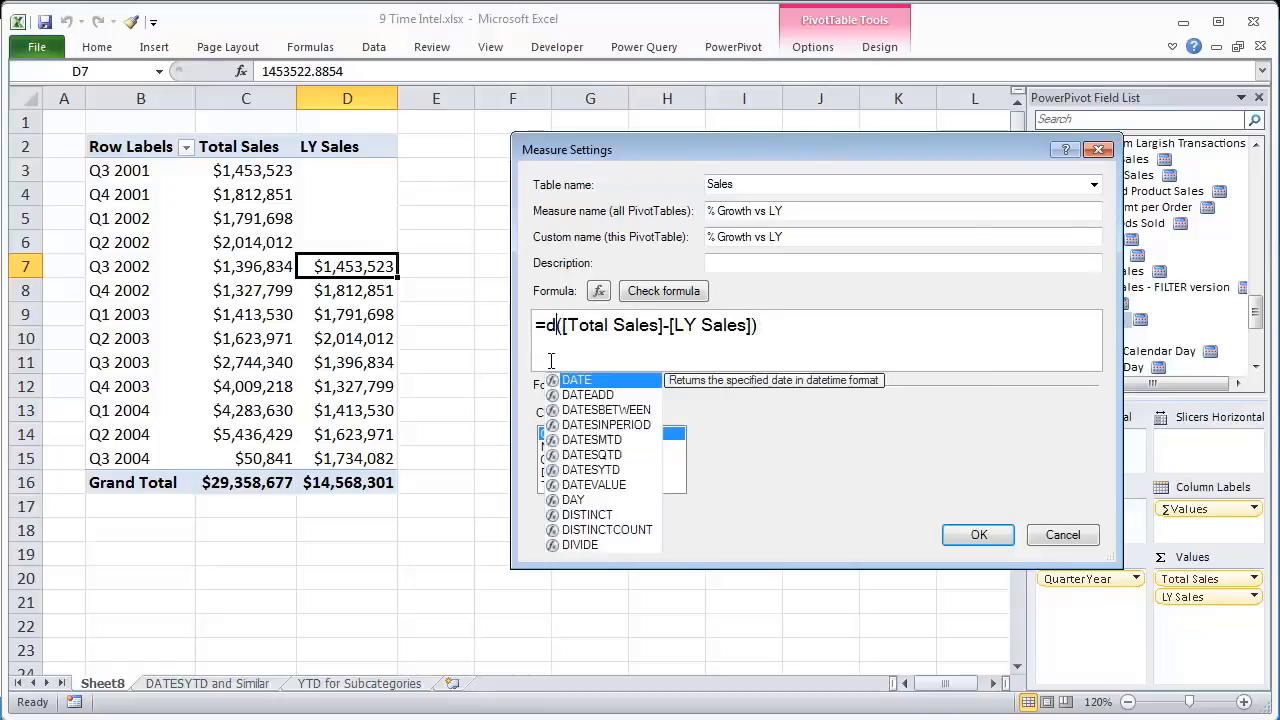
{"action": "key", "text": "Tab"}
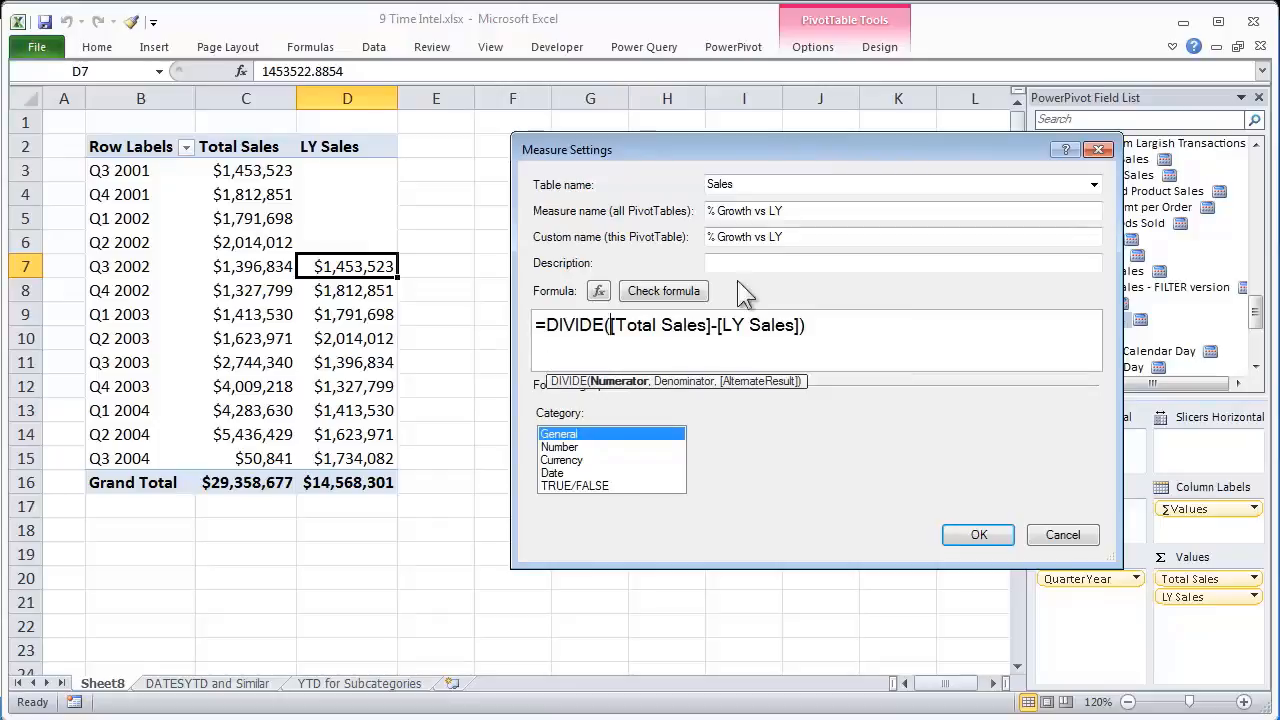
{"action": "left_click", "coordinate": [818, 325]}
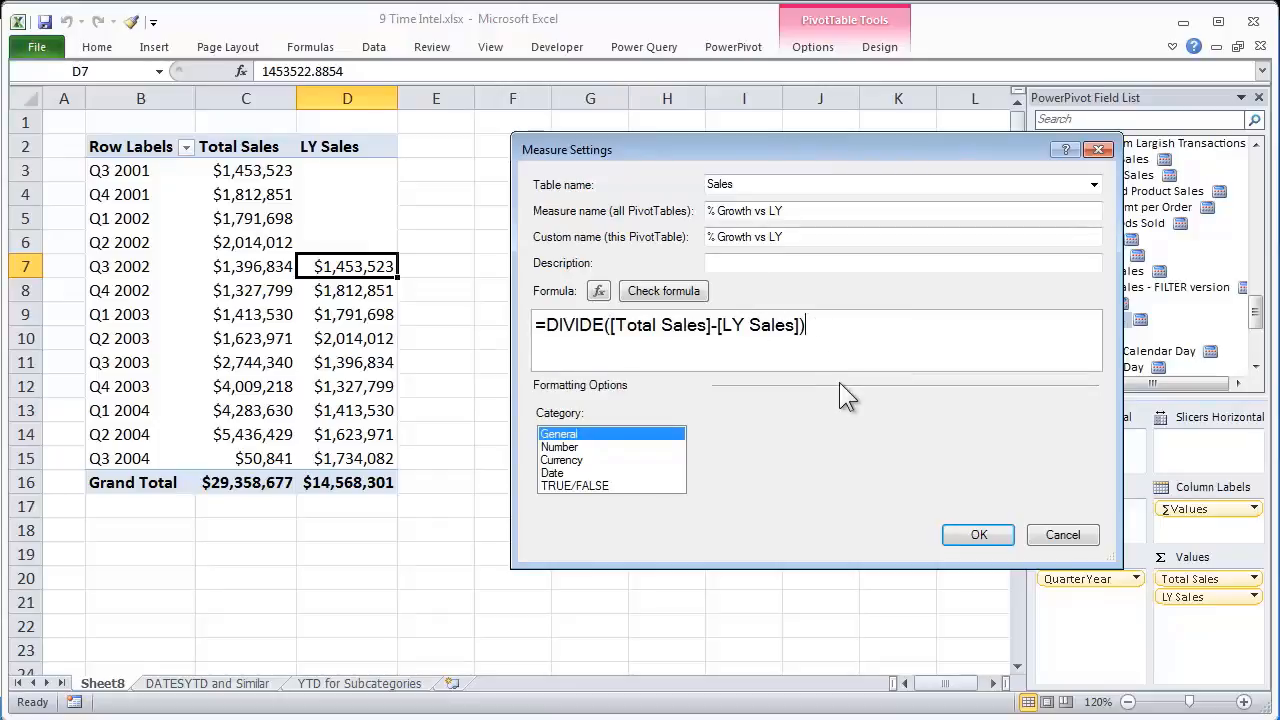
{"action": "type", "text": ","}
{"action": "key", "text": "BackSpace"}
{"action": "key", "text": "BackSpace"}
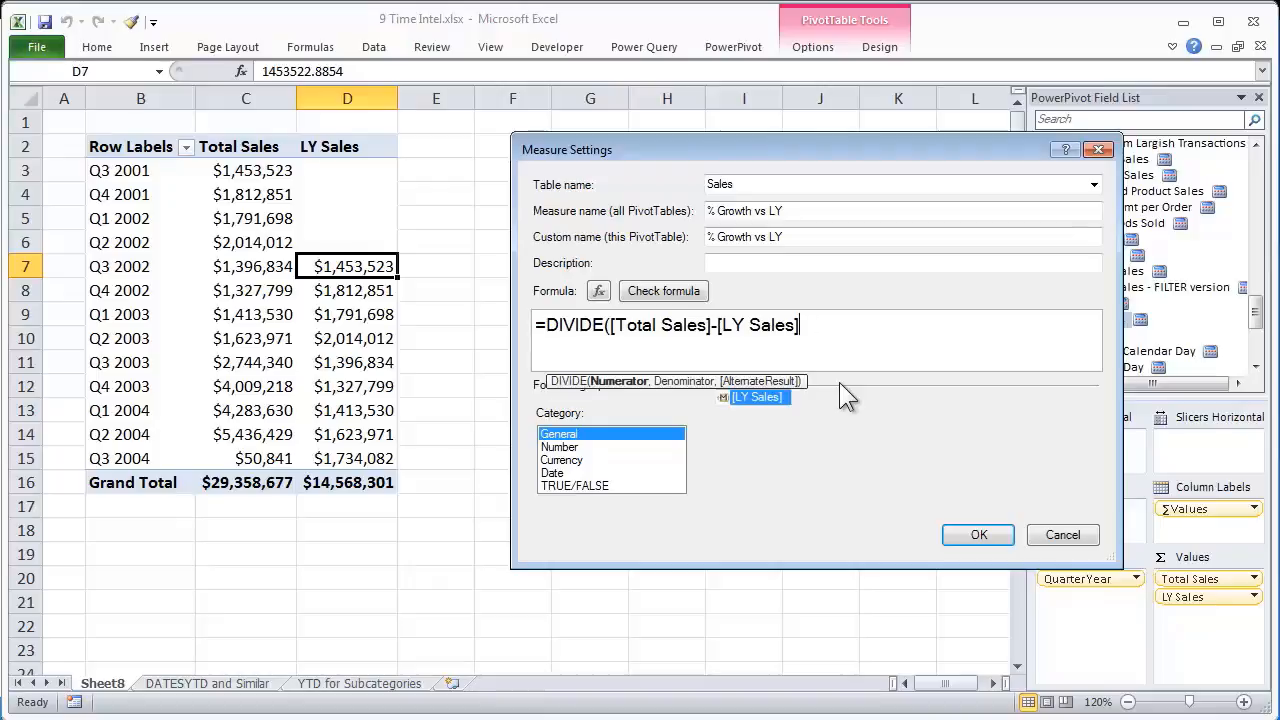
Add [LY Sales] as the denominator of the DIVIDE function in the % Growth vs LY formula
{"action": "type", "text": ","}
{"action": "type", "text": " [L"}
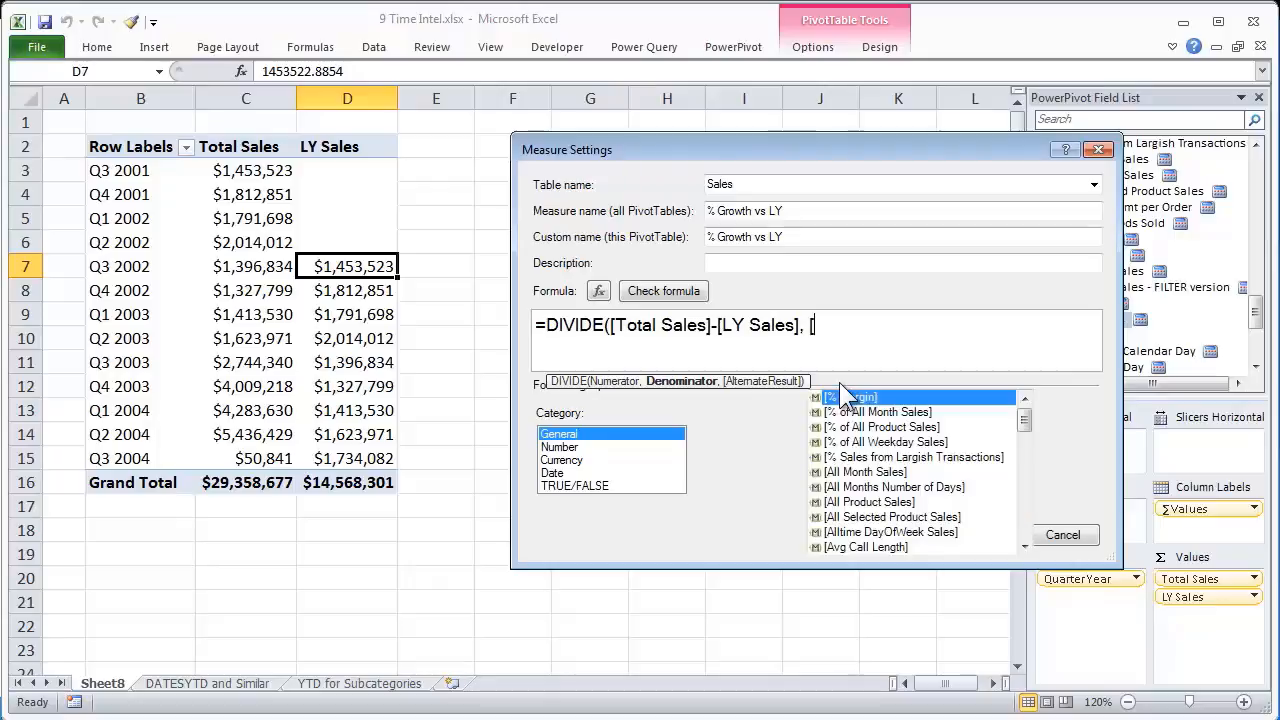
{"action": "key", "text": "Tab"}
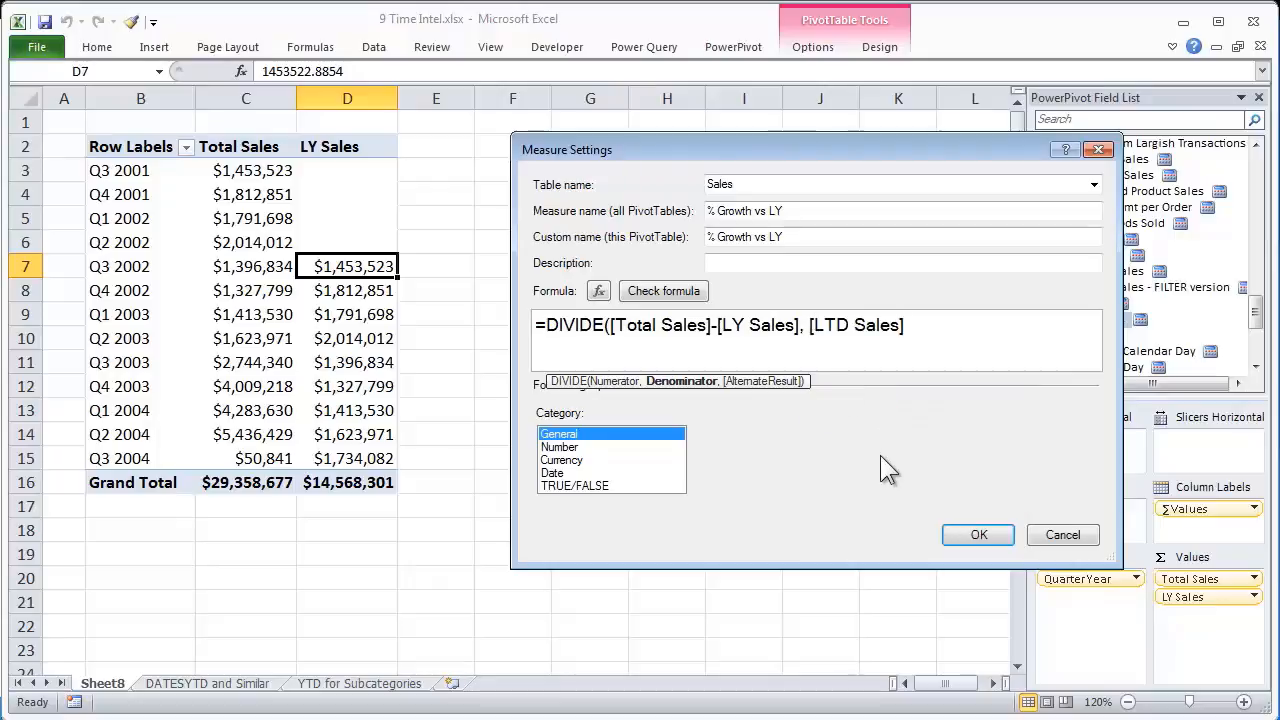
{"action": "key", "text": "BackSpace"}
{"action": "key", "text": "BackSpace"}
{"action": "key", "text": "BackSpace"}
{"action": "key", "text": "BackSpace"}
{"action": "key", "text": "BackSpace"}
{"action": "key", "text": "BackSpace"}
{"action": "key", "text": "BackSpace"}
{"action": "key", "text": "BackSpace"}
{"action": "key", "text": "BackSpace"}
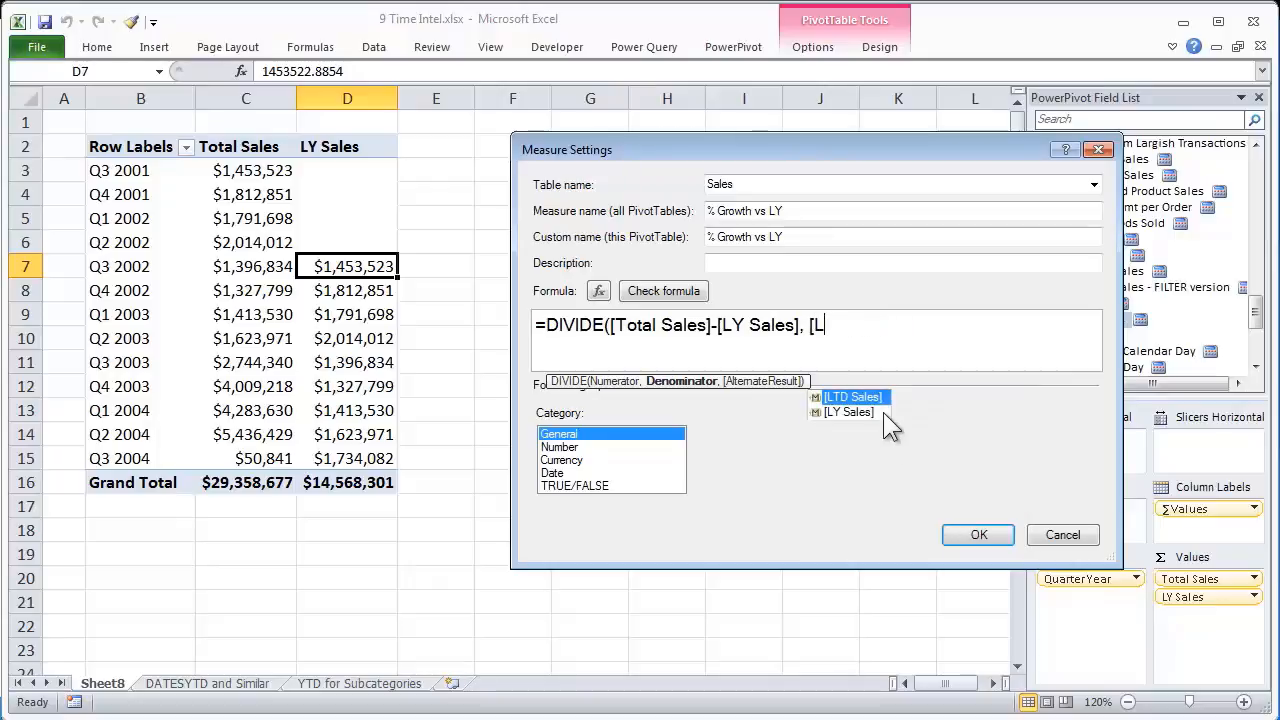
{"action": "type", "text": "Y"}
{"action": "key", "text": "Tab"}
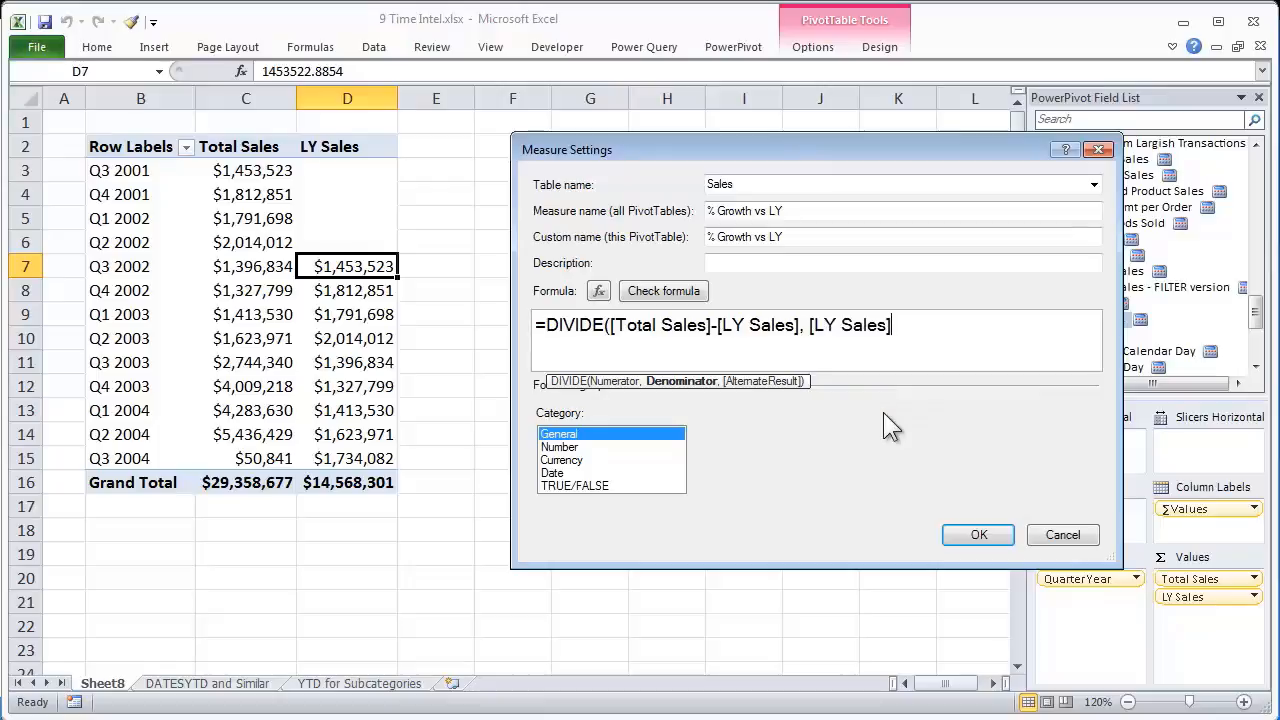
Close the DIVIDE formula, format the % Growth vs LY measure as a Percentage number with 1 decimal place, and create it
{"action": "type", "text": ")"}
{"action": "left_click", "coordinate": [645, 460]}
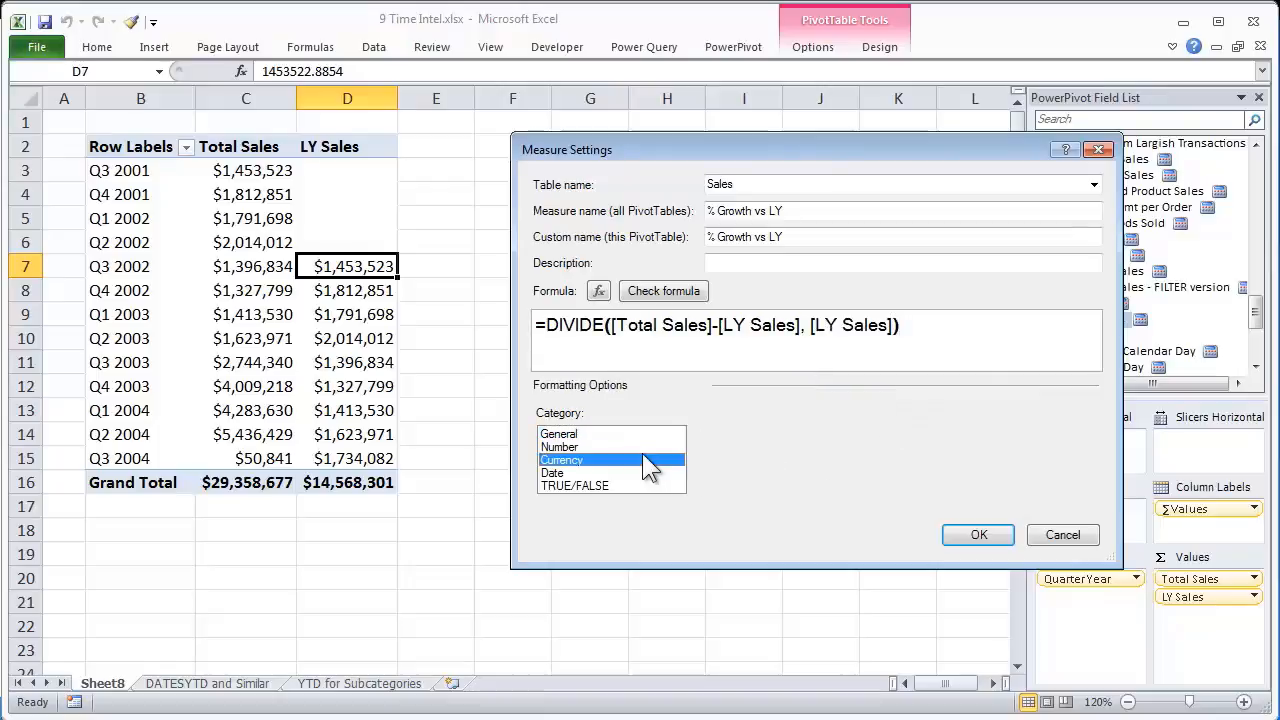
{"action": "left_click", "coordinate": [634, 445]}
{"action": "left_click", "coordinate": [890, 441]}
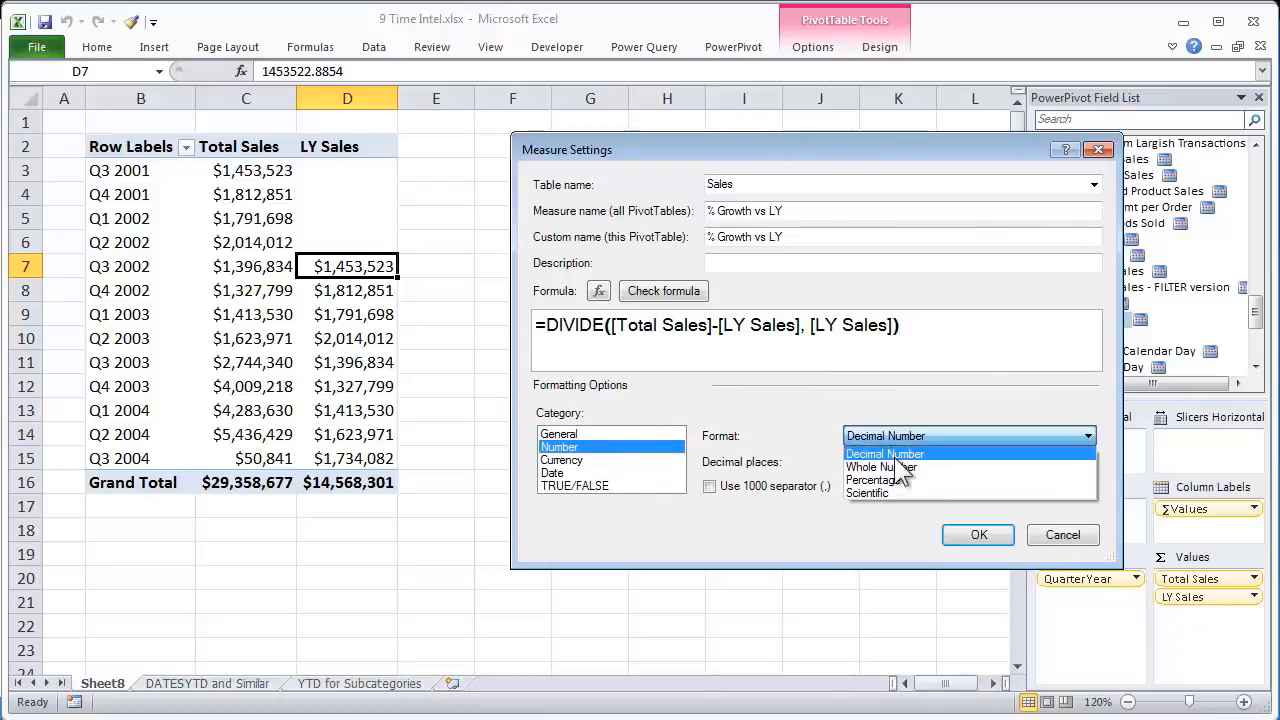
{"action": "left_click", "coordinate": [895, 479]}
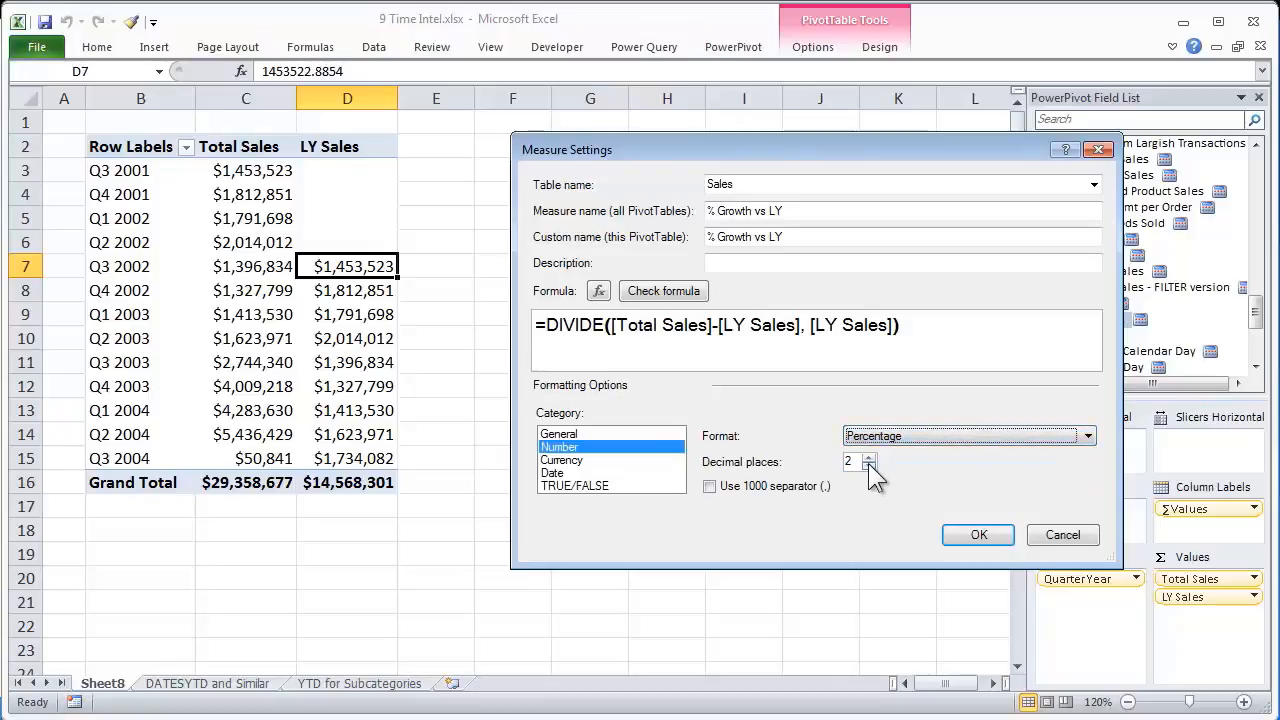
{"action": "left_click", "coordinate": [970, 535]}
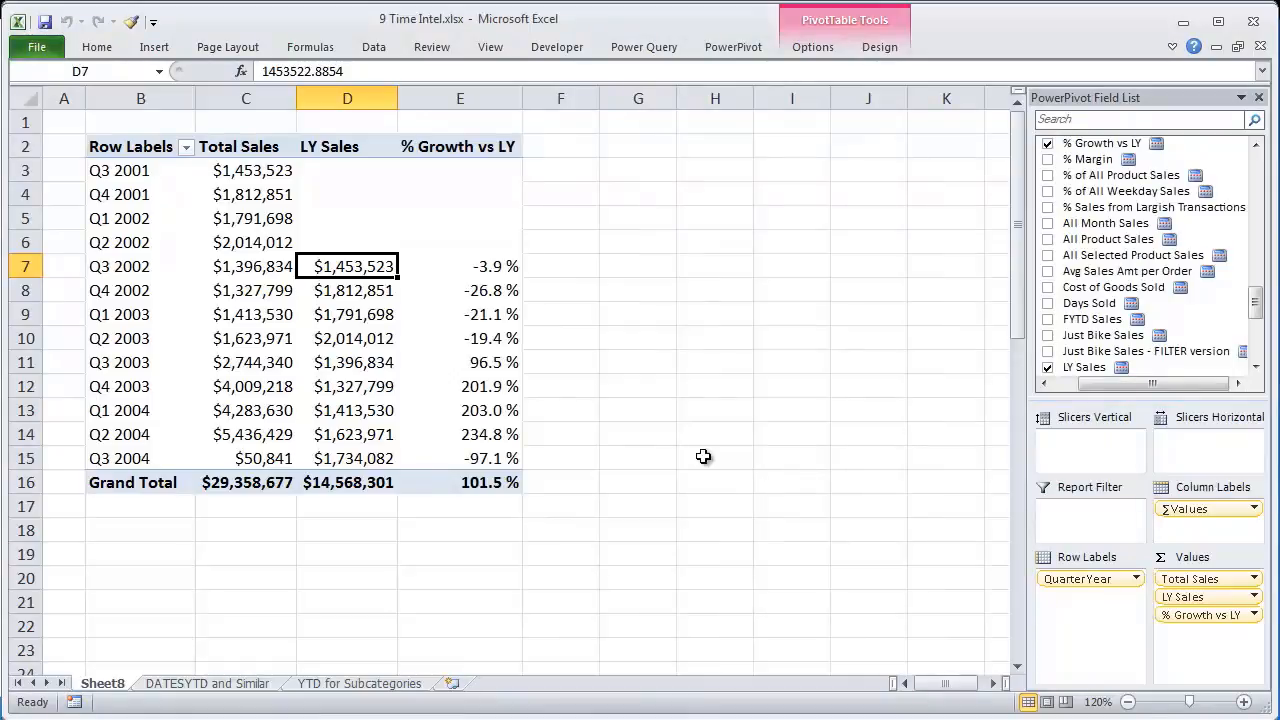
Review the % Growth vs LY values from Q3 2002 through Q3 2004 and the Grand Total
{"action": "left_click_drag", "start_coordinate": [494, 264], "coordinate": [486, 436]}
{"action": "left_click", "coordinate": [495, 456]}
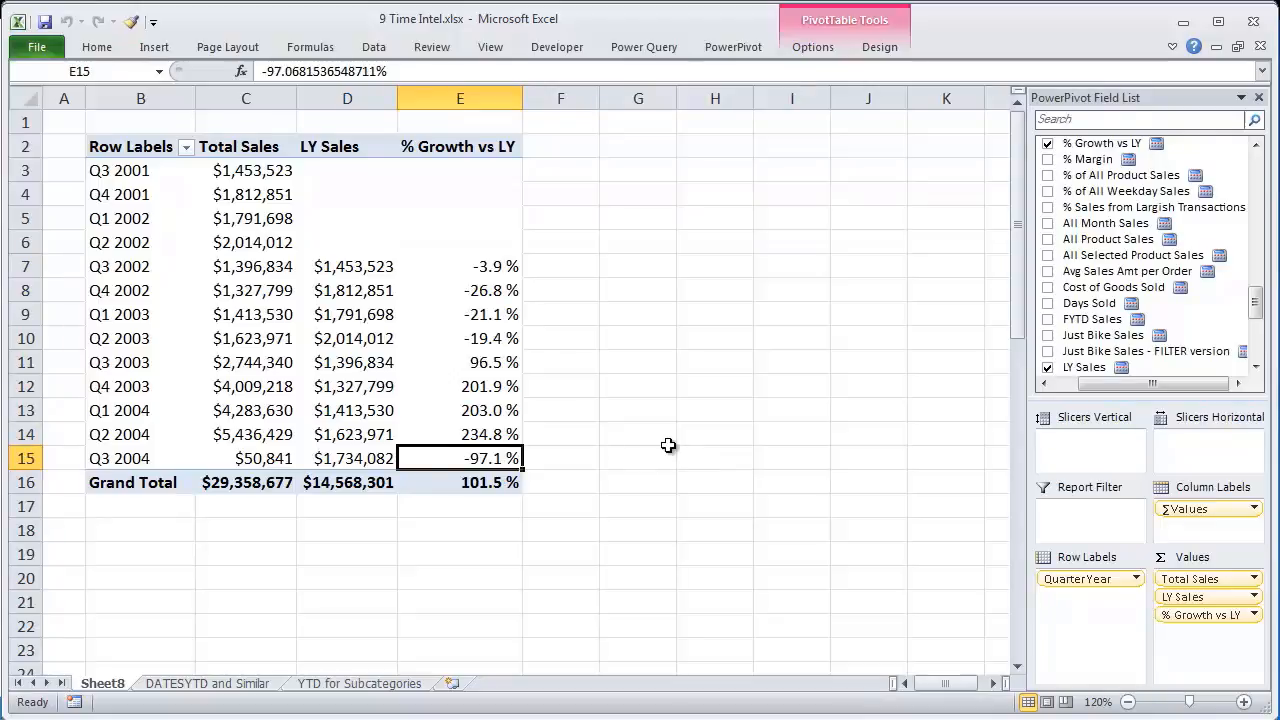
{"action": "key", "text": "Down"}
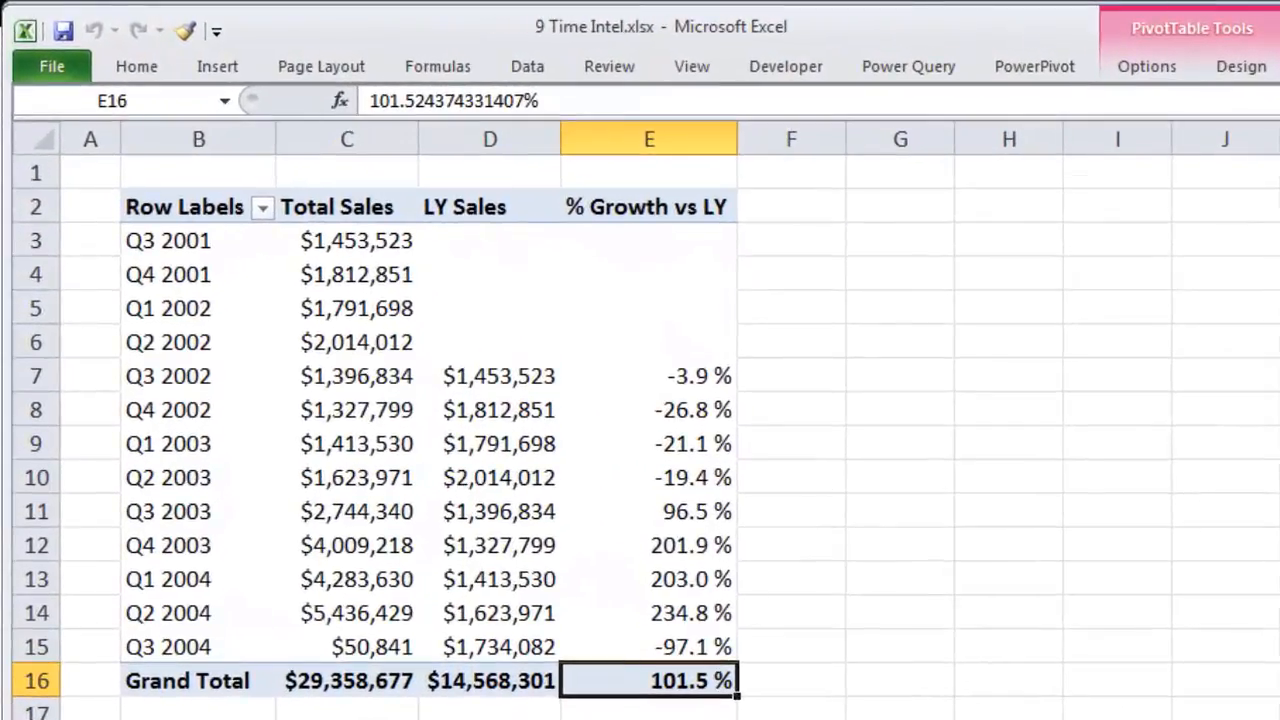
Compare the quarterly LY Sales values with the Total Sales of the same quarters one year earlier, including Q3 2004 and Q4 2003
{"action": "left_click_drag", "start_coordinate": [524, 389], "coordinate": [514, 614]}
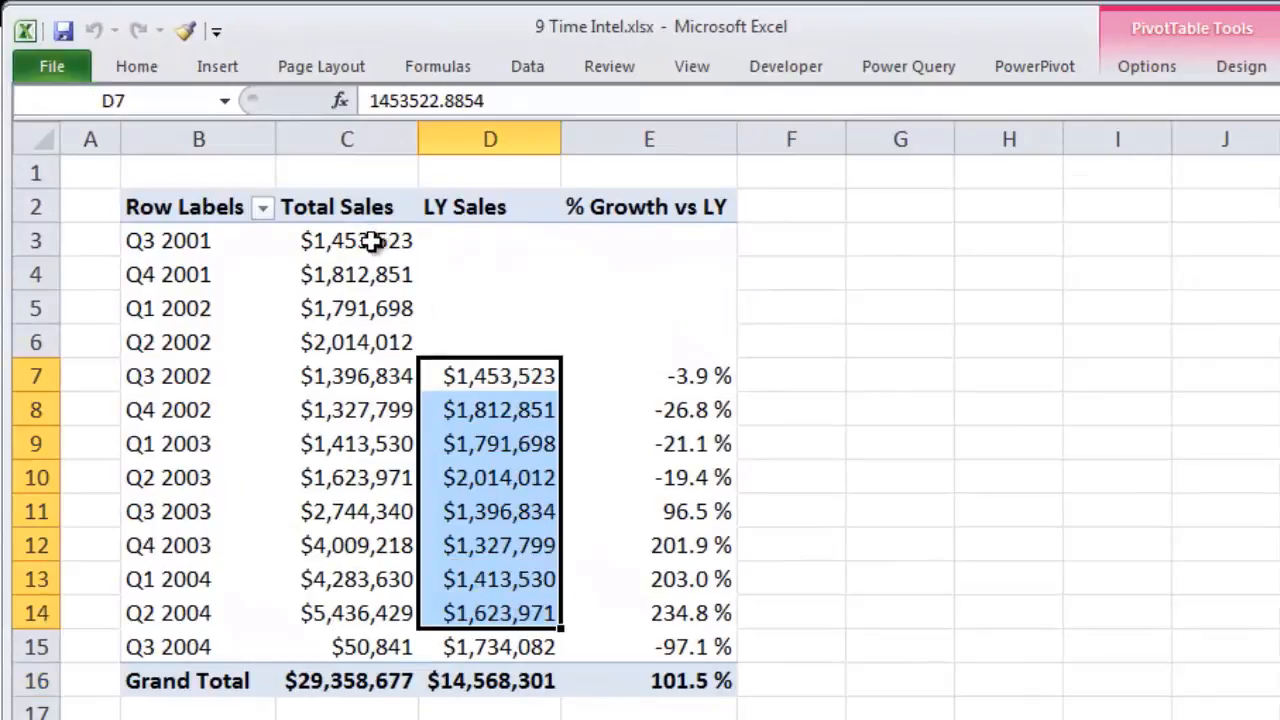
{"action": "left_click_drag", "start_coordinate": [372, 242], "coordinate": [335, 479]}
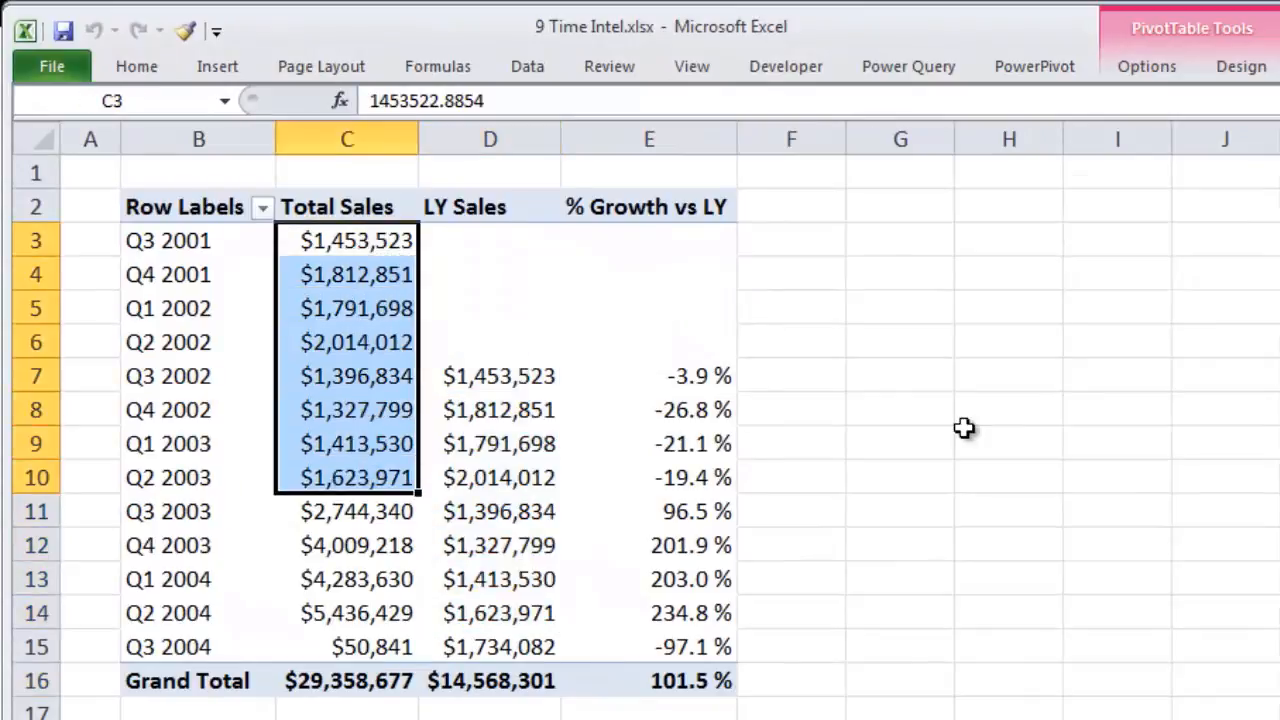
{"action": "left_click", "coordinate": [508, 648]}
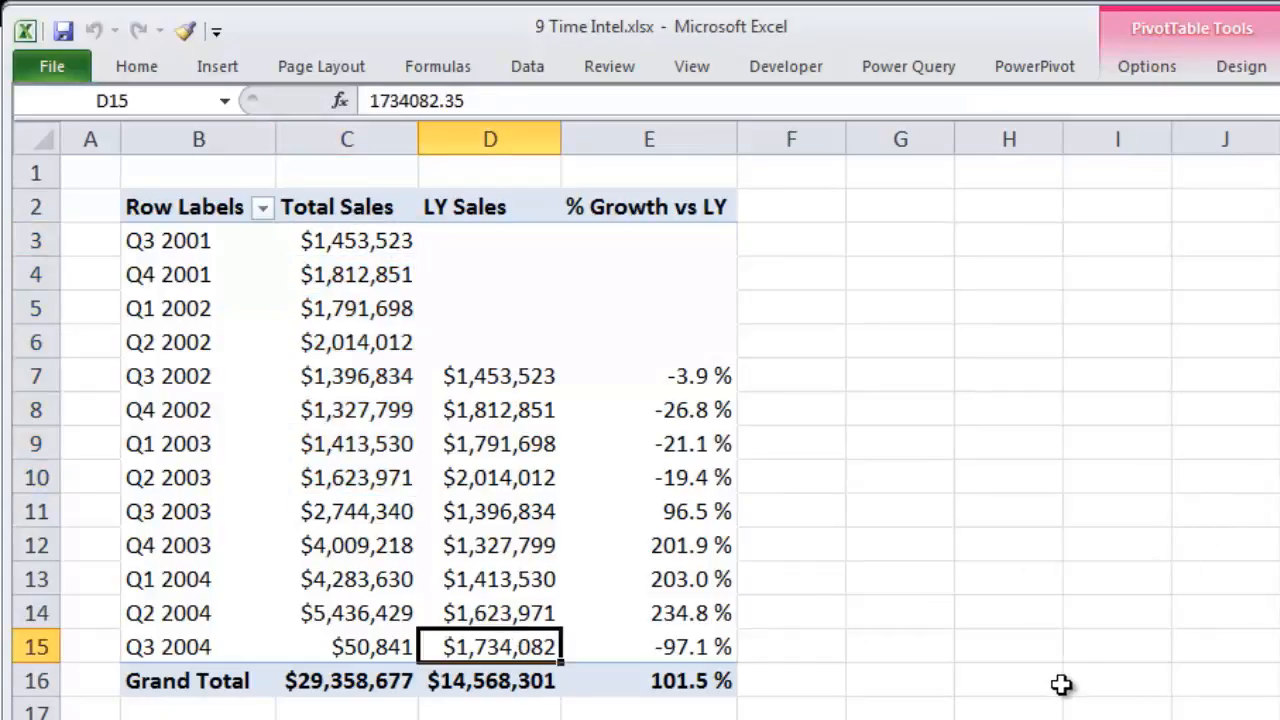
{"action": "left_click", "coordinate": [388, 513]}
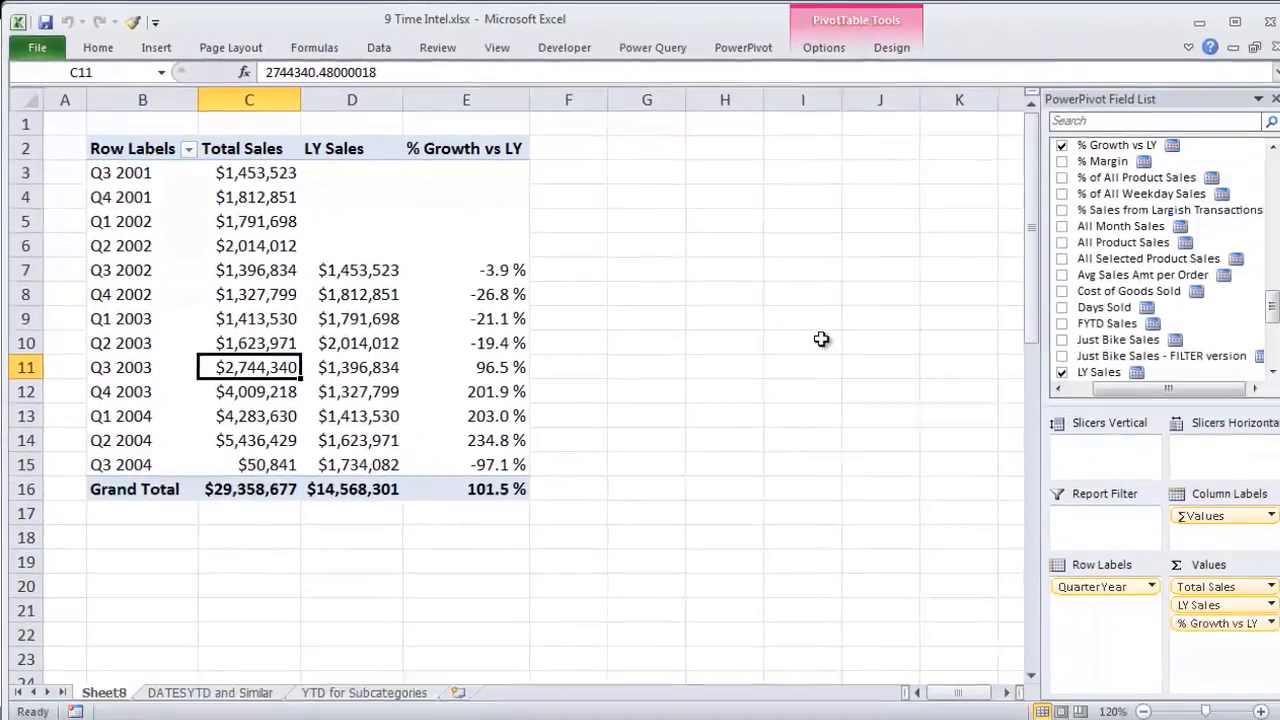
{"action": "key", "text": "Down"}
{"action": "key", "text": "Right"}
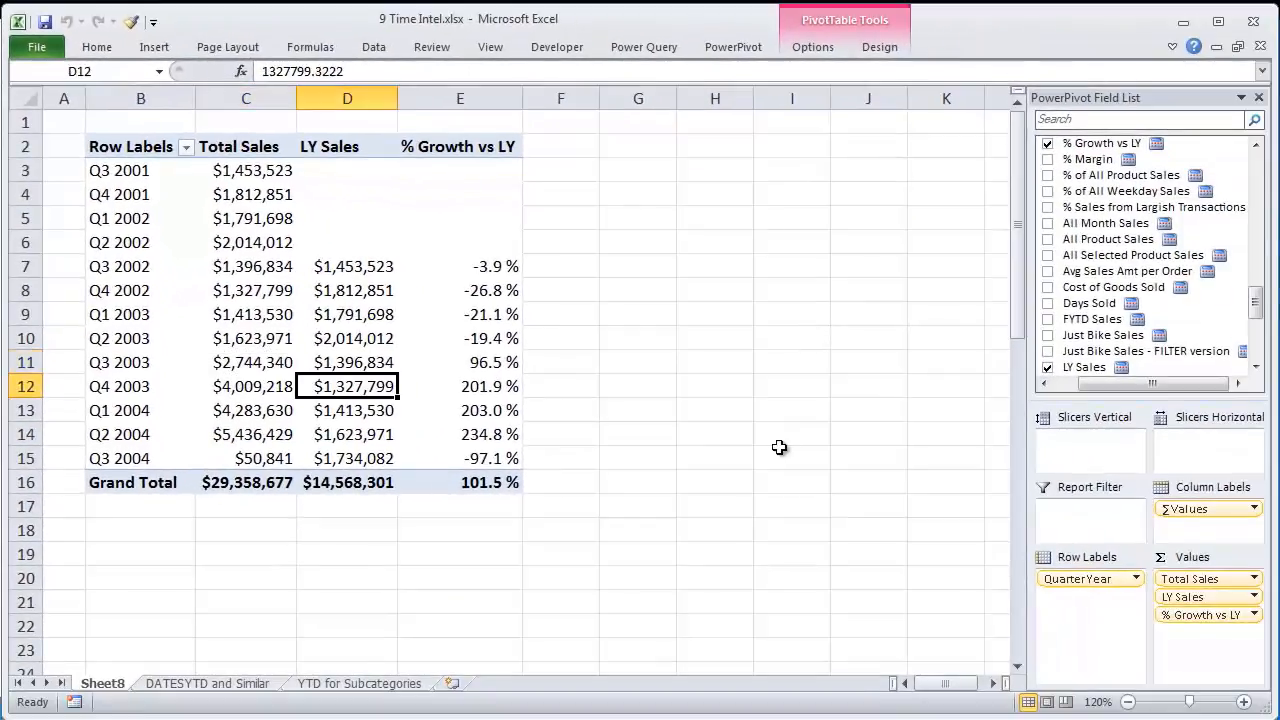
{"action": "mouse_move", "coordinate": [380, 388]}
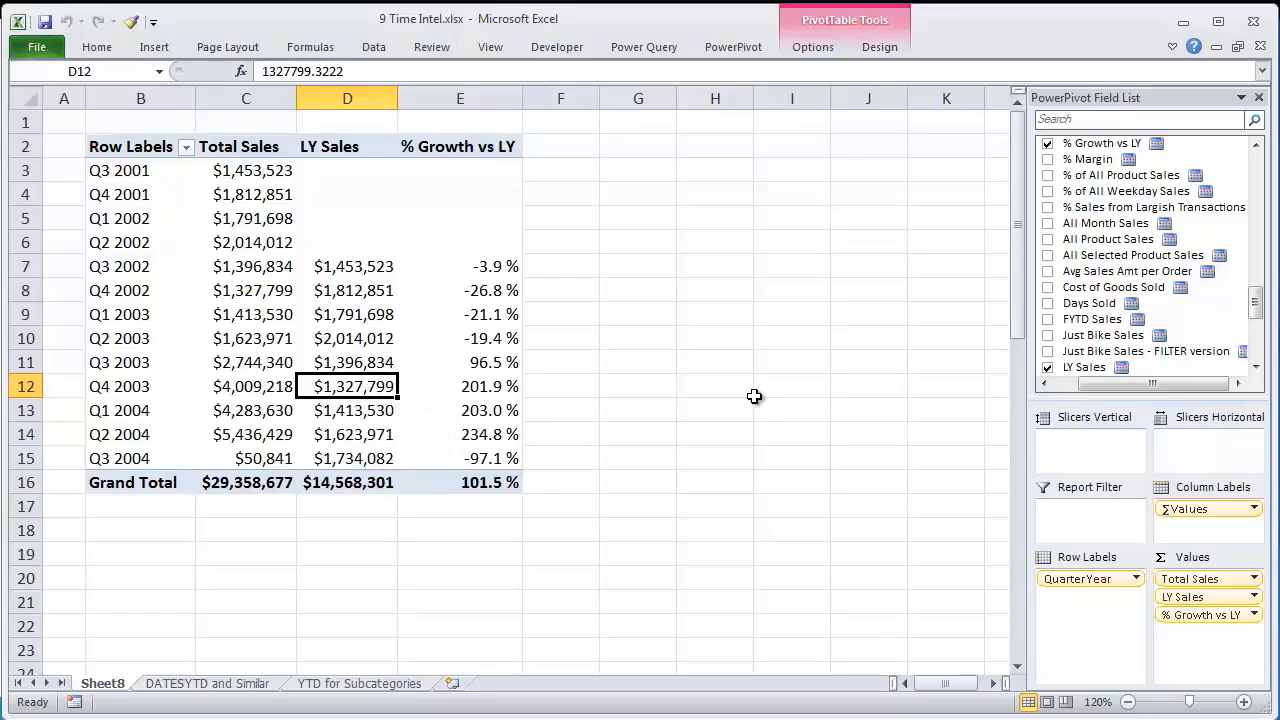
{"action": "left_click", "coordinate": [1182, 21]}
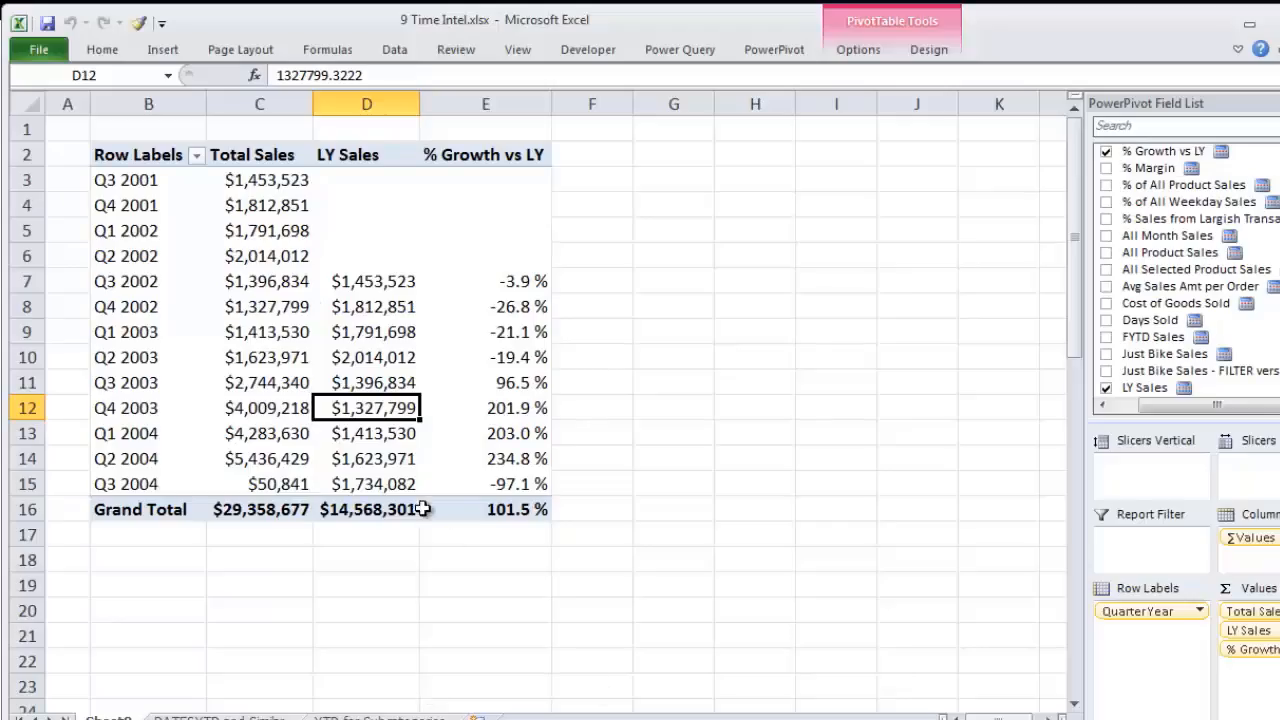
Check the latest date in the Calendar table's Date column in the PowerPivot window to examine the Q3 2004 LY Sales, and return to the PivotTable
{"action": "left_click", "coordinate": [381, 484]}
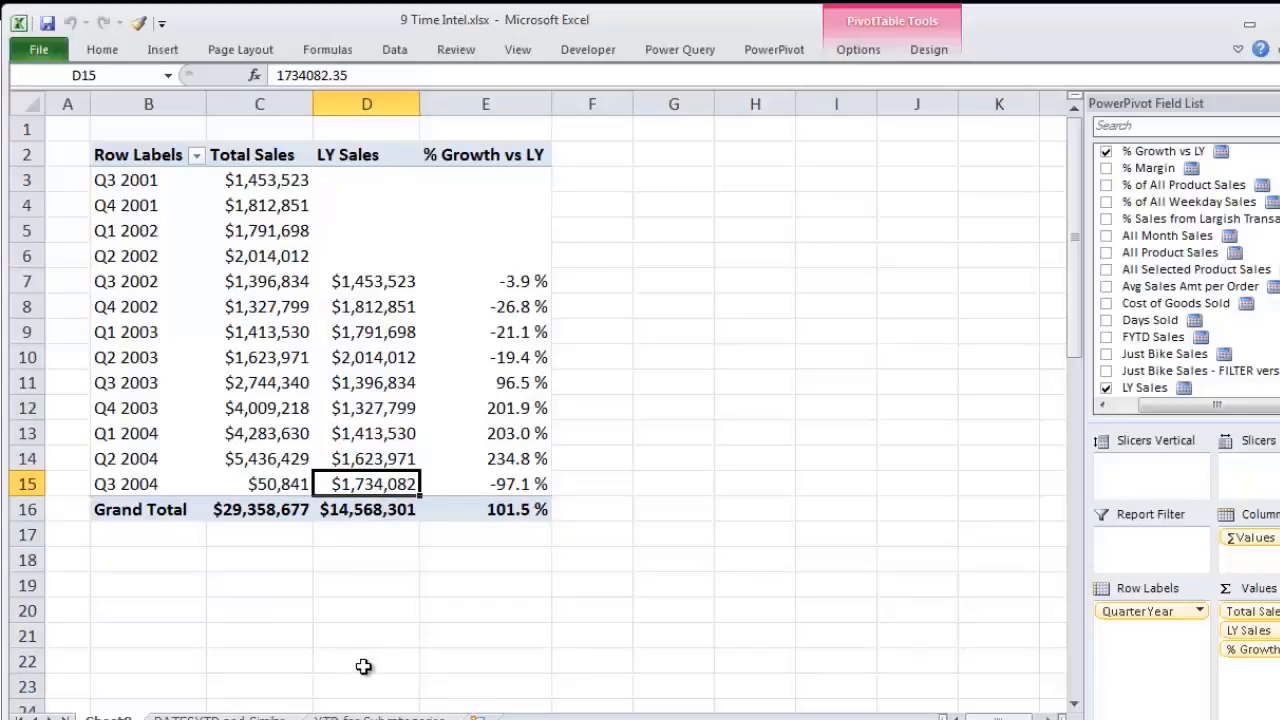
{"action": "left_click", "coordinate": [773, 49]}
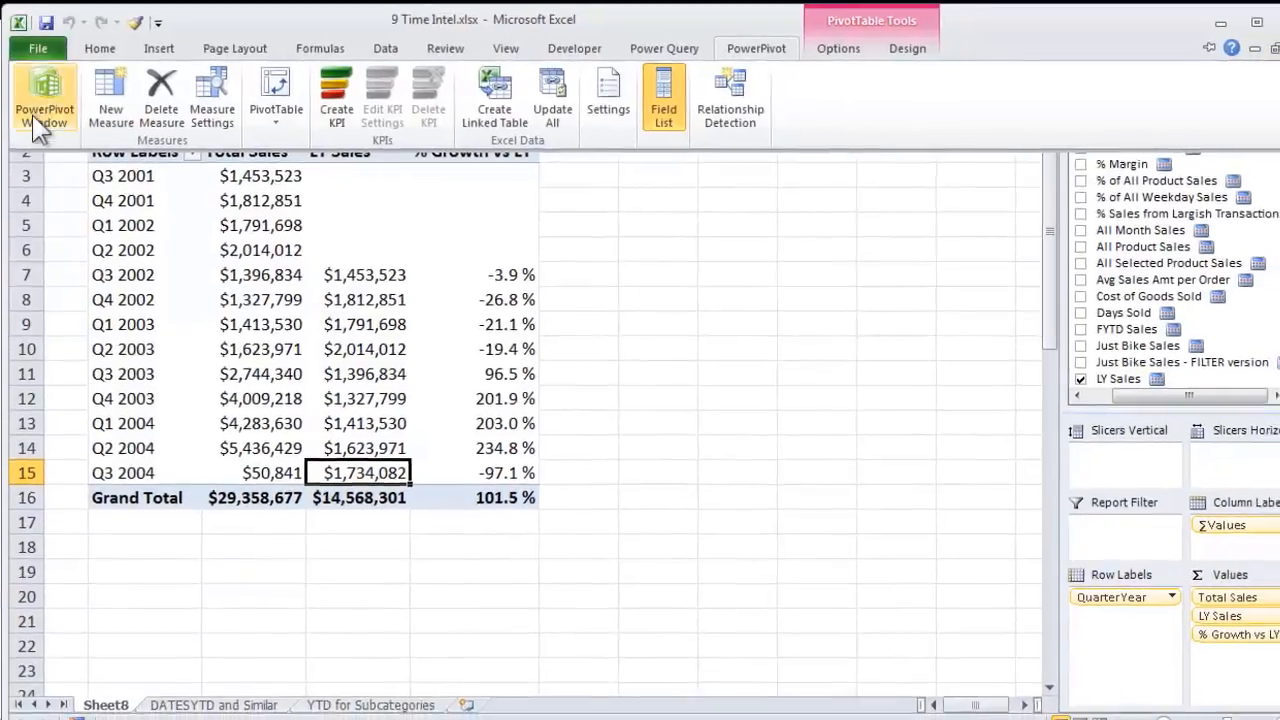
{"action": "left_click", "coordinate": [38, 125]}
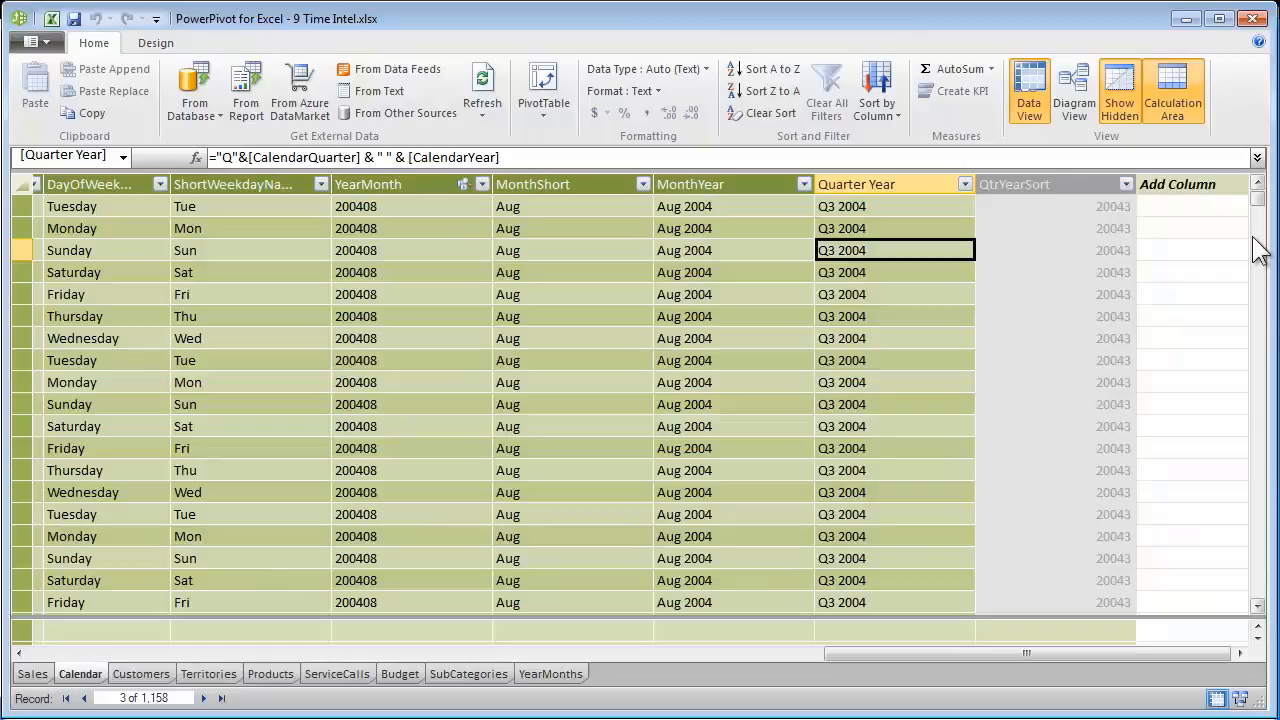
{"action": "left_click_drag", "start_coordinate": [989, 644], "coordinate": [440, 643]}
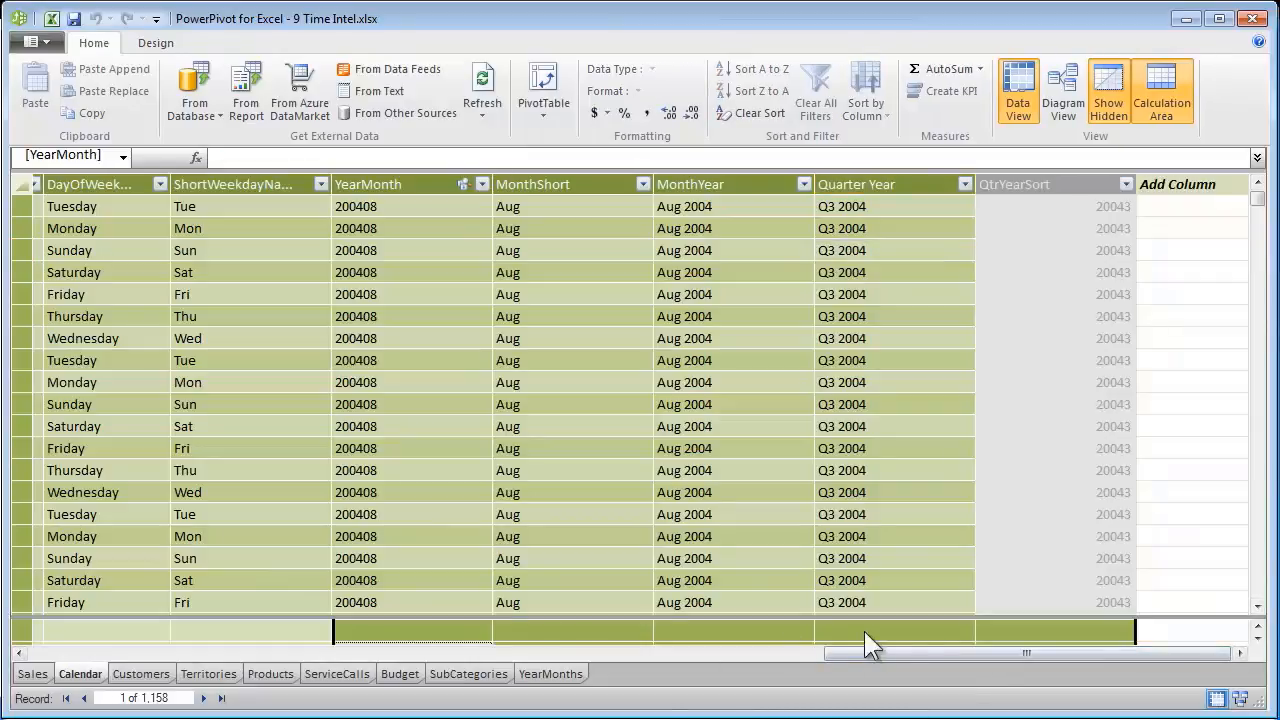
{"action": "left_click_drag", "start_coordinate": [957, 652], "coordinate": [165, 652]}
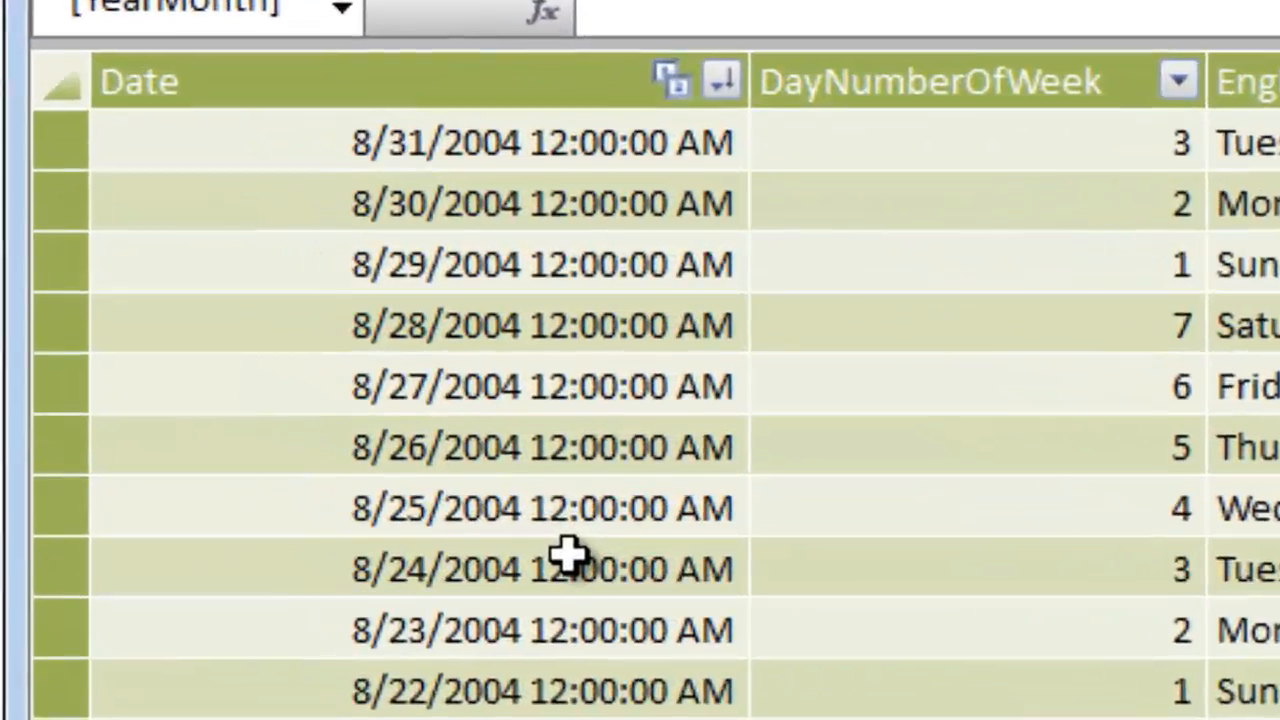
{"action": "left_click", "coordinate": [567, 149]}
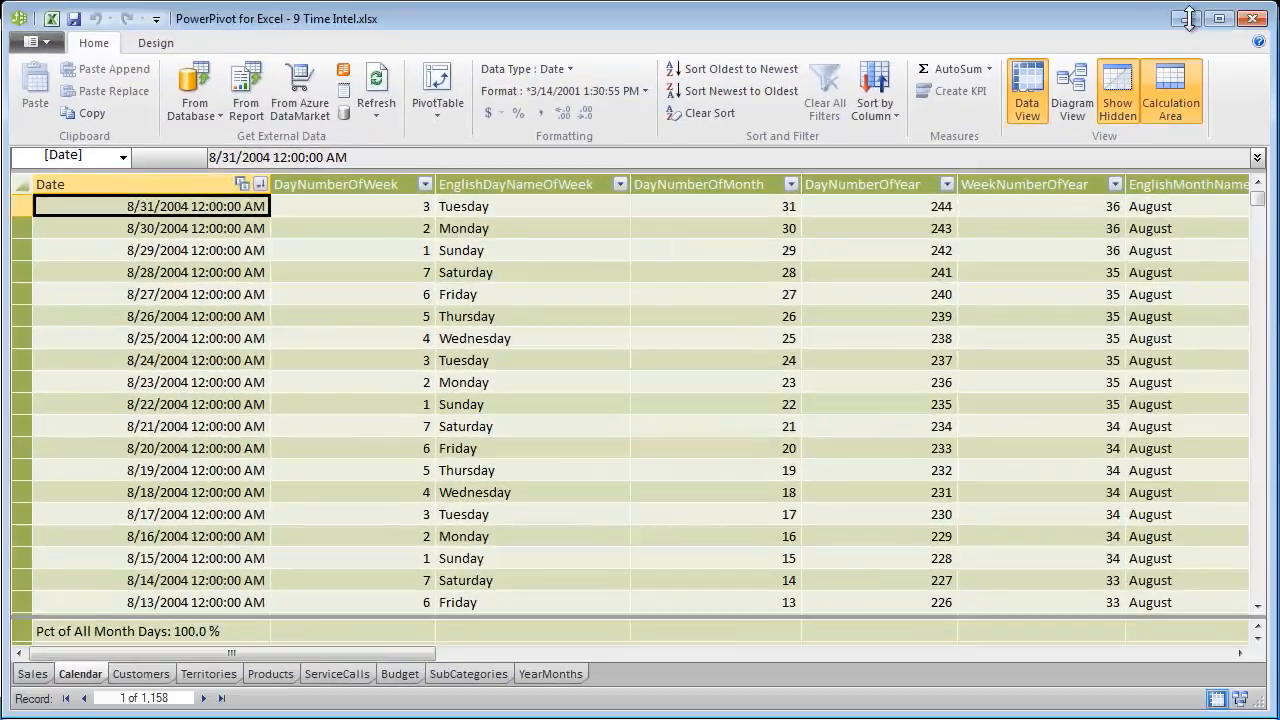
{"action": "left_click", "coordinate": [1188, 22]}
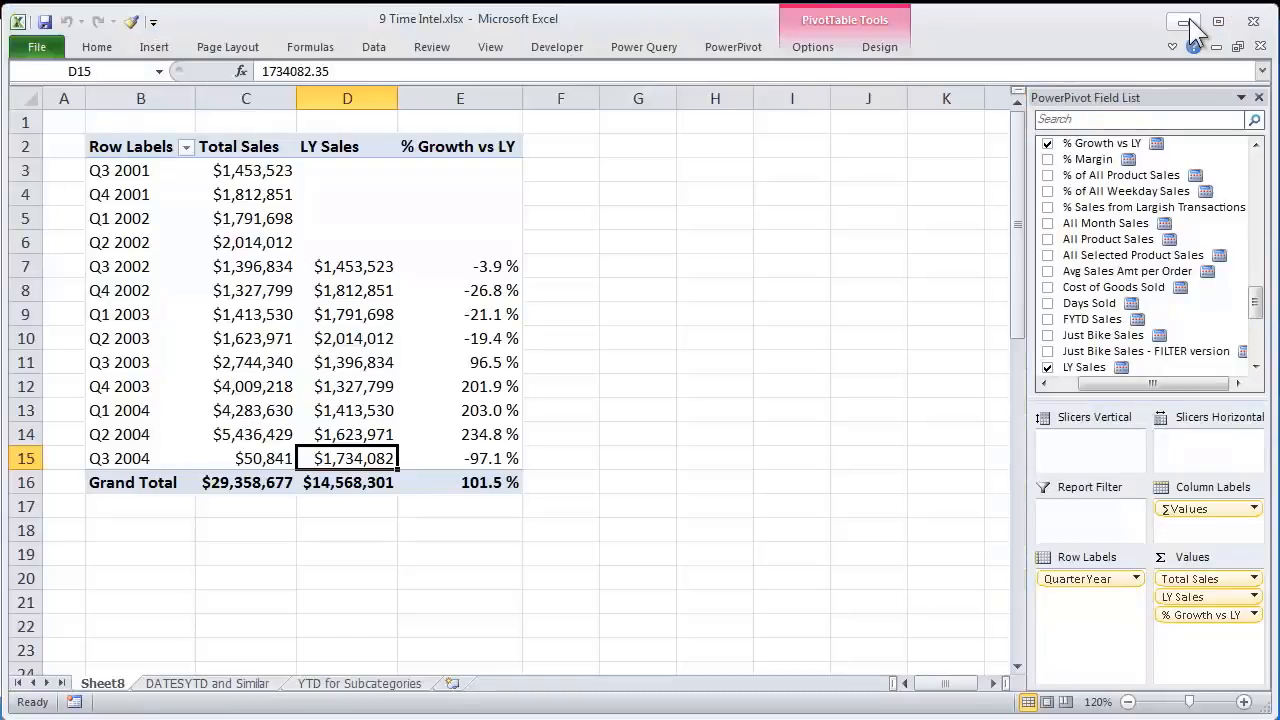
{"action": "left_click", "coordinate": [1185, 22]}
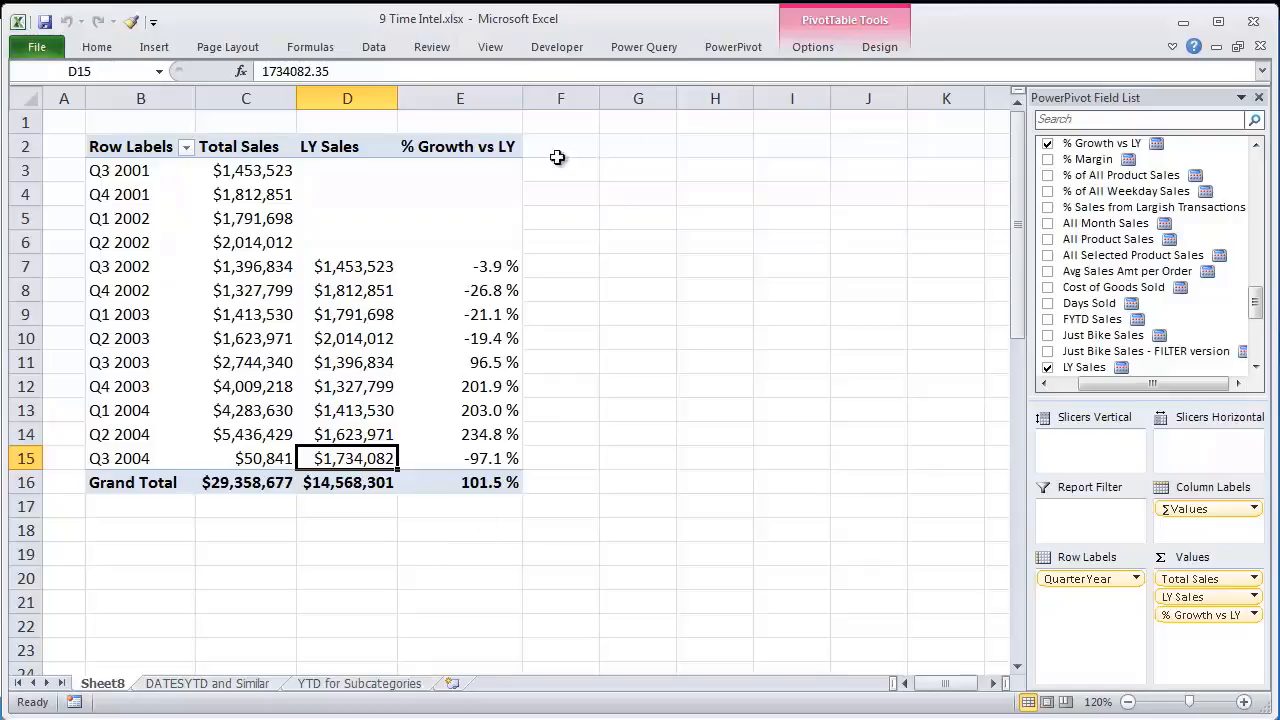
Add MonthYear to the PivotTable's row labels beneath Quarter Year
{"action": "left_click_drag", "start_coordinate": [1139, 386], "coordinate": [1109, 387]}
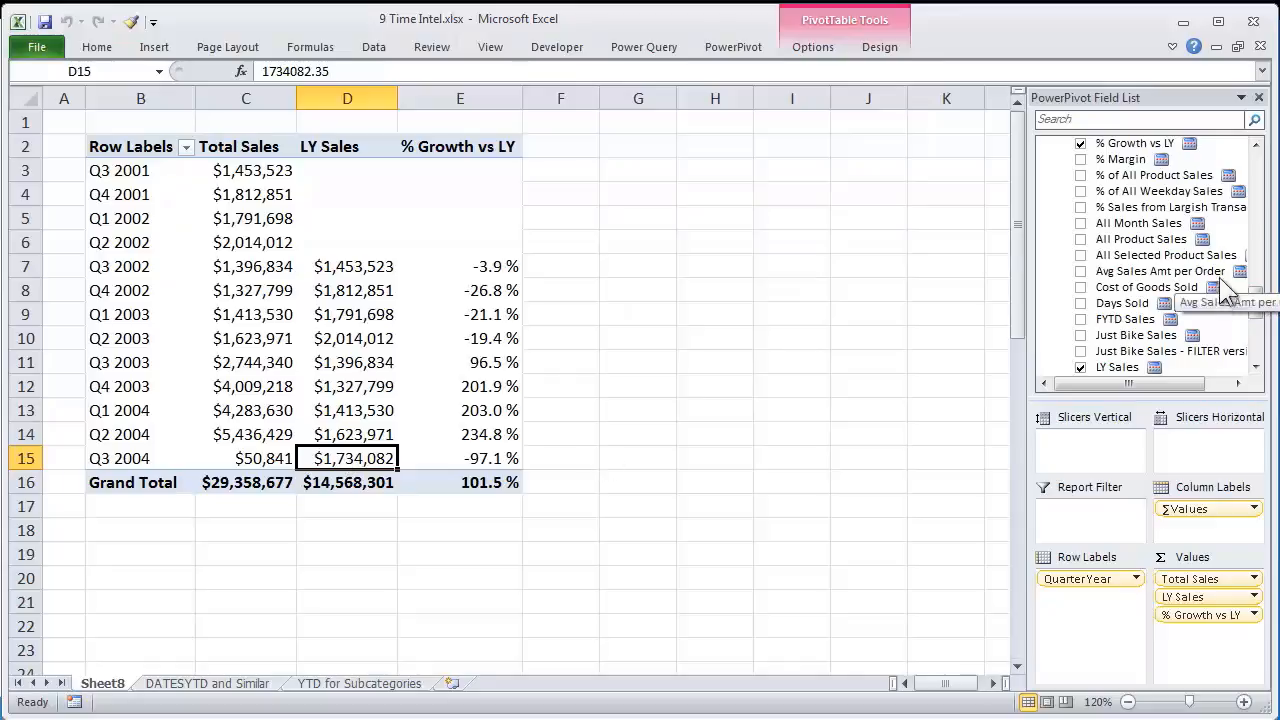
{"action": "left_click_drag", "start_coordinate": [1257, 300], "coordinate": [1268, 222]}
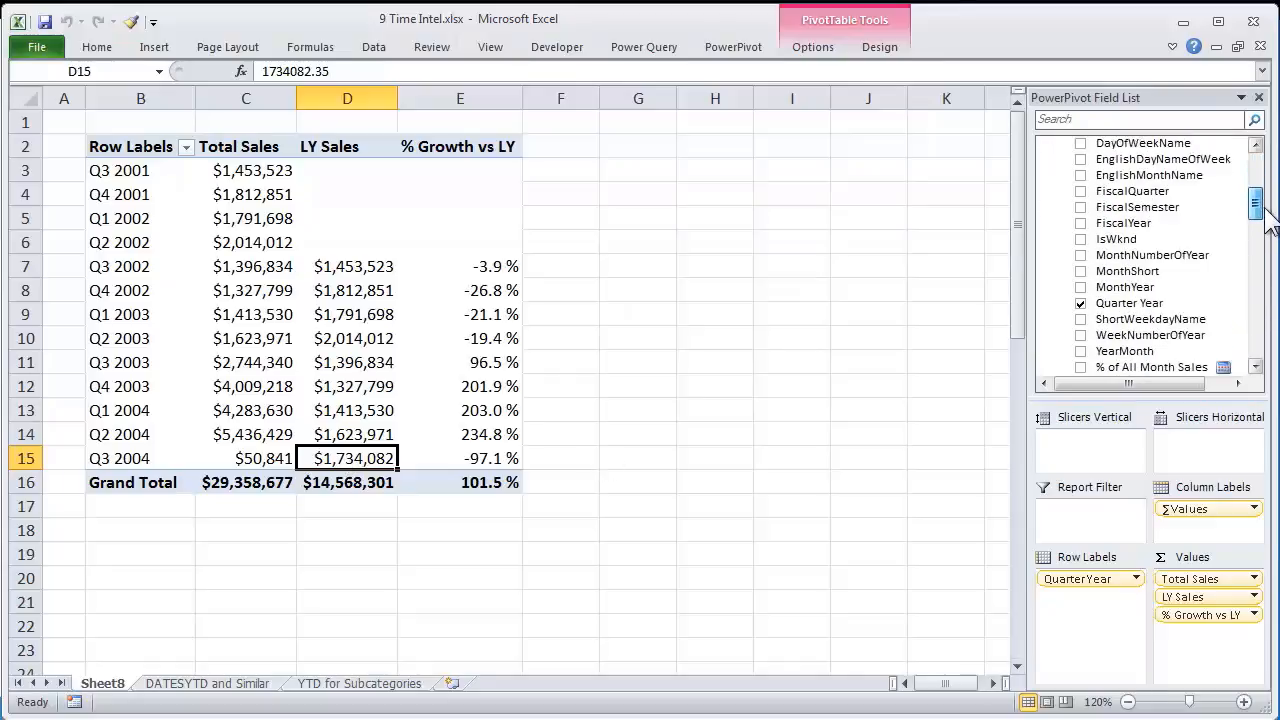
{"action": "left_click", "coordinate": [1080, 287]}
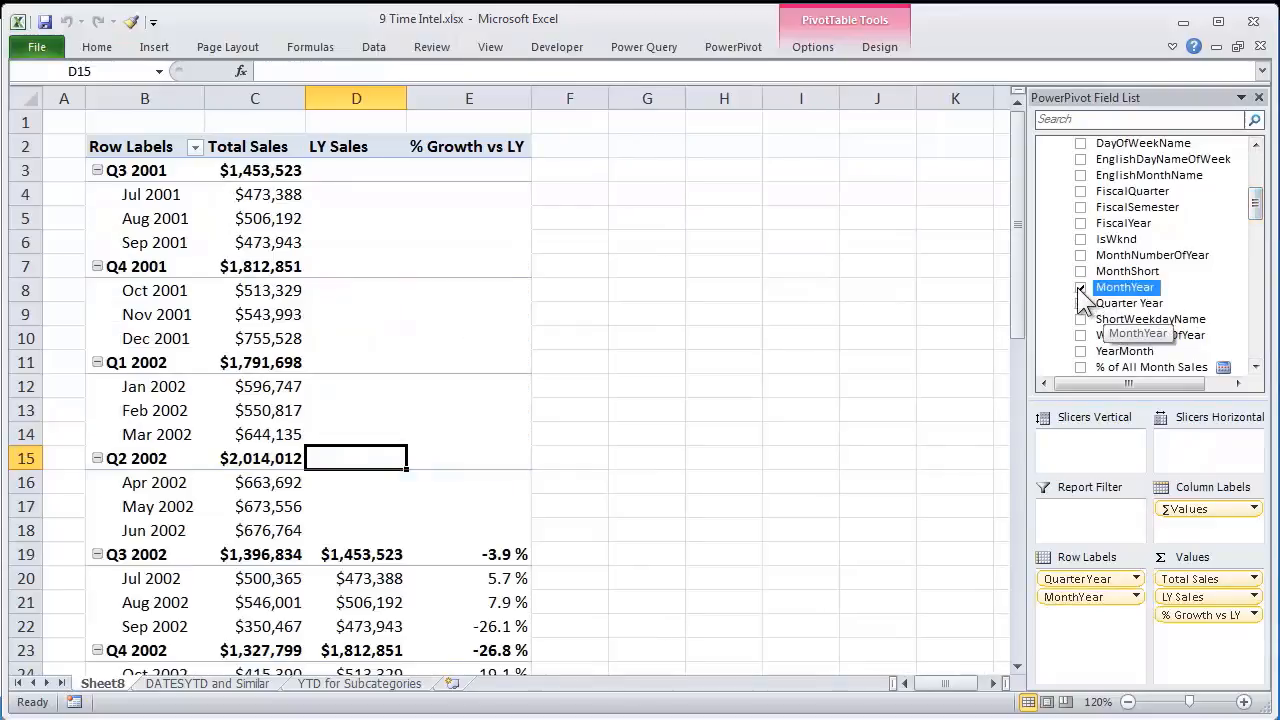
Compare the LY Sales of Jul 2002 and Aug 2002 with the Total Sales of Jul 2001 and Aug 2001
{"action": "left_click", "coordinate": [372, 579]}
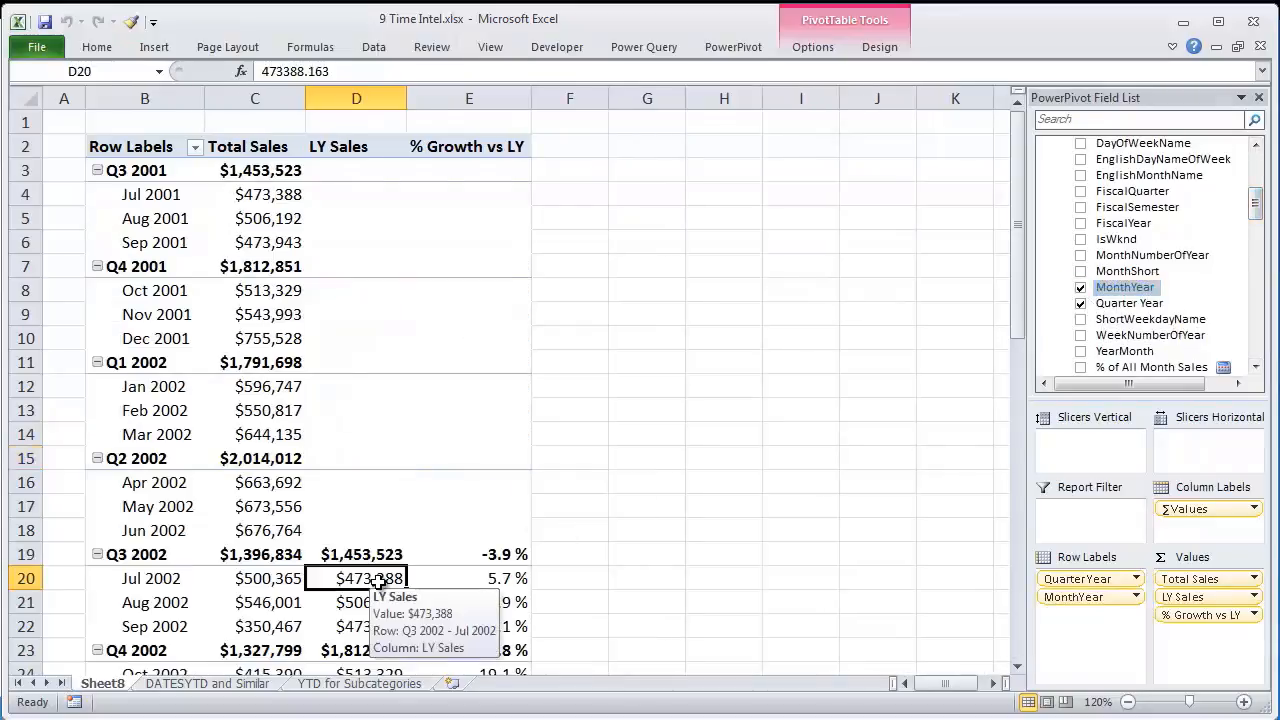
{"action": "left_click", "coordinate": [274, 194]}
{"action": "left_click", "coordinate": [362, 603]}
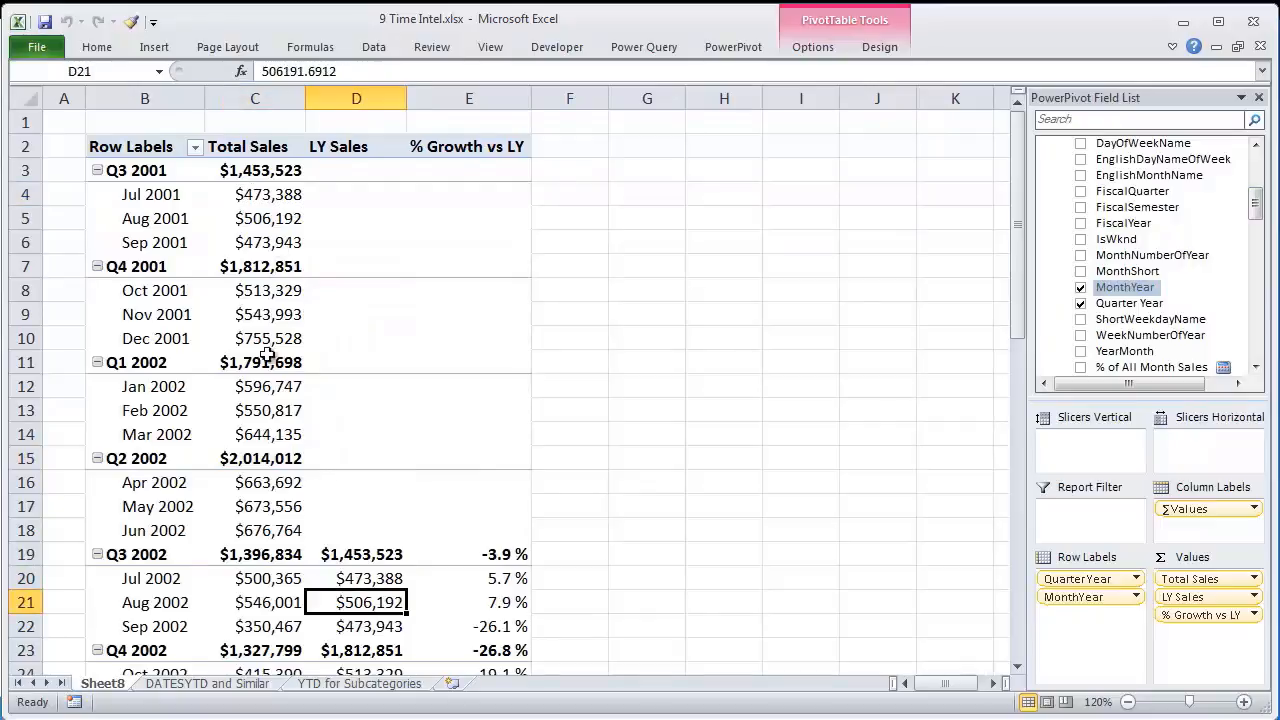
{"action": "left_click", "coordinate": [260, 226]}
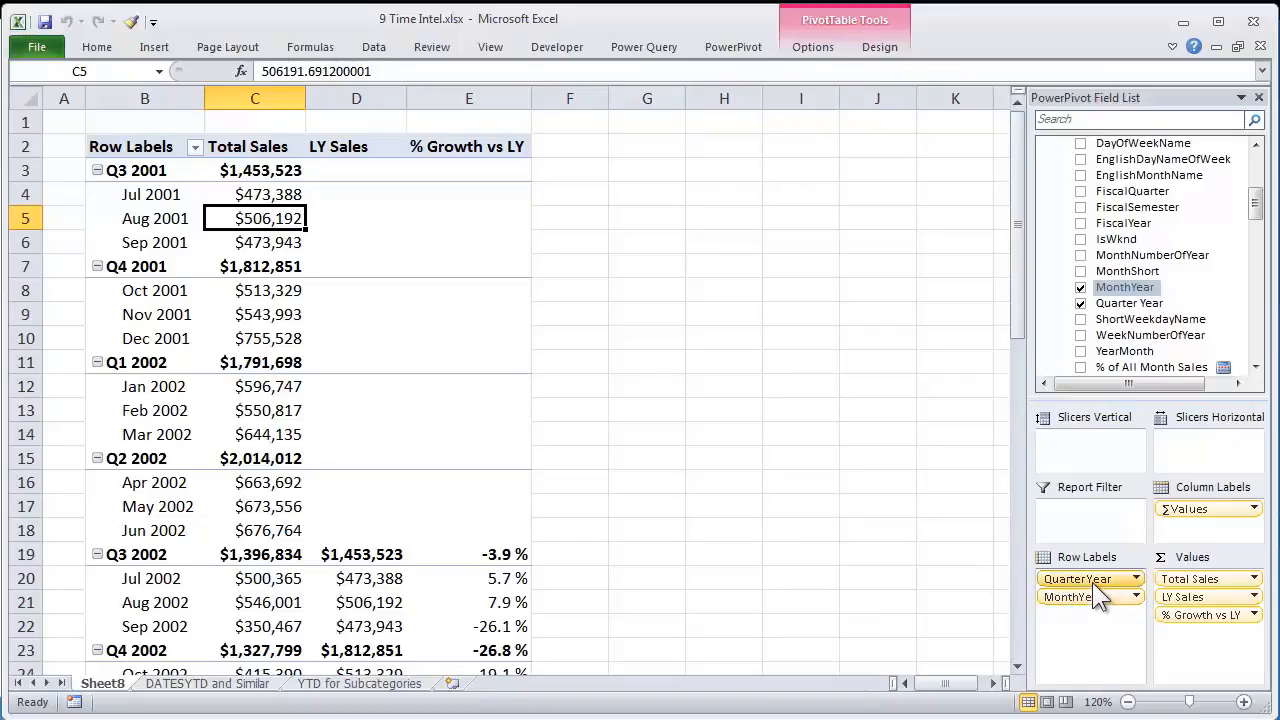
Replace Quarter Year and MonthYear in the PivotTable's row labels with the Calendar table's Date field
{"action": "left_click_drag", "start_coordinate": [1092, 582], "coordinate": [575, 316]}
{"action": "left_click_drag", "start_coordinate": [1075, 579], "coordinate": [655, 375]}
{"action": "left_click_drag", "start_coordinate": [1257, 215], "coordinate": [1254, 165]}
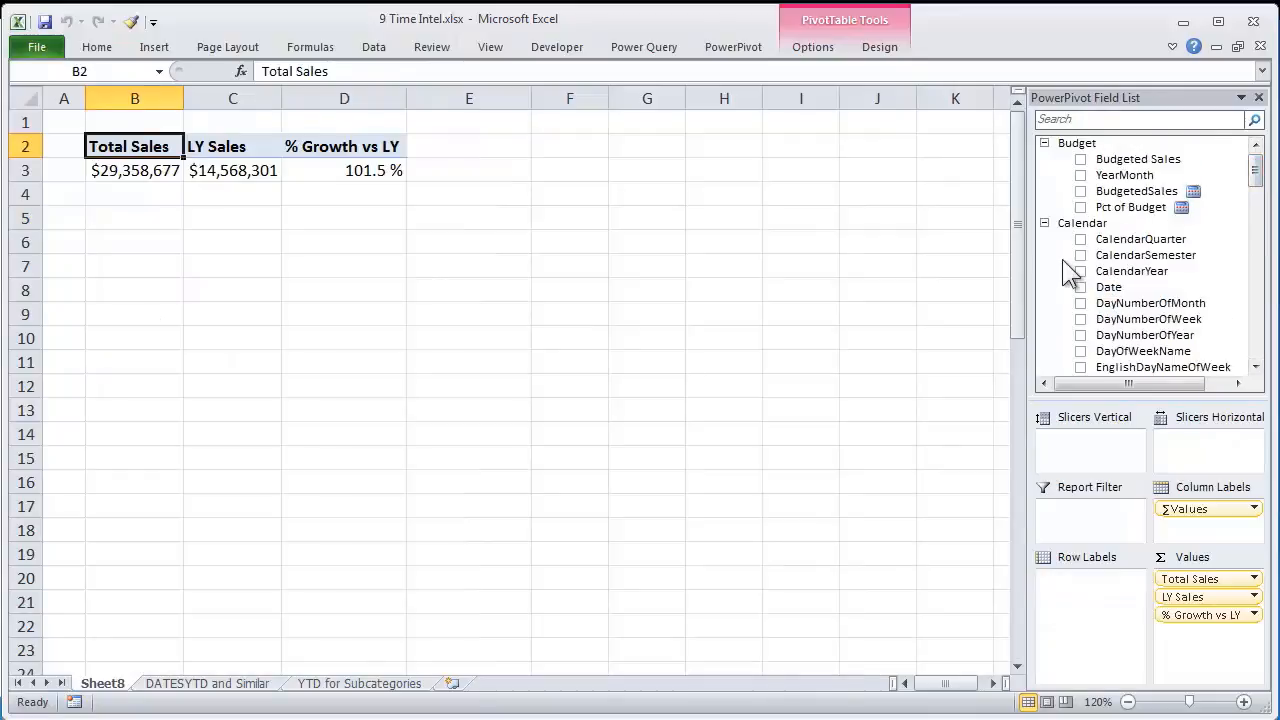
{"action": "left_click", "coordinate": [1084, 289]}
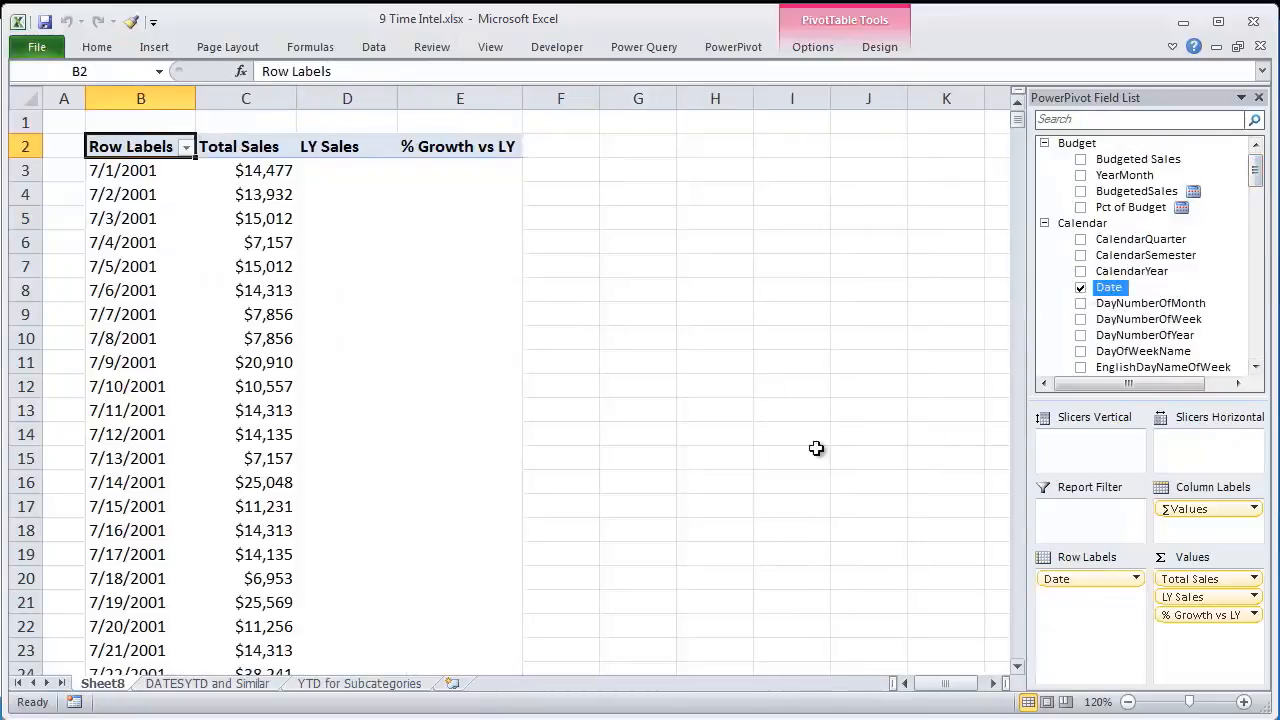
Compare the first daily LY Sales value, on 7/1/2002, with the Total Sales of 7/1/2001
{"action": "left_click", "coordinate": [459, 174]}
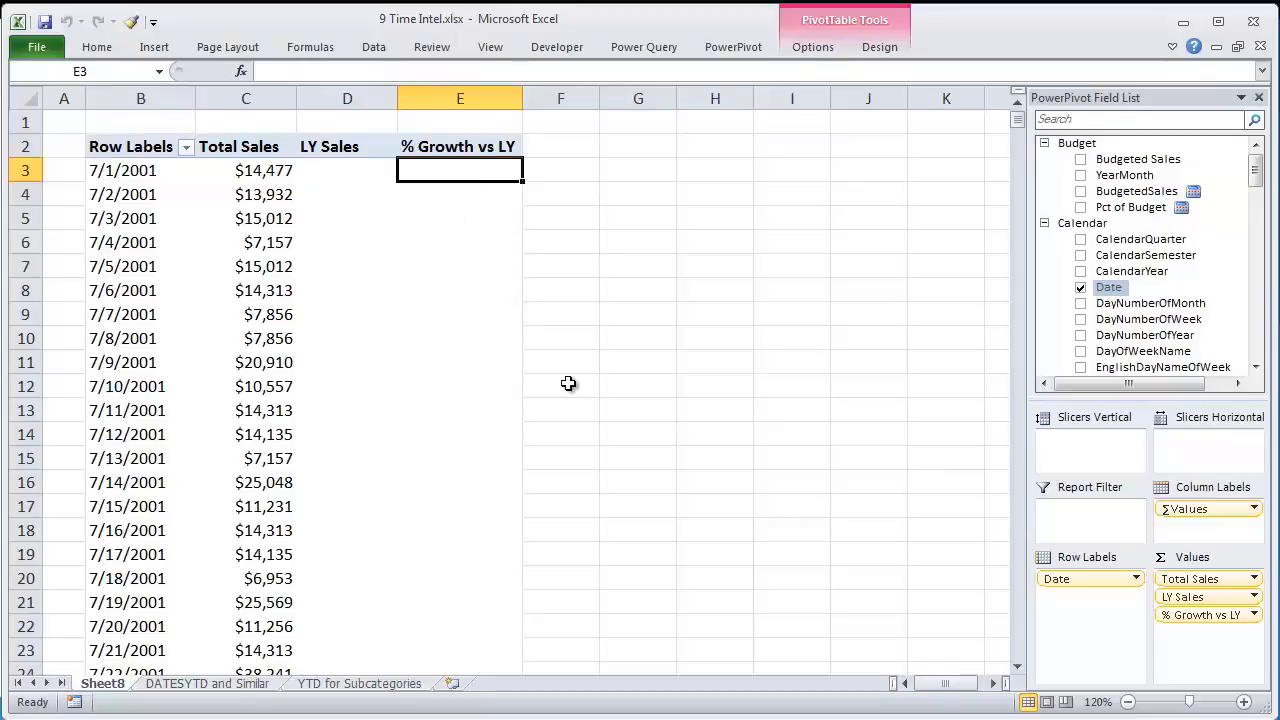
{"action": "key", "text": "Left"}
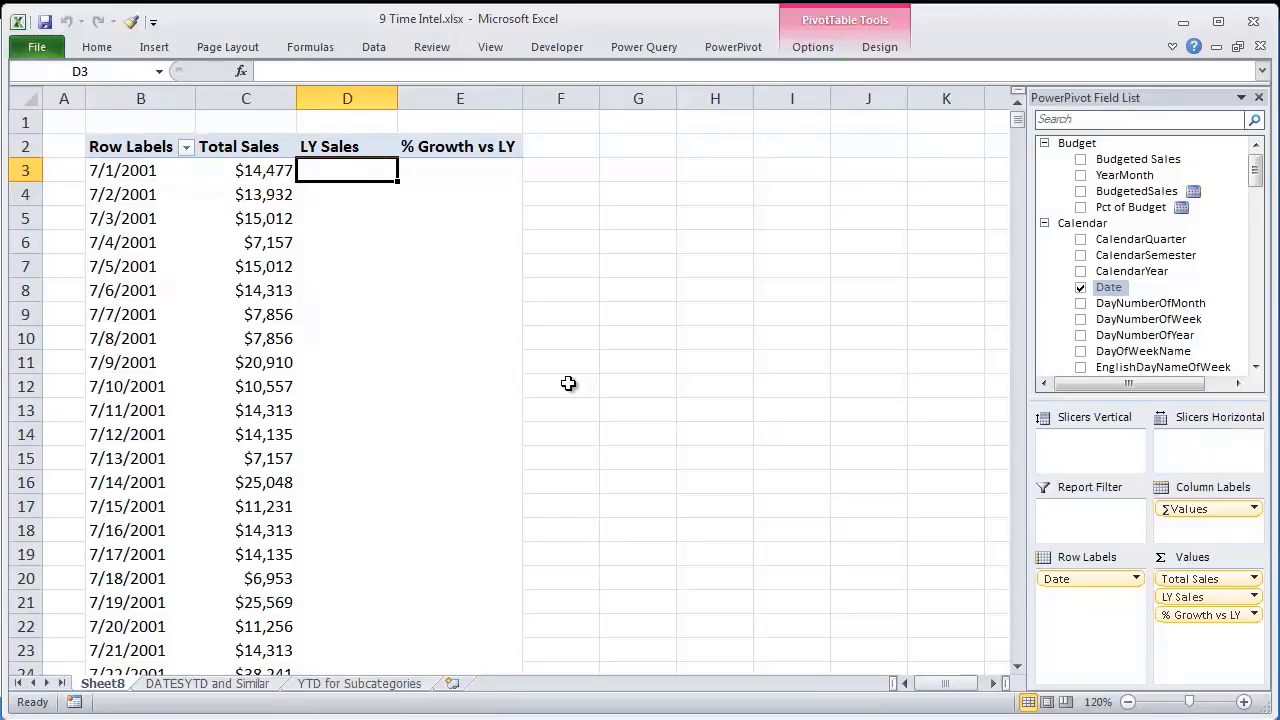
{"action": "key", "text": "ctrl+Down"}
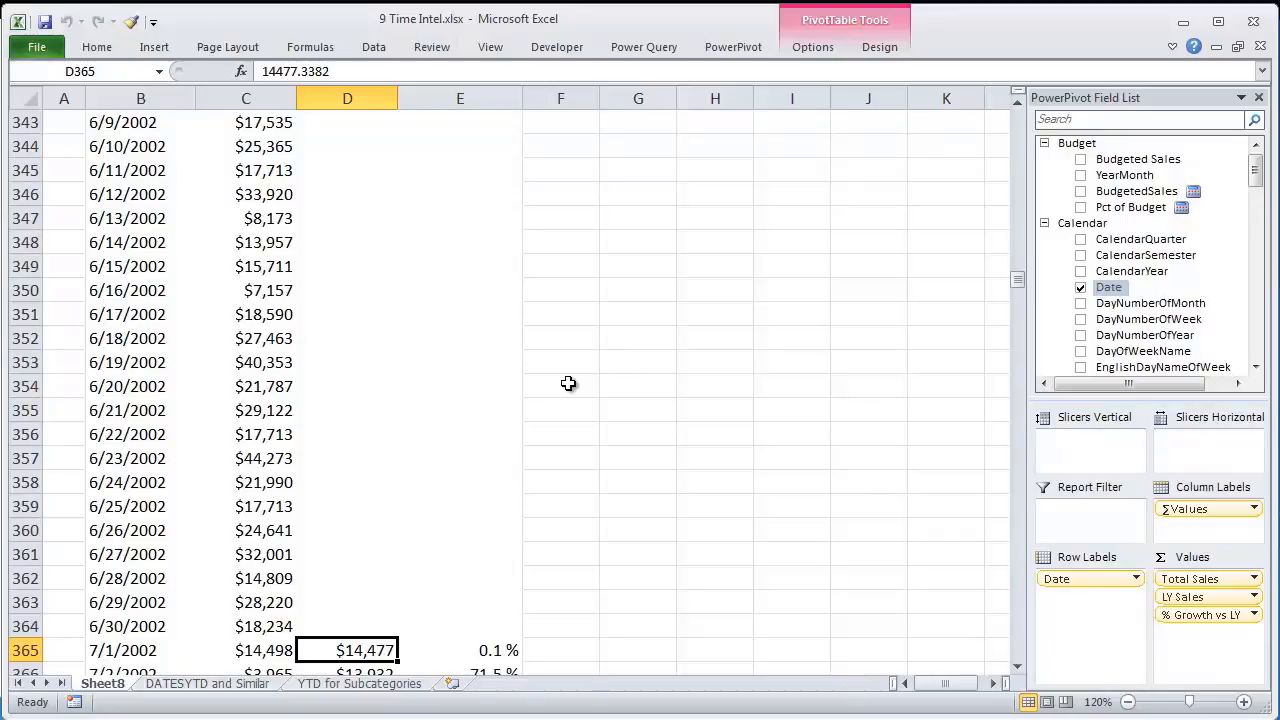
{"action": "key", "text": "Left"}
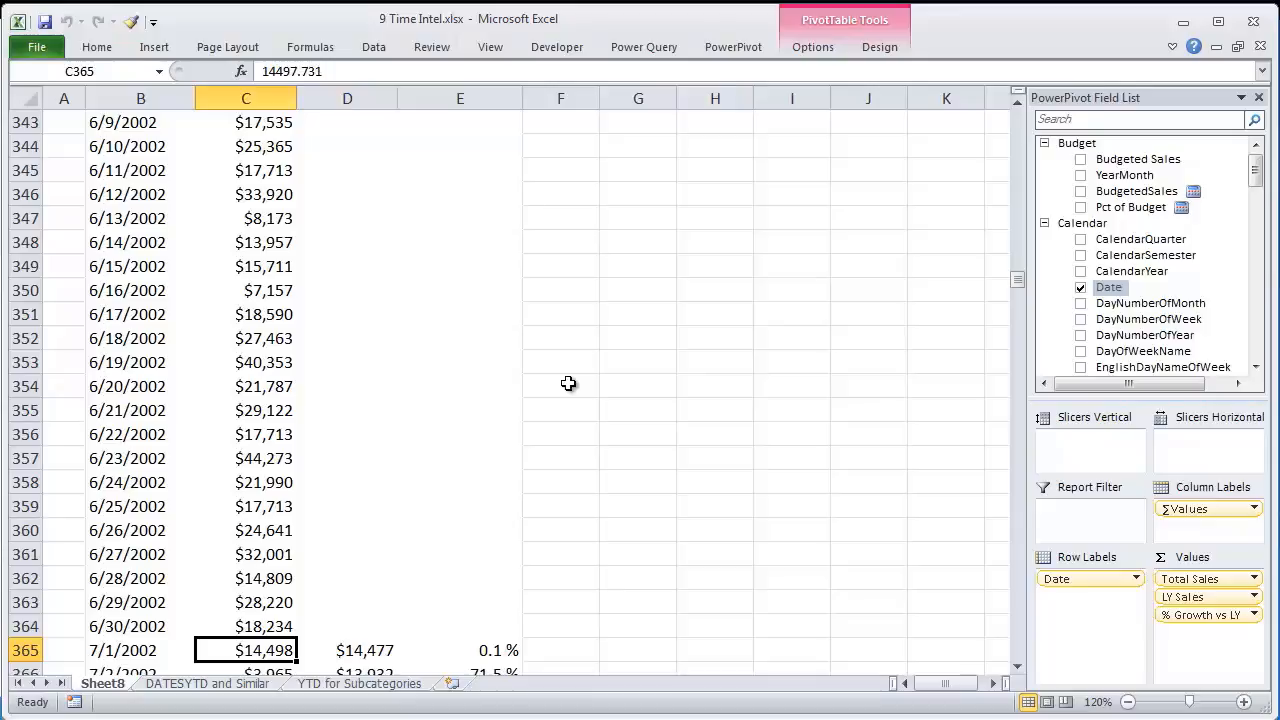
{"action": "key", "text": "ctrl+Up"}
{"action": "key", "text": "Down"}
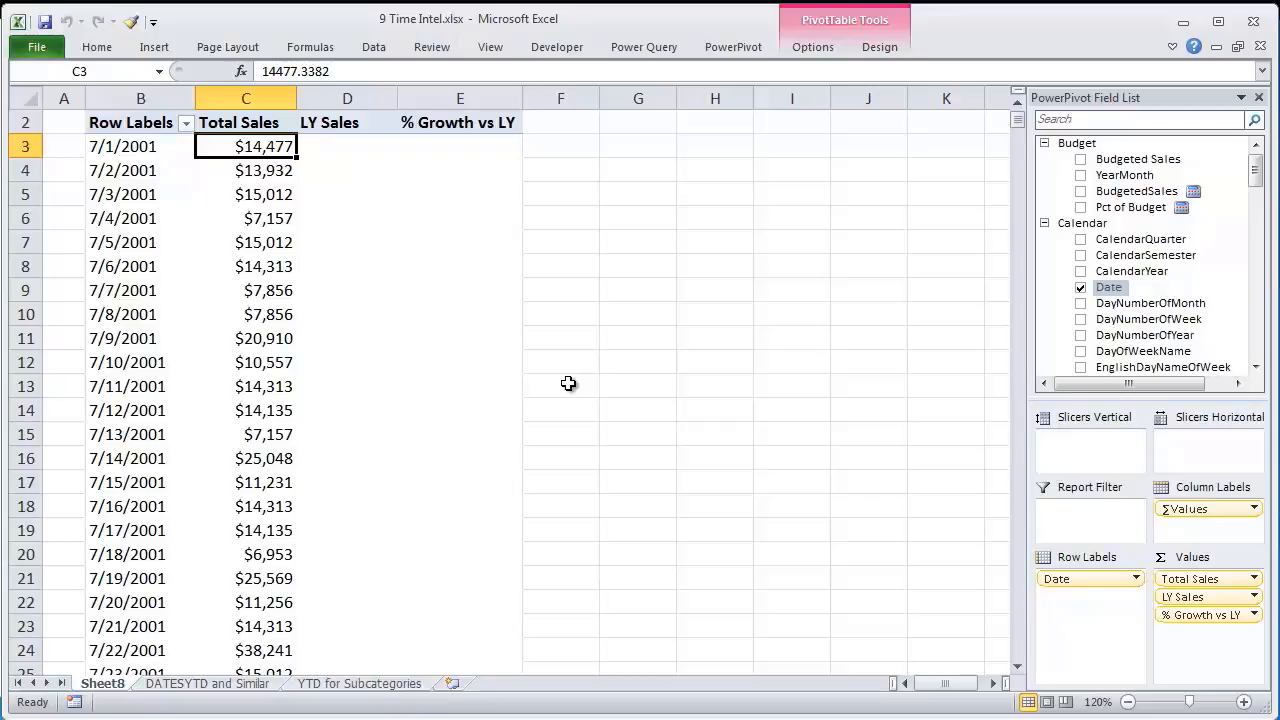
{"action": "key", "text": "Down"}
{"action": "key", "text": "Down"}
{"action": "key", "text": "Down"}
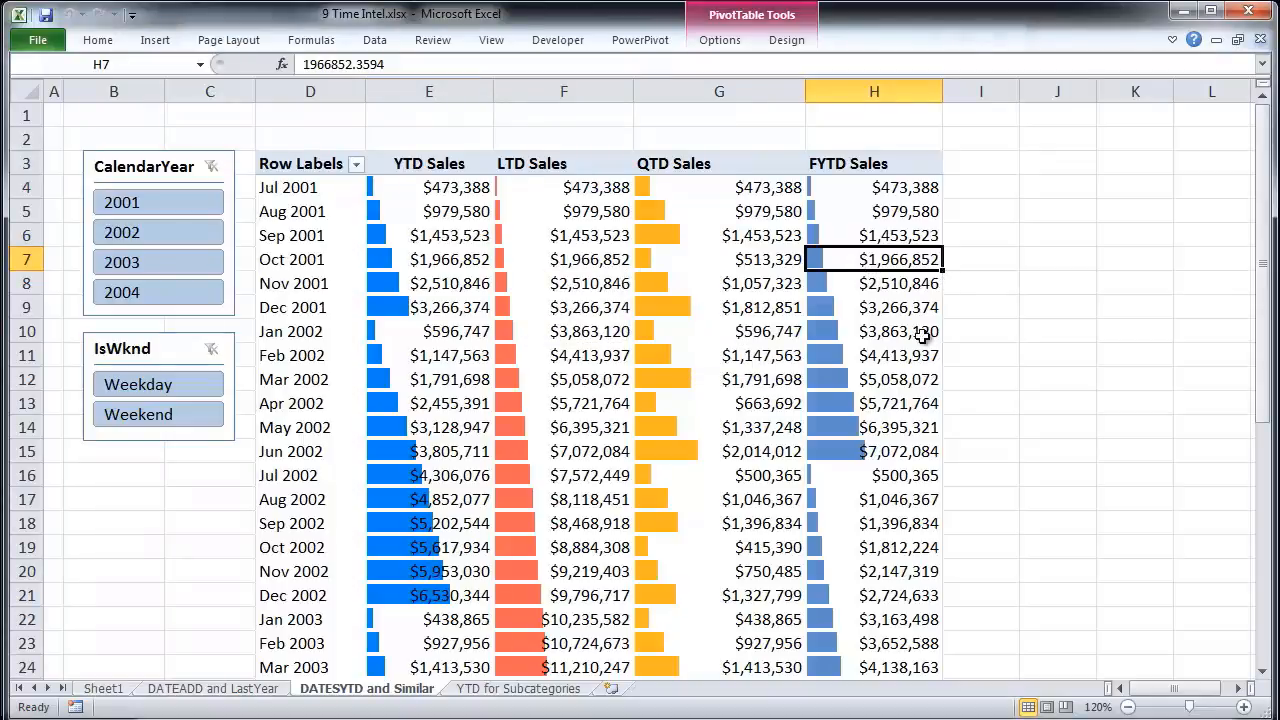
Review the DATEADD and LastYear sheet, then switch to the chart in the Moving Averages.xlsx workbook
{"action": "left_click", "coordinate": [250, 689]}
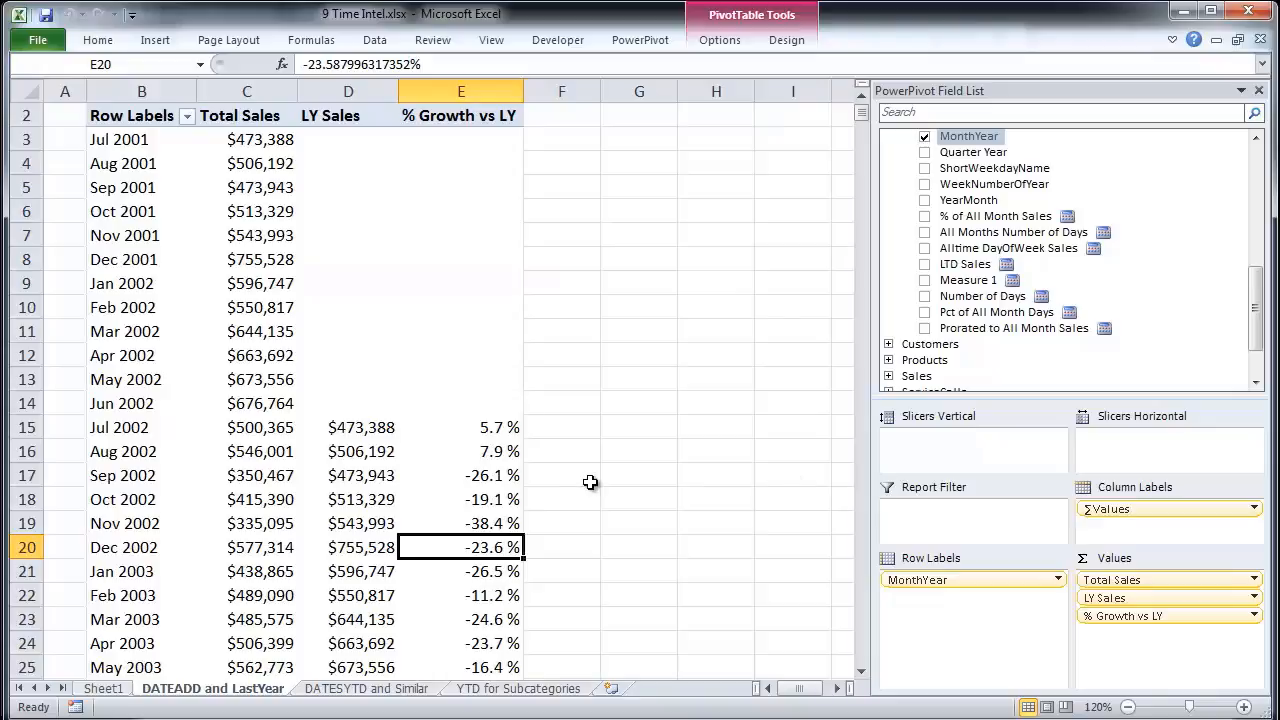
{"action": "left_click", "coordinate": [195, 719]}
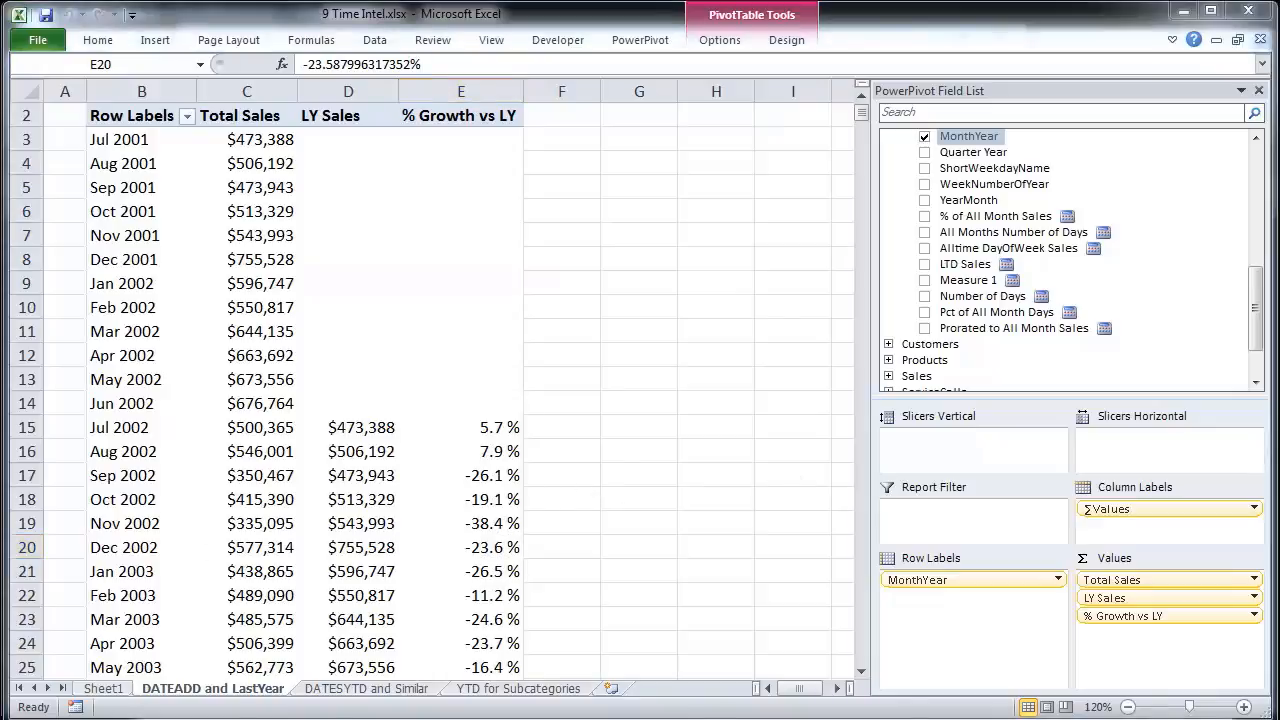
{"action": "left_click", "coordinate": [692, 576]}
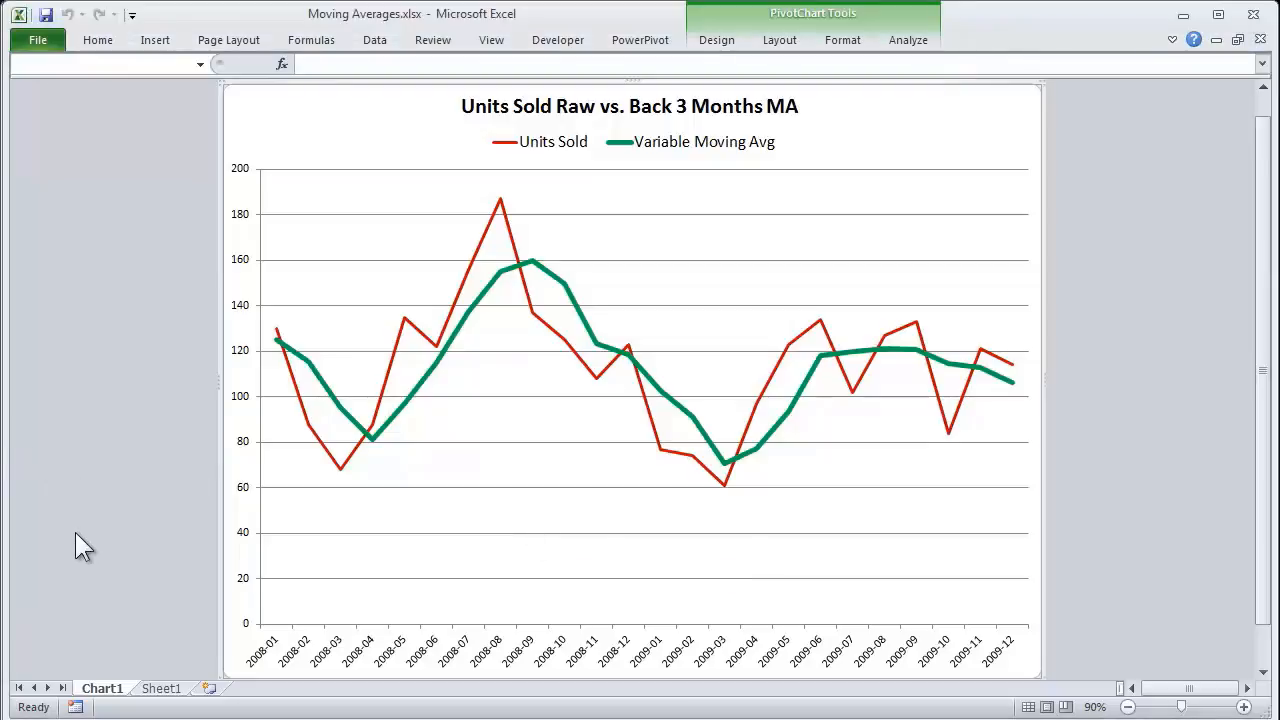
Switch back to the 9 Time Intel.xlsx workbook and open Sheet1 at 130% zoom
{"action": "left_click", "coordinate": [145, 719]}
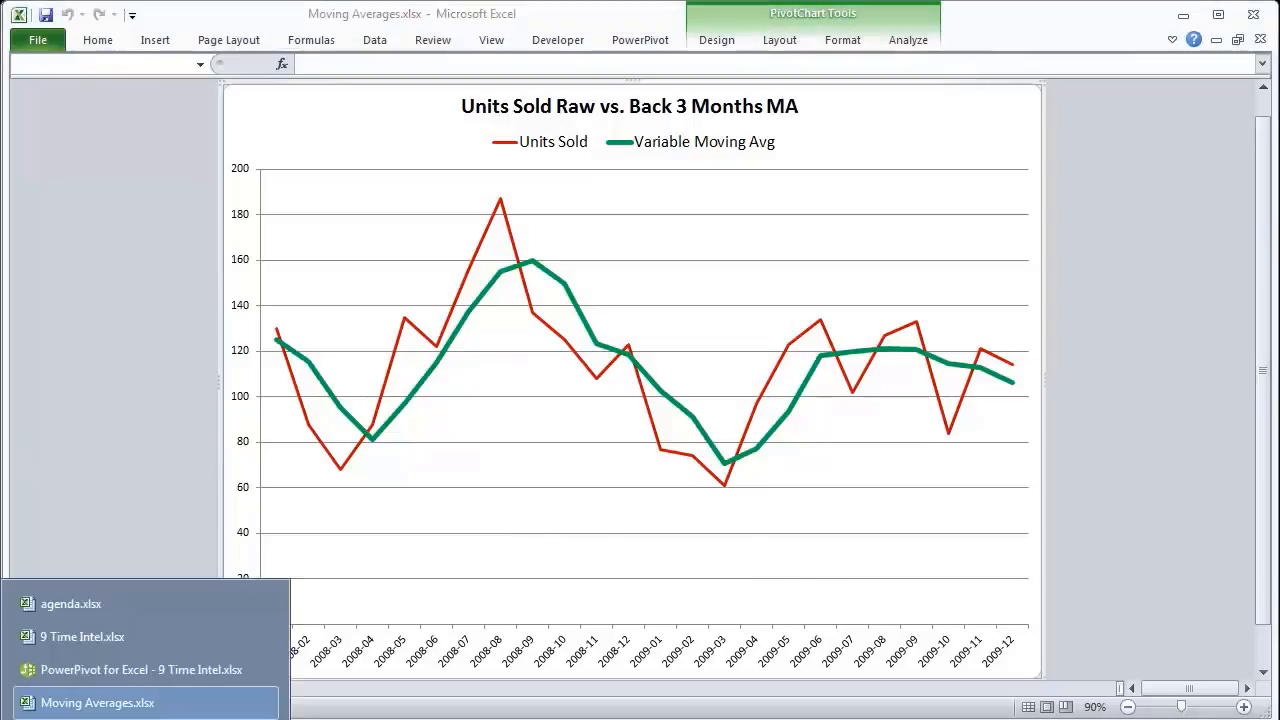
{"action": "left_click", "coordinate": [90, 638]}
{"action": "left_click", "coordinate": [104, 689]}
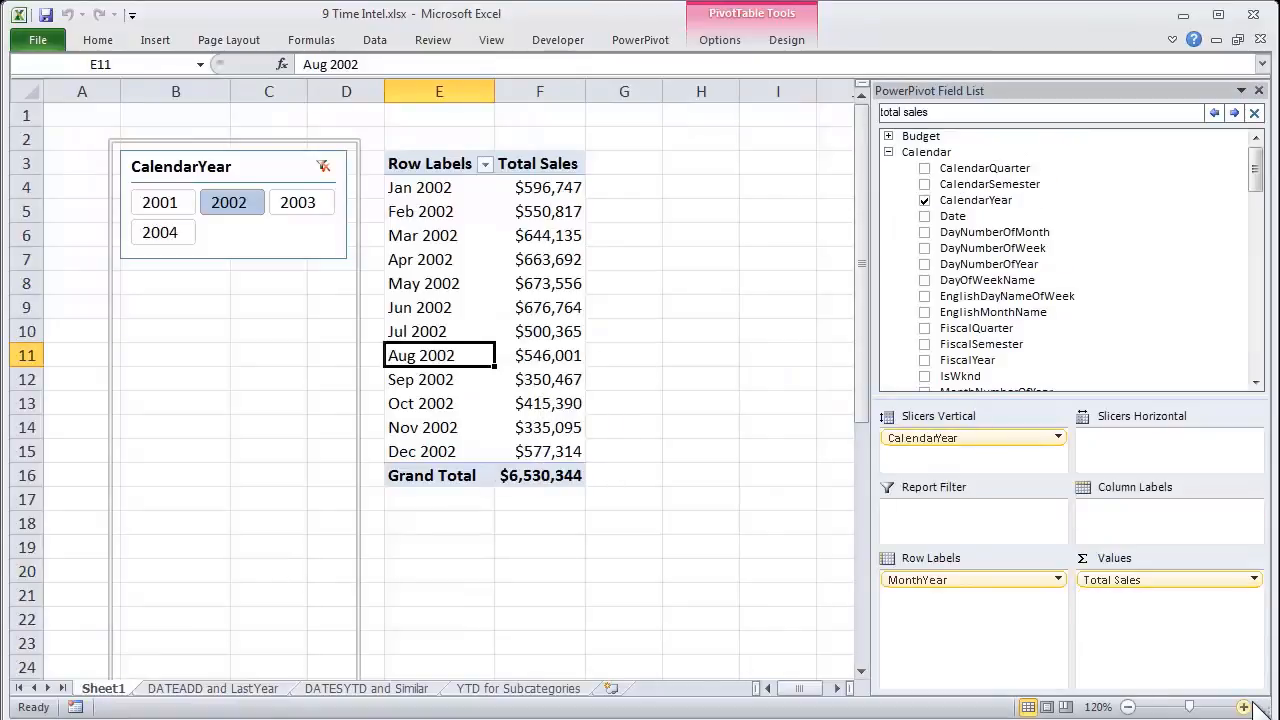
{"action": "left_click", "coordinate": [1244, 707]}
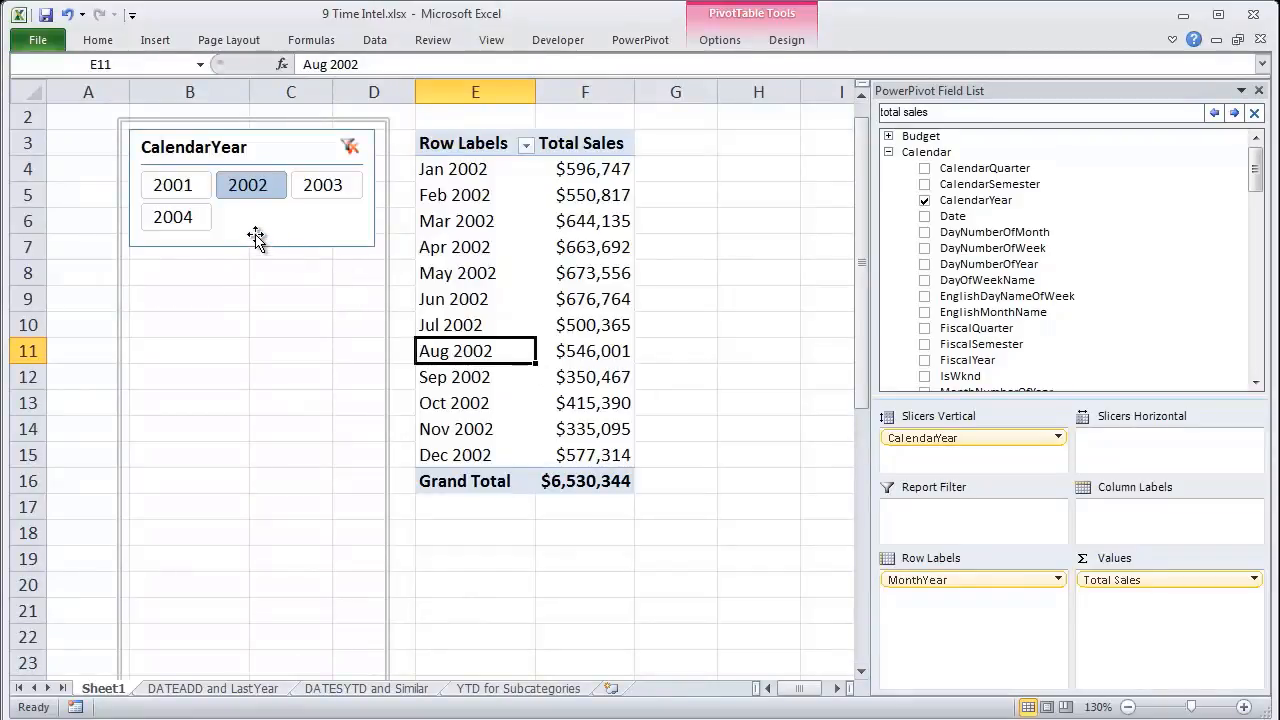
Check the average and sum of Total Sales for May through Jul 2002 in the PivotTable
{"action": "left_click", "coordinate": [596, 250]}
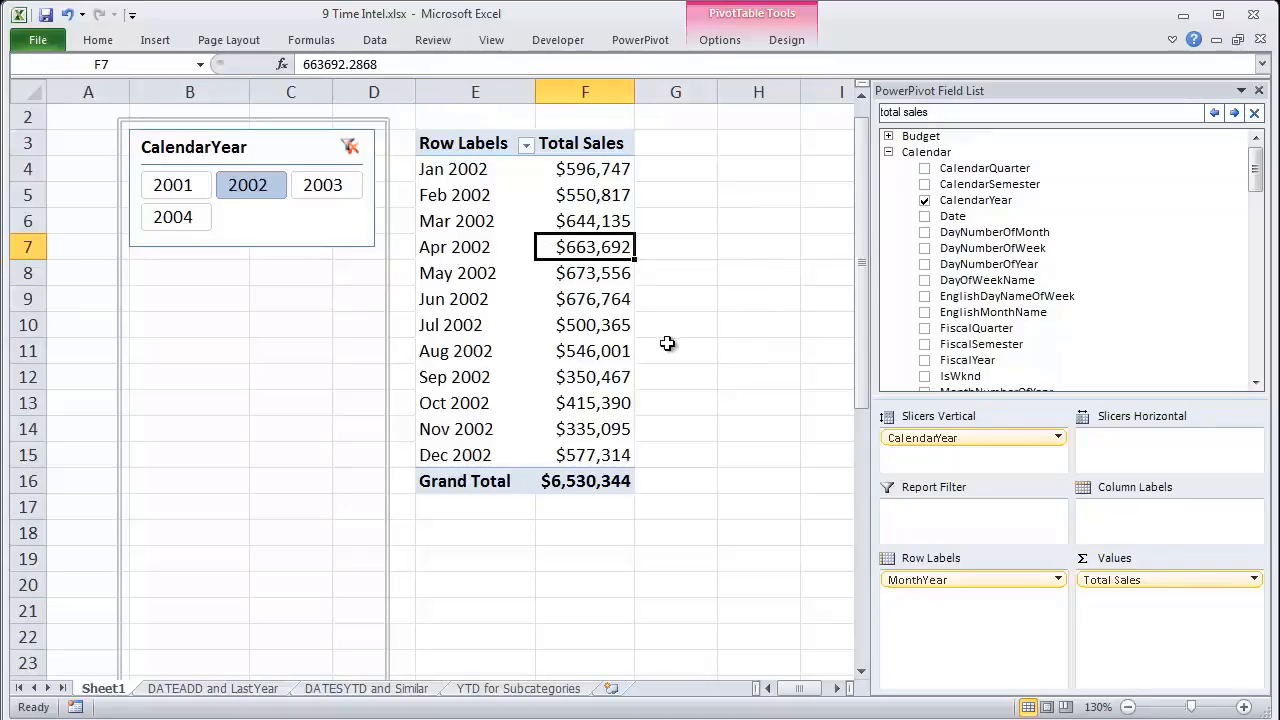
{"action": "left_click", "coordinate": [590, 327]}
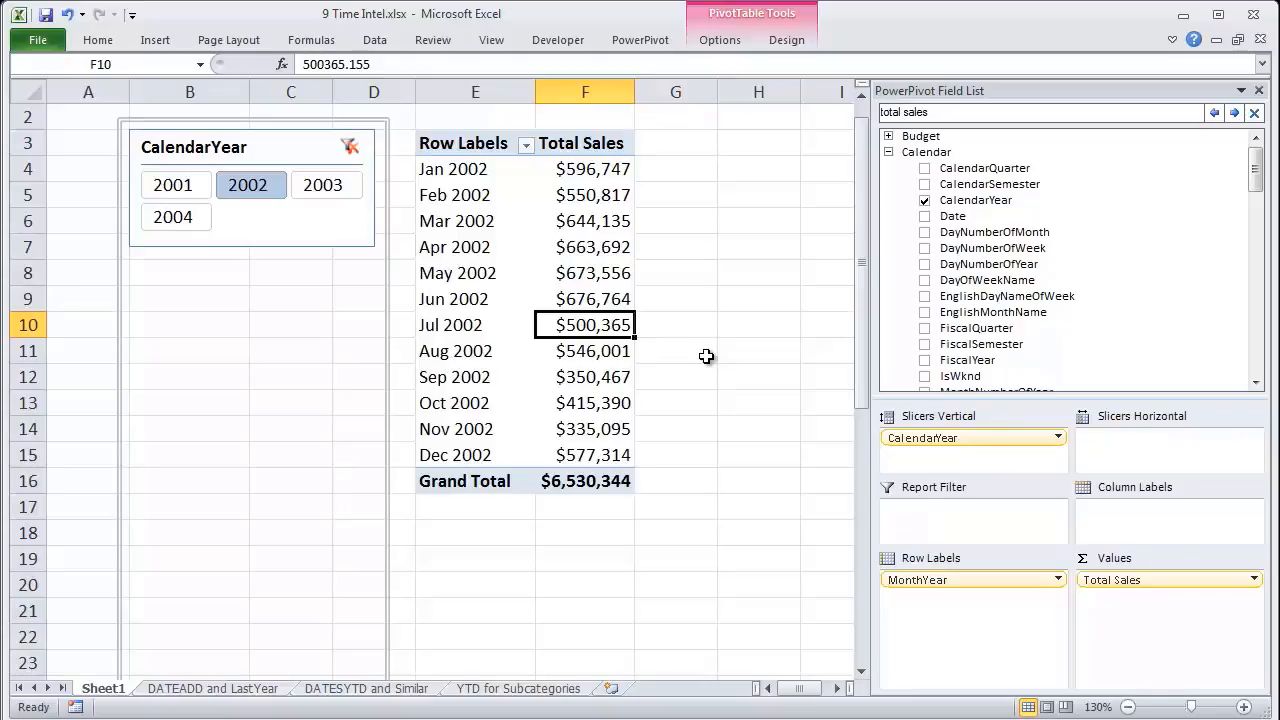
{"action": "key", "text": "shift+Up"}
{"action": "key", "text": "shift+Up"}
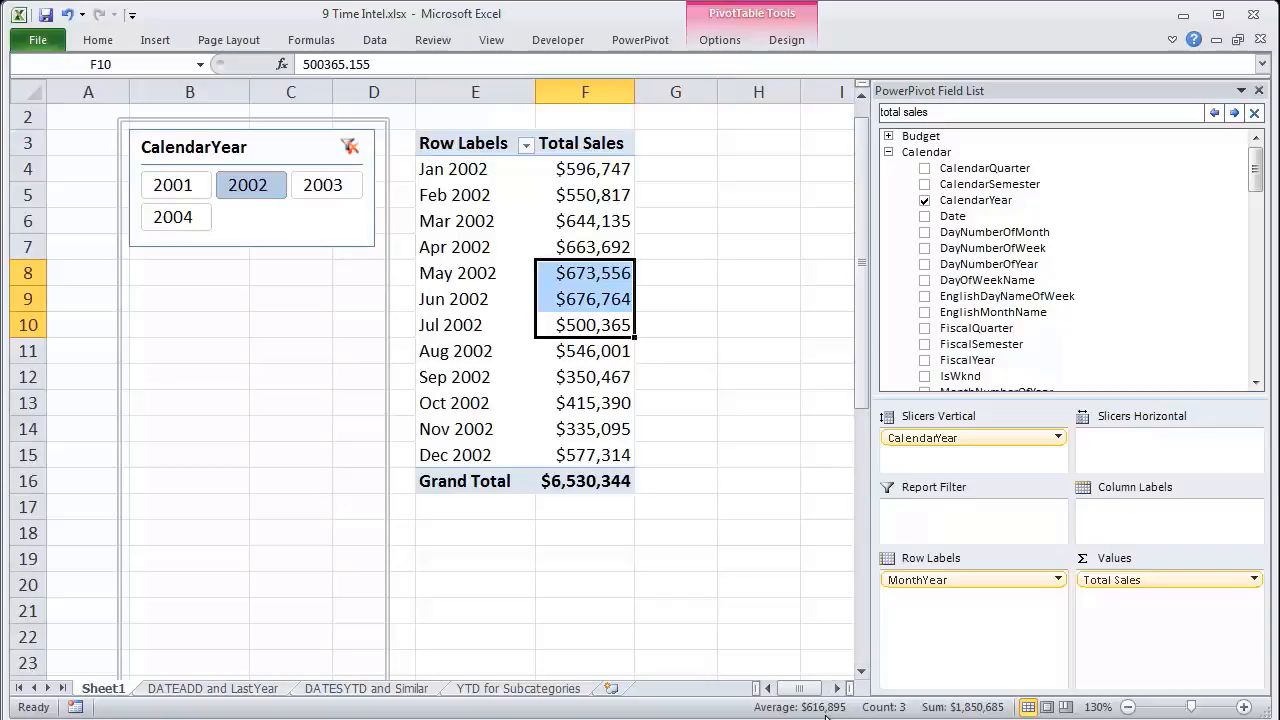
{"action": "left_click", "coordinate": [660, 323]}
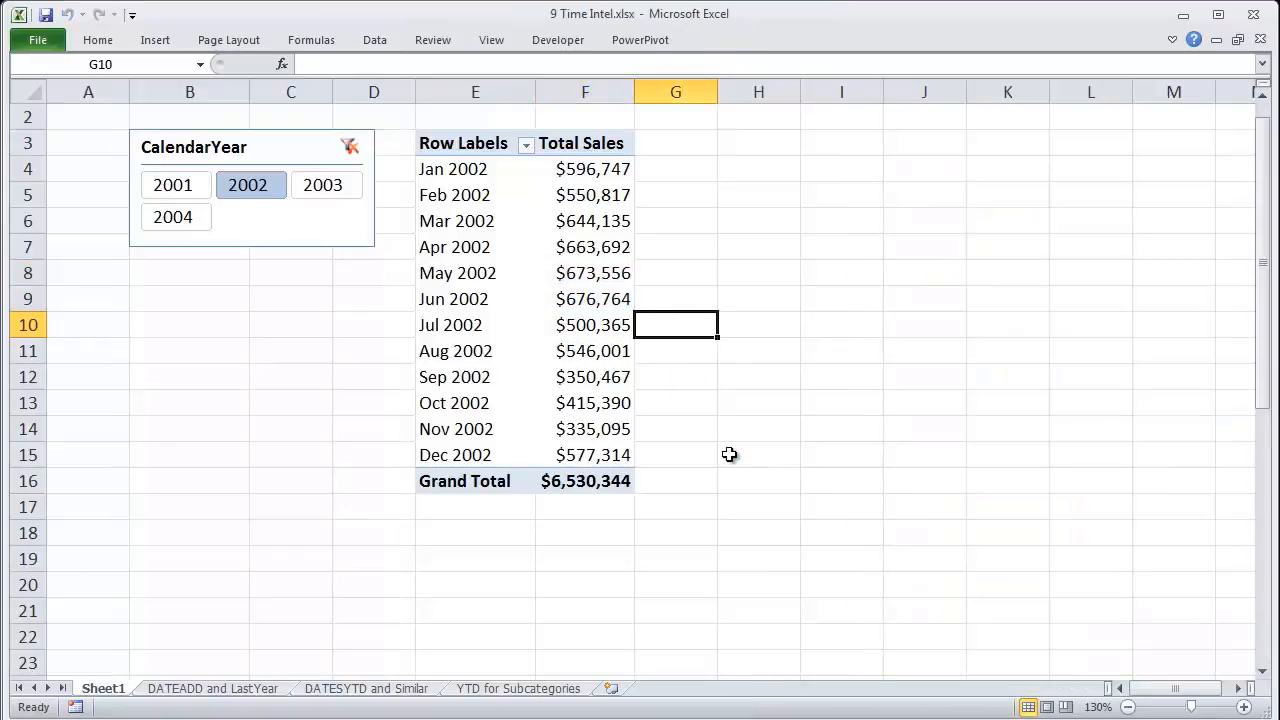
Add a new measure named 3 Month Moving Sum to the Sales table
{"action": "left_click", "coordinate": [620, 325]}
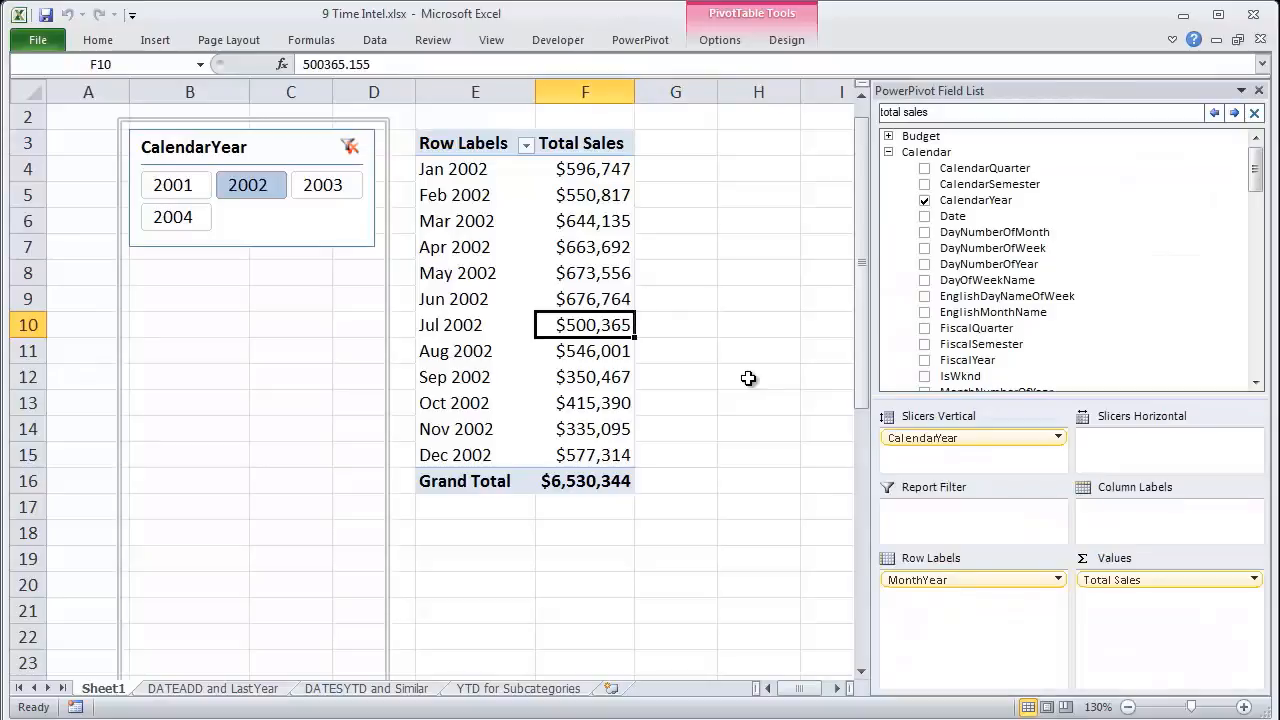
{"action": "left_click", "coordinate": [889, 152]}
{"action": "right_click", "coordinate": [904, 199]}
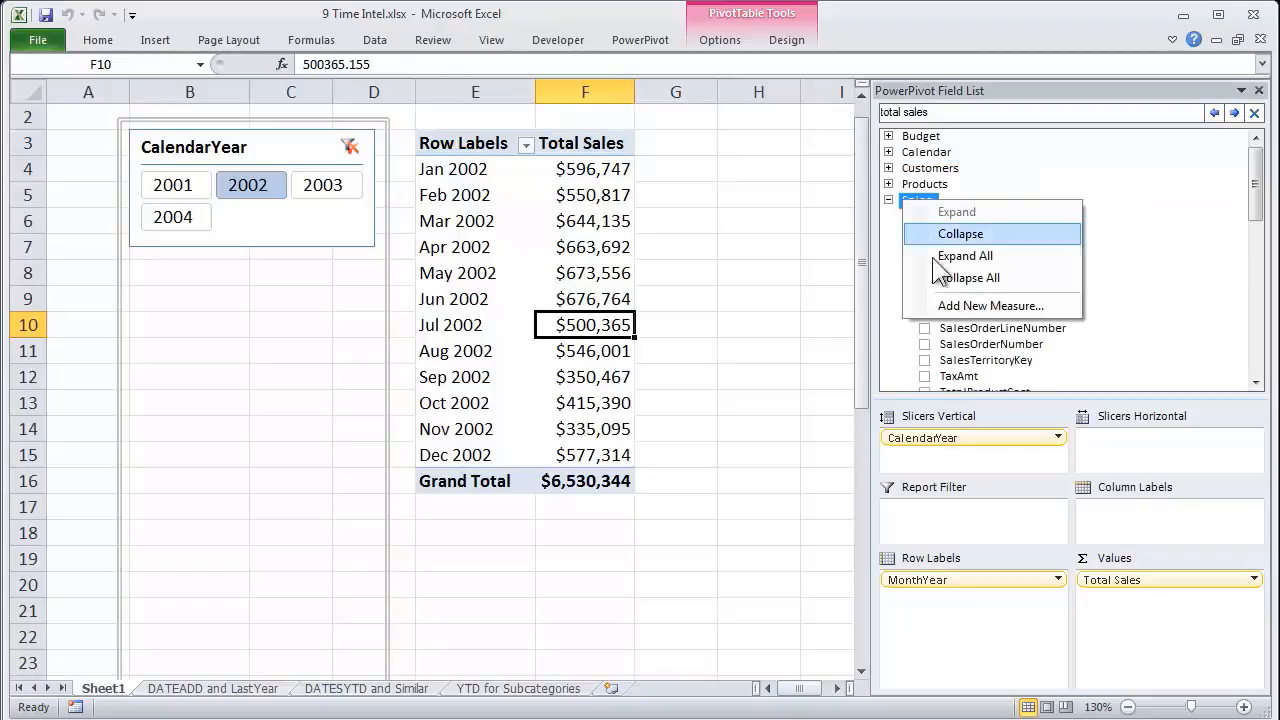
{"action": "left_click", "coordinate": [956, 305]}
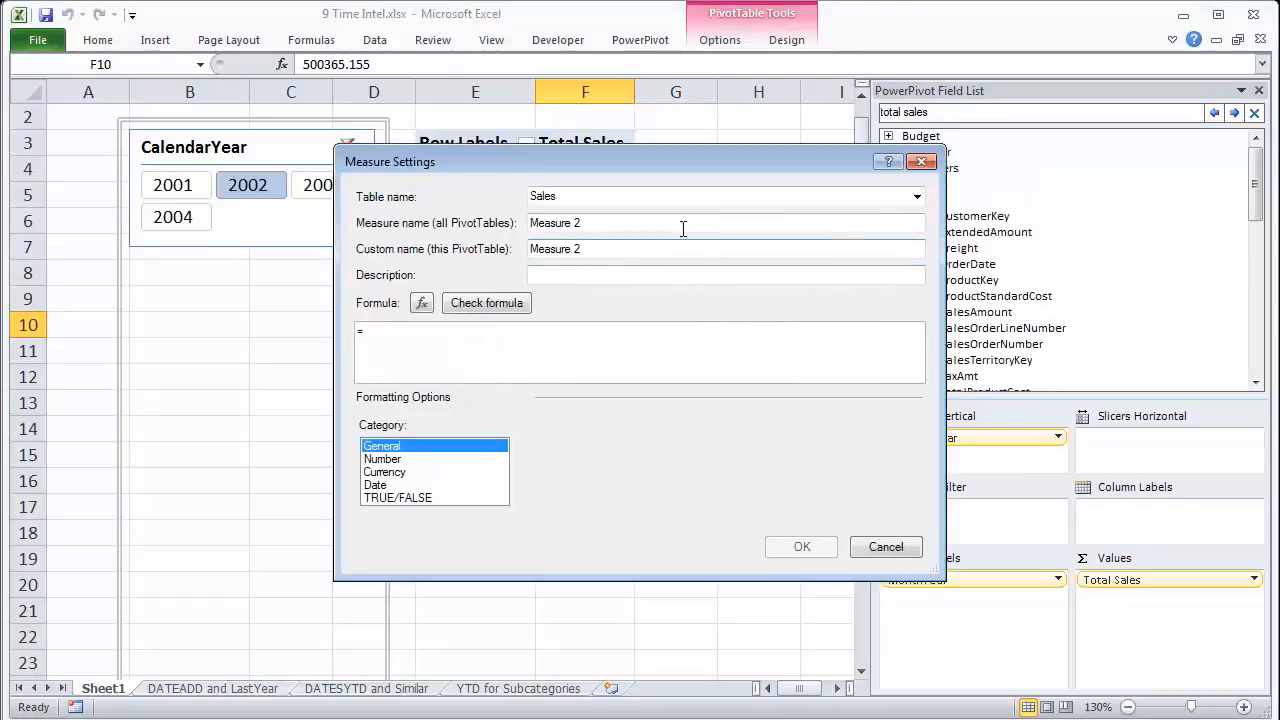
{"action": "key", "text": "shift+Home"}
{"action": "type", "text": "3 "}
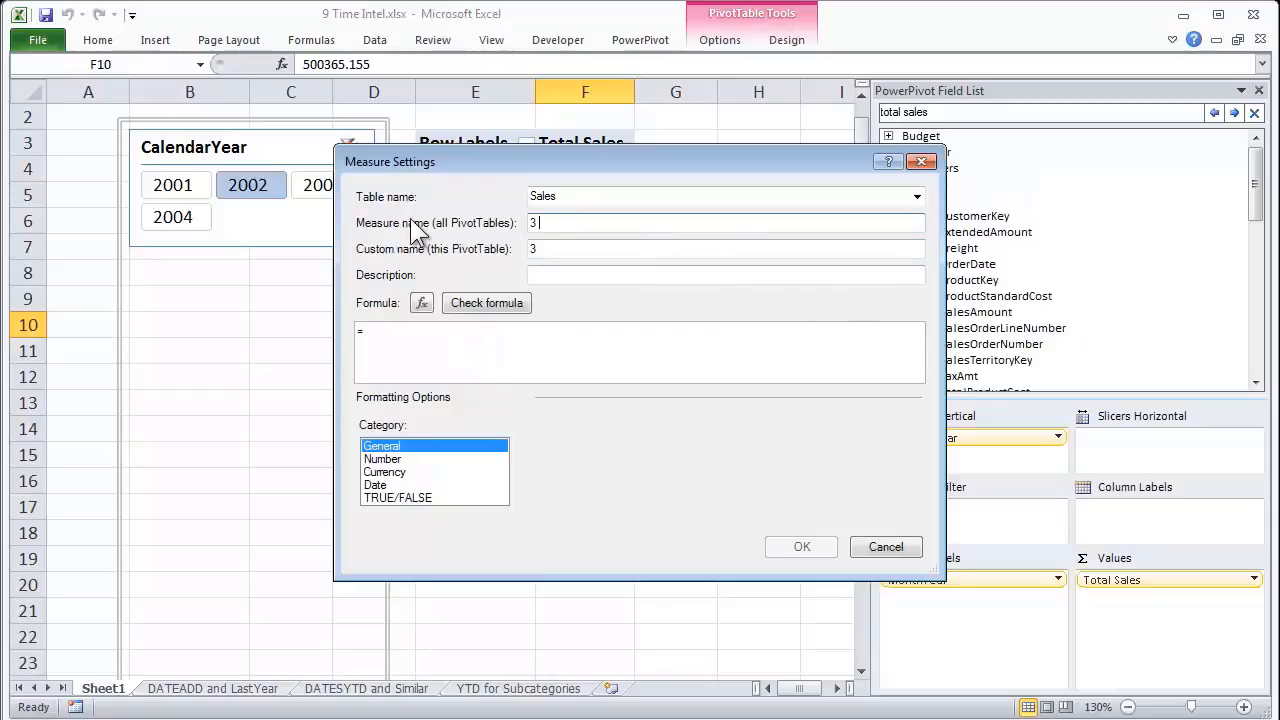
{"action": "type", "text": "Month Movi"}
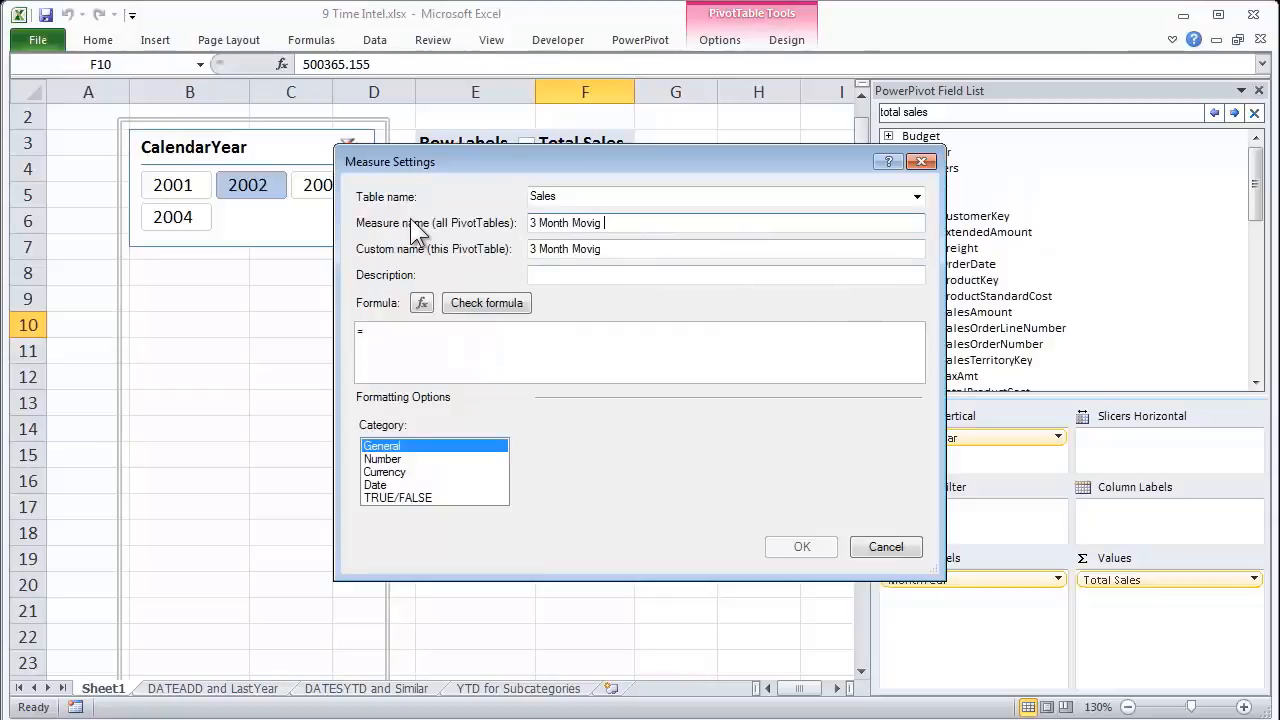
{"action": "type", "text": "ng Sum"}
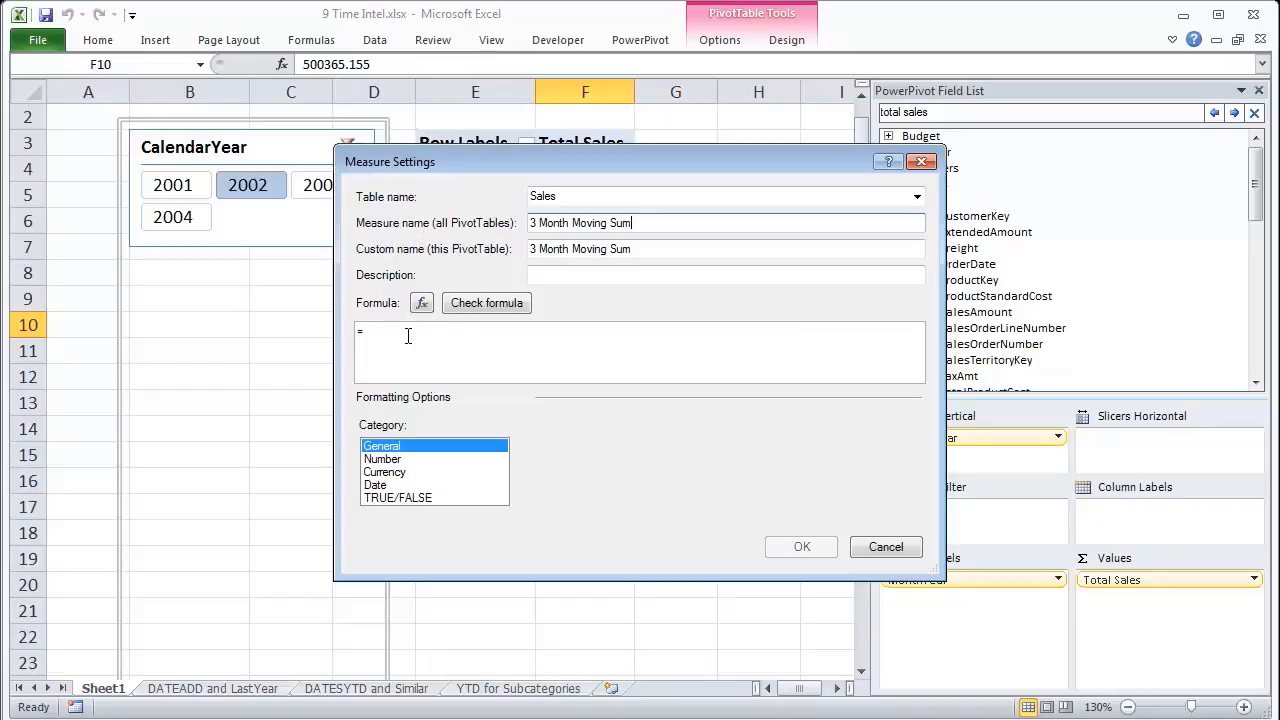
Start the measure's formula with CALCULATE and [Total Sales] as its expression
{"action": "left_click", "coordinate": [492, 339]}
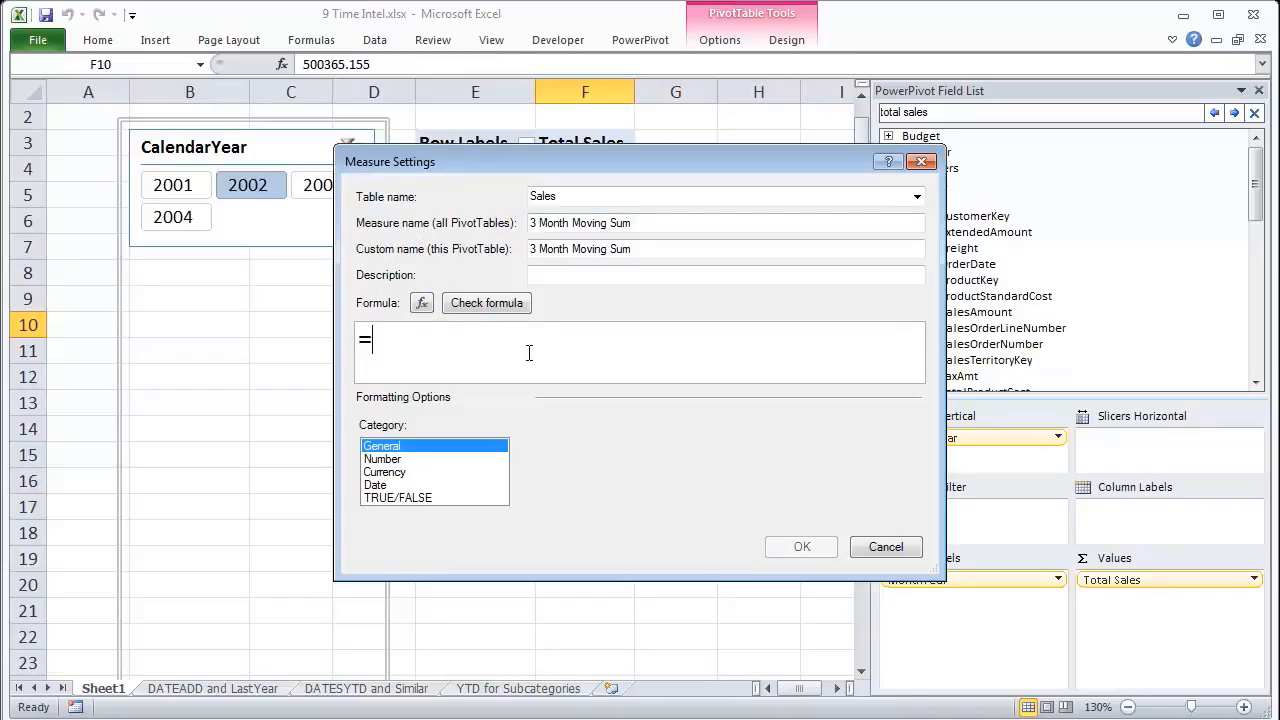
{"action": "type", "text": "calc"}
{"action": "key", "text": "Tab"}
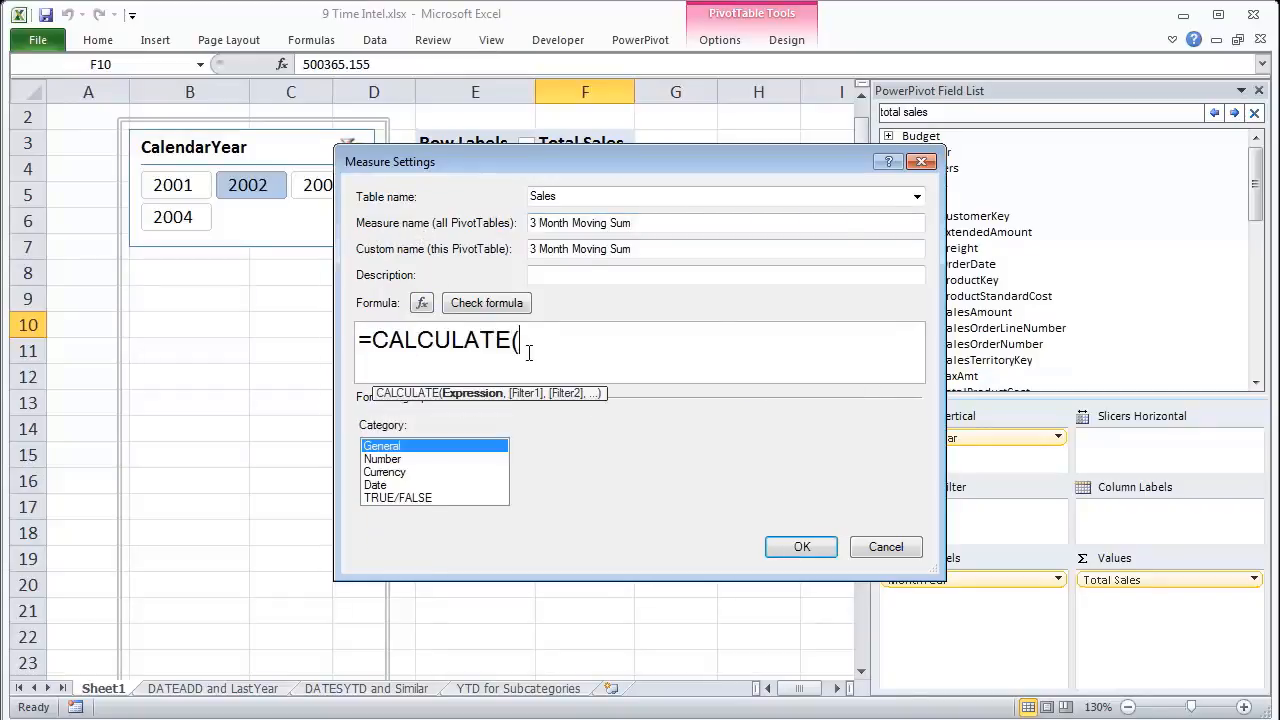
{"action": "type", "text": "[to"}
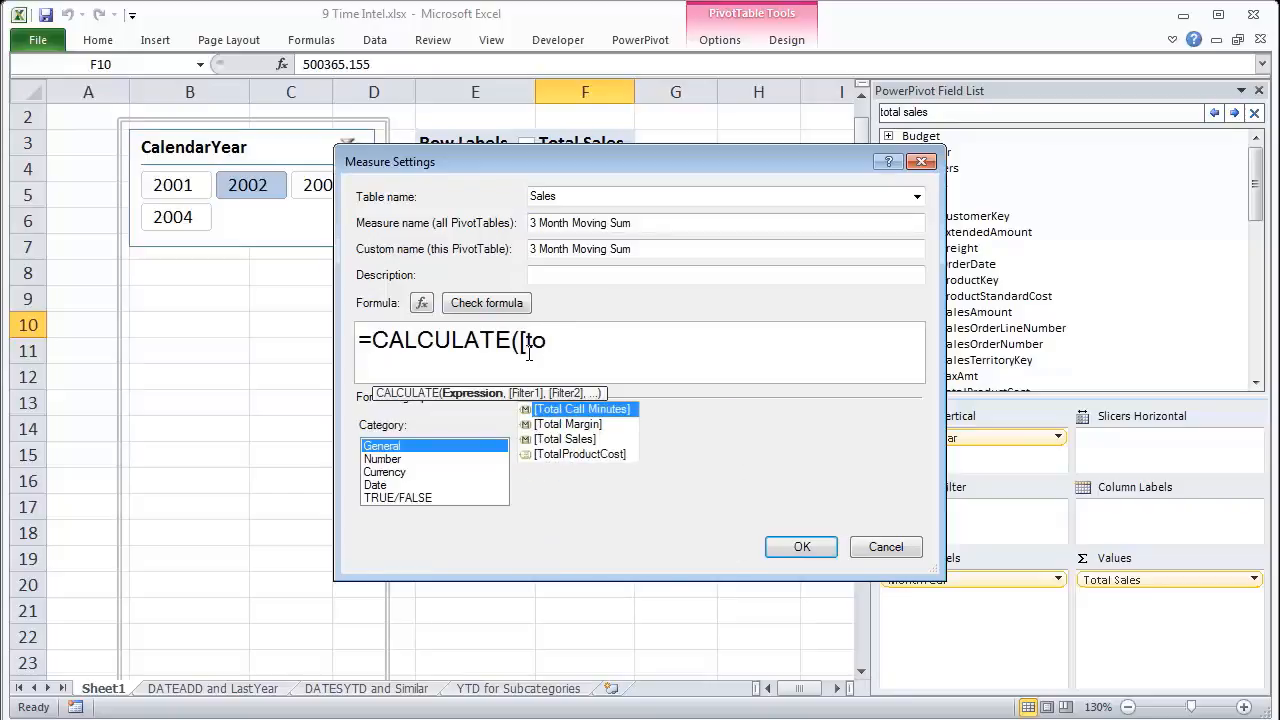
{"action": "key", "text": "Down"}
{"action": "key", "text": "Down"}
{"action": "key", "text": "Tab"}
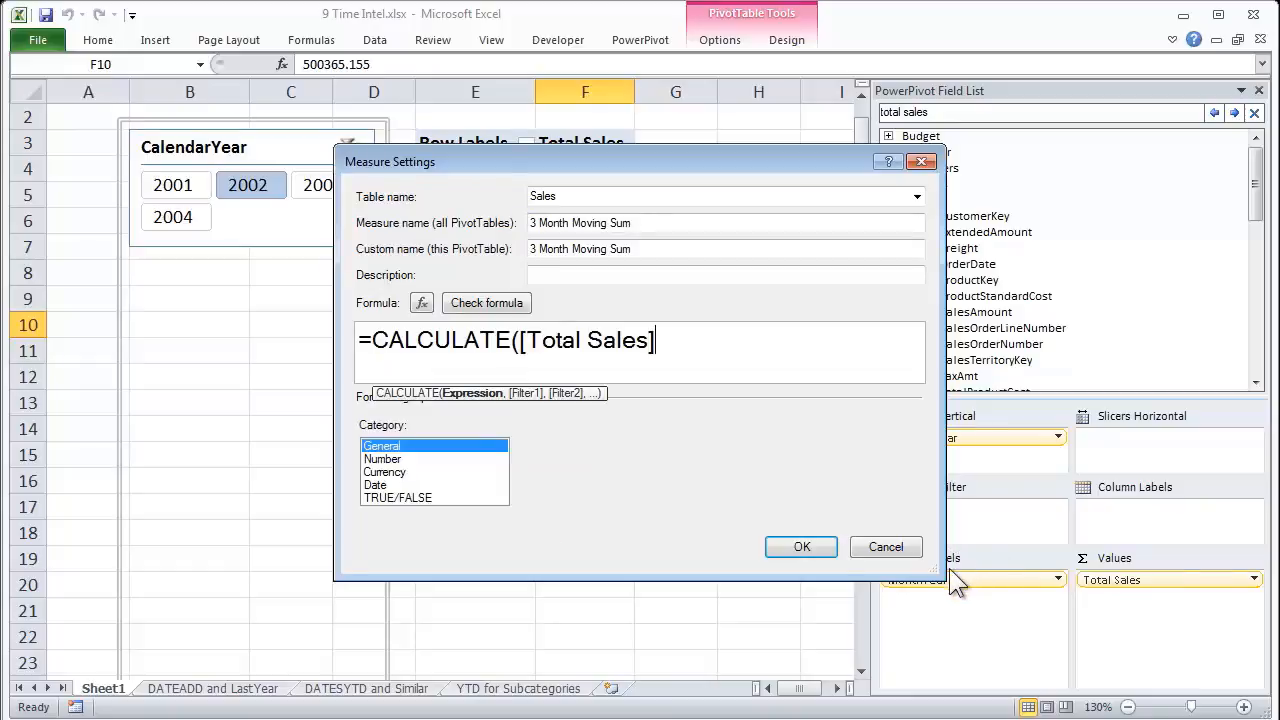
Enlarge the Measure Settings dialog and move it below the first few PivotTable rows
{"action": "left_click_drag", "start_coordinate": [938, 571], "coordinate": [1056, 615]}
{"action": "left_click_drag", "start_coordinate": [660, 161], "coordinate": [512, 421]}
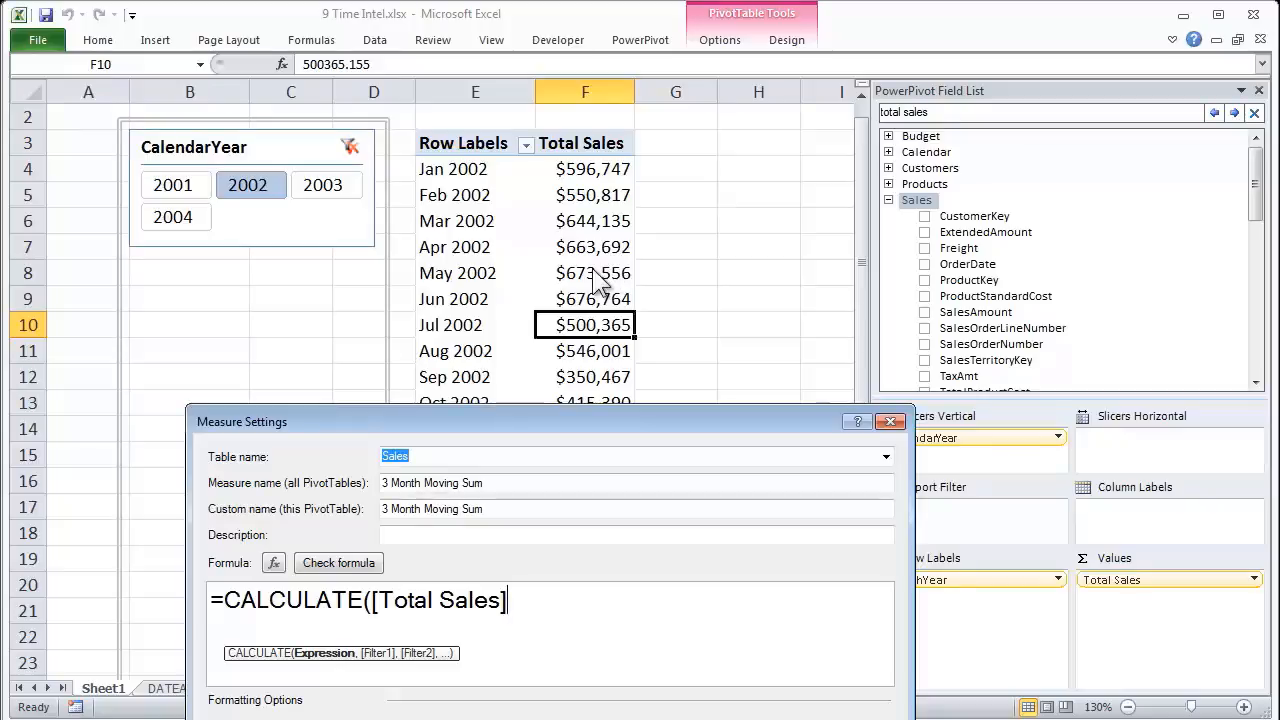
{"action": "left_click_drag", "start_coordinate": [569, 428], "coordinate": [547, 256]}
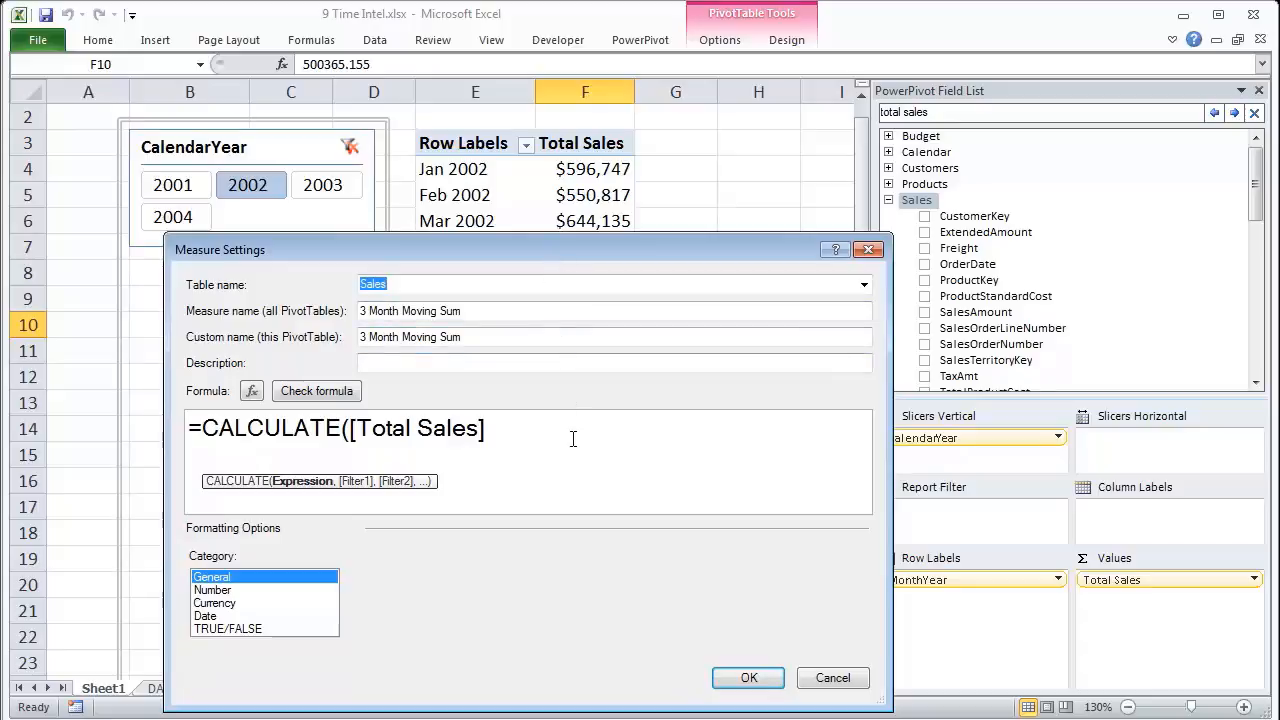
Add DATESINPERIOD on a new formula line as the CALCULATE filter, with Calendar[Date] as its dates argument
{"action": "type", "text": ","}
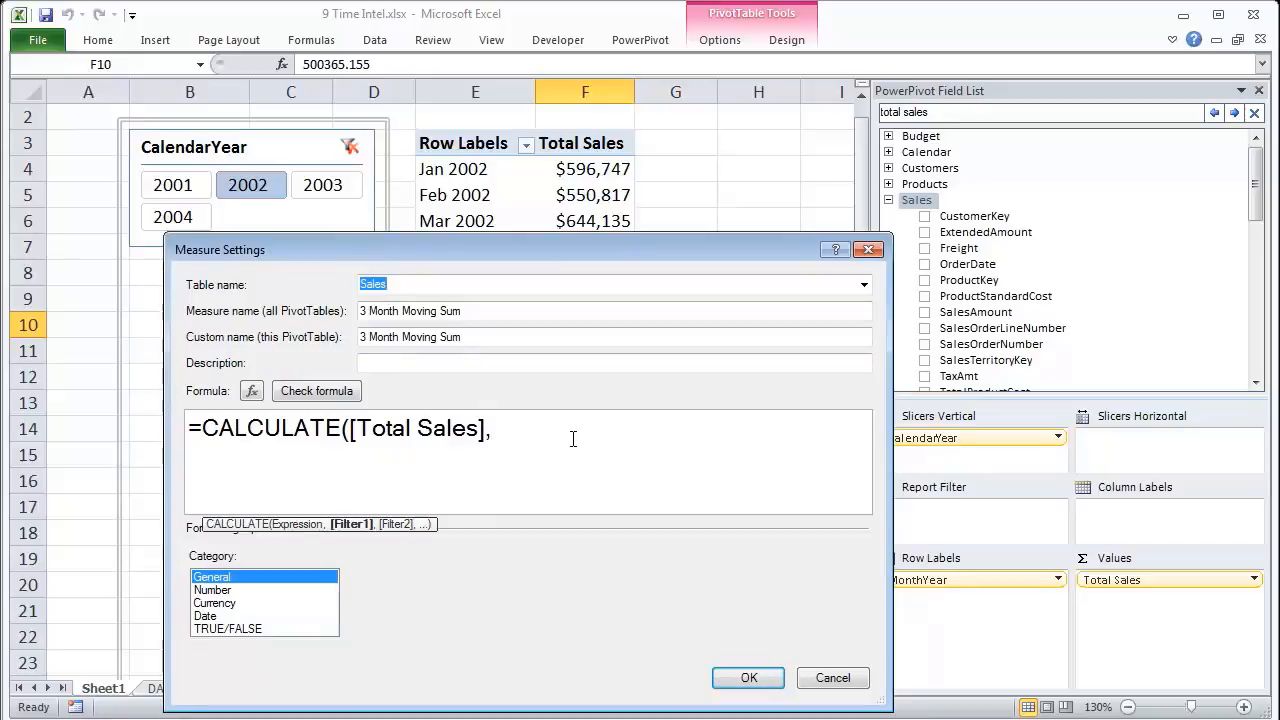
{"action": "key", "text": "Return"}
{"action": "type", "text": "date"}
{"action": "key", "text": "Down"}
{"action": "key", "text": "Down"}
{"action": "key", "text": "Tab"}
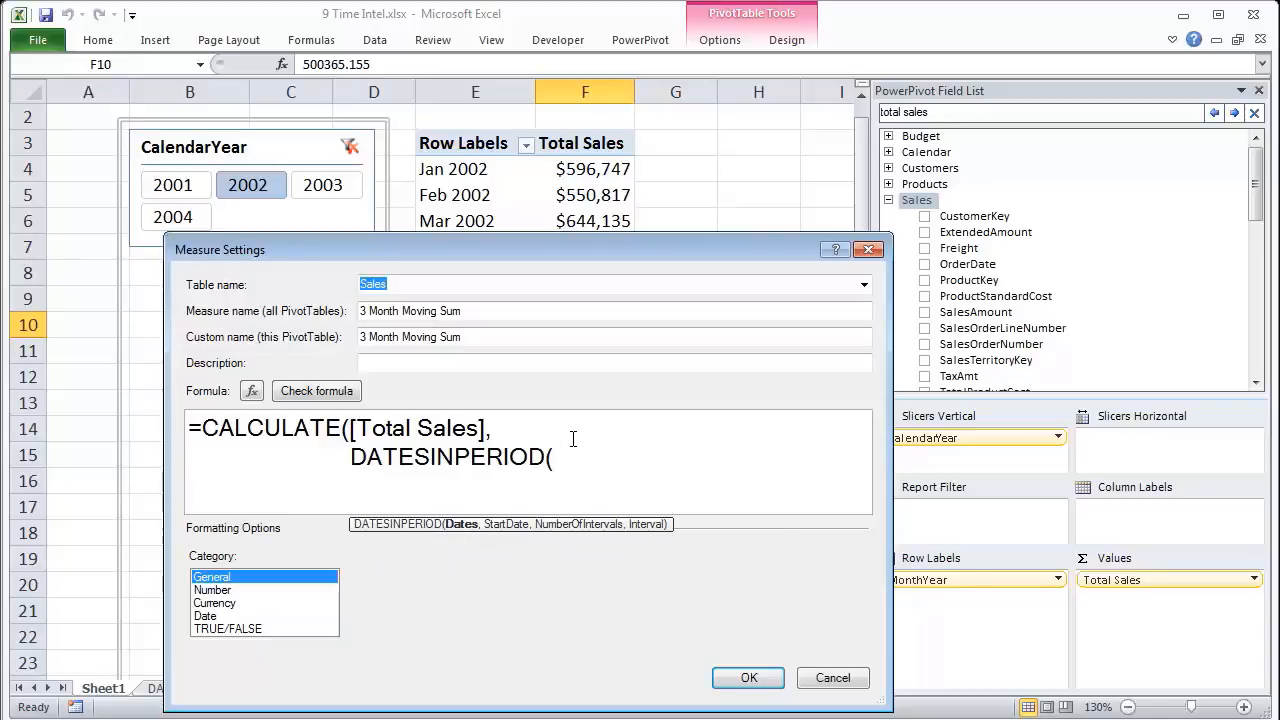
{"action": "type", "text": "cal"}
{"action": "key", "text": "Tab"}
{"action": "type", "text": "[da"}
{"action": "key", "text": "Tab"}
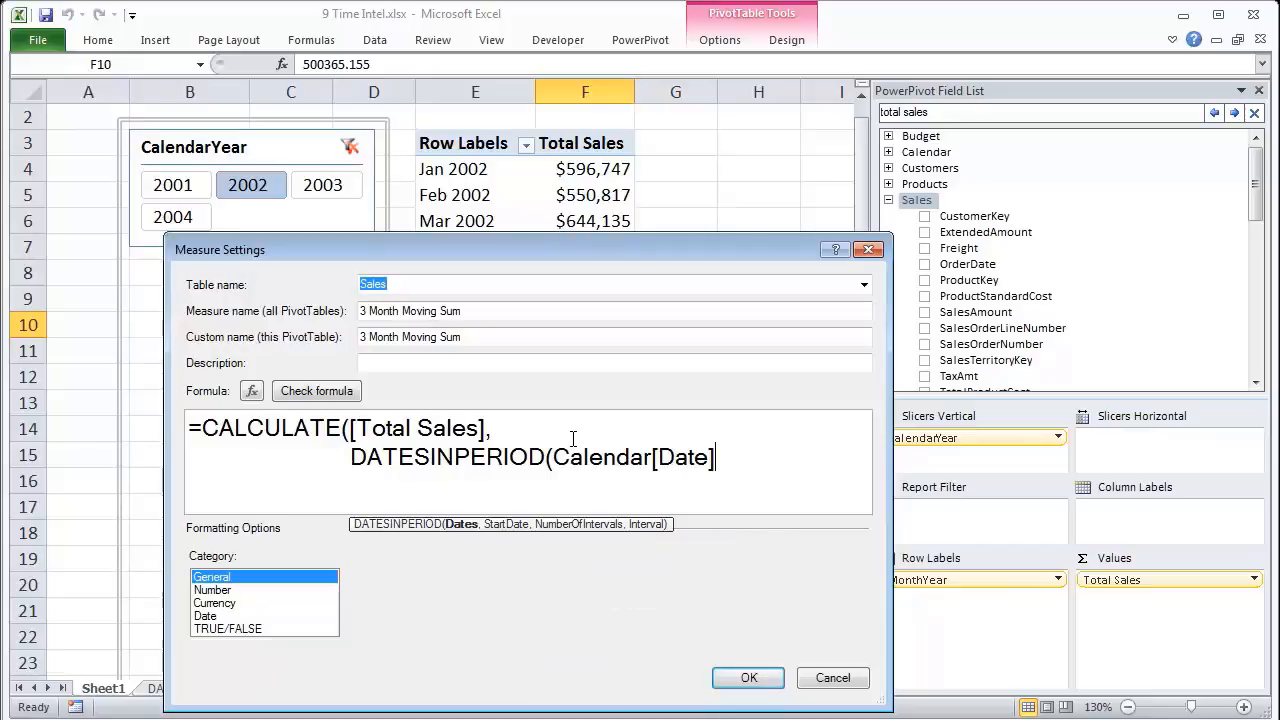
{"action": "type", "text": ","}
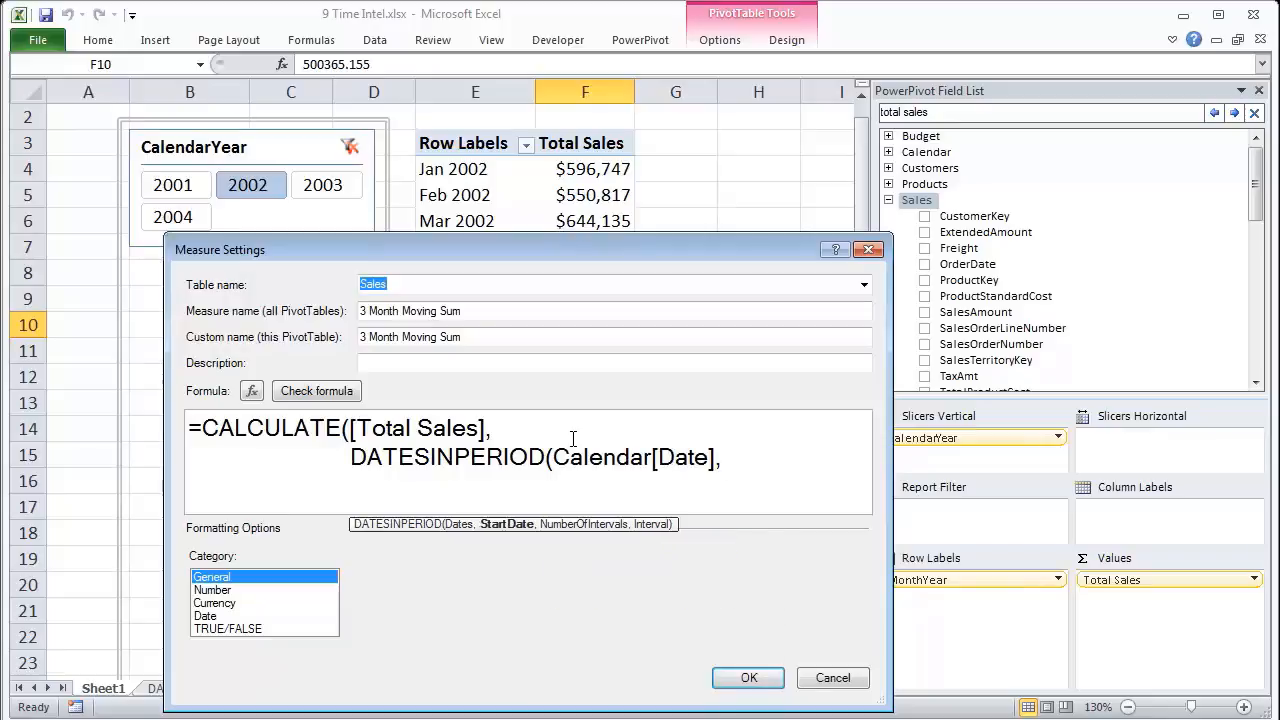
Enter LASTDATE(calendar[date]) on a new line as the start date of DATESINPERIOD
{"action": "key", "text": "Return"}
{"action": "type", "text": "las"}
{"action": "key", "text": "Tab"}
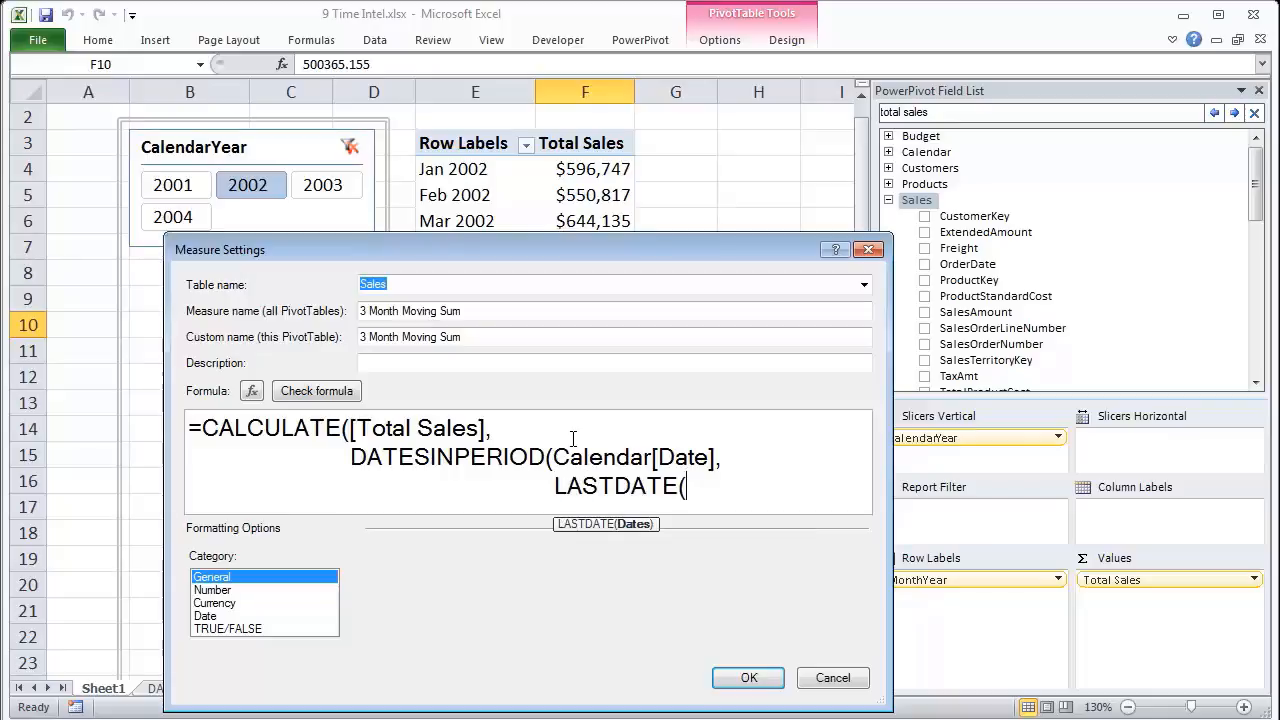
{"action": "type", "text": "caslen"}
{"action": "key", "text": "BackSpace"}
{"action": "key", "text": "BackSpace"}
{"action": "key", "text": "BackSpace"}
{"action": "key", "text": "BackSpace"}
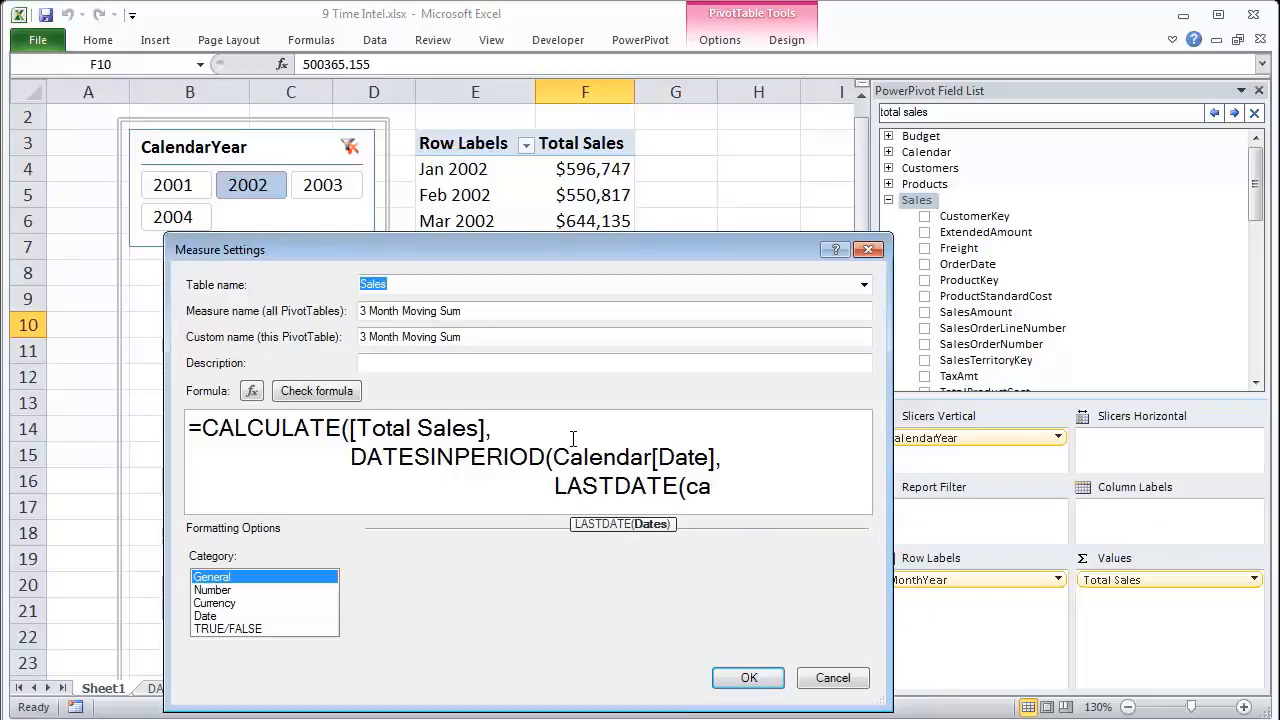
{"action": "type", "text": "lendatr[date"}
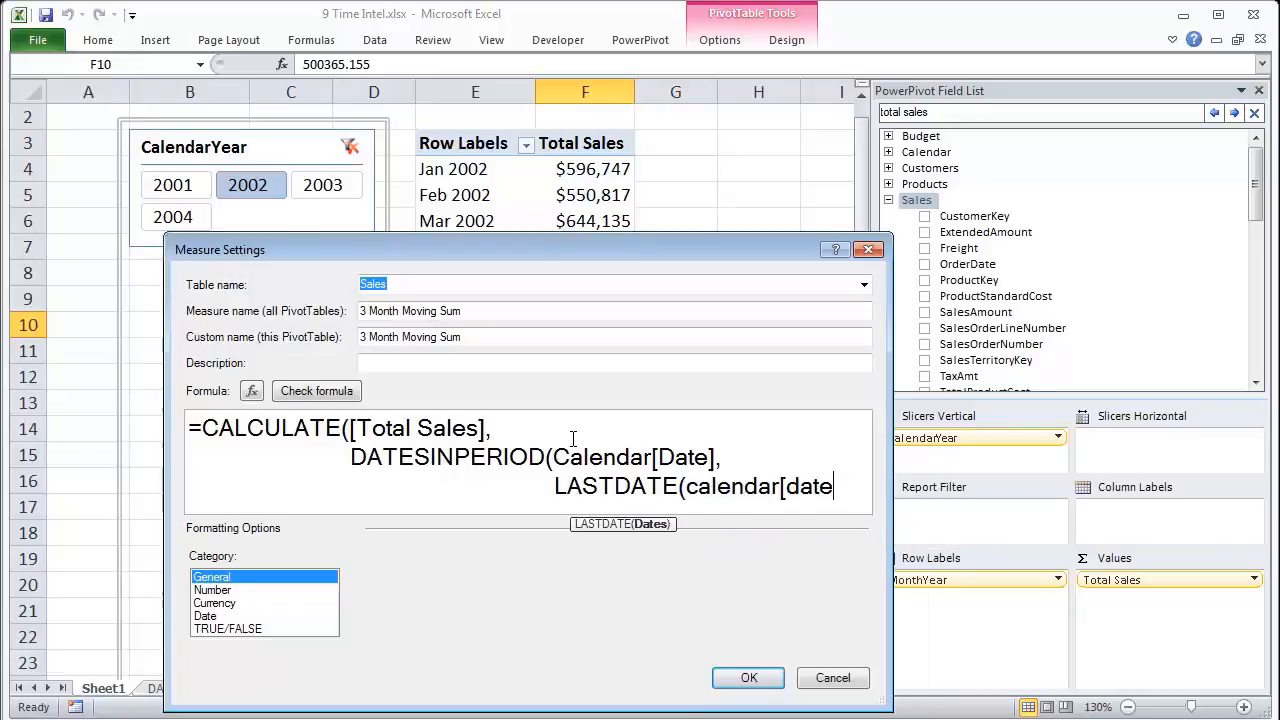
{"action": "type", "text": "])"}
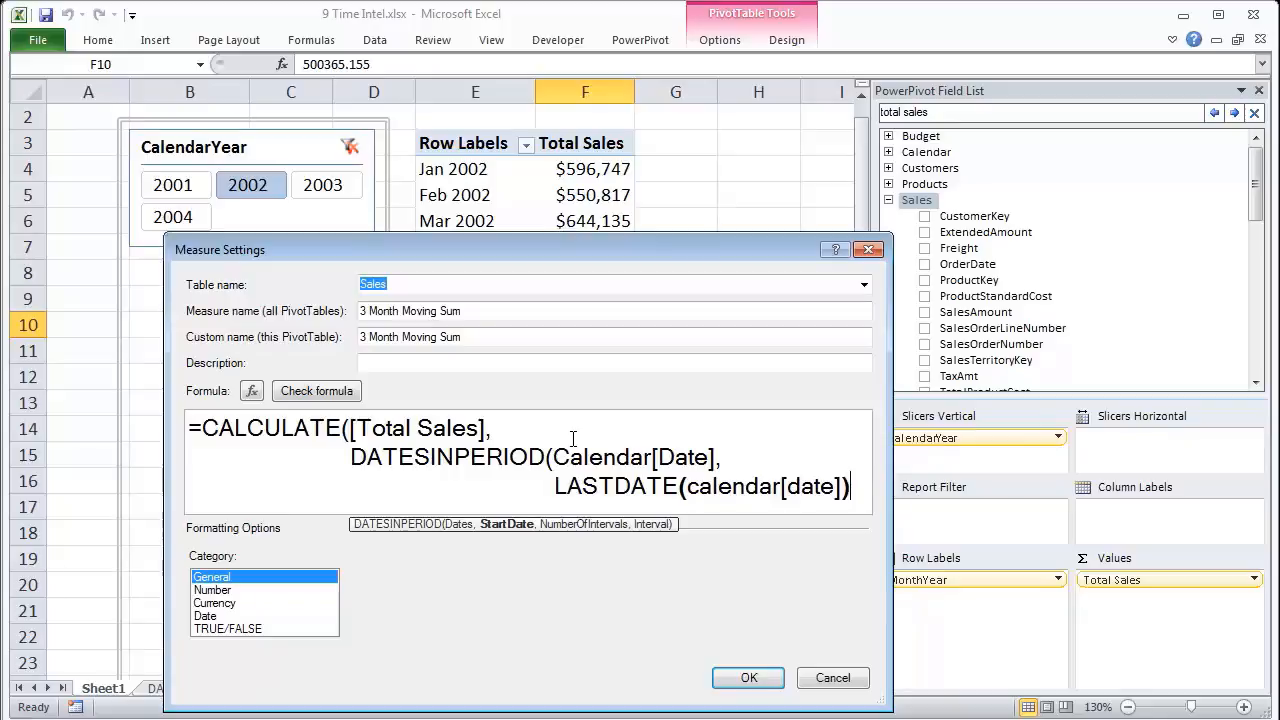
{"action": "type", "text": ","}
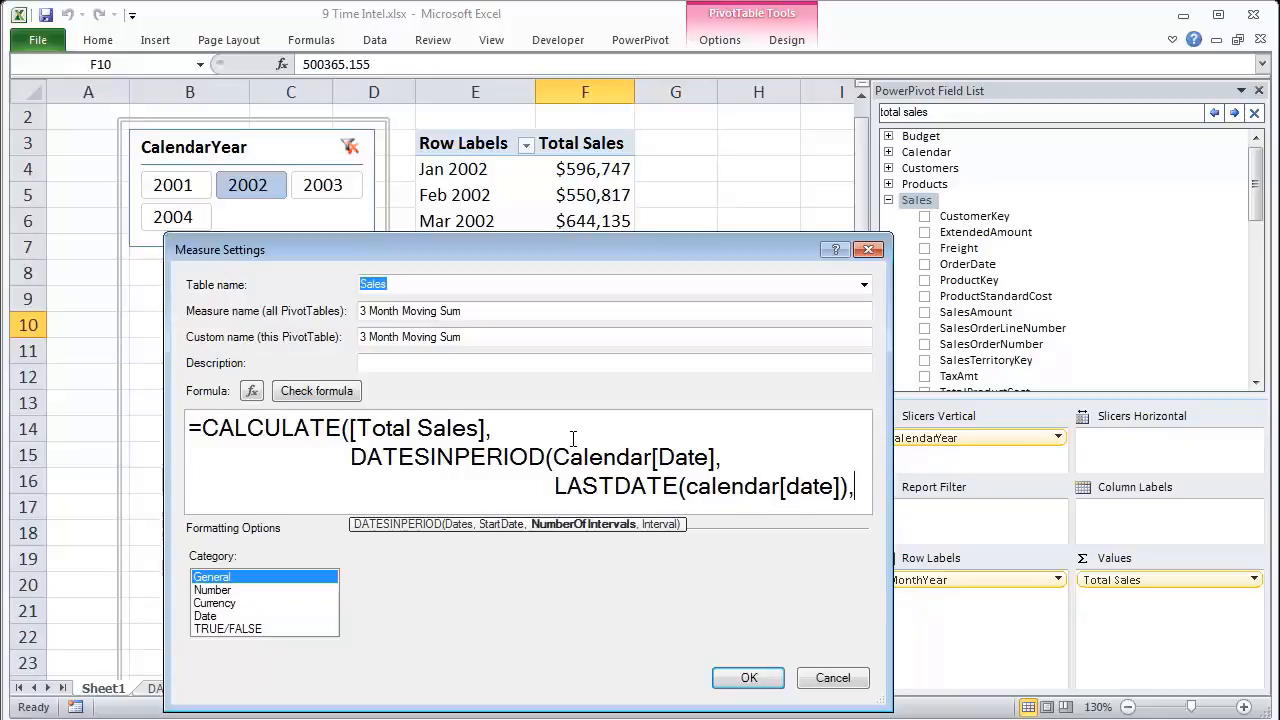
Widen the Measure Settings dialog and add -3, Month on a new formula line as DATESINPERIOD's number of intervals and interval
{"action": "key", "text": "Return"}
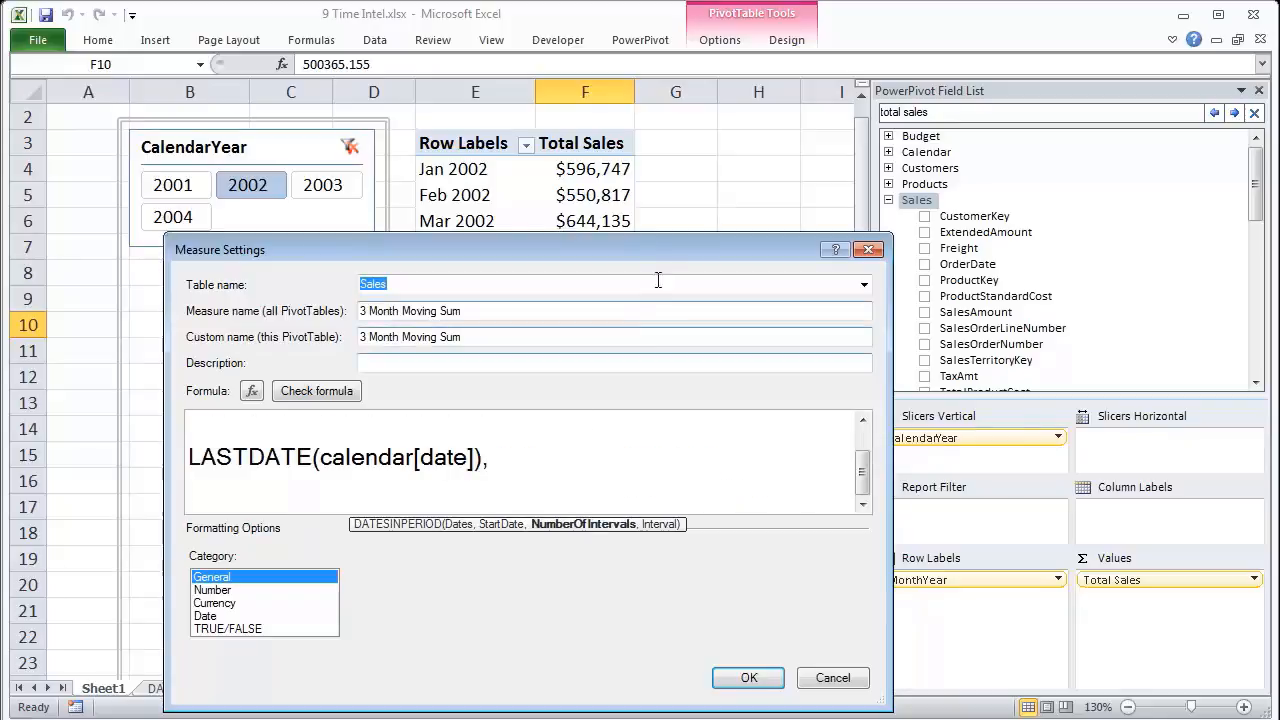
{"action": "left_click_drag", "start_coordinate": [884, 420], "coordinate": [1169, 403]}
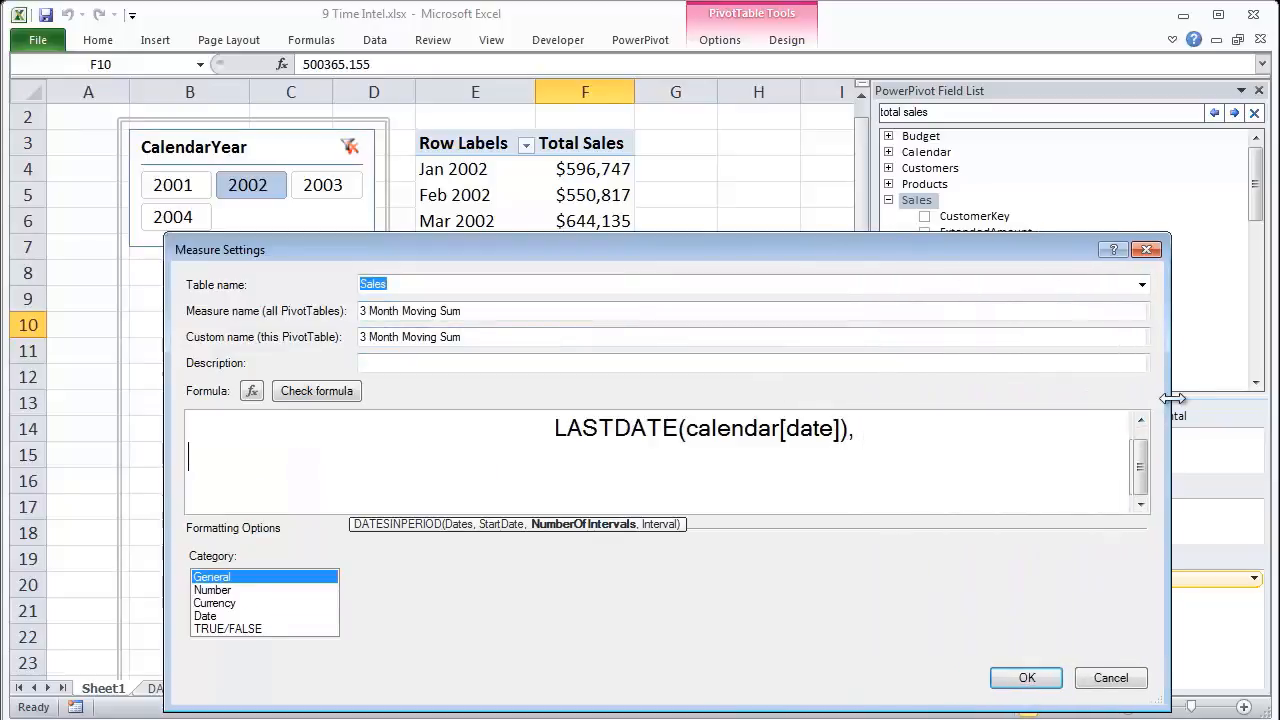
{"action": "scroll", "coordinate": [1150, 485], "scroll_direction": "up", "scroll_amount": 1}
{"action": "scroll", "coordinate": [1150, 485], "scroll_direction": "up", "scroll_amount": 1}
{"action": "scroll", "coordinate": [1151, 471], "scroll_direction": "down", "scroll_amount": 1}
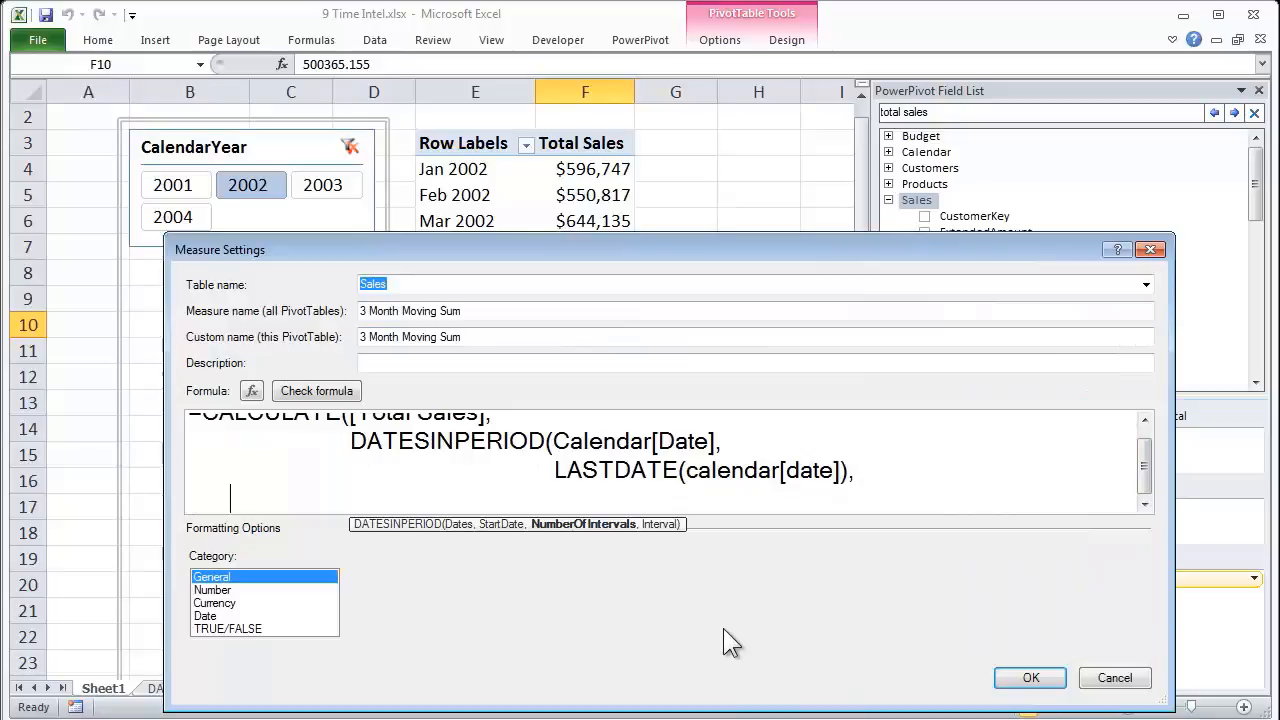
{"action": "type", "text": "-3, Month"}
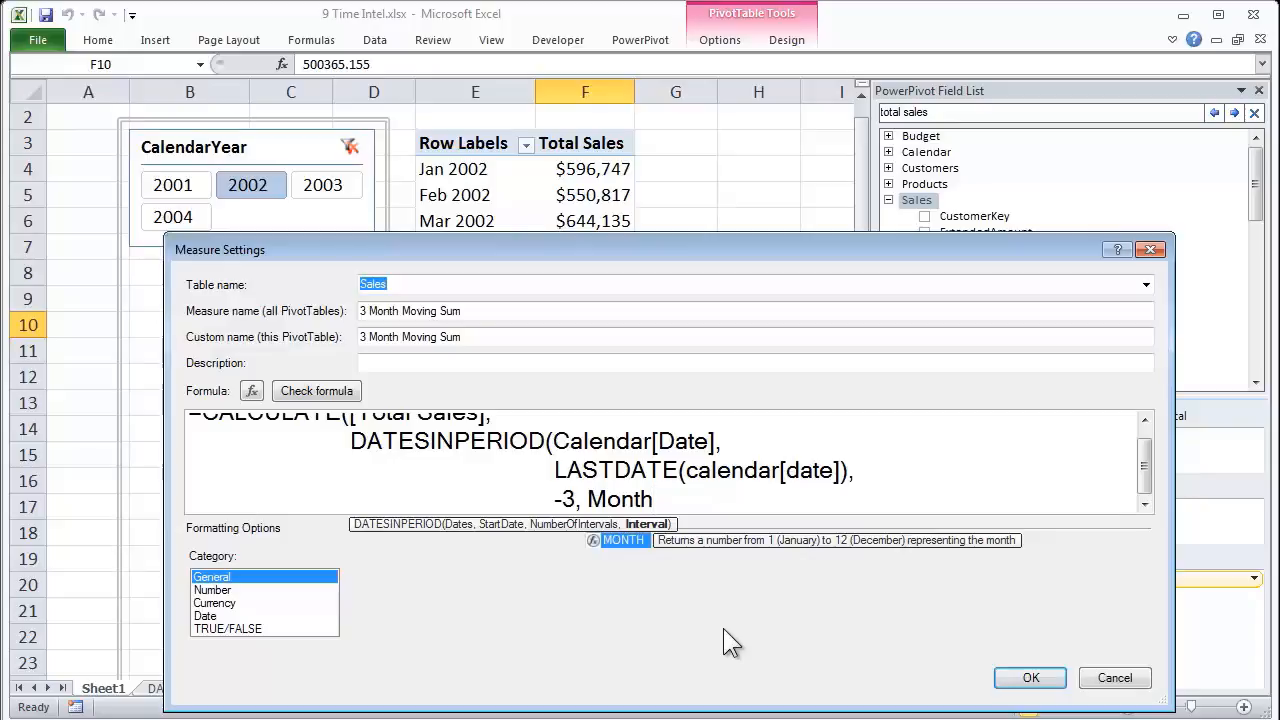
Make the formula area taller and close DATESINPERIOD and CALCULATE with parentheses on separate lines aligned under their opening ones
{"action": "key", "text": "Return"}
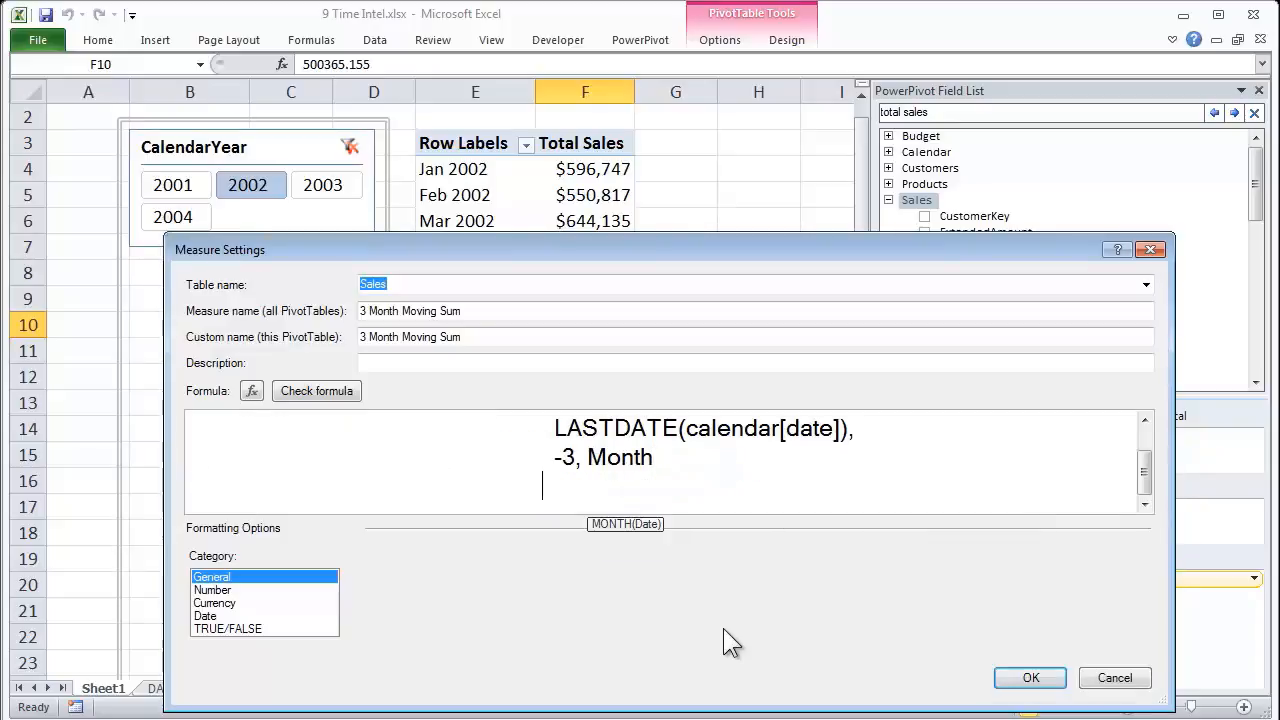
{"action": "type", "text": ")"}
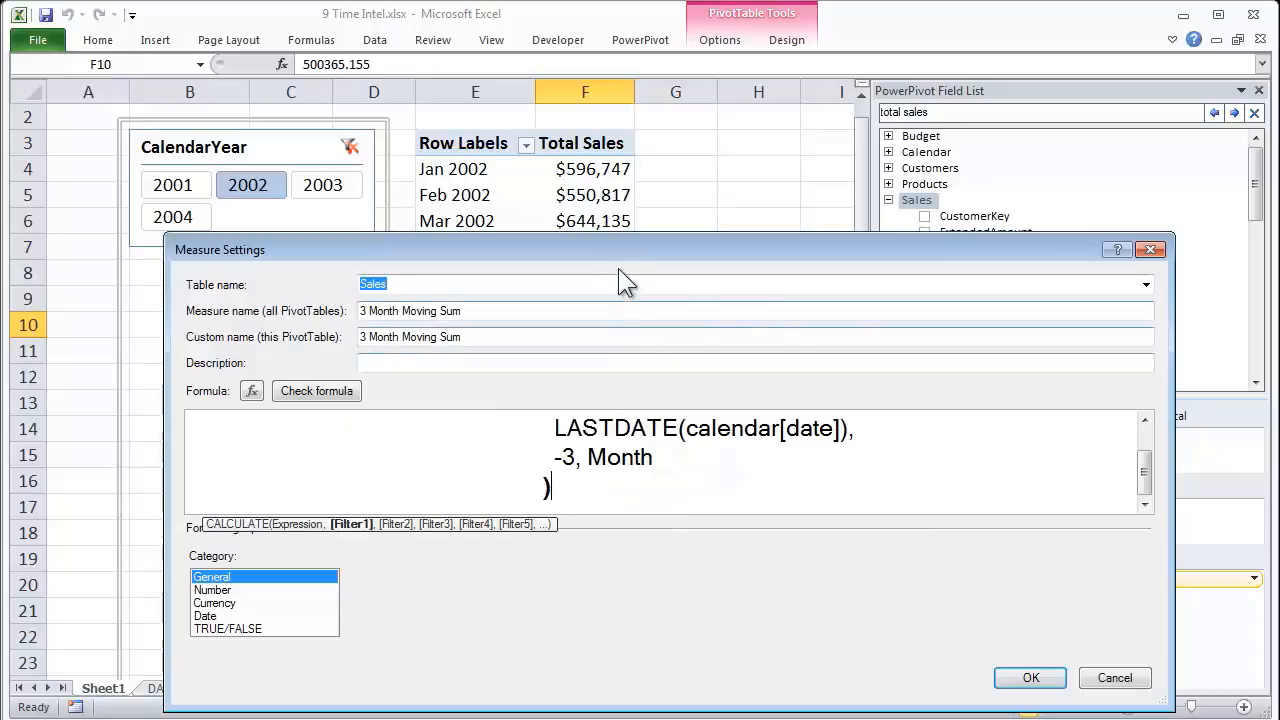
{"action": "left_click_drag", "start_coordinate": [619, 241], "coordinate": [606, 52]}
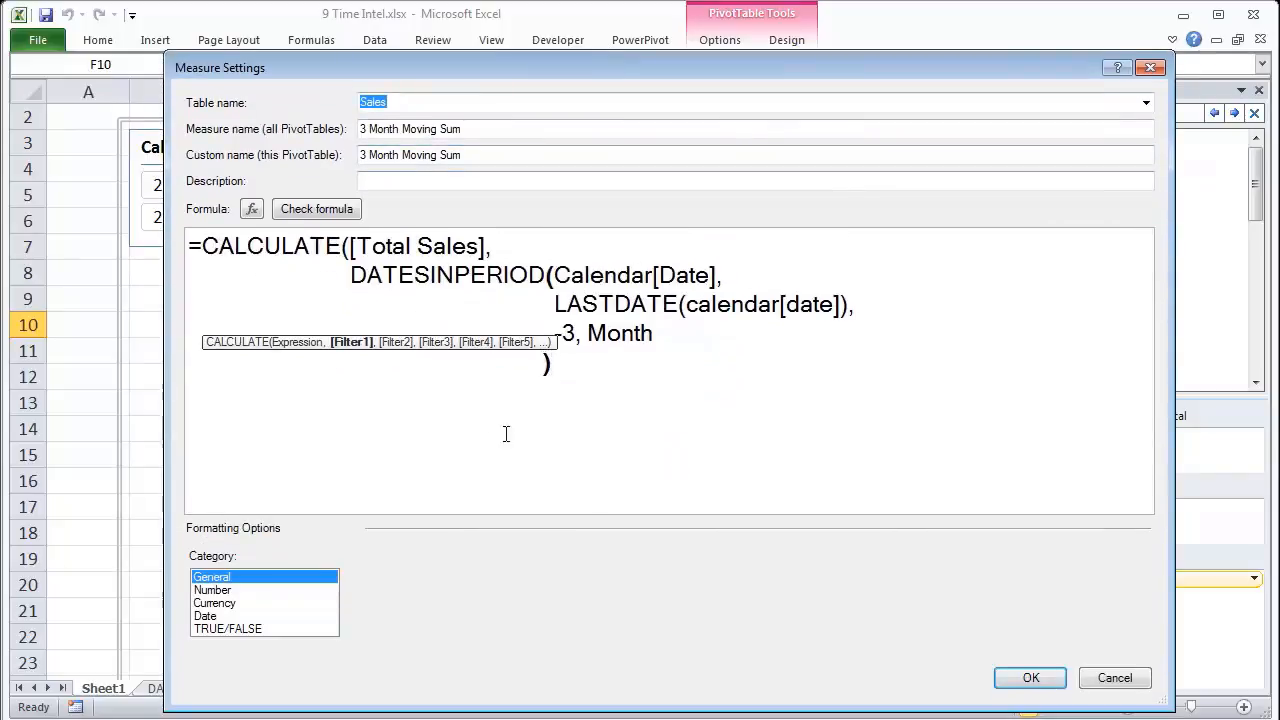
{"action": "key", "text": "Return"}
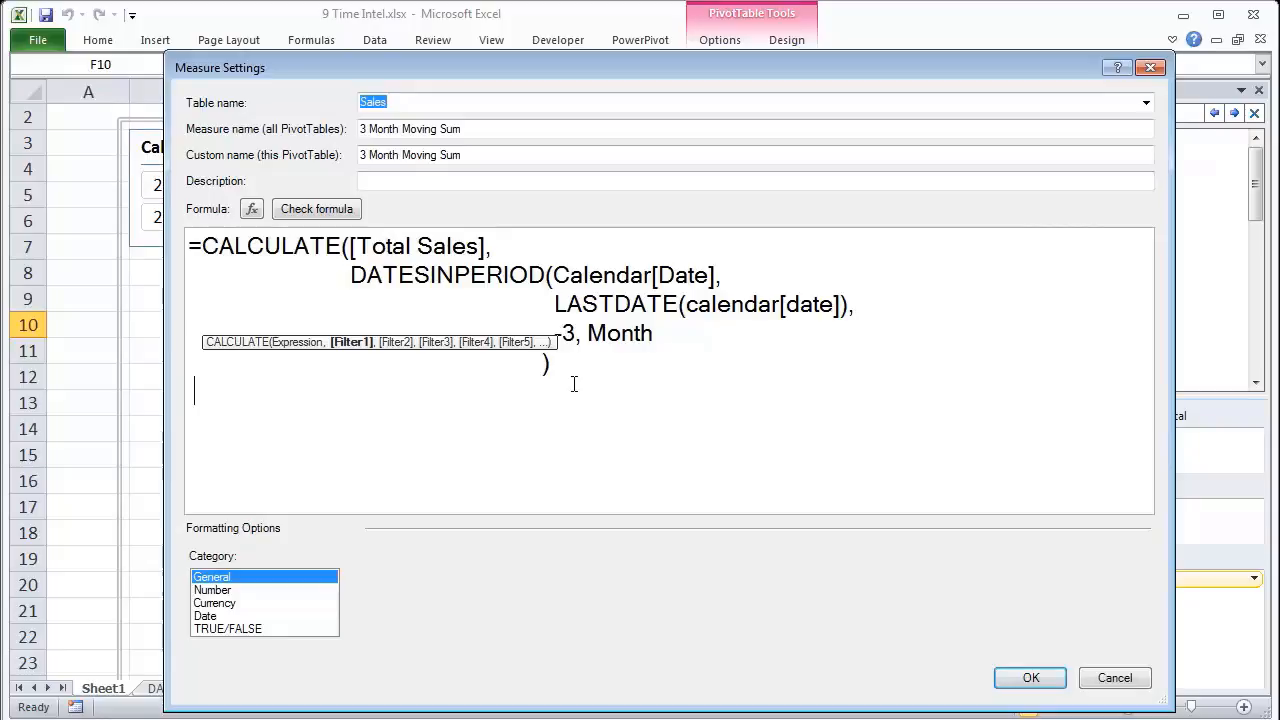
{"action": "type", "text": ")"}
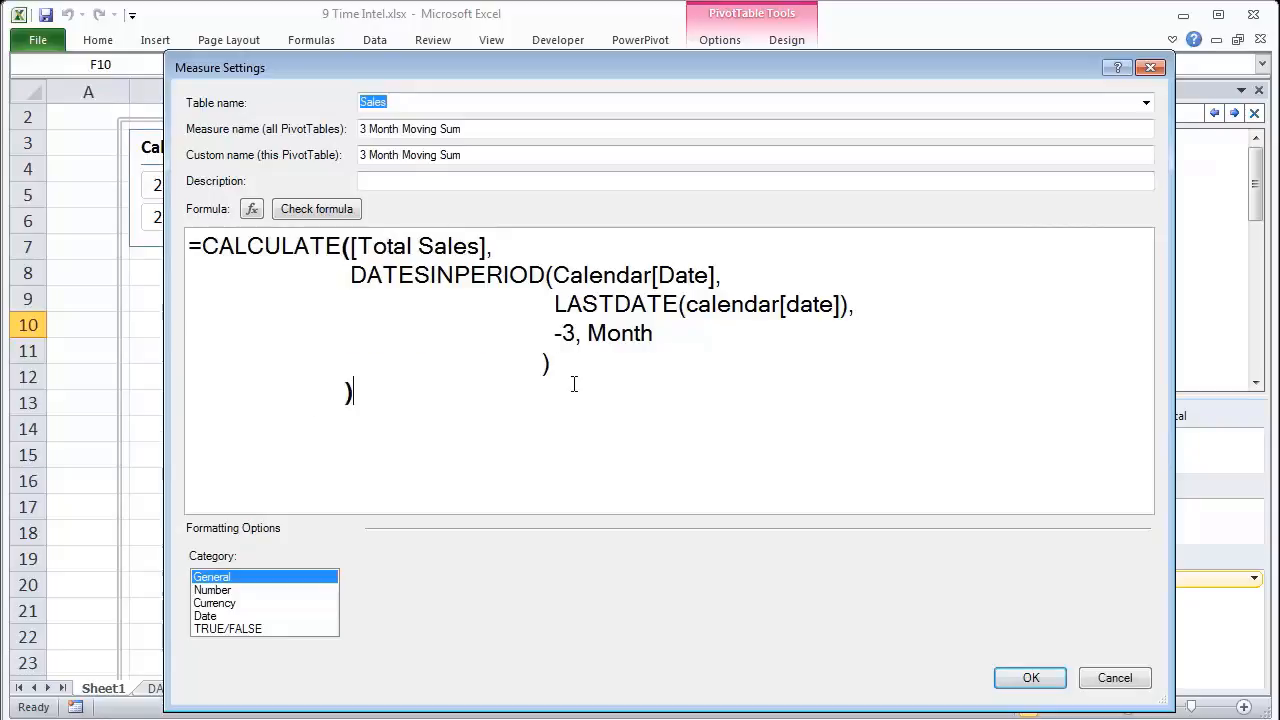
Format the 3 Month Moving Sum measure as $ currency with 0 decimal places and save it
{"action": "left_click", "coordinate": [218, 603]}
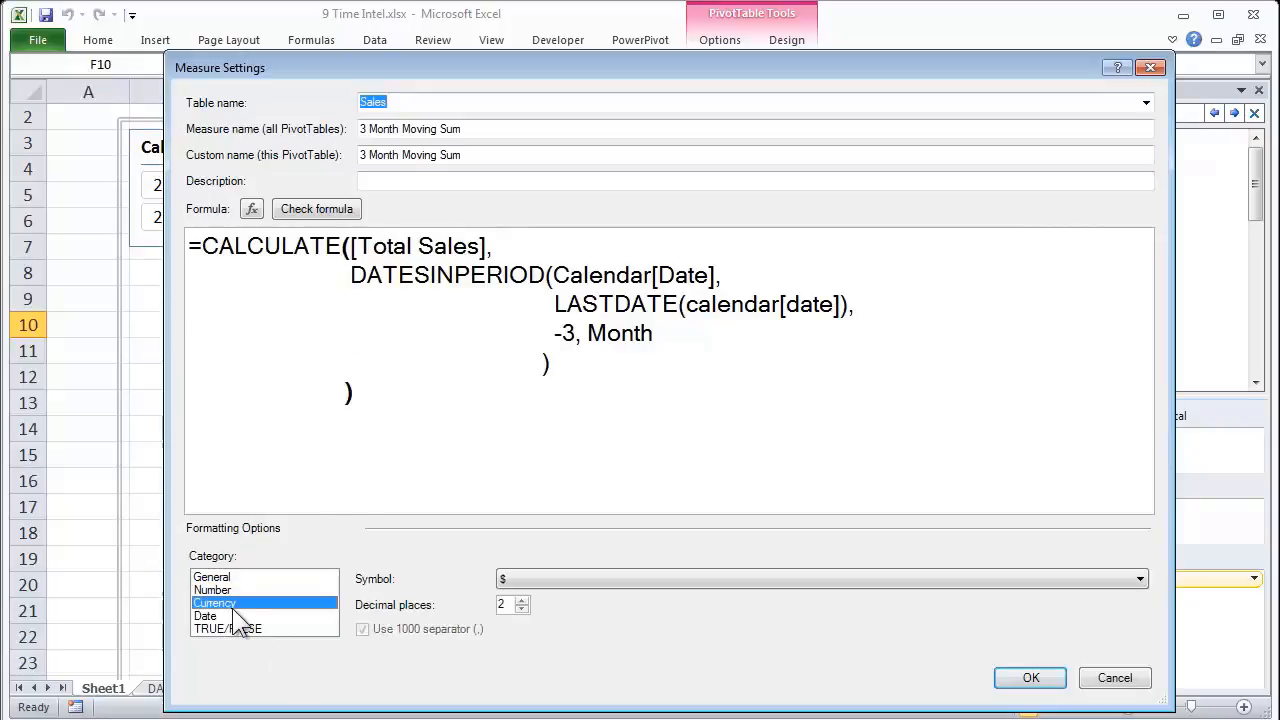
{"action": "double_click", "coordinate": [521, 609]}
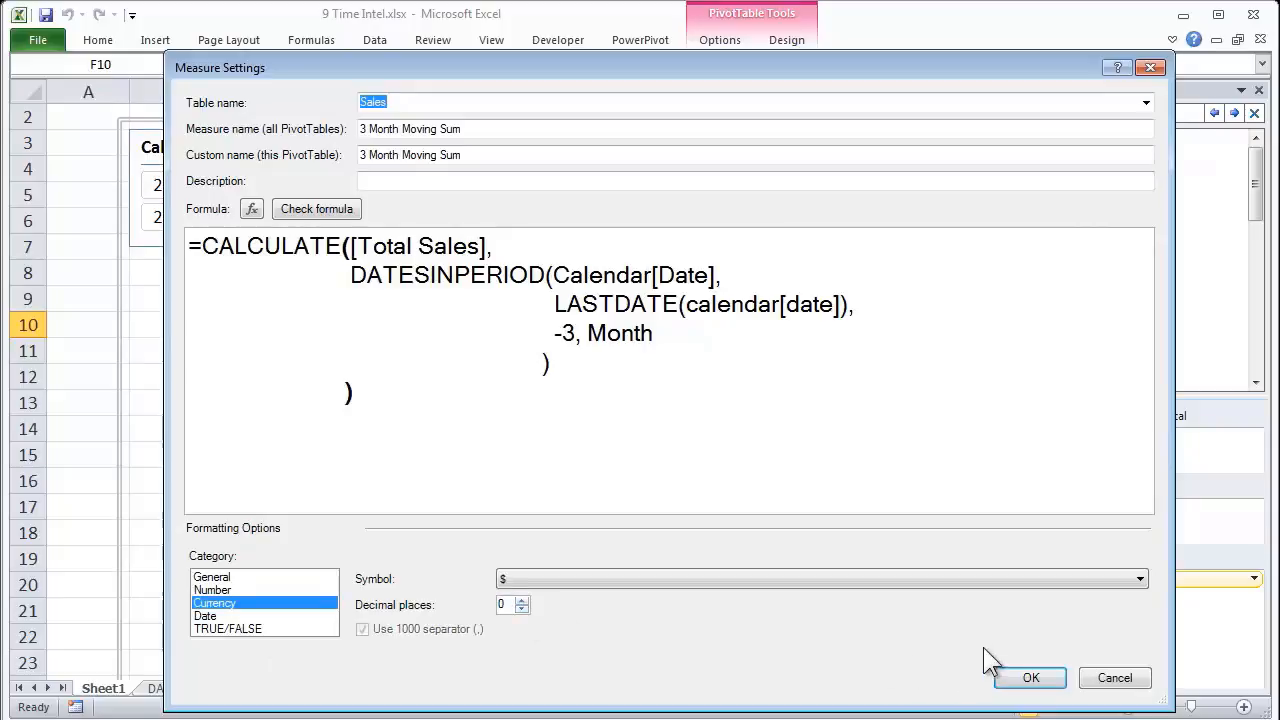
{"action": "left_click", "coordinate": [1035, 680]}
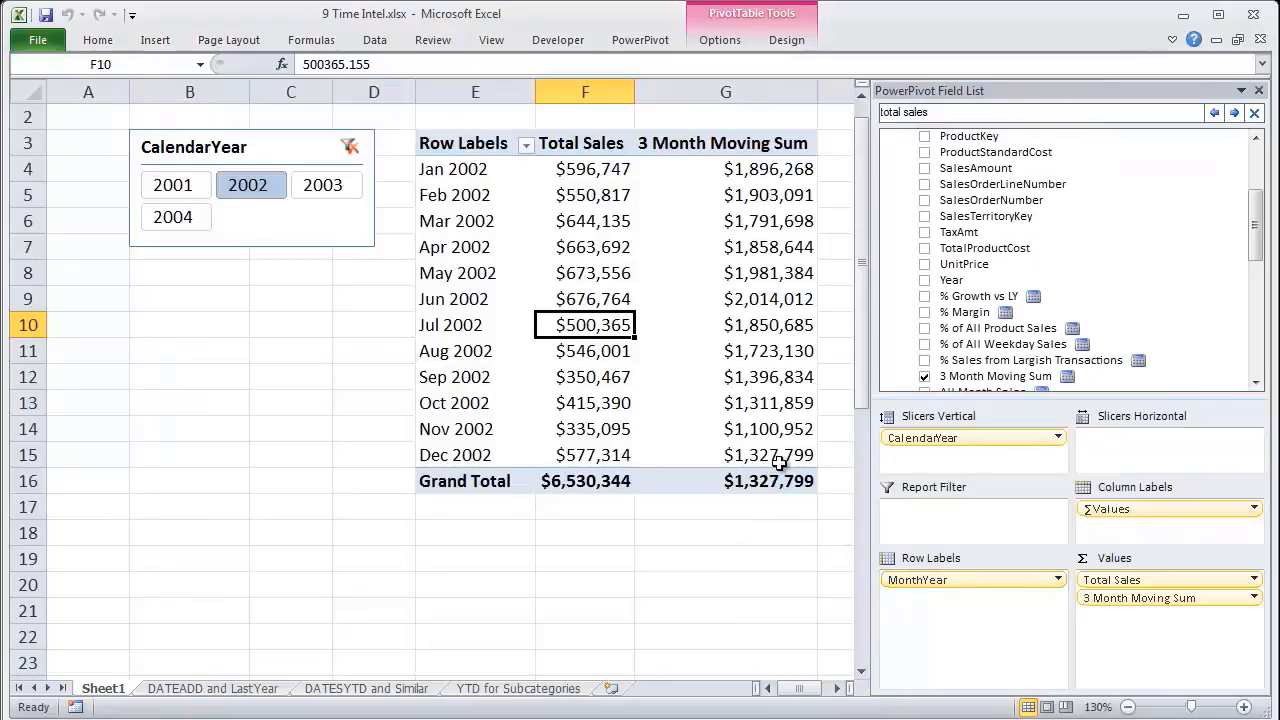
Sum the Total Sales cells from May to July 2002 and compare with July's 3 Month Moving Sum
{"action": "left_click", "coordinate": [612, 276]}
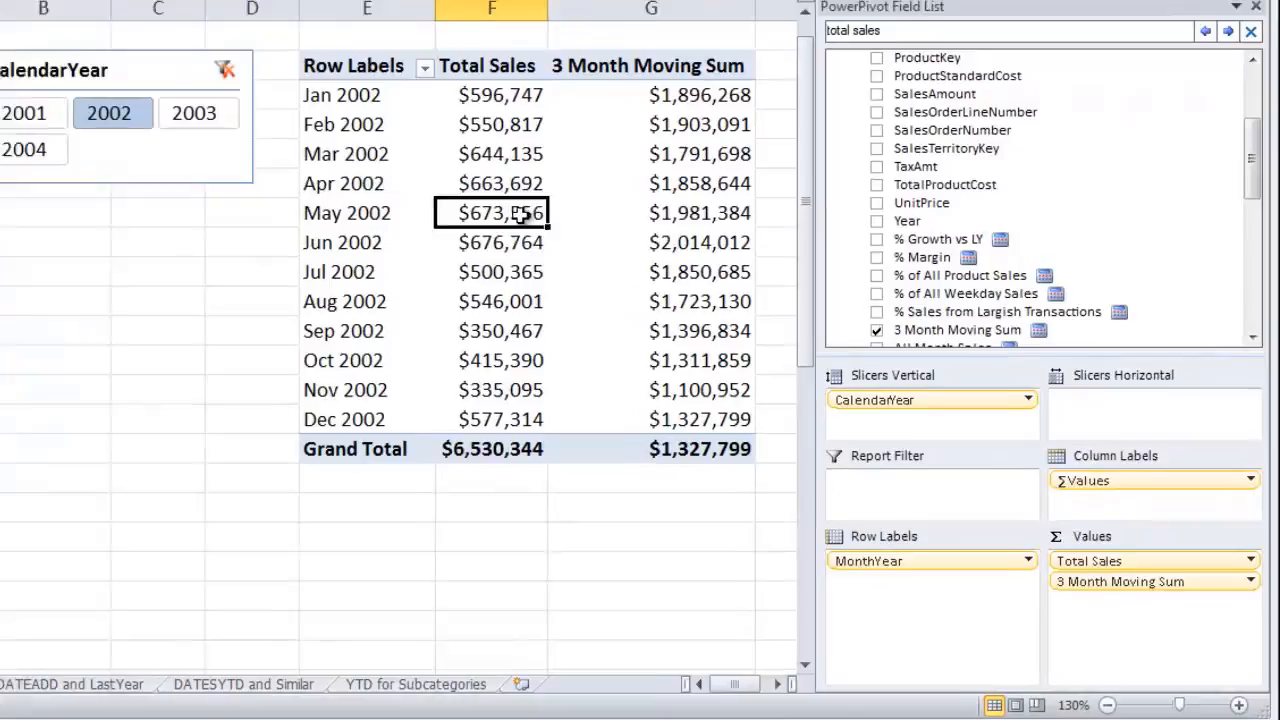
{"action": "left_click_drag", "start_coordinate": [522, 215], "coordinate": [516, 277]}
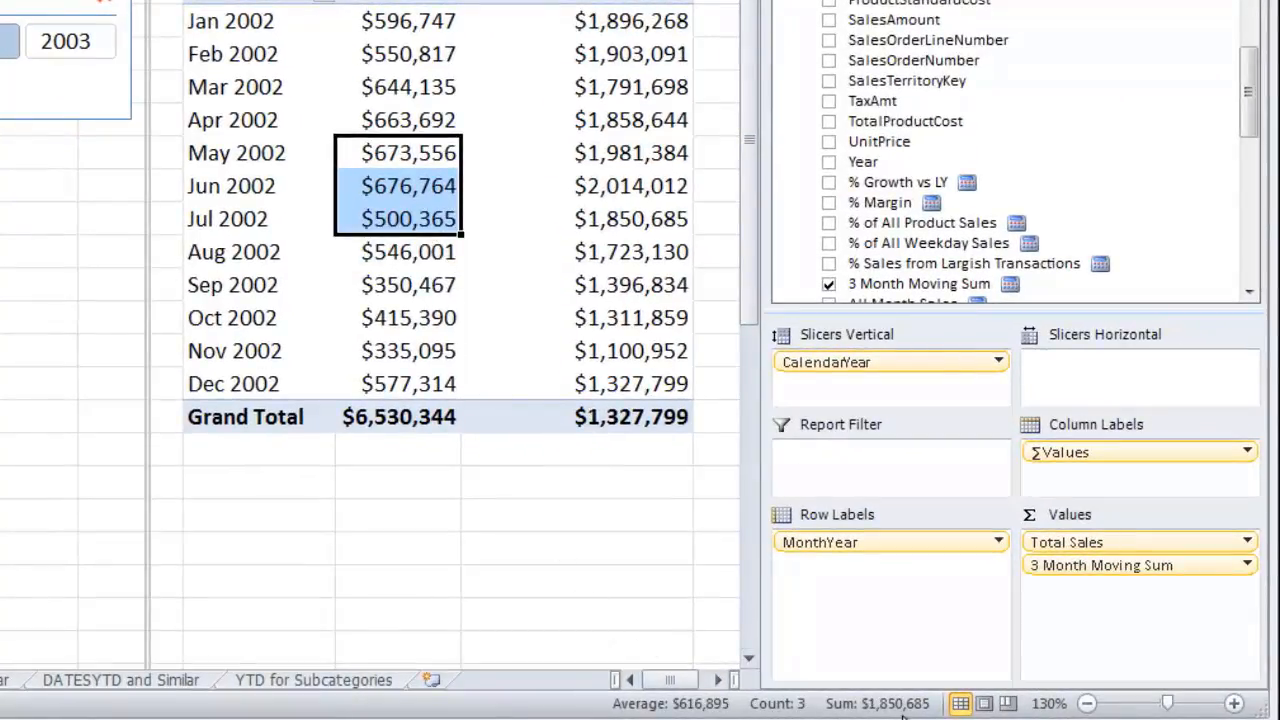
{"action": "left_click", "coordinate": [612, 220]}
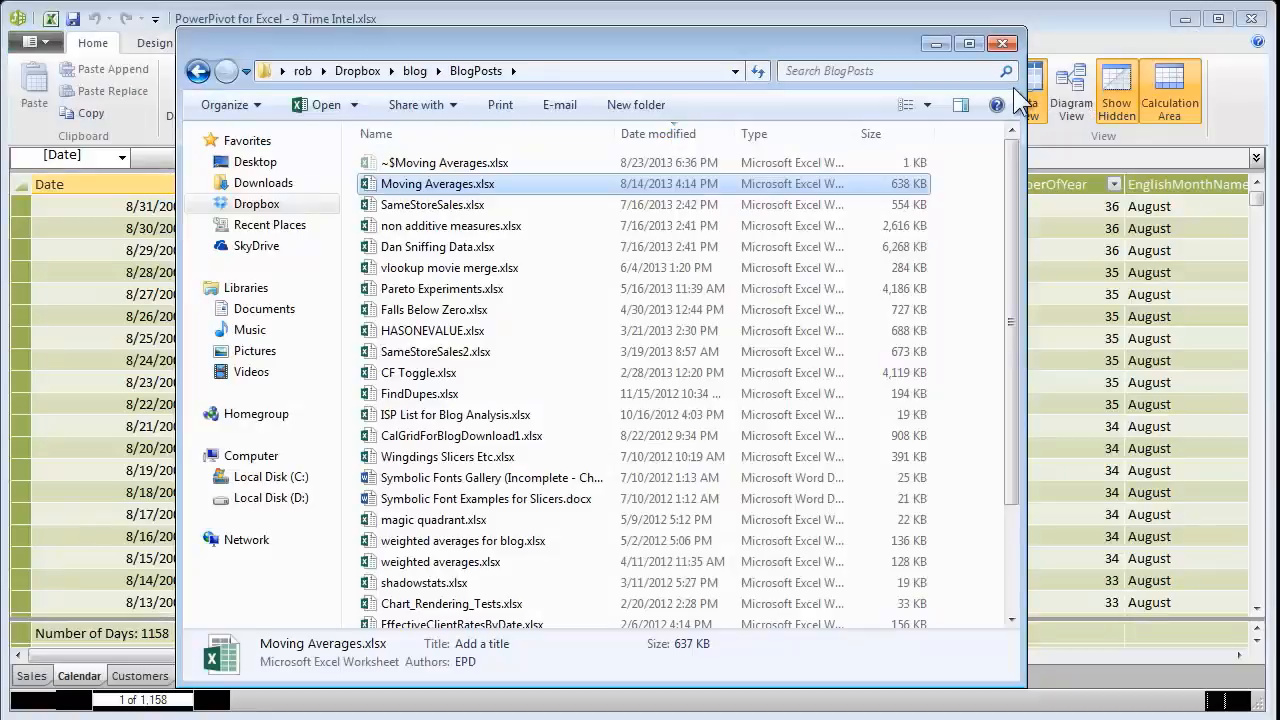
Open the DATESINPERIOD v DATEADD sheet and examine the two DIP date columns against the two Dateadd columns
{"action": "key", "text": "super+d"}
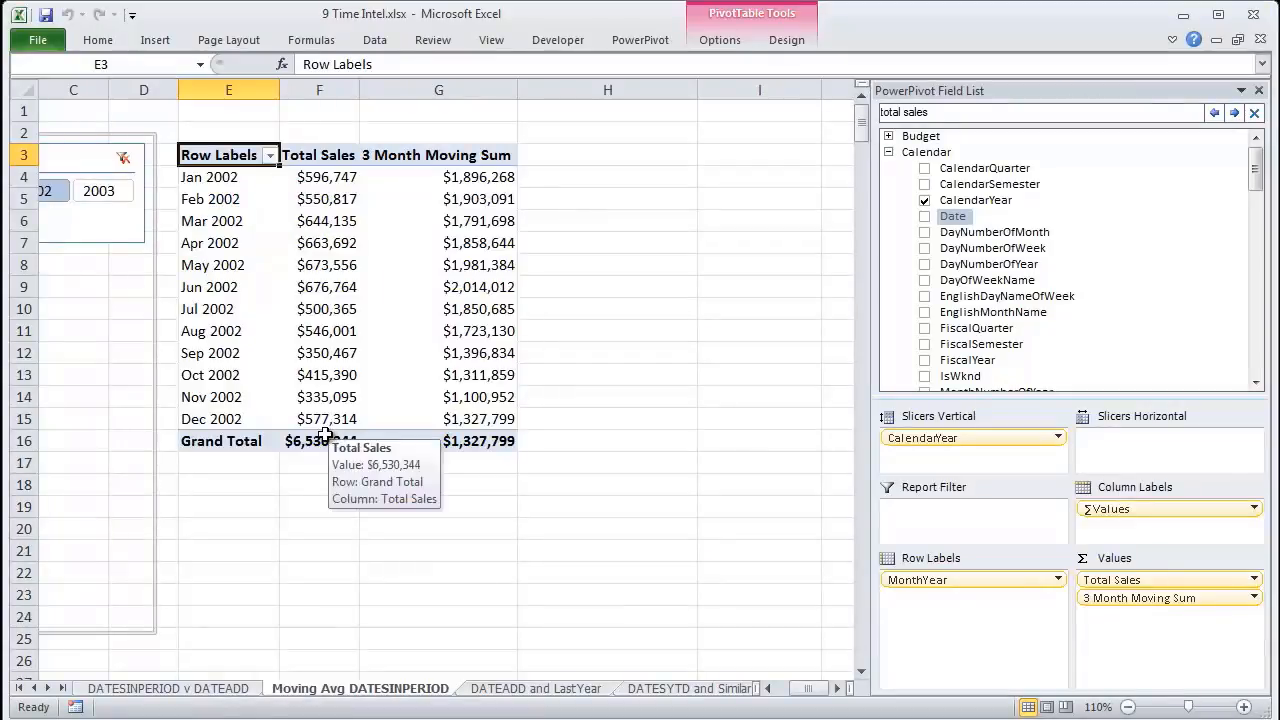
{"action": "left_click", "coordinate": [195, 690]}
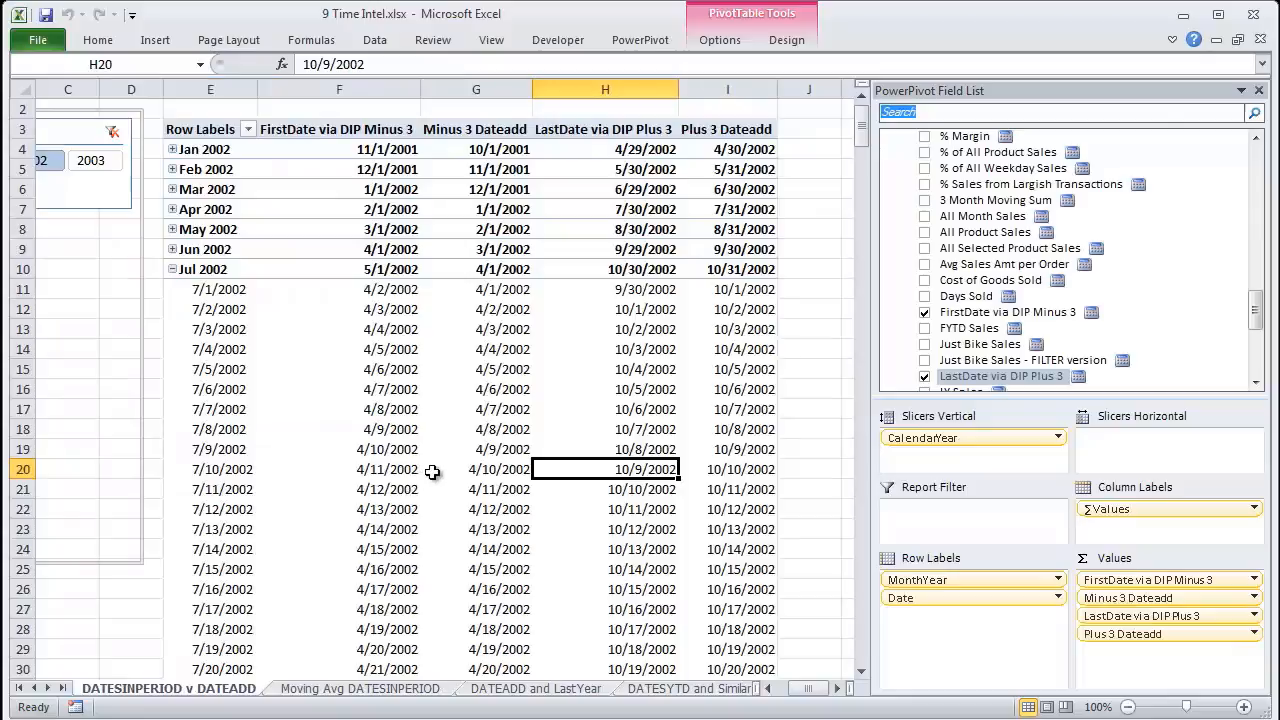
{"action": "mouse_move", "coordinate": [432, 472]}
{"action": "mouse_move", "coordinate": [434, 418]}
{"action": "mouse_move", "coordinate": [506, 430]}
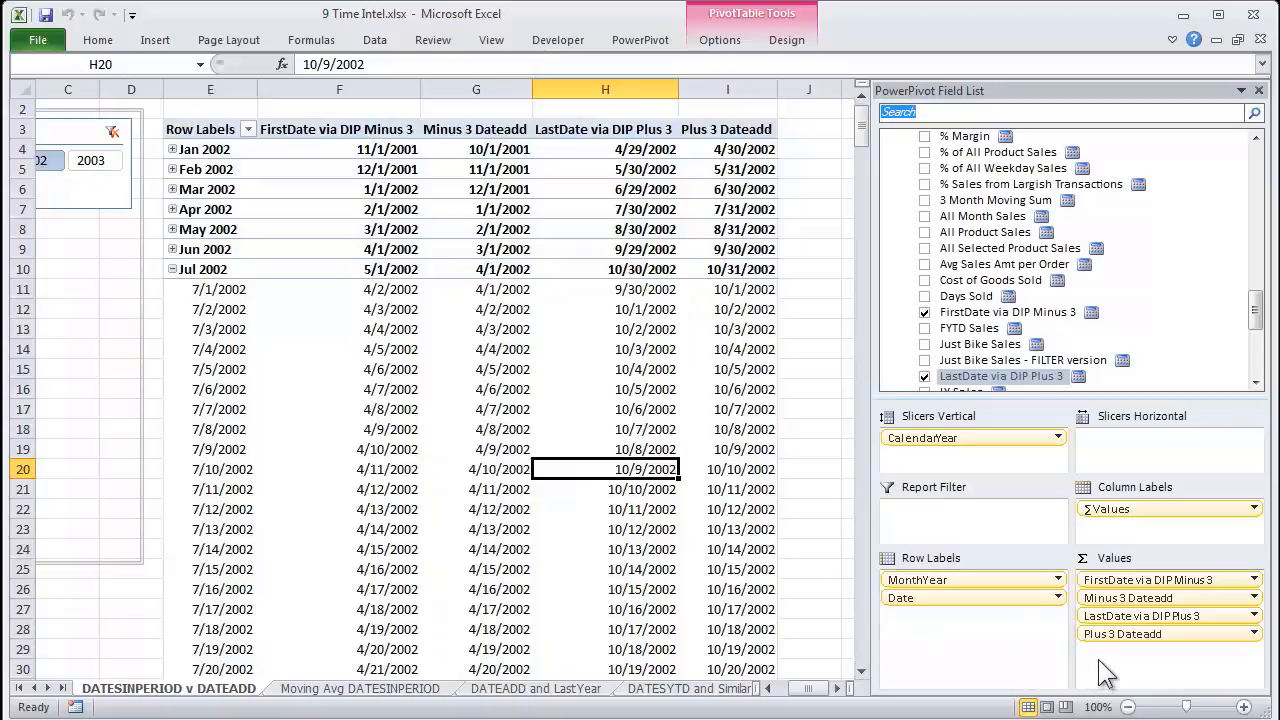
{"action": "left_click", "coordinate": [340, 87]}
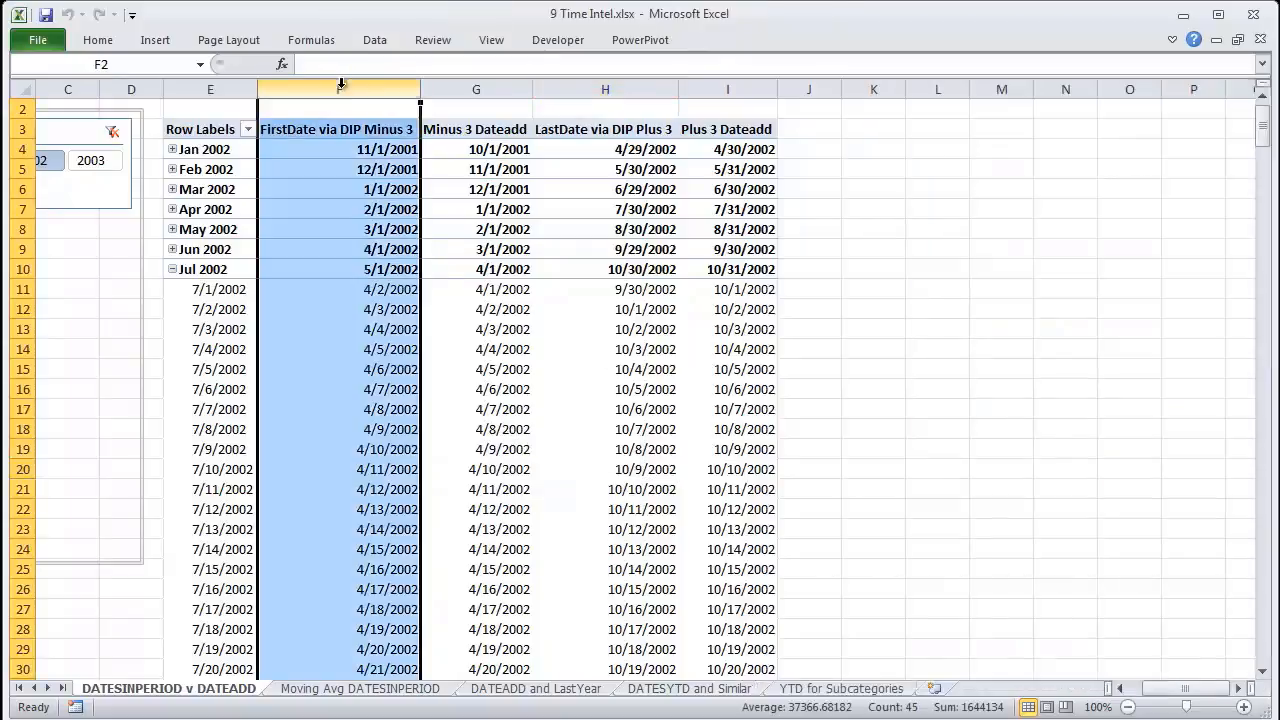
{"action": "left_click", "coordinate": [622, 87]}
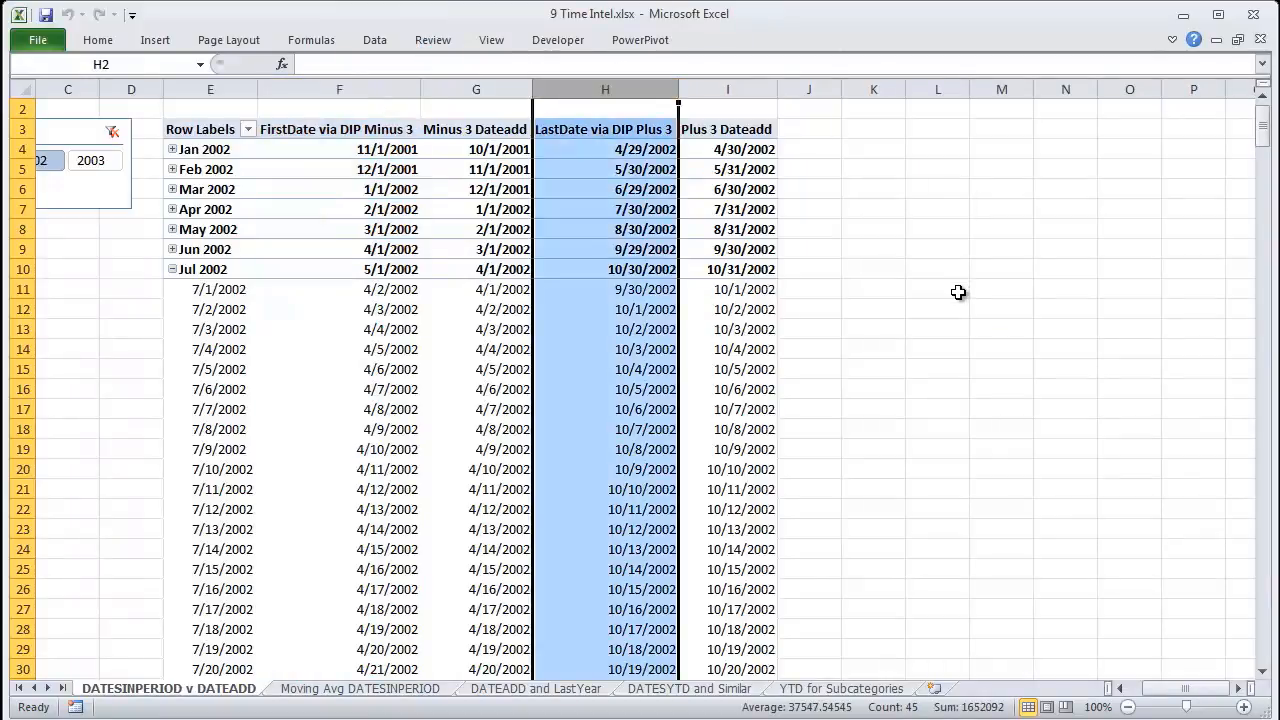
{"action": "left_click", "coordinate": [483, 87]}
{"action": "left_click", "coordinate": [727, 89]}
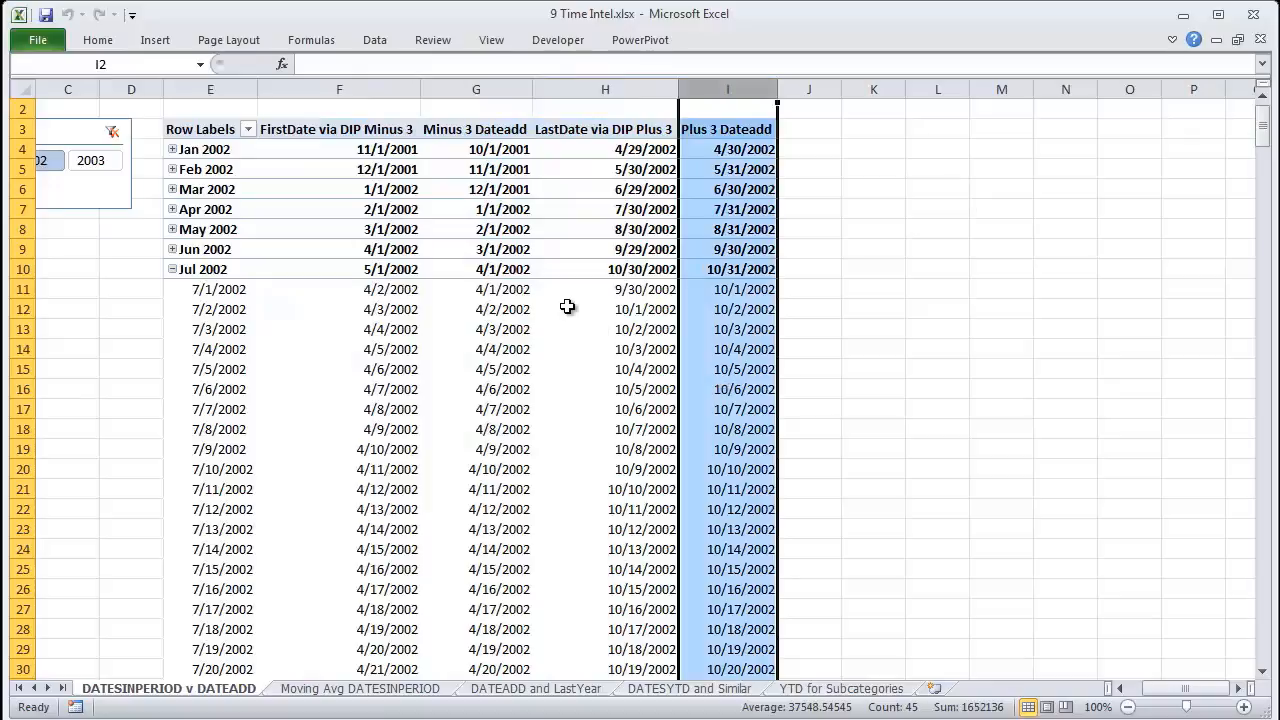
Select the 7/1/2002 cell under FirstDate via DIP Minus 3 and open that measure's definition with an enlarged, readable formula
{"action": "left_click", "coordinate": [369, 300]}
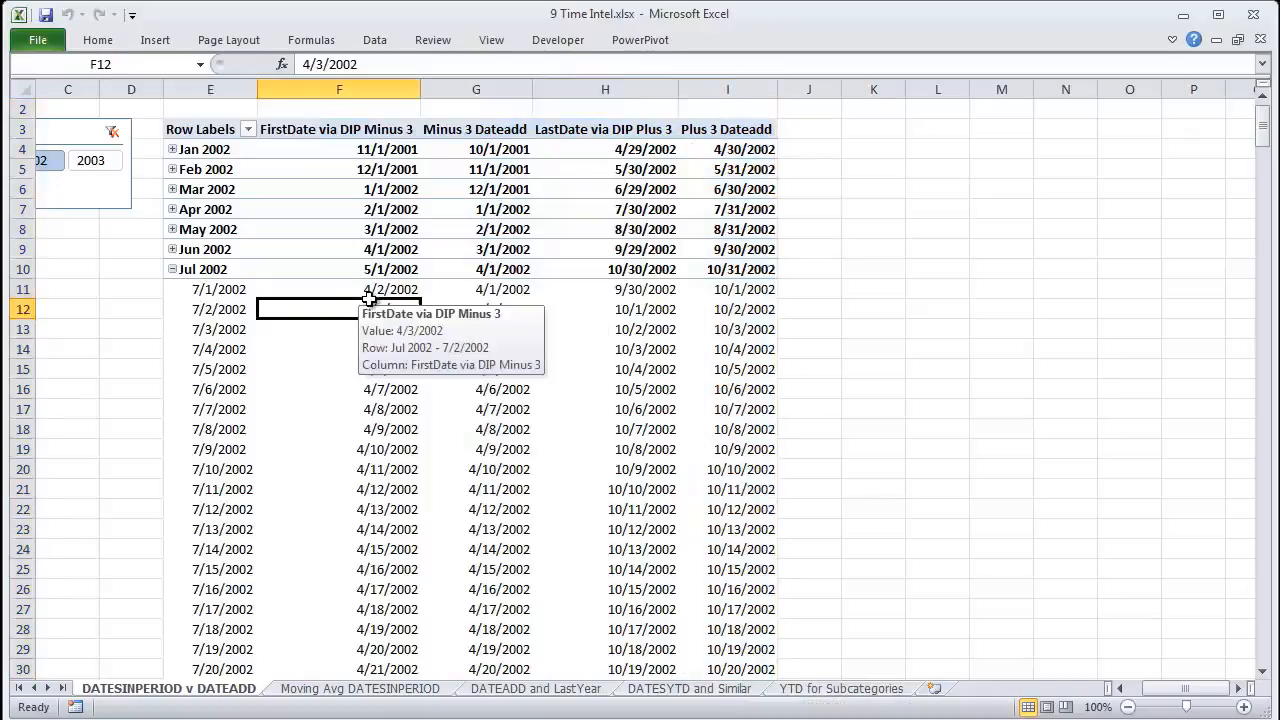
{"action": "left_click", "coordinate": [406, 288]}
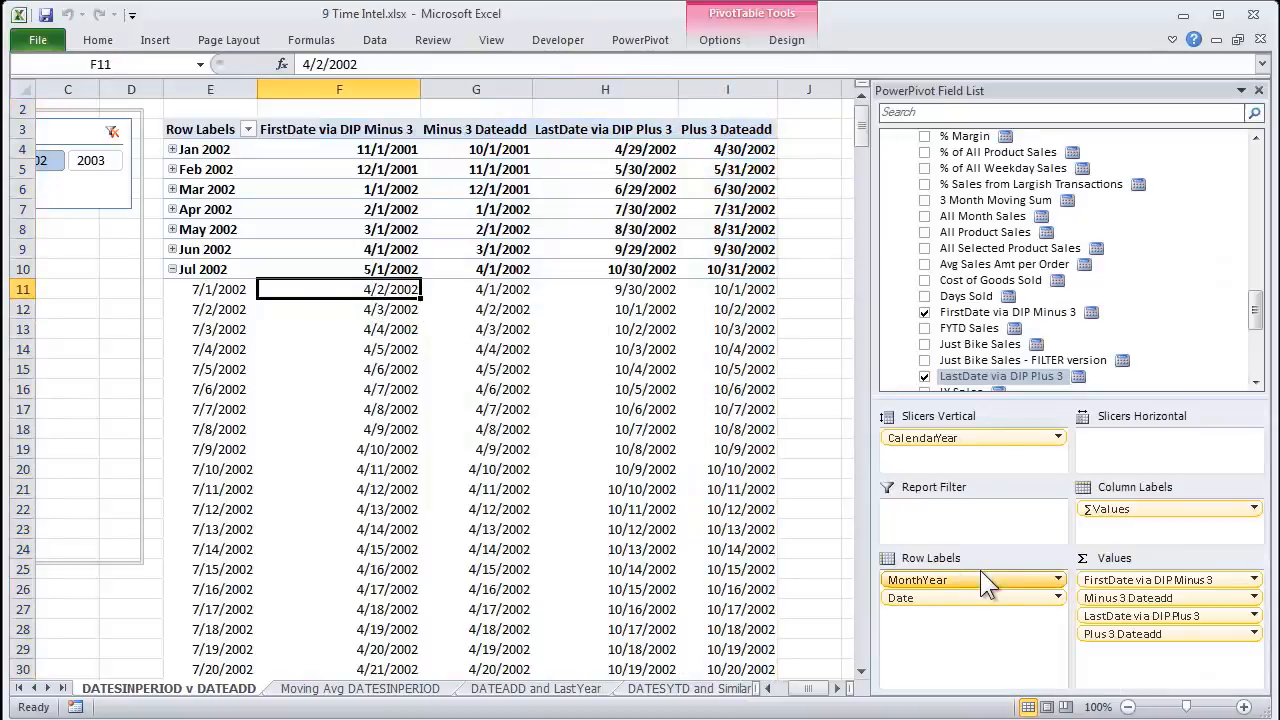
{"action": "left_click", "coordinate": [1103, 580]}
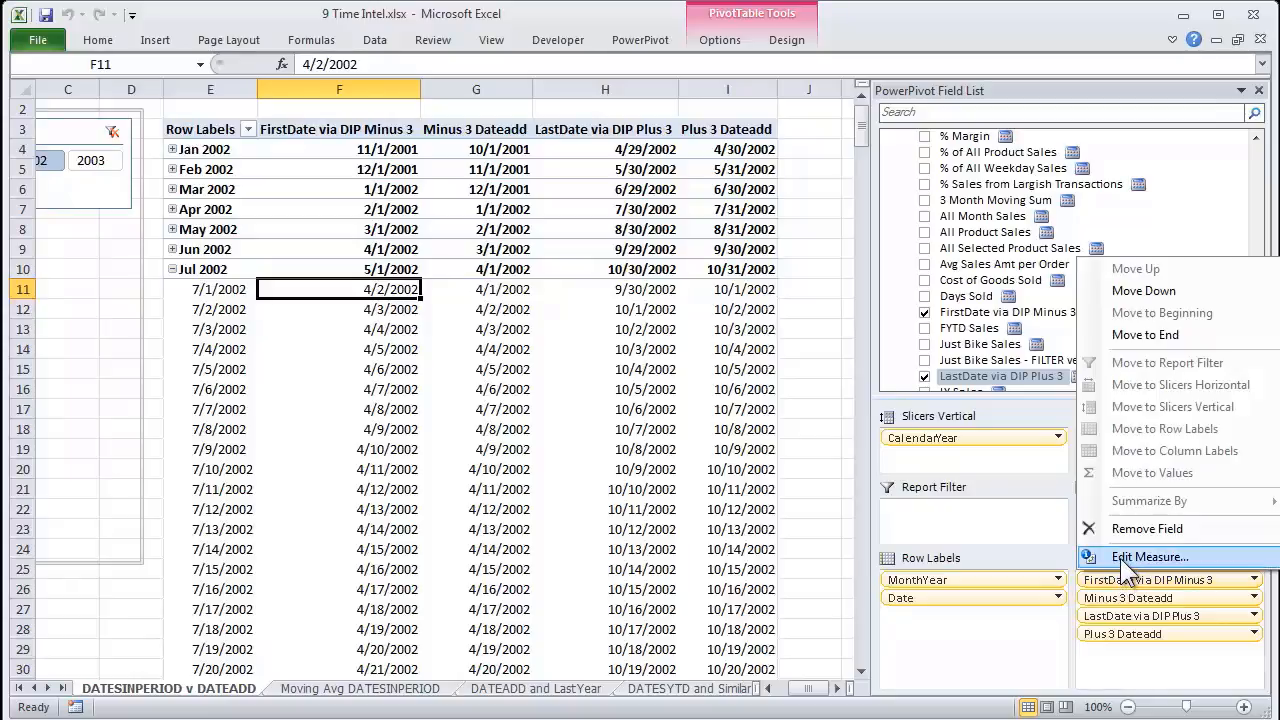
{"action": "left_click", "coordinate": [1120, 557]}
{"action": "left_click", "coordinate": [516, 364]}
{"action": "scroll", "coordinate": [581, 392], "scroll_direction": "up", "scroll_amount": 4}
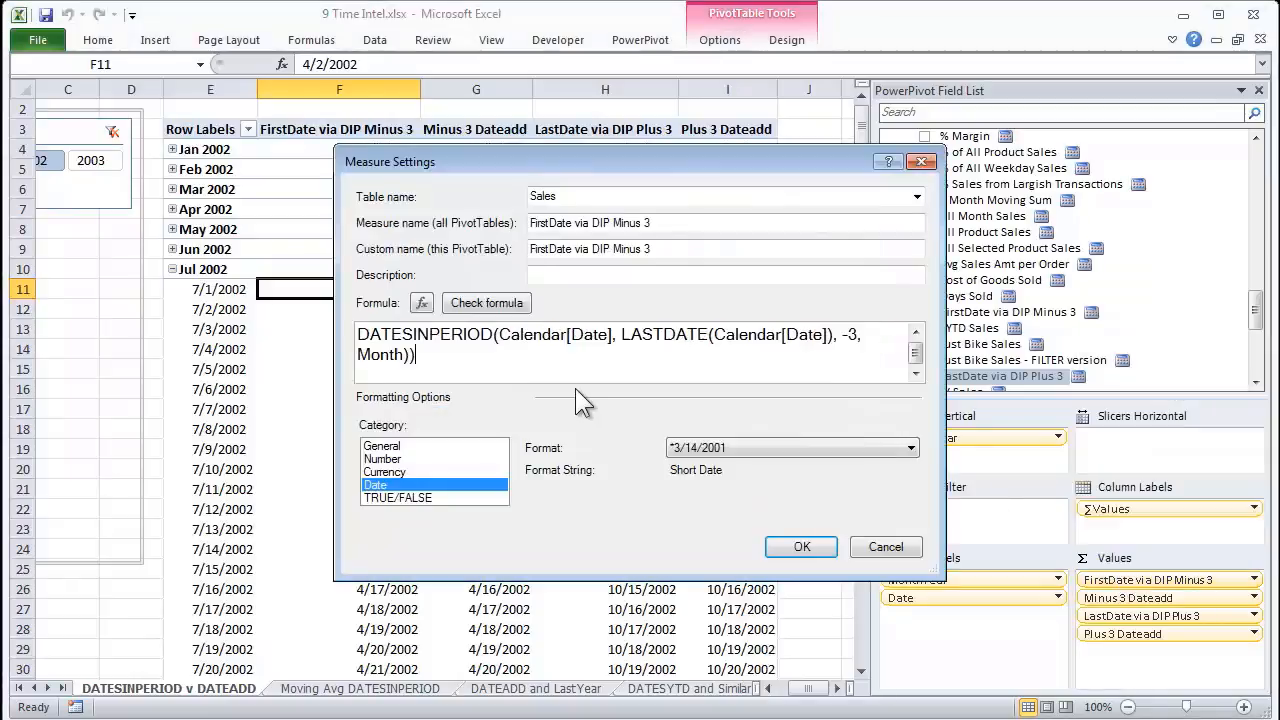
{"action": "scroll", "coordinate": [573, 387], "scroll_direction": "down", "scroll_amount": 2}
{"action": "left_click_drag", "start_coordinate": [938, 574], "coordinate": [1040, 668]}
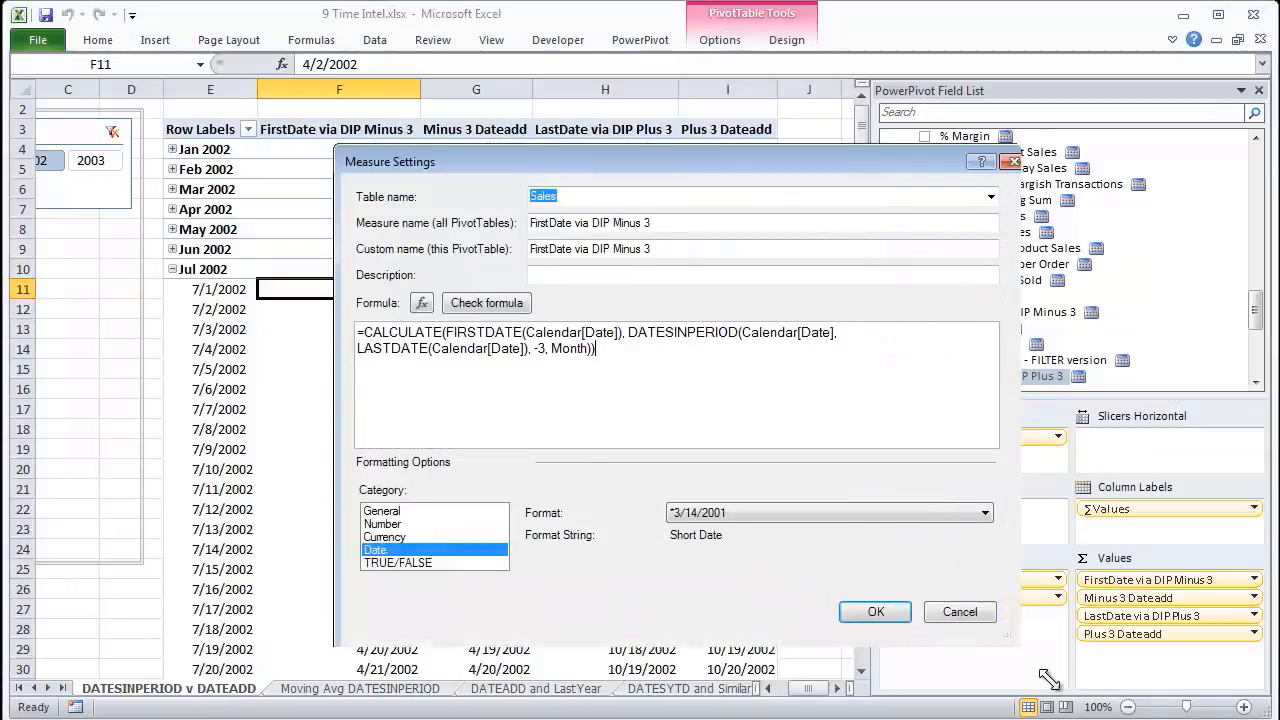
{"action": "scroll", "coordinate": [768, 400], "scroll_direction": "up", "scroll_amount": 3}
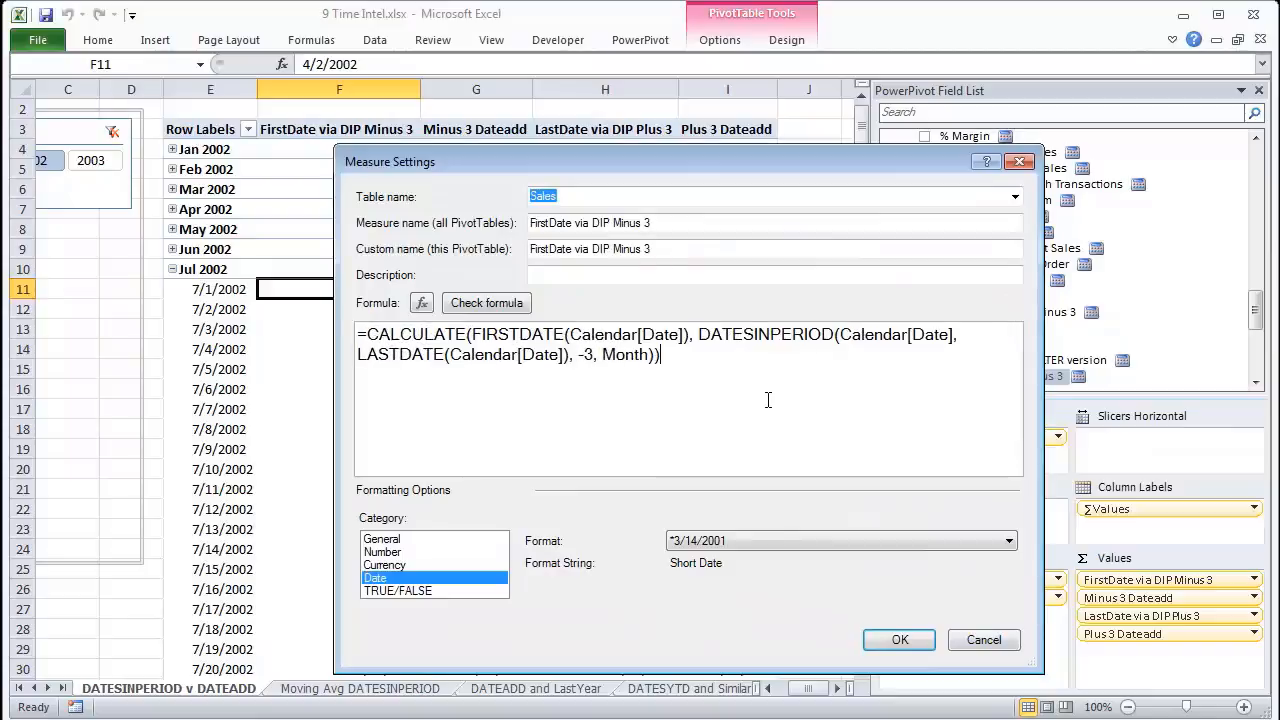
{"action": "scroll", "coordinate": [768, 400], "scroll_direction": "up", "scroll_amount": 2}
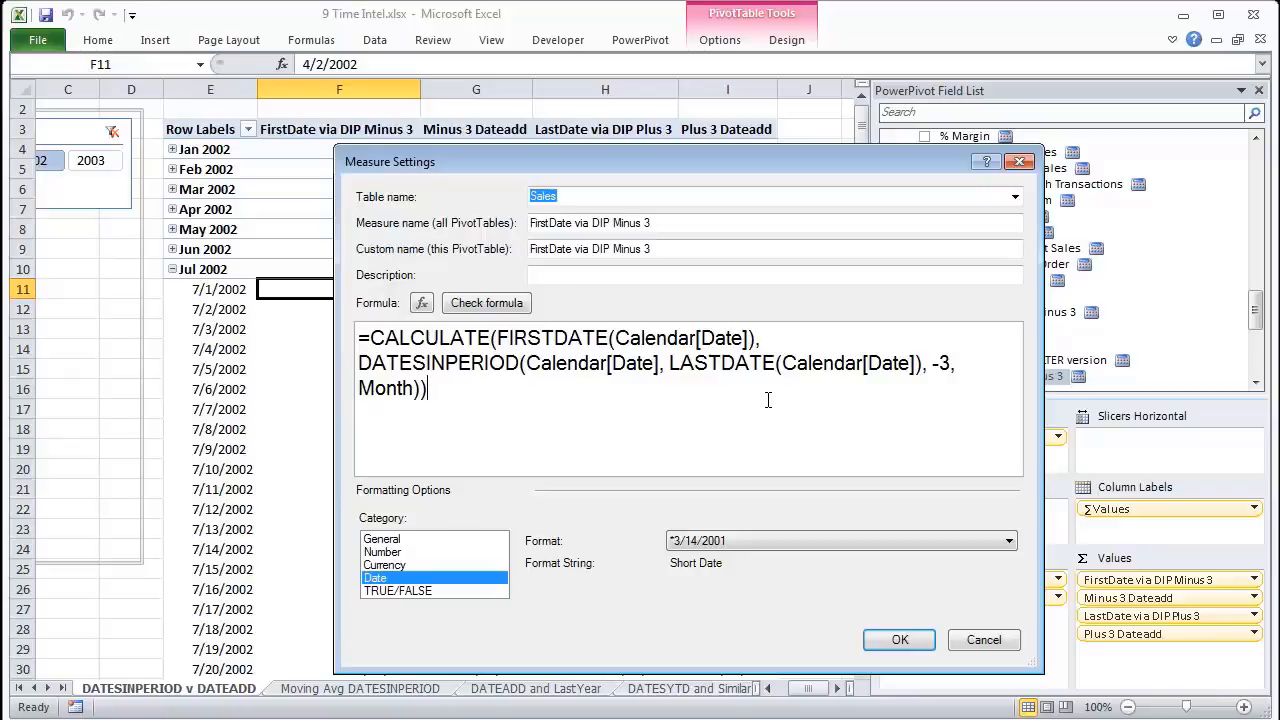
Move the FirstDate via DIP Minus 3 definition aside to compare it with the July rows, and close it without saving
{"action": "left_click_drag", "start_coordinate": [546, 157], "coordinate": [986, 143]}
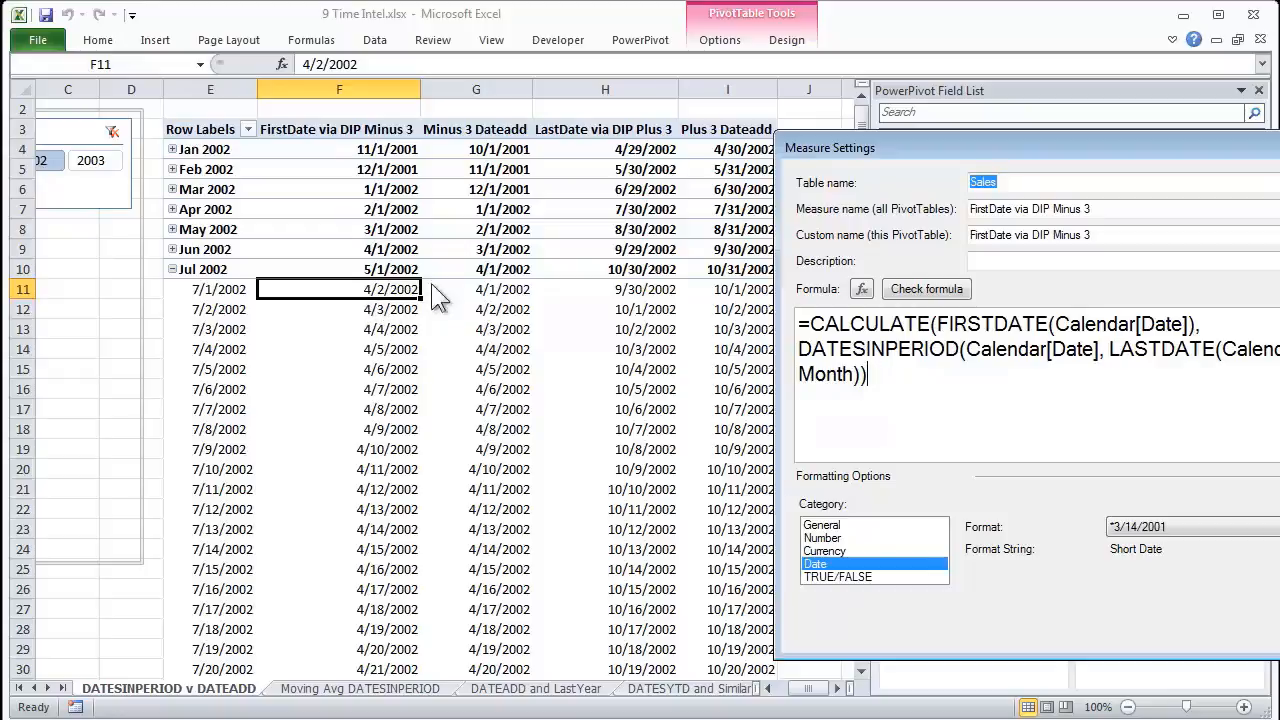
{"action": "left_click_drag", "start_coordinate": [934, 151], "coordinate": [765, 155]}
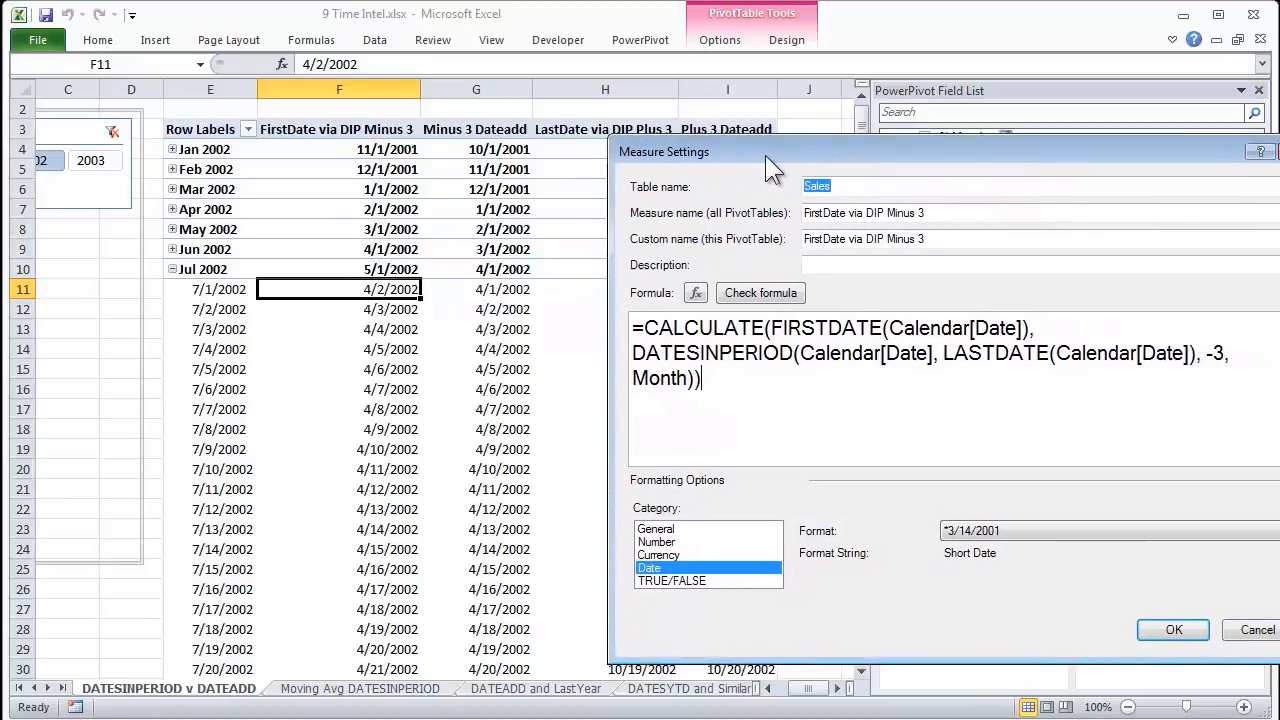
{"action": "left_click", "coordinate": [1249, 625]}
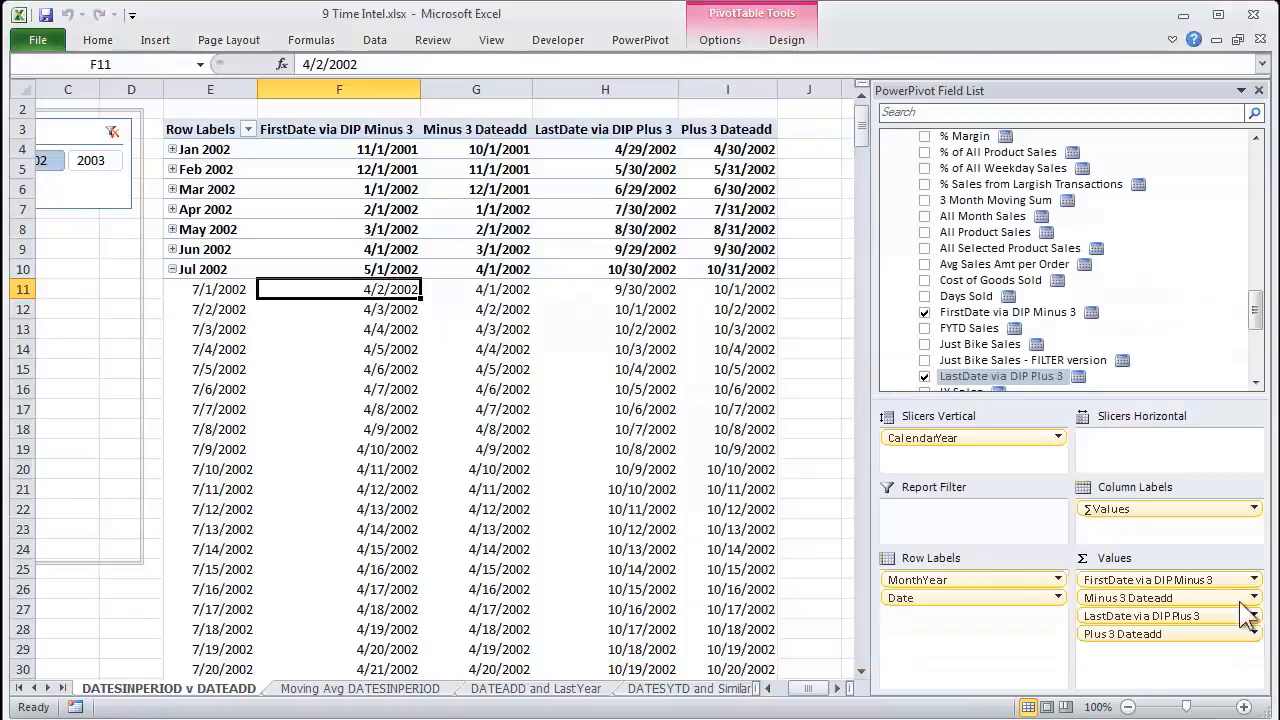
Open the Minus 3 Dateadd measure's definition, enlarge its formula text and move the dialog clear of the date column
{"action": "left_click", "coordinate": [1153, 600]}
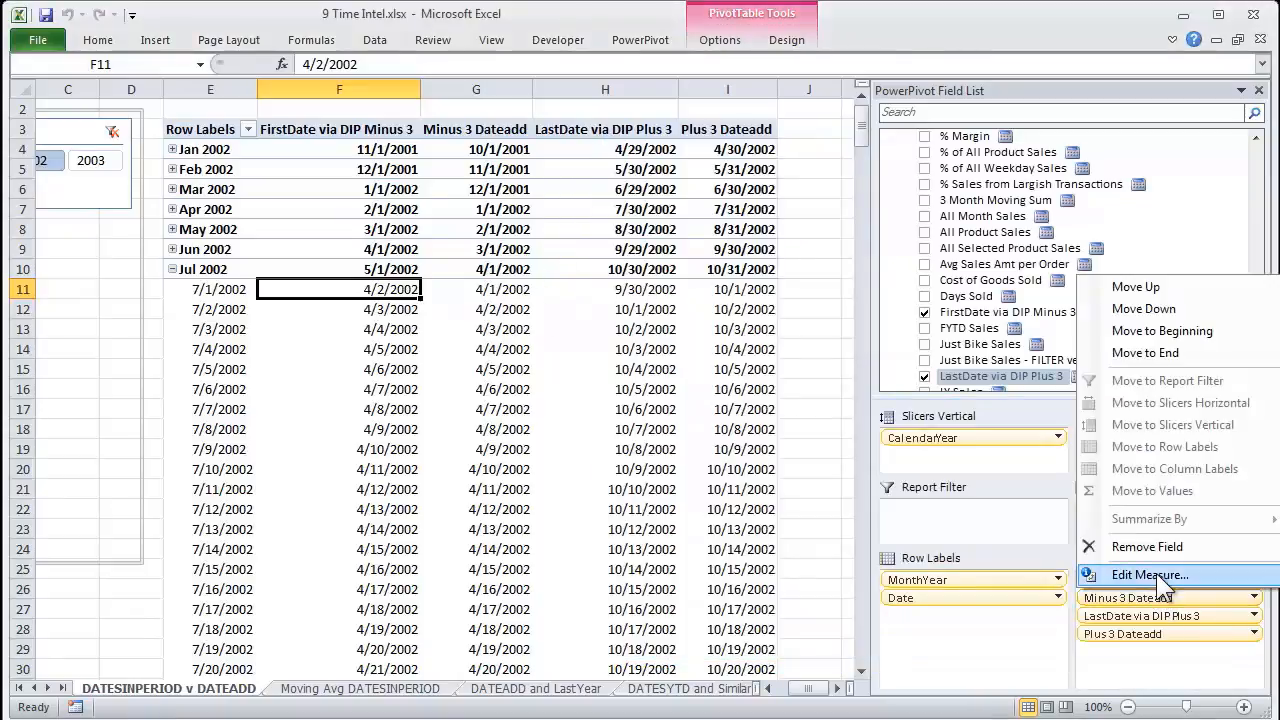
{"action": "left_click", "coordinate": [1156, 573]}
{"action": "left_click", "coordinate": [796, 331]}
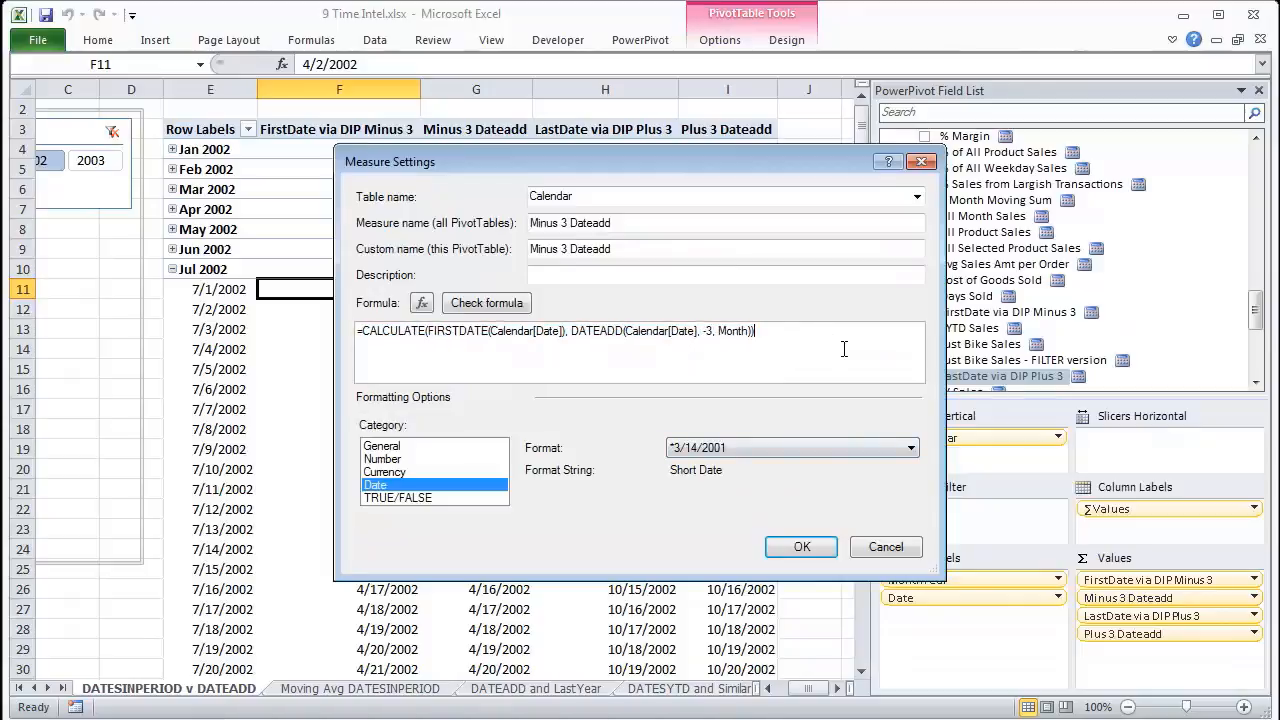
{"action": "scroll", "coordinate": [844, 349], "scroll_direction": "up", "scroll_amount": 4, "text": "ctrl"}
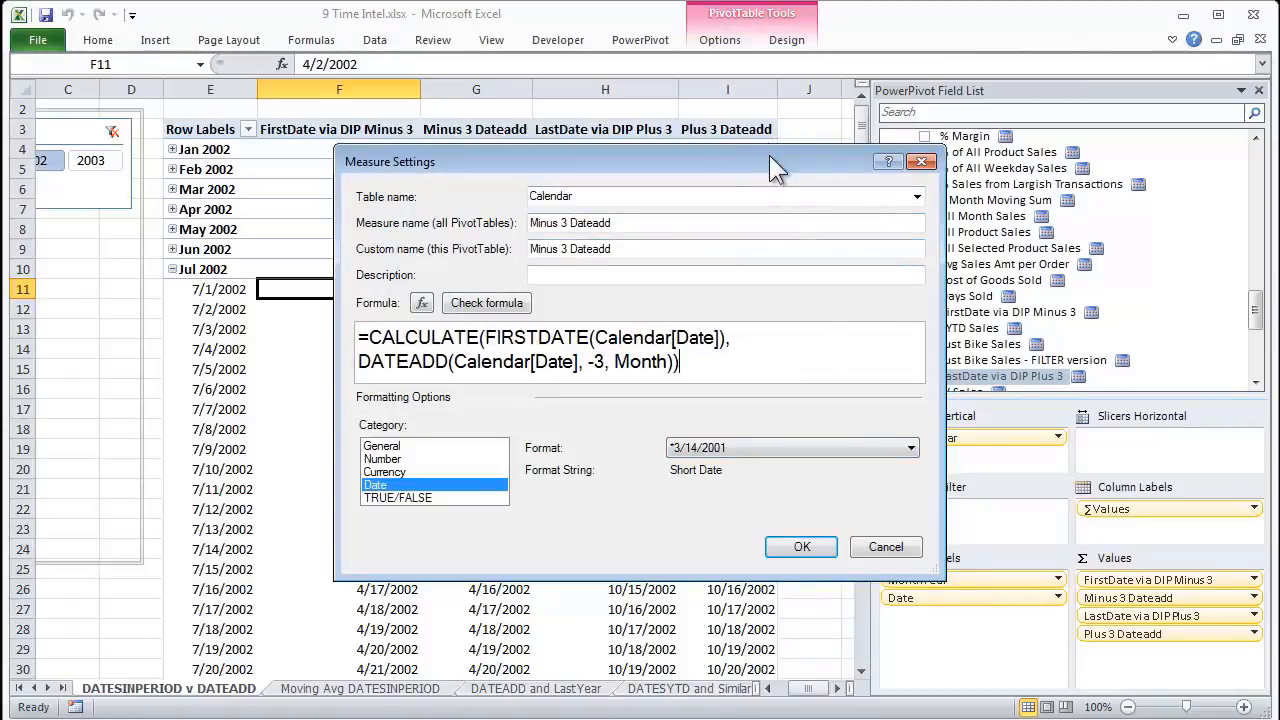
{"action": "left_click_drag", "start_coordinate": [775, 156], "coordinate": [1078, 125]}
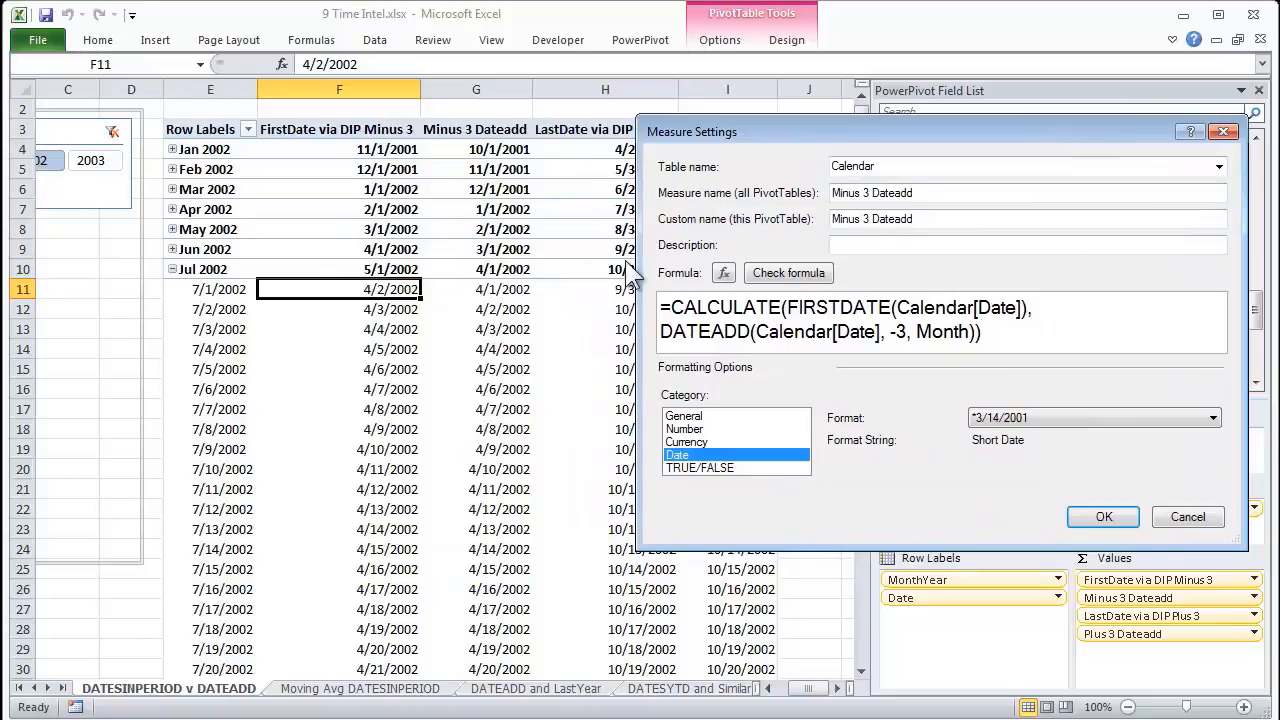
Close the Minus 3 Dateadd definition without saving and select the 7/1/2002 cell under LastDate via DIP Plus 3
{"action": "left_click_drag", "start_coordinate": [764, 134], "coordinate": [420, 227]}
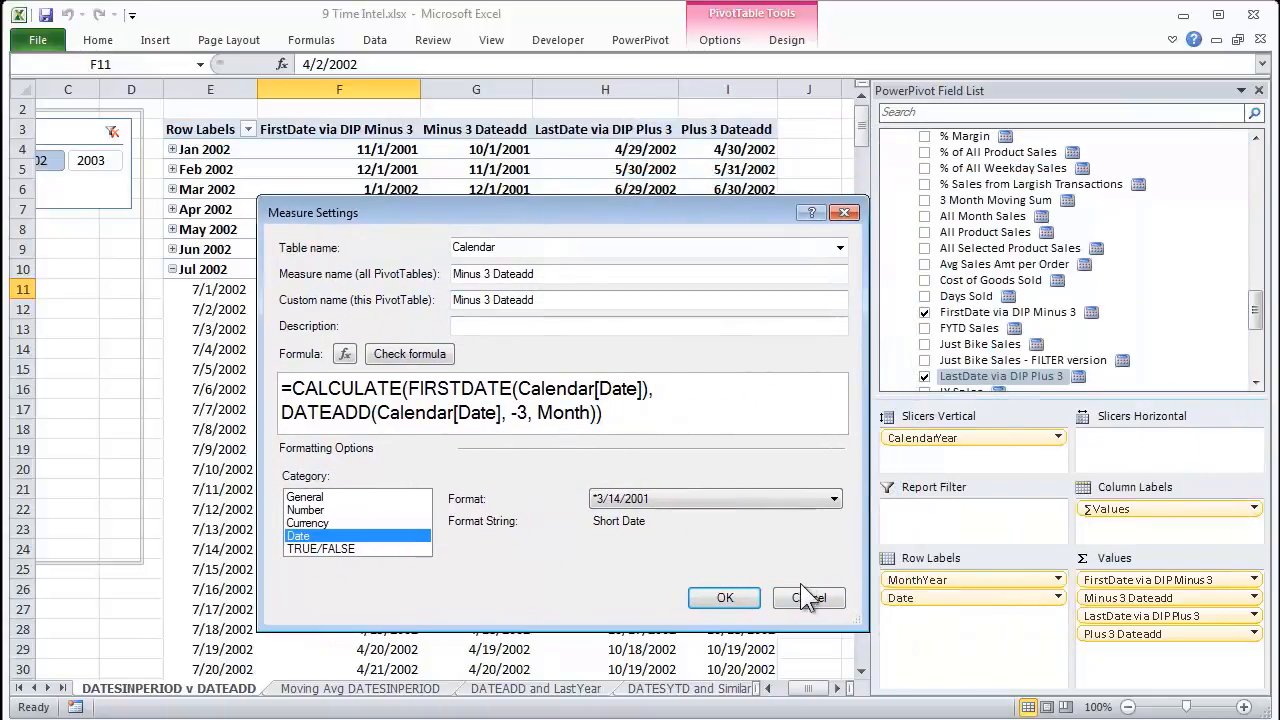
{"action": "left_click", "coordinate": [800, 585]}
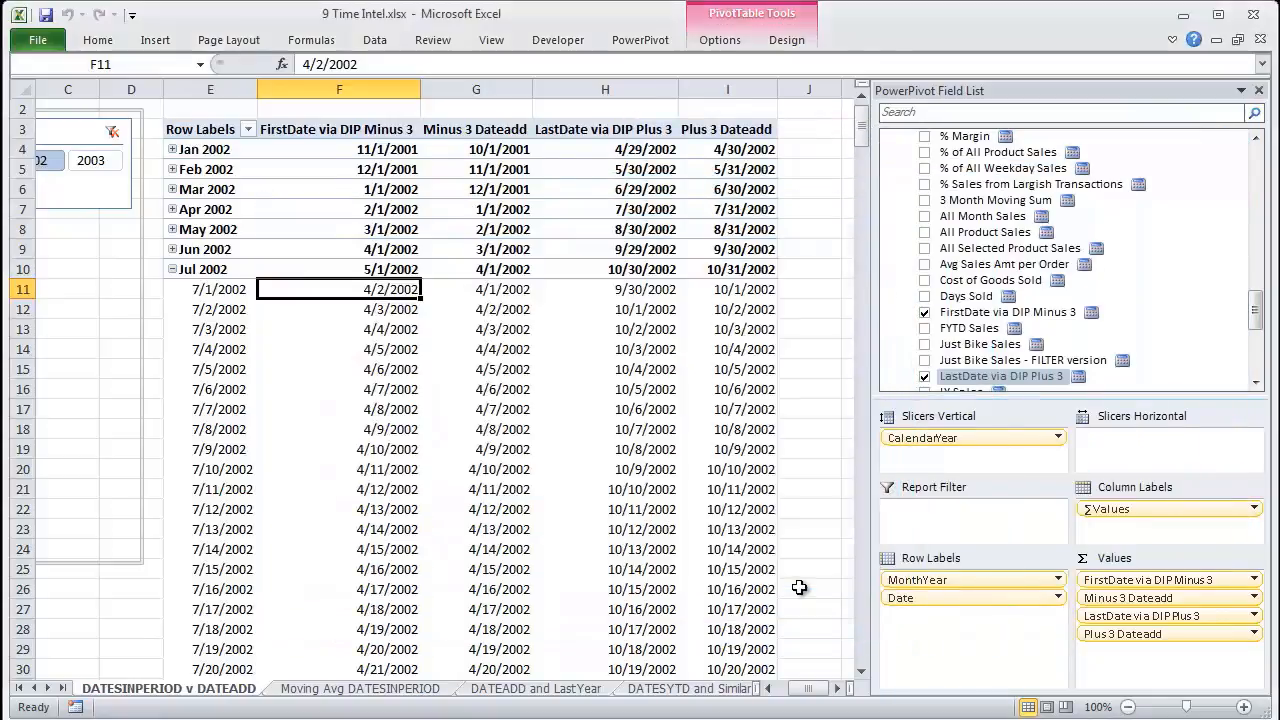
{"action": "left_click", "coordinate": [634, 292]}
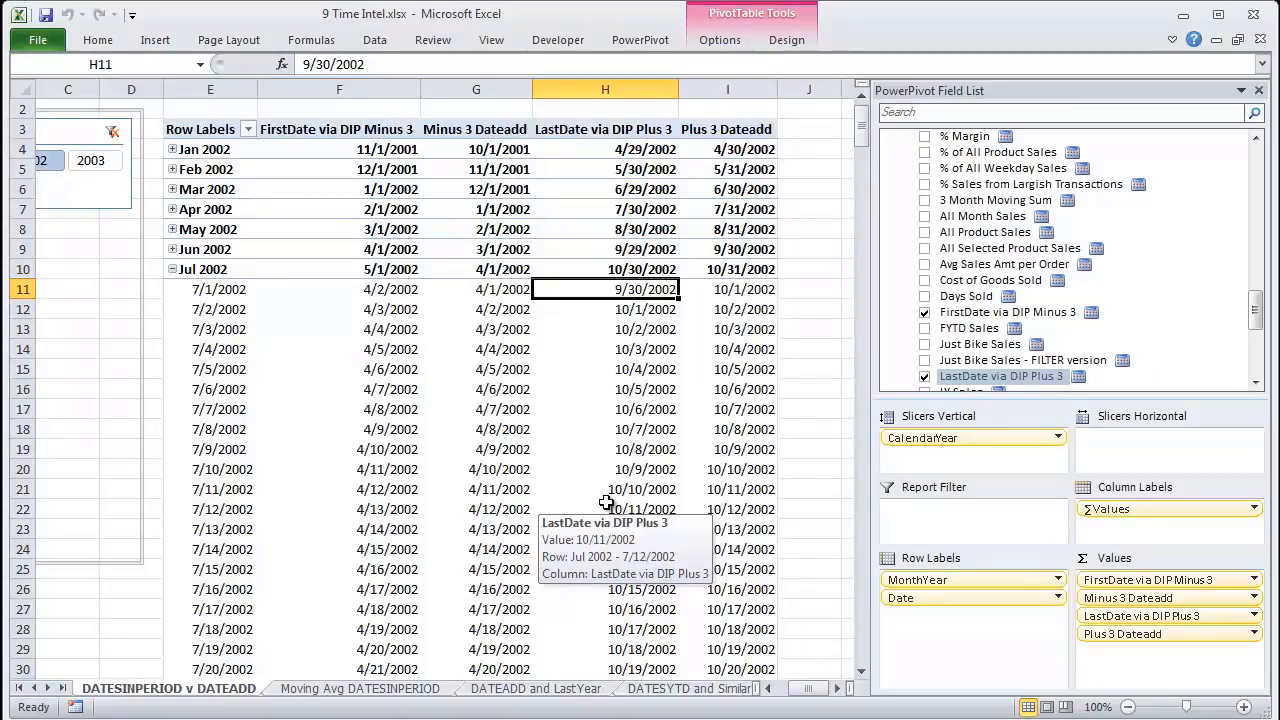
Open the LastDate via DIP Plus 3 measure's definition, highlight its first LASTDATE function, and enlarge the formula text and dialog for reading
{"action": "left_click", "coordinate": [1162, 616]}
{"action": "left_click", "coordinate": [1100, 594]}
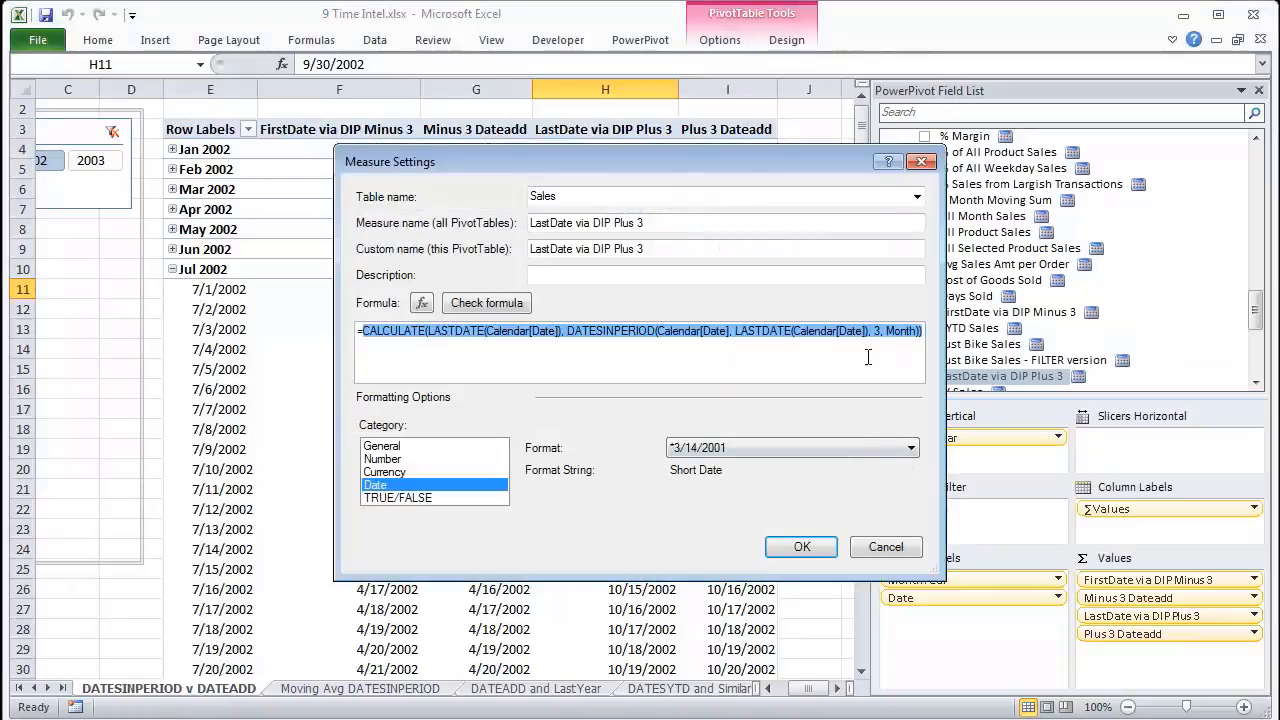
{"action": "left_click", "coordinate": [476, 331]}
{"action": "double_click", "coordinate": [455, 331]}
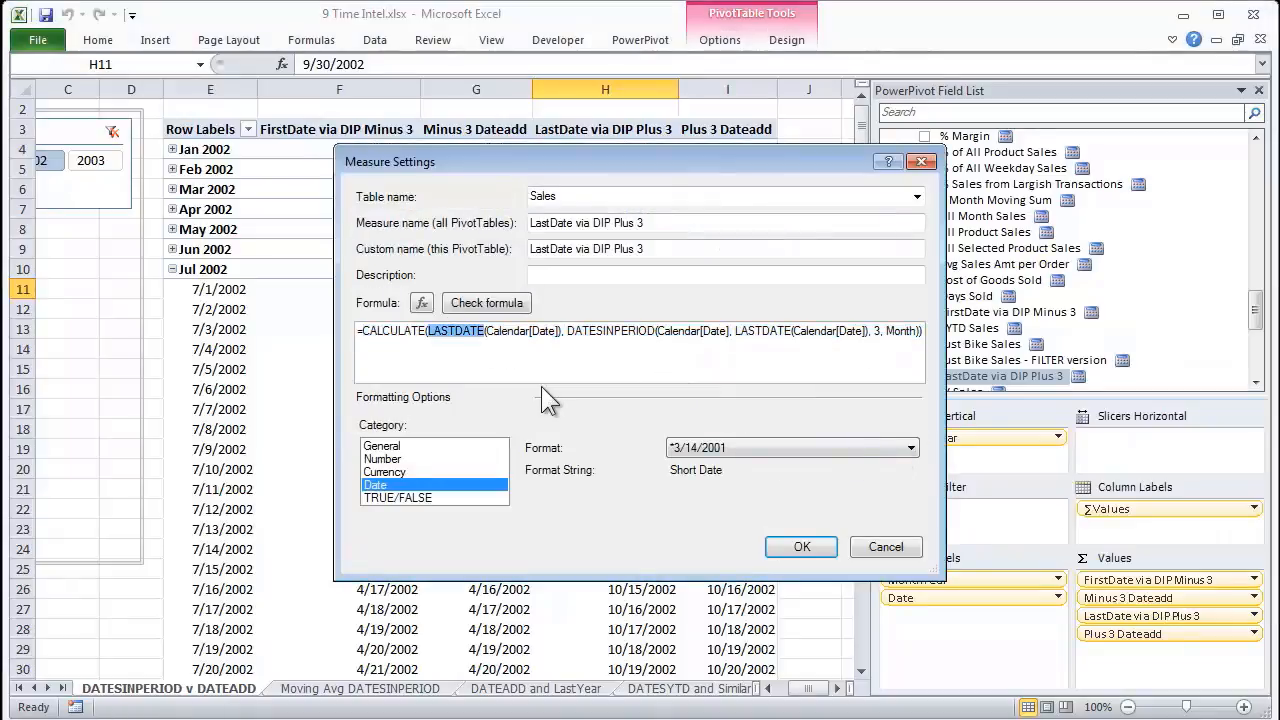
{"action": "scroll", "coordinate": [552, 387], "scroll_direction": "up", "scroll_amount": 3}
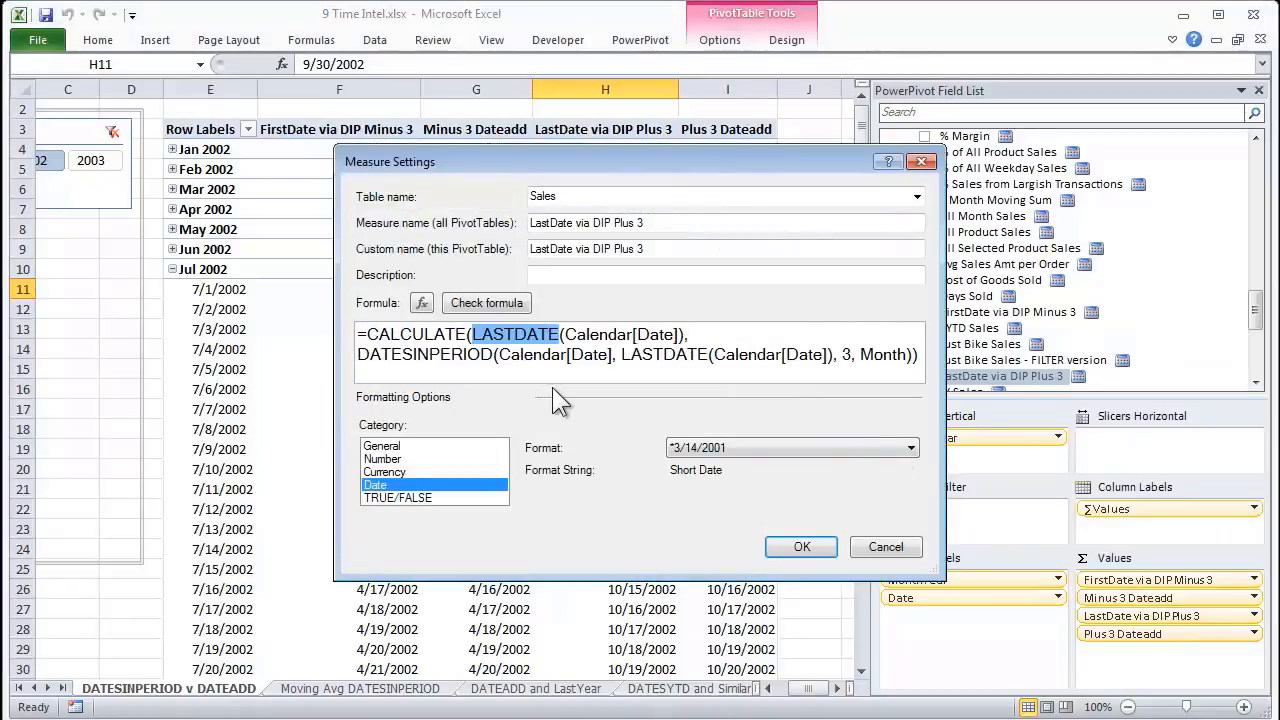
{"action": "left_click_drag", "start_coordinate": [944, 578], "coordinate": [1115, 663]}
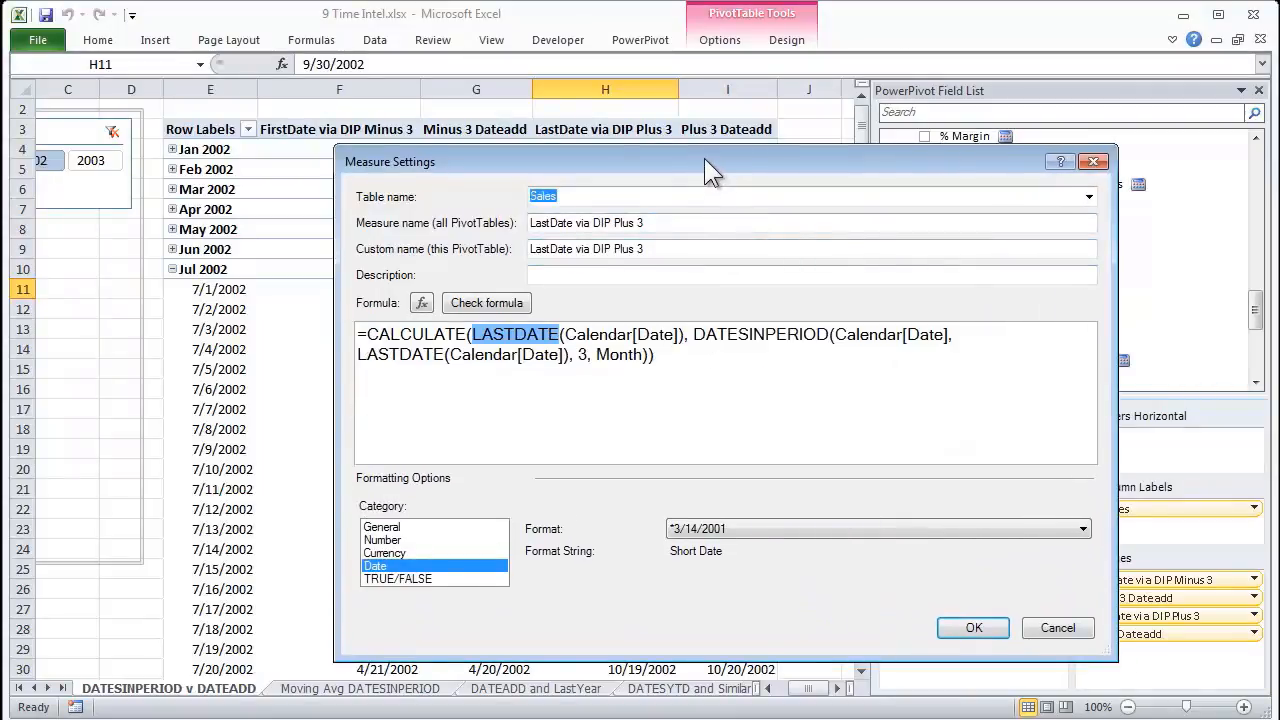
{"action": "left_click_drag", "start_coordinate": [704, 158], "coordinate": [741, 184]}
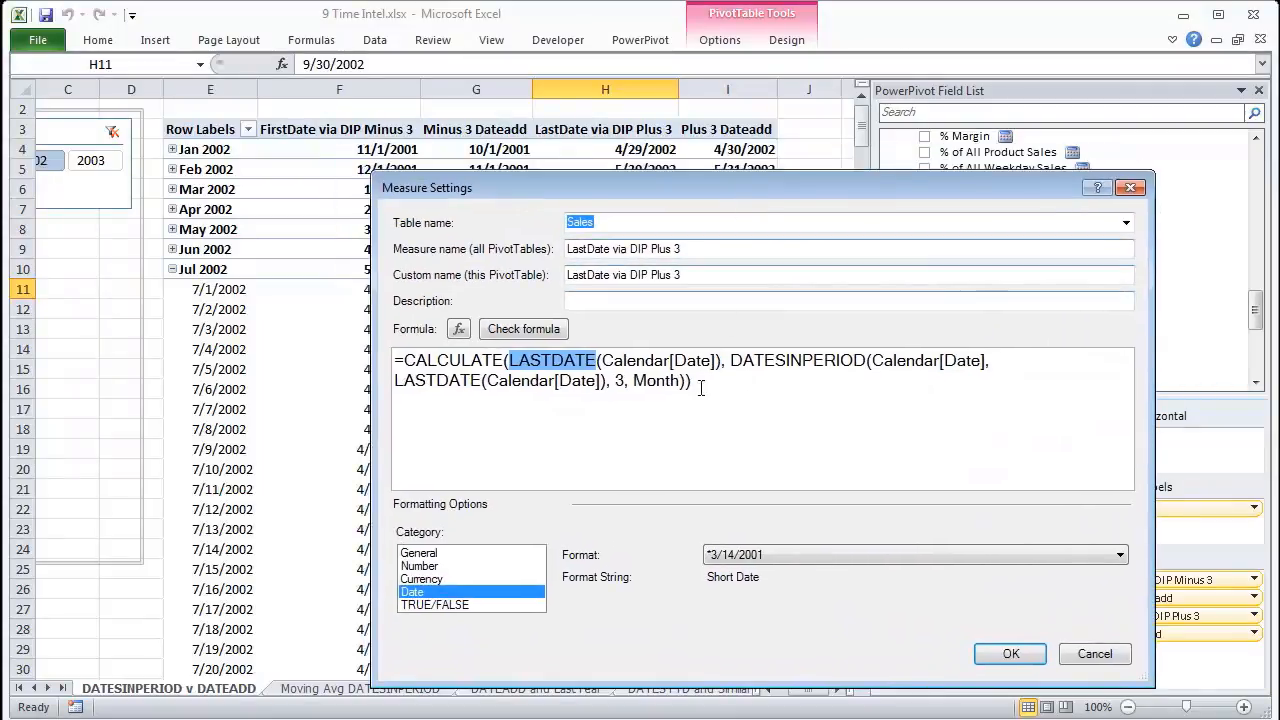
Close the LastDate via DIP Plus 3 definition without saving and compare its 7/1/2002 date with the Plus 3 Dateadd cell
{"action": "left_click", "coordinate": [1132, 660]}
{"action": "mouse_move", "coordinate": [613, 310]}
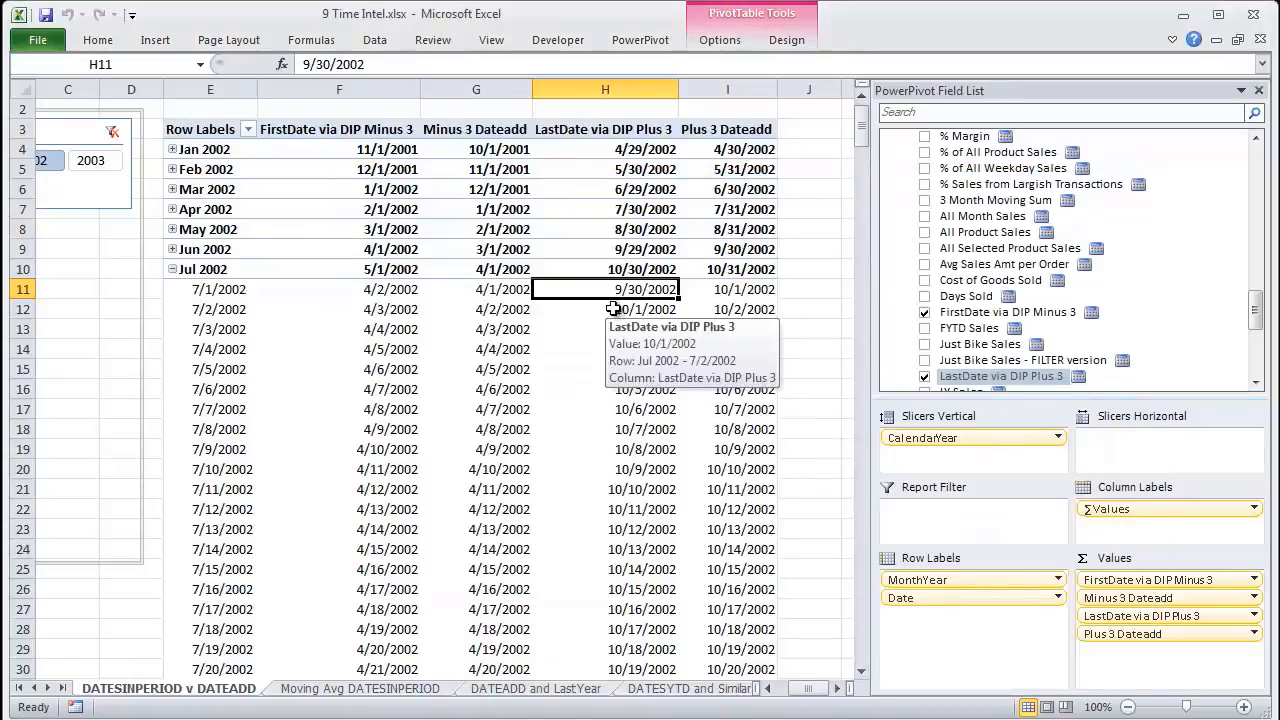
{"action": "left_click", "coordinate": [715, 289]}
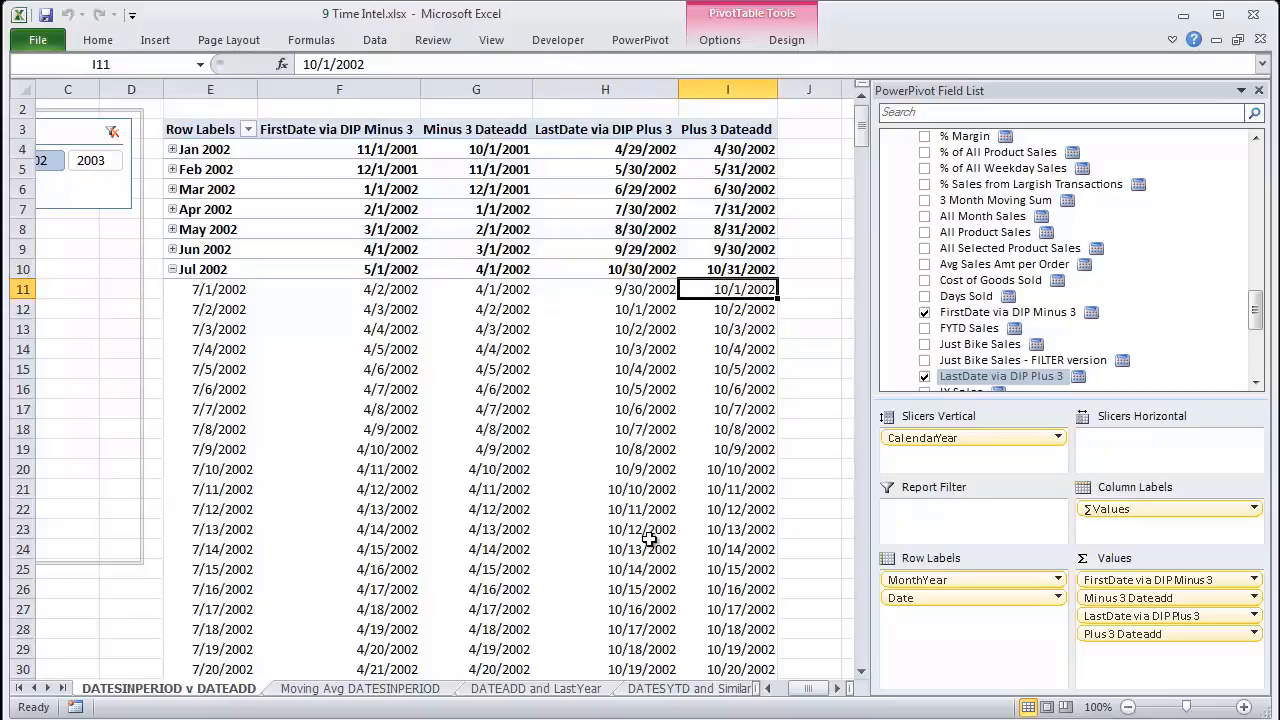
{"action": "mouse_move", "coordinate": [649, 540]}
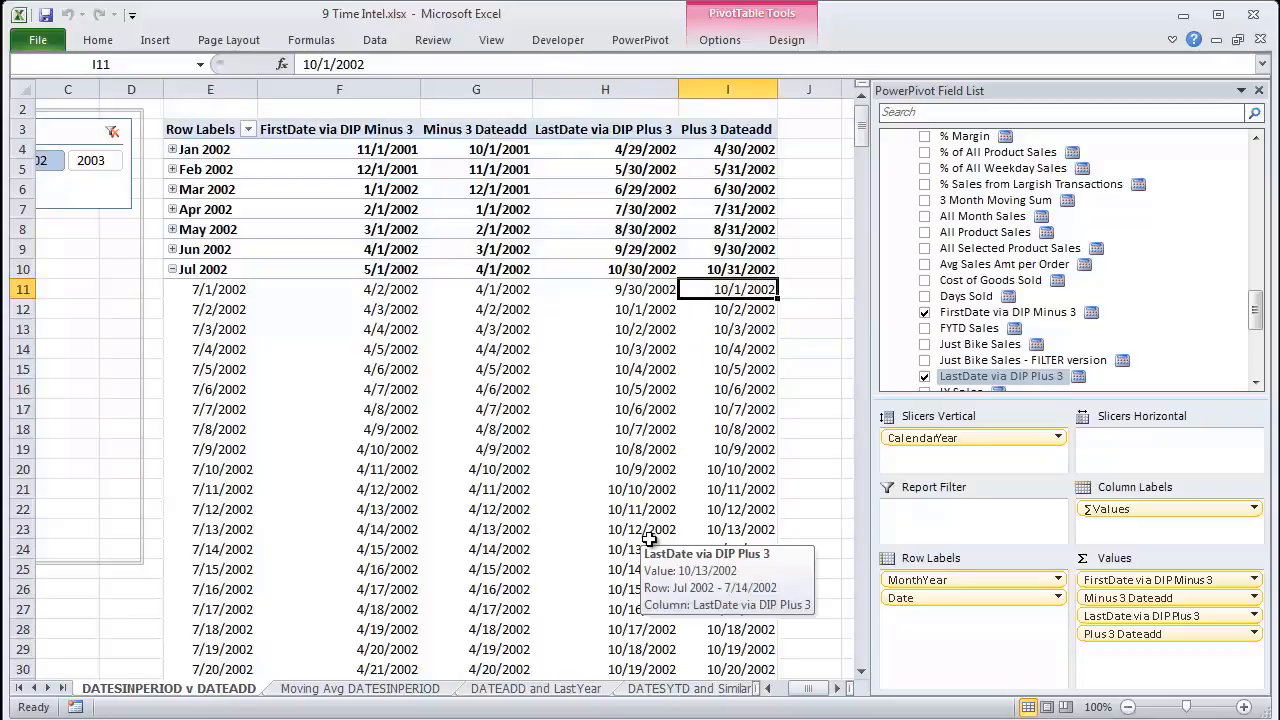
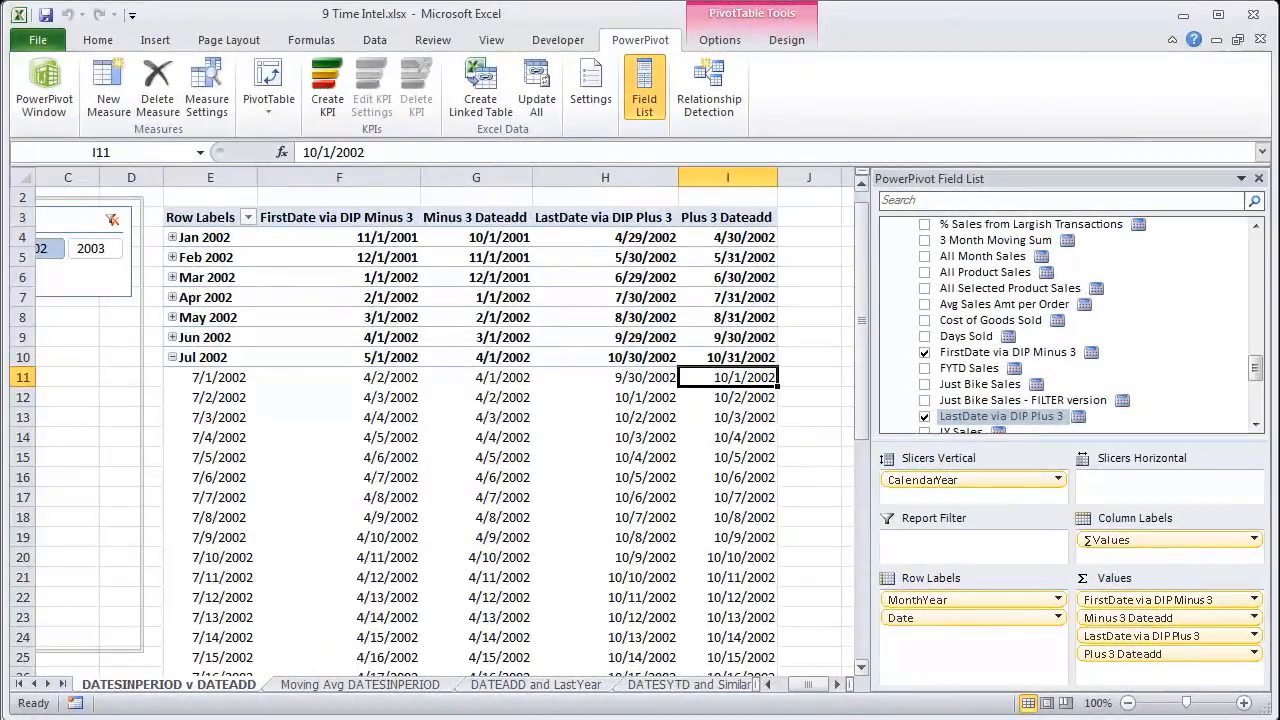
On the Moving Avg DATESINPERIOD sheet, start a new measure for the PivotTable and name it 3 Month Moving Average
{"action": "left_click", "coordinate": [430, 685]}
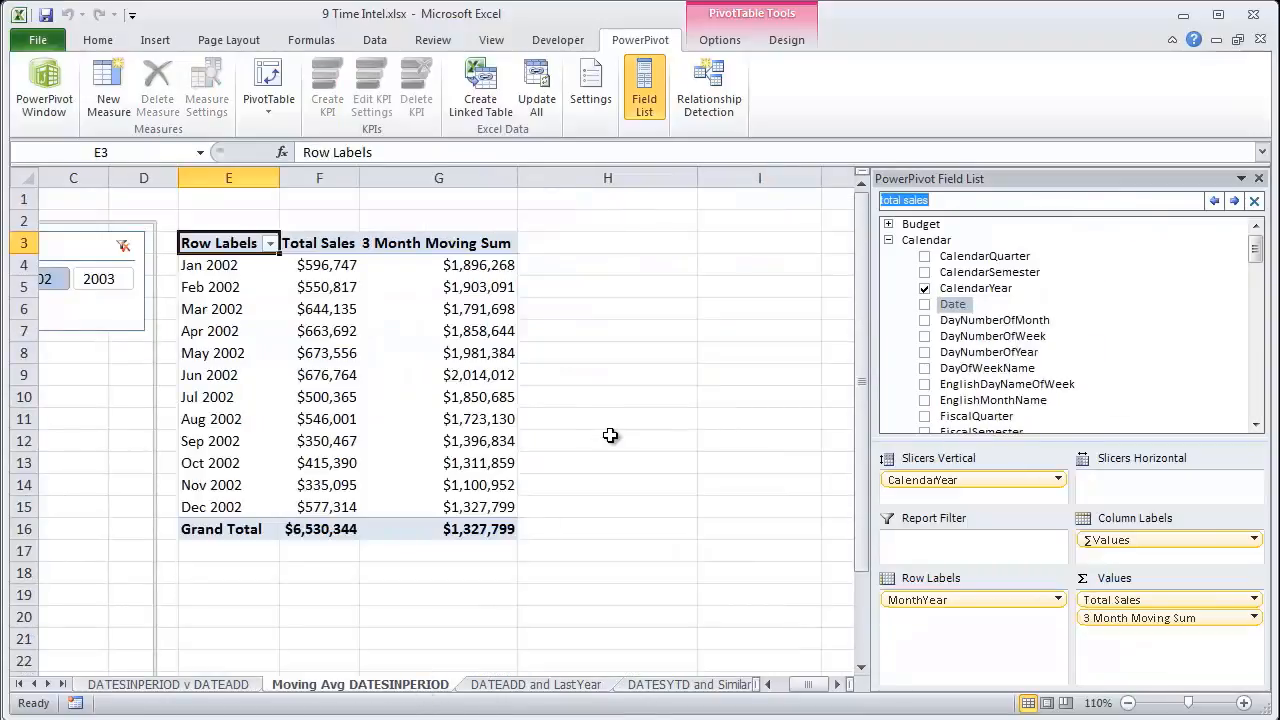
{"action": "left_click", "coordinate": [441, 309]}
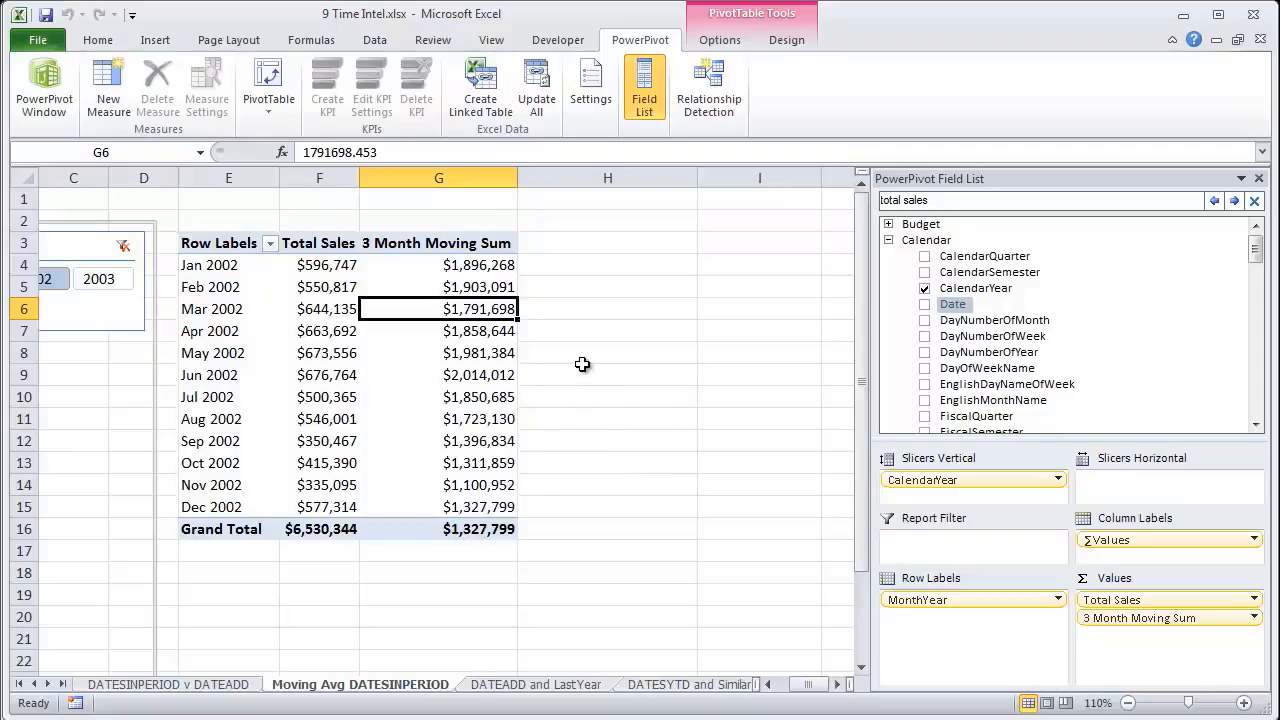
{"action": "left_click", "coordinate": [116, 104]}
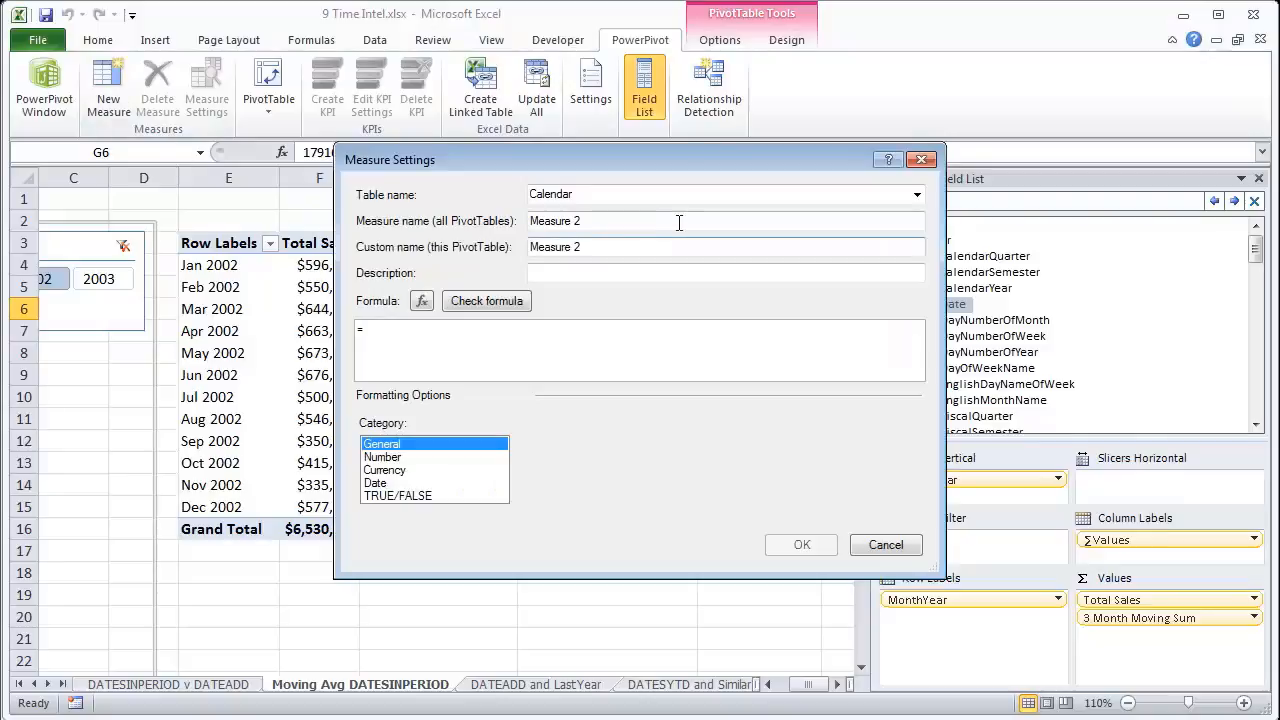
{"action": "left_click_drag", "start_coordinate": [677, 221], "coordinate": [473, 222]}
{"action": "type", "text": "3 Moving"}
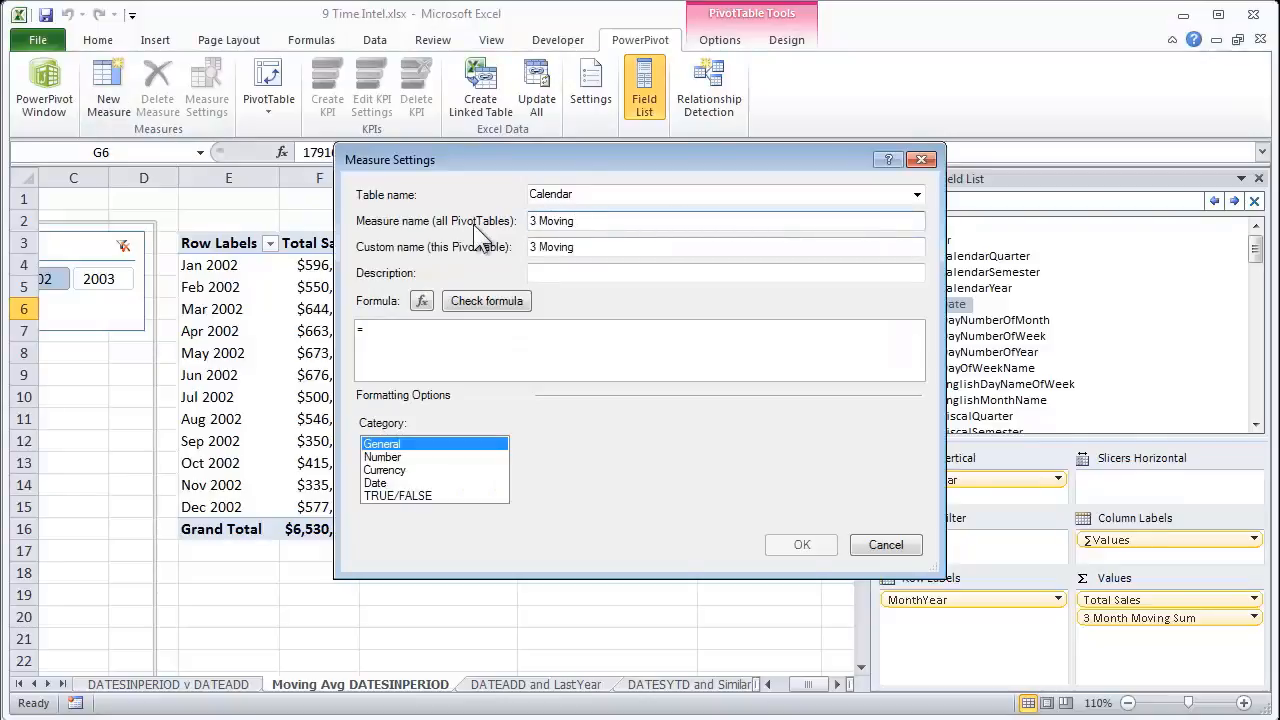
{"action": "key", "text": "BackSpace"}
{"action": "key", "text": "BackSpace"}
{"action": "key", "text": "BackSpace"}
{"action": "key", "text": "BackSpace"}
{"action": "key", "text": "BackSpace"}
{"action": "type", "text": "t"}
{"action": "key", "text": "BackSpace"}
{"action": "type", "text": "nth Moving Aver"}
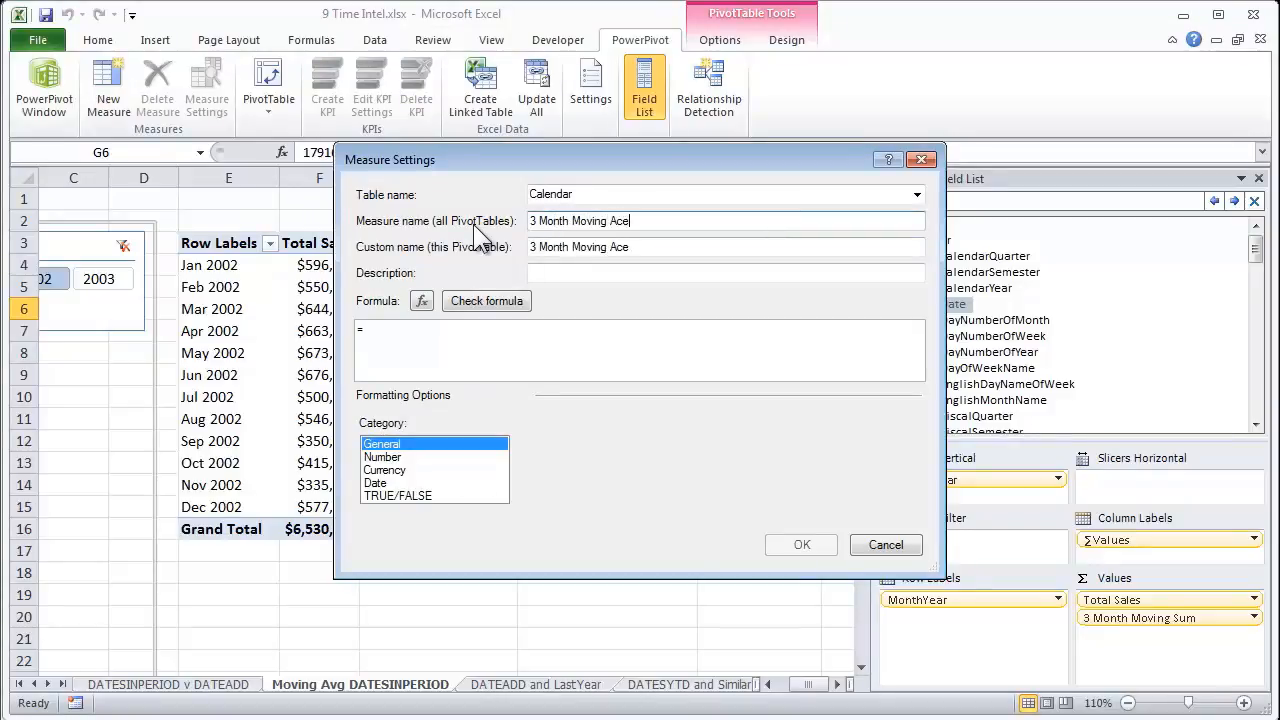
{"action": "key", "text": "BackSpace"}
{"action": "key", "text": "BackSpace"}
{"action": "key", "text": "BackSpace"}
{"action": "type", "text": "verage"}
Enter the measure's formula as =[3 Month Moving Sum] / 3
{"action": "left_click", "coordinate": [448, 334]}
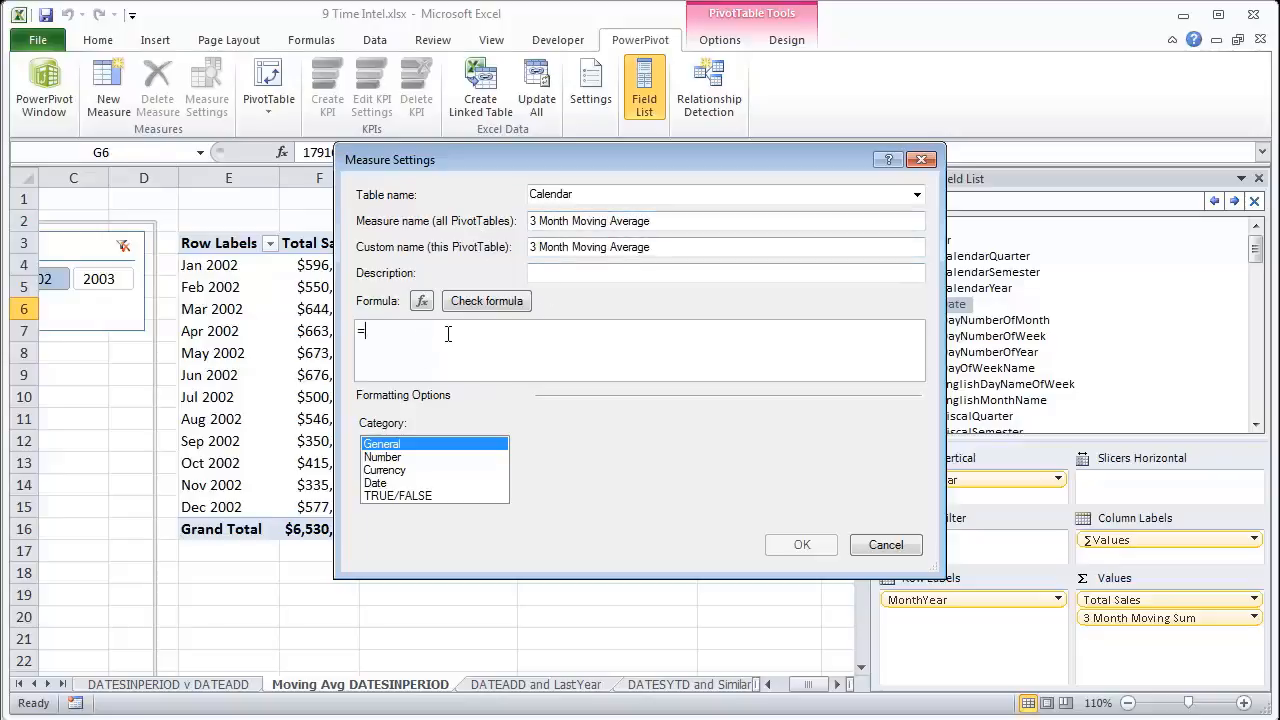
{"action": "type", "text": "[3"}
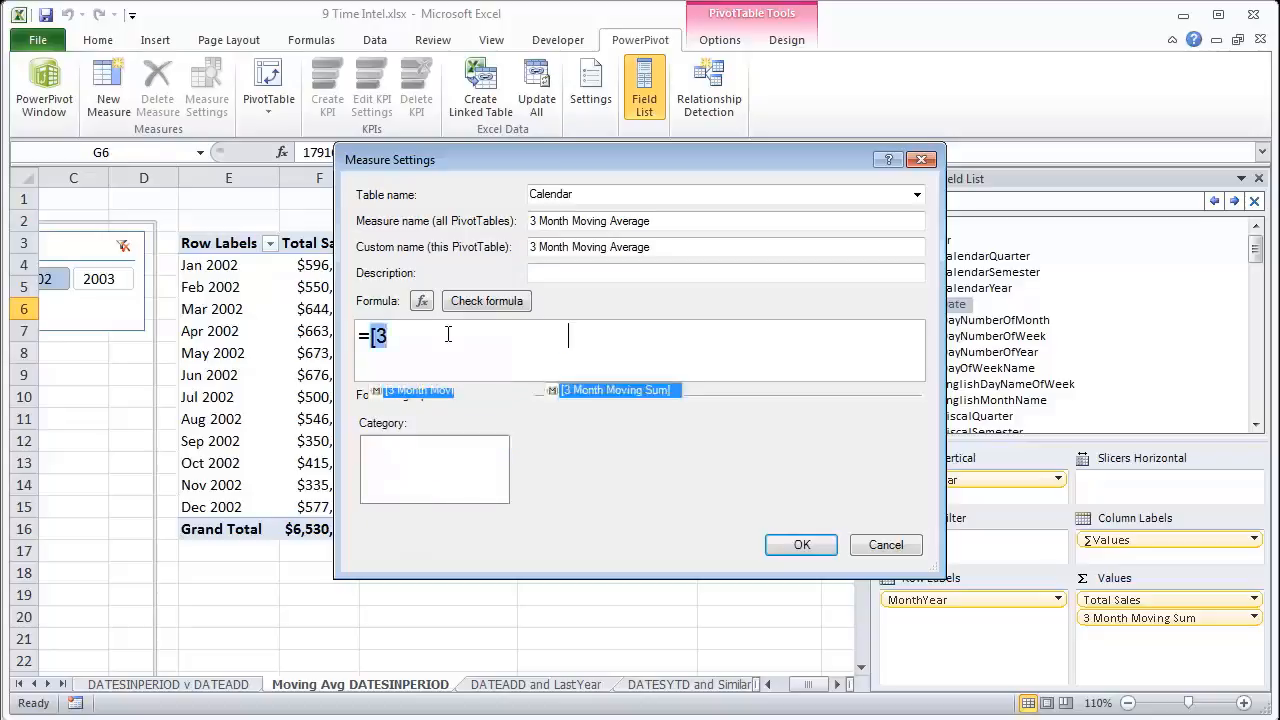
{"action": "key", "text": "Tab"}
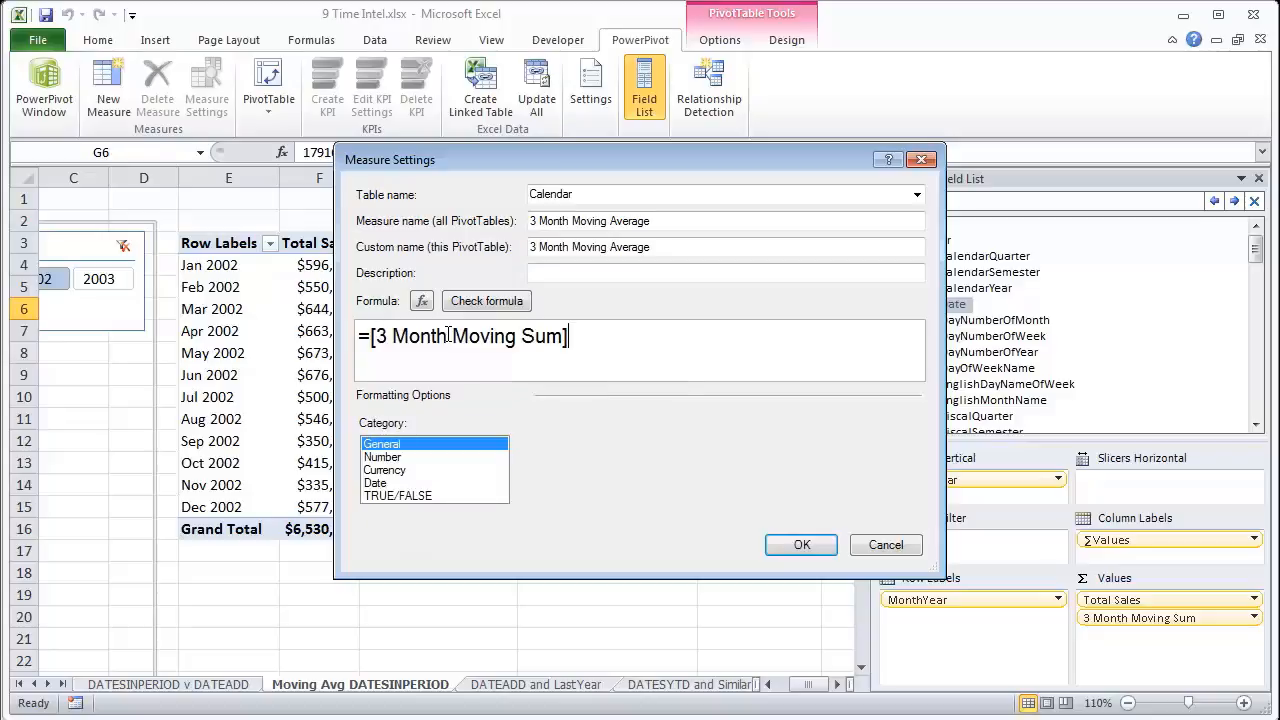
{"action": "type", "text": "/ 3"}
Format the 3 Month Moving Average measure as Currency with the $ symbol and no decimal places, and add it to the PivotTable
{"action": "left_click", "coordinate": [400, 470]}
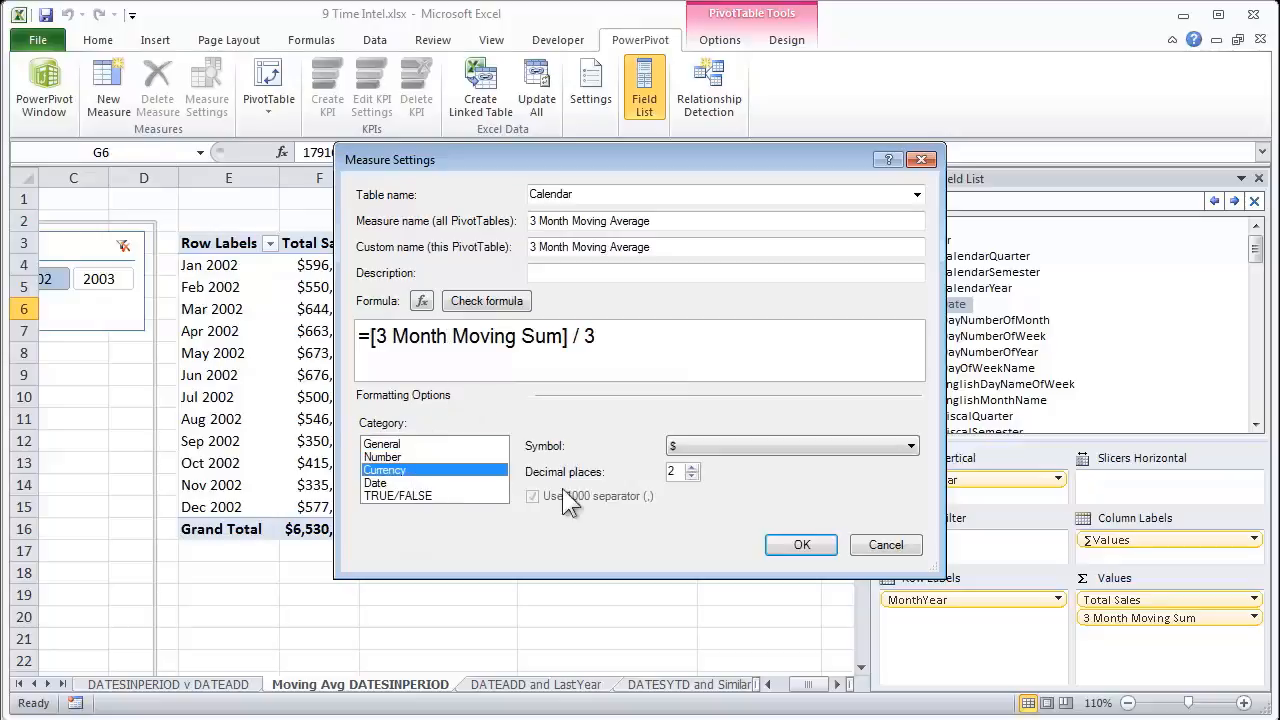
{"action": "left_click", "coordinate": [692, 476]}
{"action": "left_click", "coordinate": [692, 476]}
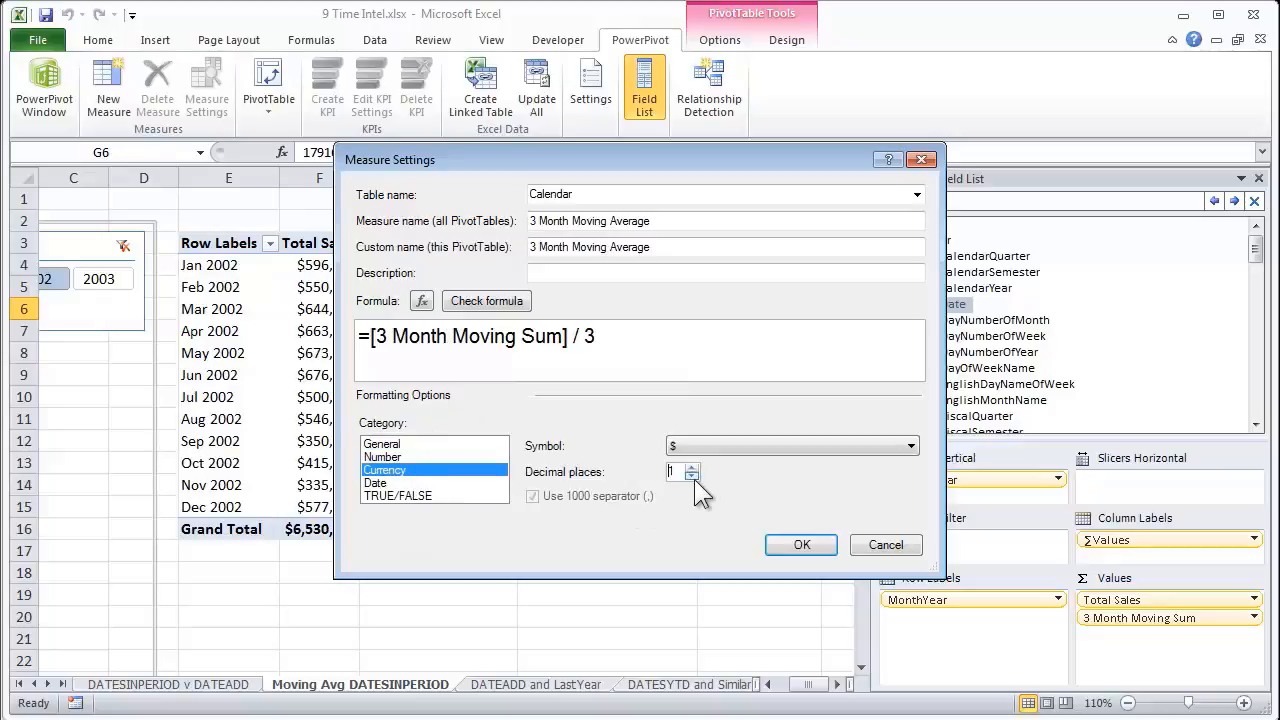
{"action": "left_click", "coordinate": [813, 548]}
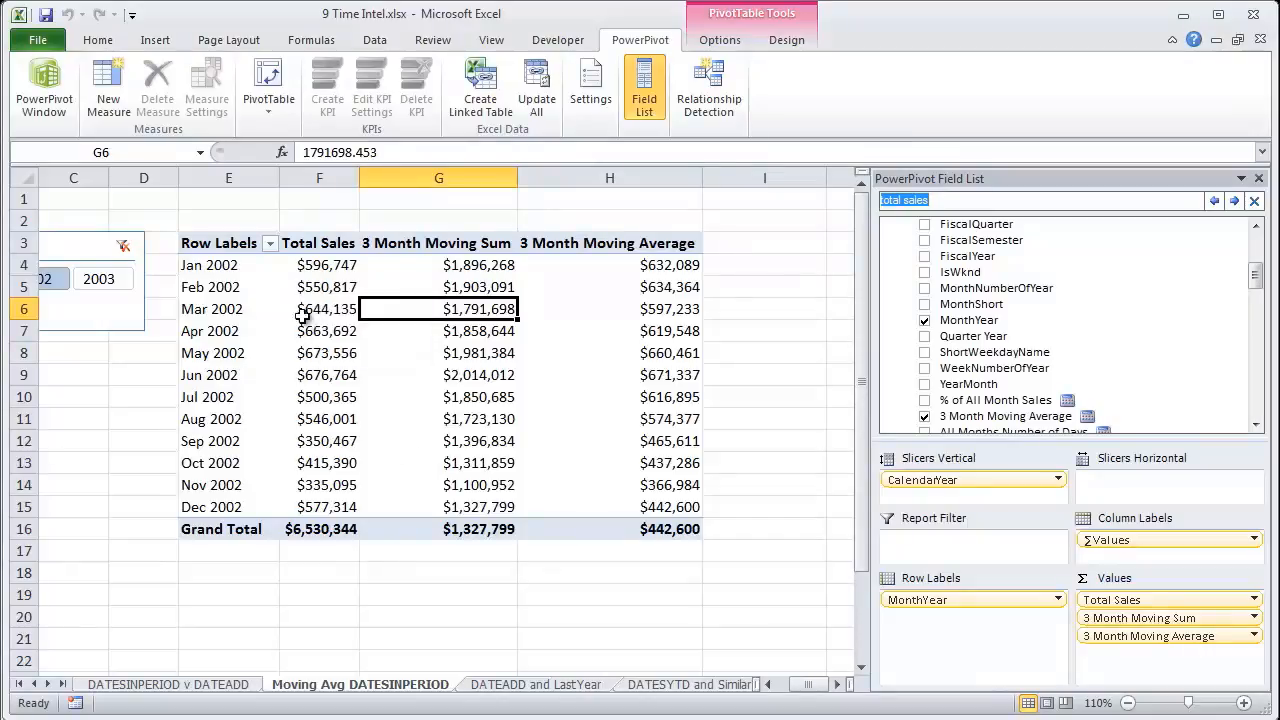
Check the average of Feb to Apr 2002 Total Sales against the Apr 2002 cell under 3 Month Moving Average
{"action": "left_click_drag", "start_coordinate": [316, 295], "coordinate": [318, 332]}
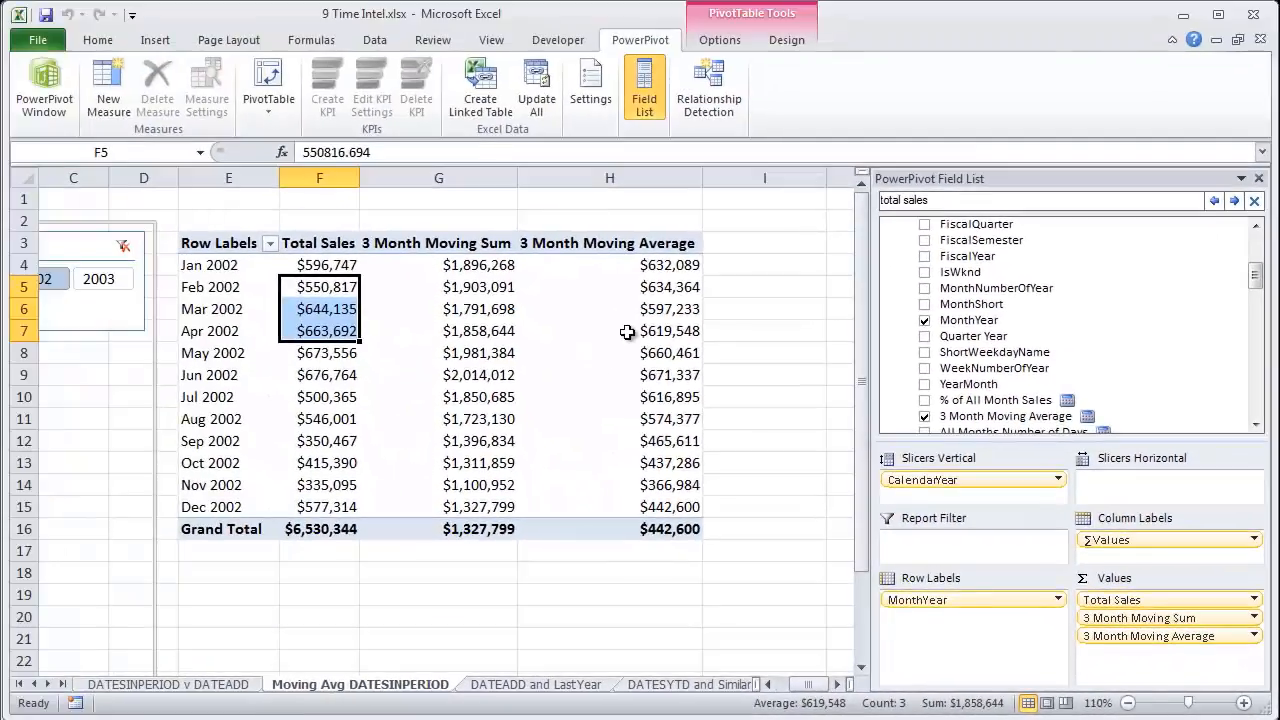
{"action": "left_click", "coordinate": [630, 330]}
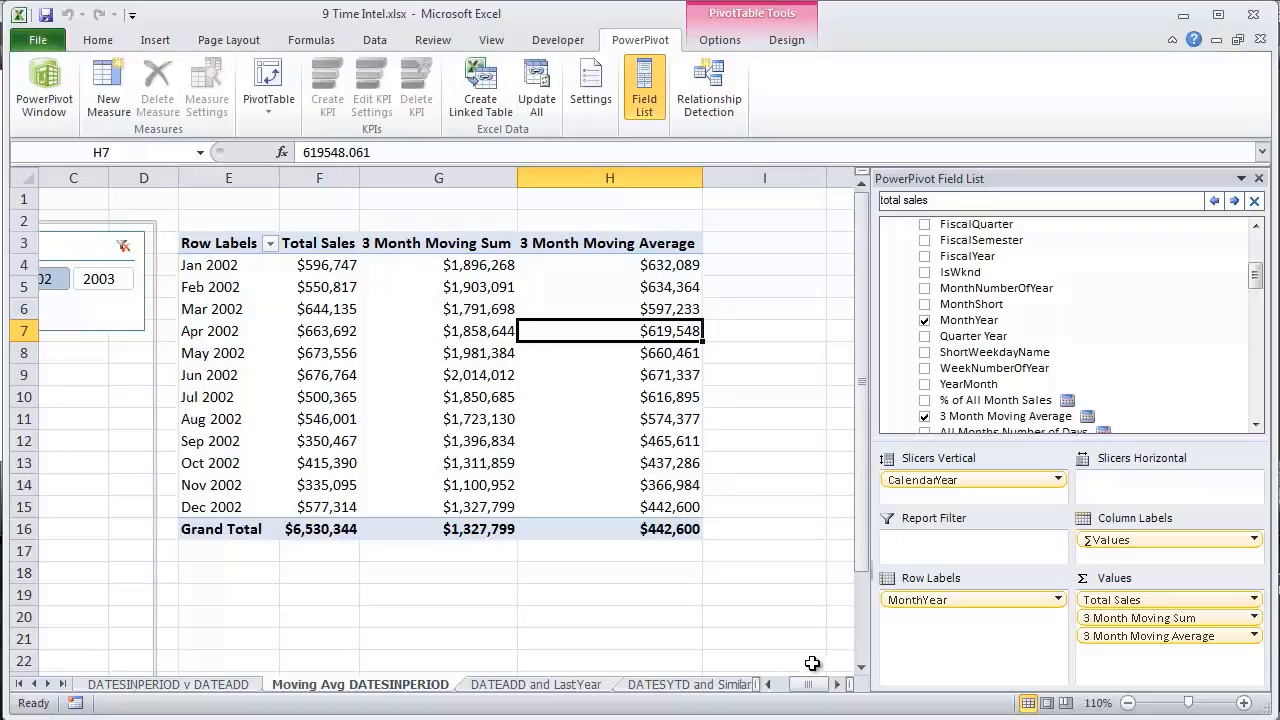
Clear the CalendarYear slicer's filter and examine the Jul and Aug 2001 moving averages against the first month's Total Sales
{"action": "left_click", "coordinate": [768, 684]}
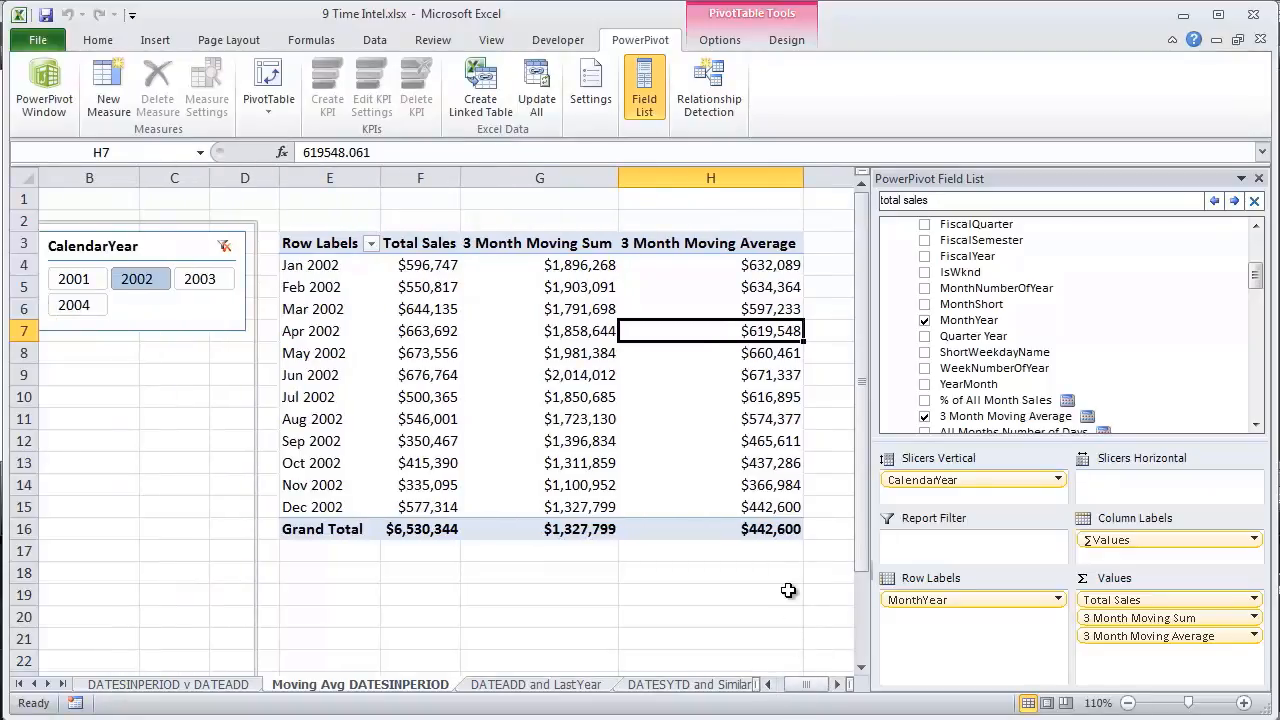
{"action": "left_click", "coordinate": [224, 247]}
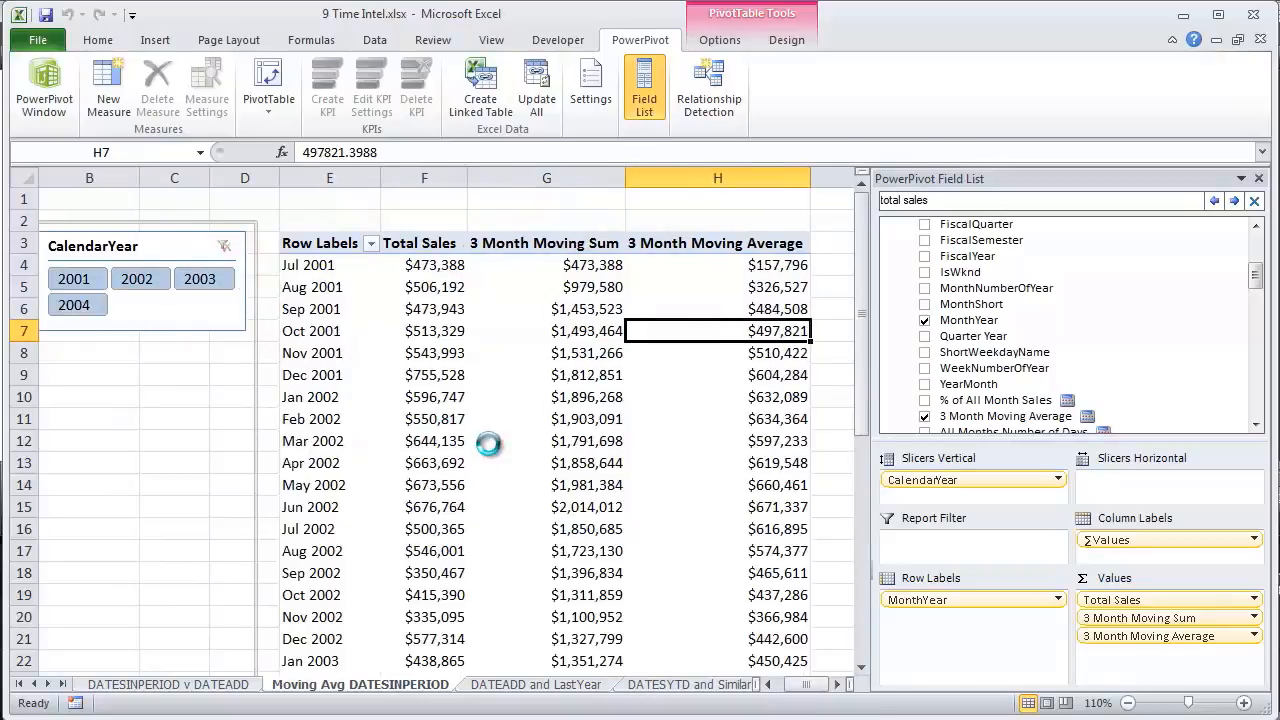
{"action": "left_click", "coordinate": [730, 288]}
{"action": "mouse_move", "coordinate": [683, 550]}
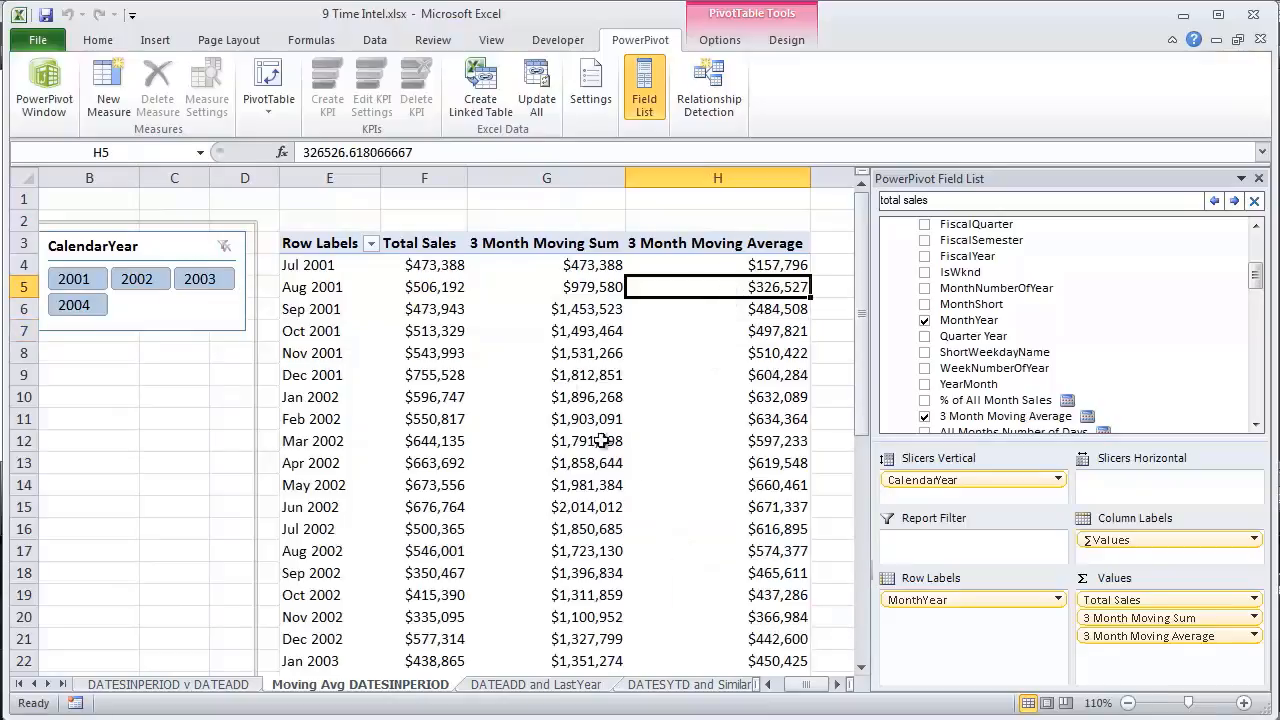
{"action": "left_click", "coordinate": [428, 266]}
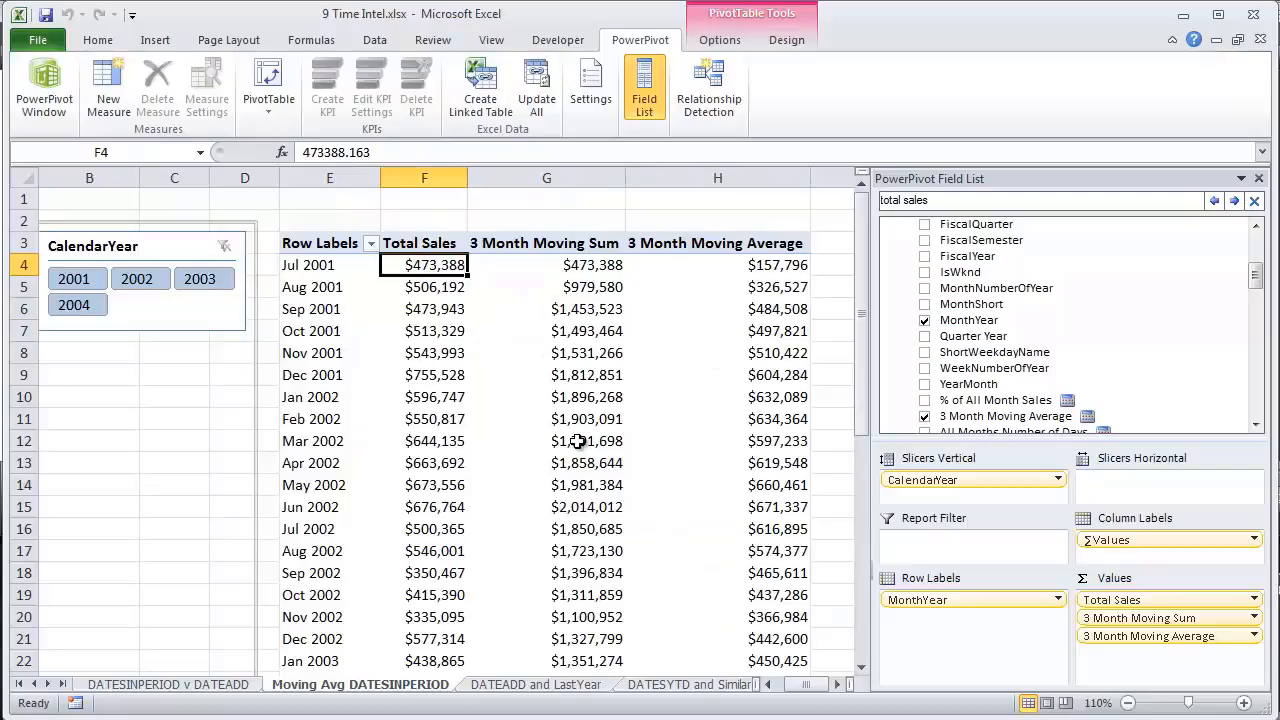
{"action": "mouse_move", "coordinate": [578, 441]}
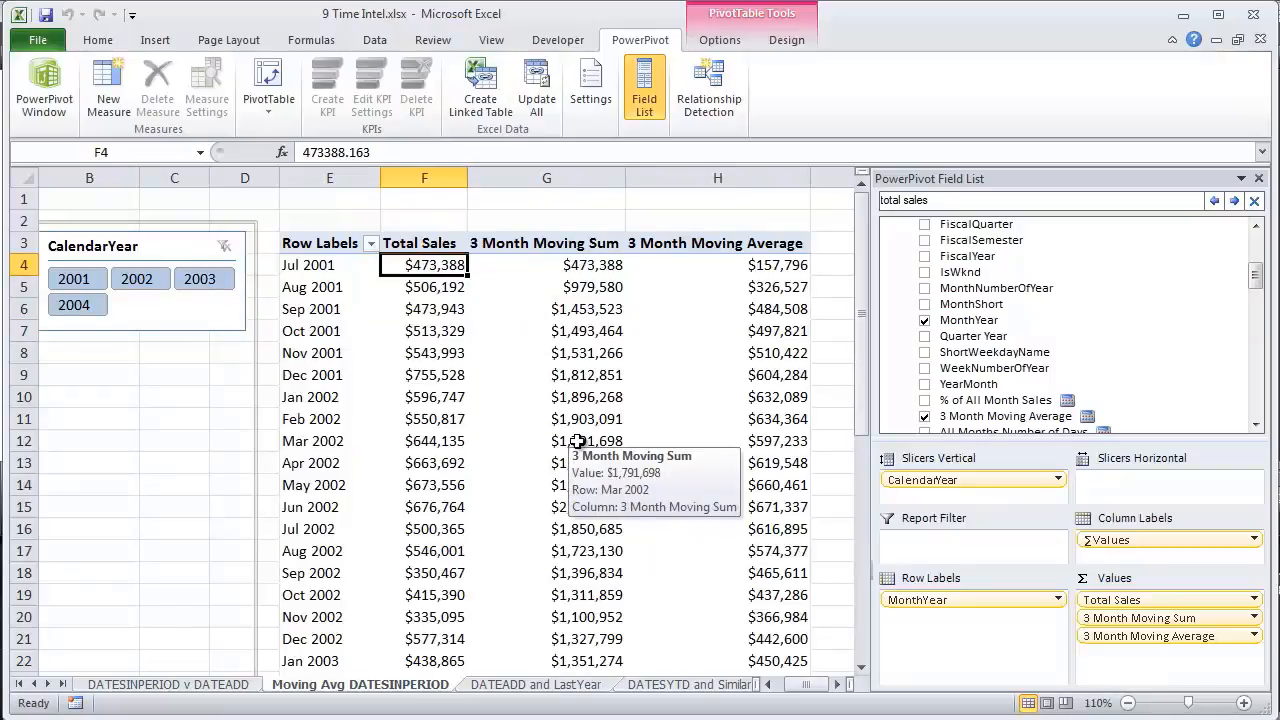
{"action": "left_click", "coordinate": [742, 272]}
{"action": "mouse_move", "coordinate": [753, 477]}
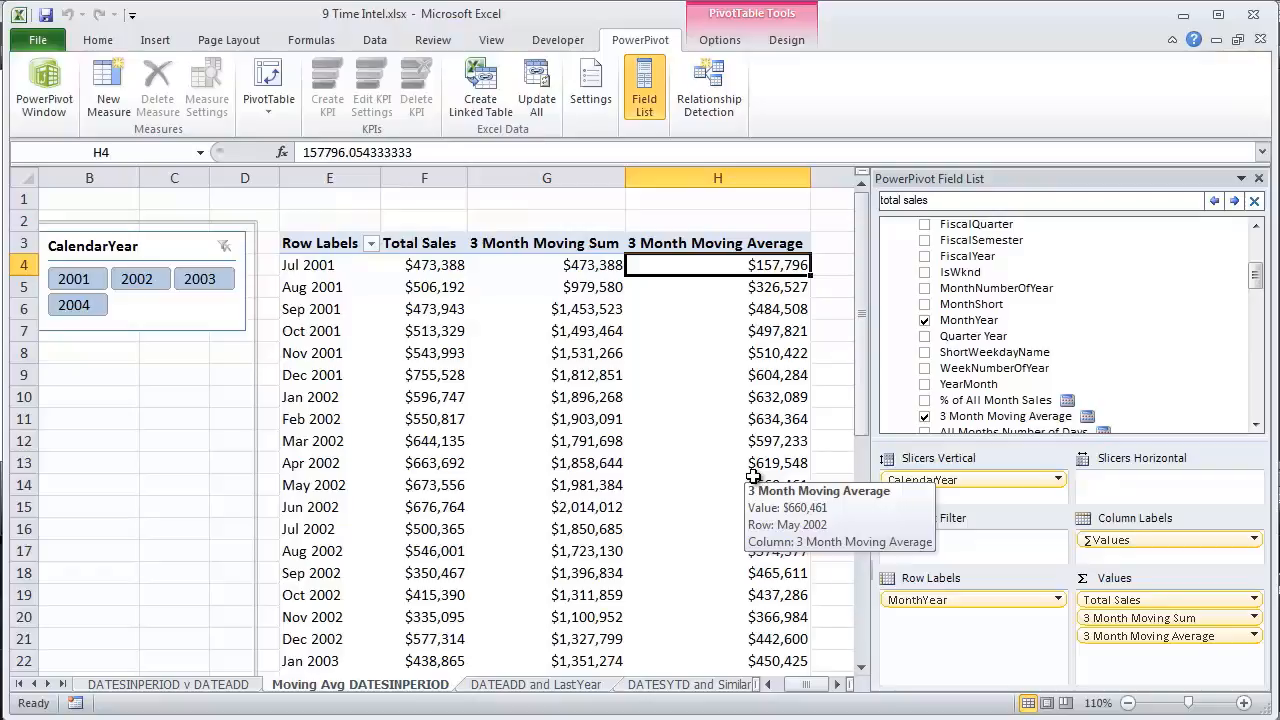
Examine the 3 Month Moving Average values for the earliest months and compare the Jul 2001 average with its Total Sales
{"action": "key", "text": "Down"}
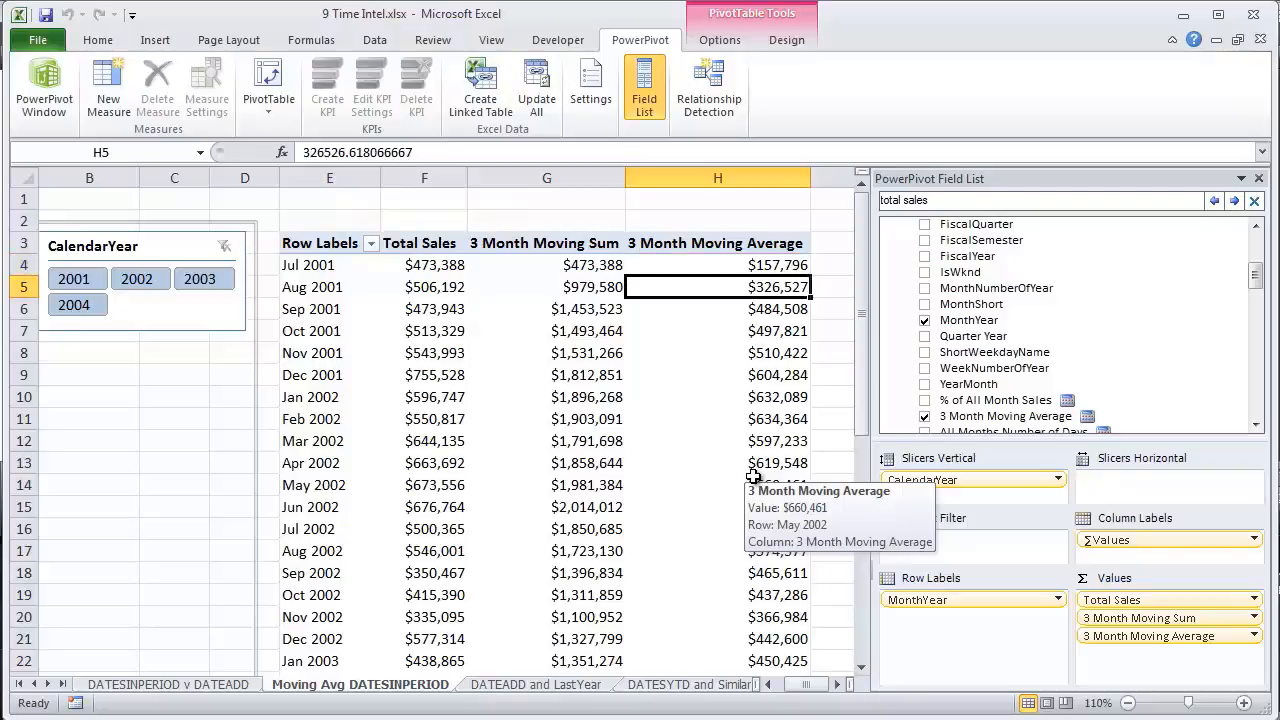
{"action": "key", "text": "Down"}
{"action": "key", "text": "Down"}
{"action": "key", "text": "Down"}
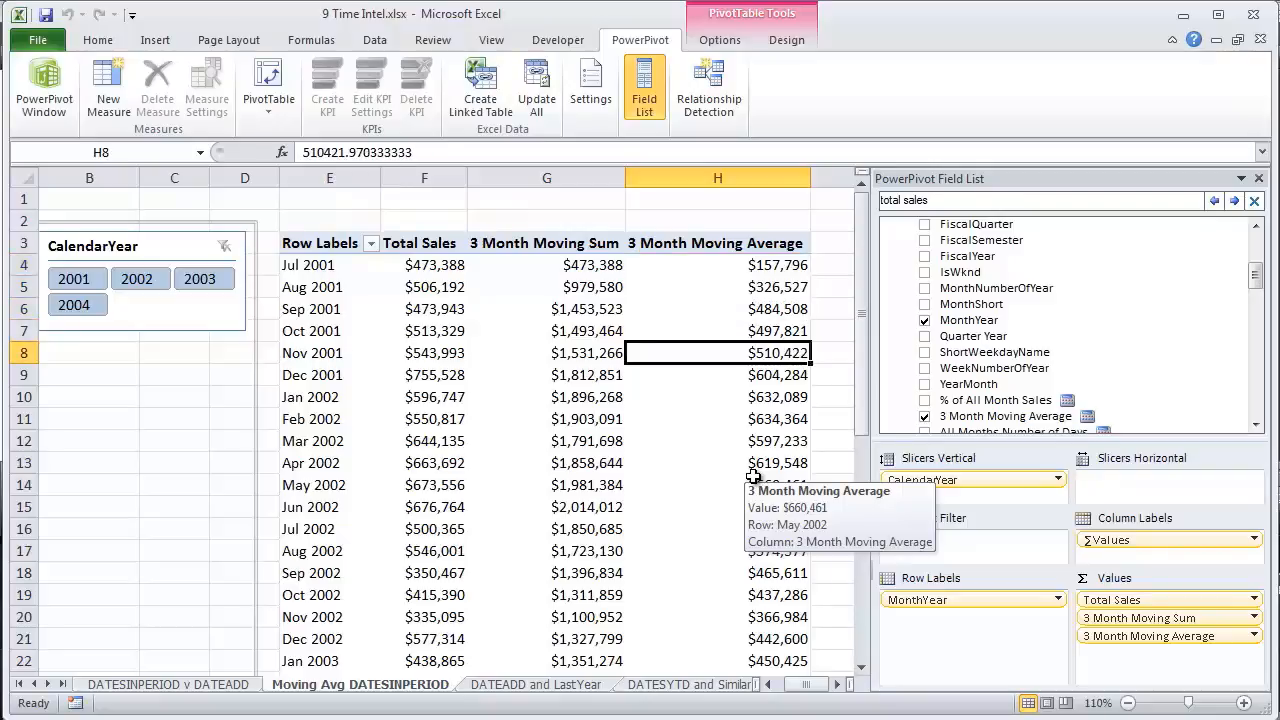
{"action": "key", "text": "Up"}
{"action": "key", "text": "Up"}
{"action": "key", "text": "Up"}
{"action": "key", "text": "Up"}
{"action": "key", "text": "Down"}
{"action": "key", "text": "Up"}
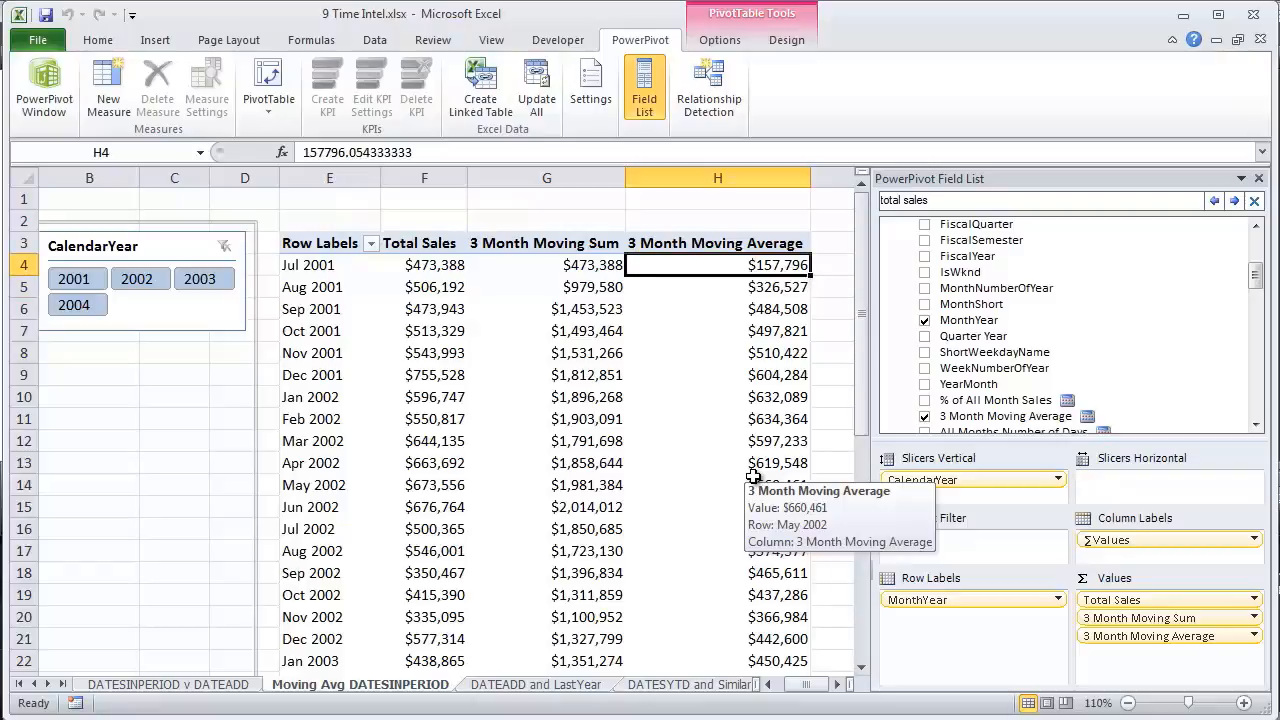
{"action": "key", "text": "Down"}
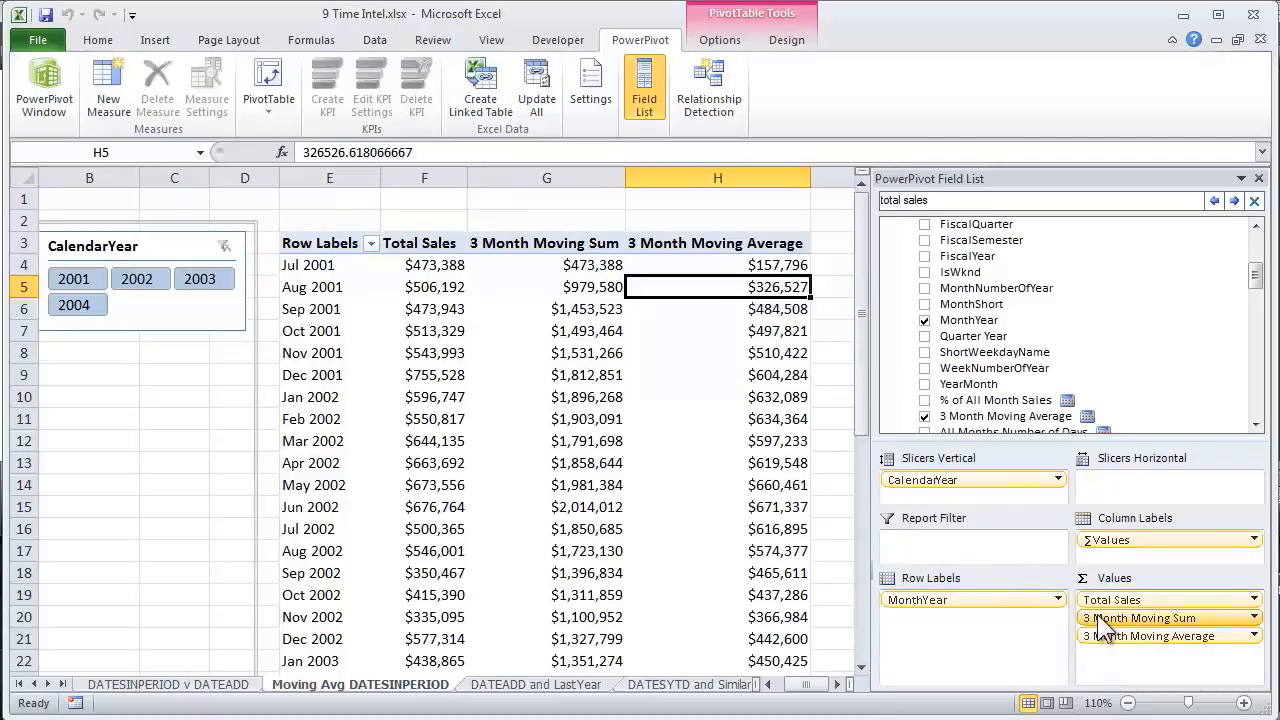
{"action": "left_click", "coordinate": [737, 264]}
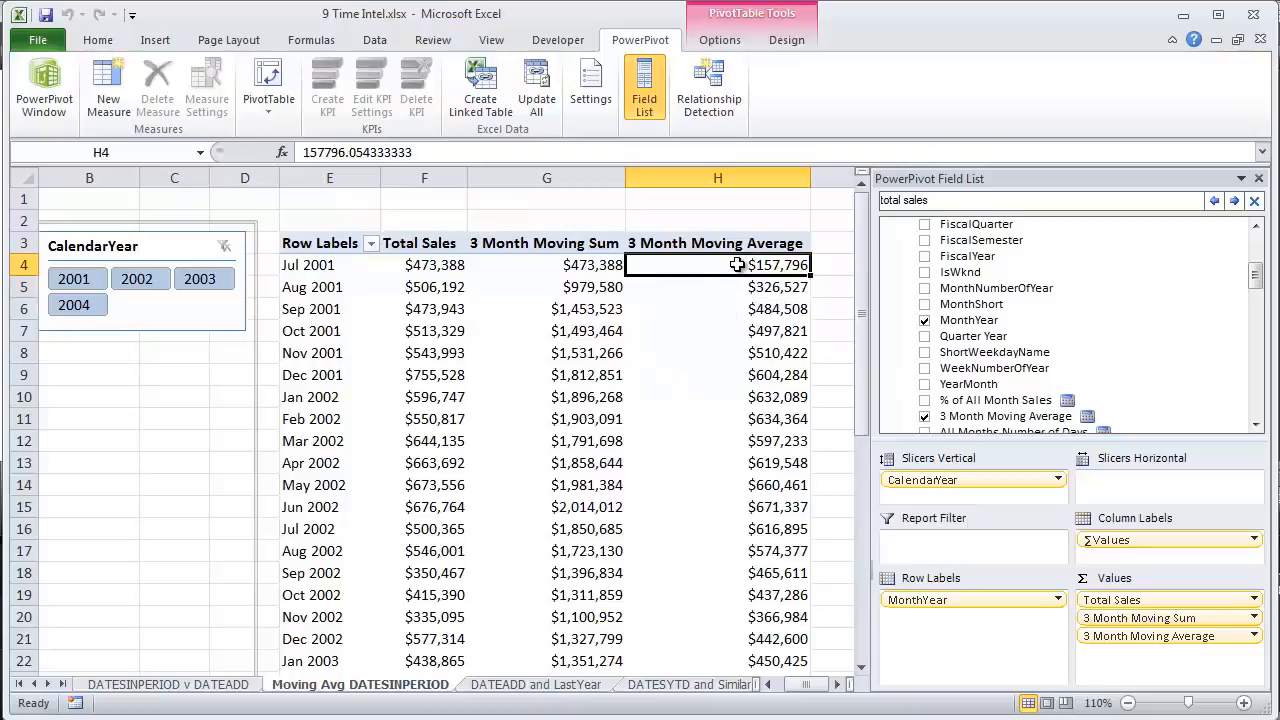
{"action": "left_click", "coordinate": [440, 267]}
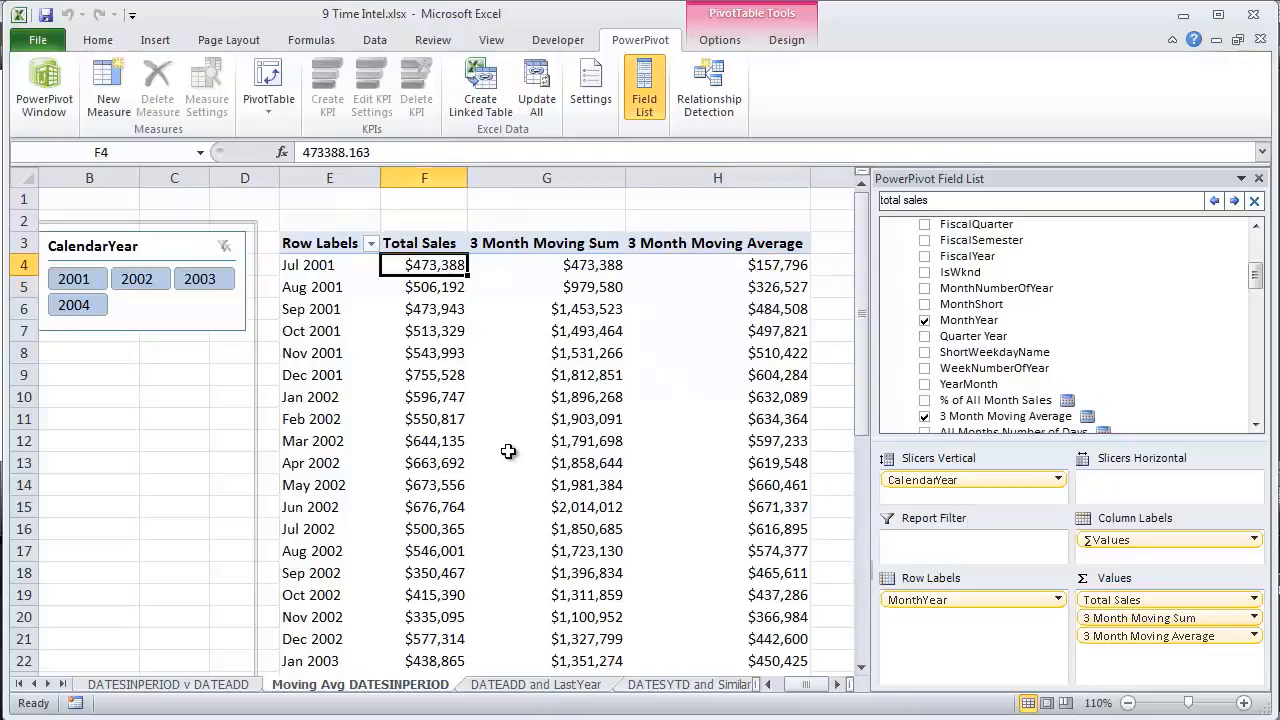
{"action": "mouse_move", "coordinate": [508, 451]}
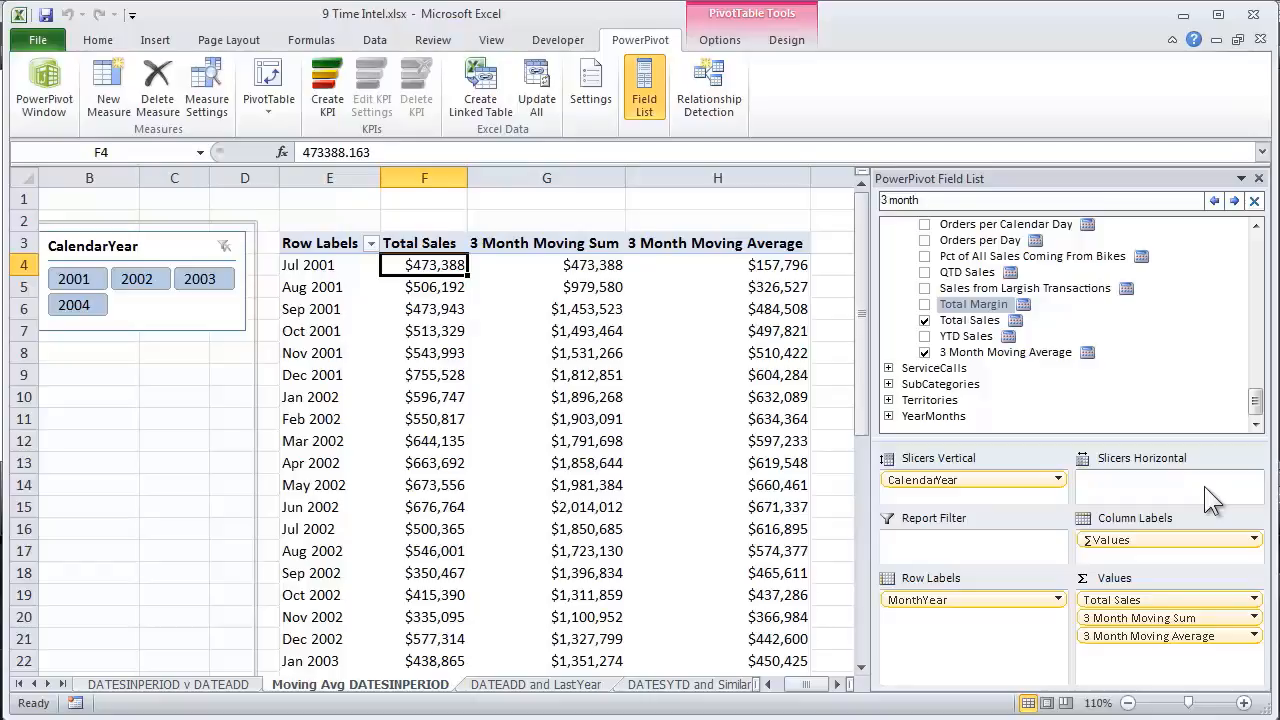
Inspect the numerator and the divisor in the 3 Month Moving Average measure's formula, then close its settings
{"action": "left_click", "coordinate": [1178, 636]}
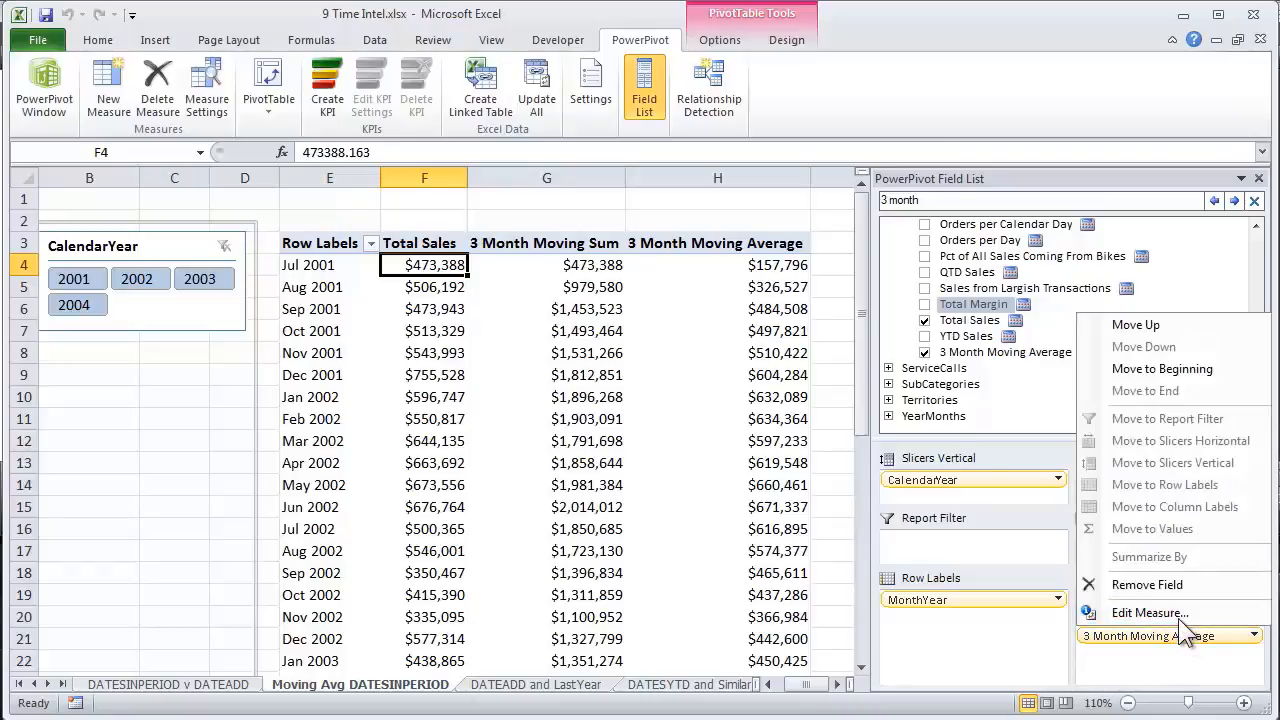
{"action": "left_click", "coordinate": [1178, 614]}
{"action": "left_click", "coordinate": [552, 330]}
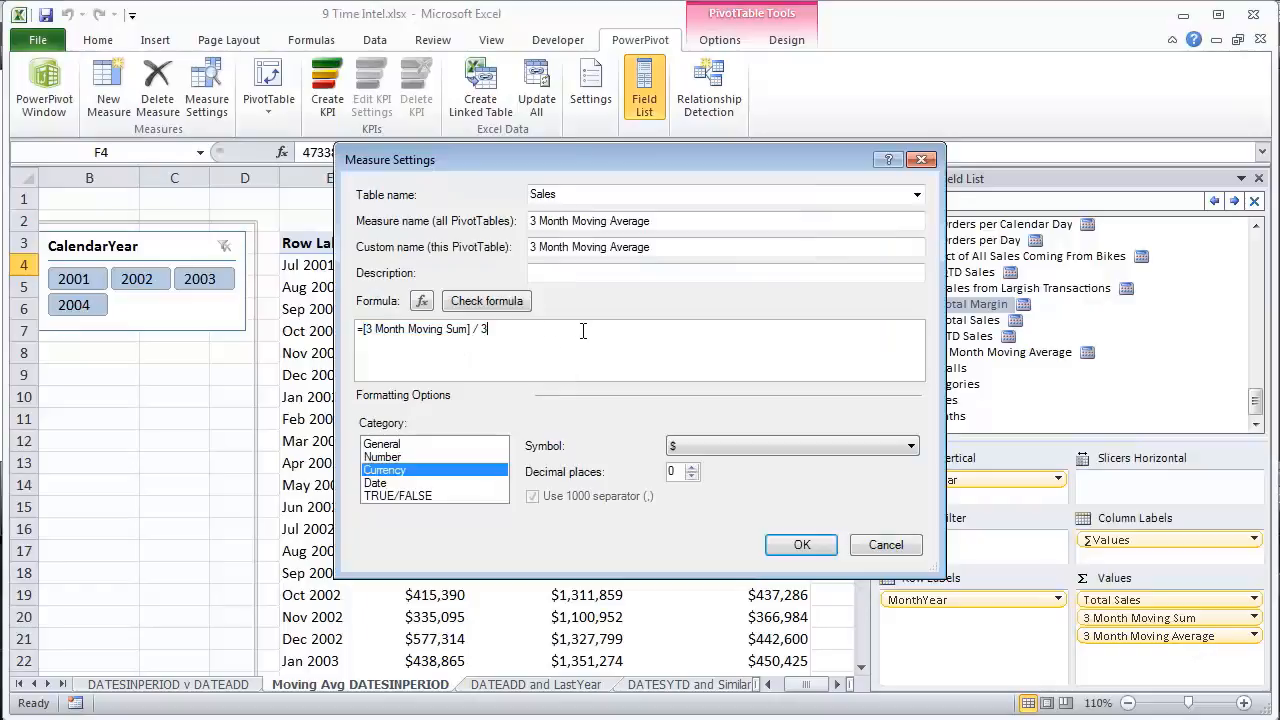
{"action": "scroll", "coordinate": [583, 330], "scroll_direction": "up", "scroll_amount": 4}
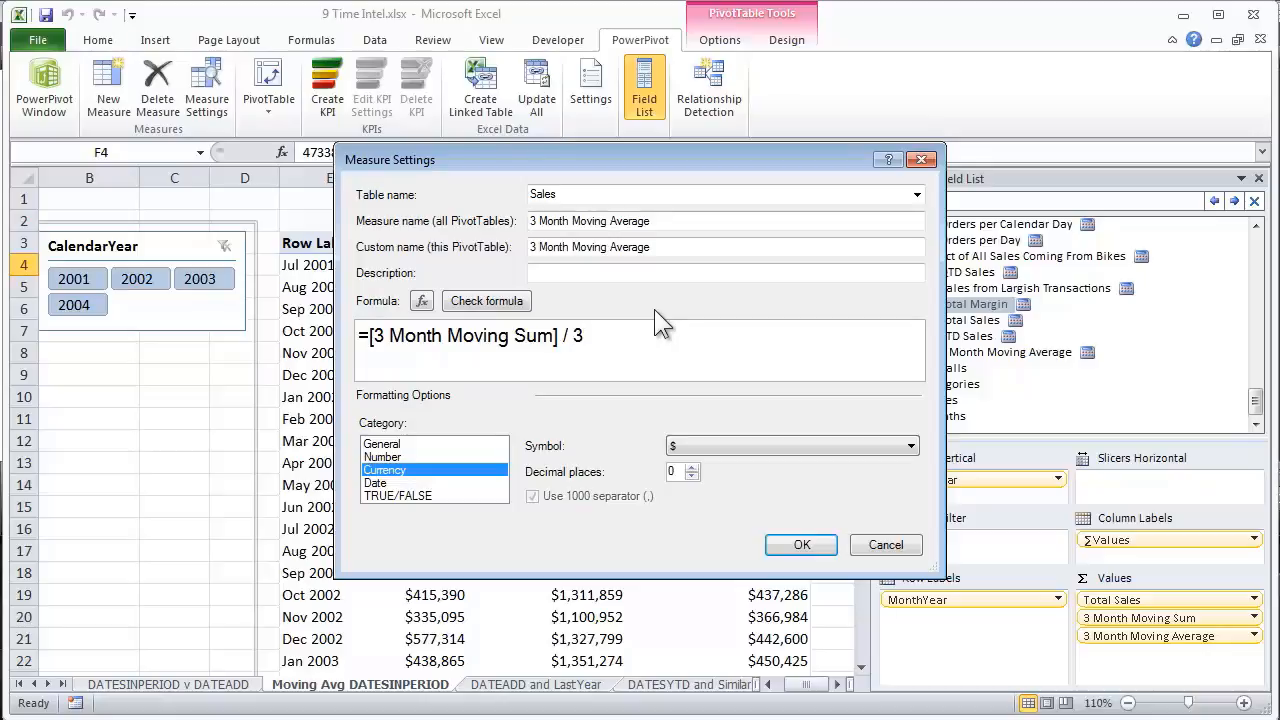
{"action": "key", "text": "shift+Left"}
{"action": "key", "text": "Left"}
{"action": "key", "text": "Left"}
{"action": "key", "text": "Left"}
{"action": "key", "text": "Left"}
{"action": "key", "text": "shift+Left"}
{"action": "key", "text": "shift+Left"}
{"action": "key", "text": "shift+Left"}
{"action": "key", "text": "shift+Left"}
{"action": "key", "text": "shift+Left"}
{"action": "key", "text": "shift+Left"}
{"action": "key", "text": "shift+Left"}
{"action": "key", "text": "shift+Left"}
{"action": "key", "text": "shift+Left"}
{"action": "key", "text": "shift+Left"}
{"action": "key", "text": "shift+Left"}
{"action": "key", "text": "shift+Left"}
{"action": "key", "text": "shift+Left"}
{"action": "key", "text": "shift+Left"}
{"action": "key", "text": "shift+Left"}
{"action": "key", "text": "shift+Left"}
{"action": "key", "text": "shift+Left"}
{"action": "key", "text": "shift+Left"}
{"action": "key", "text": "shift+Left"}
{"action": "key", "text": "shift+Left"}
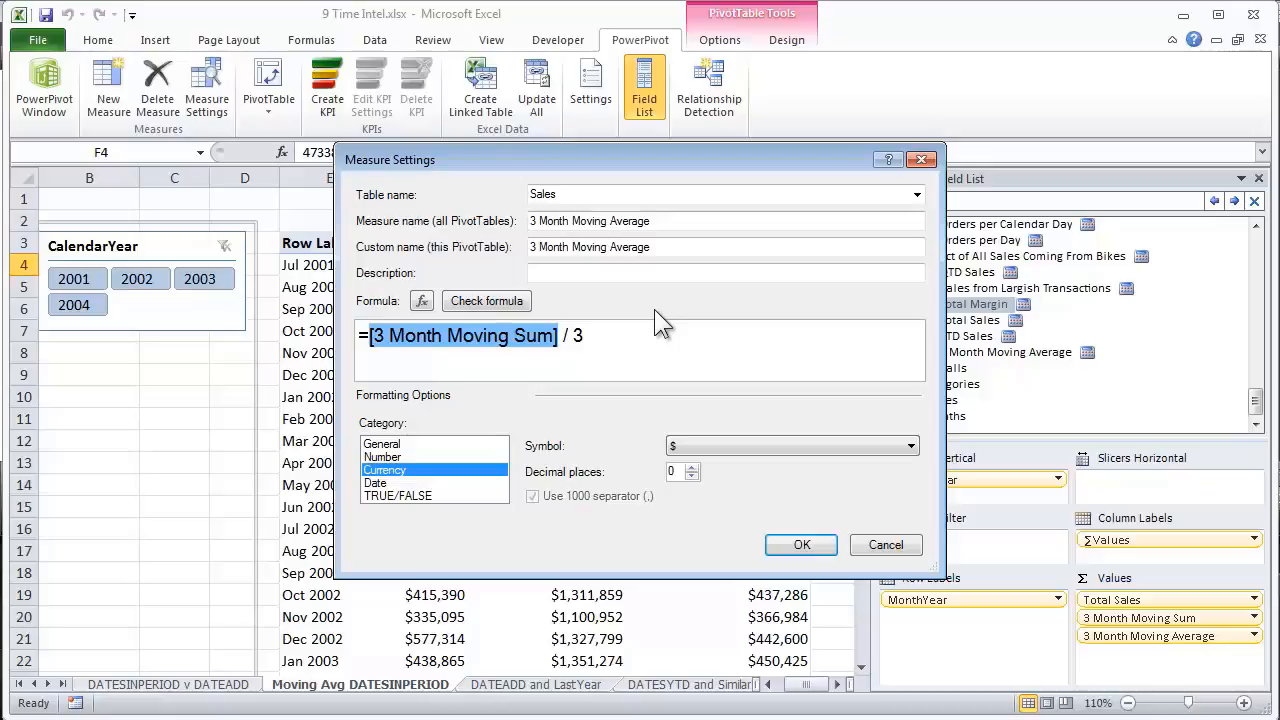
{"action": "left_click", "coordinate": [594, 340]}
{"action": "key", "text": "shift+Left"}
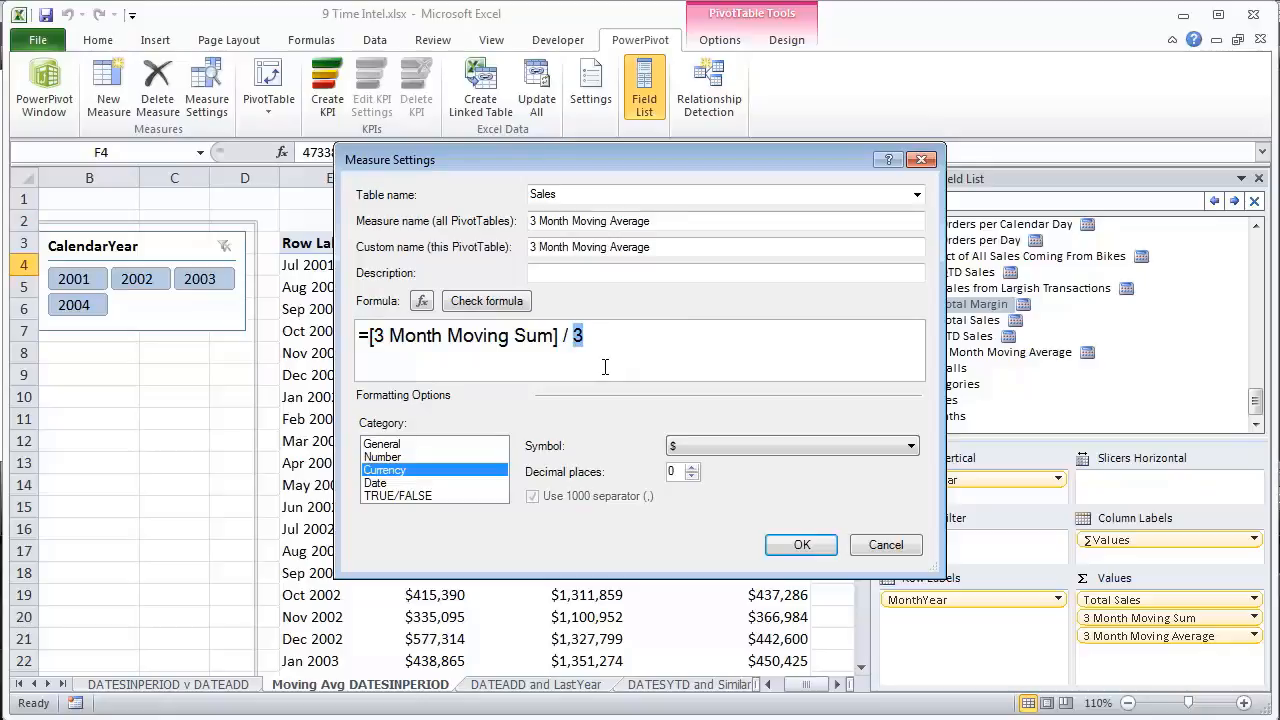
{"action": "key", "text": "Return"}
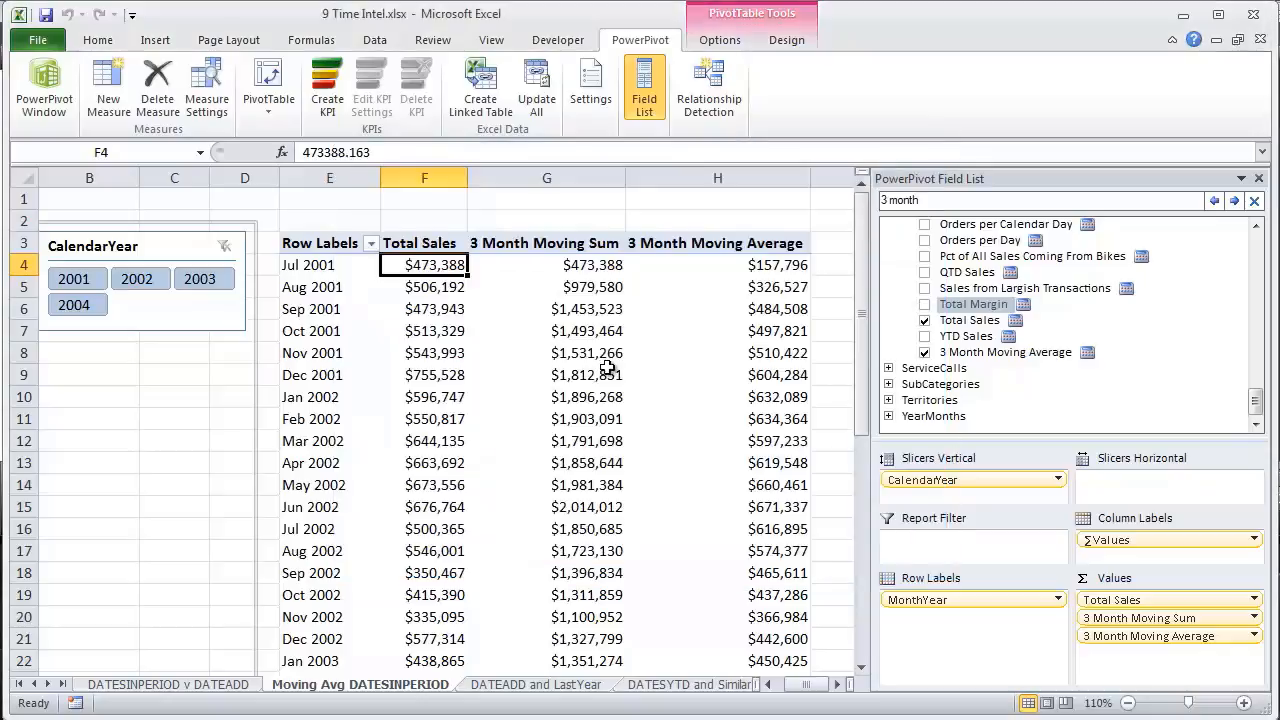
Copy the CALCULATE expression from the 3 Month Moving Sum measure's formula and close its settings without changes
{"action": "left_click", "coordinate": [1139, 621]}
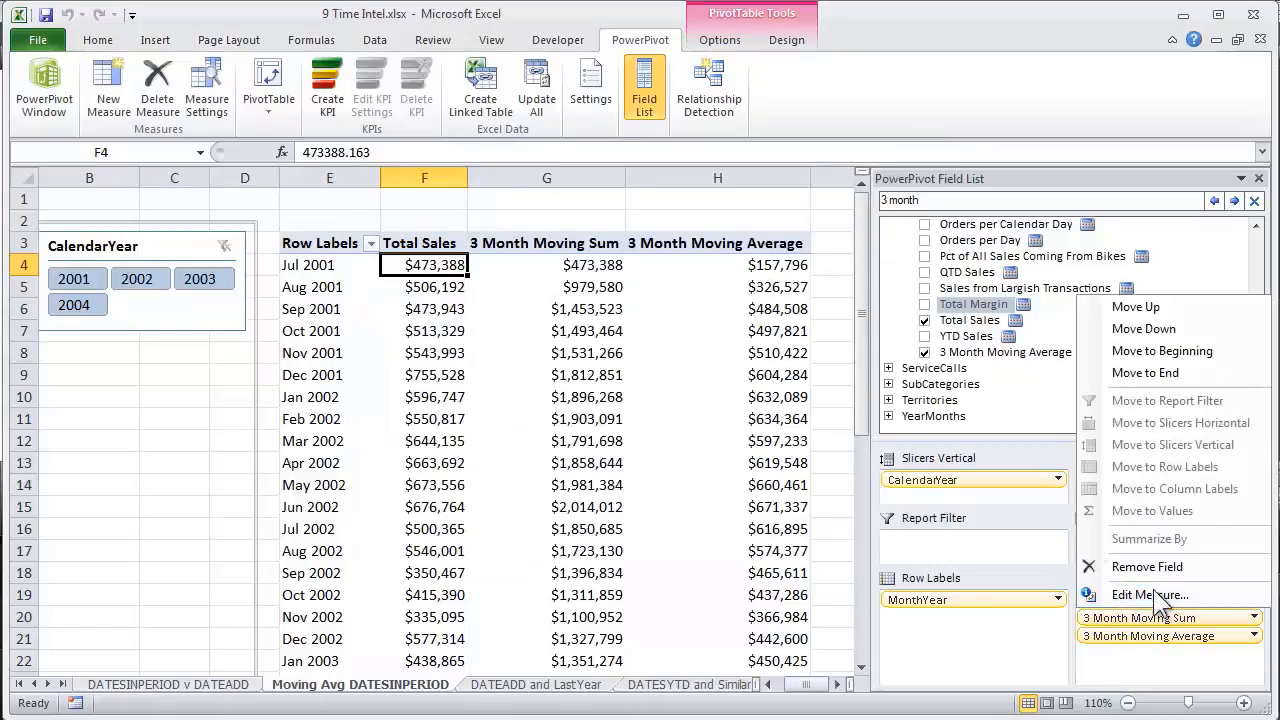
{"action": "left_click", "coordinate": [1153, 591]}
{"action": "left_click_drag", "start_coordinate": [694, 586], "coordinate": [682, 646]}
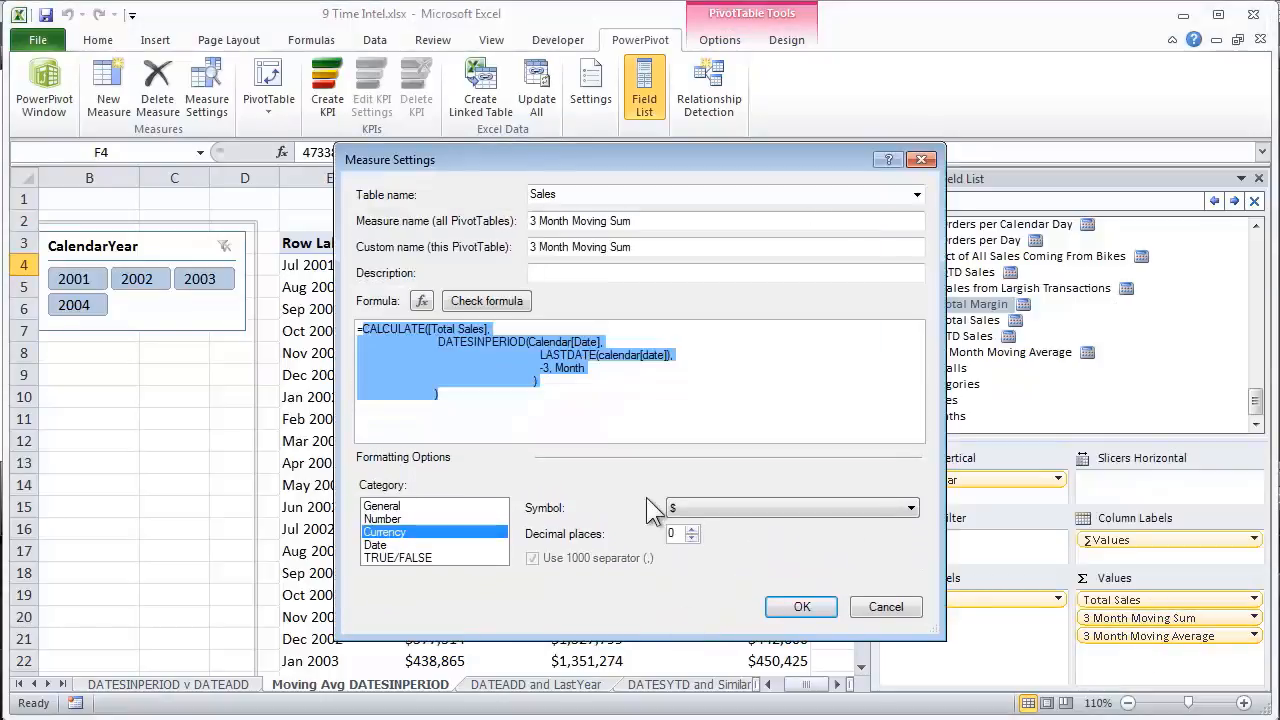
{"action": "right_click", "coordinate": [528, 359]}
{"action": "left_click", "coordinate": [593, 397]}
{"action": "key", "text": "Escape"}
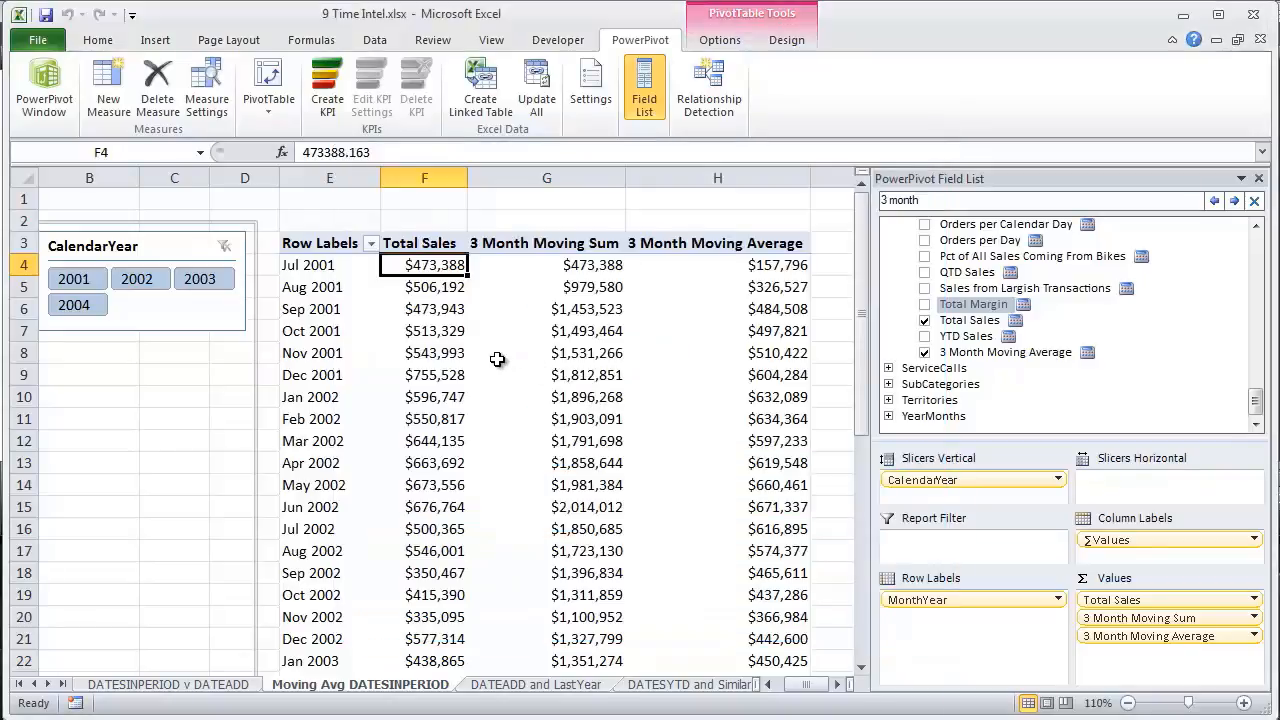
Replace the divisor 3 in the 3 Month Moving Average measure's formula with the copied CALCULATE expression
{"action": "left_click", "coordinate": [1027, 352]}
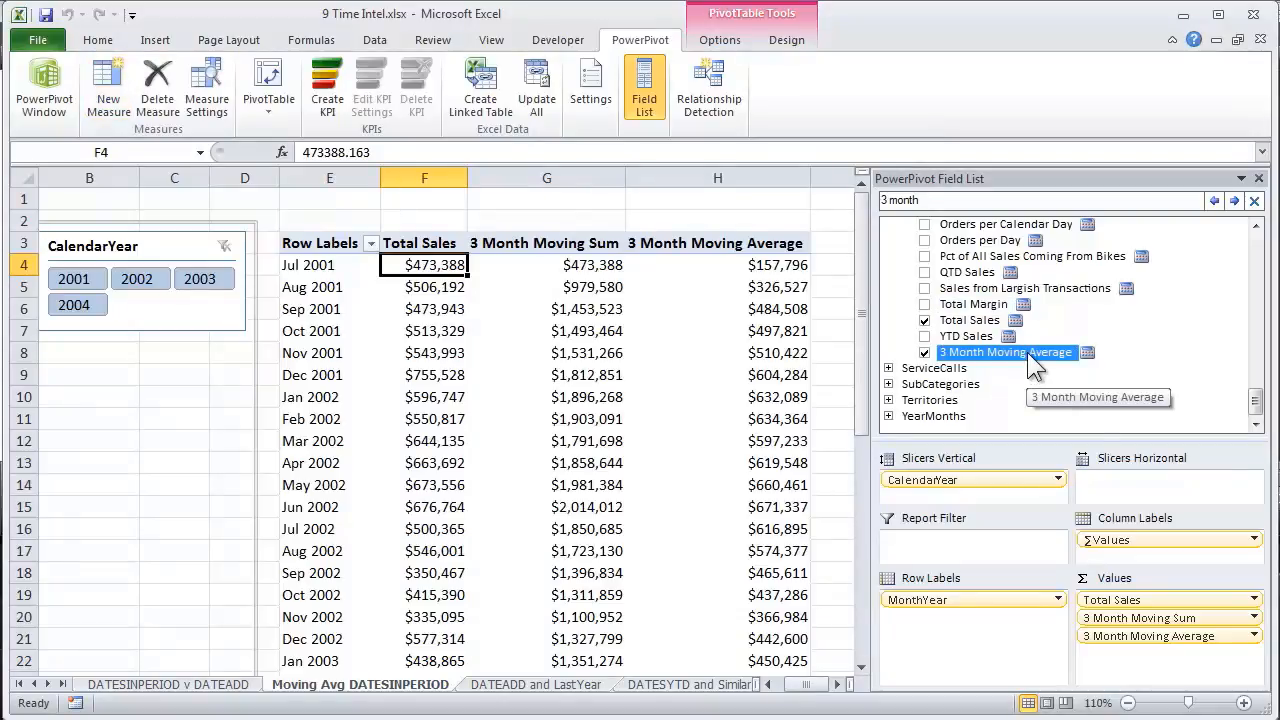
{"action": "right_click", "coordinate": [1028, 353]}
{"action": "left_click", "coordinate": [1070, 425]}
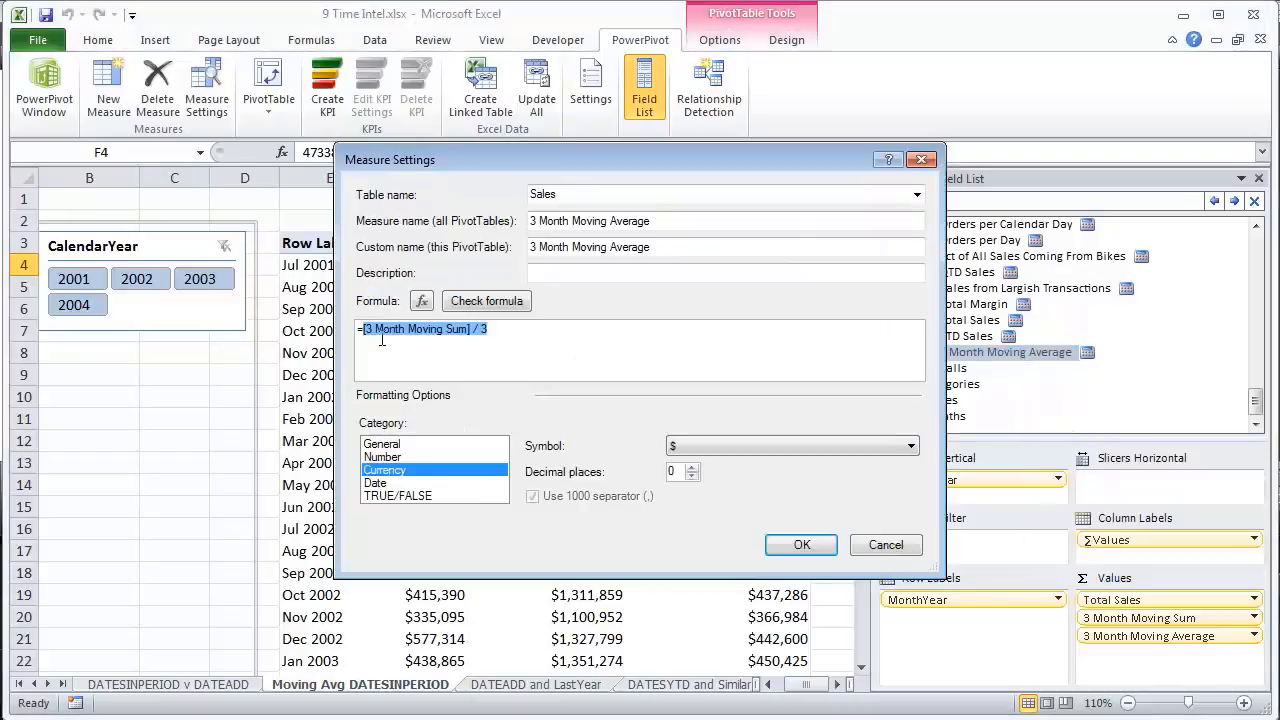
{"action": "left_click", "coordinate": [515, 332]}
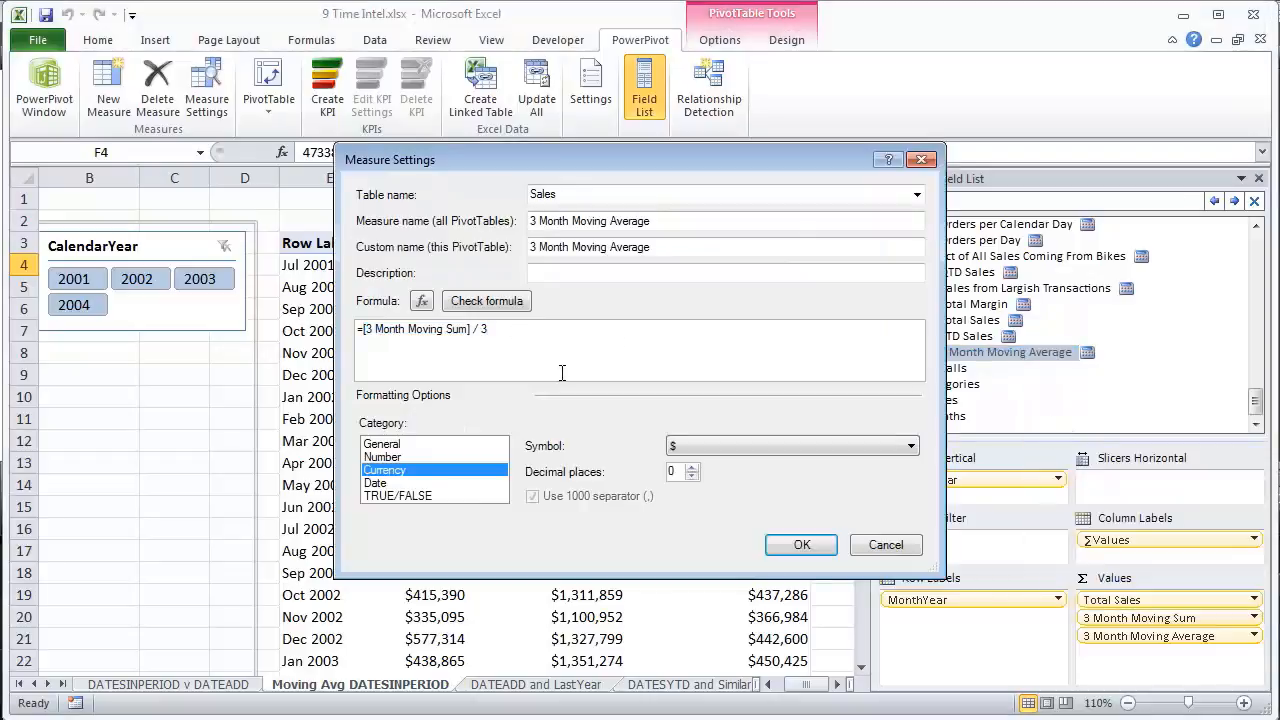
{"action": "key", "text": "BackSpace"}
{"action": "key", "text": "ctrl+v"}
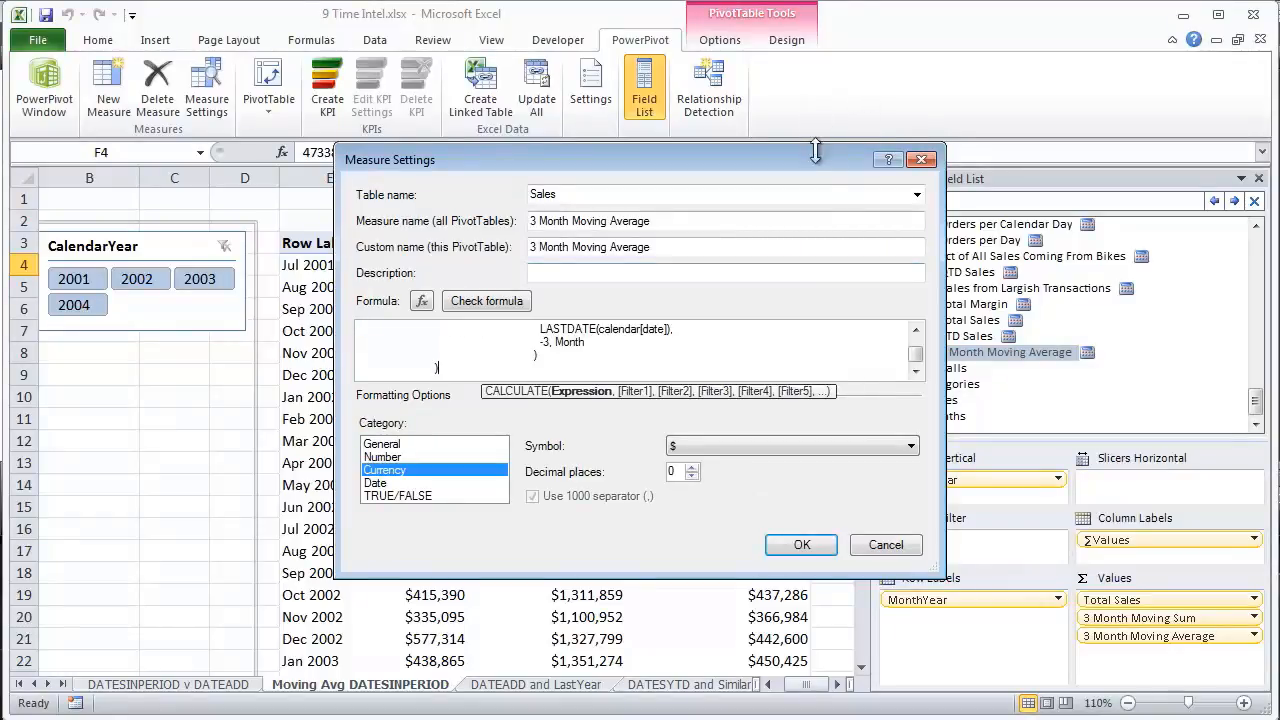
Enlarge the Measure Settings dialog and its formula text, and put the CALCULATE expression on its own line
{"action": "left_click_drag", "start_coordinate": [815, 150], "coordinate": [830, 43]}
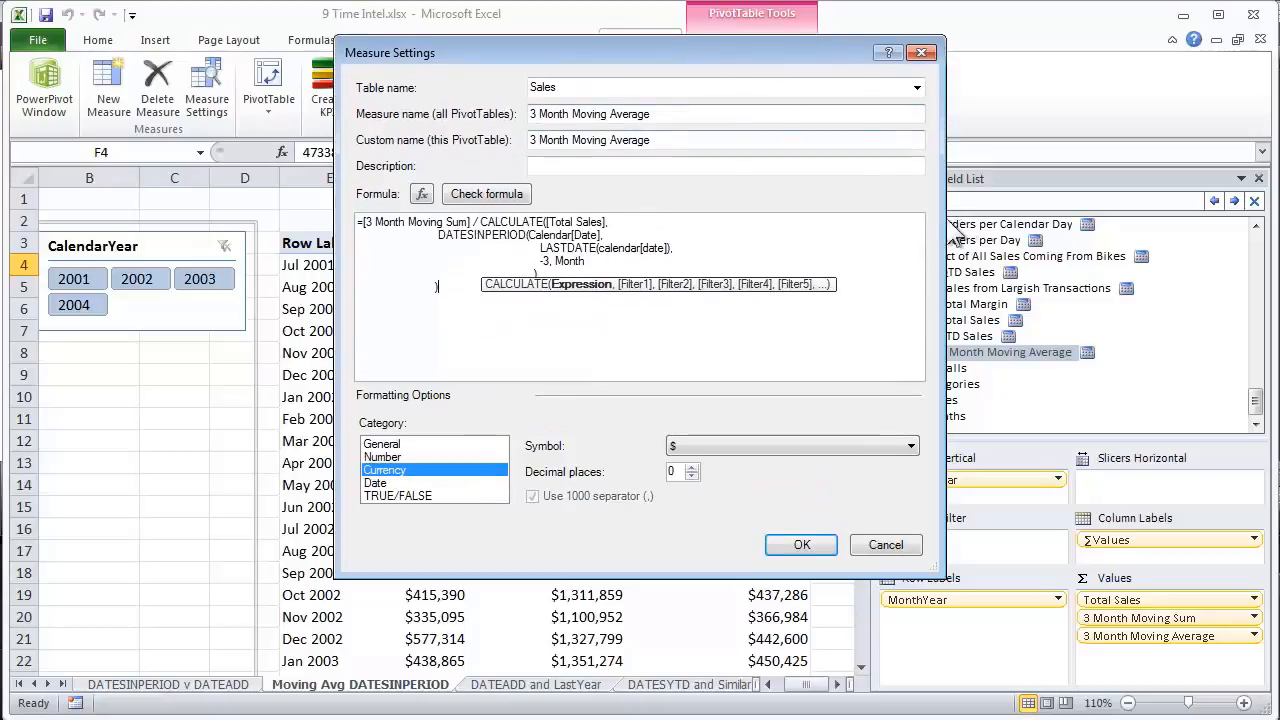
{"action": "left_click_drag", "start_coordinate": [945, 218], "coordinate": [1228, 224]}
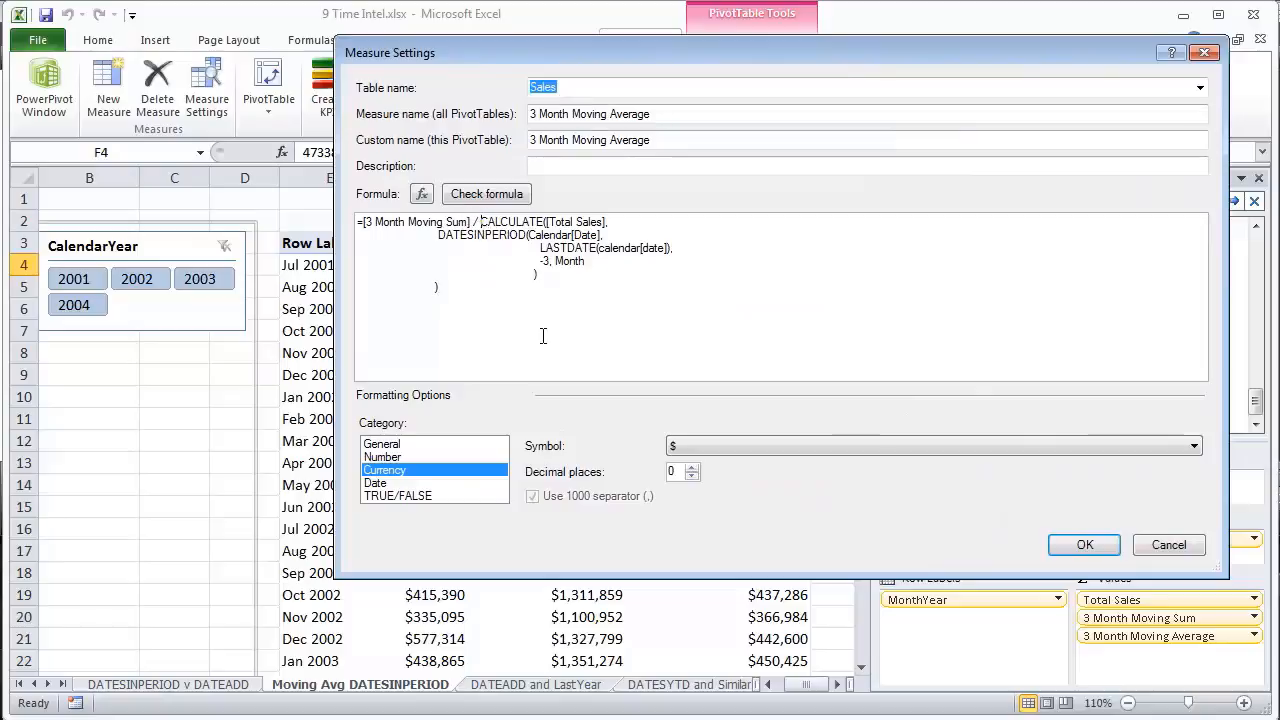
{"action": "key", "text": "Return"}
{"action": "scroll", "coordinate": [580, 323], "scroll_direction": "up", "scroll_amount": 3}
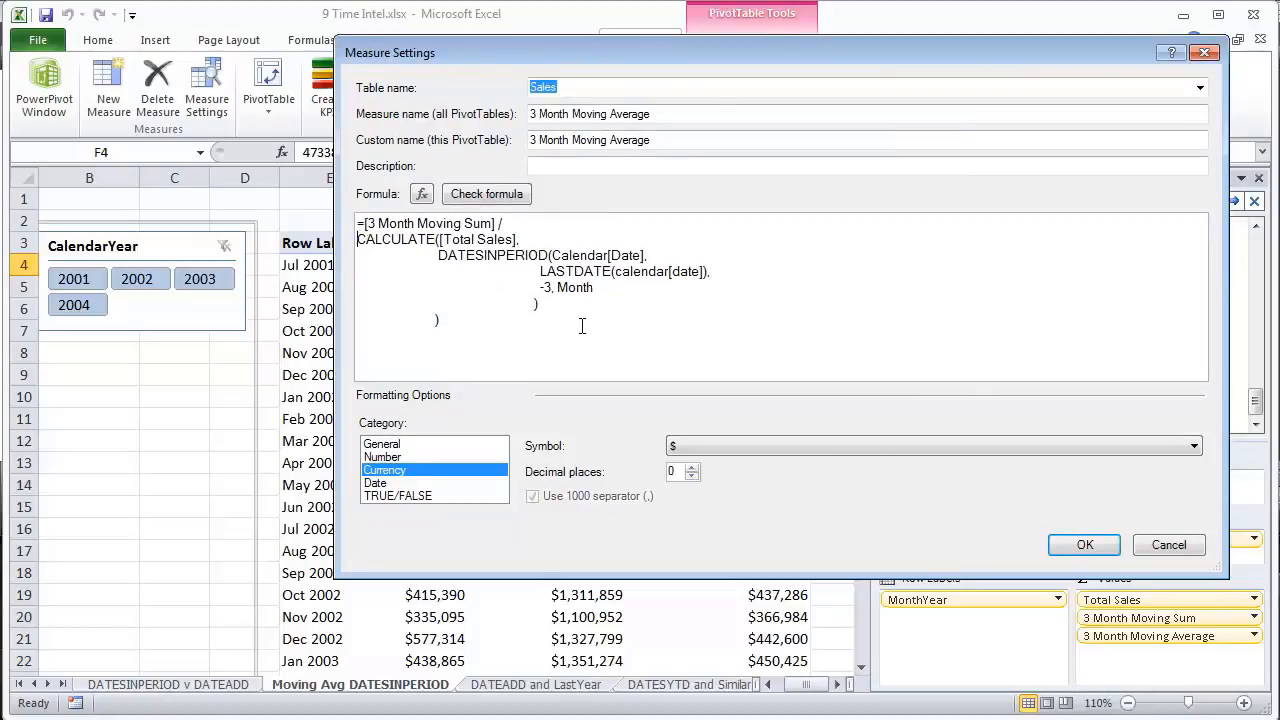
{"action": "scroll", "coordinate": [582, 325], "scroll_direction": "up", "scroll_amount": 1}
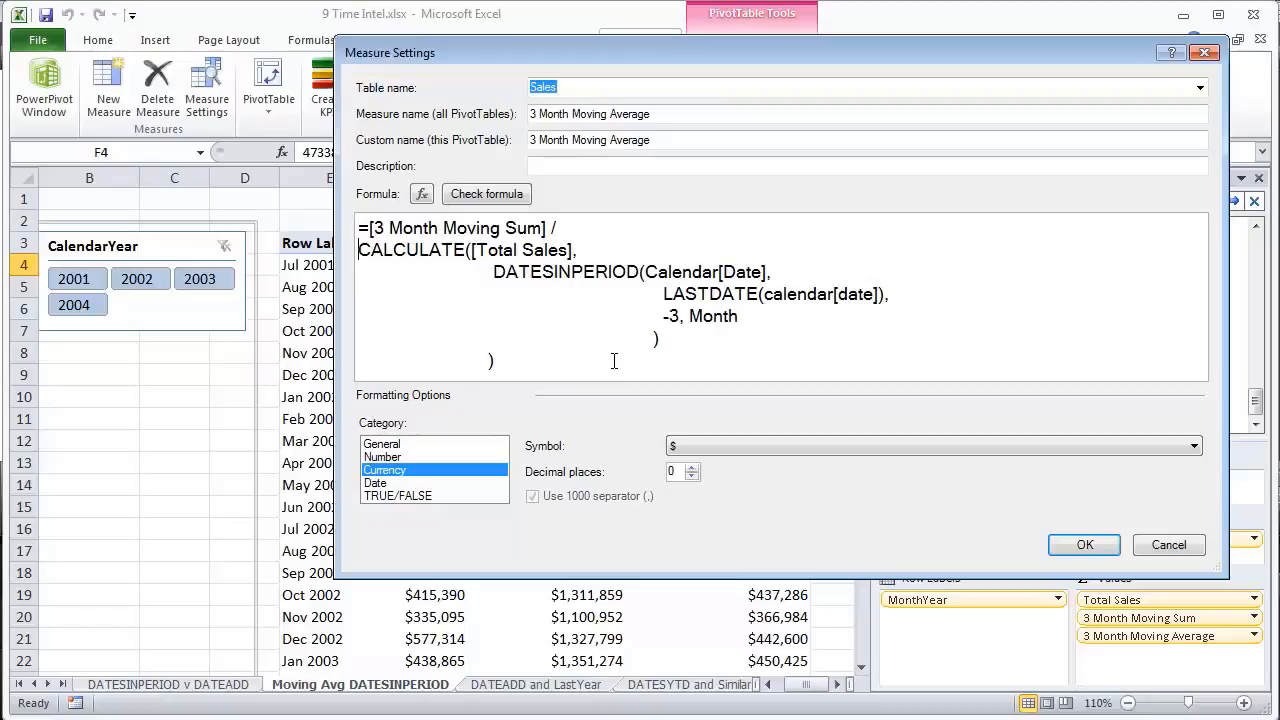
Replace the [Total Sales] argument of the divisor's CALCULATE with the DISTINCTCOUNT function
{"action": "left_click", "coordinate": [574, 251]}
{"action": "type", "text": ","}
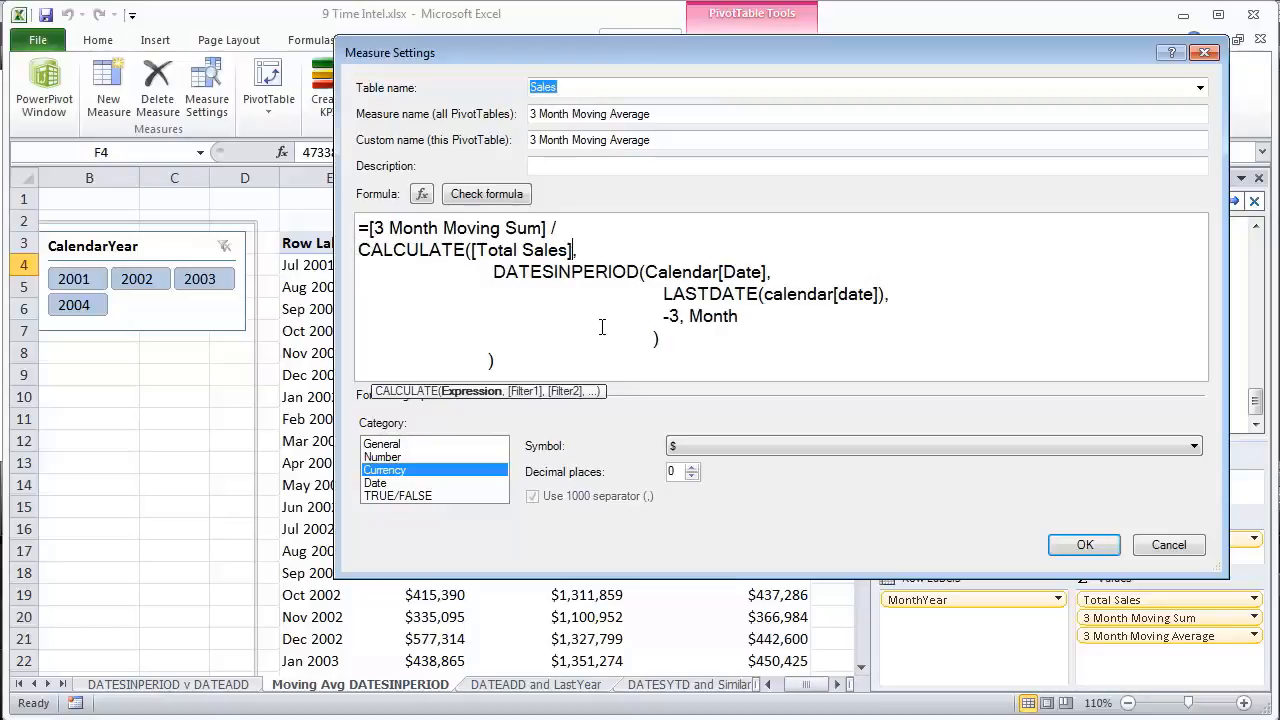
{"action": "key", "text": "BackSpace"}
{"action": "key", "text": "BackSpace"}
{"action": "key", "text": "BackSpace"}
{"action": "key", "text": "BackSpace"}
{"action": "key", "text": "BackSpace"}
{"action": "key", "text": "BackSpace"}
{"action": "key", "text": "BackSpace"}
{"action": "key", "text": "BackSpace"}
{"action": "key", "text": "BackSpace"}
{"action": "key", "text": "BackSpace"}
{"action": "key", "text": "BackSpace"}
{"action": "key", "text": "BackSpace"}
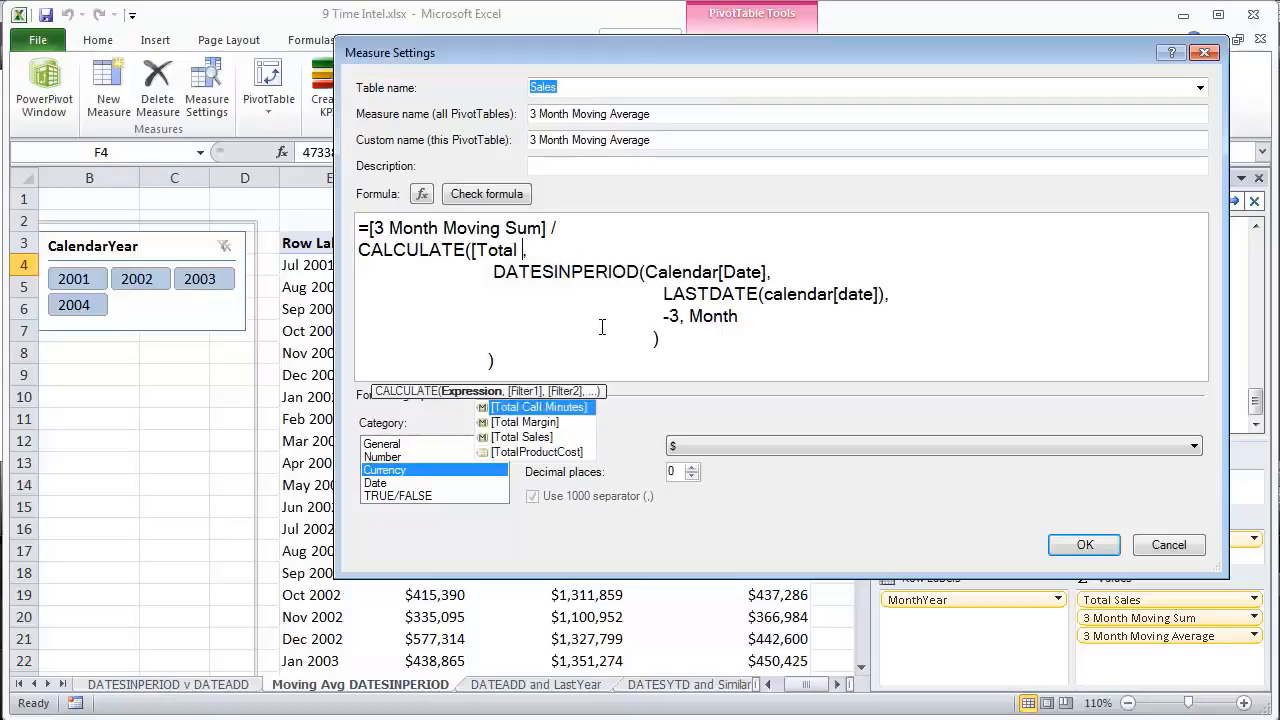
{"action": "key", "text": "BackSpace"}
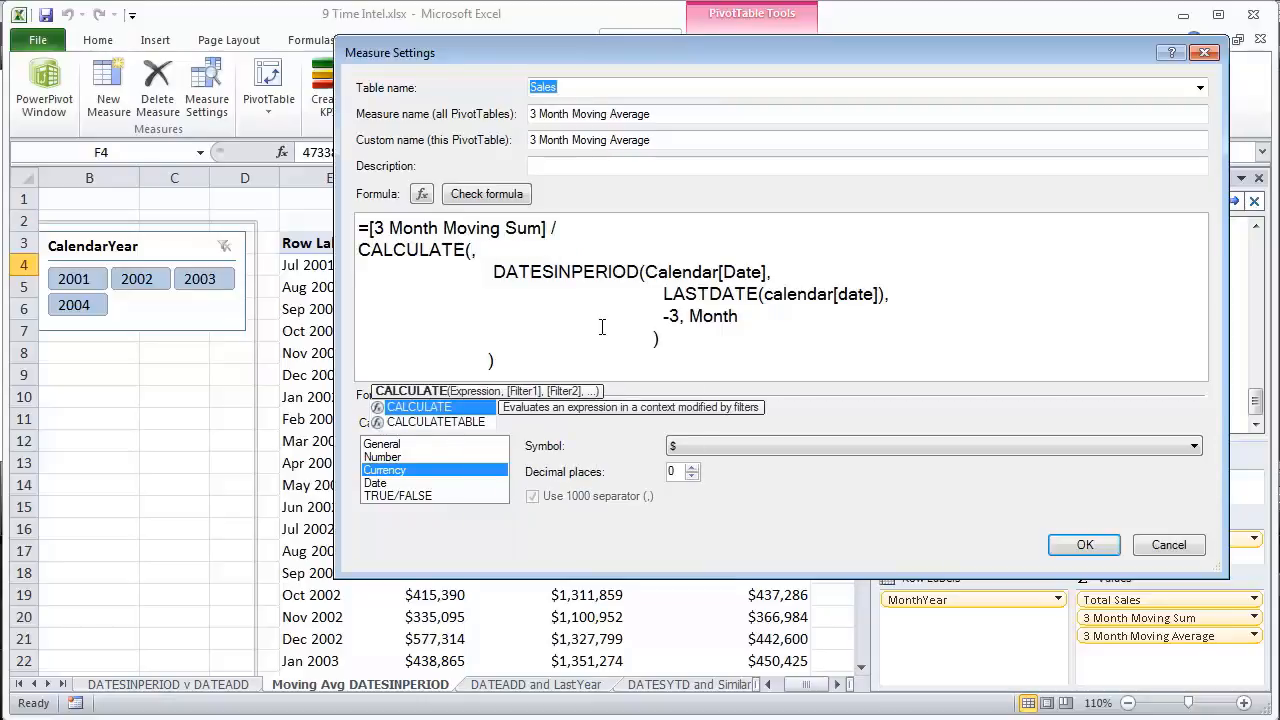
{"action": "type", "text": "dis"}
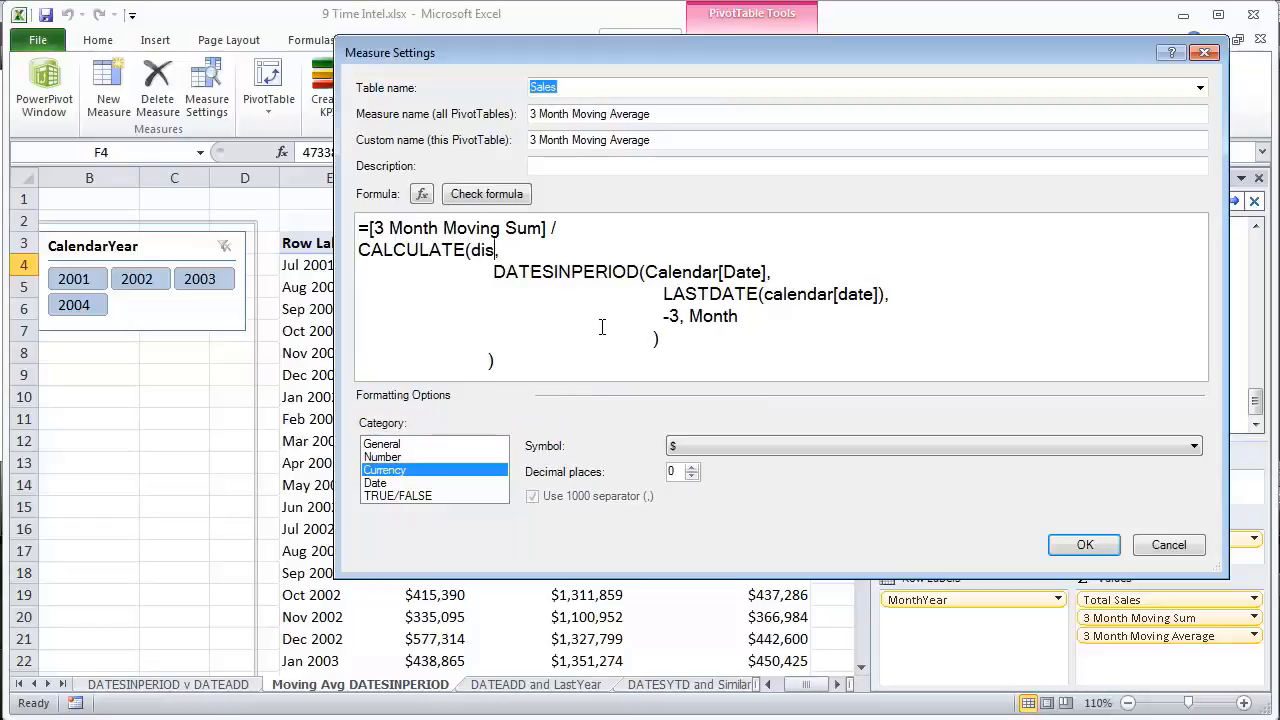
{"action": "key", "text": "BackSpace"}
{"action": "key", "text": "BackSpace"}
{"action": "key", "text": "BackSpace"}
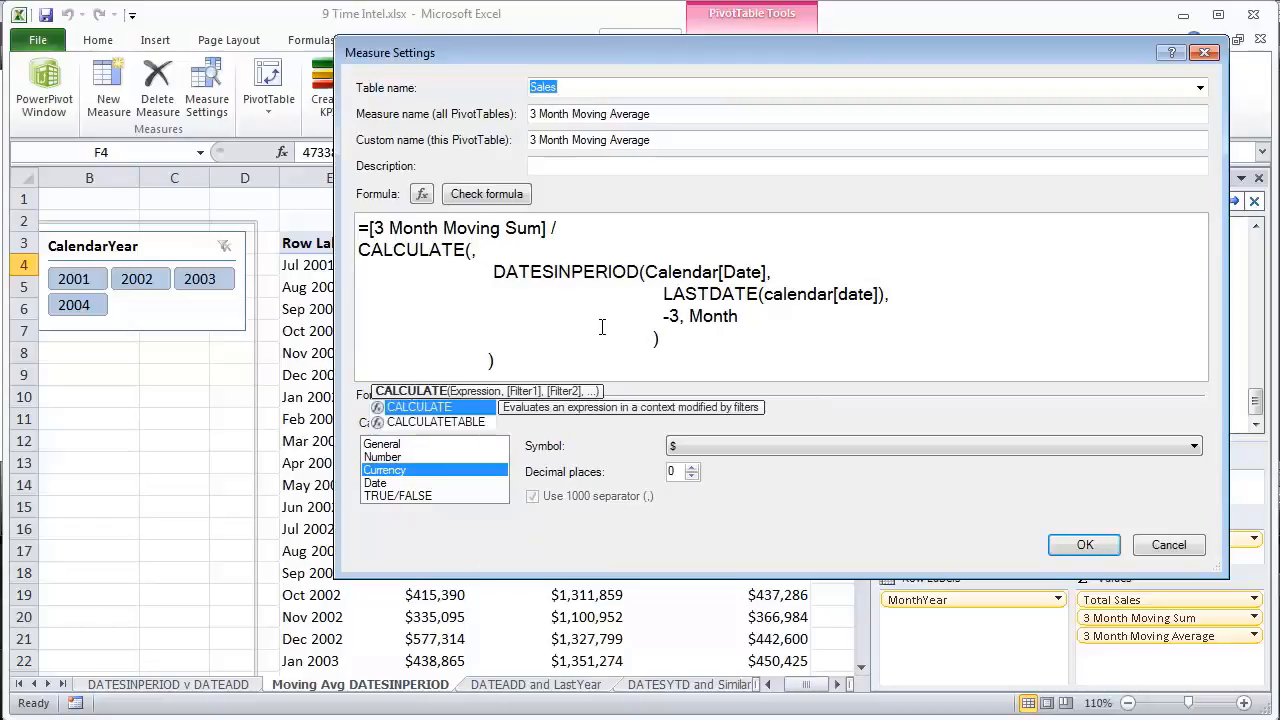
{"action": "type", "text": "DISTIN"}
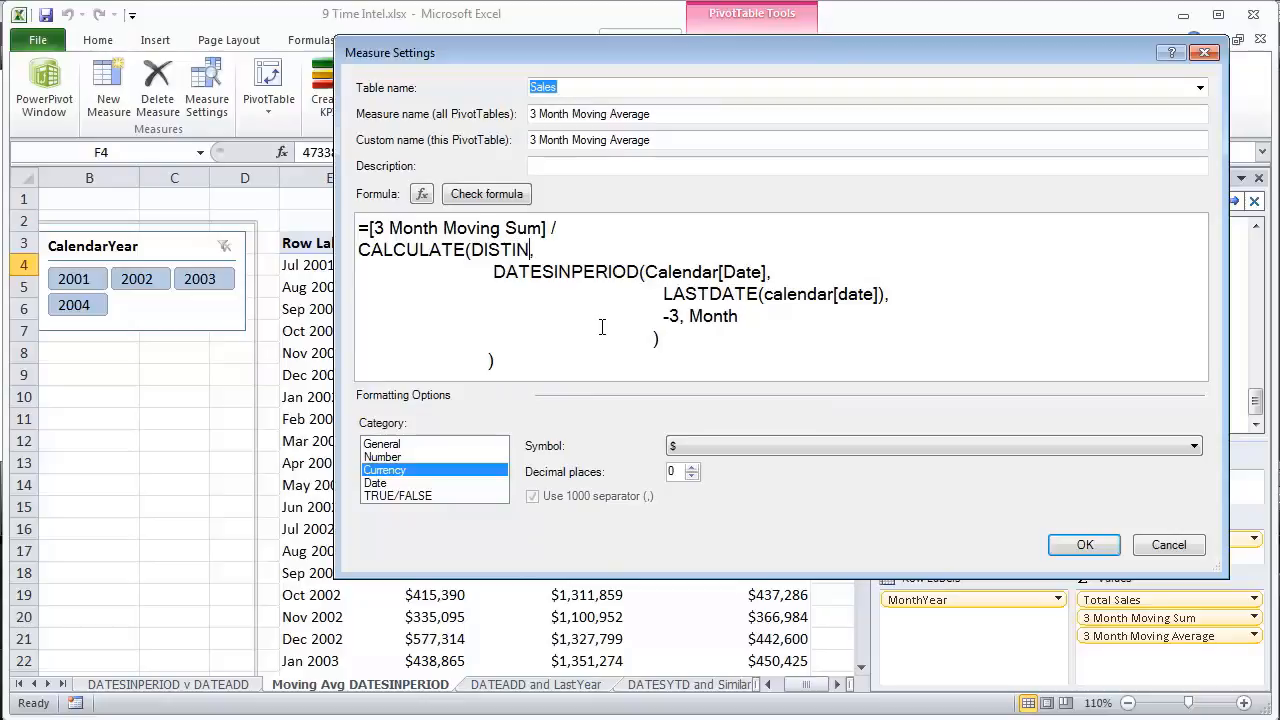
{"action": "type", "text": "CTCOUNT"}
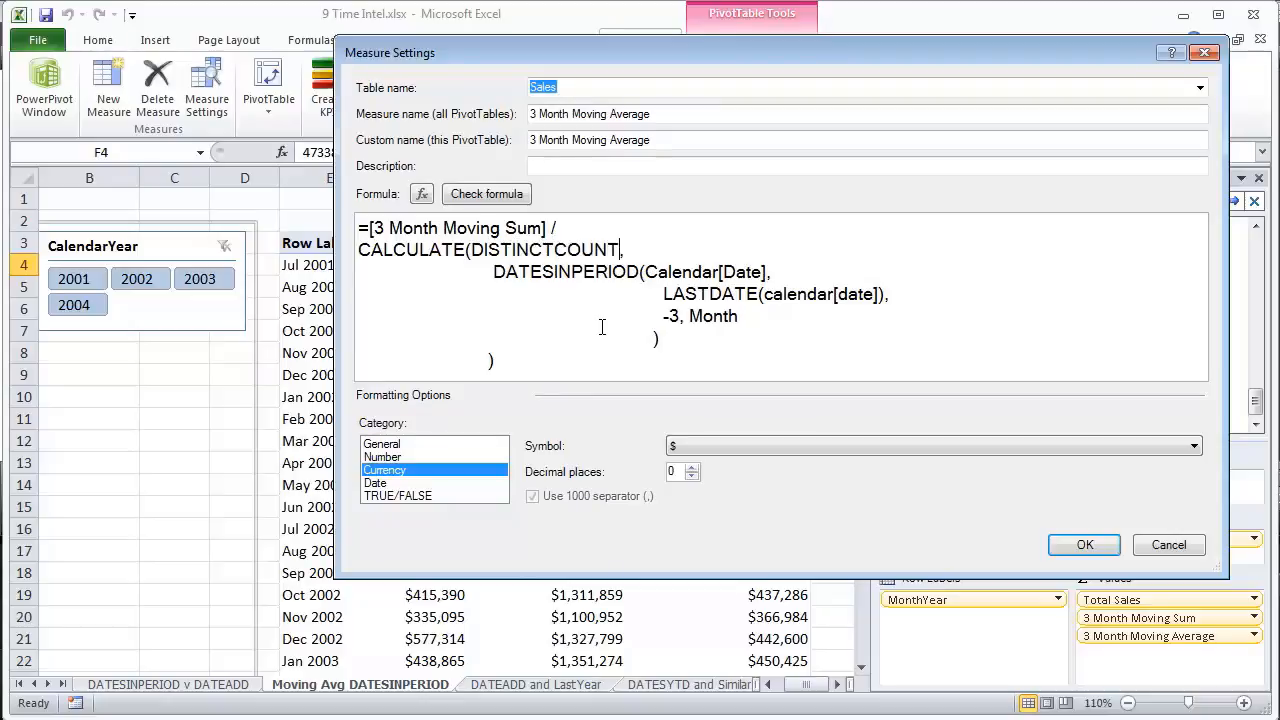
Enter Calendar[MonthYear] as the column argument of the divisor's DISTINCTCOUNT function
{"action": "type", "text": "(cAL"}
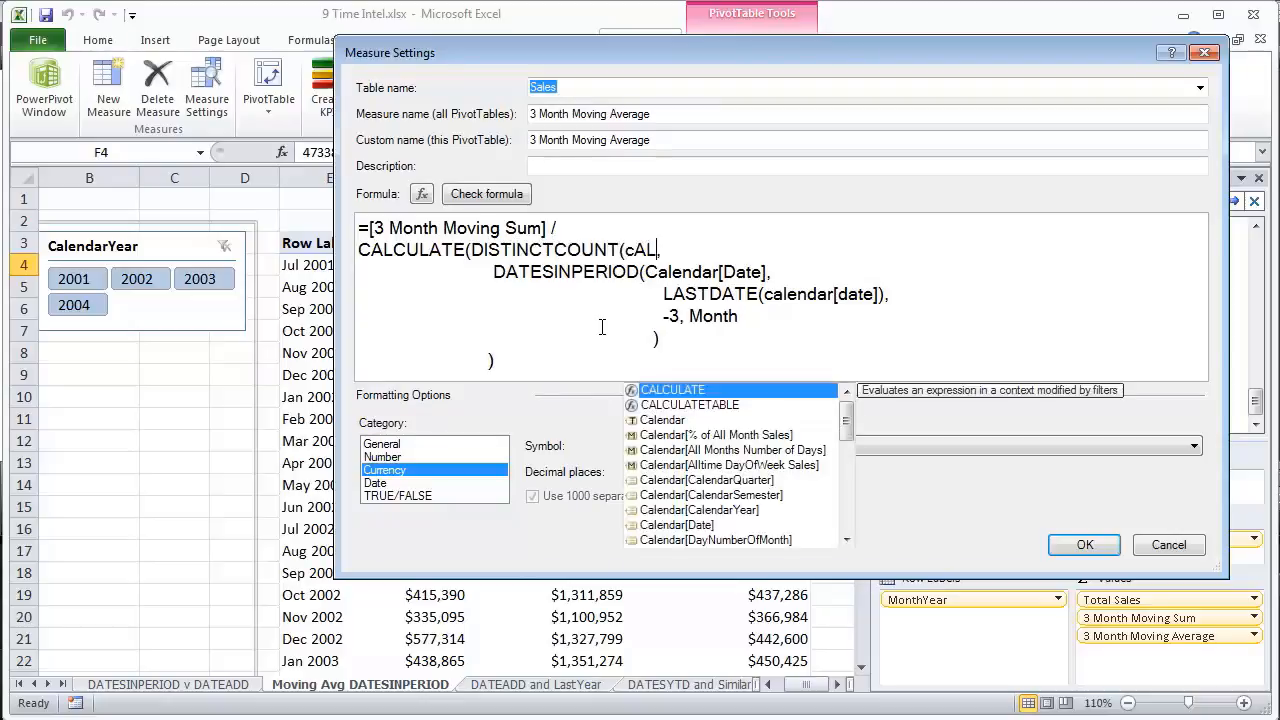
{"action": "key", "text": "BackSpace"}
{"action": "key", "text": "BackSpace"}
{"action": "key", "text": "BackSpace"}
{"action": "type", "text": "cal"}
{"action": "key", "text": "Down"}
{"action": "key", "text": "Down"}
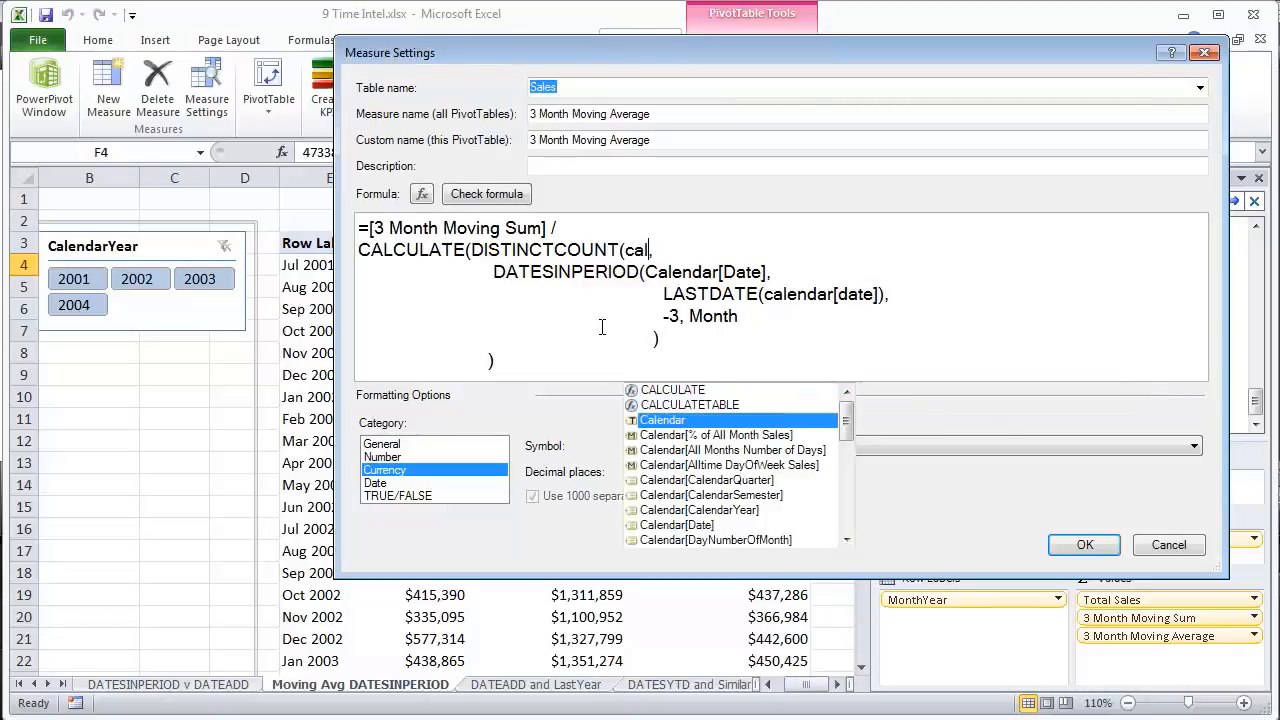
{"action": "key", "text": "Tab"}
{"action": "type", "text": "[m"}
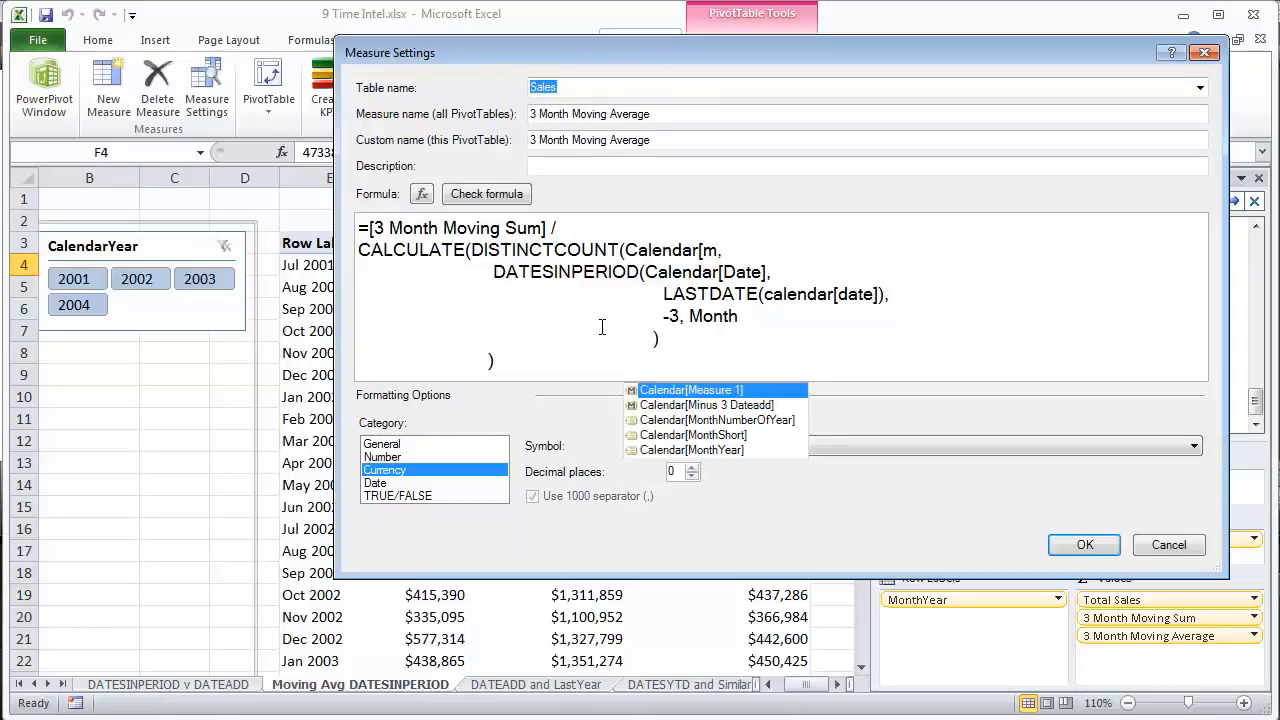
{"action": "key", "text": "Down"}
{"action": "key", "text": "Down"}
{"action": "key", "text": "Down"}
{"action": "key", "text": "Down"}
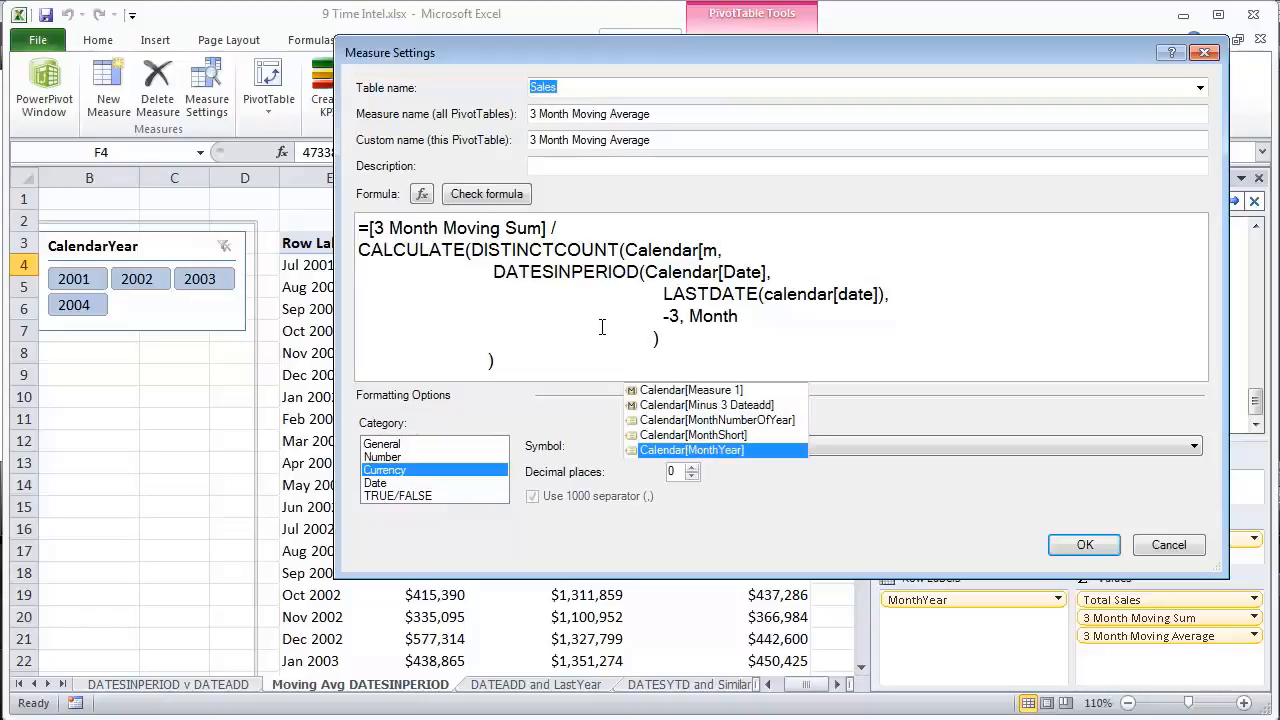
{"action": "key", "text": "Tab"}
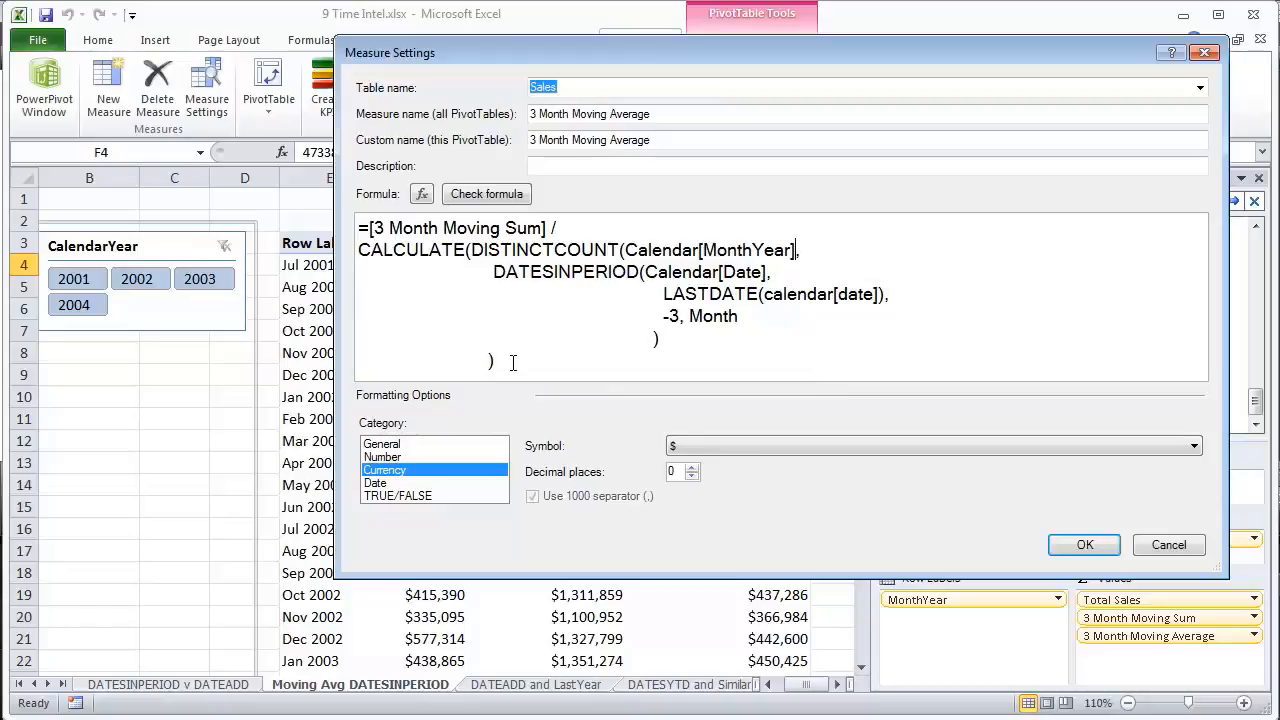
Add the closing parenthesis after Calendar[MonthYear] in the DISTINCTCOUNT function and save the 3 Month Moving Average measure
{"action": "left_click_drag", "start_coordinate": [495, 360], "coordinate": [318, 250]}
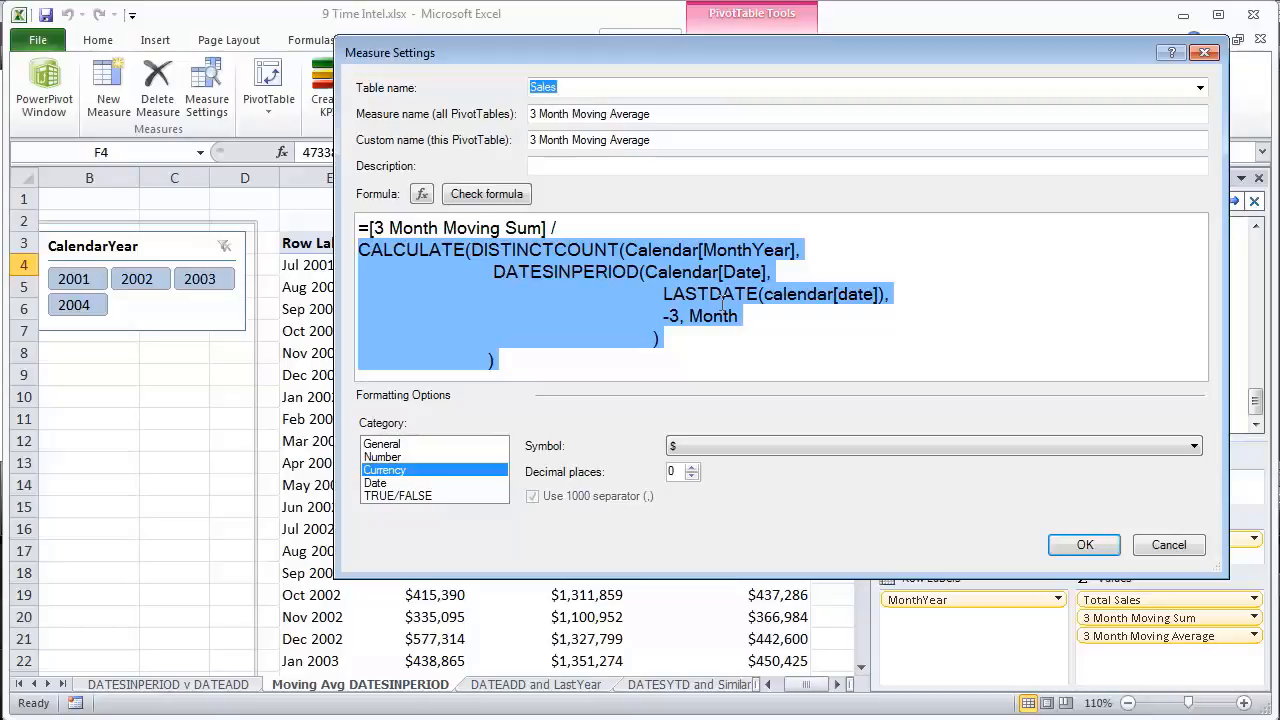
{"action": "left_click", "coordinate": [1090, 546]}
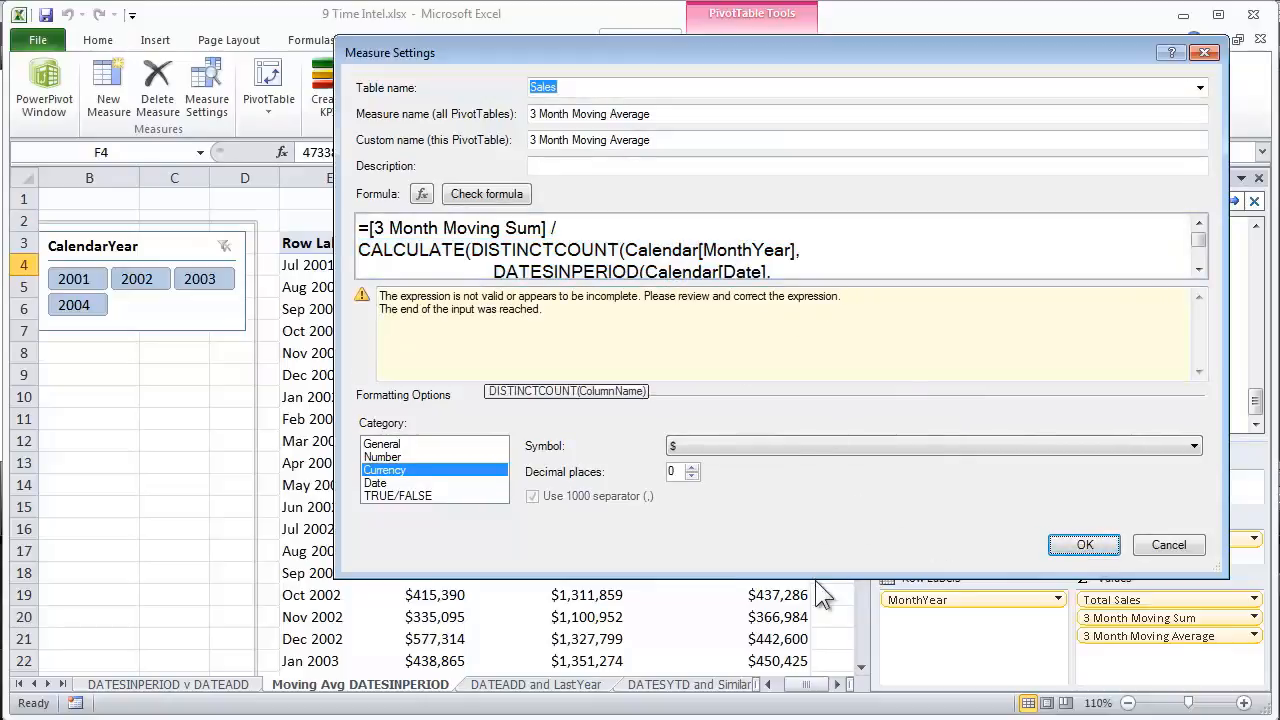
{"action": "left_click_drag", "start_coordinate": [815, 578], "coordinate": [815, 719]}
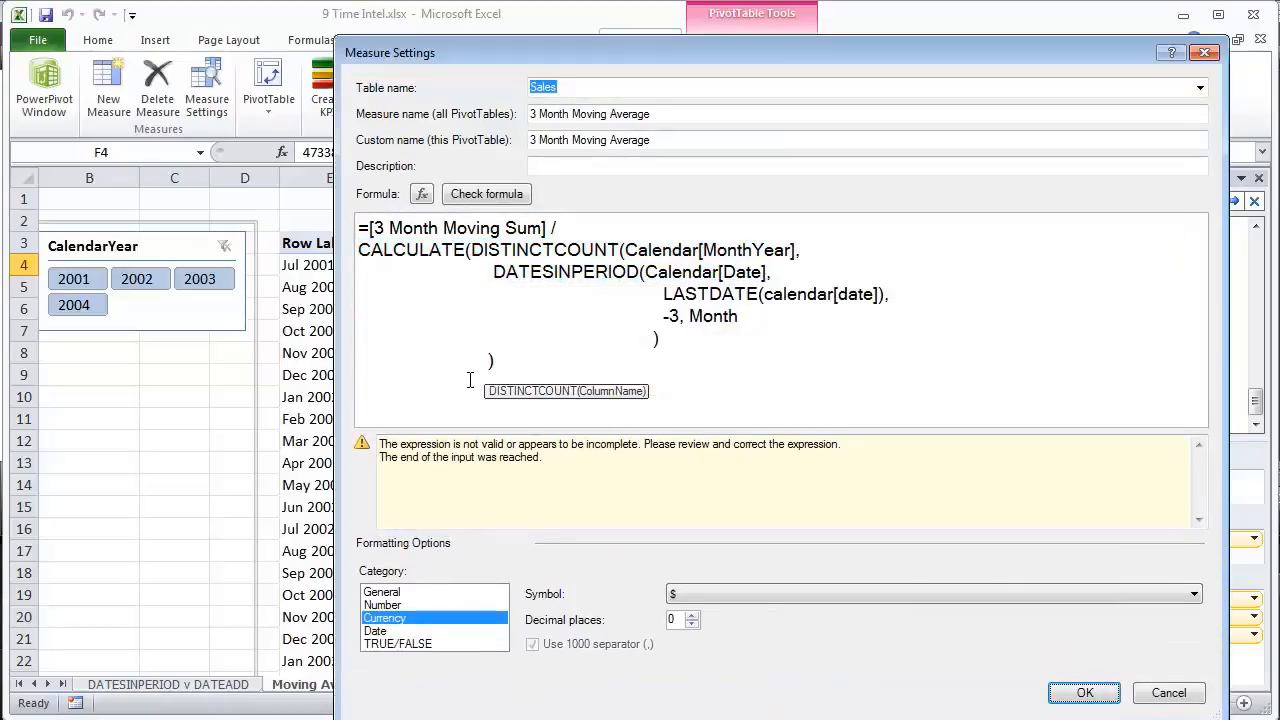
{"action": "left_click", "coordinate": [798, 251]}
{"action": "type", "text": ")"}
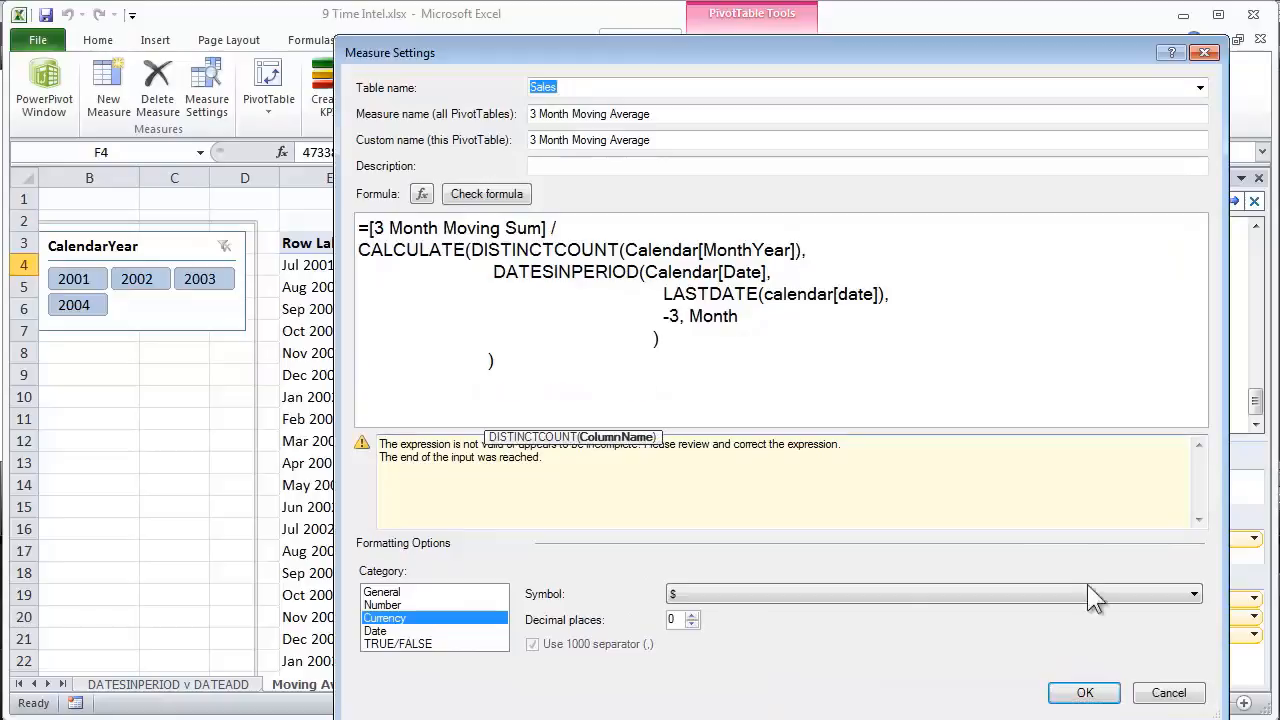
{"action": "left_click", "coordinate": [1085, 693]}
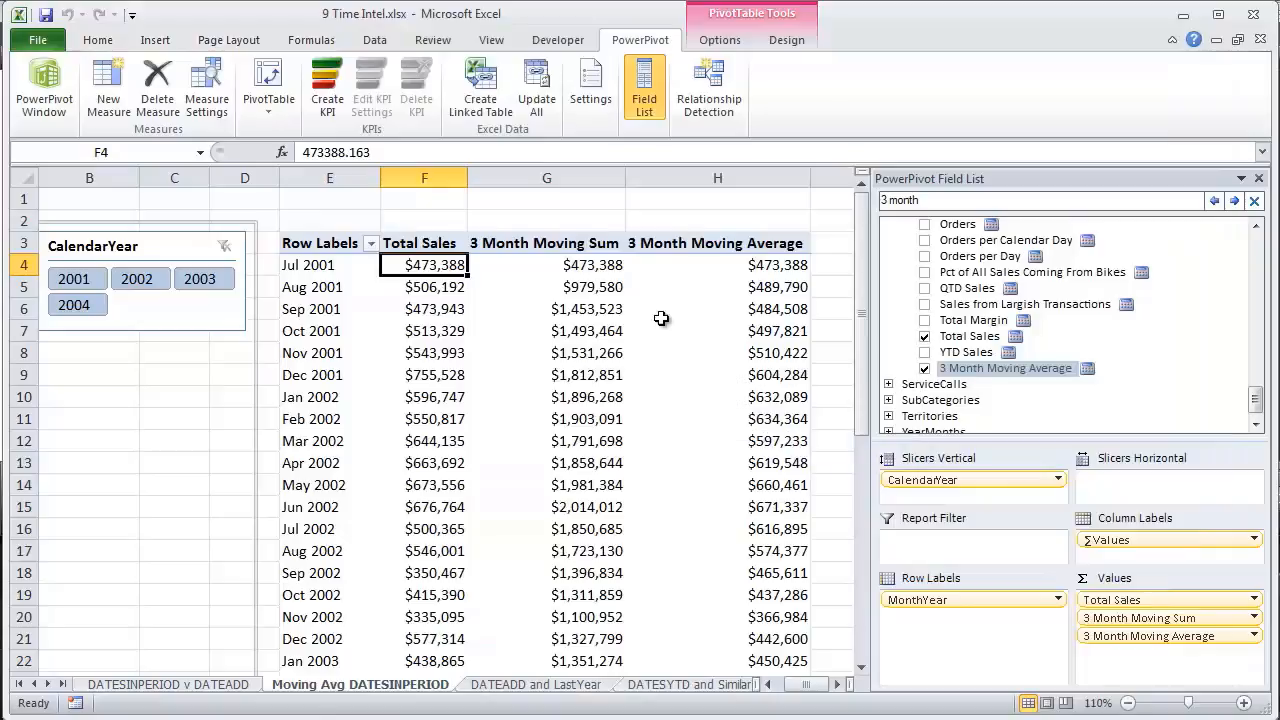
Compare the 3 Month Moving Average for July to September 2001 with the matching Total Sales and 3 Month Moving Sum values
{"action": "left_click", "coordinate": [708, 270]}
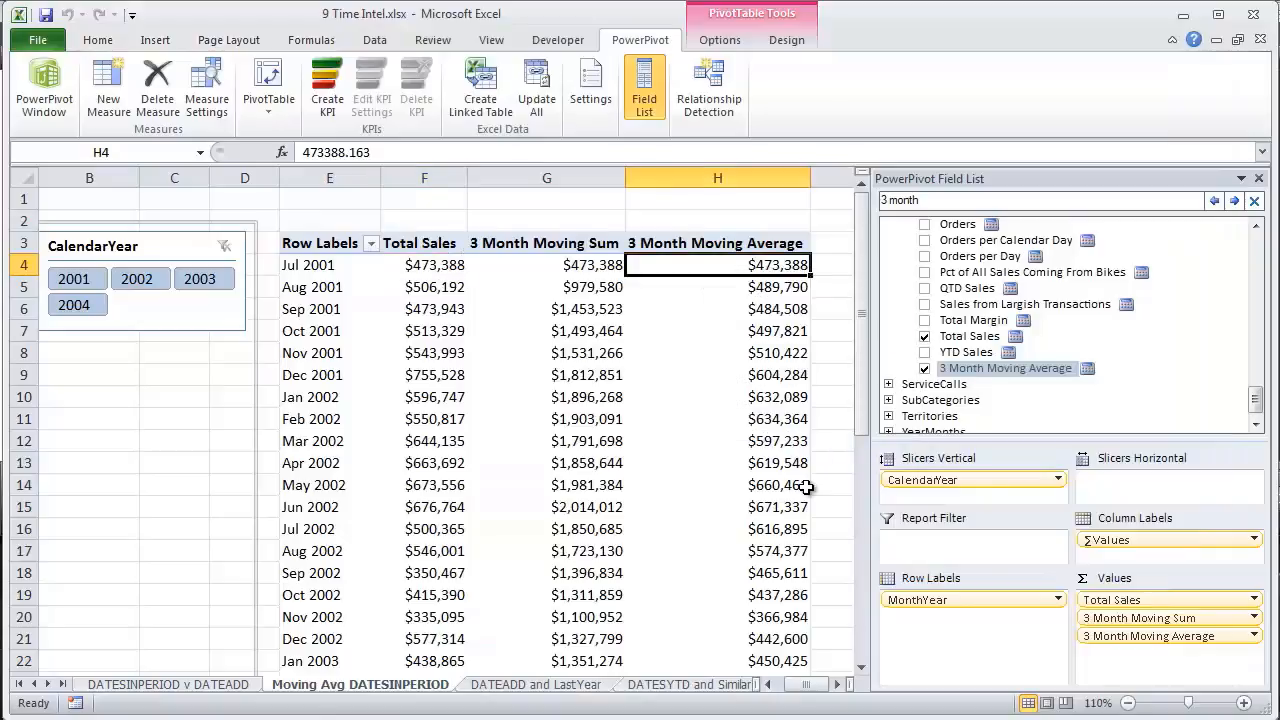
{"action": "left_click", "coordinate": [400, 270]}
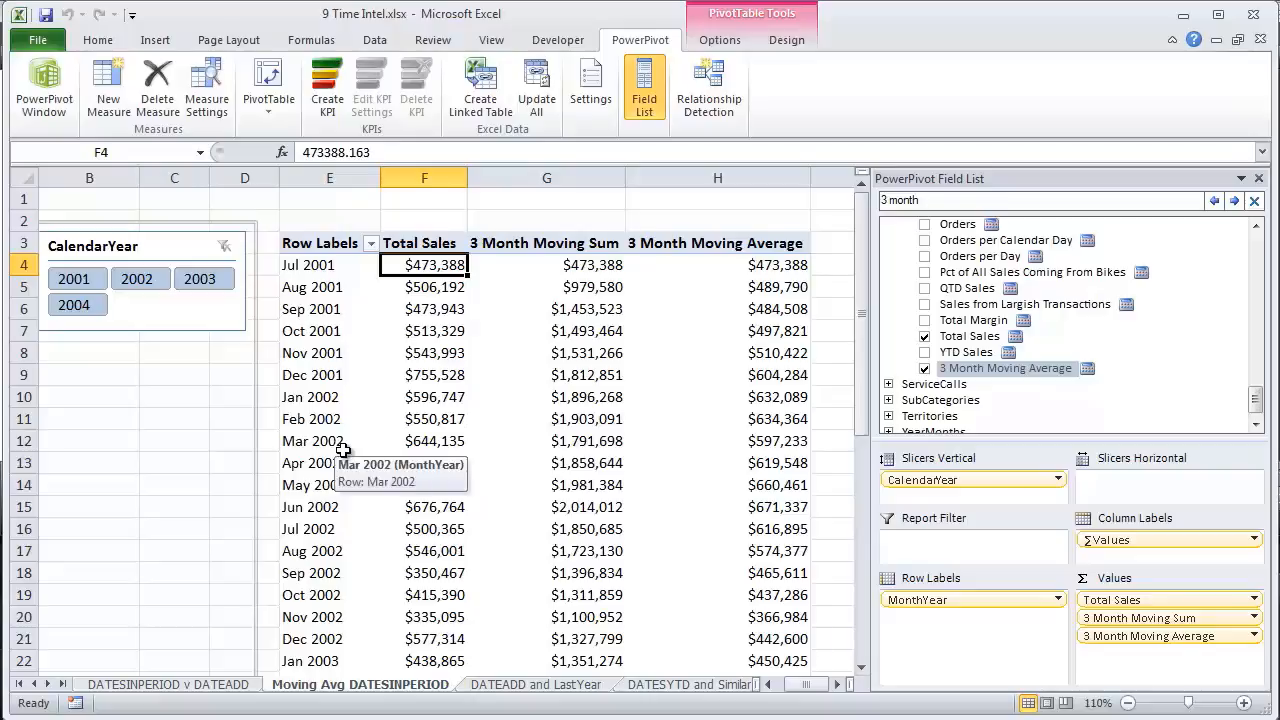
{"action": "left_click", "coordinate": [762, 290]}
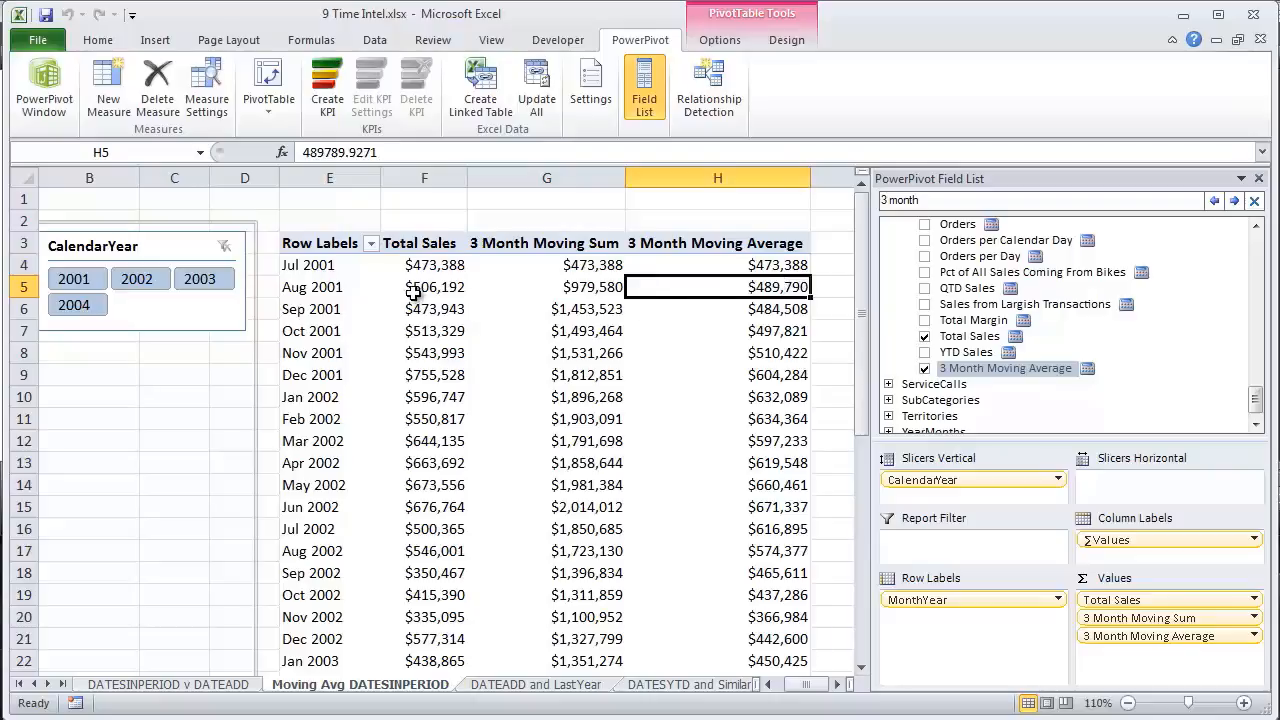
{"action": "left_click_drag", "start_coordinate": [423, 266], "coordinate": [428, 287]}
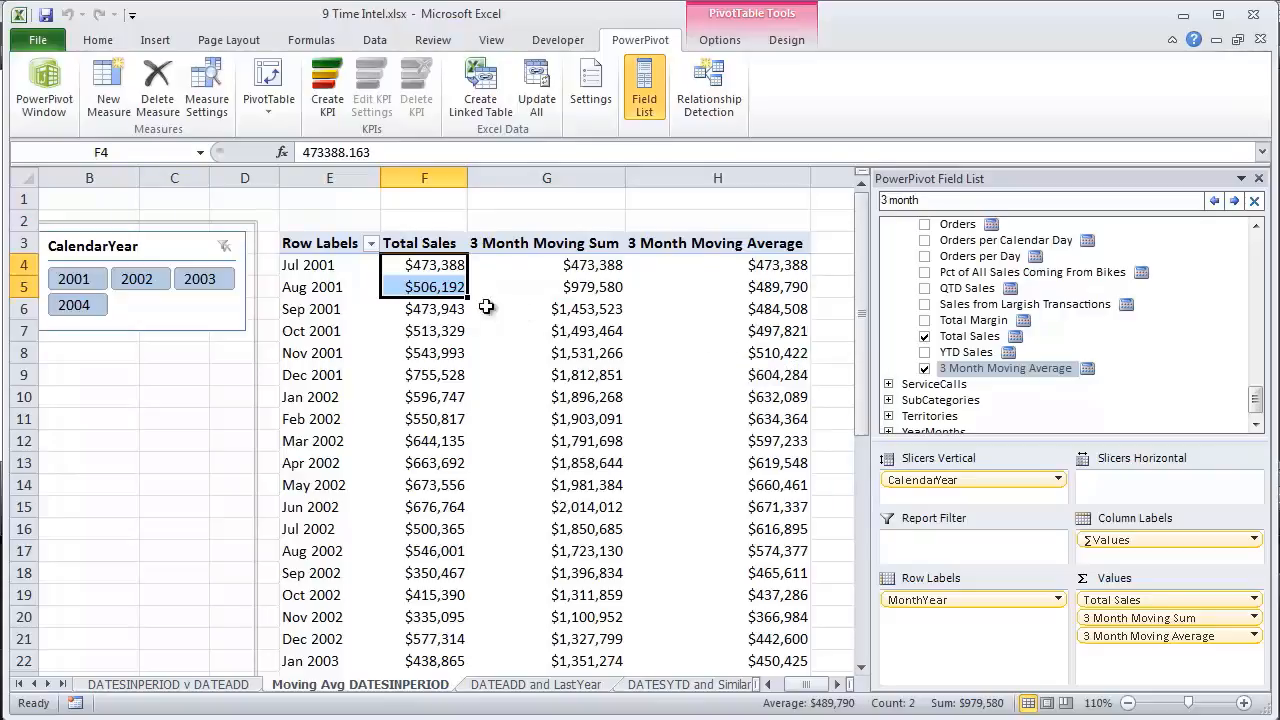
{"action": "left_click_drag", "start_coordinate": [438, 265], "coordinate": [432, 308]}
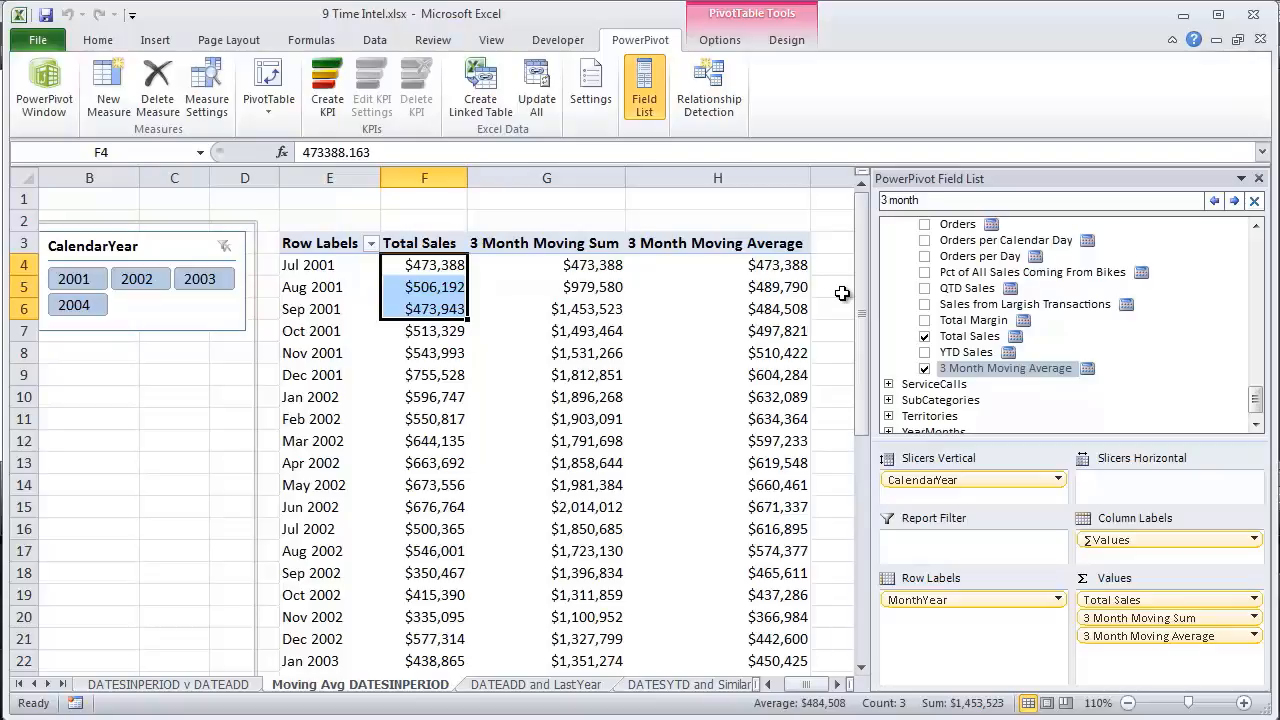
{"action": "left_click", "coordinate": [597, 291]}
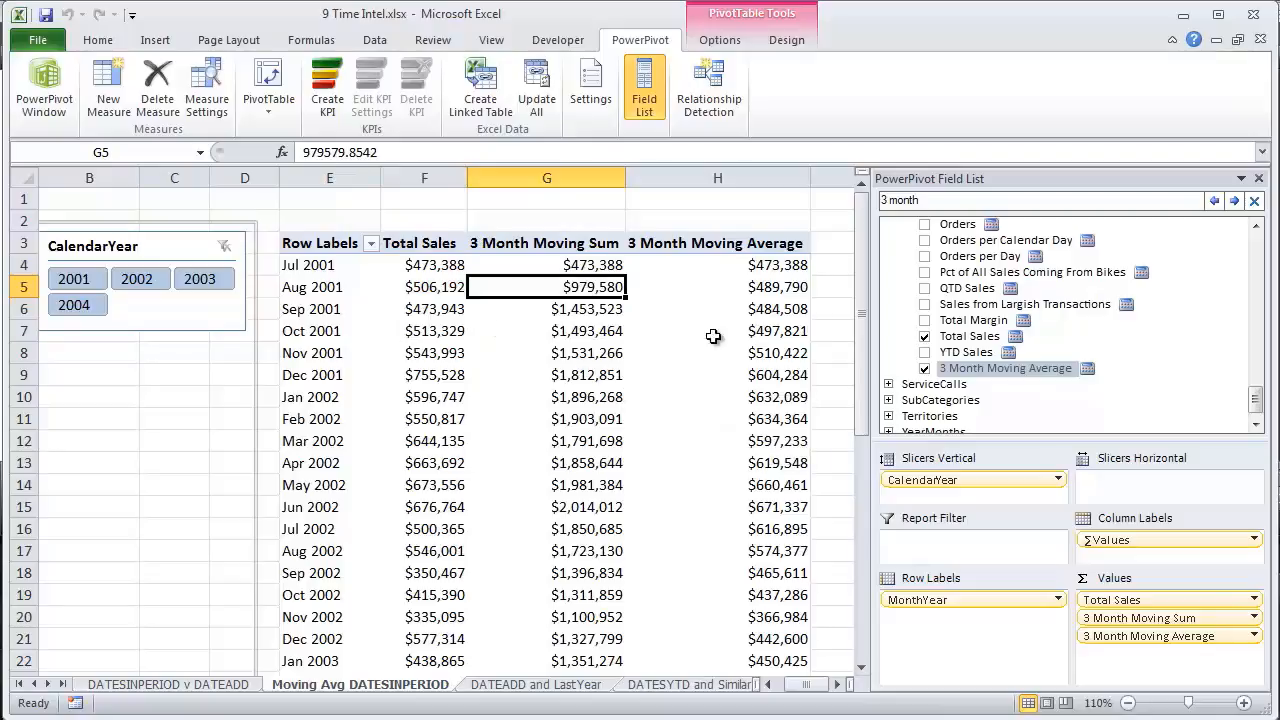
{"action": "left_click", "coordinate": [762, 265]}
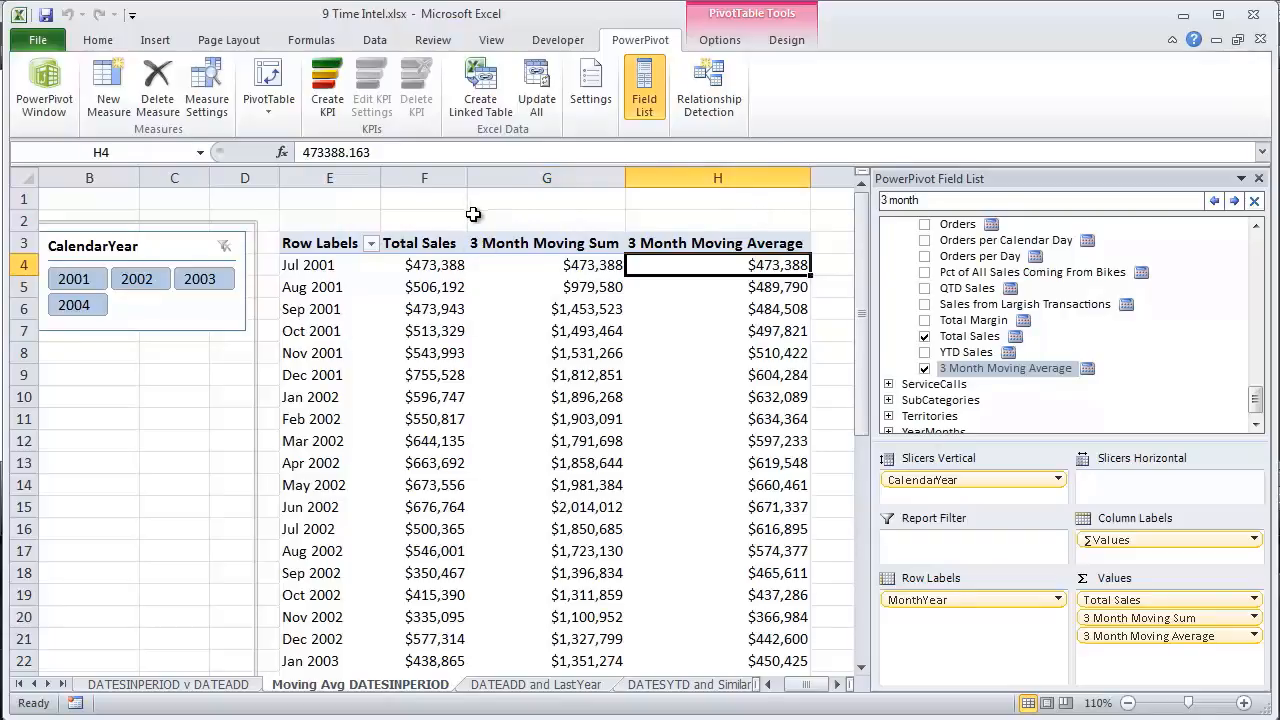
{"action": "left_click", "coordinate": [556, 307]}
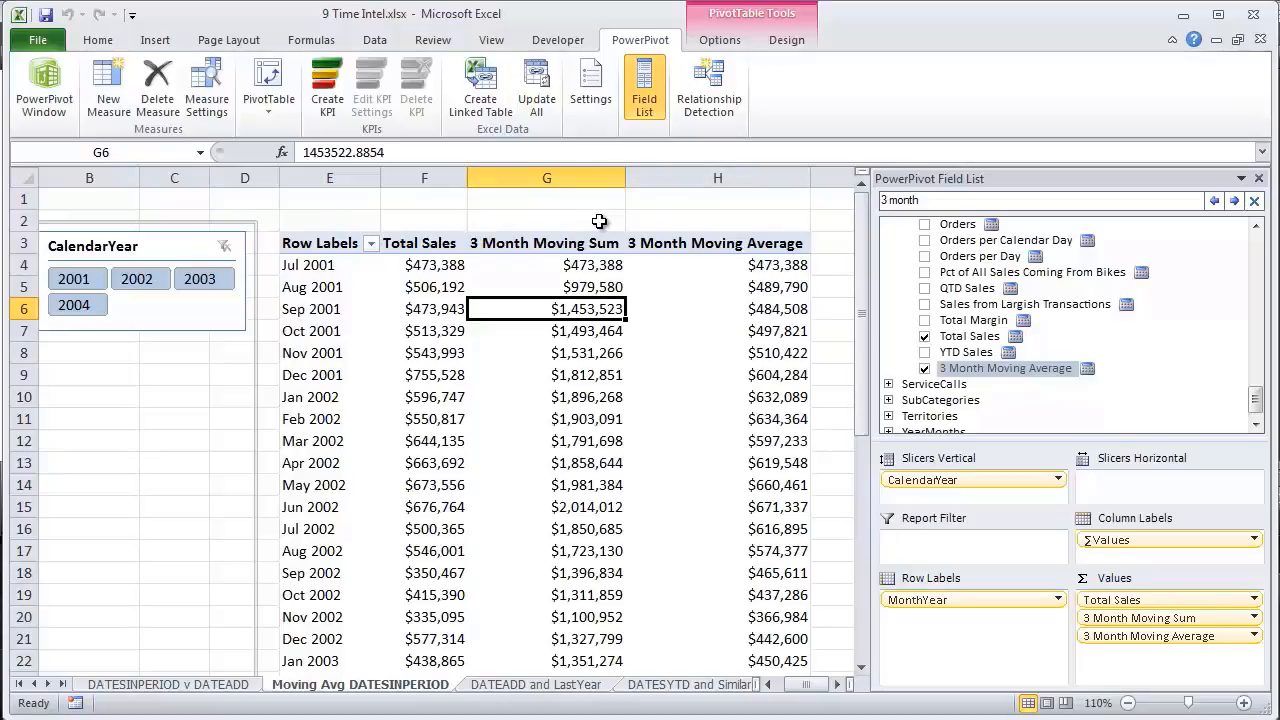
Remove 3 Month Moving Sum from the PivotTable's values and insert a basic line PivotChart of the remaining measures
{"action": "left_click", "coordinate": [1172, 621]}
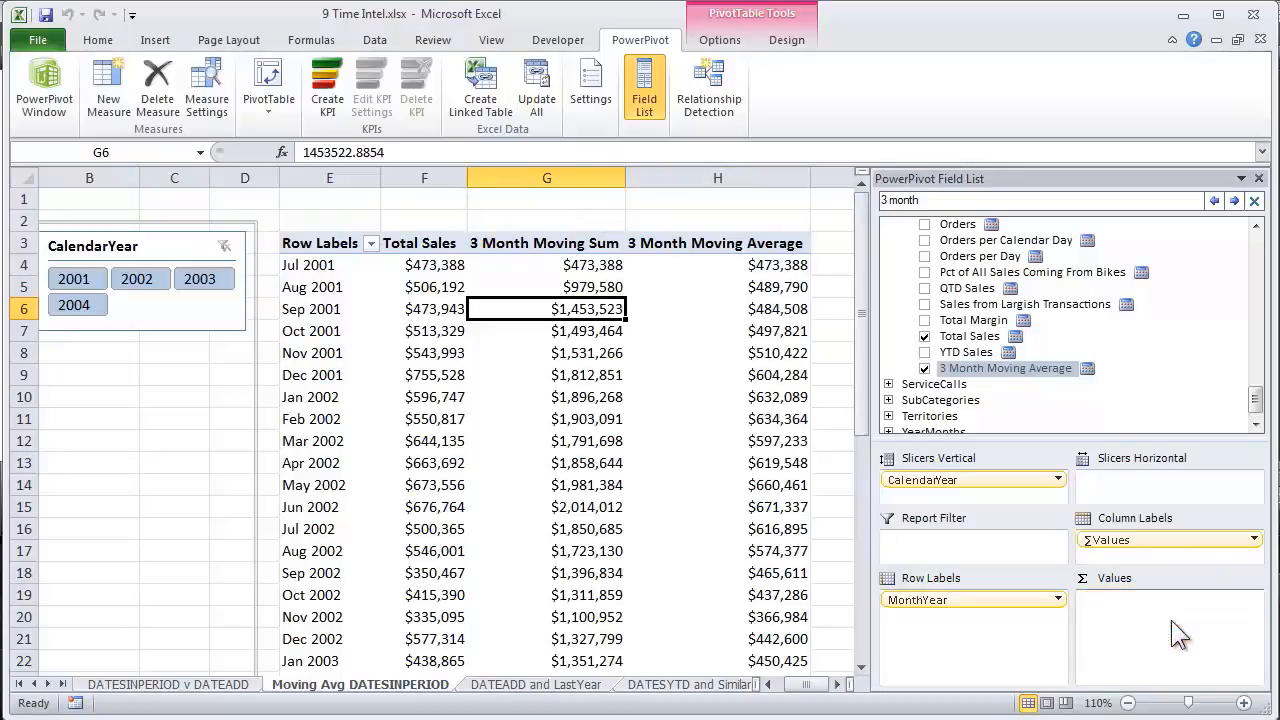
{"action": "left_click_drag", "start_coordinate": [1180, 635], "coordinate": [795, 552]}
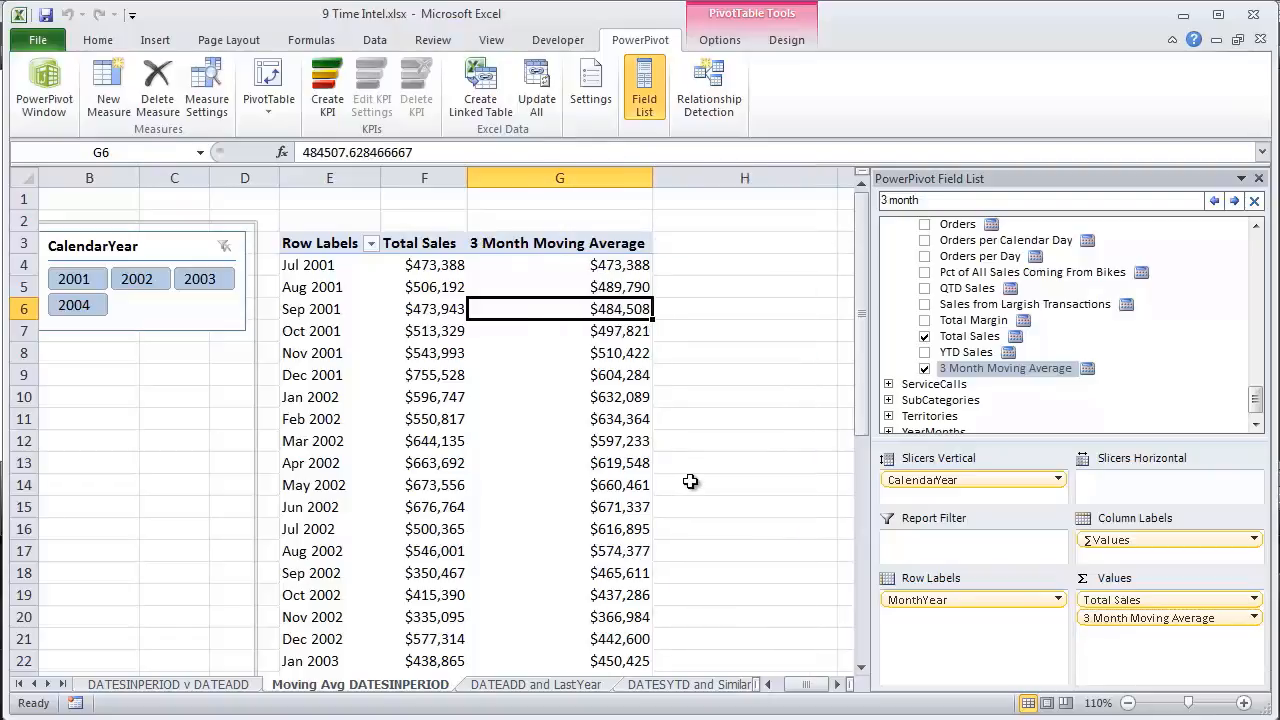
{"action": "left_click", "coordinate": [718, 37]}
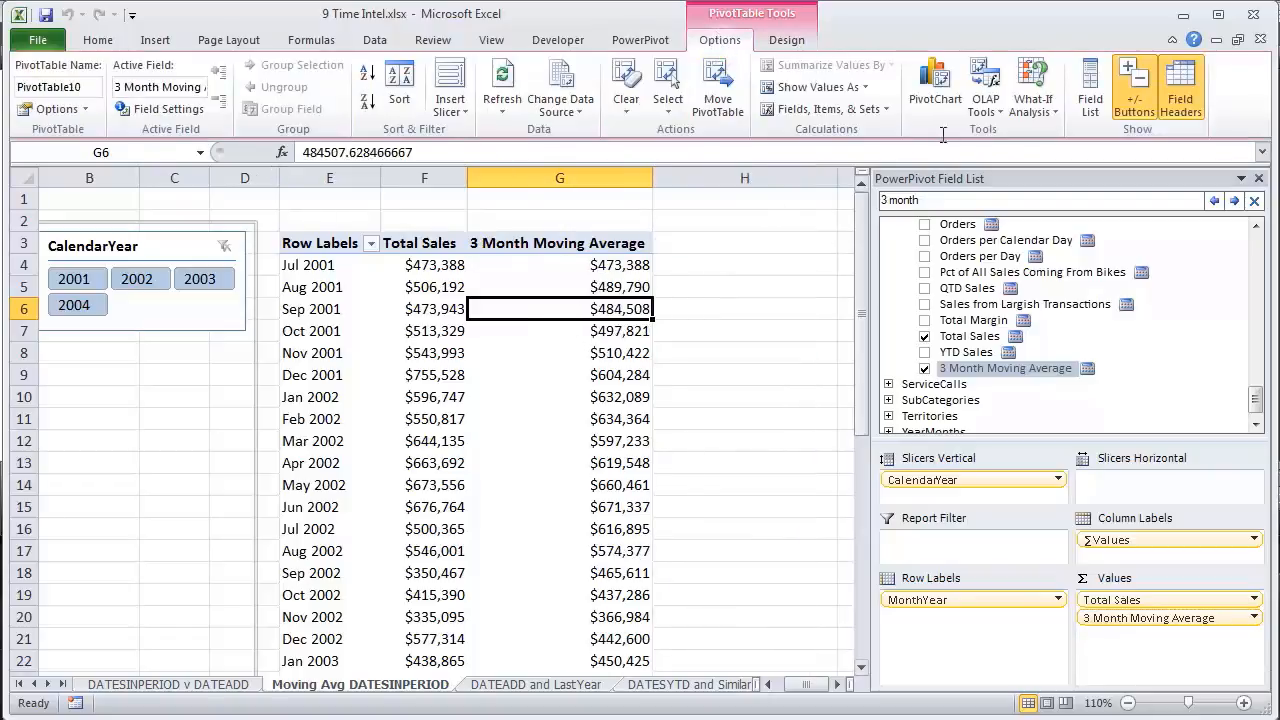
{"action": "left_click", "coordinate": [924, 100]}
{"action": "left_click_drag", "start_coordinate": [716, 190], "coordinate": [596, 205]}
{"action": "left_click", "coordinate": [440, 458]}
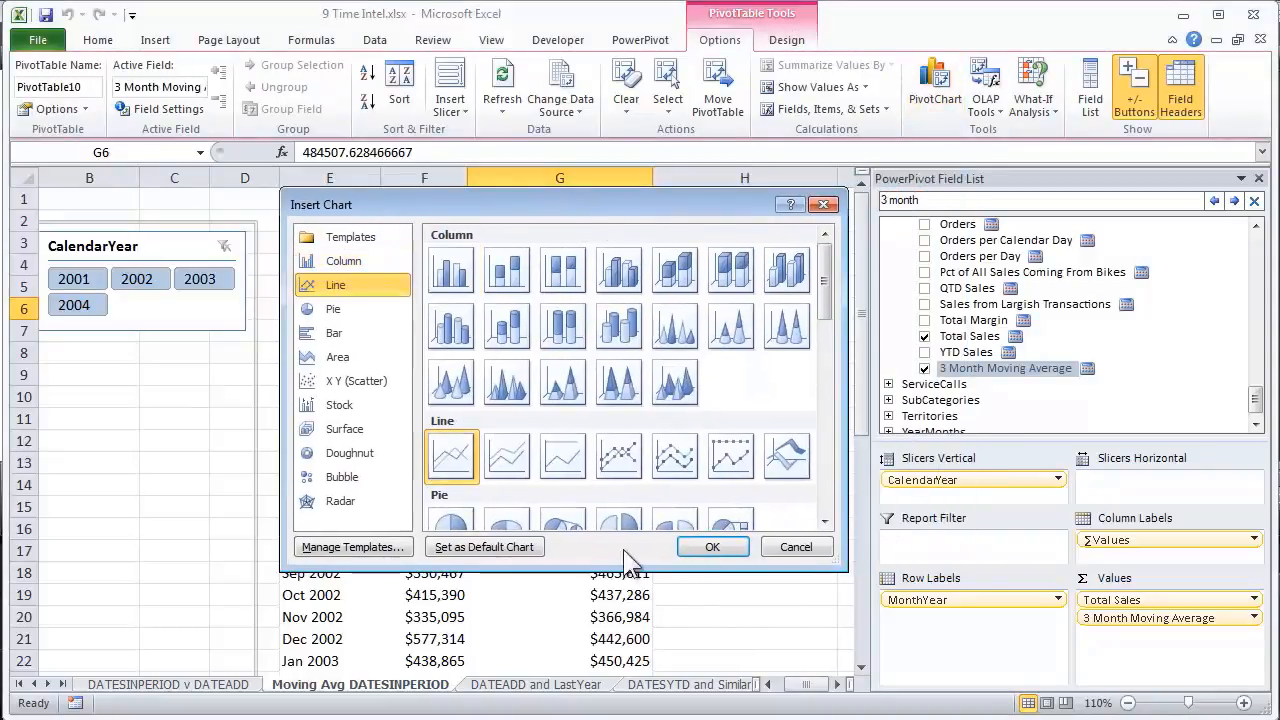
{"action": "left_click", "coordinate": [712, 550]}
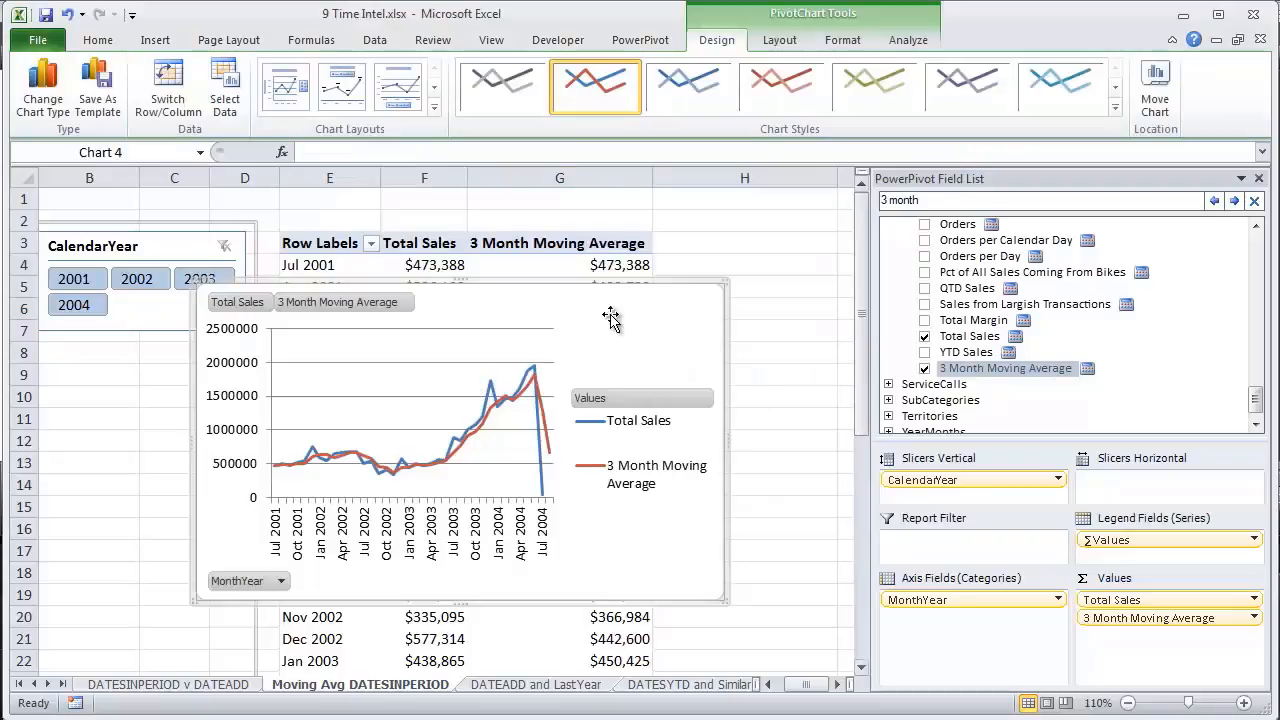
Move the chart clear of the CalendarYear slicer and filter the years to 2002 and 2003
{"action": "left_click_drag", "start_coordinate": [548, 288], "coordinate": [578, 356]}
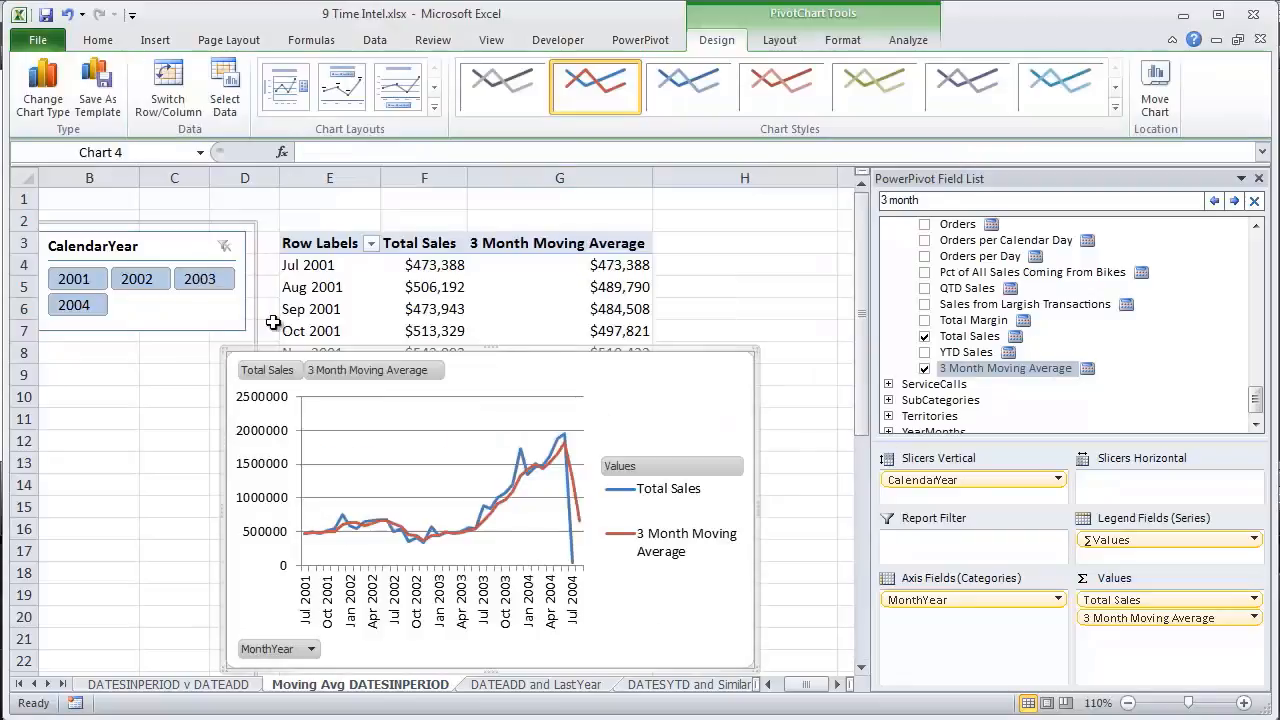
{"action": "left_click", "coordinate": [174, 282]}
{"action": "left_click", "coordinate": [188, 281], "text": "ctrl"}
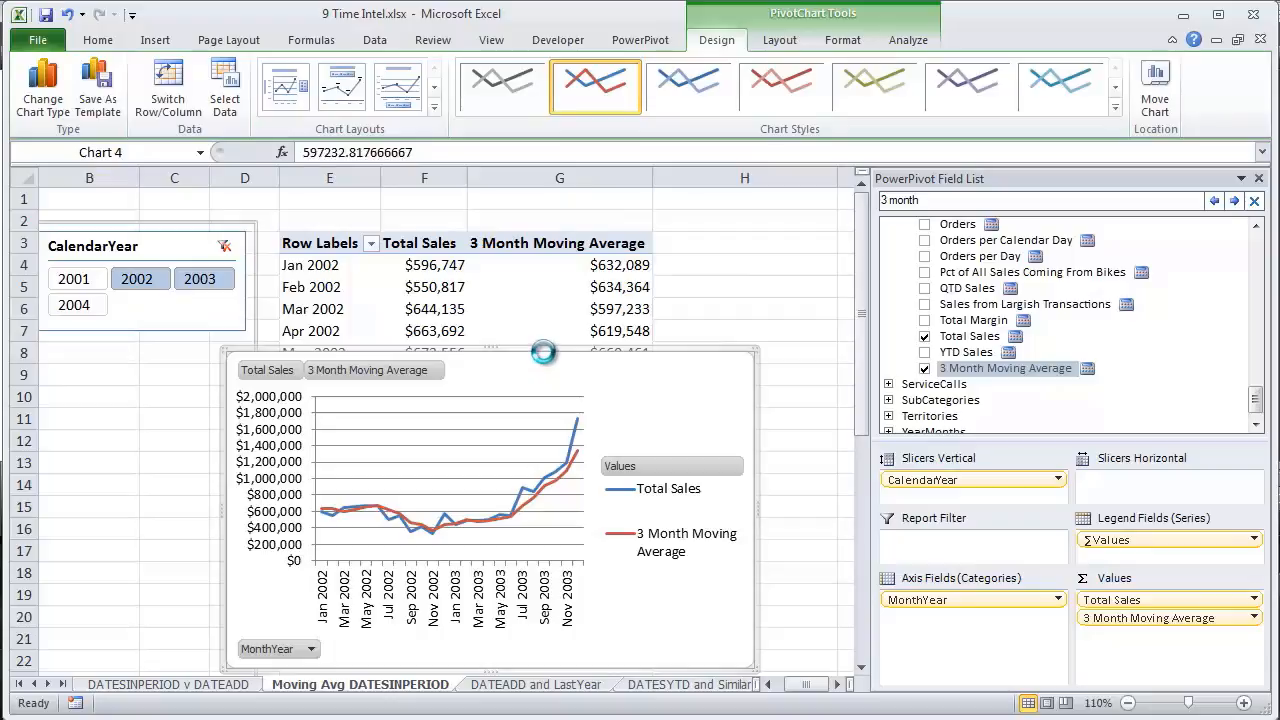
Reposition the line chart higher on the sheet and enlarge it in width and height
{"action": "left_click_drag", "start_coordinate": [543, 352], "coordinate": [509, 264]}
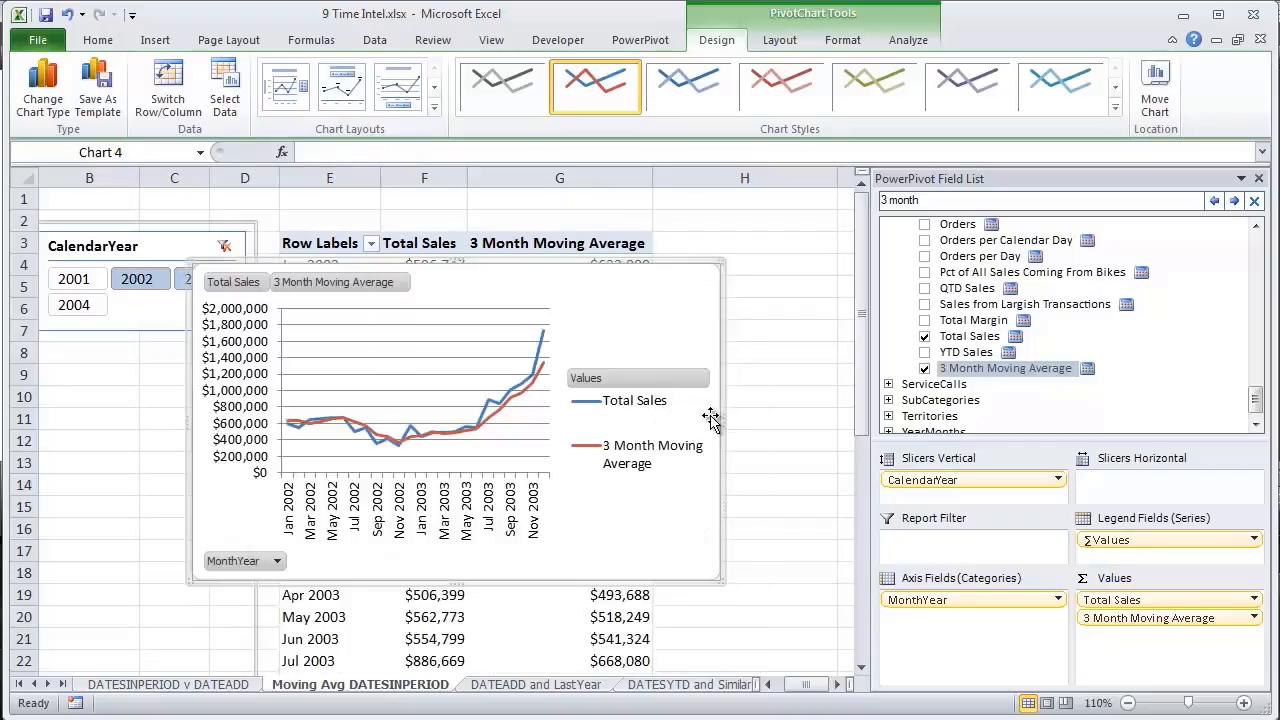
{"action": "left_click_drag", "start_coordinate": [720, 414], "coordinate": [846, 391]}
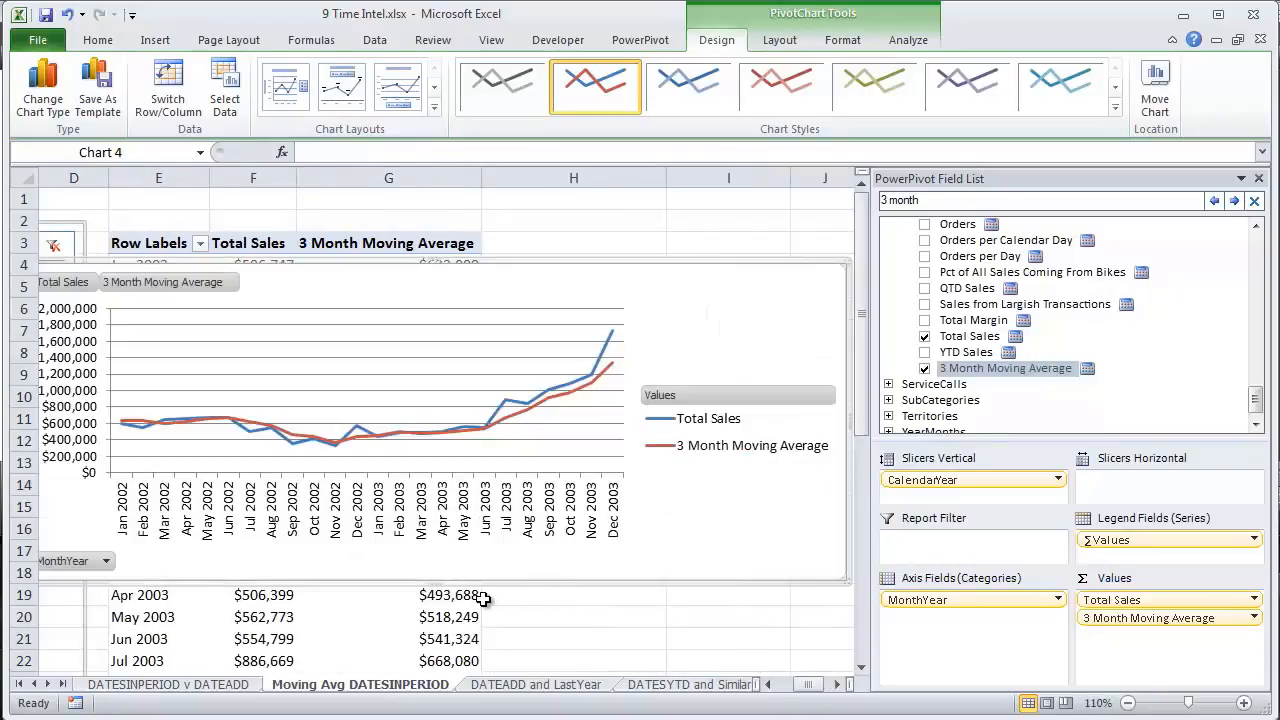
{"action": "left_click_drag", "start_coordinate": [434, 580], "coordinate": [440, 666]}
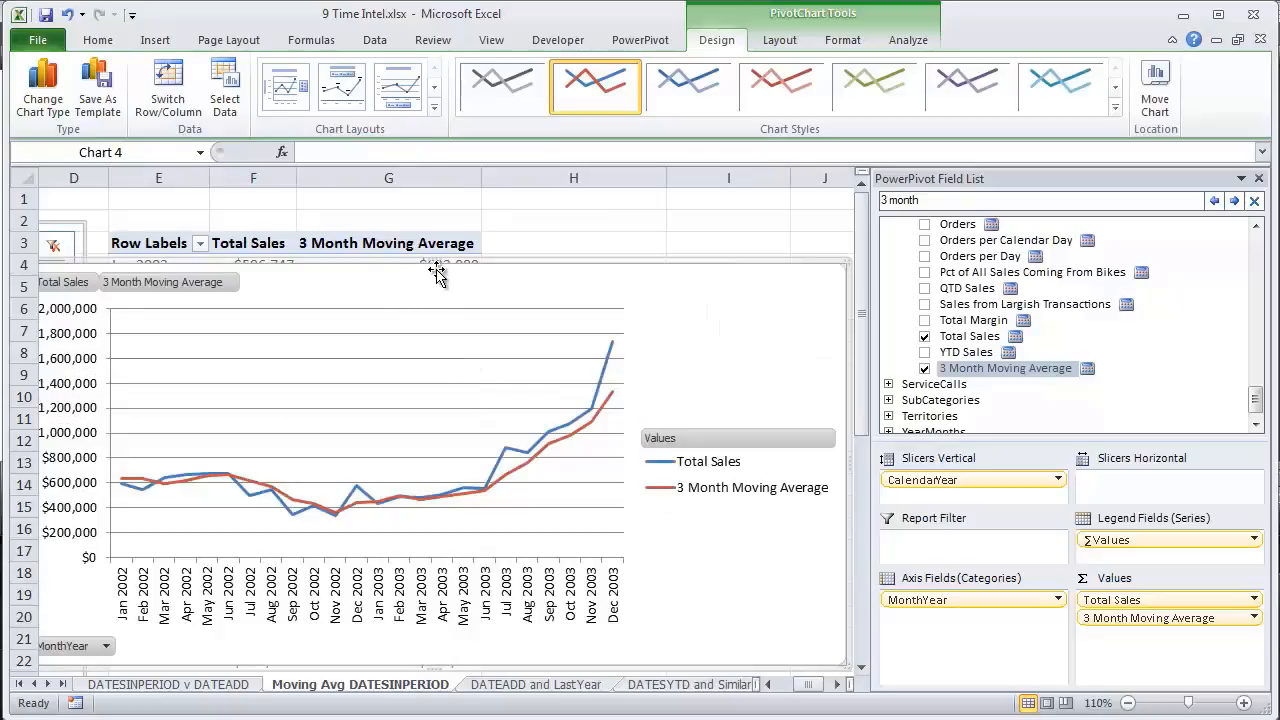
{"action": "left_click_drag", "start_coordinate": [432, 262], "coordinate": [429, 204]}
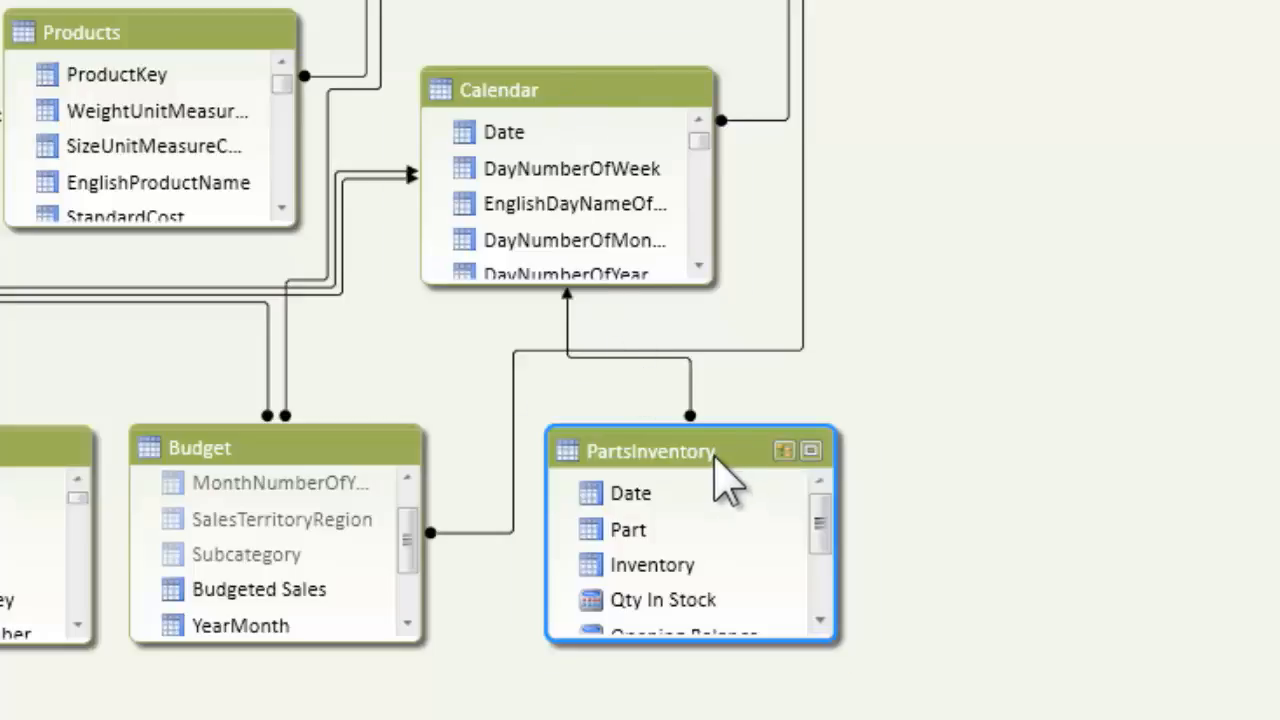
In the PowerPivot window, open the PartsInventory table from the diagram and examine the Date, Part and Inventory values of its 7/4/2001 row
{"action": "right_click", "coordinate": [662, 457]}
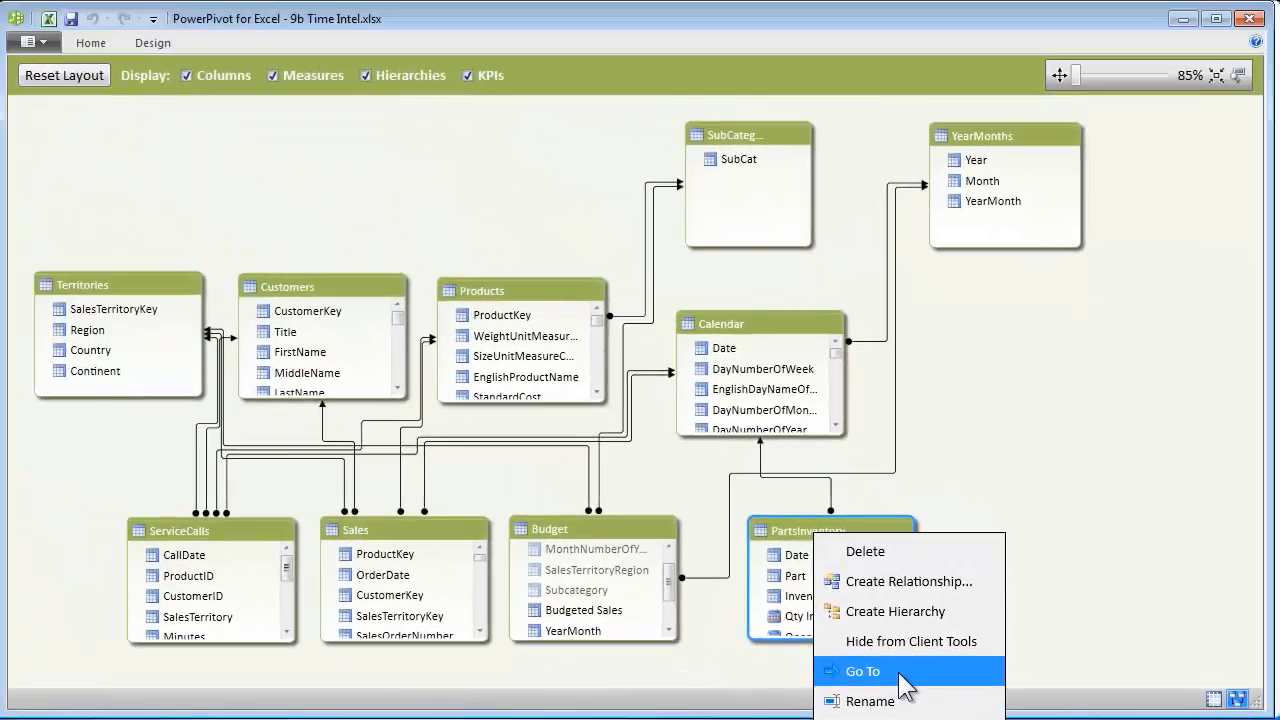
{"action": "left_click", "coordinate": [768, 690]}
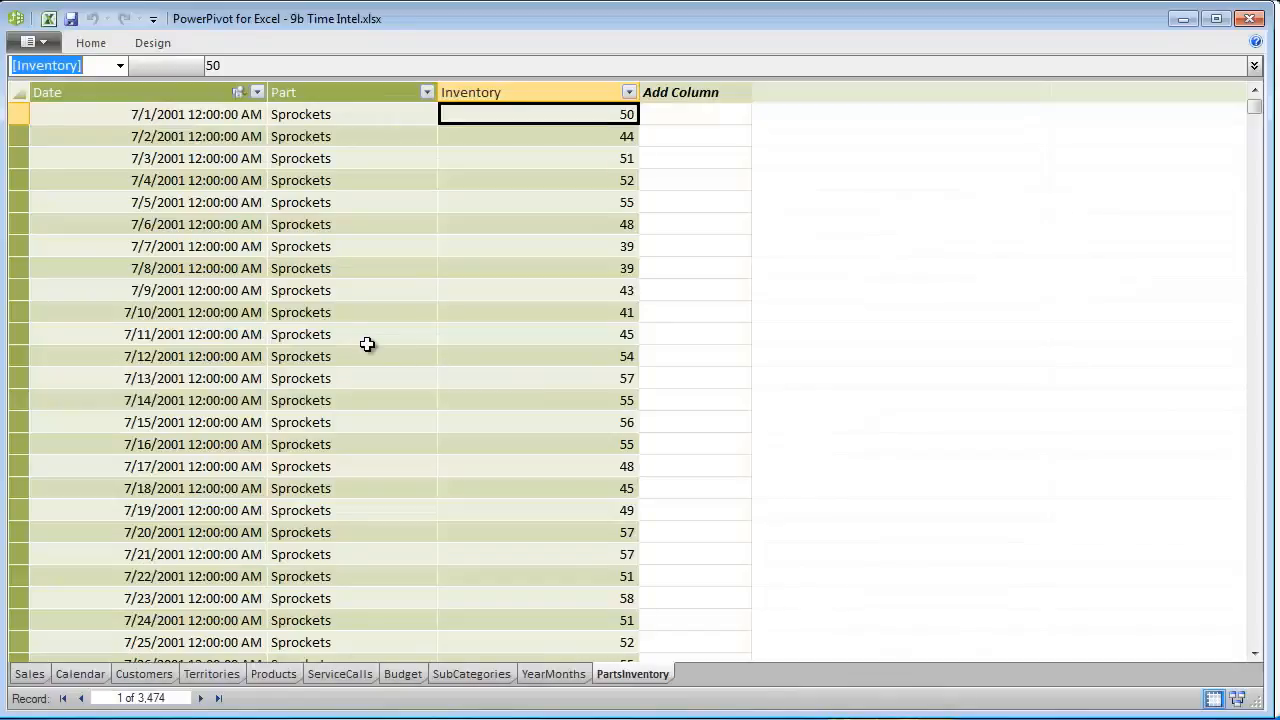
{"action": "double_click", "coordinate": [88, 42]}
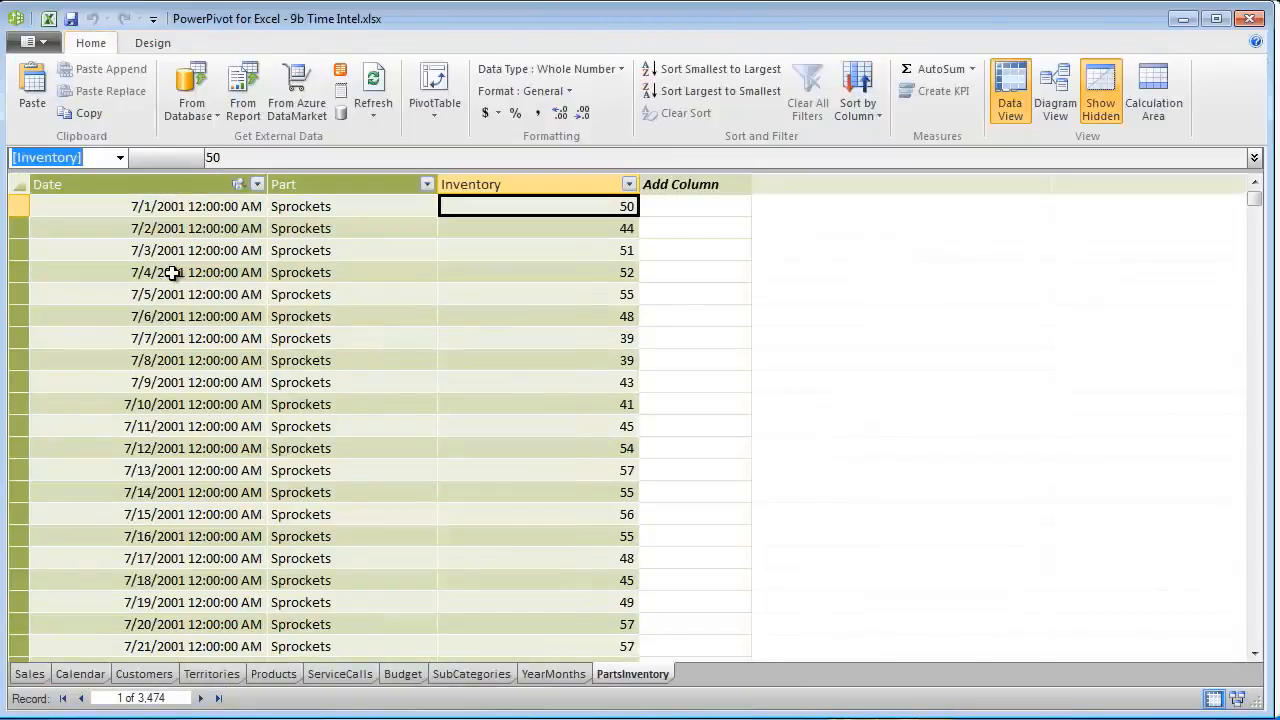
{"action": "left_click", "coordinate": [173, 272]}
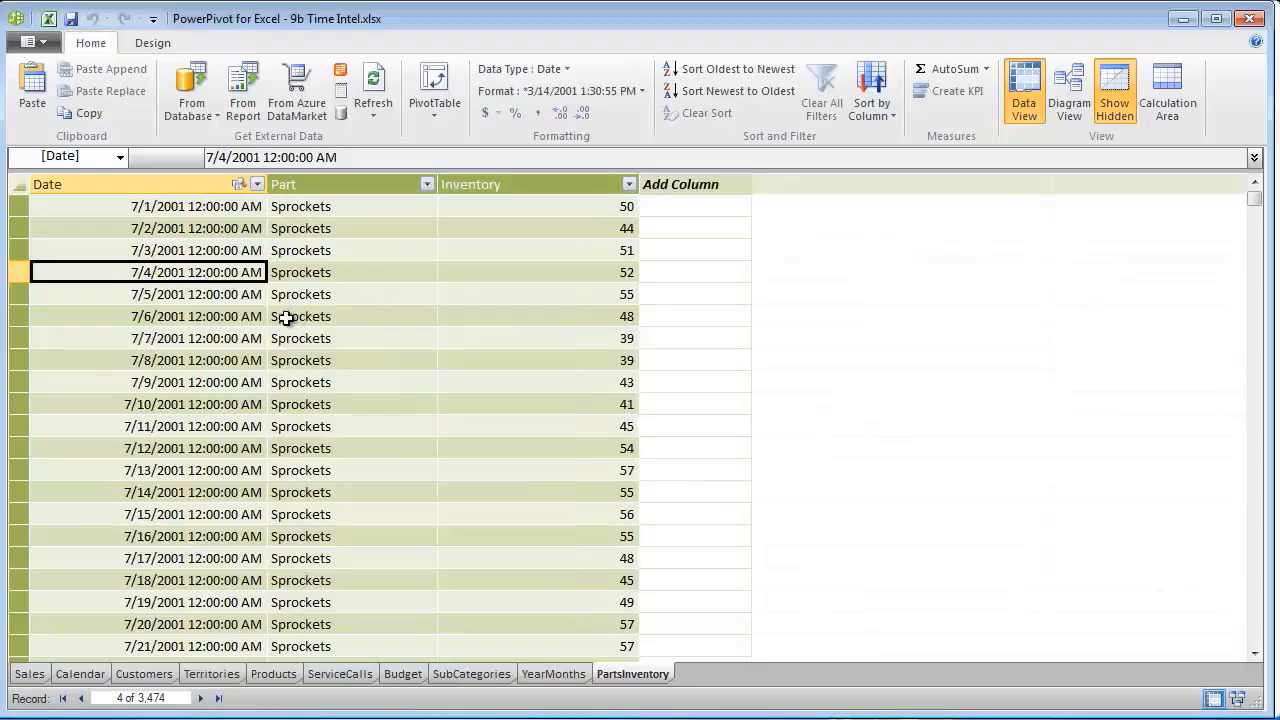
{"action": "left_click", "coordinate": [334, 272]}
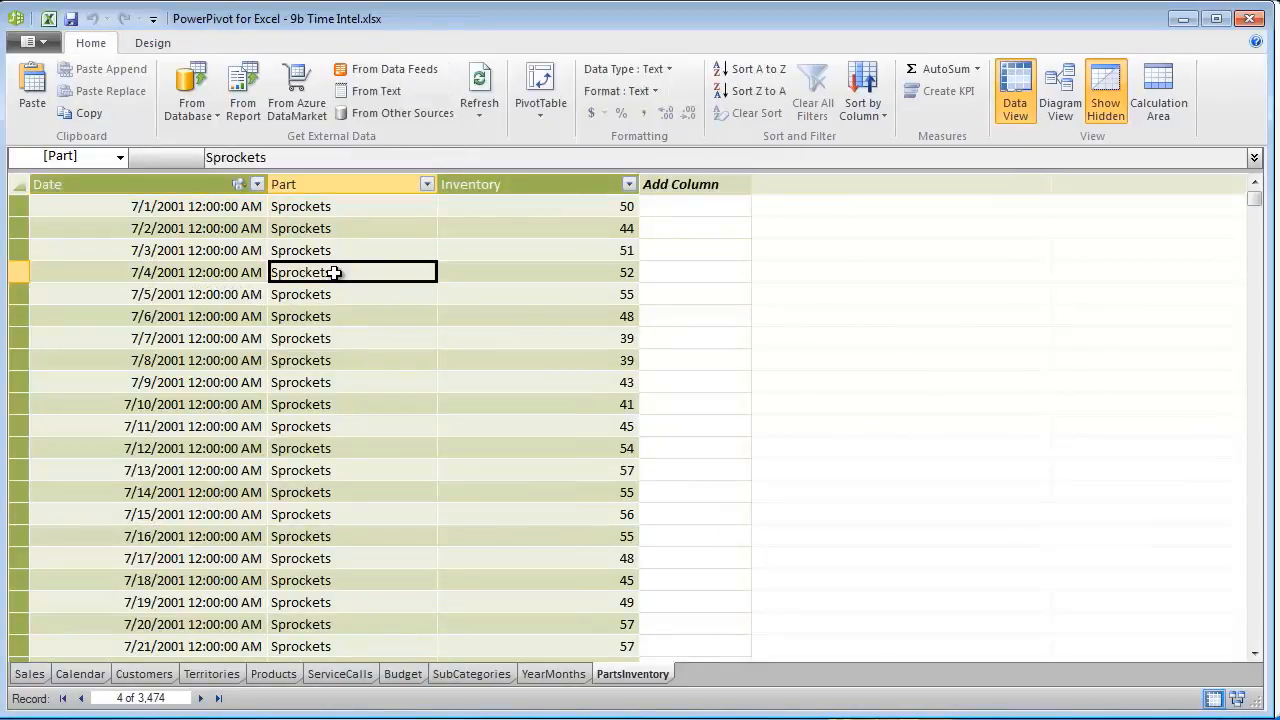
{"action": "left_click", "coordinate": [545, 272]}
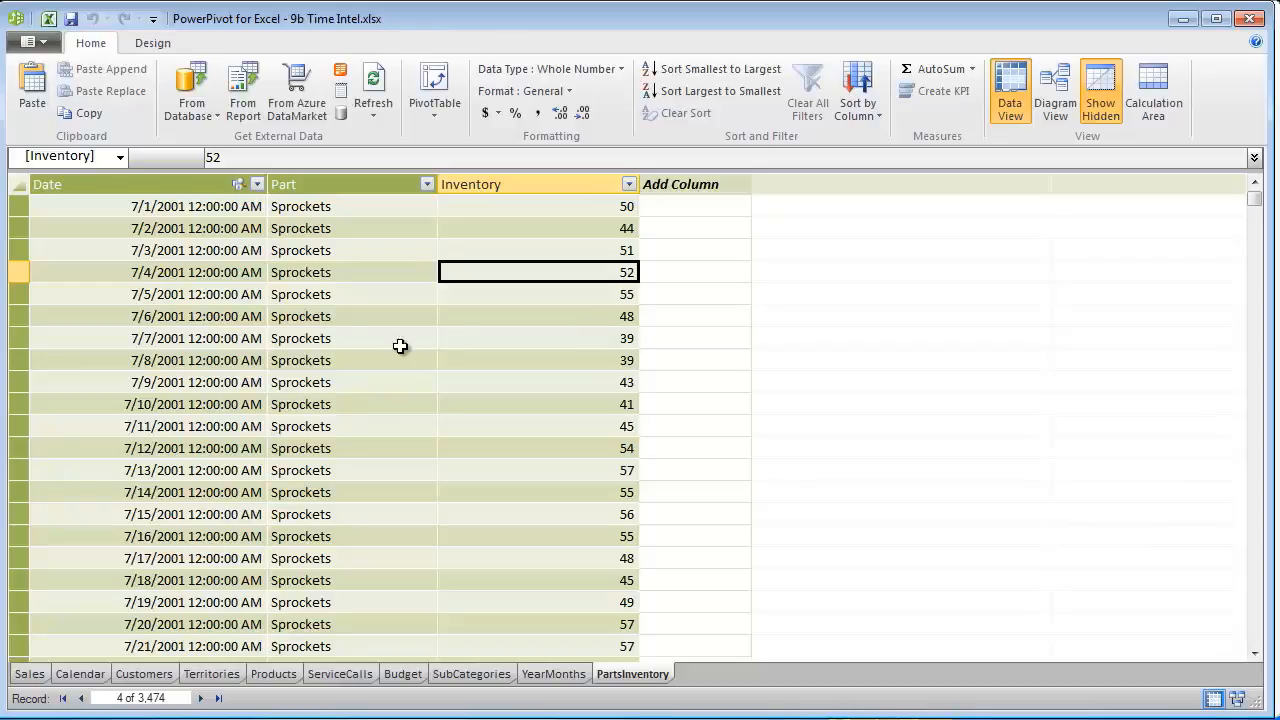
Review the distinct parts available in the Part column's filter list and inspect Date and Part cells of PartsInventory
{"action": "left_click", "coordinate": [427, 186]}
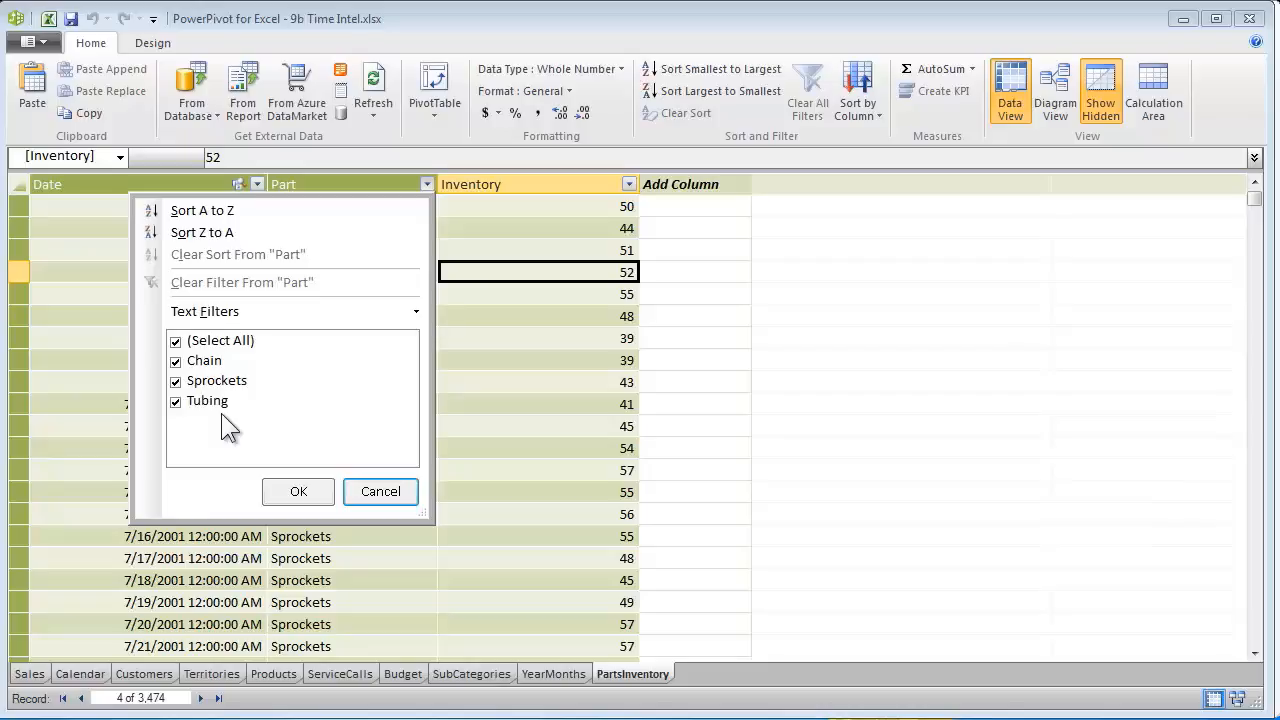
{"action": "left_click", "coordinate": [376, 492]}
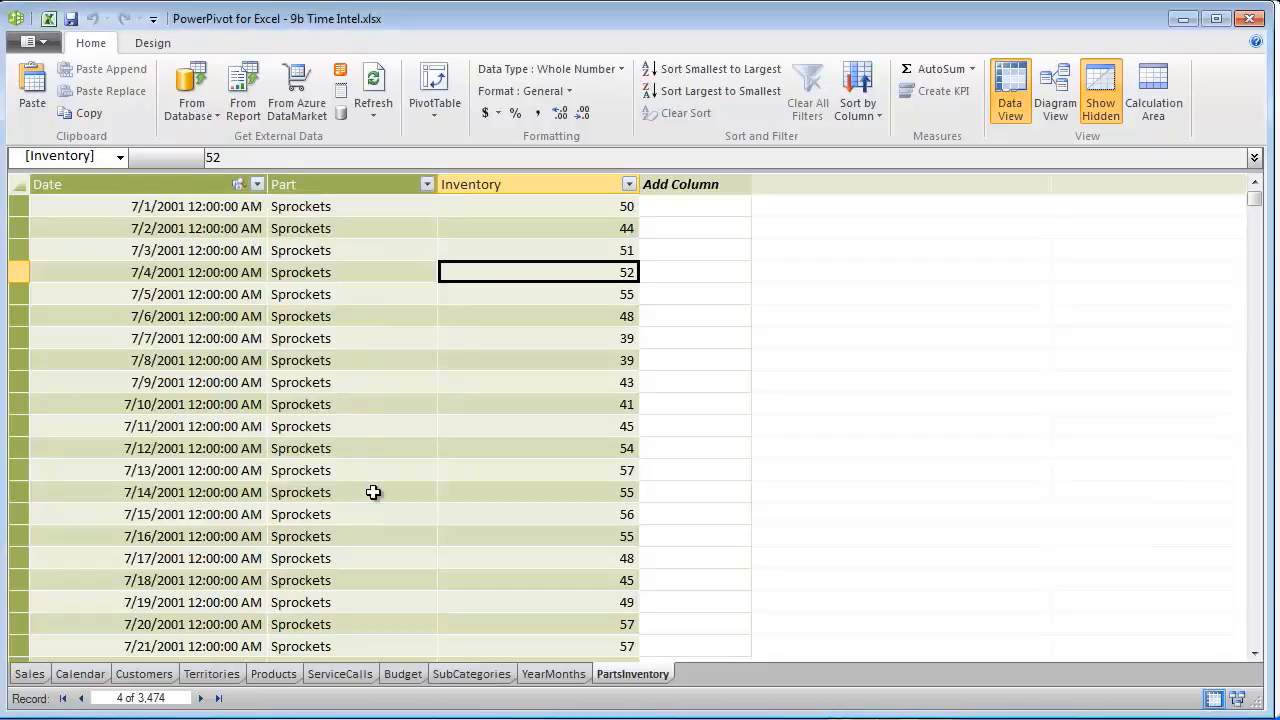
{"action": "left_click", "coordinate": [537, 389]}
{"action": "left_click", "coordinate": [131, 385]}
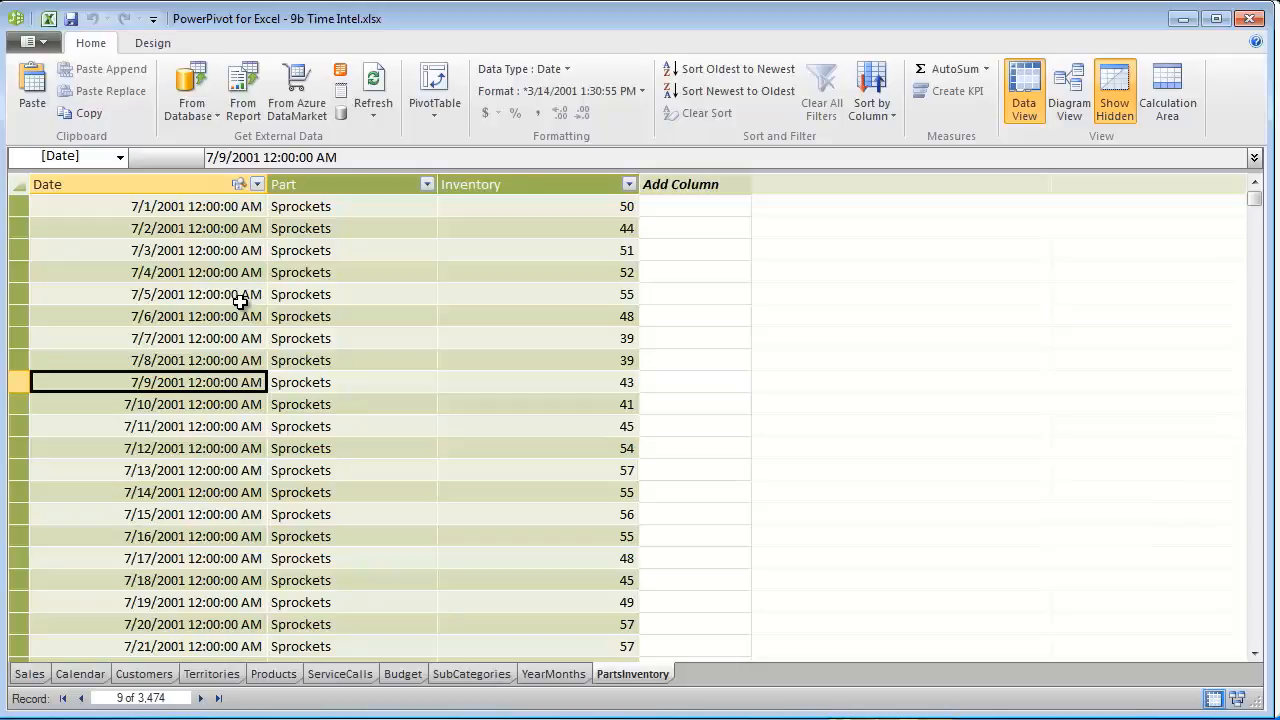
{"action": "left_click", "coordinate": [353, 402]}
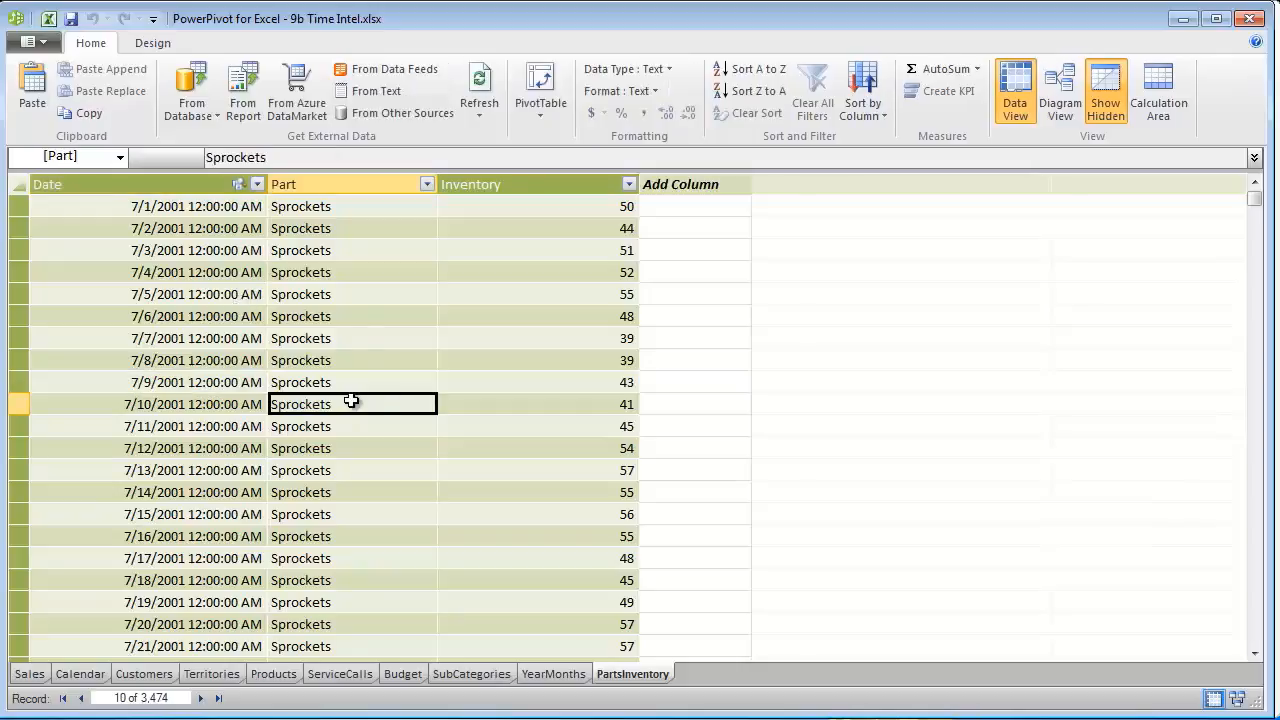
Inspect the PartsInventory table properties and its source column preview, leaving the mappings unchanged
{"action": "left_click", "coordinate": [156, 48]}
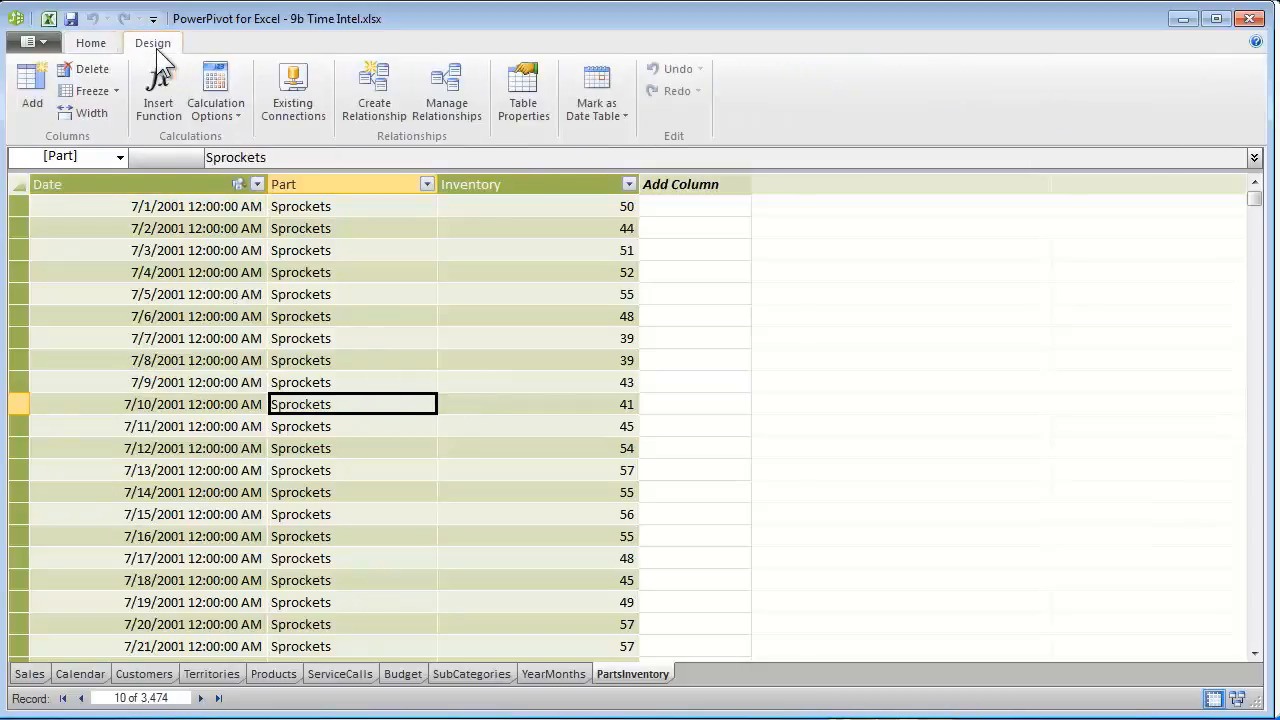
{"action": "left_click", "coordinate": [521, 104]}
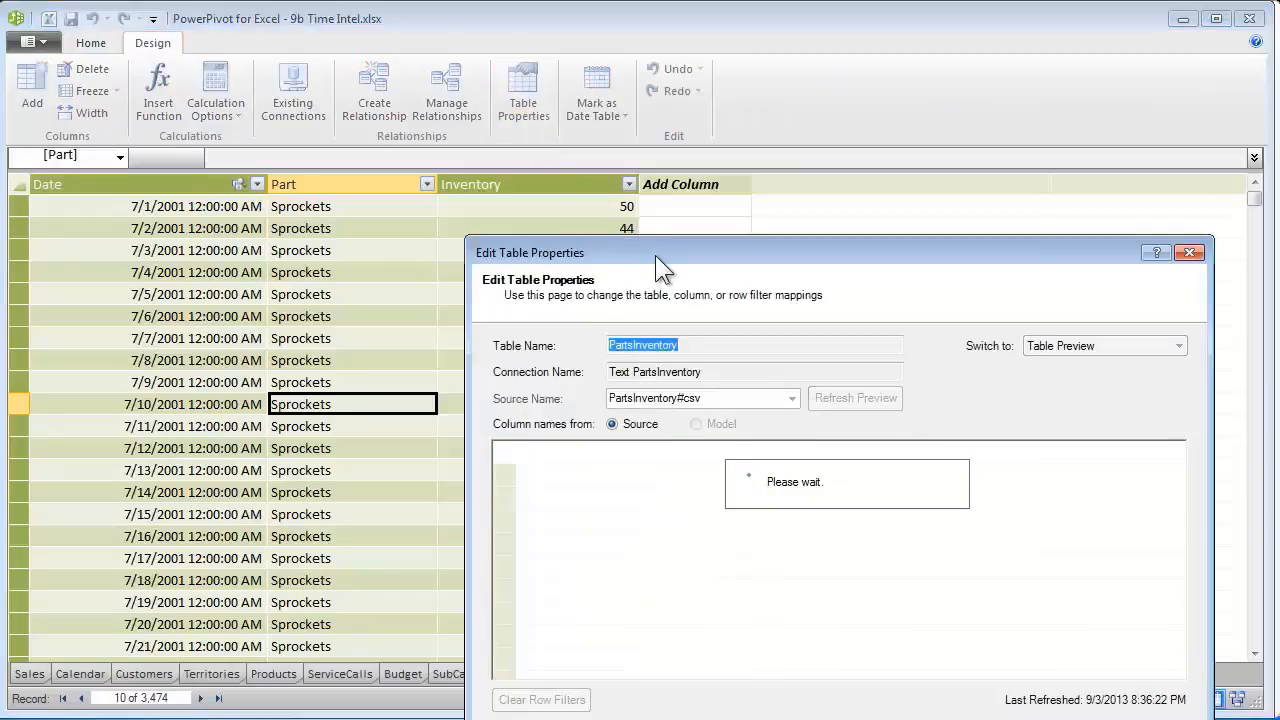
{"action": "left_click_drag", "start_coordinate": [655, 255], "coordinate": [522, 90]}
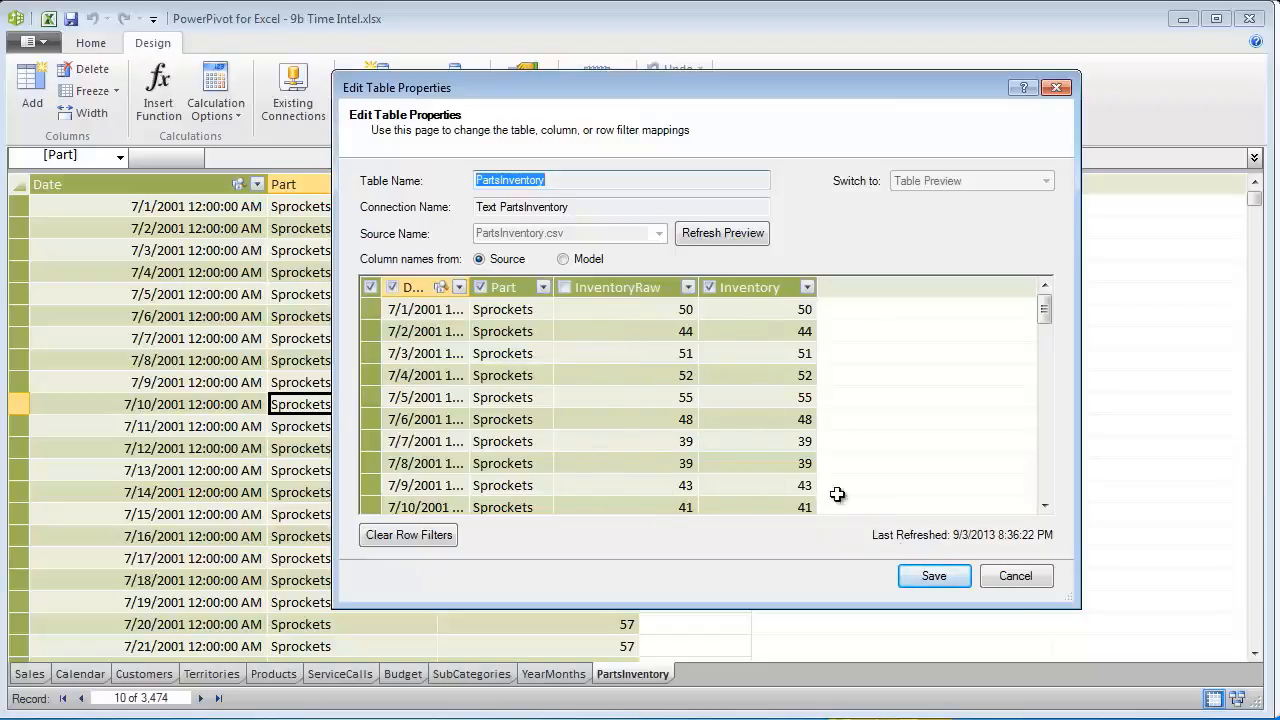
{"action": "left_click", "coordinate": [1015, 577]}
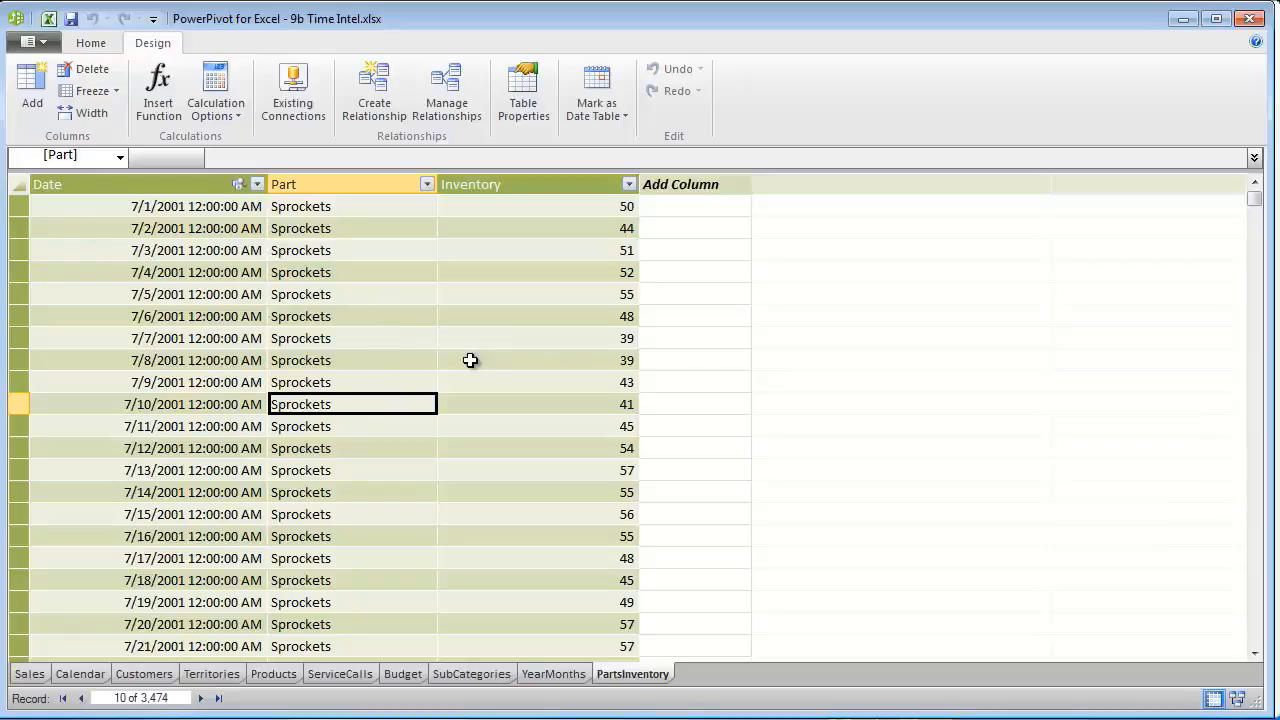
Switch to the Excel workbook and examine the Qty In Stock PivotTable at 120% zoom, including the daily rows under Q3 2001
{"action": "left_click", "coordinate": [49, 19]}
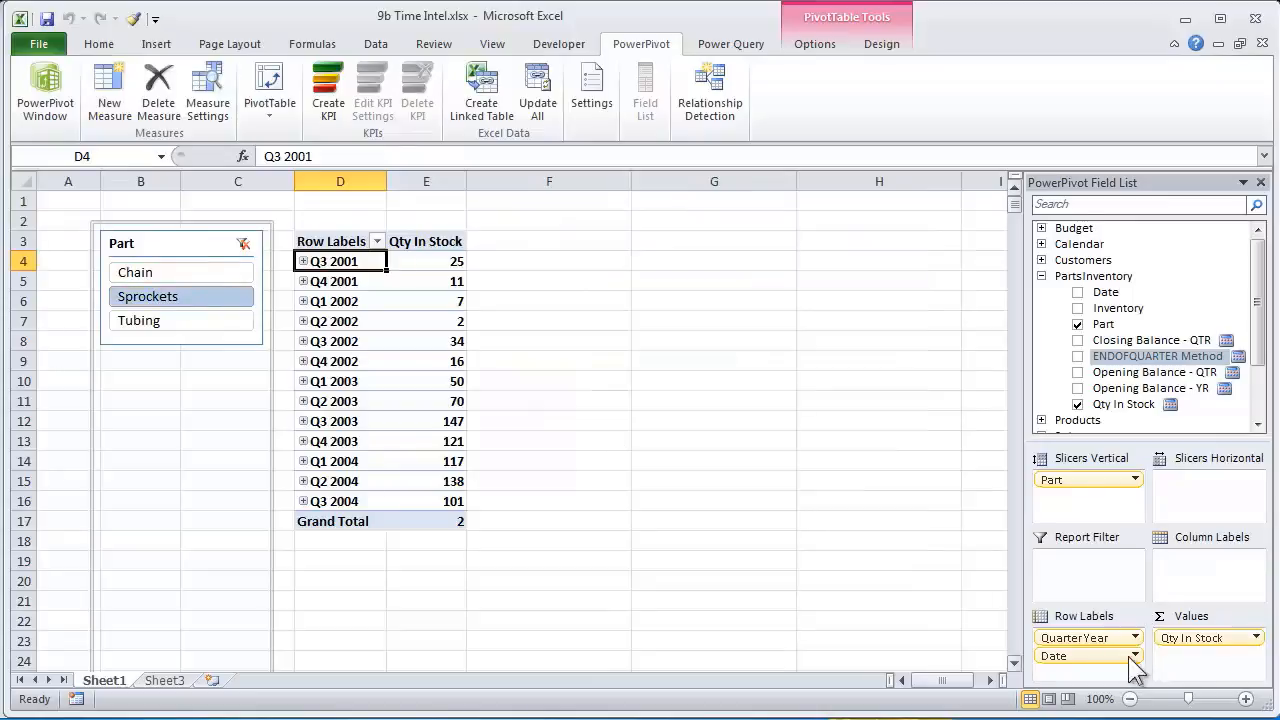
{"action": "left_click", "coordinate": [1247, 699]}
{"action": "left_click", "coordinate": [1247, 699]}
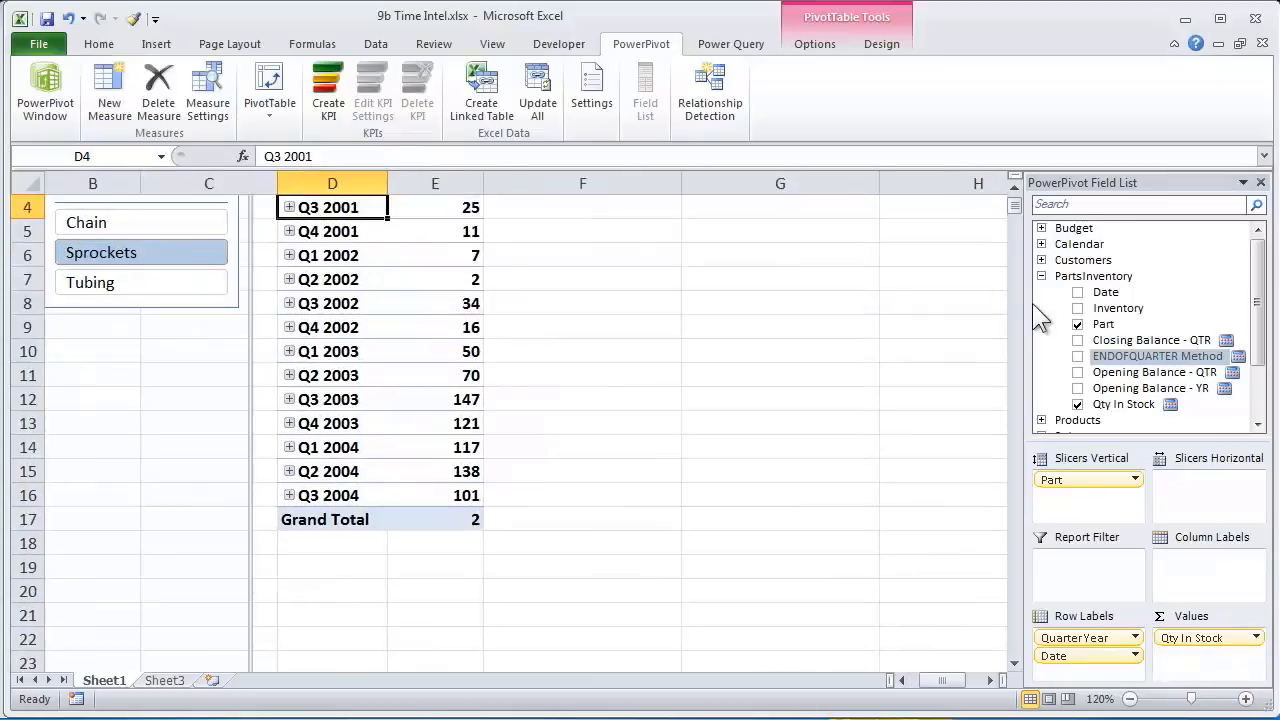
{"action": "scroll", "coordinate": [1016, 212], "scroll_direction": "down", "scroll_amount": 6}
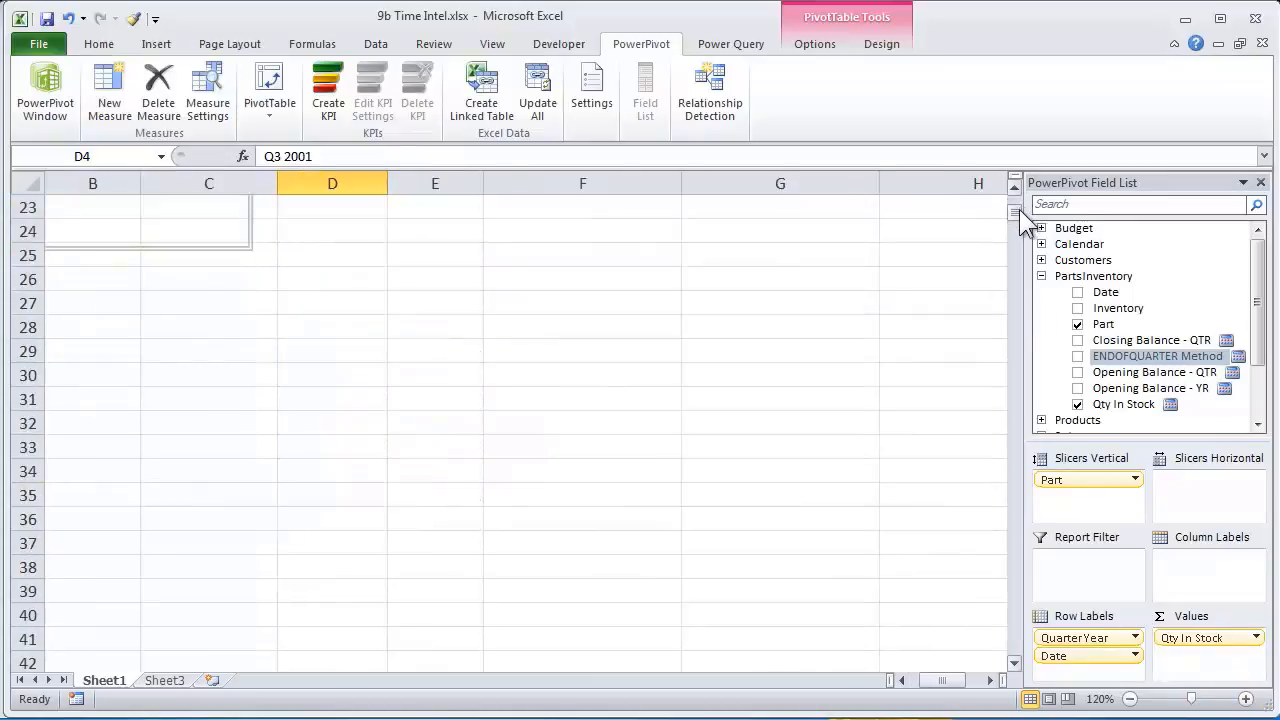
{"action": "scroll", "coordinate": [1019, 209], "scroll_direction": "up", "scroll_amount": 7}
{"action": "left_click", "coordinate": [903, 680]}
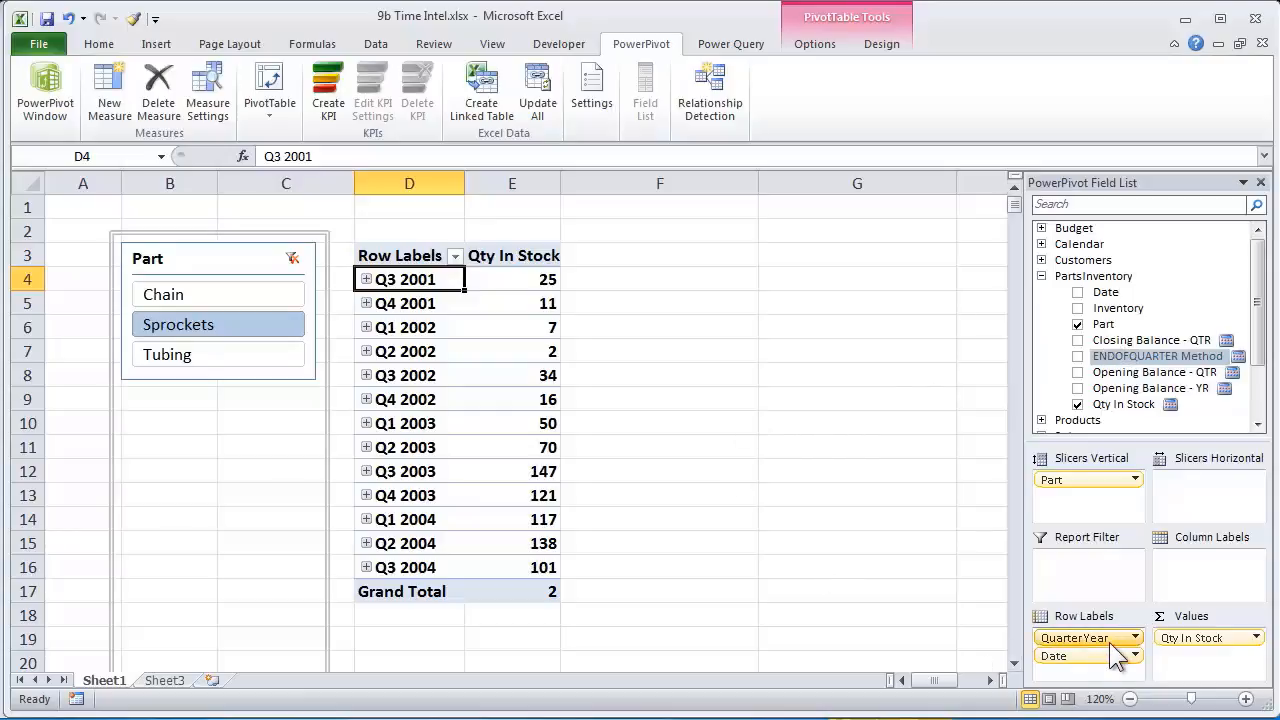
{"action": "left_click", "coordinate": [367, 280]}
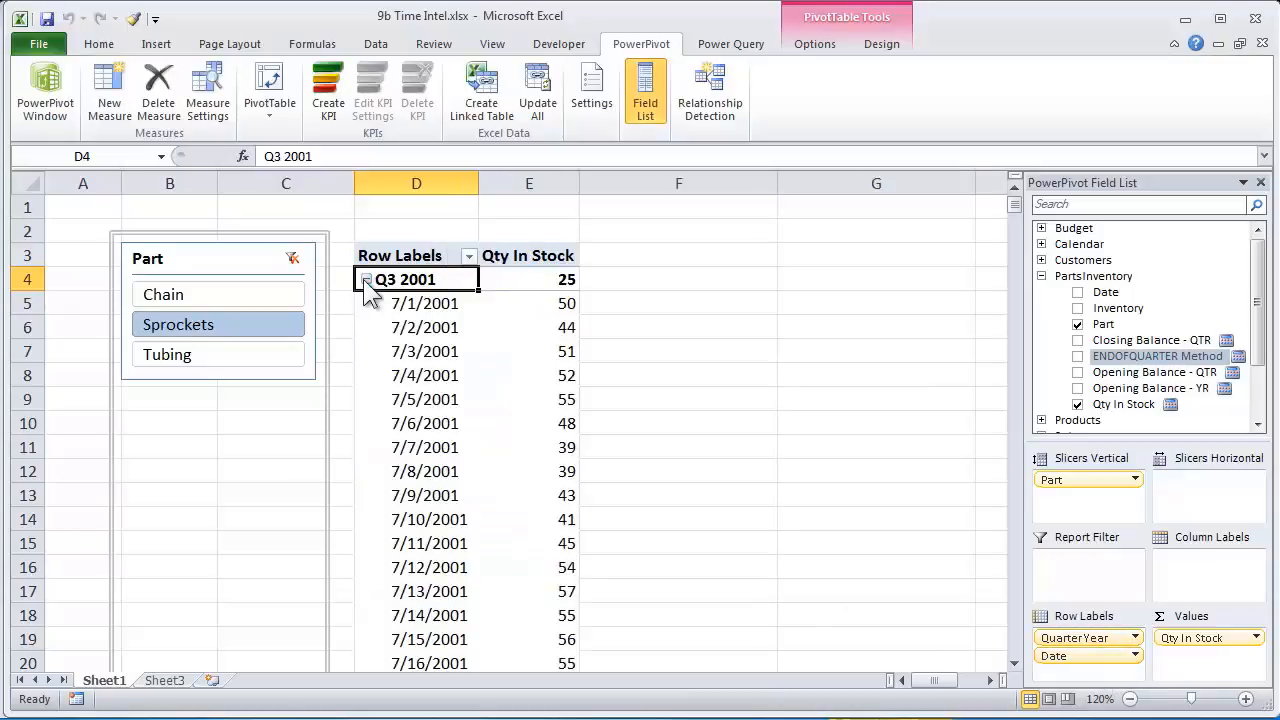
{"action": "left_click", "coordinate": [366, 280]}
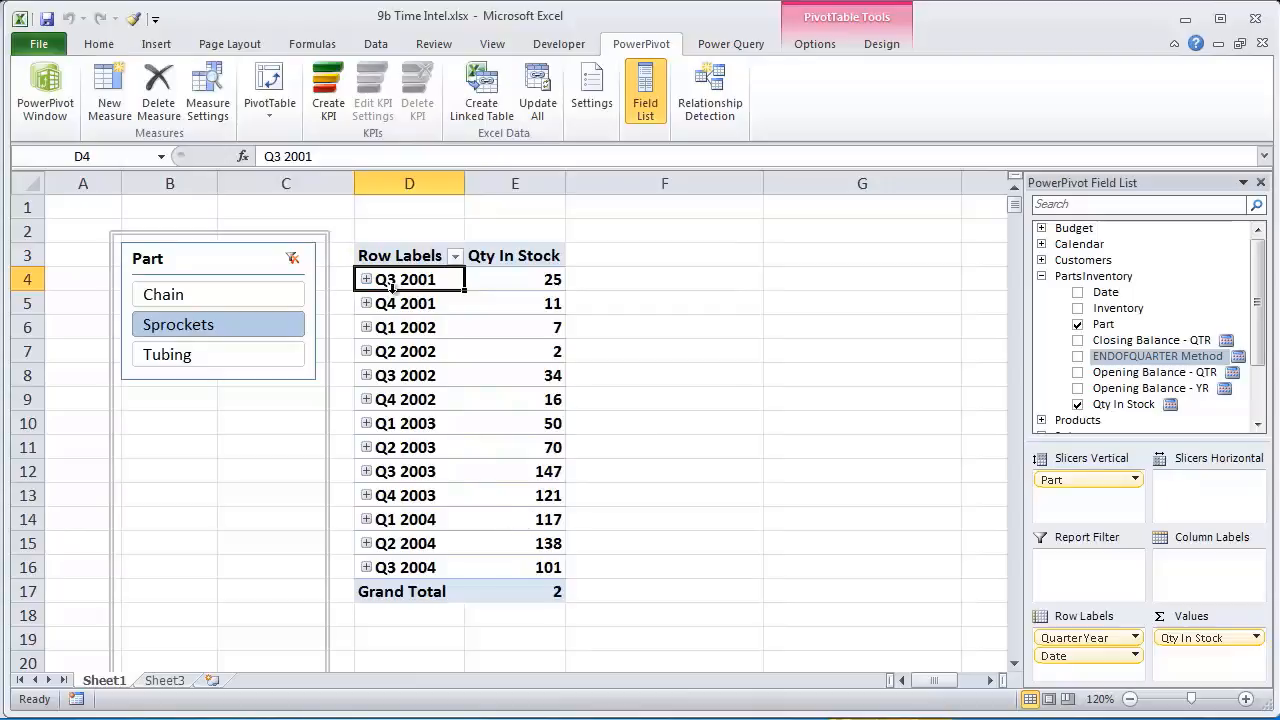
Open the Qty In Stock measure's settings and examine the MIN function in its enlarged formula
{"action": "left_click", "coordinate": [1225, 650]}
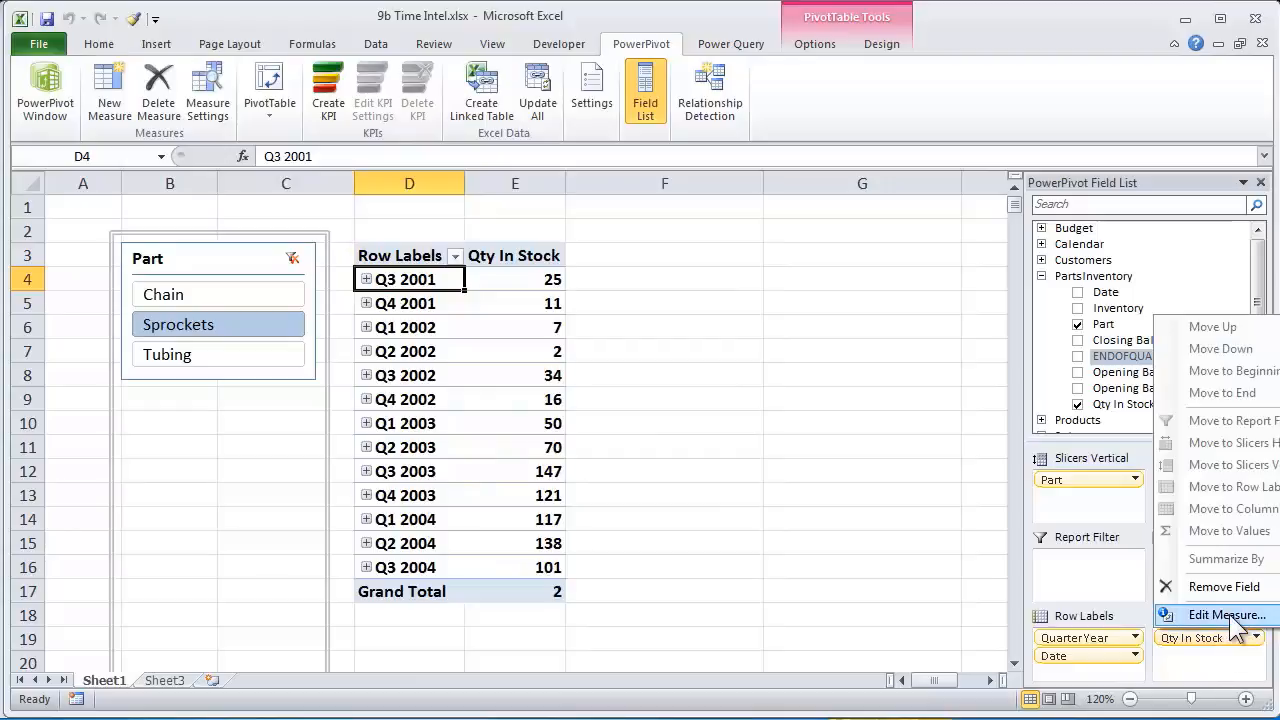
{"action": "left_click", "coordinate": [1175, 614]}
{"action": "left_click", "coordinate": [555, 328]}
{"action": "scroll", "coordinate": [629, 362], "scroll_direction": "up", "scroll_amount": 4}
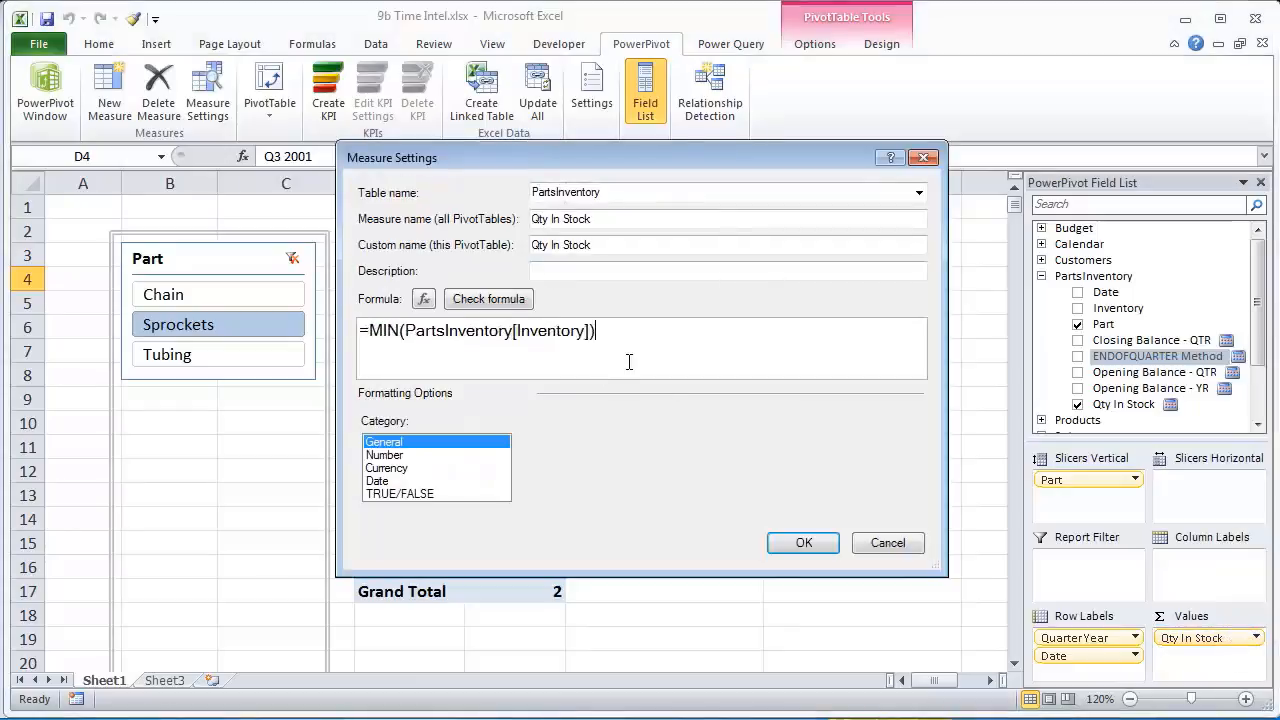
{"action": "scroll", "coordinate": [629, 362], "scroll_direction": "up", "scroll_amount": 4}
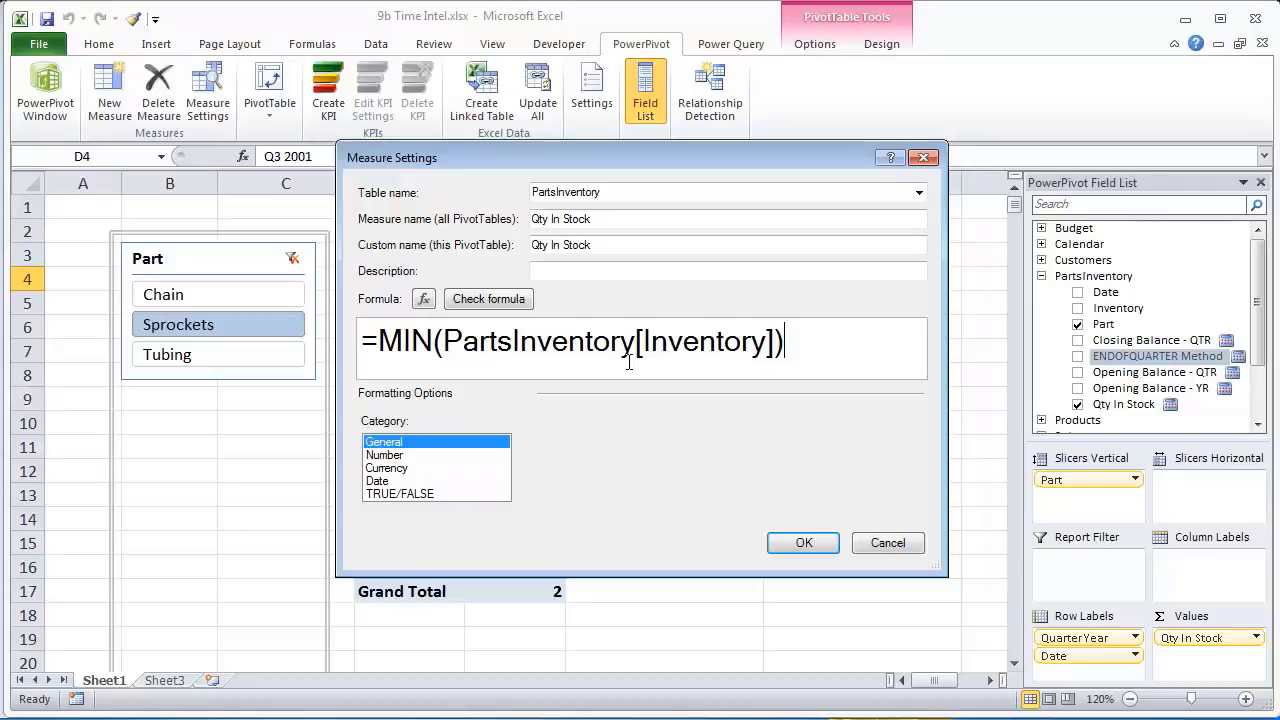
{"action": "double_click", "coordinate": [402, 340]}
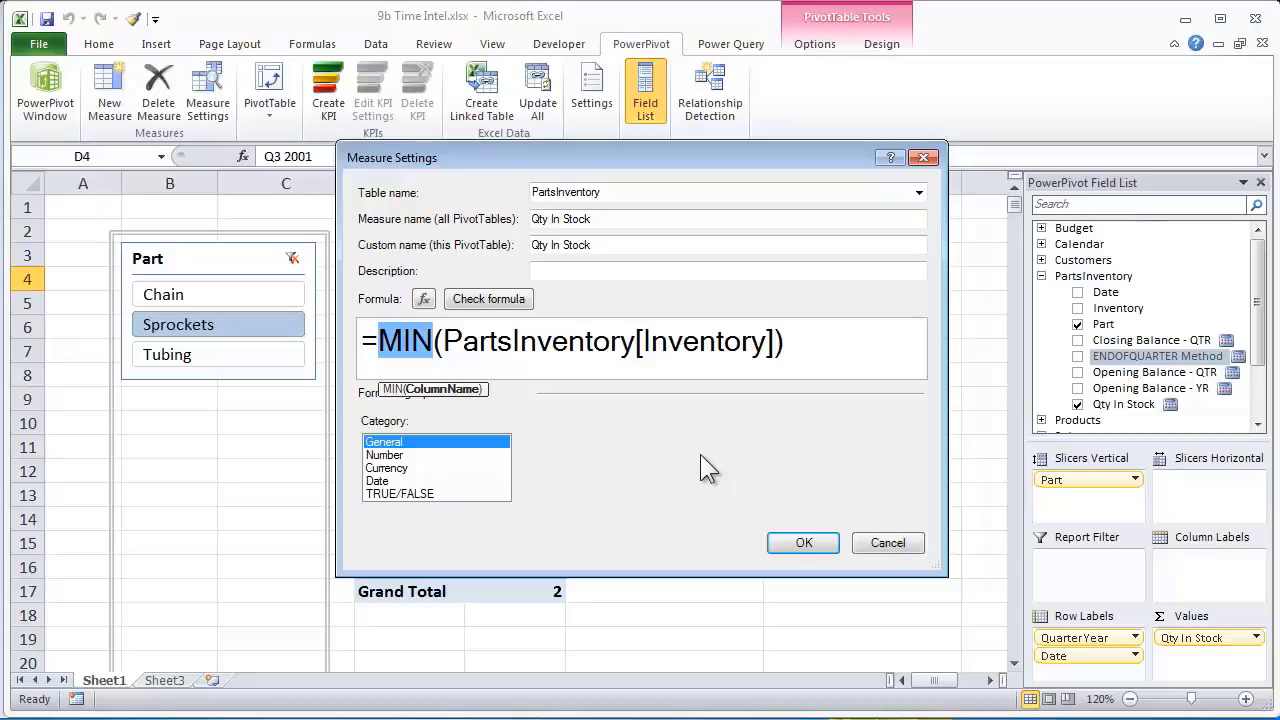
Switch to the PowerPivot window and compare the PartsInventory dates and inventory values from 7/6/2001 to 7/8/2001
{"action": "key", "text": "alt+Tab"}
{"action": "key", "text": "alt+Tab"}
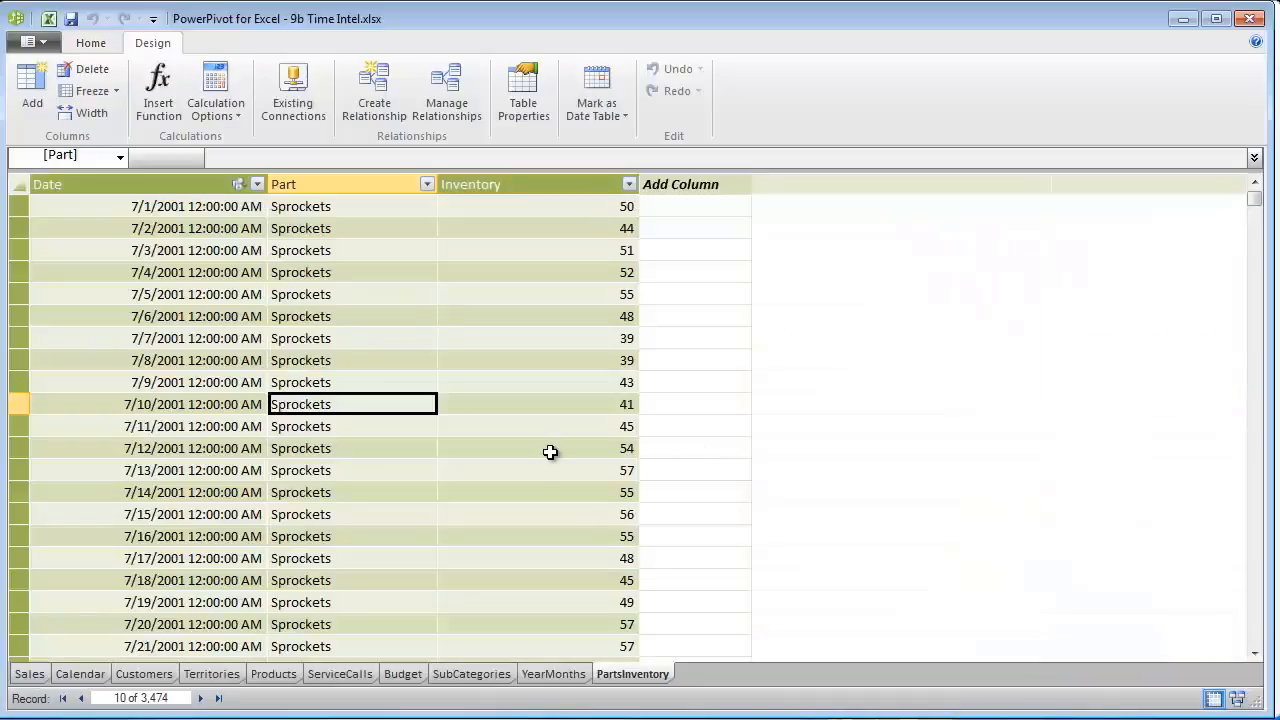
{"action": "left_click_drag", "start_coordinate": [543, 315], "coordinate": [547, 352]}
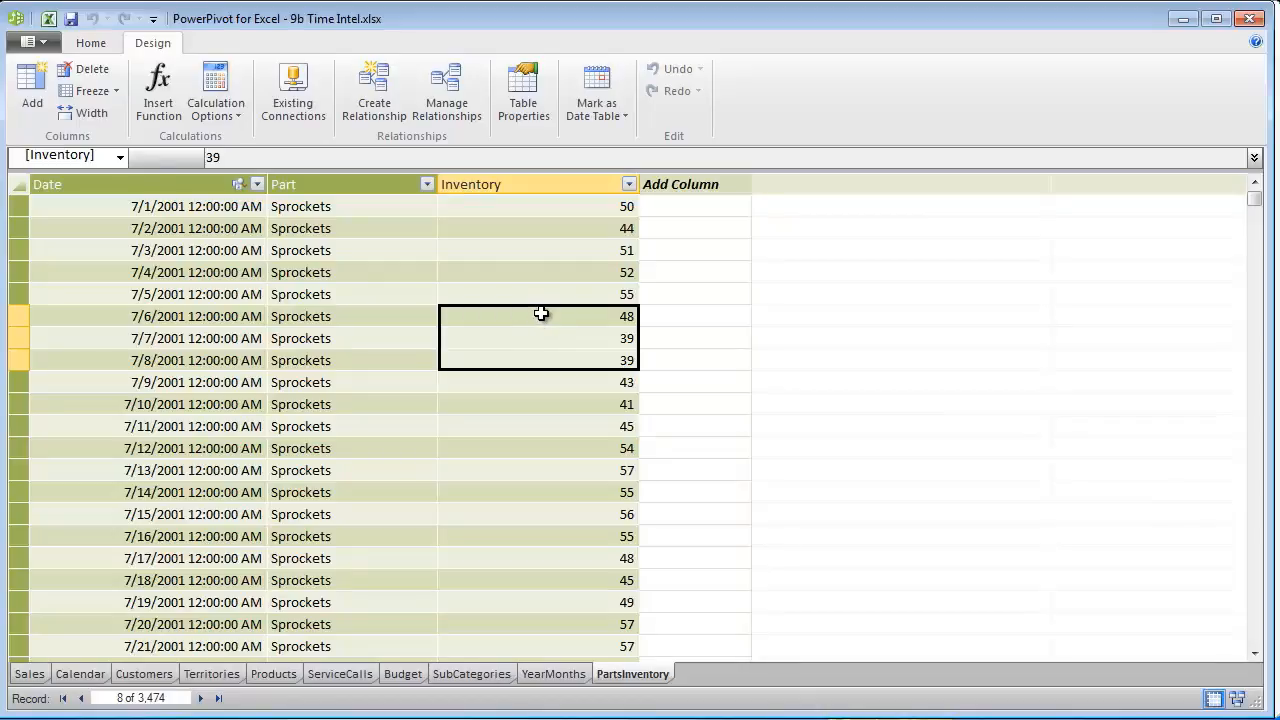
{"action": "left_click", "coordinate": [510, 339]}
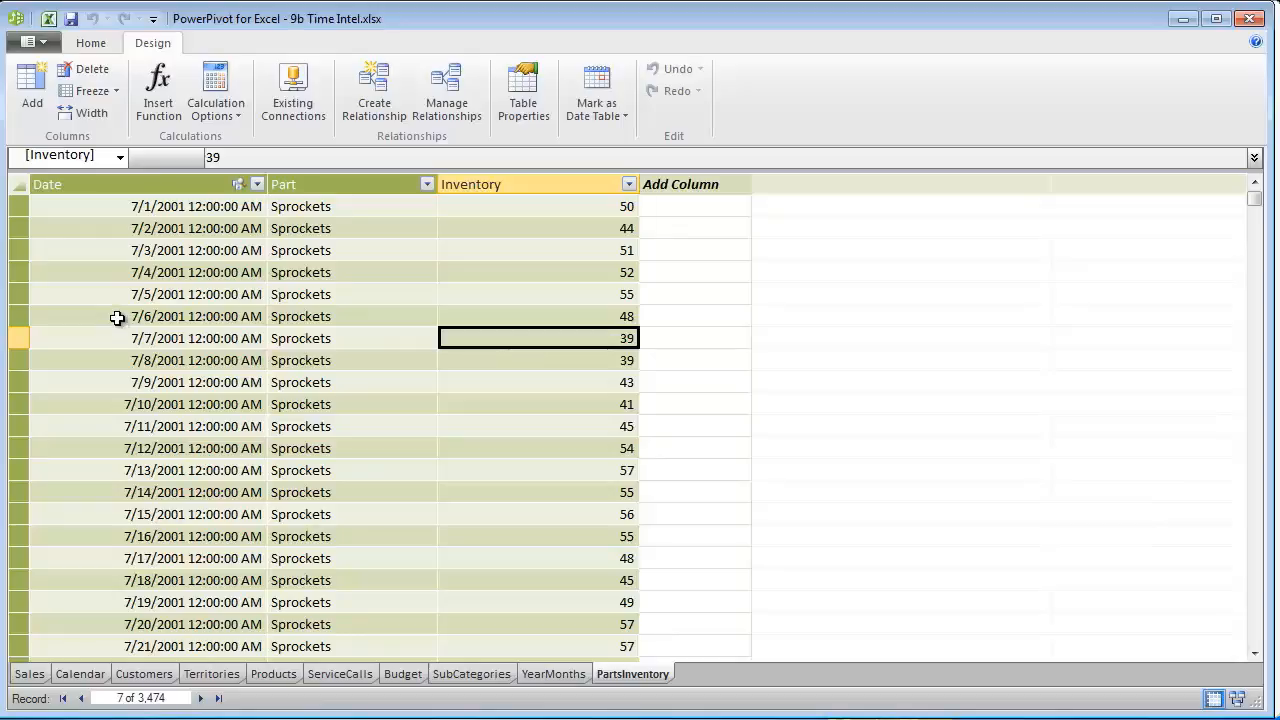
{"action": "left_click_drag", "start_coordinate": [117, 316], "coordinate": [115, 363]}
{"action": "left_click_drag", "start_coordinate": [556, 317], "coordinate": [571, 355]}
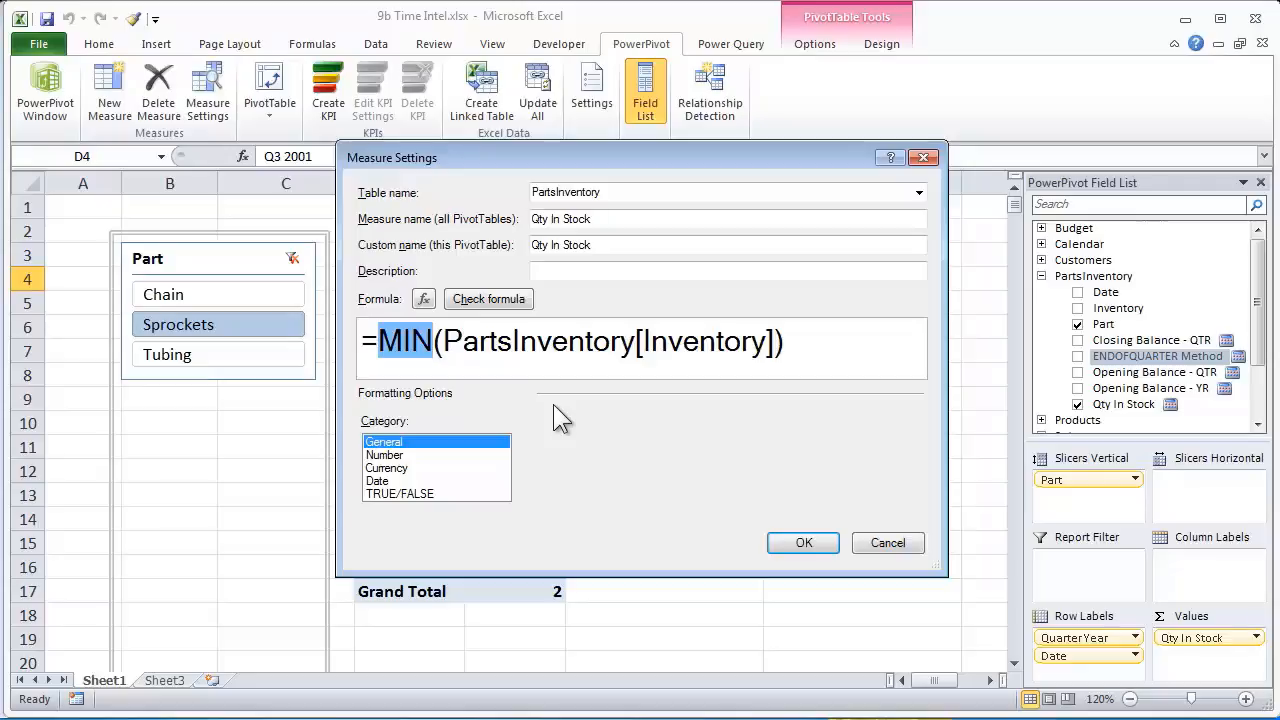
Close the Qty In Stock measure settings without saving and filter the PivotTable to the Chain part
{"action": "left_click", "coordinate": [896, 547]}
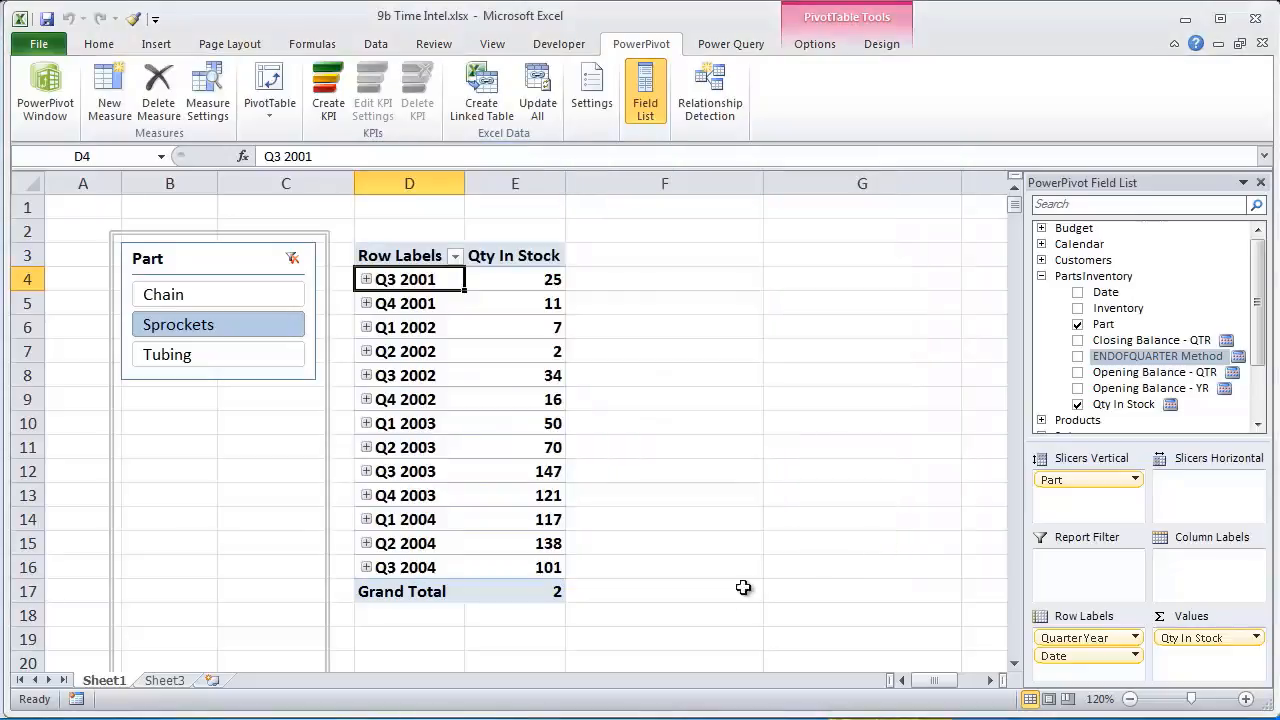
{"action": "left_click", "coordinate": [185, 300]}
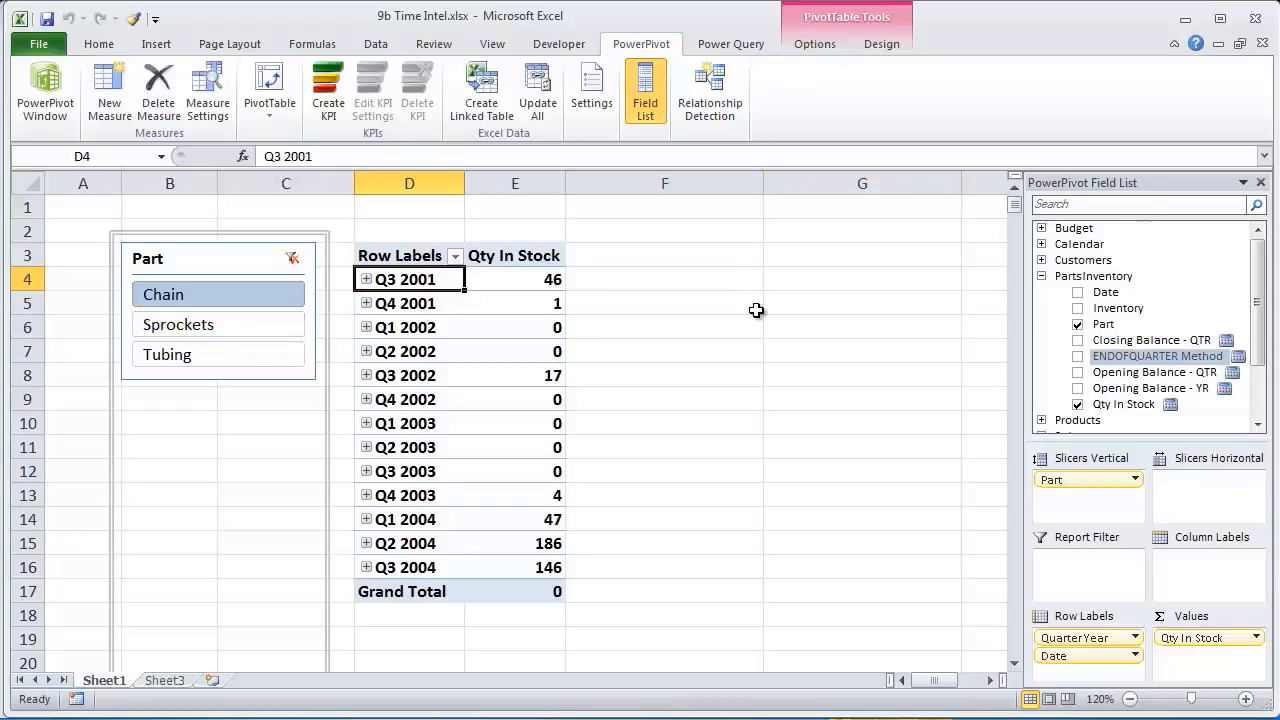
Open the Closing Balance - QTR measure's formula, widening the dialog and enlarging the formula text for reading
{"action": "left_click", "coordinate": [1115, 341]}
{"action": "right_click", "coordinate": [1115, 341]}
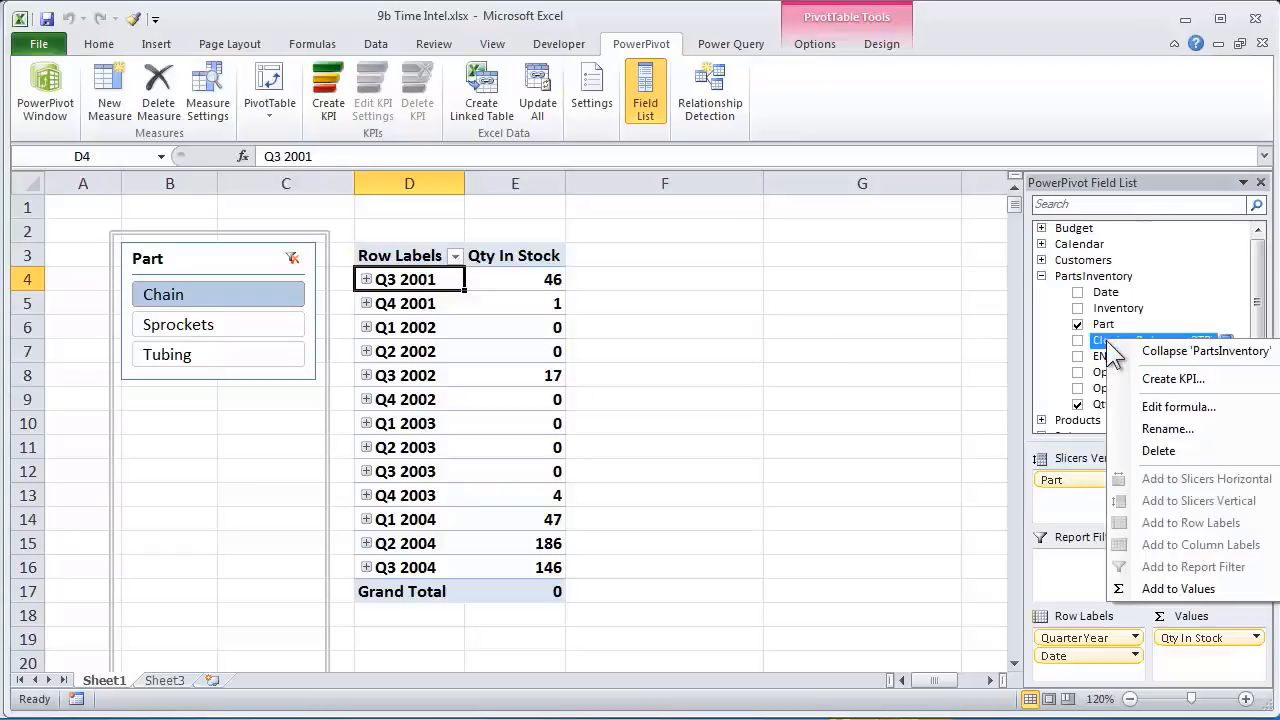
{"action": "left_click", "coordinate": [1170, 404]}
{"action": "left_click", "coordinate": [698, 333]}
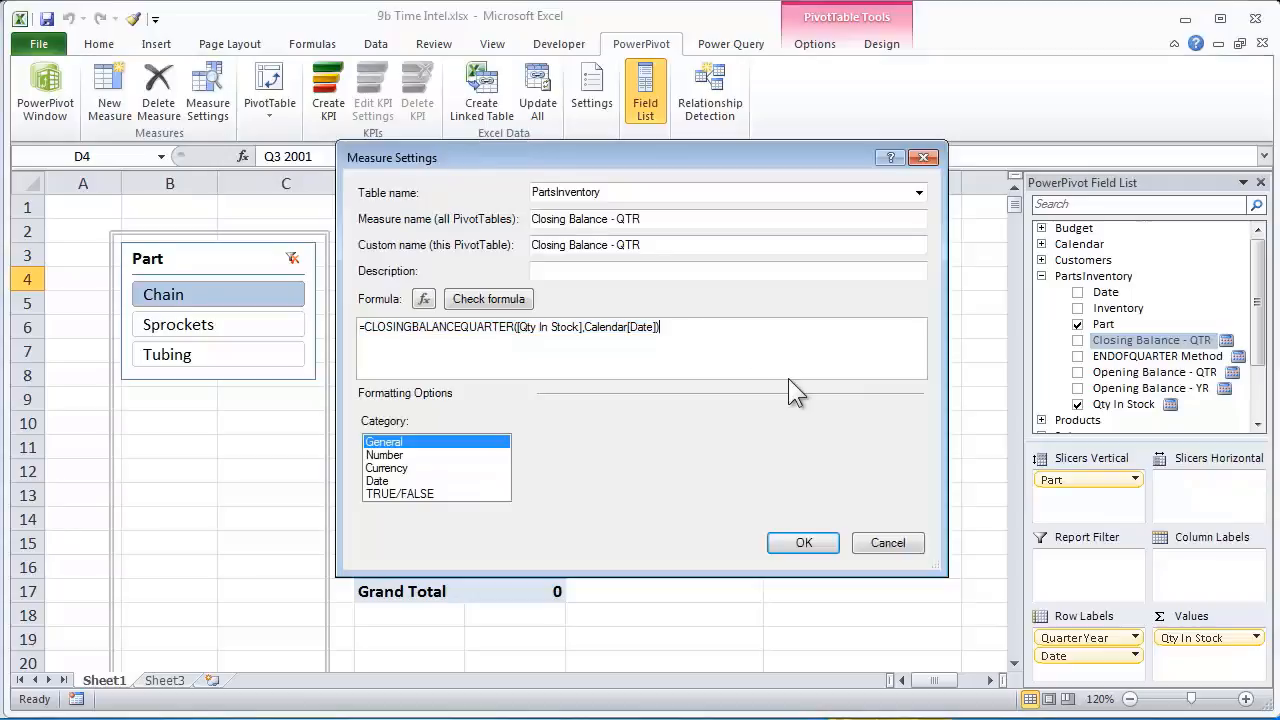
{"action": "scroll", "coordinate": [788, 378], "scroll_direction": "up", "scroll_amount": 4}
{"action": "scroll", "coordinate": [790, 380], "scroll_direction": "up", "scroll_amount": 2}
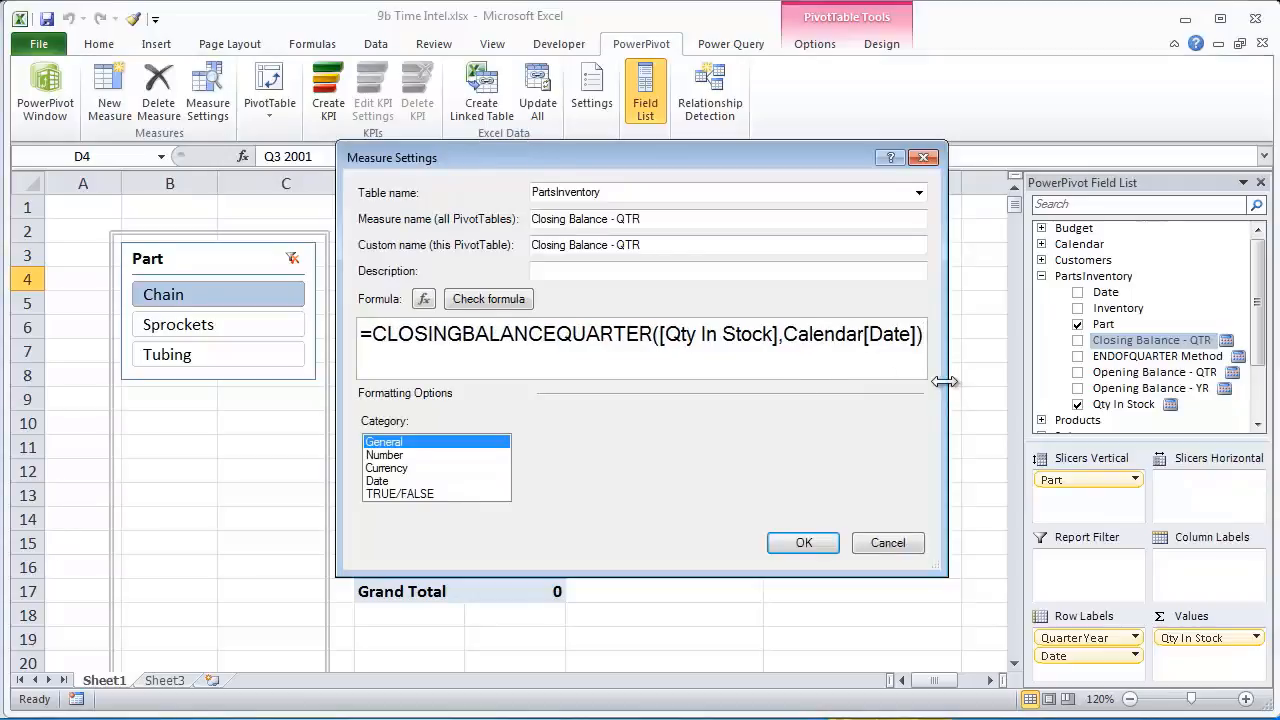
{"action": "left_click_drag", "start_coordinate": [945, 372], "coordinate": [1238, 380]}
{"action": "scroll", "coordinate": [960, 335], "scroll_direction": "up", "scroll_amount": 3}
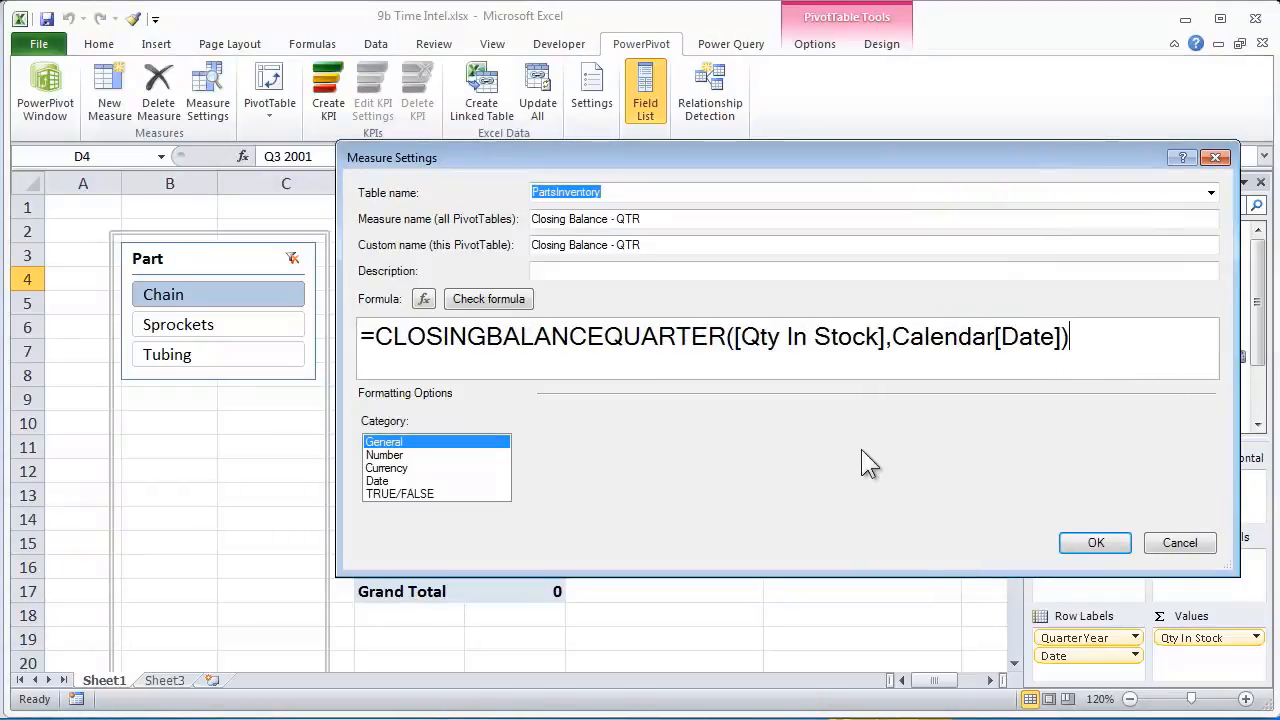
Examine the Qty In Stock and Calendar[Date] arguments of the CLOSINGBALANCEQUARTER formula and close the settings without saving
{"action": "left_click_drag", "start_coordinate": [892, 338], "coordinate": [1064, 340]}
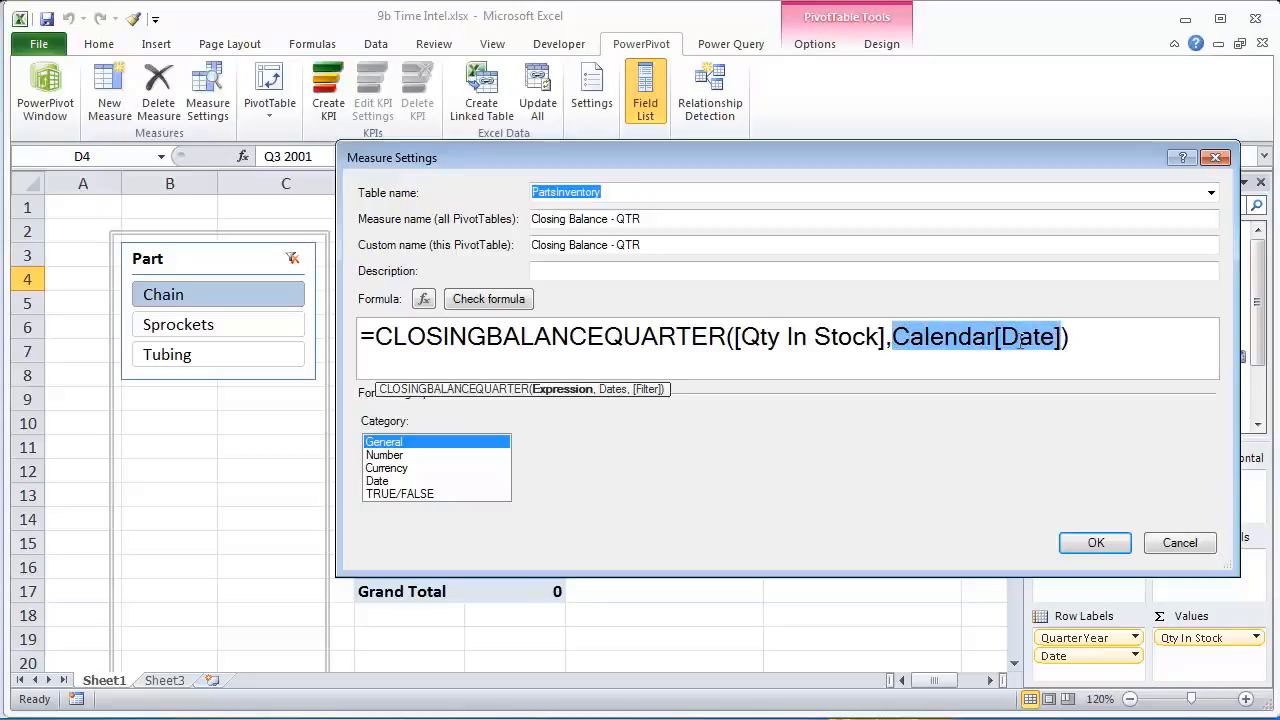
{"action": "left_click", "coordinate": [932, 330]}
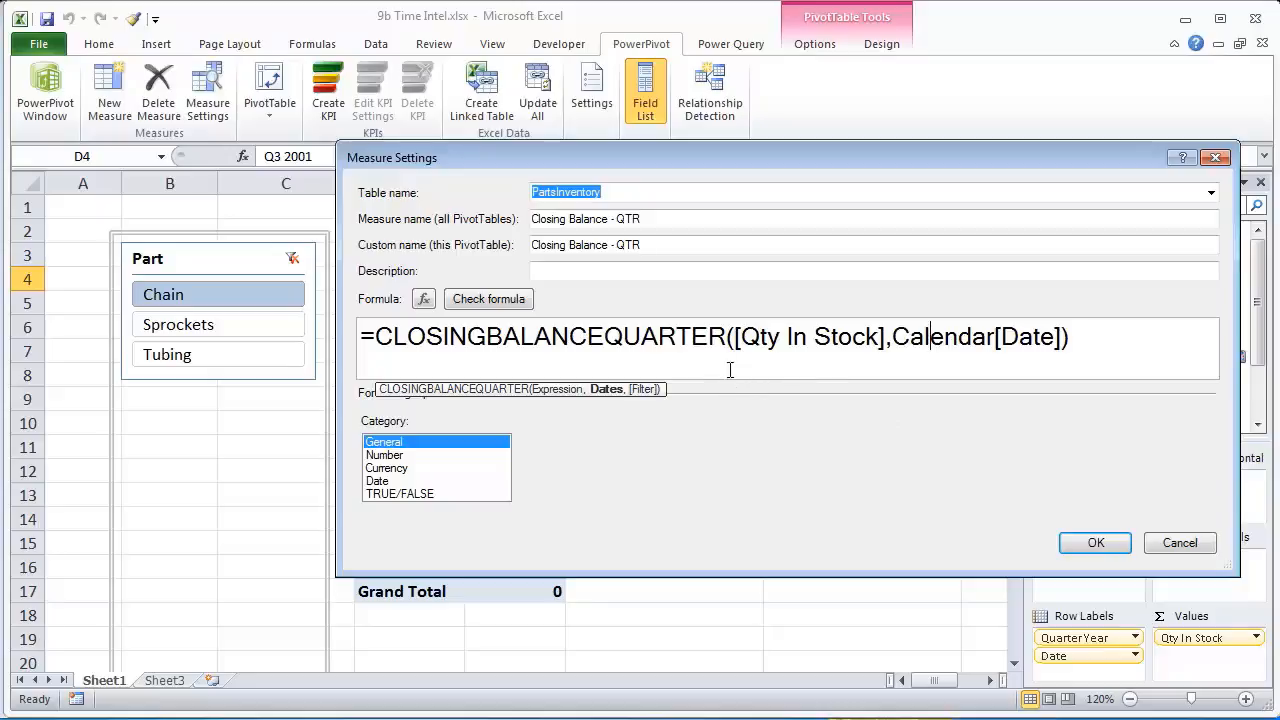
{"action": "left_click", "coordinate": [887, 337]}
{"action": "left_click_drag", "start_coordinate": [759, 155], "coordinate": [1061, 199]}
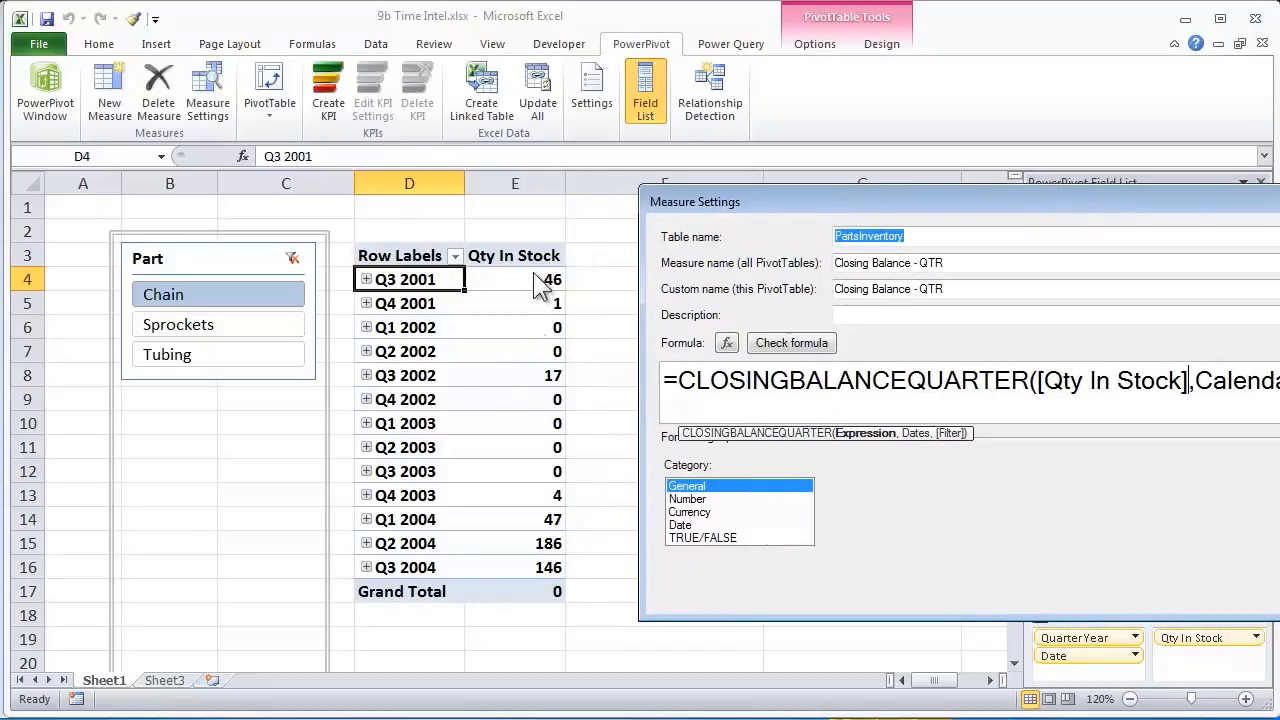
{"action": "left_click_drag", "start_coordinate": [1018, 203], "coordinate": [735, 193]}
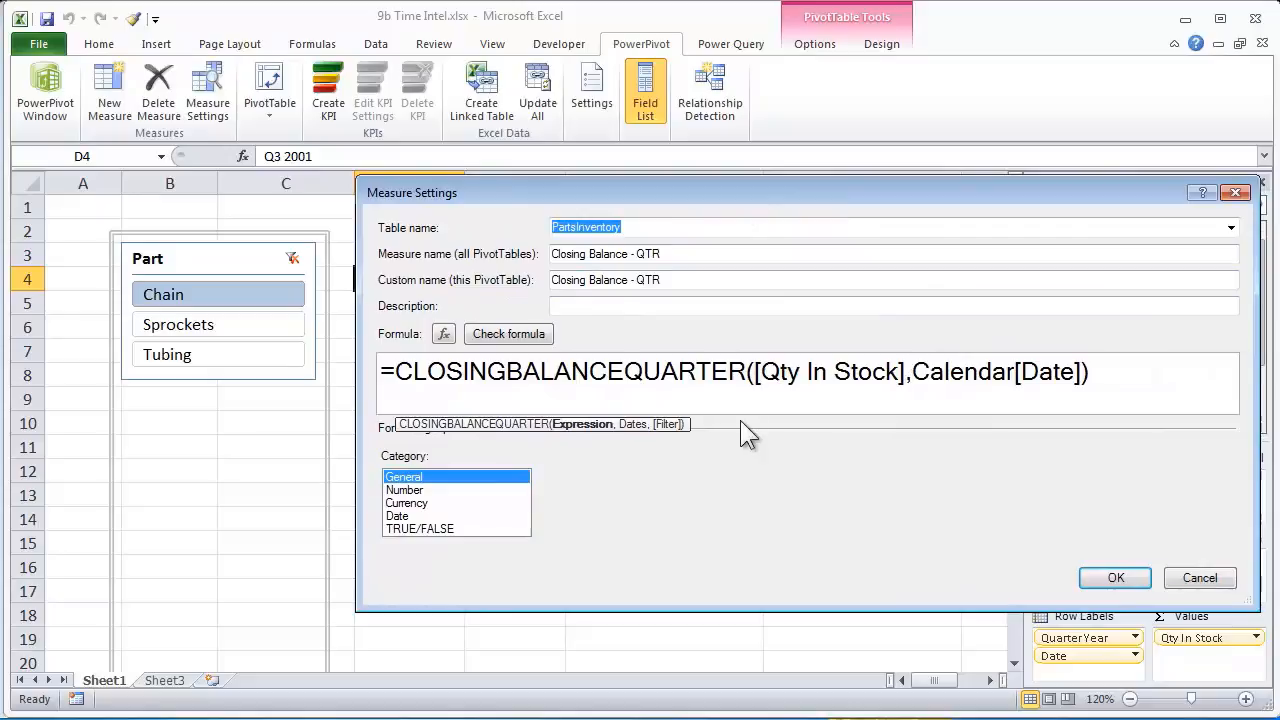
{"action": "left_click_drag", "start_coordinate": [911, 372], "coordinate": [1079, 372]}
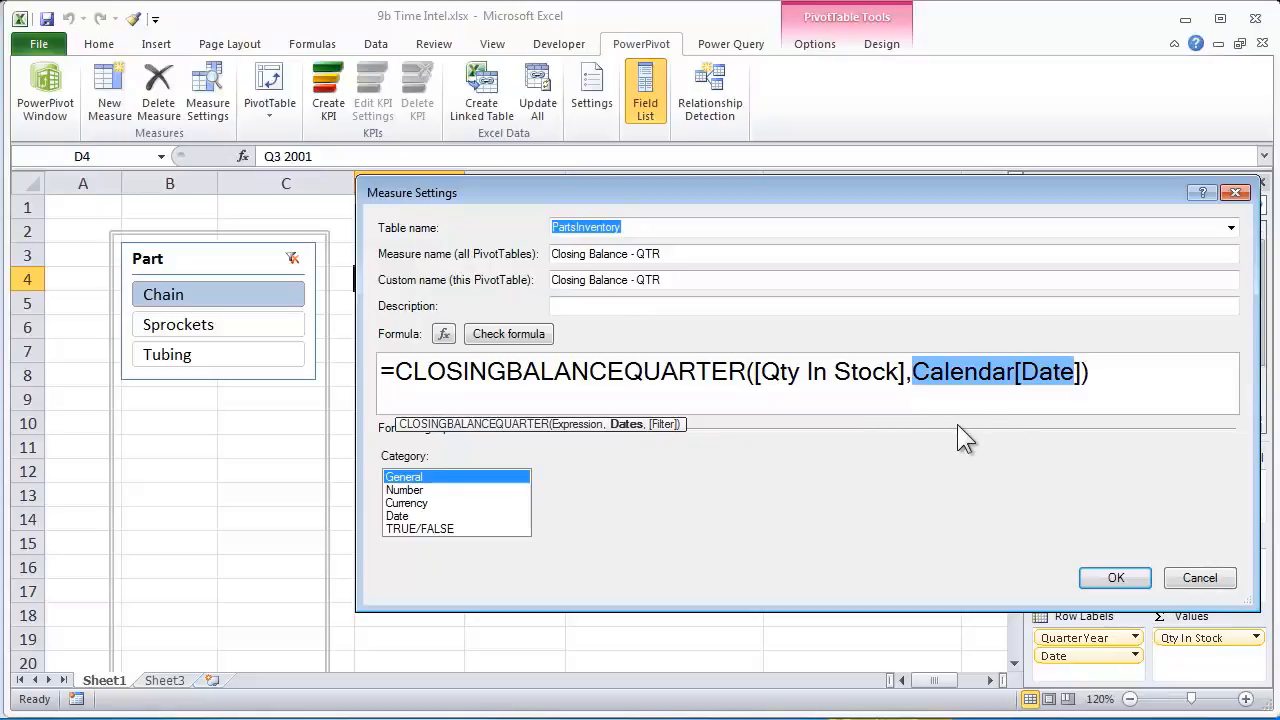
{"action": "left_click_drag", "start_coordinate": [901, 372], "coordinate": [756, 372]}
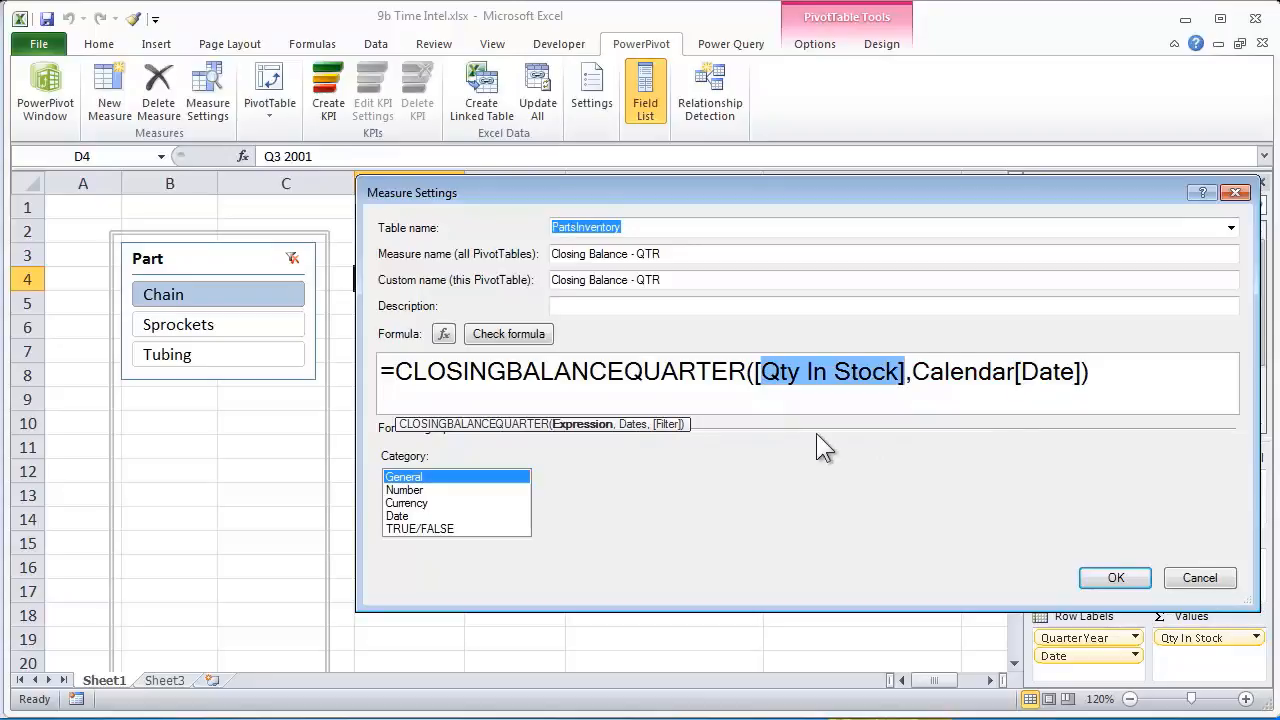
{"action": "left_click", "coordinate": [1200, 579]}
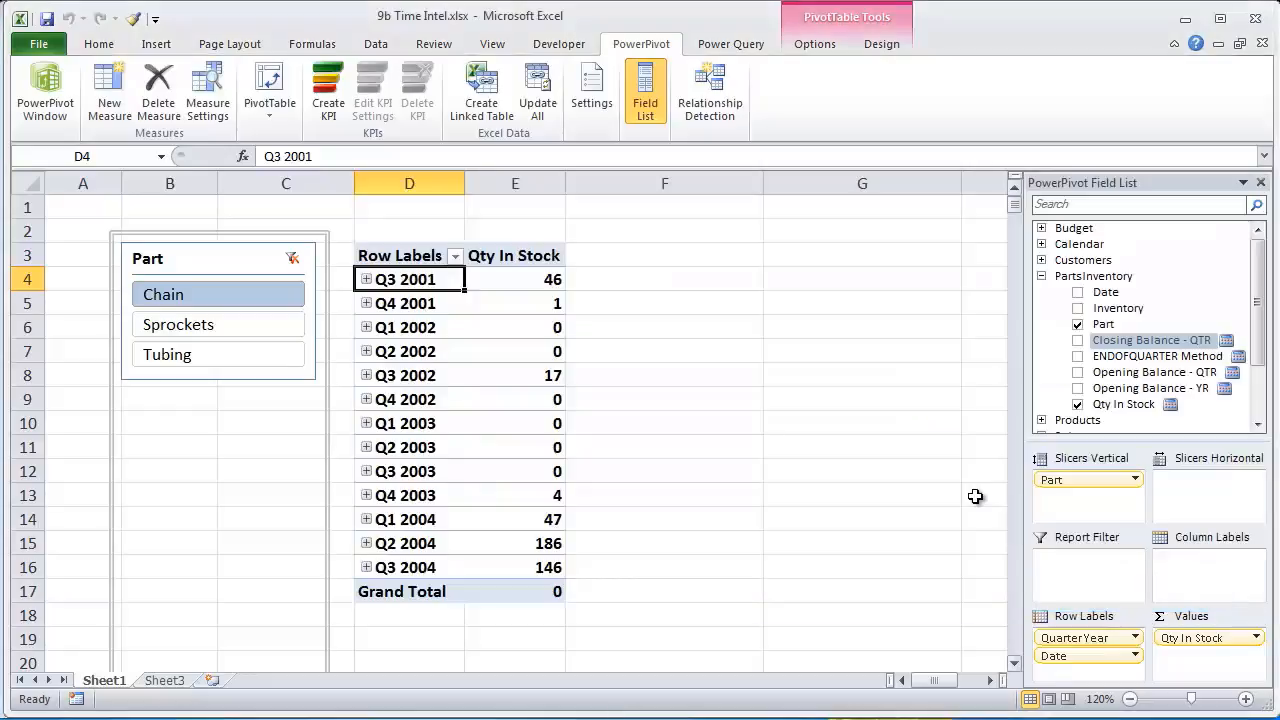
Add the Closing Balance - QTR measure to the PivotTable and check its Q3 2001 and Q4 2001 values
{"action": "left_click", "coordinate": [1077, 341]}
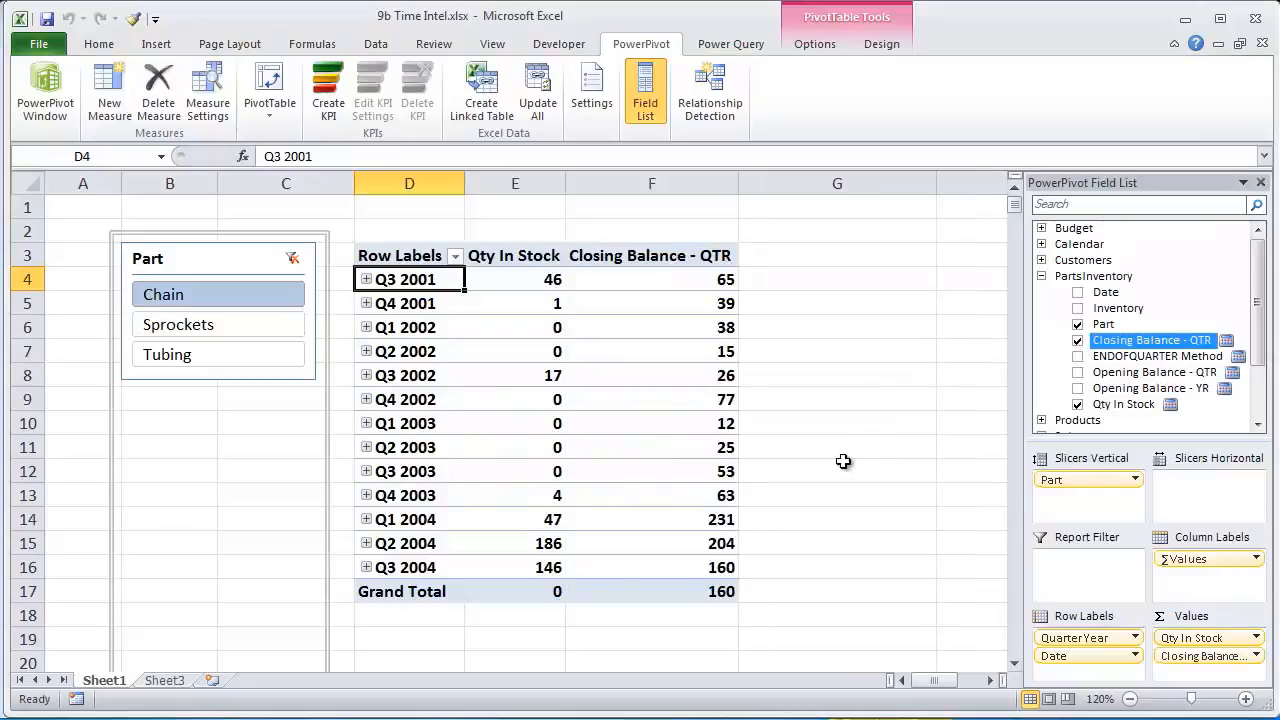
{"action": "left_click", "coordinate": [712, 284]}
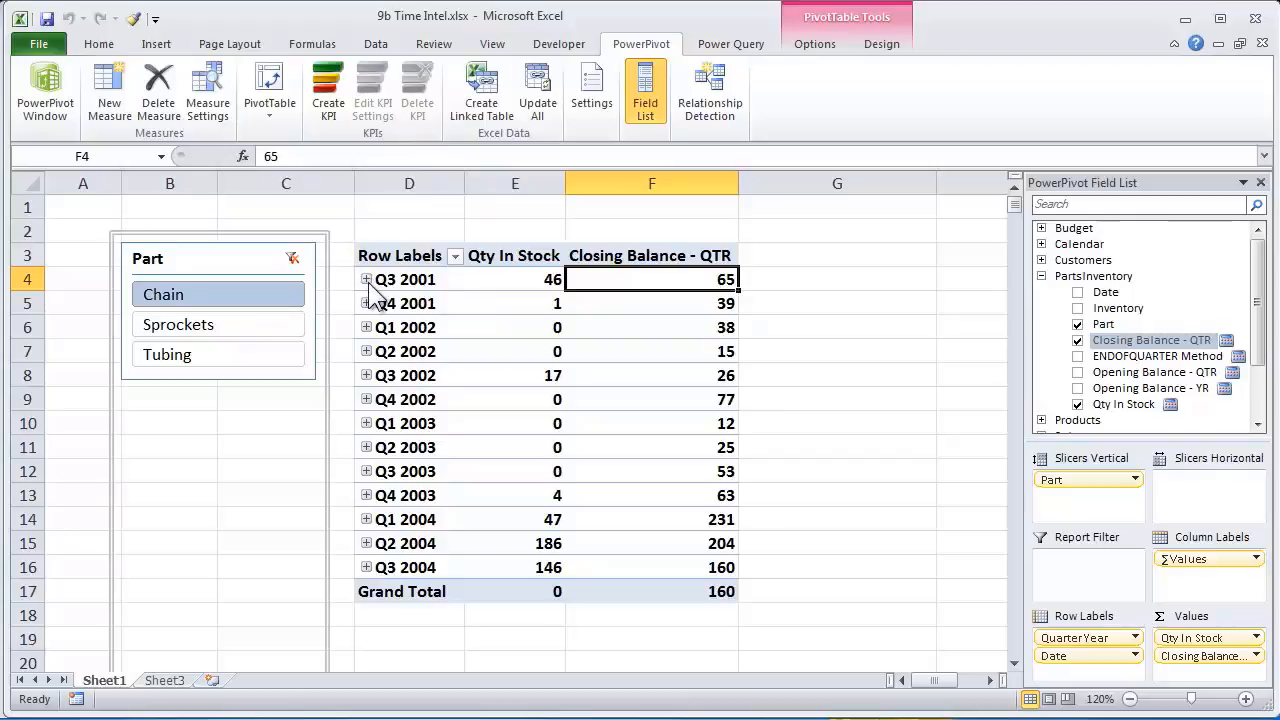
{"action": "left_click", "coordinate": [663, 307]}
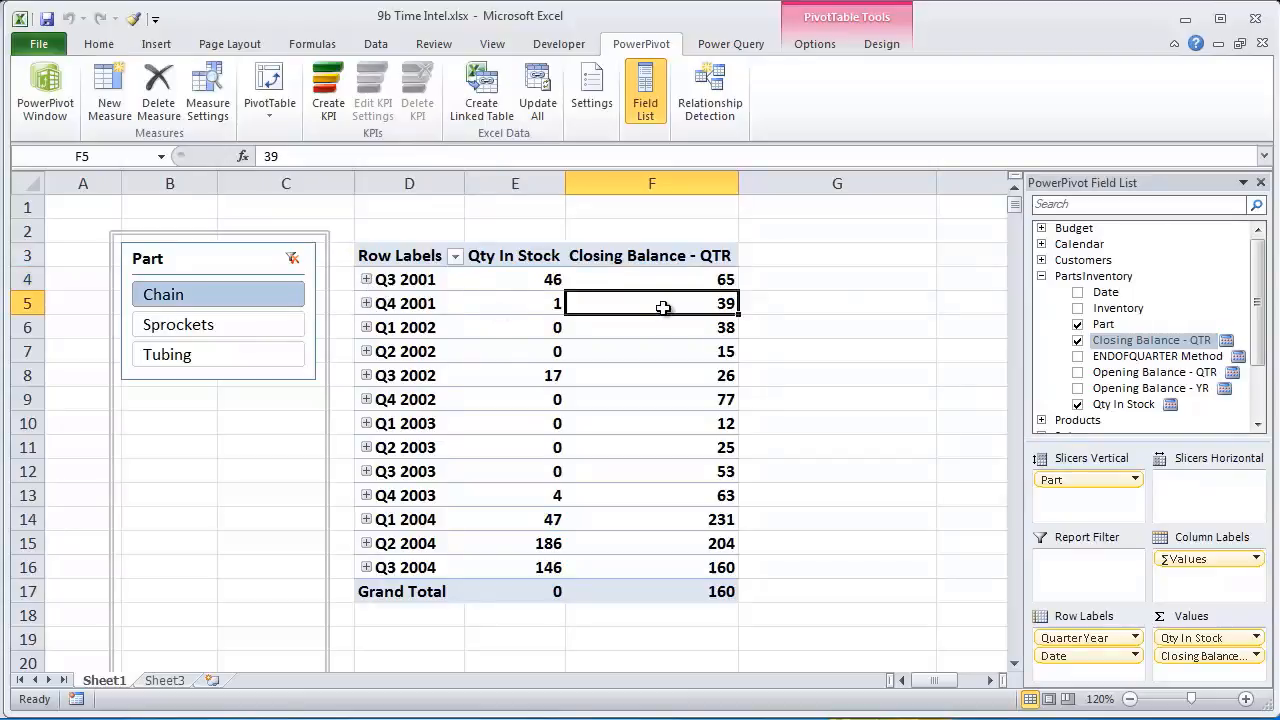
Expand Q3 2001 to daily rows and compare Closing Balance - QTR with Qty In Stock on 9/30/2001
{"action": "left_click", "coordinate": [366, 279]}
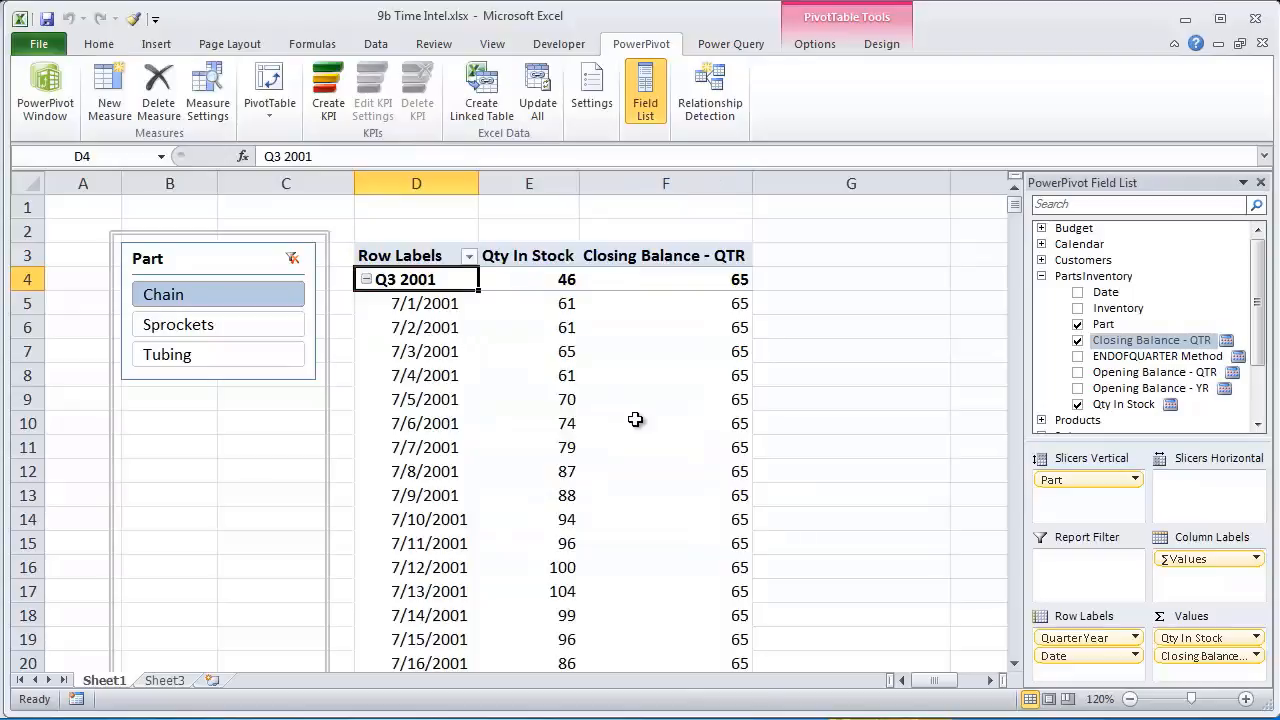
{"action": "left_click", "coordinate": [732, 308]}
{"action": "scroll", "coordinate": [857, 364], "scroll_direction": "down", "scroll_amount": 17}
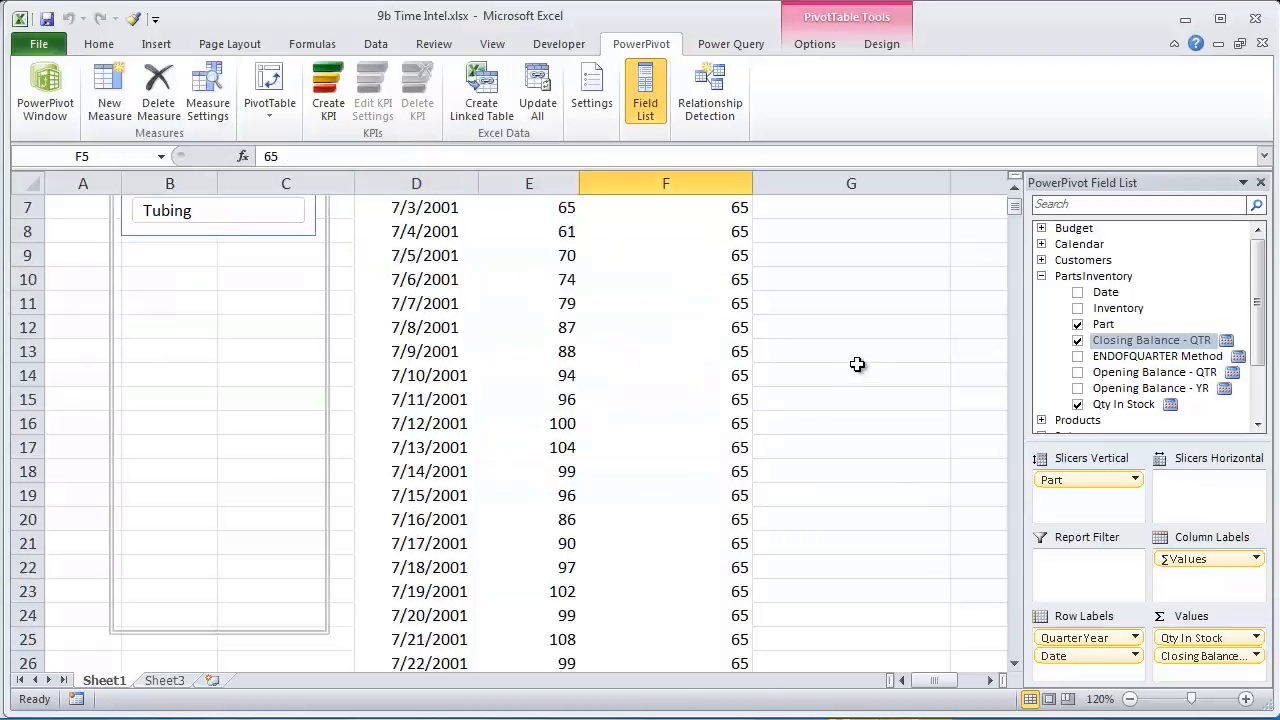
{"action": "scroll", "coordinate": [857, 364], "scroll_direction": "down", "scroll_amount": 20}
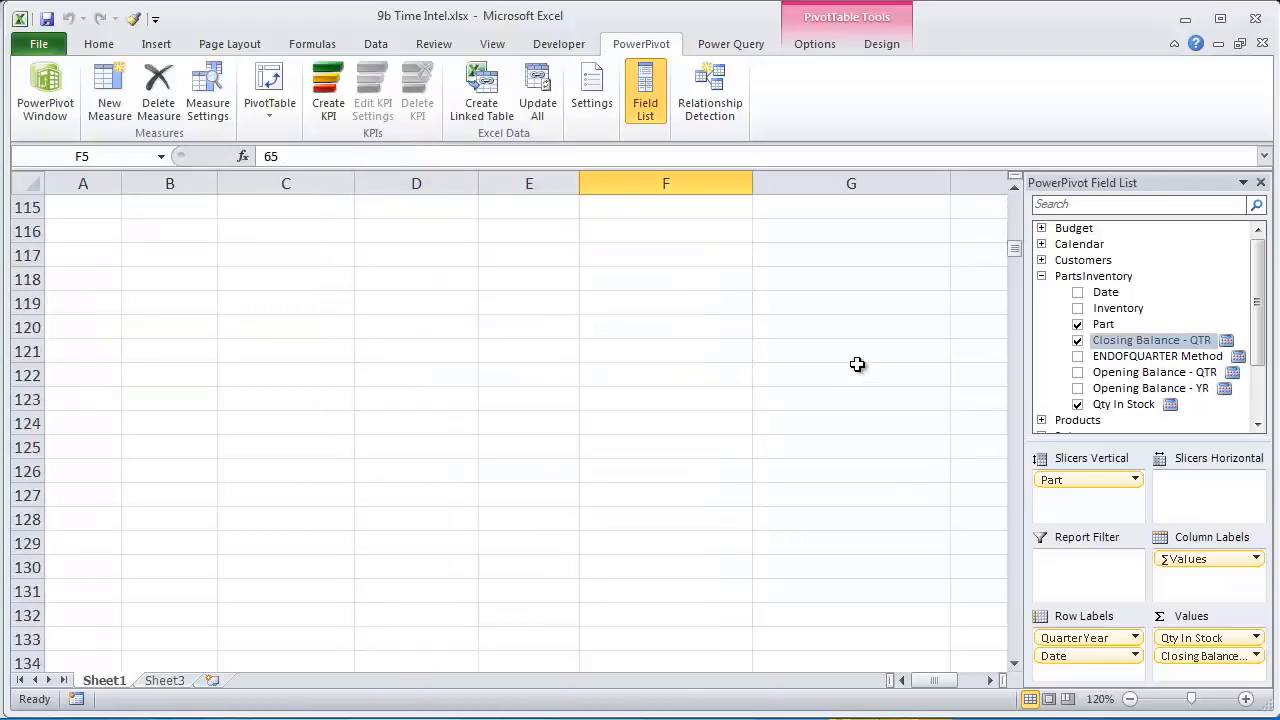
{"action": "scroll", "coordinate": [857, 364], "scroll_direction": "up", "scroll_amount": 9}
{"action": "left_click", "coordinate": [724, 400]}
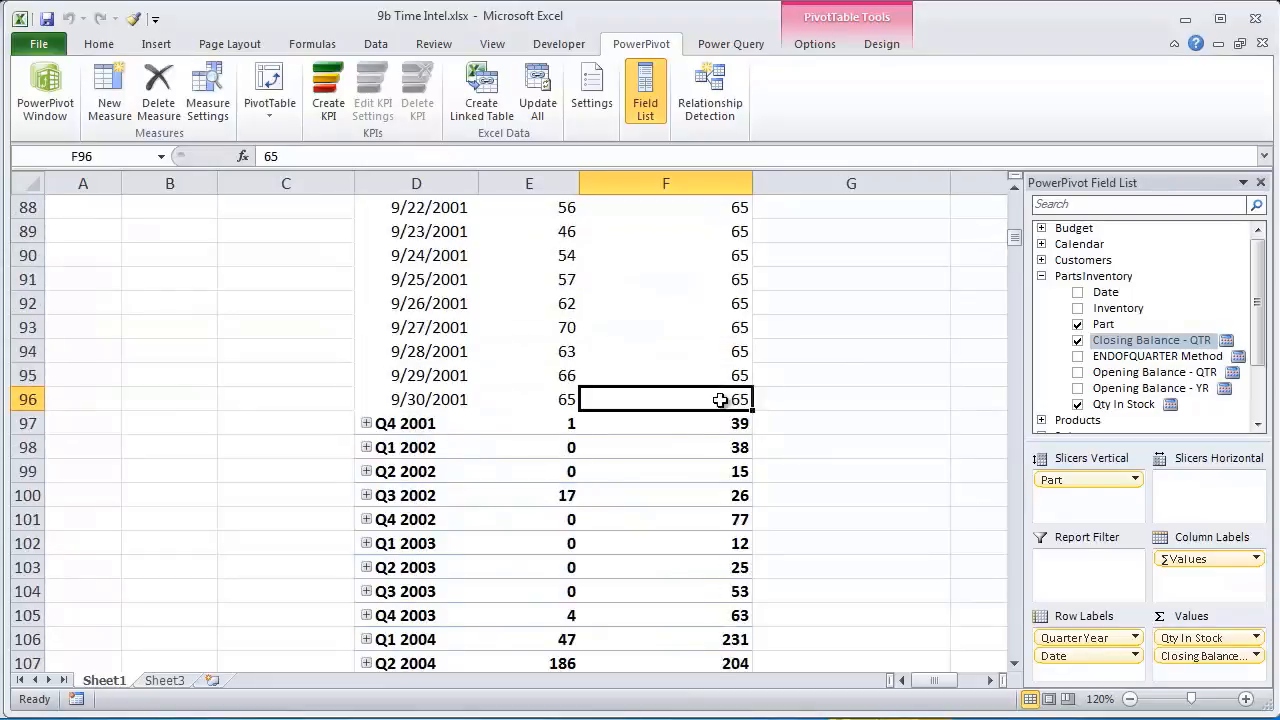
{"action": "left_click", "coordinate": [558, 403]}
{"action": "mouse_move", "coordinate": [671, 476]}
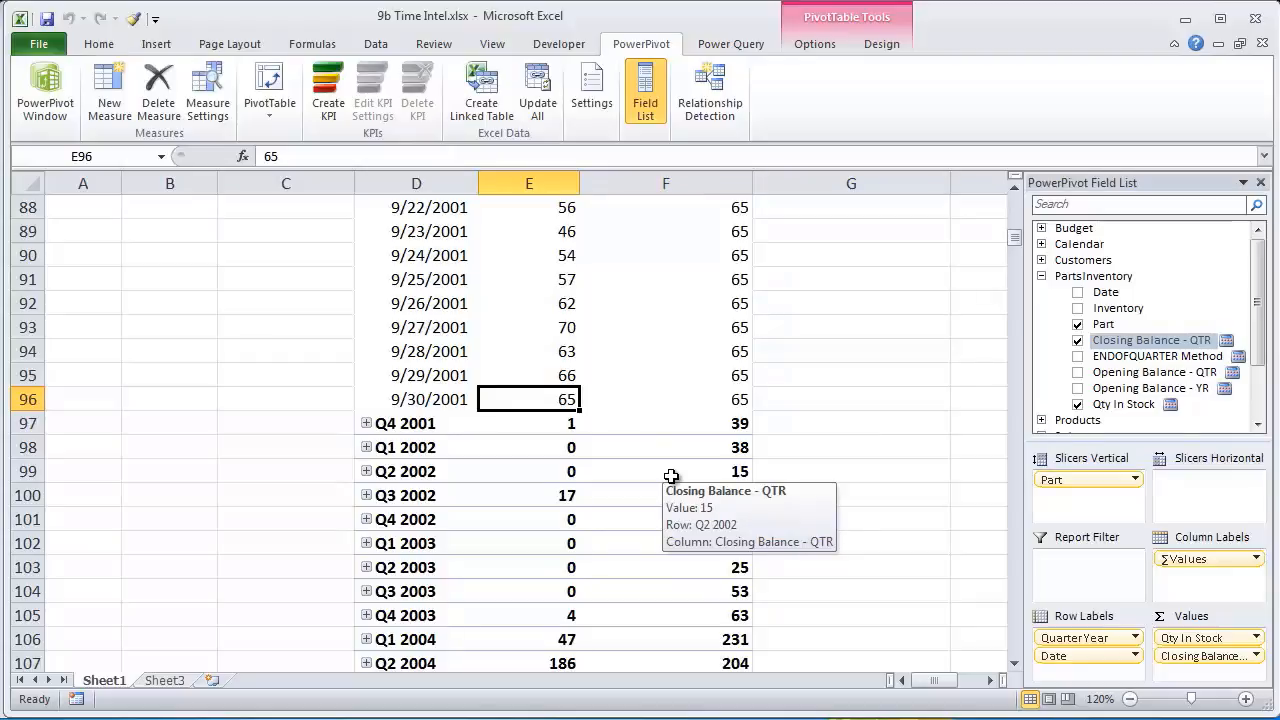
{"action": "key", "text": "Right"}
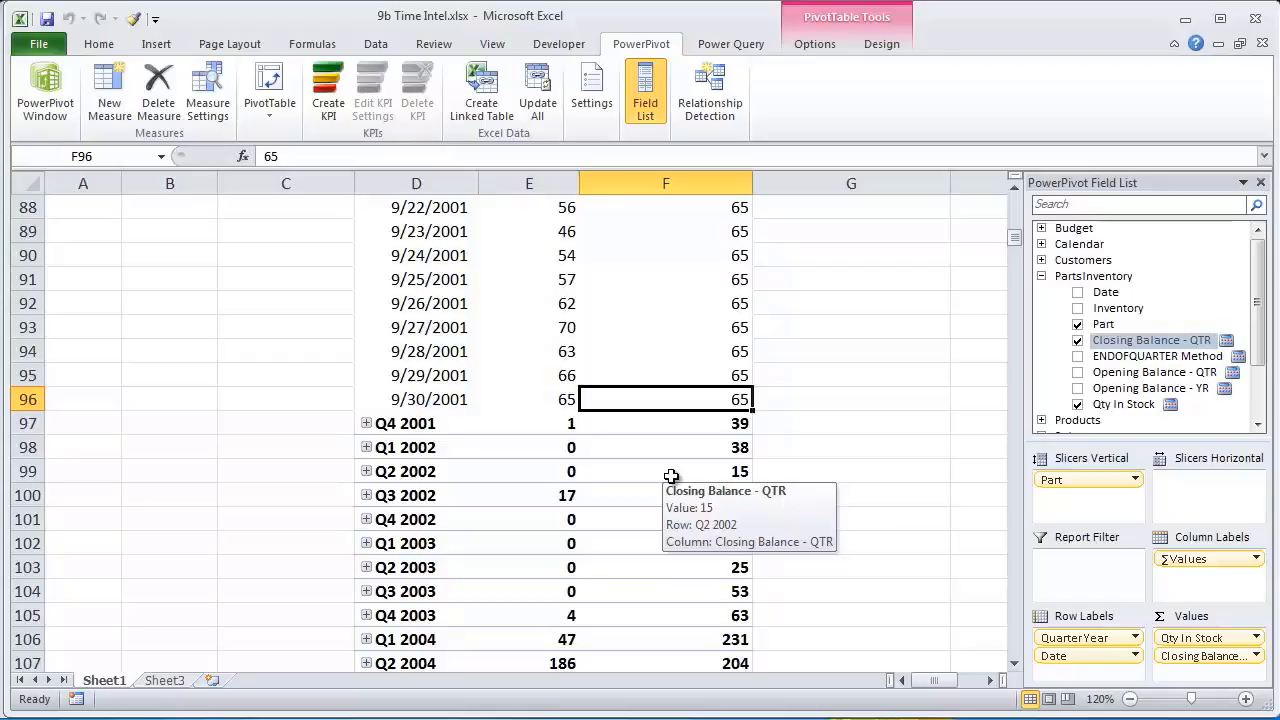
Compare the daily Closing Balance - QTR and Qty In Stock values at the start of Q3 2001, and collapse the quarter
{"action": "key", "text": "ctrl+Up"}
{"action": "key", "text": "Down"}
{"action": "key", "text": "Down"}
{"action": "key", "text": "Down"}
{"action": "key", "text": "Down"}
{"action": "key", "text": "Down"}
{"action": "key", "text": "Down"}
{"action": "key", "text": "Down"}
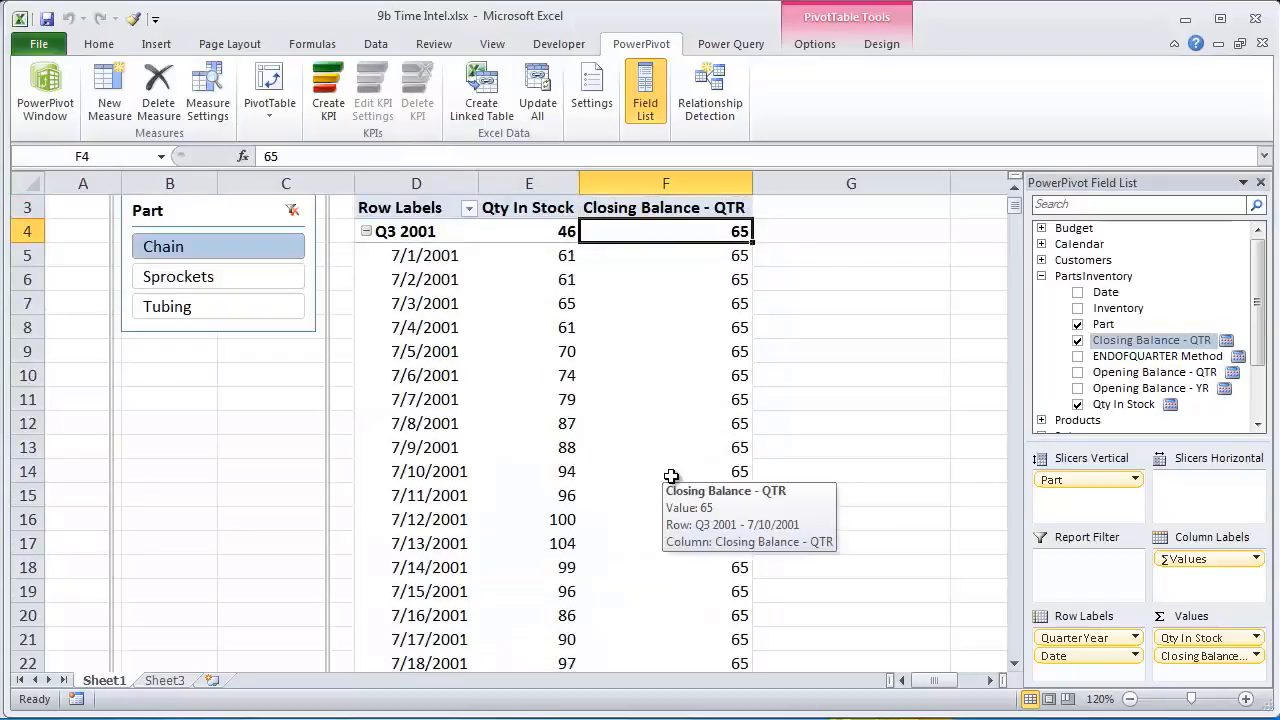
{"action": "key", "text": "Down"}
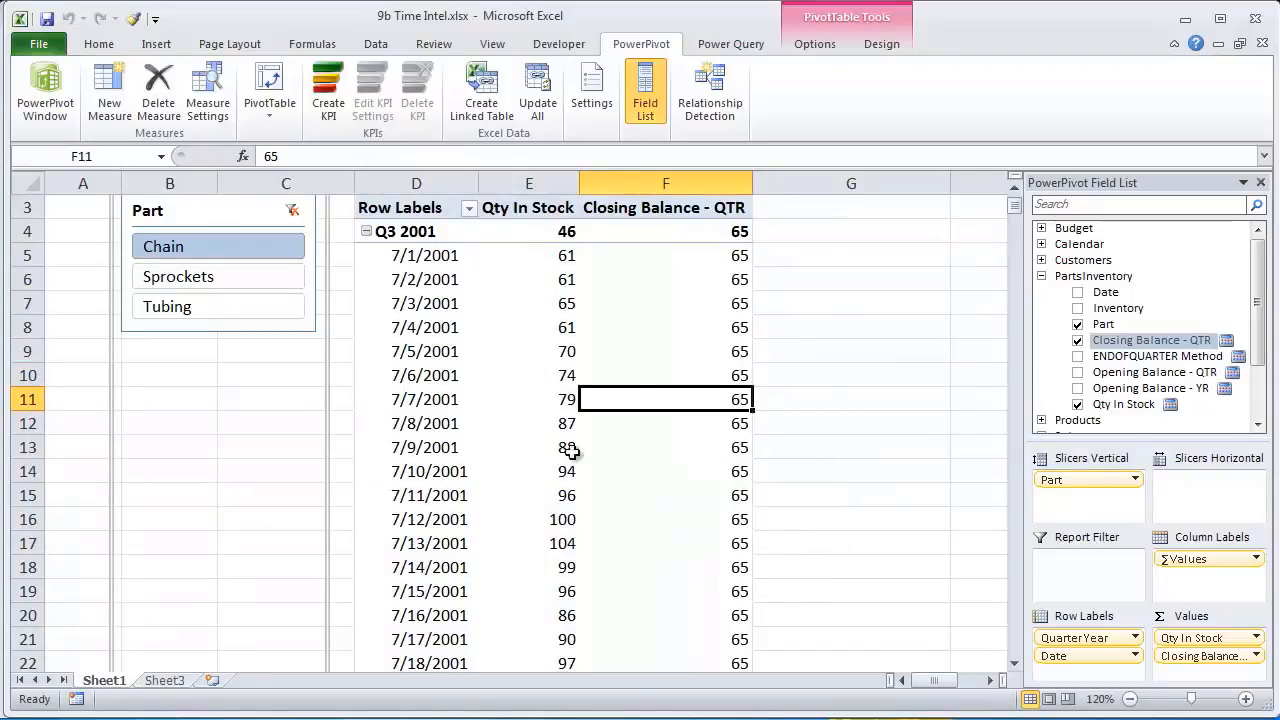
{"action": "mouse_move", "coordinate": [541, 400]}
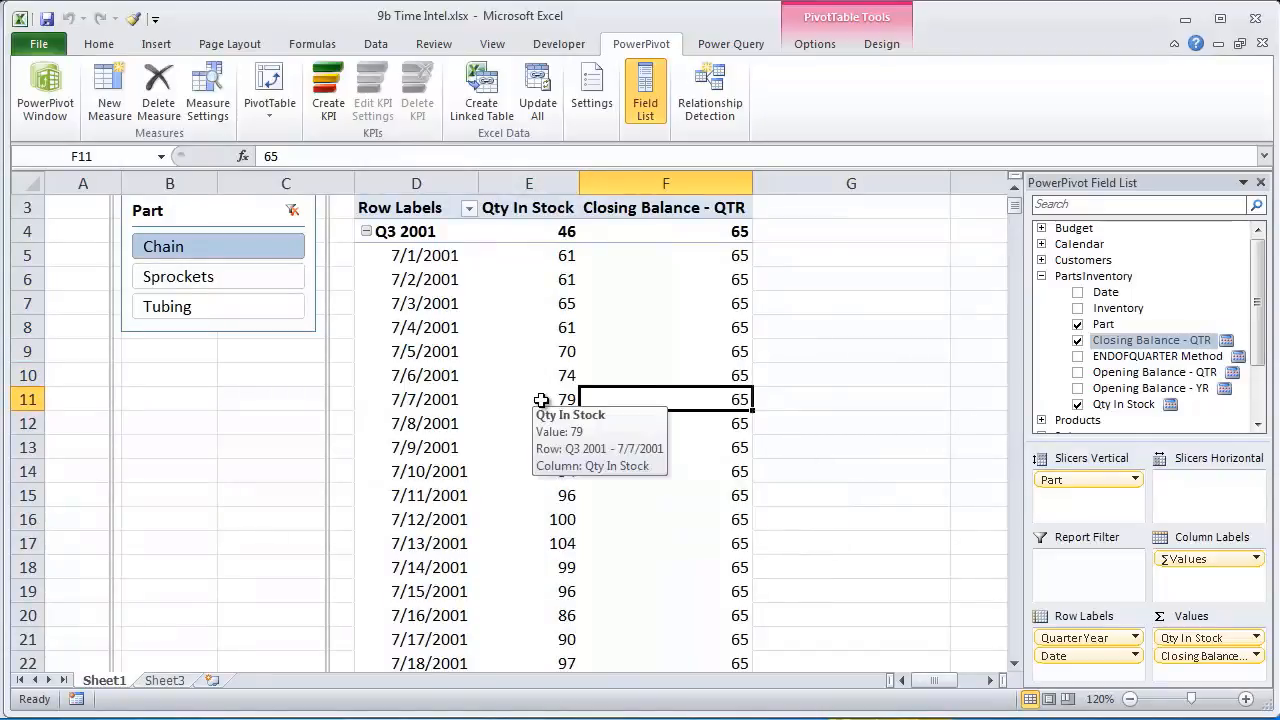
{"action": "left_click_drag", "start_coordinate": [543, 258], "coordinate": [545, 385]}
{"action": "left_click", "coordinate": [528, 443]}
{"action": "left_click", "coordinate": [522, 205]}
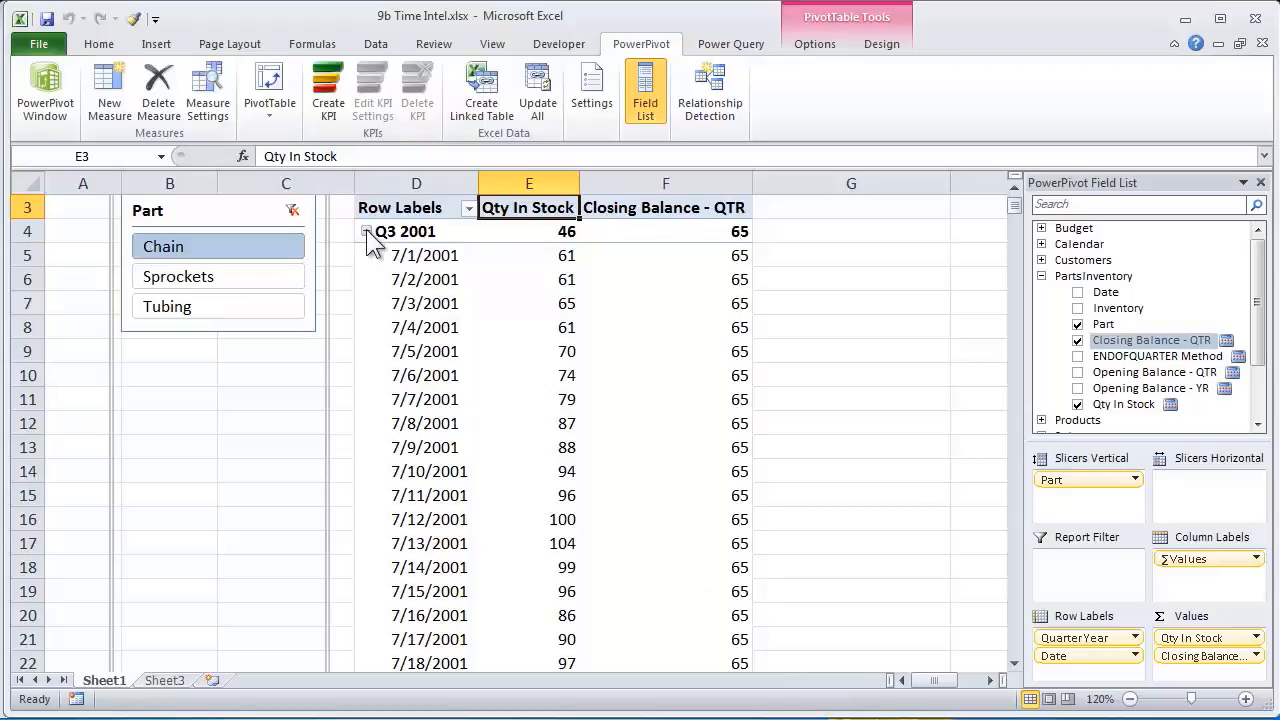
{"action": "mouse_move", "coordinate": [651, 337]}
{"action": "mouse_move", "coordinate": [674, 388]}
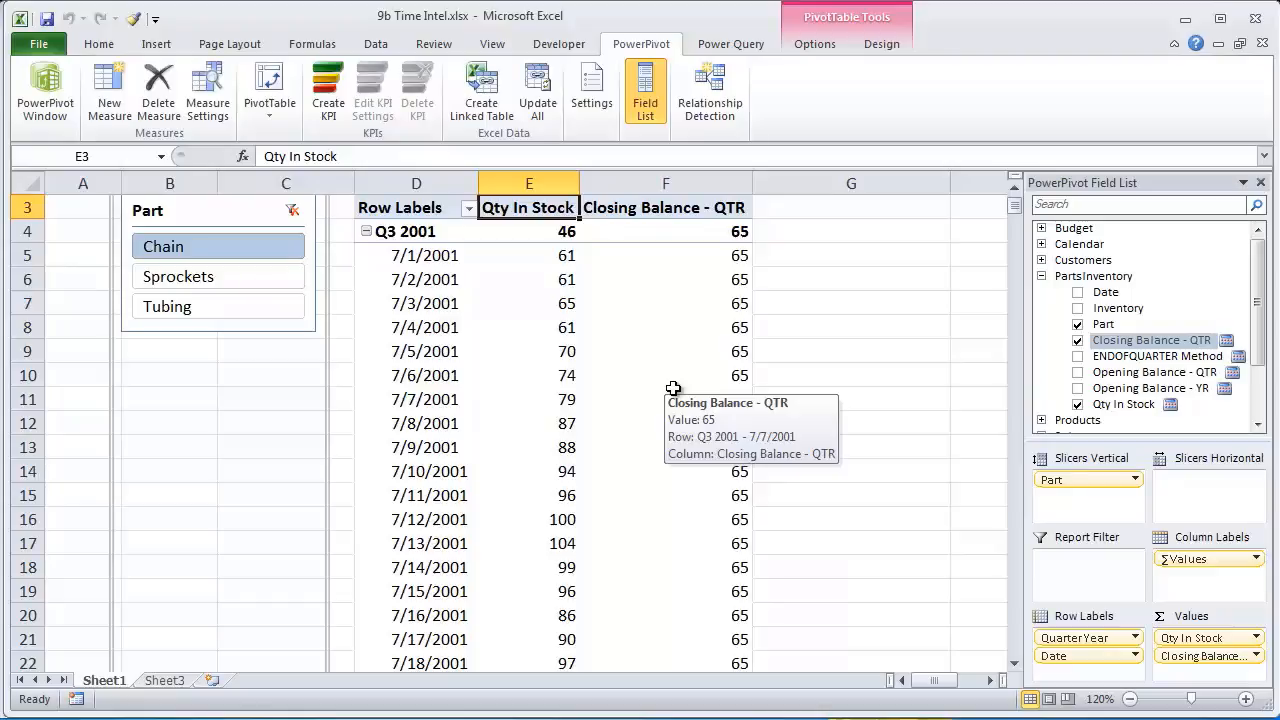
{"action": "left_click", "coordinate": [366, 231]}
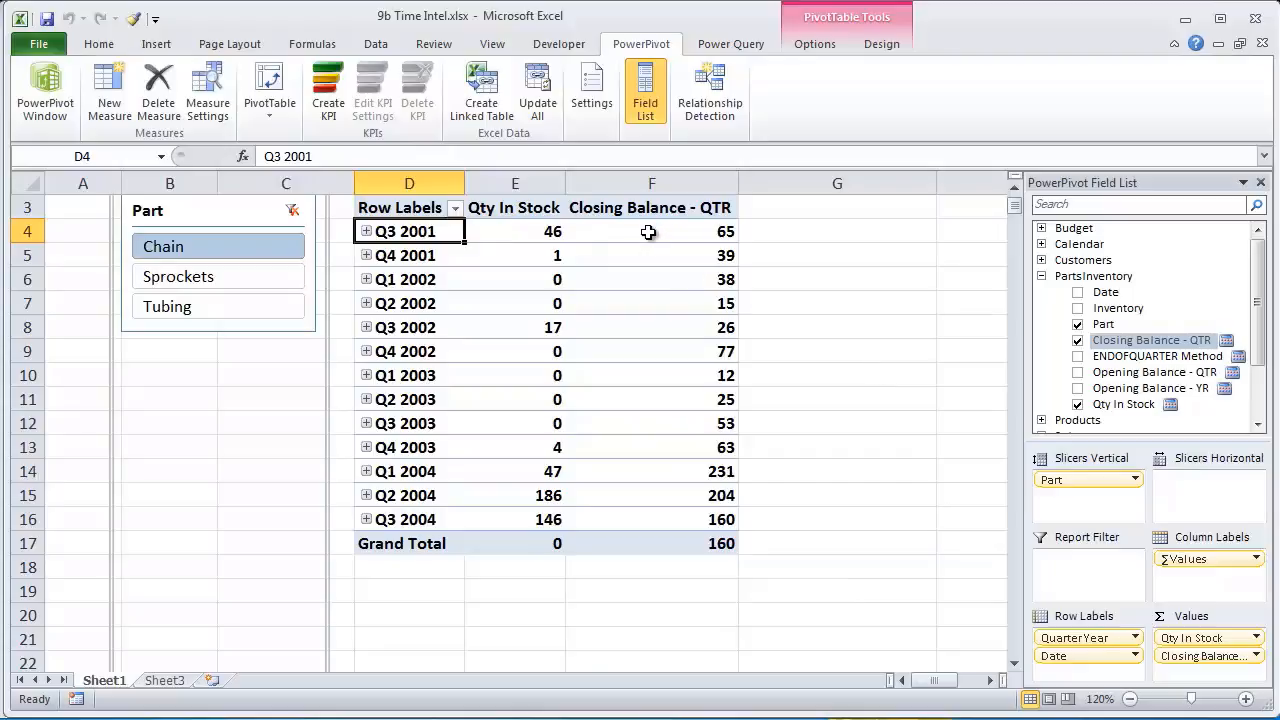
{"action": "mouse_move", "coordinate": [641, 237]}
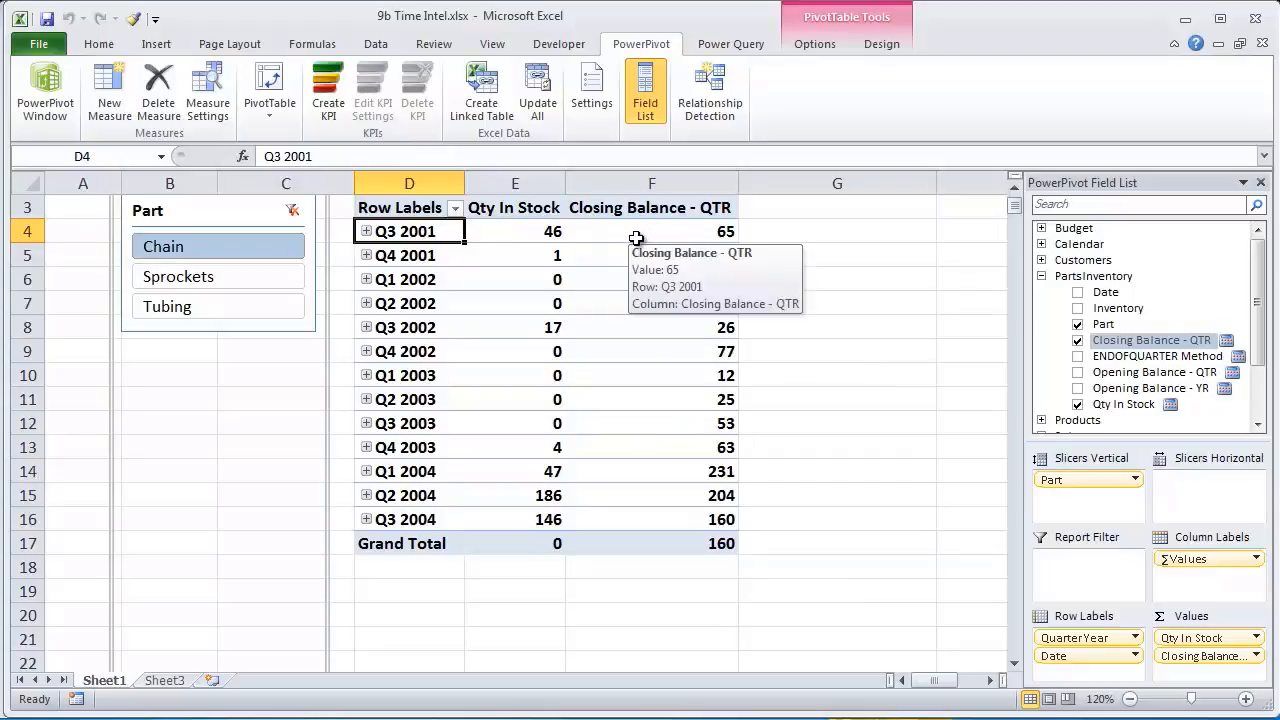
Review the Opening Balance - QTR measure's OPENINGBALANCEQUARTER formula in enlarged text and close its settings without saving
{"action": "right_click", "coordinate": [1120, 372]}
{"action": "left_click", "coordinate": [1185, 440]}
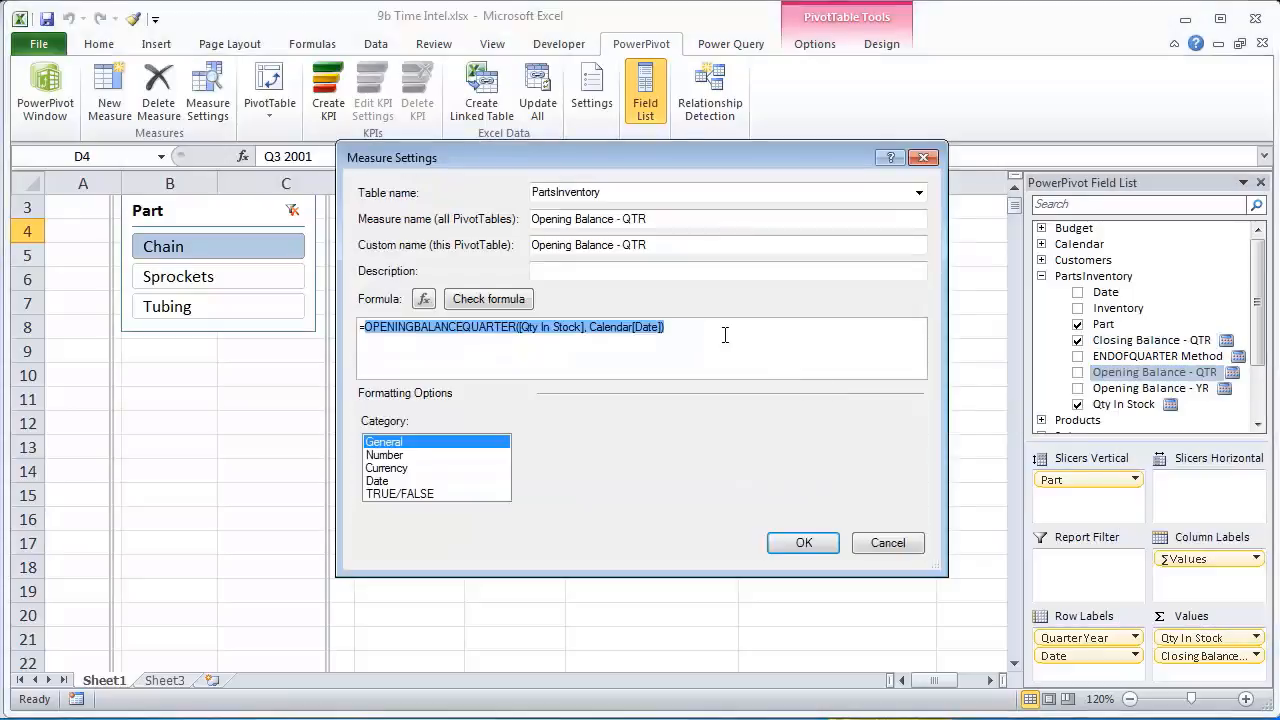
{"action": "scroll", "coordinate": [794, 370], "scroll_direction": "up", "scroll_amount": 4, "text": "ctrl"}
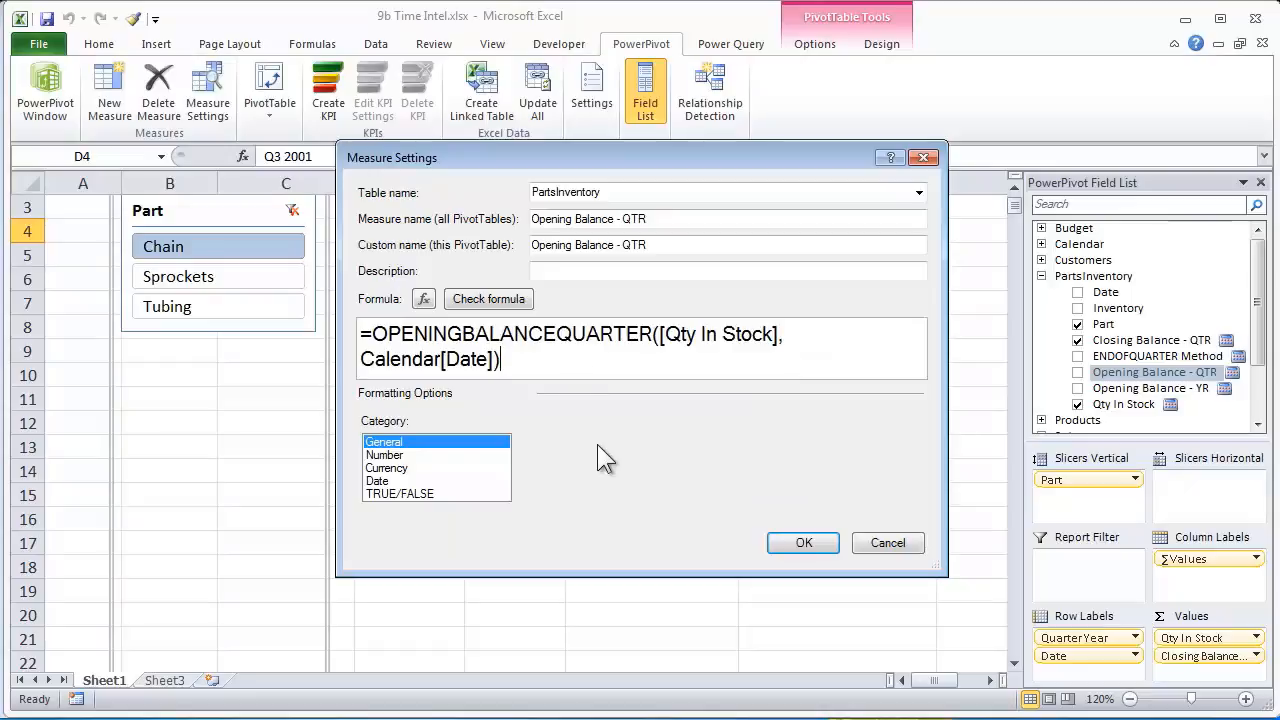
{"action": "left_click", "coordinate": [887, 543]}
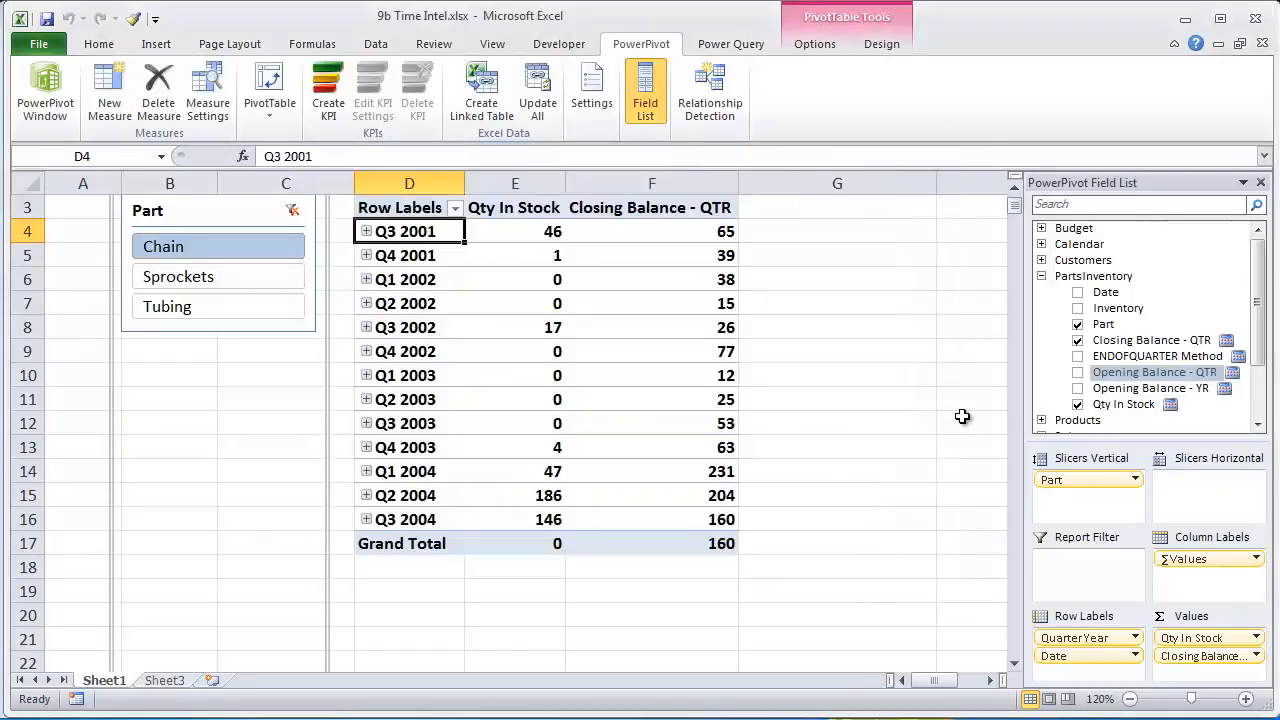
Add the Opening Balance - QTR measure to the PivotTable and compare it with the preceding quarters' closing balances
{"action": "left_click", "coordinate": [1077, 372]}
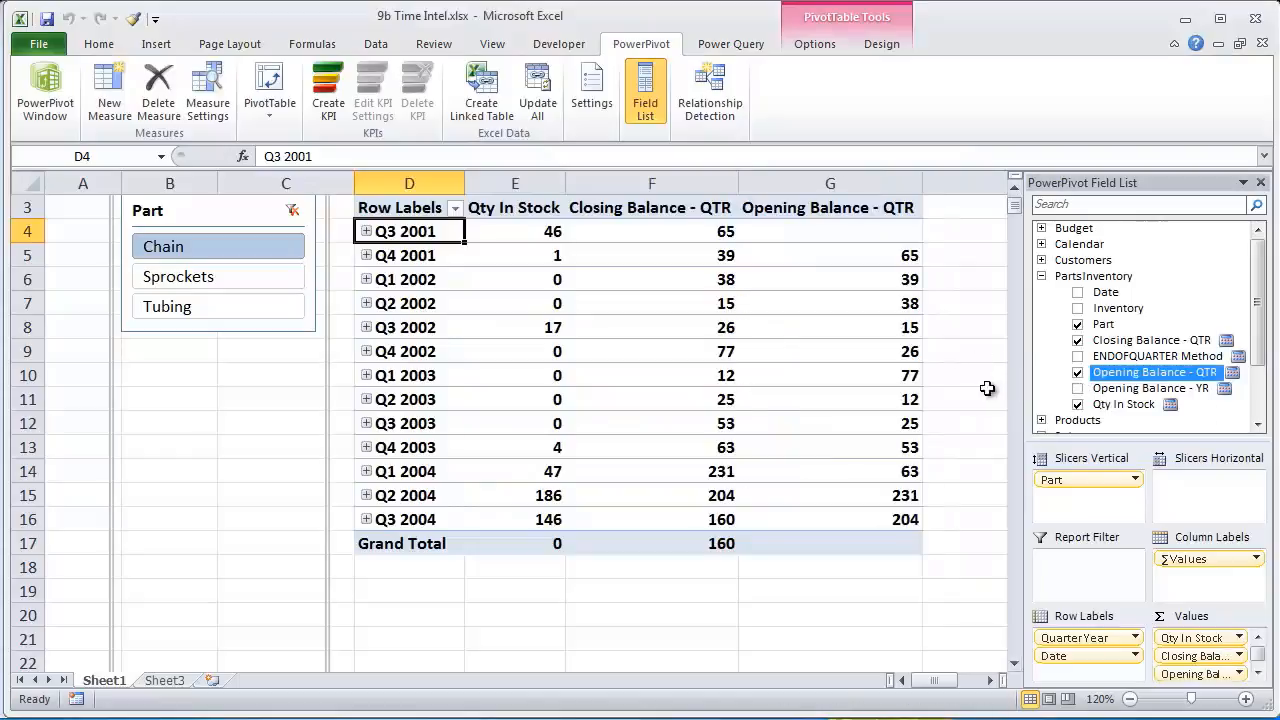
{"action": "left_click", "coordinate": [641, 238]}
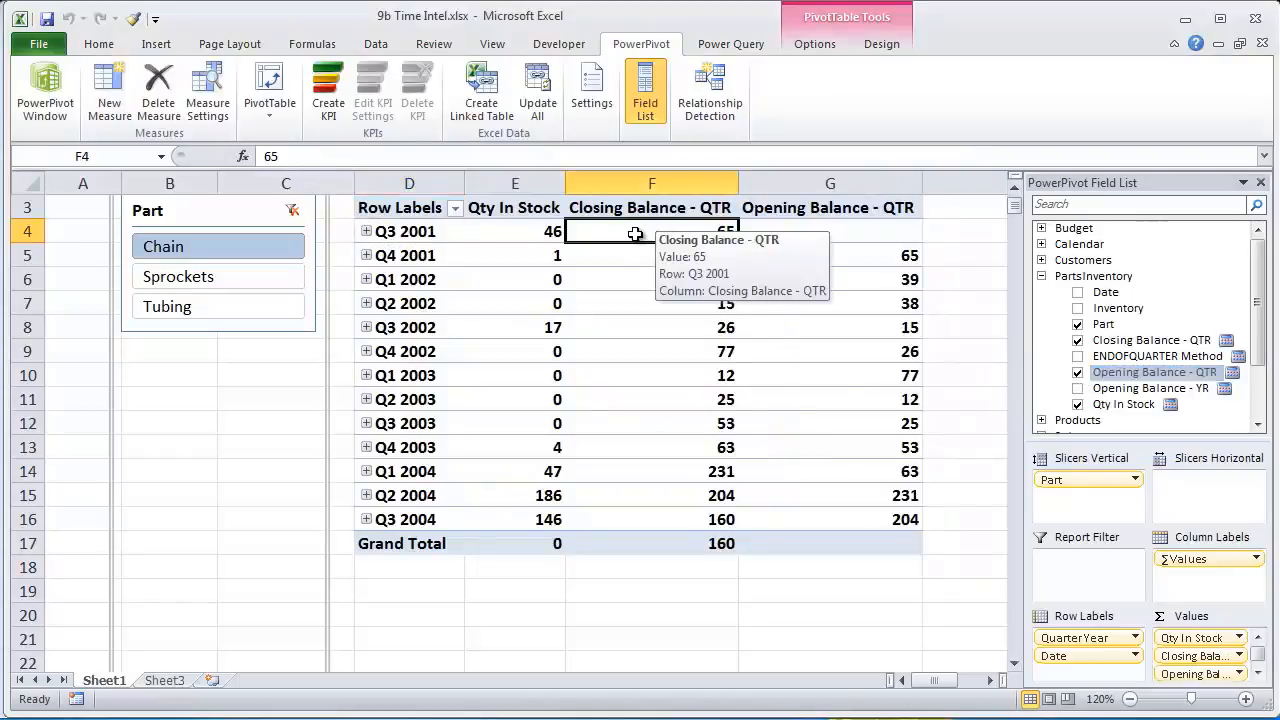
{"action": "mouse_move", "coordinate": [908, 430]}
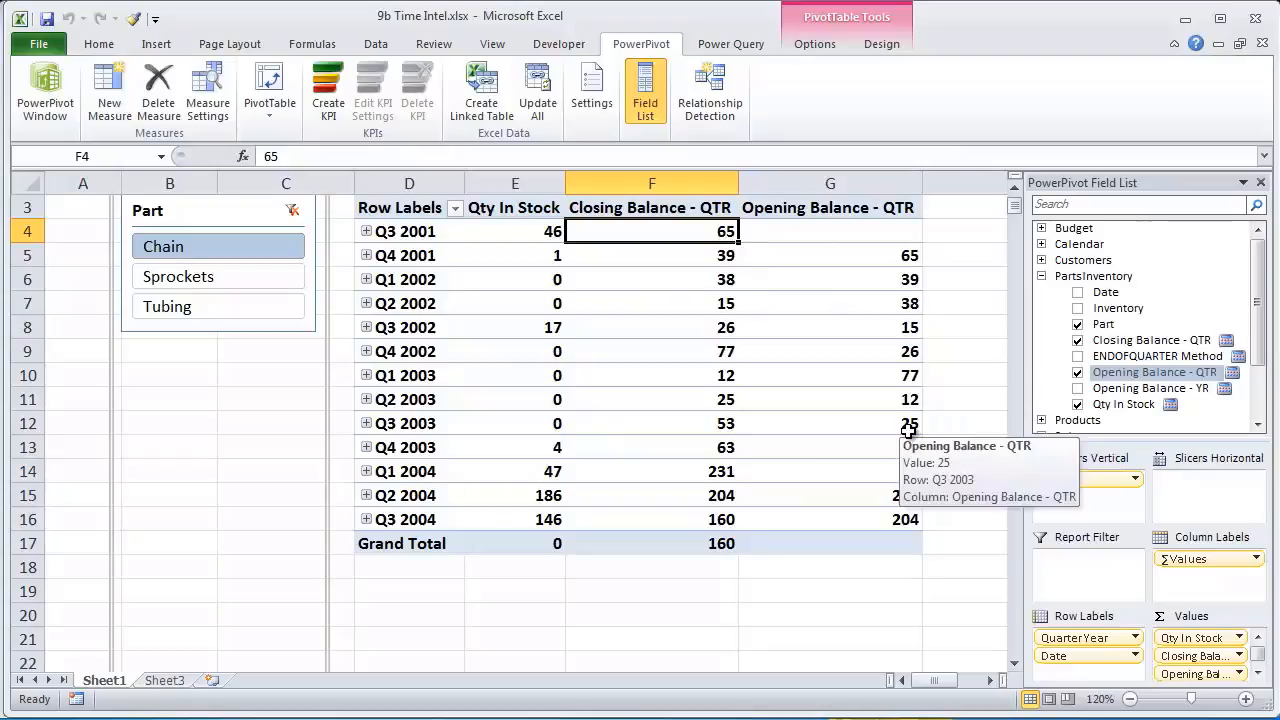
{"action": "left_click", "coordinate": [845, 255]}
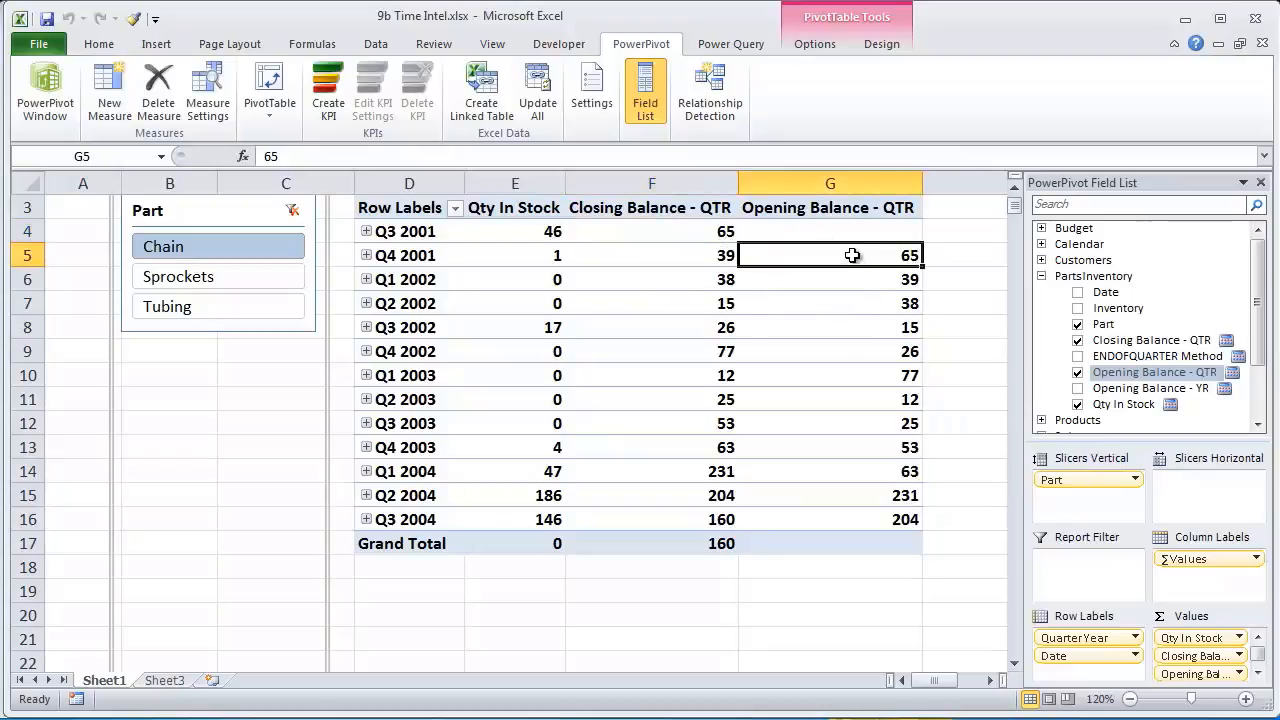
{"action": "left_click", "coordinate": [707, 262]}
{"action": "left_click", "coordinate": [858, 280]}
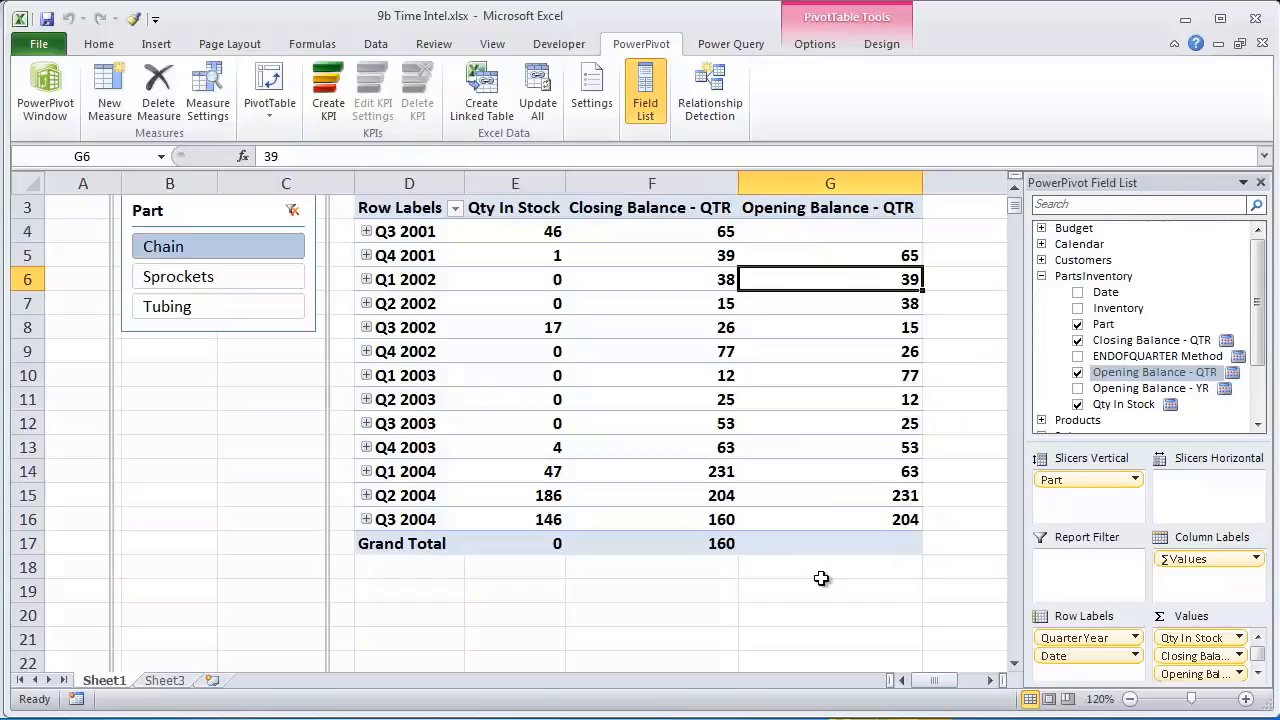
{"action": "left_click", "coordinate": [897, 256]}
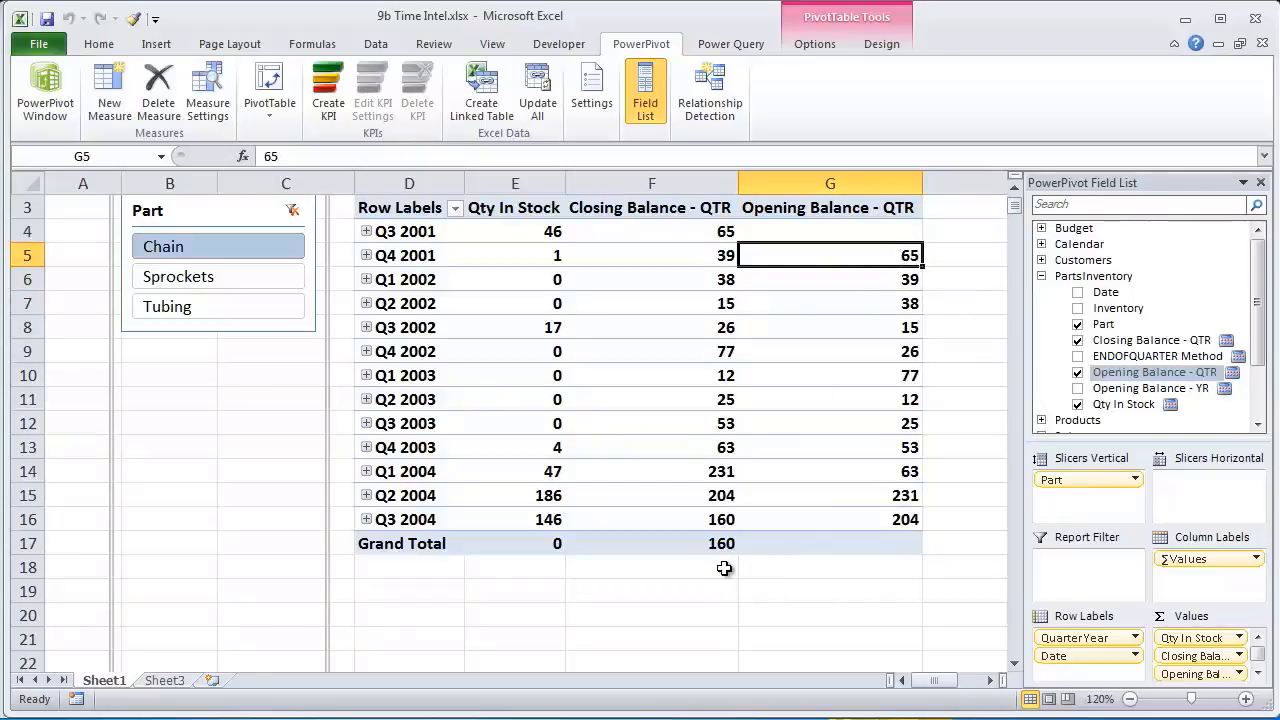
Expand Q4 2001 to daily rows and compare the 10/1/2001 Qty In Stock with the quarter's opening balance
{"action": "left_click", "coordinate": [366, 255]}
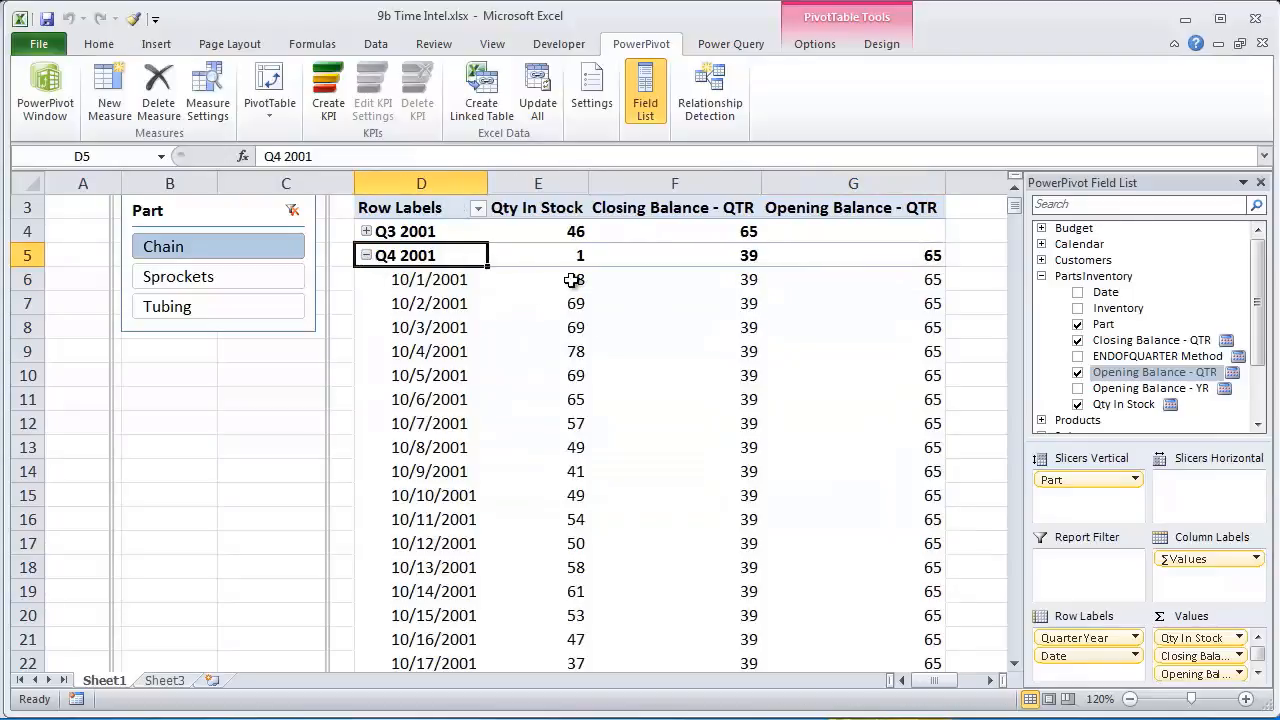
{"action": "left_click", "coordinate": [526, 278]}
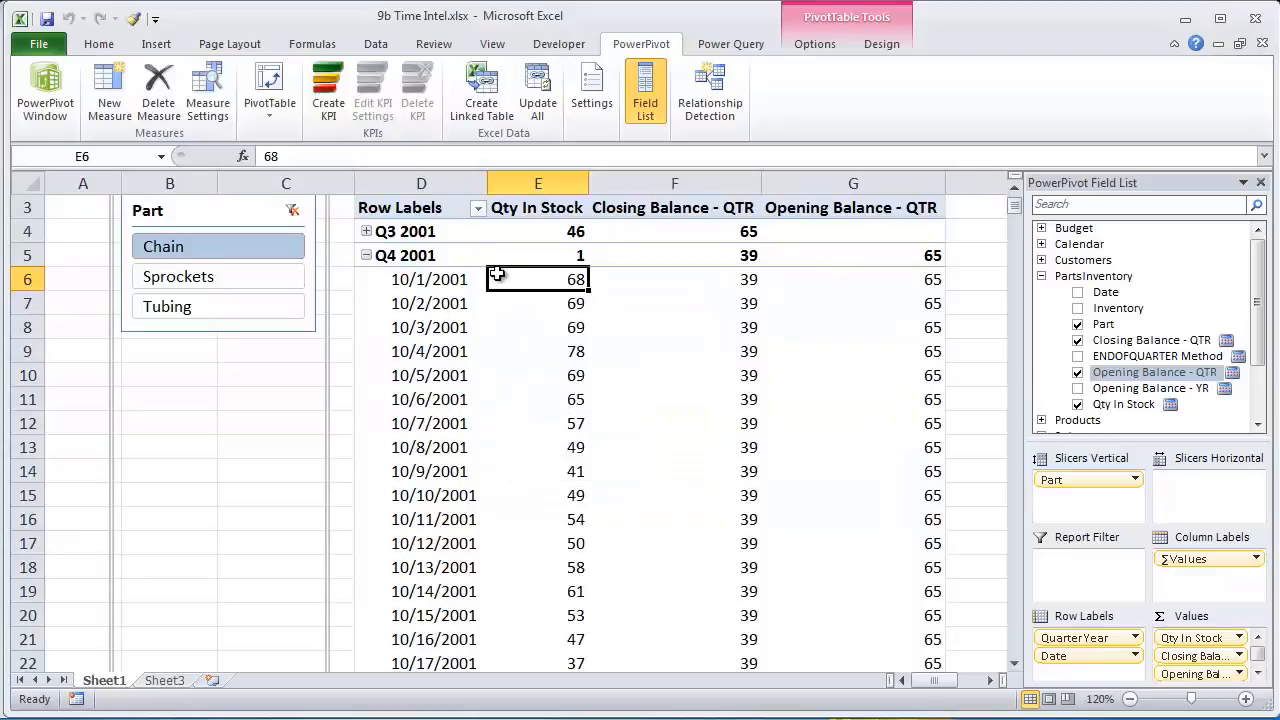
{"action": "mouse_move", "coordinate": [524, 280]}
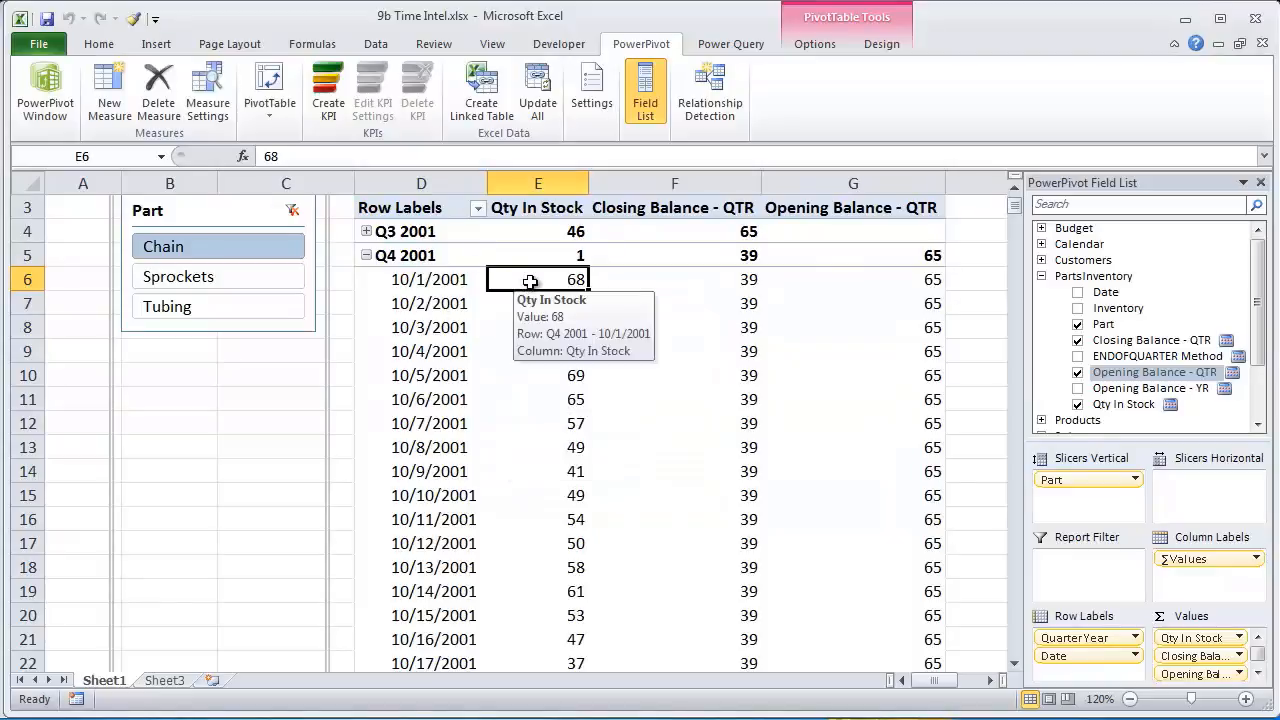
{"action": "left_click", "coordinate": [916, 255]}
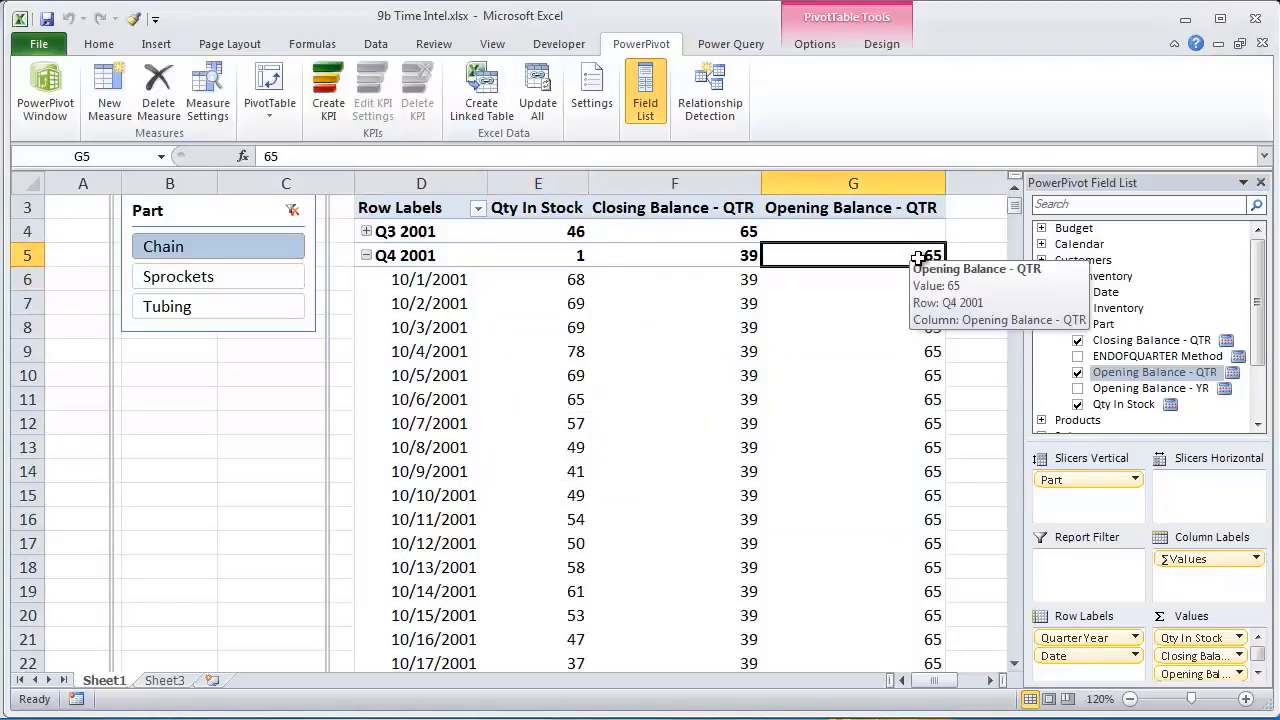
{"action": "mouse_move", "coordinate": [865, 316]}
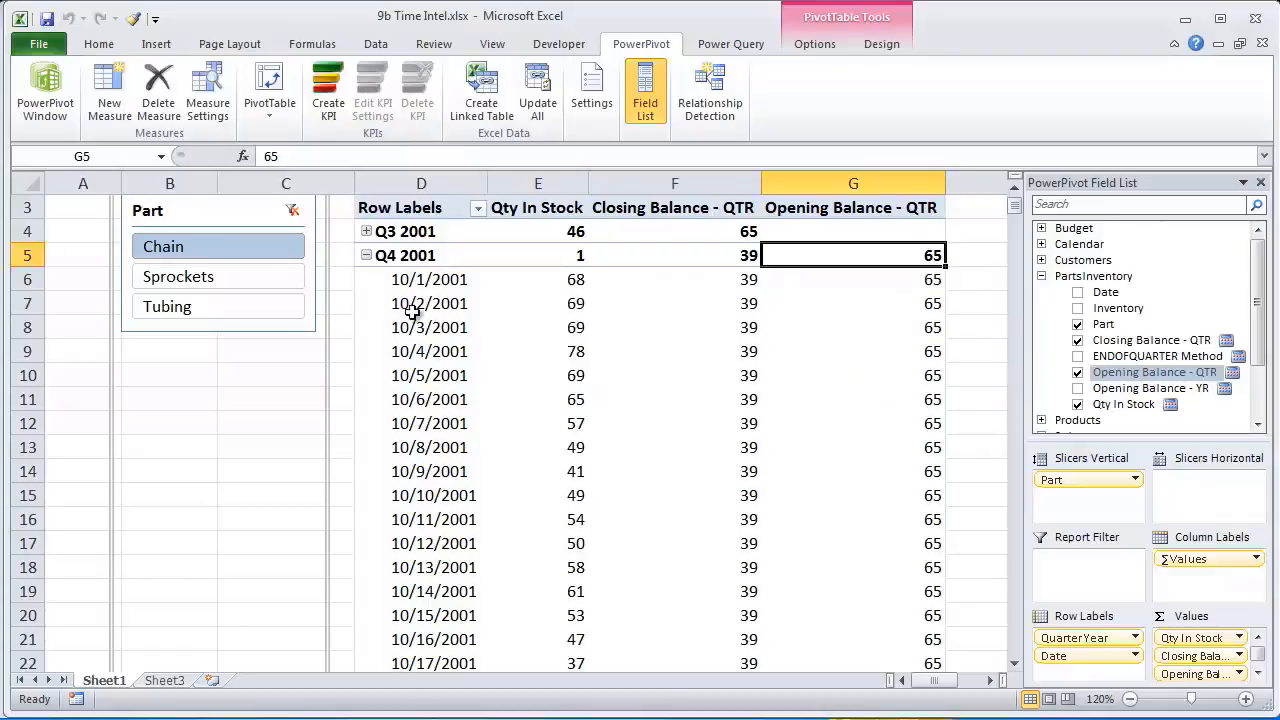
Expand Q3 2001 and compare its 9/30/2001 Qty In Stock with the Opening Balance - QTR of Q4 2001
{"action": "left_click", "coordinate": [366, 232]}
{"action": "left_click", "coordinate": [853, 262]}
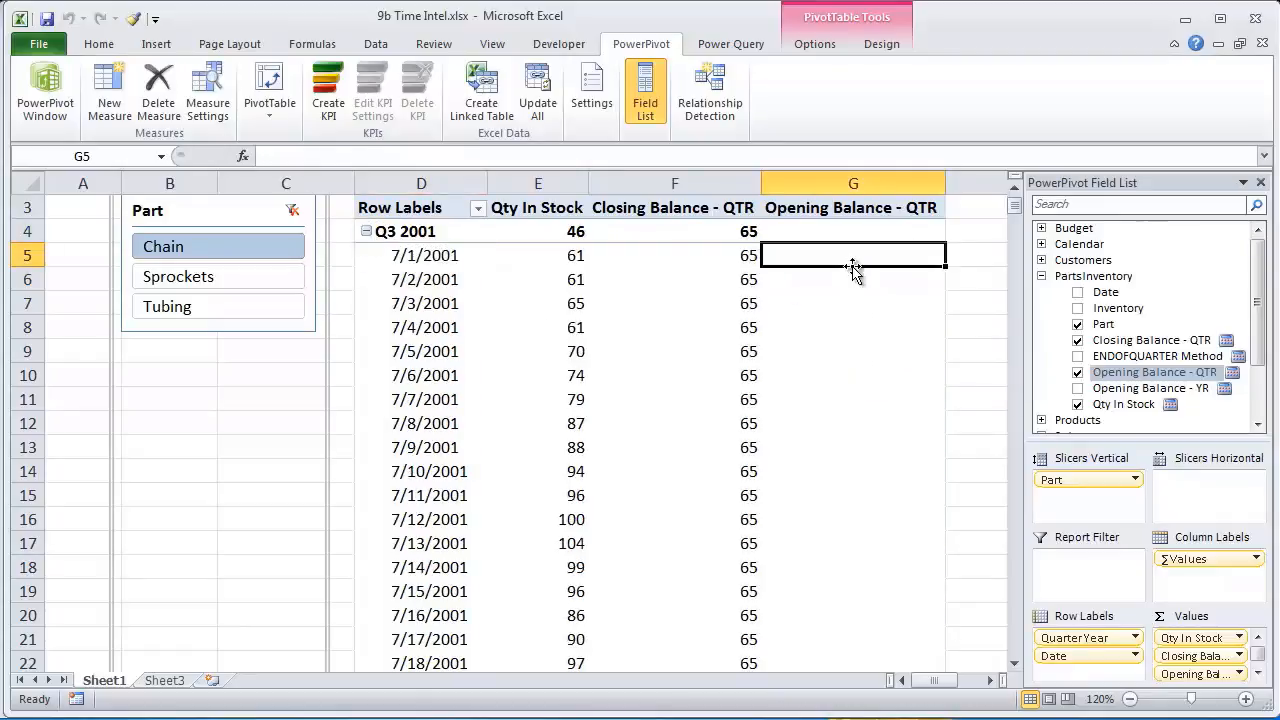
{"action": "key", "text": "ctrl+Down"}
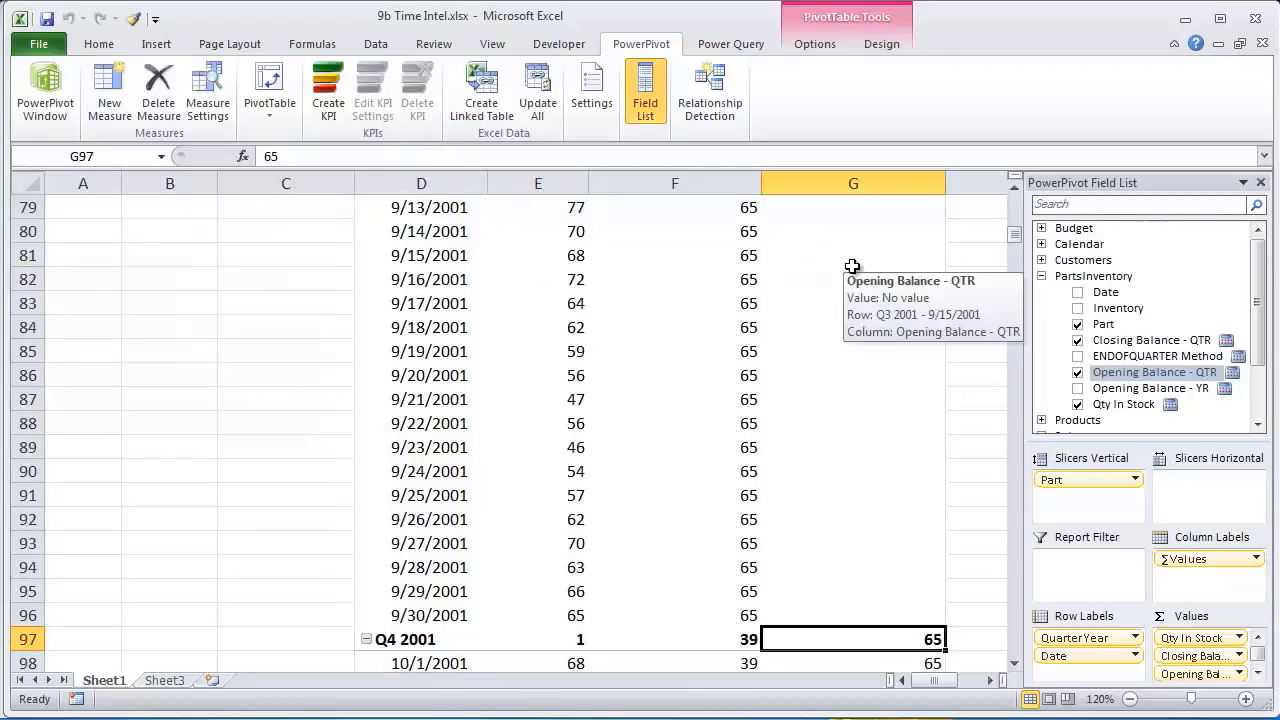
{"action": "key", "text": "Left"}
{"action": "key", "text": "Left"}
{"action": "key", "text": "Up"}
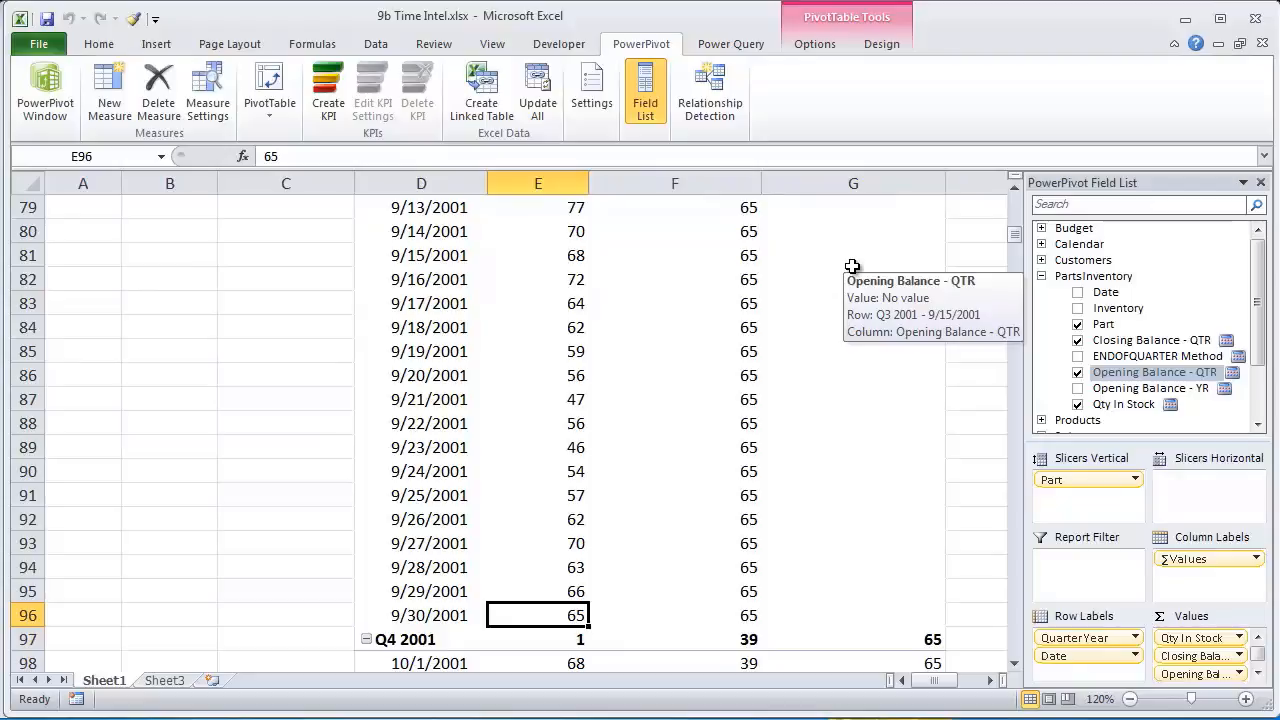
{"action": "key", "text": "Down"}
{"action": "key", "text": "Down"}
{"action": "key", "text": "Right"}
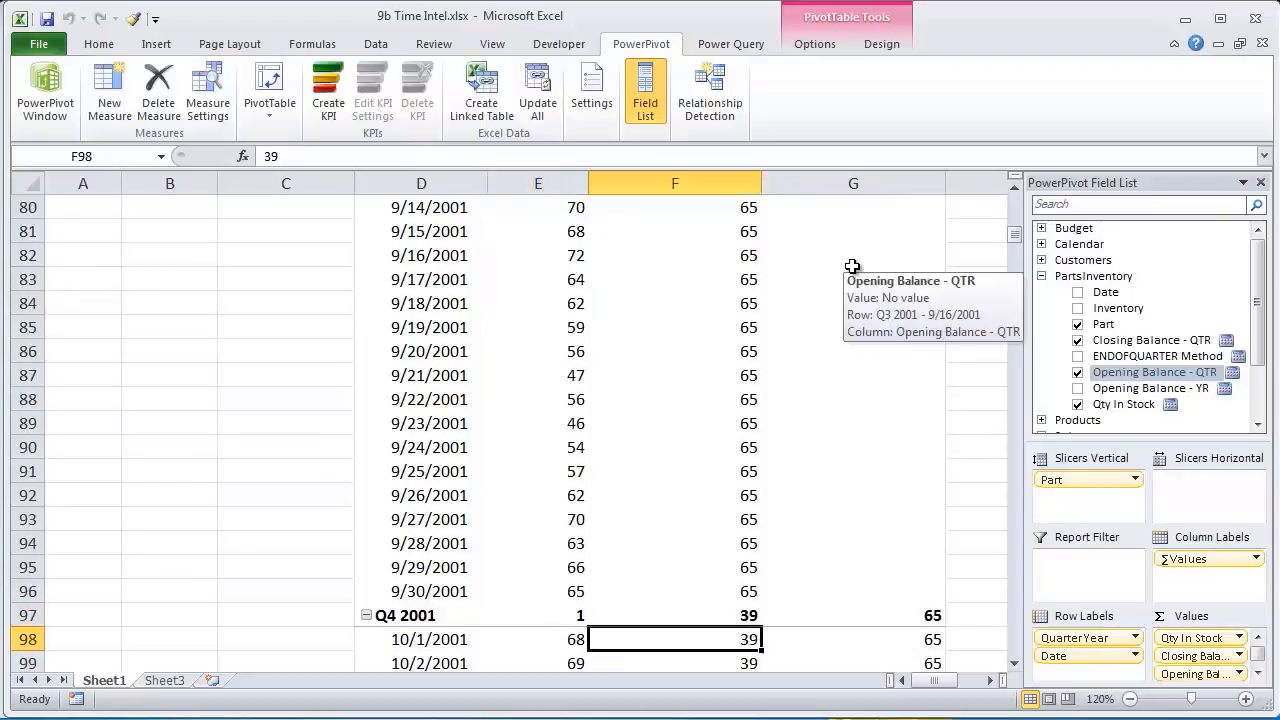
{"action": "key", "text": "Right"}
{"action": "key", "text": "Right"}
{"action": "key", "text": "Left"}
{"action": "key", "text": "Up"}
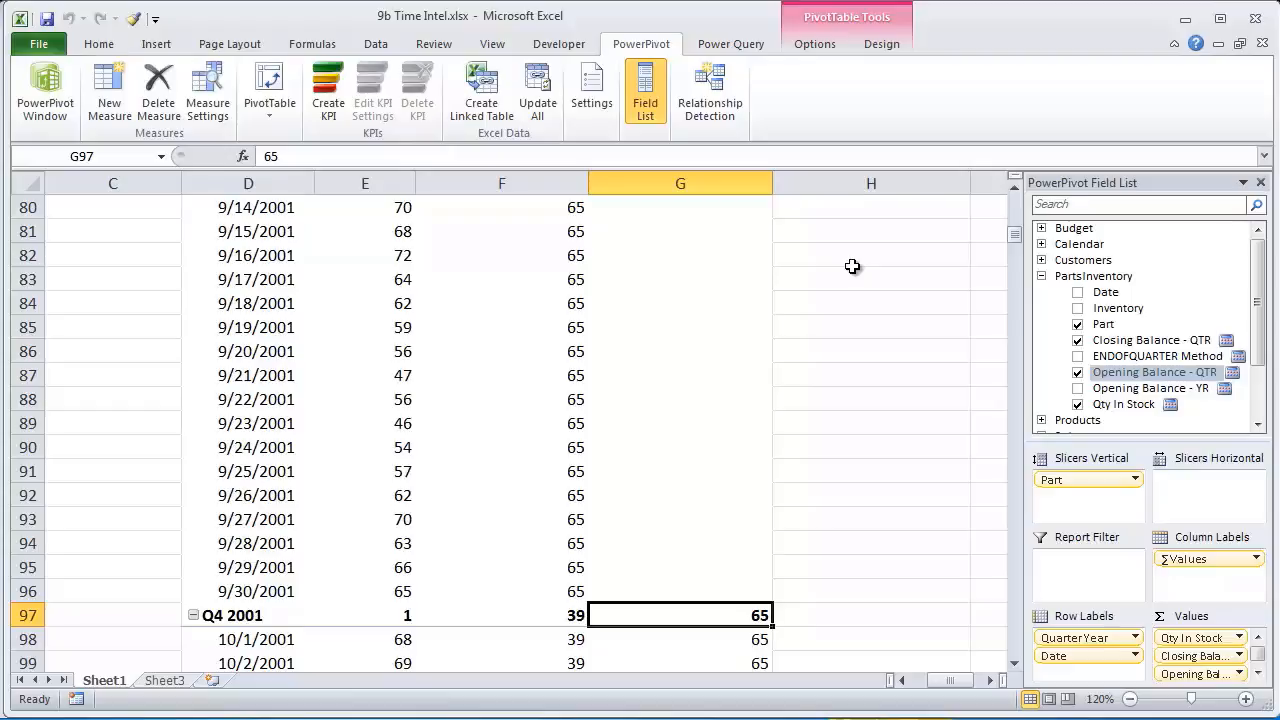
Collapse Q3 2001 and Q4 2001 in the PivotTable back to their quarterly rows
{"action": "left_click_drag", "start_coordinate": [1018, 235], "coordinate": [1027, 198]}
{"action": "left_click", "coordinate": [668, 302]}
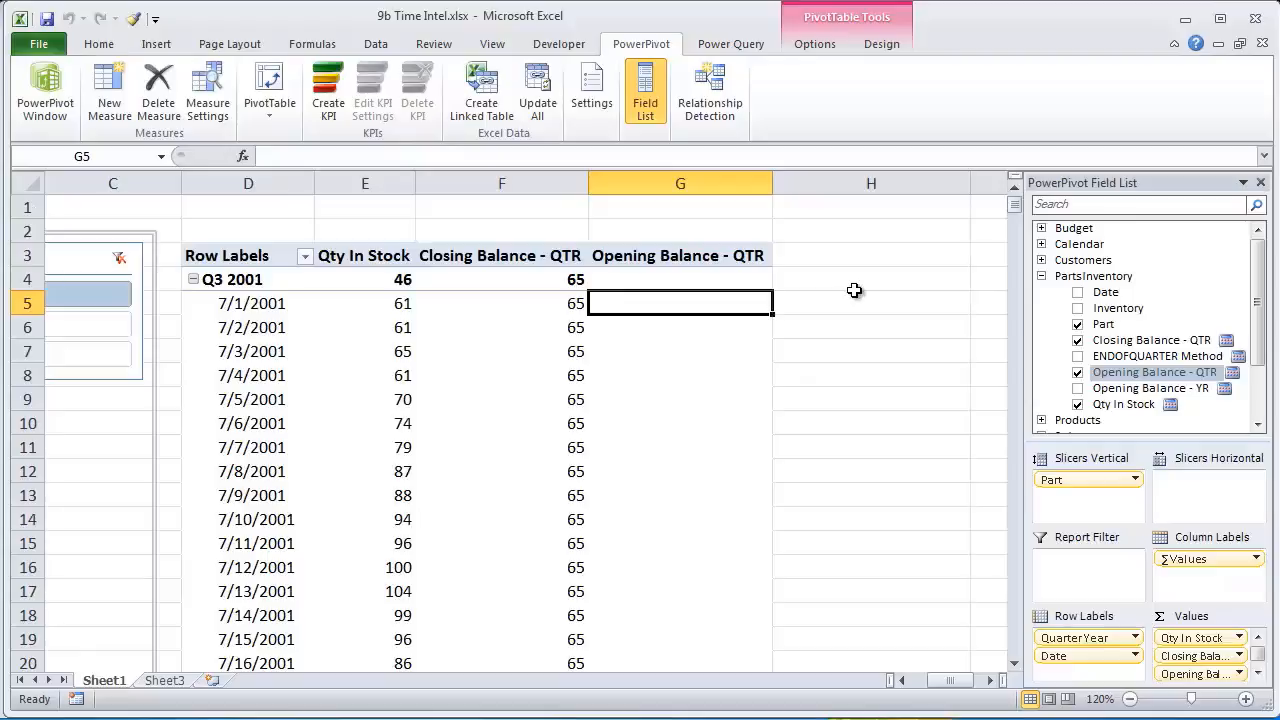
{"action": "left_click", "coordinate": [193, 281]}
{"action": "left_click", "coordinate": [193, 304]}
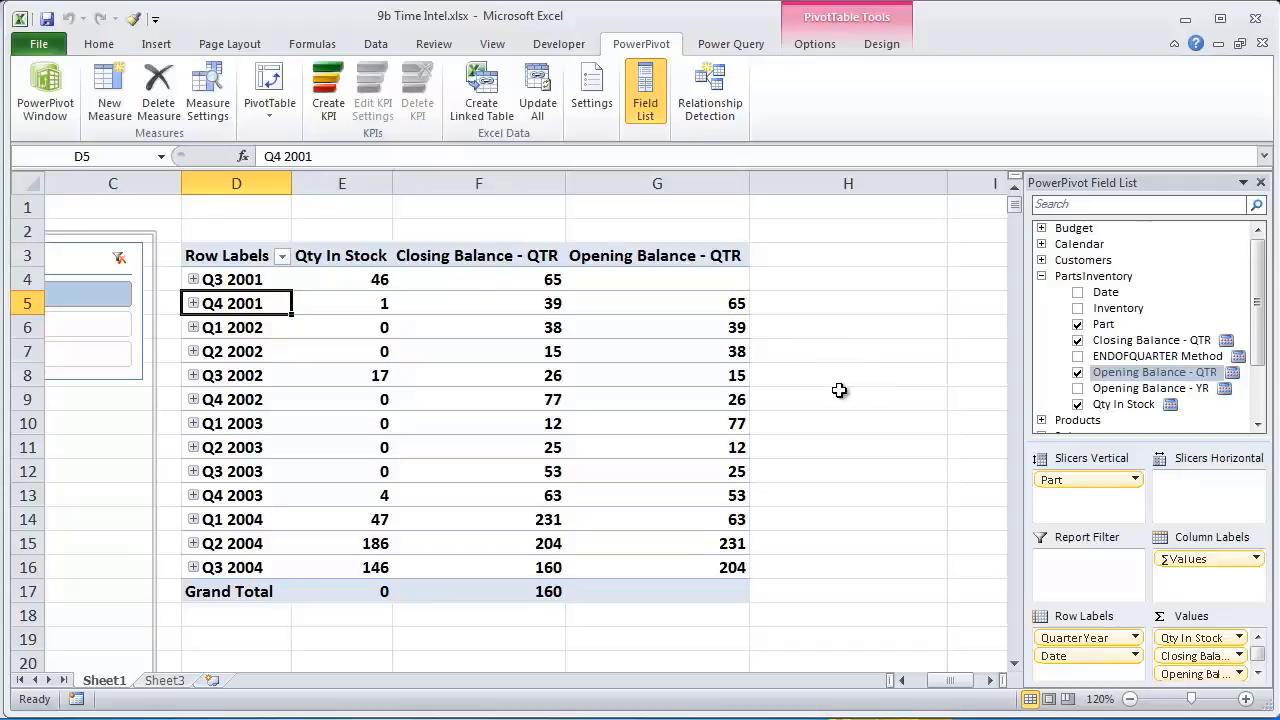
Open the ENDOFQUARTER Method measure's formula and enlarge its settings window and formula text for reading
{"action": "right_click", "coordinate": [1131, 358]}
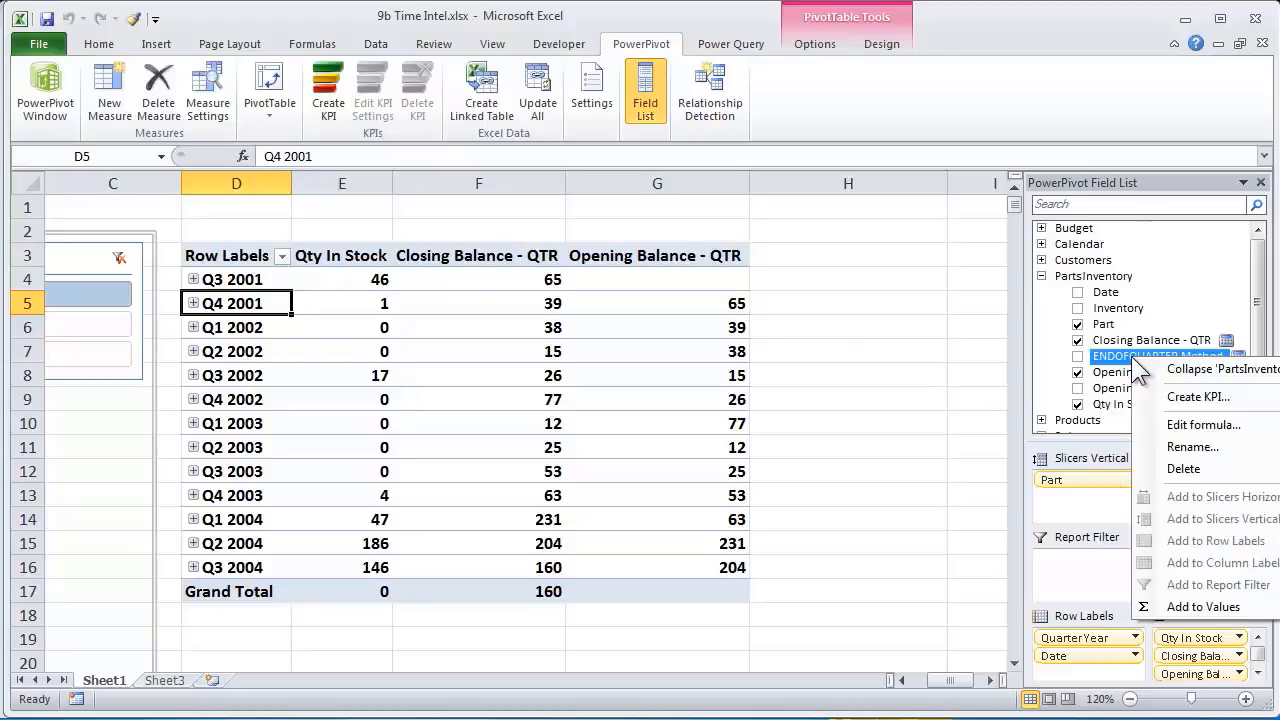
{"action": "left_click", "coordinate": [1203, 425]}
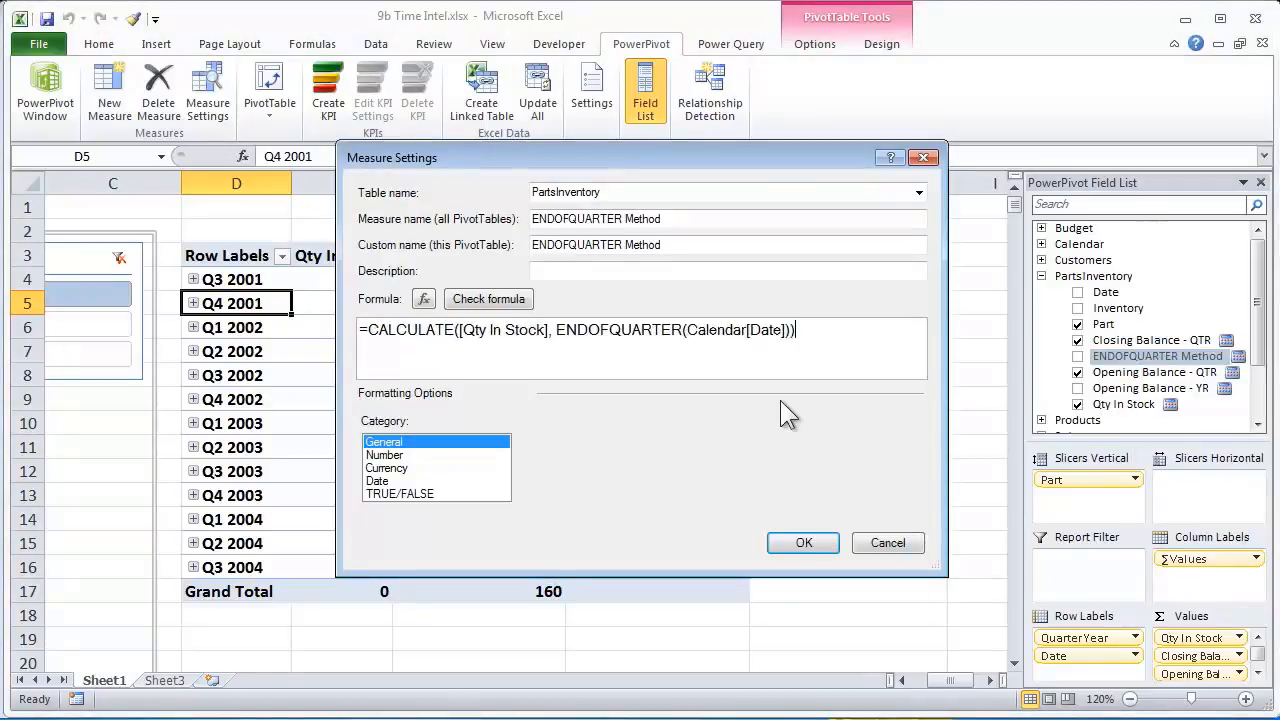
{"action": "scroll", "coordinate": [780, 400], "scroll_direction": "up", "scroll_amount": 3}
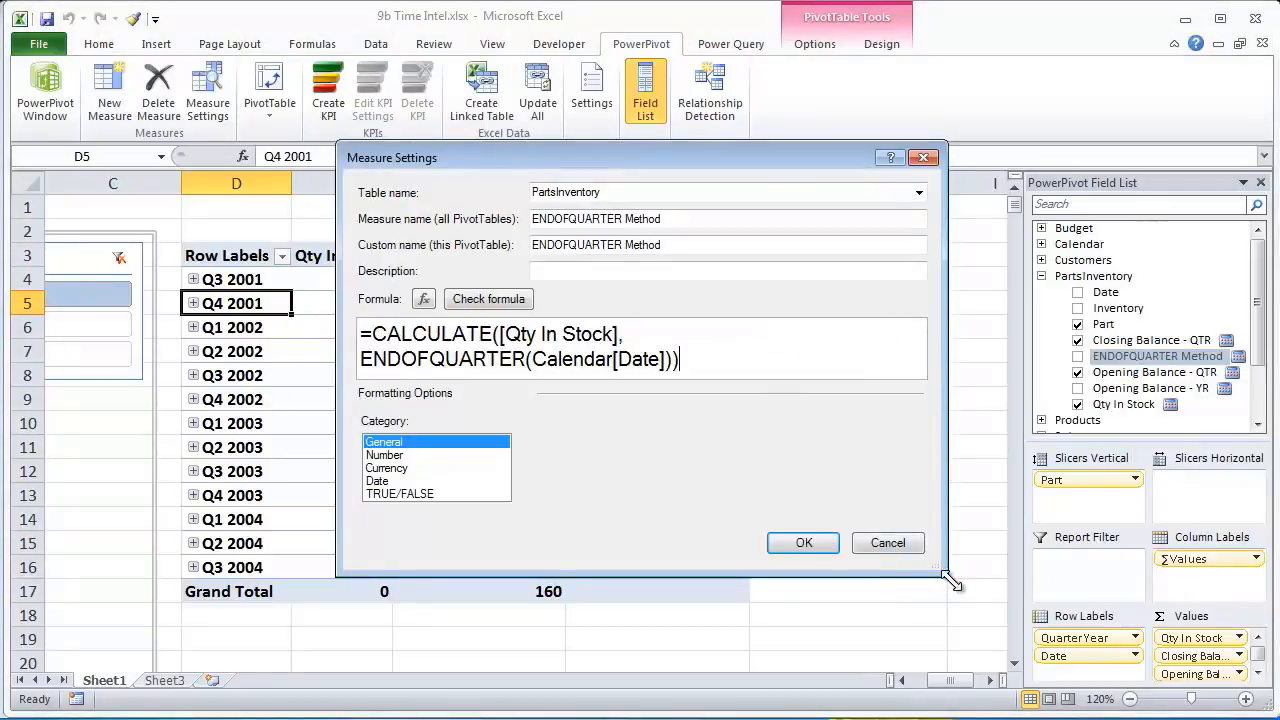
{"action": "left_click_drag", "start_coordinate": [950, 580], "coordinate": [1279, 658]}
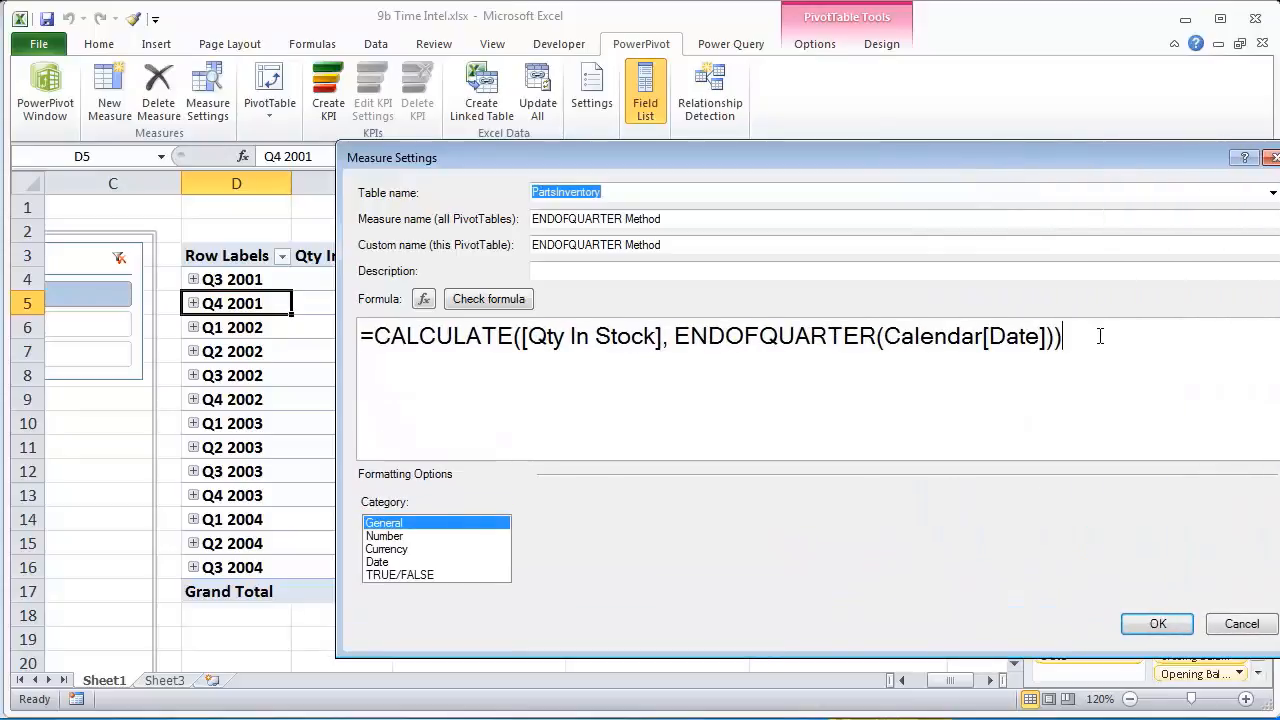
{"action": "scroll", "coordinate": [1100, 337], "scroll_direction": "up", "scroll_amount": 2}
{"action": "scroll", "coordinate": [1205, 355], "scroll_direction": "up", "scroll_amount": 1}
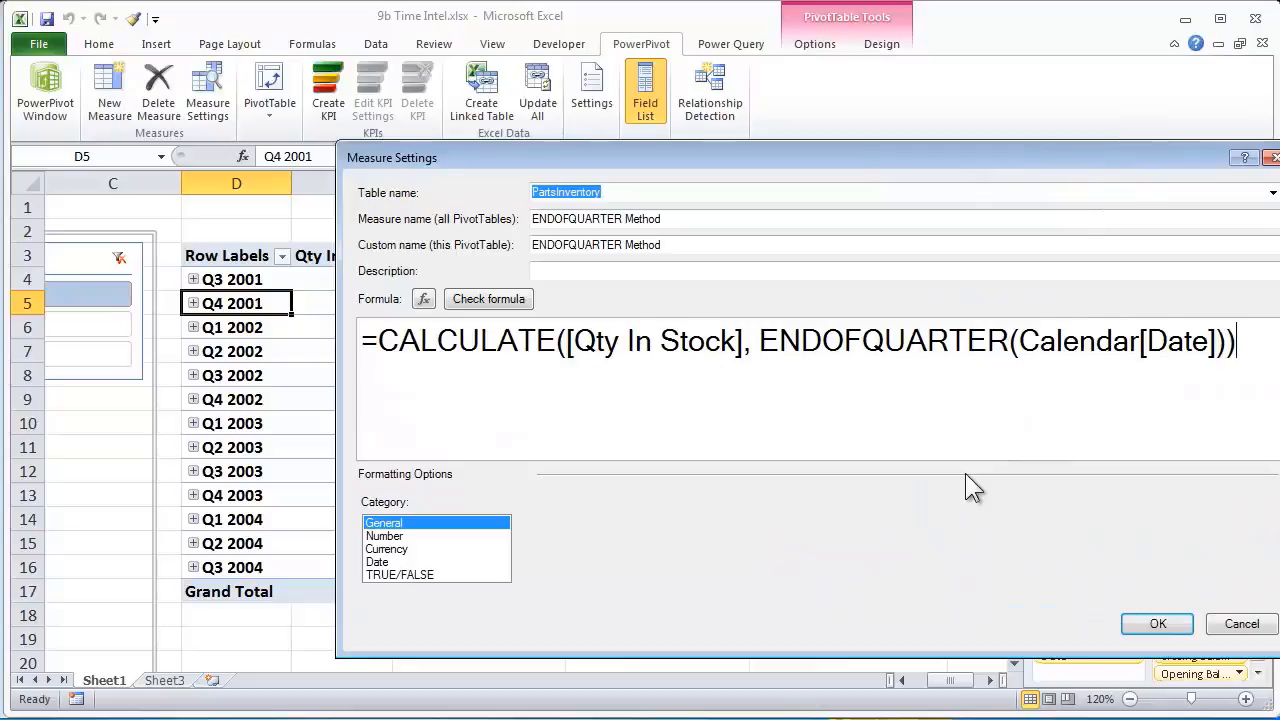
Examine the ENDOFQUARTER function and its Calendar[Date] argument by highlighting each in the CALCULATE formula
{"action": "double_click", "coordinate": [850, 343]}
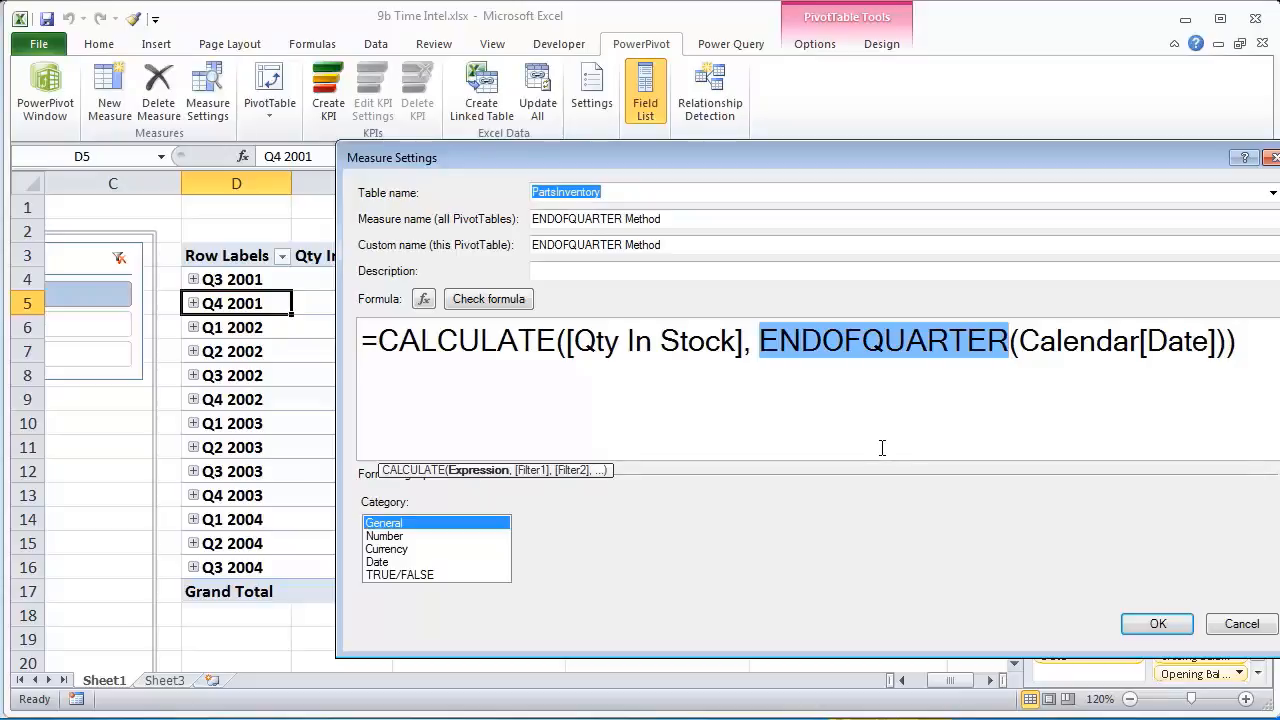
{"action": "type", "text": "0"}
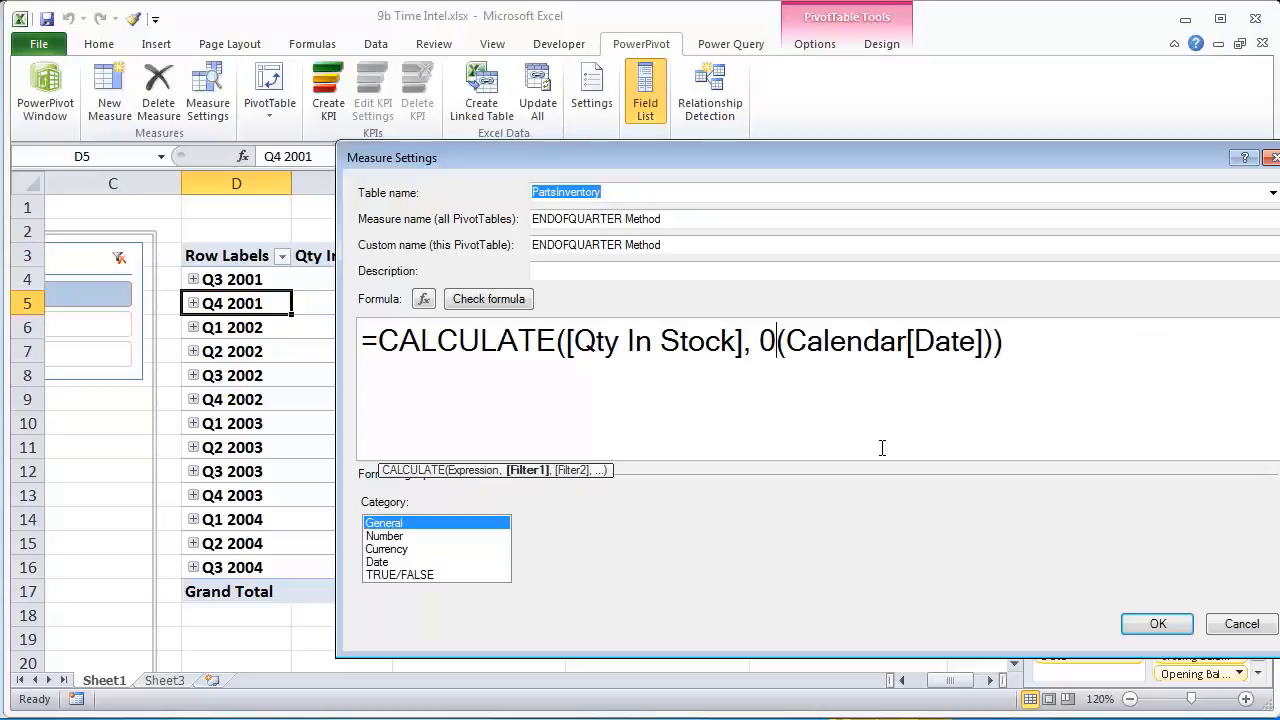
{"action": "key", "text": "ctrl+z"}
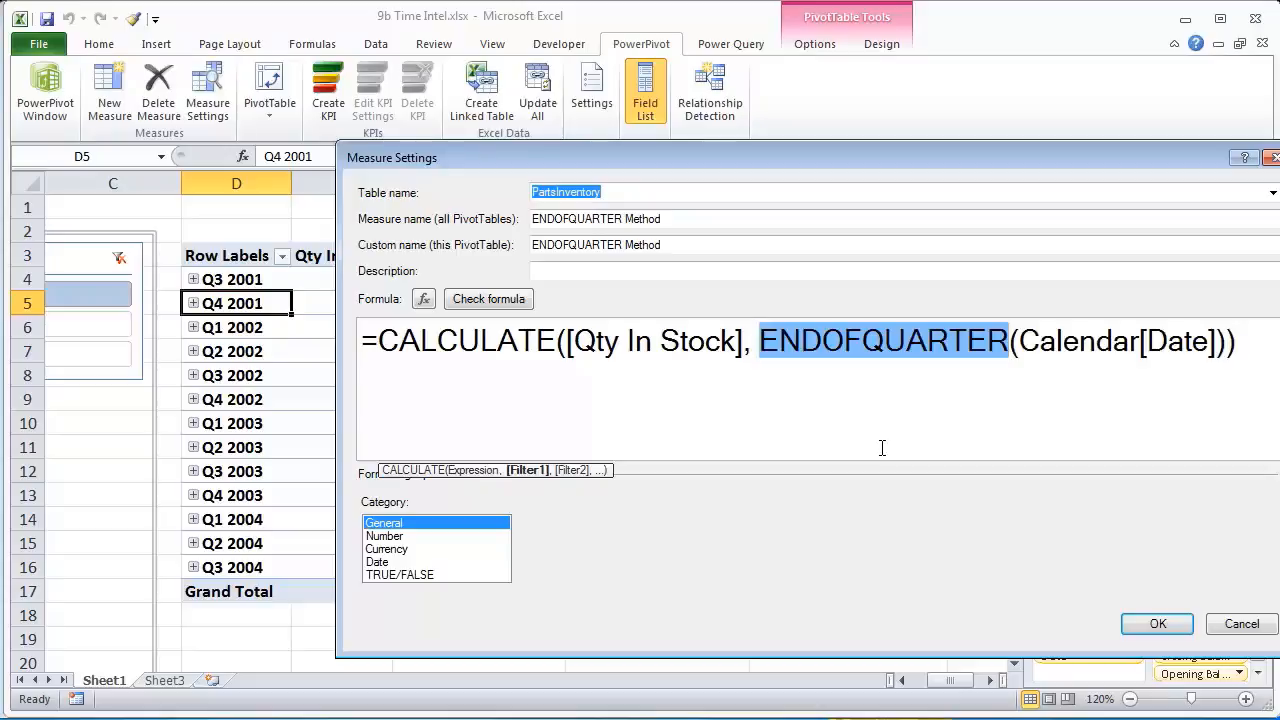
{"action": "key", "text": "Right"}
{"action": "key", "text": "Right"}
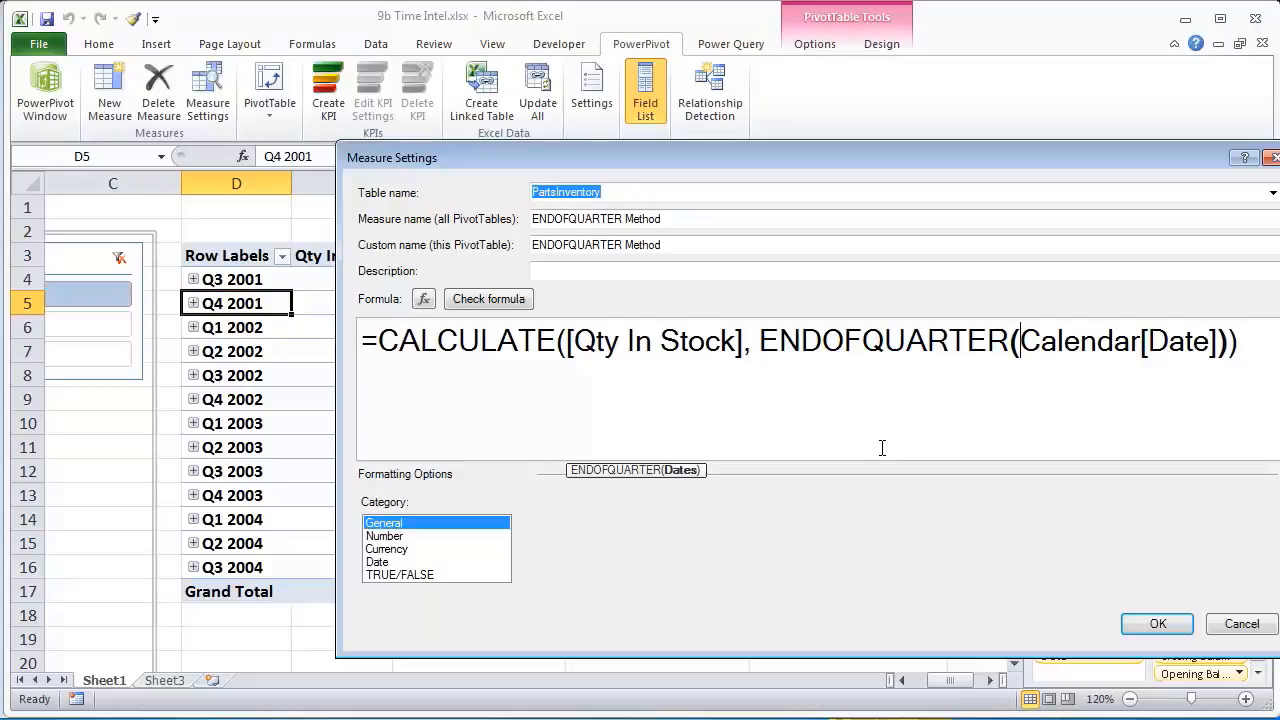
{"action": "key", "text": "shift+Right"}
{"action": "key", "text": "shift+Right"}
{"action": "key", "text": "shift+Right"}
{"action": "key", "text": "shift+Right"}
{"action": "key", "text": "shift+Right"}
{"action": "key", "text": "shift+Right"}
{"action": "key", "text": "shift+Right"}
{"action": "key", "text": "shift+Right"}
{"action": "key", "text": "shift+Right"}
{"action": "key", "text": "shift+Right"}
{"action": "key", "text": "shift+Right"}
{"action": "key", "text": "shift+Right"}
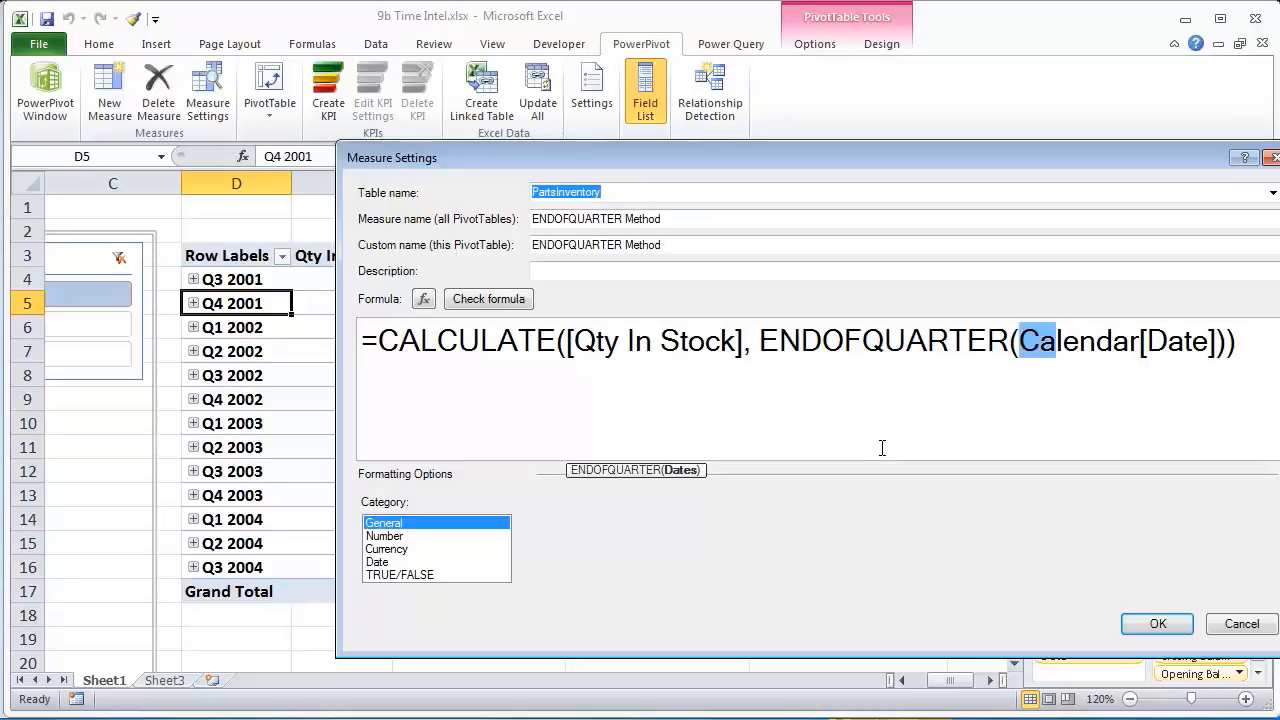
{"action": "key", "text": "shift+Right"}
{"action": "key", "text": "shift+Right"}
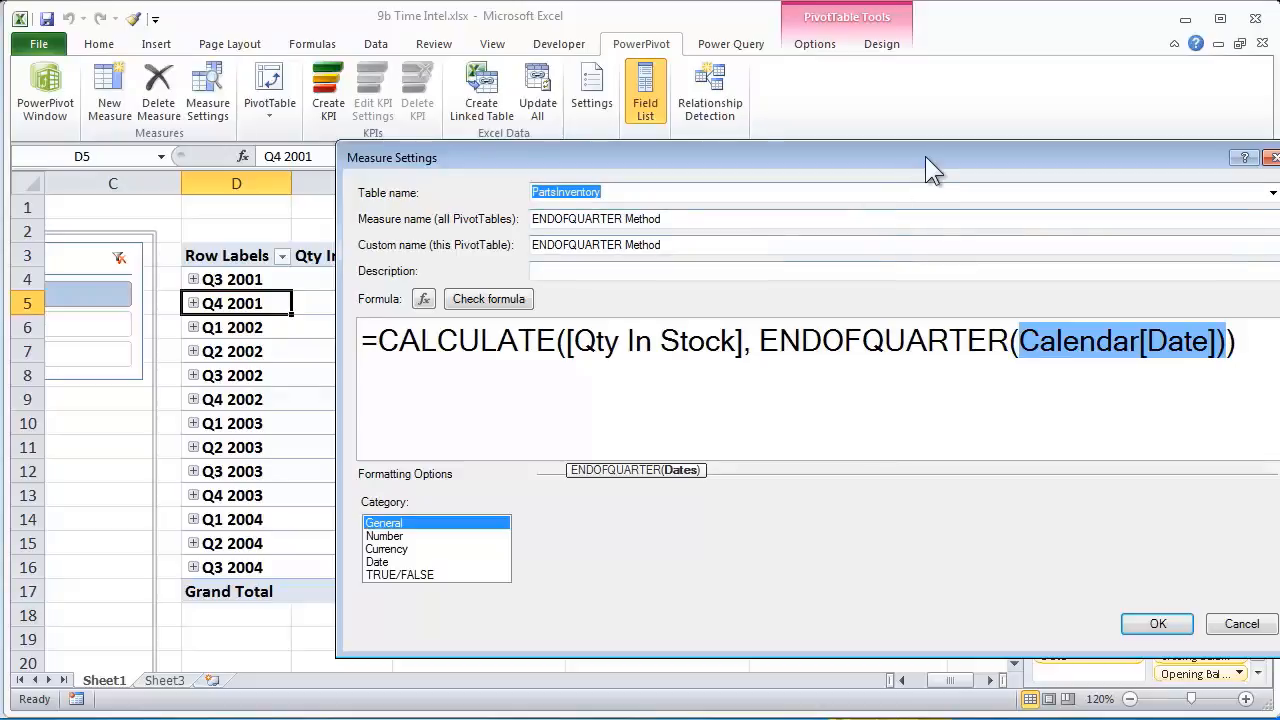
Trim the ENDOFQUARTER Method formula back to ENDOF to view the suggested end-of-period functions
{"action": "left_click_drag", "start_coordinate": [925, 156], "coordinate": [769, 142]}
{"action": "left_click", "coordinate": [1122, 423]}
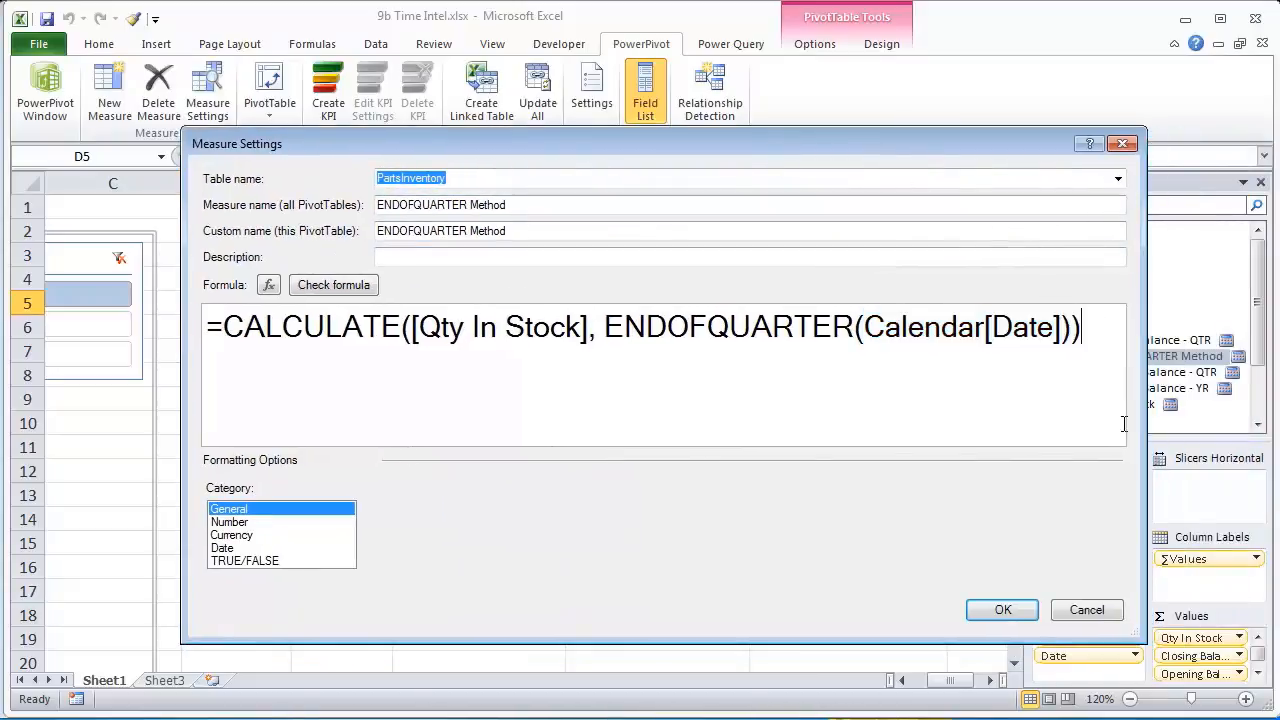
{"action": "key", "text": "BackSpace"}
{"action": "key", "text": "BackSpace"}
{"action": "key", "text": "BackSpace"}
{"action": "key", "text": "BackSpace"}
{"action": "key", "text": "BackSpace"}
{"action": "key", "text": "BackSpace"}
{"action": "key", "text": "BackSpace"}
{"action": "key", "text": "BackSpace"}
{"action": "key", "text": "BackSpace"}
{"action": "key", "text": "BackSpace"}
{"action": "key", "text": "BackSpace"}
{"action": "key", "text": "BackSpace"}
{"action": "key", "text": "BackSpace"}
{"action": "key", "text": "BackSpace"}
{"action": "key", "text": "BackSpace"}
{"action": "key", "text": "BackSpace"}
{"action": "key", "text": "BackSpace"}
{"action": "key", "text": "BackSpace"}
{"action": "key", "text": "BackSpace"}
{"action": "key", "text": "BackSpace"}
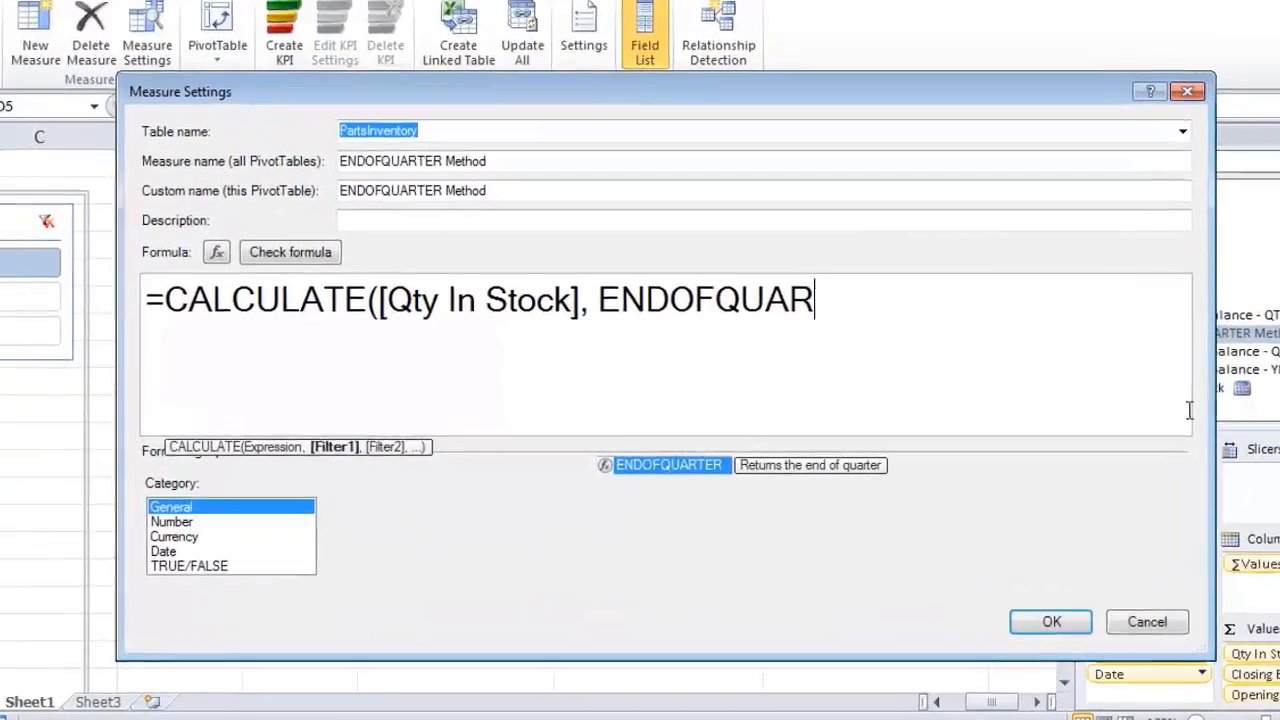
{"action": "key", "text": "BackSpace"}
{"action": "key", "text": "BackSpace"}
{"action": "key", "text": "BackSpace"}
{"action": "key", "text": "BackSpace"}
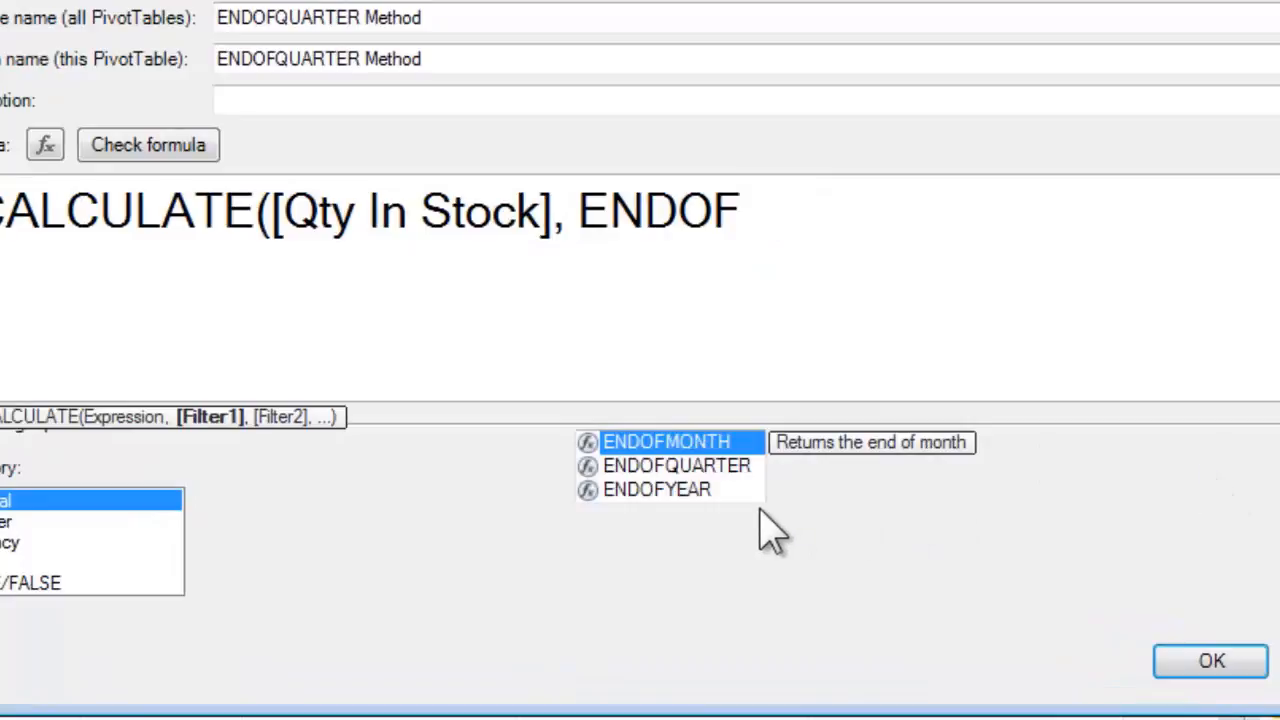
Replace ENDOF with ST in the CALCULATE filter argument to view the suggested start-of-period functions
{"action": "key", "text": "BackSpace"}
{"action": "key", "text": "BackSpace"}
{"action": "key", "text": "BackSpace"}
{"action": "key", "text": "BackSpace"}
{"action": "key", "text": "BackSpace"}
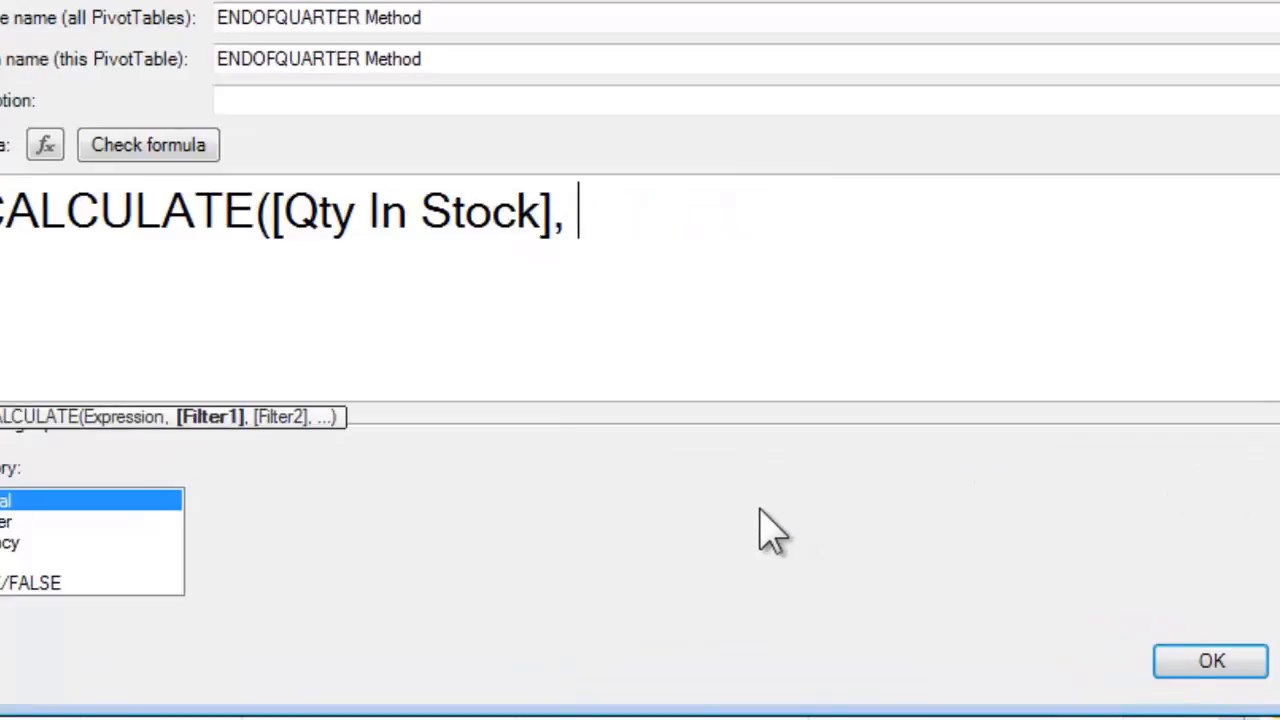
{"action": "type", "text": "ST"}
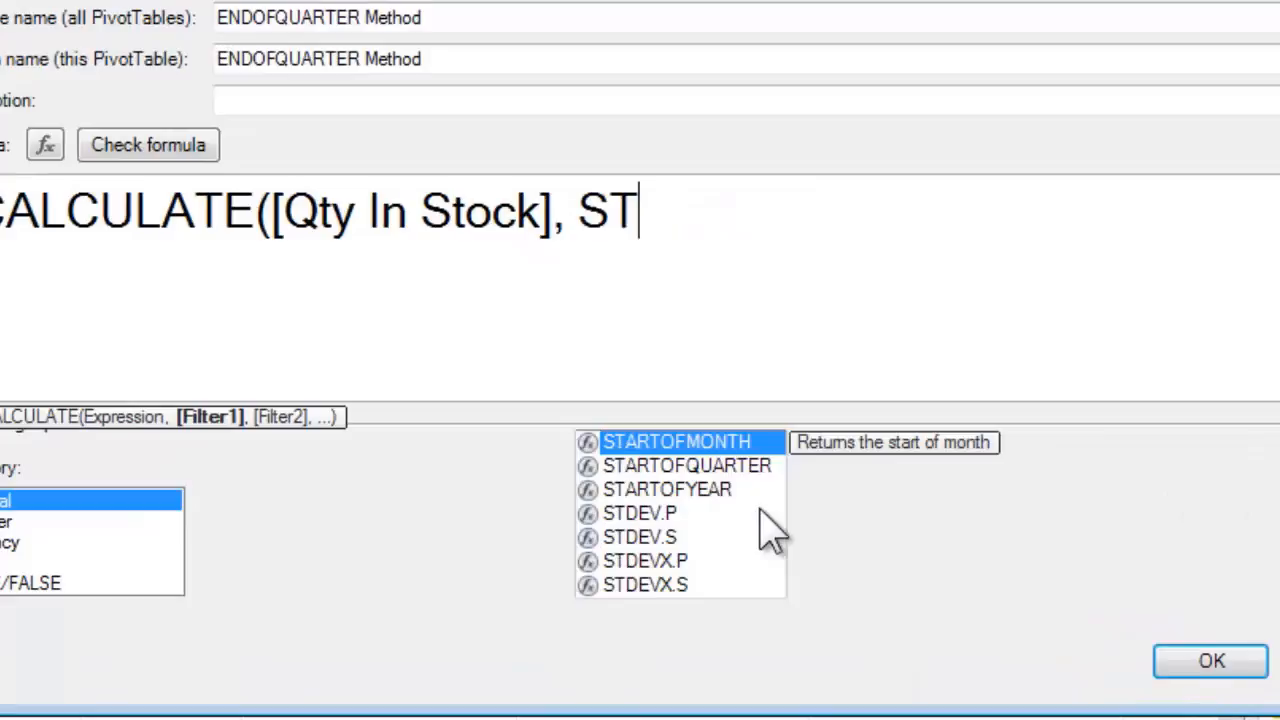
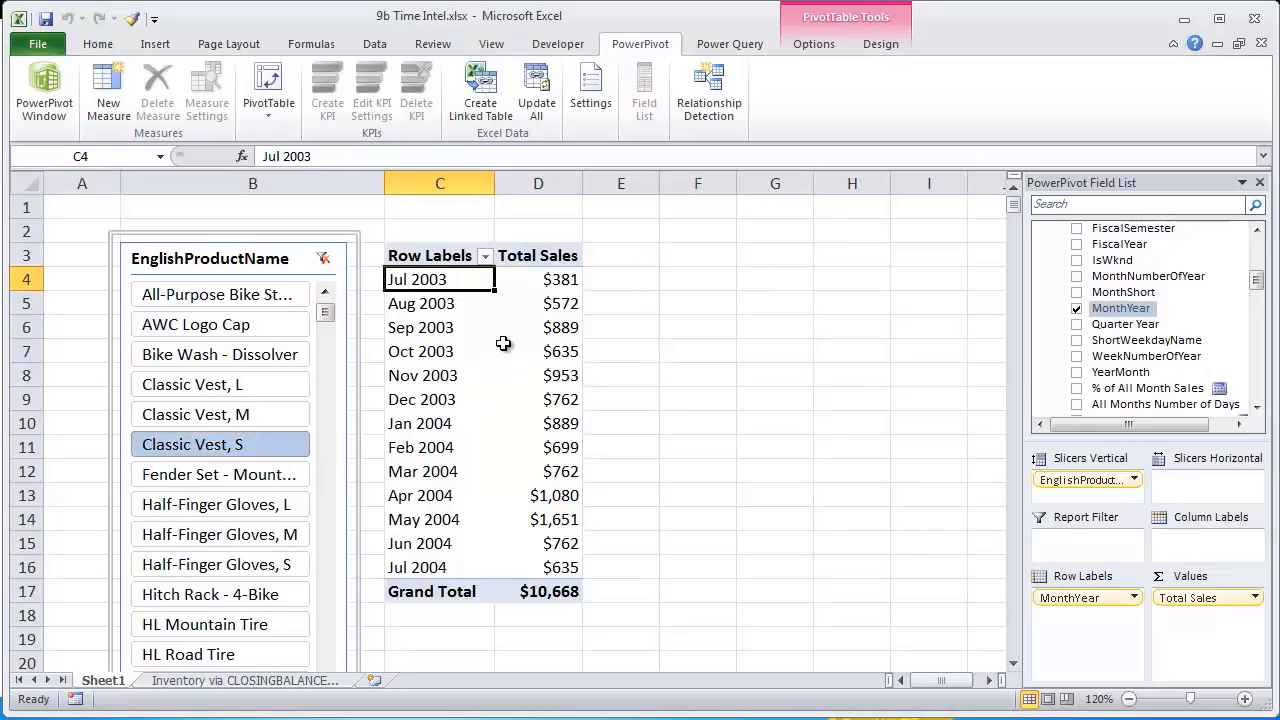
Review the monthly Total Sales values and MonthYear row labels for Classic Vest, S in the PivotTable
{"action": "left_click_drag", "start_coordinate": [547, 281], "coordinate": [517, 563]}
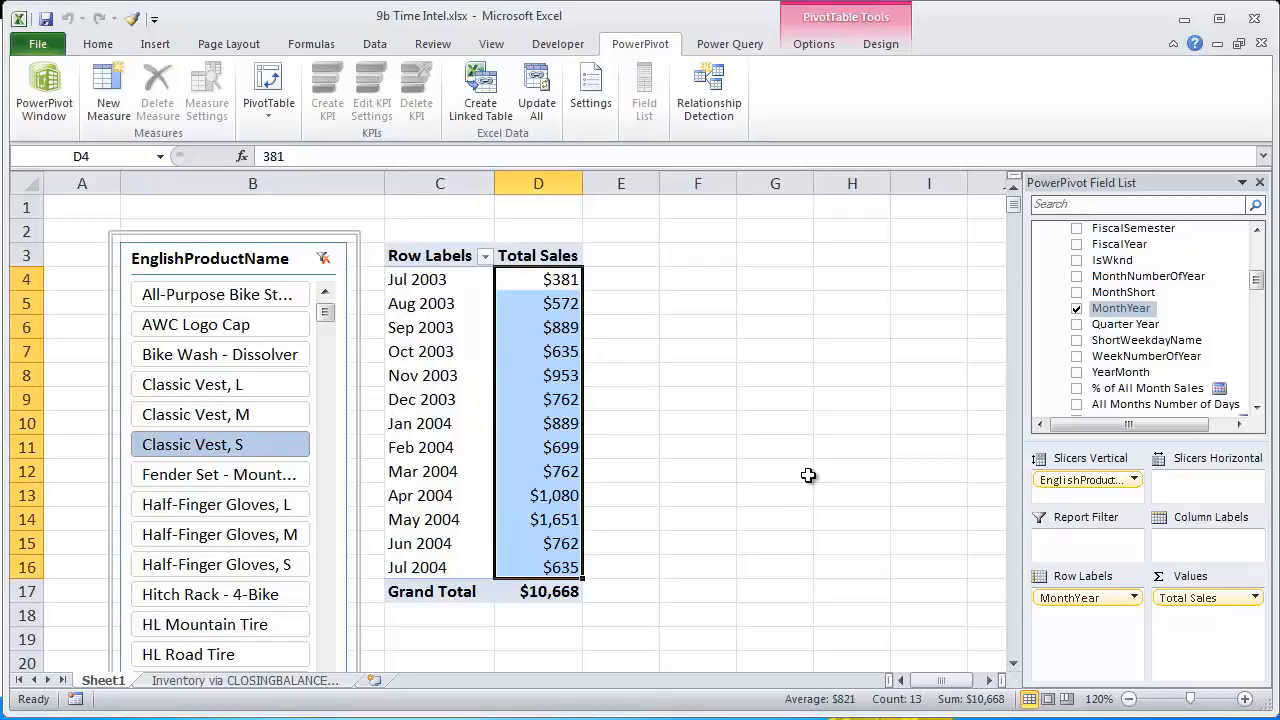
{"action": "left_click", "coordinate": [552, 448]}
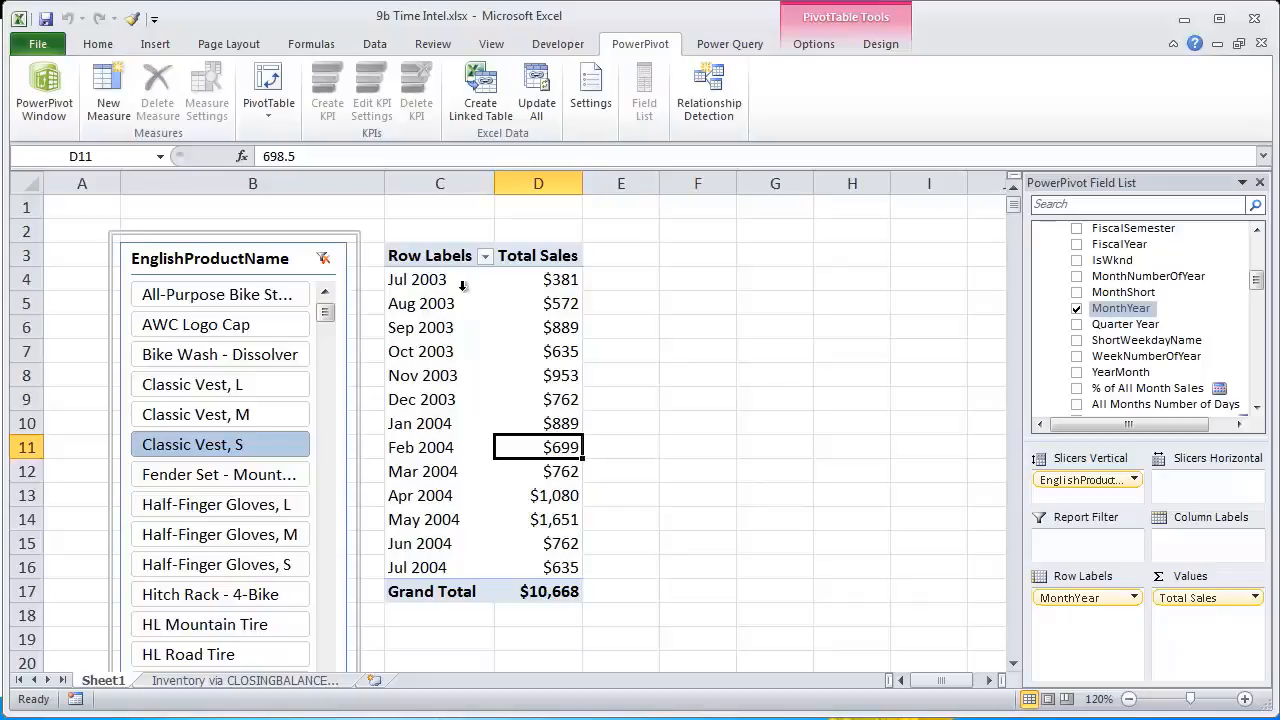
{"action": "left_click_drag", "start_coordinate": [462, 282], "coordinate": [450, 560]}
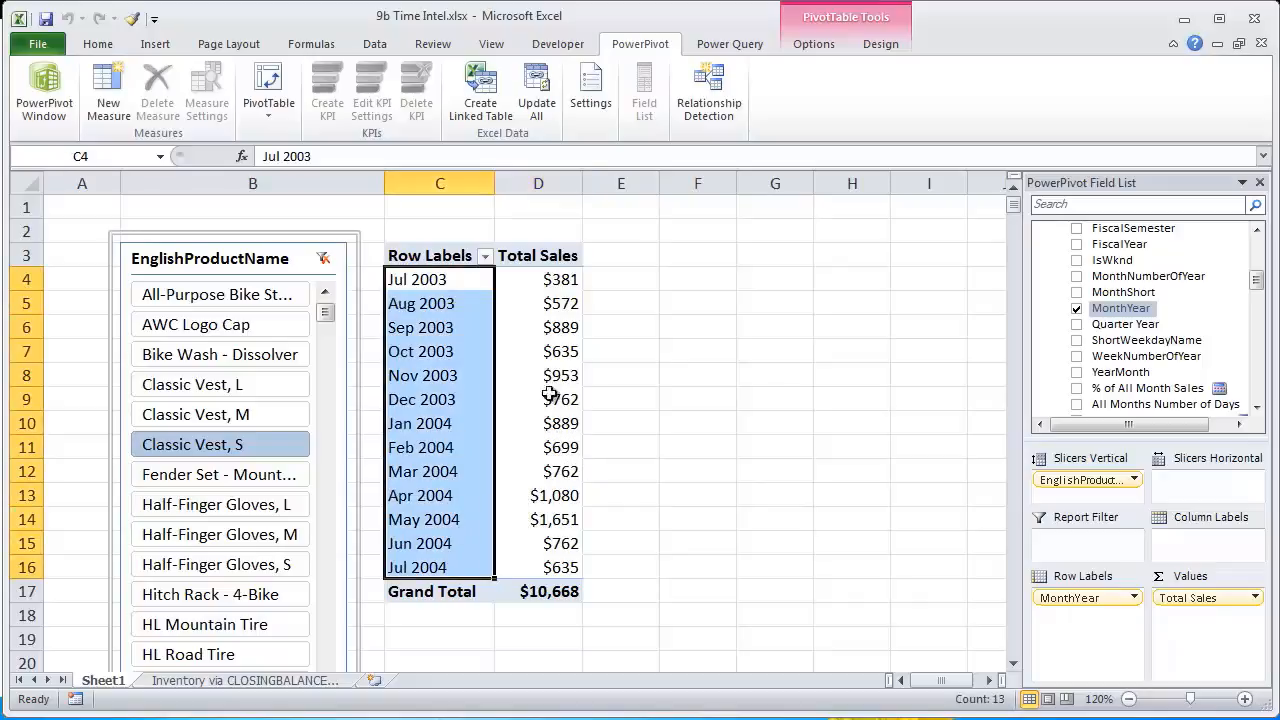
{"action": "left_click", "coordinate": [550, 378]}
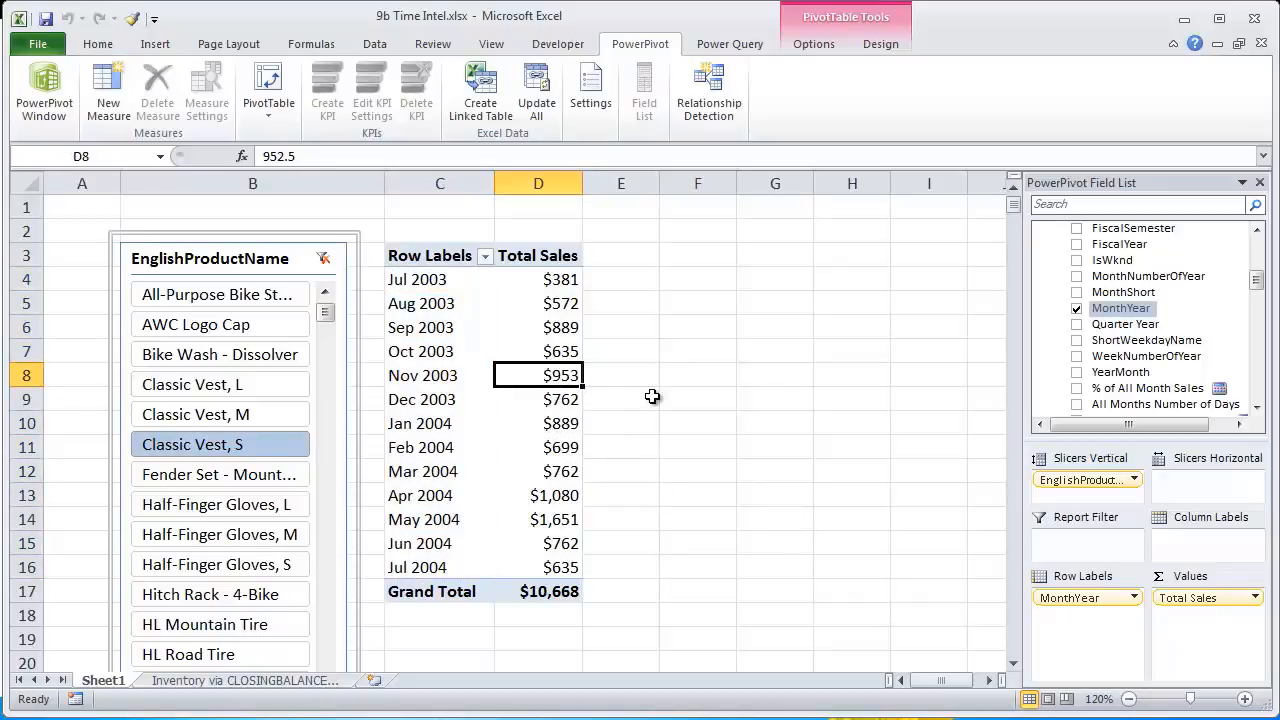
Add a new measure to the Calendar table and name it Last Sales Date
{"action": "left_click_drag", "start_coordinate": [1257, 282], "coordinate": [1257, 246]}
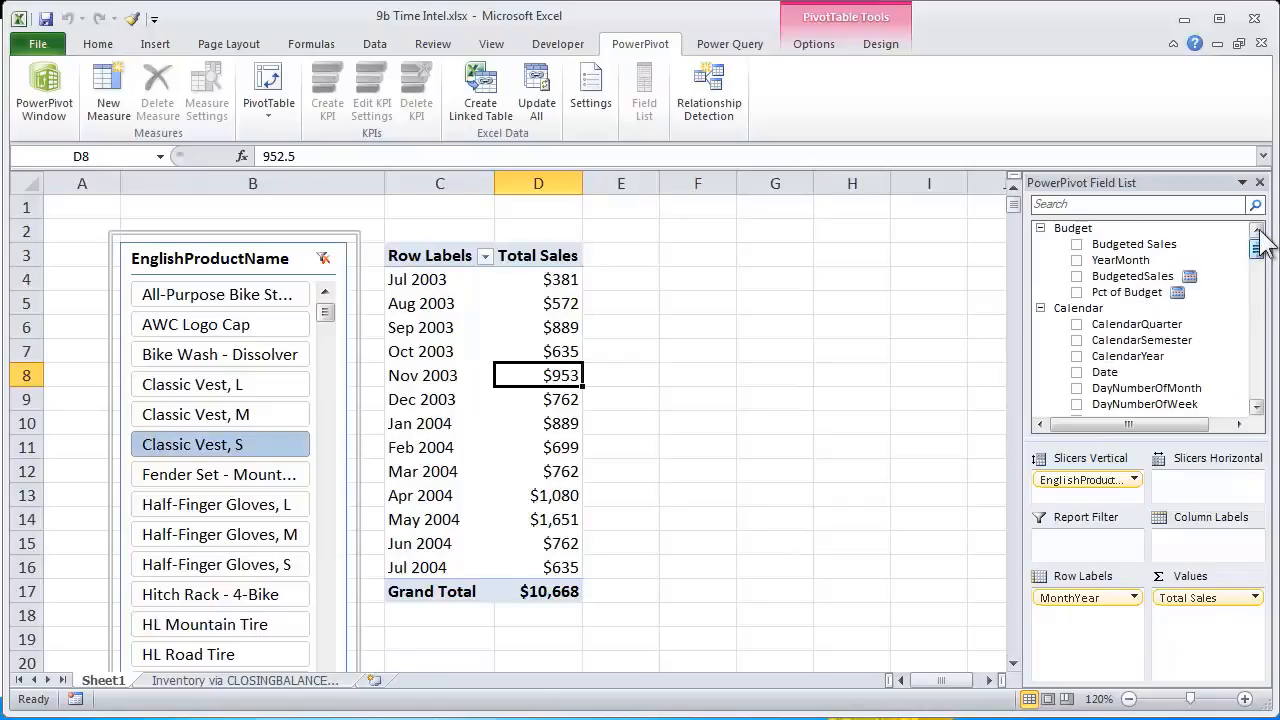
{"action": "right_click", "coordinate": [1077, 316]}
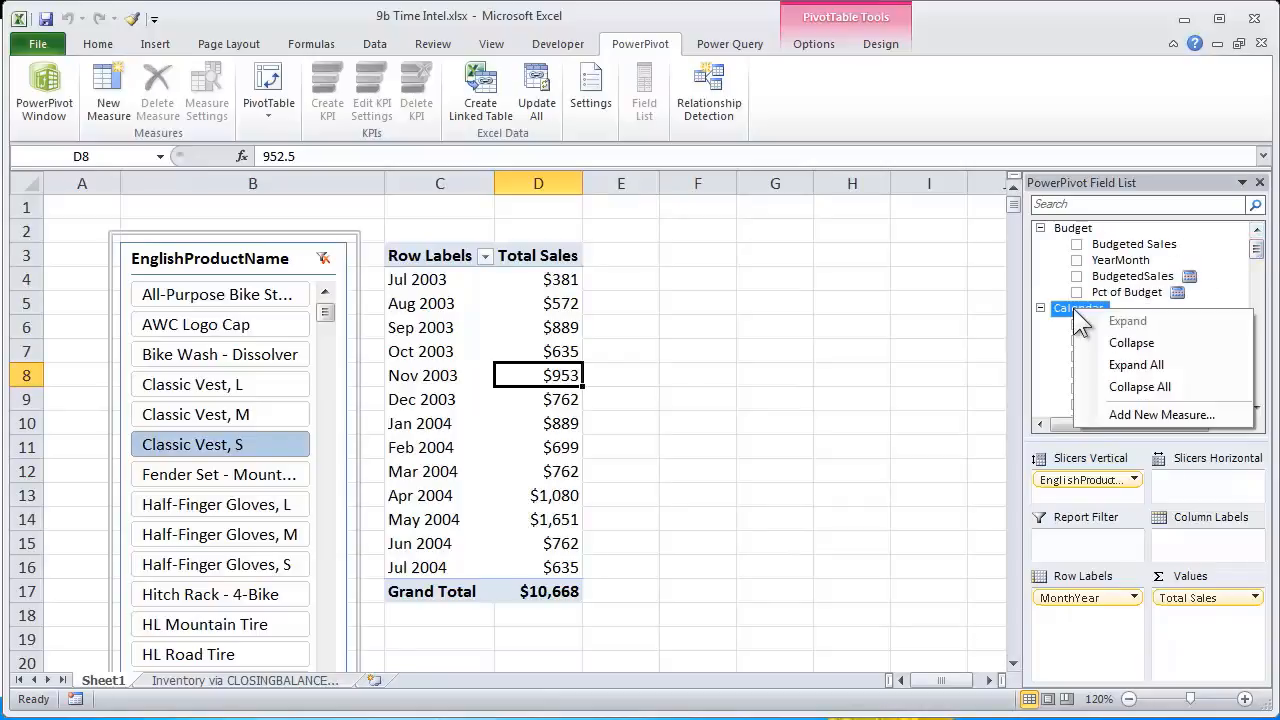
{"action": "left_click", "coordinate": [1150, 415]}
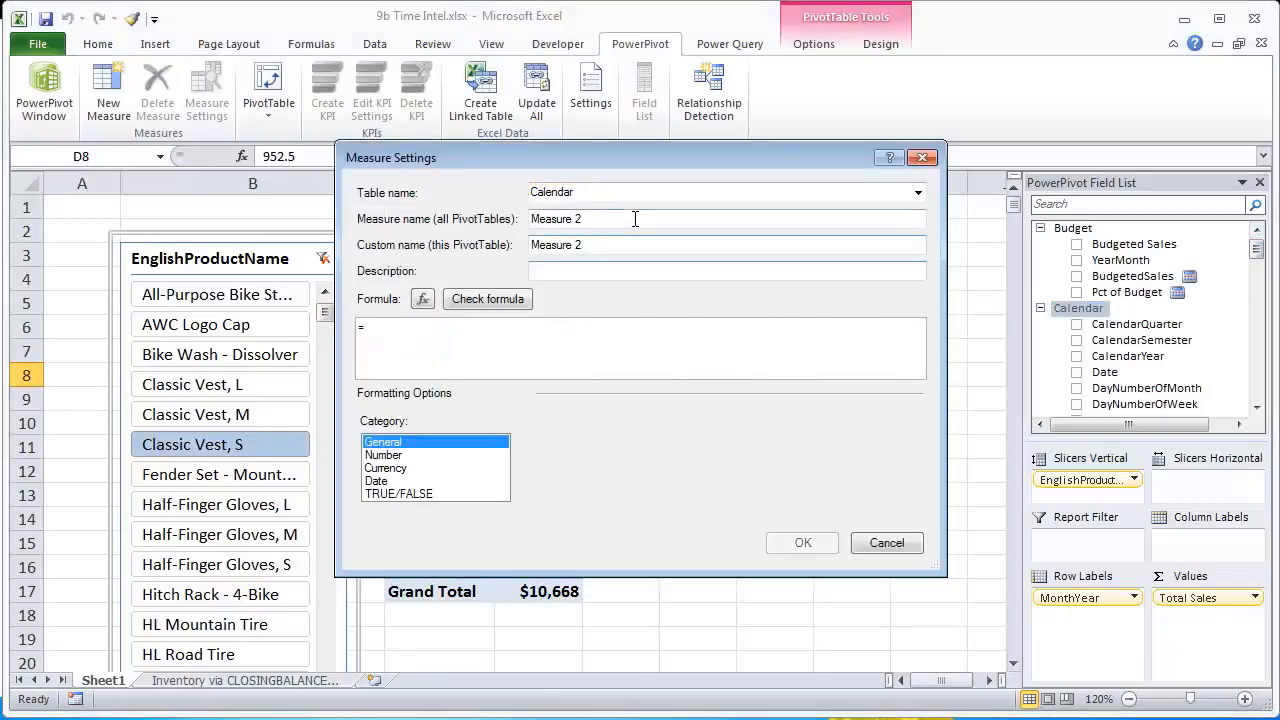
{"action": "type", "text": "Las"}
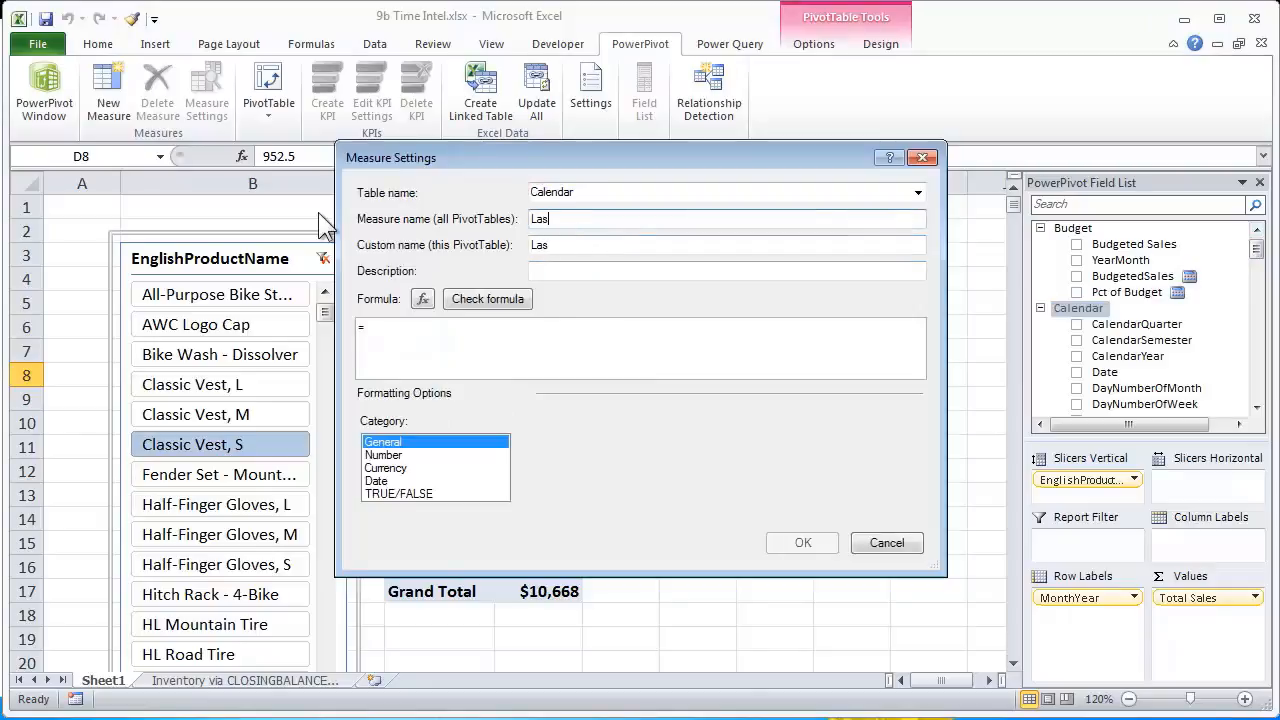
{"action": "type", "text": "t Sales Date"}
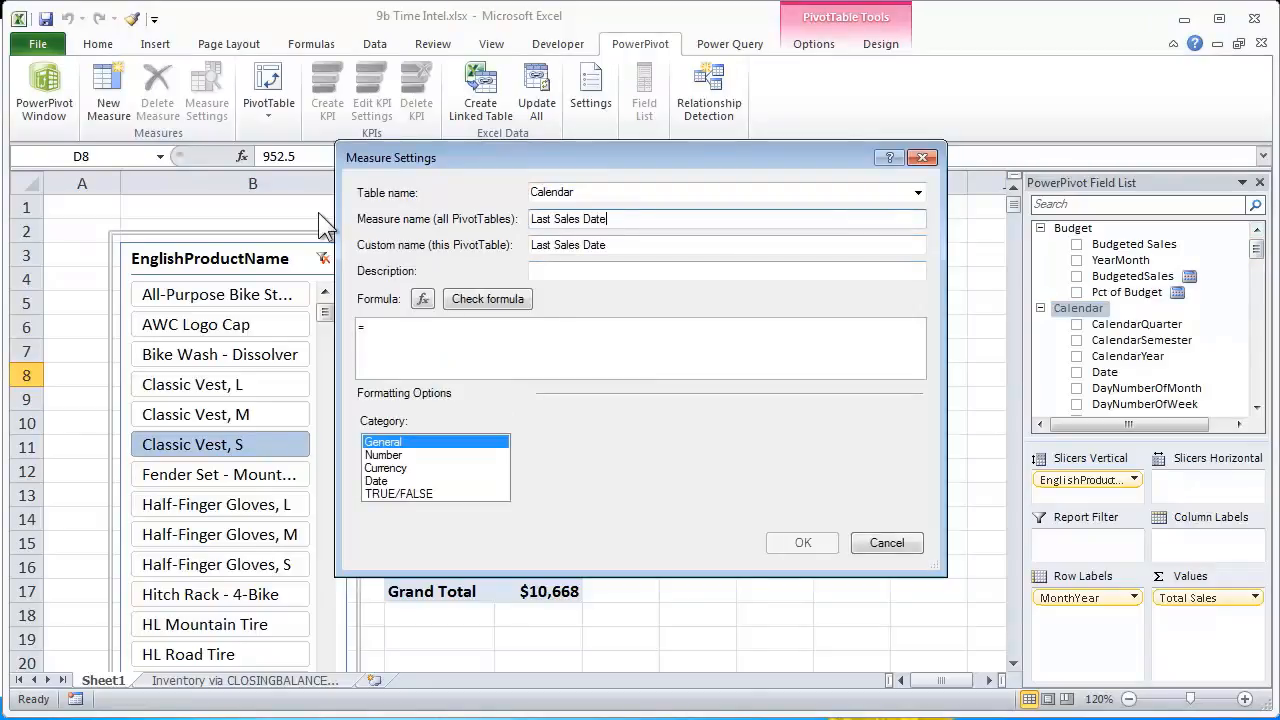
Start the Last Sales Date formula with the LASTNONBLANK function
{"action": "left_click", "coordinate": [529, 343]}
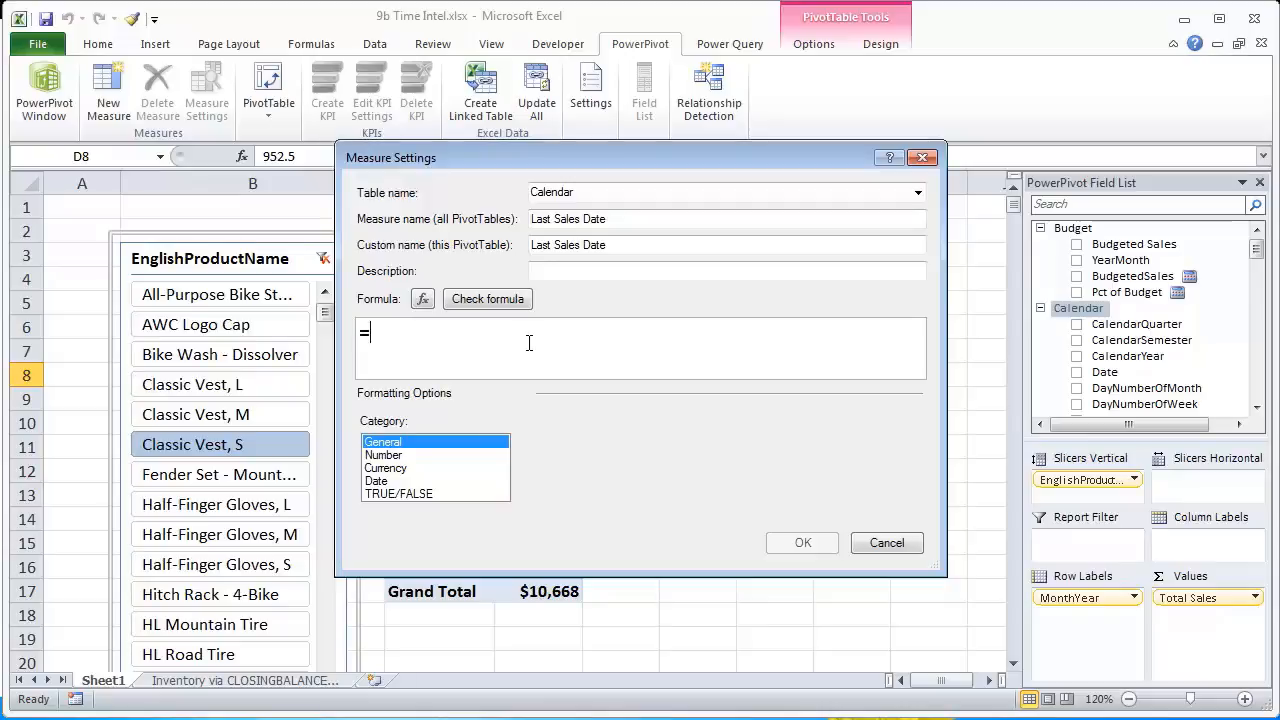
{"action": "type", "text": "last"}
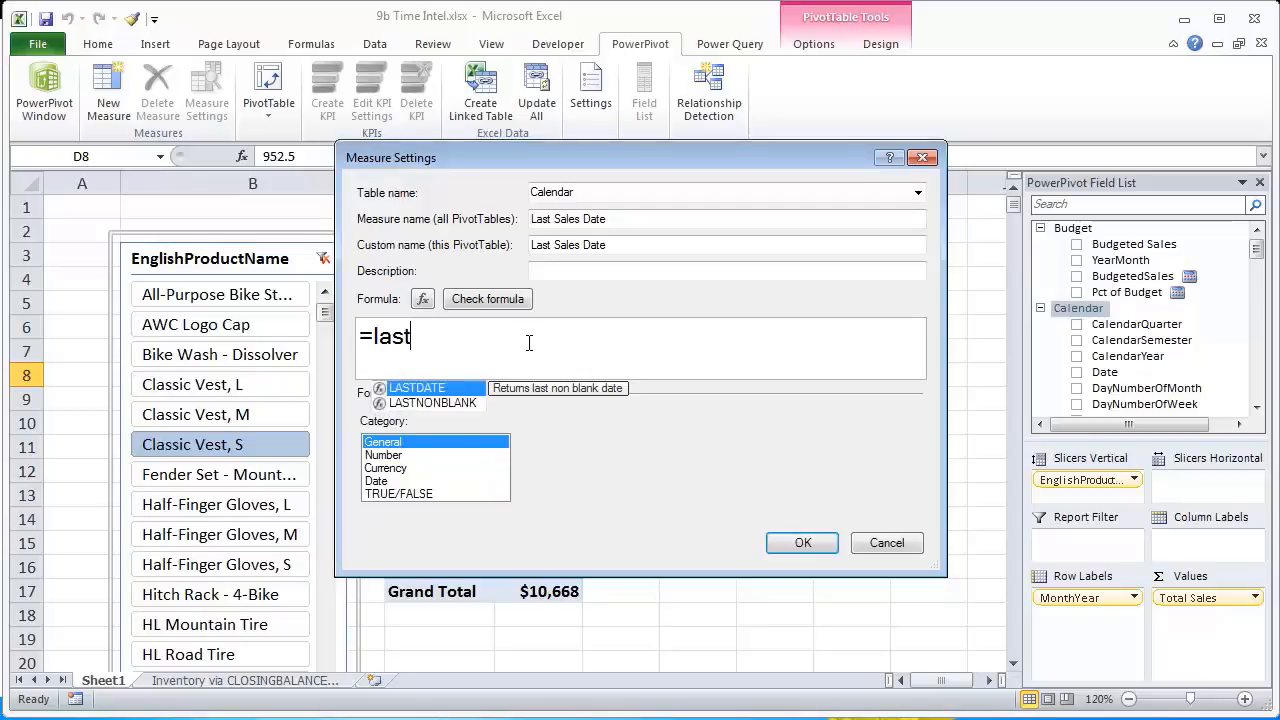
{"action": "key", "text": "Down"}
{"action": "key", "text": "Tab"}
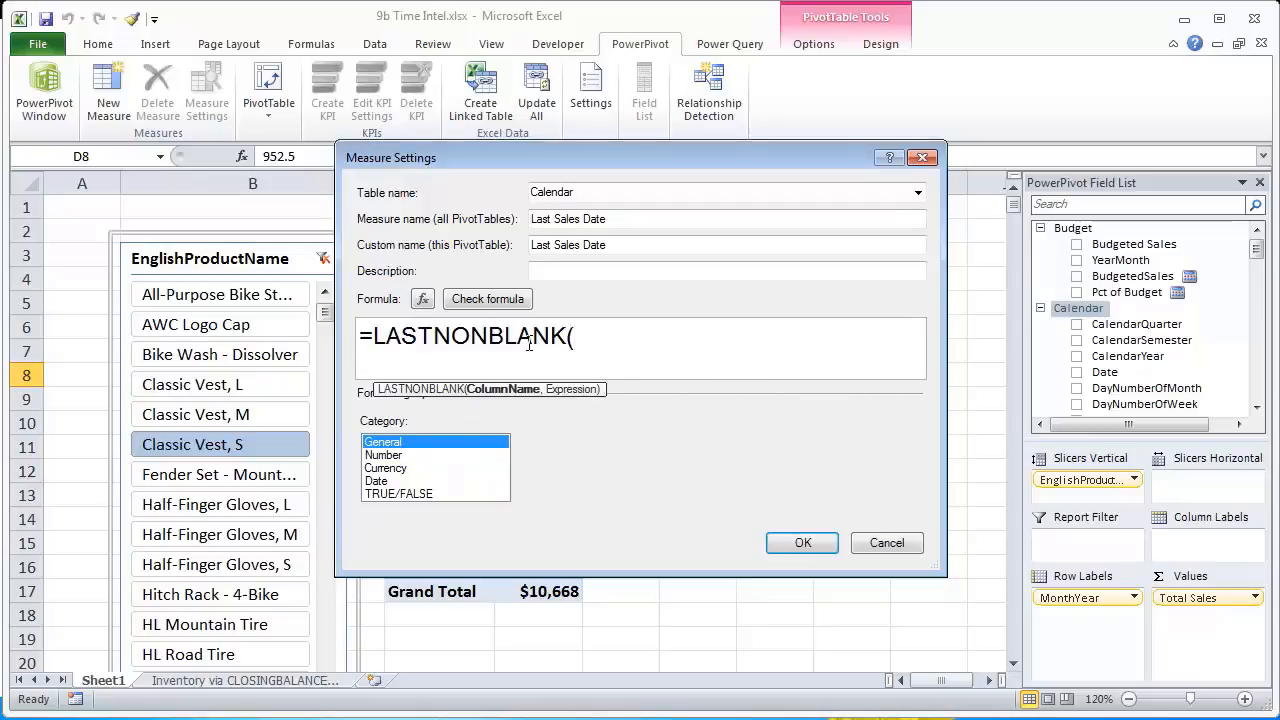
Set Calendar[Date] as the column argument of the LASTNONBLANK formula
{"action": "type", "text": "calen"}
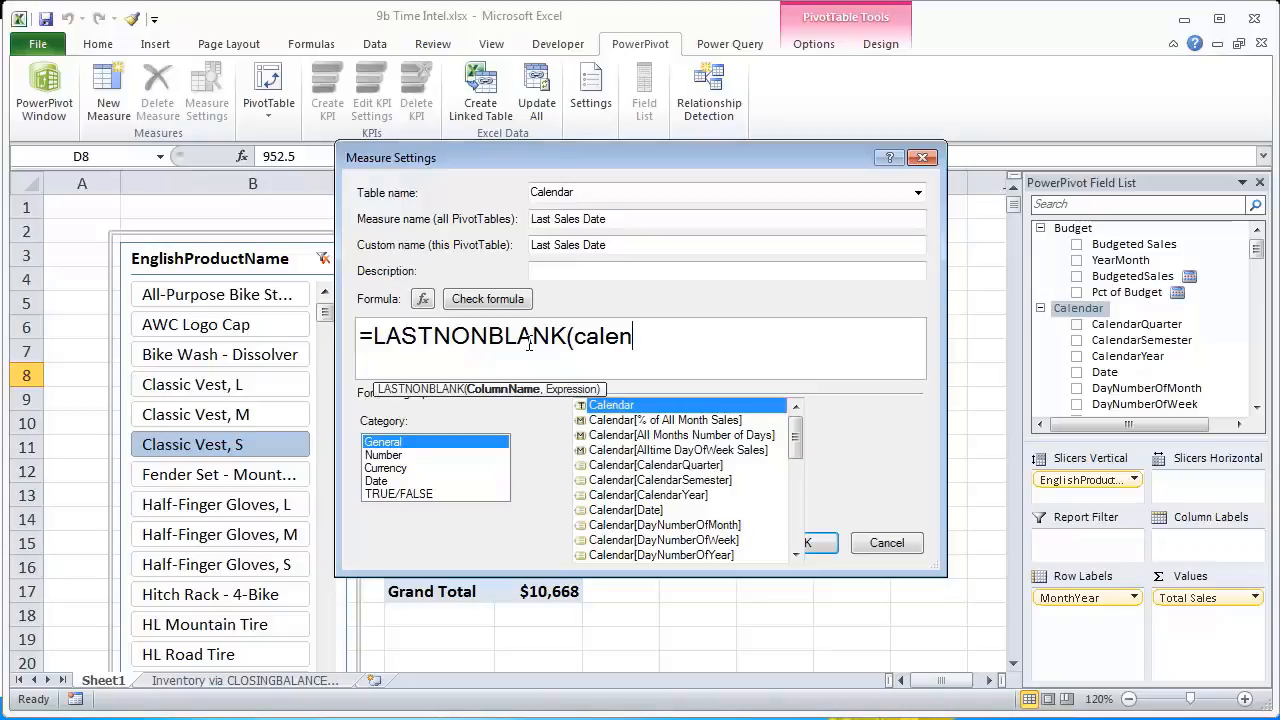
{"action": "key", "text": "Down"}
{"action": "key", "text": "Down"}
{"action": "key", "text": "Down"}
{"action": "key", "text": "Down"}
{"action": "key", "text": "Down"}
{"action": "key", "text": "Down"}
{"action": "key", "text": "Down"}
{"action": "key", "text": "Tab"}
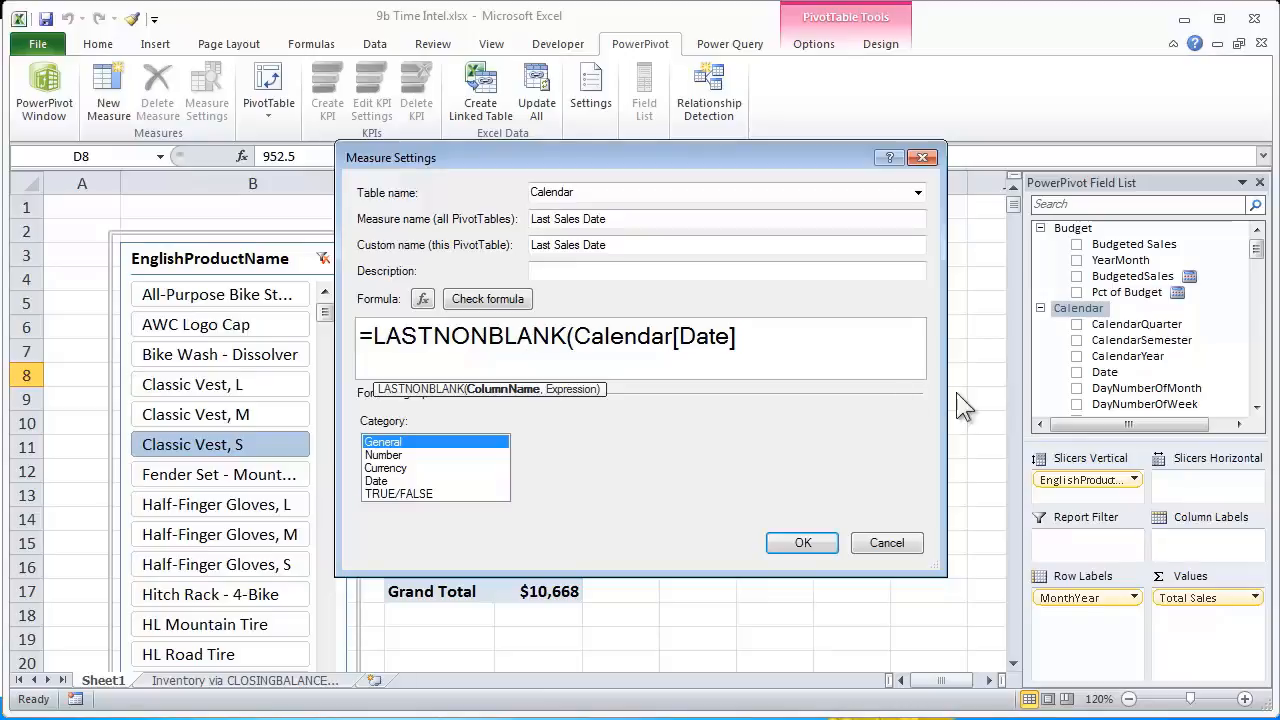
Widen the measure dialog and complete the LASTNONBLANK formula with [Total Sales] as its expression
{"action": "left_click_drag", "start_coordinate": [946, 360], "coordinate": [1250, 350]}
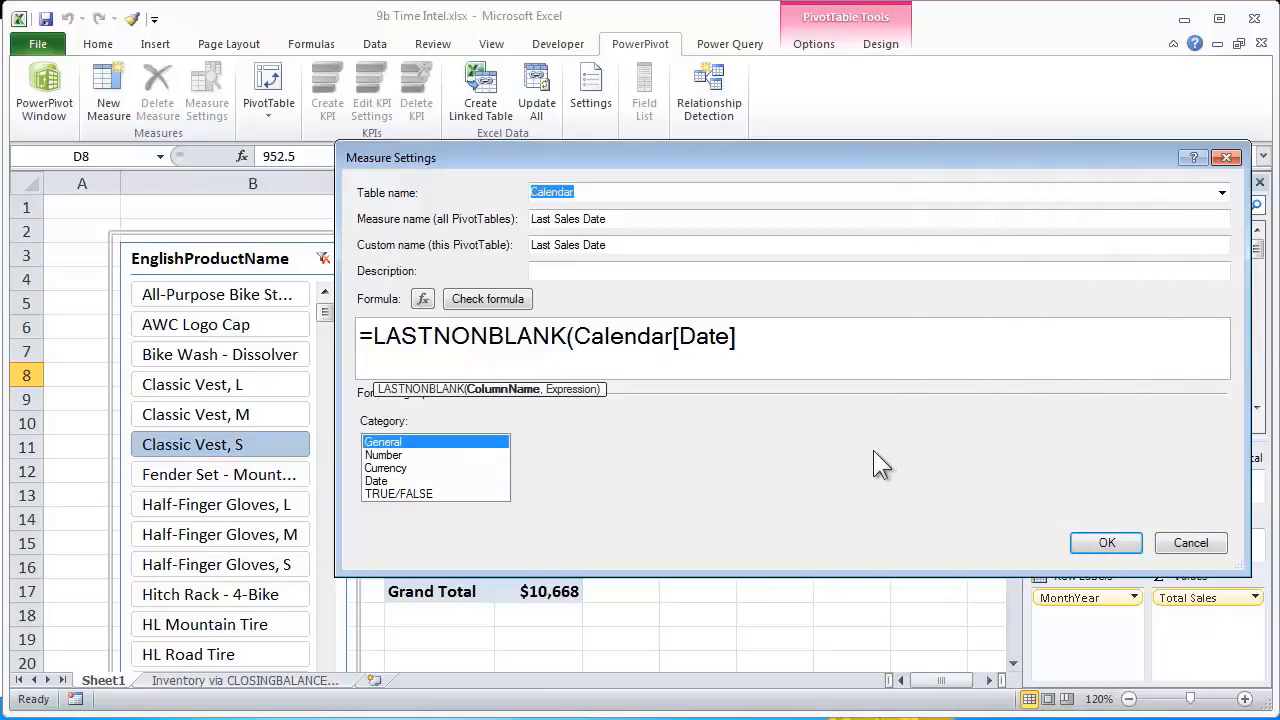
{"action": "type", "text": ","}
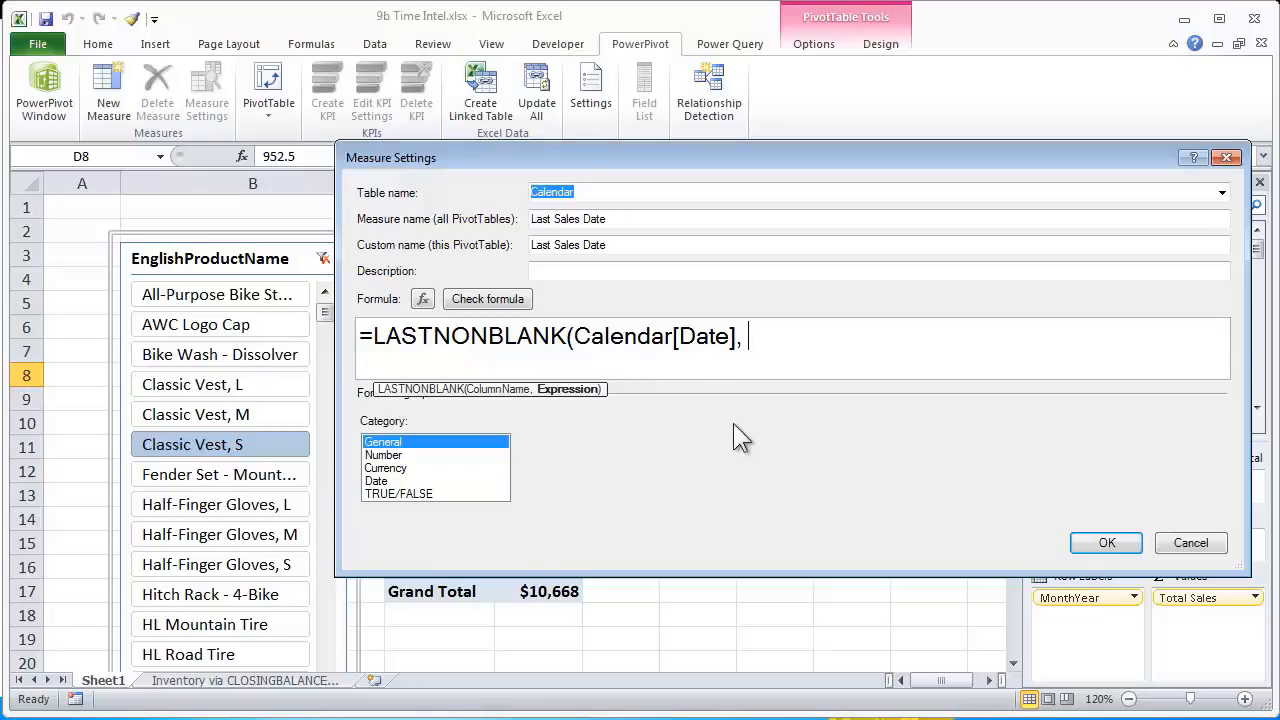
{"action": "type", "text": "["}
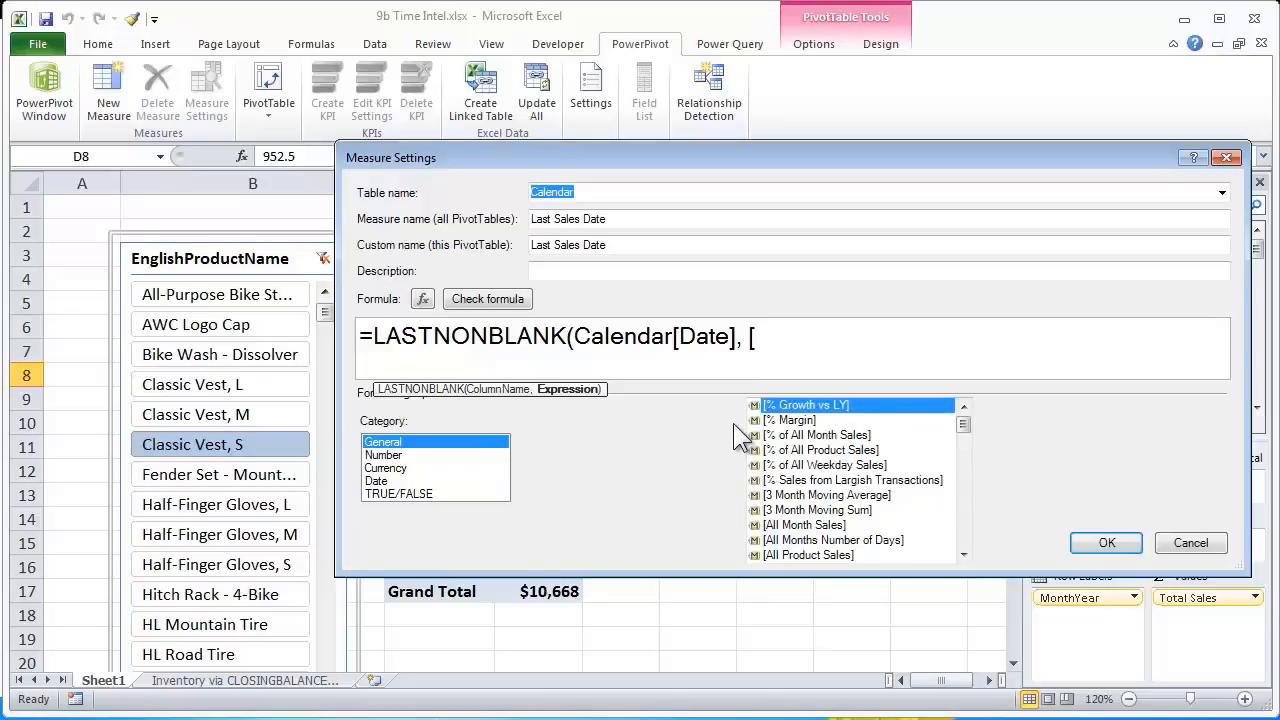
{"action": "type", "text": "to"}
{"action": "key", "text": "Down"}
{"action": "key", "text": "Down"}
{"action": "key", "text": "Tab"}
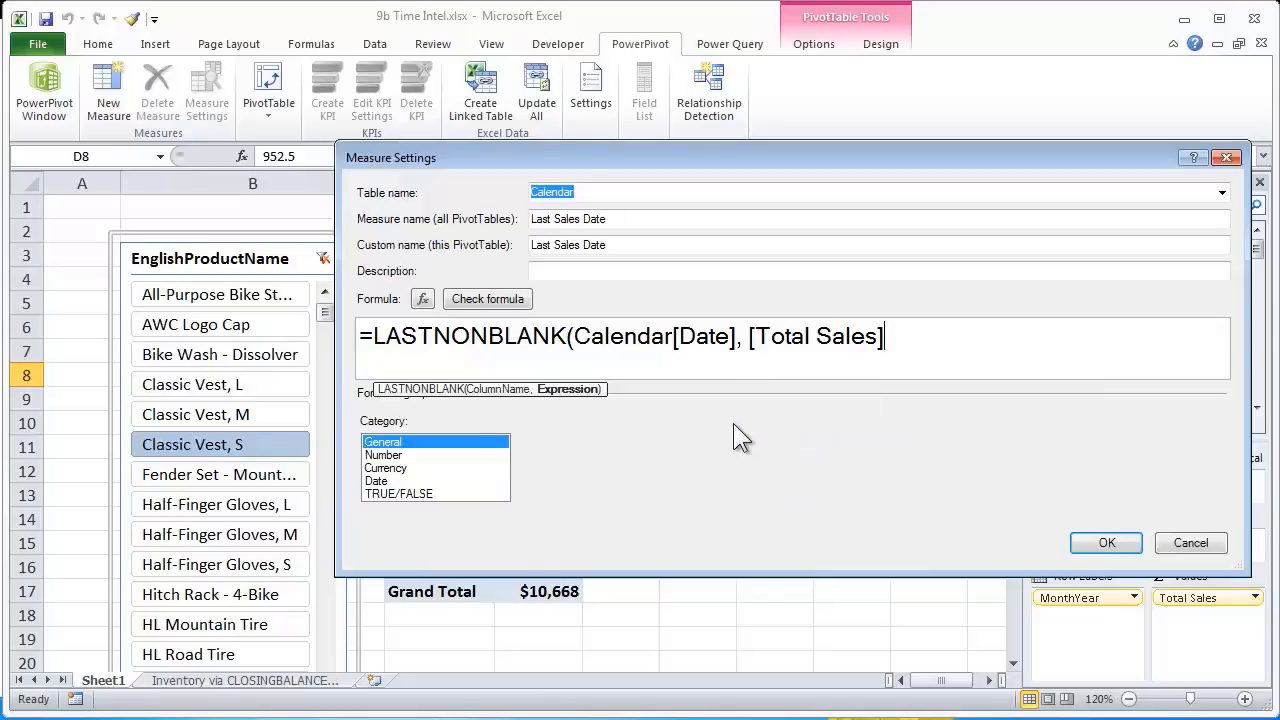
{"action": "type", "text": ")"}
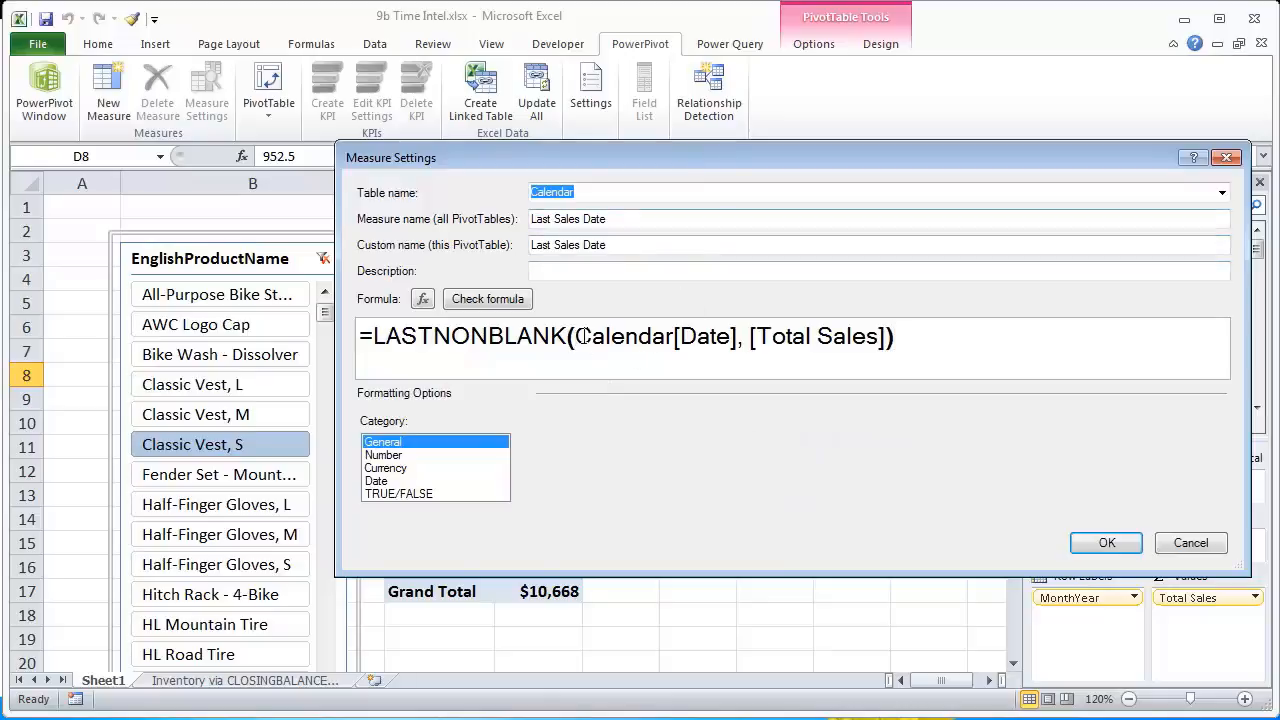
{"action": "left_click_drag", "start_coordinate": [575, 336], "coordinate": [889, 336]}
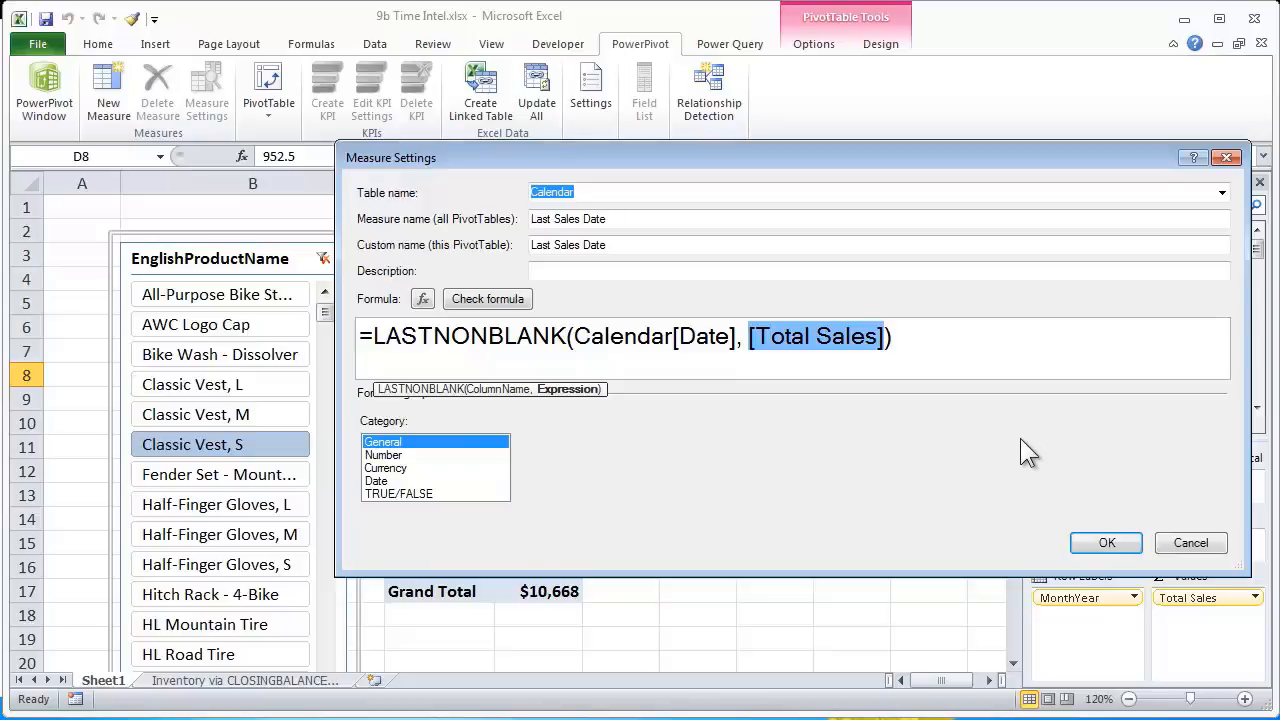
Format the Last Sales Date measure as a date in the *3/14/2001 style and save the measure
{"action": "left_click", "coordinate": [390, 481]}
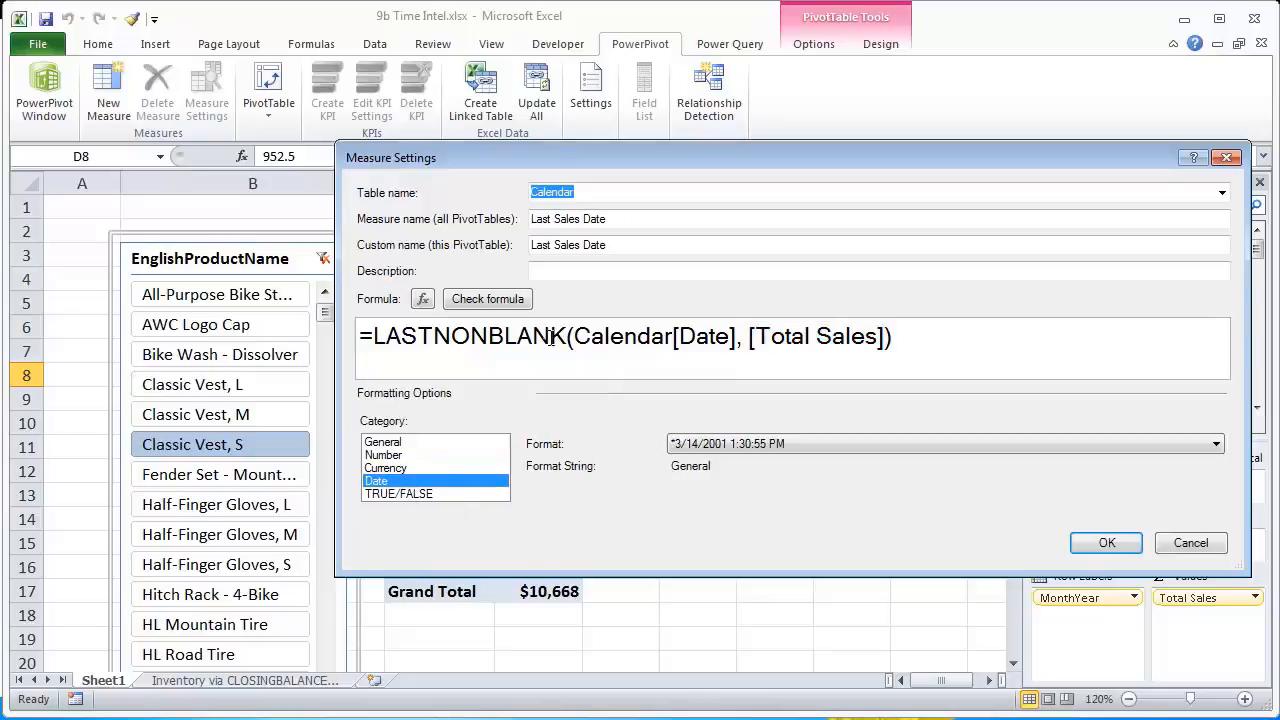
{"action": "left_click", "coordinate": [918, 449]}
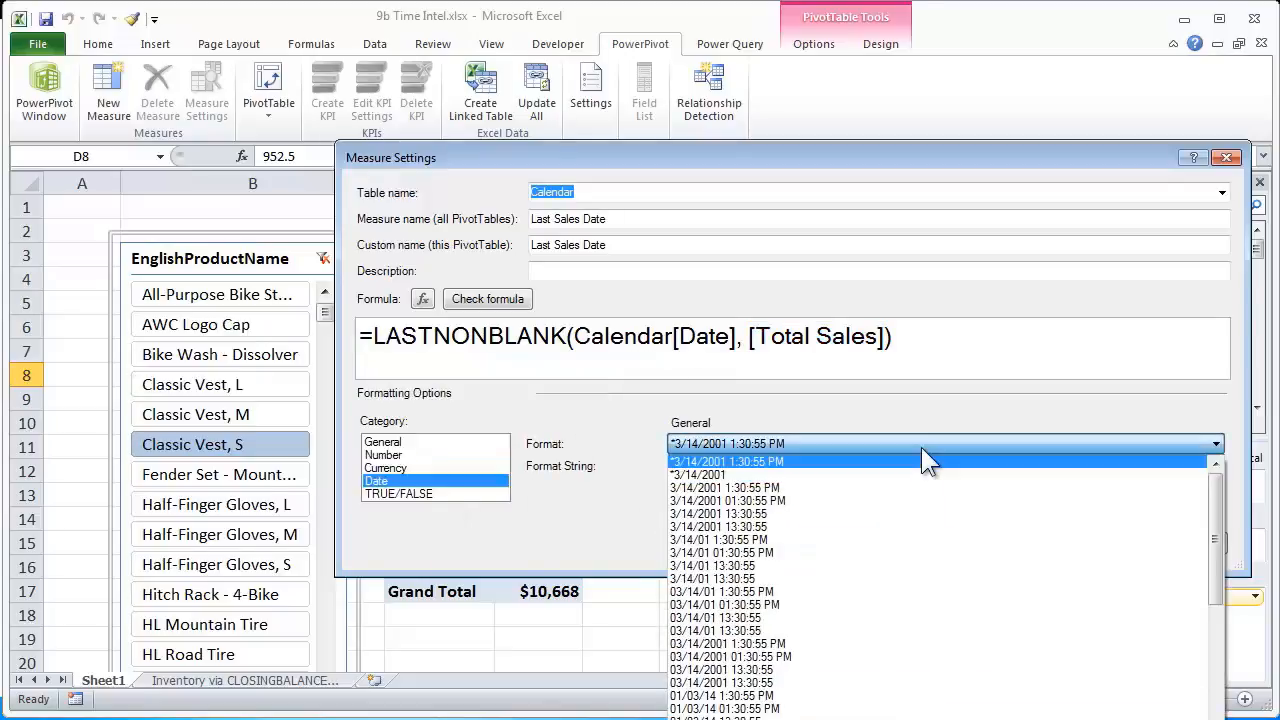
{"action": "left_click", "coordinate": [817, 471]}
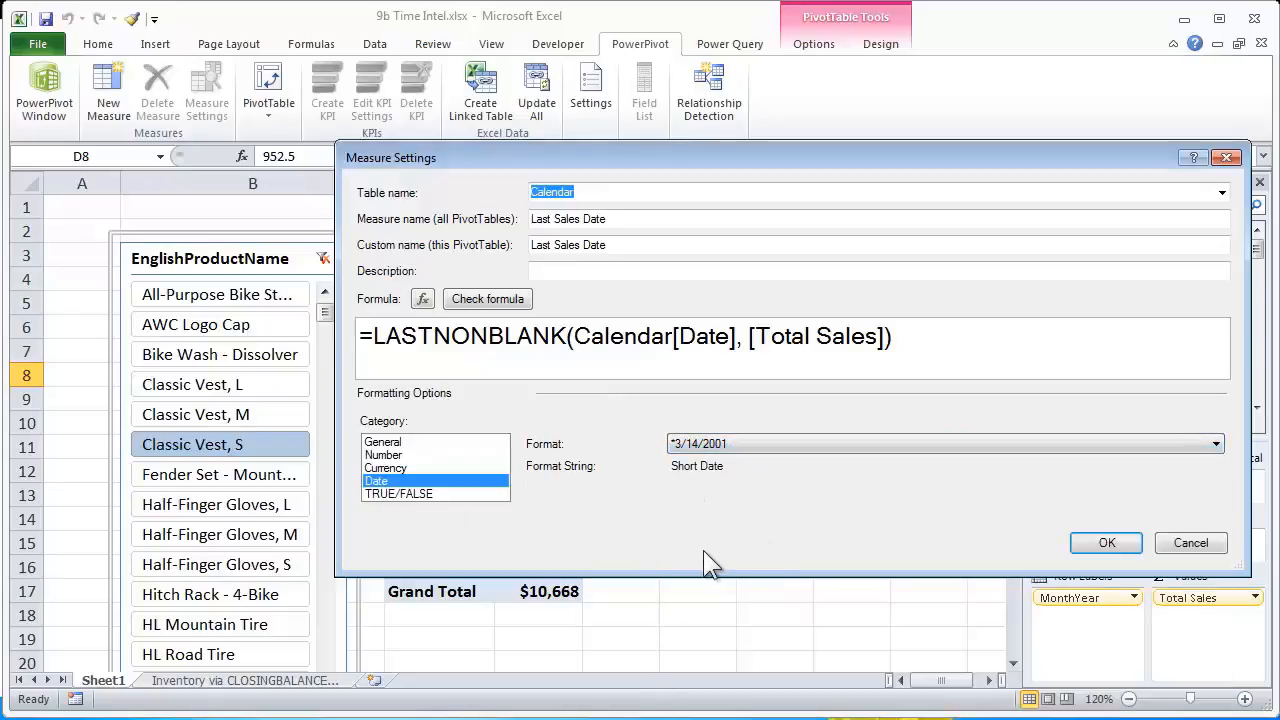
{"action": "left_click", "coordinate": [1107, 542]}
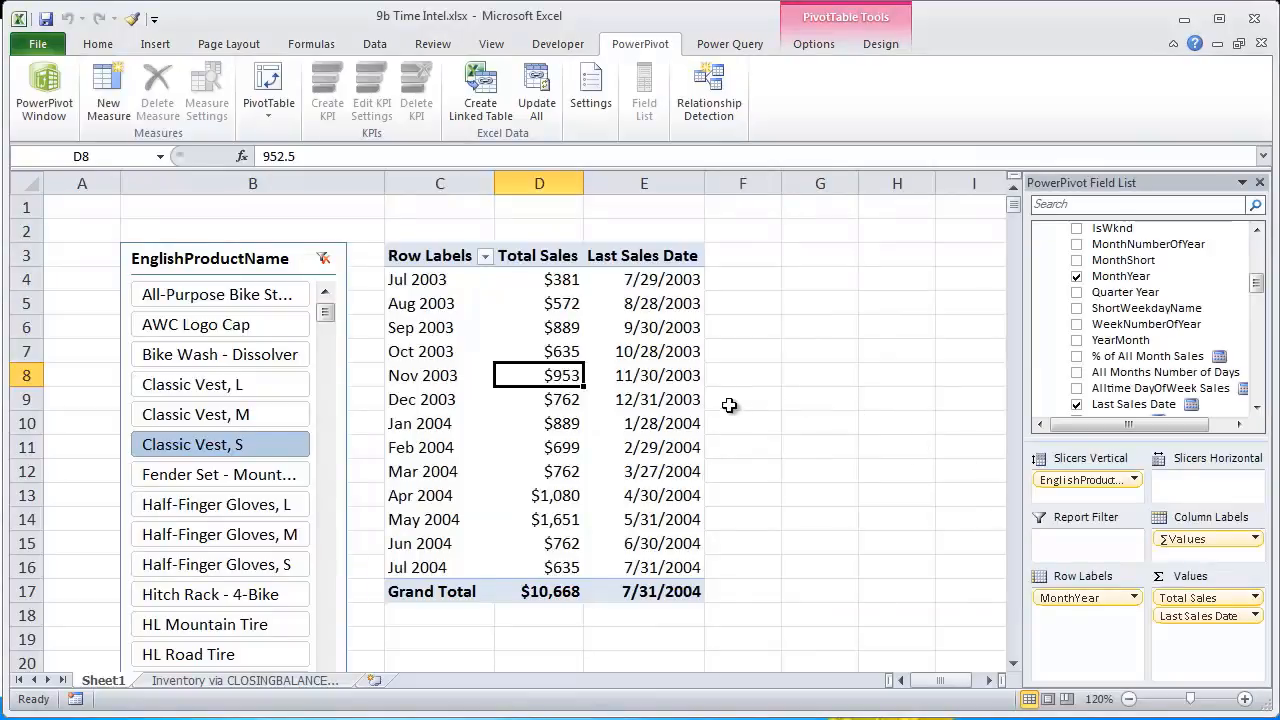
Examine the monthly Last Sales Date values, filtering to the first product and Hitch Rack - 4-Bike before returning to Classic Vest, S
{"action": "left_click", "coordinate": [652, 407]}
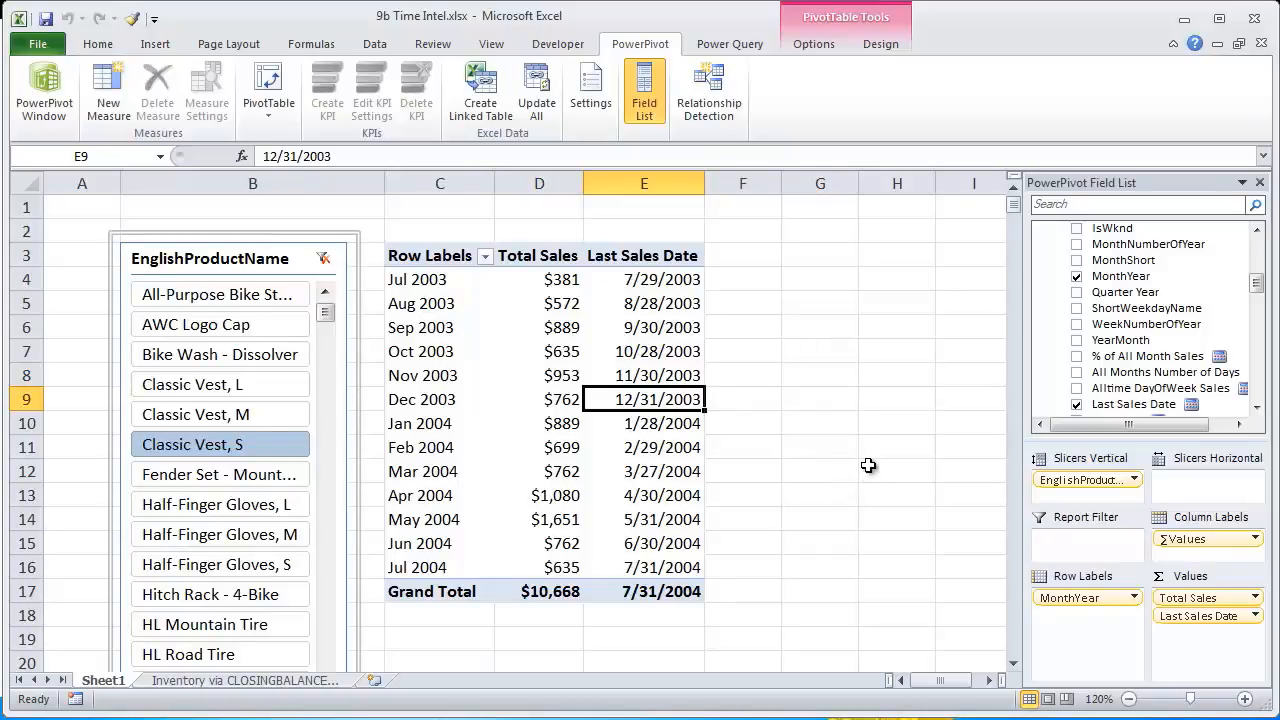
{"action": "left_click", "coordinate": [640, 306]}
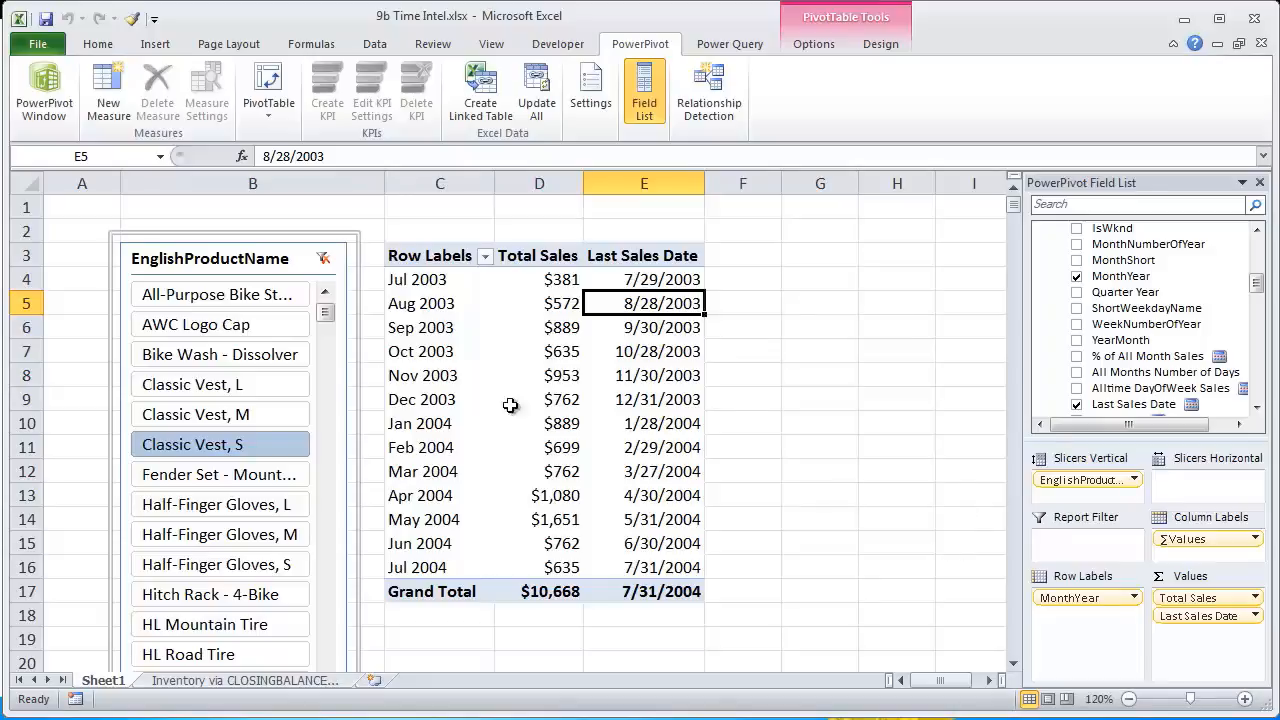
{"action": "left_click", "coordinate": [234, 302]}
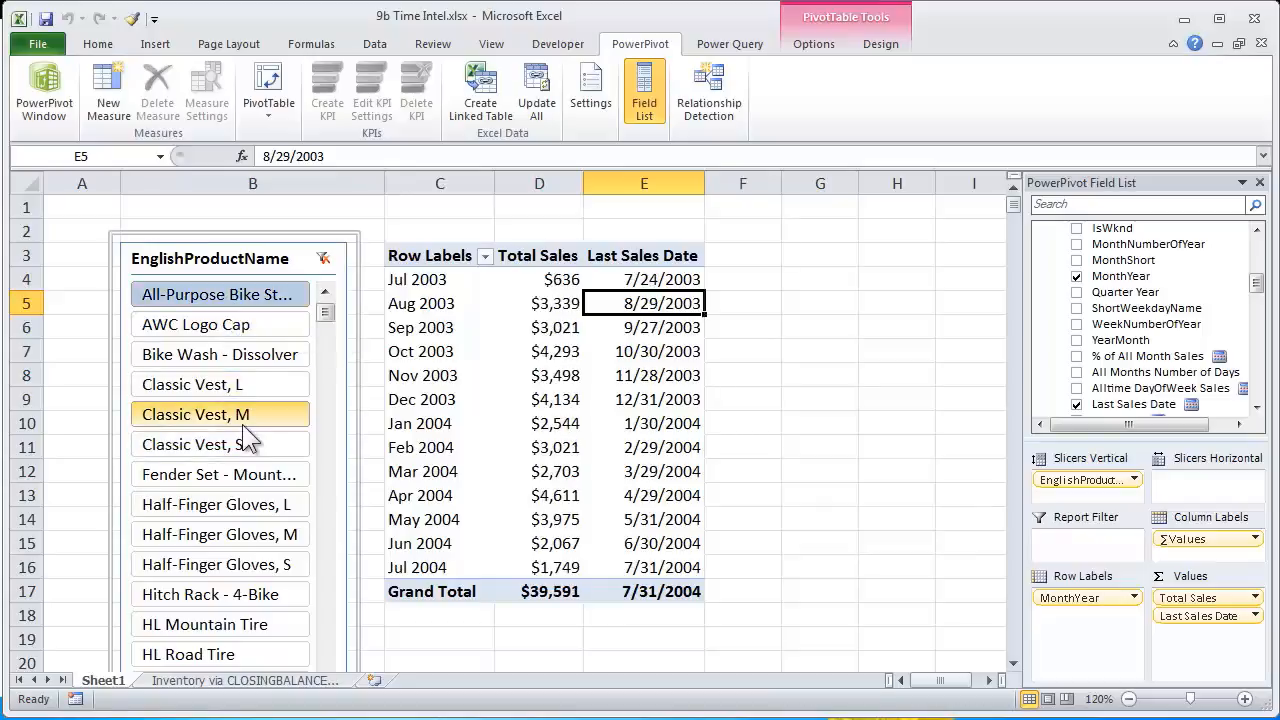
{"action": "left_click", "coordinate": [240, 597]}
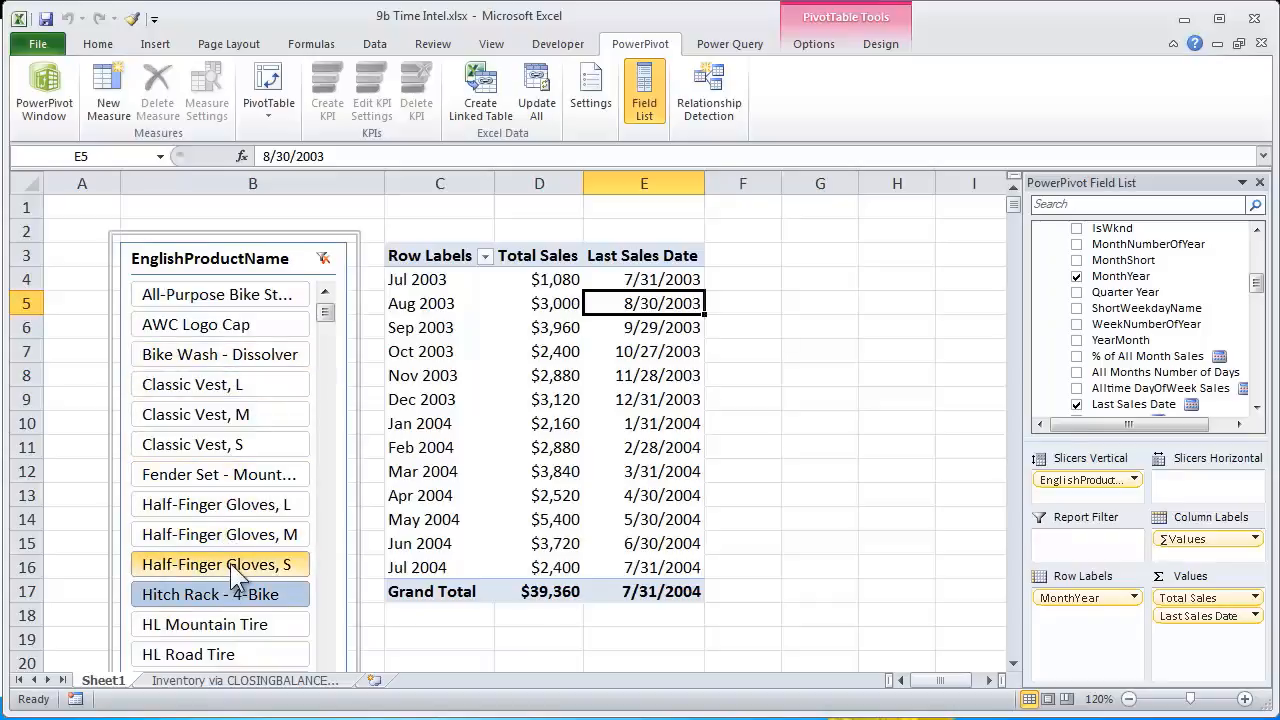
{"action": "left_click", "coordinate": [236, 446]}
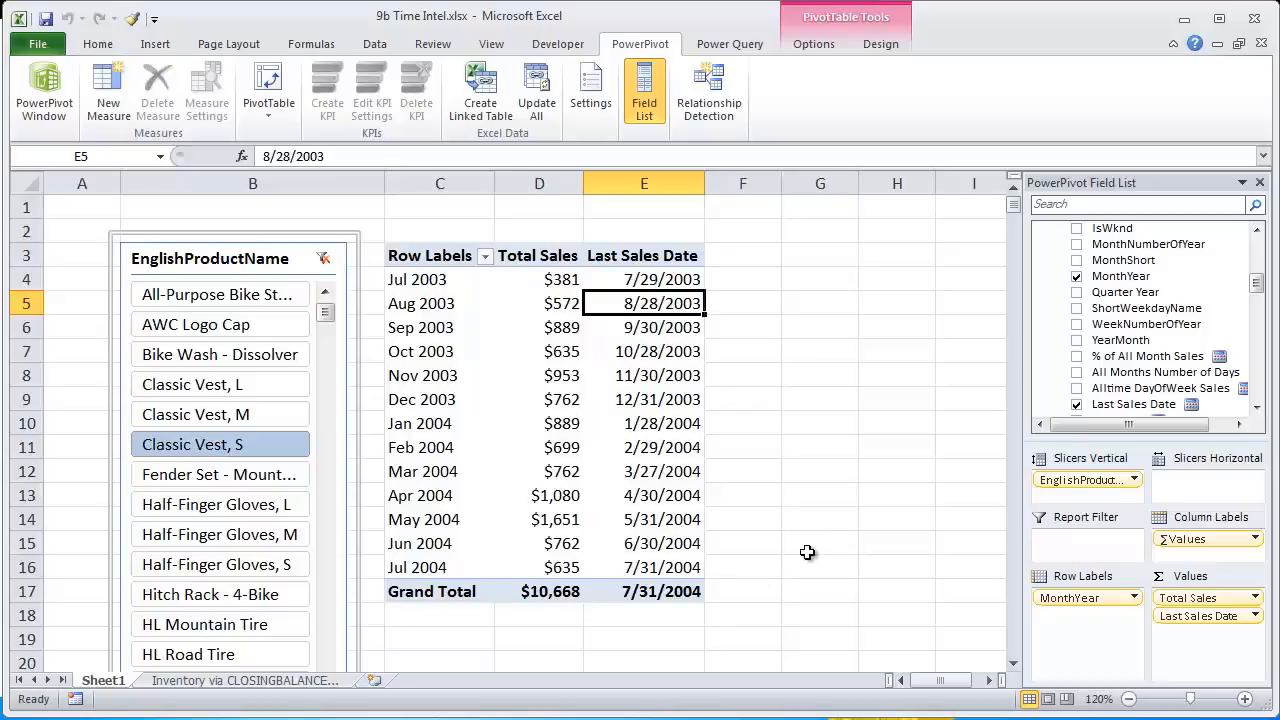
Compare the Last Sales Date in the Grand Total row with the one for Jul 2004
{"action": "left_click", "coordinate": [654, 592]}
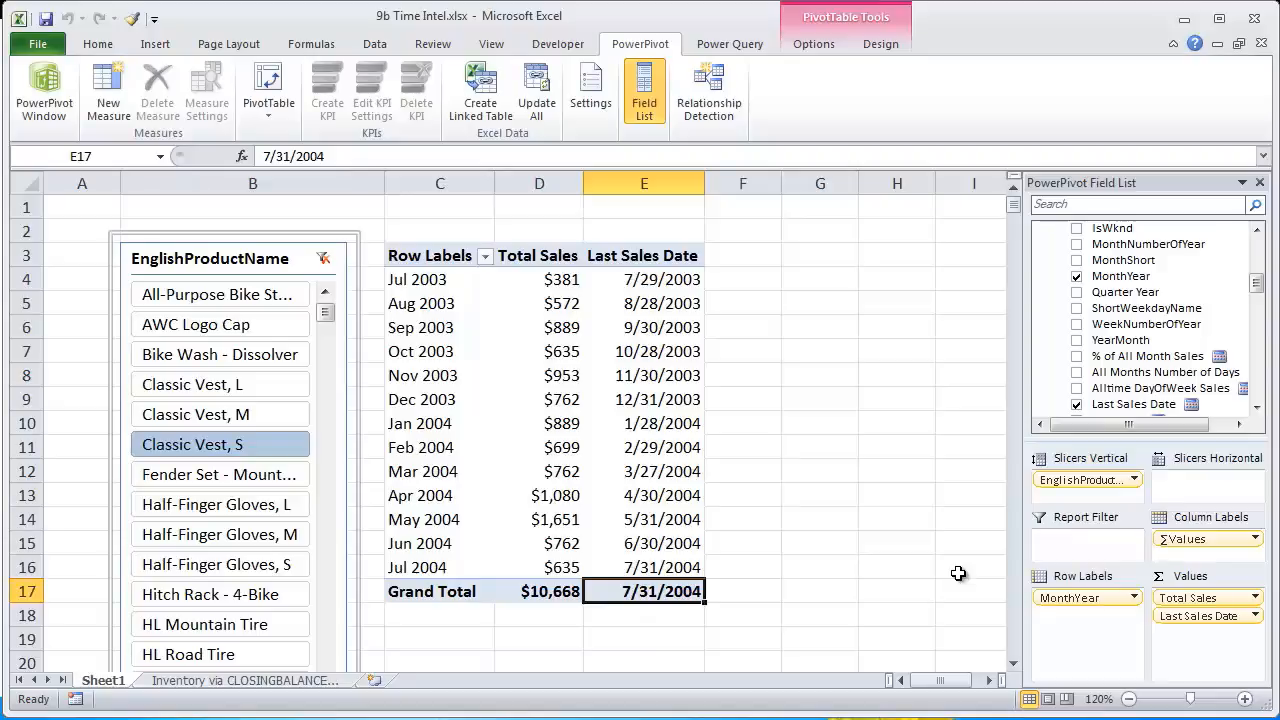
{"action": "left_click", "coordinate": [652, 568]}
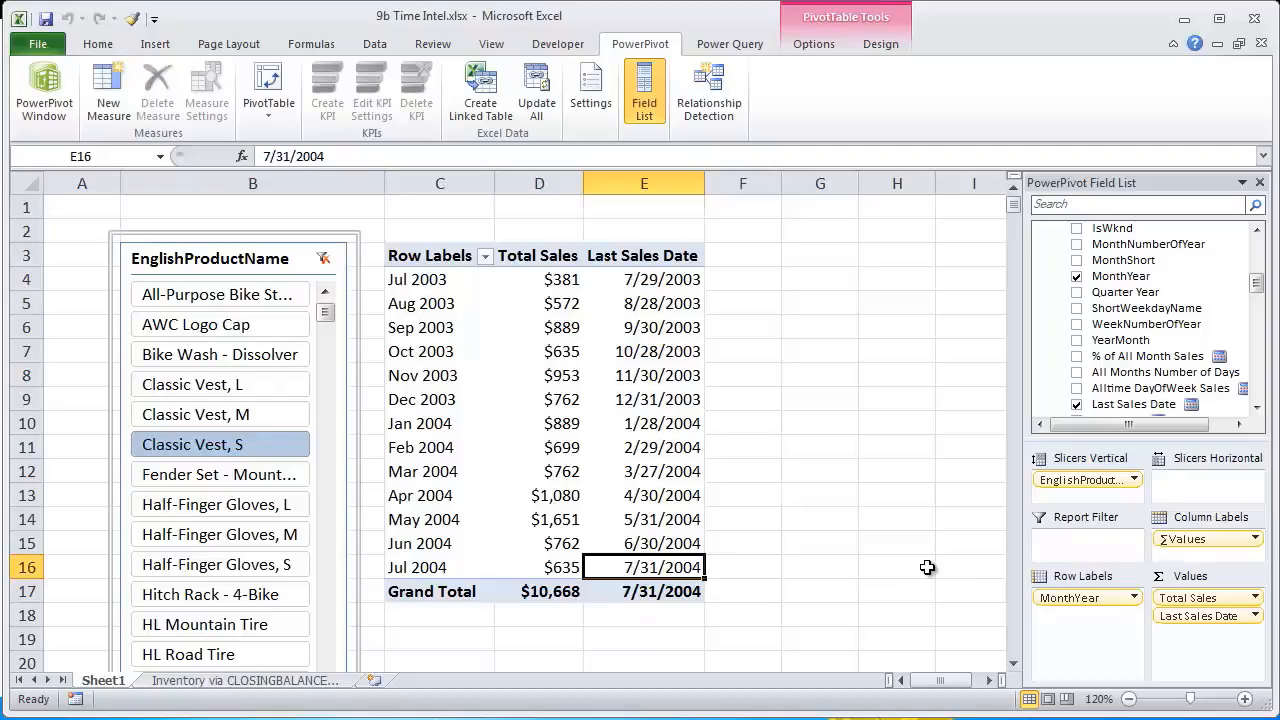
{"action": "left_click", "coordinate": [668, 593]}
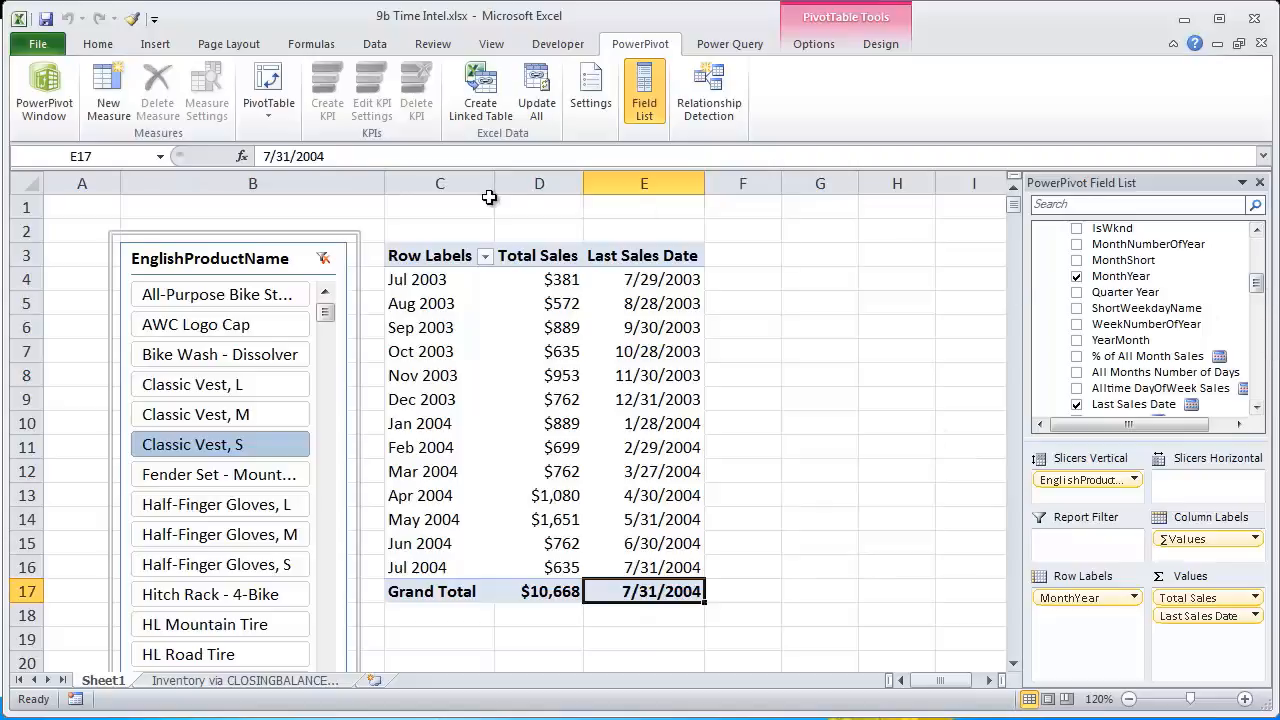
Add a new measure to the Calendar table and name it First Sales Date
{"action": "left_click", "coordinate": [108, 100]}
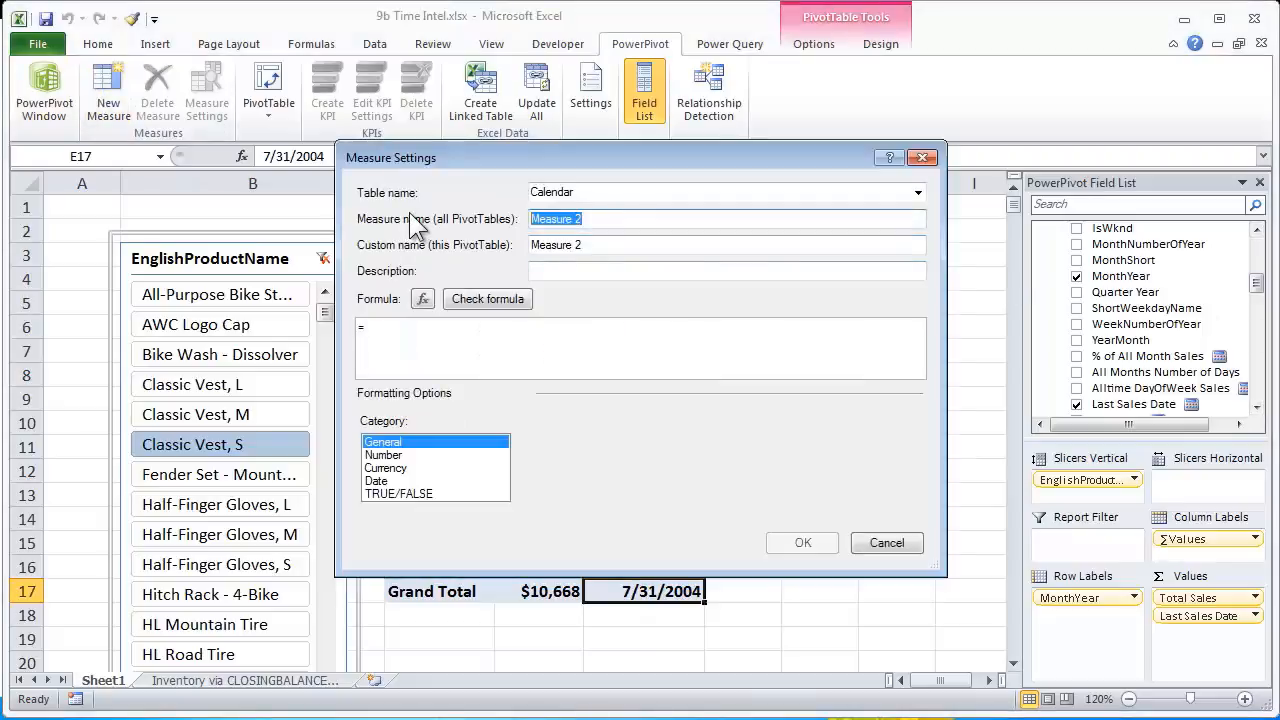
{"action": "type", "text": "First Sale"}
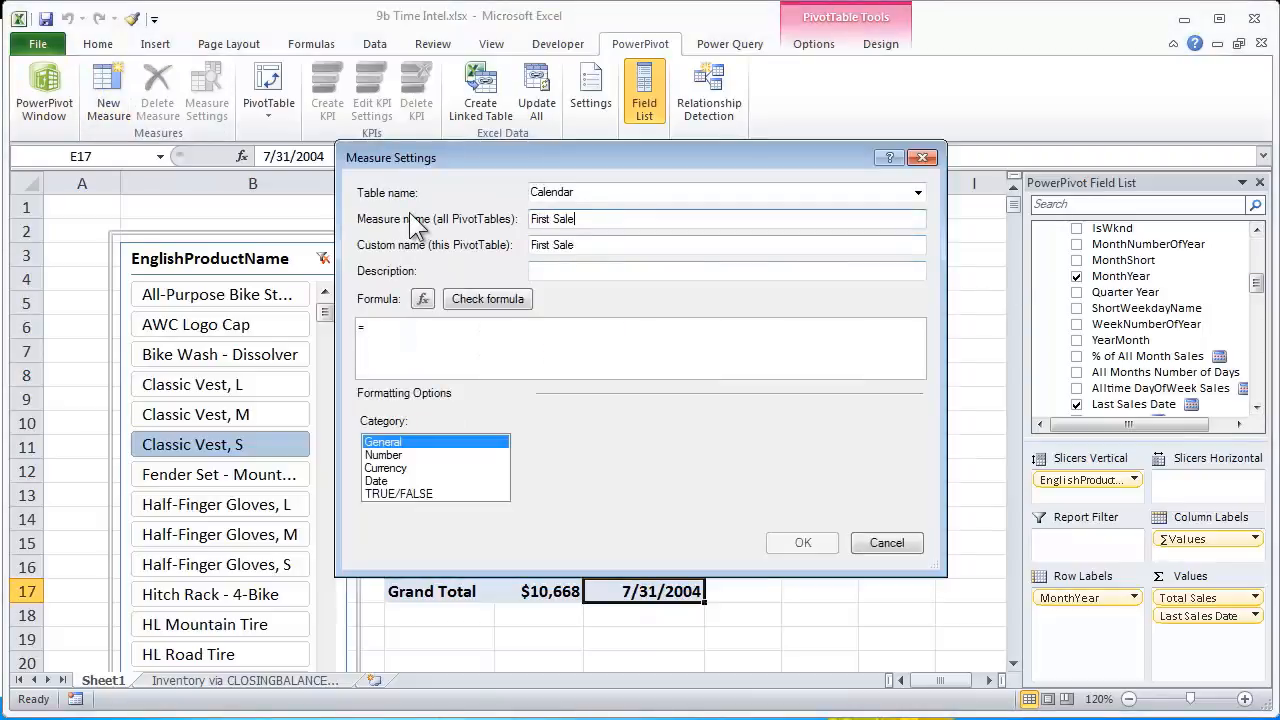
{"action": "type", "text": "s Date"}
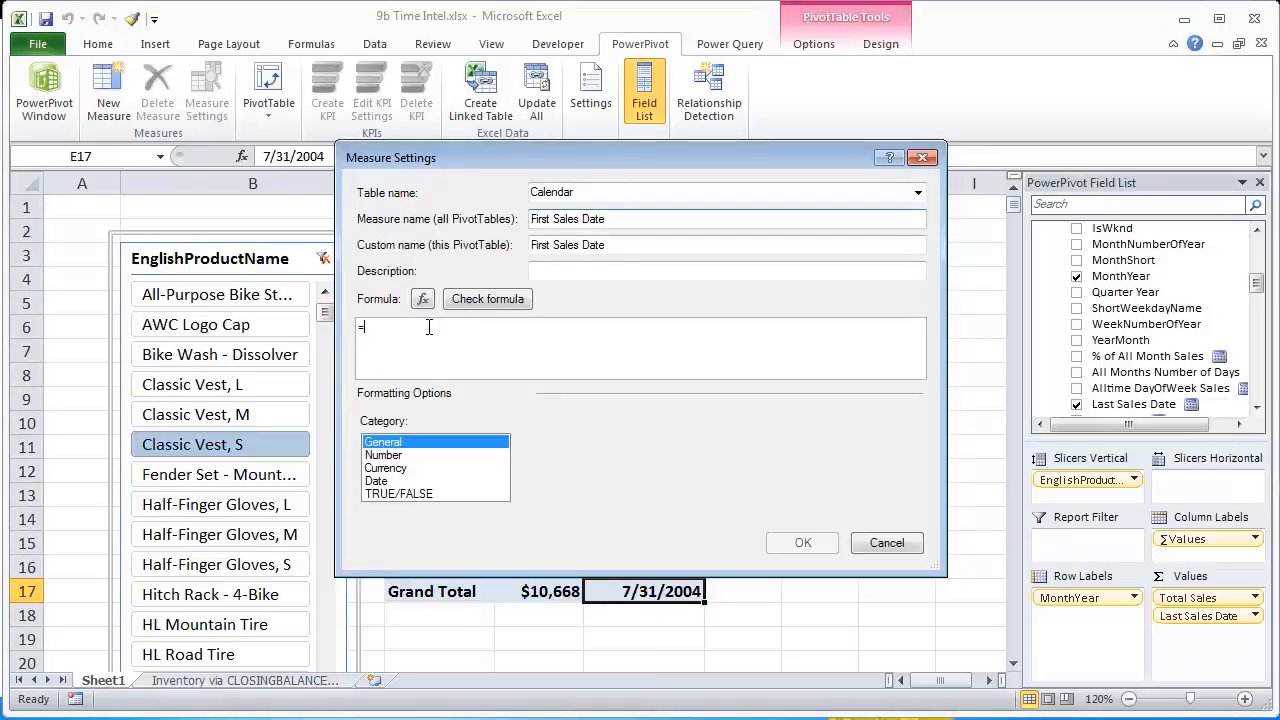
Enlarge the formula text and start the First Sales Date formula with the FIRSTNONBLANK function
{"action": "left_click", "coordinate": [428, 327]}
{"action": "scroll", "coordinate": [616, 364], "scroll_direction": "up", "scroll_amount": 8}
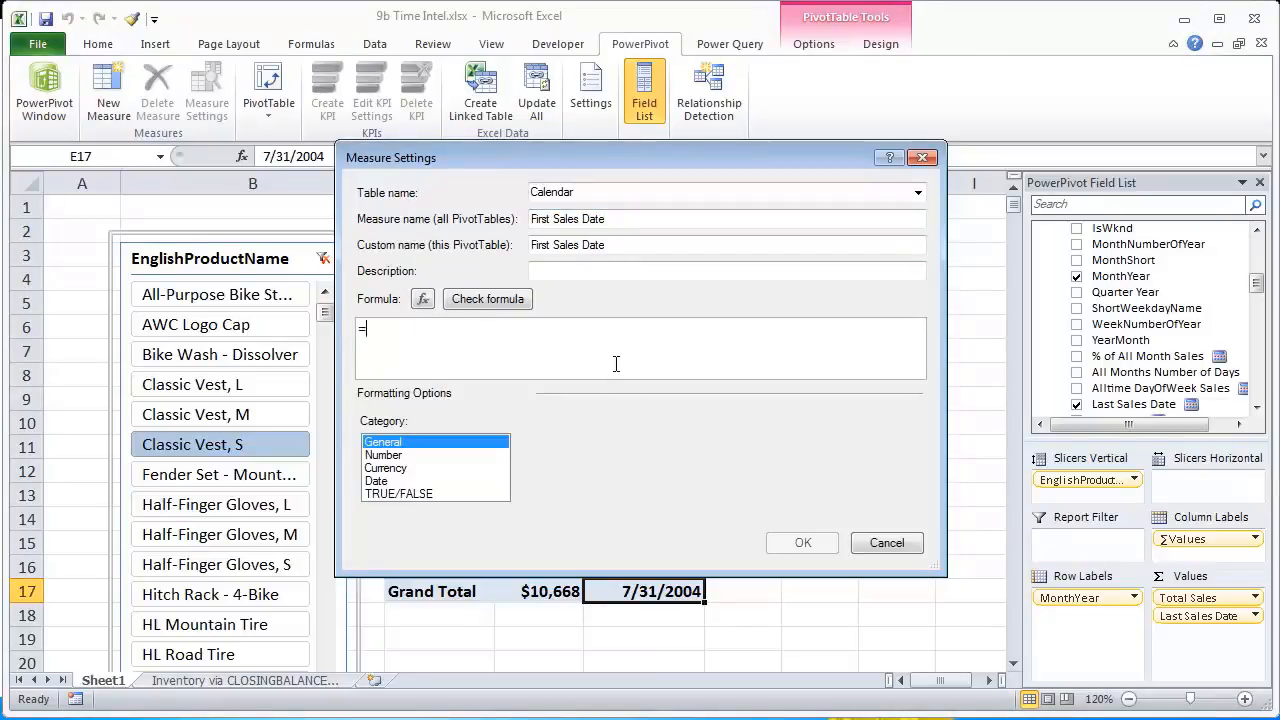
{"action": "type", "text": "firs"}
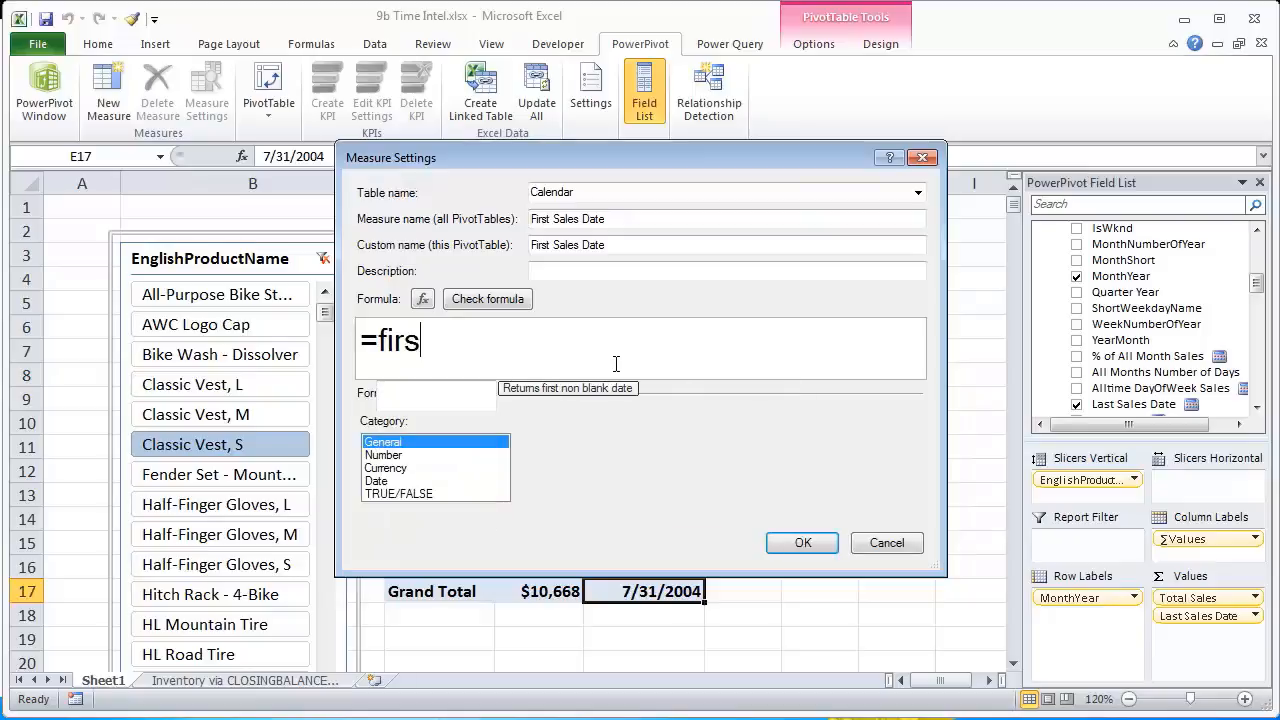
{"action": "key", "text": "BackSpace"}
{"action": "key", "text": "BackSpace"}
{"action": "key", "text": "BackSpace"}
{"action": "key", "text": "BackSpace"}
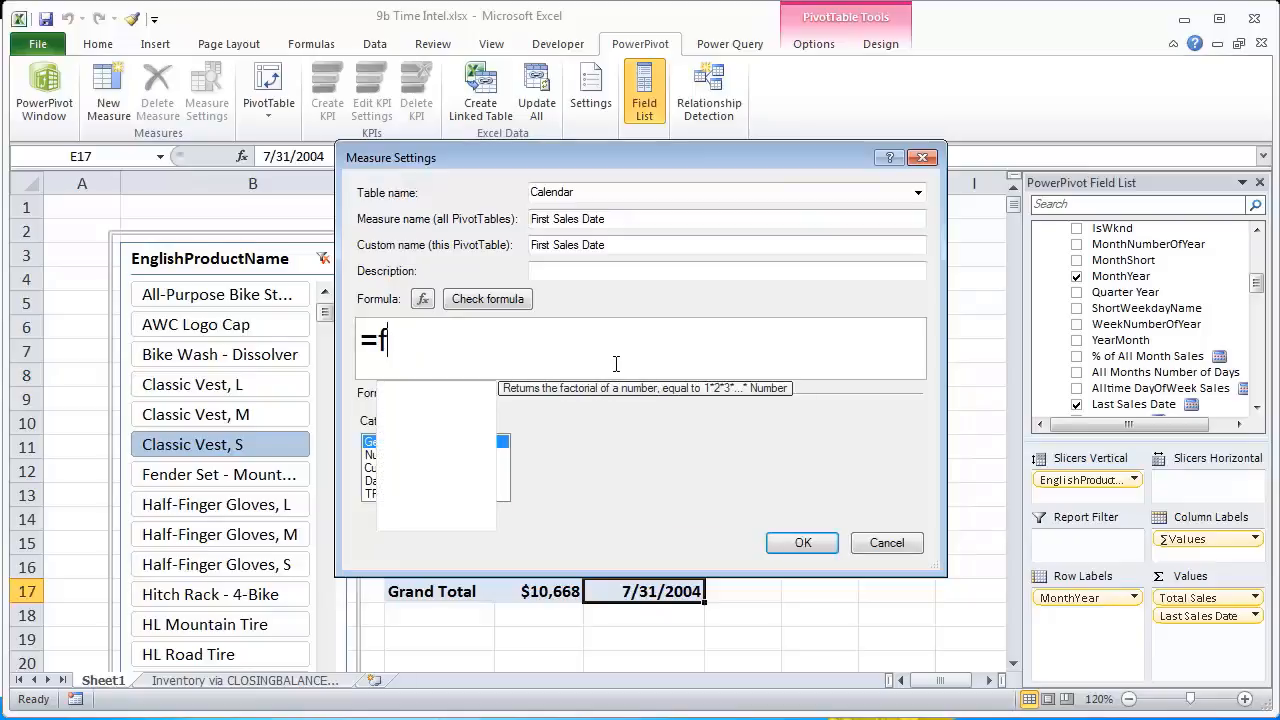
{"action": "type", "text": "="}
{"action": "key", "text": "BackSpace"}
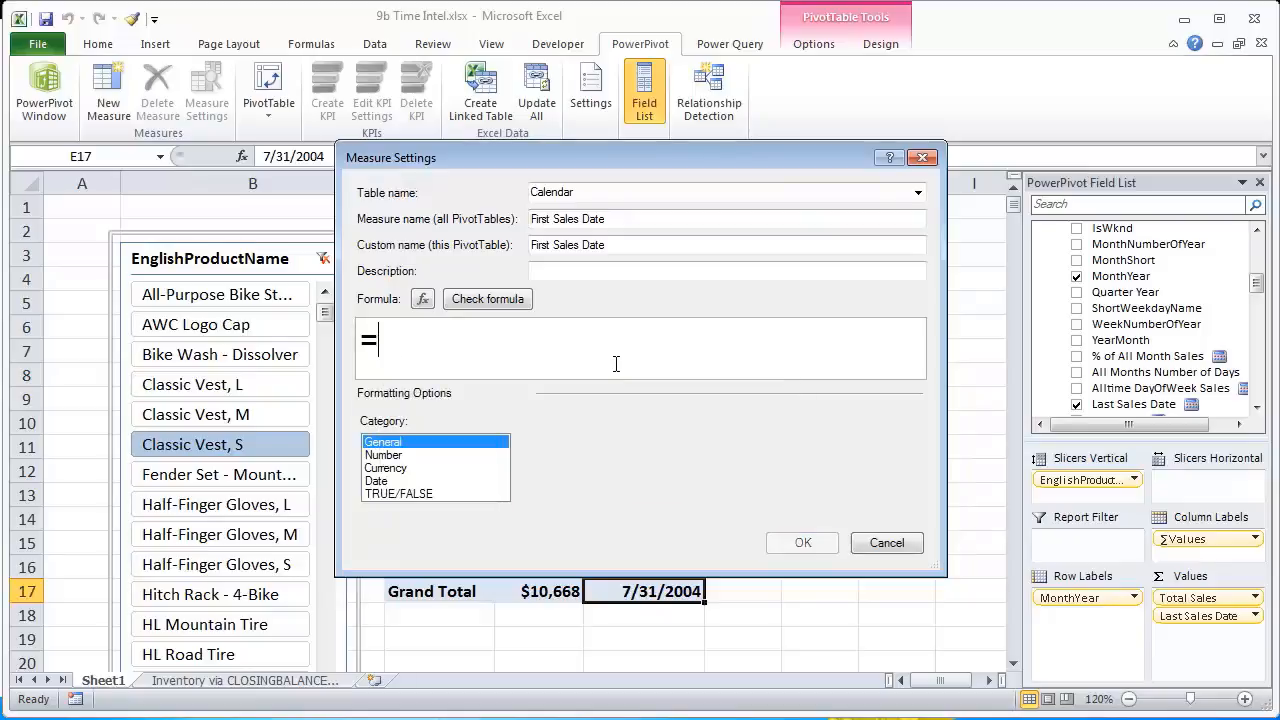
{"action": "type", "text": "fir"}
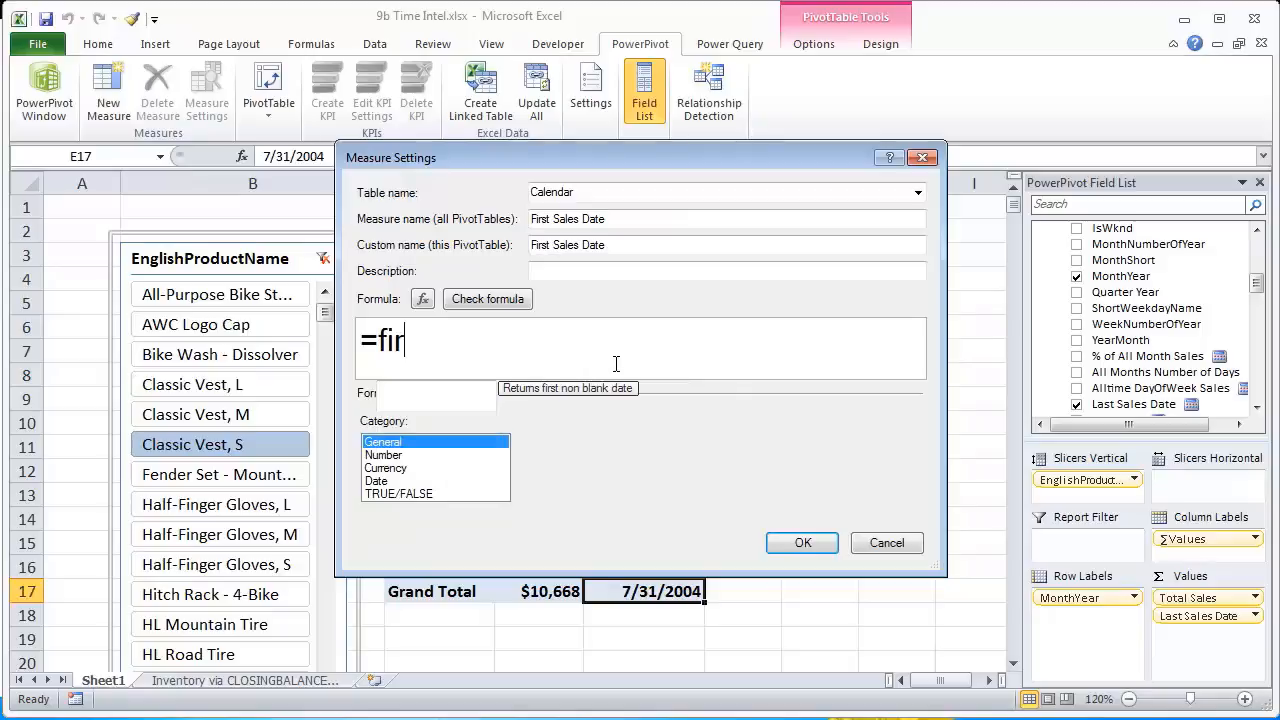
{"action": "type", "text": "stn"}
{"action": "key", "text": "Tab"}
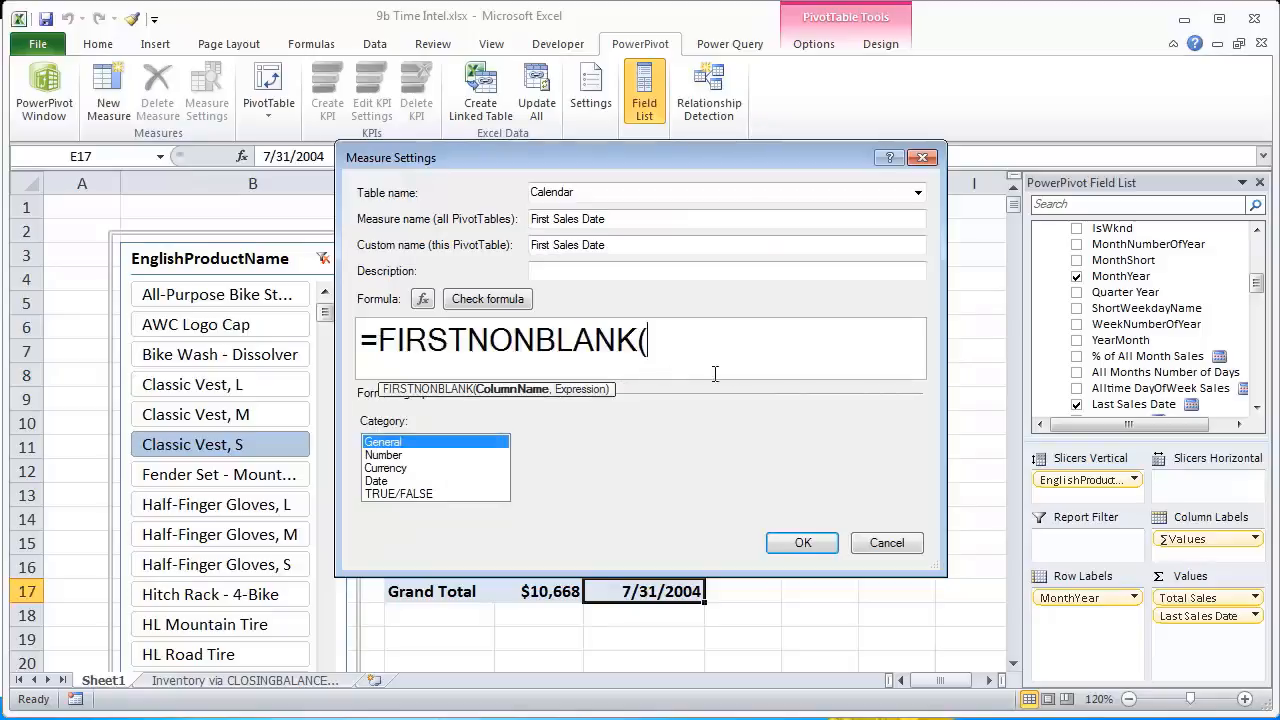
Widen the measure dialog and complete the FIRSTNONBLANK formula with Calendar[Date] and [Total Sales] as its arguments
{"action": "left_click_drag", "start_coordinate": [944, 342], "coordinate": [1218, 324]}
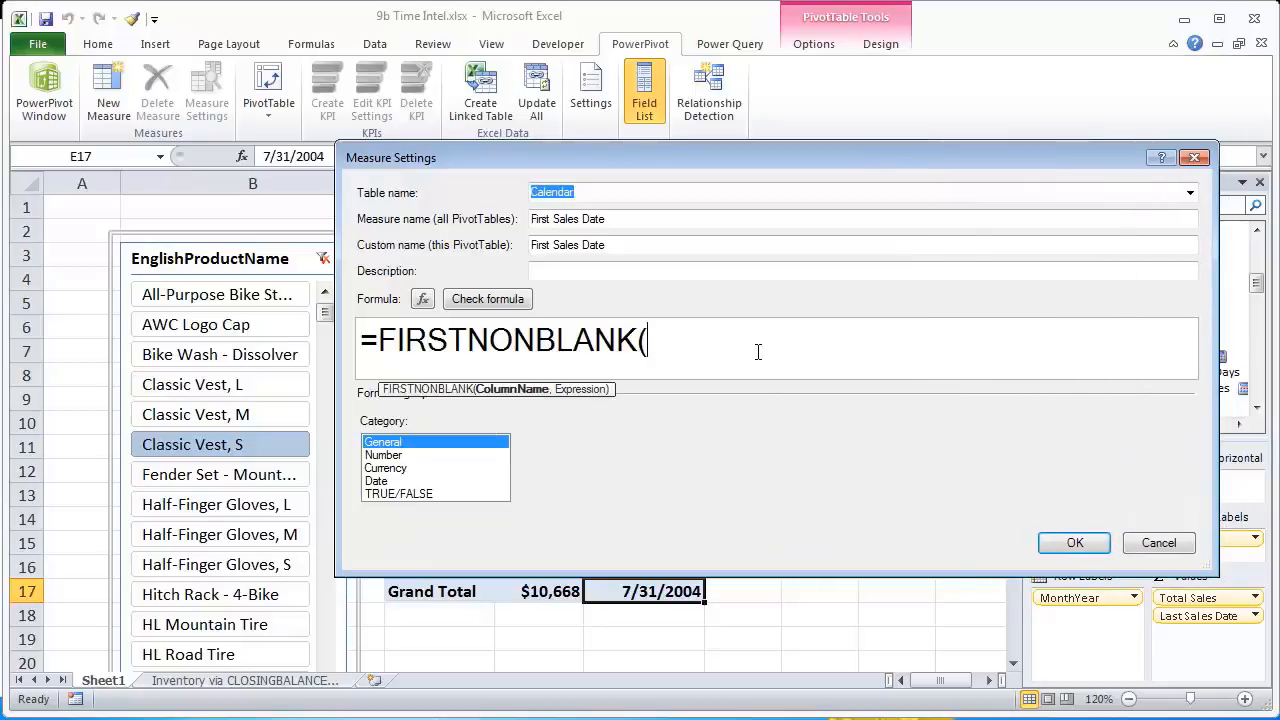
{"action": "type", "text": "cale"}
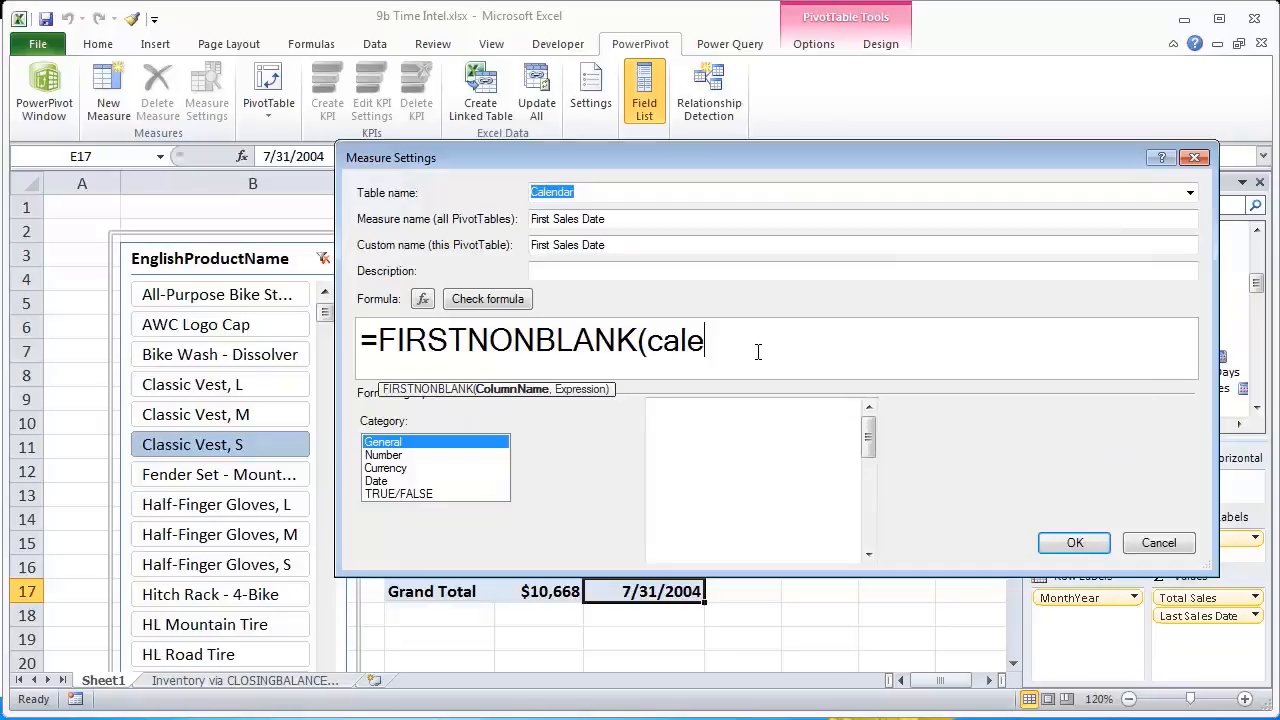
{"action": "type", "text": "ndar[da"}
{"action": "key", "text": "Tab"}
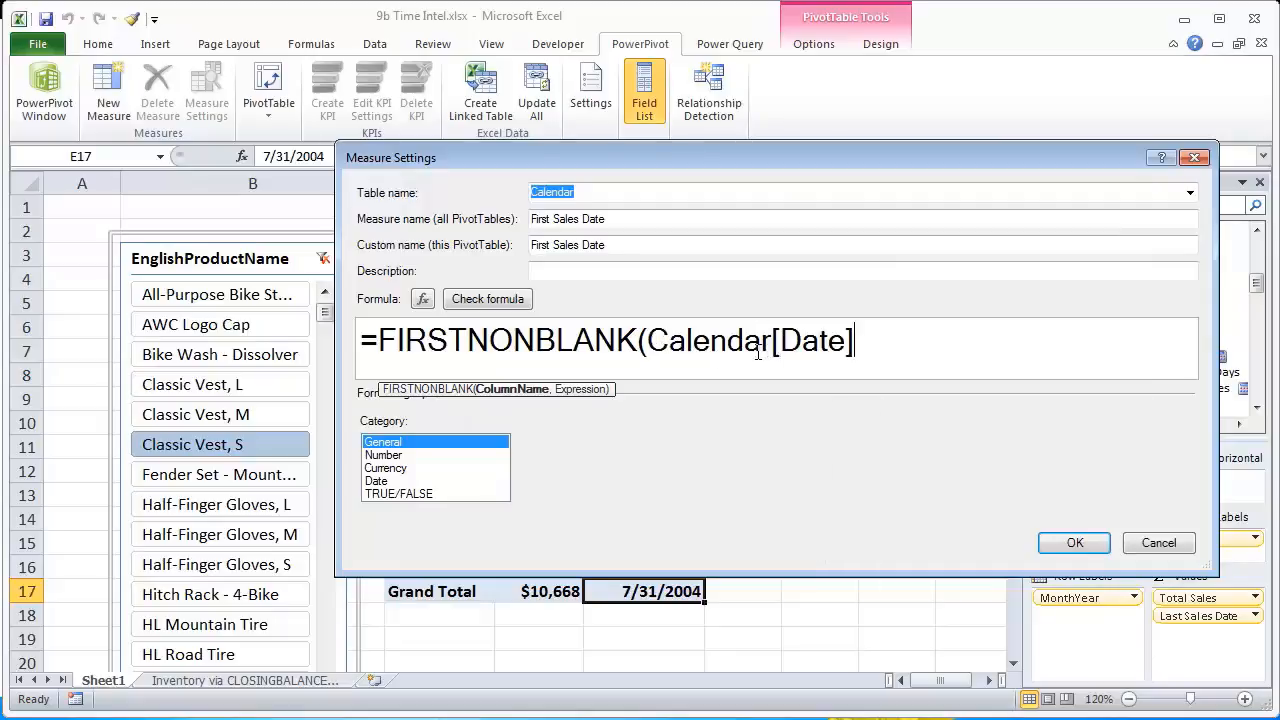
{"action": "type", "text": ", "}
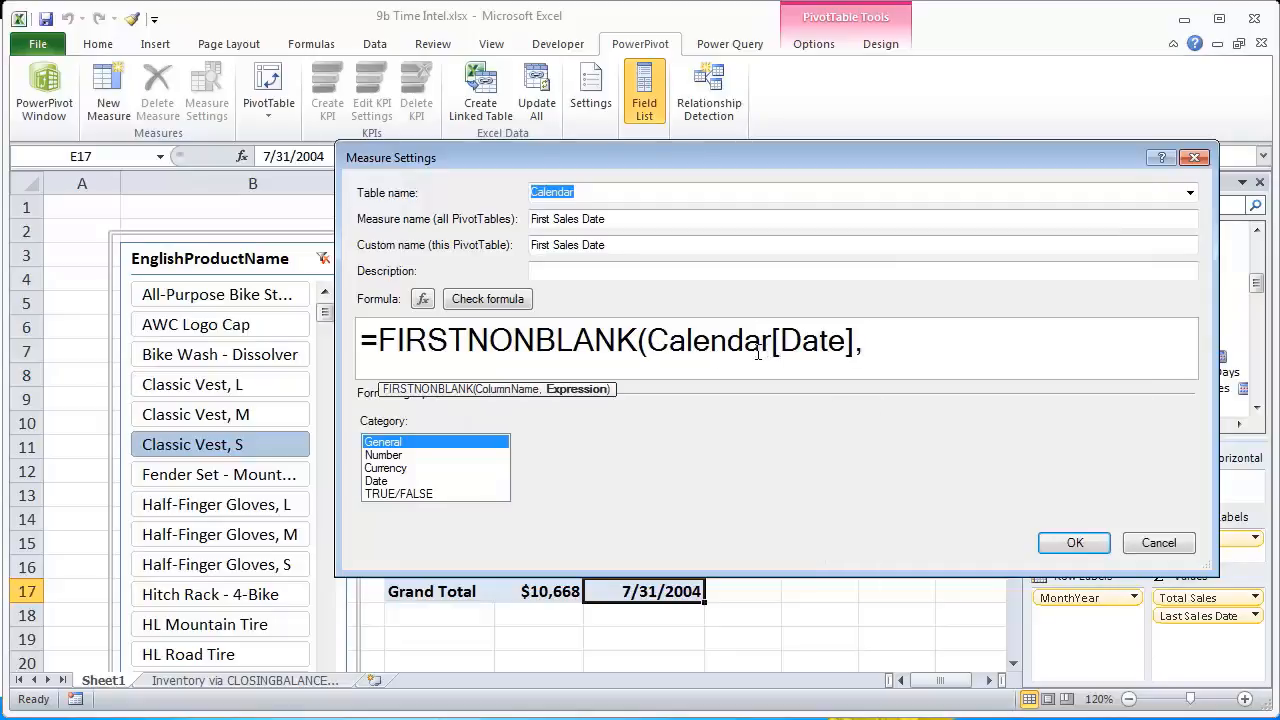
{"action": "type", "text": "[total sa"}
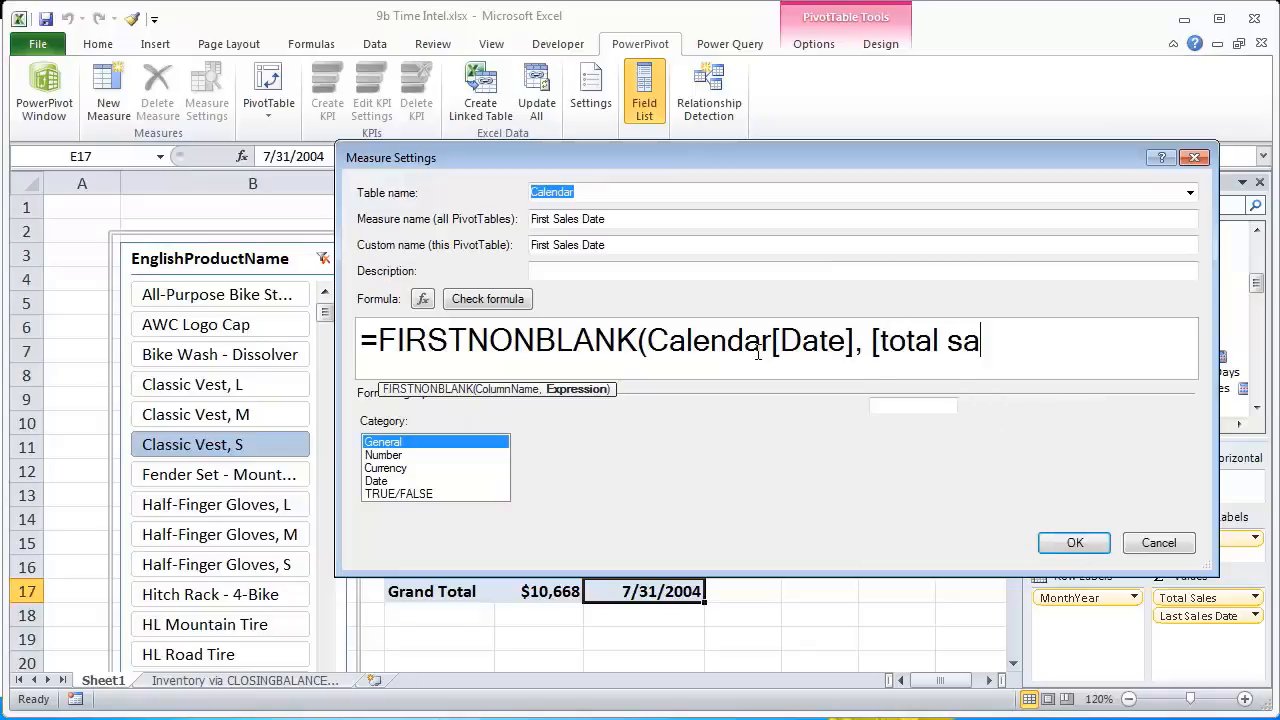
{"action": "key", "text": "Tab"}
{"action": "type", "text": ")"}
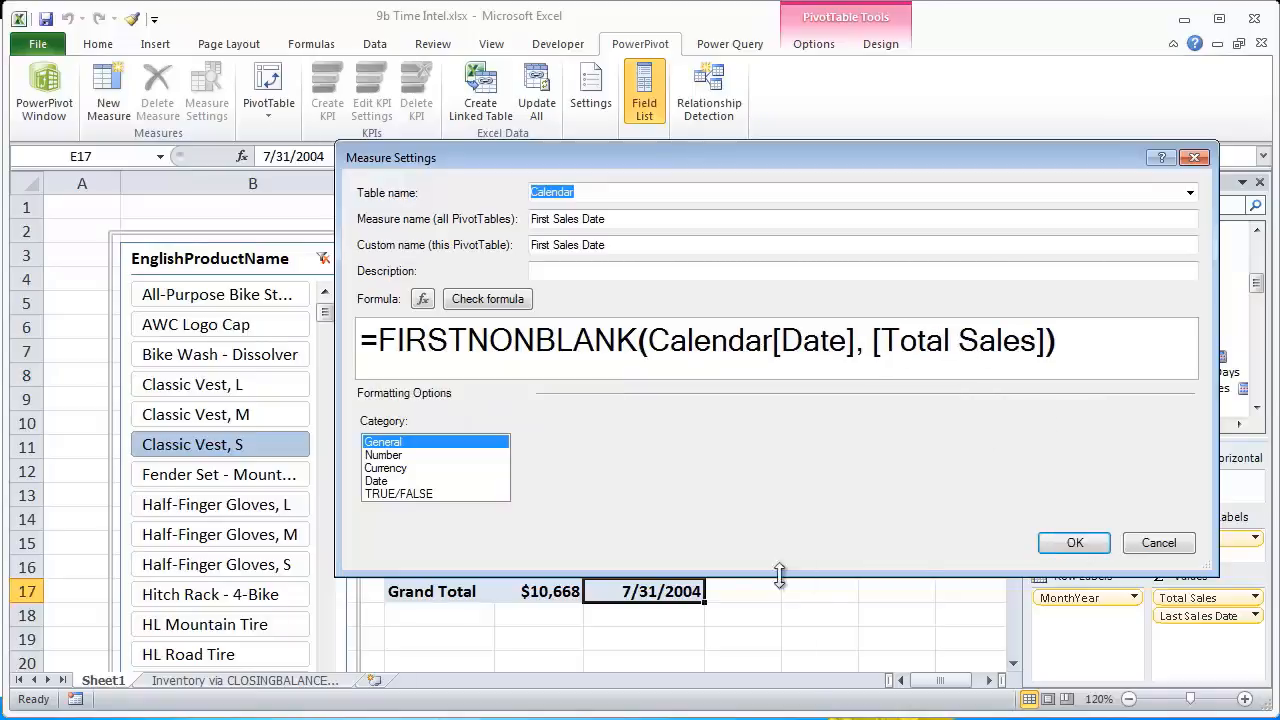
Format the First Sales Date measure as a date without the time and save the measure
{"action": "left_click", "coordinate": [386, 481]}
{"action": "left_click", "coordinate": [730, 449]}
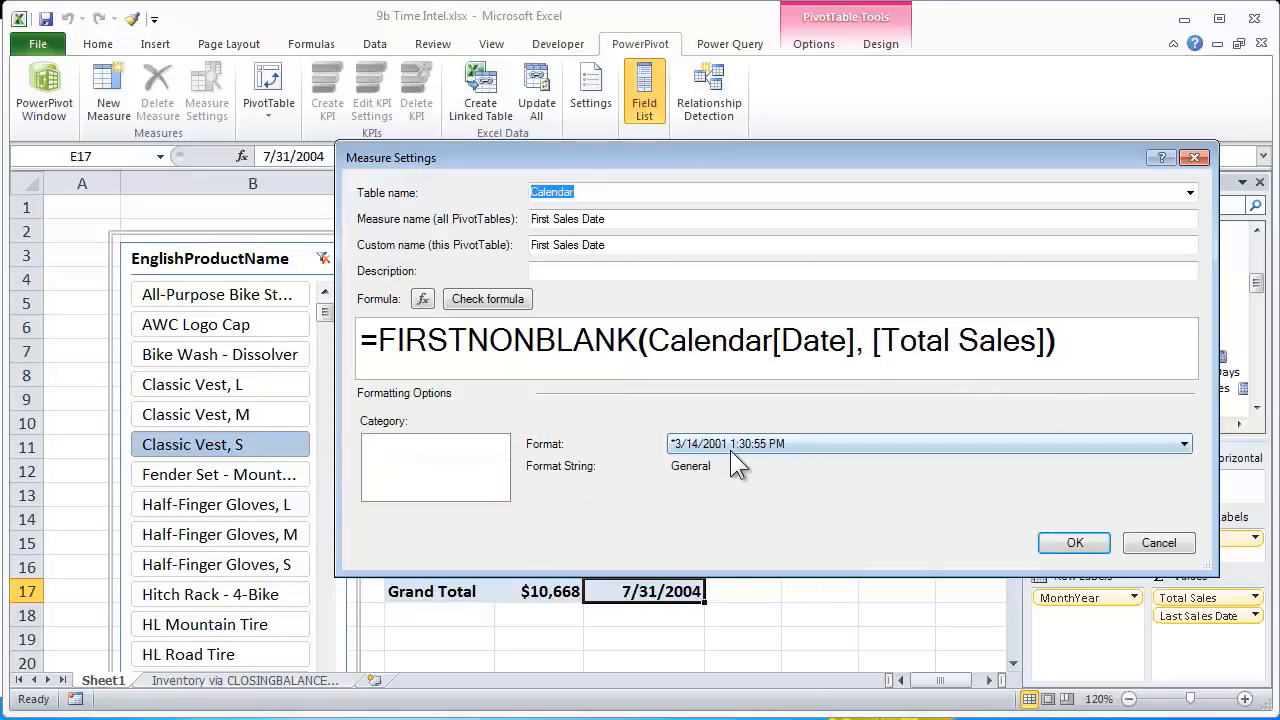
{"action": "left_click", "coordinate": [744, 477]}
{"action": "left_click", "coordinate": [1078, 546]}
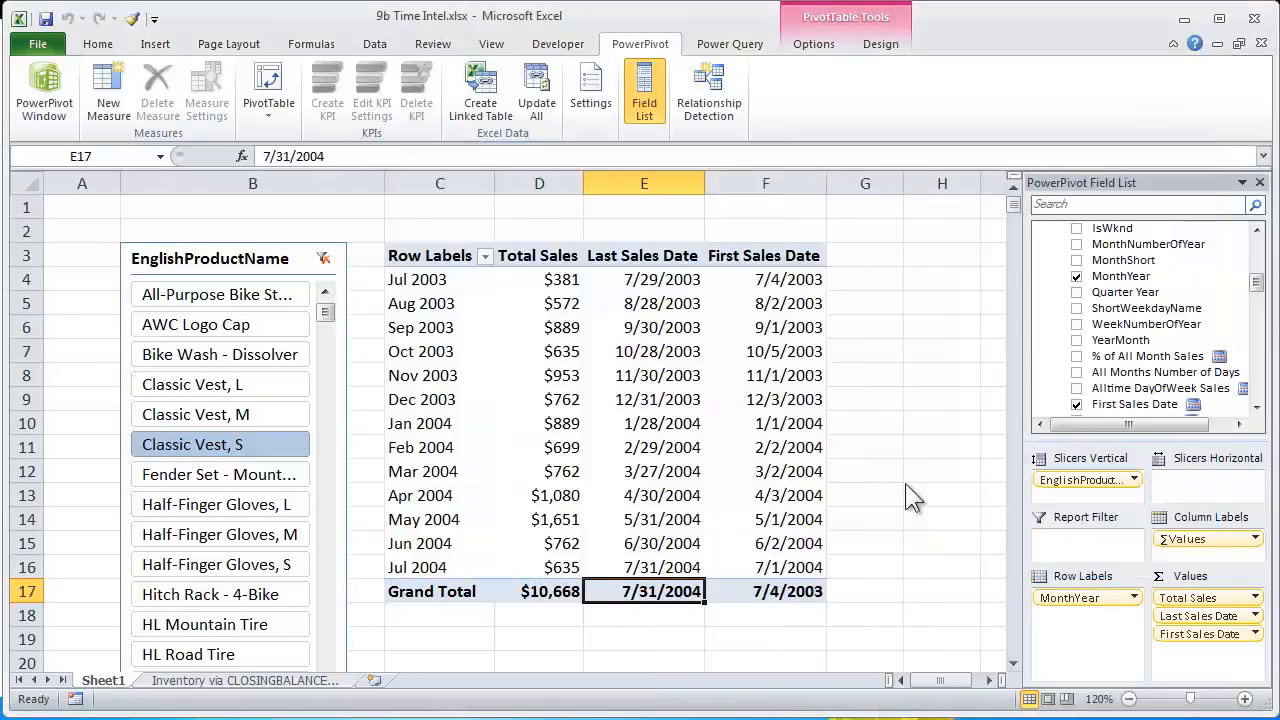
Reorder the PivotTable values so that First Sales Date comes before Last Sales Date
{"action": "left_click", "coordinate": [790, 281]}
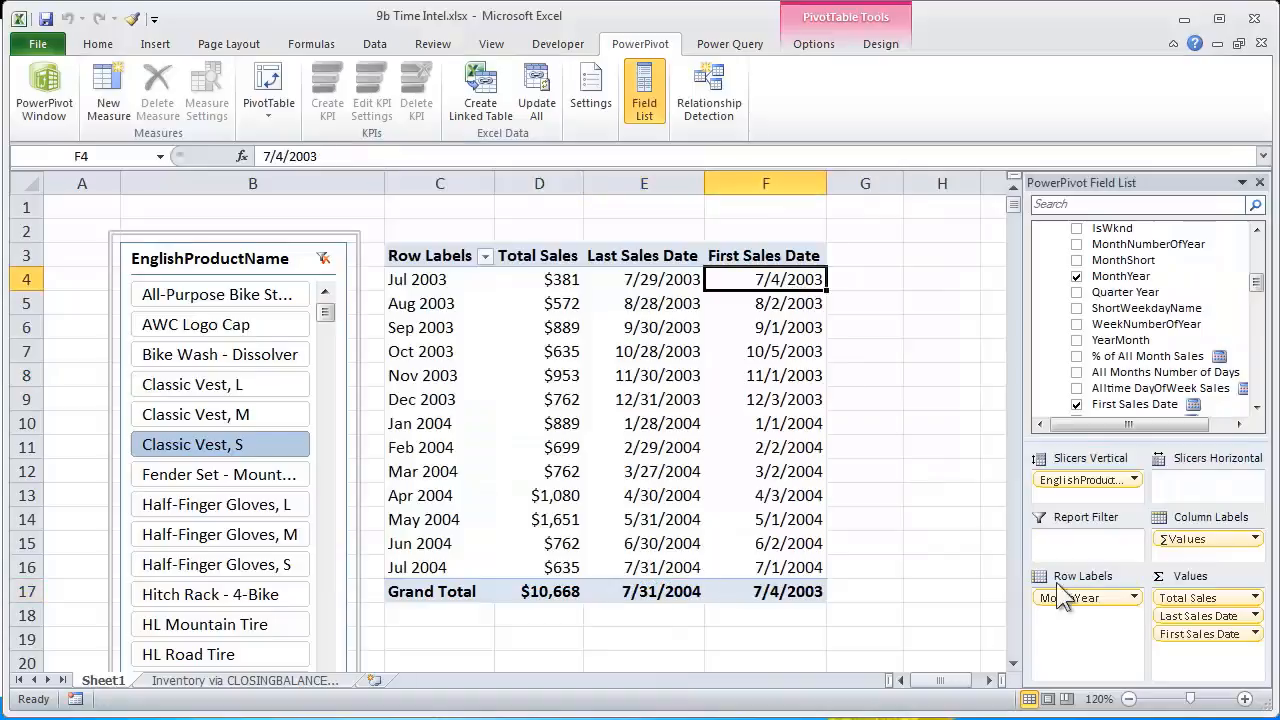
{"action": "left_click_drag", "start_coordinate": [1181, 632], "coordinate": [1190, 612]}
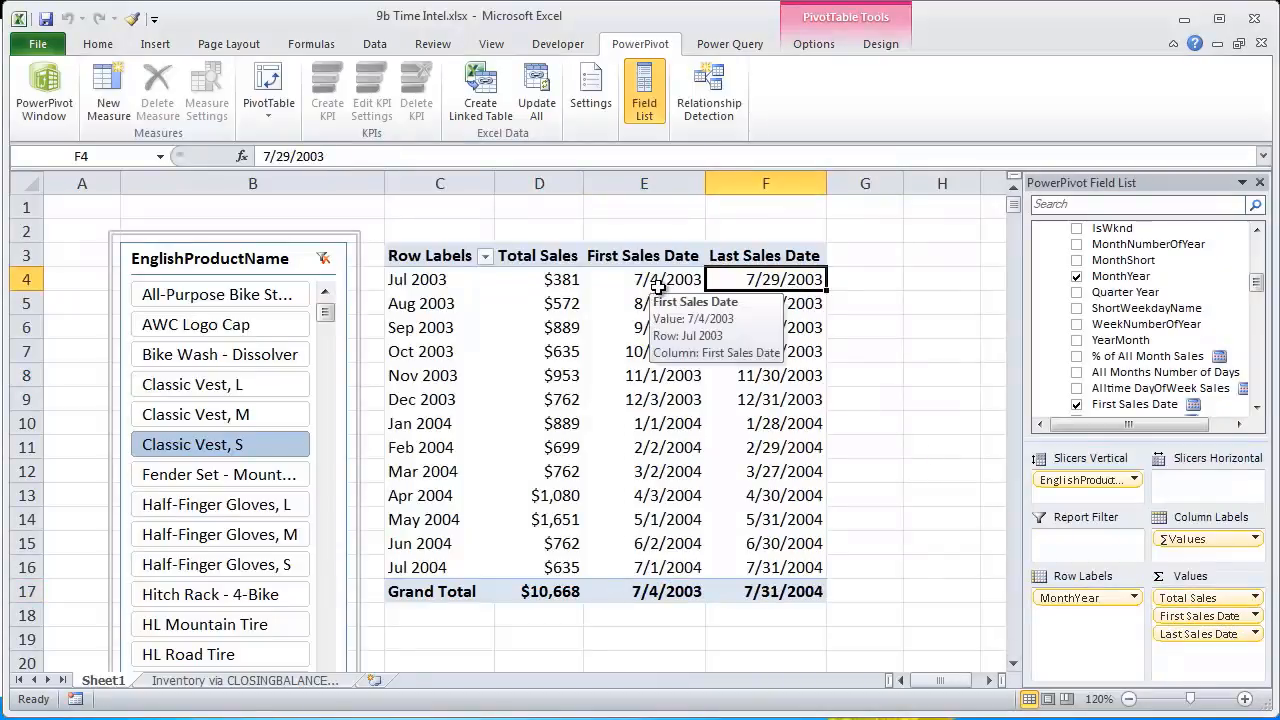
Compare the first and last sales dates for Jul 2003 and Sep 2003 in the PivotTable
{"action": "left_click_drag", "start_coordinate": [662, 283], "coordinate": [736, 282]}
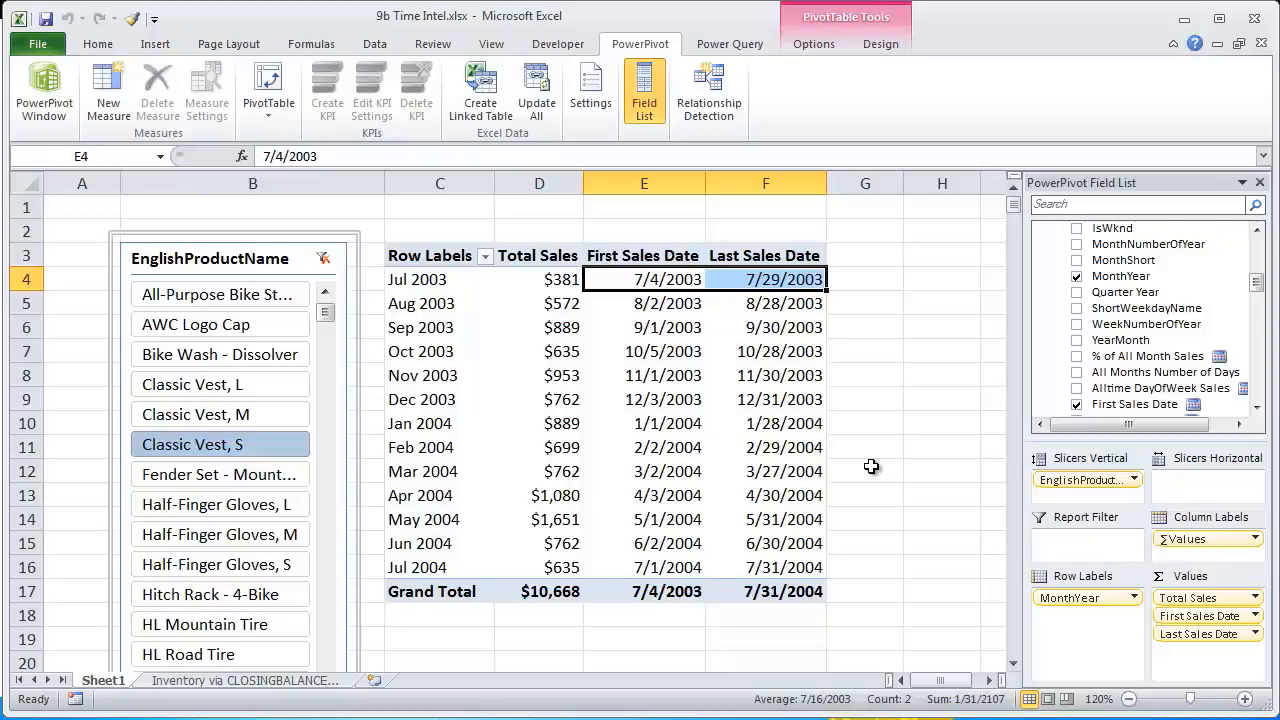
{"action": "left_click", "coordinate": [813, 330]}
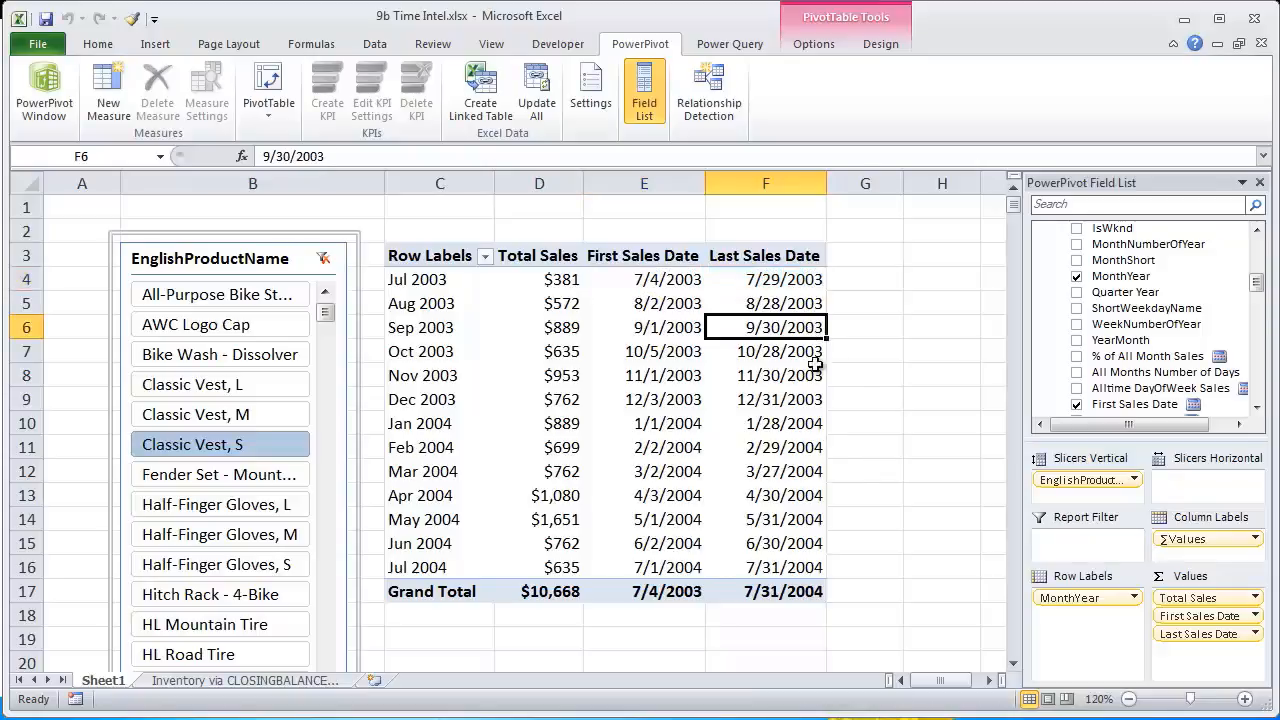
{"action": "left_click", "coordinate": [634, 325]}
{"action": "mouse_move", "coordinate": [767, 394]}
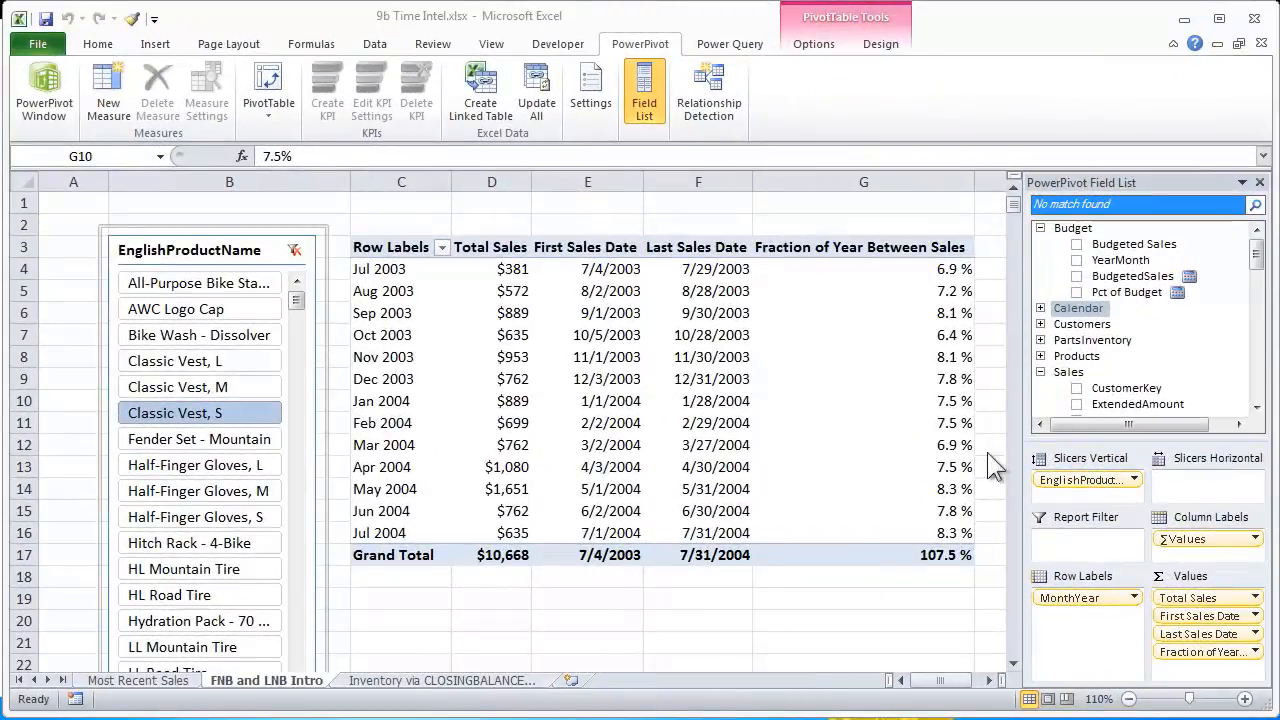
Compare the Jan 2004 first and last sales dates with that month's Fraction of Year Between Sales on the FNB and LNB Intro sheet
{"action": "left_click", "coordinate": [810, 398]}
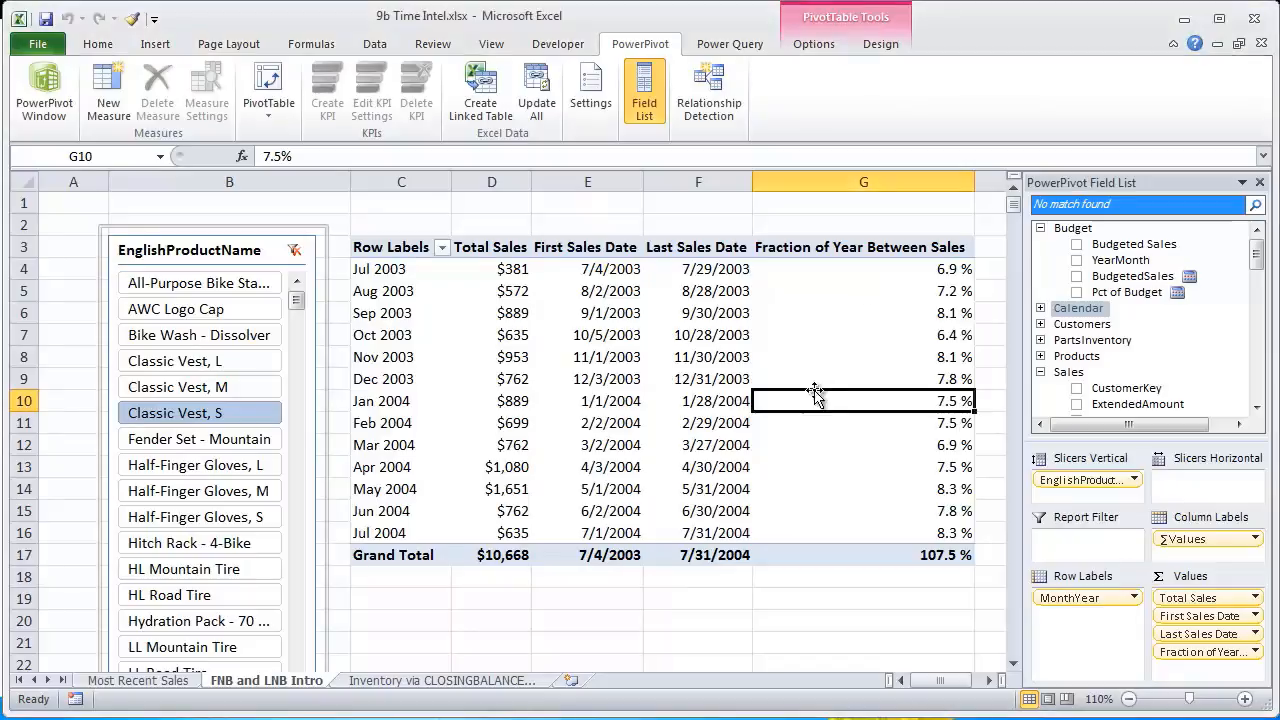
{"action": "left_click_drag", "start_coordinate": [598, 398], "coordinate": [706, 400]}
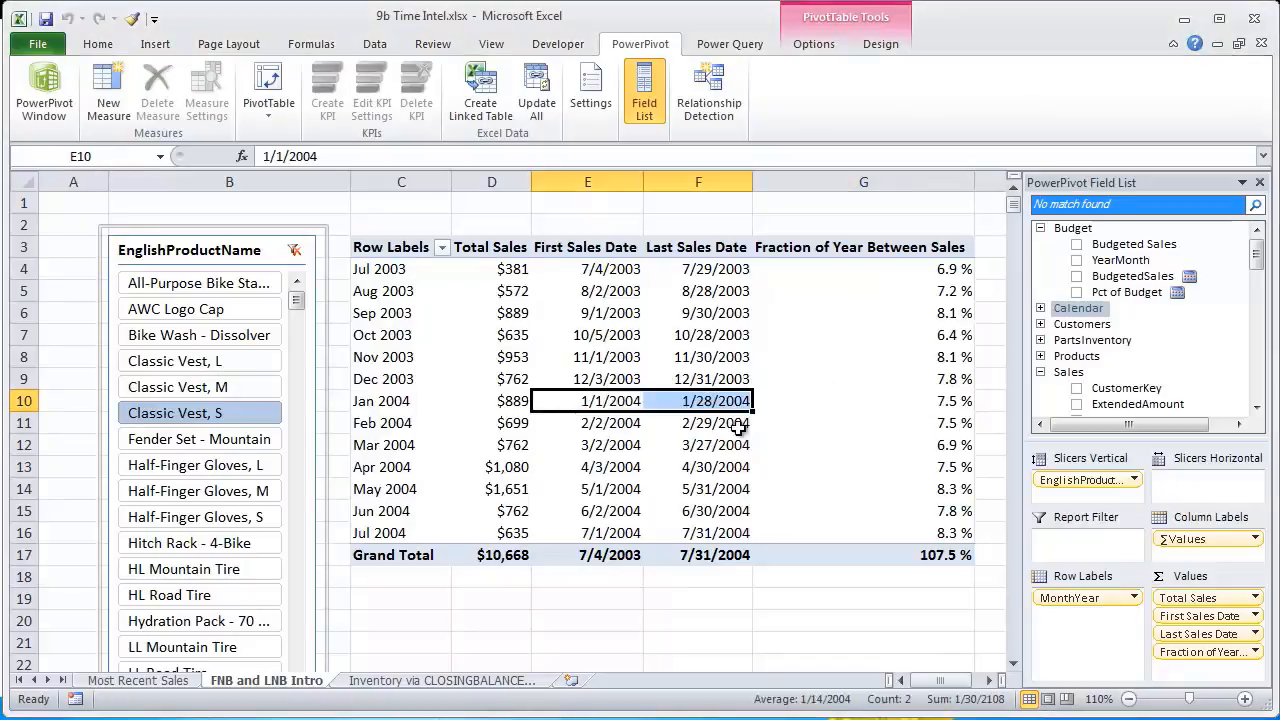
{"action": "left_click", "coordinate": [926, 402]}
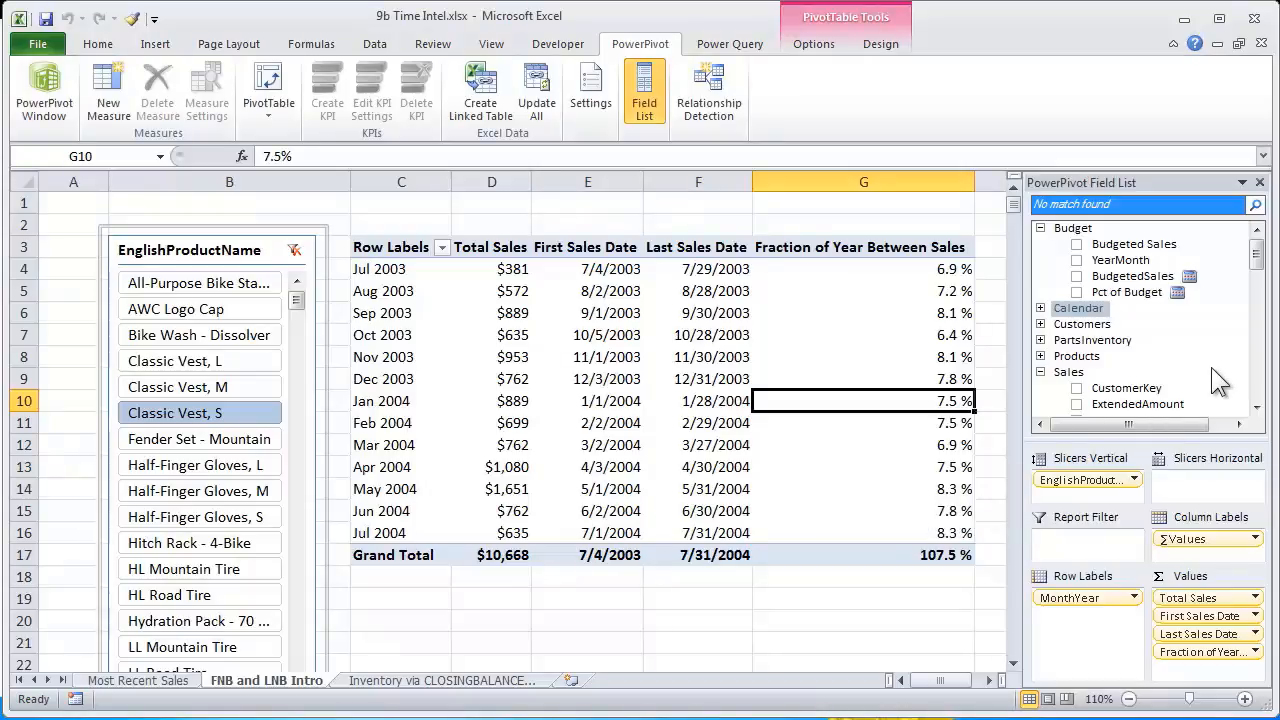
{"action": "left_click_drag", "start_coordinate": [1137, 404], "coordinate": [908, 538]}
{"action": "left_click", "coordinate": [600, 405]}
{"action": "left_click", "coordinate": [726, 402]}
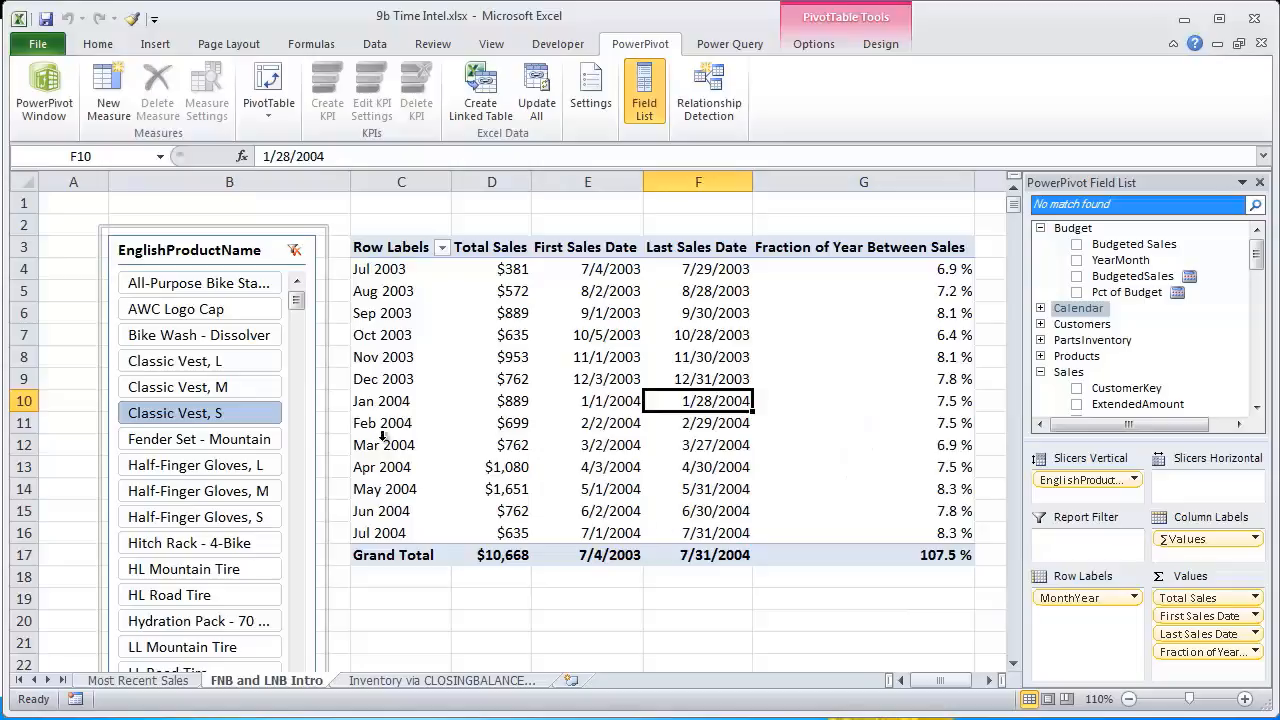
{"action": "left_click", "coordinate": [930, 400]}
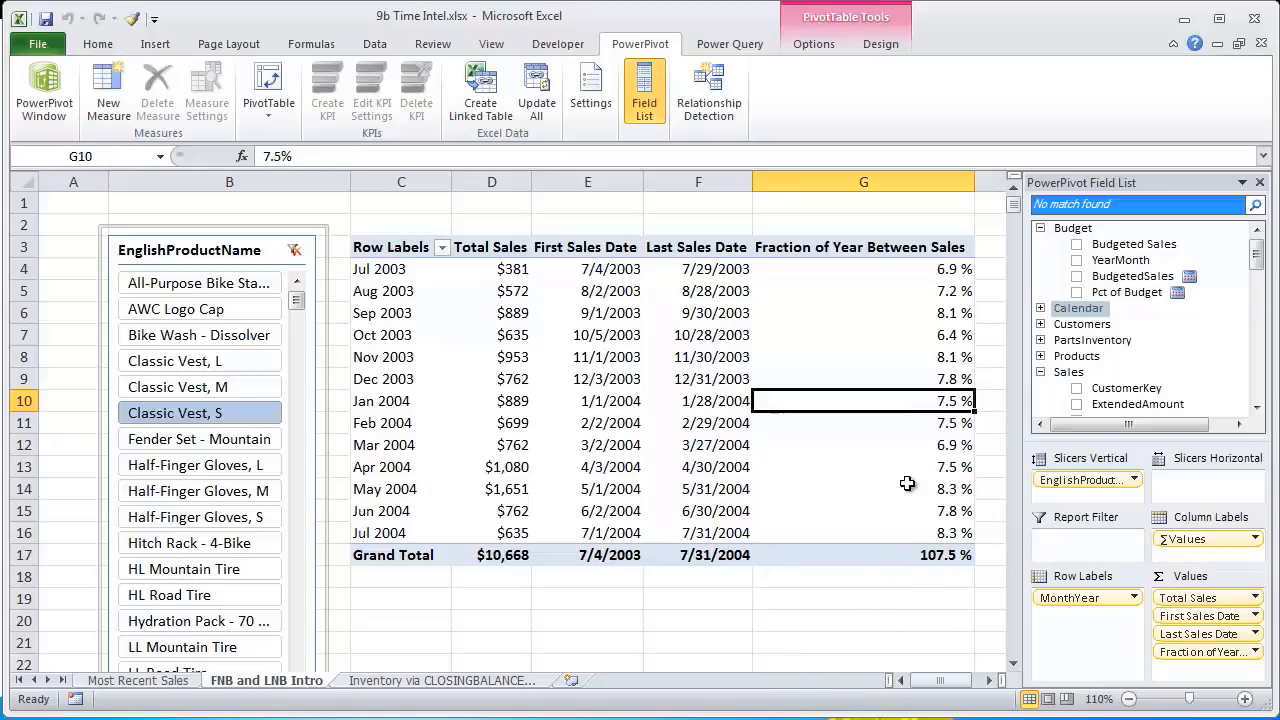
Open the Fraction of Year Between Sales measure for editing and enlarge its formula text and dialog
{"action": "left_click", "coordinate": [826, 248]}
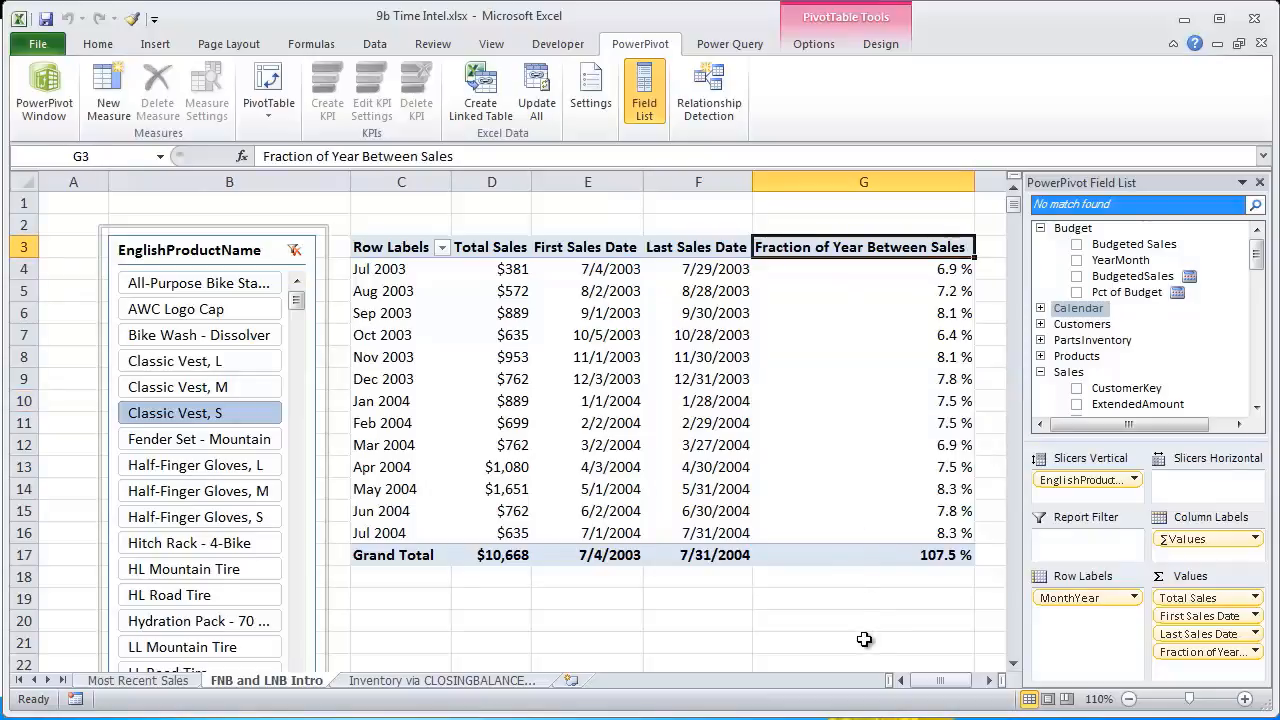
{"action": "left_click", "coordinate": [1169, 652]}
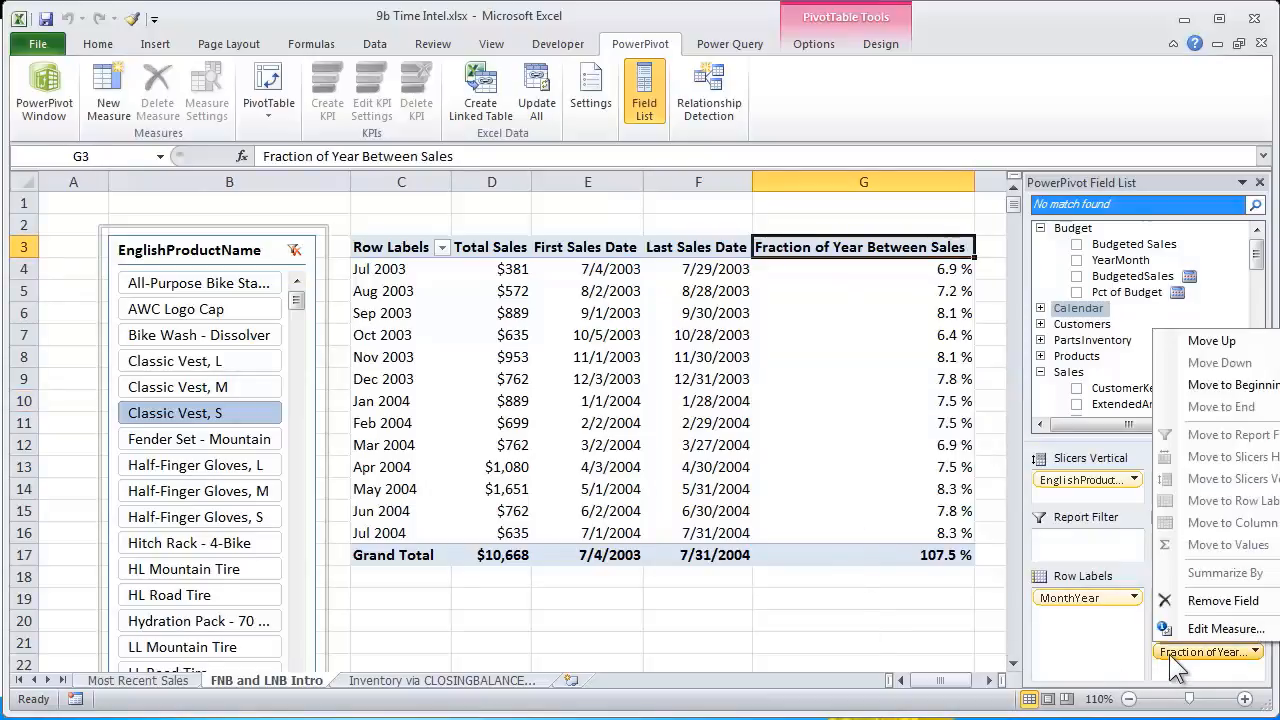
{"action": "left_click", "coordinate": [1189, 631]}
{"action": "left_click", "coordinate": [690, 356]}
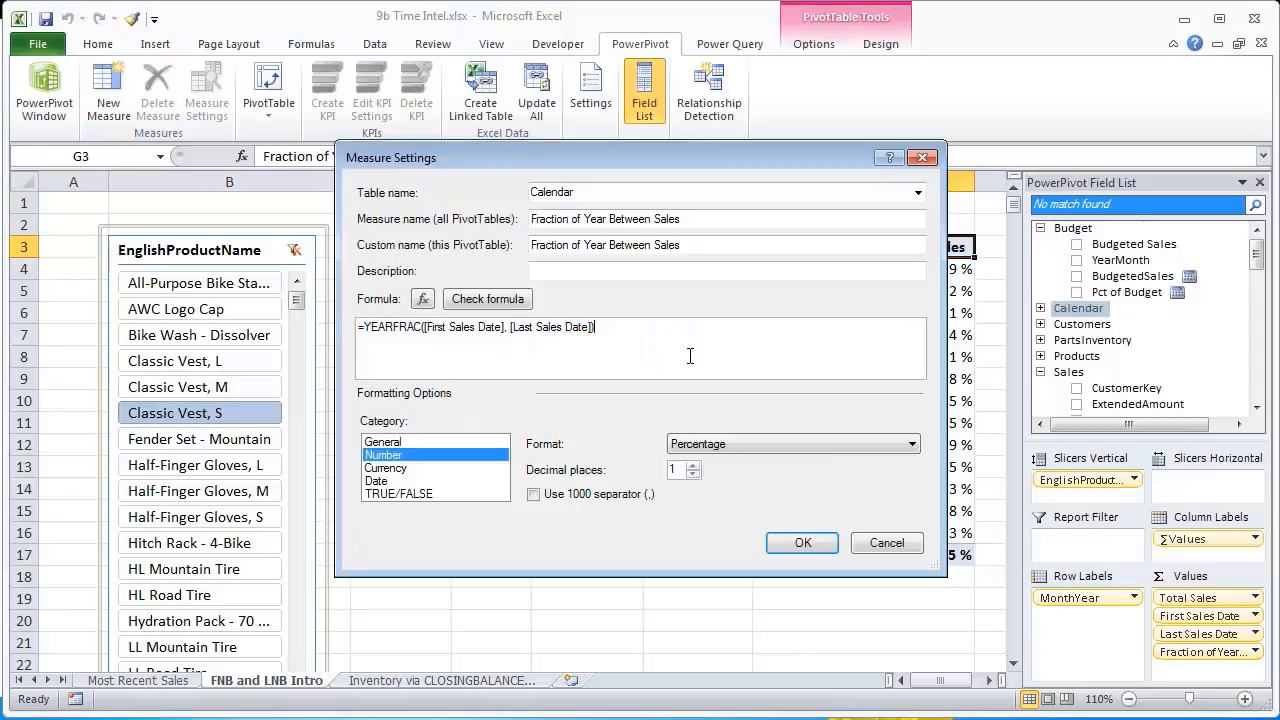
{"action": "scroll", "coordinate": [690, 356], "scroll_direction": "up", "scroll_amount": 4}
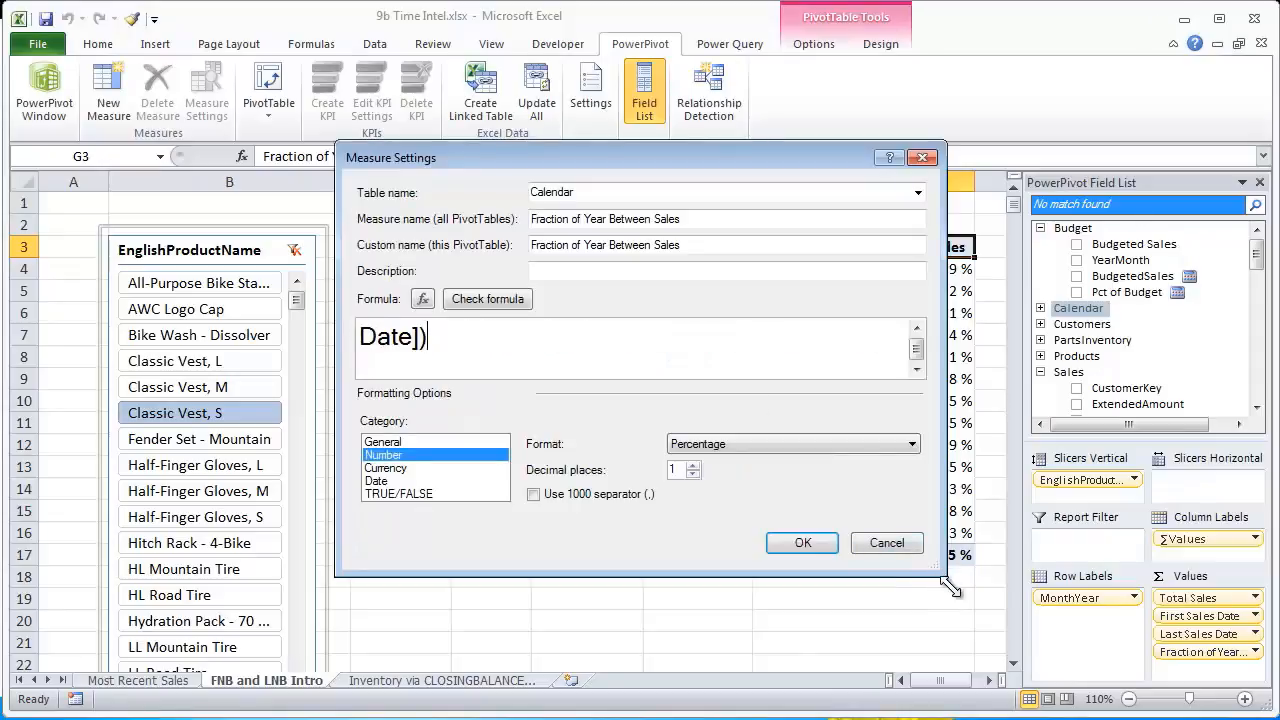
{"action": "left_click_drag", "start_coordinate": [951, 586], "coordinate": [1098, 664]}
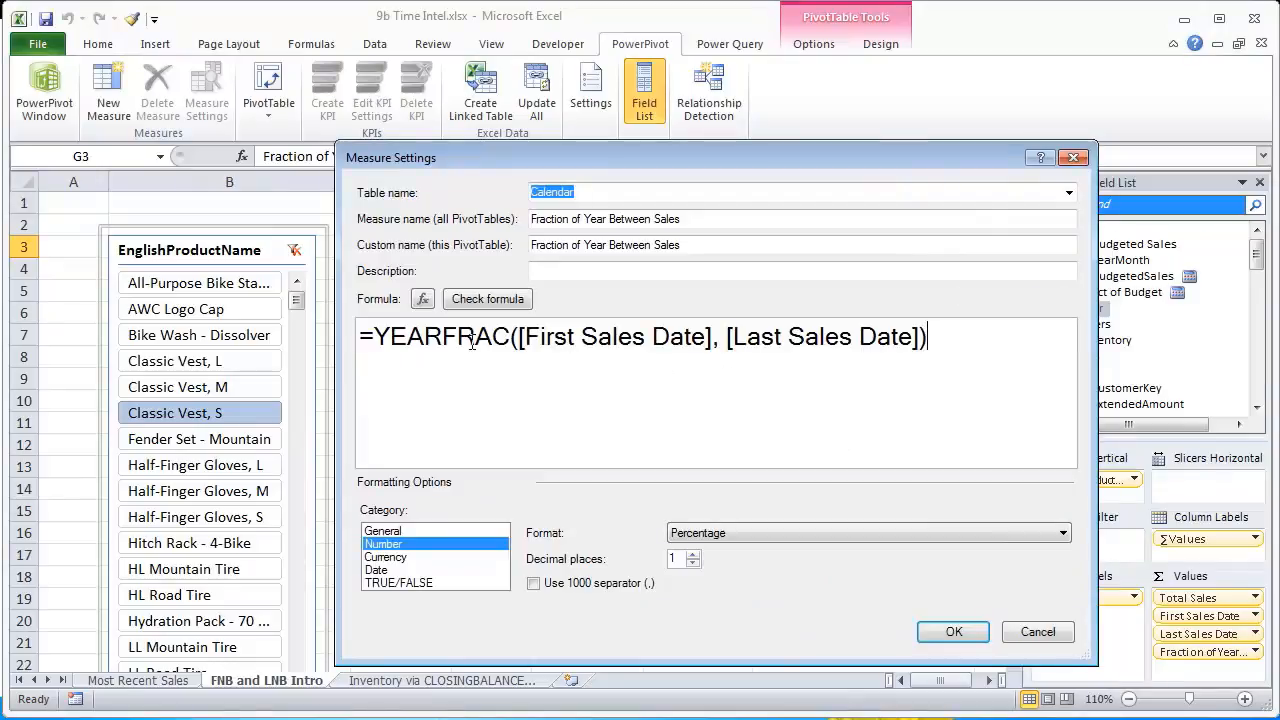
{"action": "scroll", "coordinate": [957, 337], "scroll_direction": "up", "scroll_amount": 2}
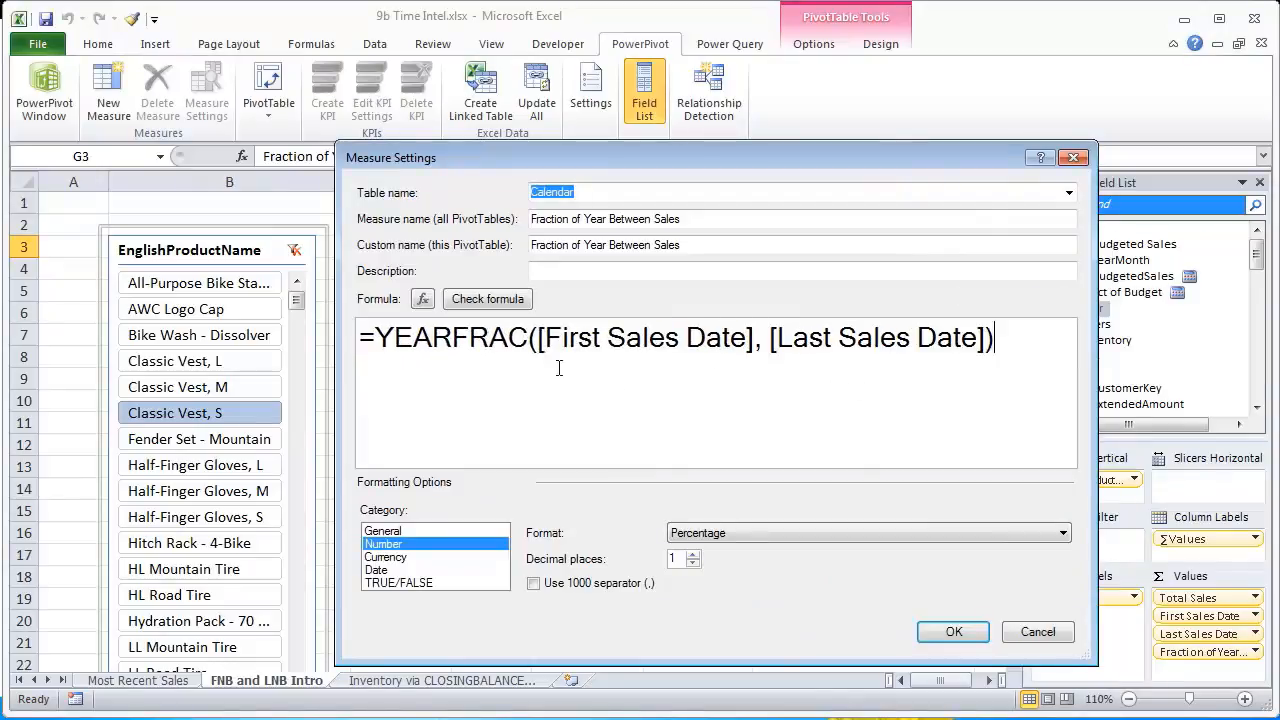
Examine the start date and end date arguments of the YEARFRAC formula and close the measure without saving
{"action": "left_click", "coordinate": [650, 338]}
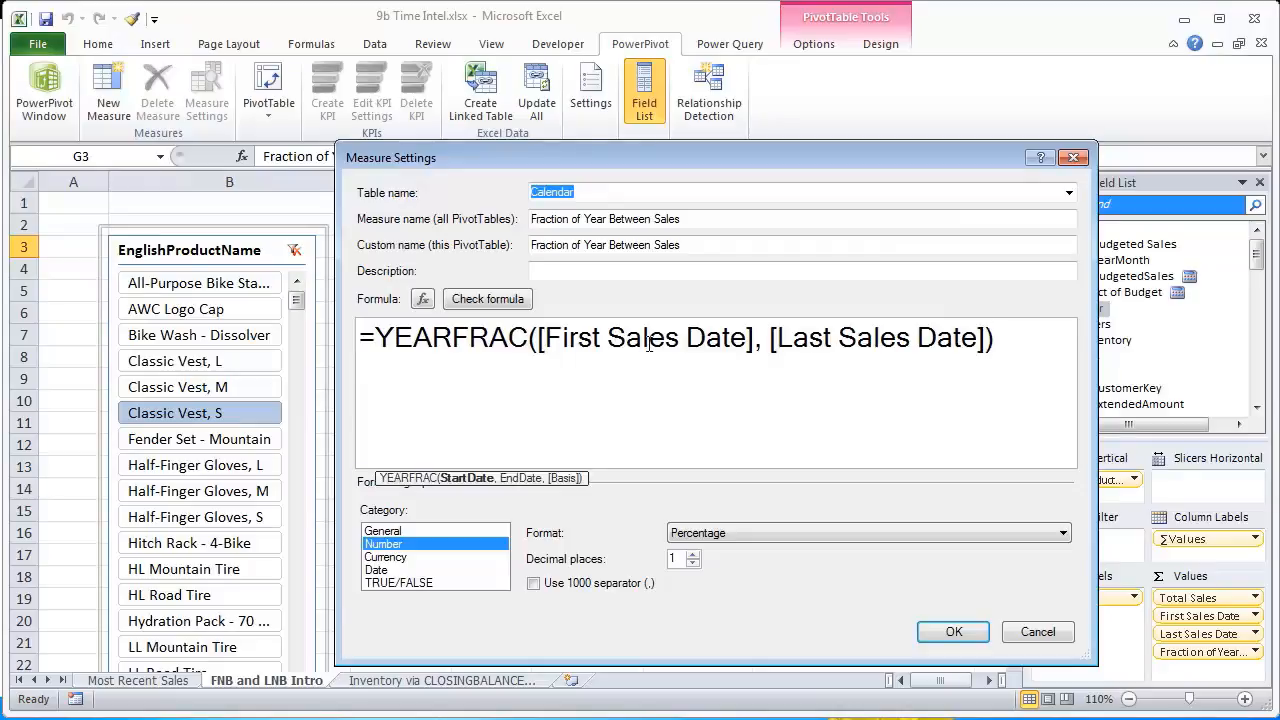
{"action": "left_click", "coordinate": [870, 338]}
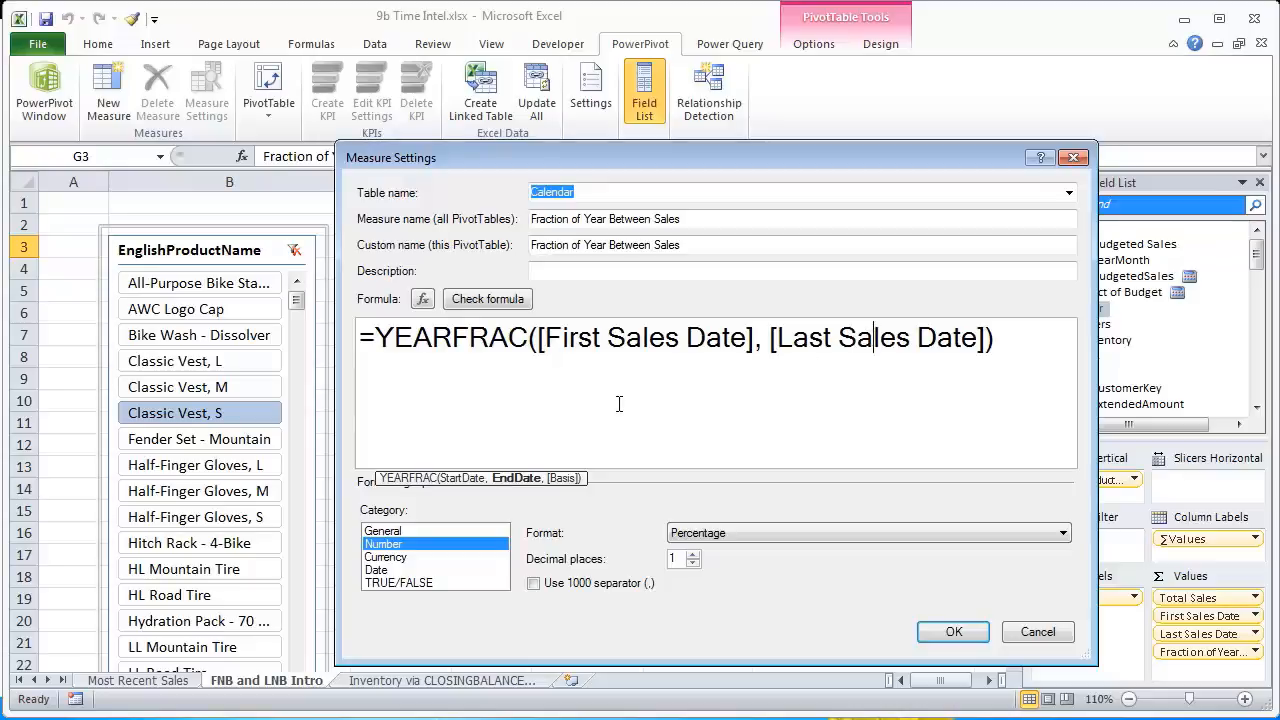
{"action": "left_click", "coordinate": [607, 338]}
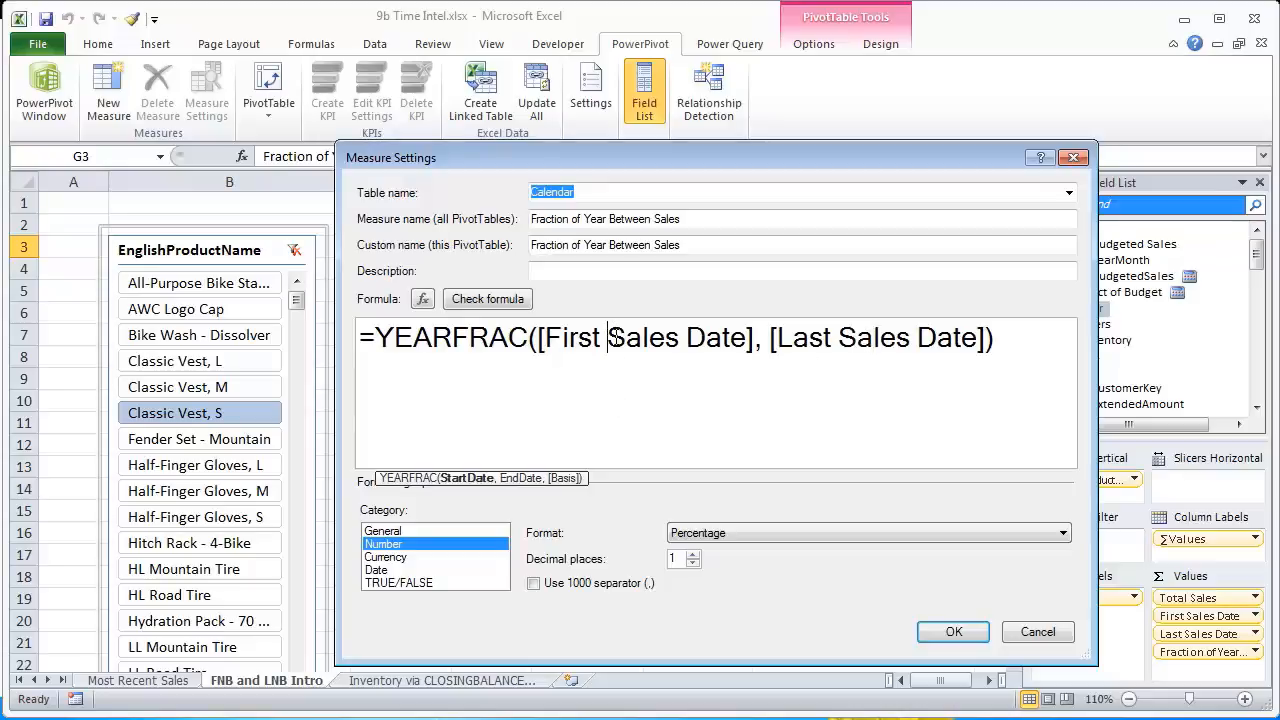
{"action": "left_click", "coordinate": [842, 338]}
{"action": "left_click", "coordinate": [641, 338]}
{"action": "left_click", "coordinate": [820, 338]}
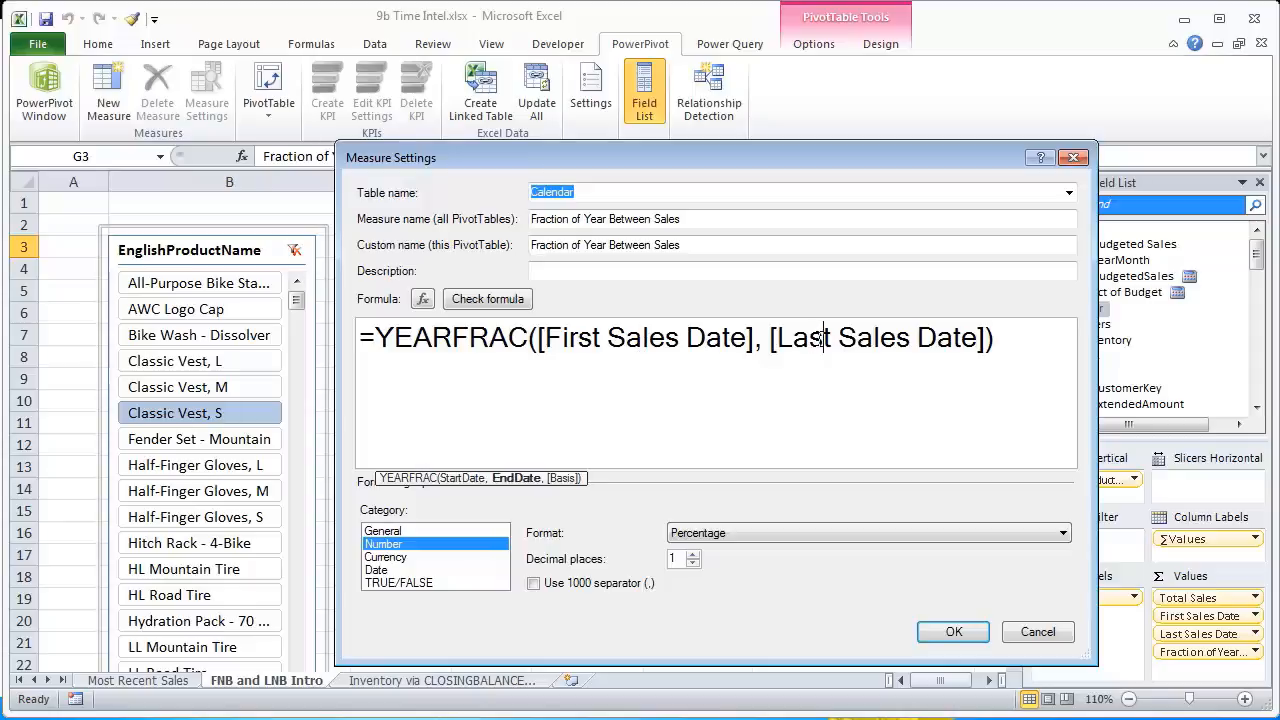
{"action": "left_click", "coordinate": [1045, 630]}
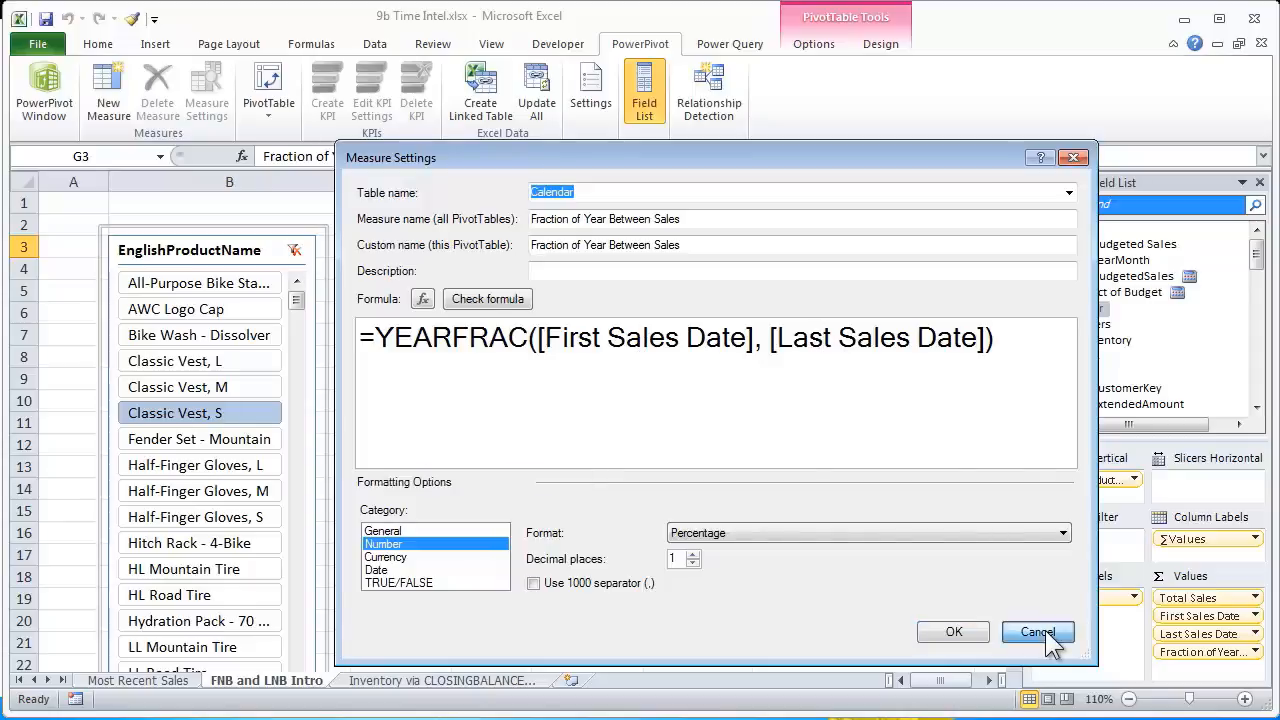
Compare the first and last sales dates for Aug 2003 in the PivotTable
{"action": "left_click", "coordinate": [603, 290]}
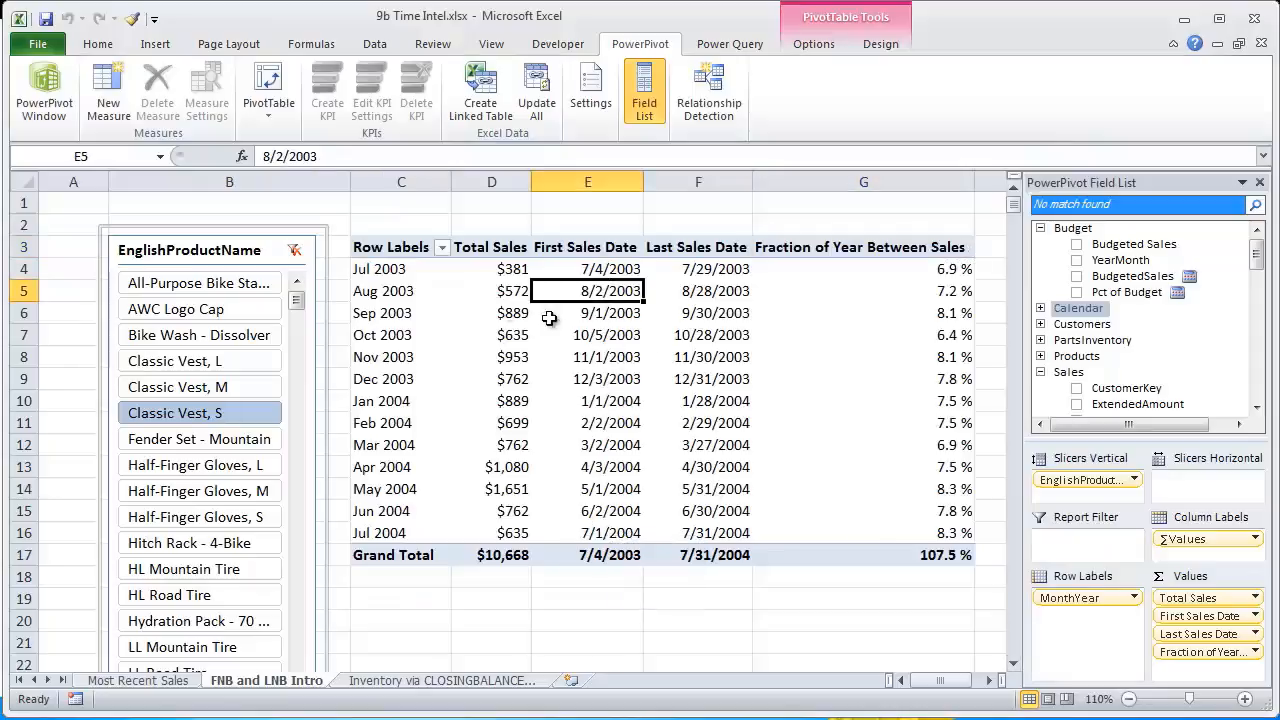
{"action": "mouse_move", "coordinate": [585, 294]}
{"action": "left_click", "coordinate": [703, 291]}
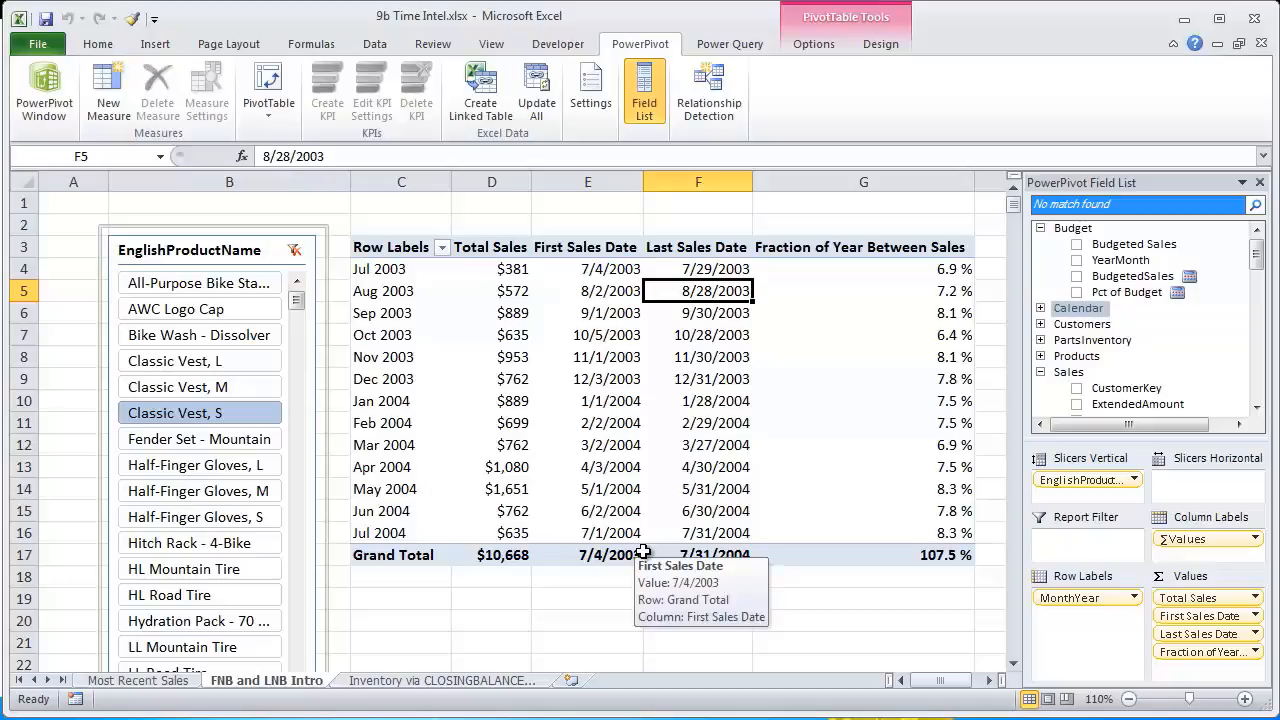
Switch to the Most Recent Sales sheet and check Jul 2003's Last Sales Date against its Most Recent Day Sales
{"action": "left_click", "coordinate": [140, 680]}
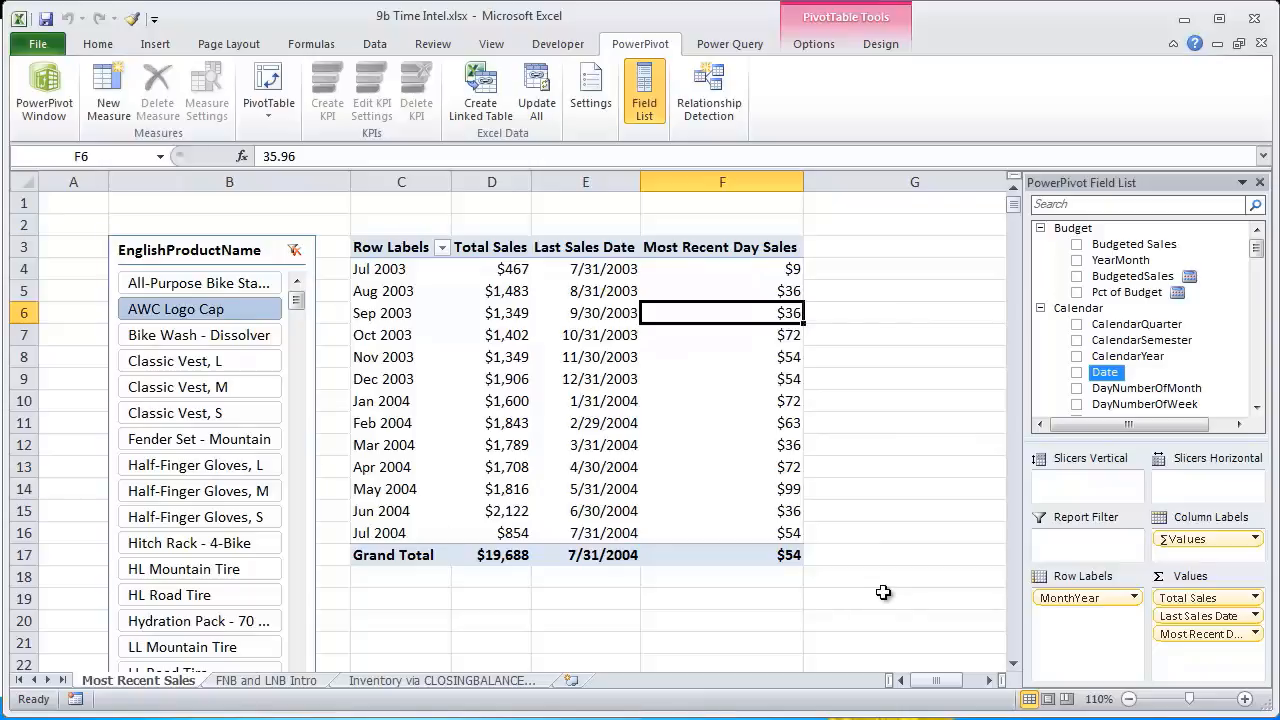
{"action": "left_click", "coordinate": [742, 272]}
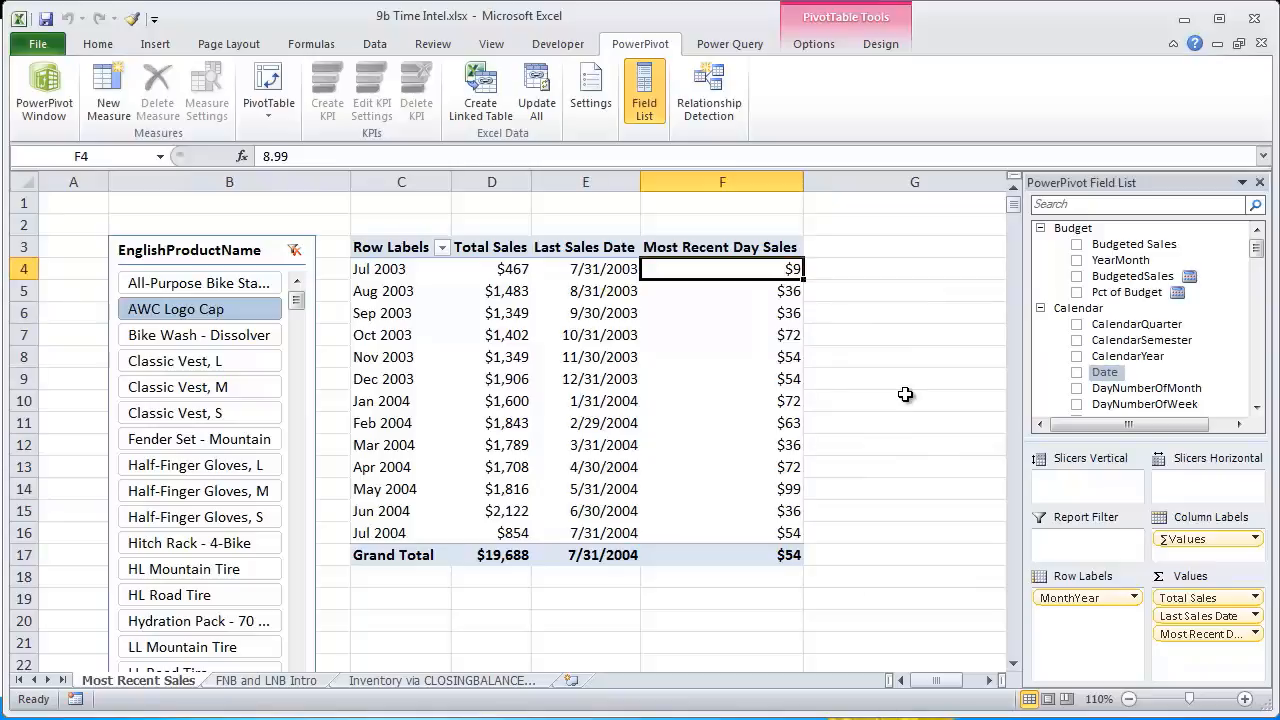
{"action": "left_click", "coordinate": [561, 271]}
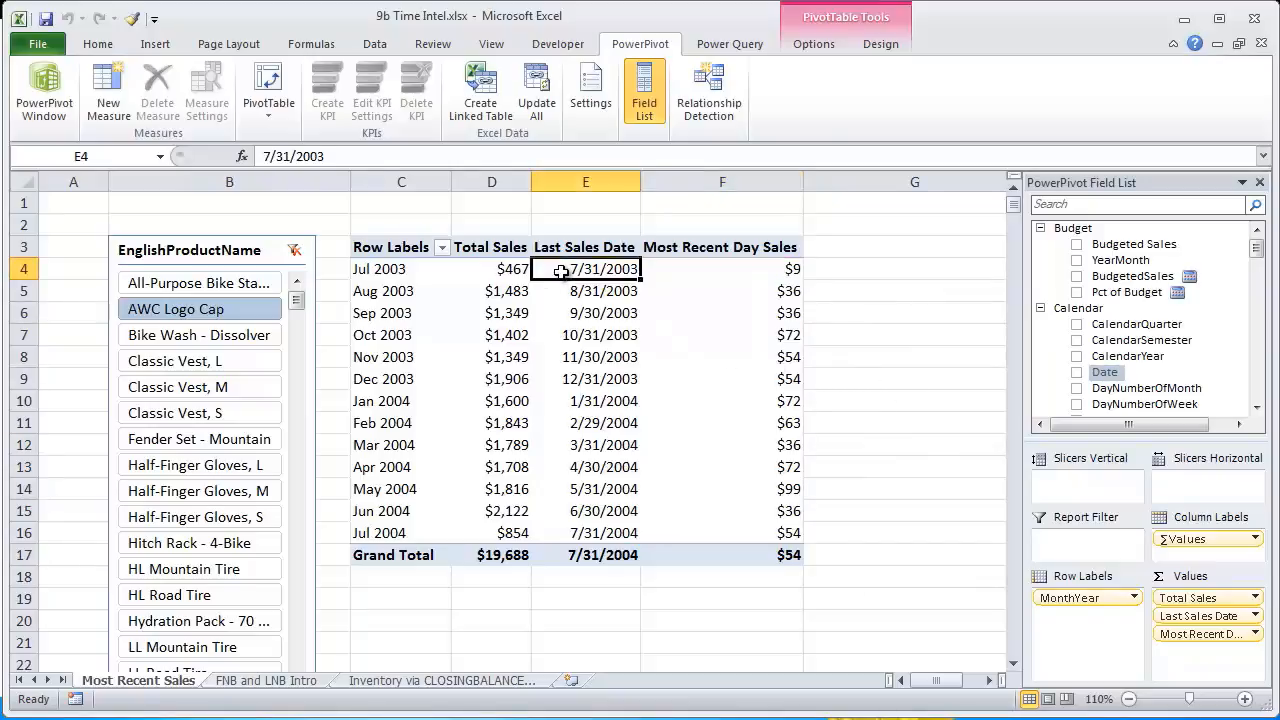
{"action": "mouse_move", "coordinate": [598, 426]}
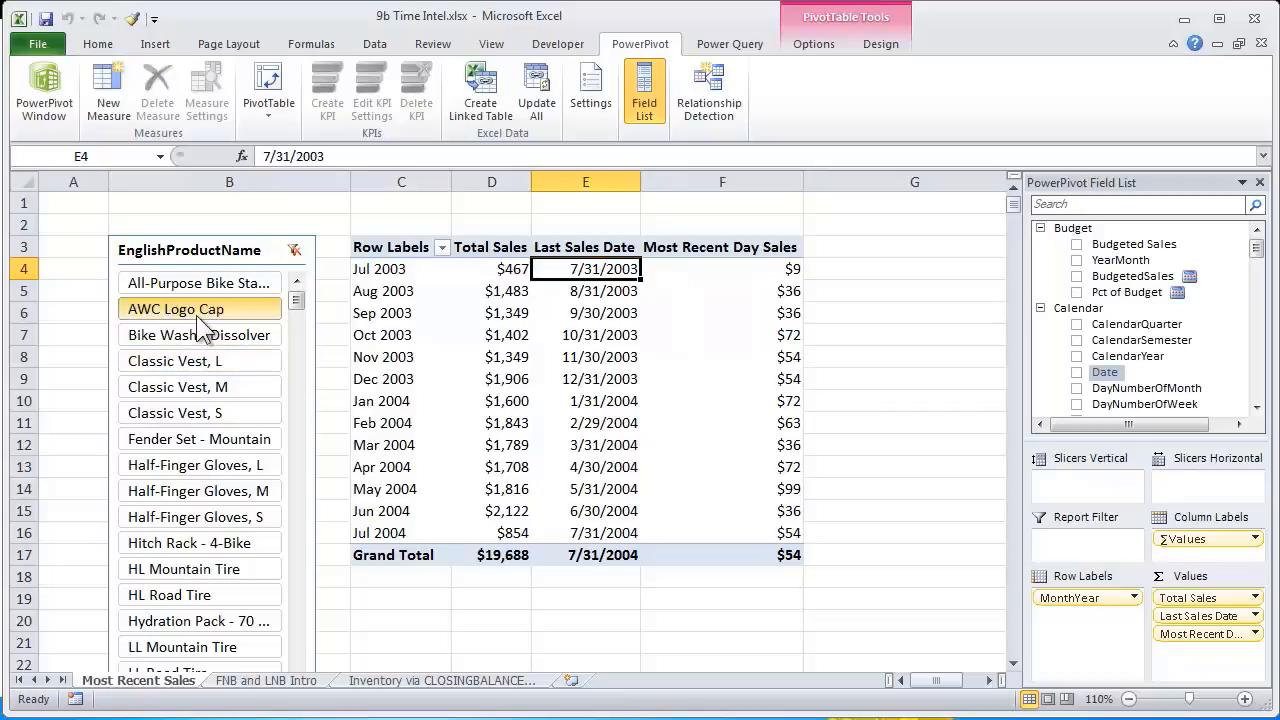
{"action": "left_click", "coordinate": [766, 278]}
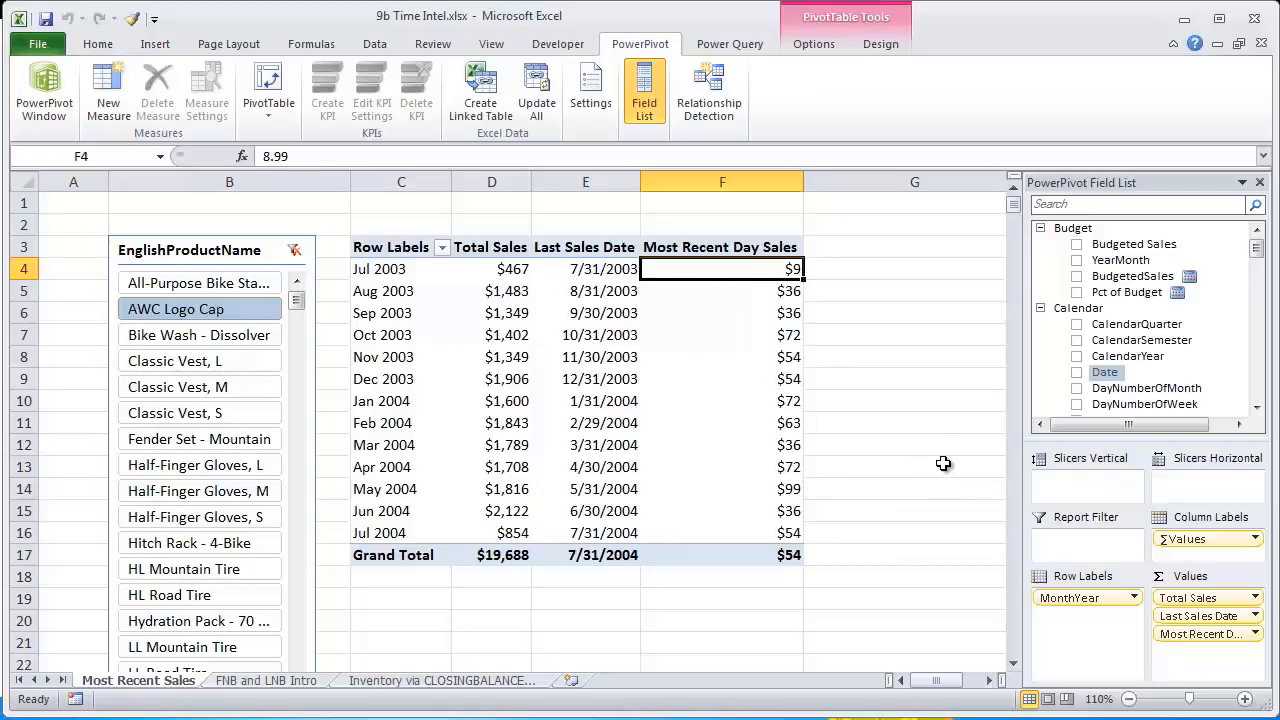
Open the Most Recent Day Sales measure in an enlarged formula view and move its LASTNONBLANK argument onto a separate line
{"action": "left_click", "coordinate": [1218, 648]}
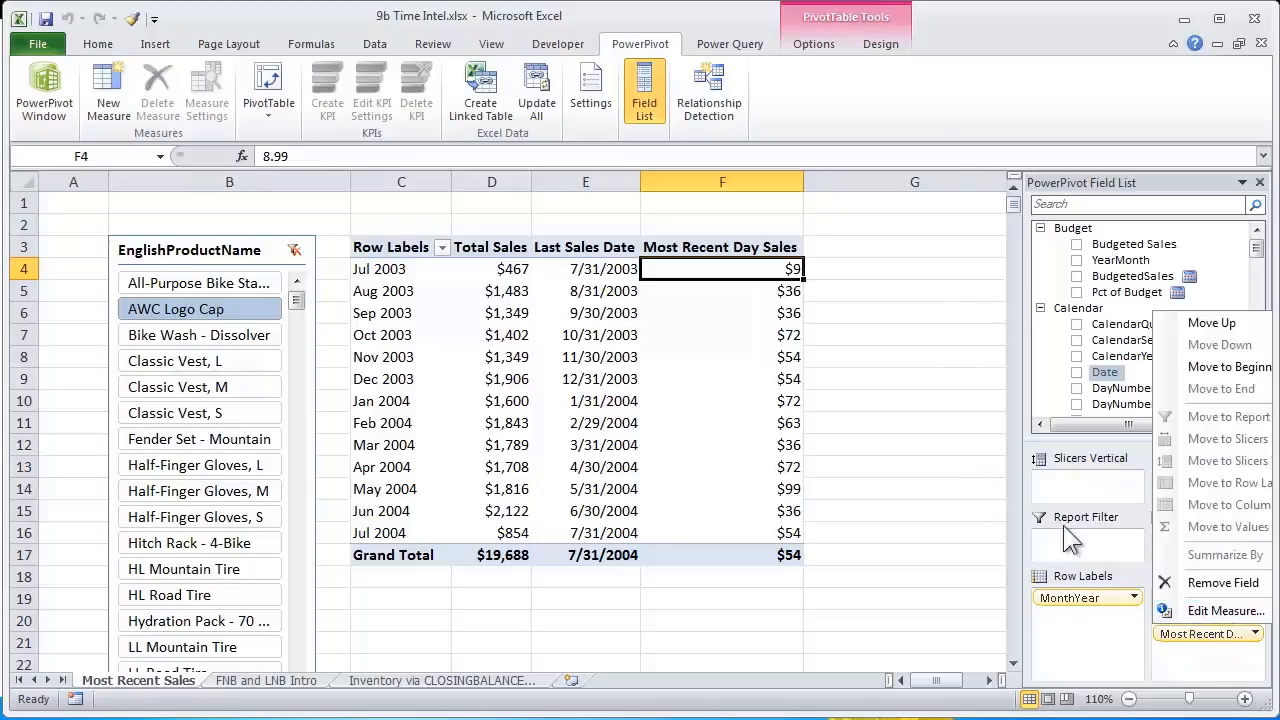
{"action": "left_click", "coordinate": [1215, 612]}
{"action": "left_click", "coordinate": [800, 328]}
{"action": "scroll", "coordinate": [797, 351], "scroll_direction": "up", "scroll_amount": 3}
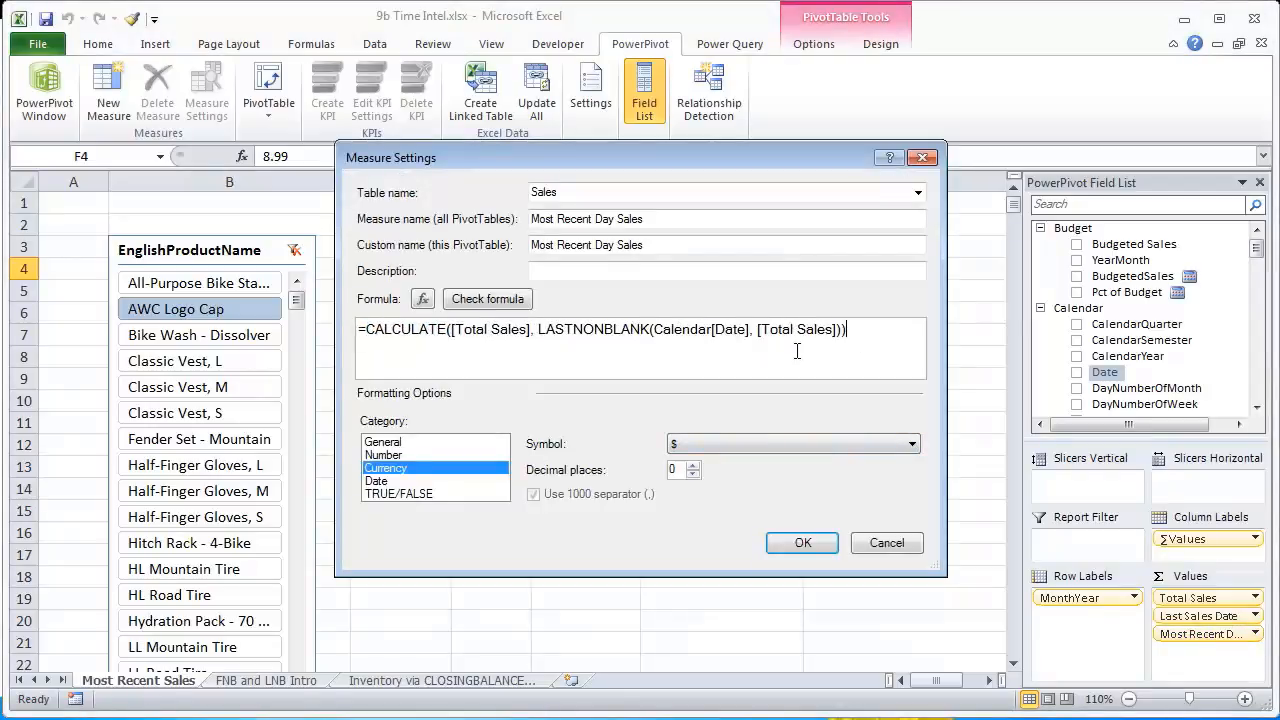
{"action": "scroll", "coordinate": [797, 351], "scroll_direction": "up", "scroll_amount": 2}
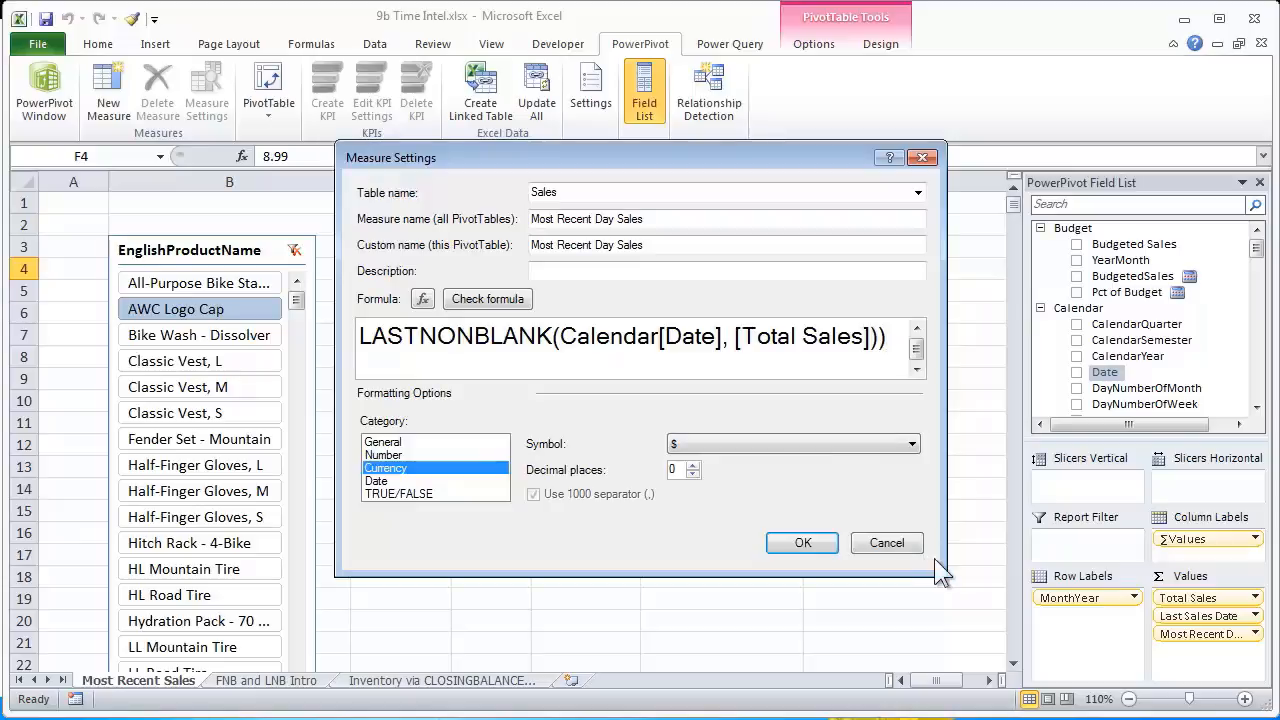
{"action": "left_click_drag", "start_coordinate": [952, 584], "coordinate": [1203, 668]}
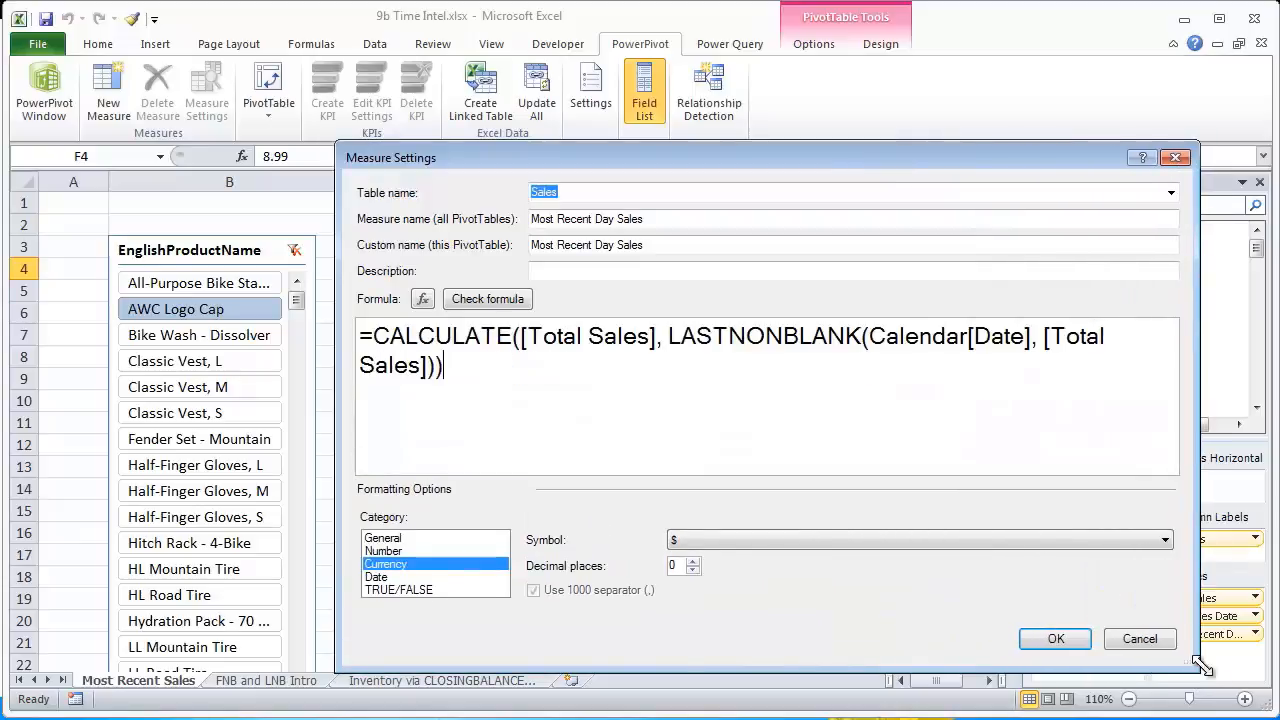
{"action": "left_click", "coordinate": [668, 336]}
{"action": "key", "text": "Return"}
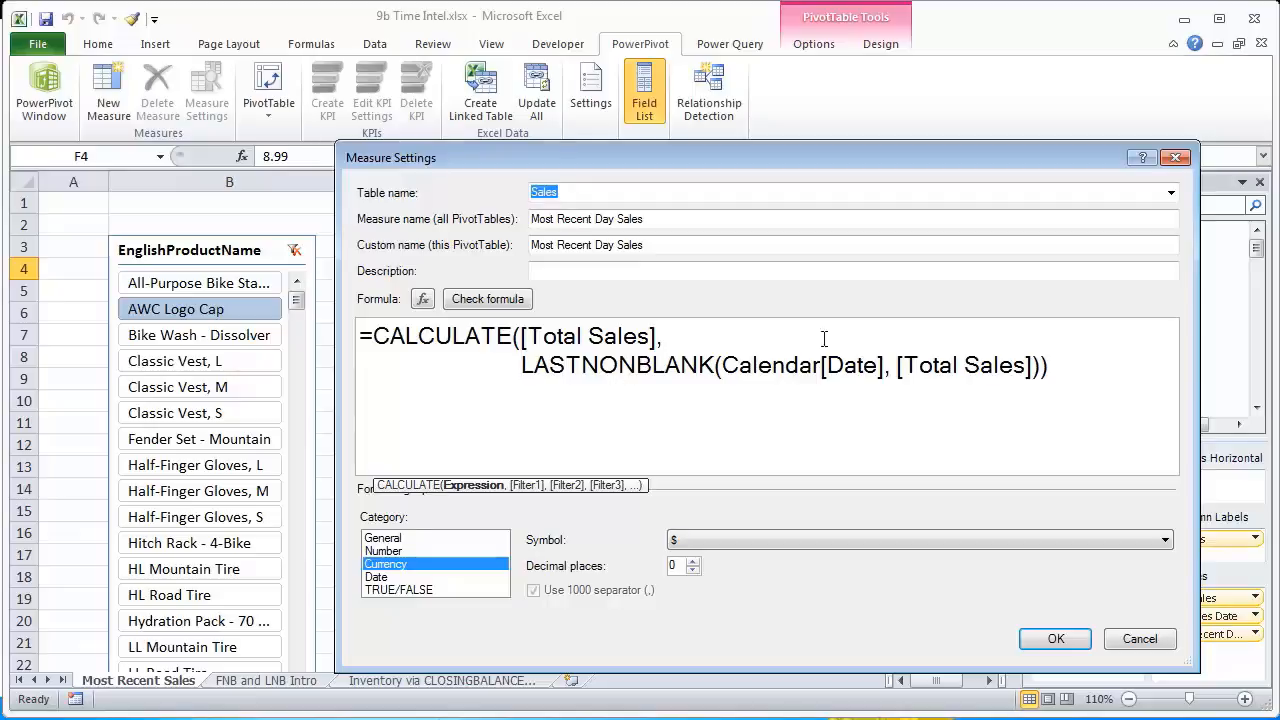
Close the measure without saving and add the Calendar table's Date field to the PivotTable's row labels
{"action": "left_click", "coordinate": [1140, 643]}
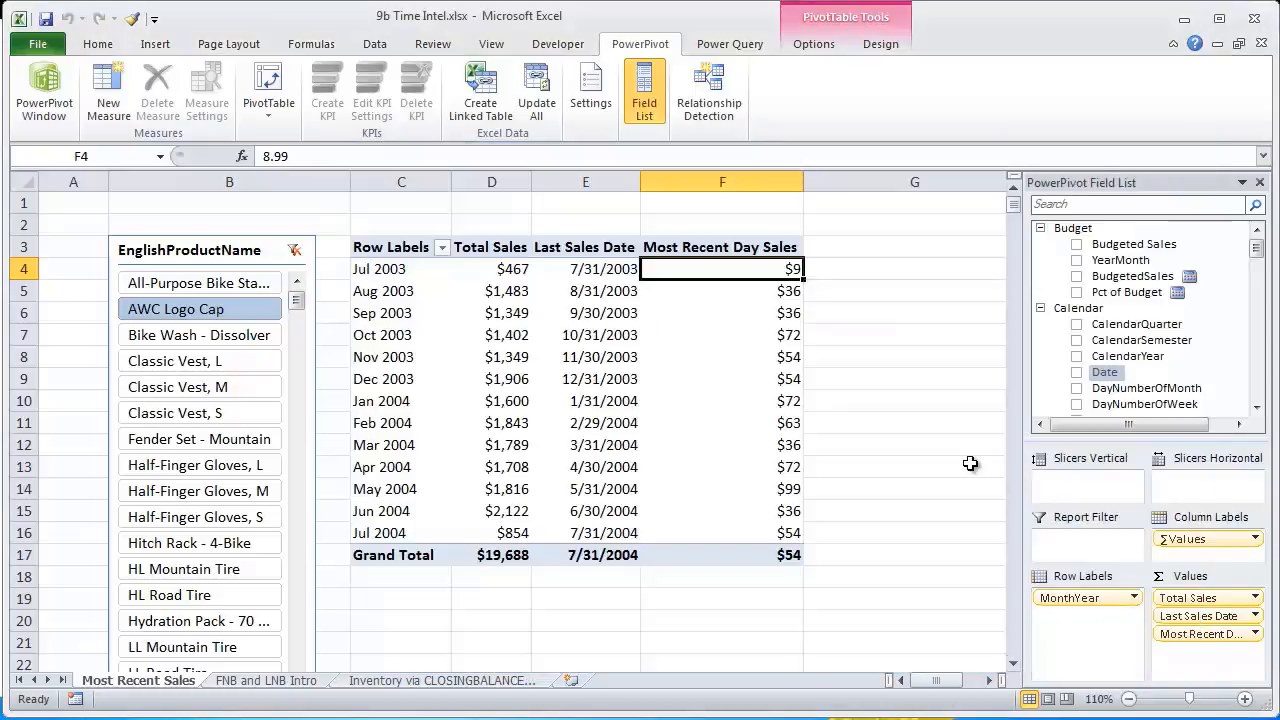
{"action": "left_click", "coordinate": [400, 270]}
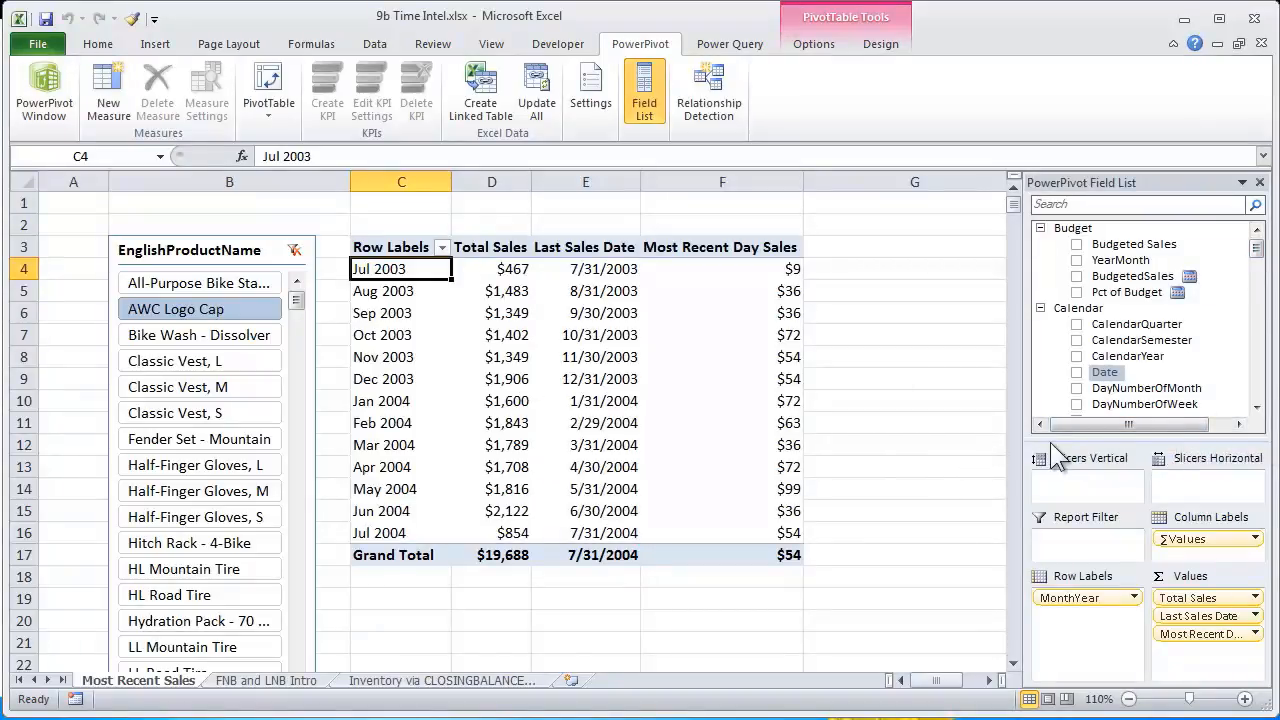
{"action": "left_click", "coordinate": [1077, 373]}
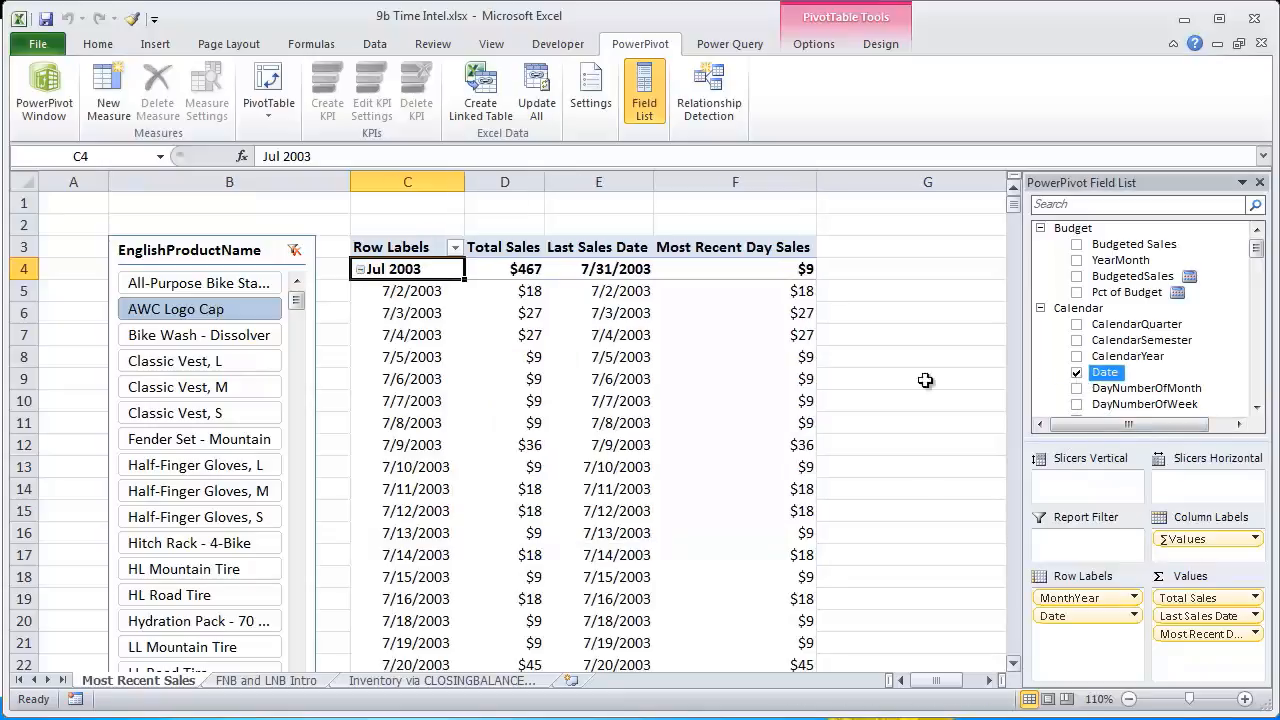
Compare Jul 2003's Most Recent Day Sales with the Total Sales of its last sales date, 7/31/2003
{"action": "left_click", "coordinate": [785, 271]}
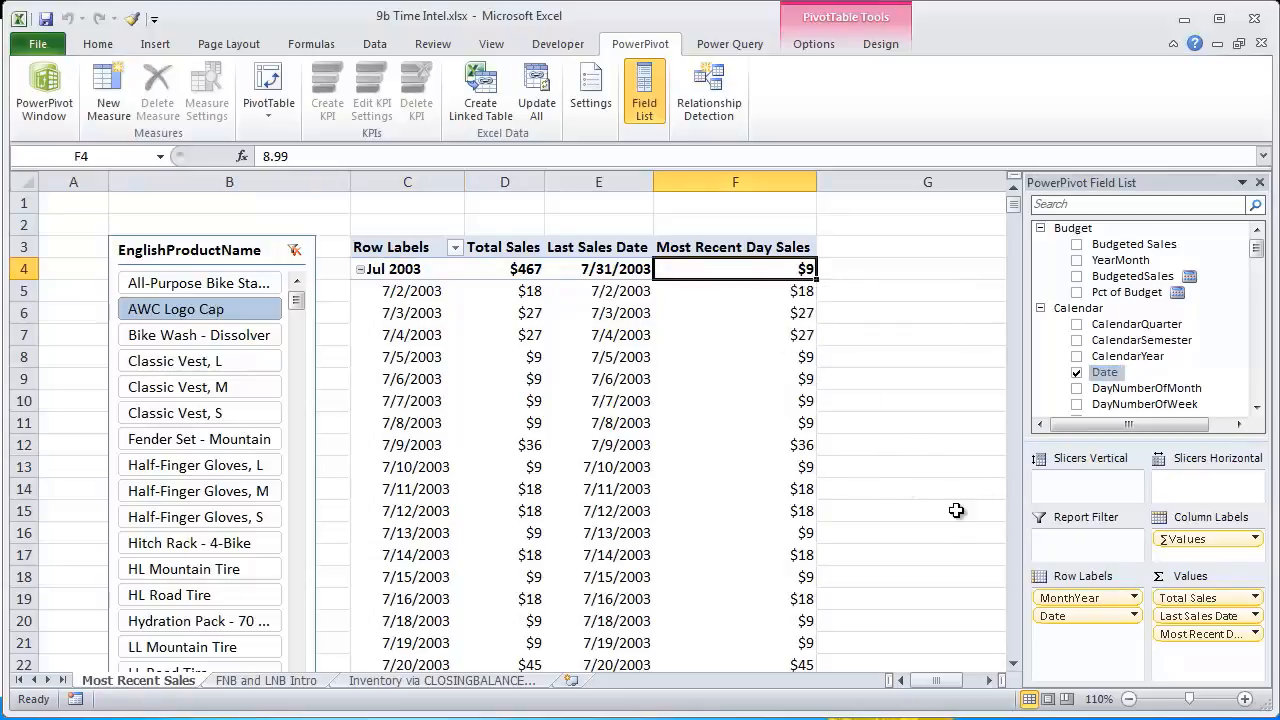
{"action": "left_click", "coordinate": [622, 274]}
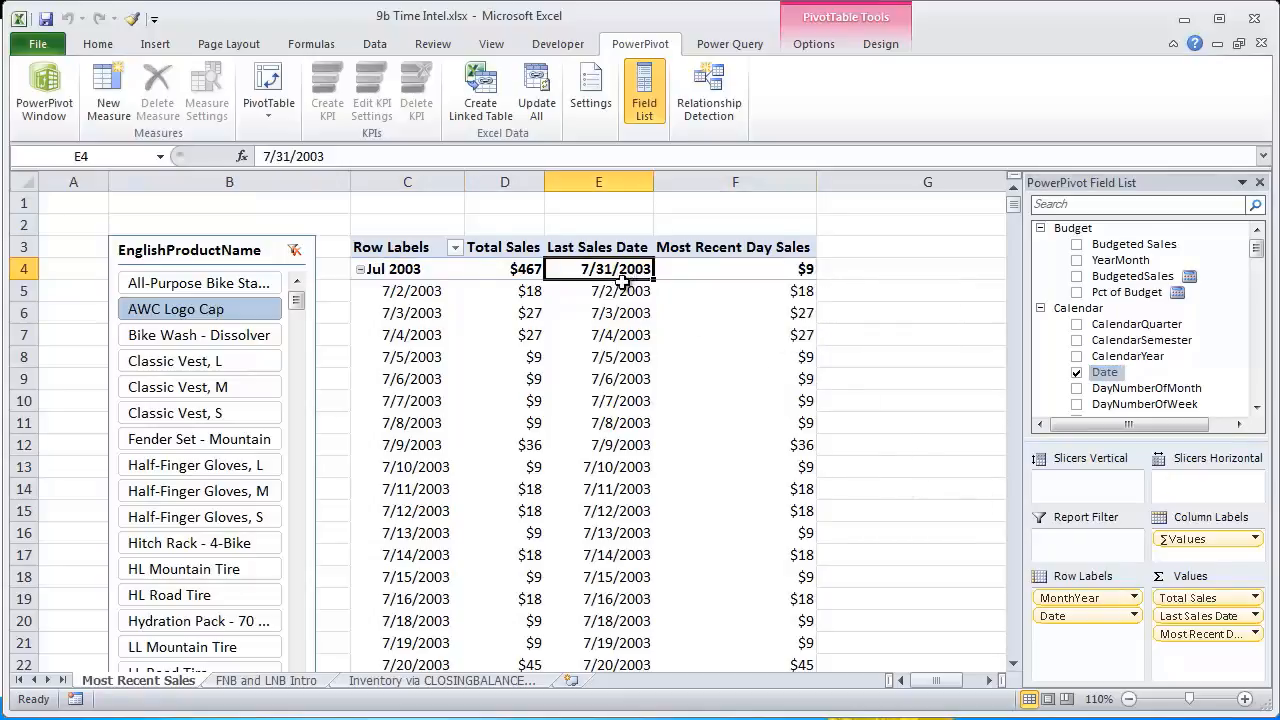
{"action": "left_click", "coordinate": [525, 401]}
{"action": "scroll", "coordinate": [544, 441], "scroll_direction": "down", "scroll_amount": 2}
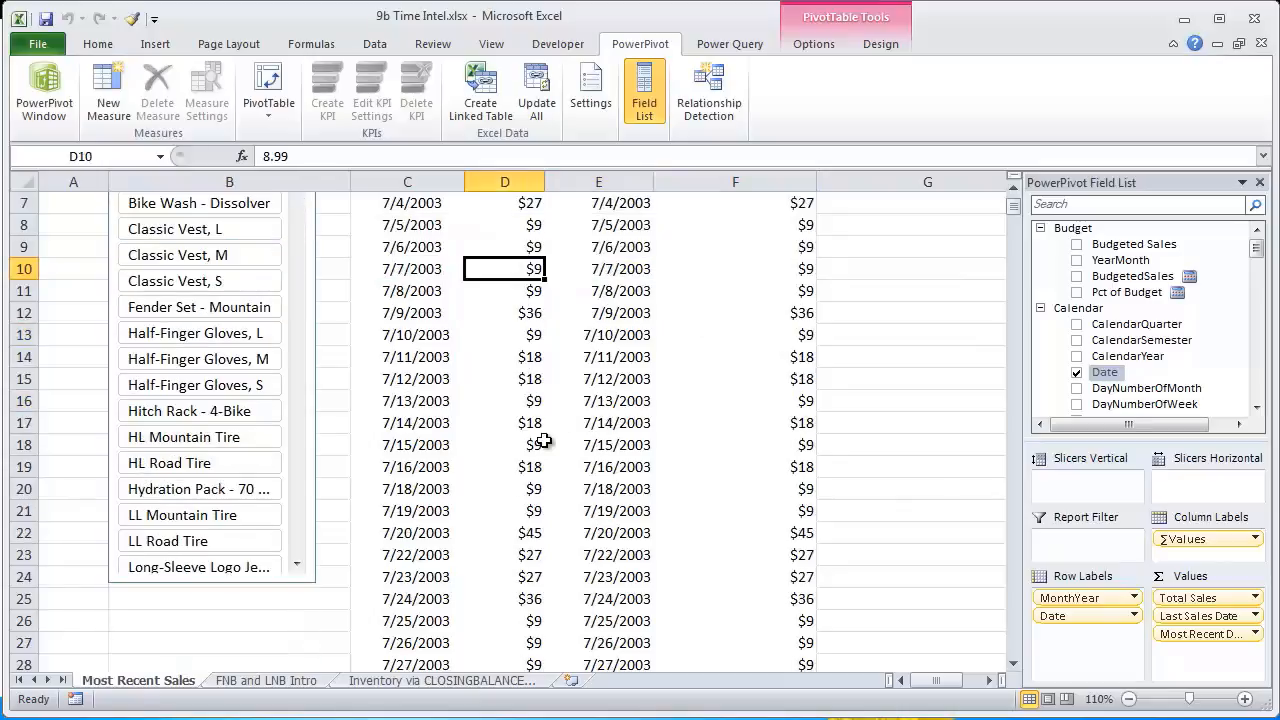
{"action": "scroll", "coordinate": [544, 441], "scroll_direction": "down", "scroll_amount": 2}
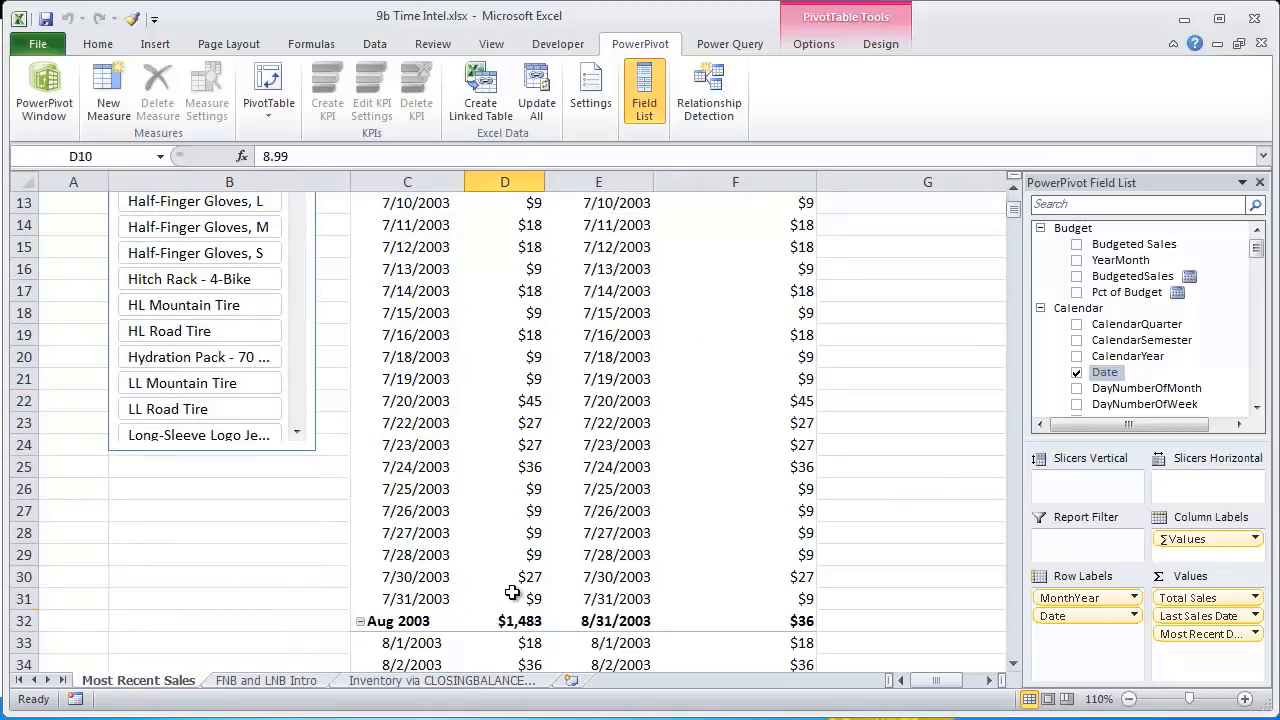
{"action": "left_click", "coordinate": [512, 596]}
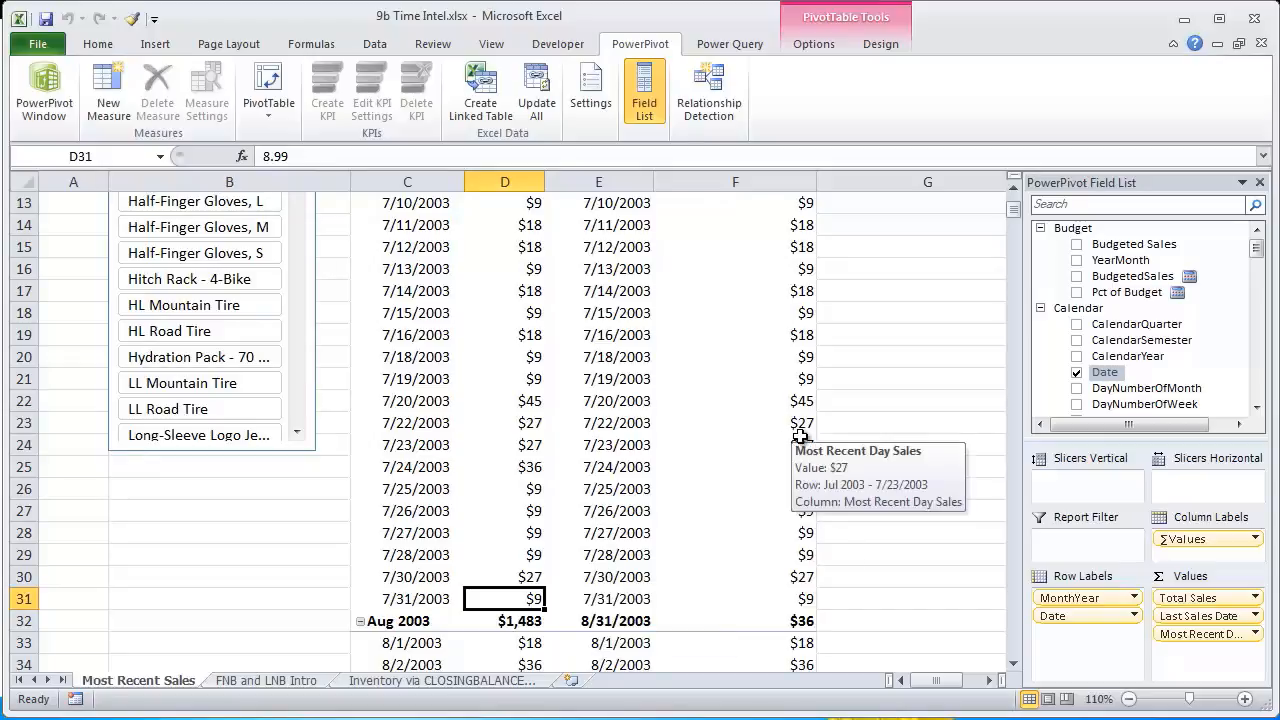
{"action": "scroll", "coordinate": [800, 437], "scroll_direction": "up", "scroll_amount": 4}
{"action": "left_click", "coordinate": [791, 268]}
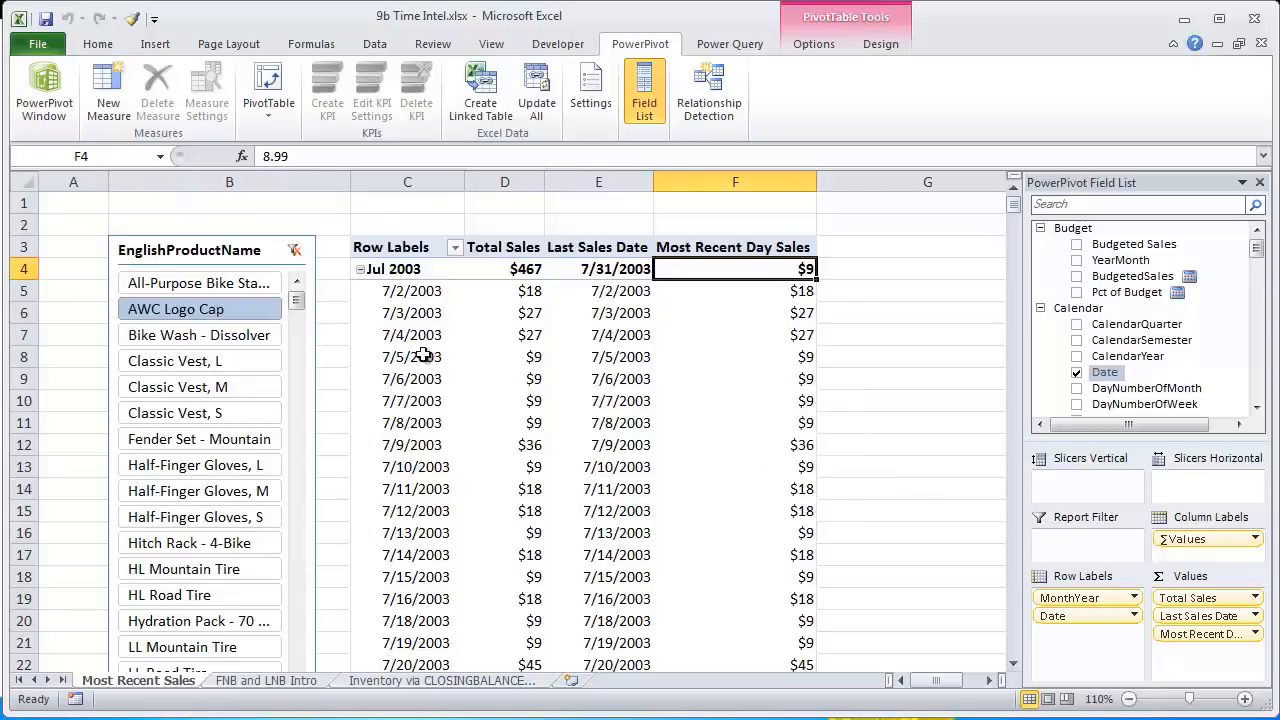
Collapse Jul 2003 and compare Aug 2003's Most Recent Day Sales with the Total Sales for 8/31/2003
{"action": "left_click", "coordinate": [359, 269]}
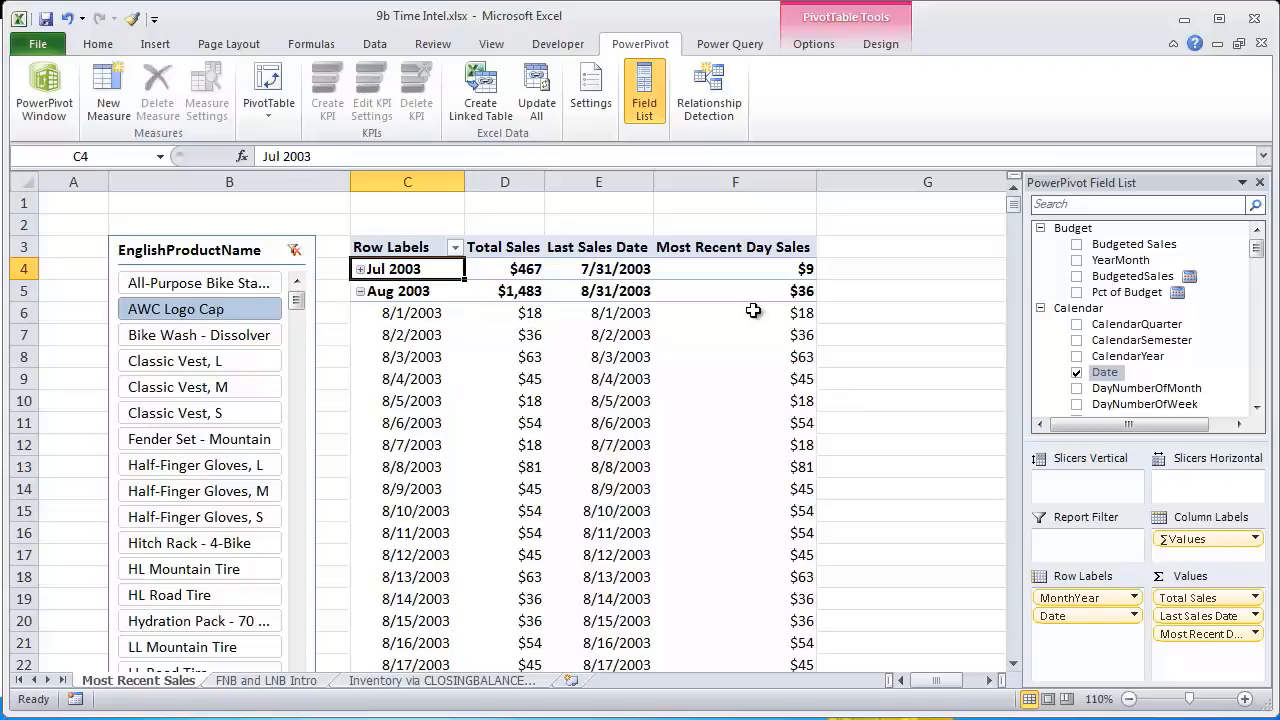
{"action": "left_click", "coordinate": [792, 290]}
{"action": "left_click", "coordinate": [531, 333]}
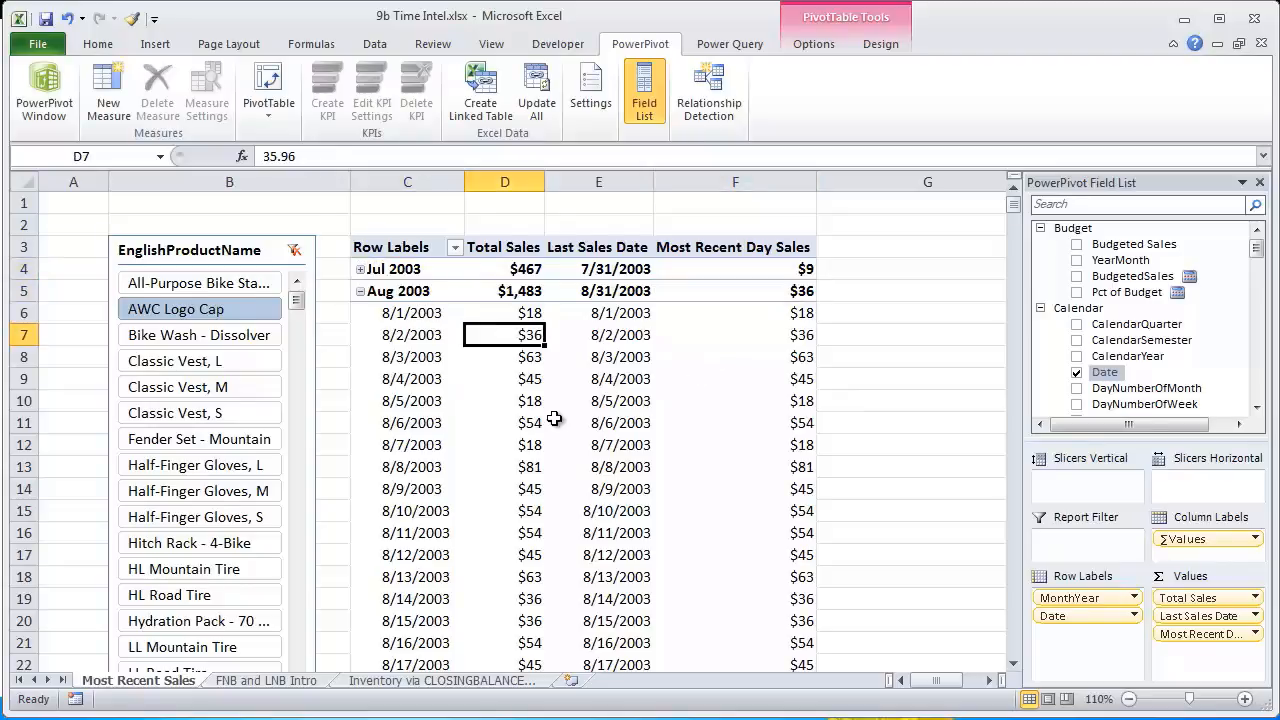
{"action": "scroll", "coordinate": [554, 419], "scroll_direction": "down", "scroll_amount": 8}
{"action": "left_click", "coordinate": [528, 448]}
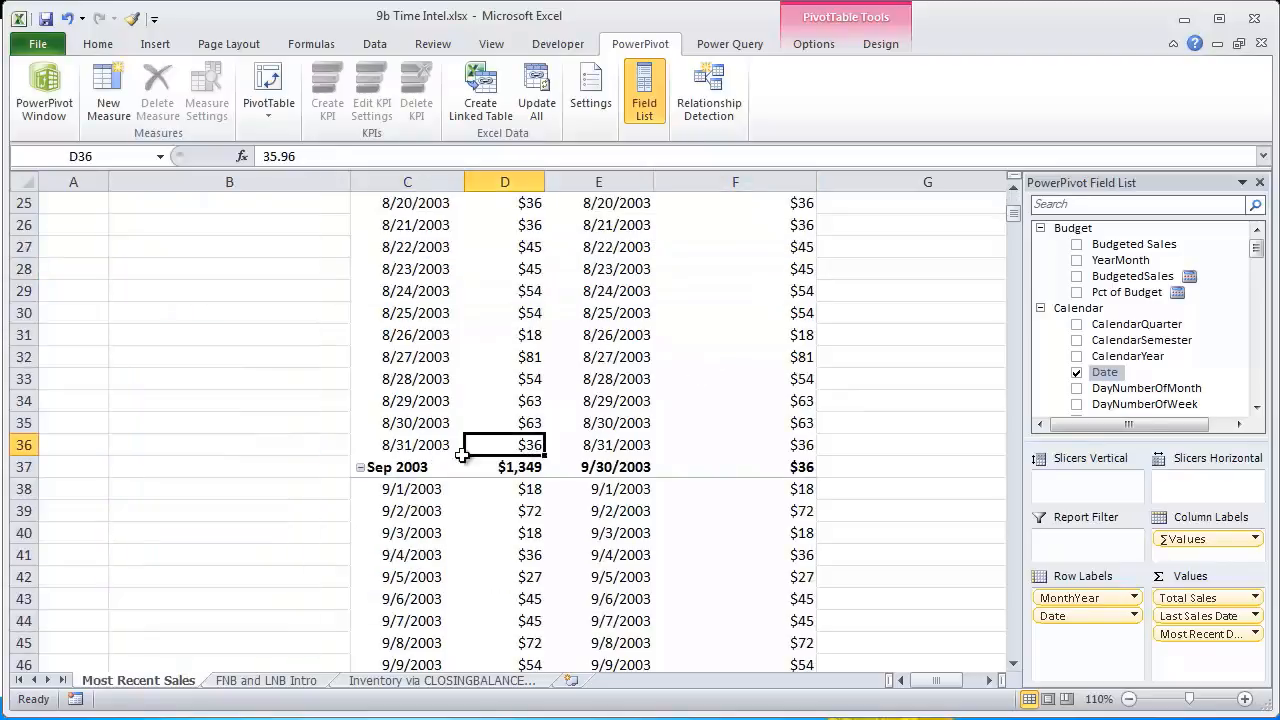
{"action": "mouse_move", "coordinate": [490, 398]}
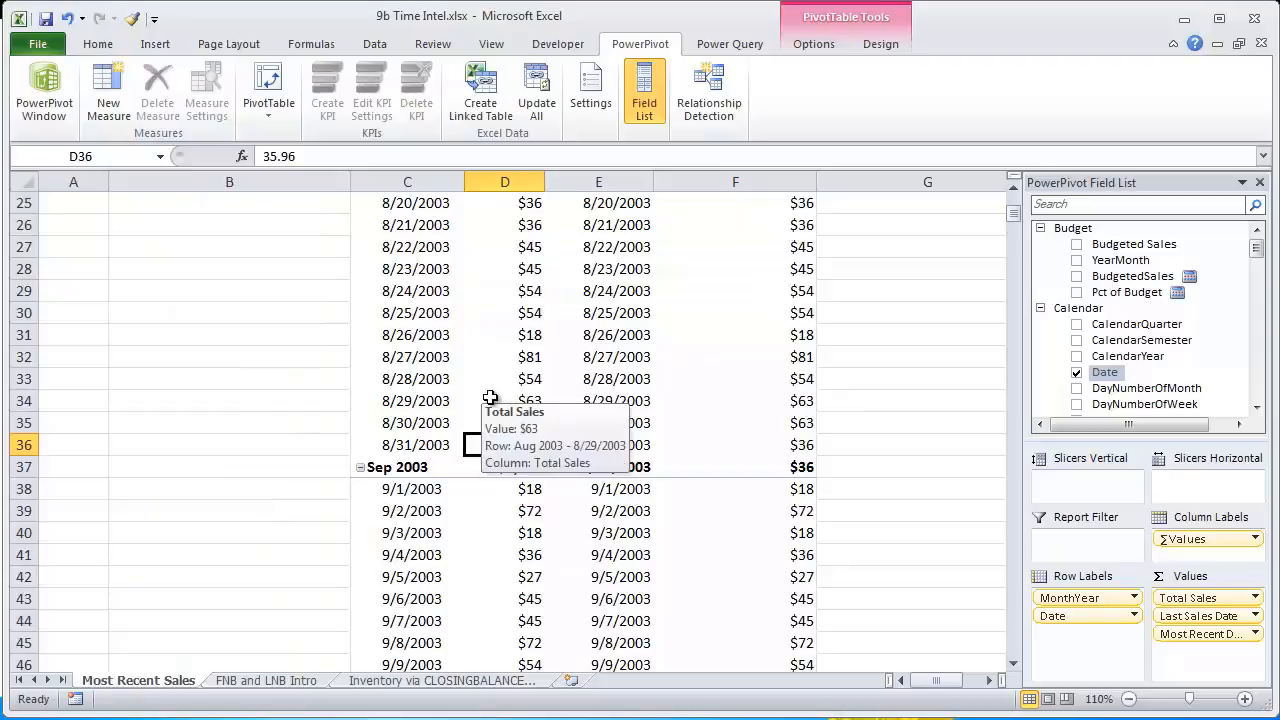
Check the Sep and Oct 2003 Most Recent Day Sales against their last days' Total Sales, and remove Date from the row labels
{"action": "scroll", "coordinate": [420, 465], "scroll_direction": "down", "scroll_amount": 3}
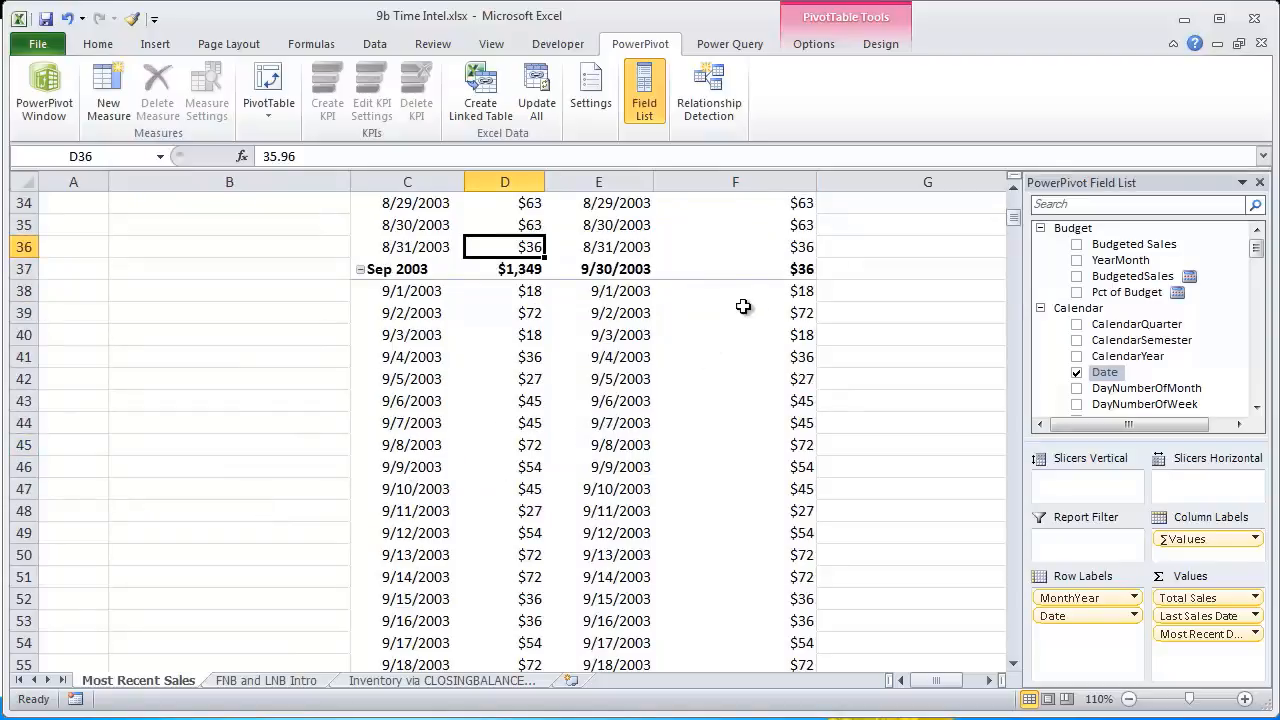
{"action": "scroll", "coordinate": [591, 437], "scroll_direction": "down", "scroll_amount": 6}
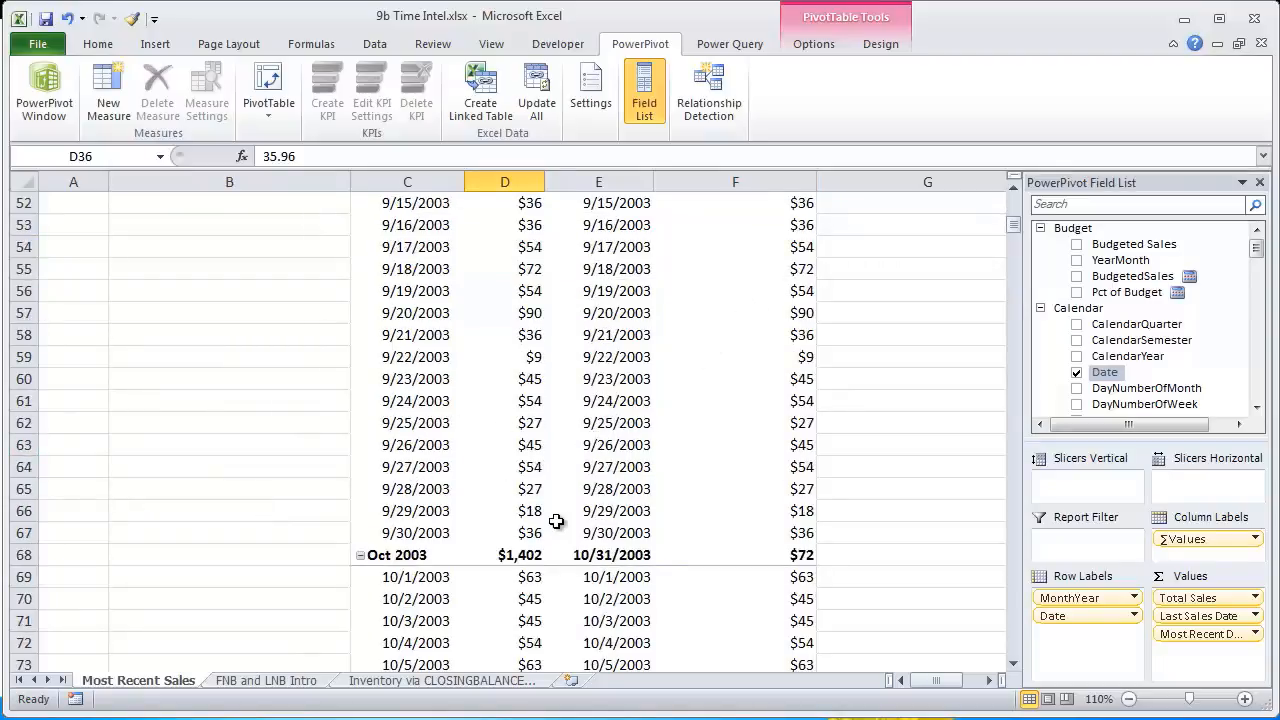
{"action": "left_click", "coordinate": [520, 533]}
{"action": "left_click", "coordinate": [737, 553]}
{"action": "scroll", "coordinate": [455, 440], "scroll_direction": "down", "scroll_amount": 2}
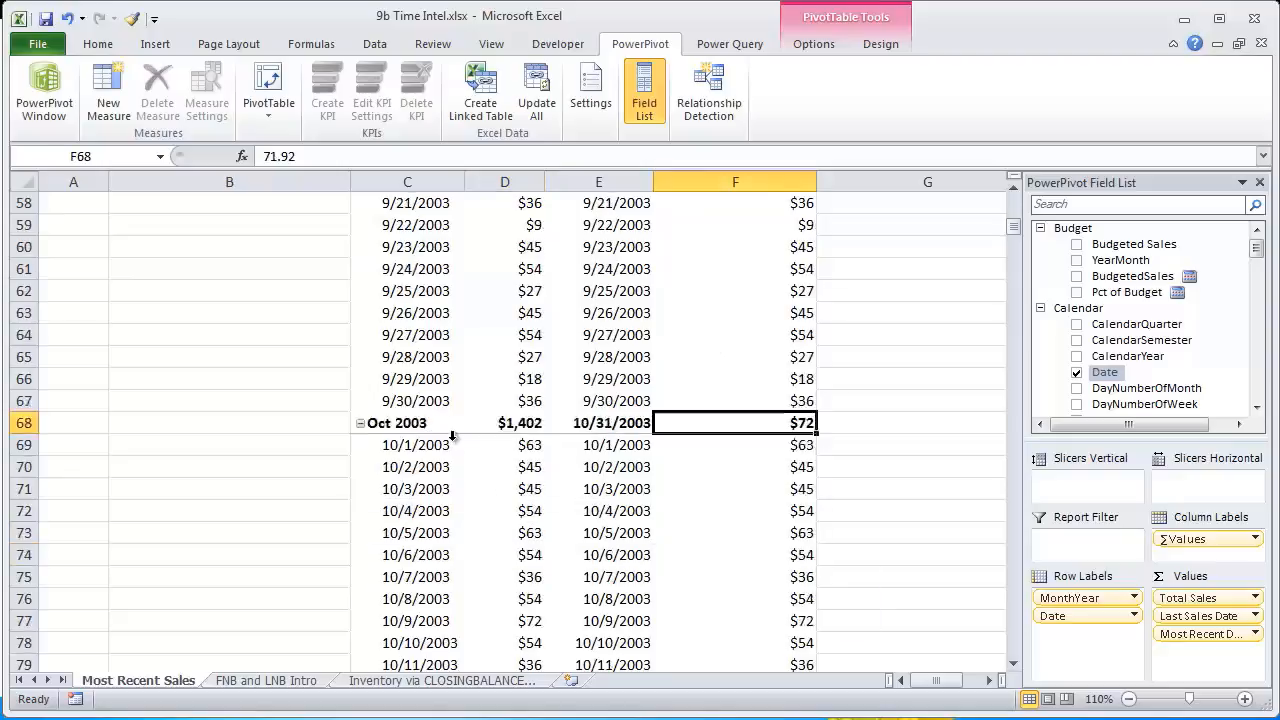
{"action": "scroll", "coordinate": [453, 436], "scroll_direction": "down", "scroll_amount": 7}
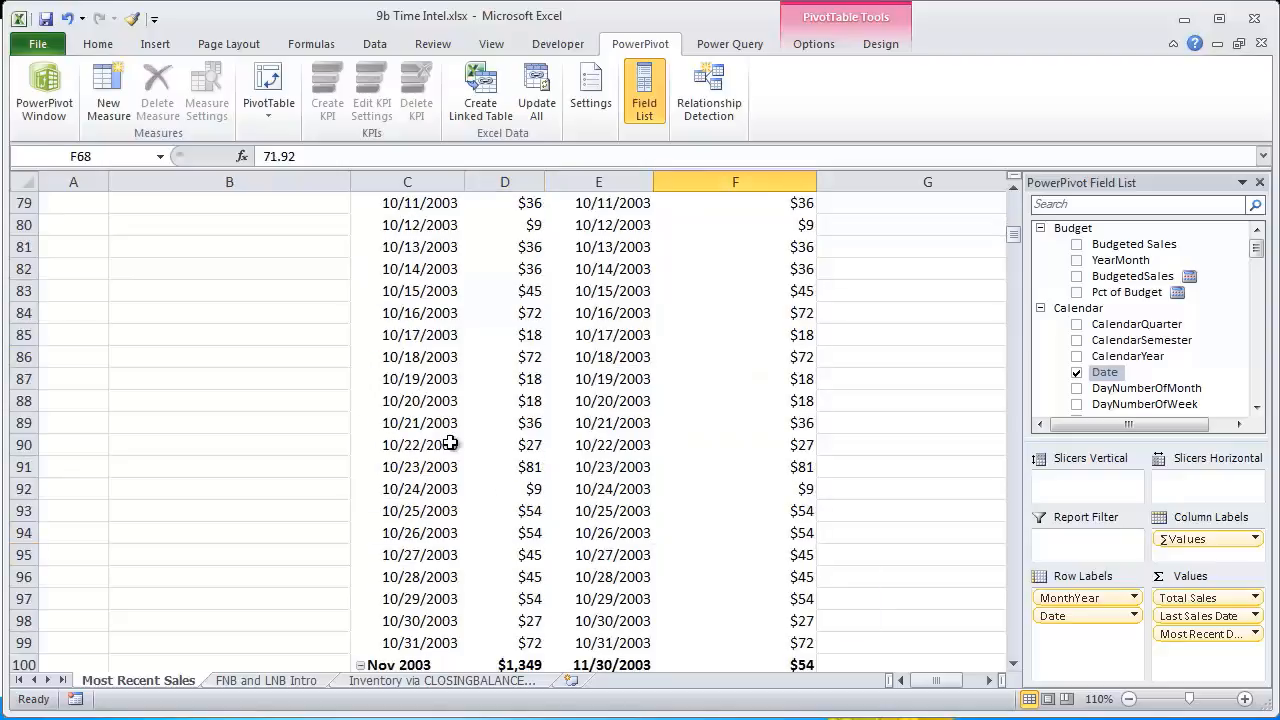
{"action": "left_click", "coordinate": [530, 642]}
{"action": "left_click_drag", "start_coordinate": [1018, 242], "coordinate": [1025, 191]}
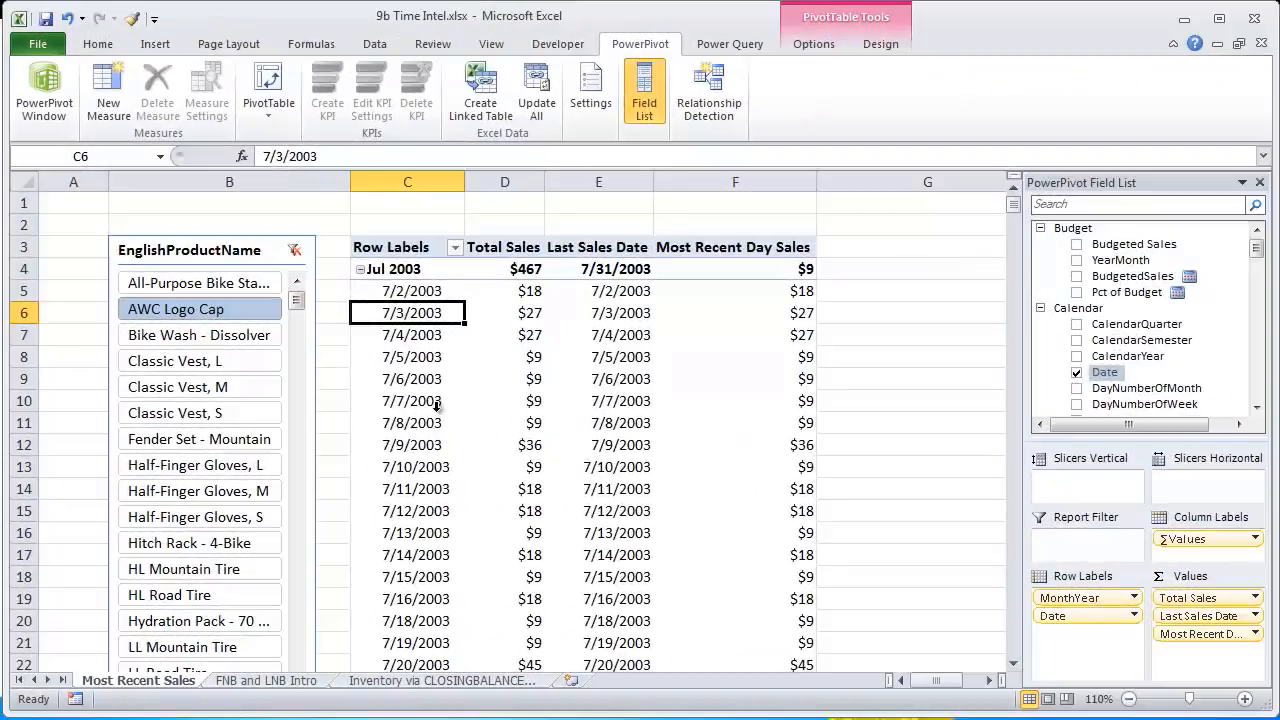
{"action": "left_click", "coordinate": [1076, 373]}
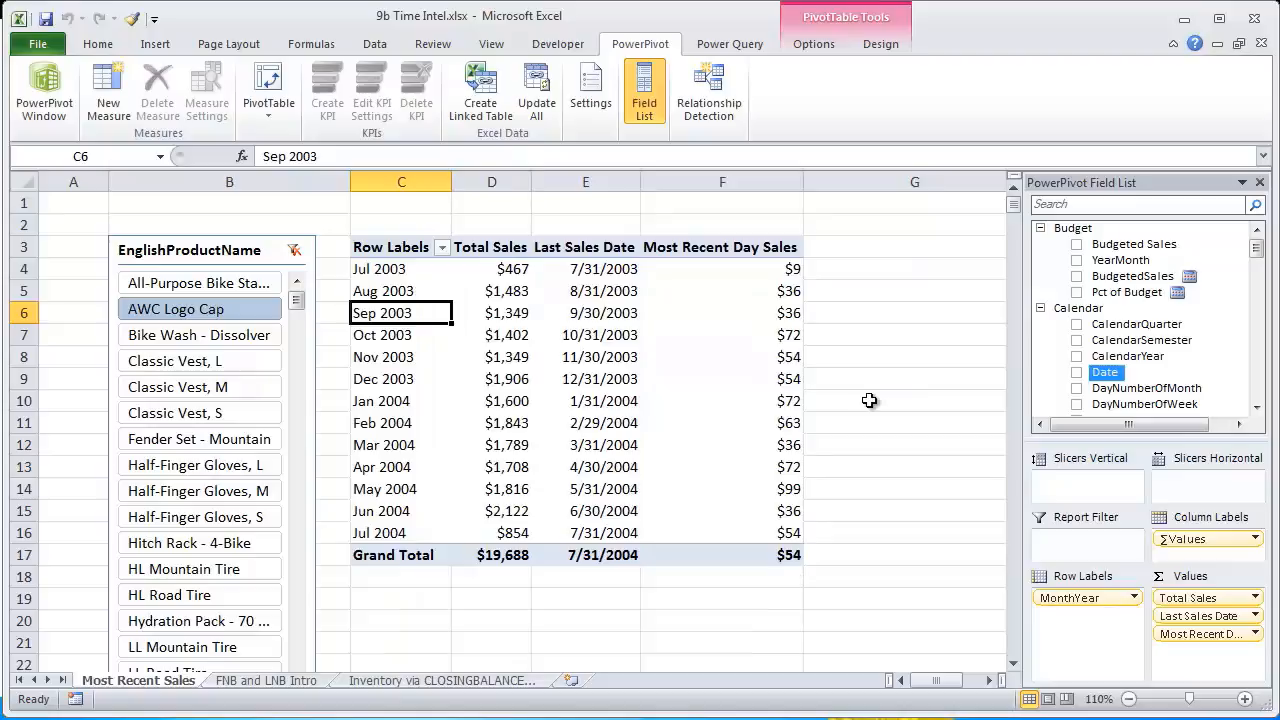
Open the Most Recent Day Sales measure for editing, enlarging its formula text and the dialog
{"action": "left_click", "coordinate": [1192, 634]}
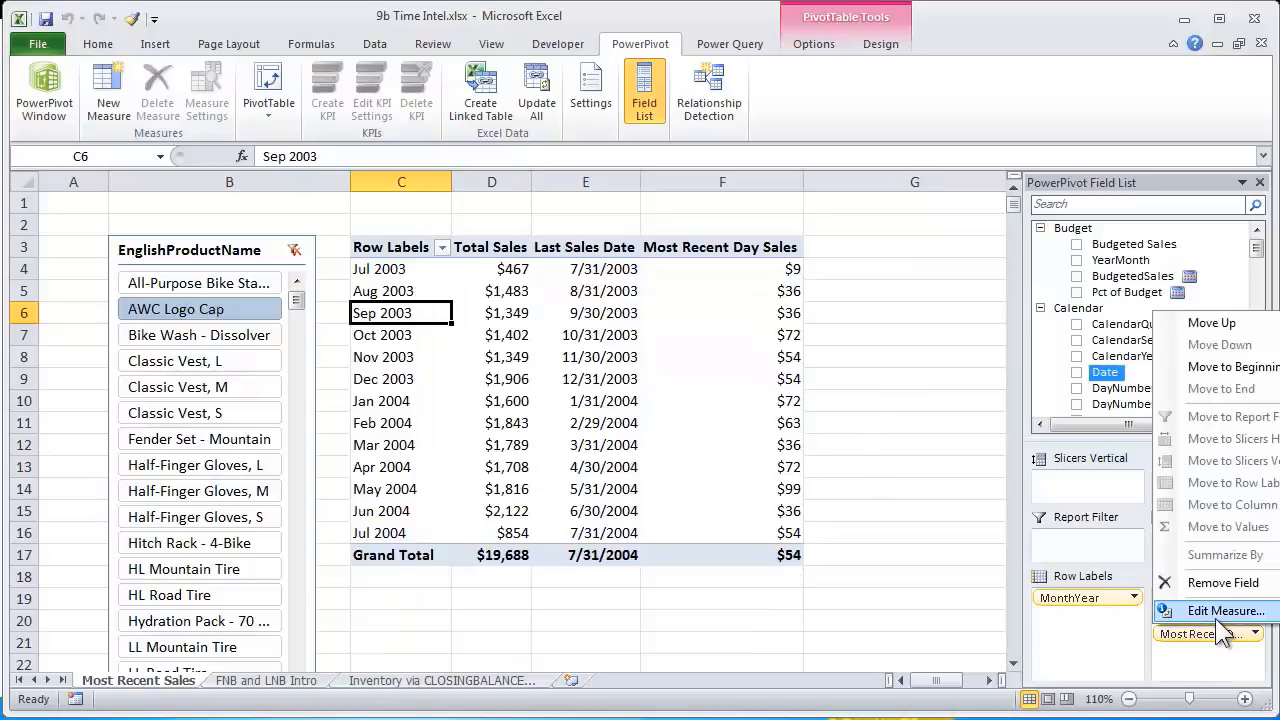
{"action": "left_click", "coordinate": [1222, 611]}
{"action": "left_click", "coordinate": [748, 327]}
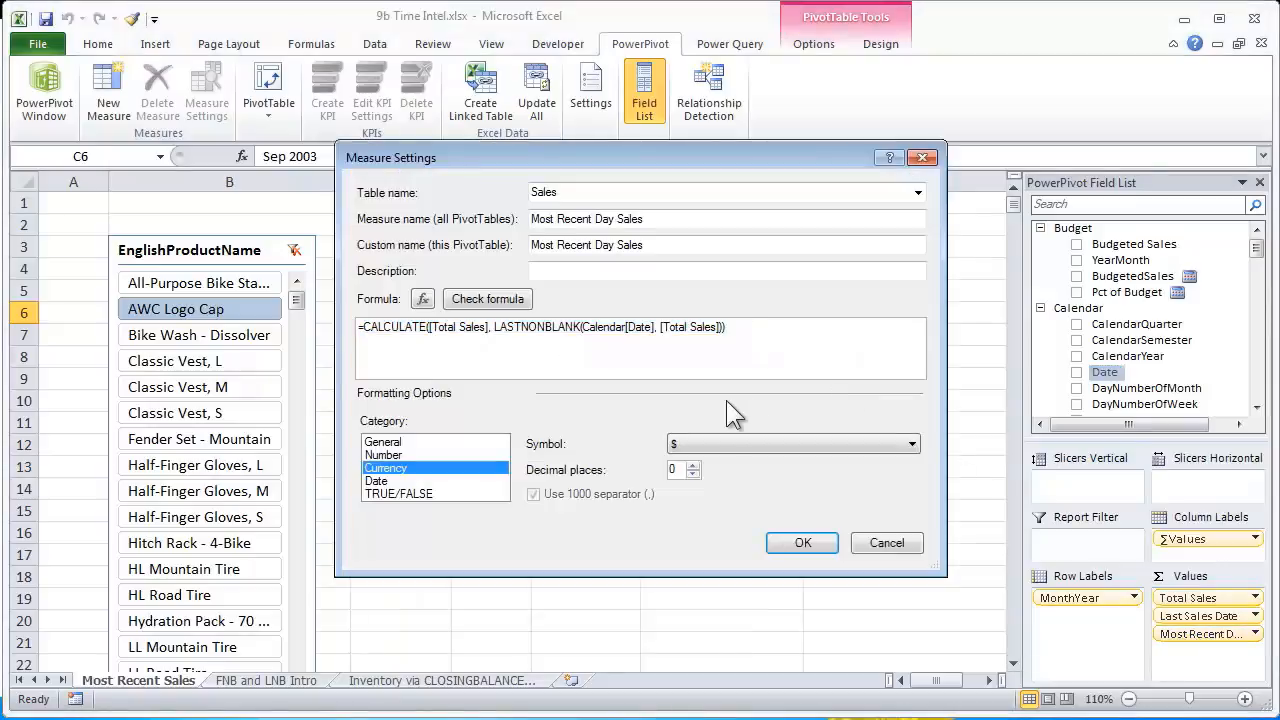
{"action": "scroll", "coordinate": [728, 403], "scroll_direction": "up", "scroll_amount": 5}
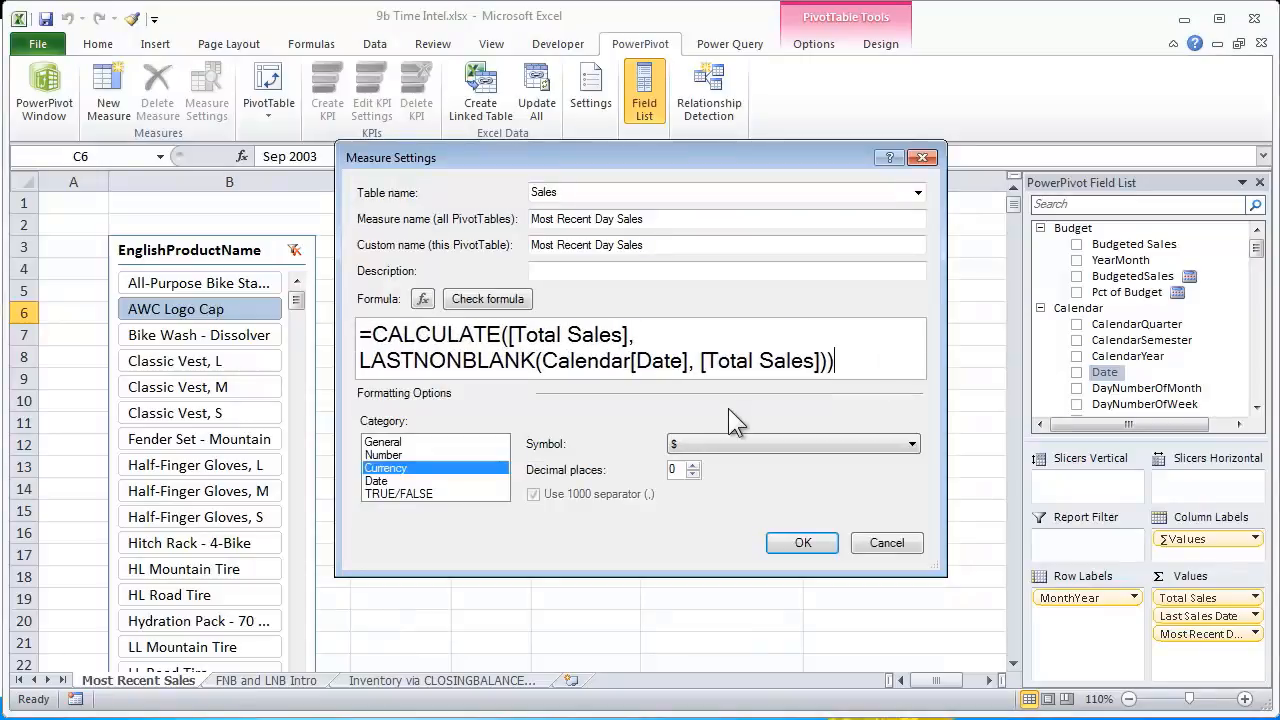
{"action": "scroll", "coordinate": [728, 408], "scroll_direction": "up", "scroll_amount": 2}
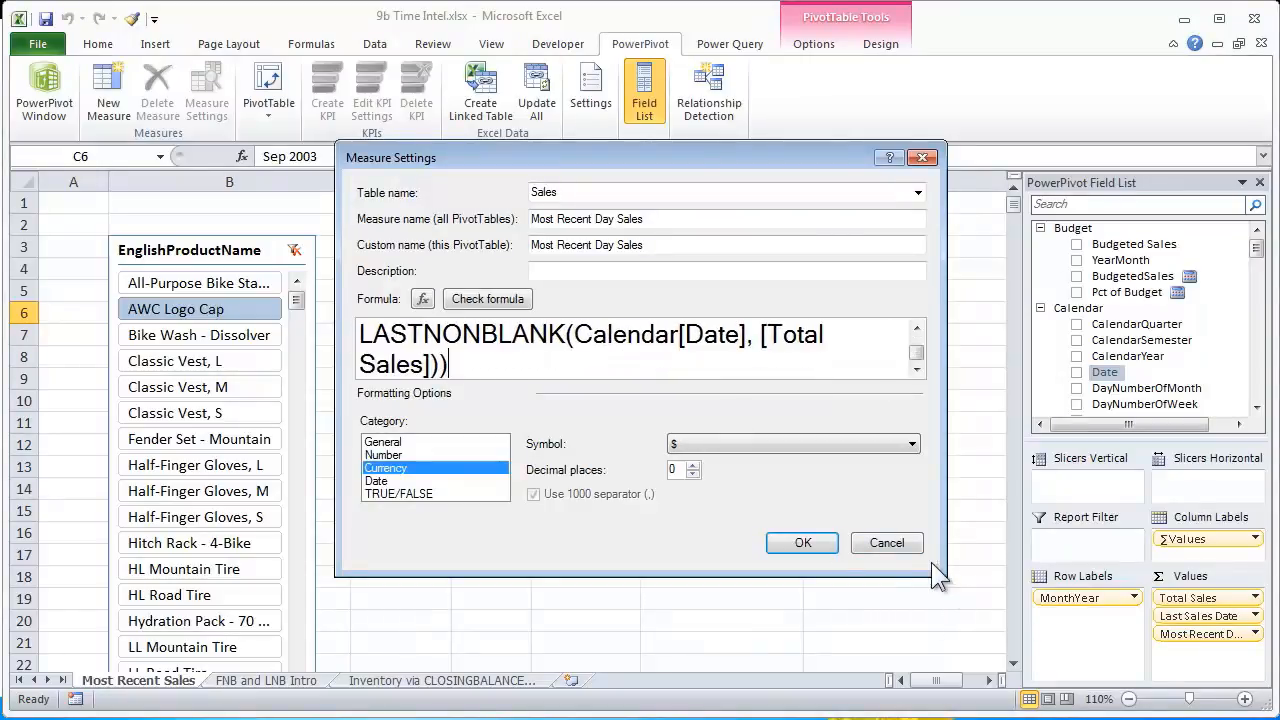
{"action": "left_click_drag", "start_coordinate": [947, 584], "coordinate": [1250, 686]}
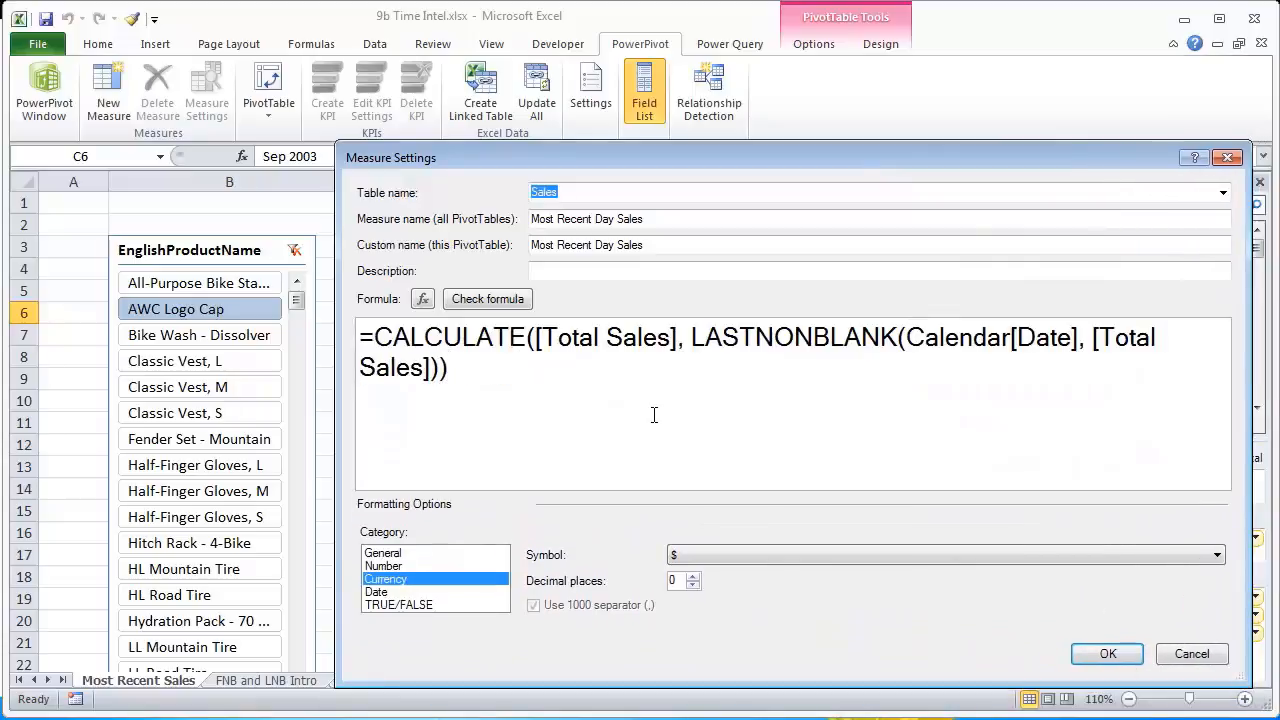
Put the LASTNONBLANK argument and CALCULATE's closing parenthesis on separate lines of the formula
{"action": "left_click", "coordinate": [691, 340]}
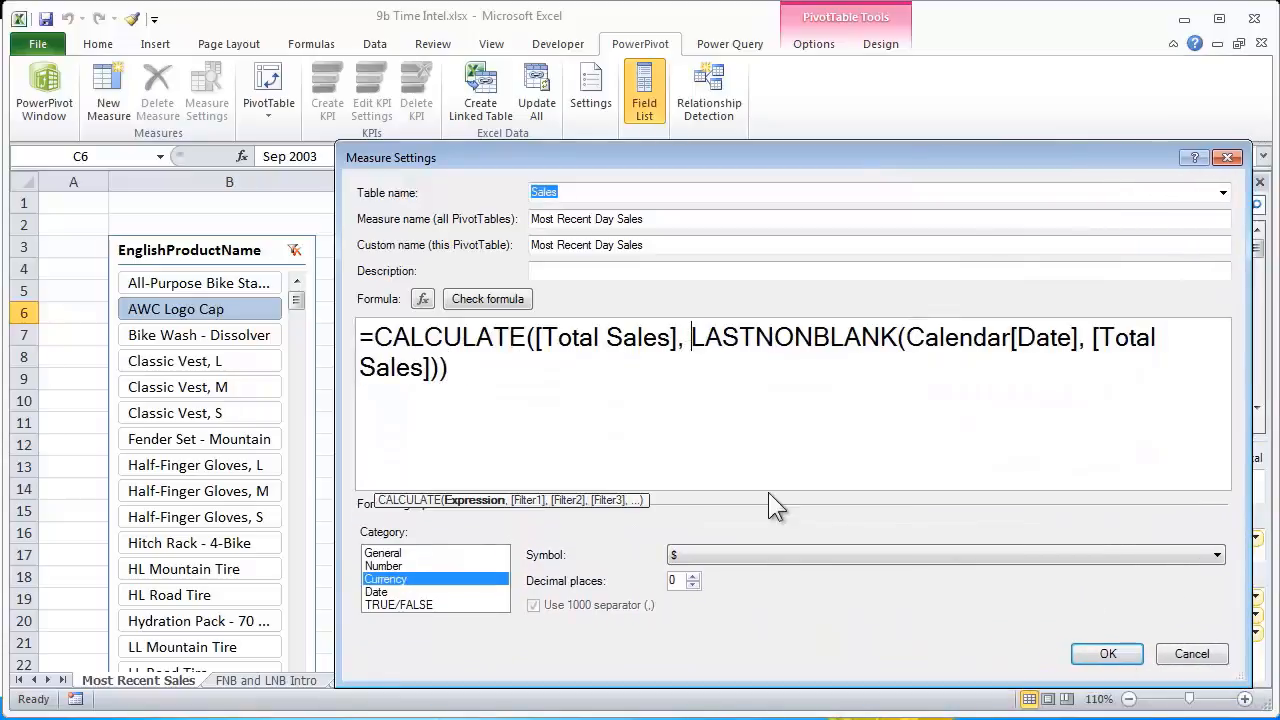
{"action": "key", "text": "Return"}
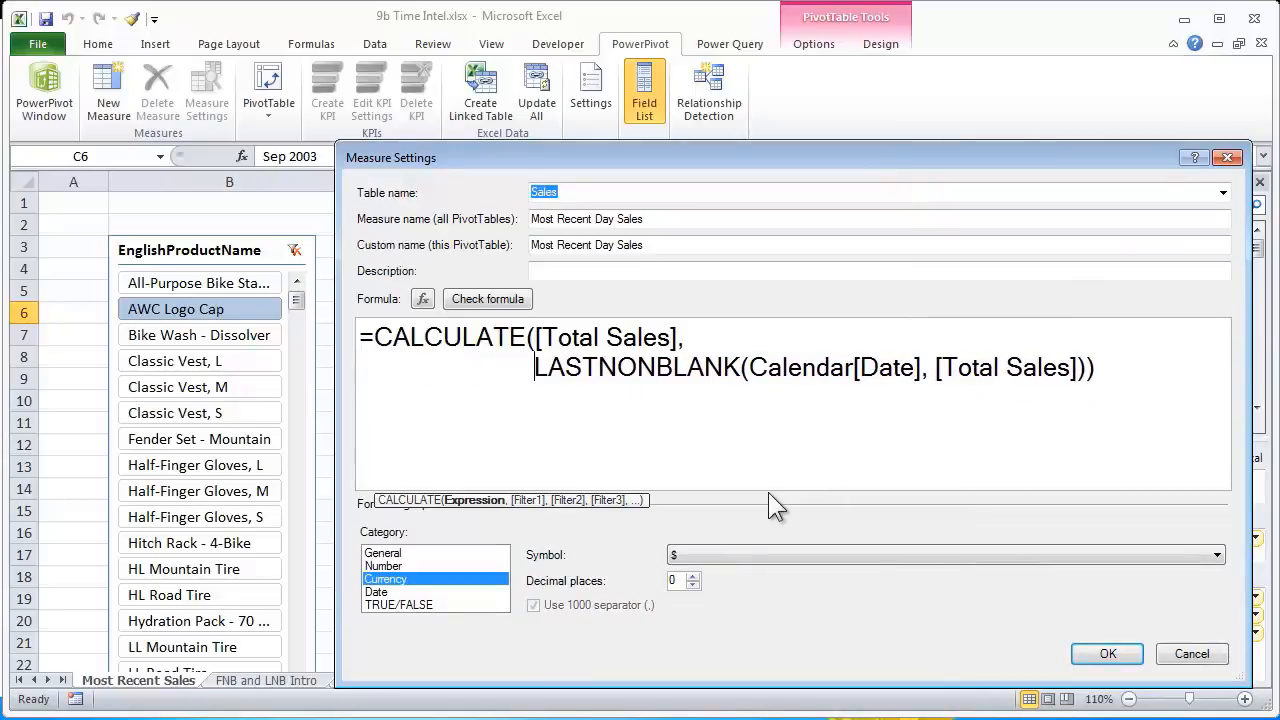
{"action": "left_click", "coordinate": [1089, 368]}
{"action": "key", "text": "Return"}
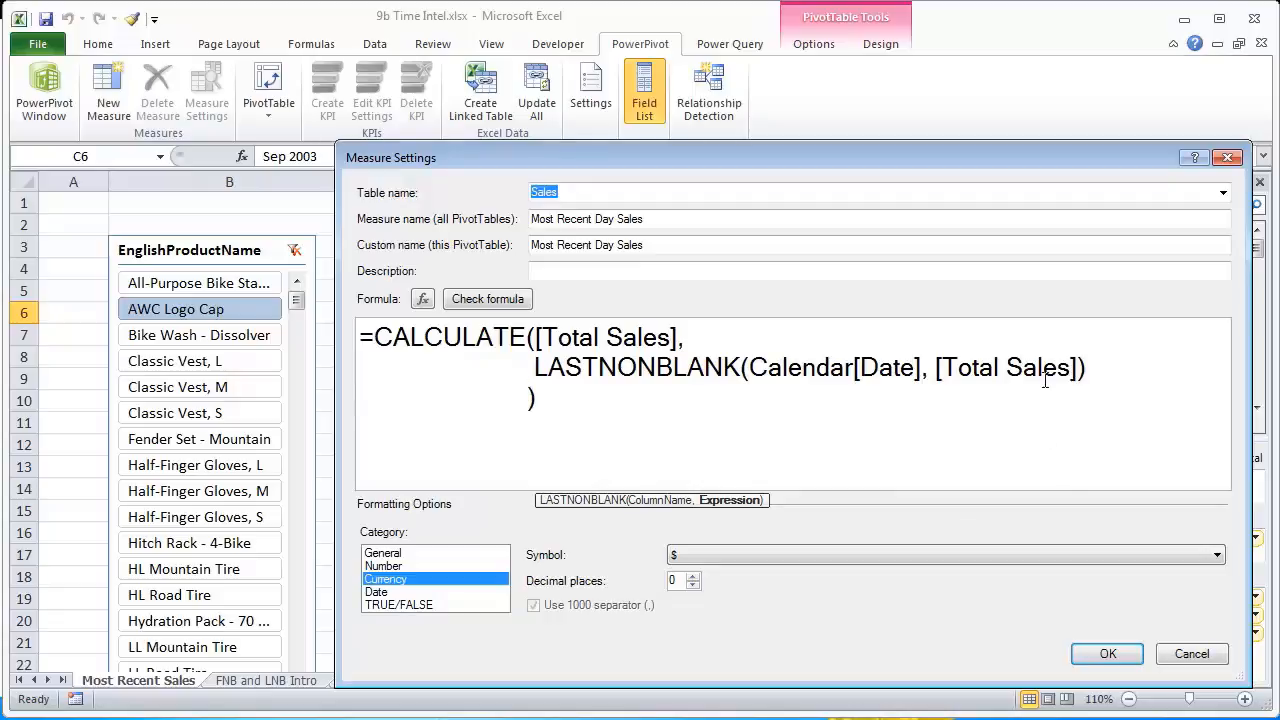
Try using the [Last Sales Date] measure as CALCULATE's filter in place of LASTNONBLANK, check the formula and examine the error in a taller dialog
{"action": "left_click_drag", "start_coordinate": [1090, 368], "coordinate": [533, 372]}
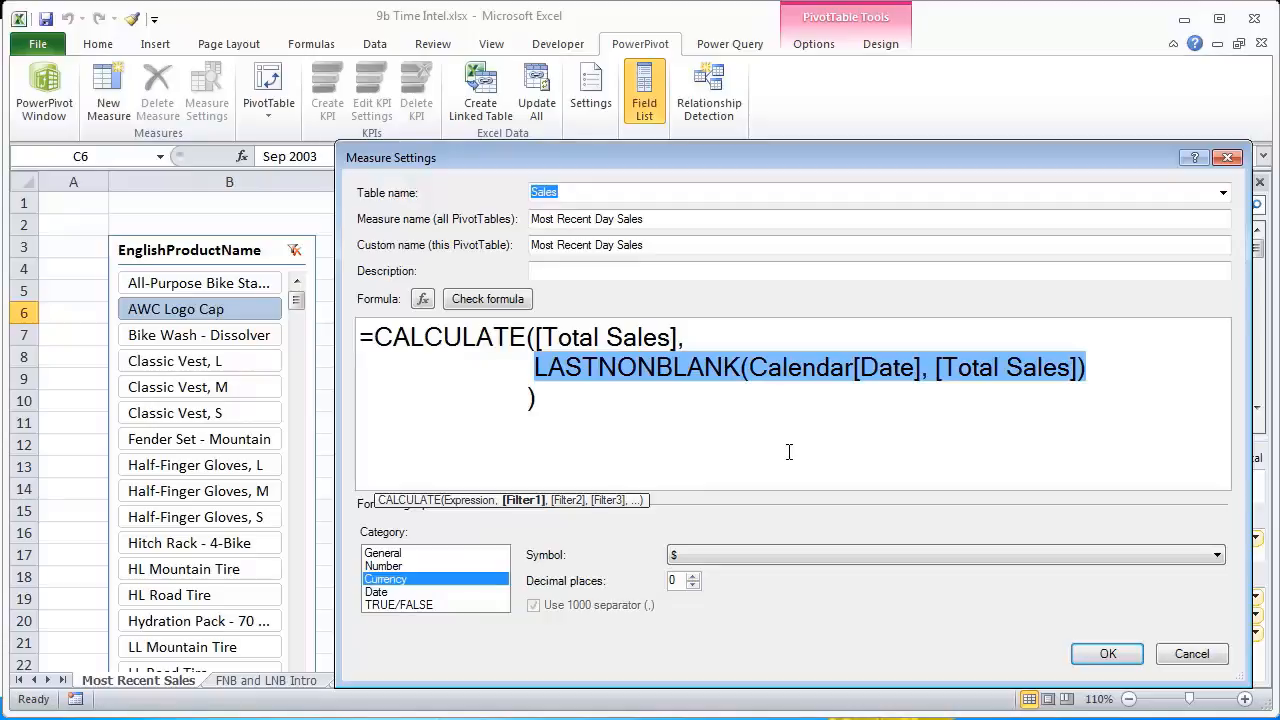
{"action": "type", "text": "["}
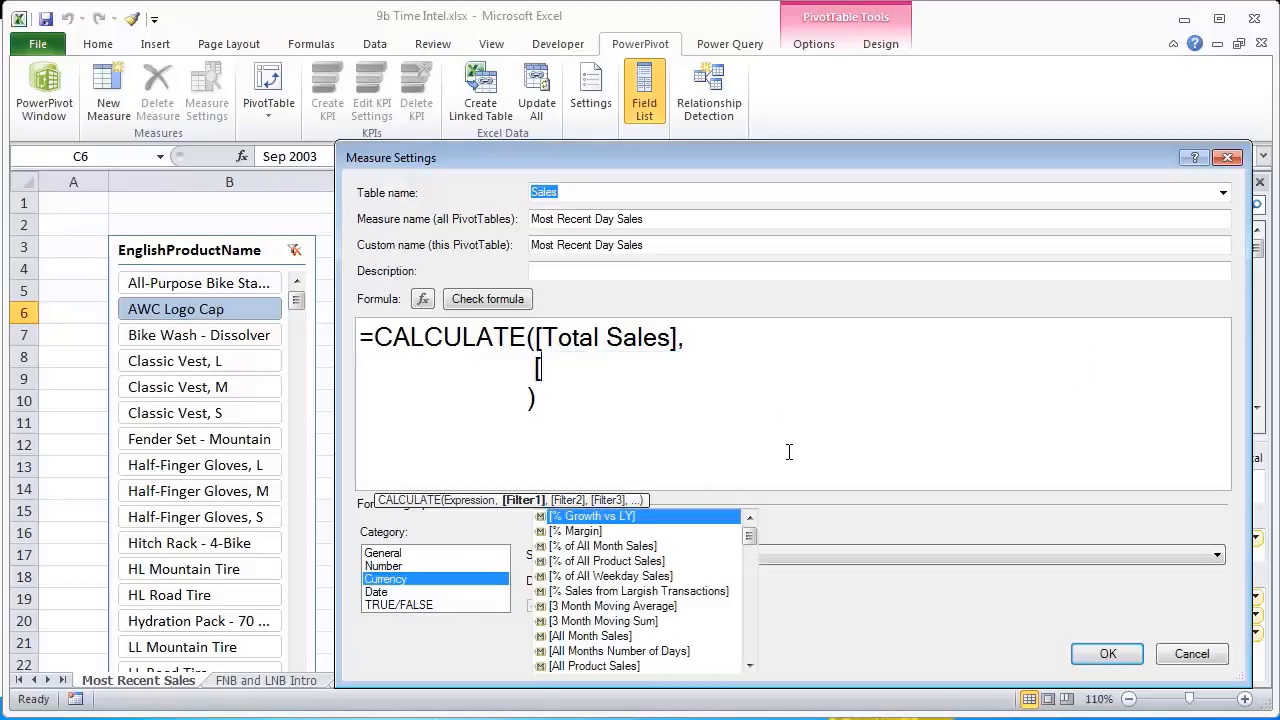
{"action": "type", "text": "las"}
{"action": "key", "text": "Tab"}
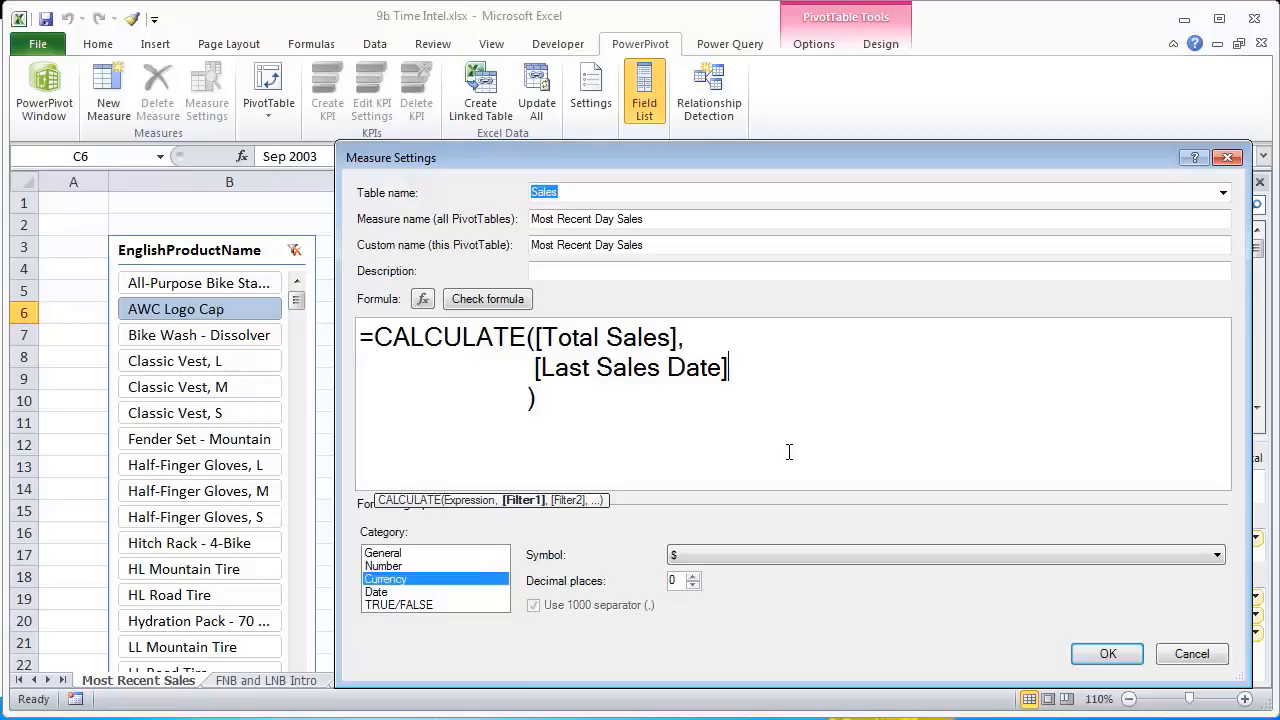
{"action": "left_click", "coordinate": [484, 298]}
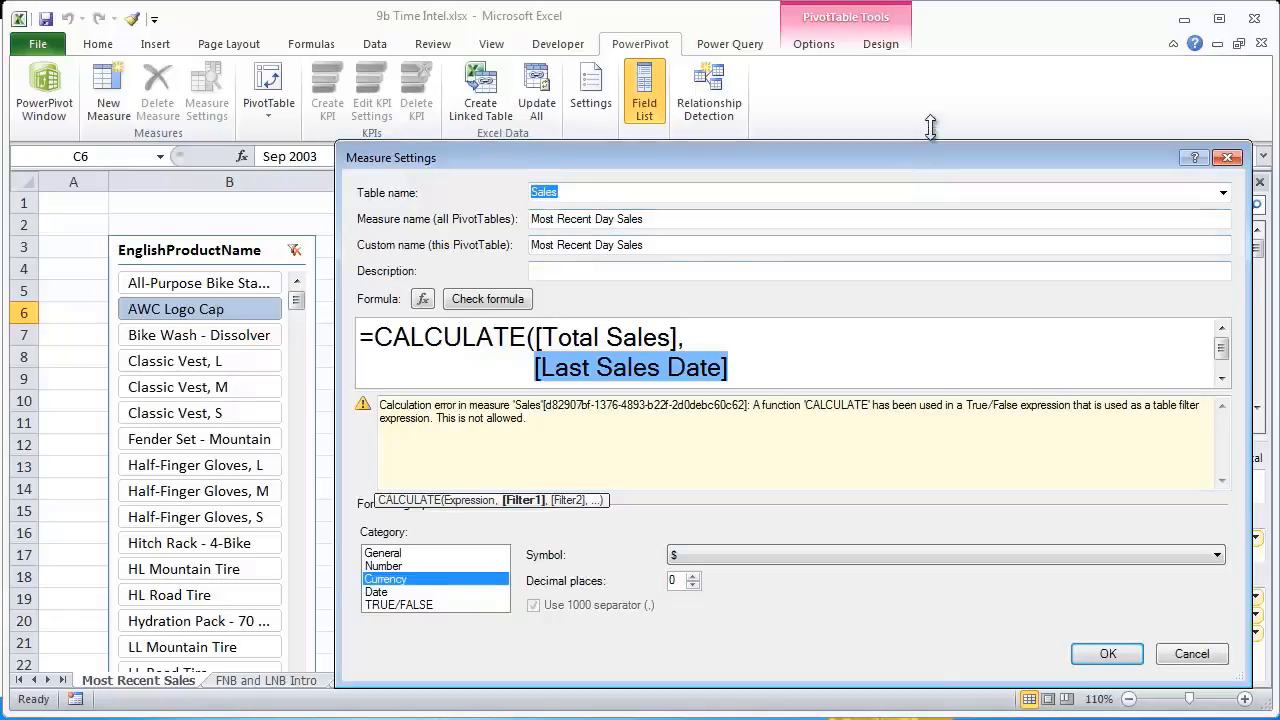
{"action": "left_click_drag", "start_coordinate": [930, 142], "coordinate": [930, 36]}
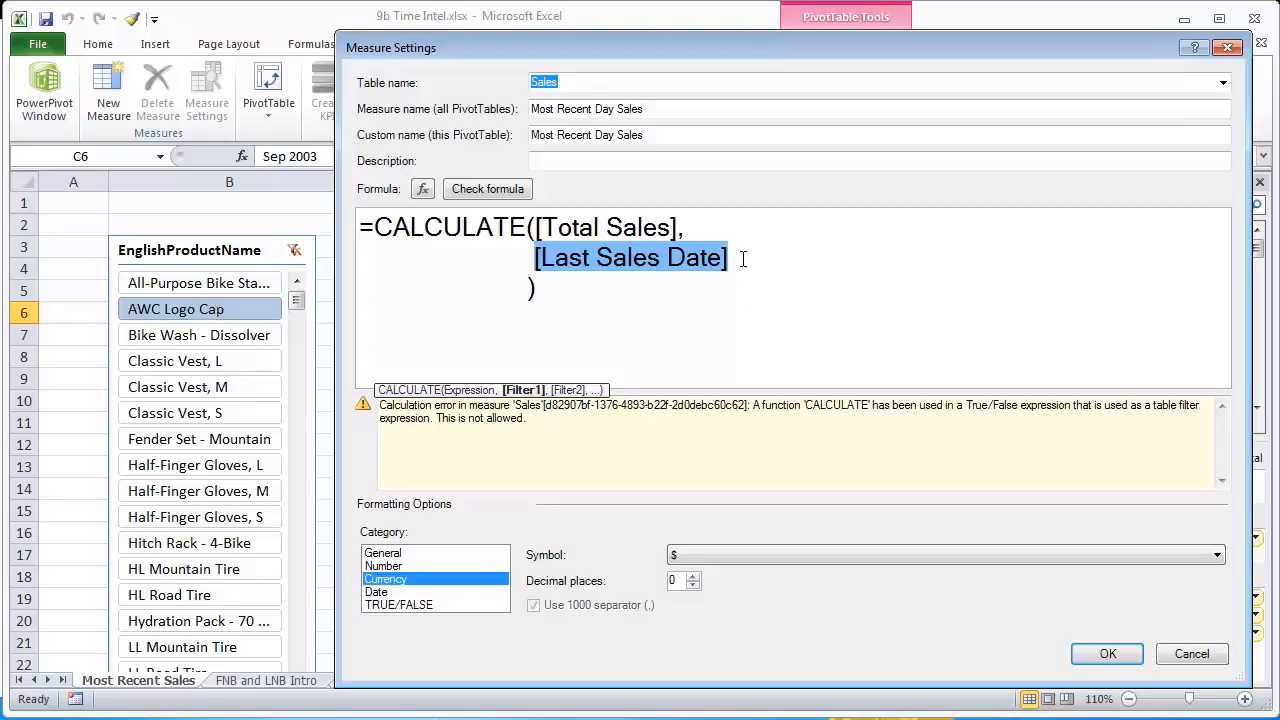
{"action": "left_click_drag", "start_coordinate": [743, 259], "coordinate": [534, 259]}
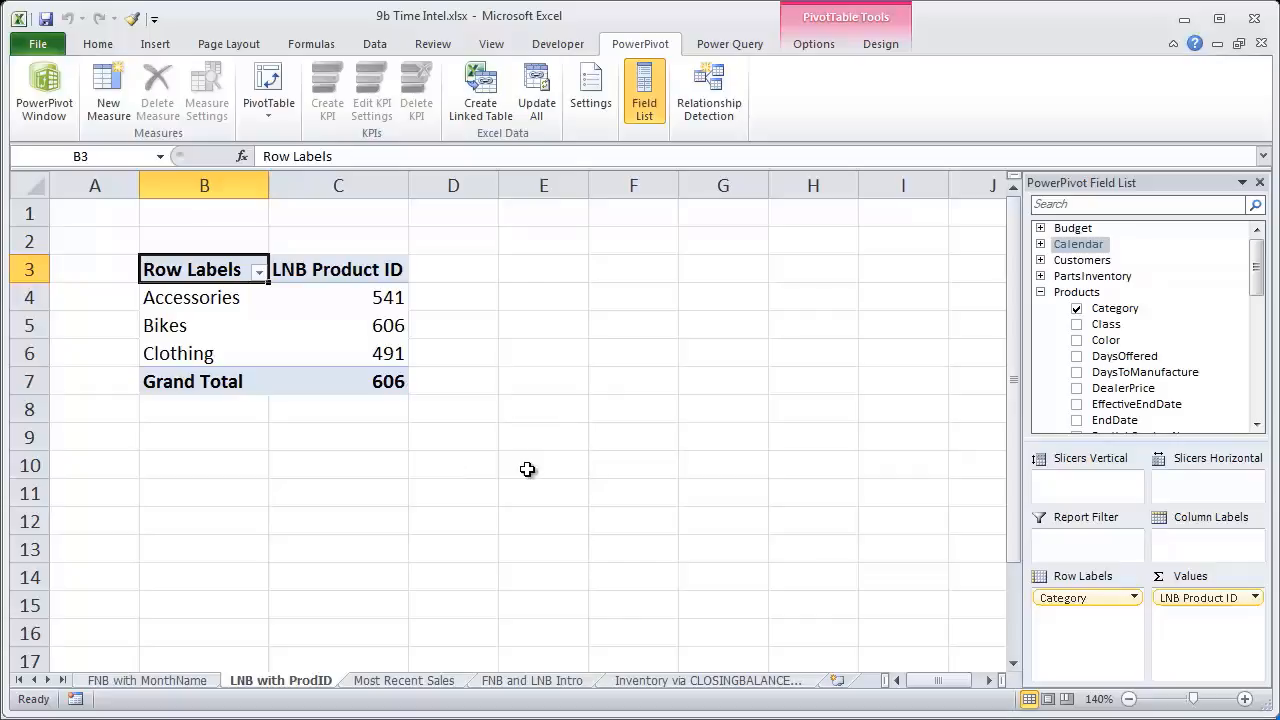
Open the LNB Product ID measure on the LNB with ProdID sheet for editing and enlarge its formula text
{"action": "left_click", "coordinate": [312, 278]}
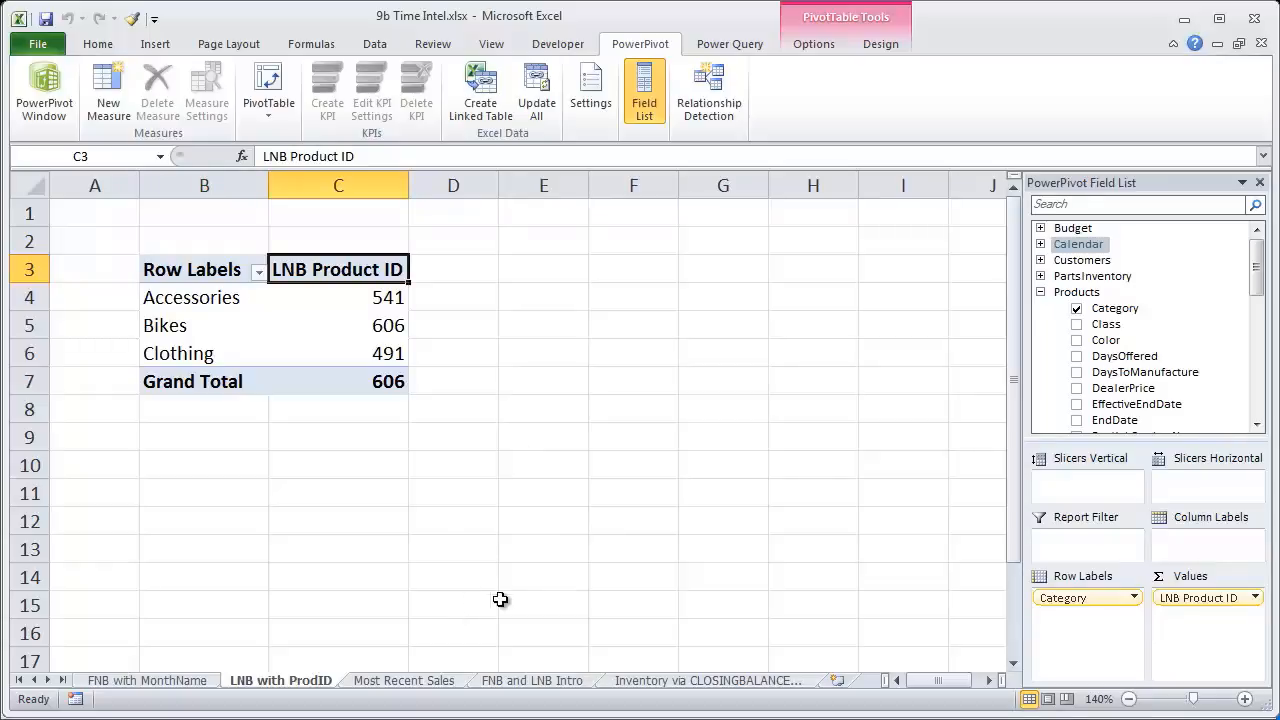
{"action": "left_click", "coordinate": [1217, 599]}
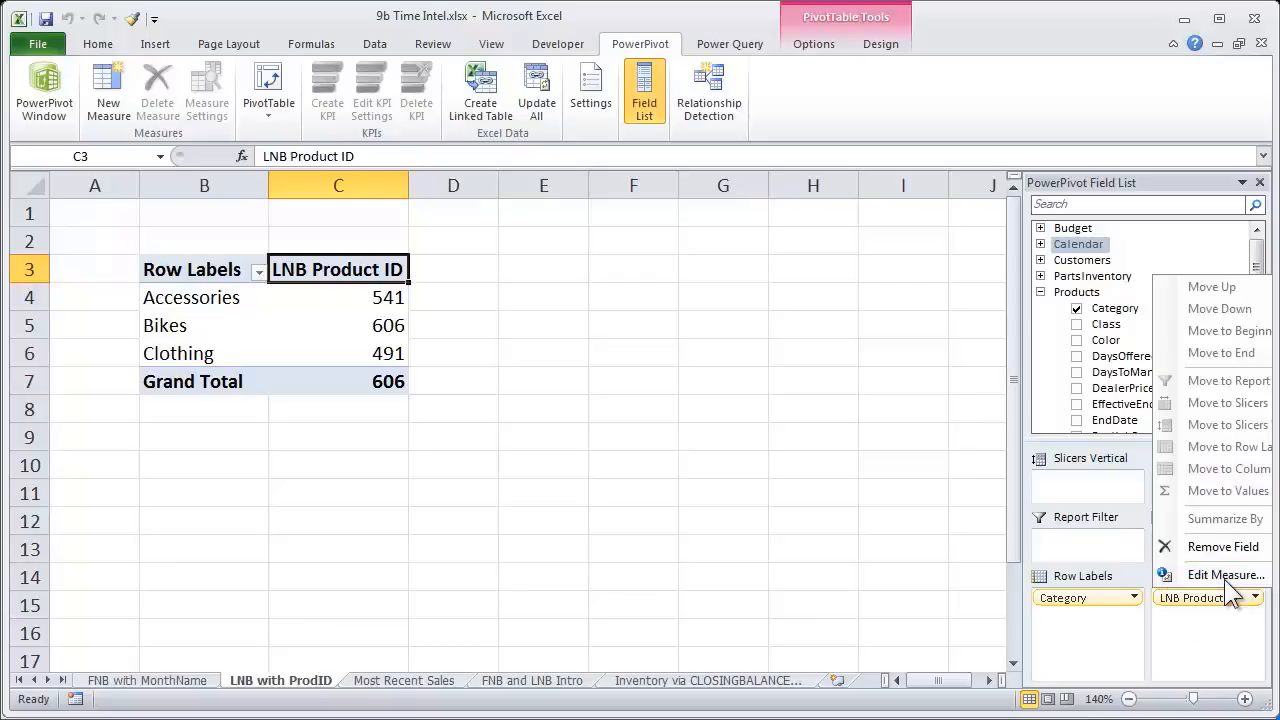
{"action": "left_click", "coordinate": [1226, 580]}
{"action": "left_click", "coordinate": [676, 330]}
{"action": "scroll", "coordinate": [676, 330], "scroll_direction": "up", "scroll_amount": 3, "text": "ctrl"}
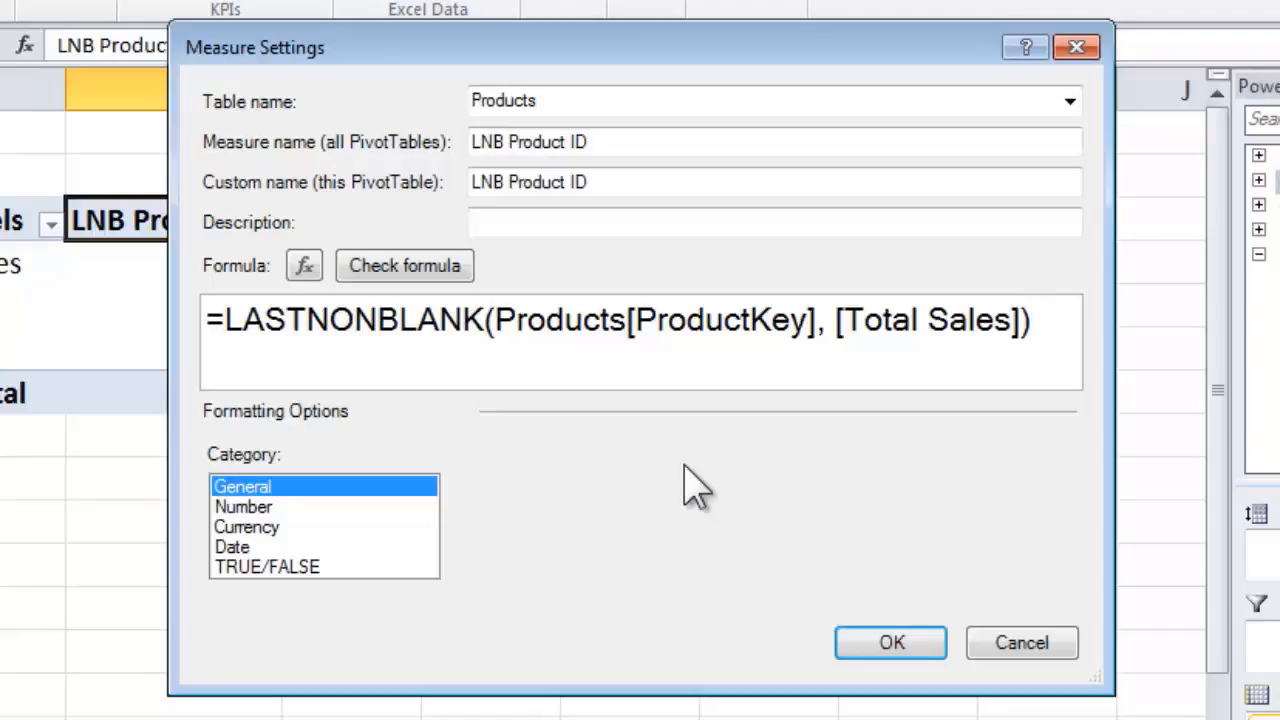
Highlight Total Sales in the LASTNONBLANK formula and move the measure dialog clear of the PivotTable
{"action": "key", "text": "Left"}
{"action": "key", "text": "Left"}
{"action": "key", "text": "shift+Left"}
{"action": "key", "text": "shift+Left"}
{"action": "key", "text": "shift+Left"}
{"action": "key", "text": "shift+Left"}
{"action": "key", "text": "shift+Left"}
{"action": "key", "text": "shift+Left"}
{"action": "key", "text": "shift+Left"}
{"action": "key", "text": "shift+Left"}
{"action": "key", "text": "shift+Left"}
{"action": "key", "text": "shift+Left"}
{"action": "key", "text": "shift+Left"}
{"action": "key", "text": "shift+Left"}
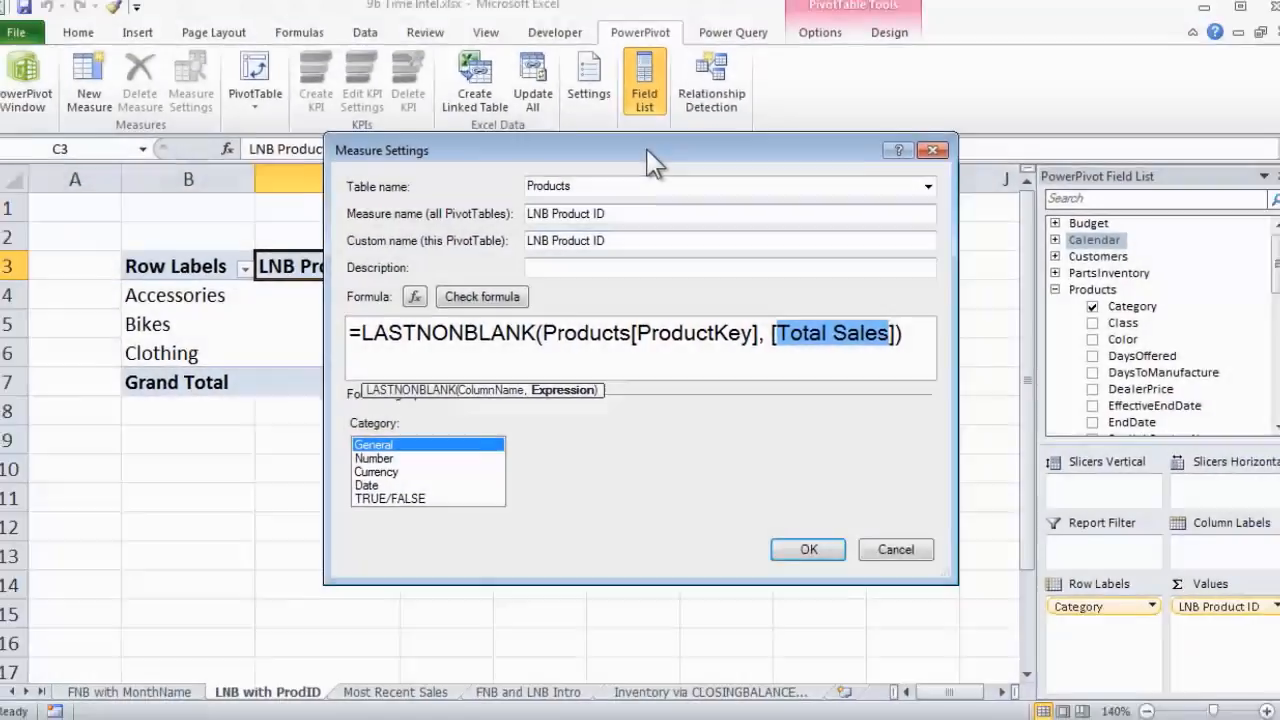
{"action": "left_click_drag", "start_coordinate": [645, 48], "coordinate": [784, 121]}
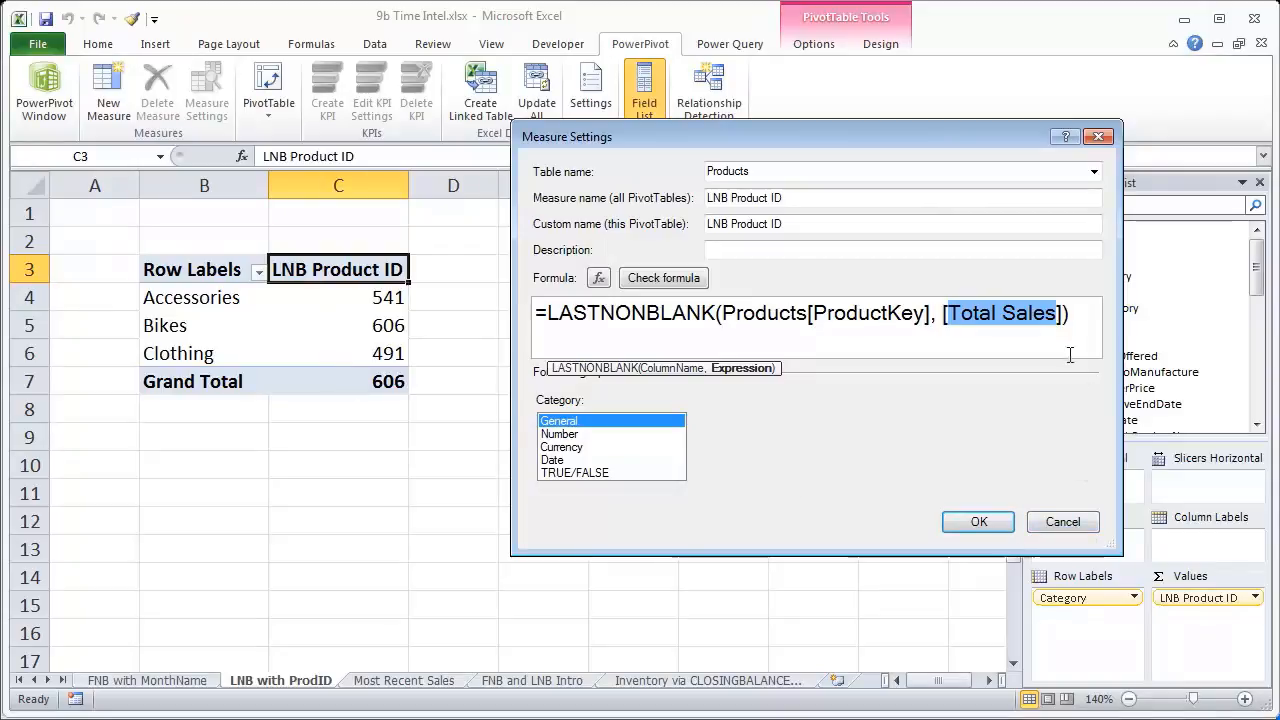
Replace [Total Sales] with 1 as LASTNONBLANK's expression in the LNB Product ID measure and apply the change
{"action": "left_click", "coordinate": [1062, 314]}
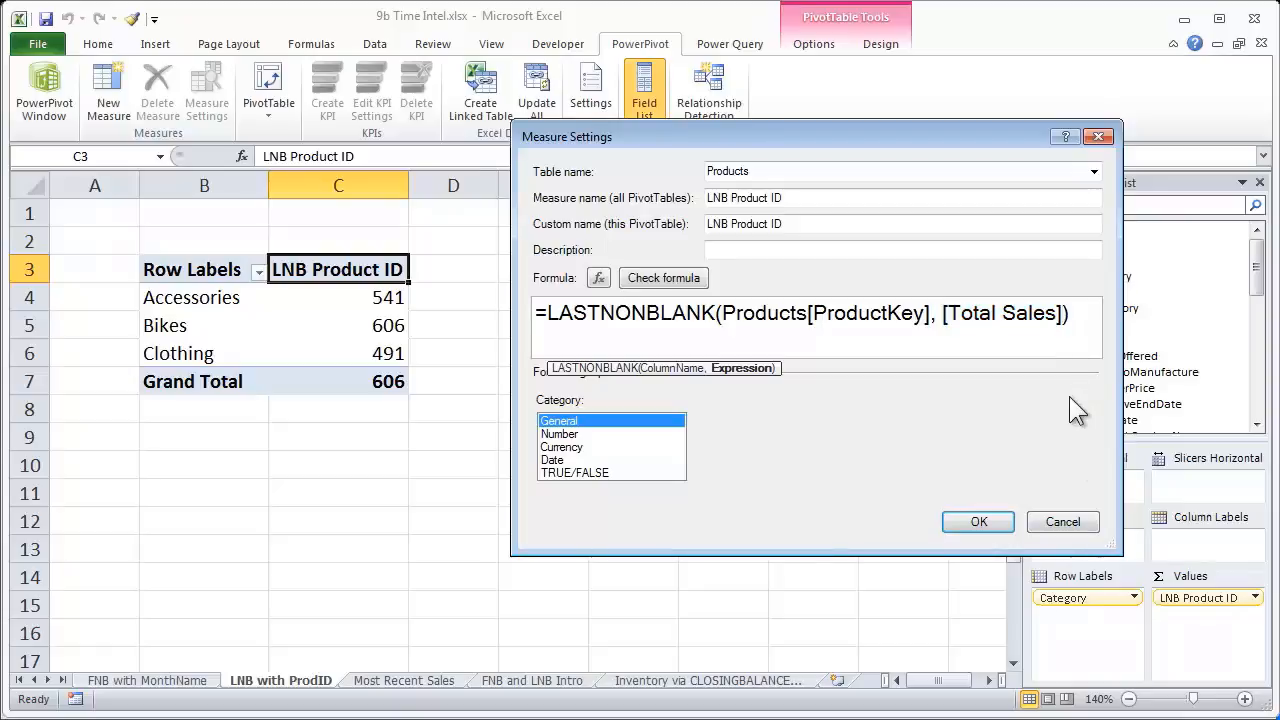
{"action": "key", "text": "BackSpace"}
{"action": "key", "text": "BackSpace"}
{"action": "key", "text": "BackSpace"}
{"action": "key", "text": "BackSpace"}
{"action": "key", "text": "BackSpace"}
{"action": "key", "text": "BackSpace"}
{"action": "key", "text": "BackSpace"}
{"action": "key", "text": "BackSpace"}
{"action": "key", "text": "BackSpace"}
{"action": "key", "text": "BackSpace"}
{"action": "key", "text": "BackSpace"}
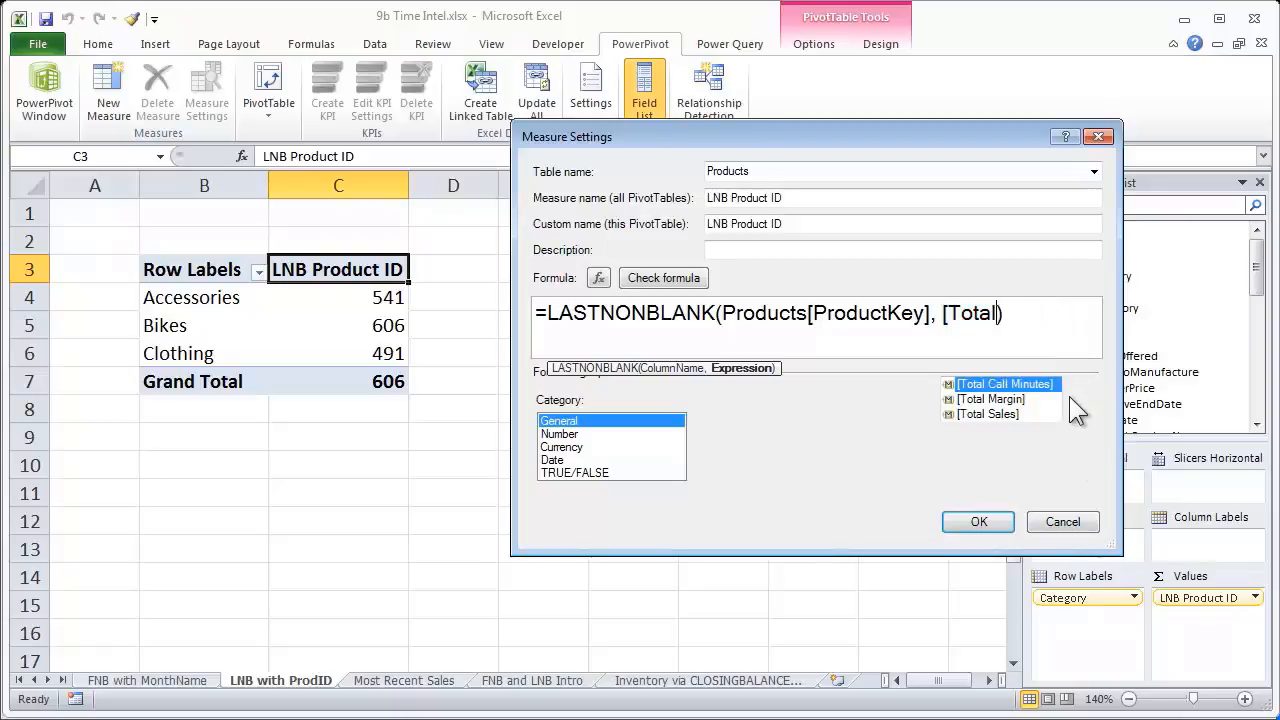
{"action": "key", "text": "BackSpace"}
{"action": "key", "text": "BackSpace"}
{"action": "type", "text": "1"}
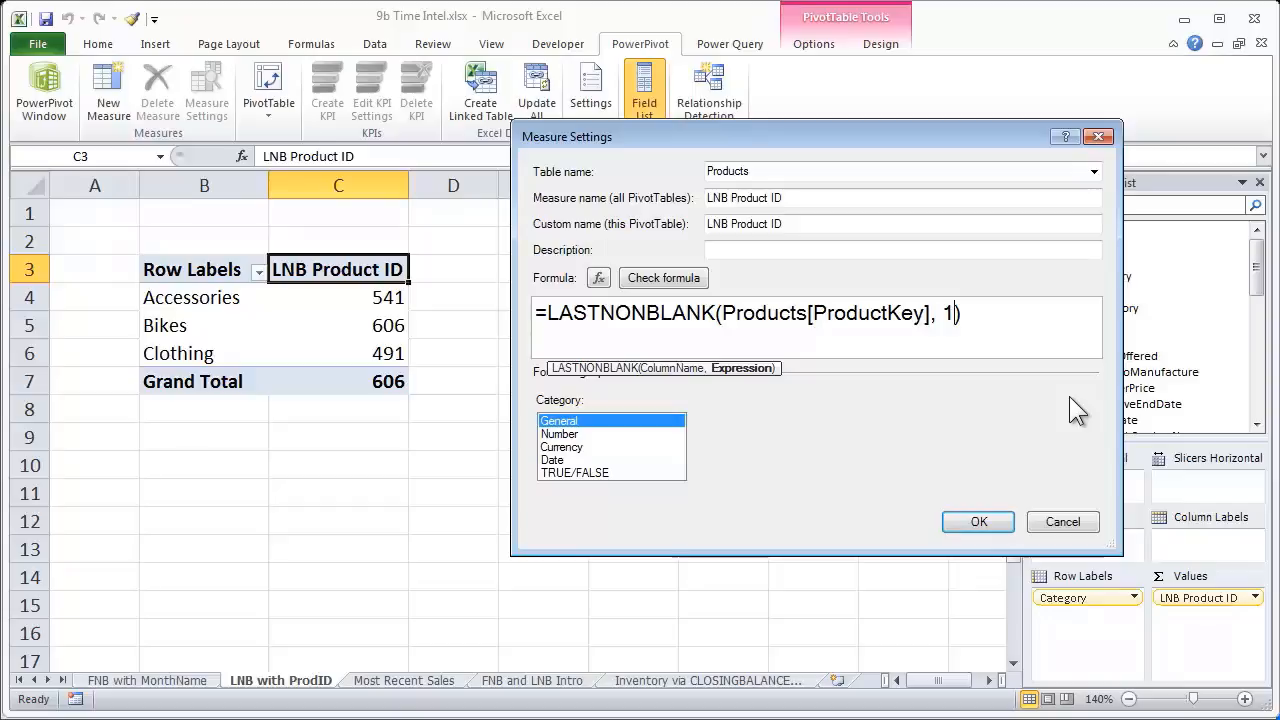
{"action": "key", "text": "Left"}
{"action": "key", "text": "Left"}
{"action": "key", "text": "Left"}
{"action": "key", "text": "Right"}
{"action": "key", "text": "Right"}
{"action": "left_click", "coordinate": [978, 522]}
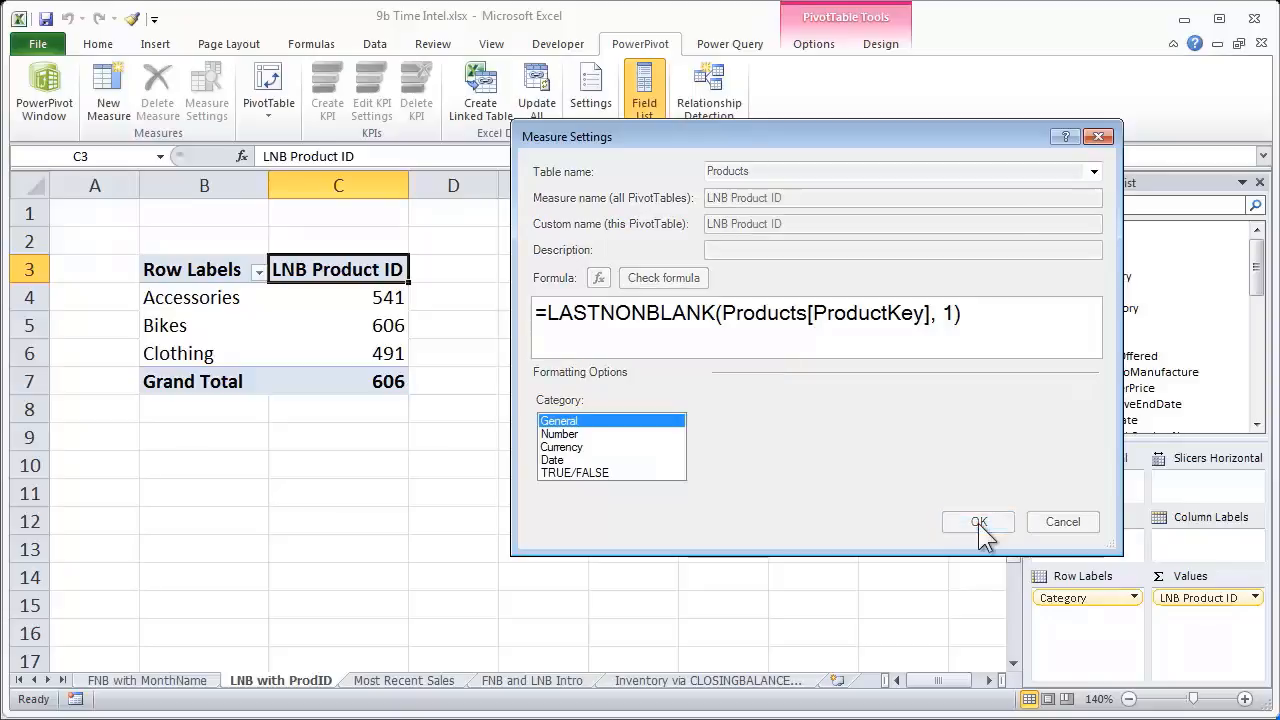
Check the Components and Grand Total values against the PowerPivot Products table, sorting it by ProductKey from largest to smallest, and return to Excel
{"action": "left_click", "coordinate": [382, 382]}
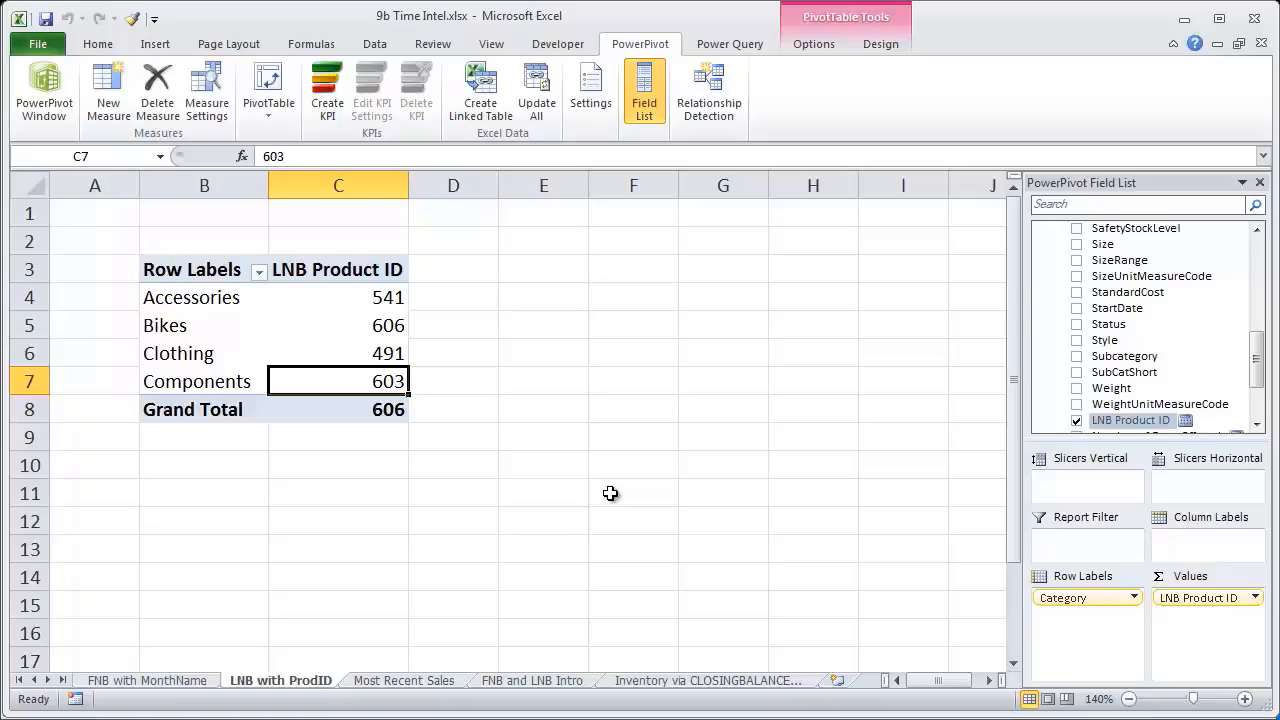
{"action": "left_click", "coordinate": [367, 414]}
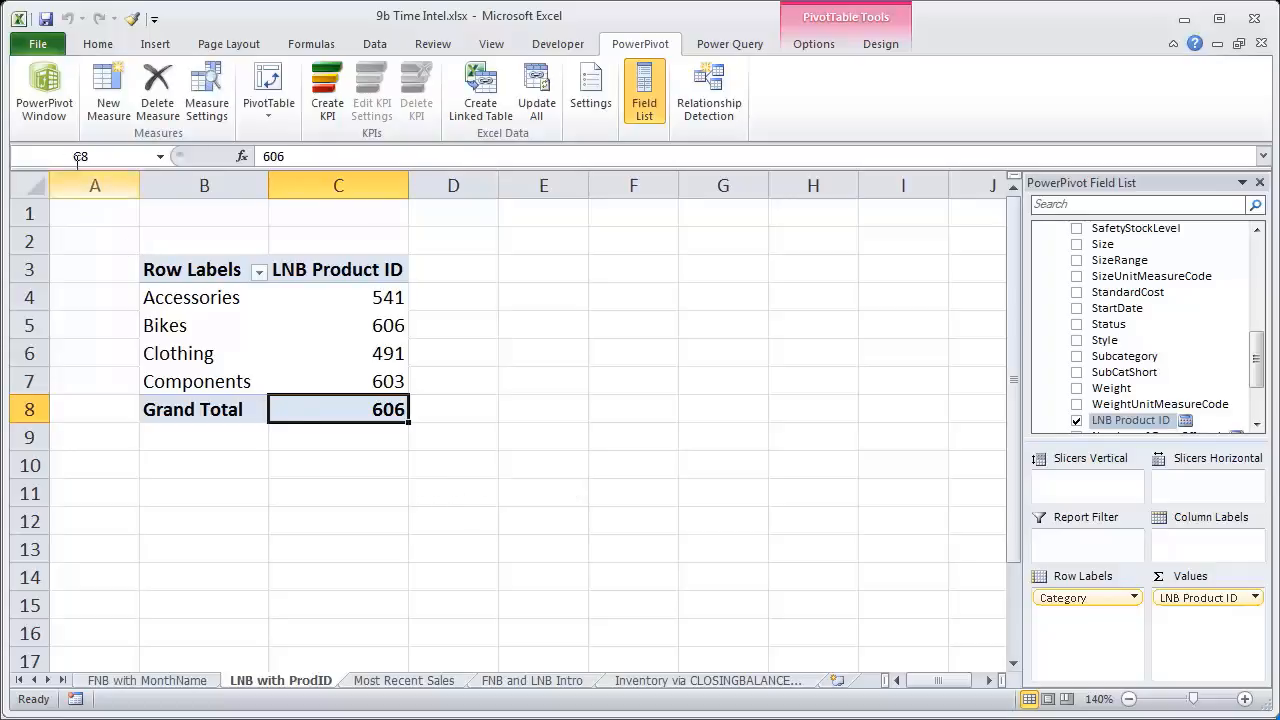
{"action": "left_click", "coordinate": [50, 100]}
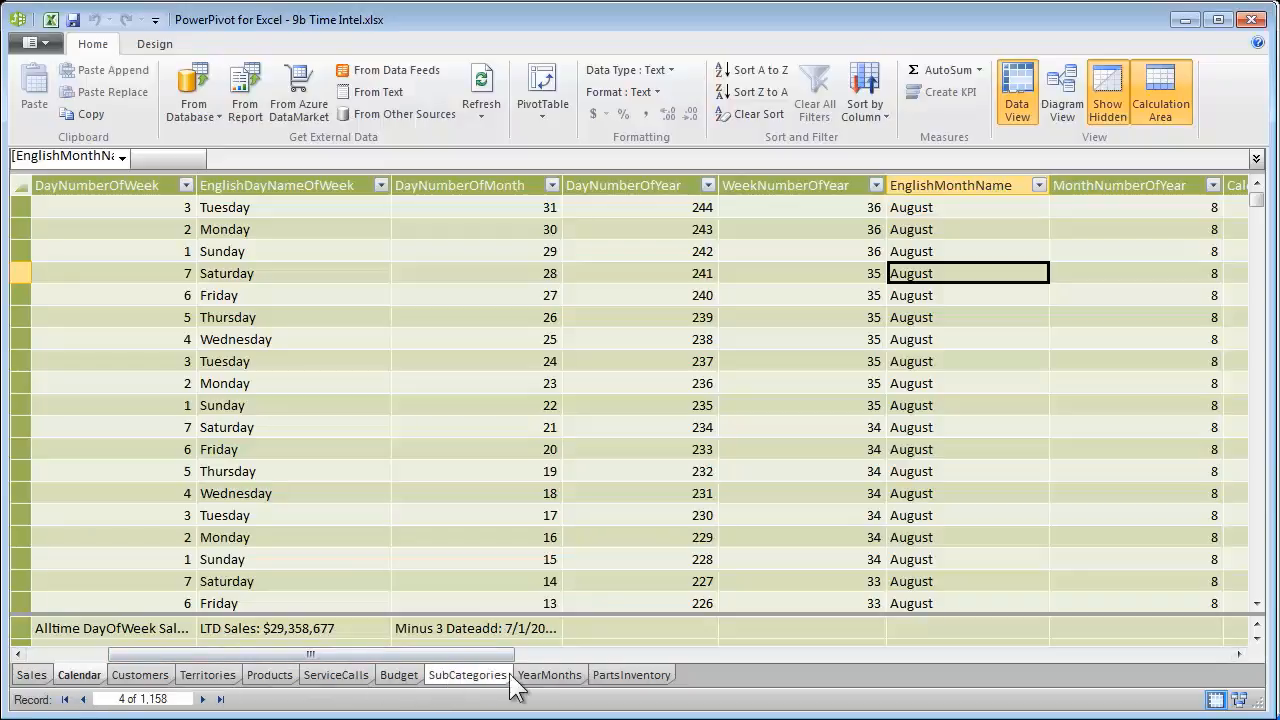
{"action": "left_click", "coordinate": [269, 675]}
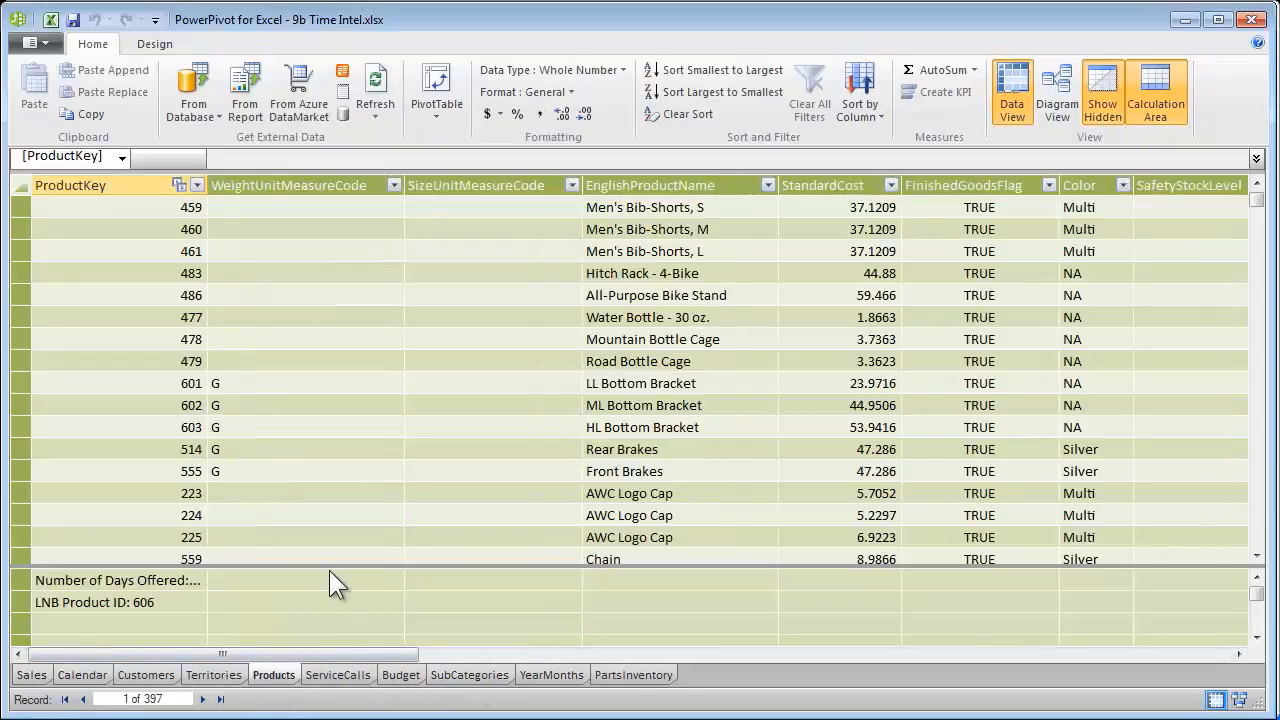
{"action": "left_click", "coordinate": [197, 185]}
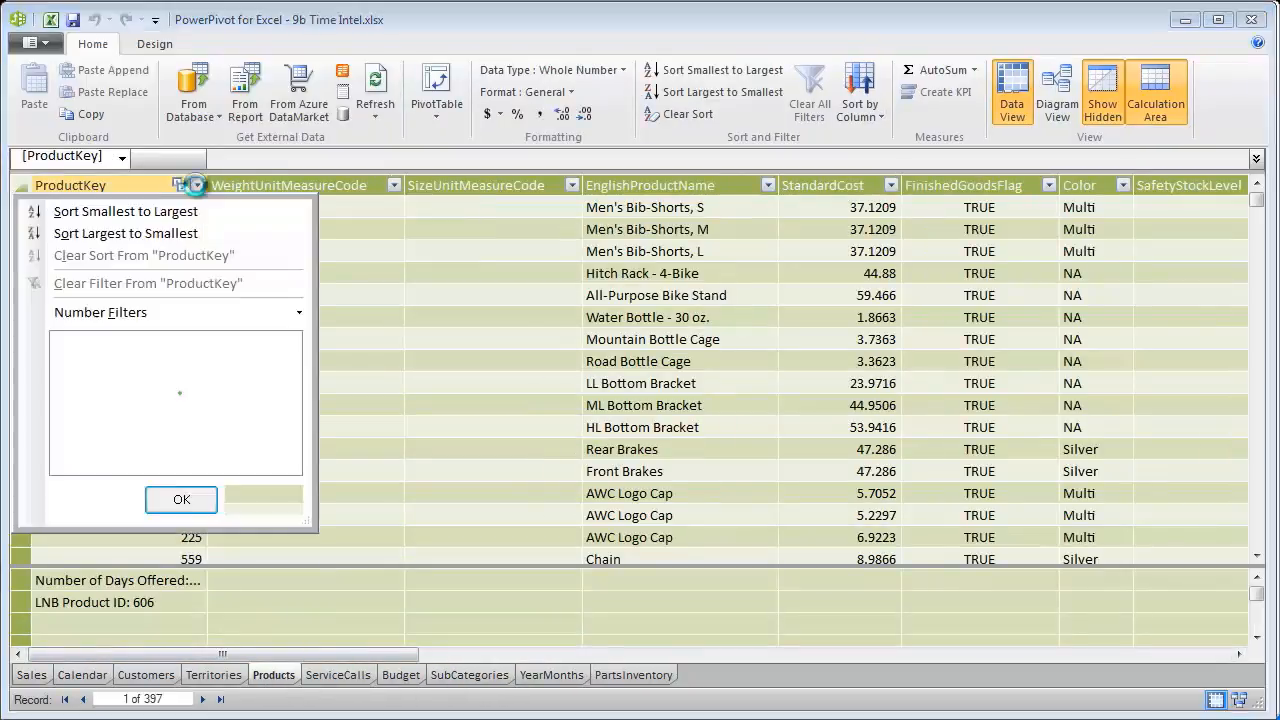
{"action": "left_click", "coordinate": [171, 233]}
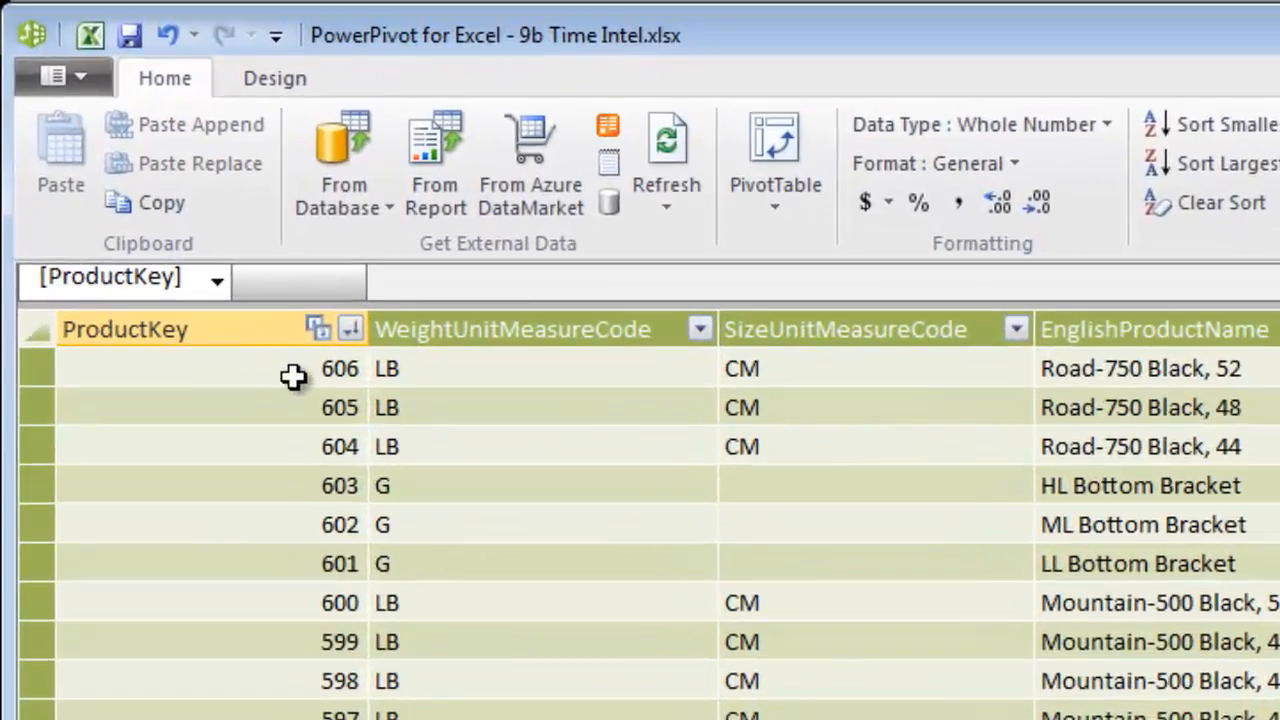
{"action": "left_click", "coordinate": [234, 300]}
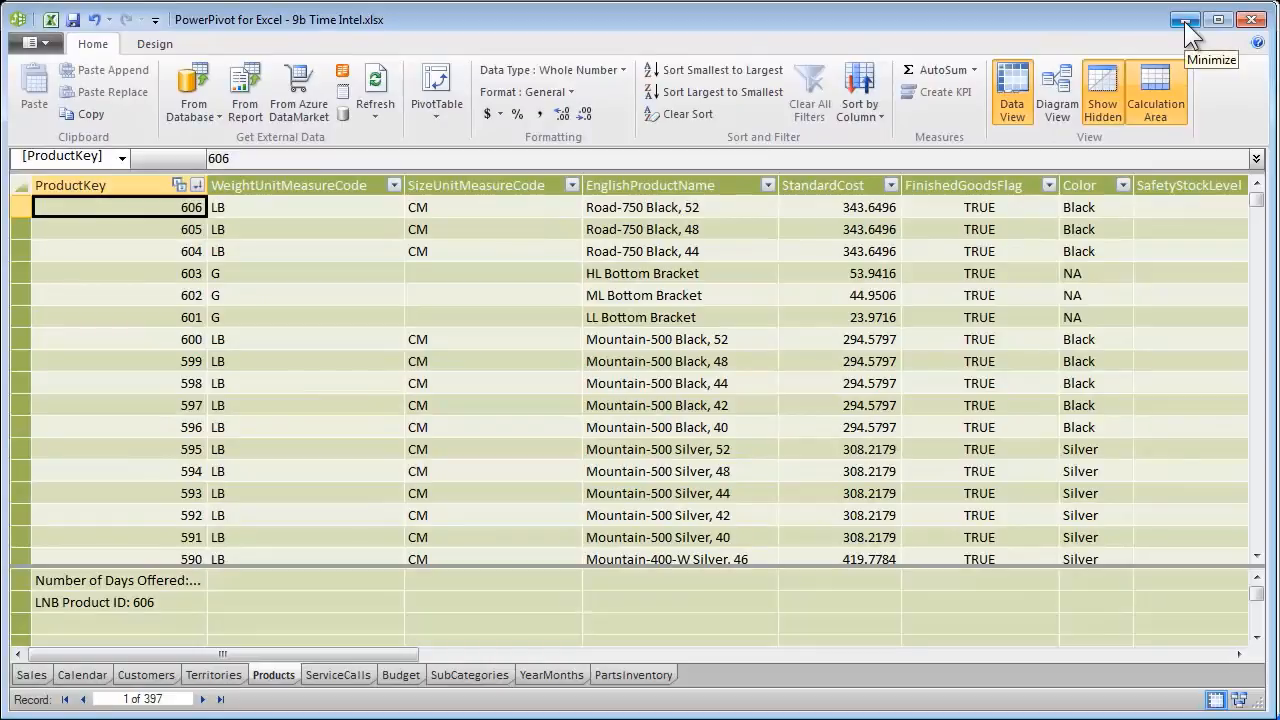
{"action": "left_click", "coordinate": [1186, 22]}
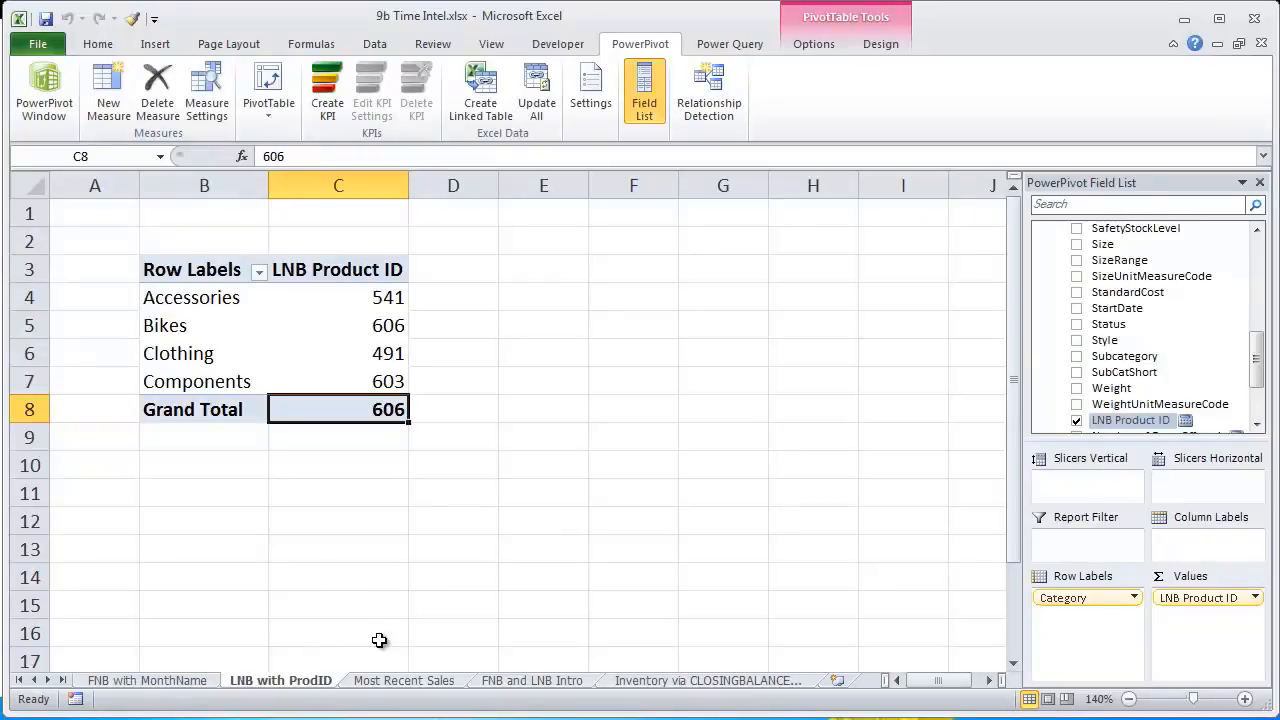
Examine the FNB Month Name measure's FIRSTNONBLANK formula and its expression argument in enlarged text, and close it without changes
{"action": "left_click", "coordinate": [147, 681]}
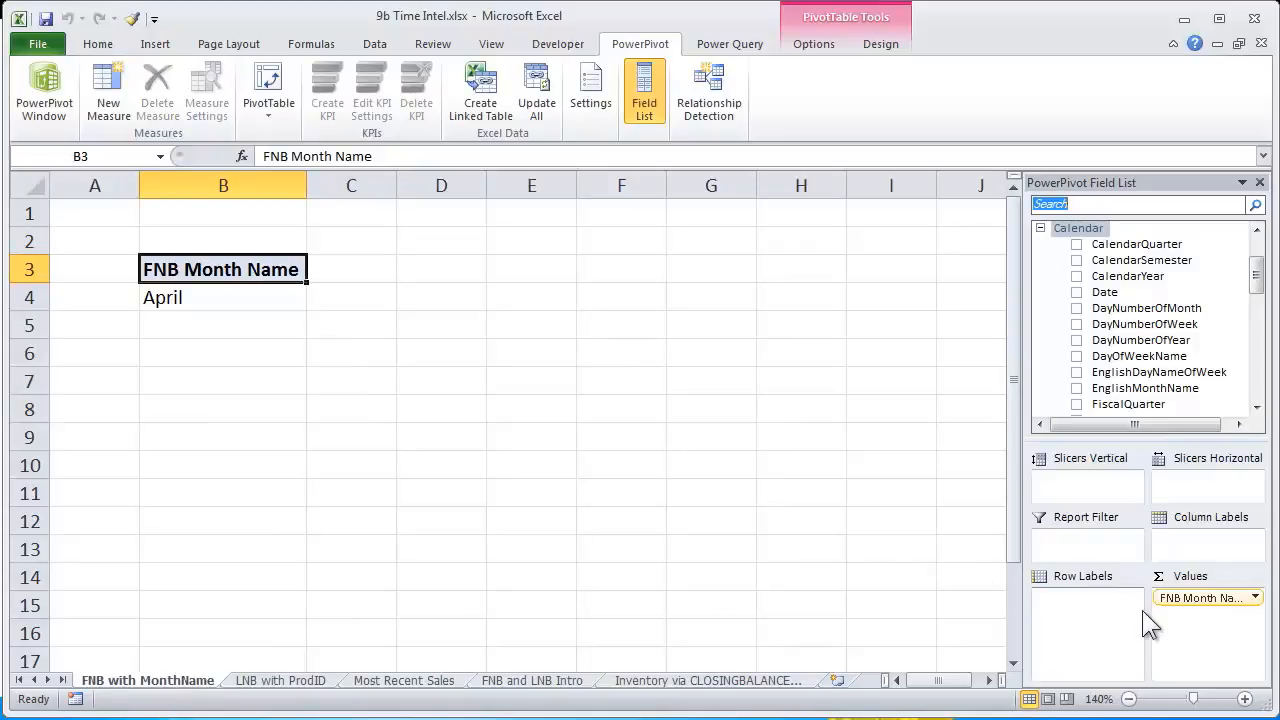
{"action": "left_click", "coordinate": [1192, 603]}
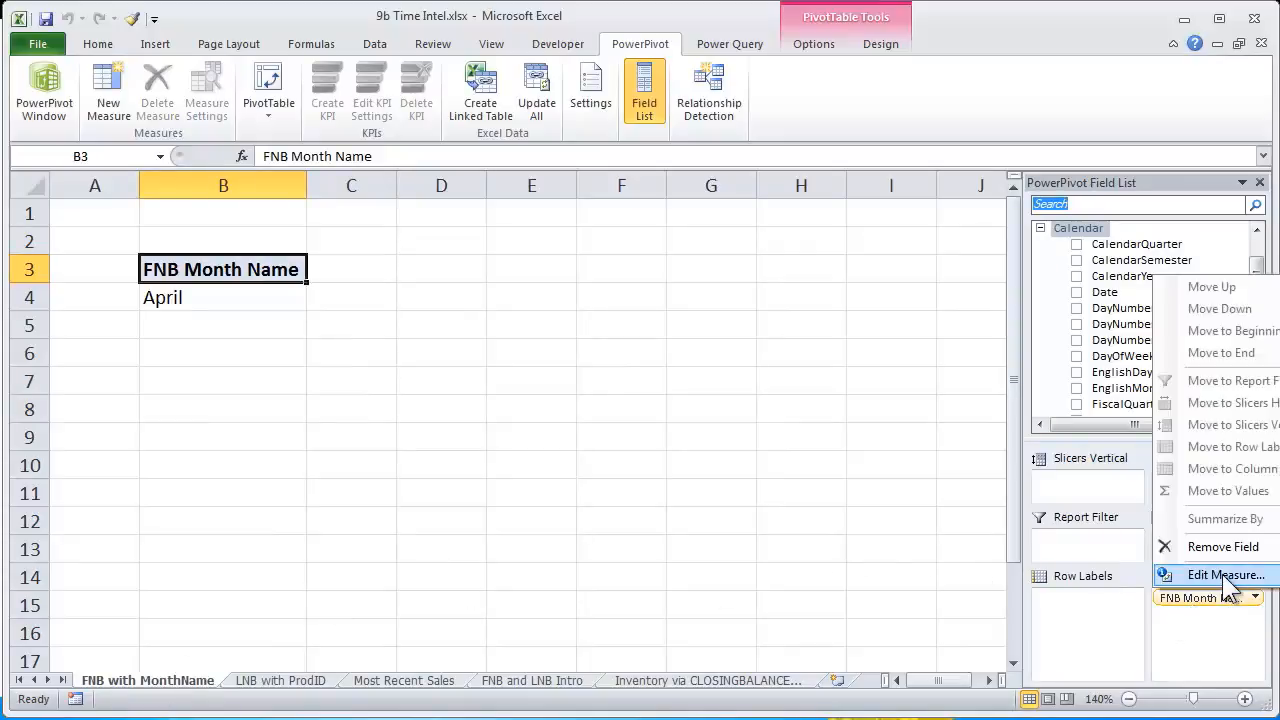
{"action": "left_click", "coordinate": [1222, 574]}
{"action": "left_click", "coordinate": [799, 378]}
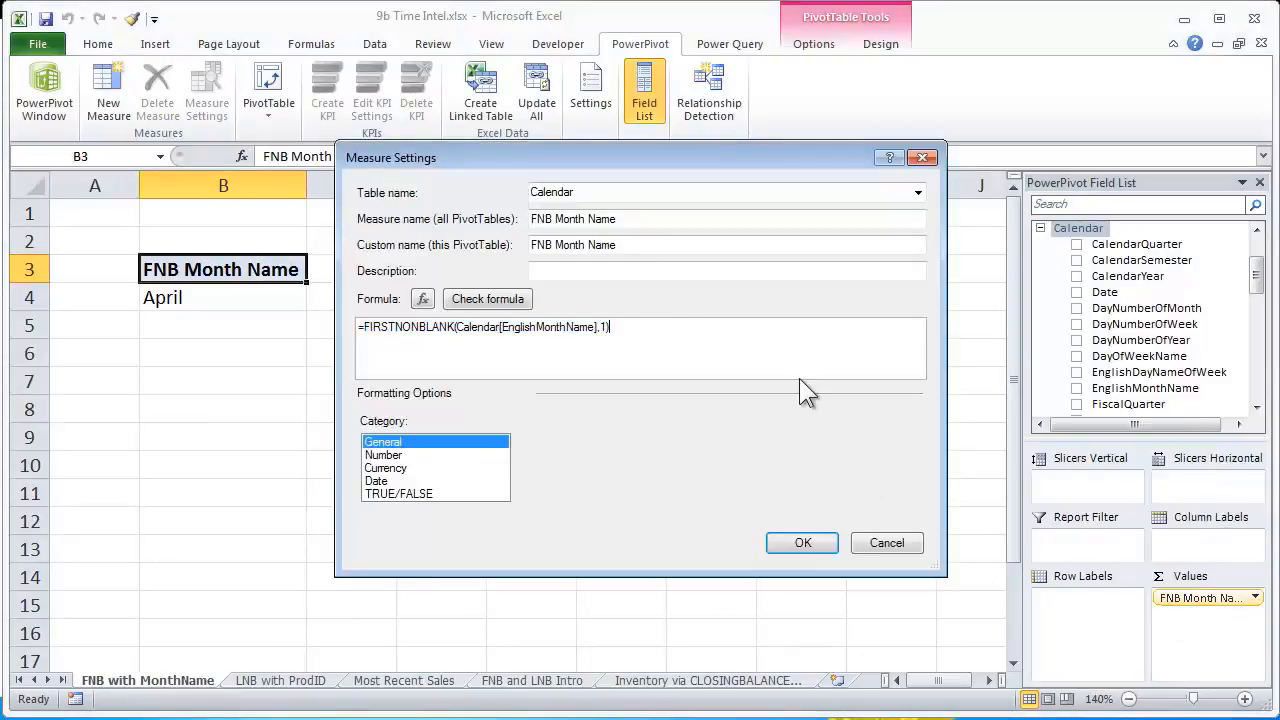
{"action": "scroll", "coordinate": [799, 378], "scroll_direction": "up", "scroll_amount": 5, "text": "ctrl"}
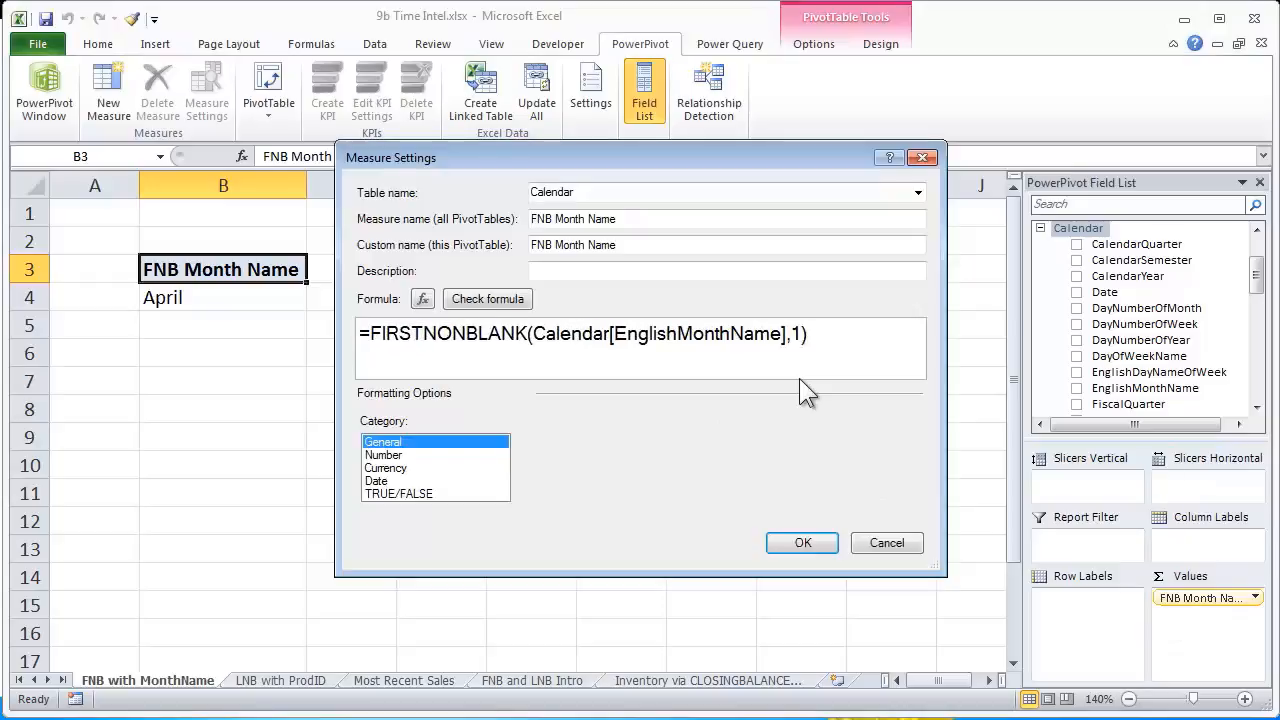
{"action": "scroll", "coordinate": [799, 378], "scroll_direction": "up", "scroll_amount": 2, "text": "ctrl"}
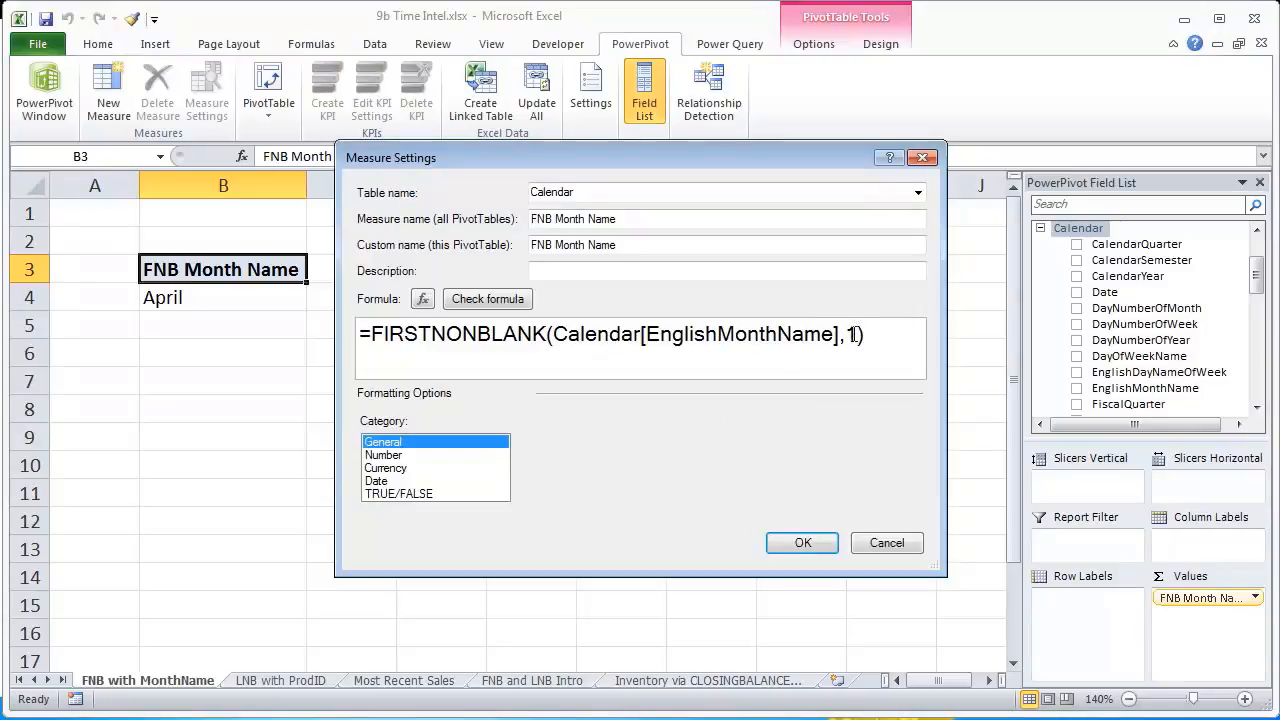
{"action": "left_click", "coordinate": [857, 334]}
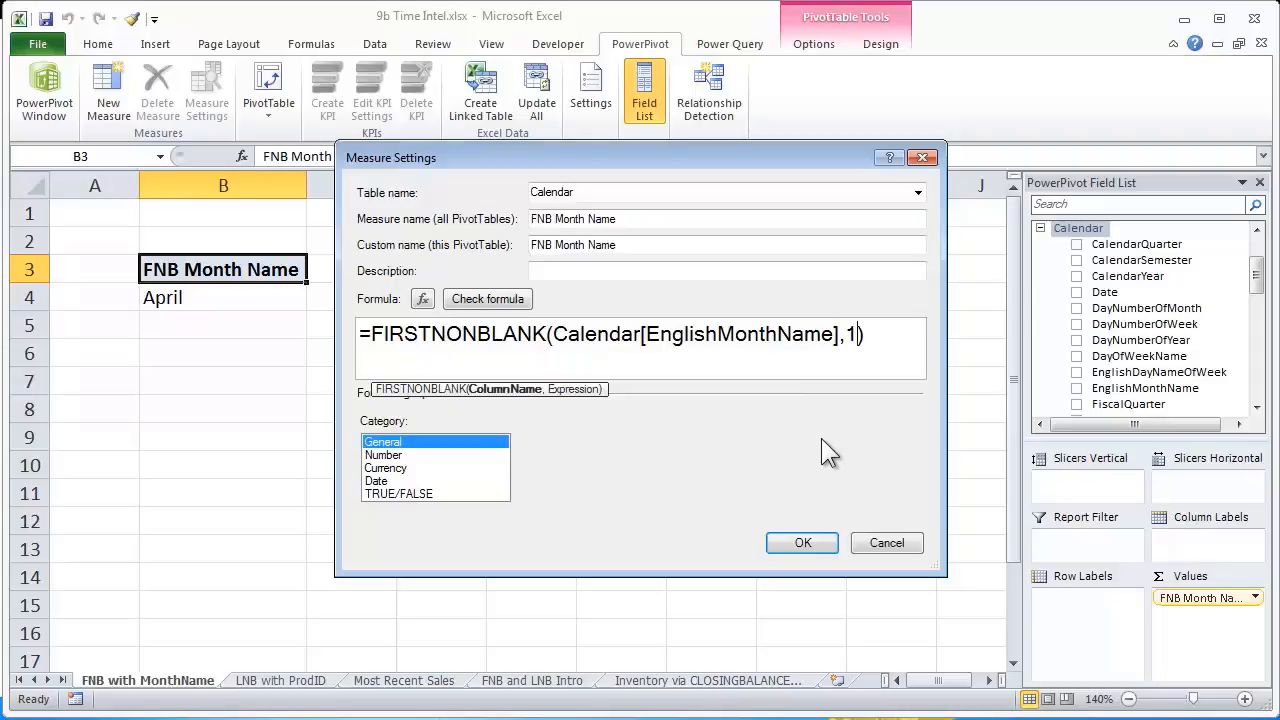
{"action": "key", "text": "shift+Left"}
{"action": "left_click", "coordinate": [899, 547]}
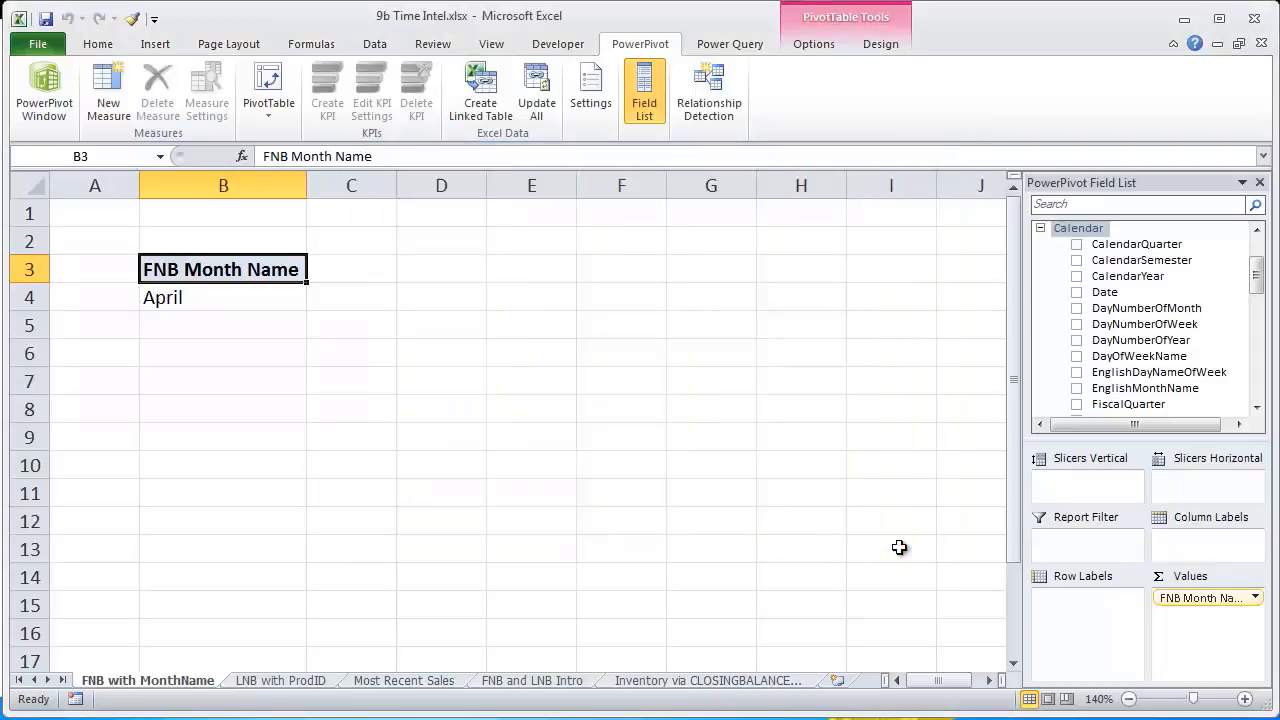
Check which column sorts EnglishMonthName in the PowerPivot Calendar table, and close the Sort by Column settings without changes
{"action": "left_click", "coordinate": [180, 300]}
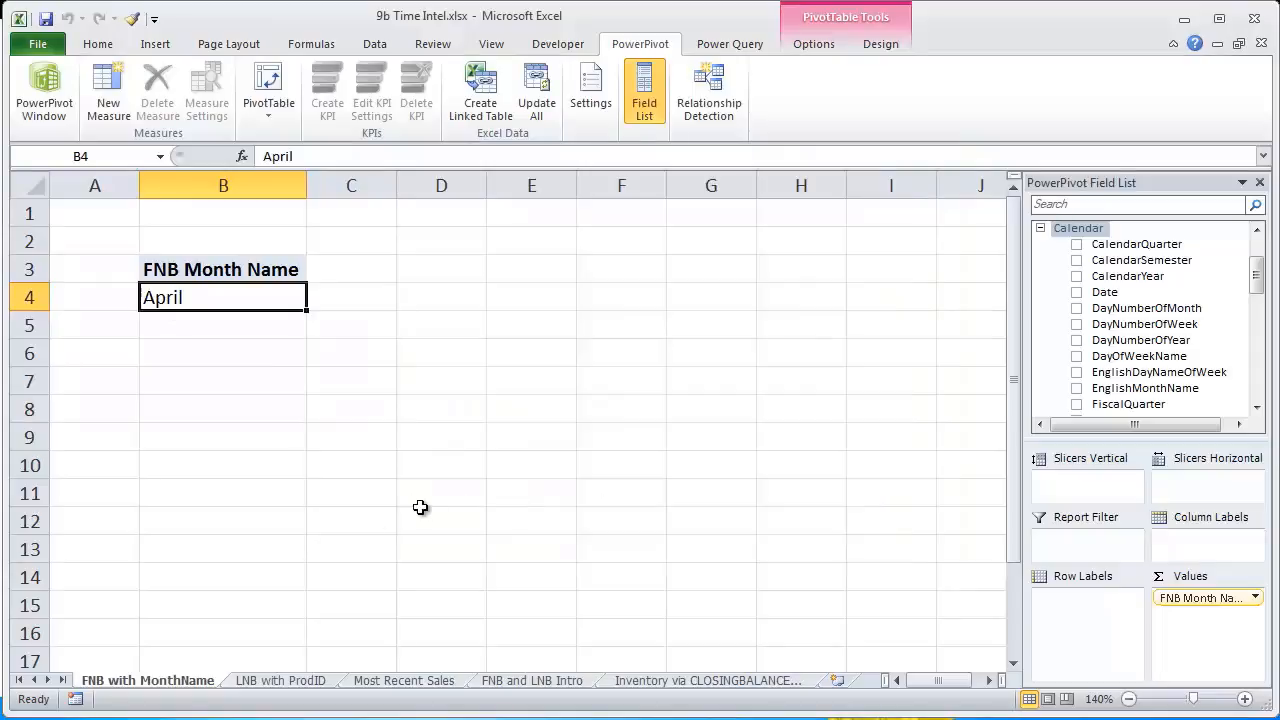
{"action": "left_click", "coordinate": [45, 97]}
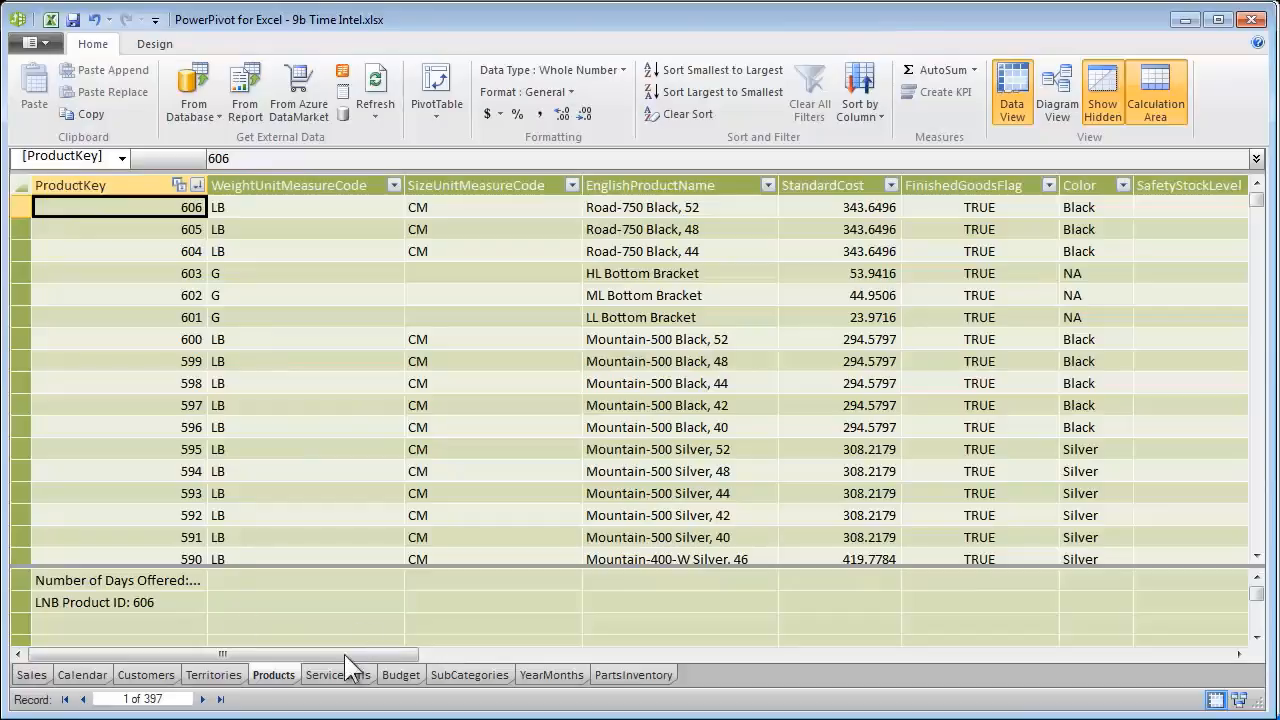
{"action": "left_click", "coordinate": [82, 674]}
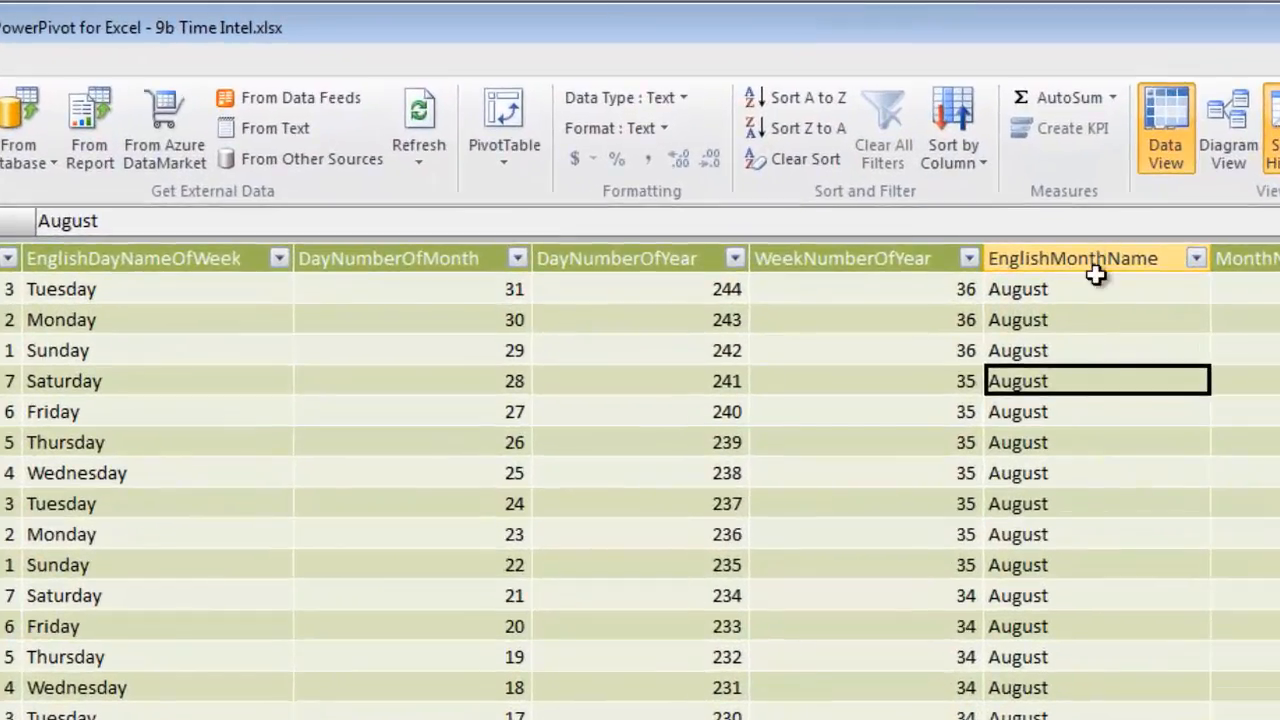
{"action": "left_click", "coordinate": [1120, 258]}
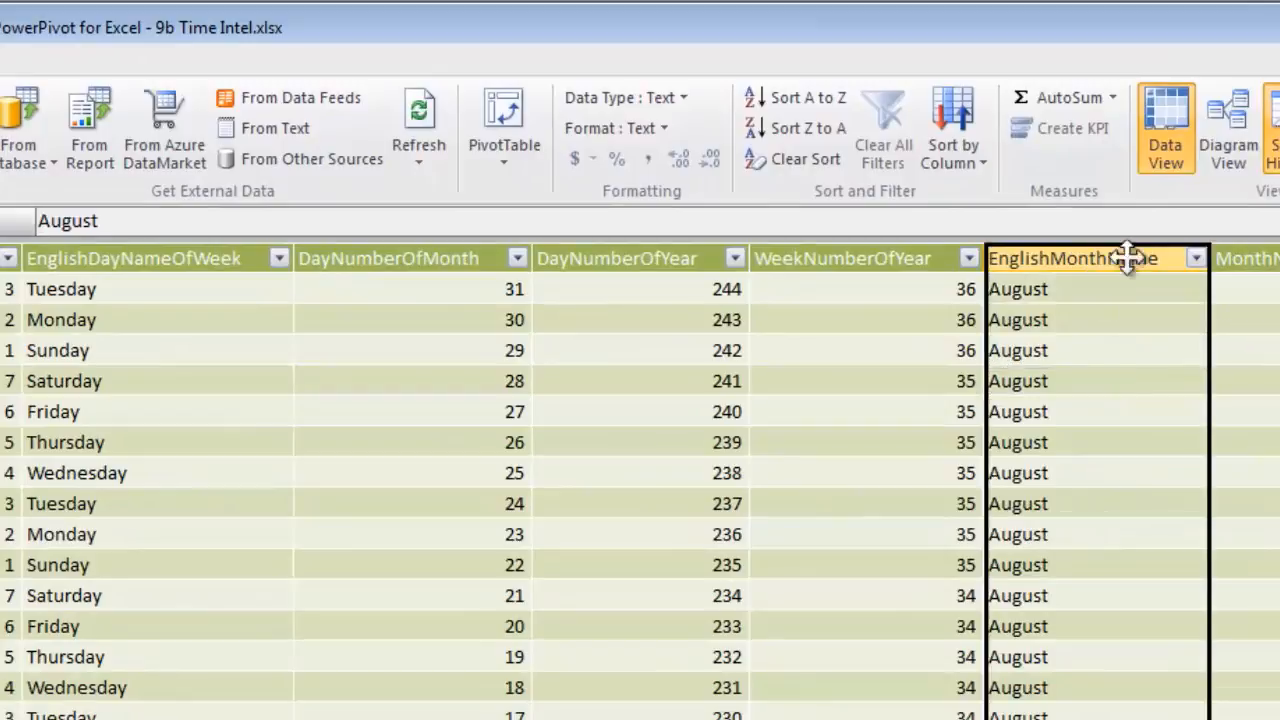
{"action": "left_click", "coordinate": [954, 155]}
{"action": "left_click", "coordinate": [1022, 193]}
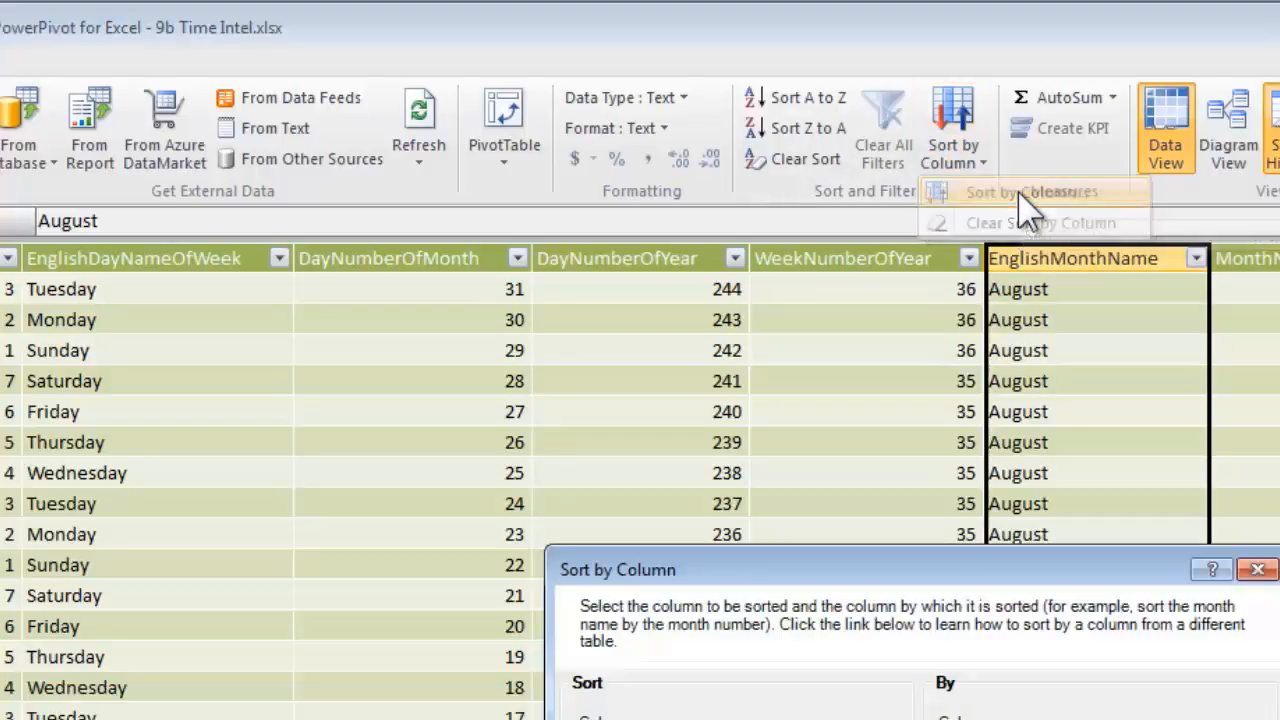
{"action": "left_click_drag", "start_coordinate": [920, 565], "coordinate": [578, 246]}
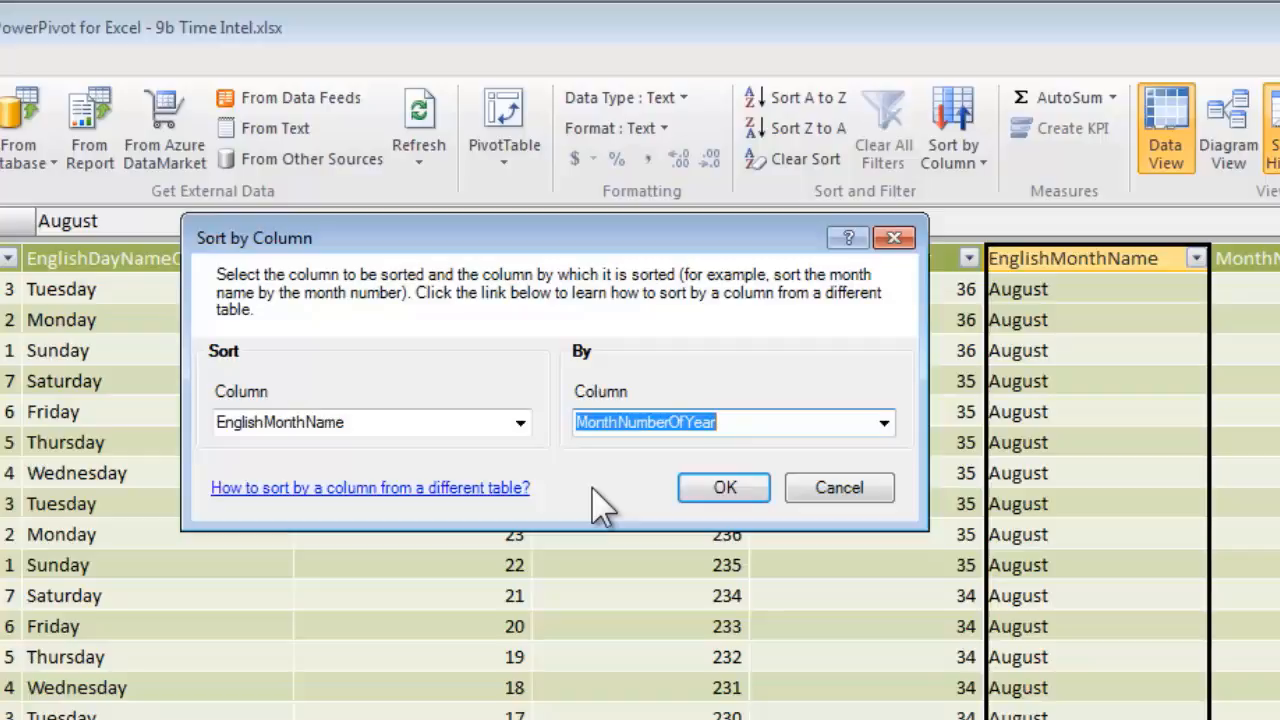
{"action": "left_click", "coordinate": [845, 490]}
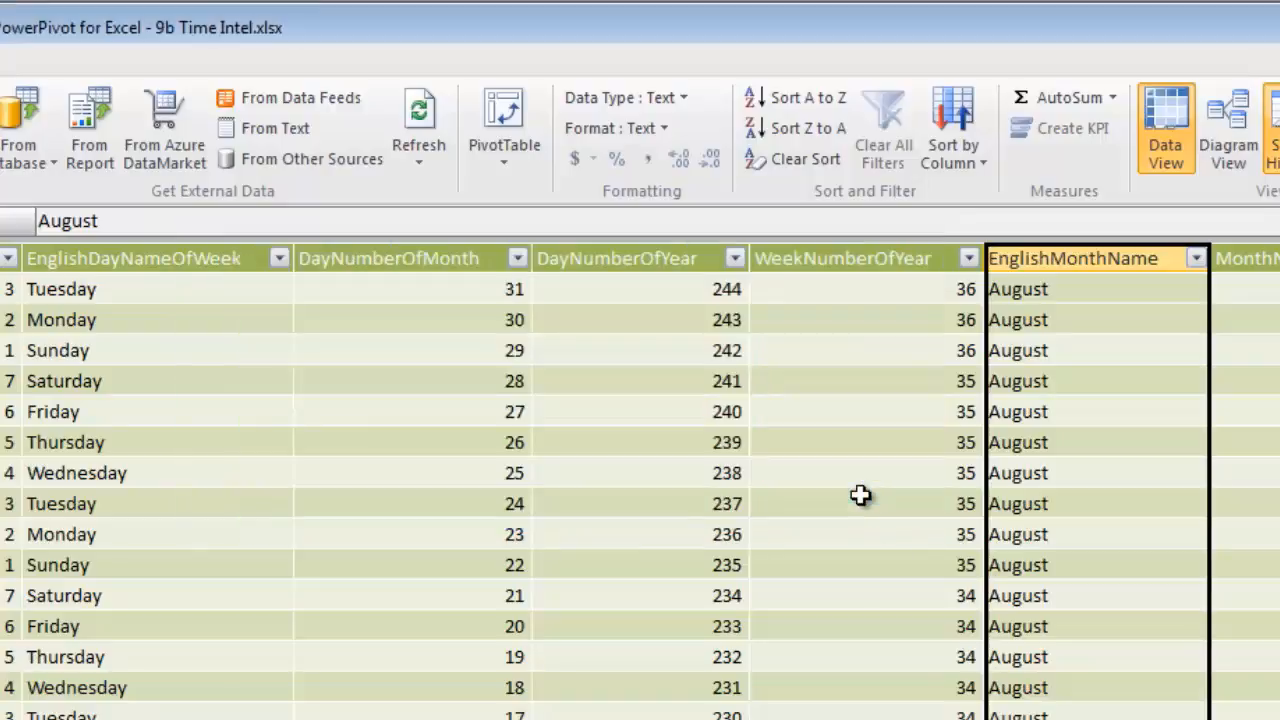